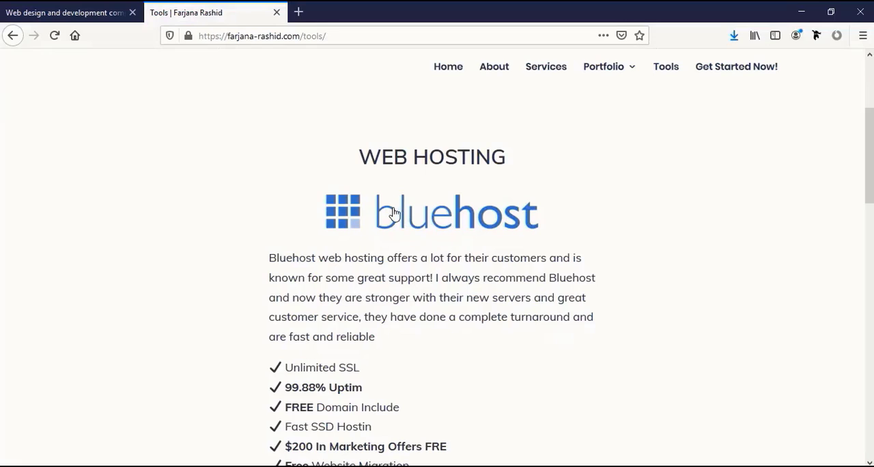
# Open the Bluehost site through the web hosting recommendation on the tools page
pyautogui.scroll(-2, 386, 232)
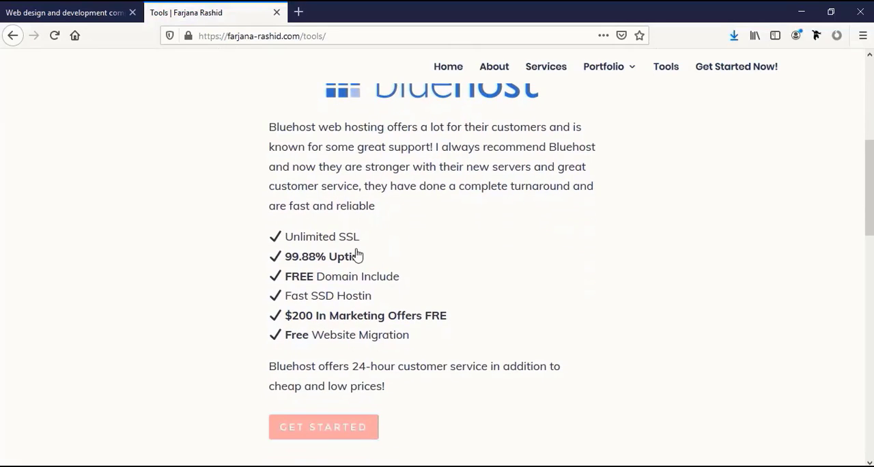
pyautogui.click(312, 433)
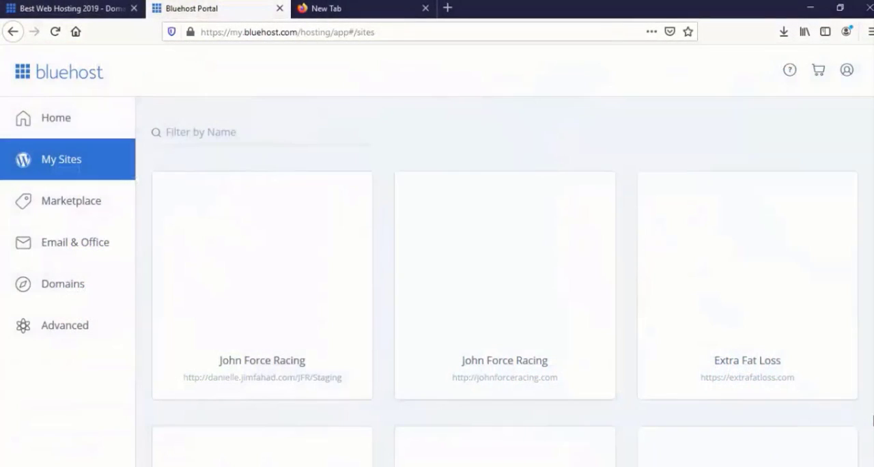
# Look through the WordPress sites listed under My Sites in the Bluehost portal
pyautogui.scroll(-5, 430, 224)
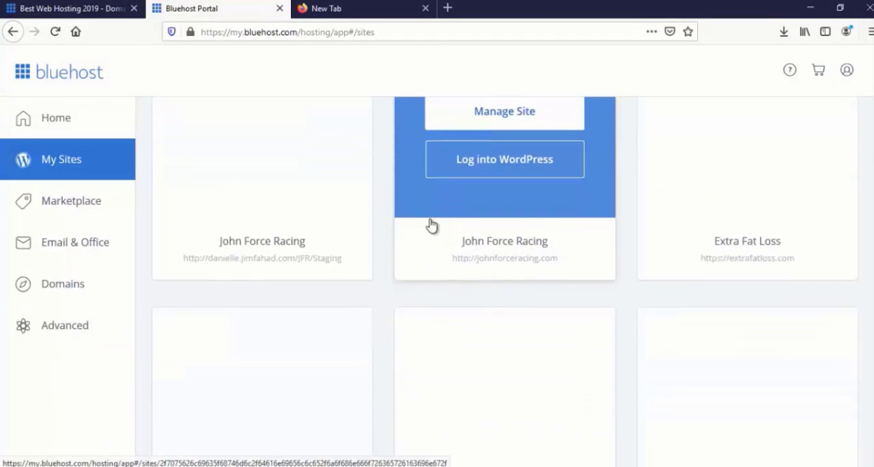
pyautogui.scroll(-8, 430, 248)
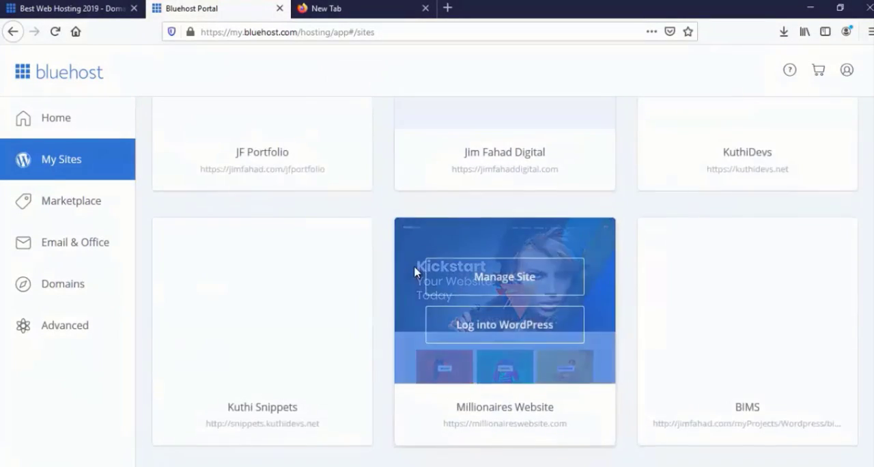
pyautogui.scroll(-7, 414, 272)
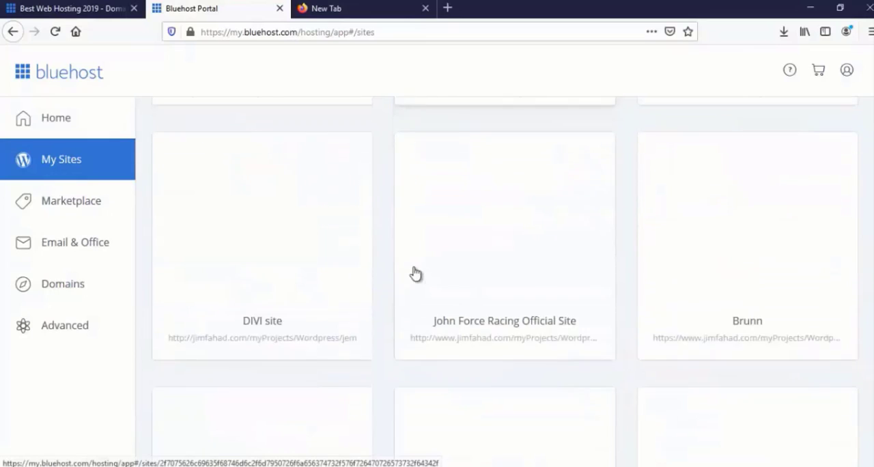
pyautogui.scroll(-5, 412, 287)
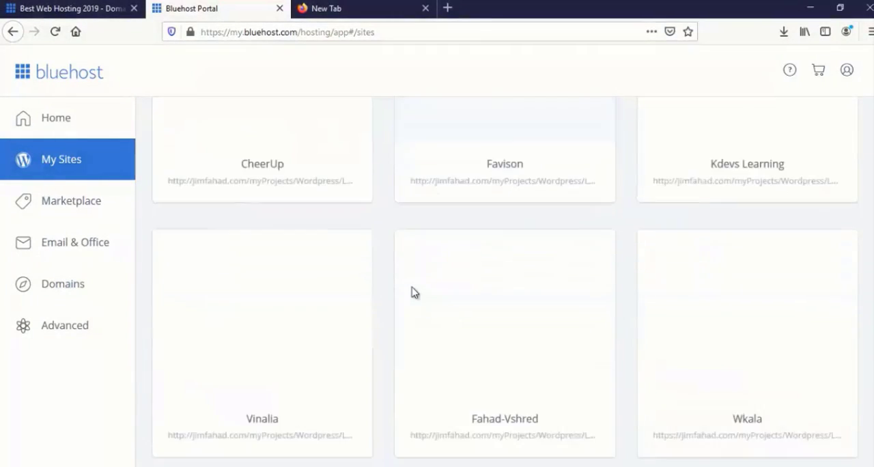
pyautogui.scroll(-3, 412, 288)
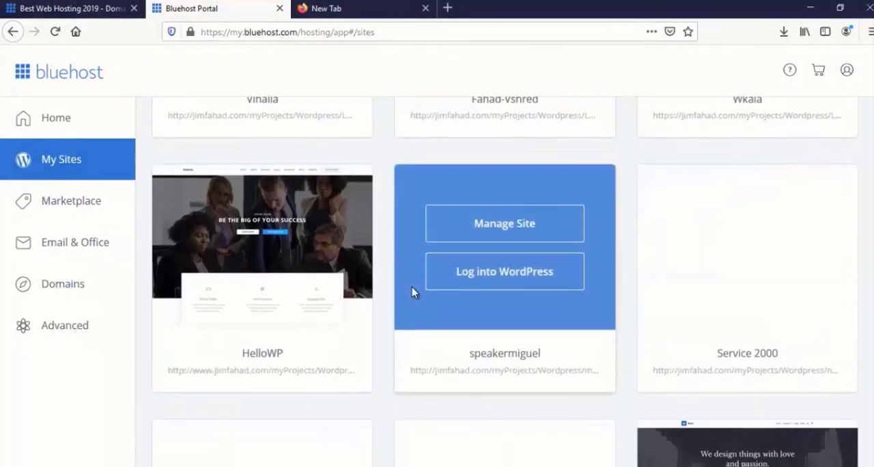
pyautogui.scroll(-2, 411, 288)
pyautogui.scroll(-2, 411, 291)
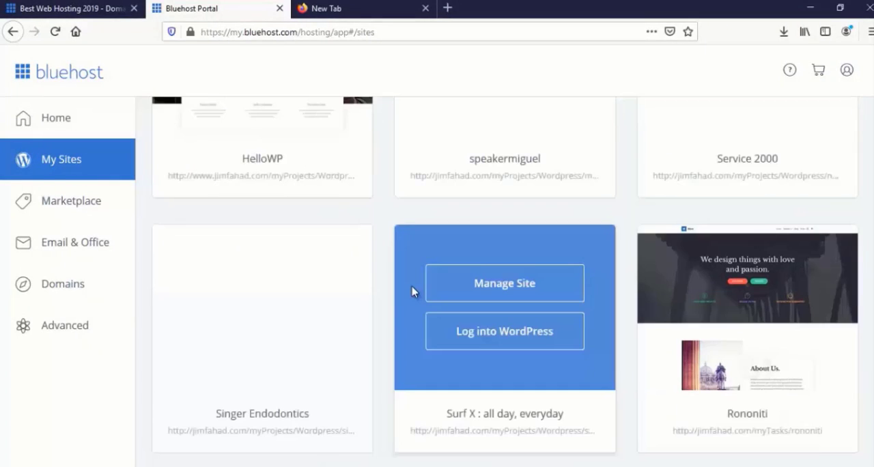
pyautogui.scroll(-1, 411, 291)
pyautogui.scroll(-1, 411, 291)
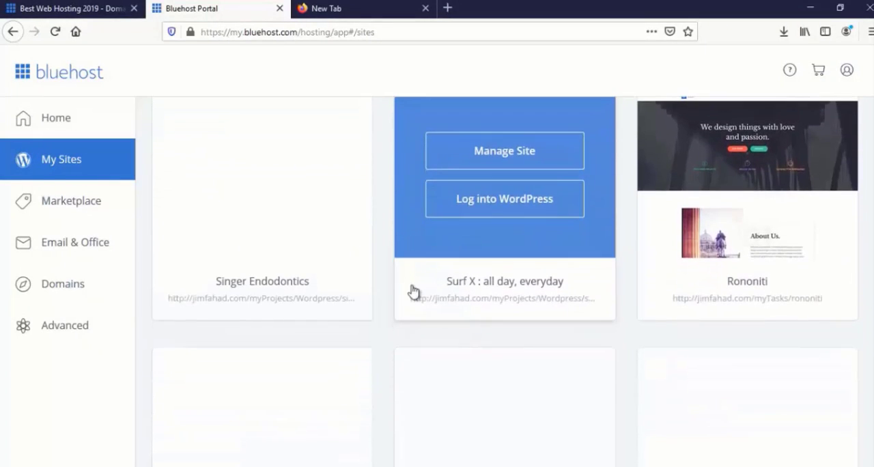
pyautogui.scroll(-2, 412, 291)
pyautogui.scroll(-3, 411, 292)
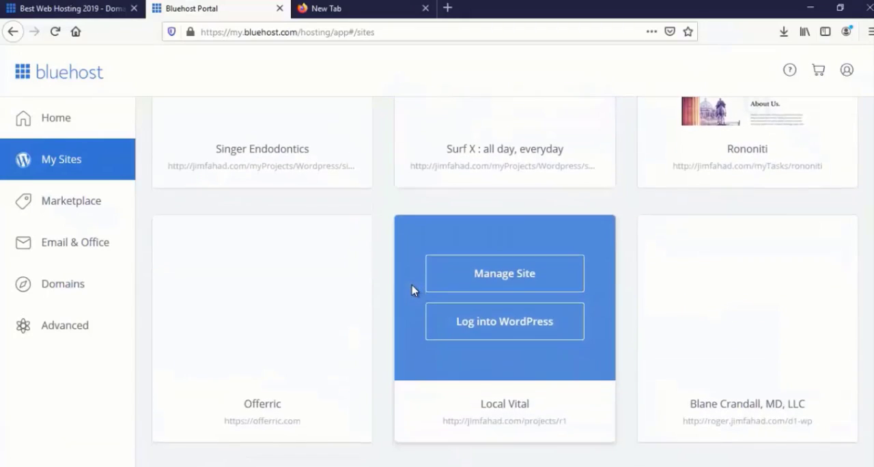
pyautogui.scroll(3, 411, 292)
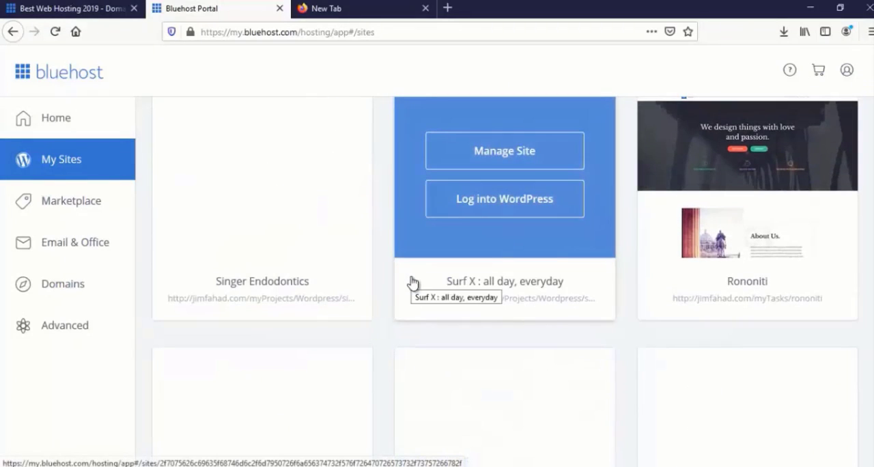
pyautogui.scroll(1, 412, 282)
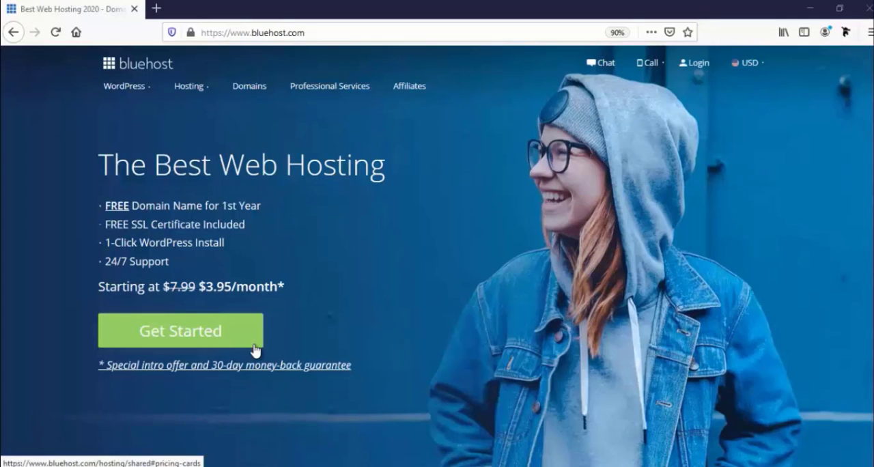
# Open the shared hosting plans, compare their features, and choose the Basic plan for sign-up
pyautogui.click(215, 340)
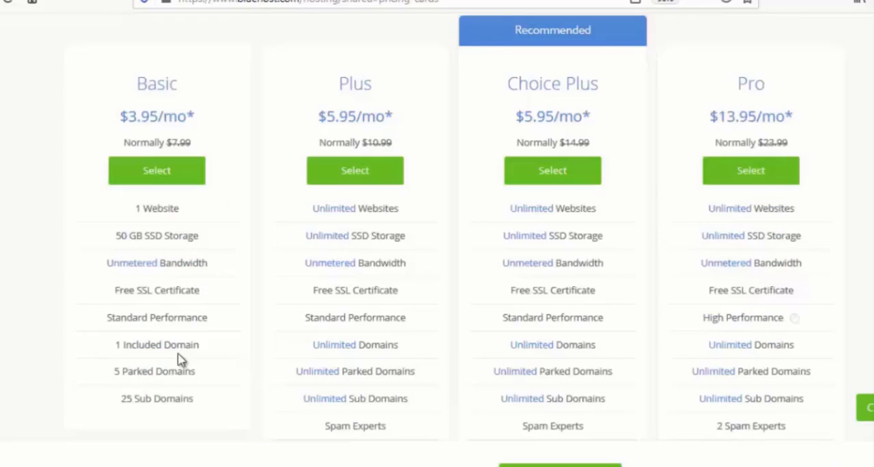
pyautogui.scroll(-2, 180, 357)
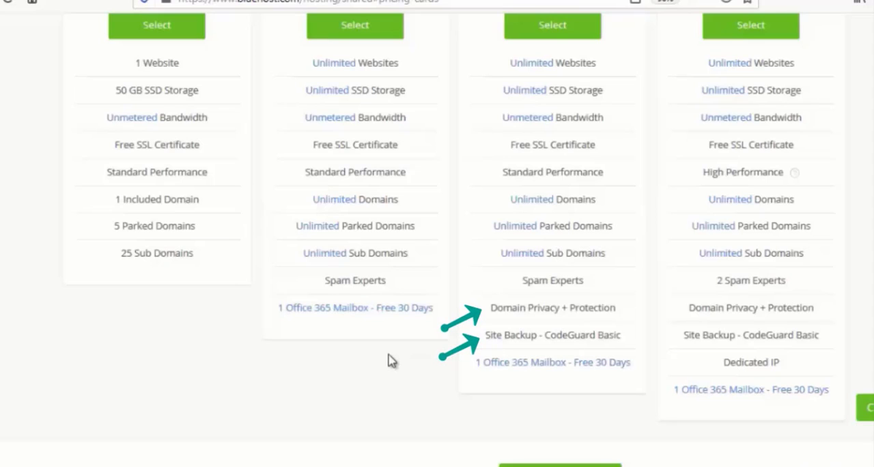
pyautogui.scroll(2, 390, 359)
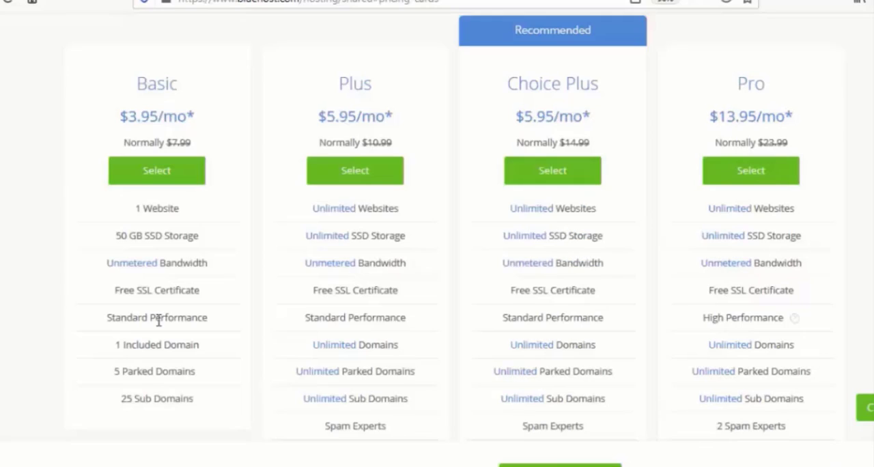
pyautogui.scroll(-2, 158, 319)
pyautogui.scroll(4, 158, 319)
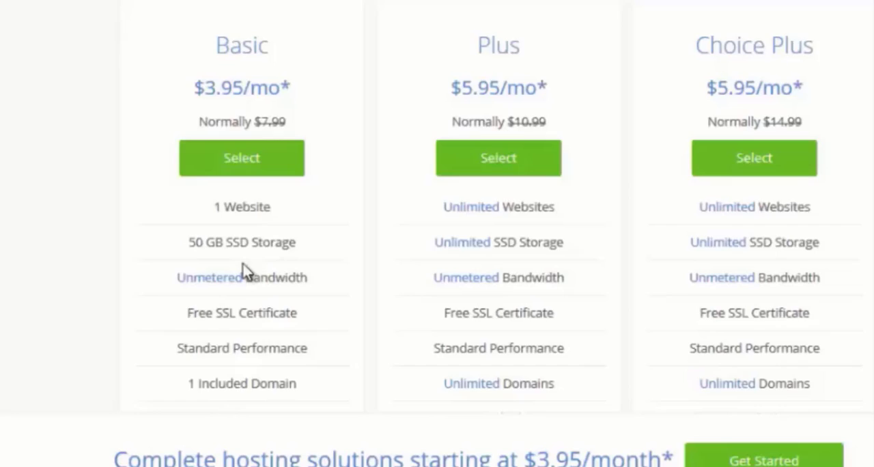
pyautogui.scroll(-2, 162, 304)
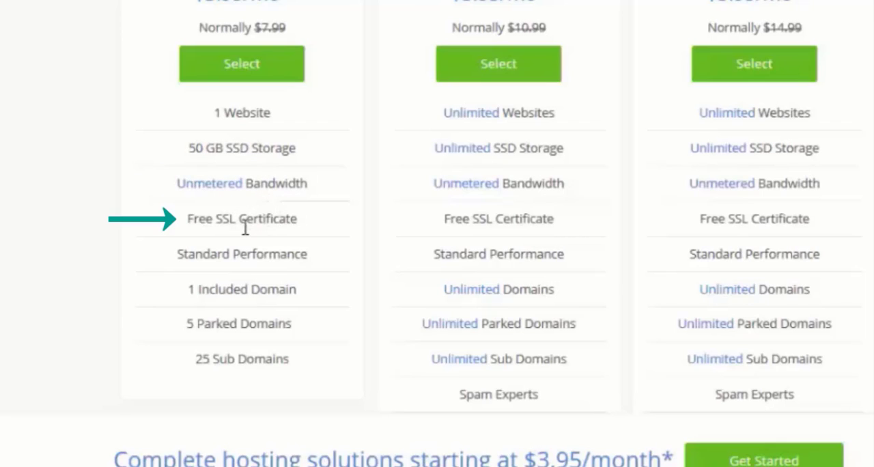
pyautogui.scroll(-2, 249, 244)
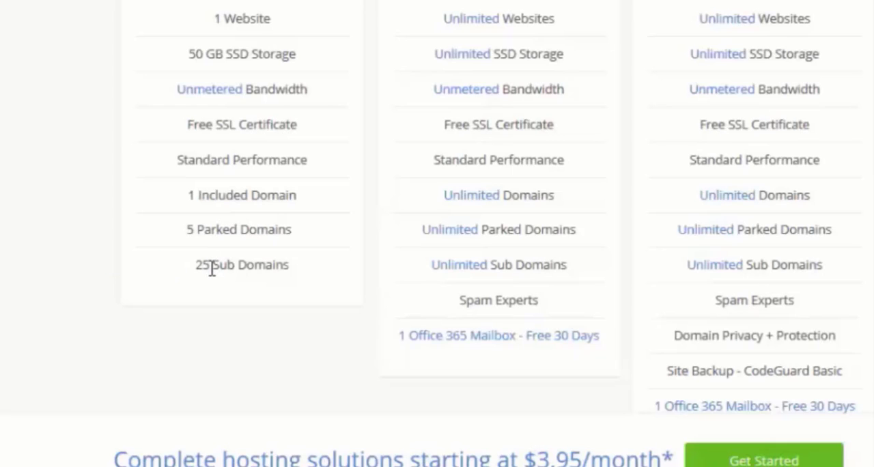
pyautogui.scroll(3, 212, 268)
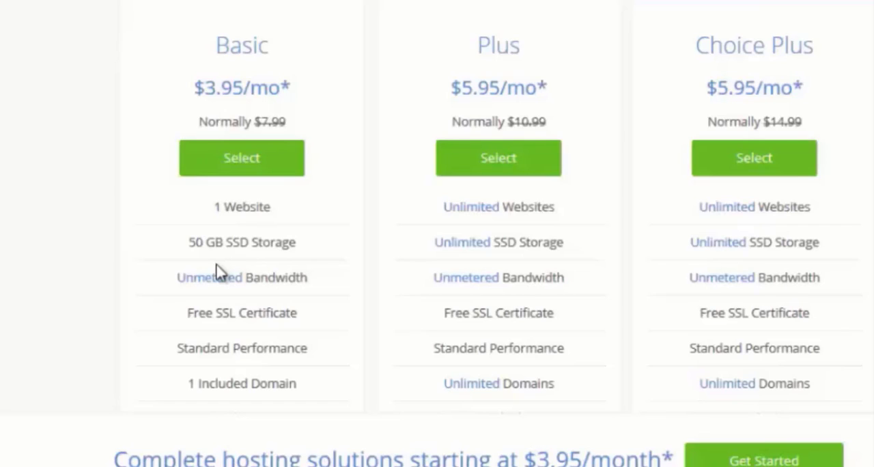
pyautogui.click(240, 159)
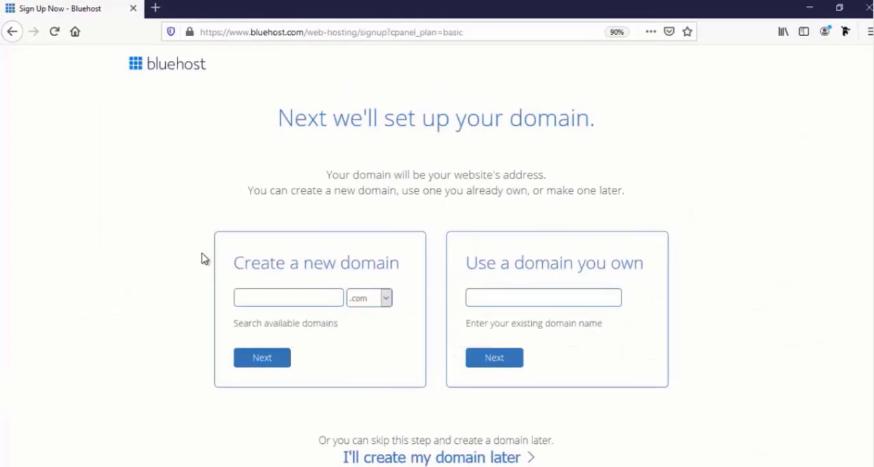
# Examine the own-domain and new-domain options, including the extensions offered for a new domain
pyautogui.click(491, 301)
pyautogui.click(261, 298)
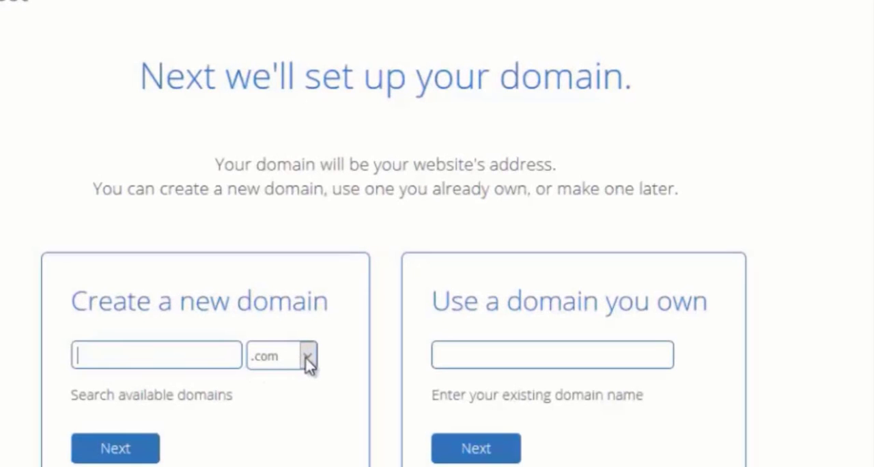
pyautogui.click(355, 327)
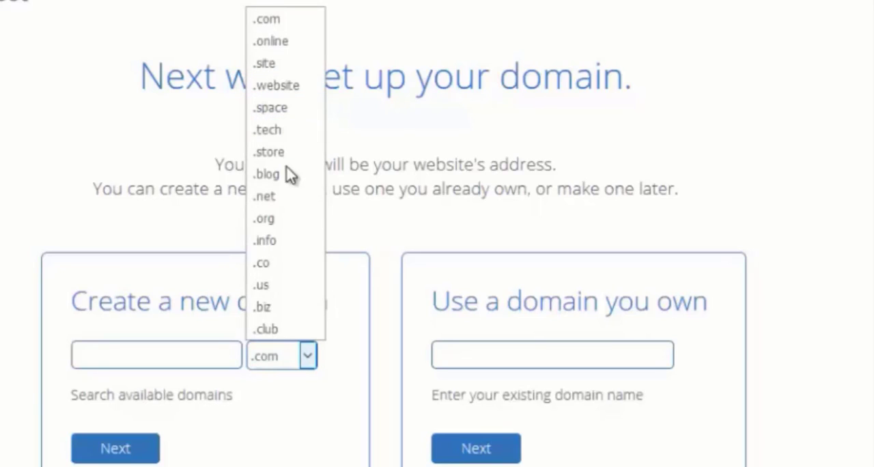
pyautogui.click(308, 356)
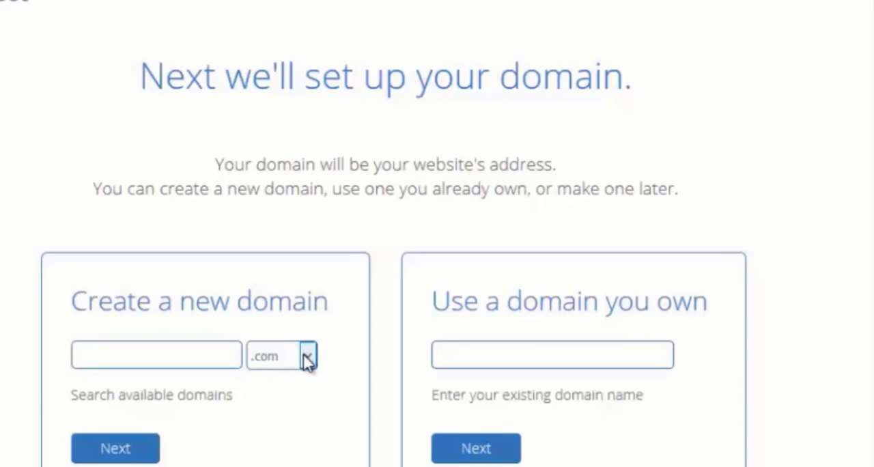
# Enter farjanawp as the new domain name with the .com extension and submit it
pyautogui.click(191, 352)
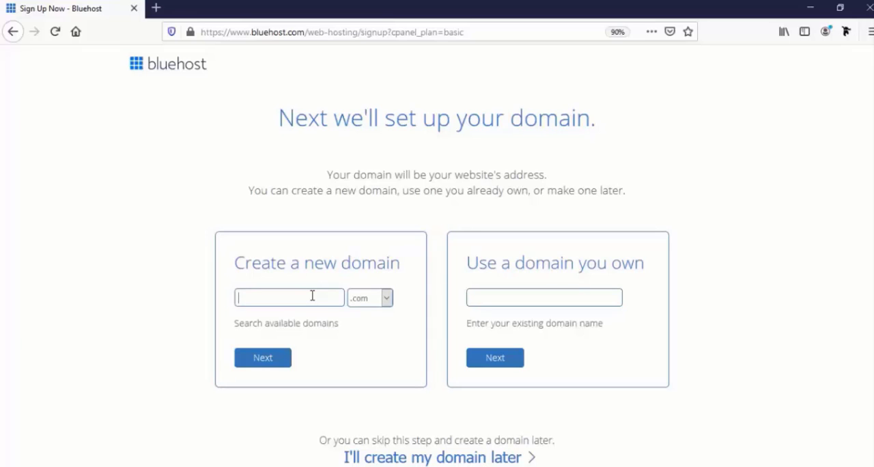
pyautogui.write('farja')
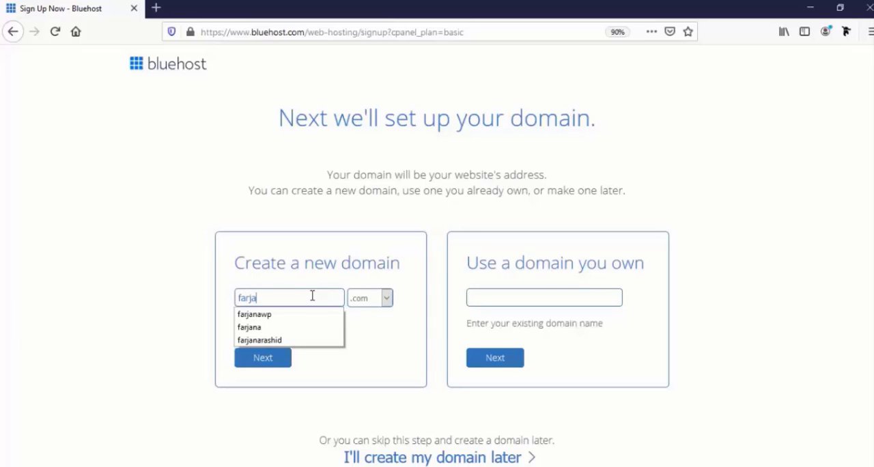
pyautogui.write('nawp')
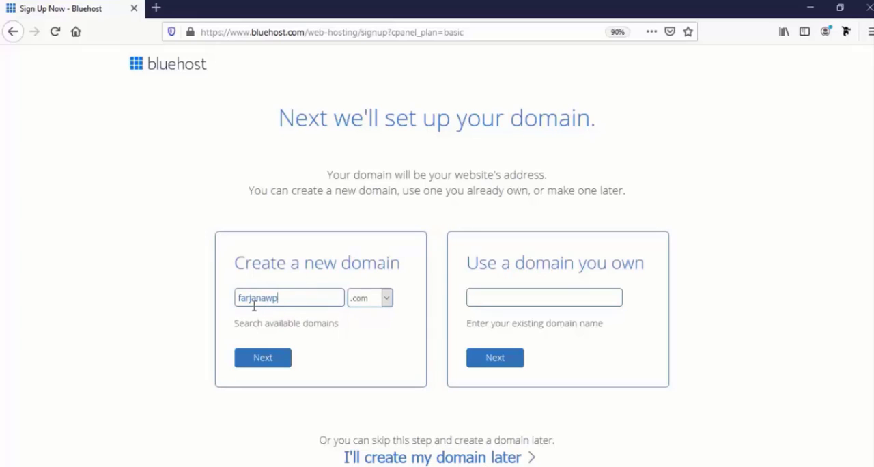
pyautogui.click(272, 361)
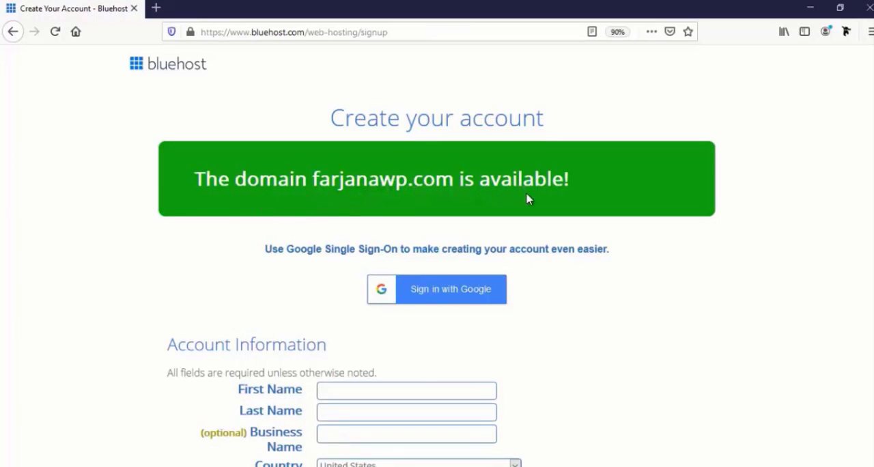
# Fill in the account holder's first and last name in the Account Information form
pyautogui.scroll(-2, 470, 288)
pyautogui.scroll(-2, 470, 287)
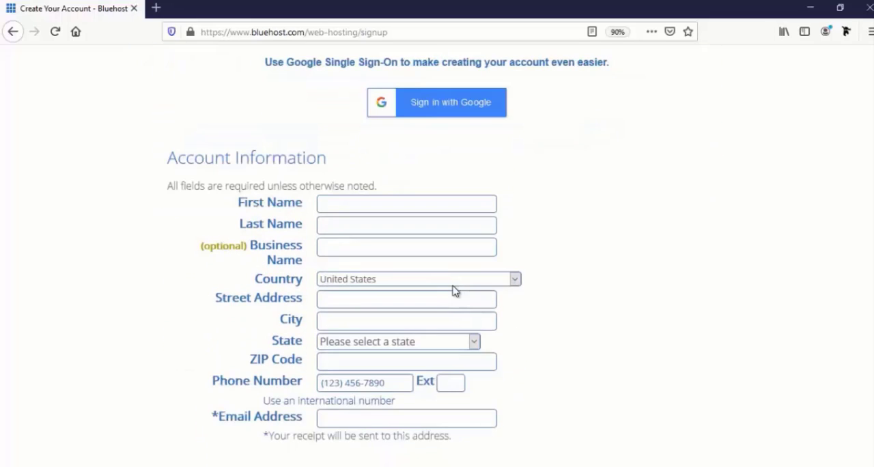
pyautogui.scroll(-1, 455, 291)
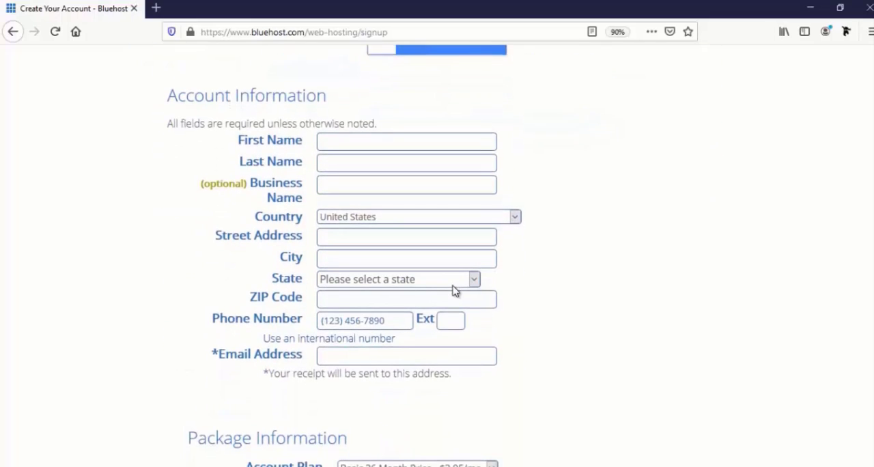
pyautogui.scroll(-2, 455, 290)
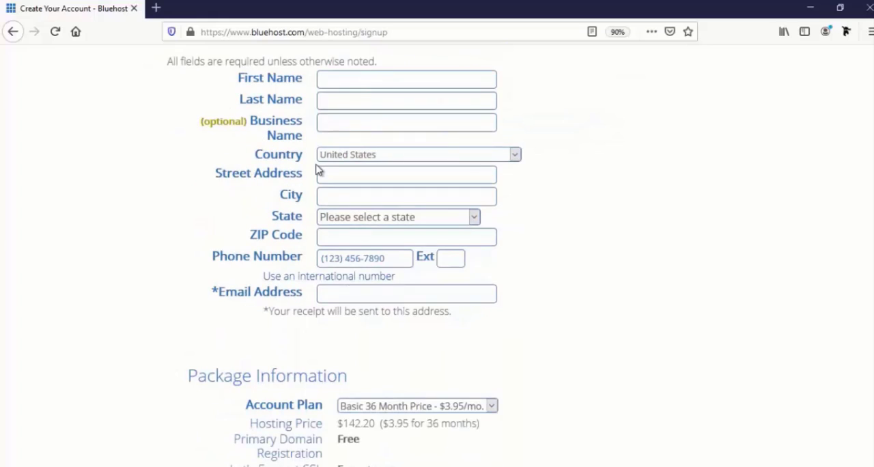
pyautogui.click(356, 79)
pyautogui.write('Farjana')
pyautogui.press('Tab')
pyautogui.write('R')
# Enter Farjanawp as the business name and set the country to Bangladesh
pyautogui.click(357, 121)
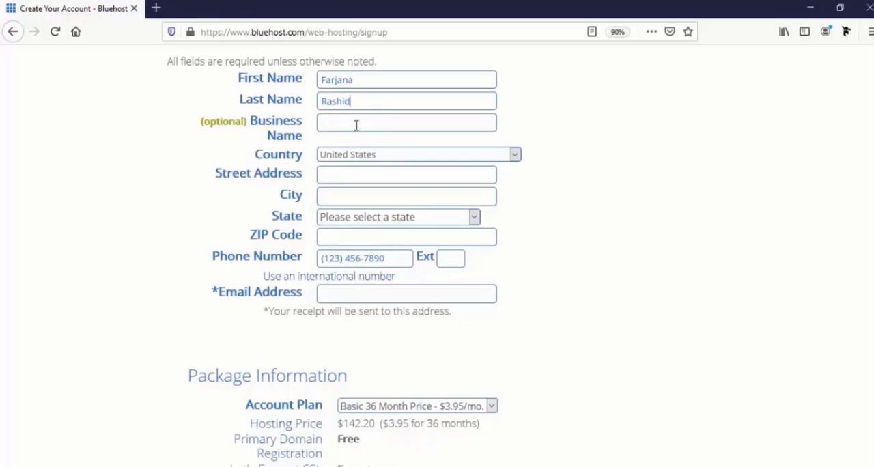
pyautogui.click(355, 125)
pyautogui.write('Farjanawp')
pyautogui.click(365, 158)
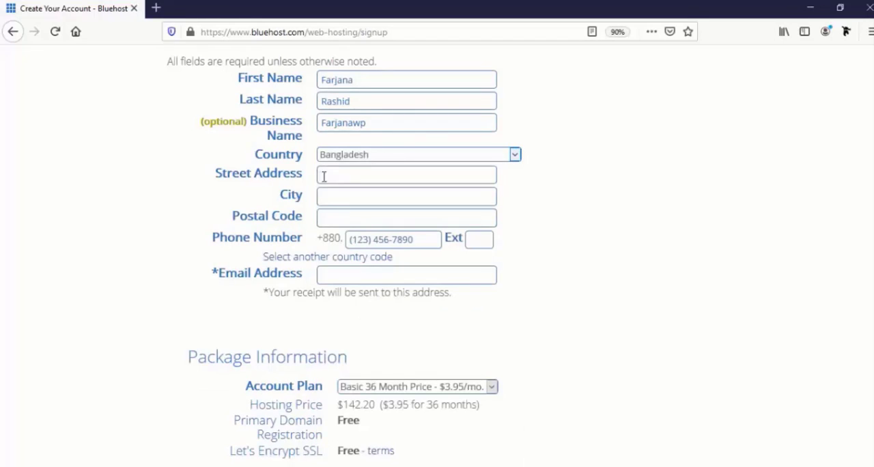
# Fill in the account holder's street address, city and postal code
pyautogui.click(340, 177)
pyautogui.write('Mirpur-10,Dhaka,Bangladesh')
pyautogui.click(332, 197)
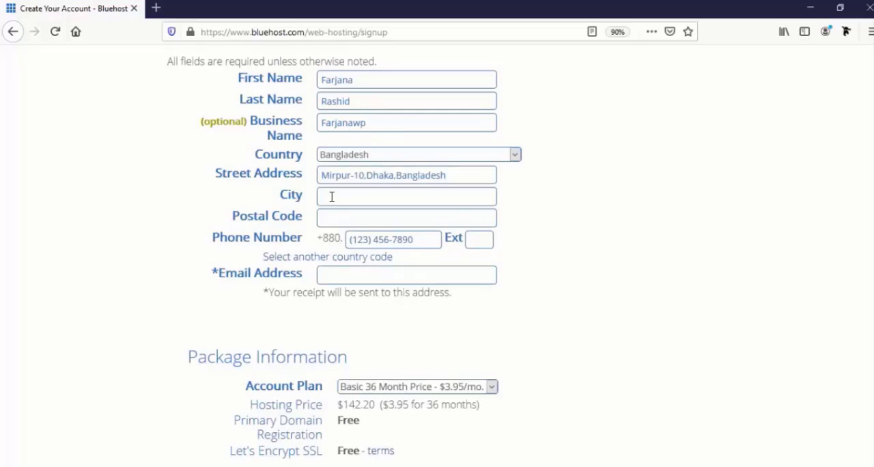
pyautogui.write('Dhaka')
pyautogui.click(361, 216)
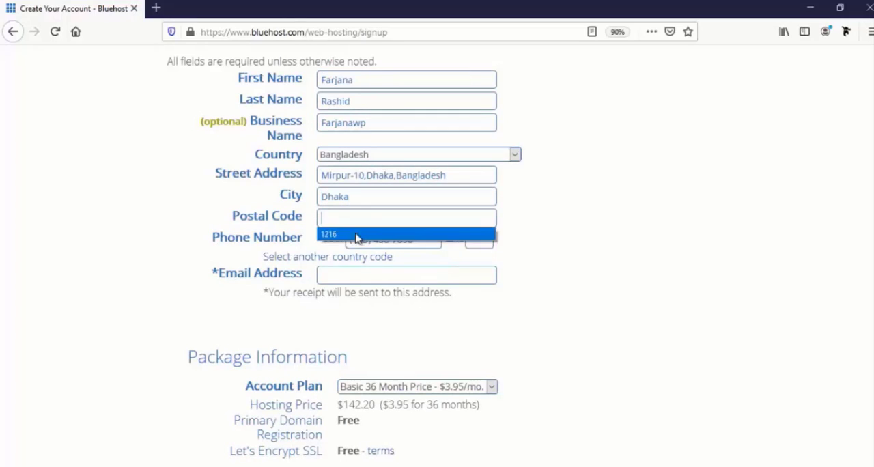
pyautogui.click(363, 236)
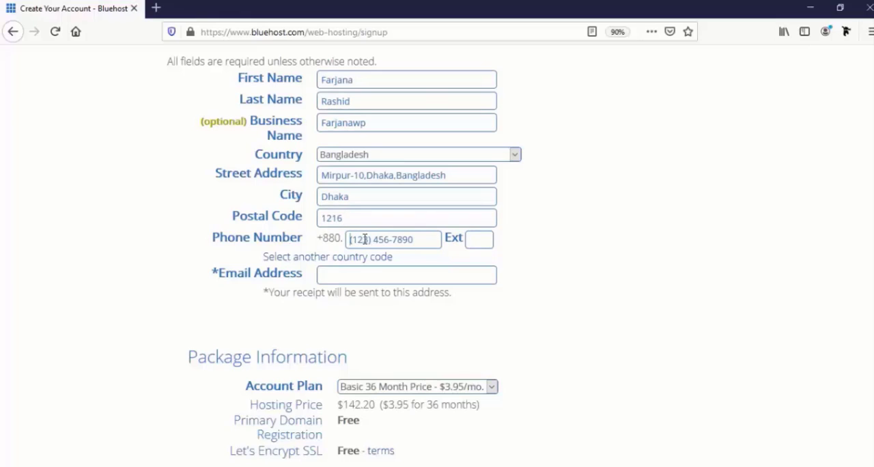
# Fill in the account holder's phone number and e-mail address in the Account Information form
pyautogui.hotkey('ctrl', 'v')
pyautogui.click(374, 276)
pyautogui.scroll(-2, 379, 300)
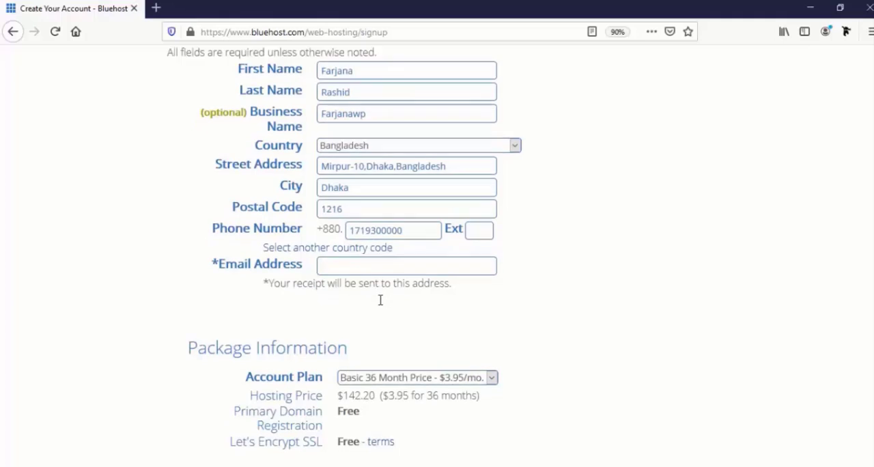
pyautogui.write('div')
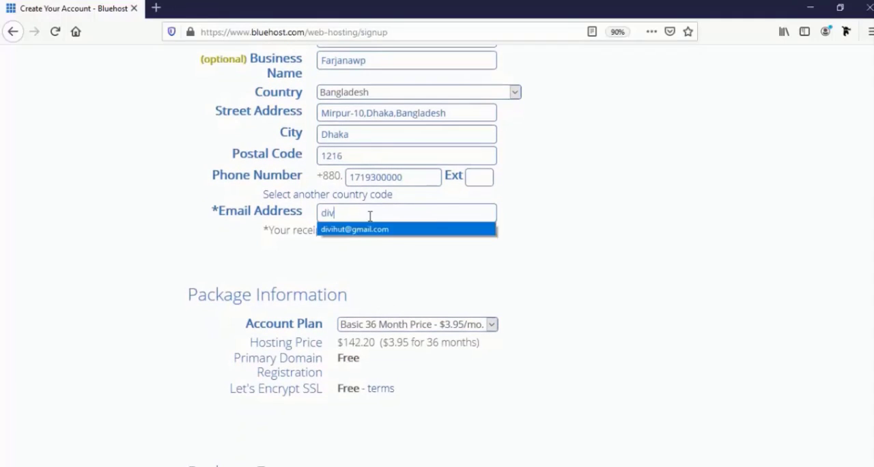
pyautogui.press('Down')
pyautogui.press('Return')
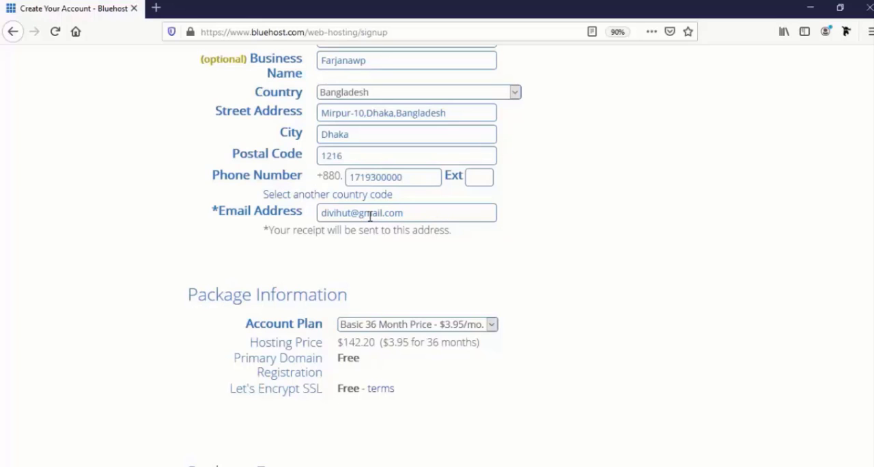
# Choose the Basic 12 Month Price - $5.95/mo. account plan in the Package Information section
pyautogui.scroll(-3, 370, 216)
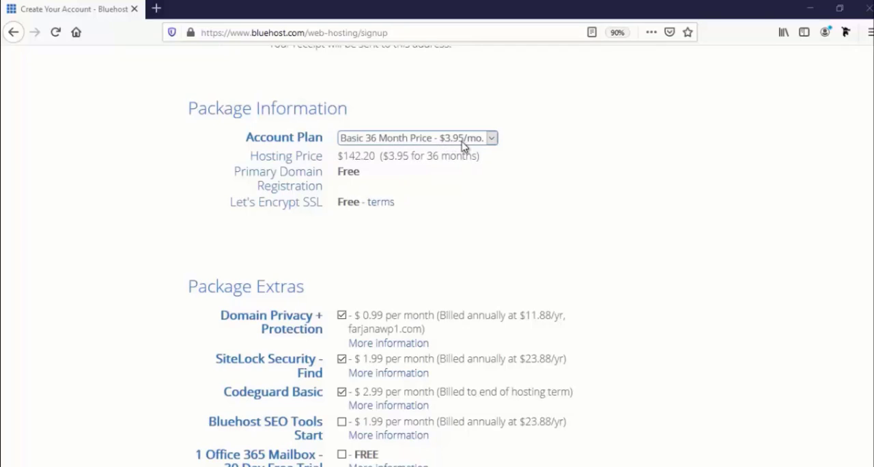
pyautogui.click(419, 141)
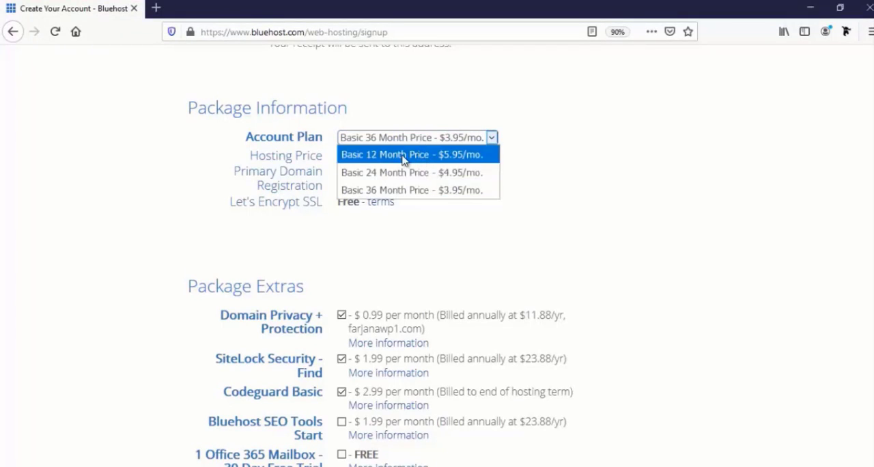
pyautogui.click(401, 155)
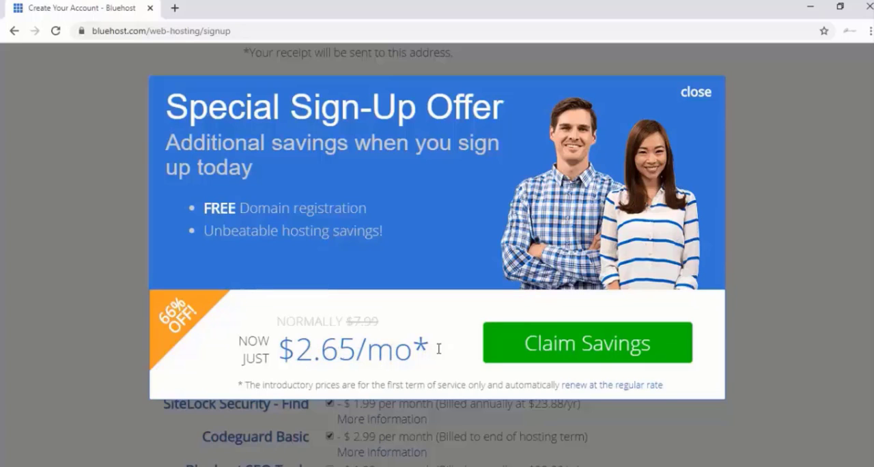
# Claim the special sign-up savings and set the account plan to Basic 12 Month Price - $4.95/mo
pyautogui.click(541, 349)
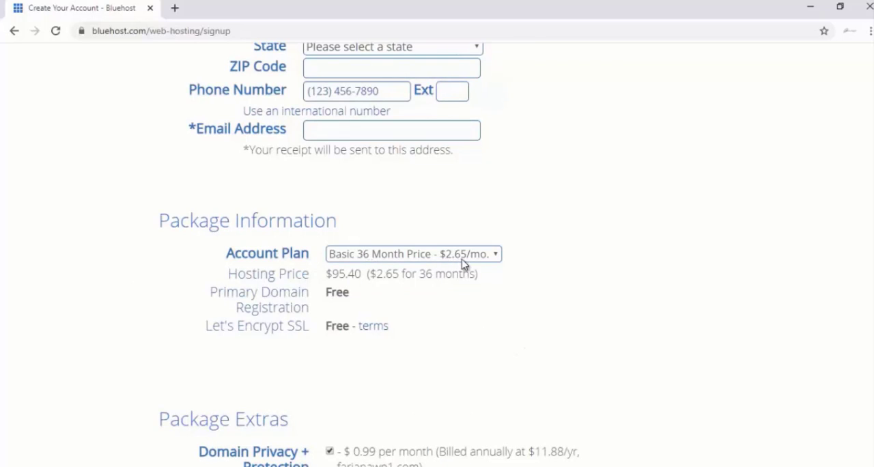
pyautogui.click(381, 260)
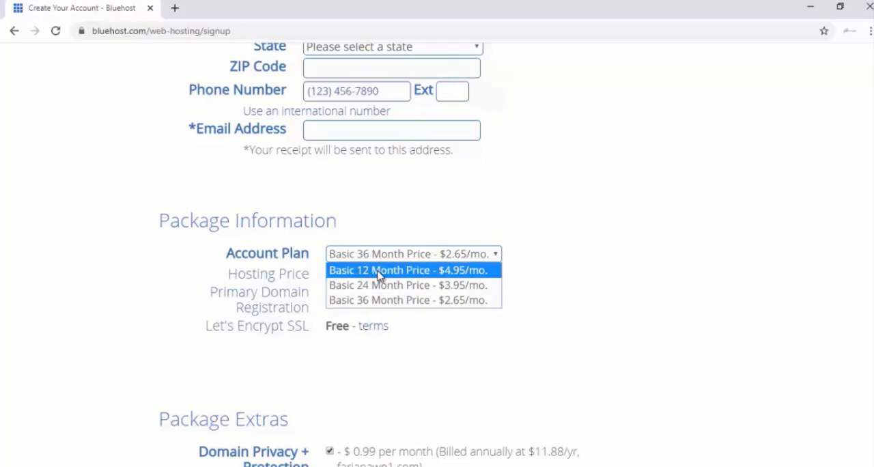
pyautogui.click(376, 278)
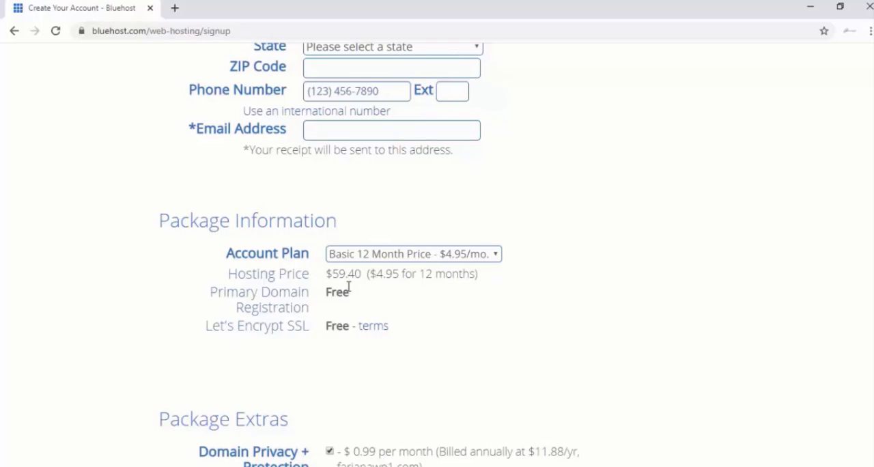
# Remove Domain Privacy + Protection, SiteLock Security - Find and Codeguard Basic from the package extras
pyautogui.scroll(-1, 352, 293)
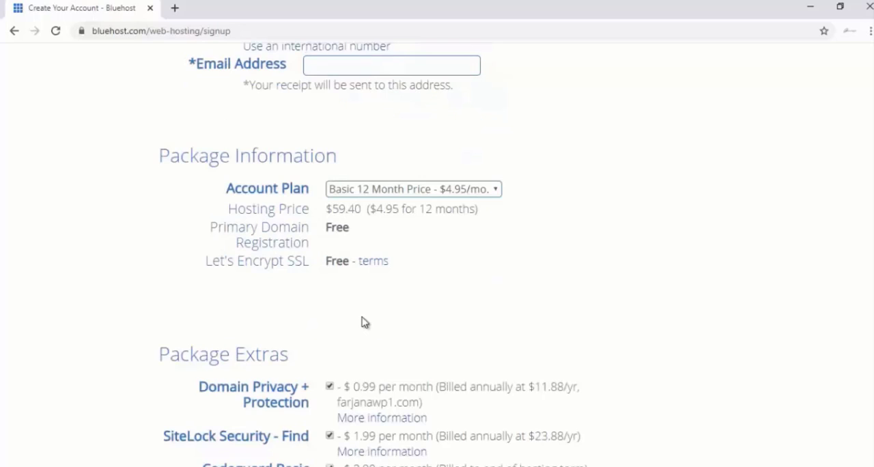
pyautogui.scroll(-1, 365, 323)
pyautogui.scroll(-1, 283, 310)
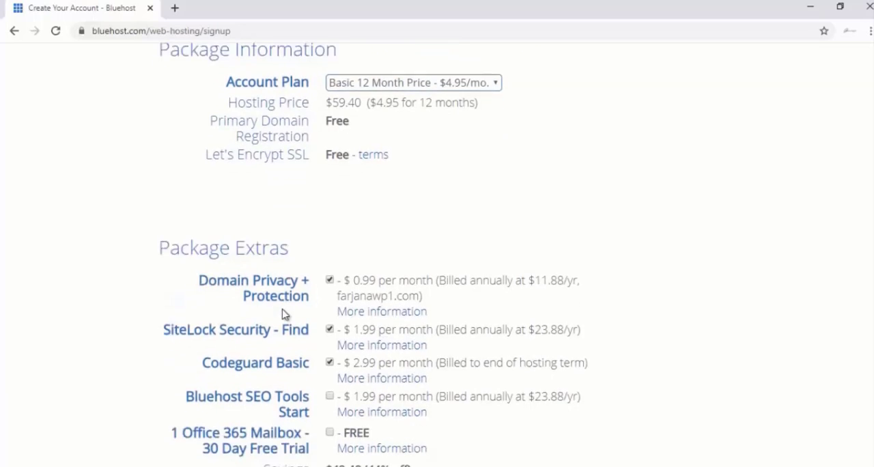
pyautogui.scroll(-1, 285, 314)
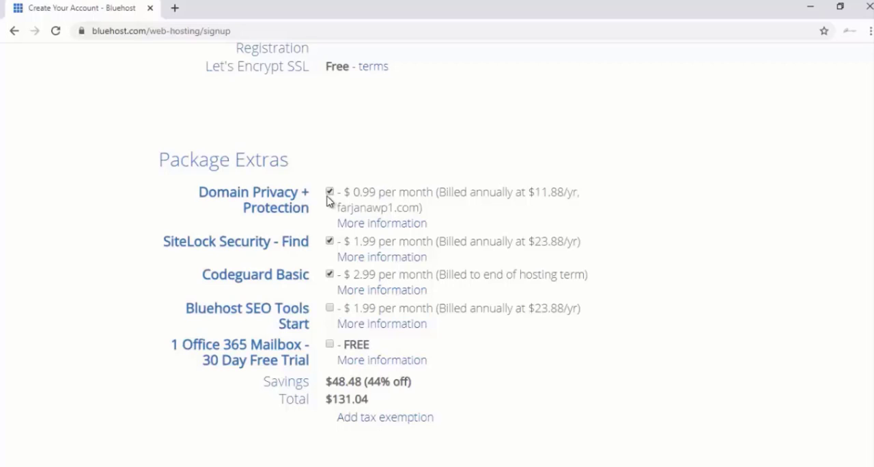
pyautogui.click(332, 195)
pyautogui.click(330, 241)
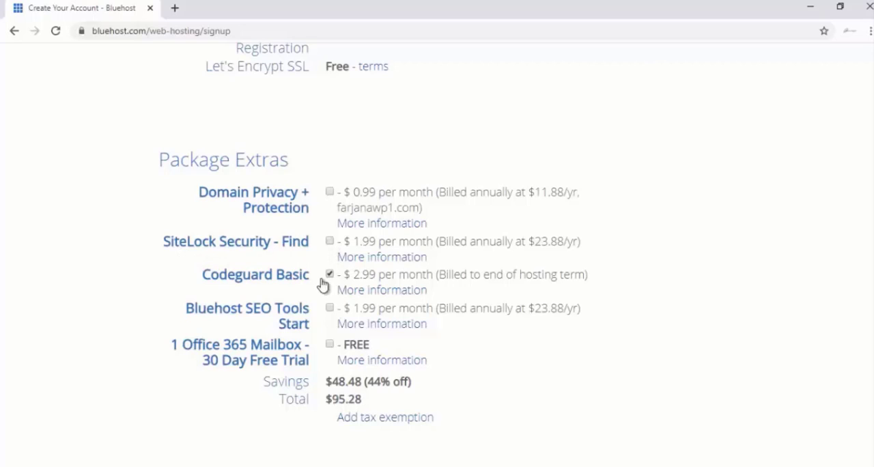
pyautogui.click(330, 275)
# Fill in the credit card number, CVV2 code and expiration date in the Payment Information section
pyautogui.scroll(-1, 329, 347)
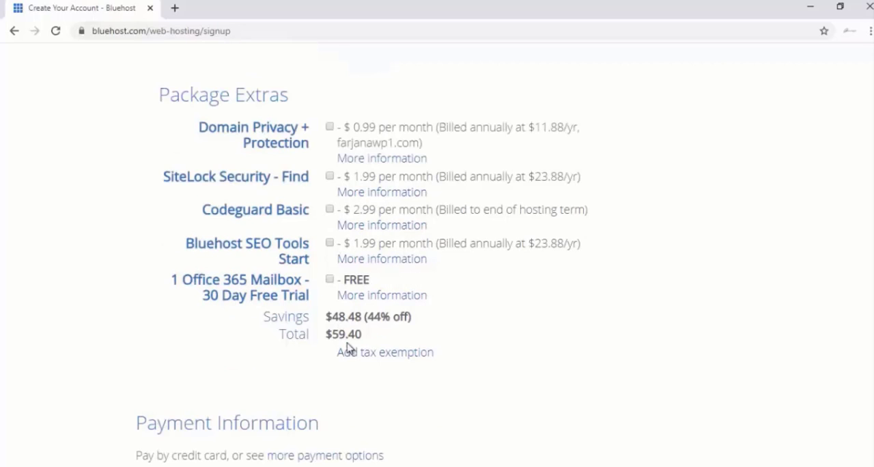
pyautogui.scroll(-1, 347, 348)
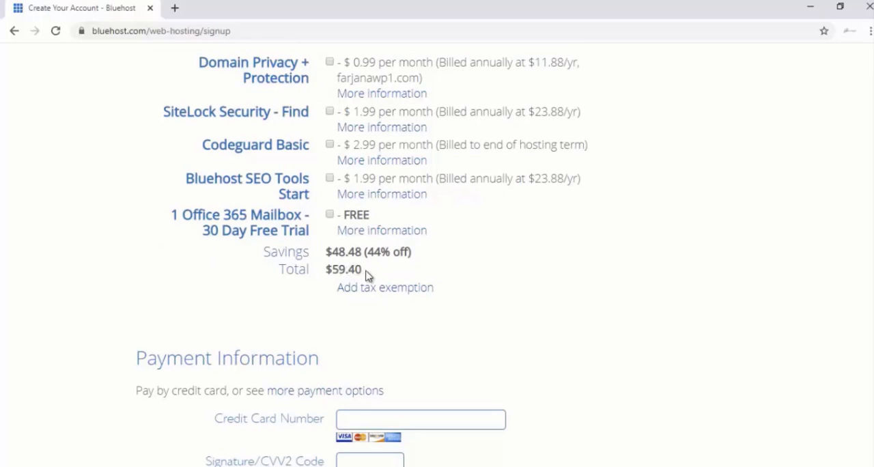
pyautogui.scroll(-2, 368, 263)
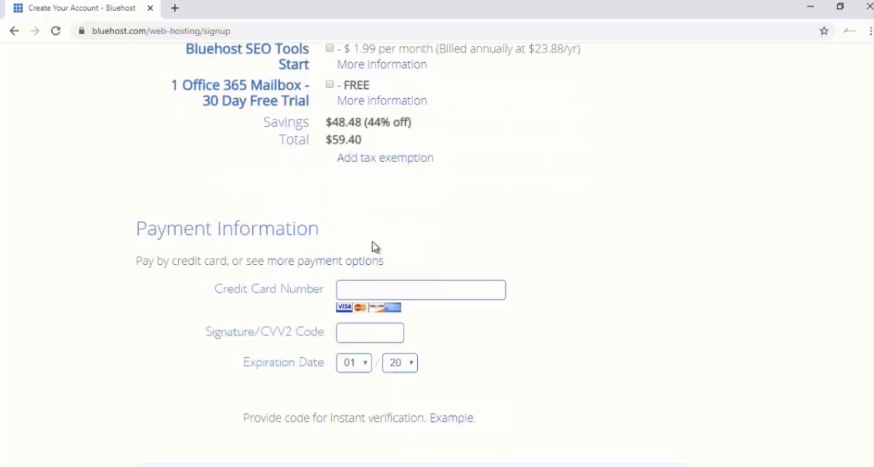
pyautogui.scroll(-1, 375, 247)
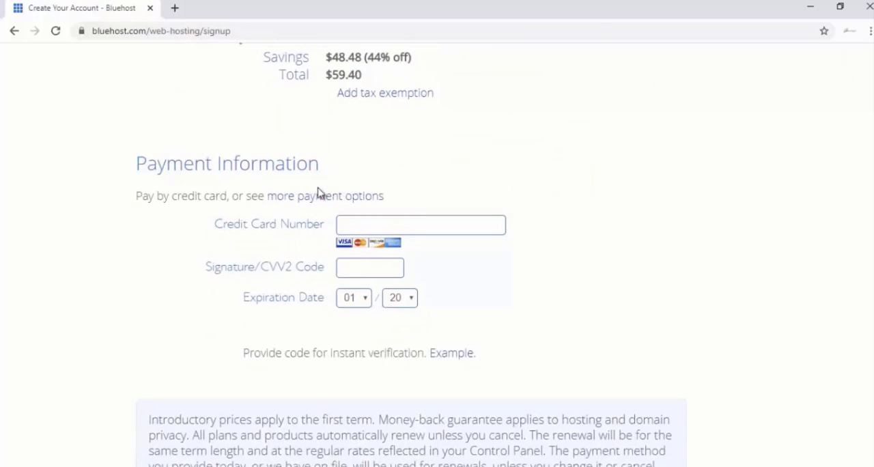
pyautogui.scroll(-1, 342, 244)
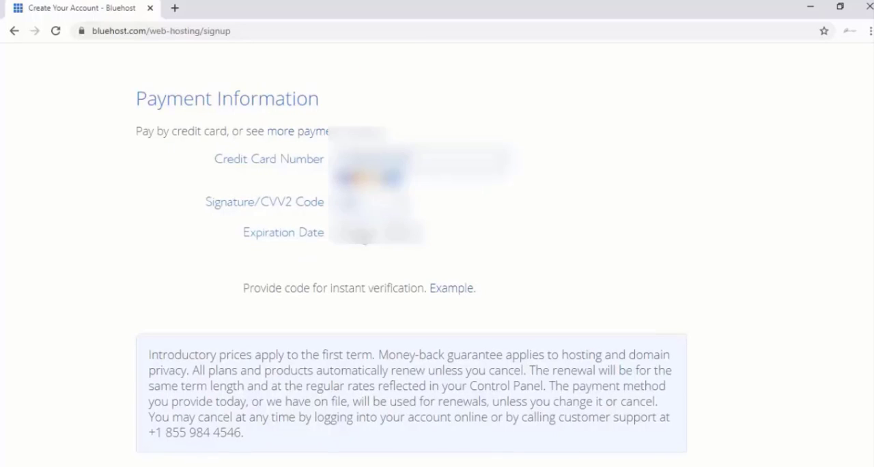
pyautogui.click(349, 232)
pyautogui.click(353, 275)
# Agree to the Terms of Service, Cancellation Policy and Privacy Policy and submit the hosting order
pyautogui.scroll(-1, 176, 408)
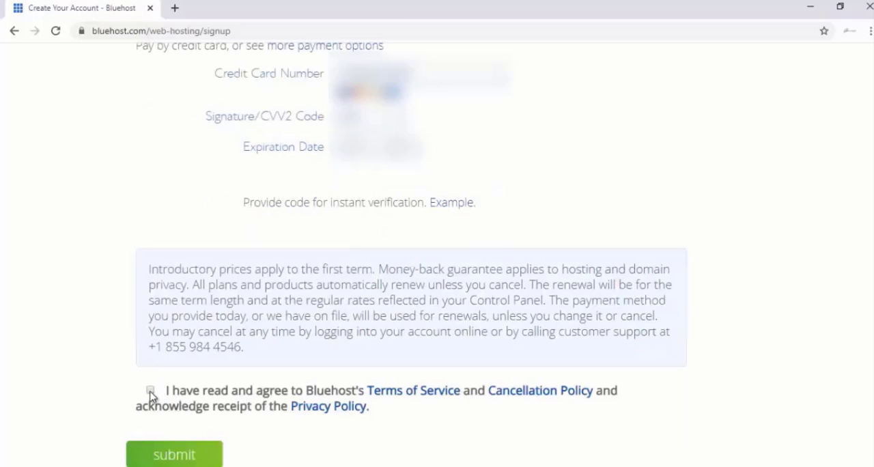
pyautogui.click(151, 392)
pyautogui.click(191, 454)
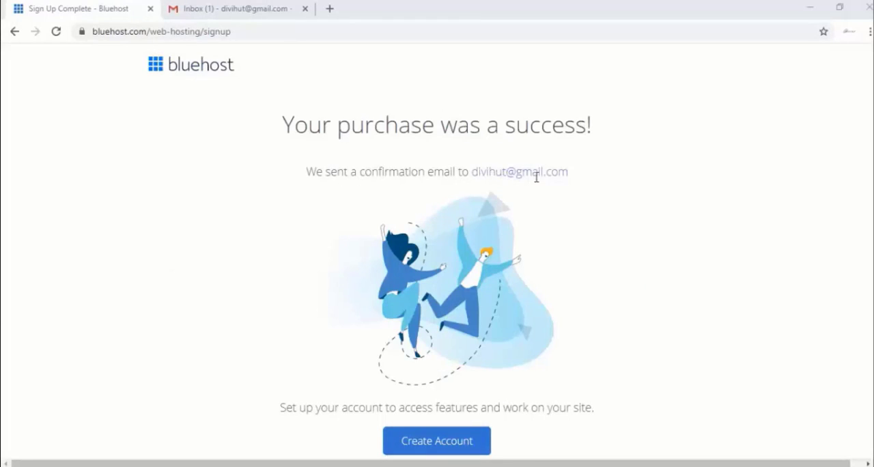
# Switch to Gmail, open Bluehost's WHOIS verification message for farjanawp.com and verify the e-mail address
pyautogui.click(230, 9)
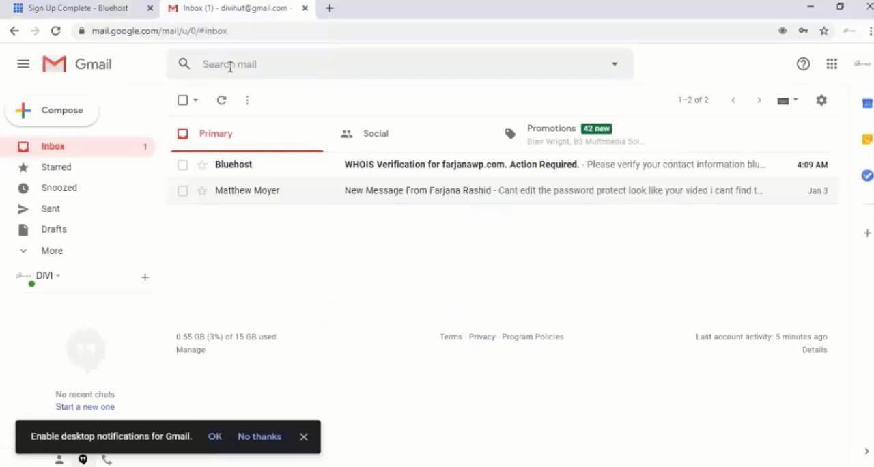
pyautogui.click(411, 172)
pyautogui.scroll(-2, 482, 275)
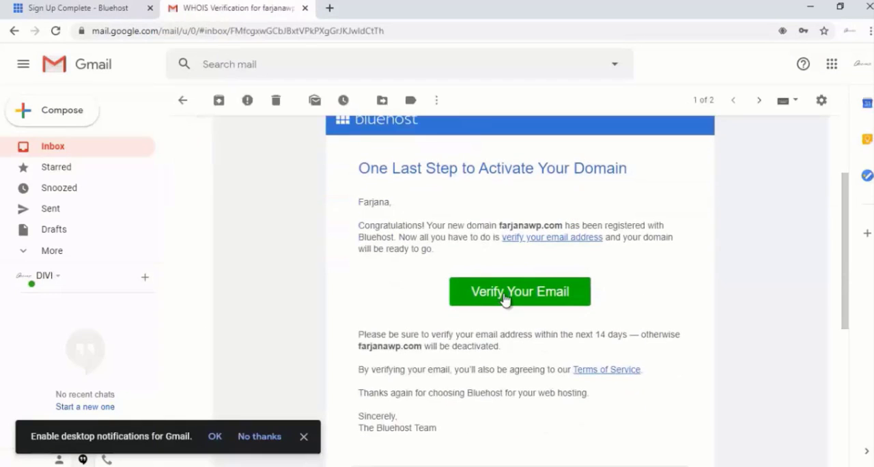
pyautogui.click(503, 296)
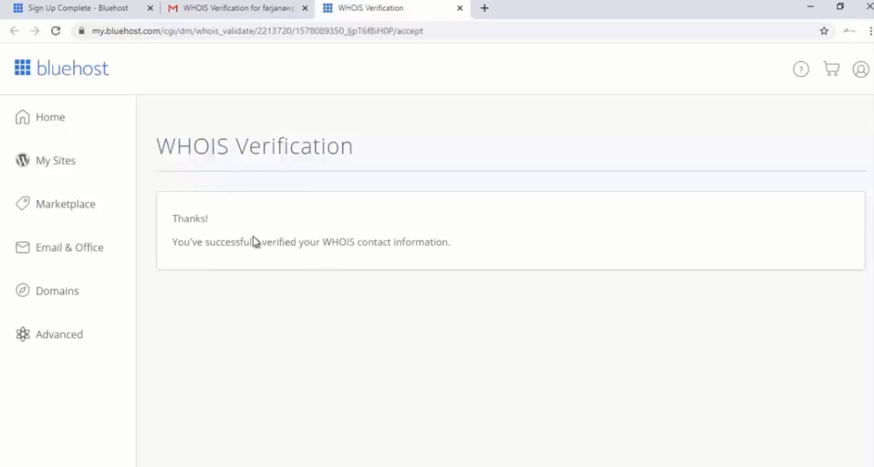
# Return to the Gmail inbox, open the Welcome to Bluehost message and review its payment confirmation and order items
pyautogui.click(192, 7)
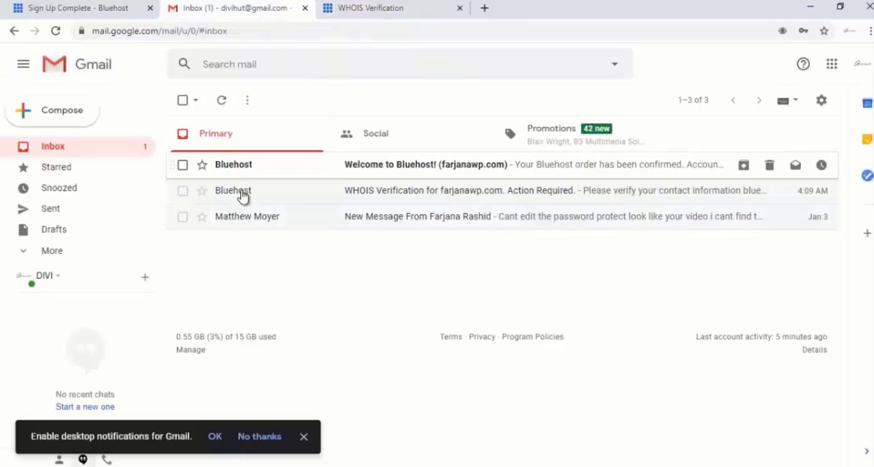
pyautogui.click(382, 166)
pyautogui.scroll(-3, 381, 205)
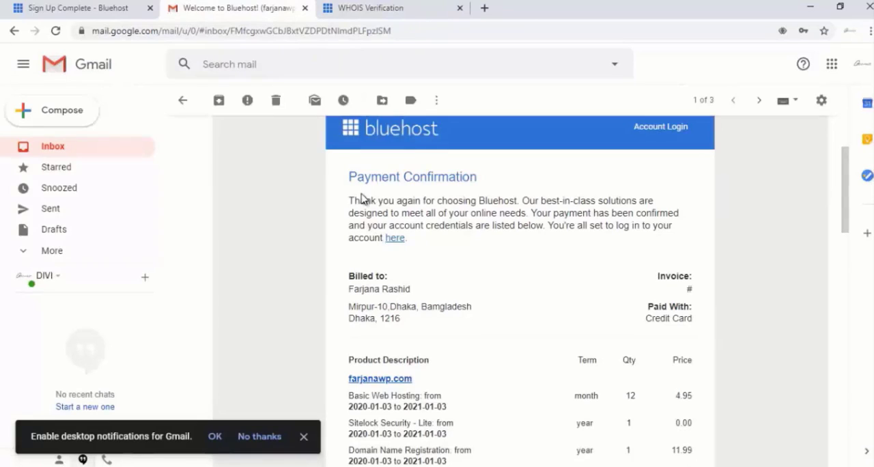
pyautogui.scroll(-2, 496, 249)
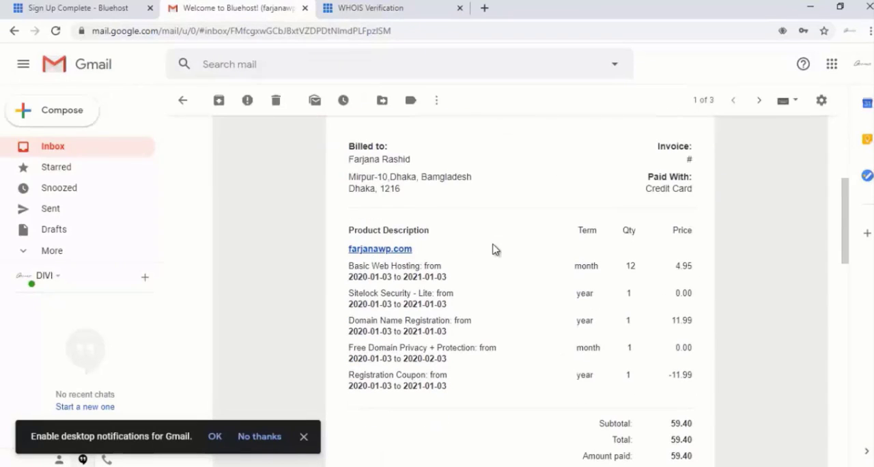
pyautogui.scroll(2, 494, 249)
pyautogui.scroll(-1, 493, 248)
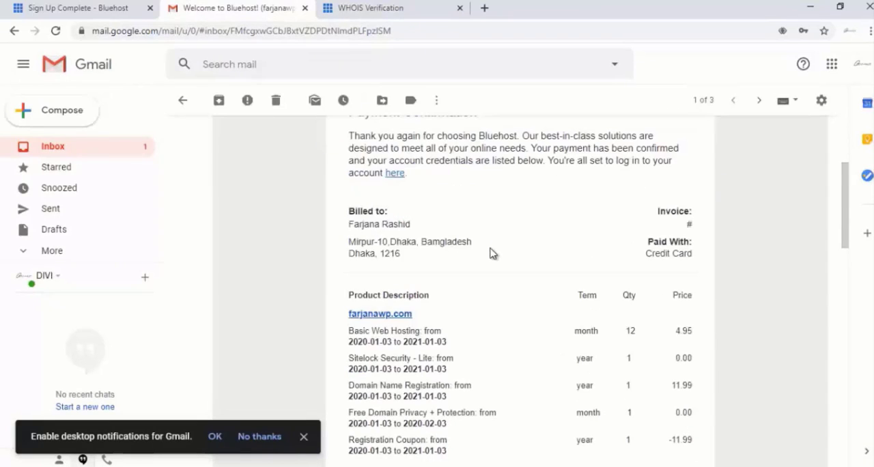
pyautogui.scroll(-3, 497, 251)
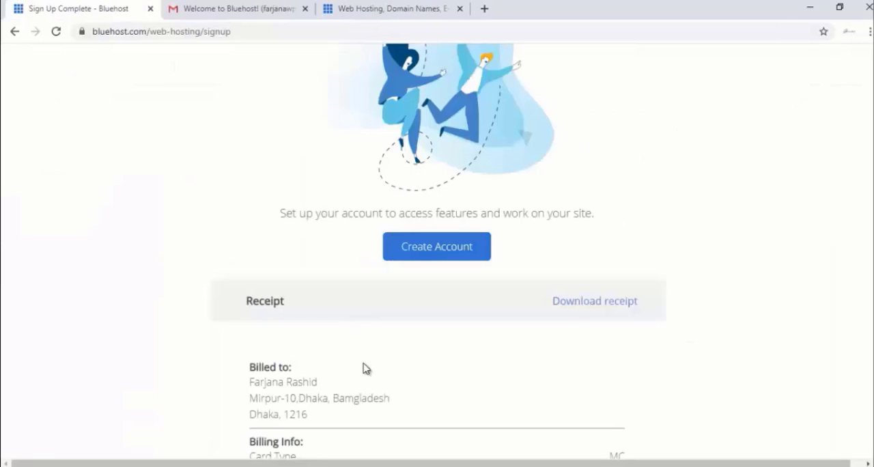
# Return to Bluehost's Sign Up Complete page, look over the receipt and start creating the account
pyautogui.scroll(-3, 363, 366)
pyautogui.scroll(2, 363, 367)
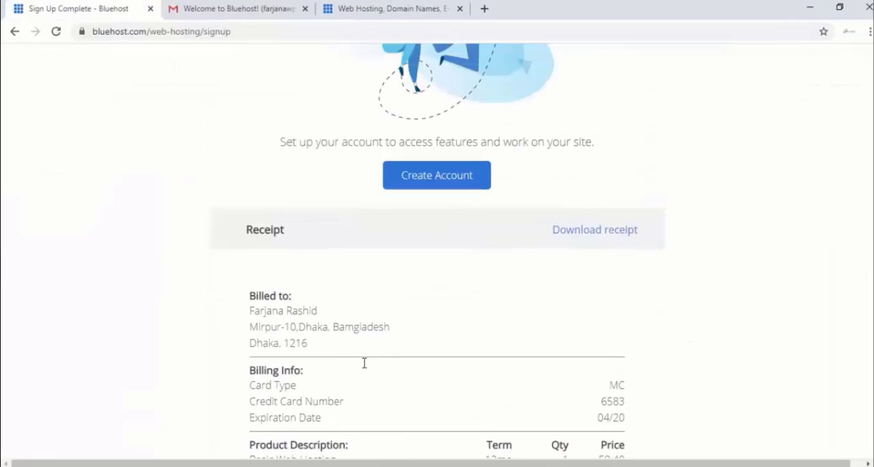
pyautogui.click(412, 191)
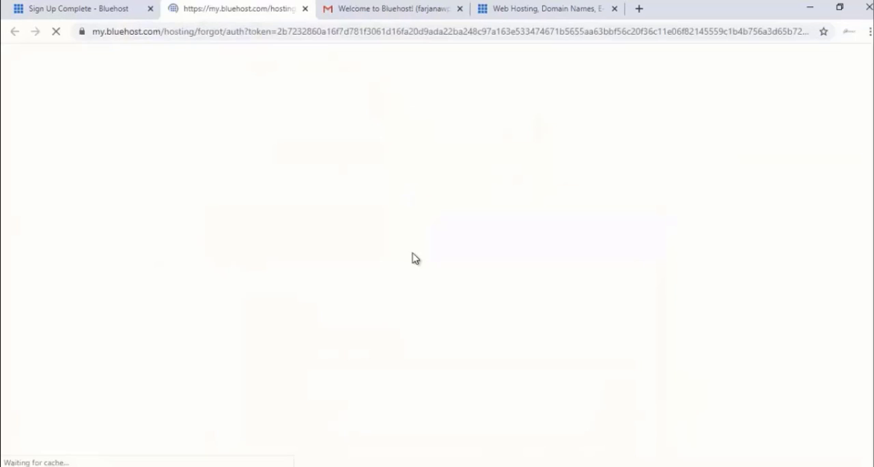
pyautogui.scroll(-1, 393, 284)
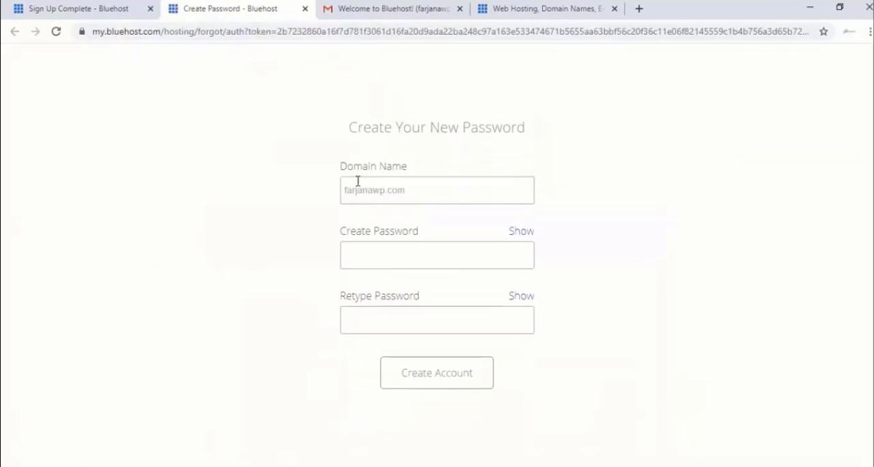
# Enter and retype a new account password for farjanawp.com and agree to the Privacy Policy and Terms of Service
pyautogui.click(385, 256)
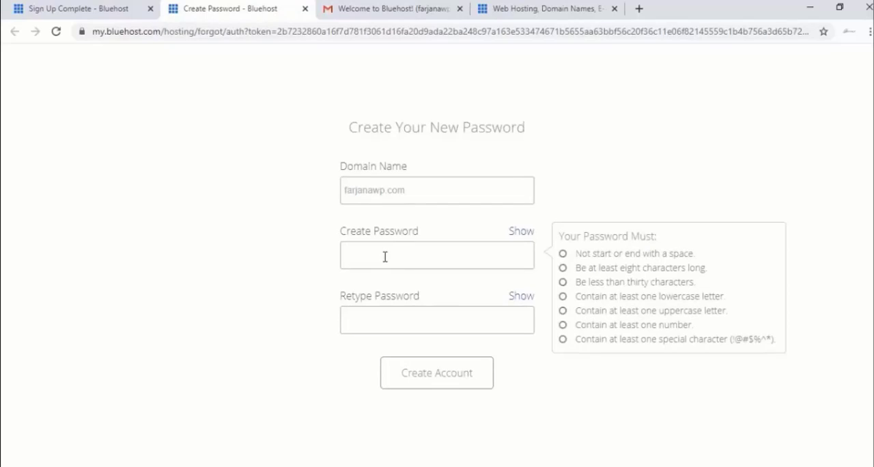
pyautogui.write('•••')
pyautogui.write('••••••••••')
pyautogui.click(389, 325)
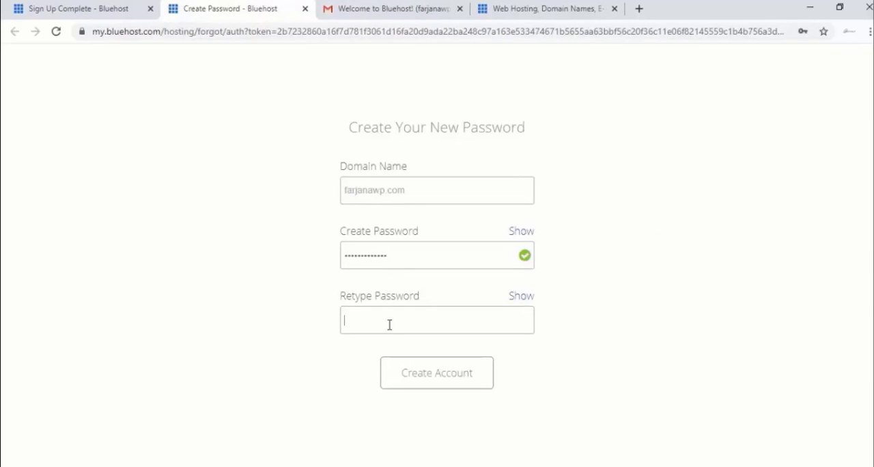
pyautogui.write('•••••••••••••')
pyautogui.click(286, 360)
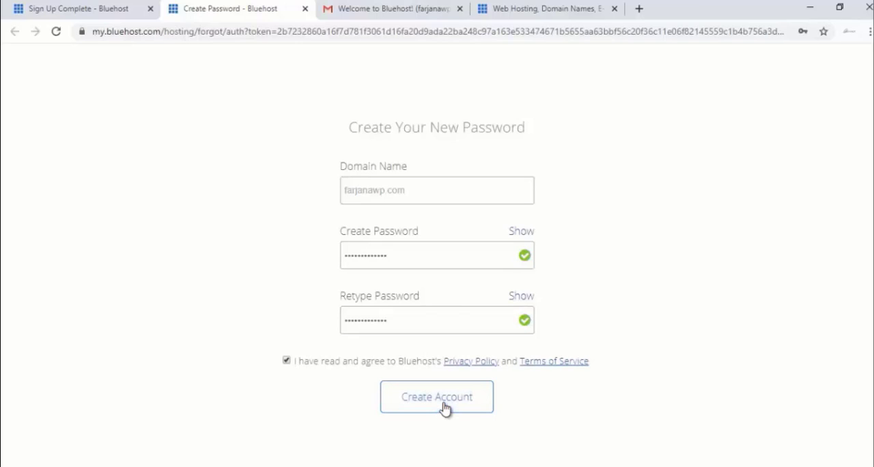
# Submit the new password to create the Bluehost account for farjanawp.com and proceed to the login page
pyautogui.click(444, 407)
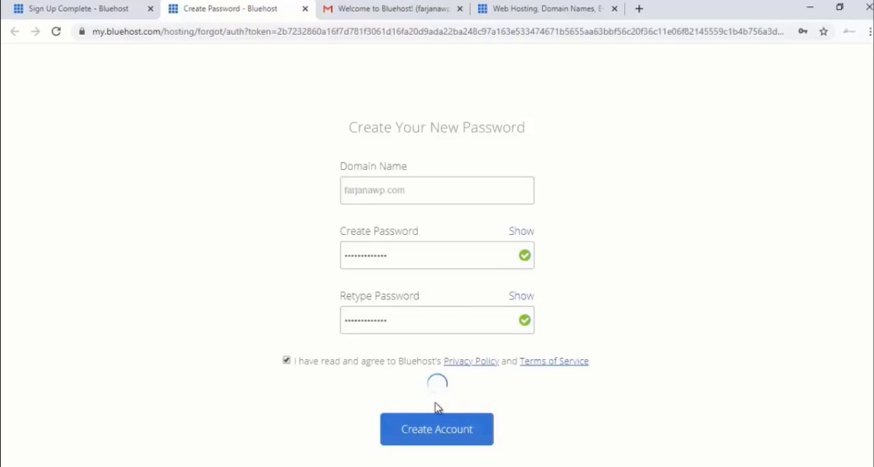
pyautogui.click(755, 142)
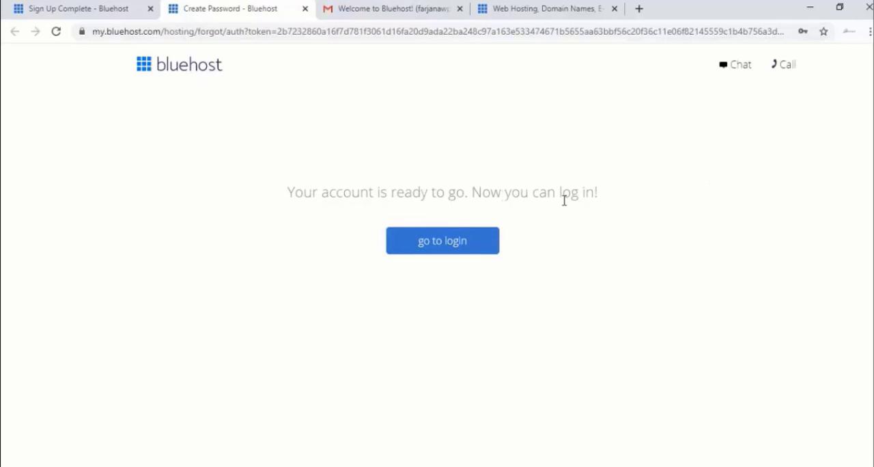
pyautogui.click(449, 247)
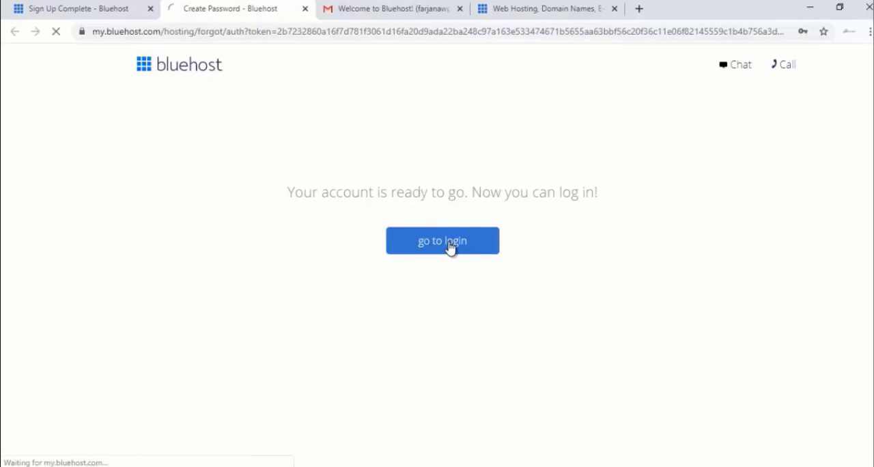
# Log in to the hosting account for farjanawp.com by entering the account password
pyautogui.click(373, 407)
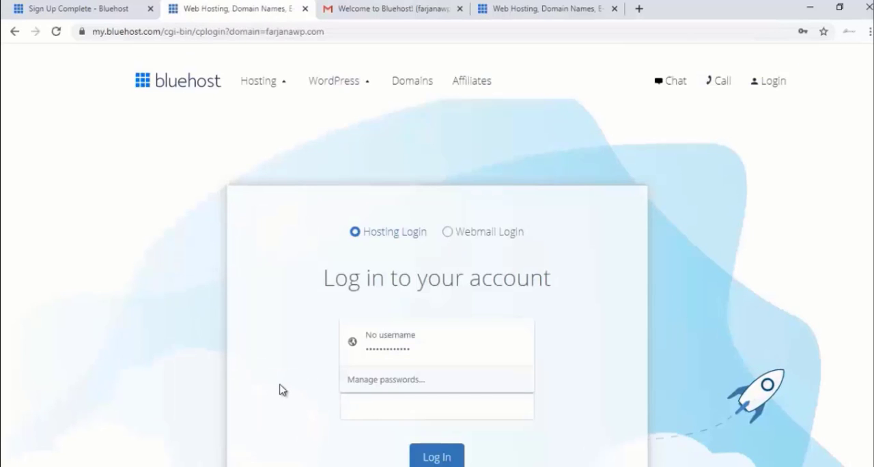
pyautogui.scroll(-2, 279, 389)
pyautogui.click(399, 282)
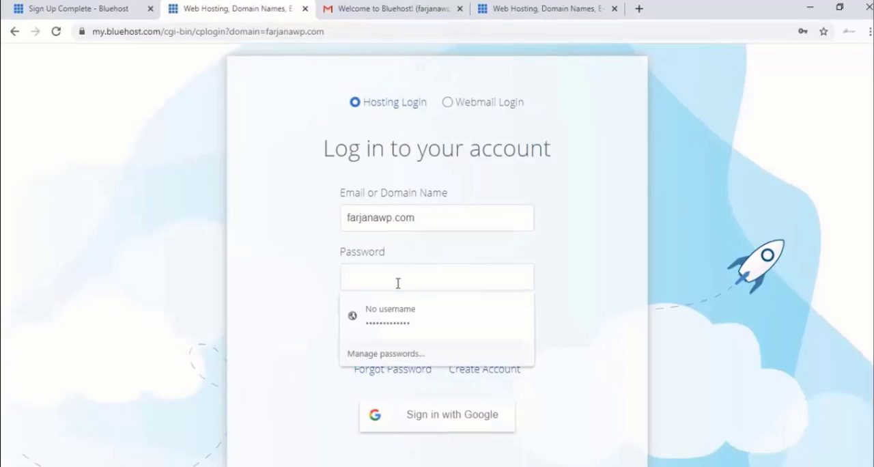
pyautogui.click(320, 277)
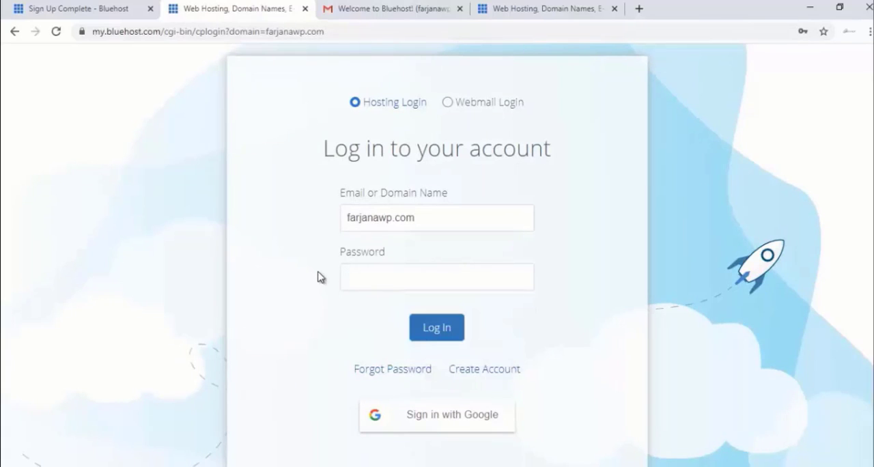
pyautogui.hotkey('ctrl', 'v')
pyautogui.click(437, 329)
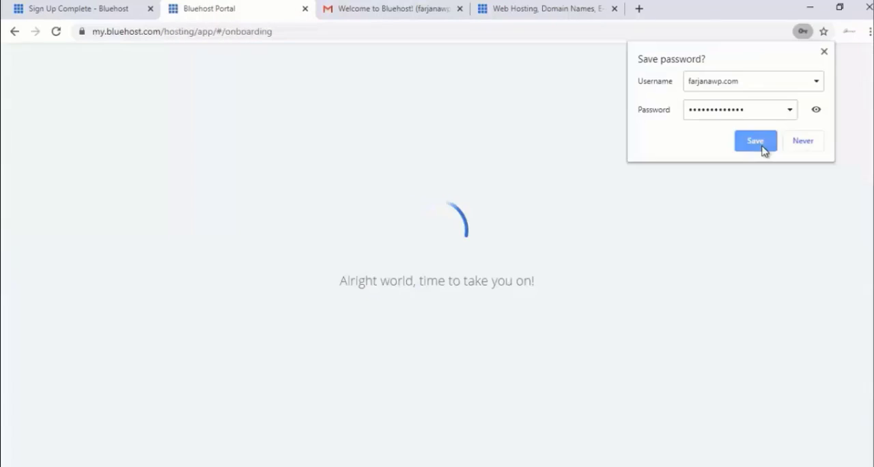
pyautogui.click(759, 144)
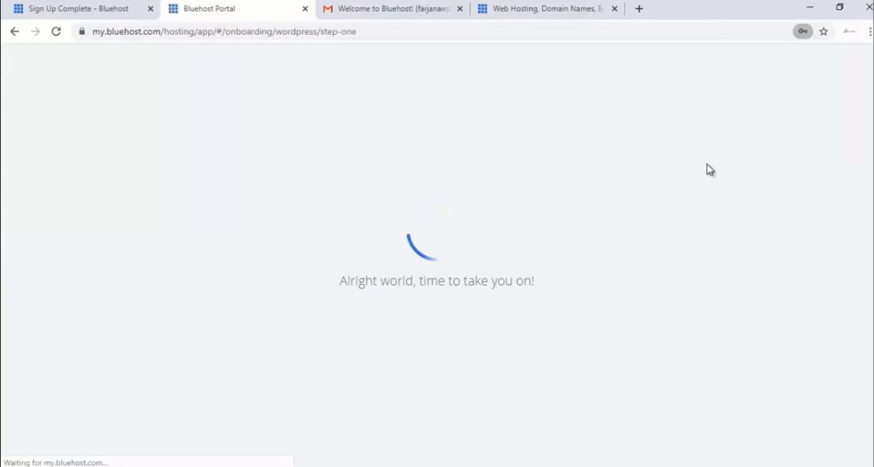
# Skip the WordPress onboarding questions for now and get started from the Bluehost welcome message
pyautogui.scroll(-2, 694, 191)
pyautogui.scroll(-1, 694, 196)
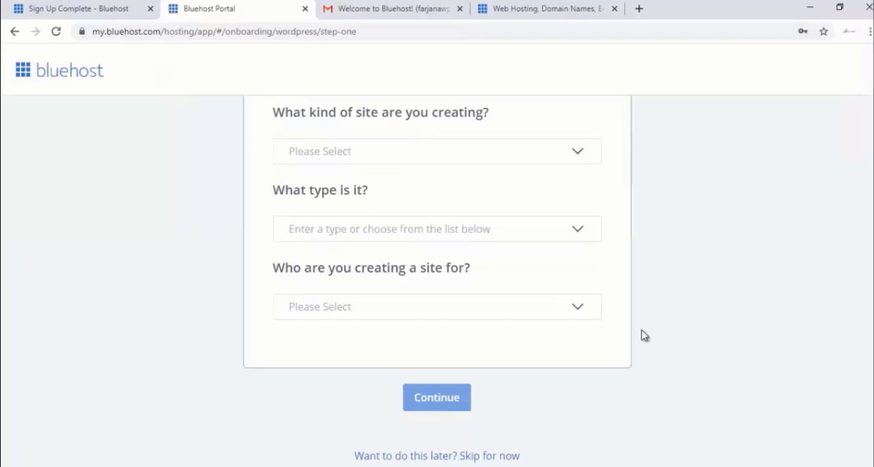
pyautogui.click(474, 459)
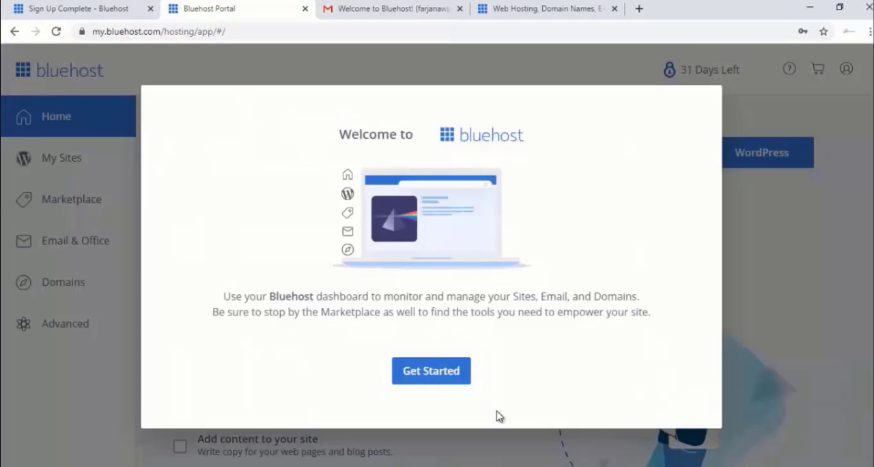
pyautogui.click(456, 380)
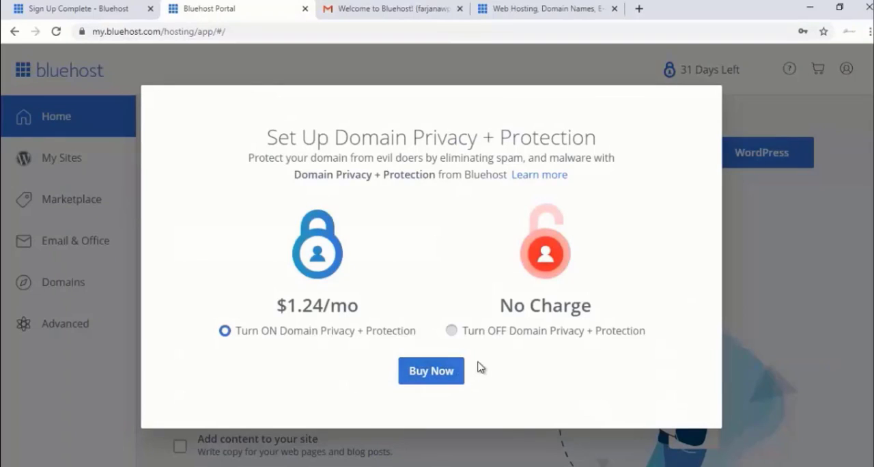
# Turn off Domain Privacy + Protection and decline its free trial
pyautogui.click(503, 334)
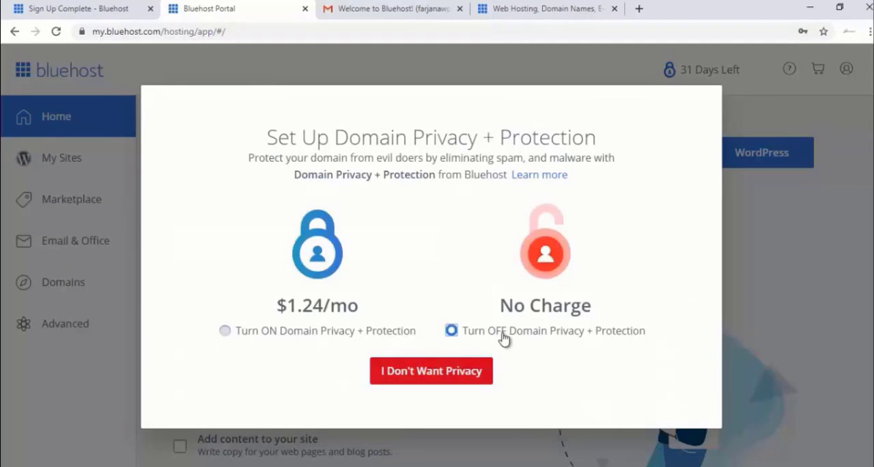
pyautogui.click(468, 370)
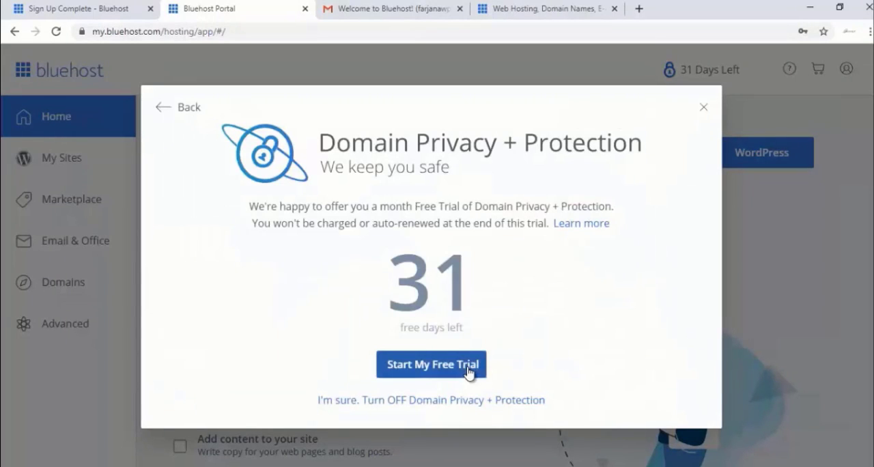
pyautogui.click(468, 401)
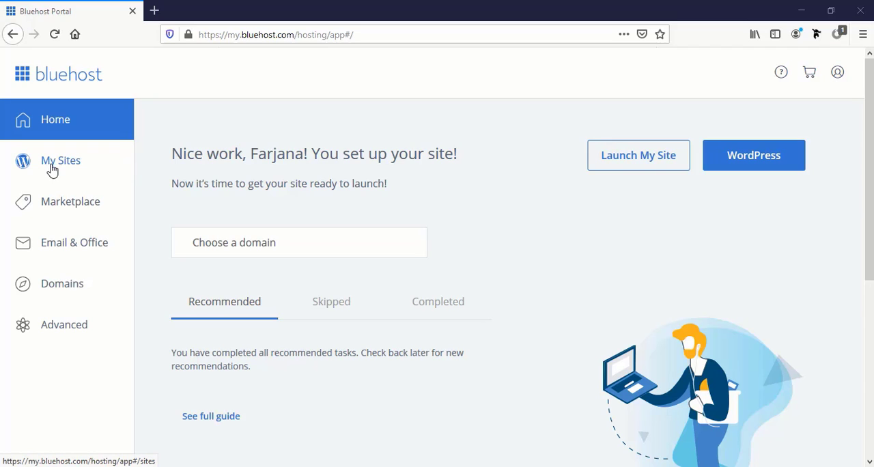
# Start creating a WordPress site in My Sites, entering the owner's first name followed by "Blog" as the site name
pyautogui.click(64, 169)
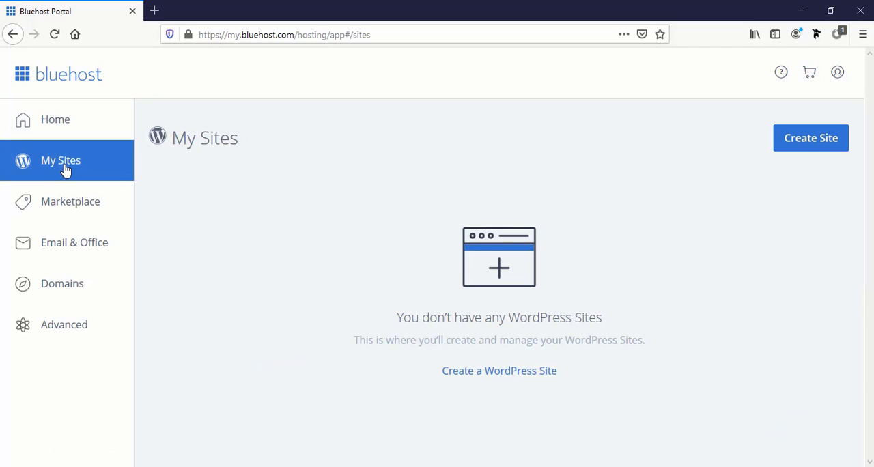
pyautogui.click(805, 145)
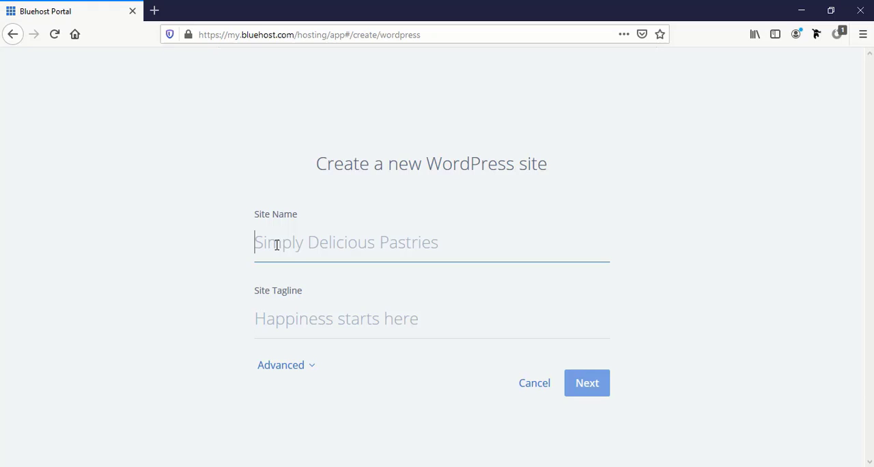
pyautogui.write('Farjana')
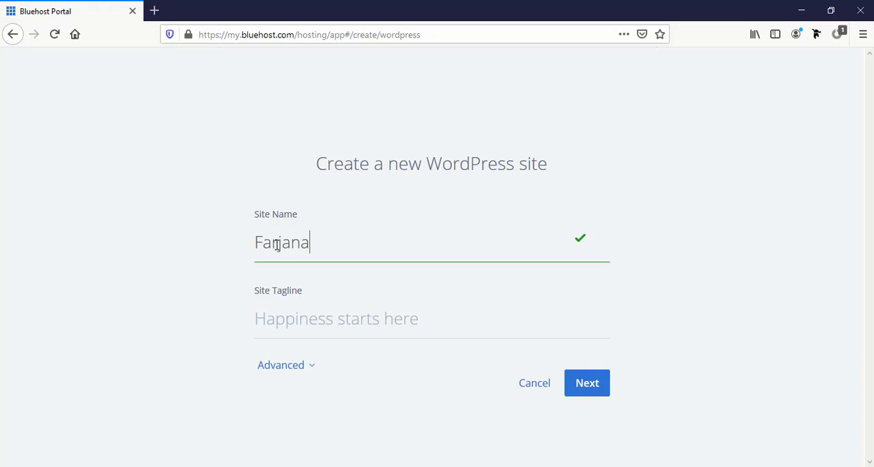
pyautogui.write(' Blog')
# Set the site tagline to "A blog for food and fashion"
pyautogui.click(300, 316)
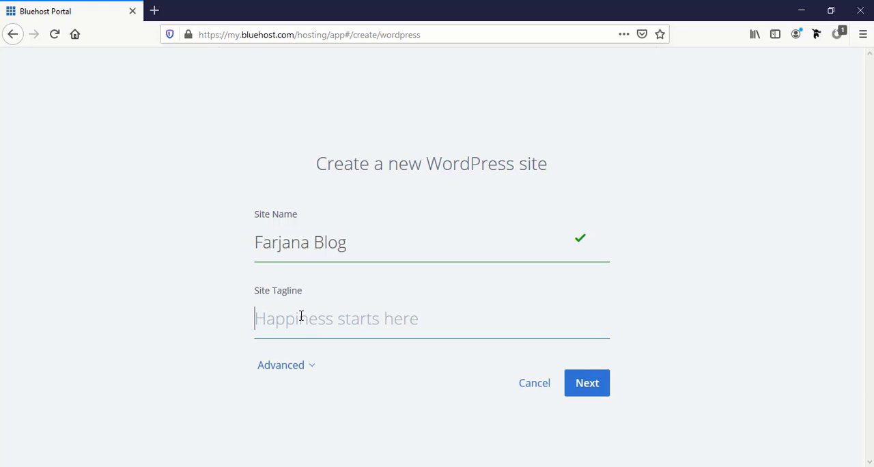
pyautogui.write('A bl')
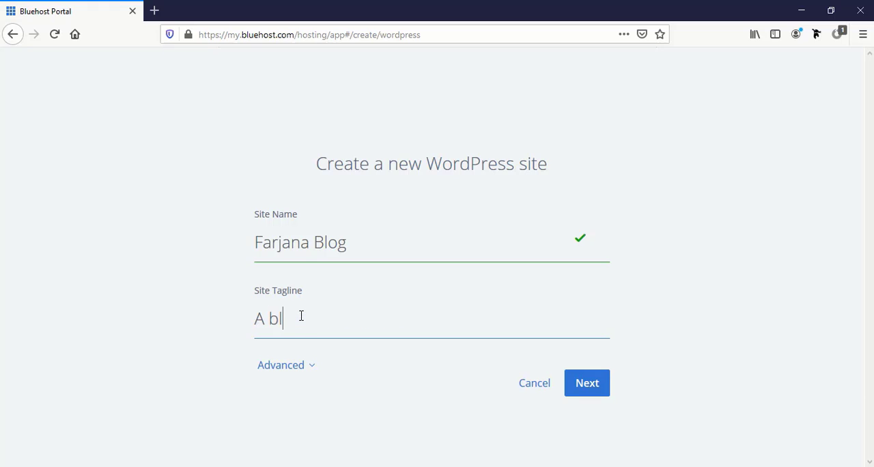
pyautogui.write('og for food and ')
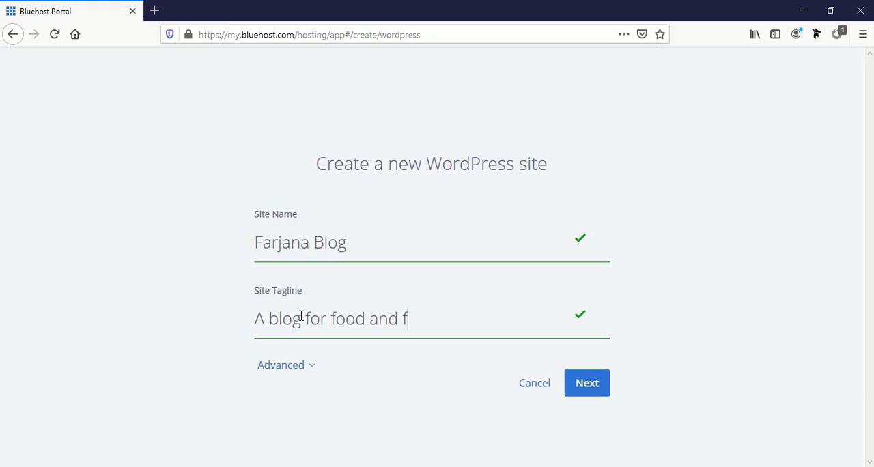
pyautogui.write('fashion')
# Expand the new site's advanced settings and enter the WordPress admin username, leaving the e-mail address empty
pyautogui.click(266, 368)
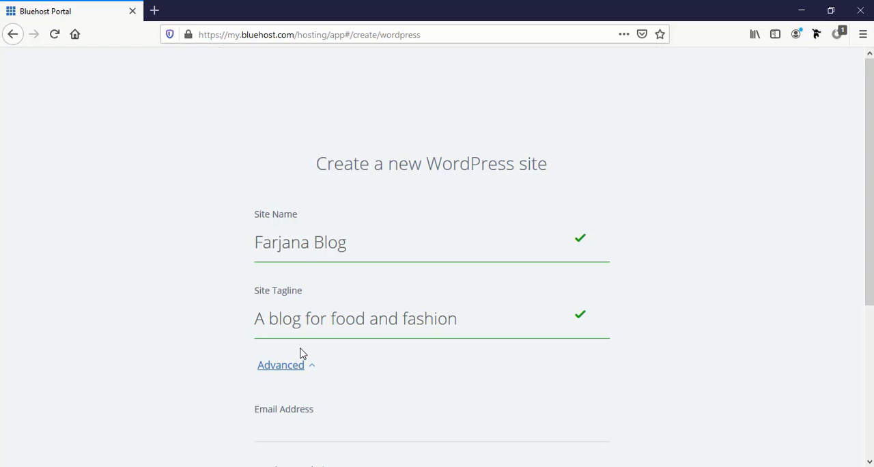
pyautogui.scroll(-5, 300, 351)
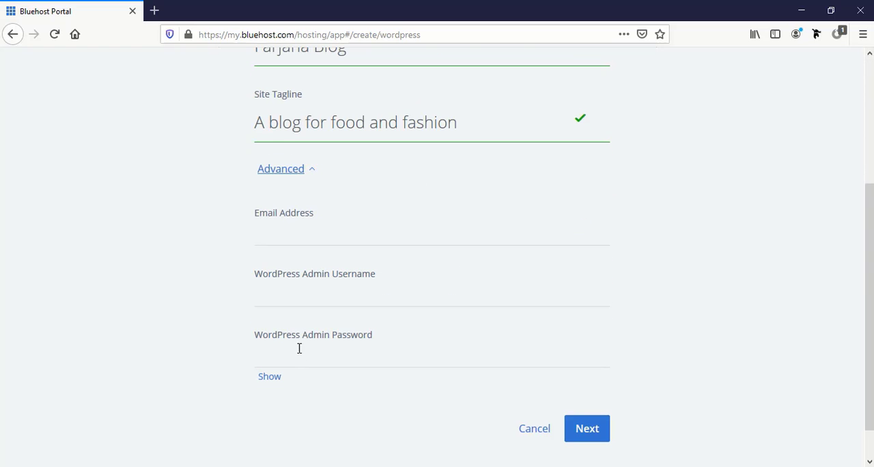
pyautogui.click(295, 236)
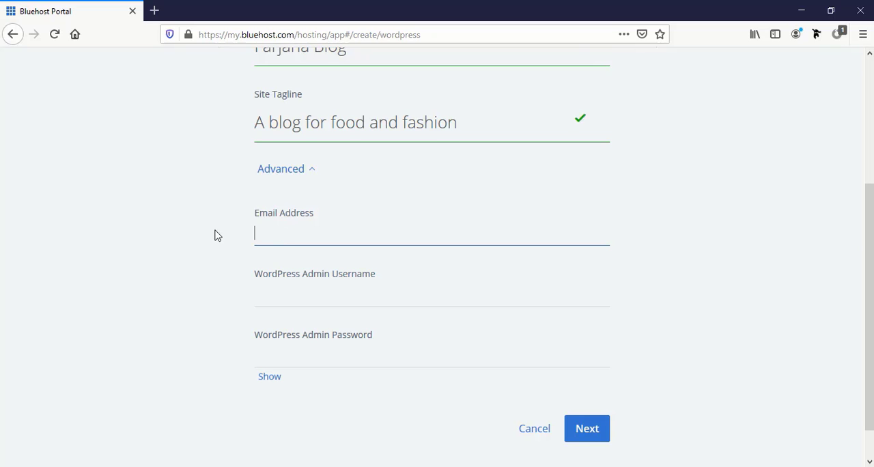
pyautogui.scroll(2, 216, 264)
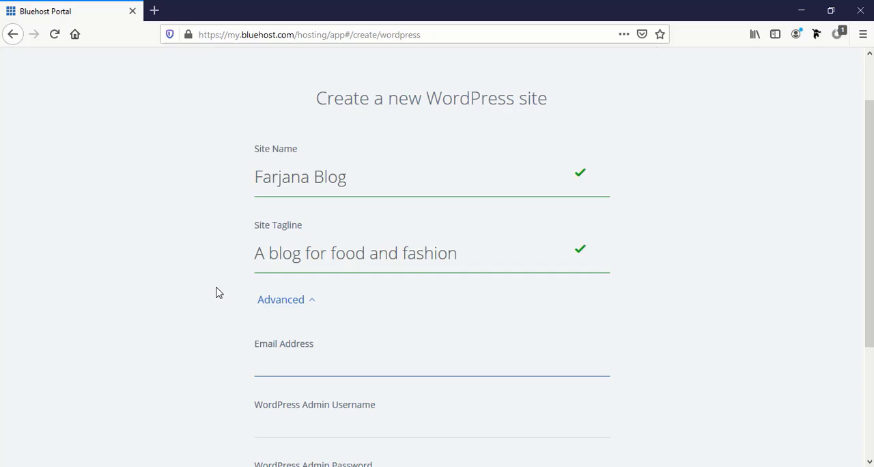
pyautogui.scroll(-3, 215, 293)
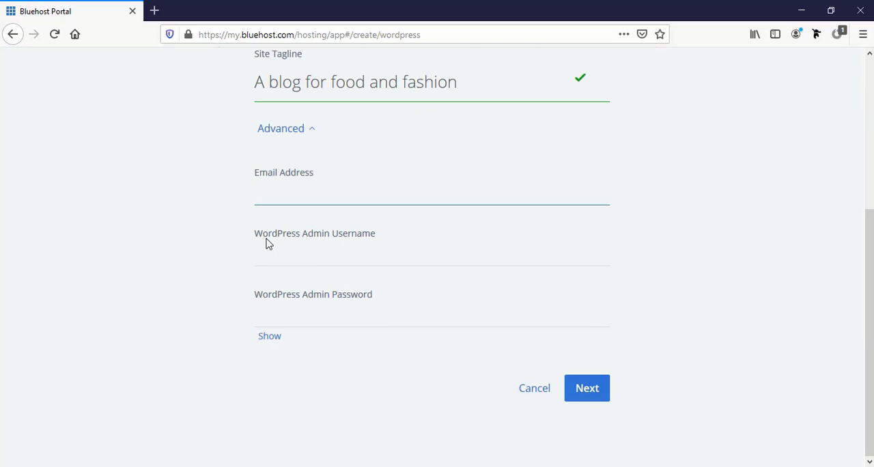
pyautogui.click(344, 262)
pyautogui.click(344, 262)
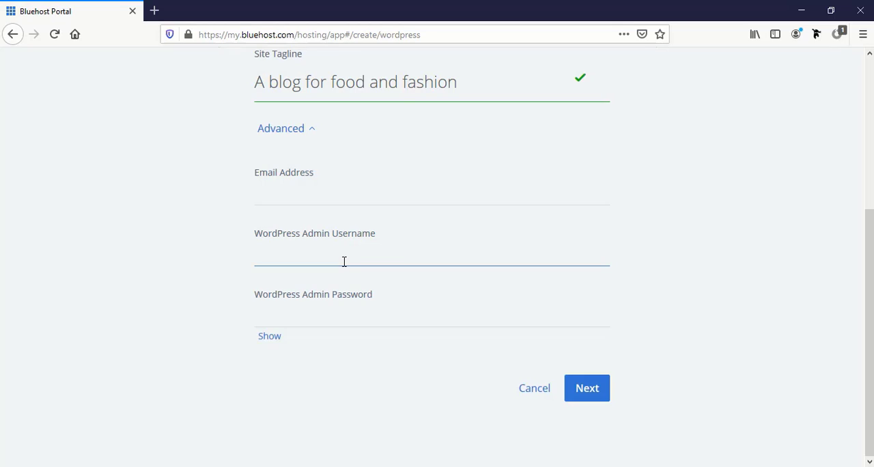
pyautogui.write('farja')
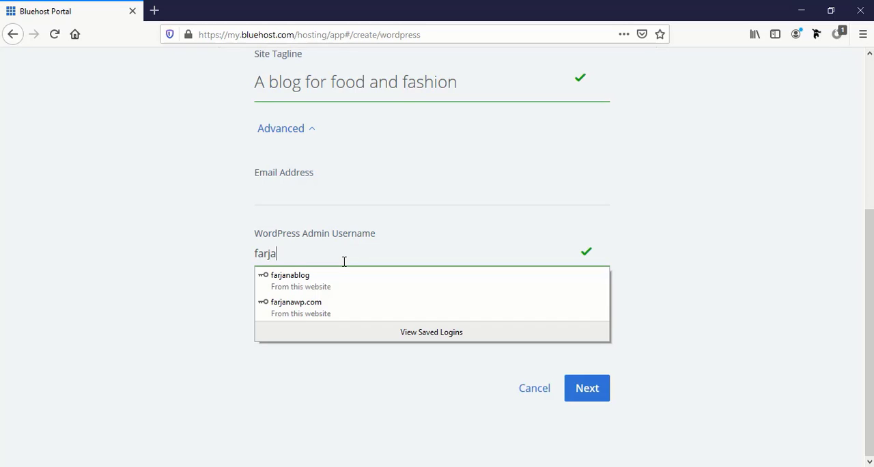
pyautogui.write('nablog')
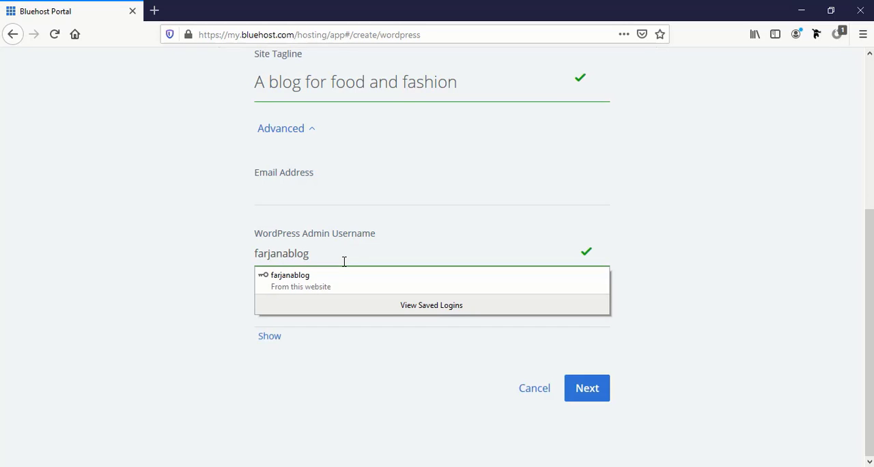
pyautogui.click(228, 284)
# Enter the WordPress admin password and continue to the domain selection
pyautogui.click(285, 313)
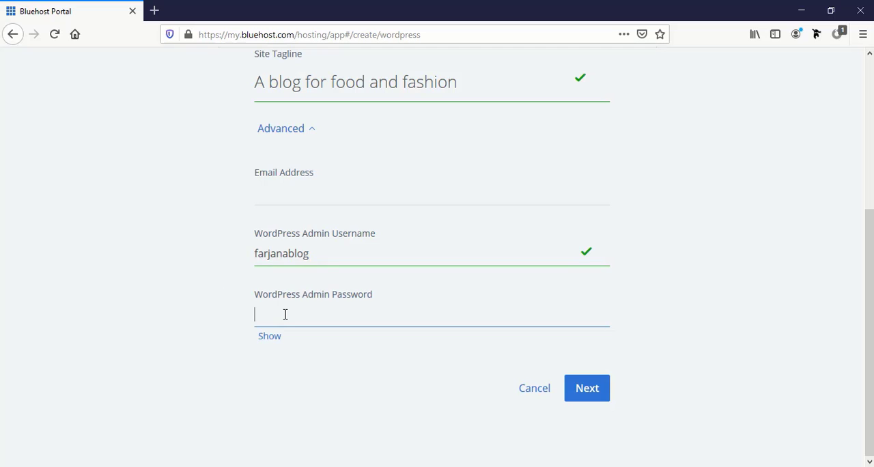
pyautogui.click(285, 314)
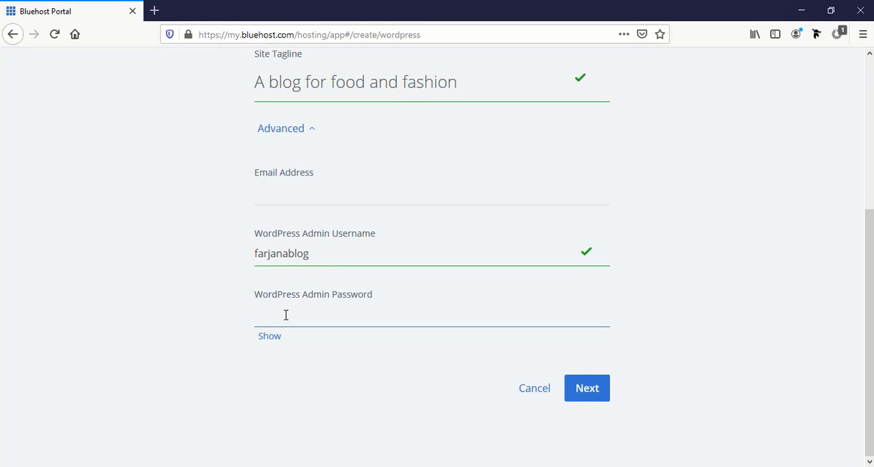
pyautogui.write('•••')
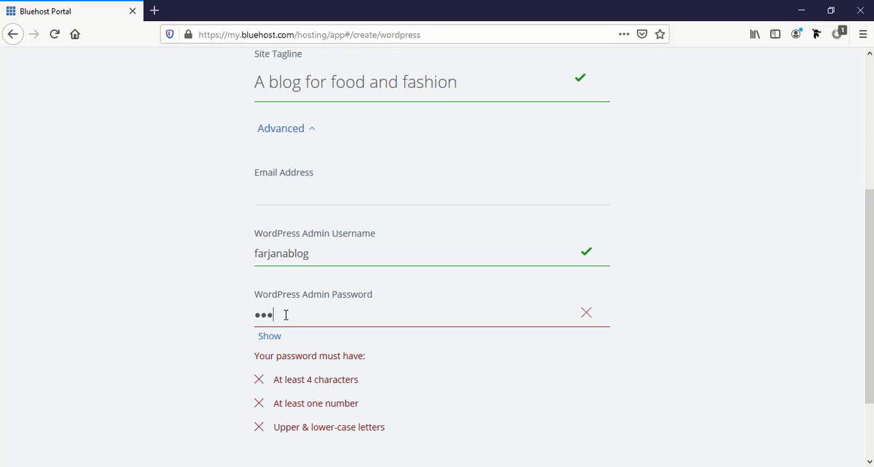
pyautogui.write('•••••••')
pyautogui.scroll(-3, 285, 314)
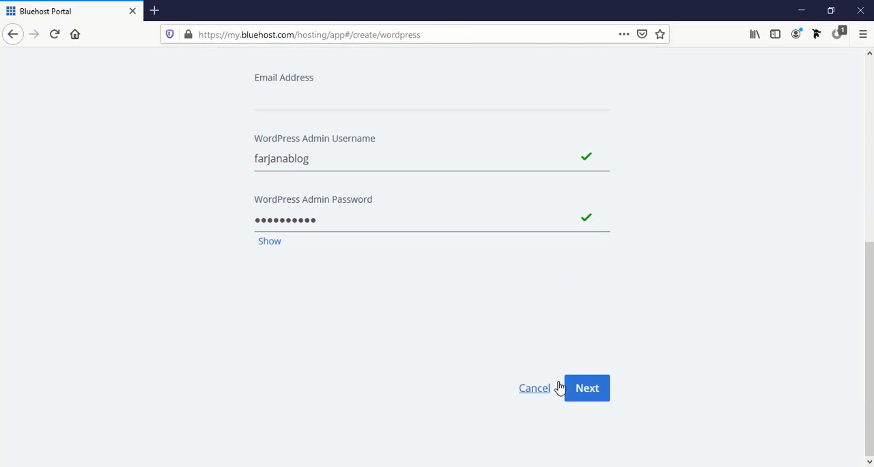
pyautogui.click(590, 393)
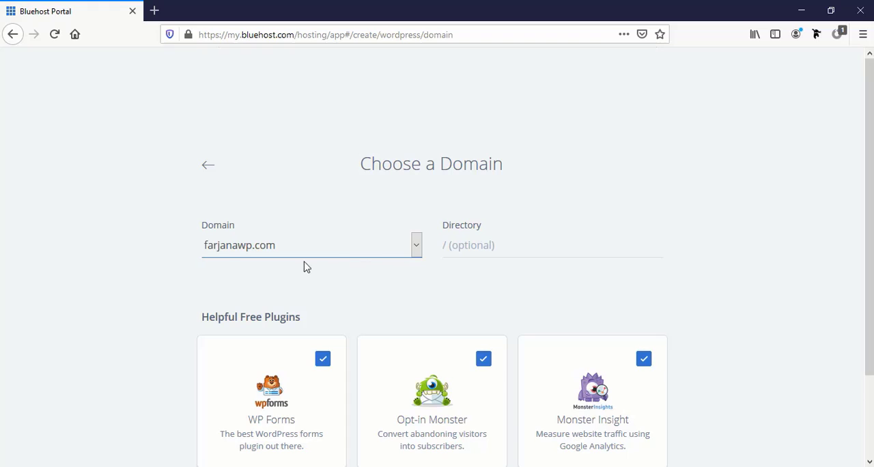
# Install WordPress on farjanawp.com with the directory left empty and all three suggested plugins kept, and log in to its dashboard
pyautogui.click(477, 247)
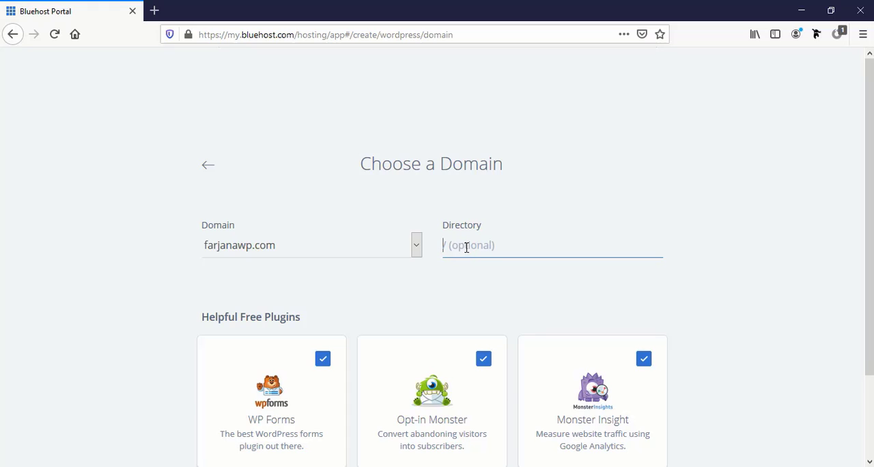
pyautogui.scroll(-3, 473, 253)
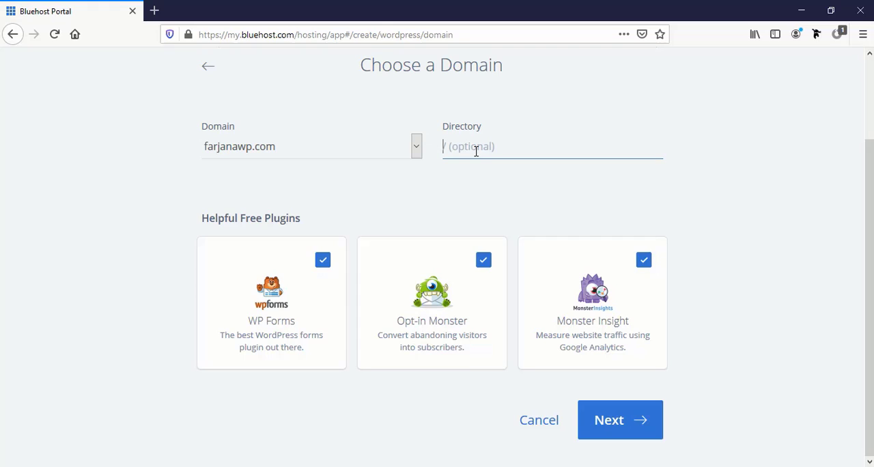
pyautogui.click(613, 430)
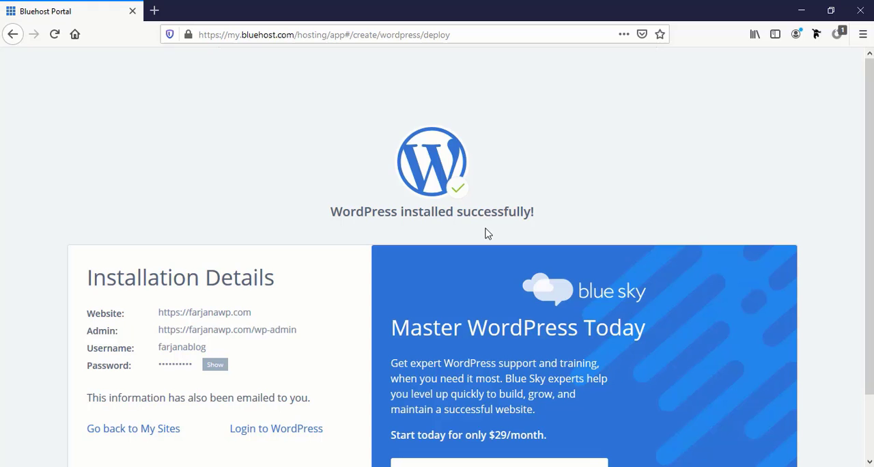
pyautogui.scroll(-2, 282, 293)
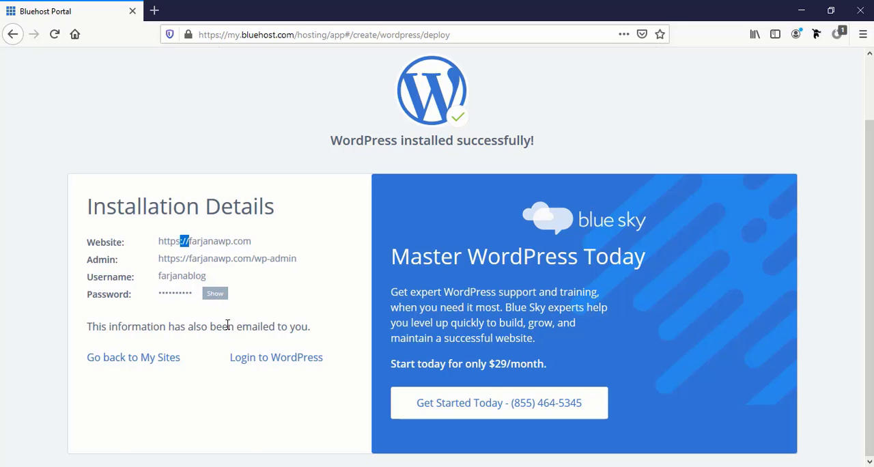
pyautogui.click(276, 359)
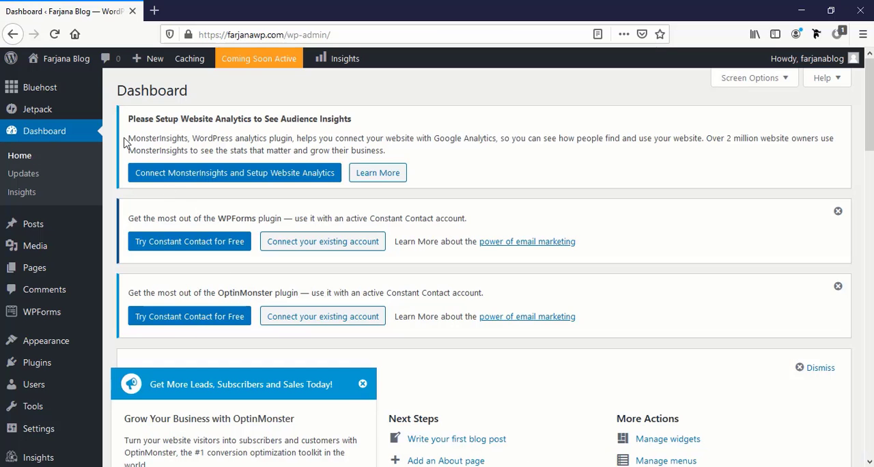
# Open the live site in a separate tab and look over its default front page
pyautogui.moveTo(68, 59)
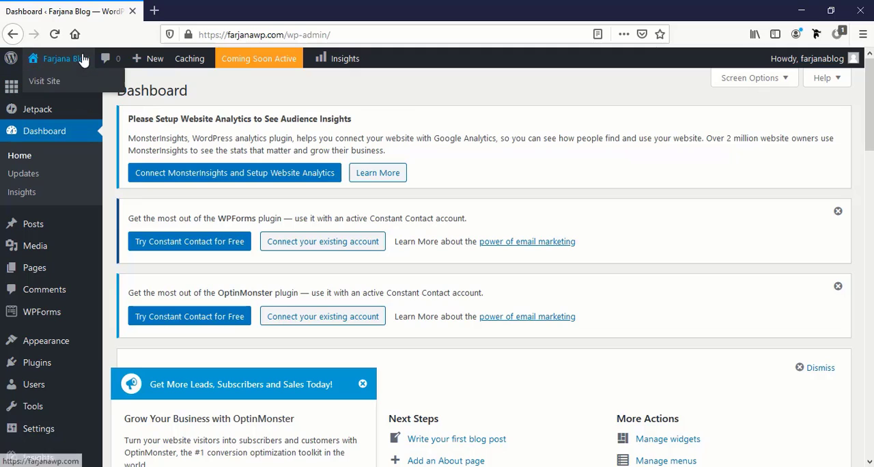
pyautogui.middleClick(68, 81)
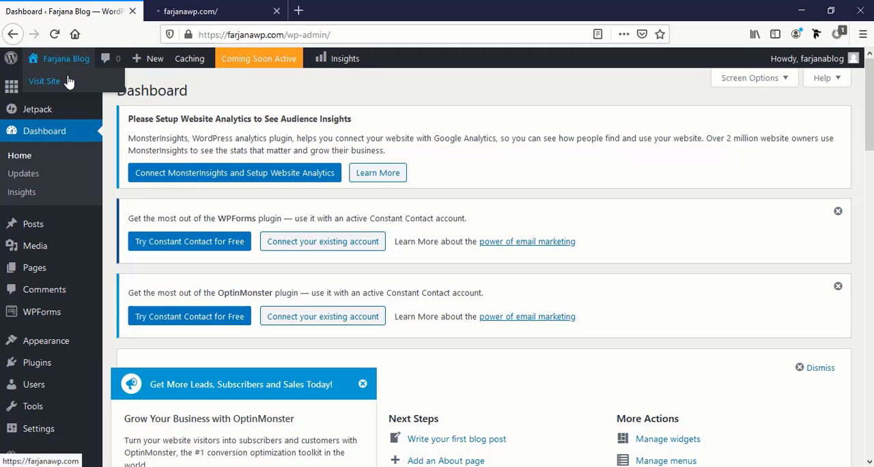
pyautogui.click(197, 9)
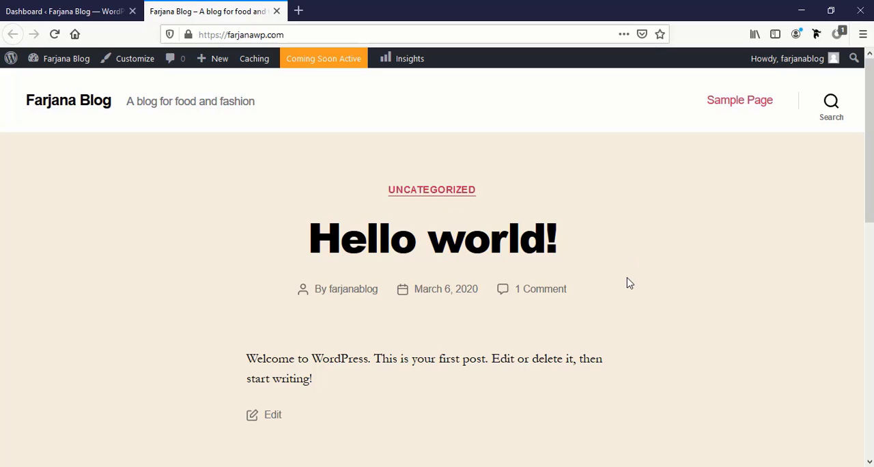
pyautogui.scroll(-3, 628, 284)
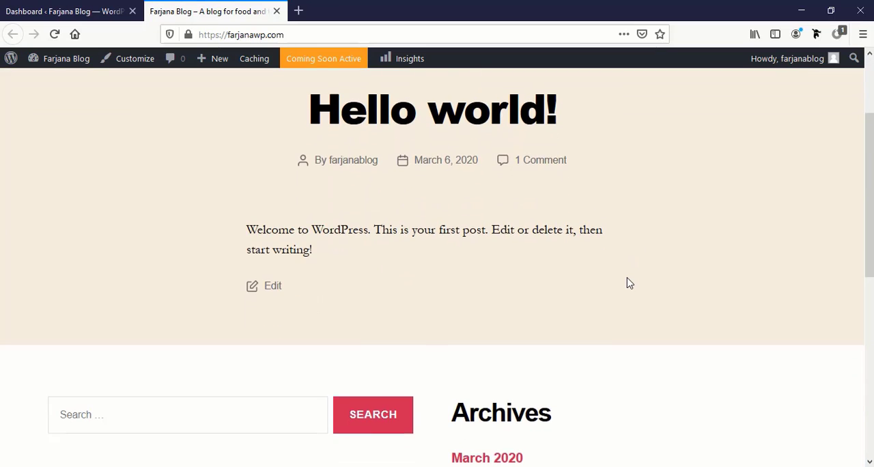
pyautogui.scroll(3, 628, 284)
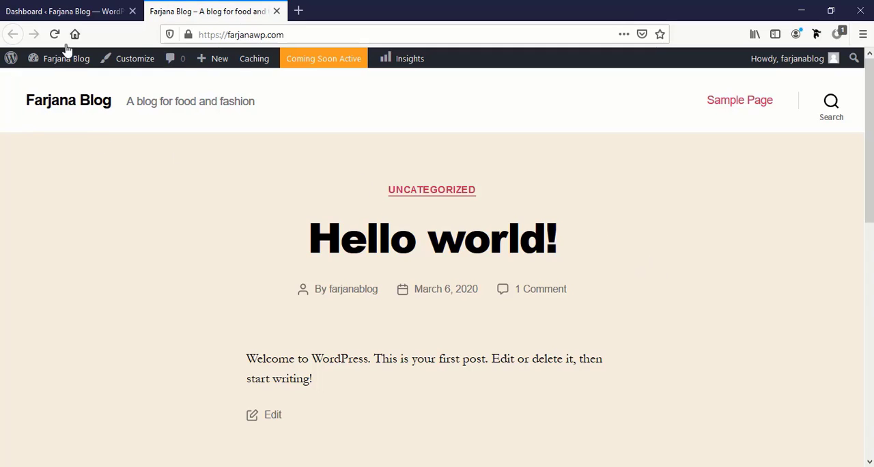
# Return to the dashboard and dismiss the Constant Contact notices, the welcome panel, the Jetpack banner and the OptinMonster pop-up
pyautogui.click(86, 5)
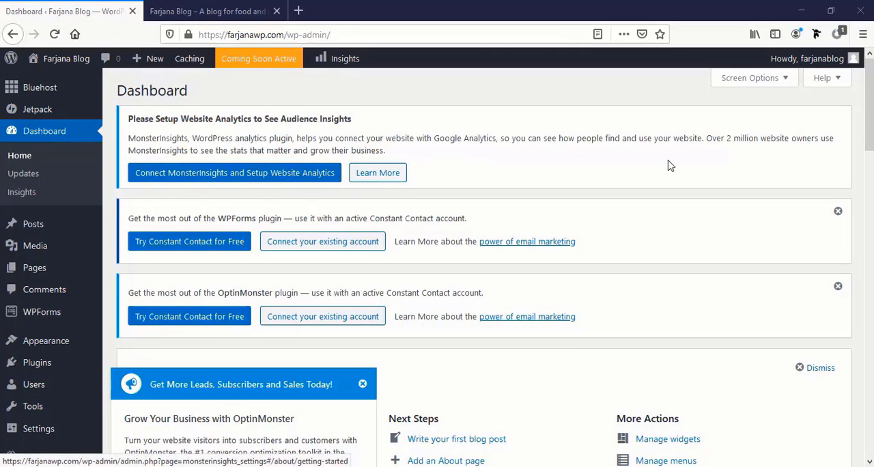
pyautogui.click(837, 212)
pyautogui.click(838, 212)
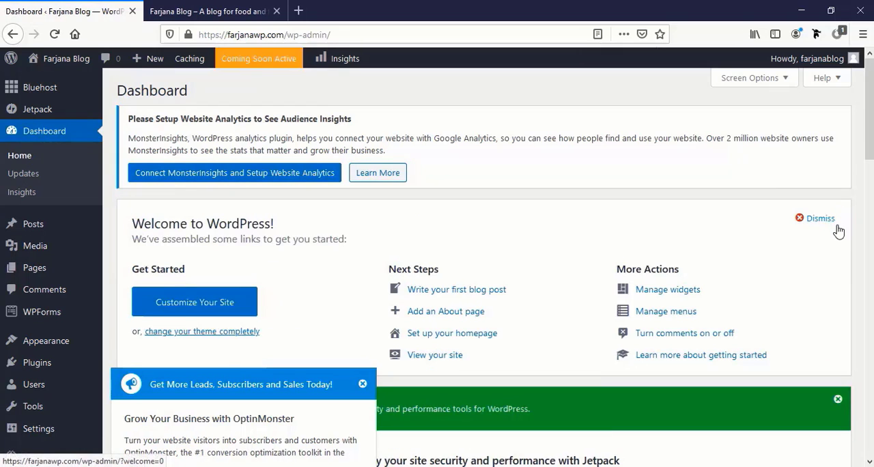
pyautogui.click(828, 222)
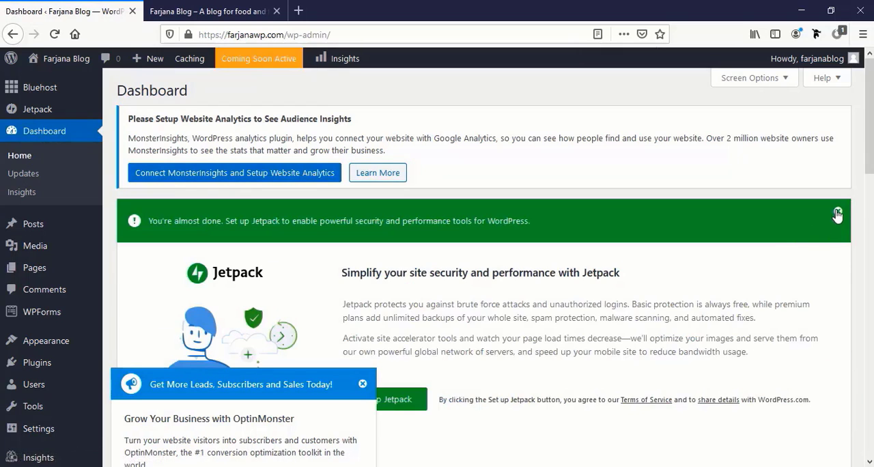
pyautogui.click(836, 214)
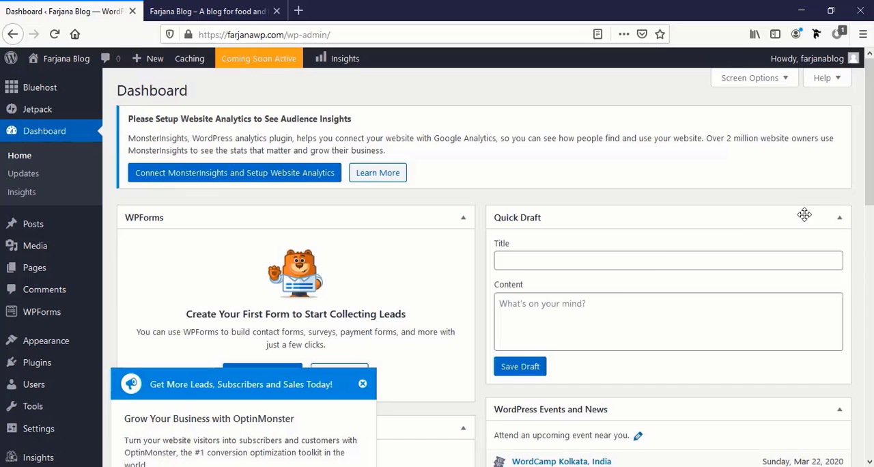
pyautogui.click(363, 385)
# Deactivate all installed plugins with one bulk action
pyautogui.scroll(-5, 450, 351)
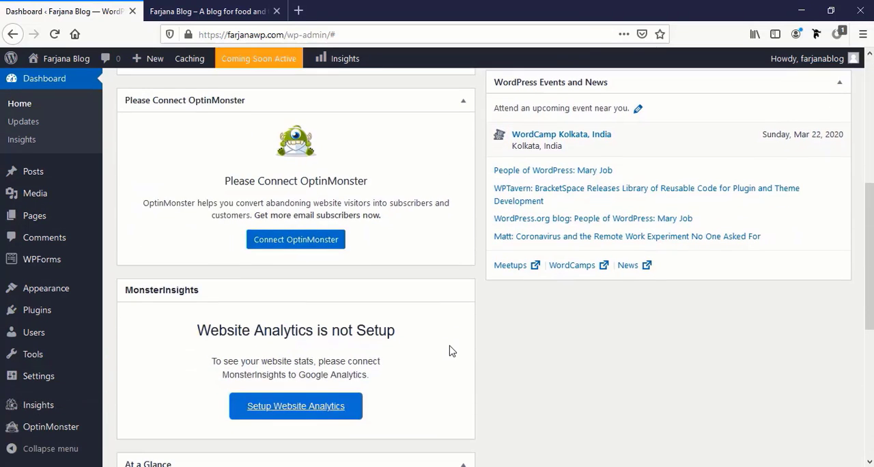
pyautogui.scroll(5, 449, 350)
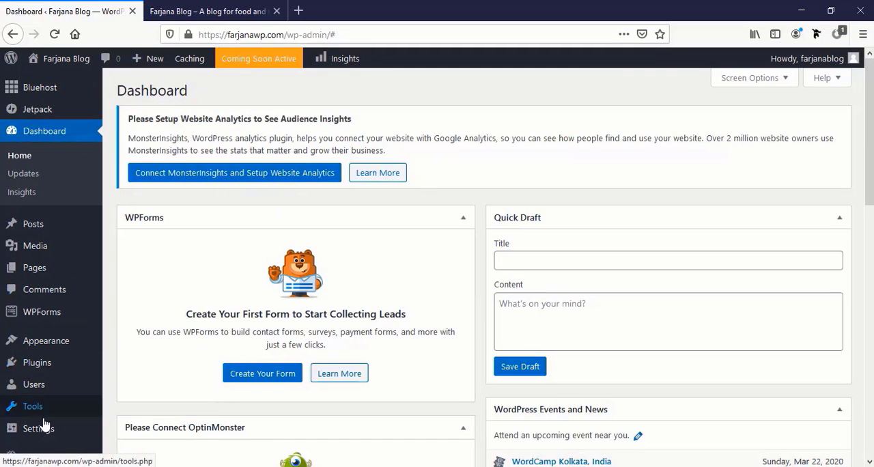
pyautogui.click(64, 368)
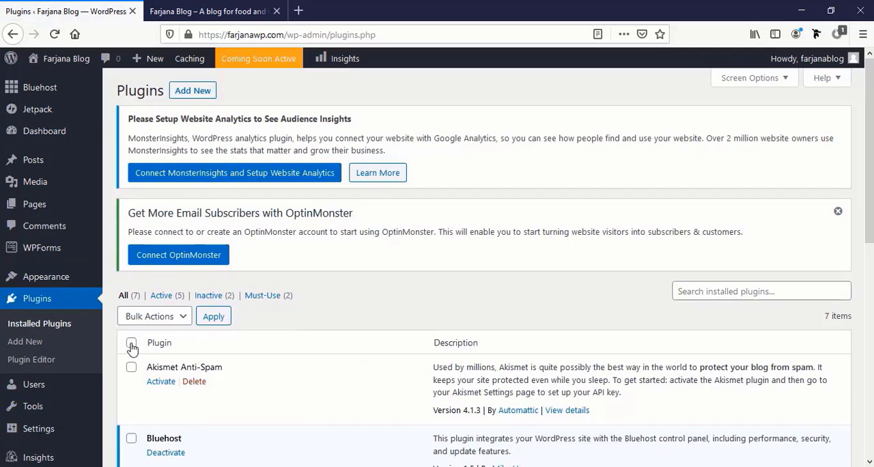
pyautogui.click(131, 344)
pyautogui.click(183, 319)
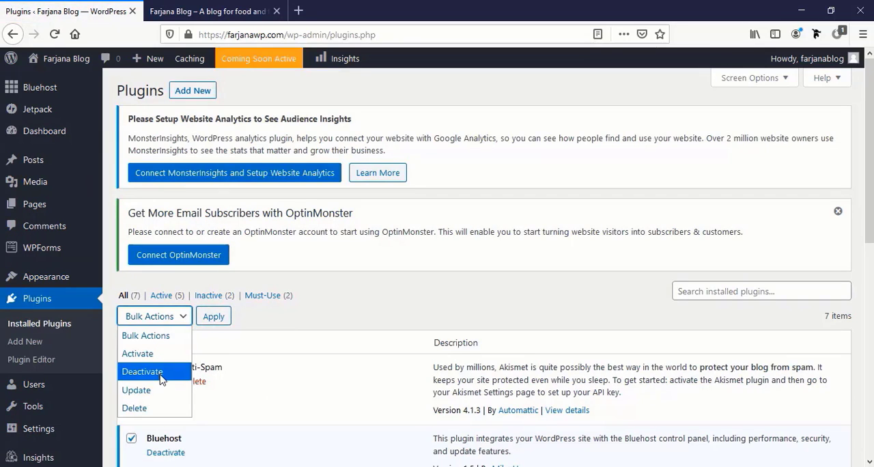
pyautogui.click(161, 371)
pyautogui.click(217, 317)
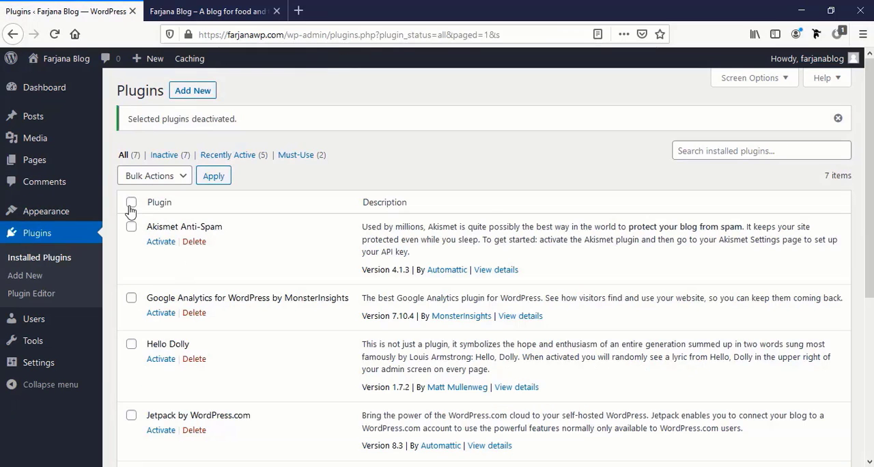
# Delete all the deactivated plugins in bulk and confirm the deletion
pyautogui.click(131, 203)
pyautogui.click(163, 179)
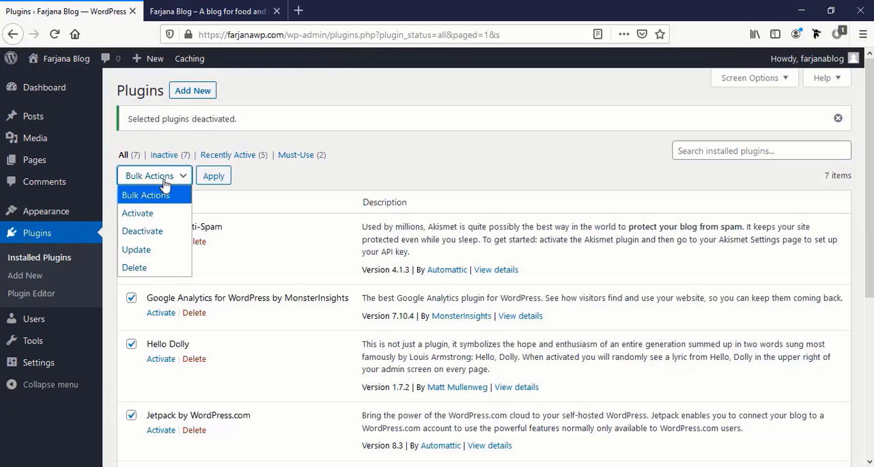
pyautogui.click(158, 269)
pyautogui.click(214, 176)
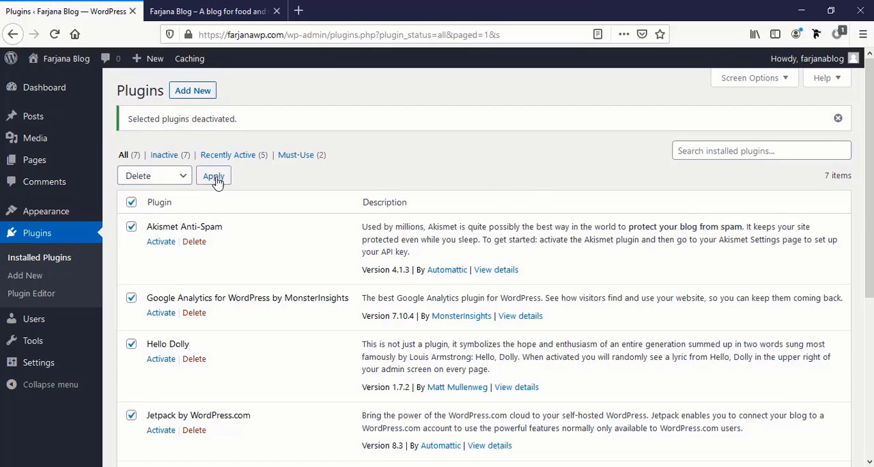
pyautogui.click(470, 229)
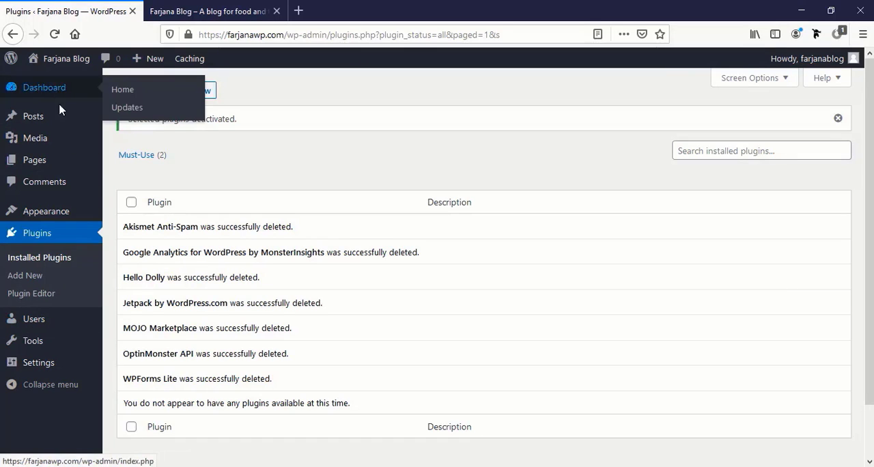
# Move the "Hello world!" post to the trash and empty the posts trash
pyautogui.moveTo(67, 134)
pyautogui.click(68, 126)
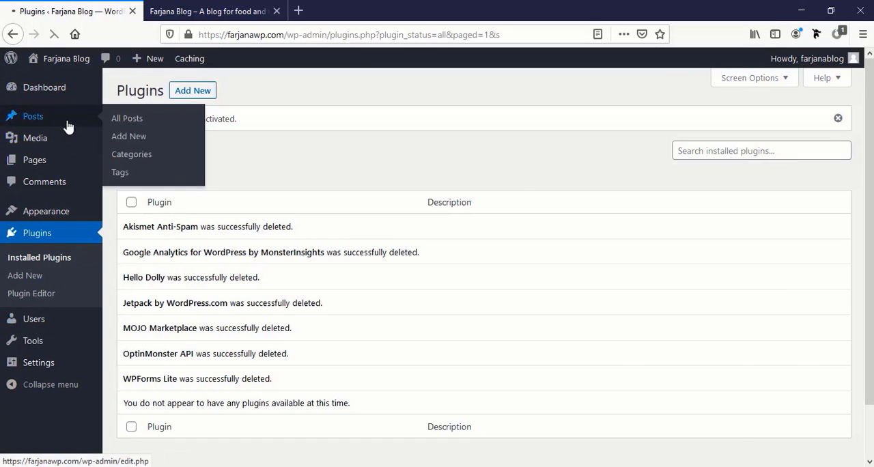
pyautogui.moveTo(161, 201)
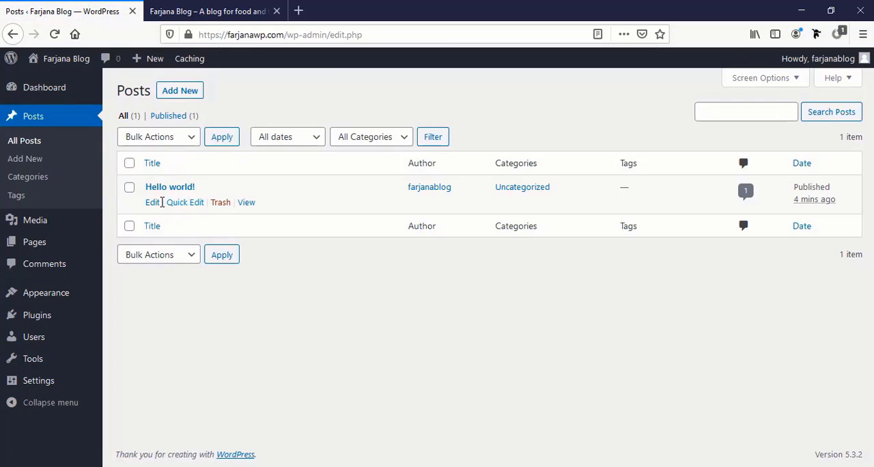
pyautogui.click(129, 164)
pyautogui.click(183, 139)
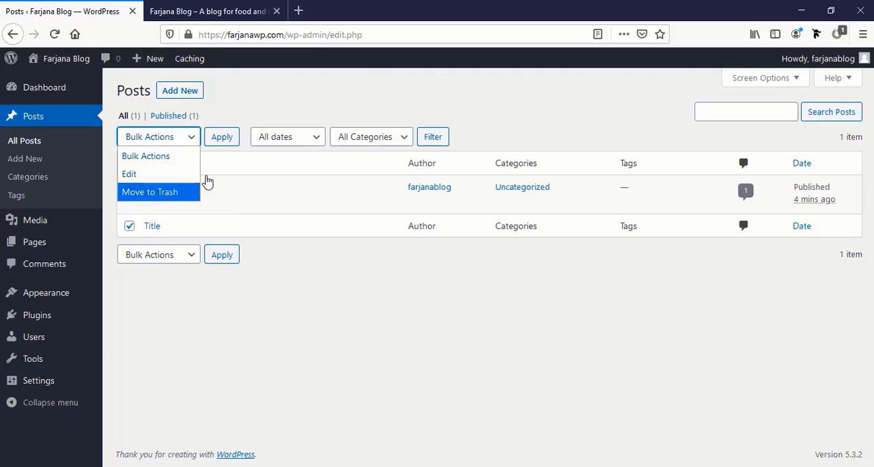
pyautogui.click(191, 190)
pyautogui.click(220, 138)
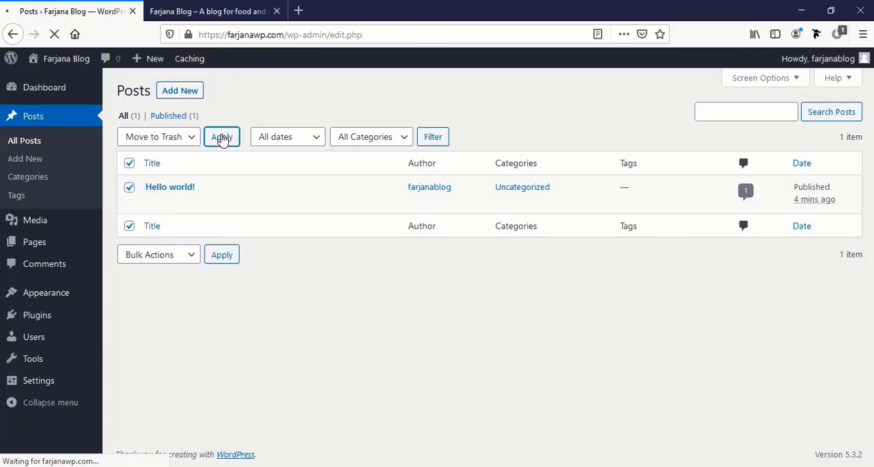
pyautogui.click(158, 155)
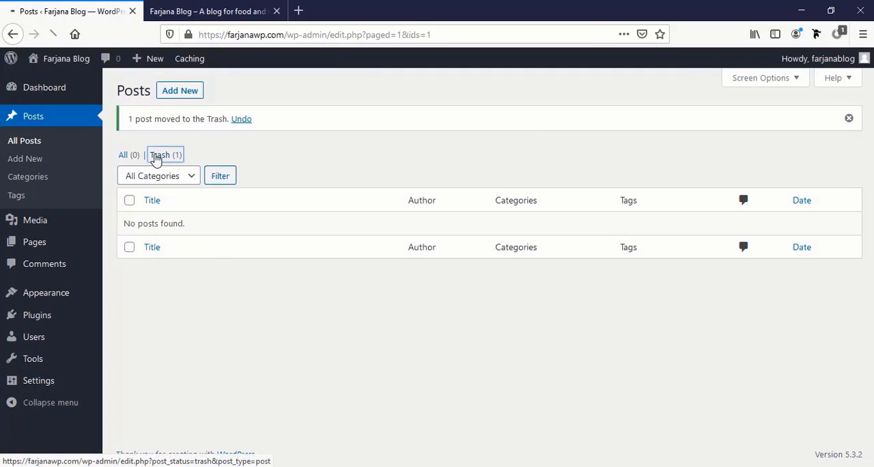
pyautogui.click(490, 143)
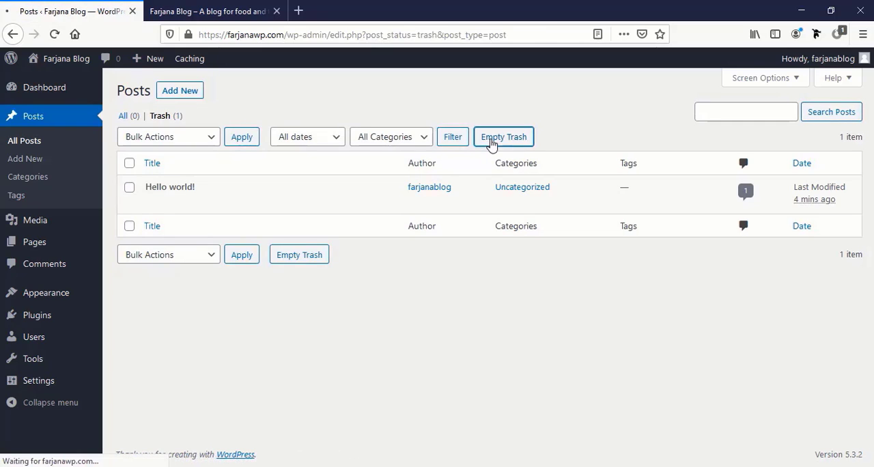
# Move the Privacy Policy and Sample Page pages to the trash and empty the pages trash
pyautogui.moveTo(47, 244)
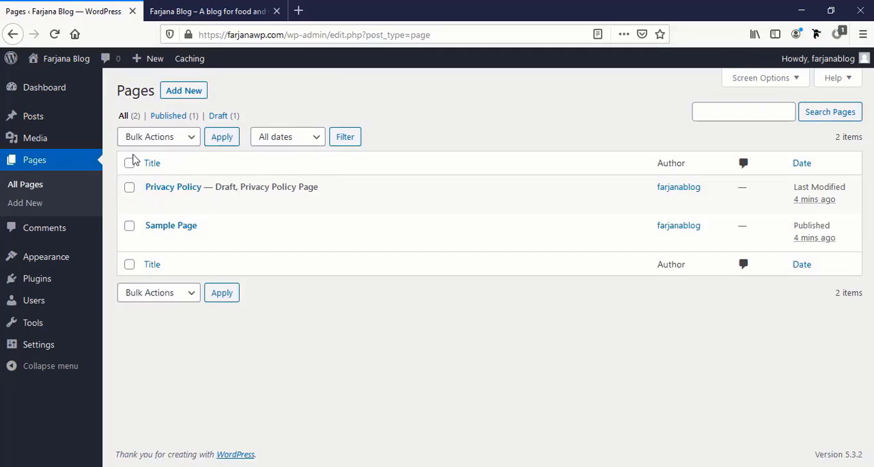
pyautogui.click(129, 164)
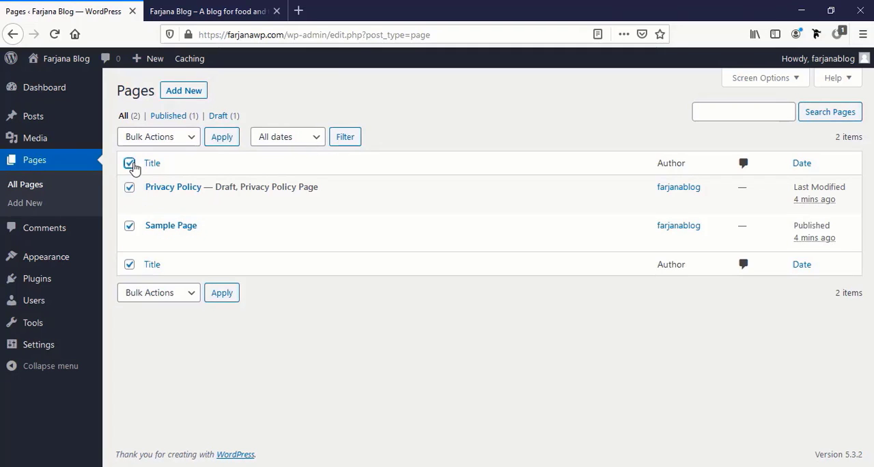
pyautogui.click(186, 140)
pyautogui.click(177, 196)
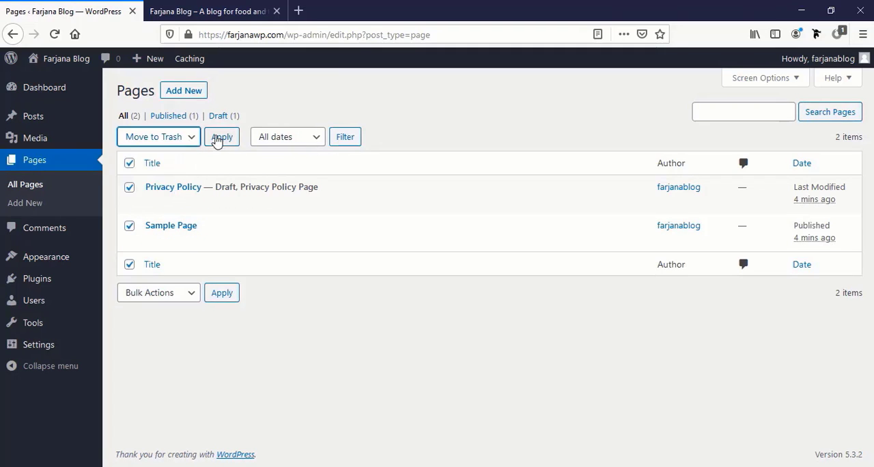
pyautogui.click(218, 142)
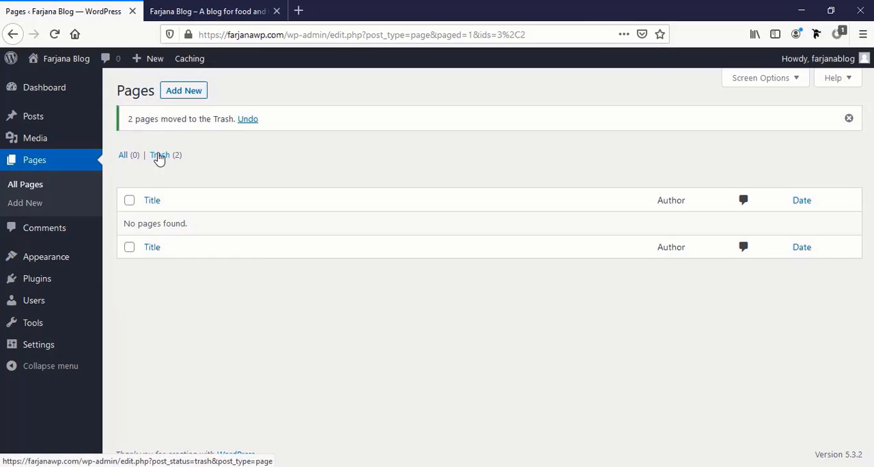
pyautogui.click(159, 157)
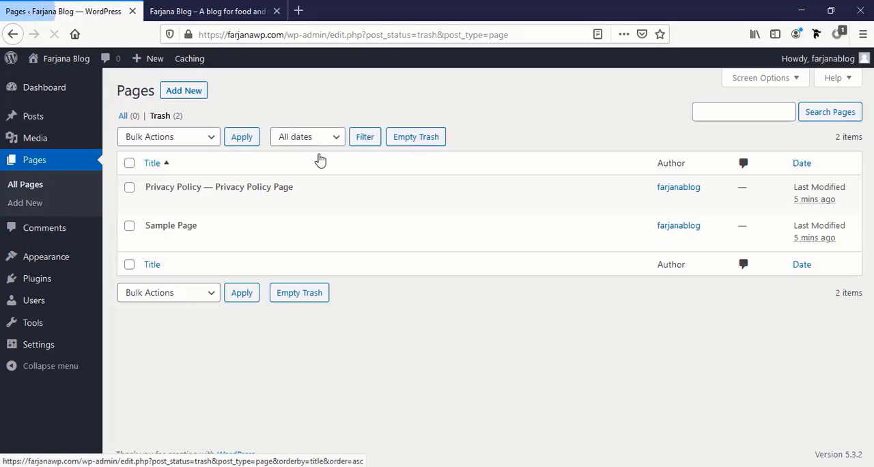
pyautogui.click(402, 142)
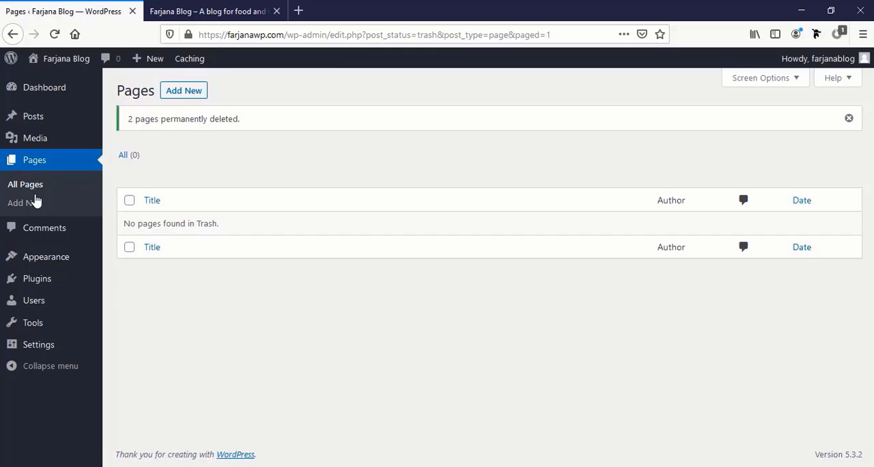
# Discourage search engines from indexing the site in the Reading settings and save the changes
pyautogui.click(60, 234)
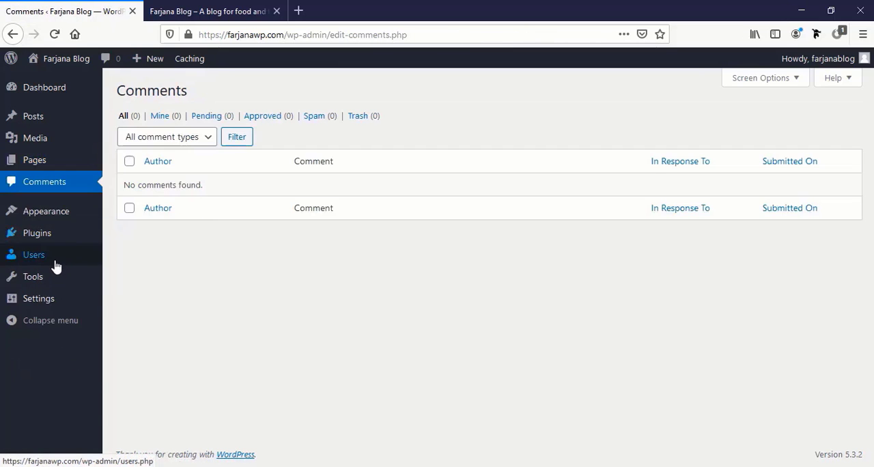
pyautogui.click(50, 301)
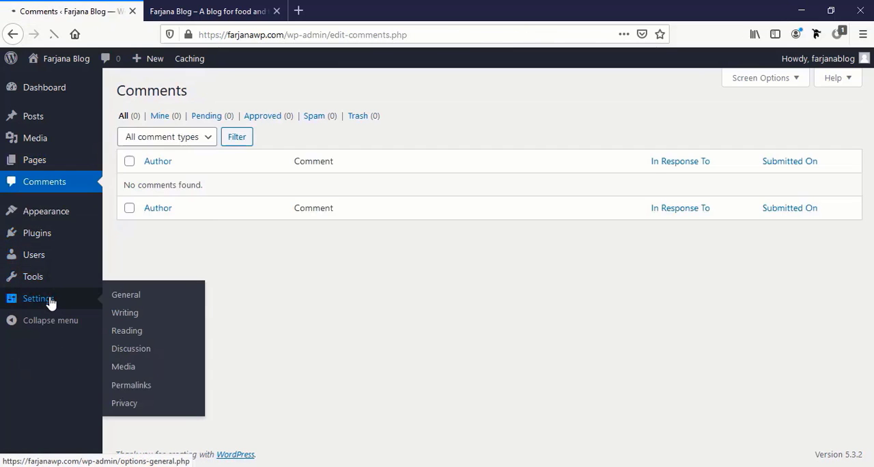
pyautogui.click(23, 361)
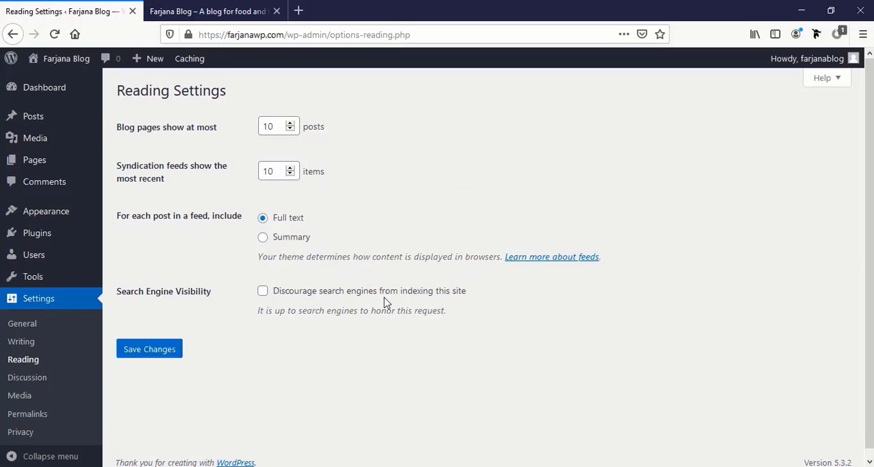
pyautogui.click(263, 292)
pyautogui.click(140, 352)
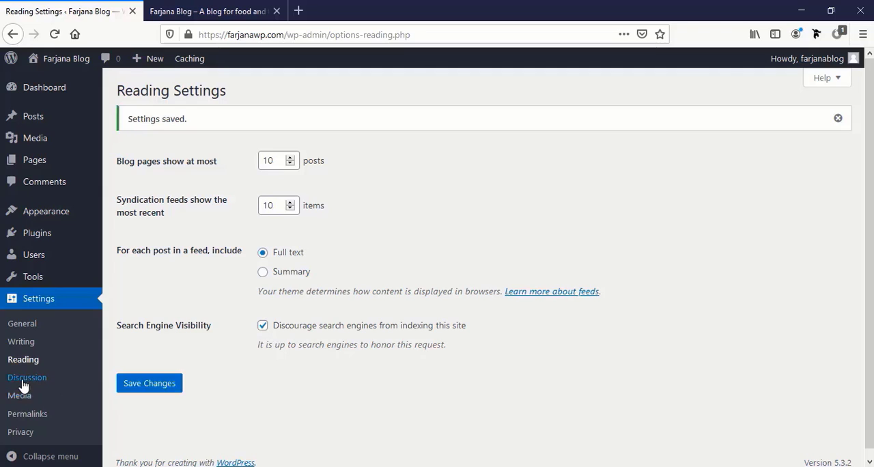
# Set the permalink structure to Post name and save the changes
pyautogui.click(27, 415)
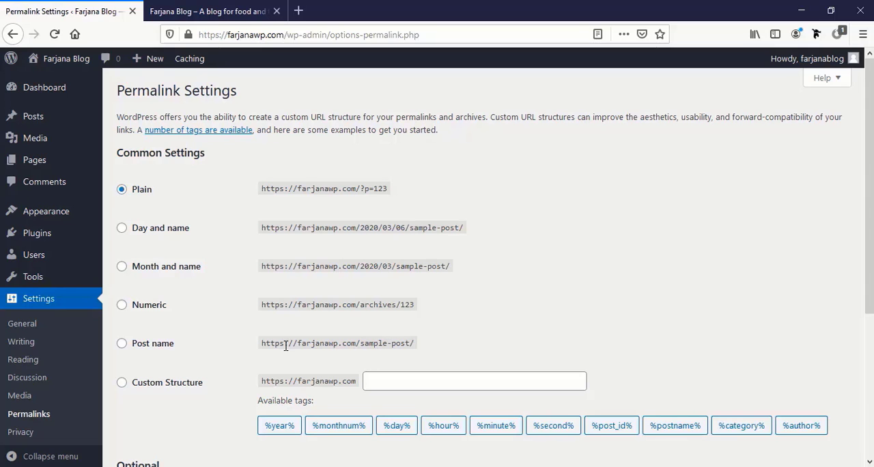
pyautogui.click(123, 345)
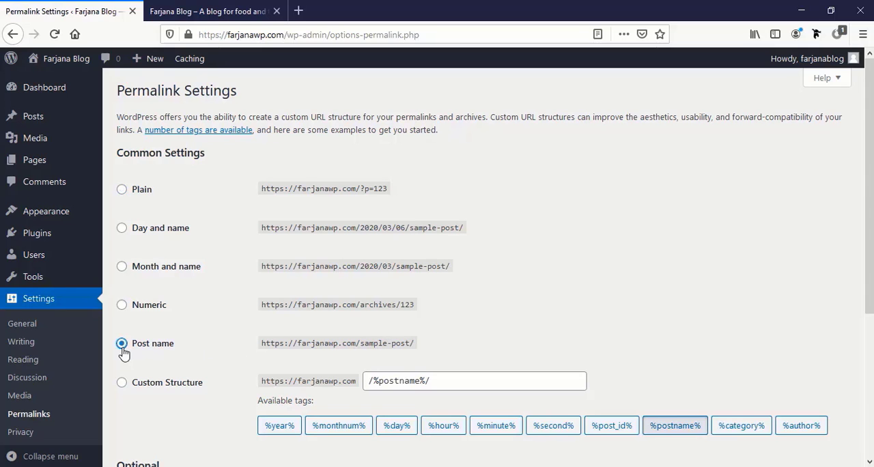
pyautogui.scroll(-3, 137, 369)
pyautogui.click(140, 403)
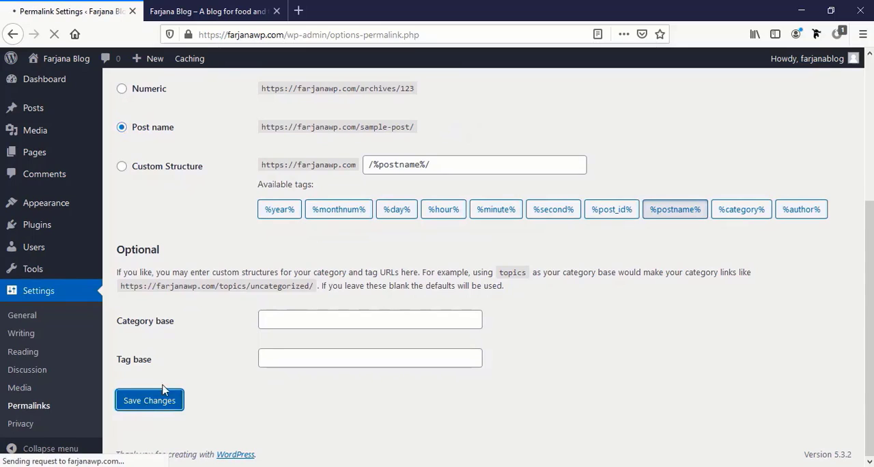
# Open the installed themes and view the blog's front page with the active Twenty Twenty theme
pyautogui.moveTo(72, 218)
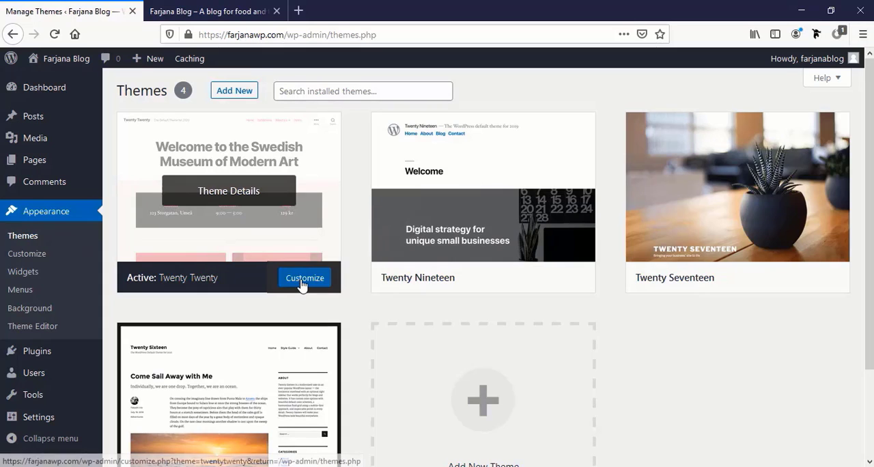
pyautogui.click(218, 13)
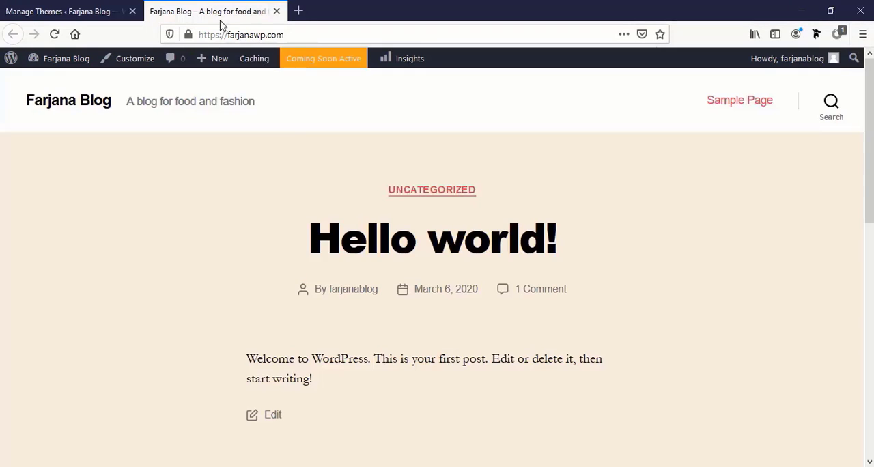
pyautogui.scroll(-7, 316, 257)
pyautogui.scroll(2, 315, 259)
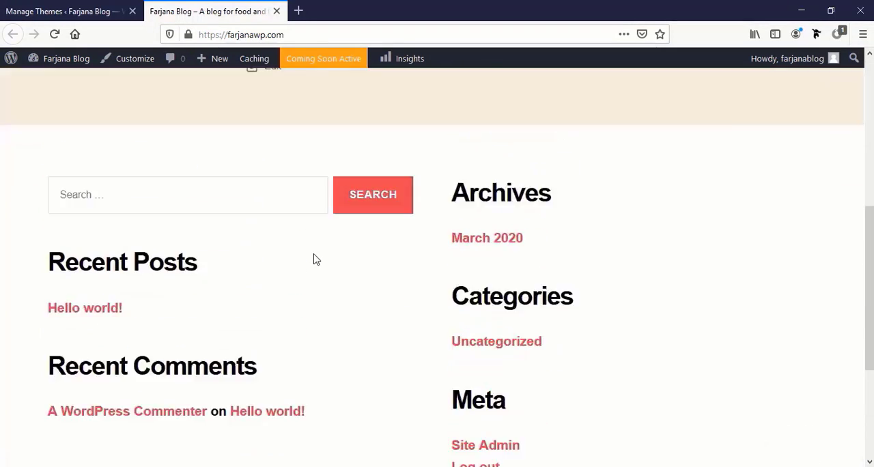
pyautogui.hotkey('ctrl', 'Tab')
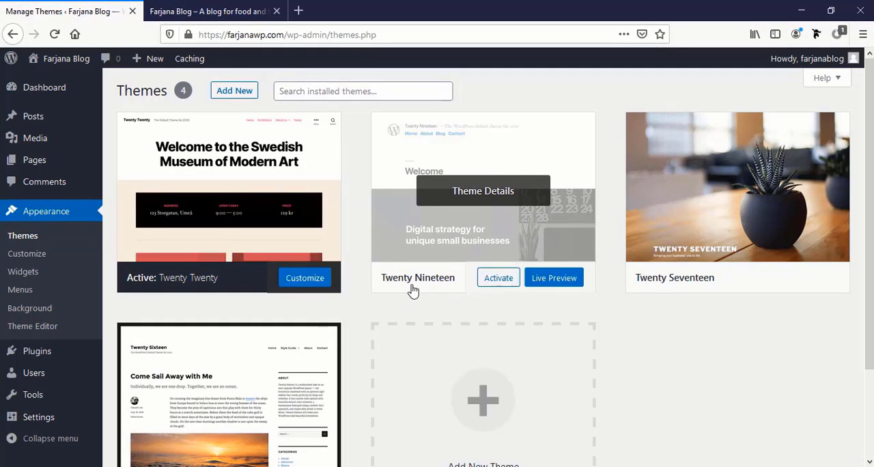
# Activate the Twenty Nineteen theme and reload the blog's front page to view the new look
pyautogui.click(493, 283)
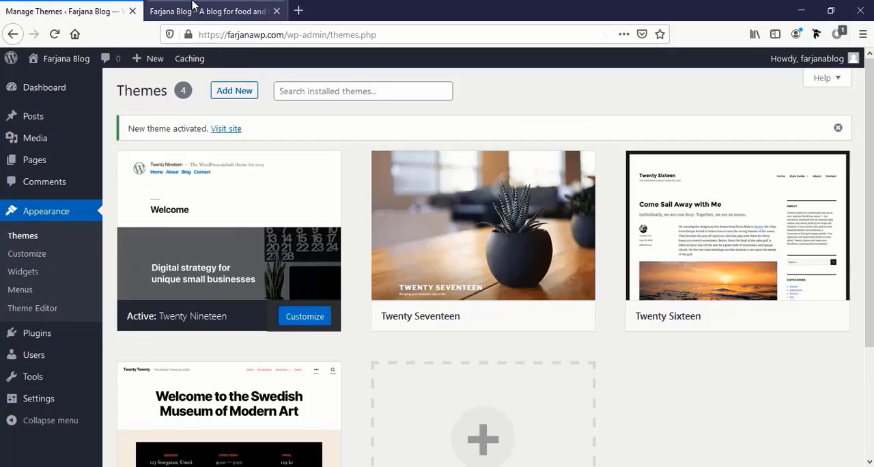
pyautogui.hotkey('ctrl', 'Tab')
pyautogui.click(55, 39)
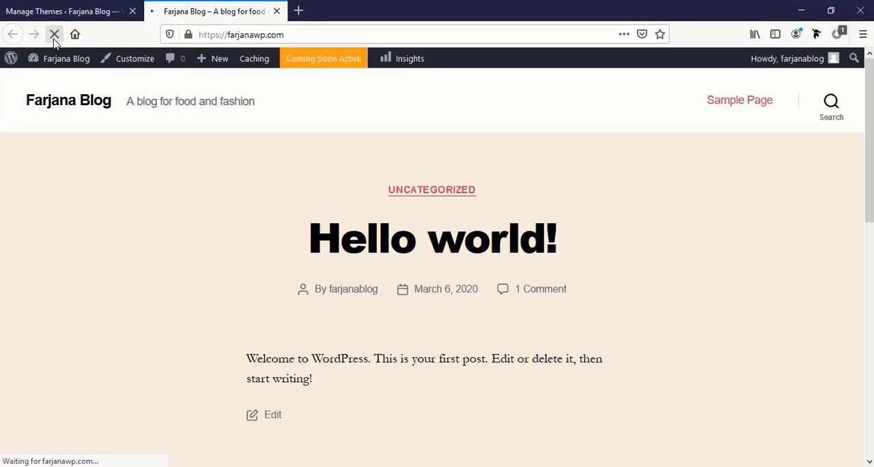
pyautogui.scroll(-5, 356, 257)
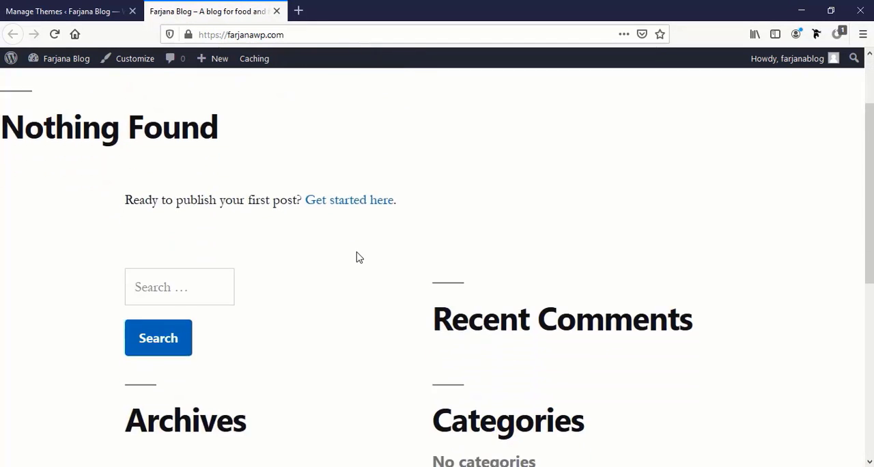
pyautogui.scroll(5, 356, 253)
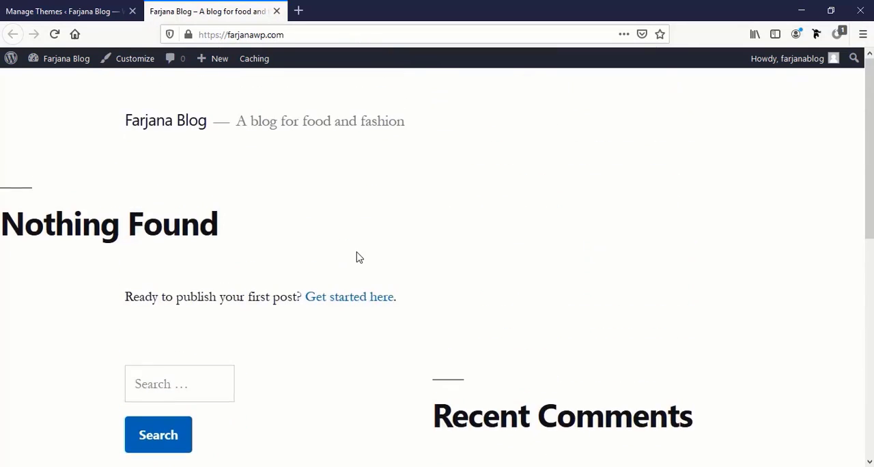
# Activate the Twenty Sixteen theme, reload the blog's front page to view it, and close the blog preview
pyautogui.hotkey('ctrl', 'Tab')
pyautogui.moveTo(733, 303)
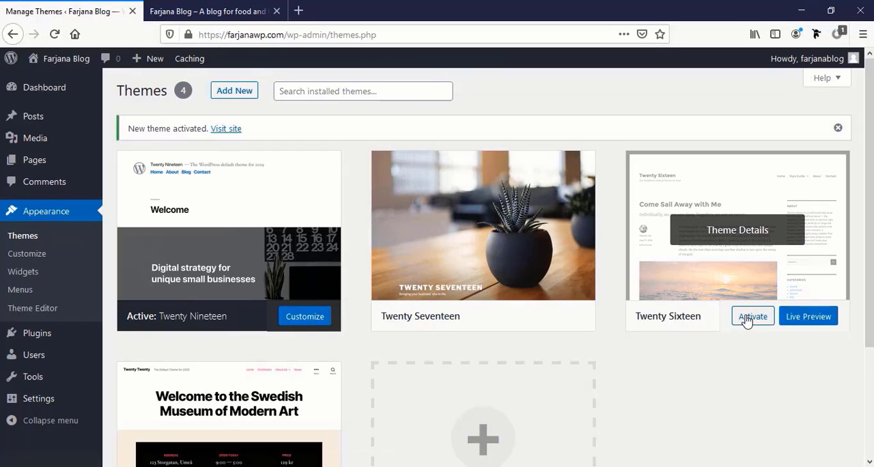
pyautogui.click(752, 321)
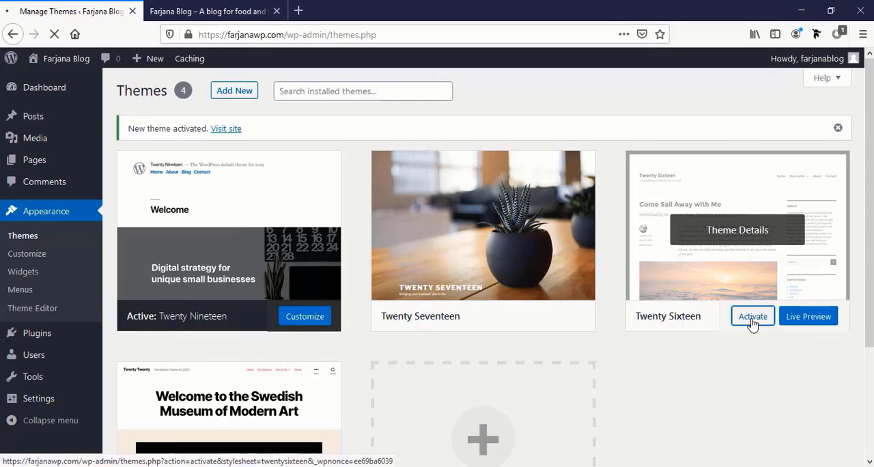
pyautogui.hotkey('ctrl', 'Tab')
pyautogui.click(55, 35)
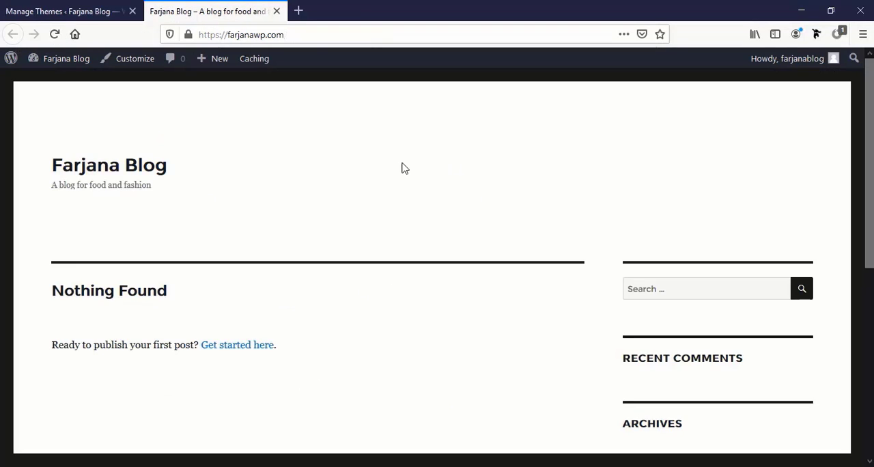
pyautogui.scroll(-5, 386, 321)
pyautogui.scroll(5, 386, 321)
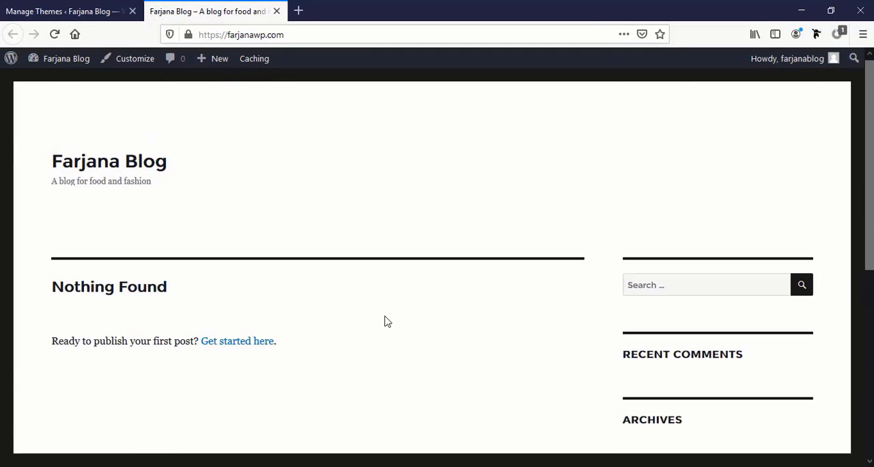
pyautogui.hotkey('ctrl', 'w')
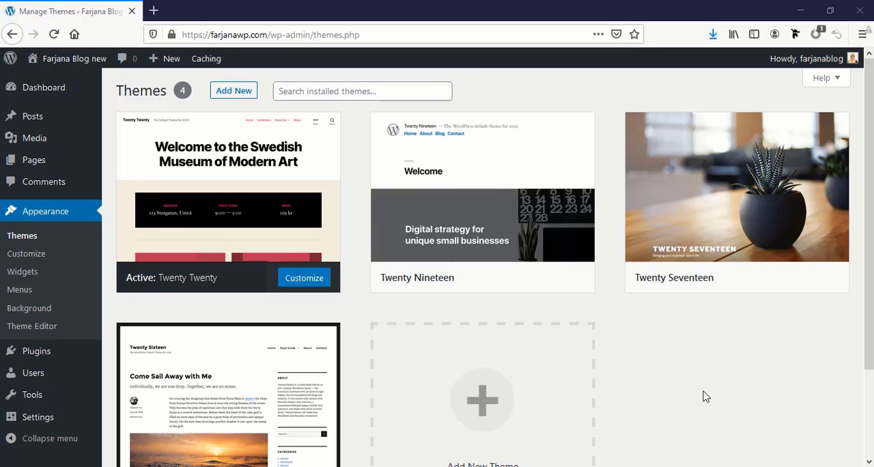
# Search the WordPress theme library for Astra, then install and activate the Astra theme
pyautogui.moveTo(218, 135)
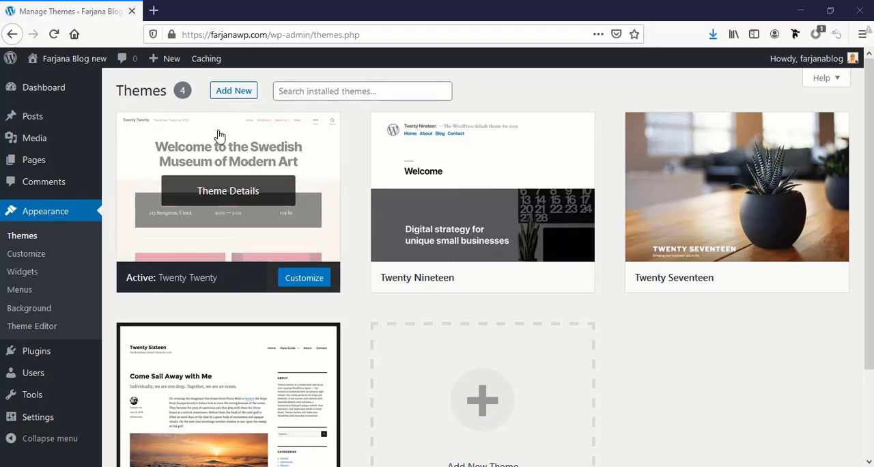
pyautogui.click(232, 95)
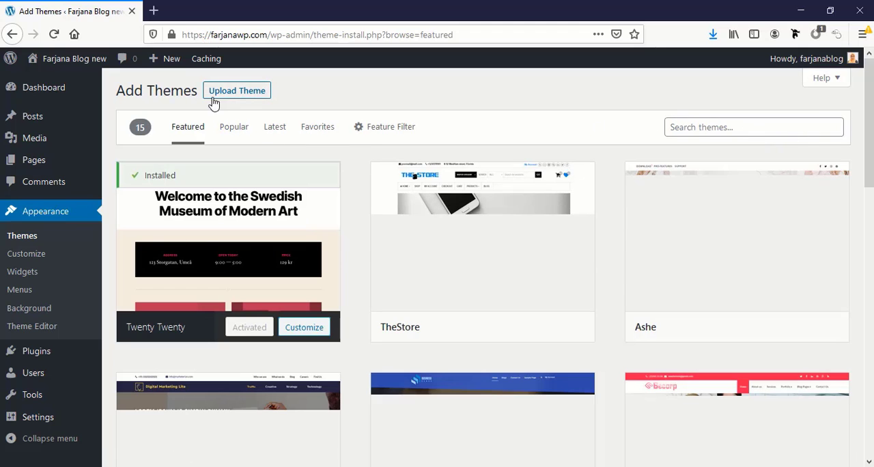
pyautogui.click(715, 127)
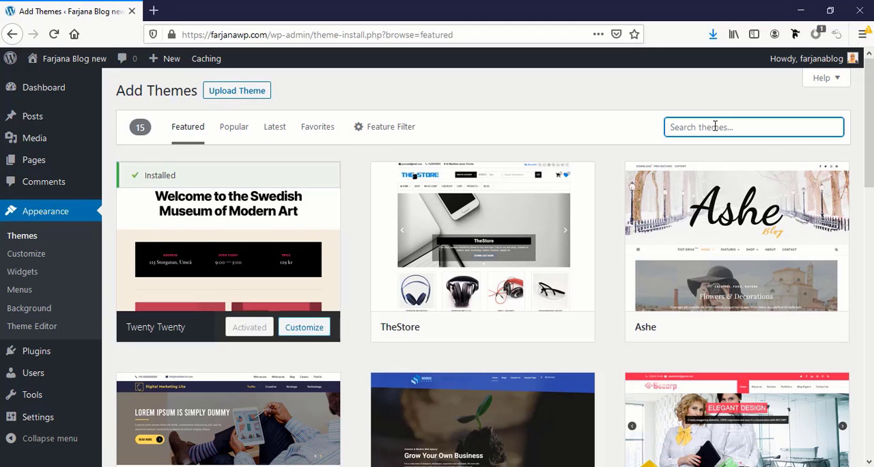
pyautogui.write('Astra')
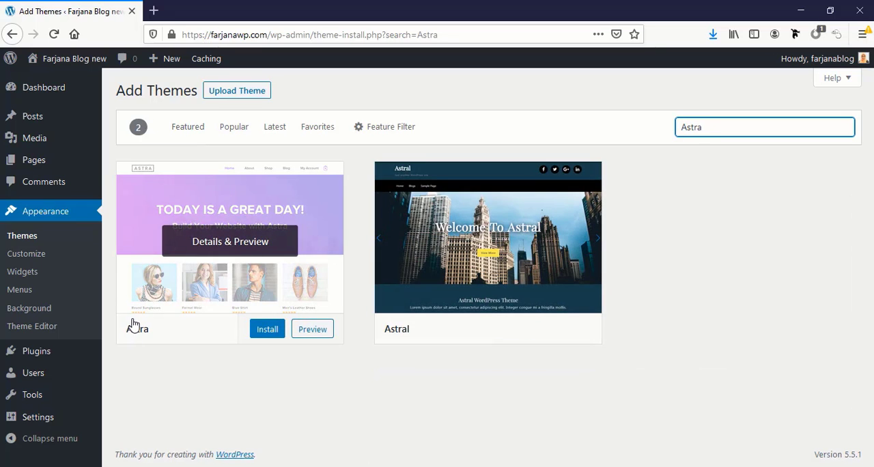
pyautogui.click(262, 336)
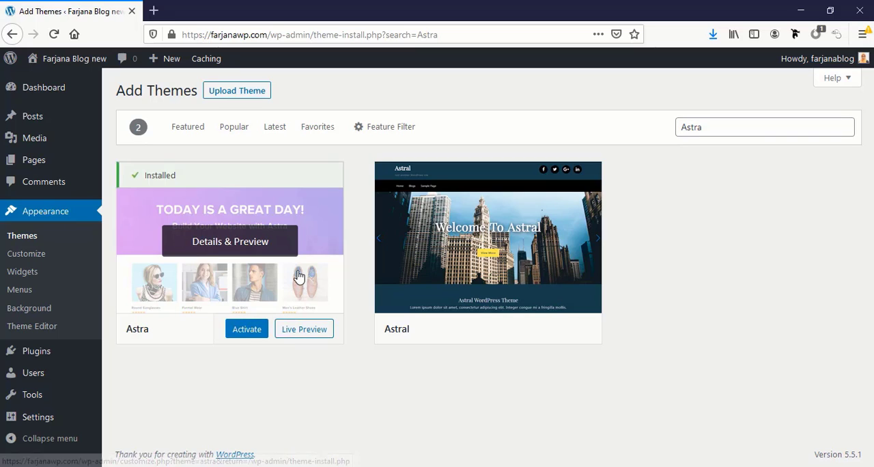
pyautogui.click(251, 333)
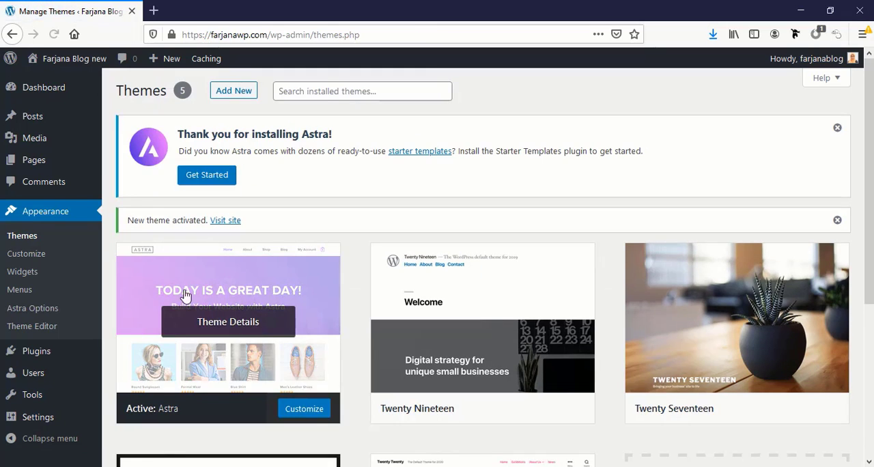
# Open the blog's front page in a new browser tab to view it with the Astra theme
pyautogui.rightClick(230, 225)
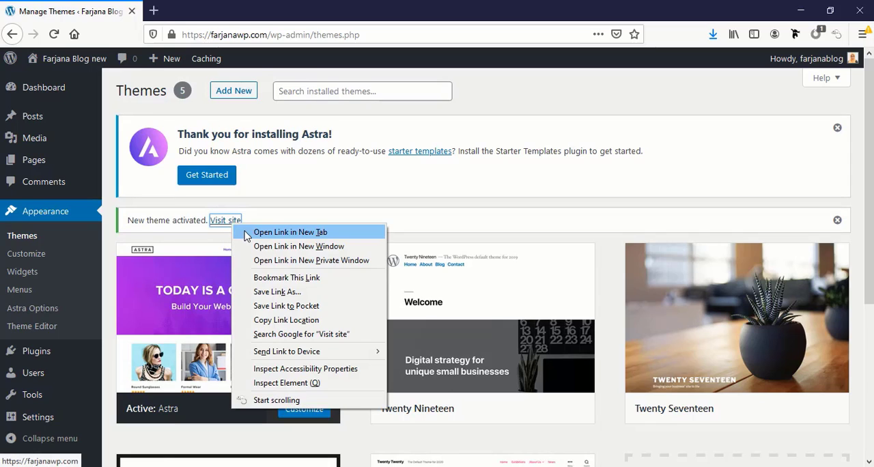
pyautogui.click(247, 235)
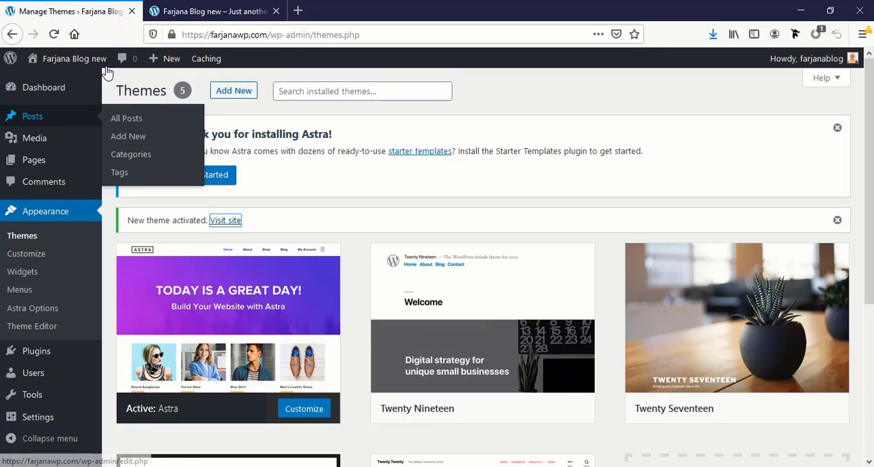
pyautogui.click(169, 5)
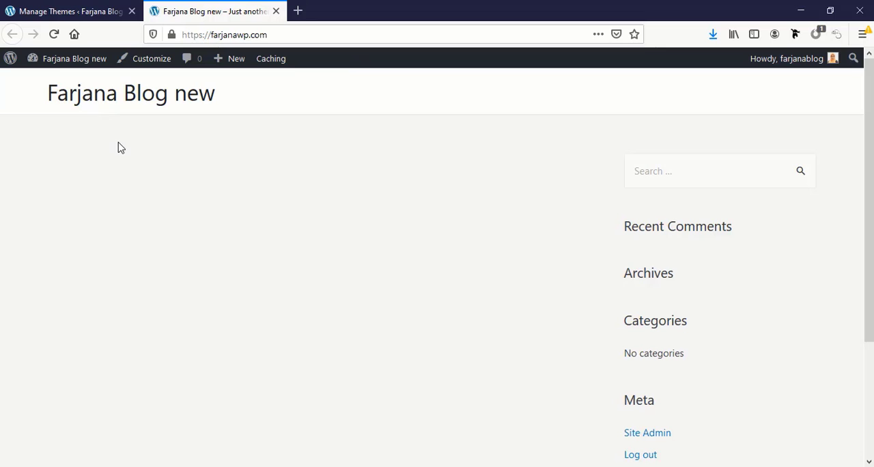
pyautogui.click(71, 5)
pyautogui.click(198, 9)
# Open the DIVI web designer's personal website in a new browser tab and go to its Tools page
pyautogui.click(297, 11)
pyautogui.write('farjana')
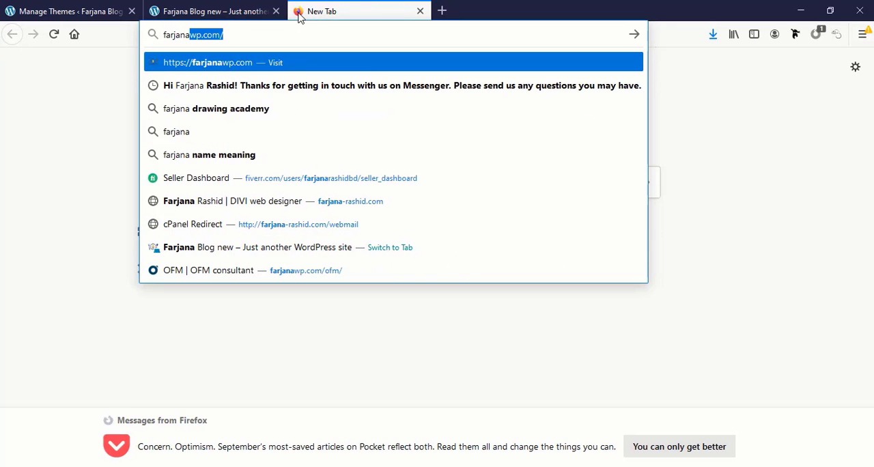
pyautogui.write('-ra')
pyautogui.press('Return')
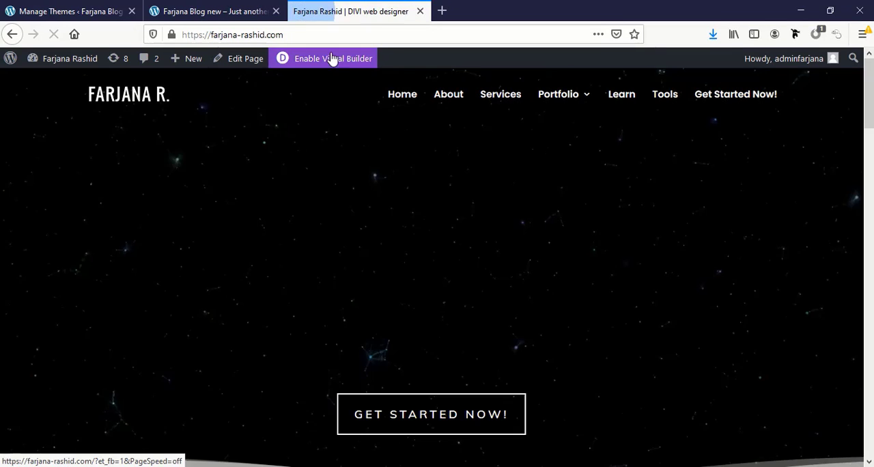
pyautogui.click(657, 101)
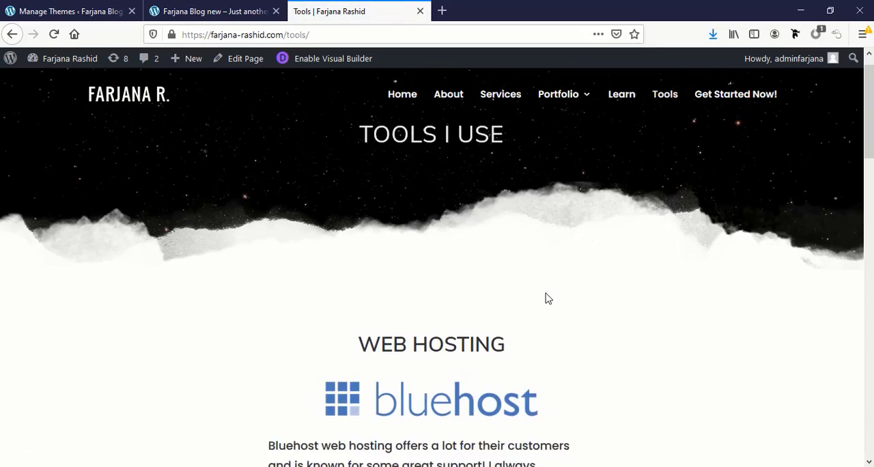
# Follow the Elementor Pro offer on the Tools page to the Elementor website
pyautogui.scroll(-4, 546, 296)
pyautogui.scroll(-7, 549, 296)
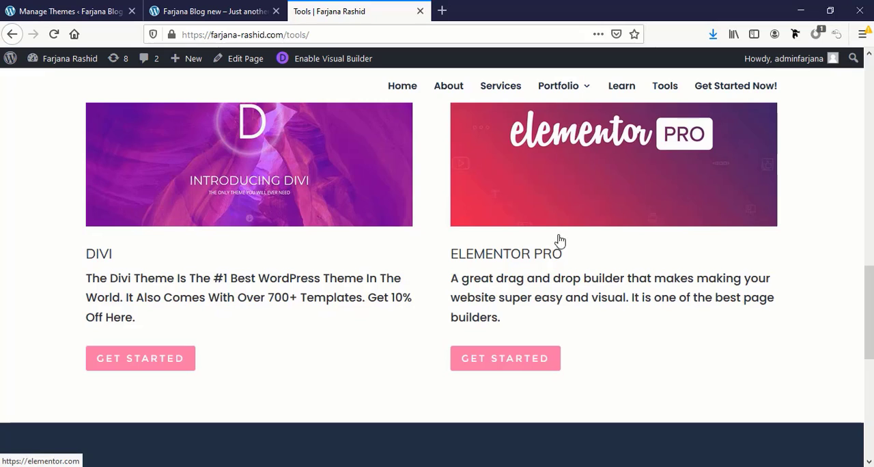
pyautogui.click(496, 362)
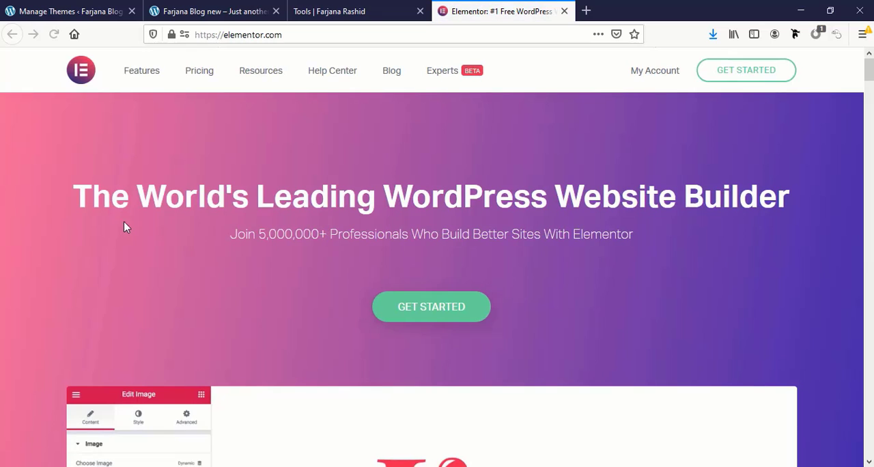
pyautogui.click(432, 311)
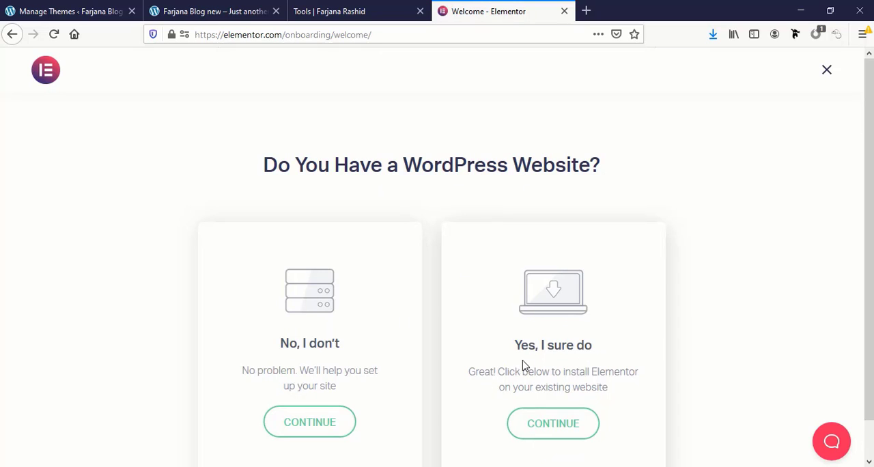
pyautogui.click(555, 428)
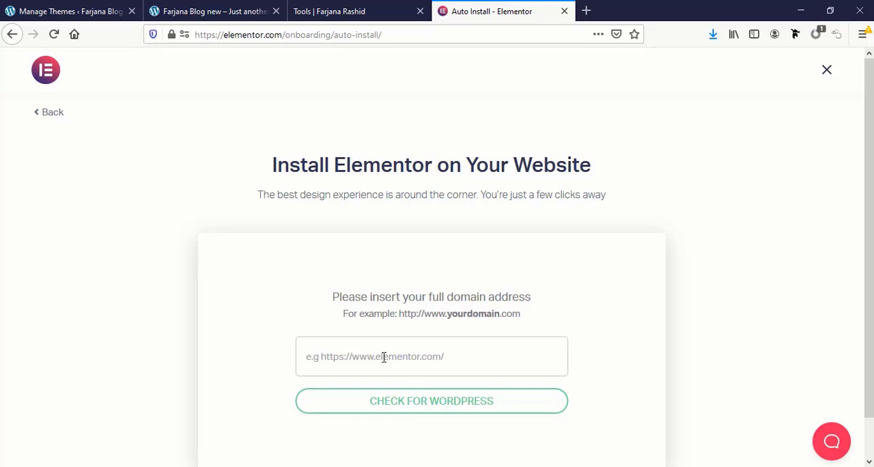
pyautogui.click(27, 10)
pyautogui.click(168, 10)
pyautogui.click(217, 39)
pyautogui.hotkey('ctrl', 'c')
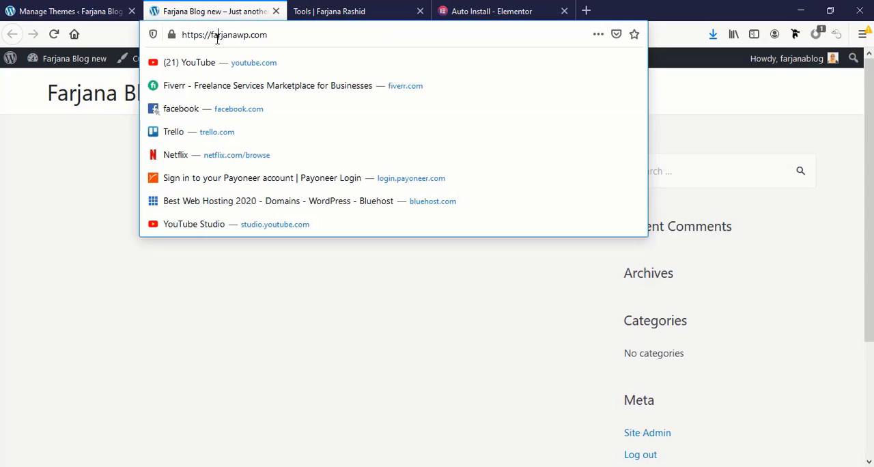
pyautogui.click(492, 8)
pyautogui.click(376, 354)
pyautogui.hotkey('ctrl', 'v')
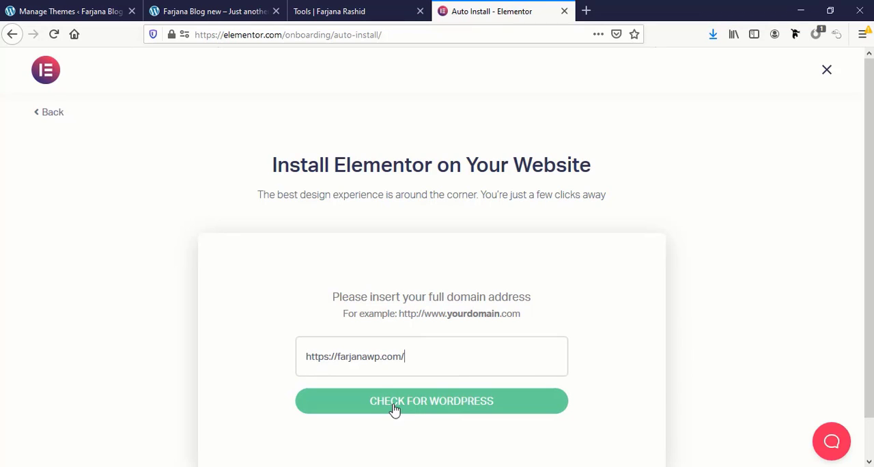
pyautogui.click(431, 405)
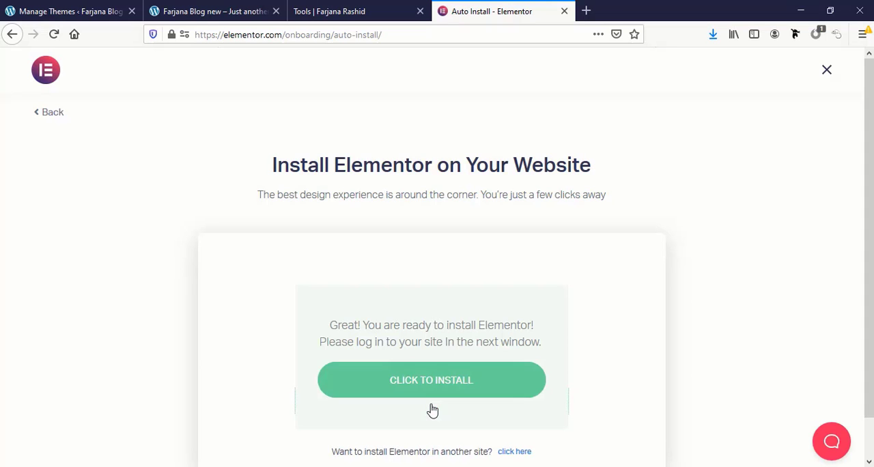
# Launch the Elementor installation on the blog, then install and activate the Elementor Website Builder plugin
pyautogui.click(430, 387)
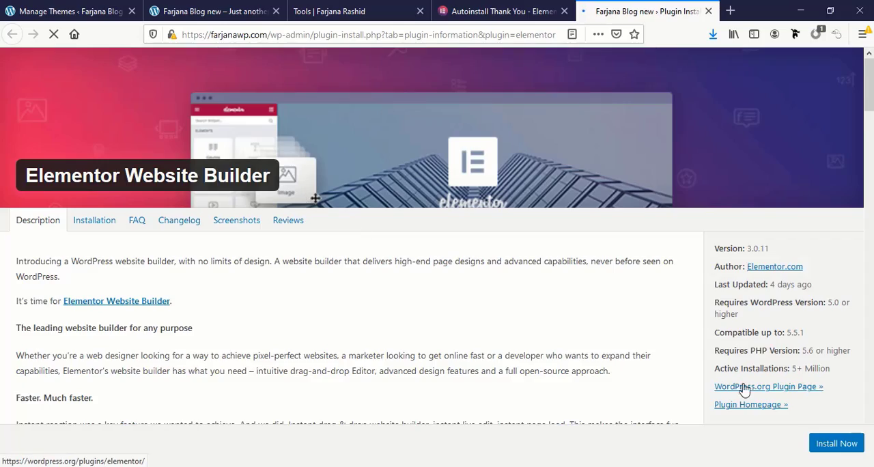
pyautogui.scroll(-10, 741, 386)
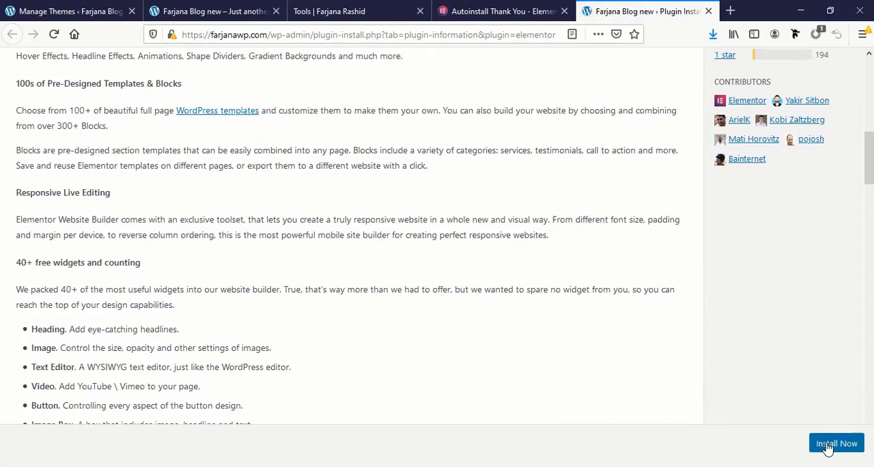
pyautogui.click(815, 443)
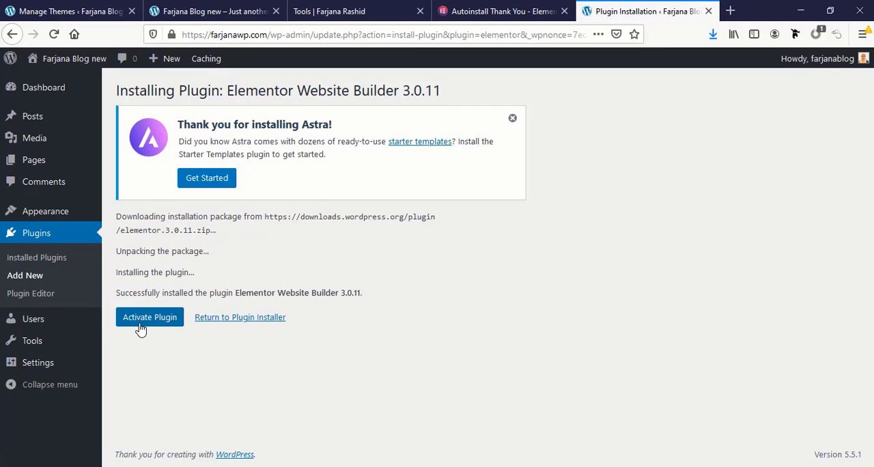
pyautogui.click(136, 325)
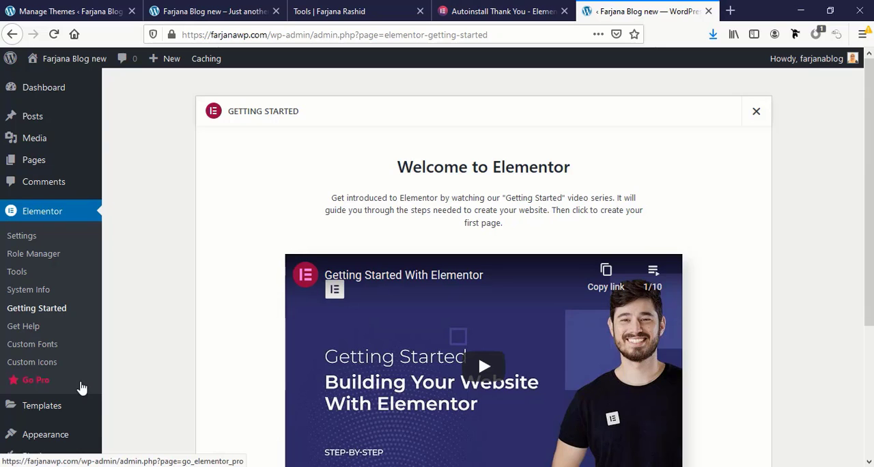
# Search the WordPress plugin library for "essential addons", then install and activate Essential Addons for Elementor
pyautogui.scroll(-2, 82, 386)
pyautogui.moveTo(66, 386)
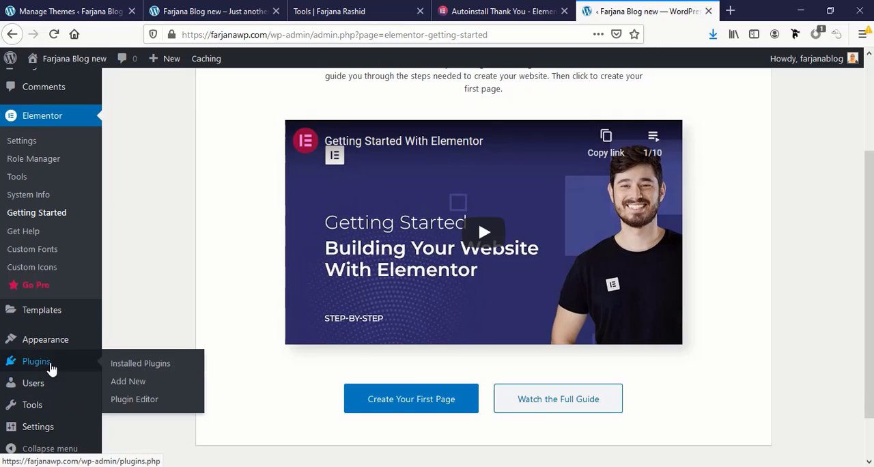
pyautogui.moveTo(64, 366)
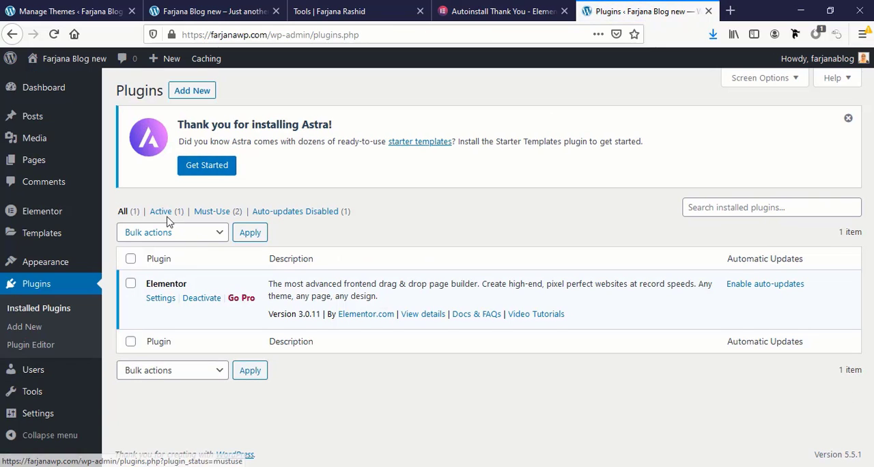
pyautogui.click(194, 93)
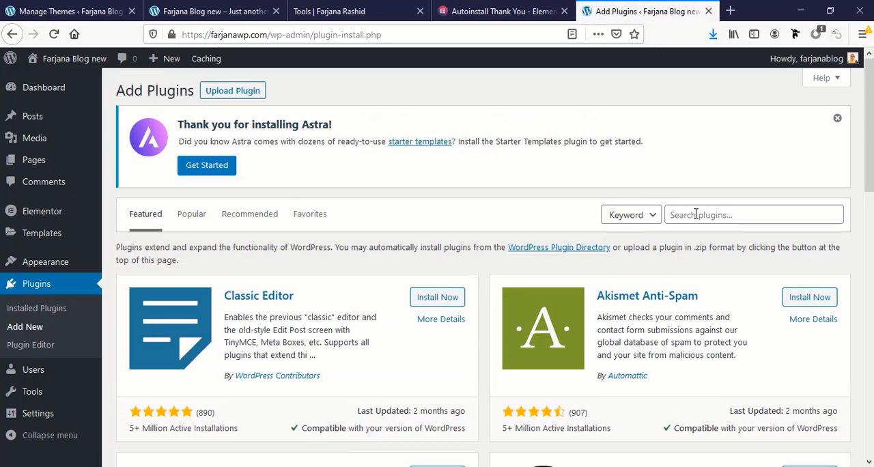
pyautogui.click(695, 215)
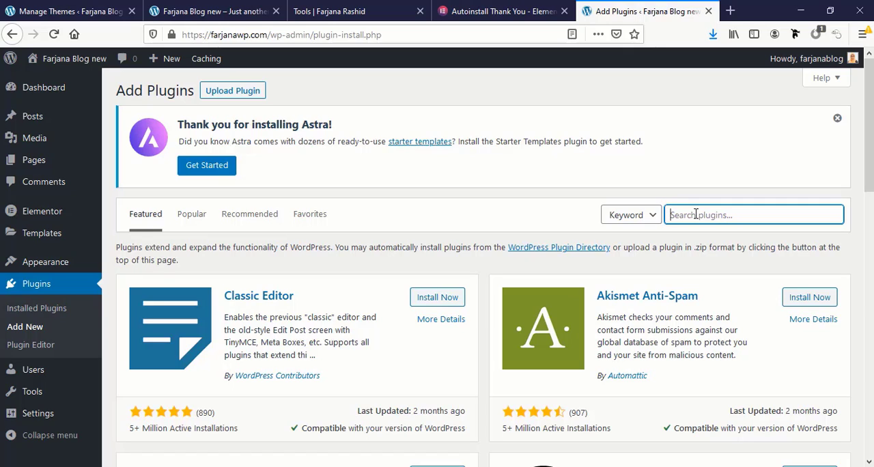
pyautogui.write('essential add')
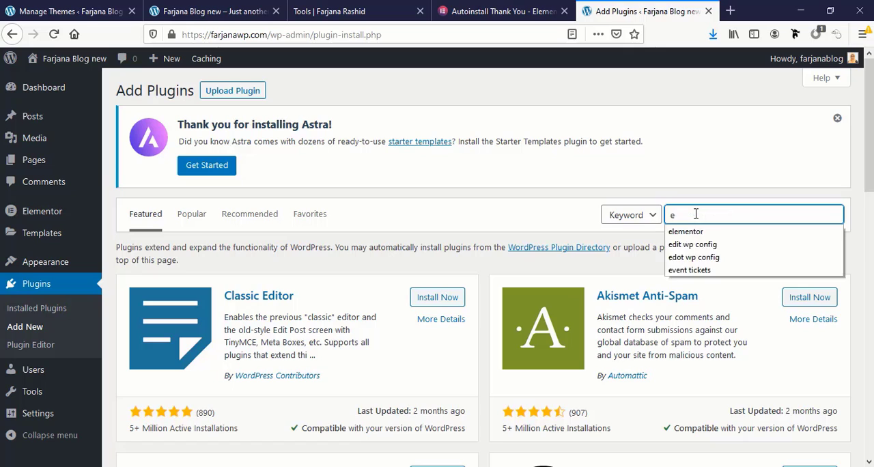
pyautogui.write('ons')
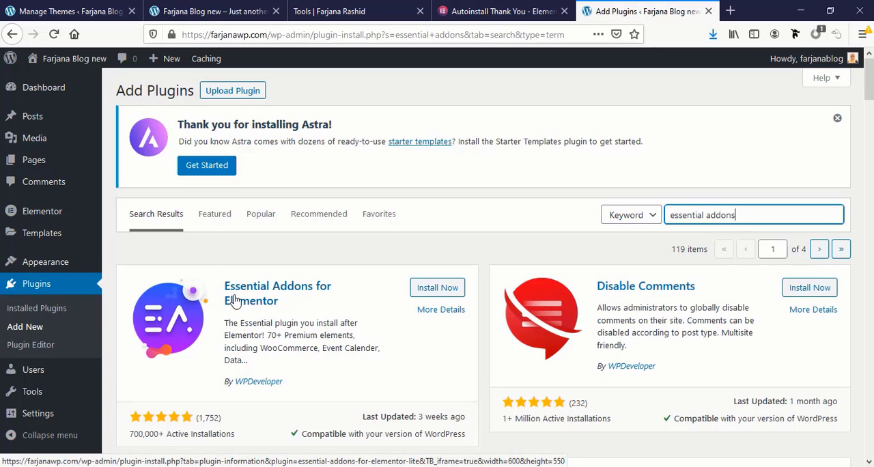
pyautogui.click(448, 292)
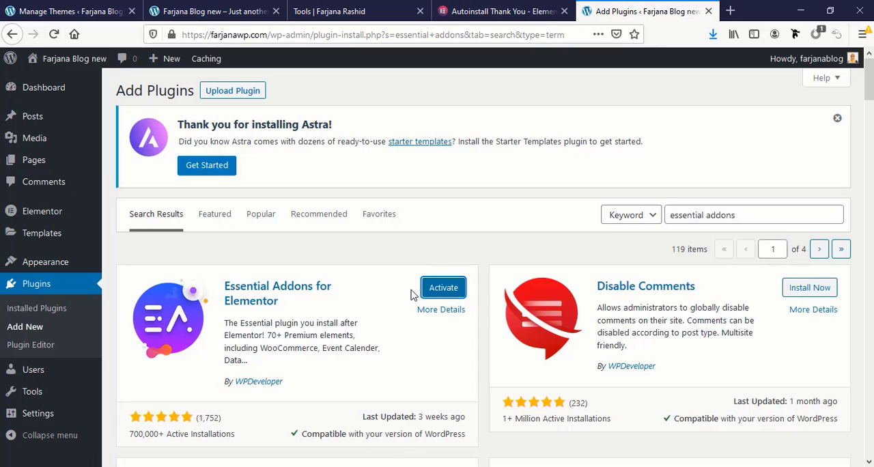
pyautogui.click(445, 290)
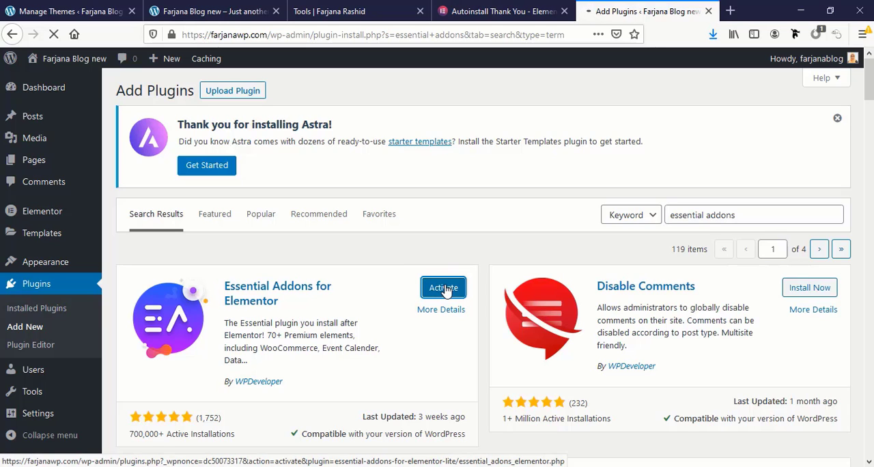
# Start a new WordPress page and turn off the editor's Fullscreen mode
pyautogui.scroll(-3, 247, 349)
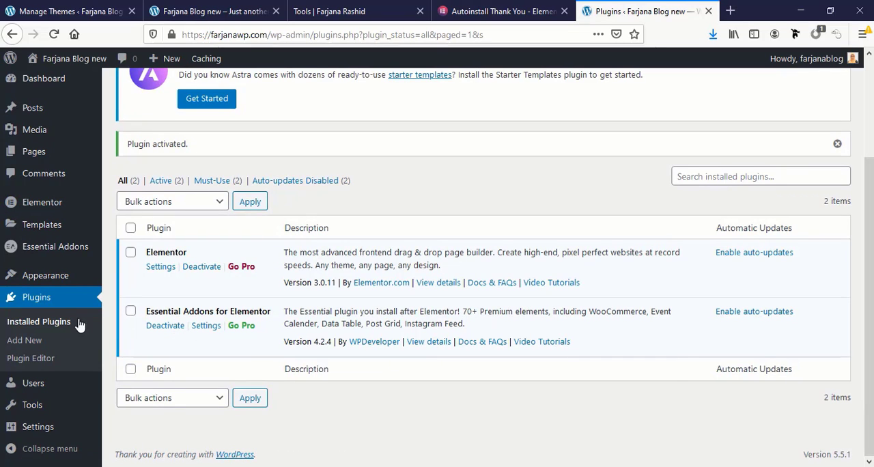
pyautogui.scroll(3, 52, 292)
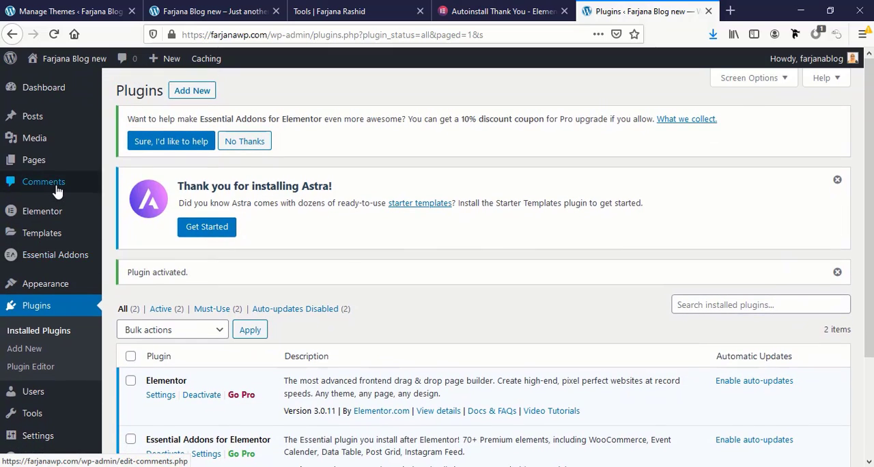
pyautogui.click(51, 168)
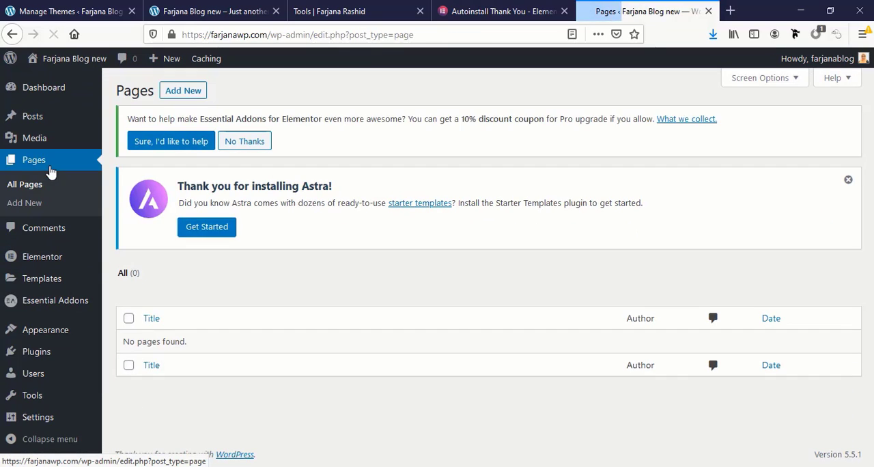
pyautogui.click(185, 95)
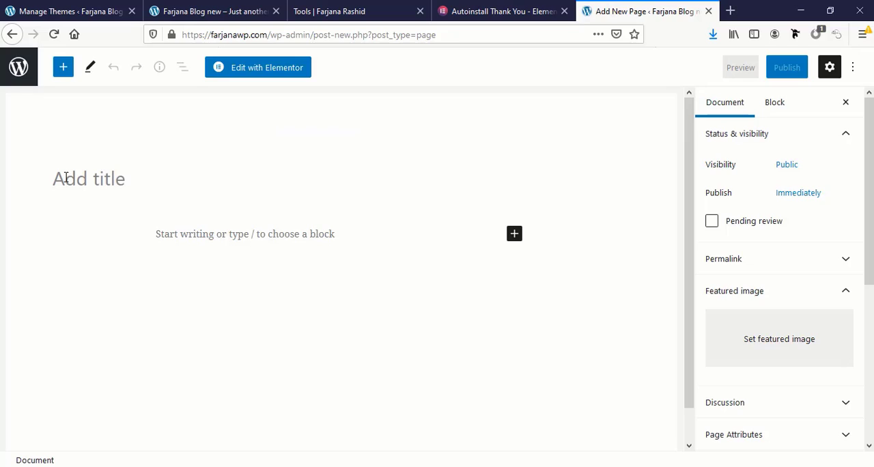
pyautogui.click(67, 178)
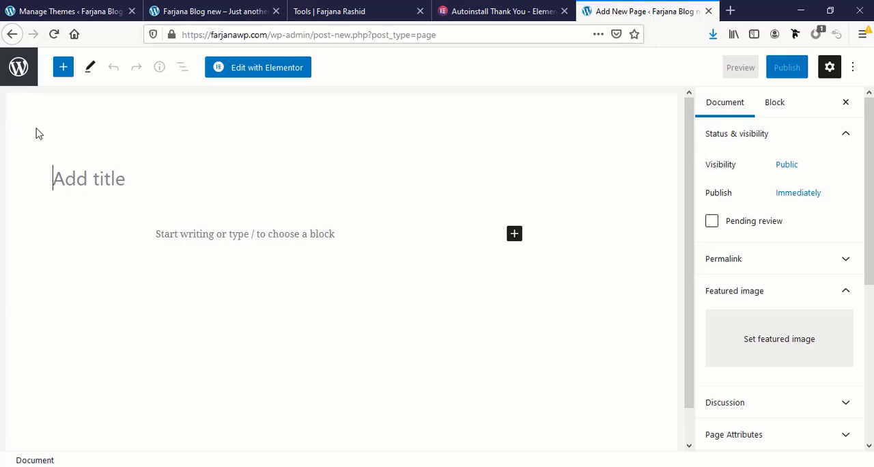
pyautogui.click(854, 68)
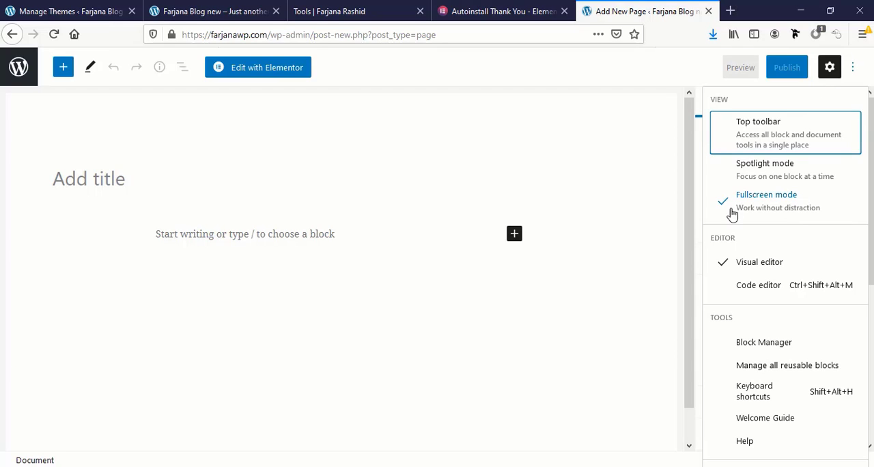
pyautogui.click(770, 205)
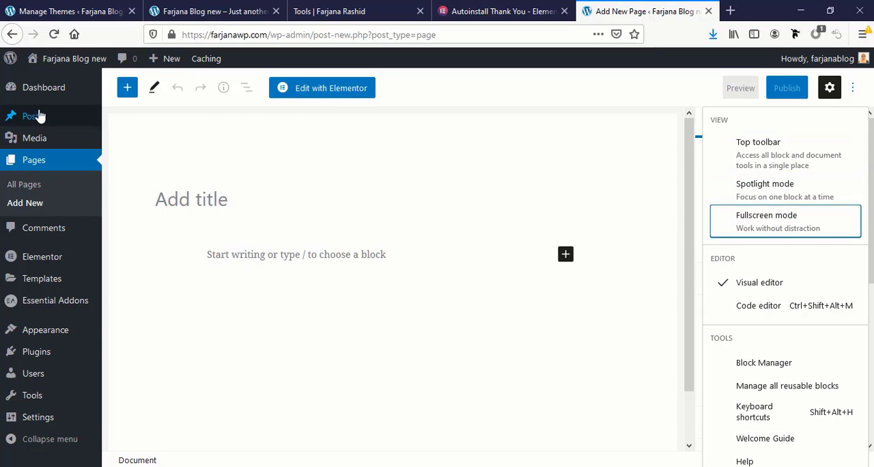
pyautogui.moveTo(67, 429)
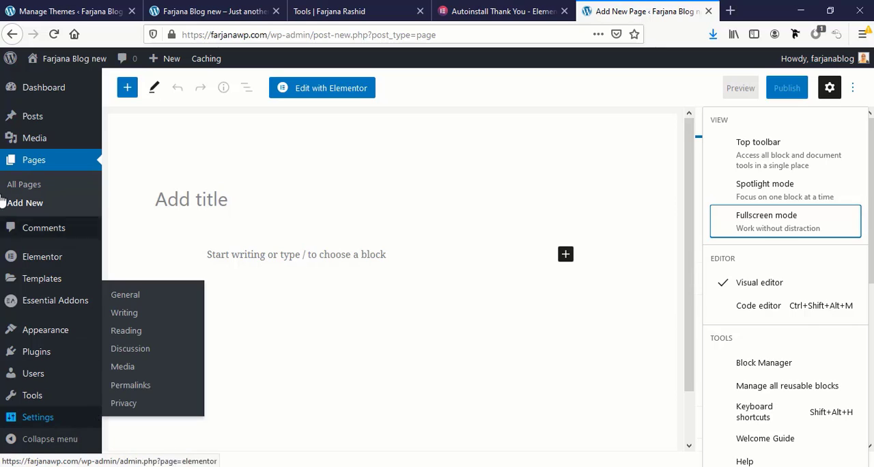
# Title the new page "Home" and publish it
pyautogui.click(226, 195)
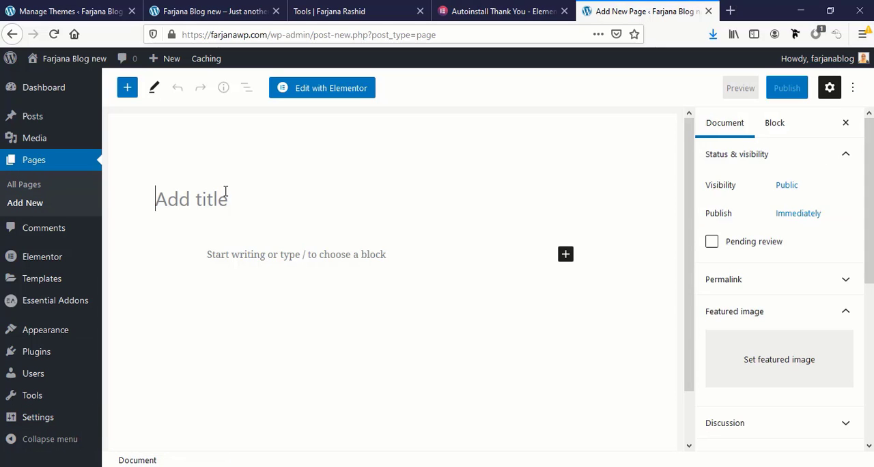
pyautogui.write('Home')
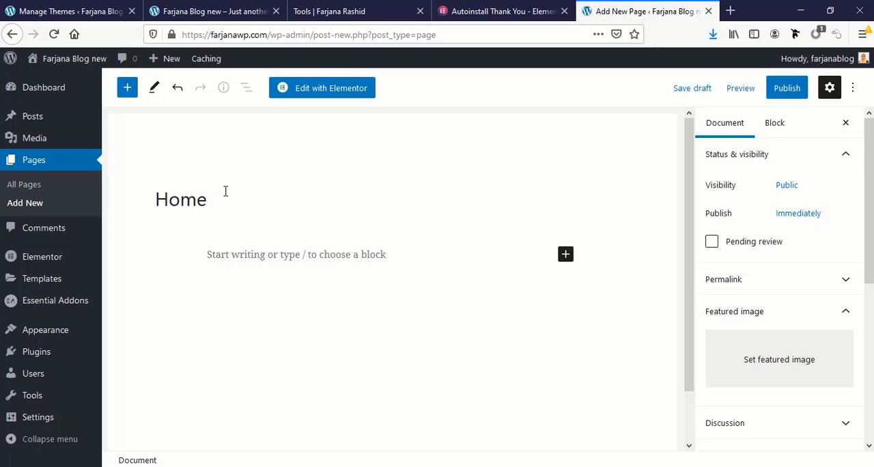
pyautogui.click(787, 88)
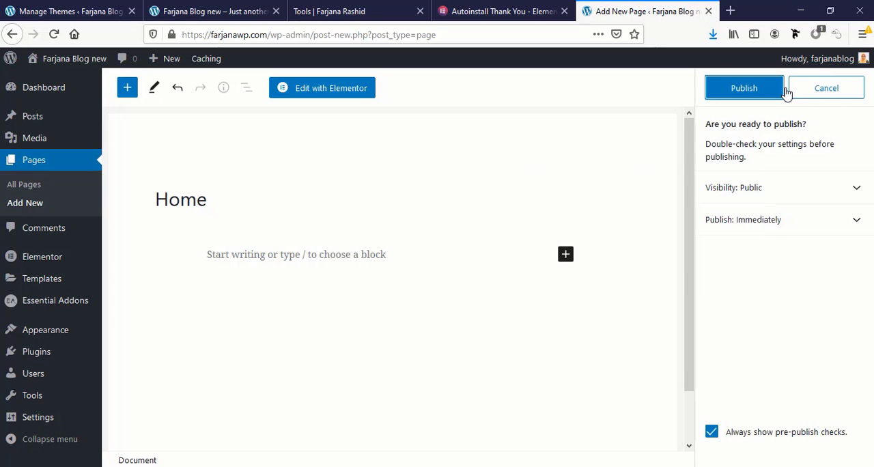
pyautogui.click(754, 89)
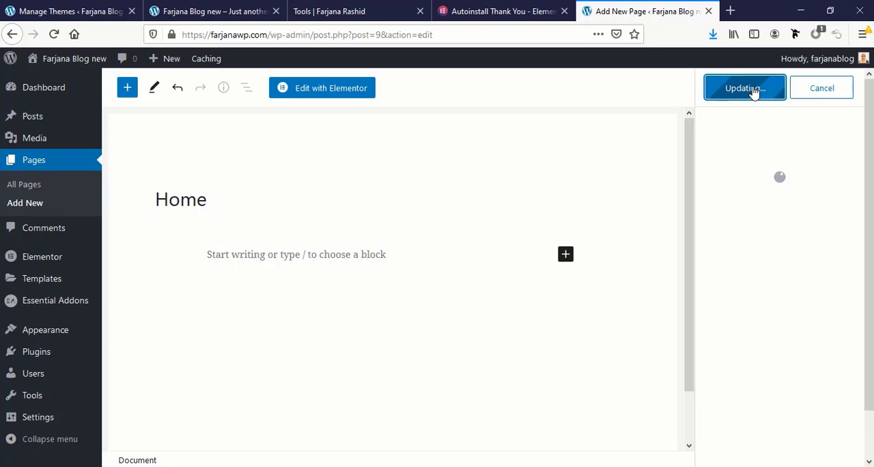
# Add another page titled "About" and publish it
pyautogui.click(28, 204)
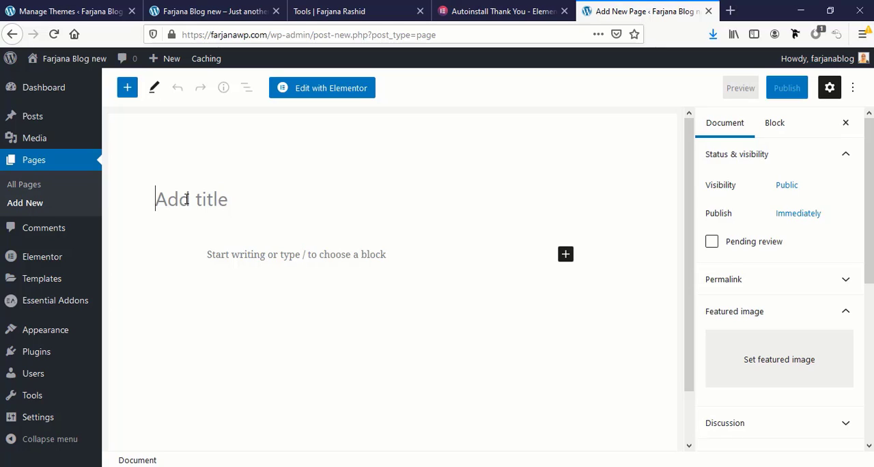
pyautogui.write('About')
pyautogui.click(778, 88)
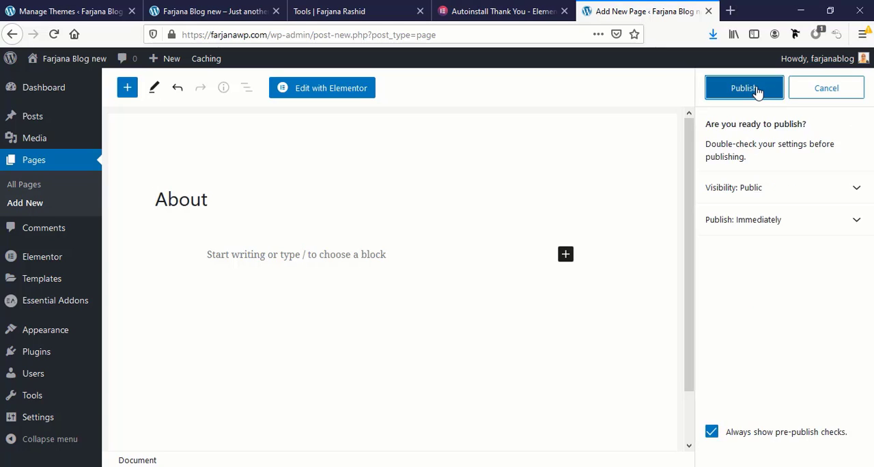
pyautogui.click(744, 88)
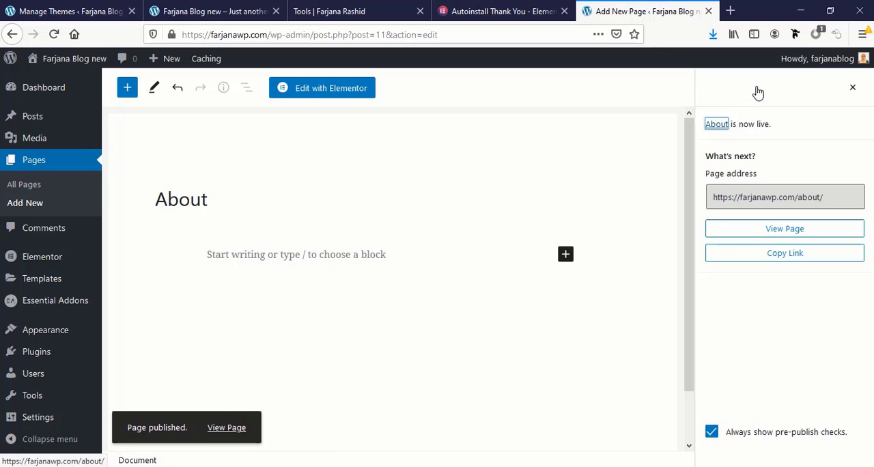
# Add another page titled "Services" and publish it
pyautogui.click(35, 208)
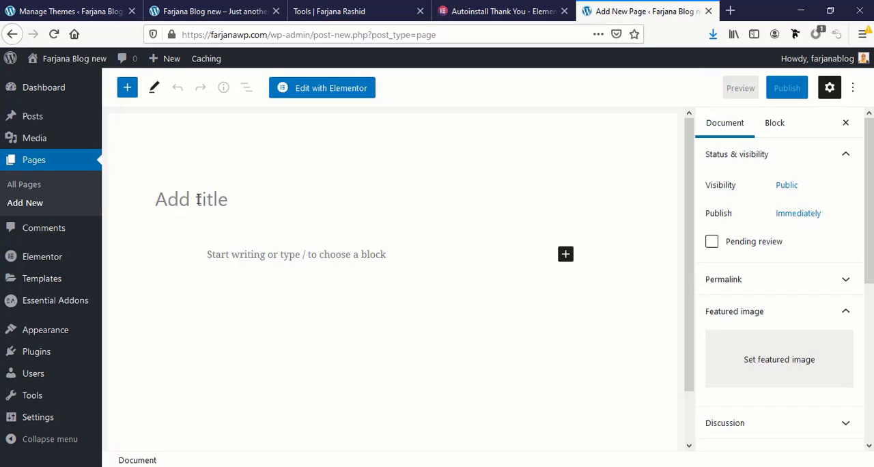
pyautogui.write('Serv')
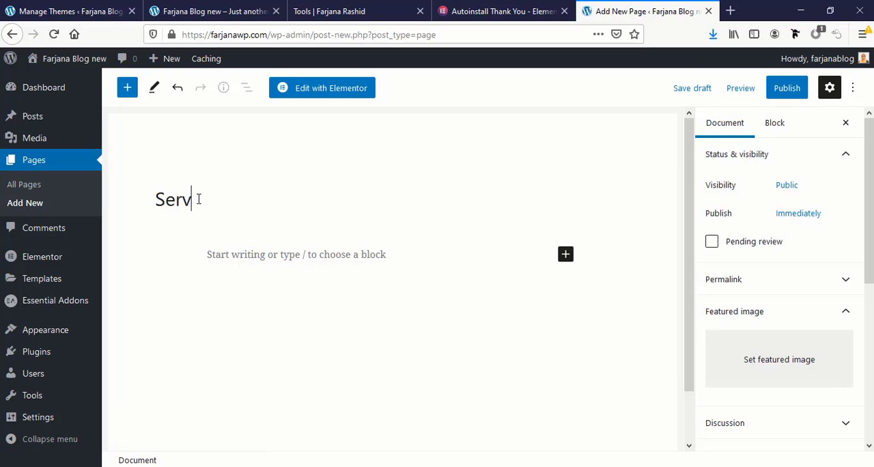
pyautogui.write('ices')
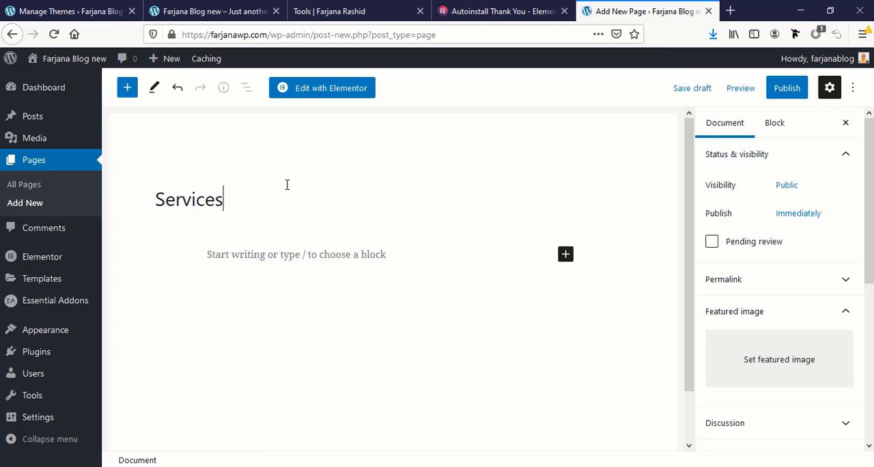
pyautogui.click(794, 88)
pyautogui.click(748, 93)
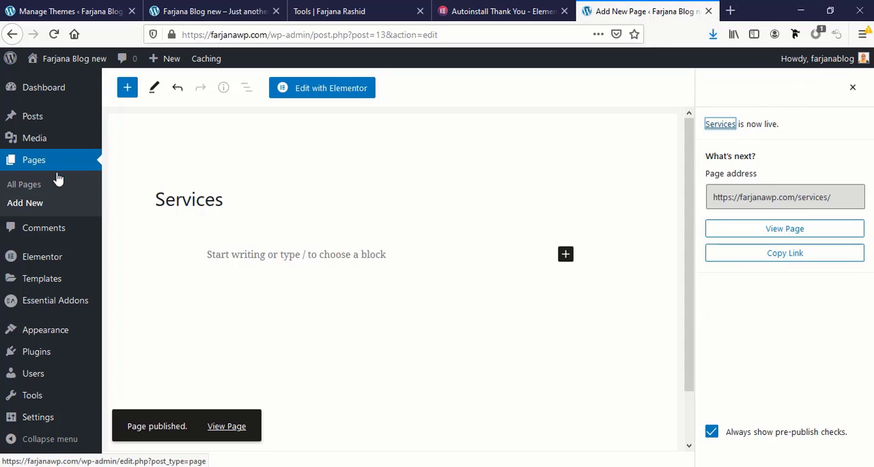
# Add another page titled "Blog" and publish it
pyautogui.click(34, 205)
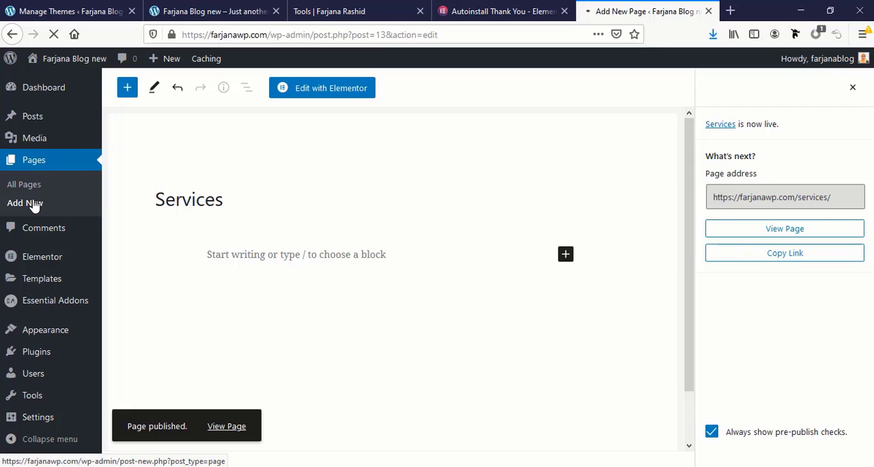
pyautogui.click(239, 194)
pyautogui.write('Blog')
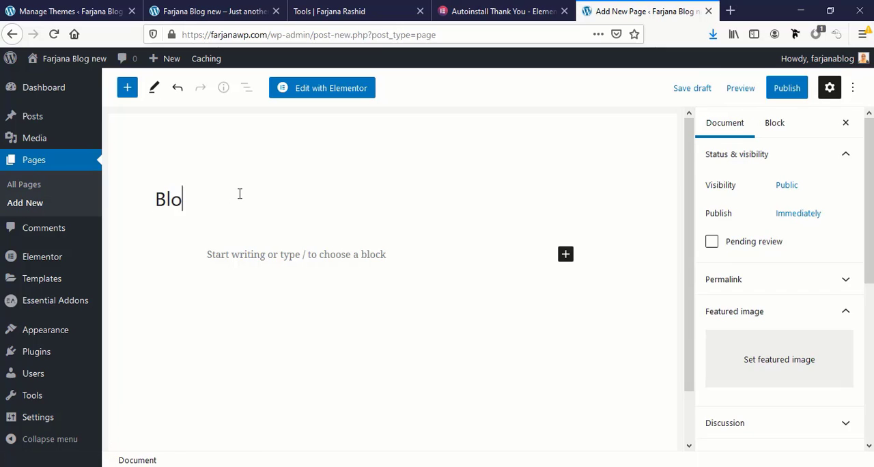
pyautogui.click(795, 91)
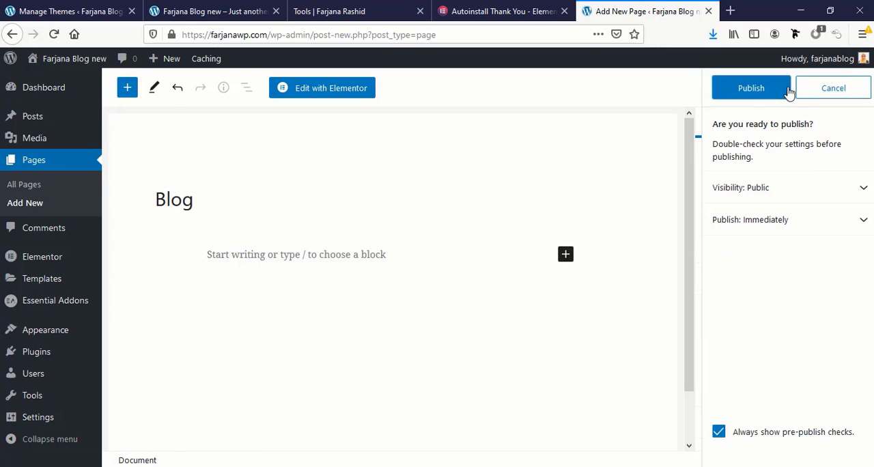
pyautogui.click(758, 93)
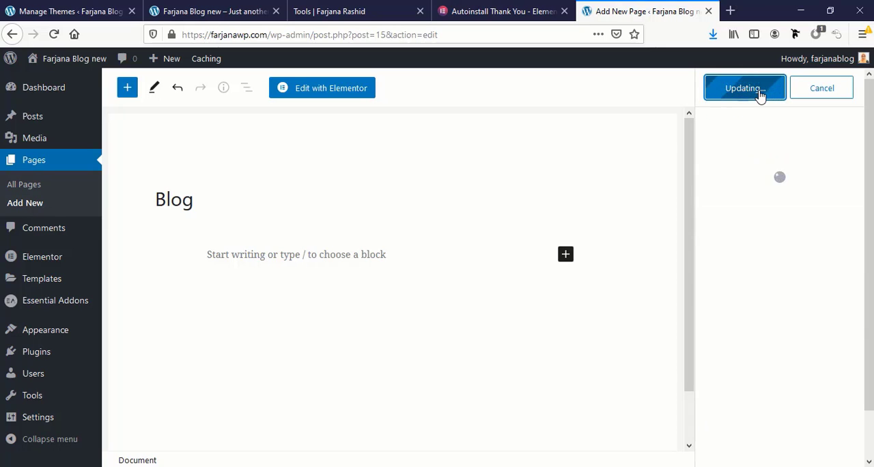
# Add another page titled "Contact" and publish it
pyautogui.click(41, 202)
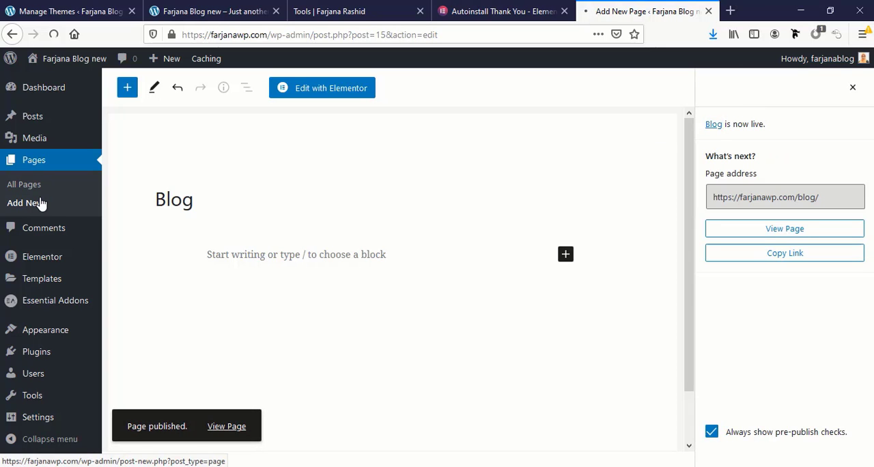
pyautogui.write('C')
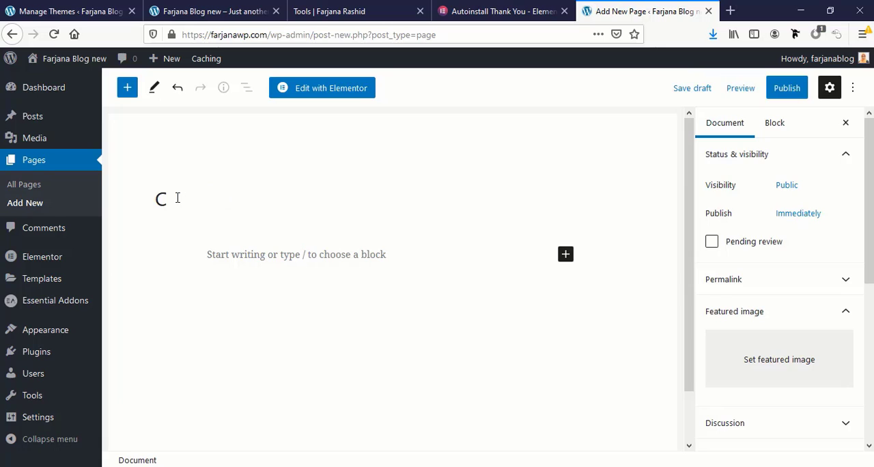
pyautogui.write('ontact')
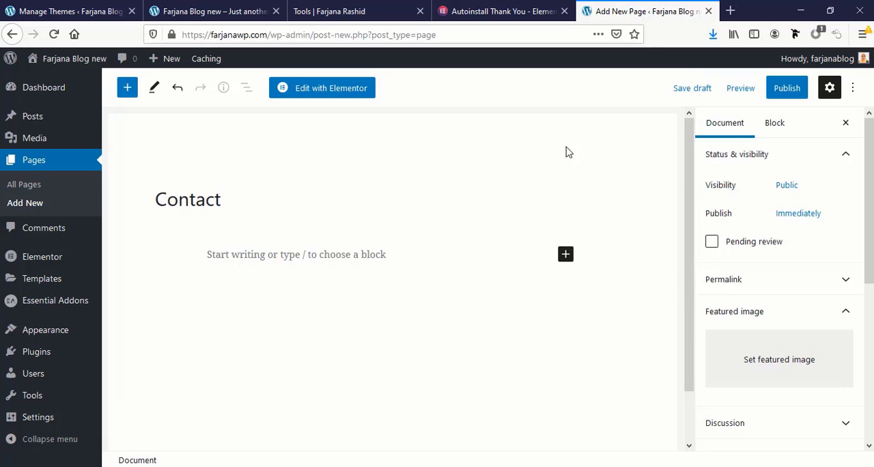
pyautogui.click(783, 88)
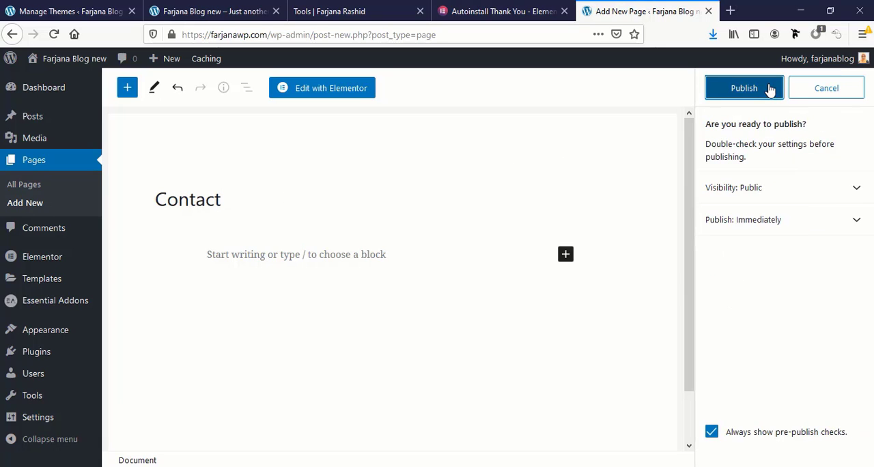
pyautogui.click(769, 90)
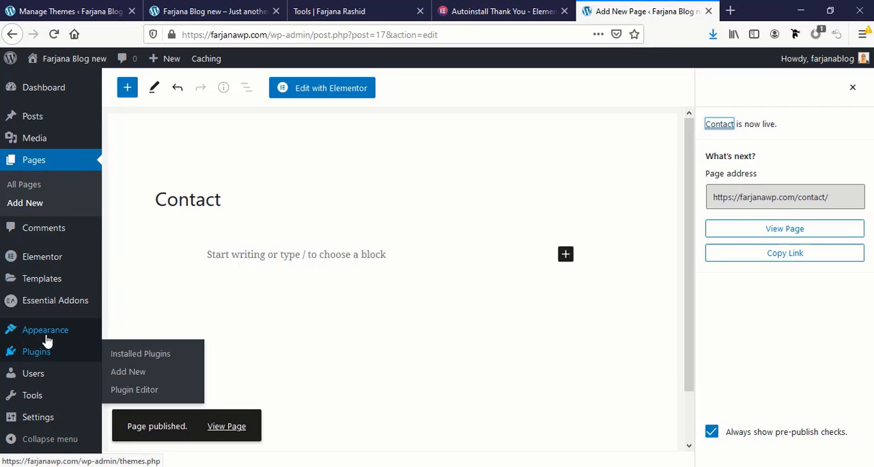
# Create a new navigation menu named "main menu" in the site's appearance settings
pyautogui.moveTo(43, 335)
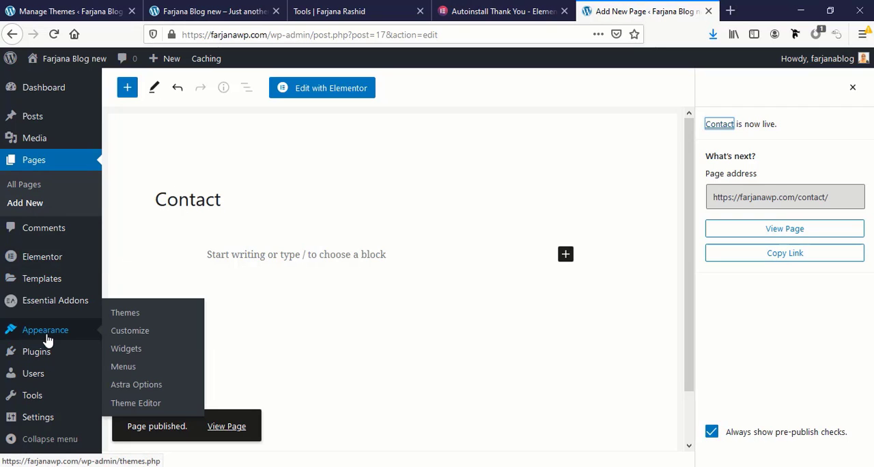
pyautogui.click(123, 368)
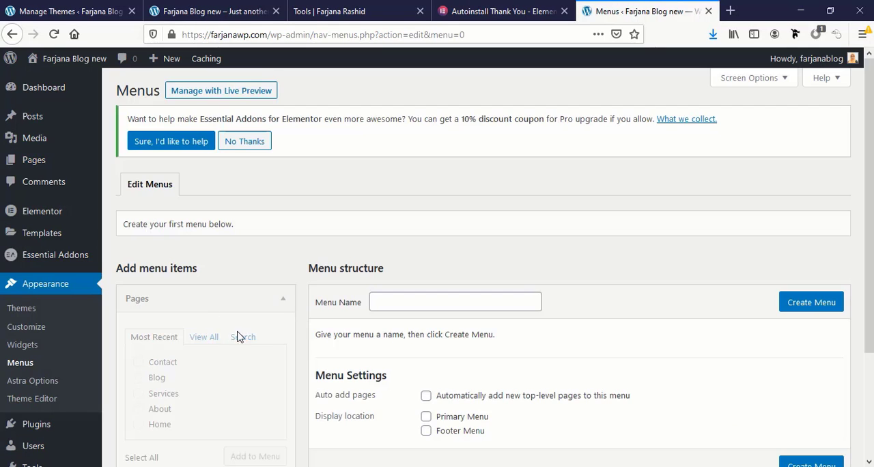
pyautogui.scroll(-3, 273, 348)
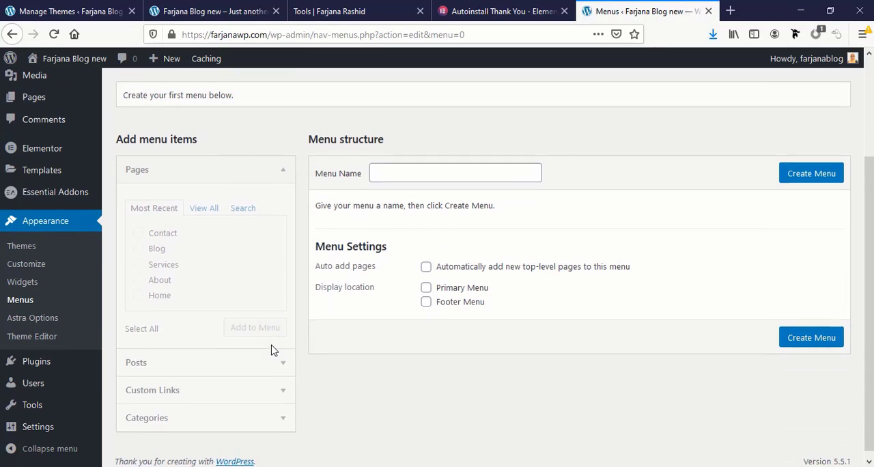
pyautogui.click(396, 167)
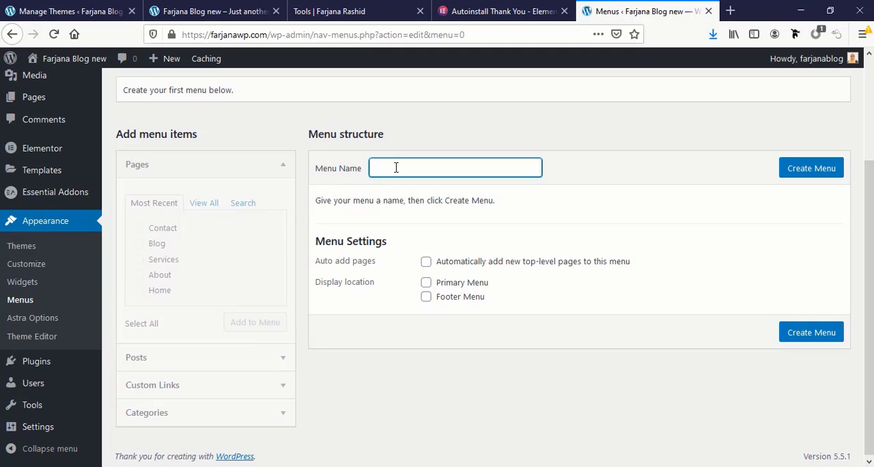
pyautogui.write('Ma')
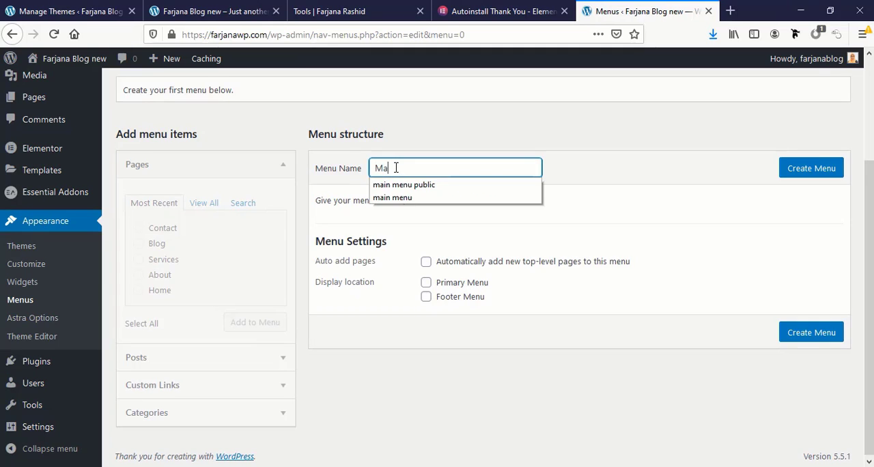
pyautogui.write('in')
pyautogui.click(400, 197)
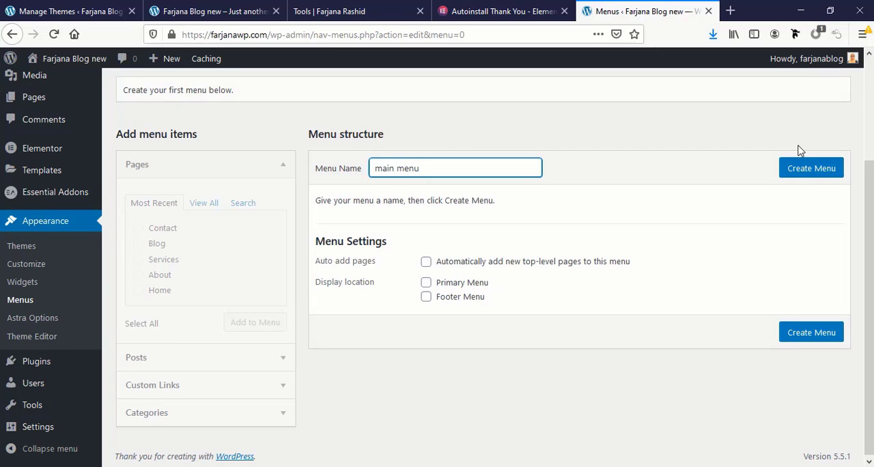
pyautogui.click(811, 173)
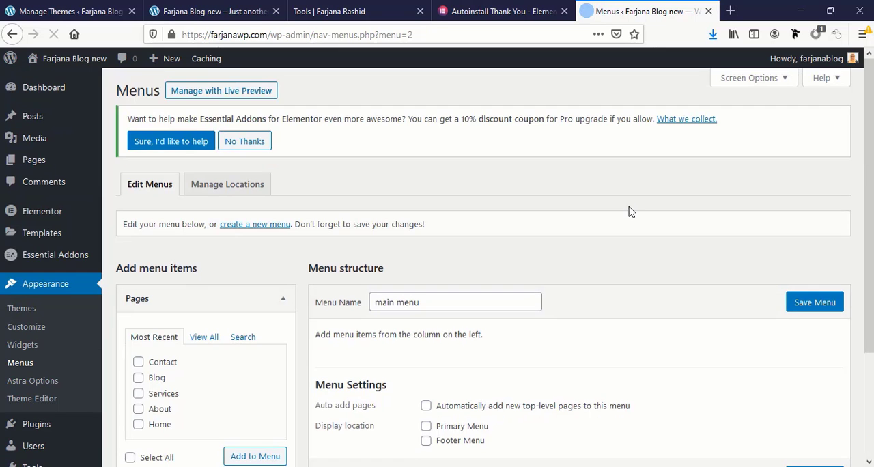
# Add all five pages, Contact, Blog, Services, About and Home, to the main menu
pyautogui.scroll(-2, 139, 285)
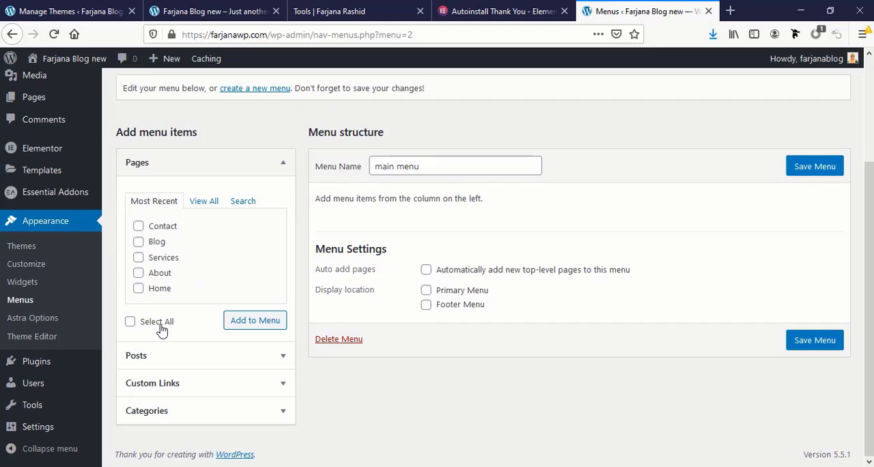
pyautogui.click(142, 325)
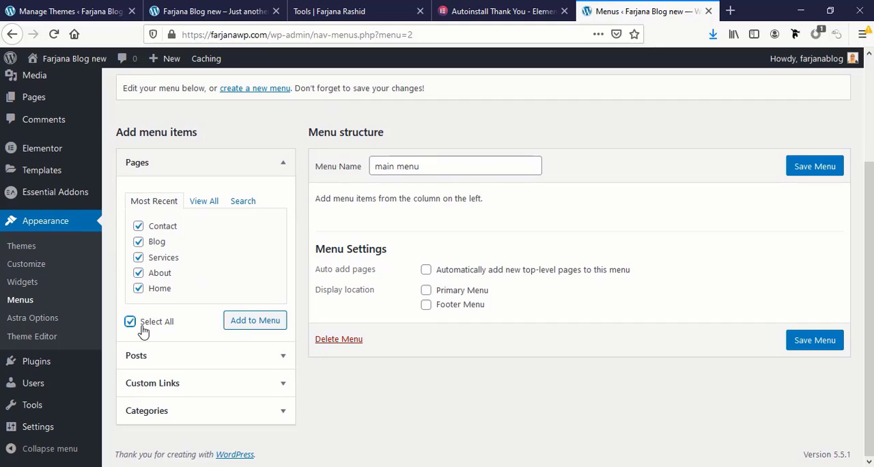
pyautogui.click(256, 322)
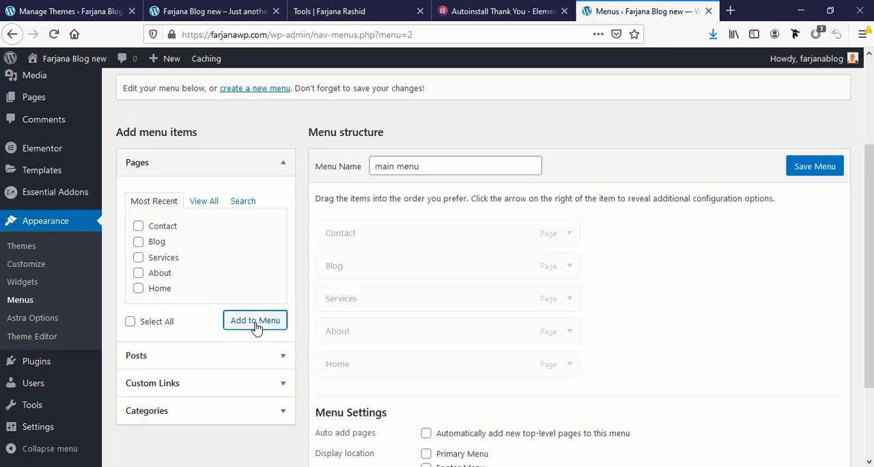
# Reorder the menu items to Home, About, Services, Blog, Contact, and save the menu with Primary Menu as its display location
pyautogui.scroll(-3, 364, 358)
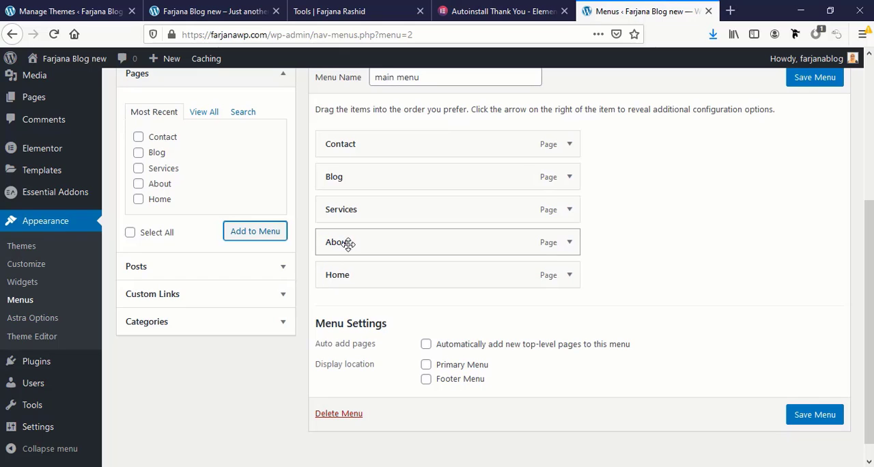
pyautogui.moveTo(348, 244); pyautogui.dragTo(351, 296)
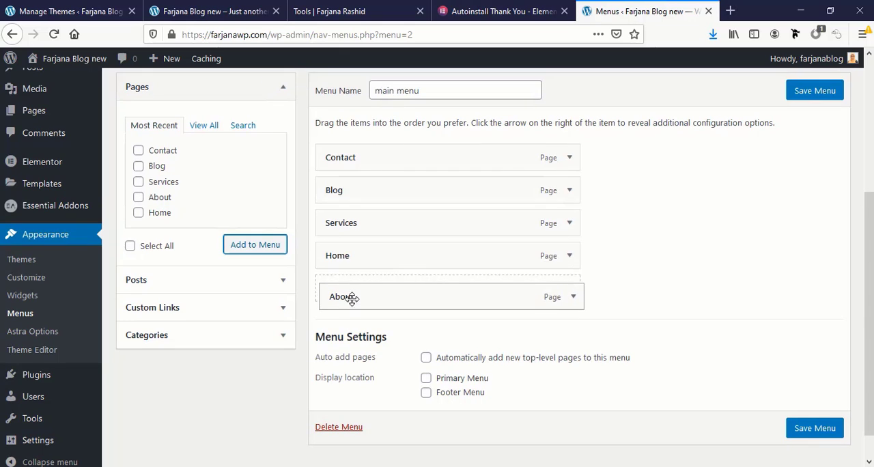
pyautogui.moveTo(346, 228); pyautogui.dragTo(353, 295)
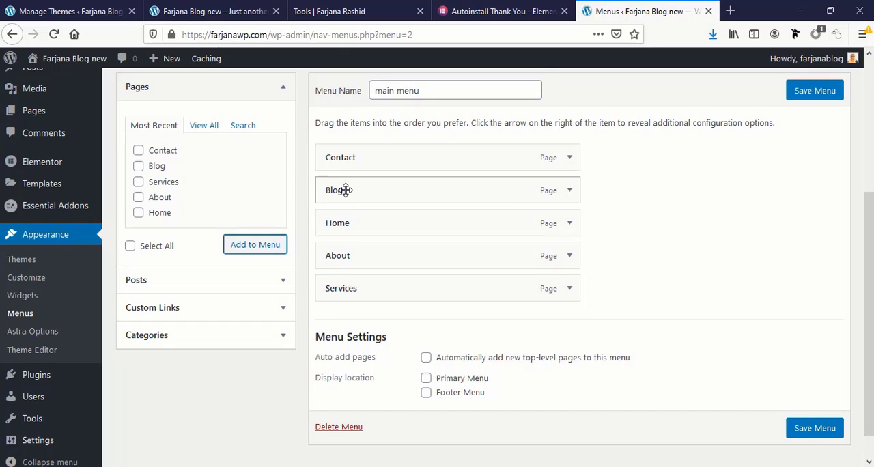
pyautogui.moveTo(343, 190); pyautogui.dragTo(350, 287)
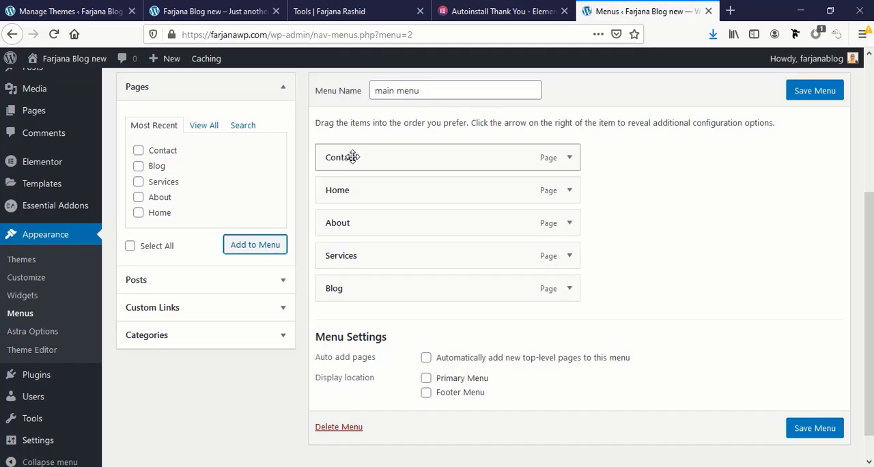
pyautogui.moveTo(353, 156); pyautogui.dragTo(356, 295)
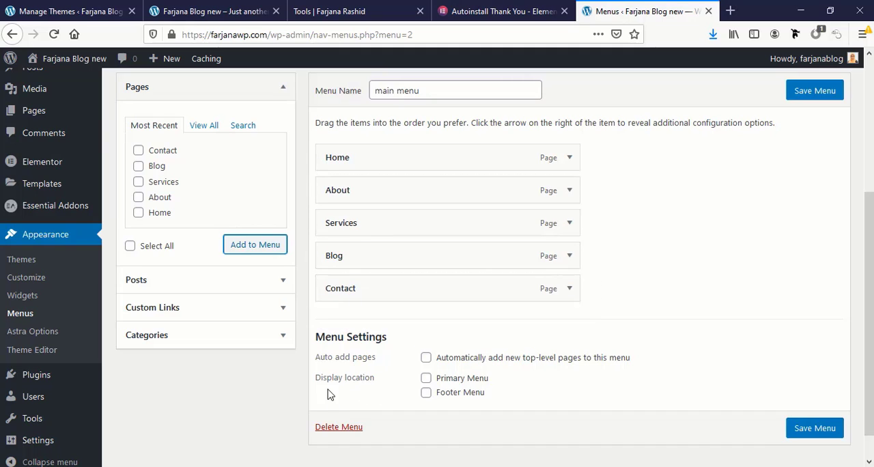
pyautogui.click(426, 379)
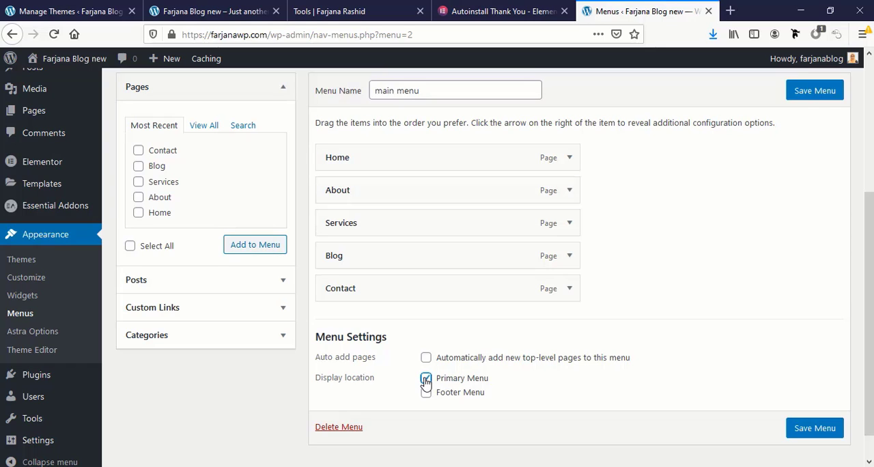
pyautogui.click(803, 430)
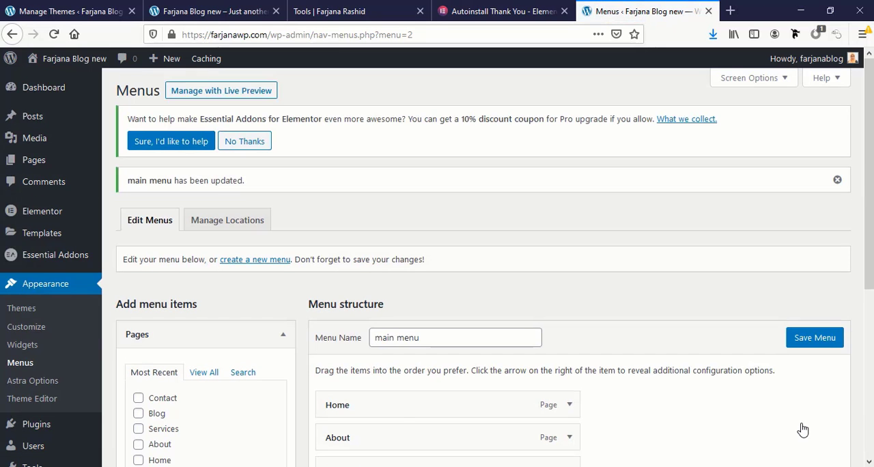
# Reload the live site to check its header menu, view the Home page, and return to the site's front page
pyautogui.click(174, 10)
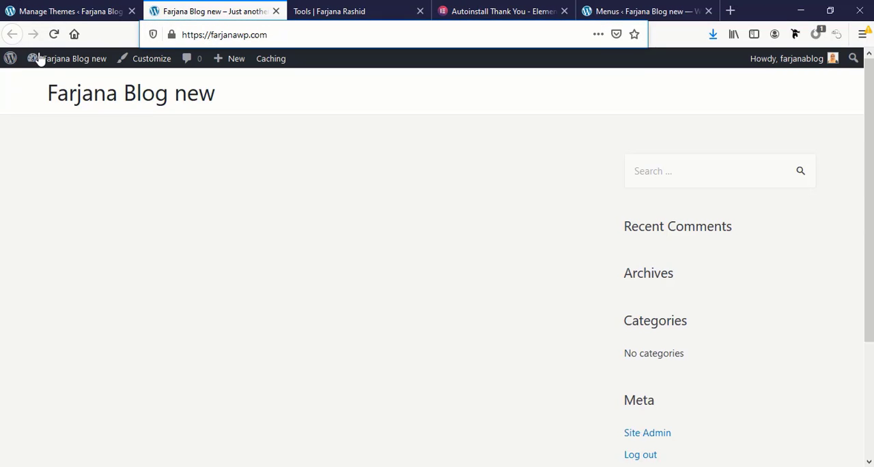
pyautogui.click(56, 35)
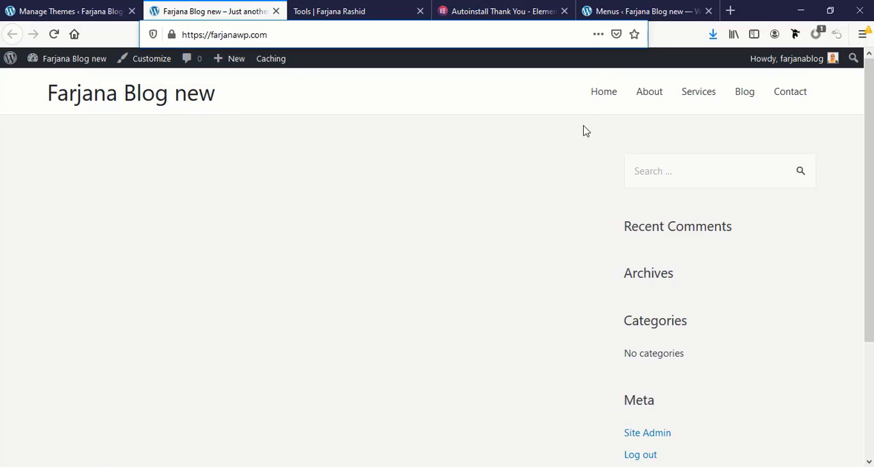
pyautogui.click(604, 96)
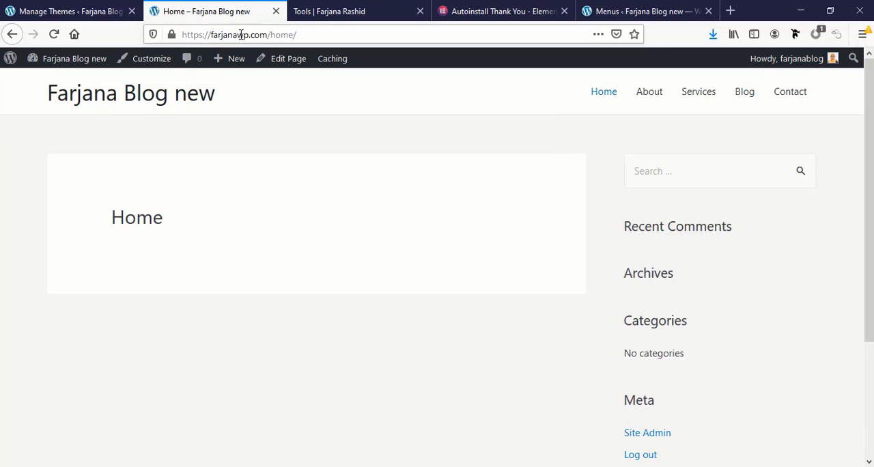
pyautogui.click(144, 103)
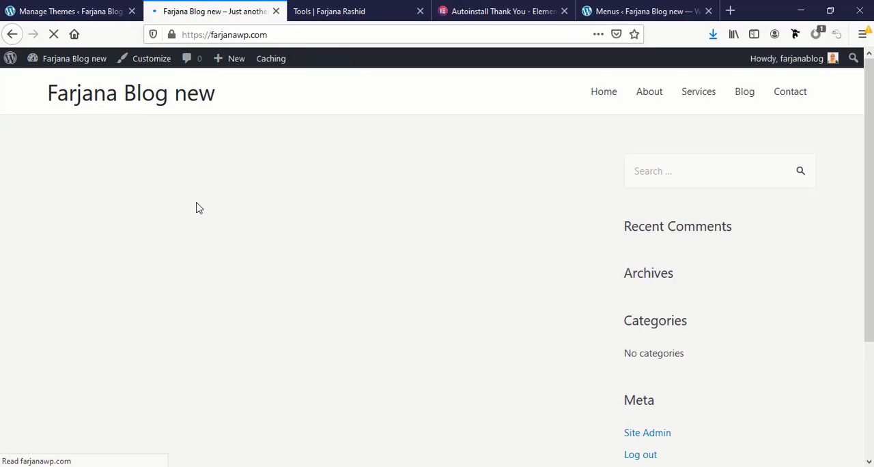
# In the site's reading settings, make the homepage display a static page, choose Home as the homepage, and save the changes
pyautogui.click(642, 7)
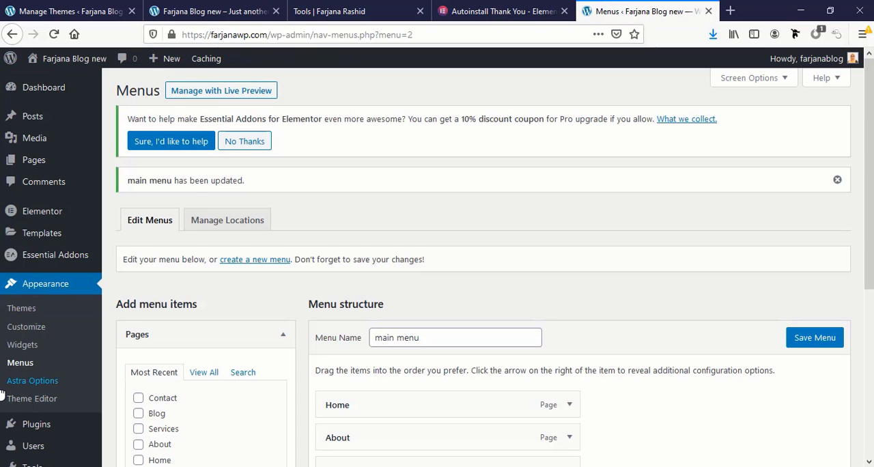
pyautogui.scroll(-3, 41, 382)
pyautogui.moveTo(58, 440)
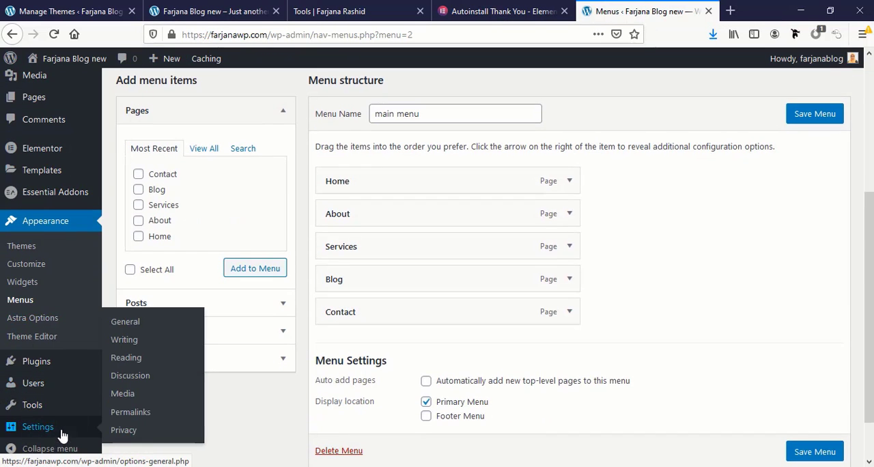
pyautogui.click(134, 356)
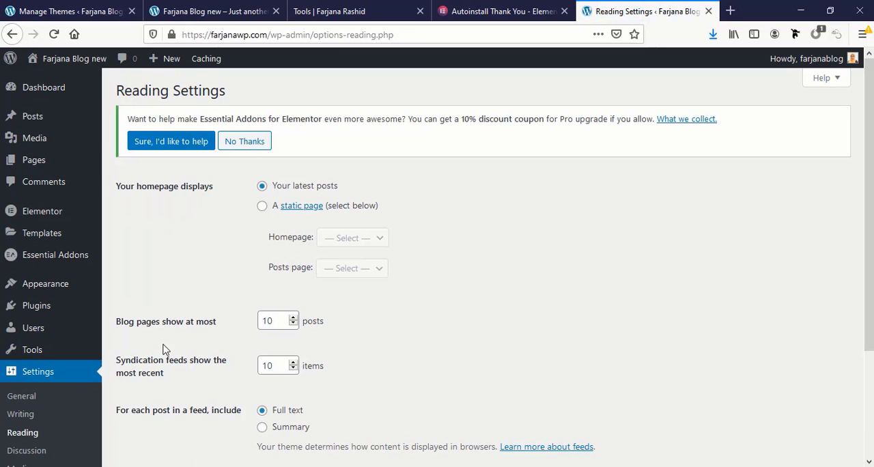
pyautogui.click(263, 208)
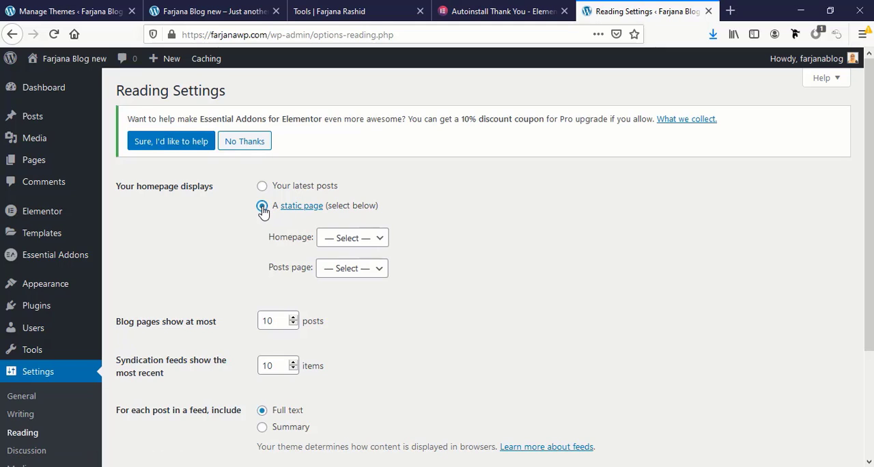
pyautogui.click(329, 240)
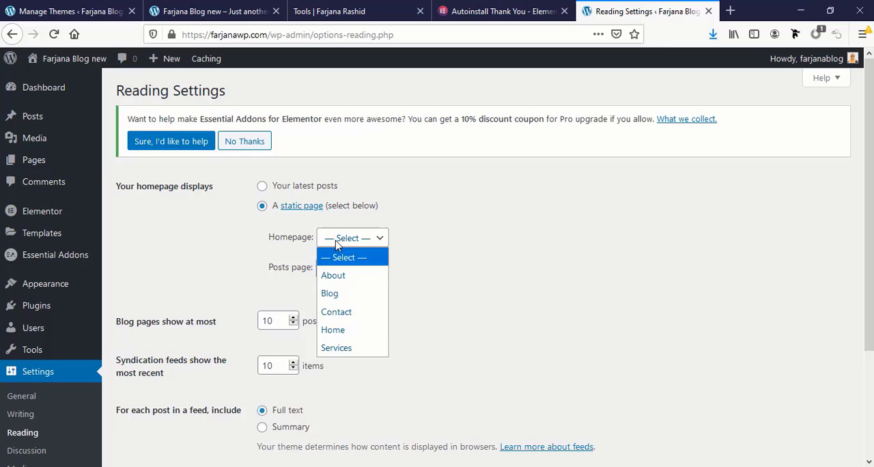
pyautogui.click(334, 330)
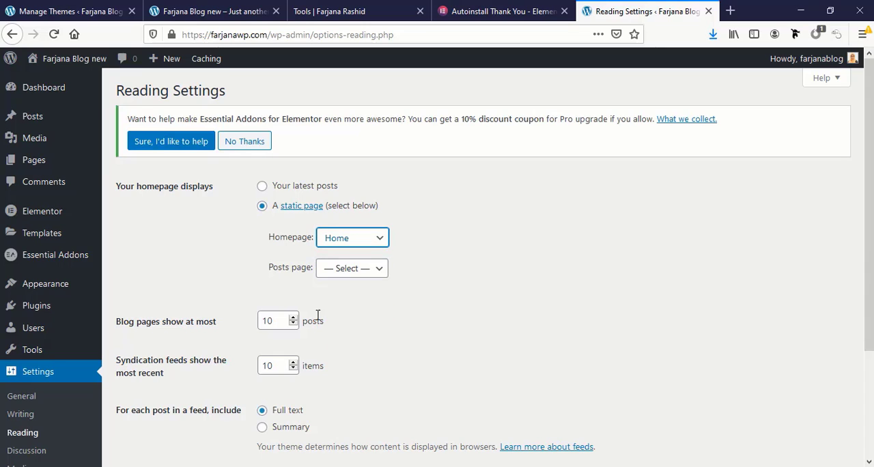
pyautogui.click(340, 271)
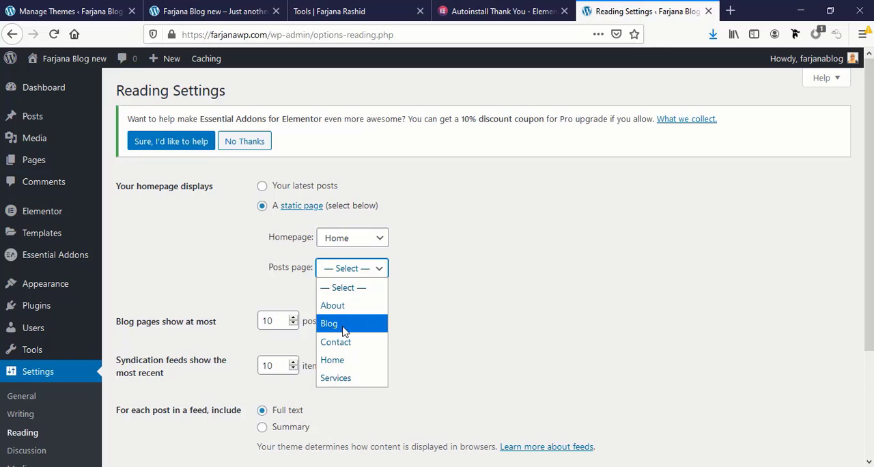
pyautogui.click(242, 279)
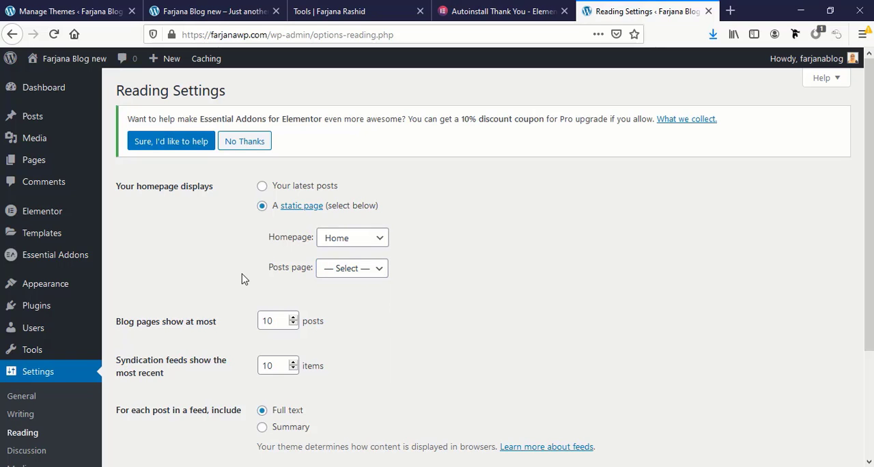
pyautogui.scroll(-4, 232, 342)
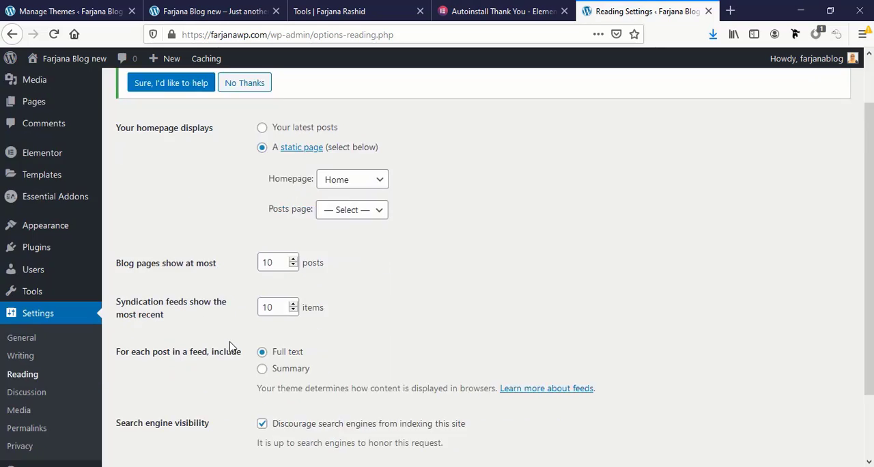
pyautogui.click(138, 403)
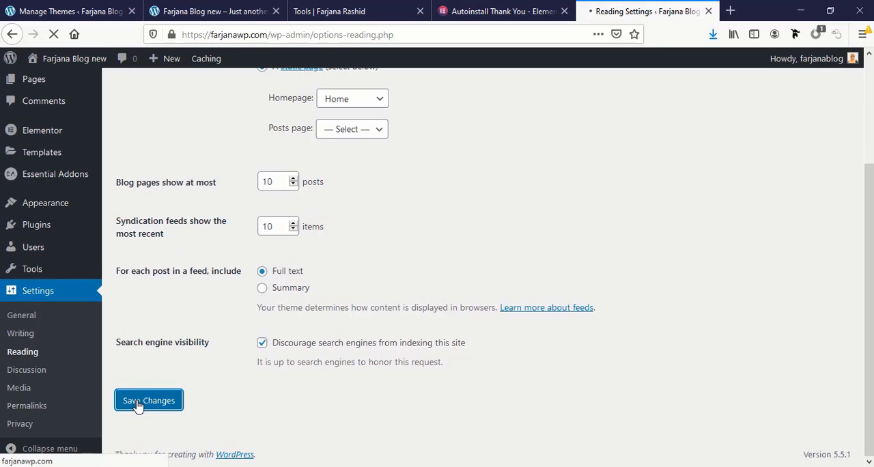
# Reload farjanawp.com to check which page the live site shows as its front page
pyautogui.click(347, 11)
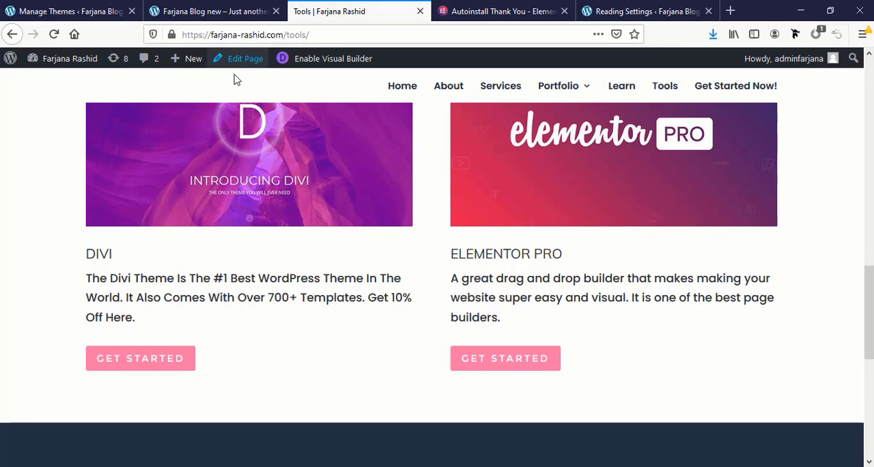
pyautogui.click(213, 7)
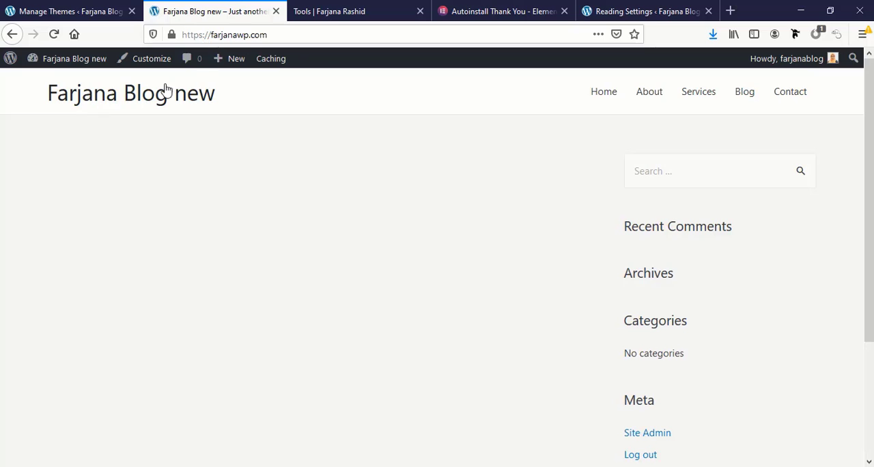
pyautogui.click(249, 35)
pyautogui.press('Return')
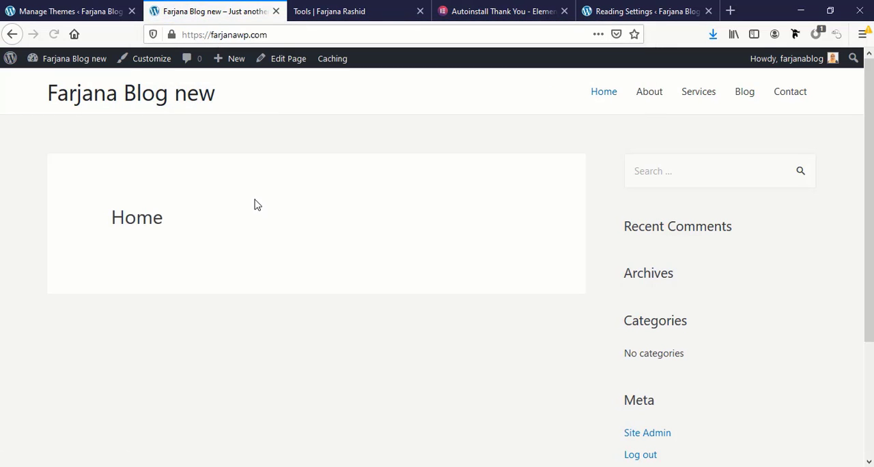
pyautogui.moveTo(111, 220); pyautogui.dragTo(196, 221)
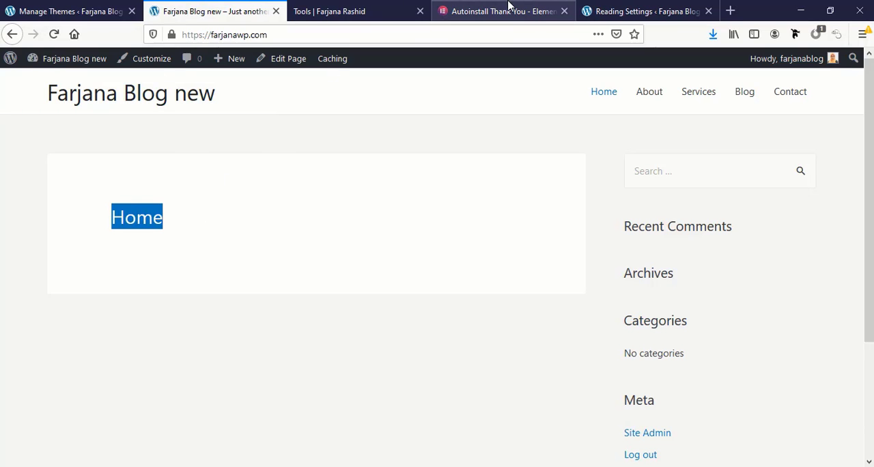
# Close the Elementor autoinstall, Reading Settings and Tools pages, keeping only the theme management page and the live site open
pyautogui.click(512, 10)
pyautogui.click(563, 11)
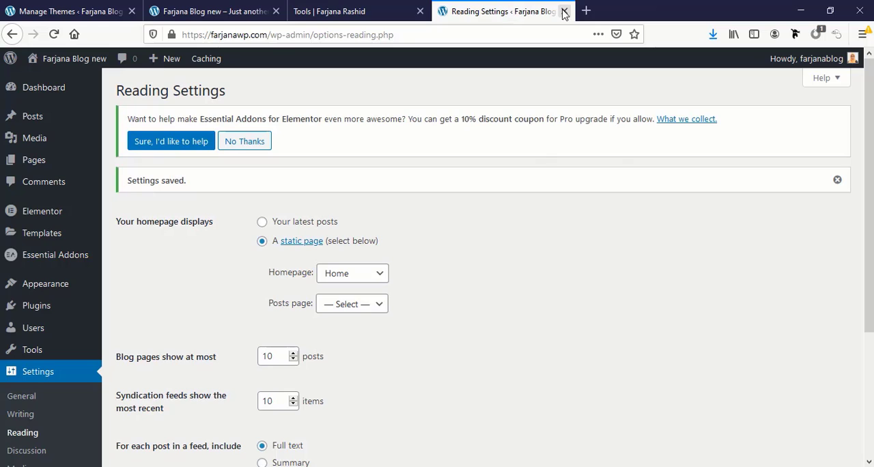
pyautogui.click(566, 11)
pyautogui.click(420, 11)
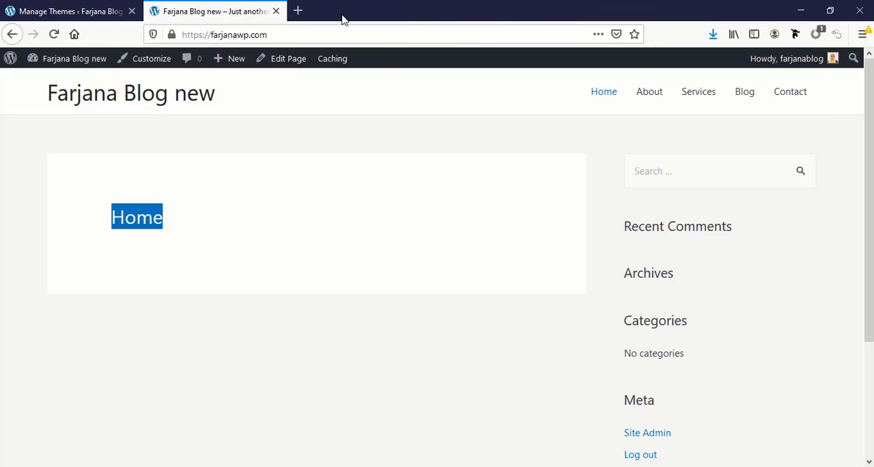
pyautogui.click(96, 11)
pyautogui.click(205, 8)
pyautogui.click(73, 8)
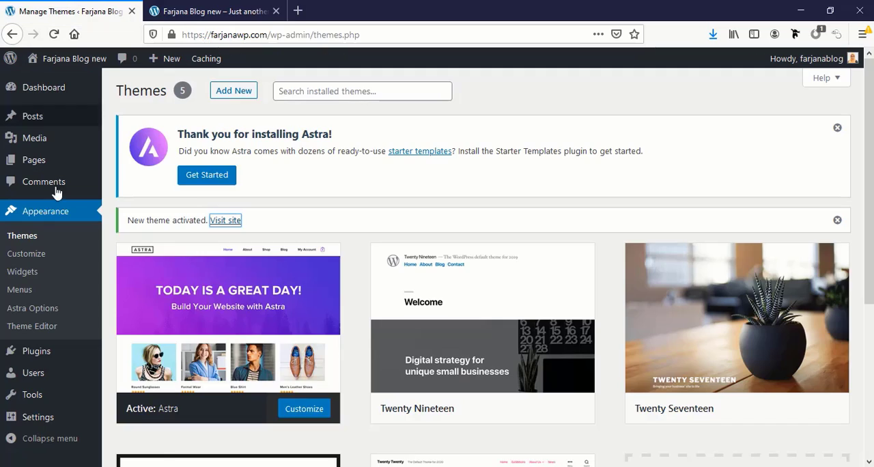
pyautogui.click(195, 6)
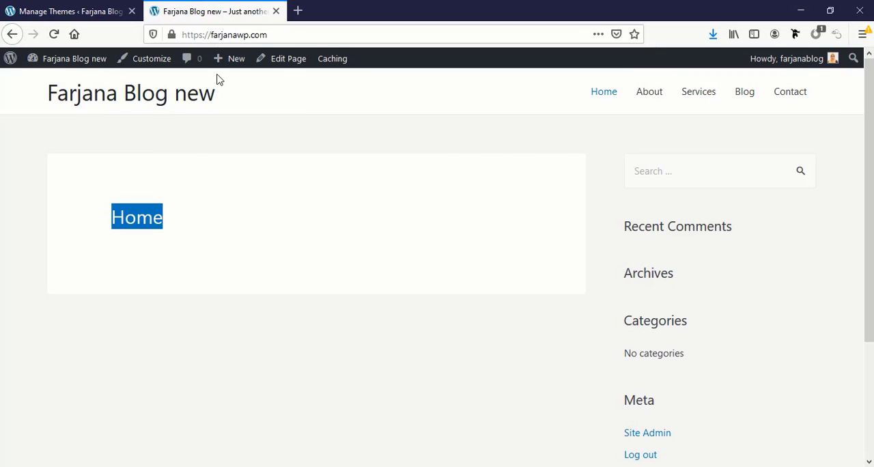
# Open the Home page from the site's page list and start editing it with Elementor
pyautogui.click(41, 8)
pyautogui.moveTo(45, 121)
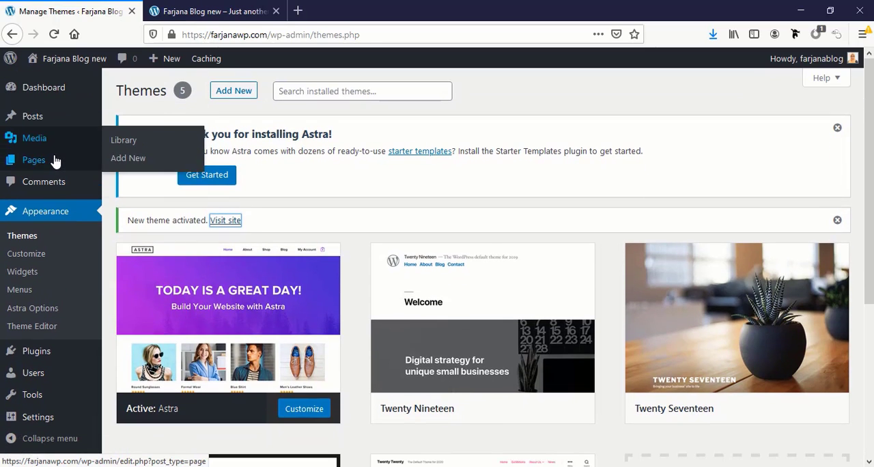
pyautogui.click(55, 161)
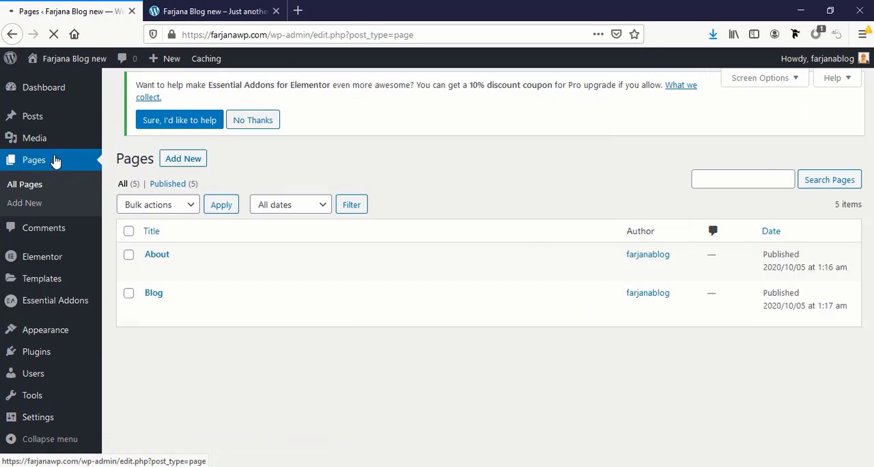
pyautogui.click(151, 384)
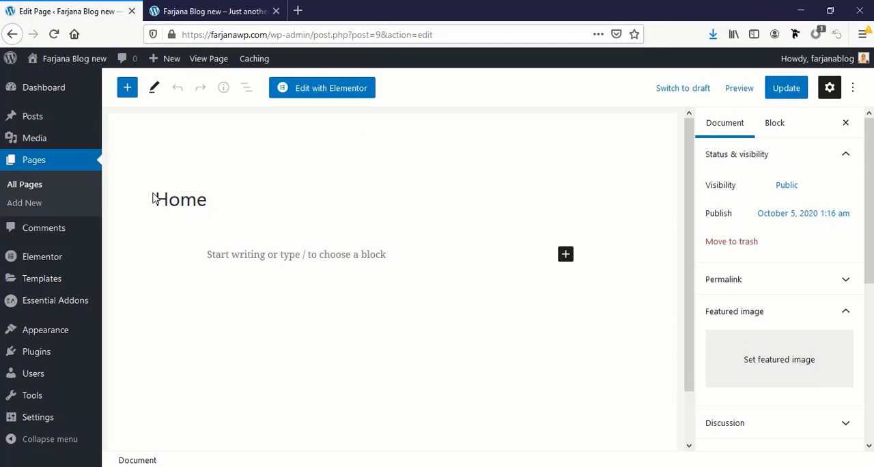
pyautogui.click(318, 88)
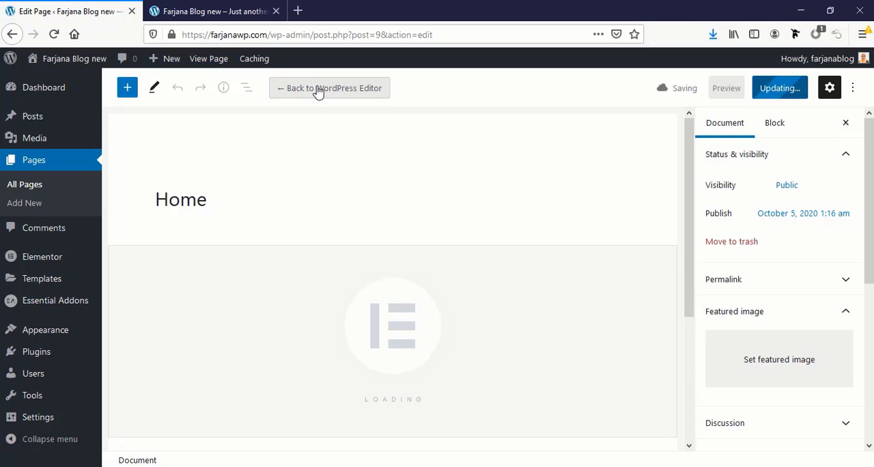
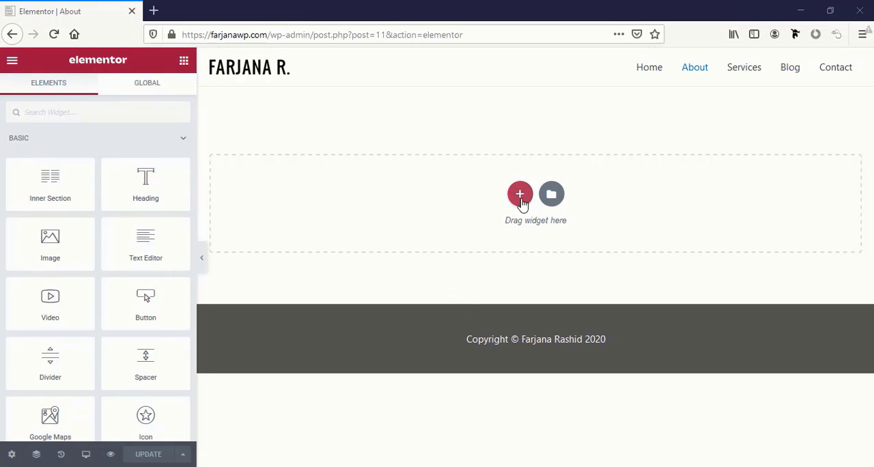
# Examine the available section structures and Elementor's template library, covering its Blocks, Pages and My Templates collections
pyautogui.click(519, 194)
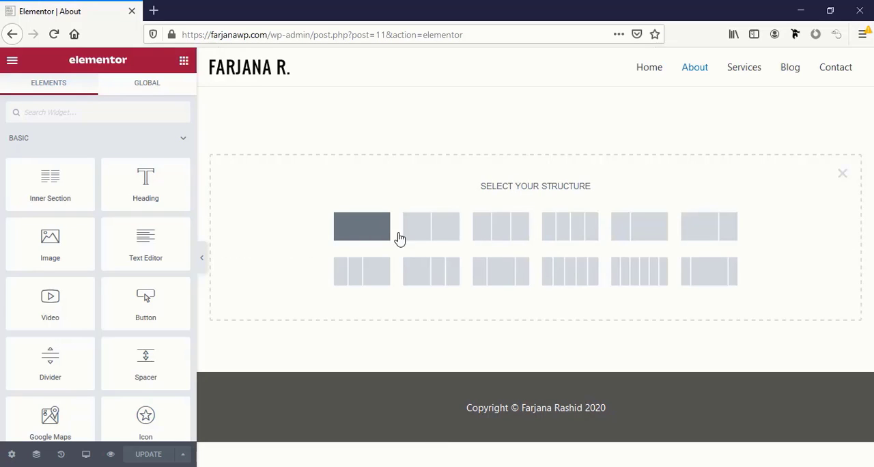
pyautogui.click(842, 174)
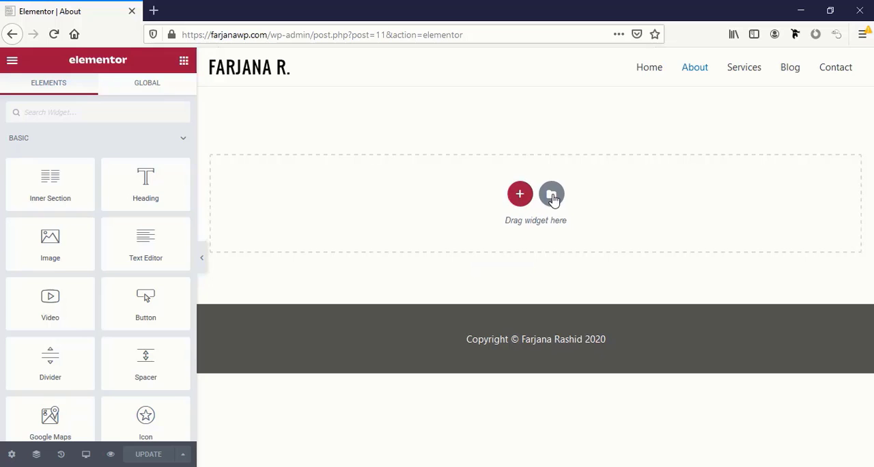
pyautogui.click(553, 198)
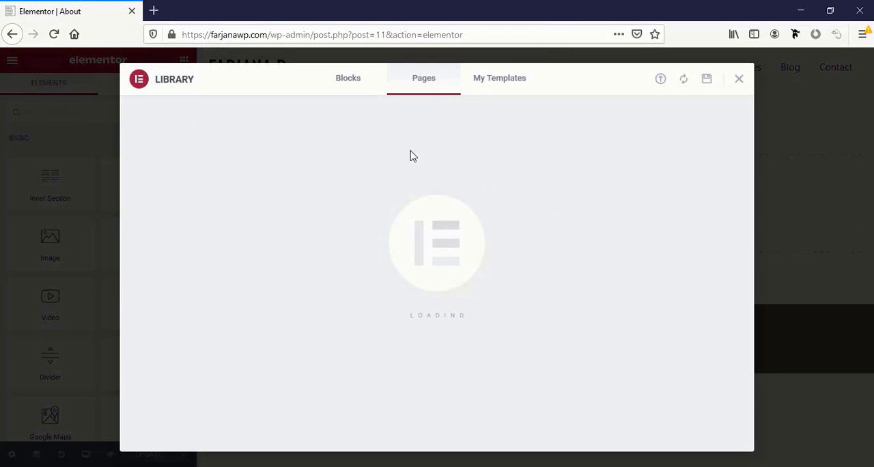
pyautogui.click(347, 89)
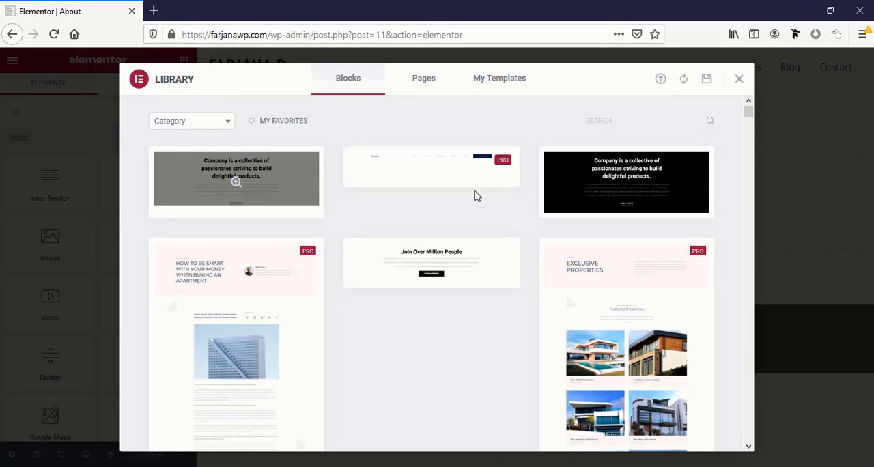
pyautogui.moveTo(632, 195)
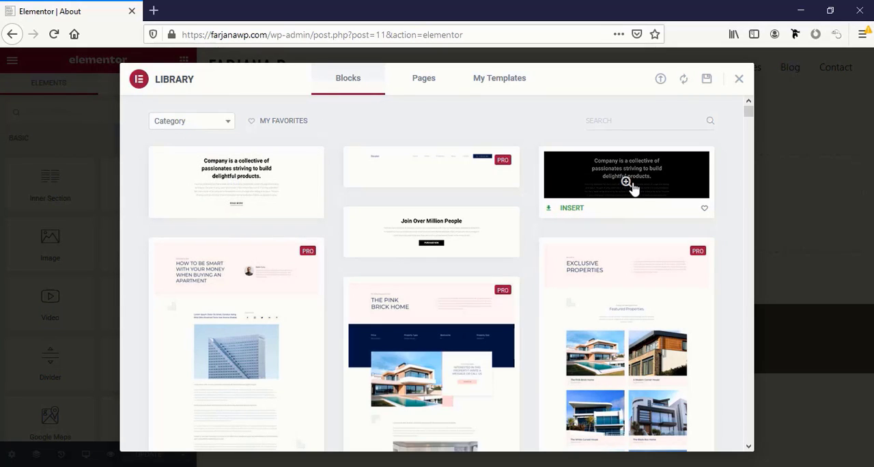
pyautogui.click(422, 80)
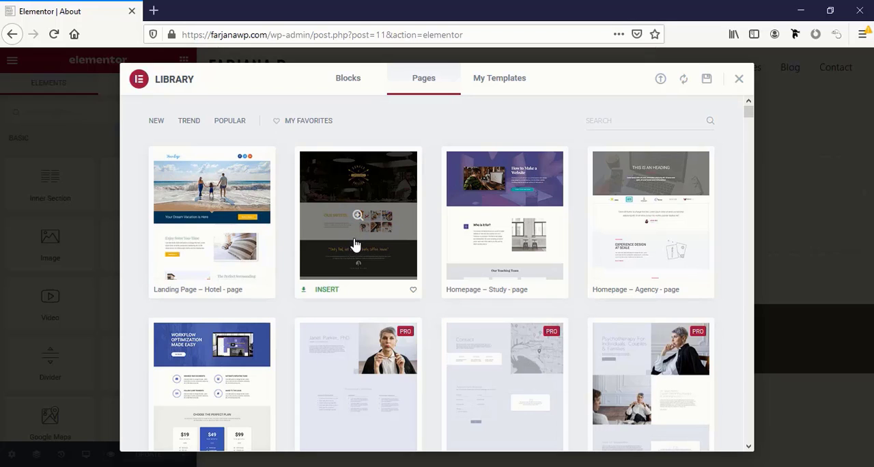
pyautogui.click(493, 99)
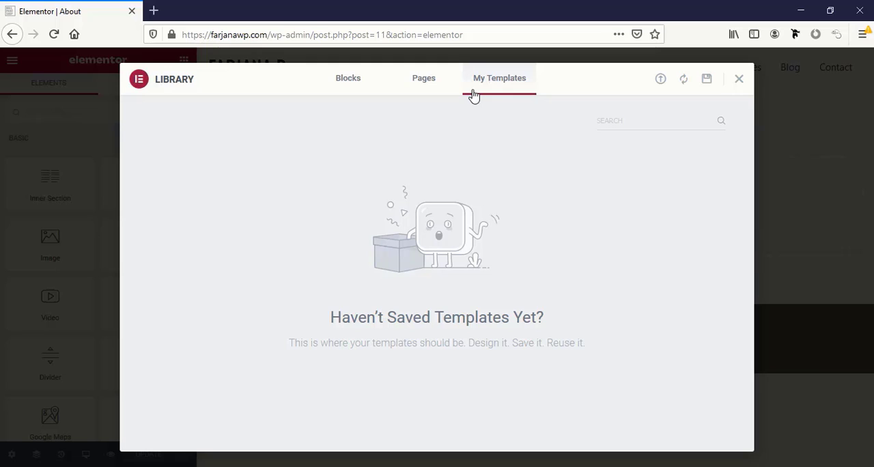
pyautogui.press('Escape')
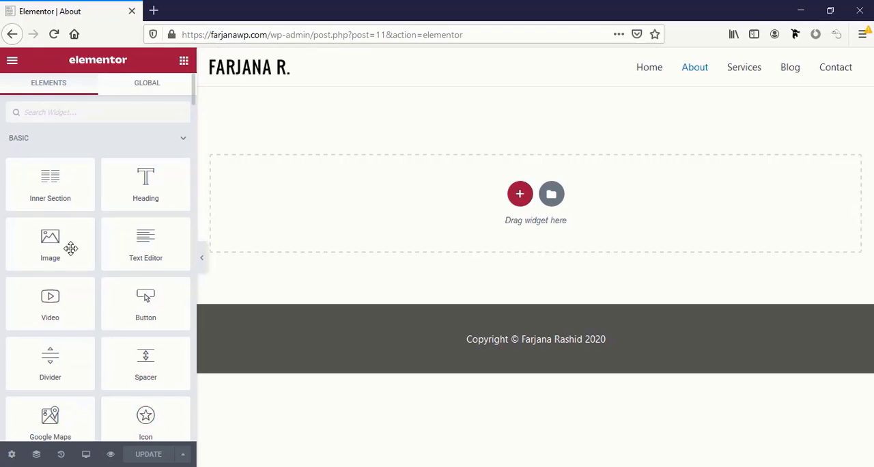
# Look through the Basic, Pro, General and Essential Addons widget categories, collapsing the Pro category on the way
pyautogui.scroll(-2, 56, 222)
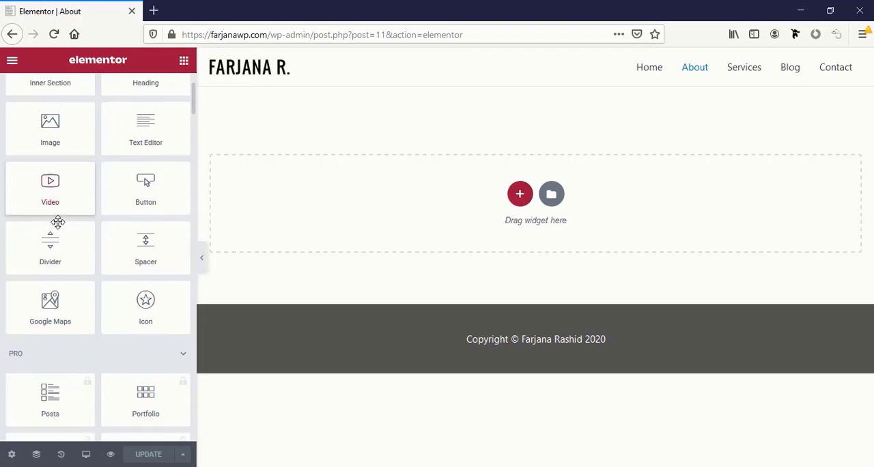
pyautogui.scroll(-1, 56, 223)
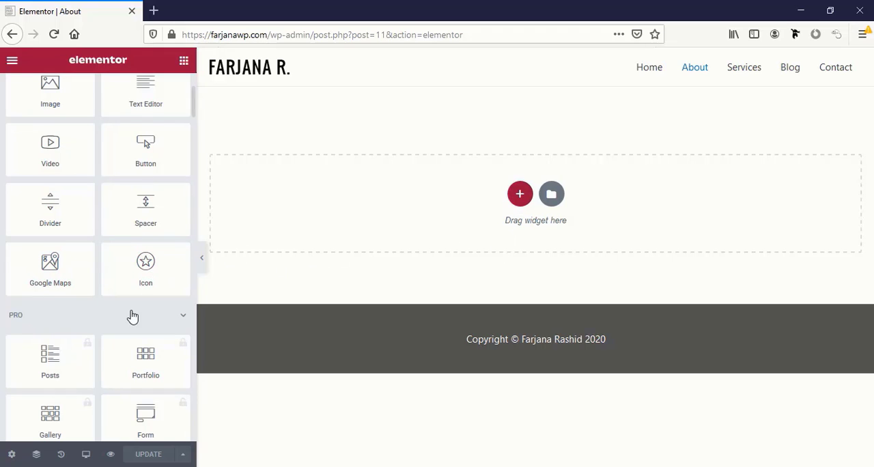
pyautogui.scroll(-2, 130, 314)
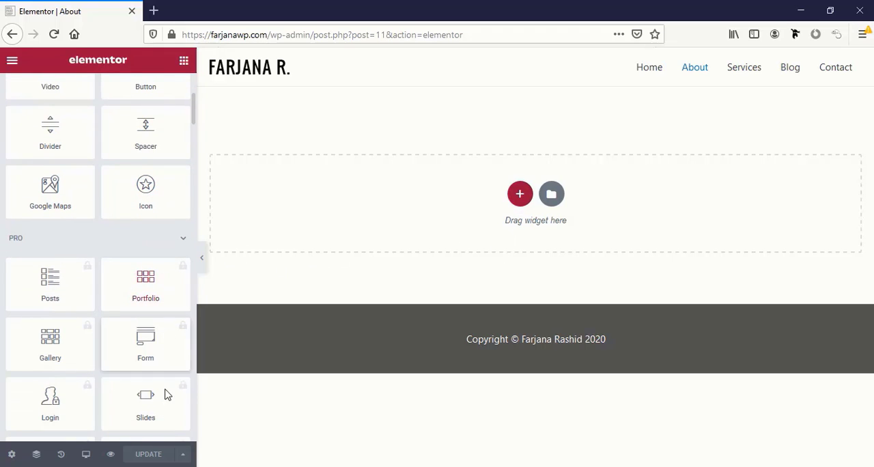
pyautogui.scroll(-1, 165, 409)
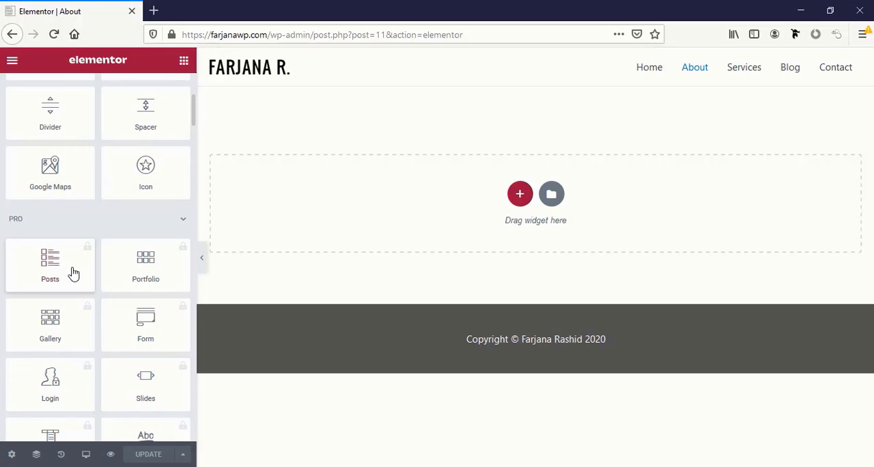
pyautogui.click(183, 221)
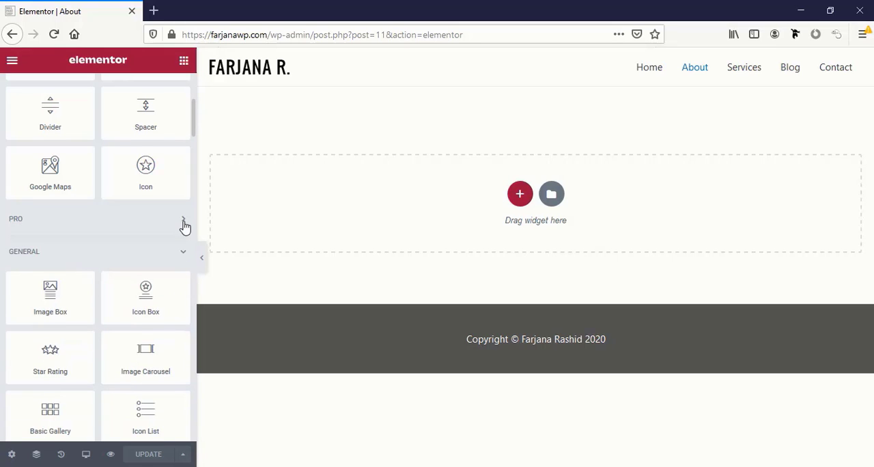
pyautogui.scroll(-1, 179, 232)
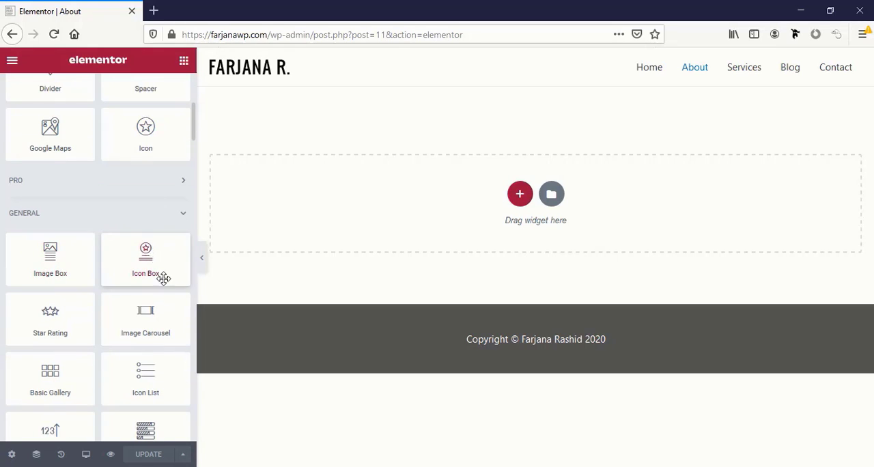
pyautogui.scroll(-2, 112, 414)
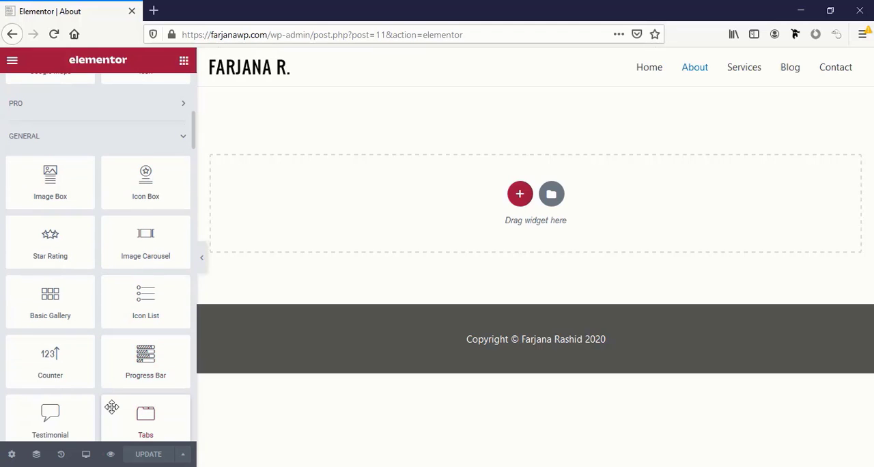
pyautogui.scroll(-10, 112, 406)
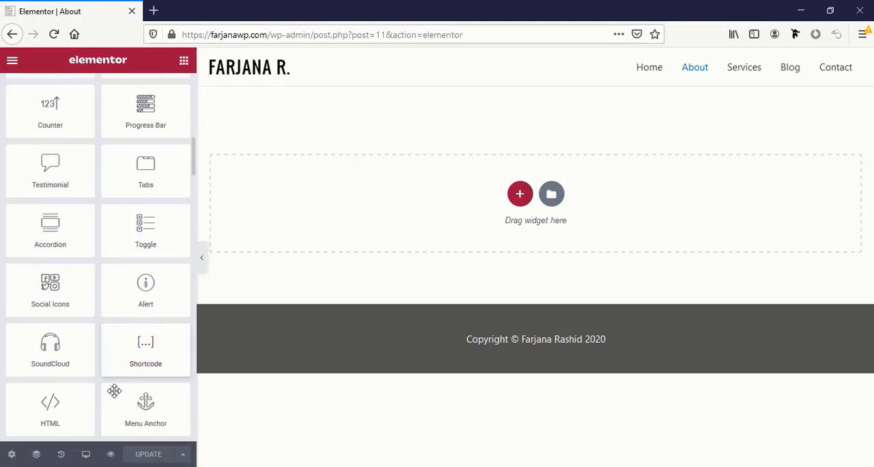
pyautogui.scroll(-4, 114, 390)
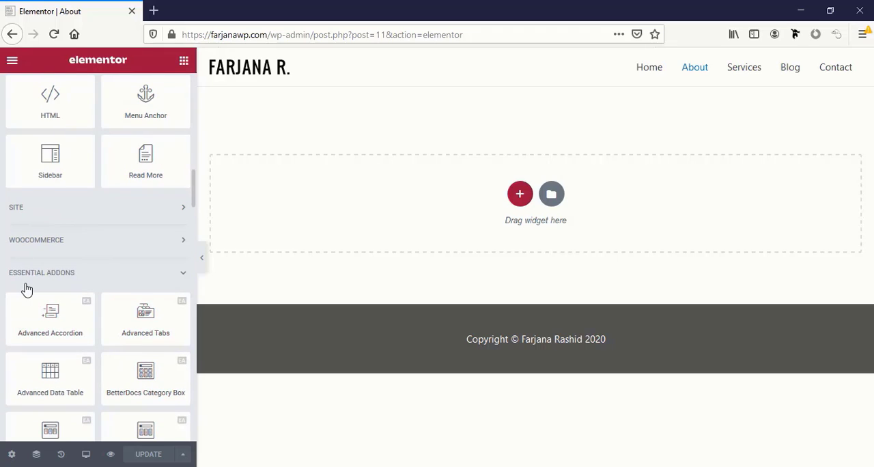
pyautogui.scroll(-2, 134, 291)
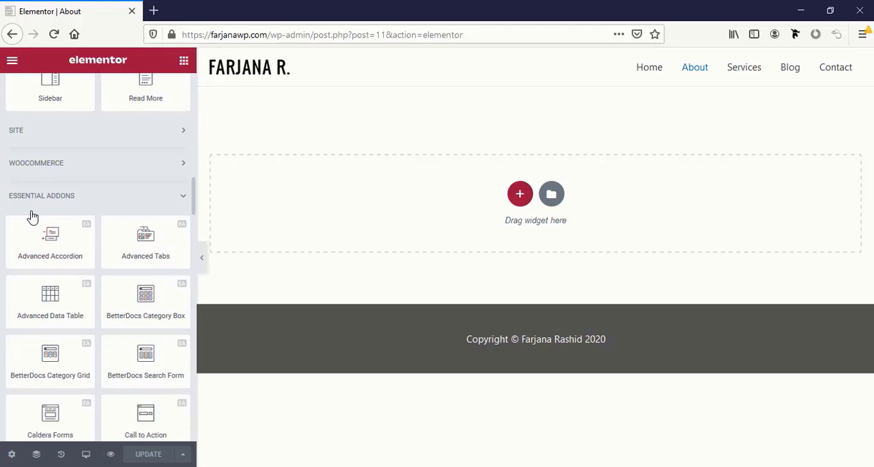
pyautogui.scroll(-5, 146, 368)
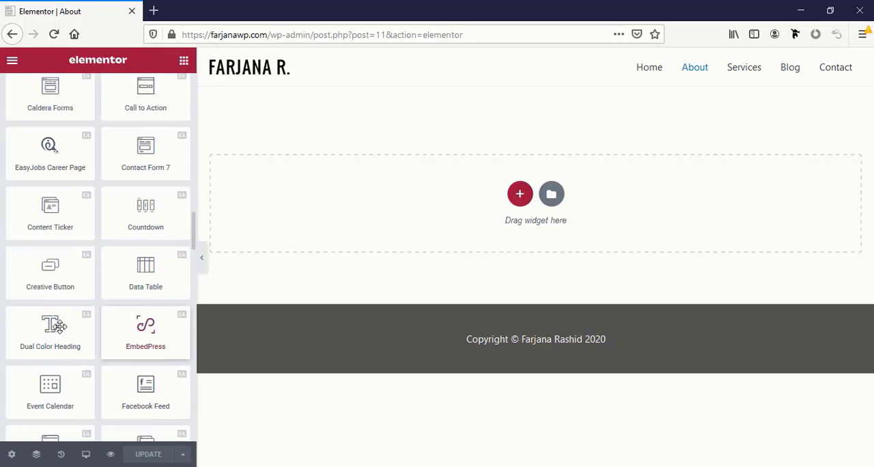
pyautogui.scroll(-1, 156, 364)
pyautogui.scroll(10, 113, 272)
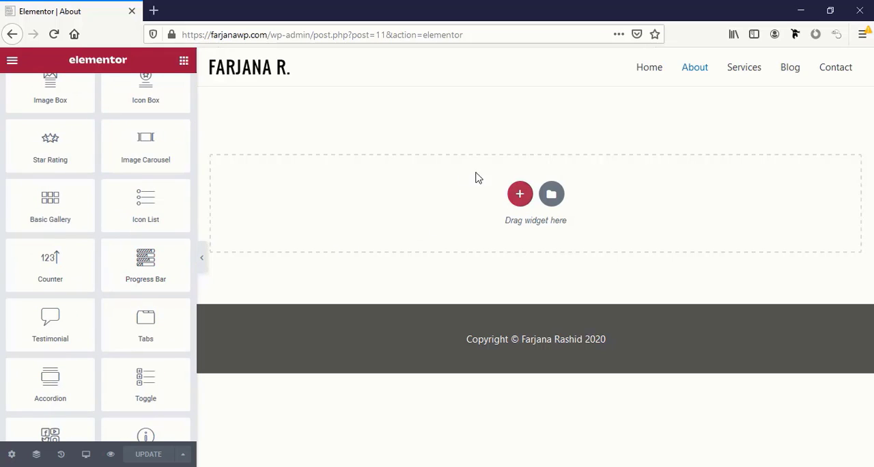
# Add a two-column section to the Home page and place an Image widget in its left column
pyautogui.click(519, 196)
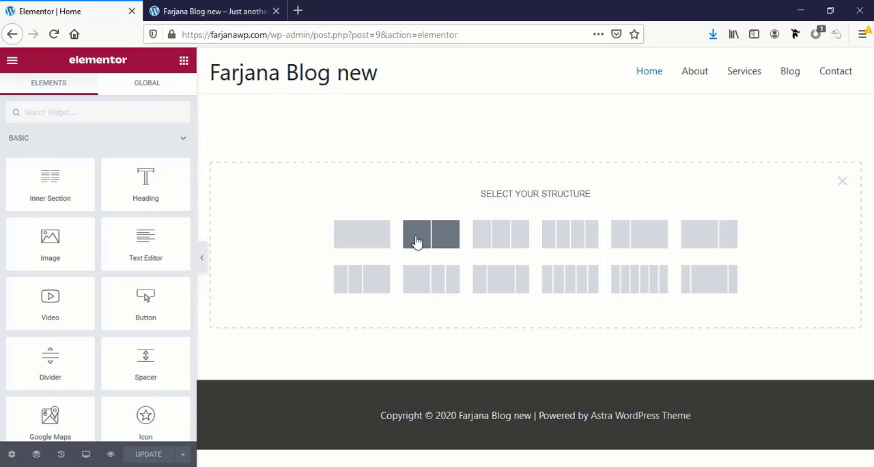
pyautogui.click(416, 241)
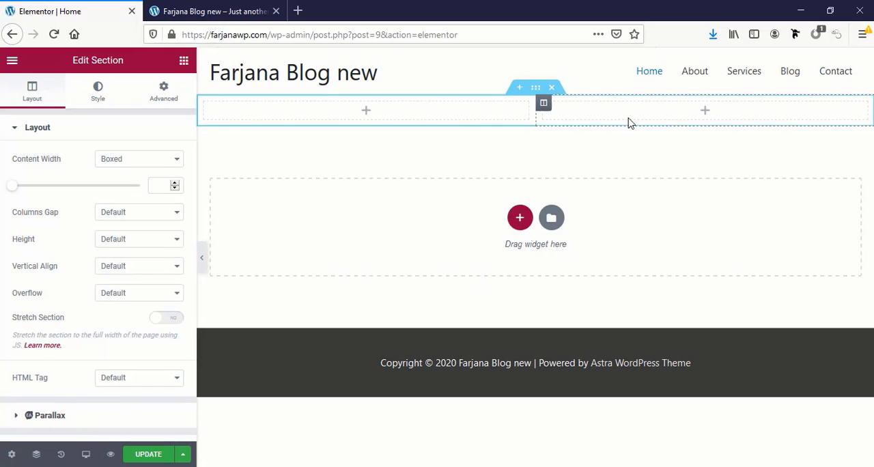
pyautogui.click(366, 111)
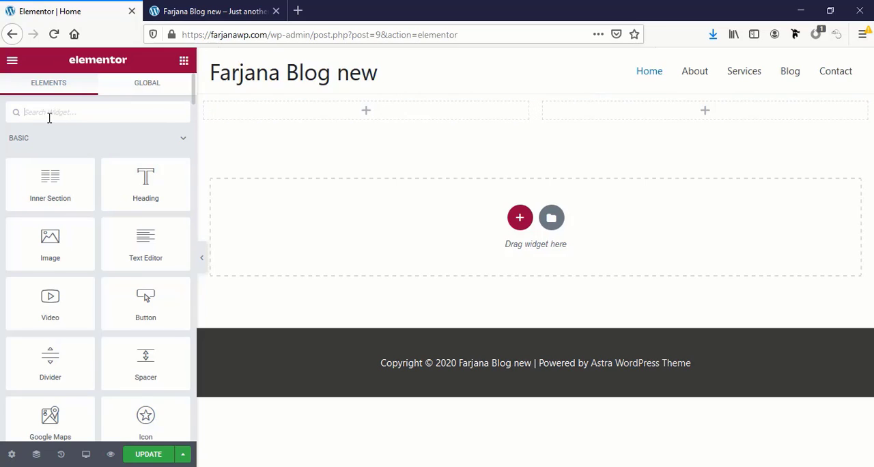
pyautogui.write('im')
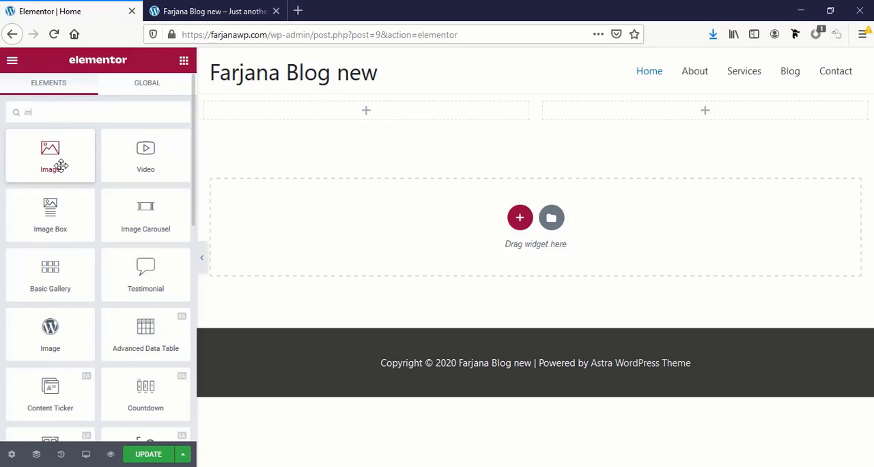
pyautogui.moveTo(61, 165); pyautogui.dragTo(375, 119)
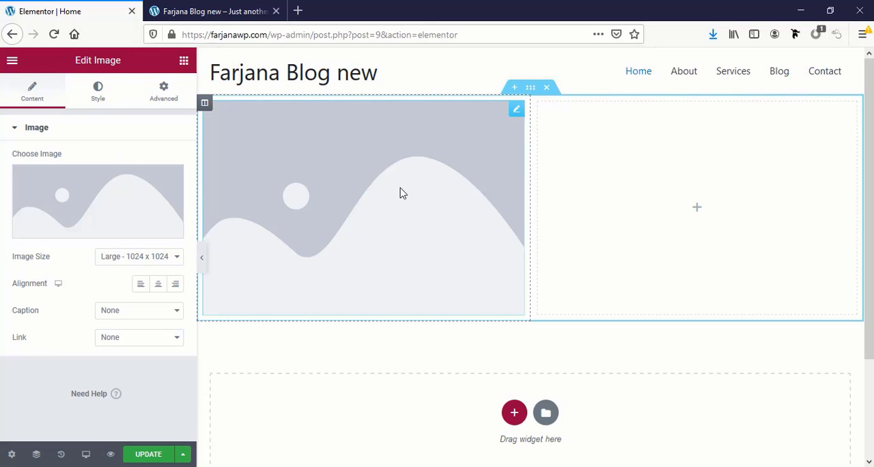
# Upload creative-869200_640(2).jpg from the elementor img folder and insert it as the left column's image
pyautogui.click(56, 196)
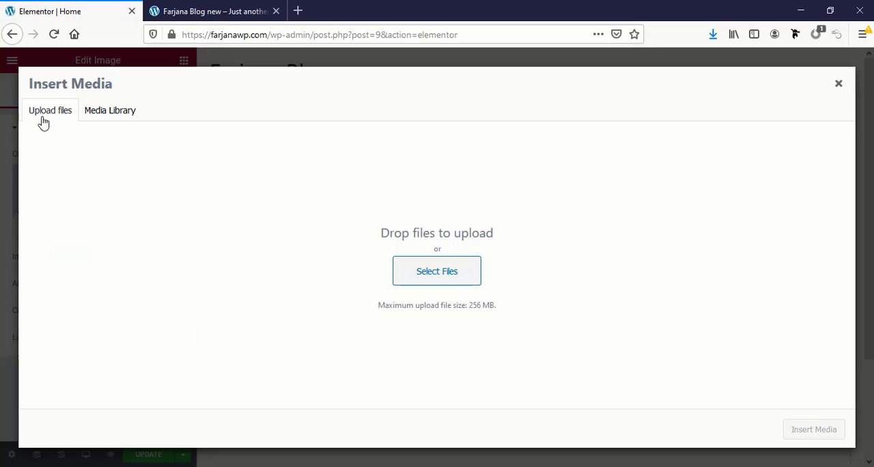
pyautogui.click(441, 275)
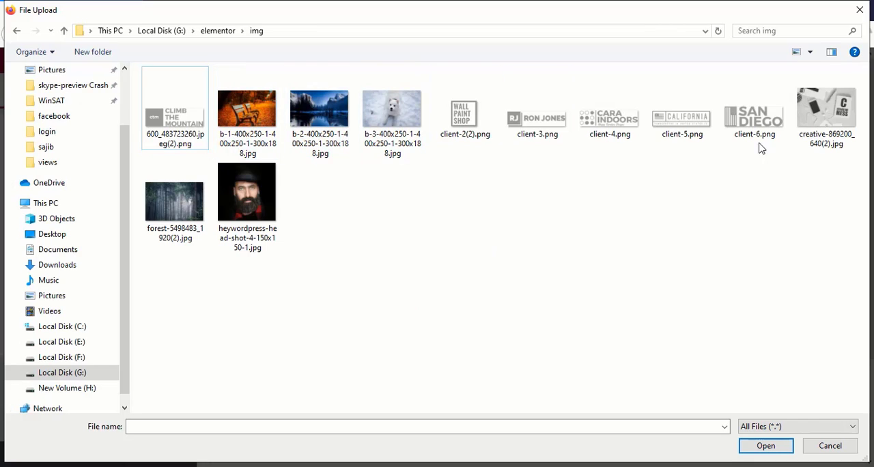
pyautogui.click(803, 131)
pyautogui.click(749, 449)
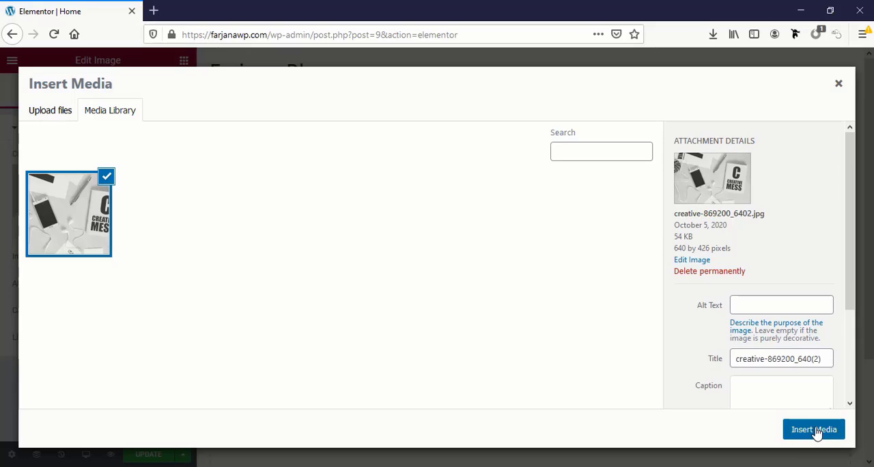
pyautogui.click(814, 429)
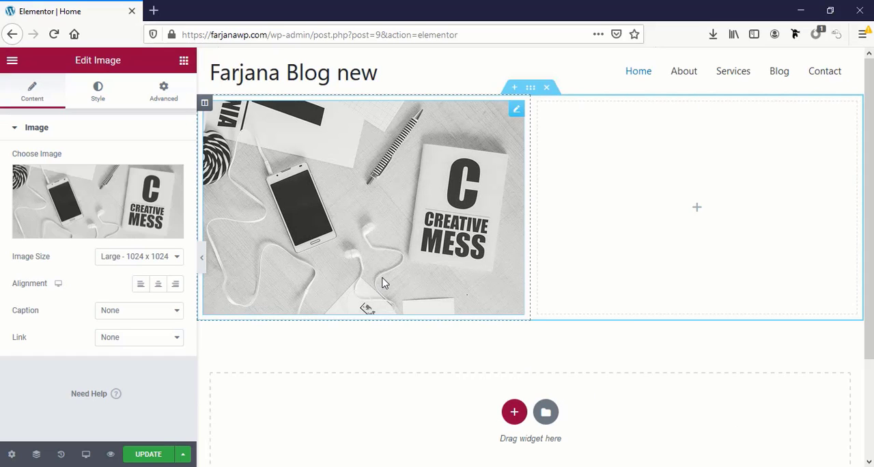
# Add a Heading widget to the section's empty right column and set its title to "About Us"
pyautogui.click(696, 208)
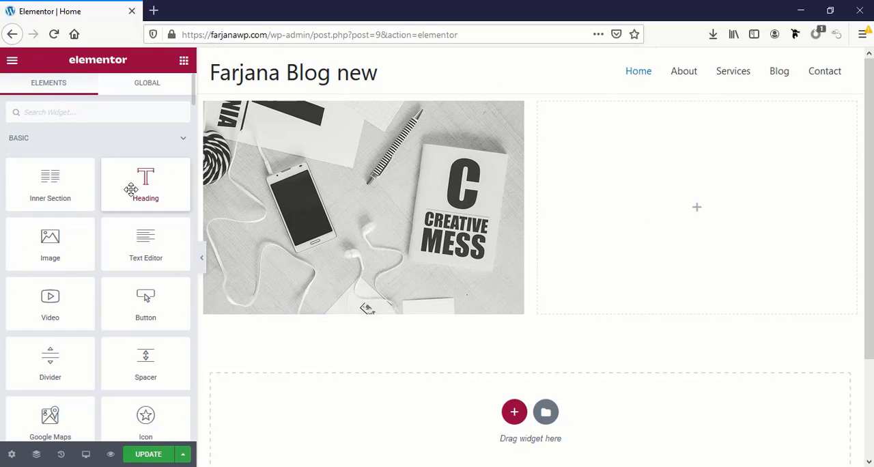
pyautogui.moveTo(130, 189); pyautogui.dragTo(663, 225)
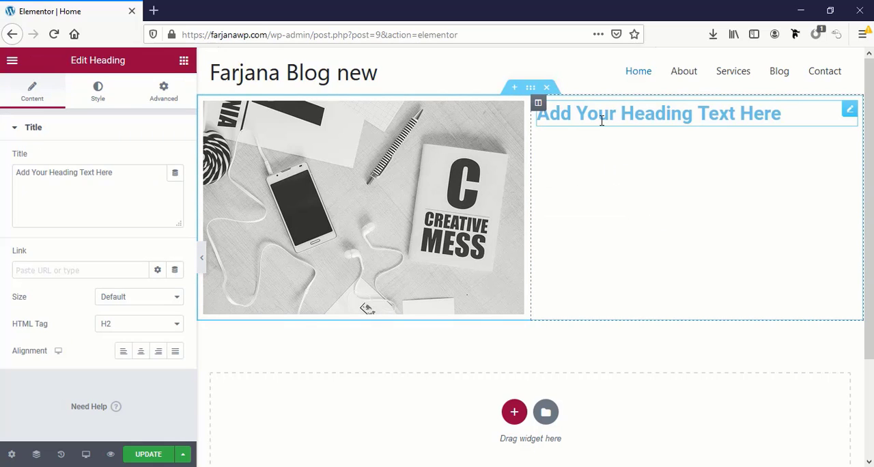
pyautogui.doubleClick(113, 172)
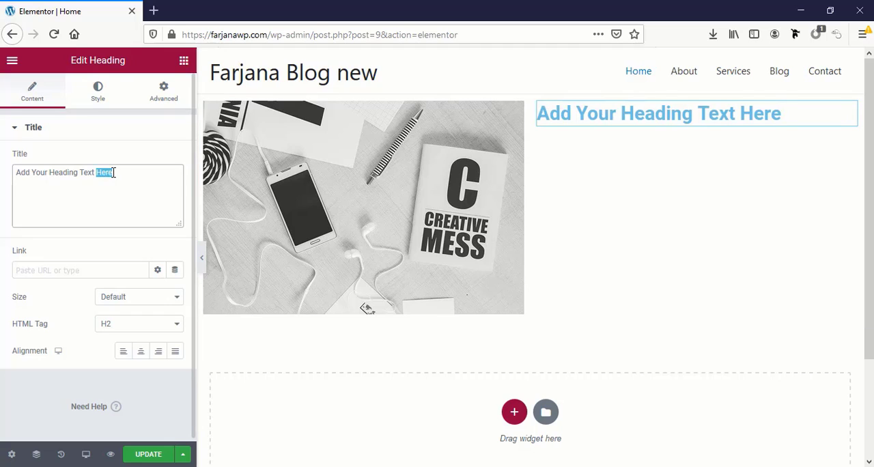
pyautogui.hotkey('ctrl', 'a')
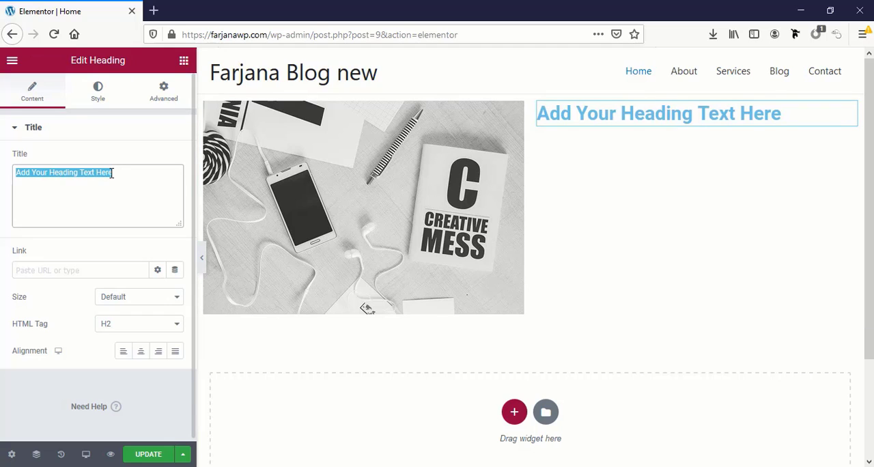
pyautogui.write('About ')
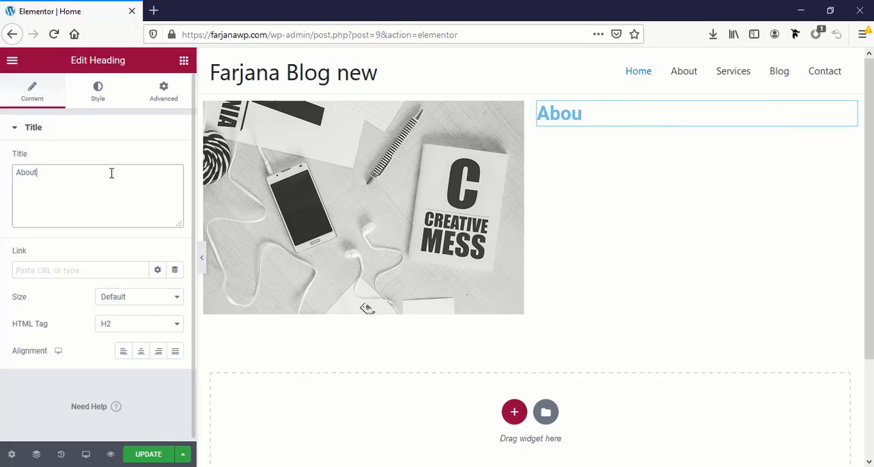
pyautogui.write('Us')
# Choose H2 as the About Us heading's HTML tag, try the center, right and justified alignments, and settle on left
pyautogui.click(116, 329)
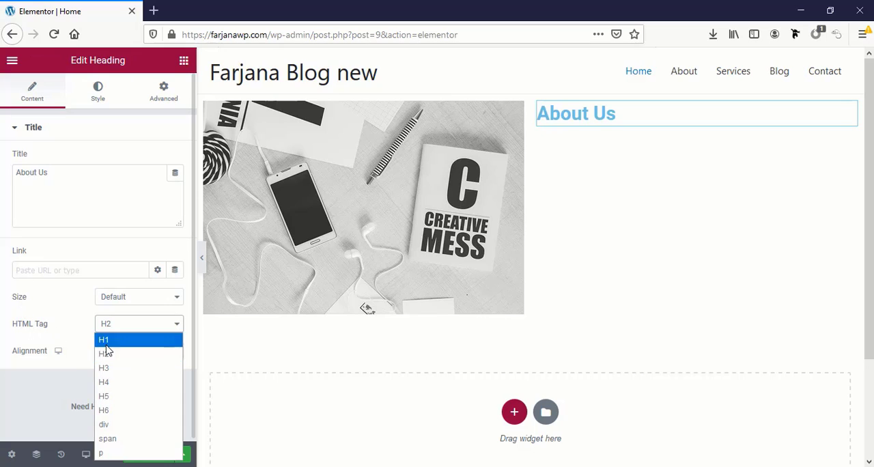
pyautogui.click(106, 355)
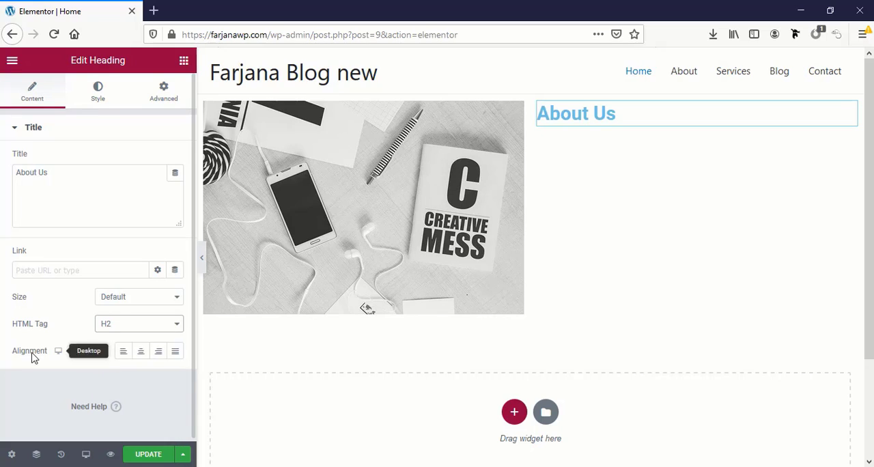
pyautogui.click(142, 355)
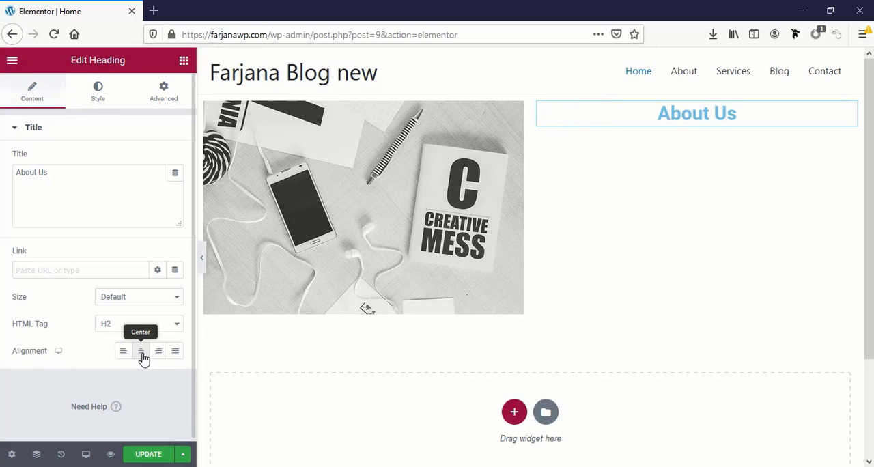
pyautogui.click(157, 353)
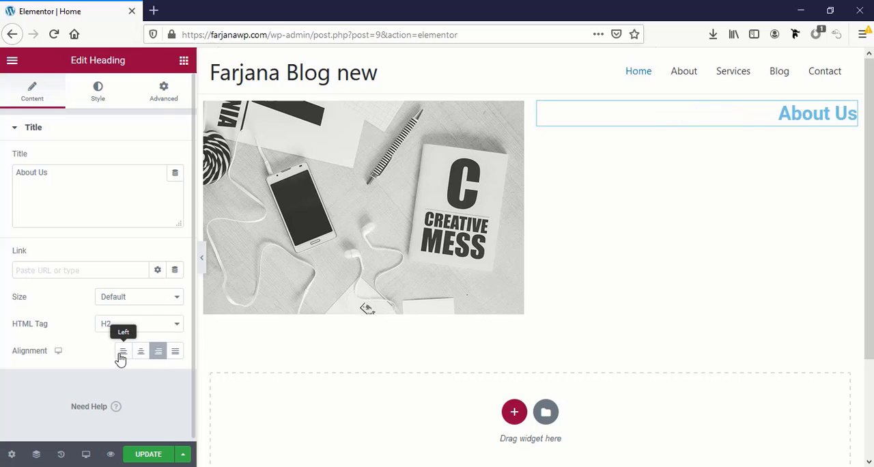
pyautogui.click(122, 355)
pyautogui.click(177, 354)
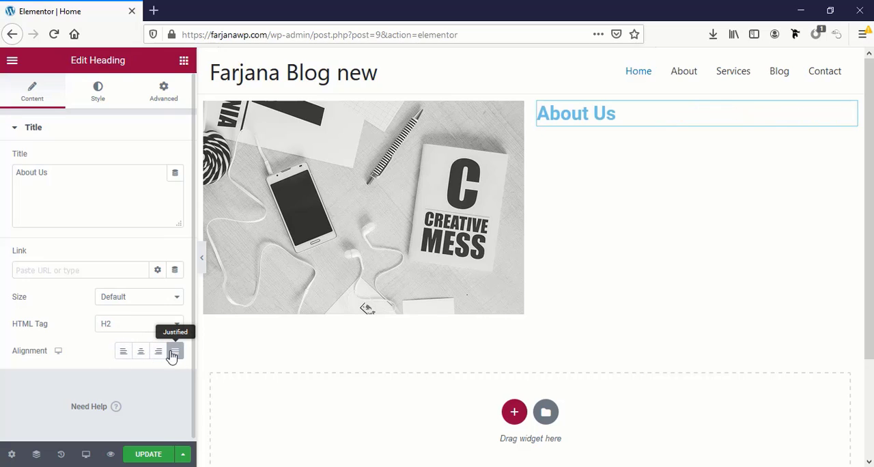
pyautogui.click(128, 358)
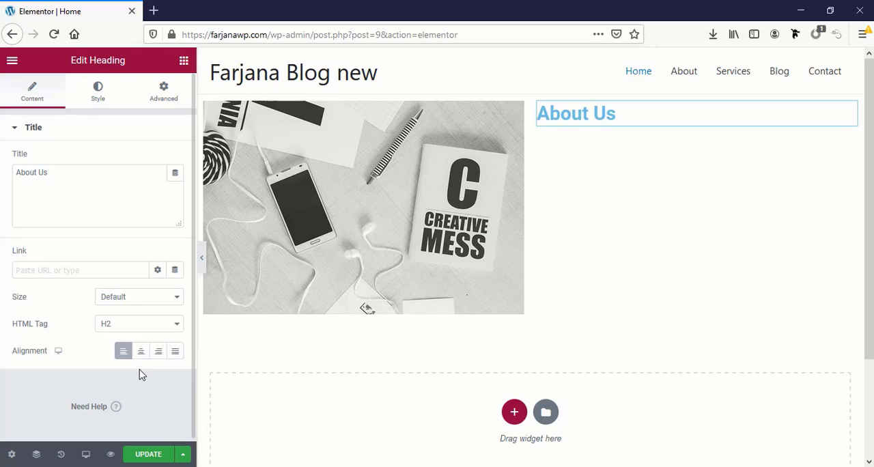
pyautogui.click(53, 272)
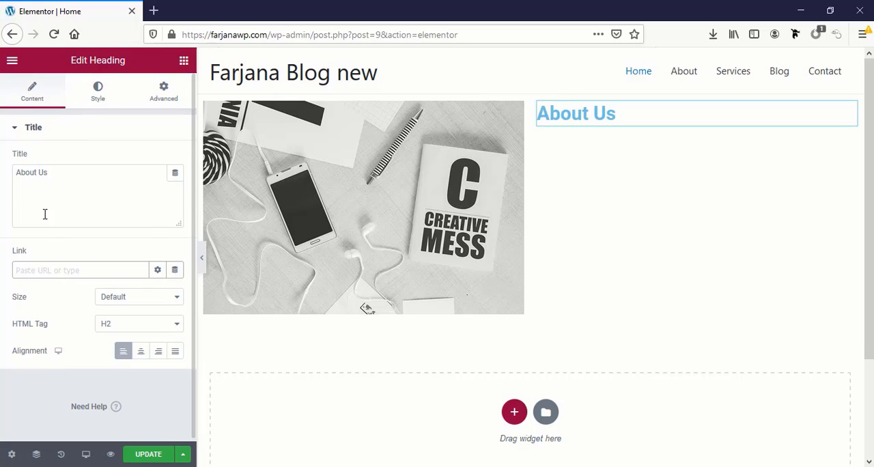
# Examine the About Us heading's text color options in the style settings, including the custom color picker and the global colors
pyautogui.click(98, 89)
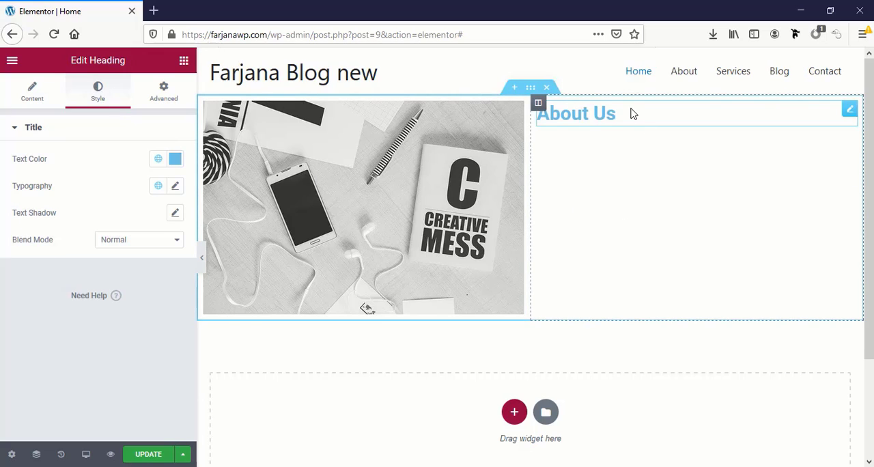
pyautogui.click(175, 162)
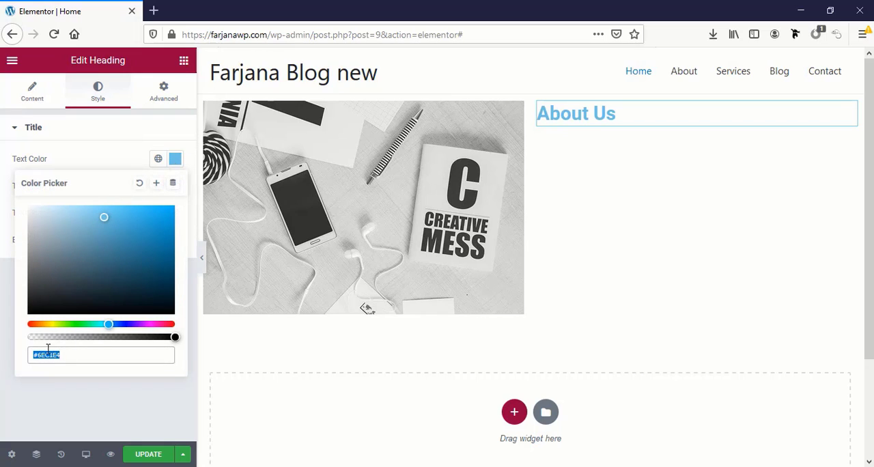
pyautogui.click(124, 145)
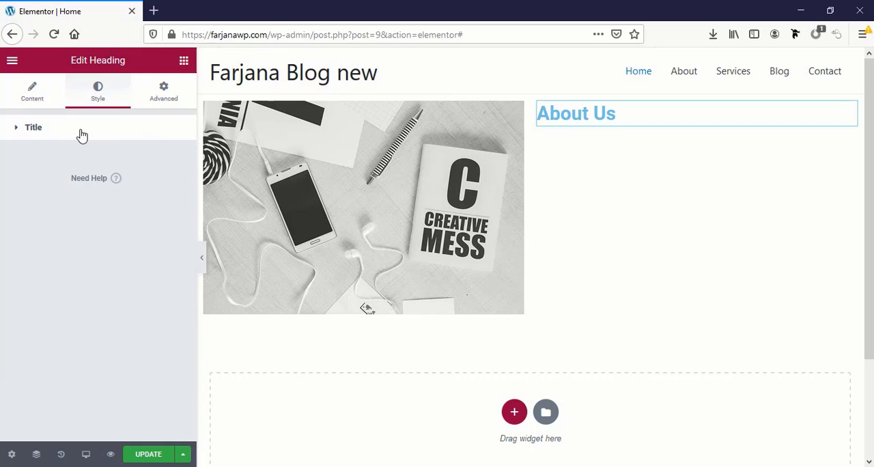
pyautogui.click(82, 134)
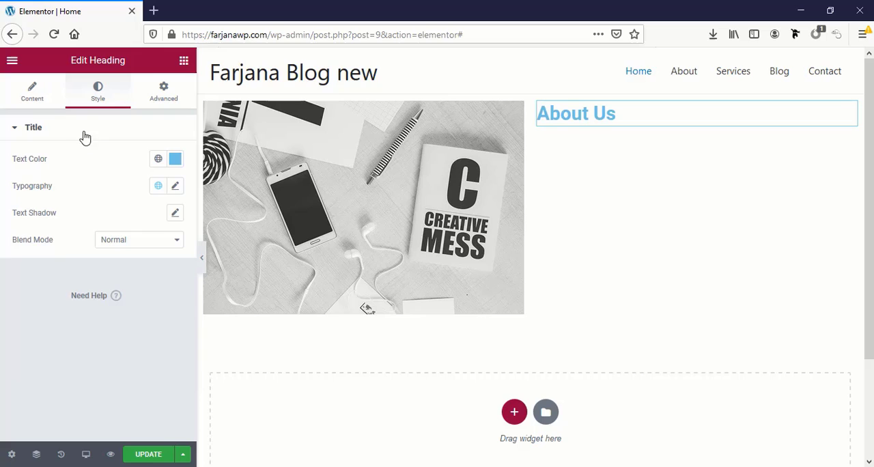
pyautogui.click(158, 159)
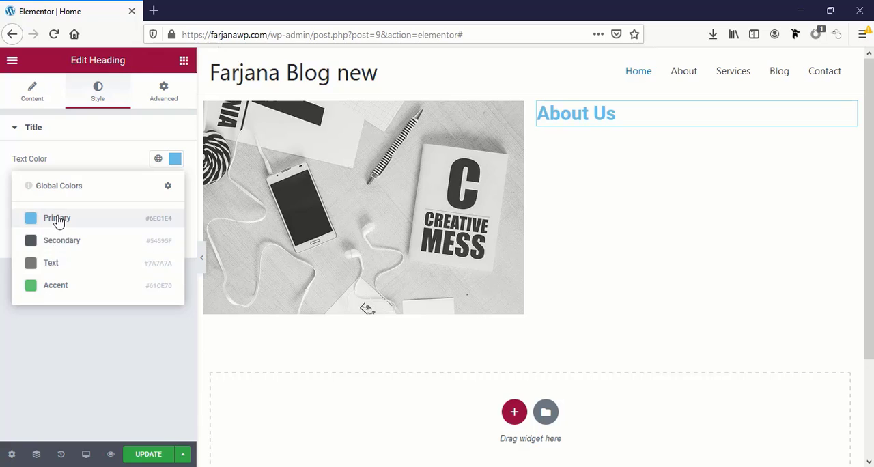
pyautogui.click(107, 156)
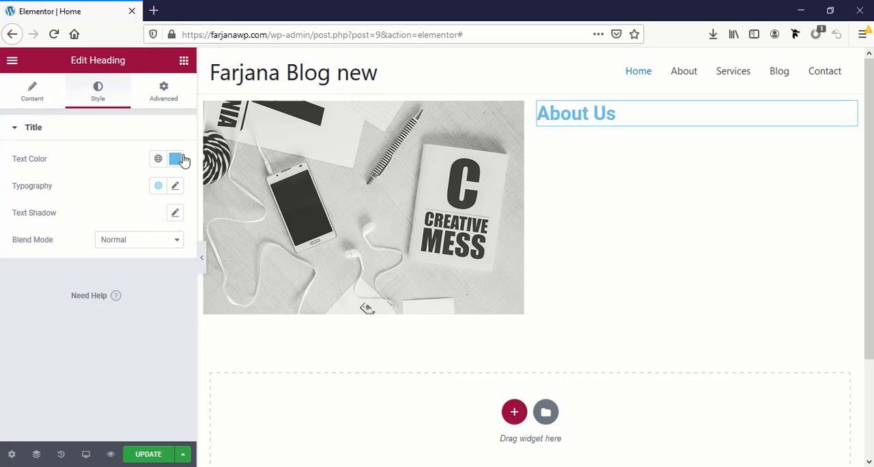
pyautogui.click(176, 159)
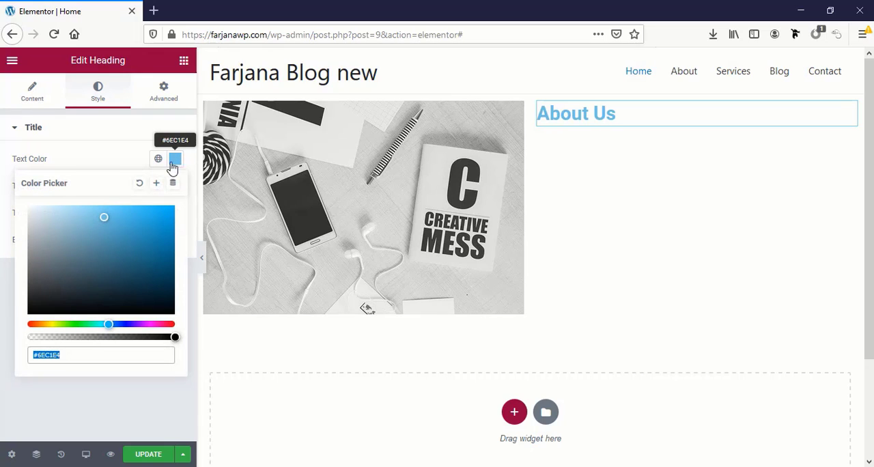
pyautogui.click(43, 359)
pyautogui.doubleClick(42, 359)
pyautogui.click(2, 282)
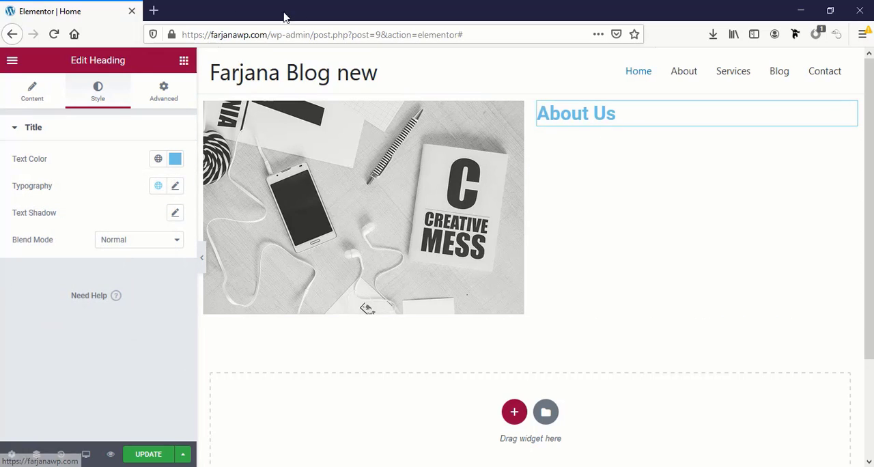
# Search Google for "ui color picker" in a new browser tab and open the American Palette on flatuicolors.com
pyautogui.click(154, 11)
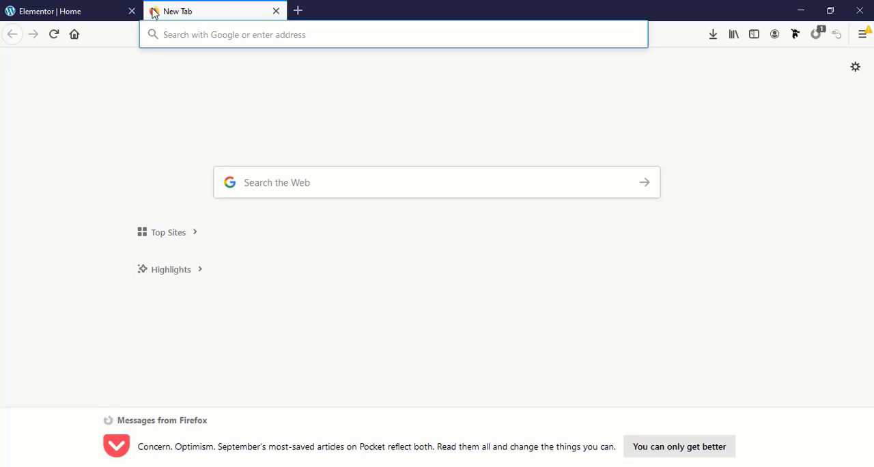
pyautogui.click(77, 5)
pyautogui.click(172, 8)
pyautogui.click(209, 37)
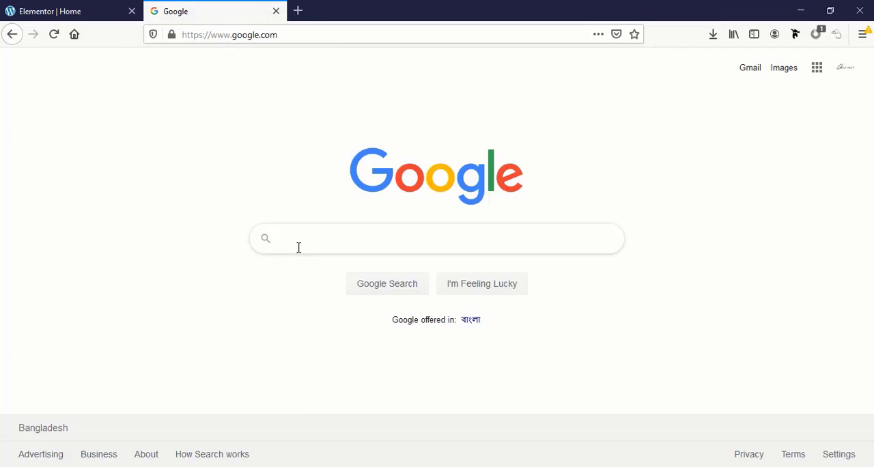
pyautogui.click(298, 248)
pyautogui.write('u')
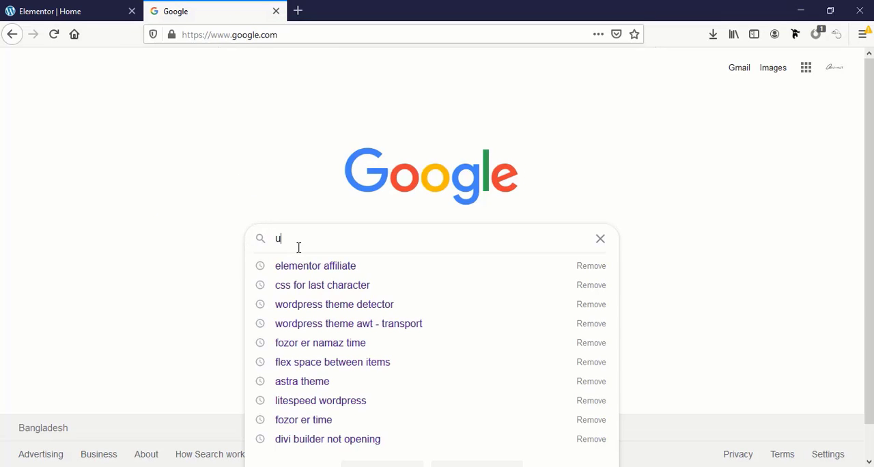
pyautogui.write('i color')
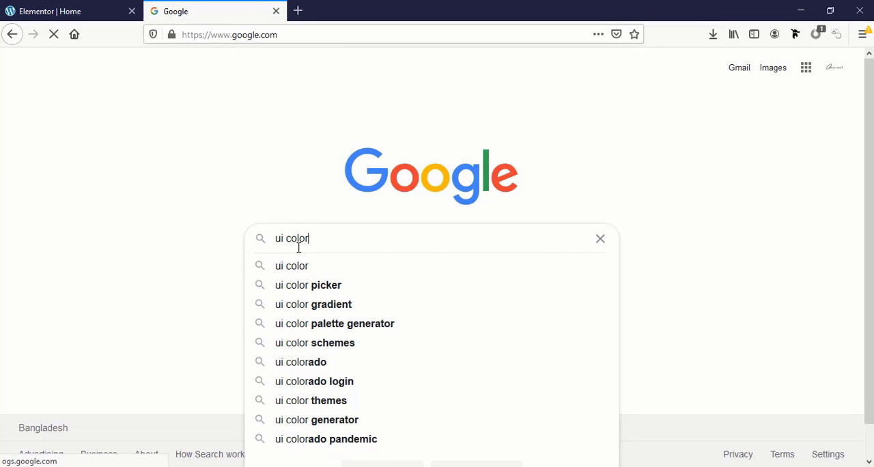
pyautogui.click(300, 287)
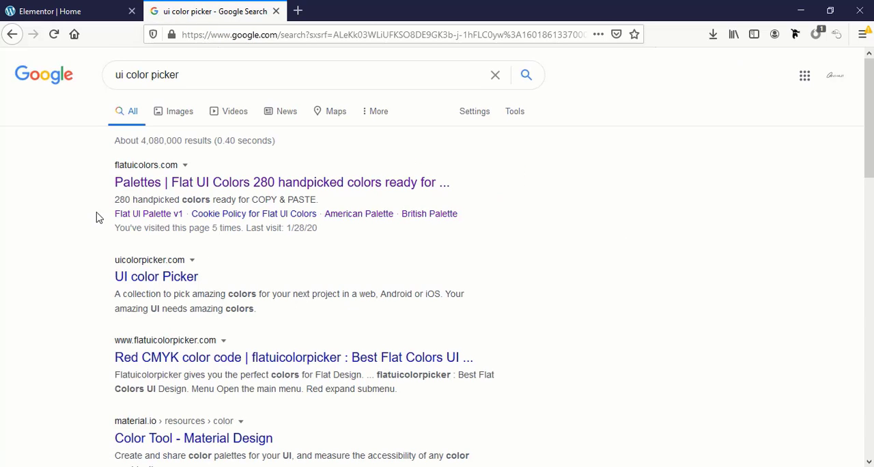
pyautogui.click(200, 186)
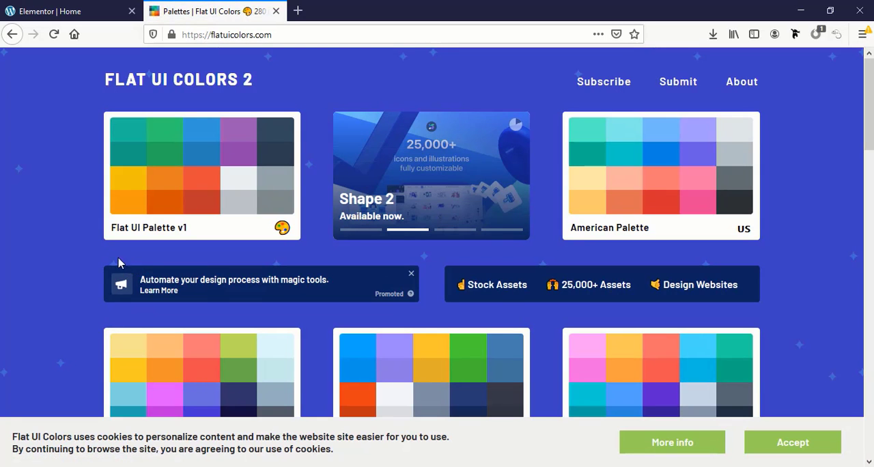
pyautogui.click(672, 189)
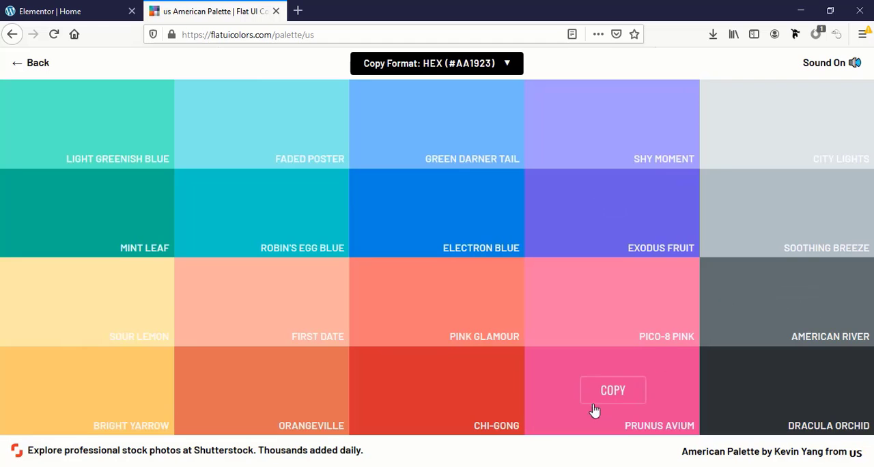
# Copy the Electron Blue color from the palette and apply #0984e3 as the About Us heading's text color
pyautogui.click(431, 215)
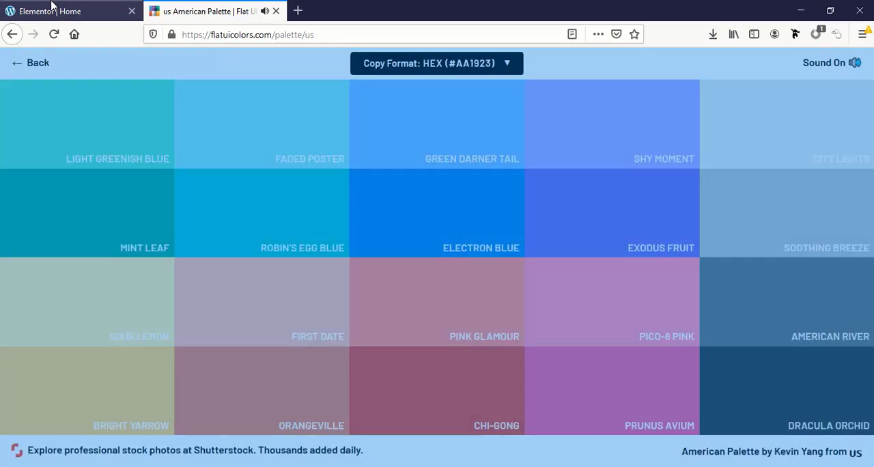
pyautogui.click(68, 11)
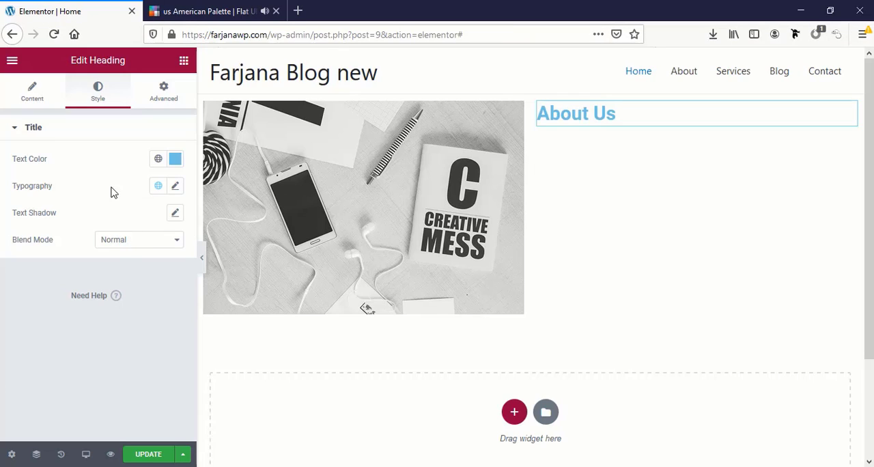
pyautogui.click(176, 160)
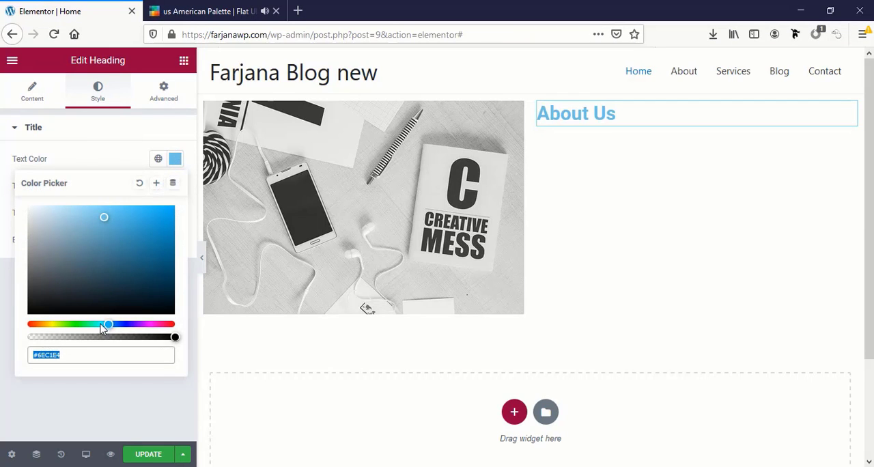
pyautogui.hotkey('ctrl', 'v')
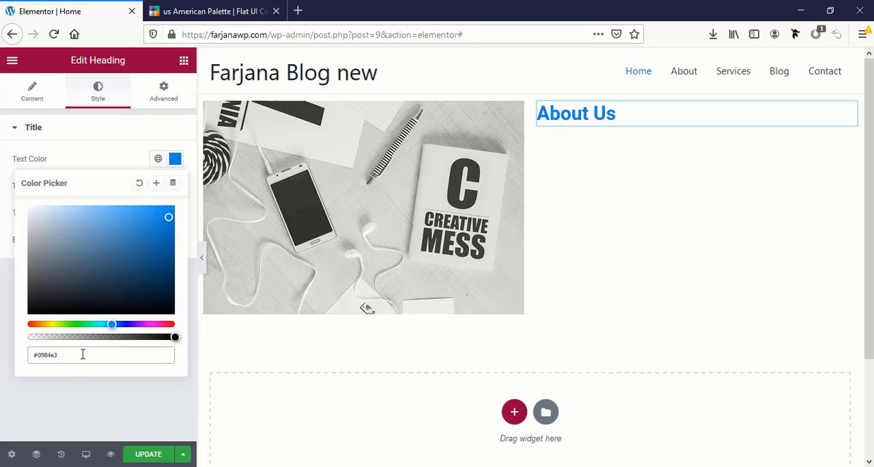
# Copy the Robin's Egg Blue color from the palette and apply #00cec9 as the About Us heading's text color
pyautogui.click(181, 6)
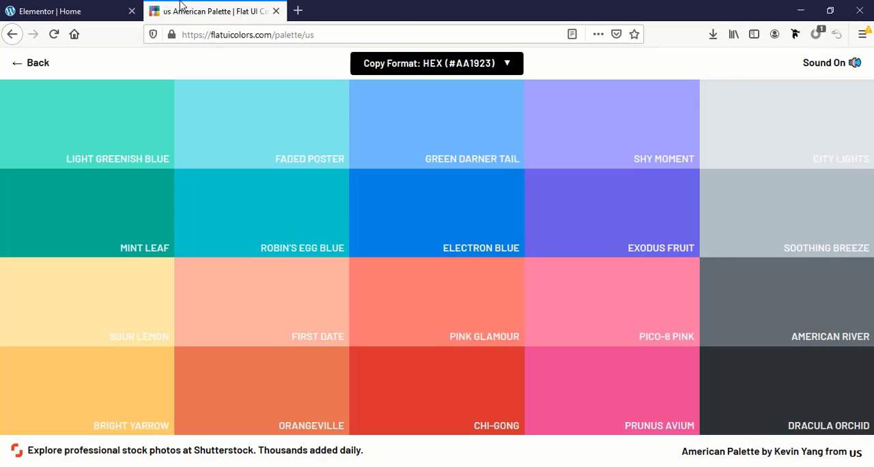
pyautogui.click(267, 217)
pyautogui.click(64, 13)
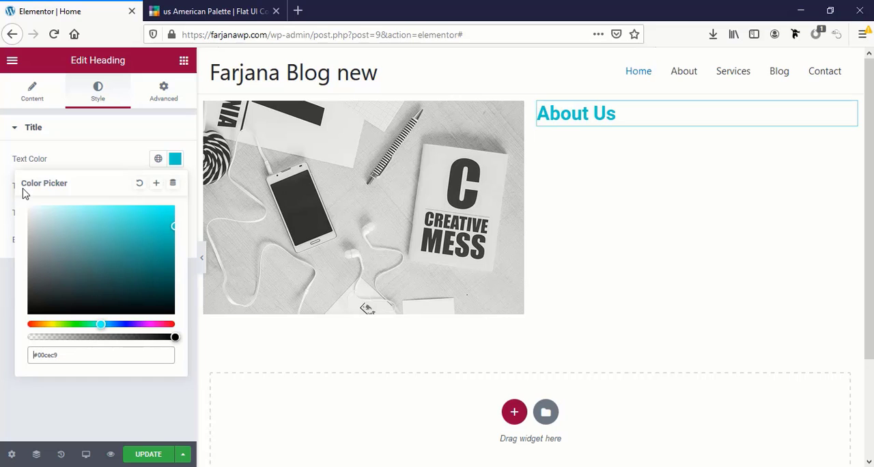
# Save the About Us heading's current text color as a new global color named "gr"
pyautogui.click(156, 185)
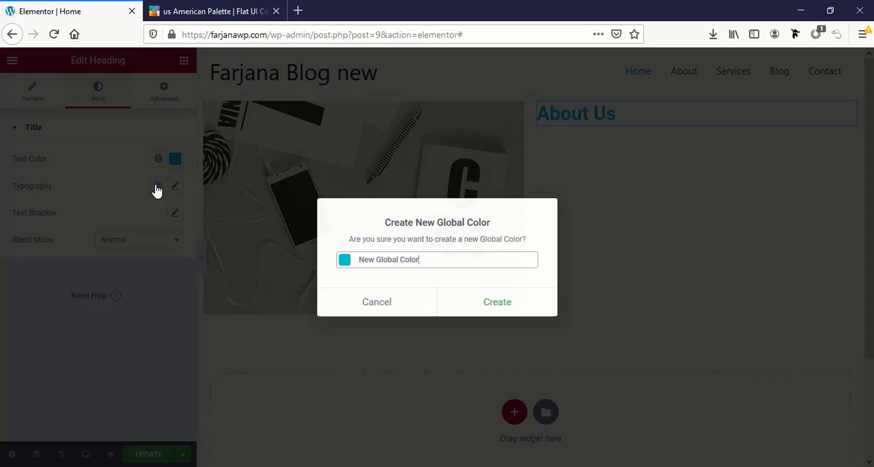
pyautogui.tripleClick(378, 254)
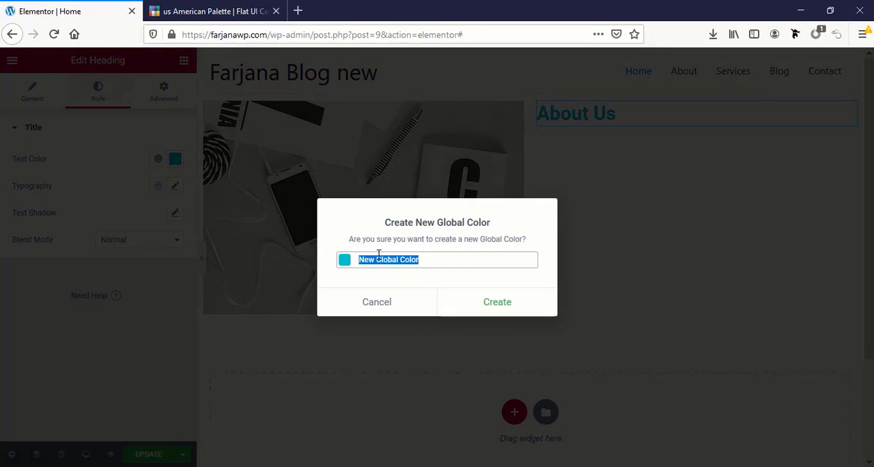
pyautogui.write('green')
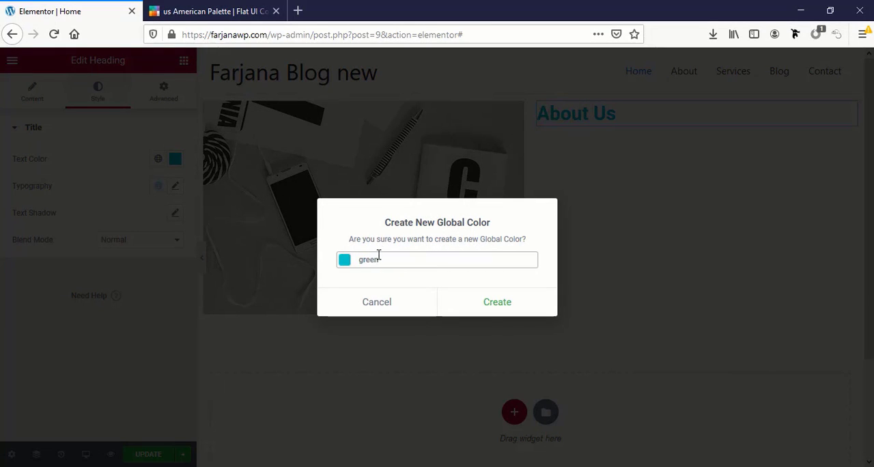
pyautogui.click(517, 307)
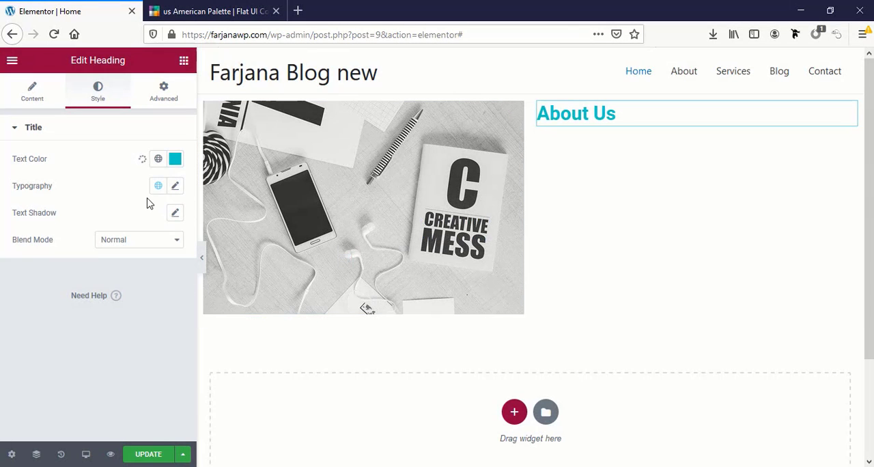
# Copy the Light Greenish Blue color from the American Palette and apply #55efc4 as the About Us heading's text color
pyautogui.click(159, 161)
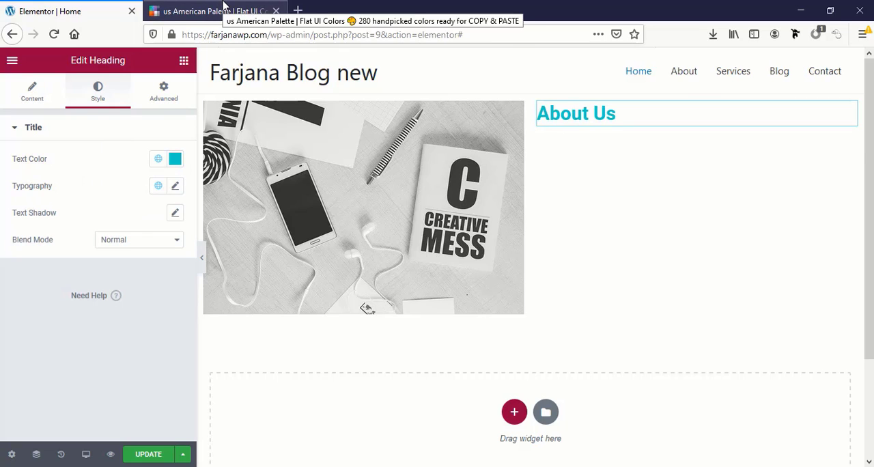
pyautogui.click(198, 13)
pyautogui.moveTo(77, 247)
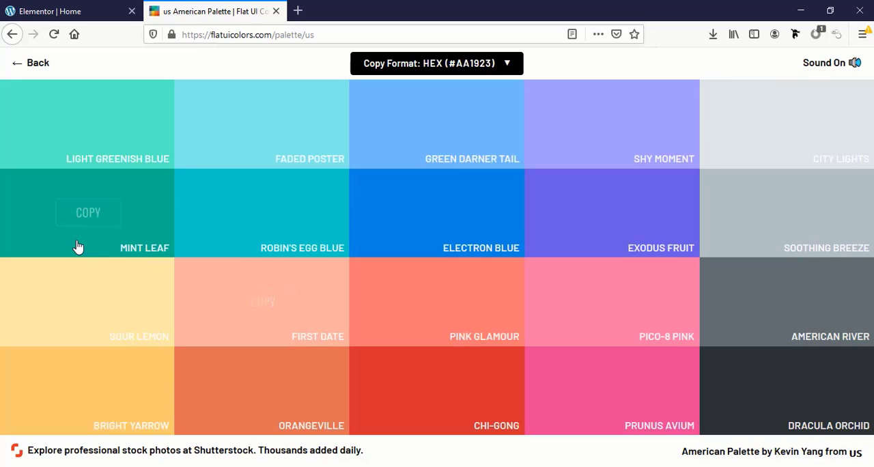
pyautogui.moveTo(426, 211)
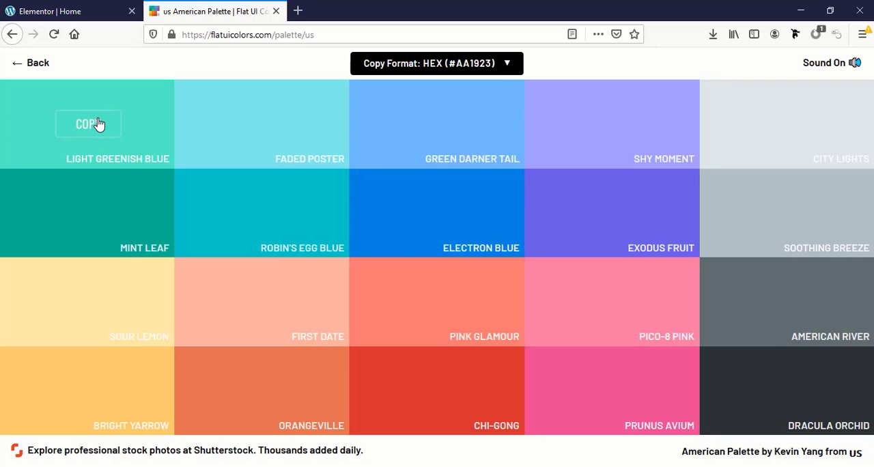
pyautogui.click(98, 123)
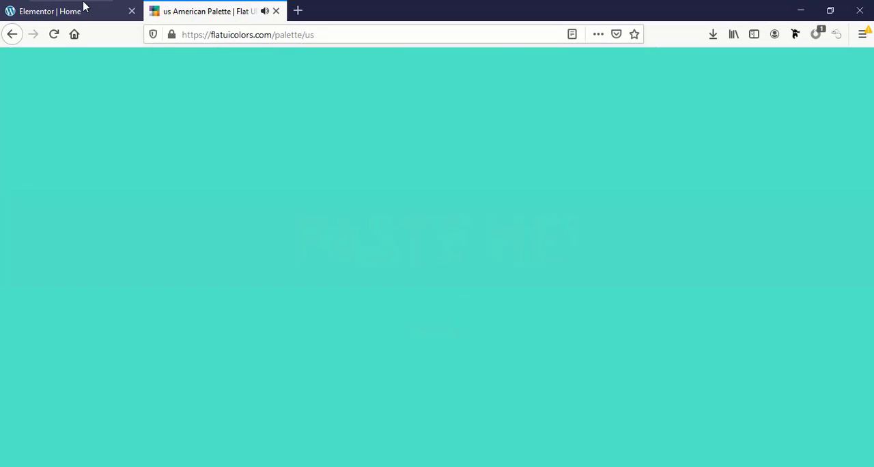
pyautogui.click(85, 9)
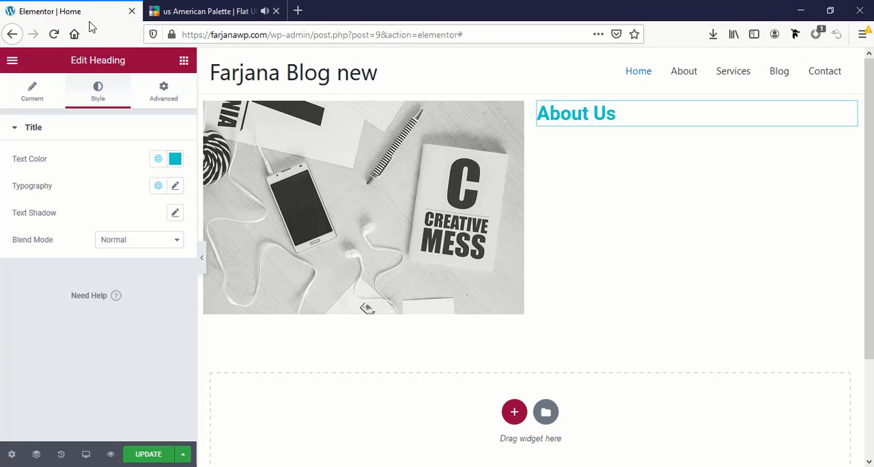
pyautogui.click(175, 161)
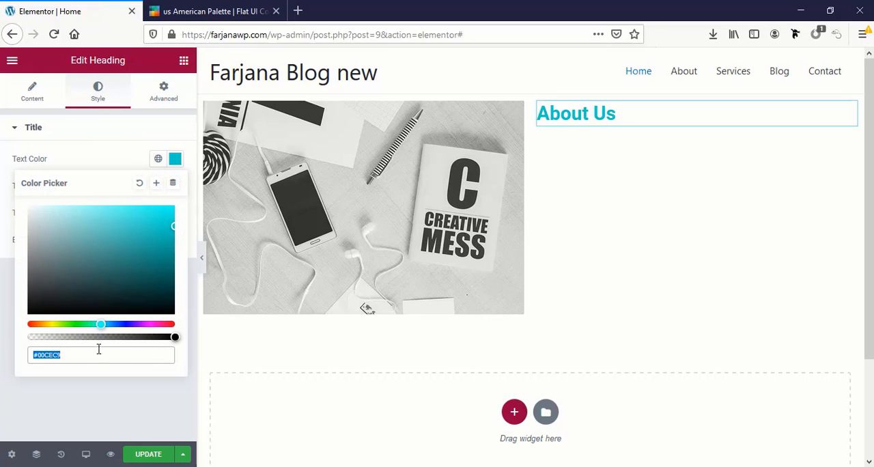
pyautogui.hotkey('ctrl', 'v')
pyautogui.click(37, 354)
pyautogui.press('BackSpace')
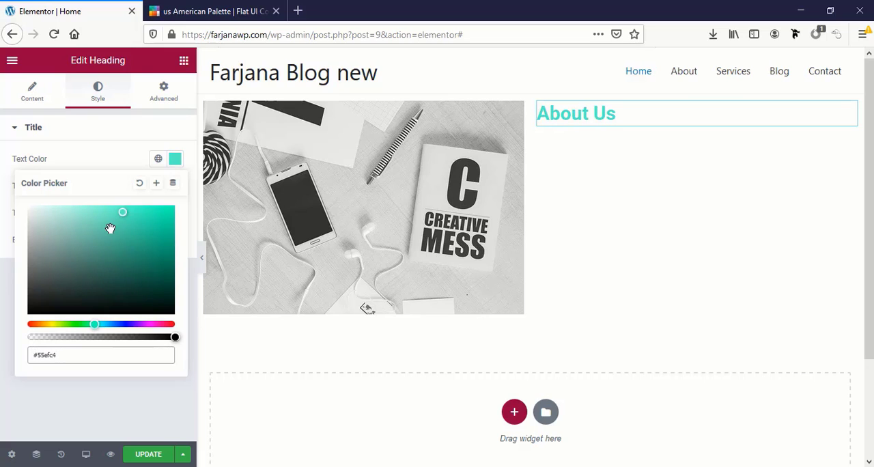
# Save the heading's current text color as a new global color named "Green 2"
pyautogui.click(156, 185)
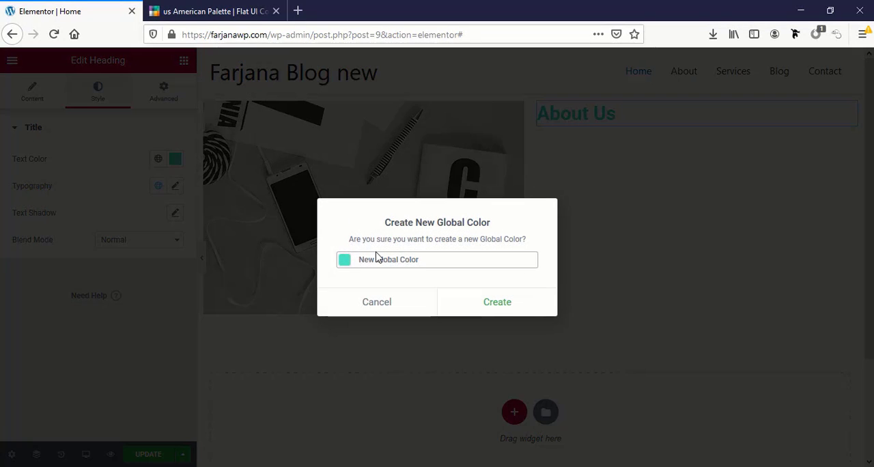
pyautogui.write('Green 2')
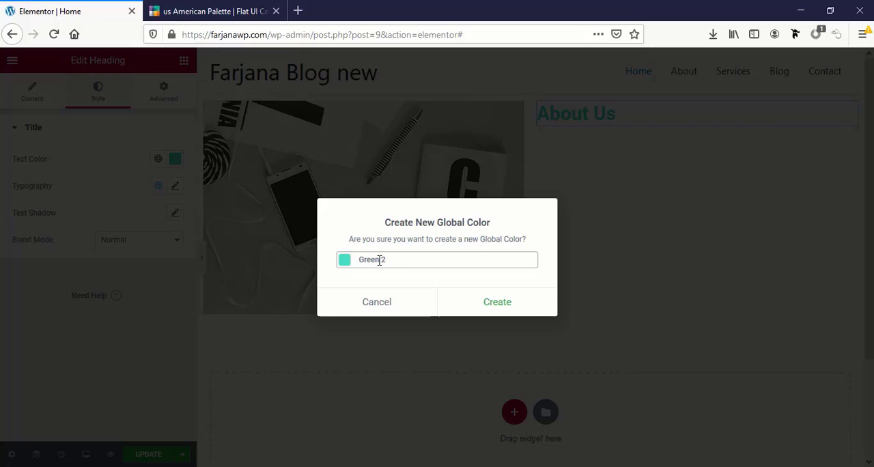
pyautogui.click(524, 306)
# Copy the Green Darner Tail color from the American Palette and apply #74b9ff as the About Us heading's text color
pyautogui.click(217, 12)
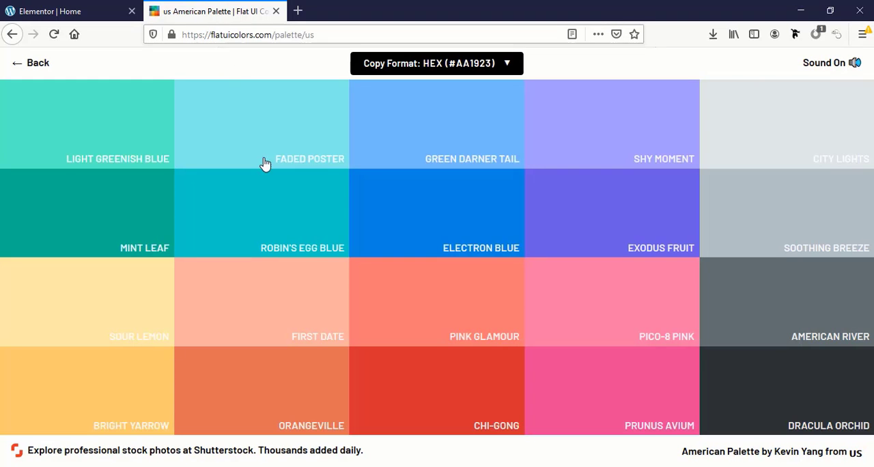
pyautogui.click(438, 131)
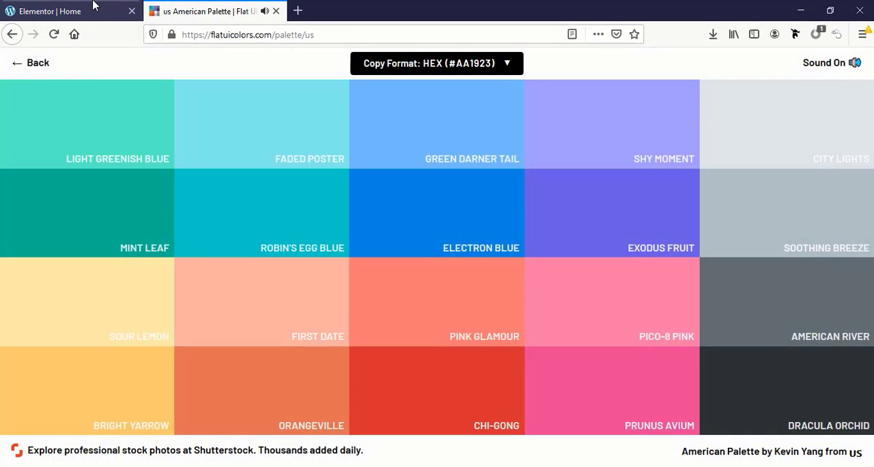
pyautogui.click(93, 7)
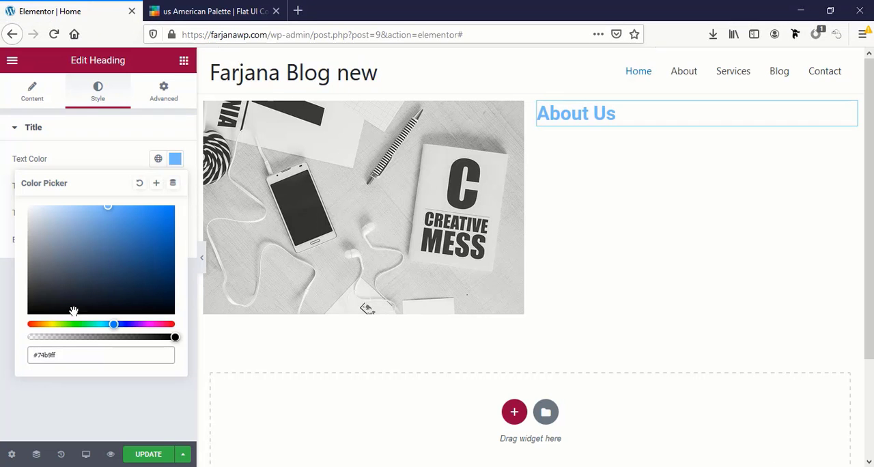
# Save the heading's current text color as a new global color named "blue" and review the global colors list
pyautogui.click(156, 183)
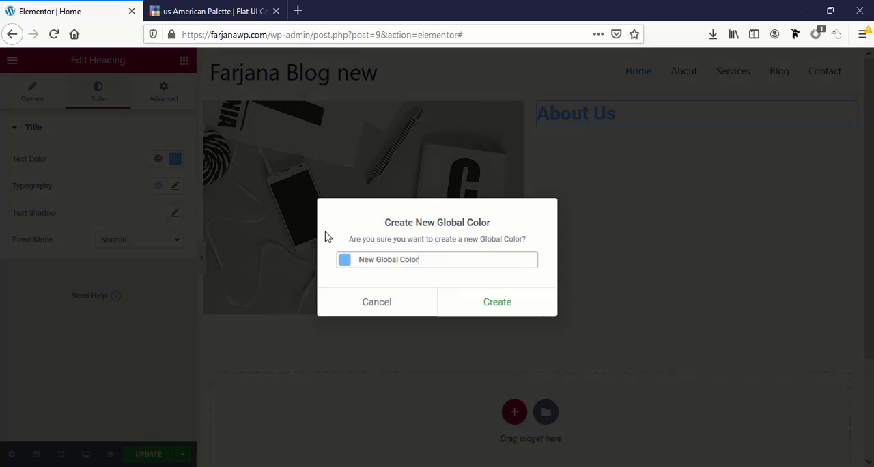
pyautogui.tripleClick(376, 264)
pyautogui.write('blue')
pyautogui.click(524, 303)
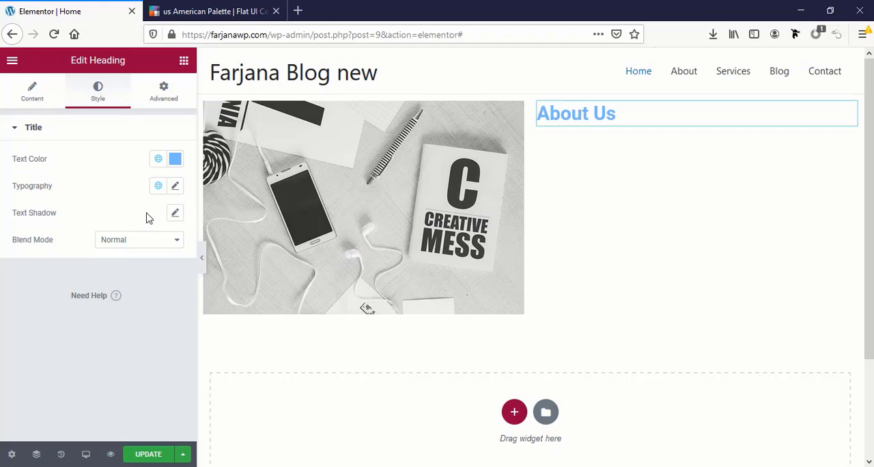
pyautogui.click(160, 164)
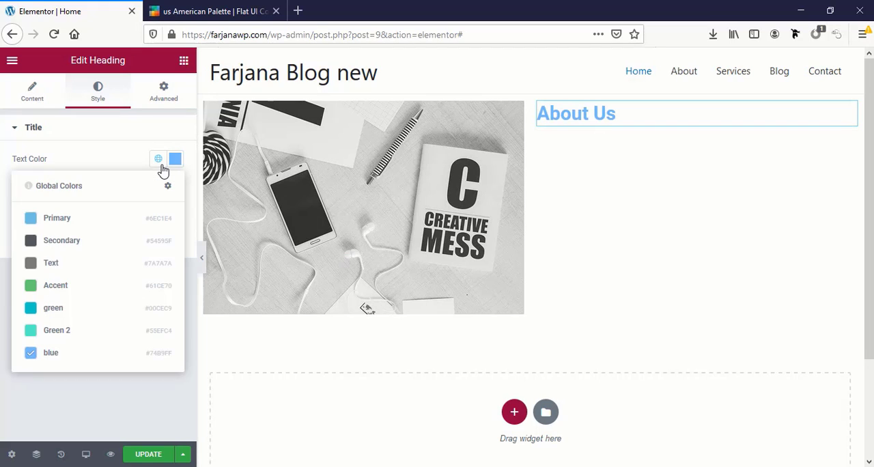
pyautogui.click(113, 140)
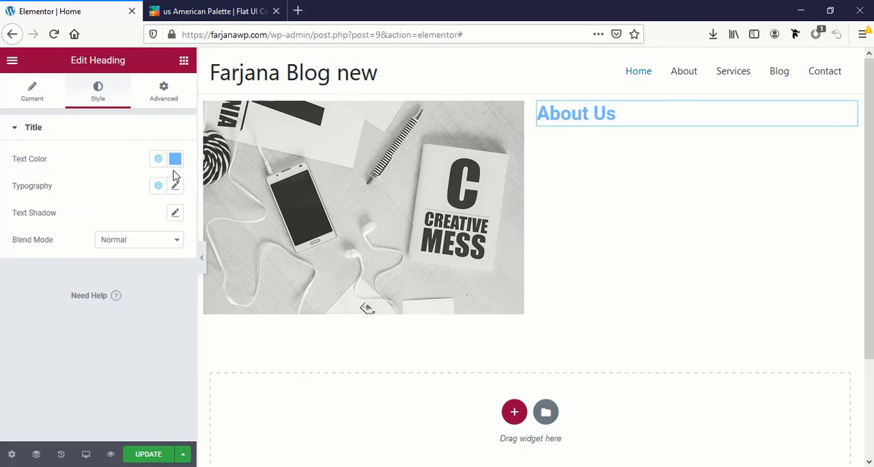
pyautogui.click(159, 163)
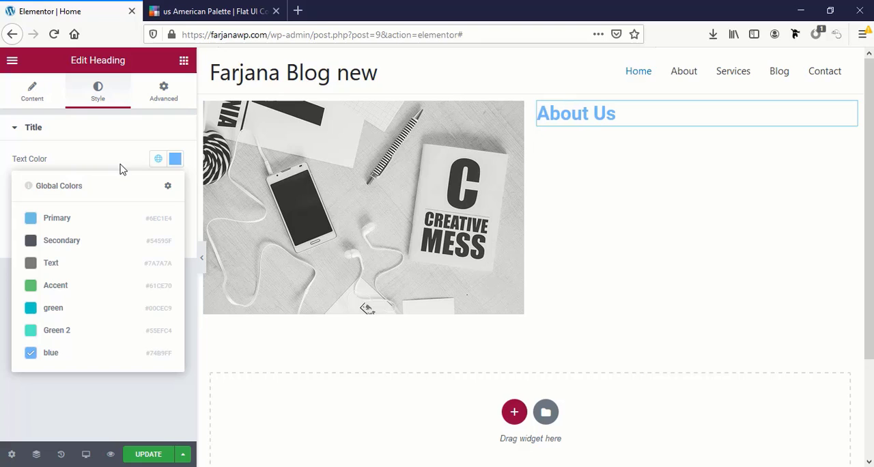
pyautogui.click(157, 161)
# Try #111 as the About Us heading's text color, and set it to #333
pyautogui.click(178, 164)
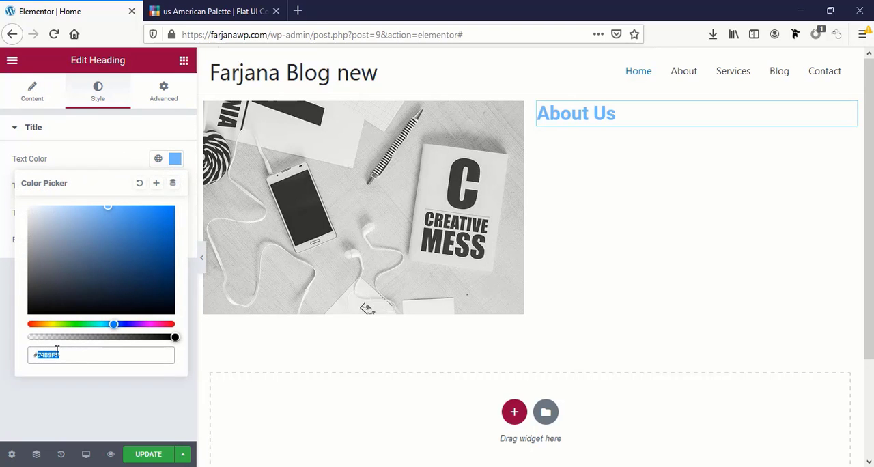
pyautogui.write('#111')
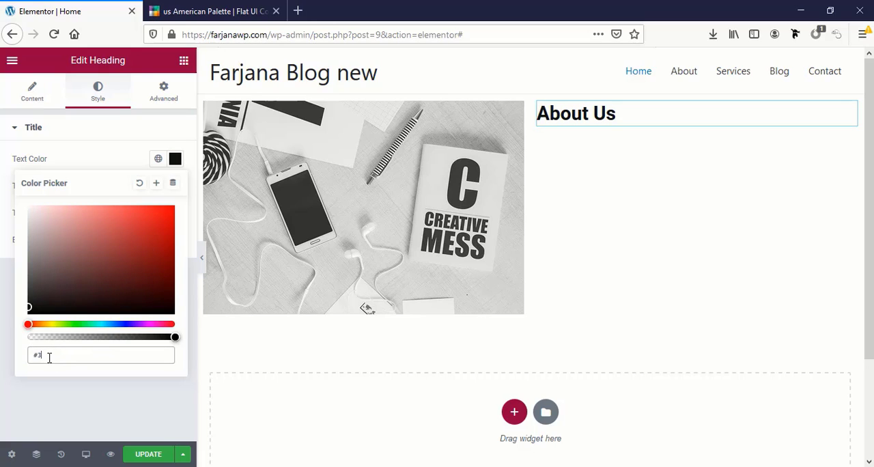
pyautogui.write('33')
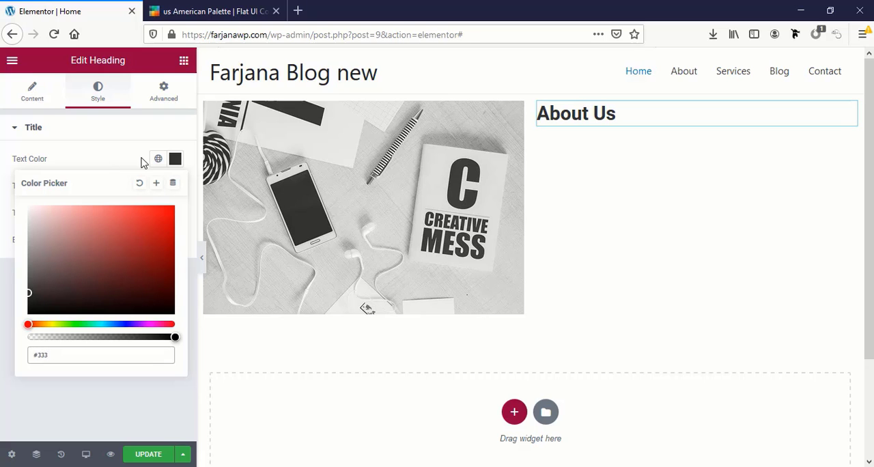
# Save the heading's dark text color as a new global color named "black t"
pyautogui.click(155, 183)
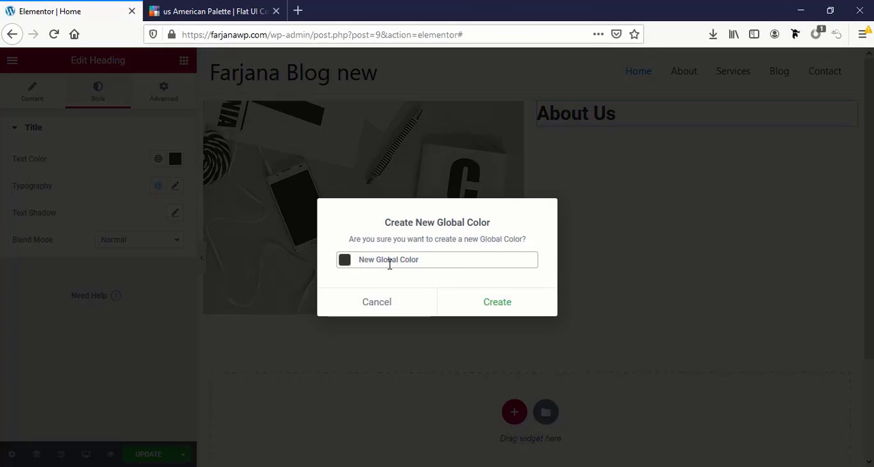
pyautogui.tripleClick(389, 261)
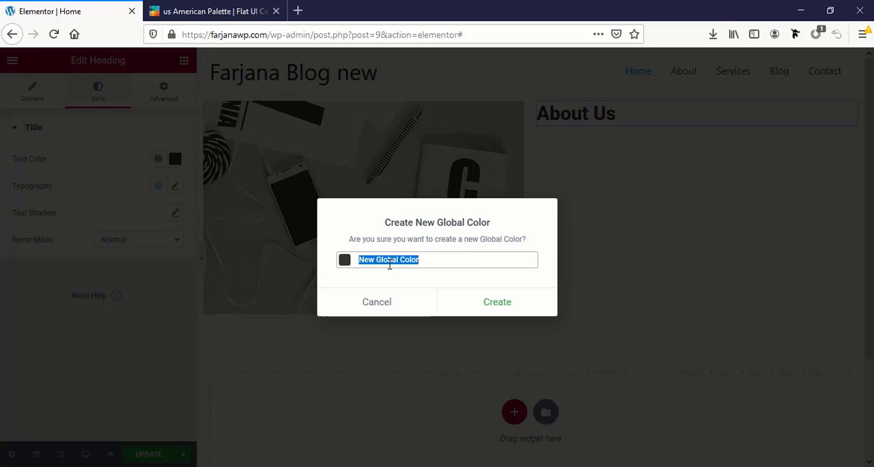
pyautogui.write('black title')
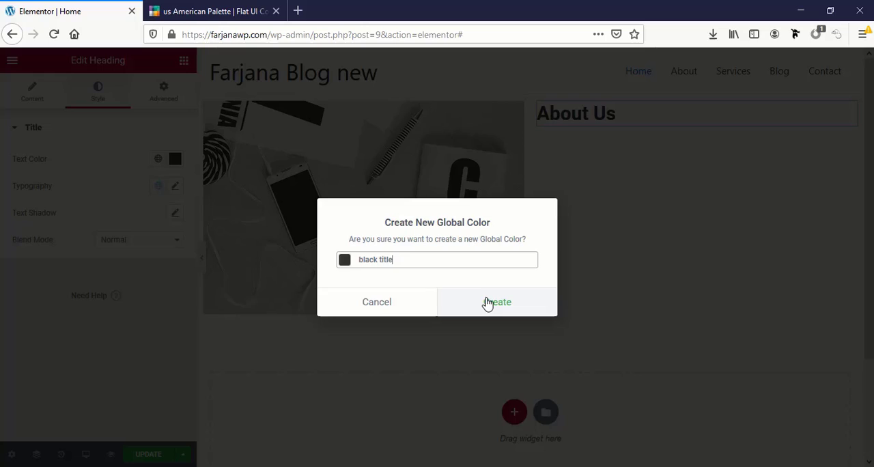
pyautogui.click(484, 303)
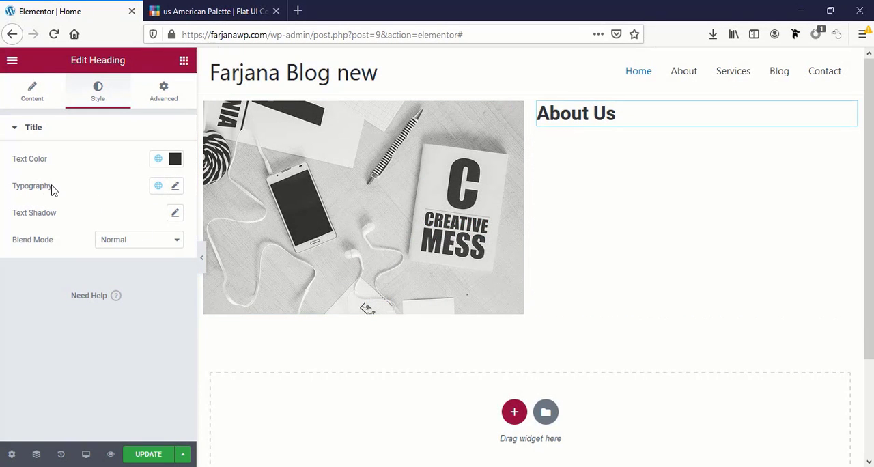
# Set the About Us heading's font family to Poppins in its typography settings
pyautogui.click(176, 189)
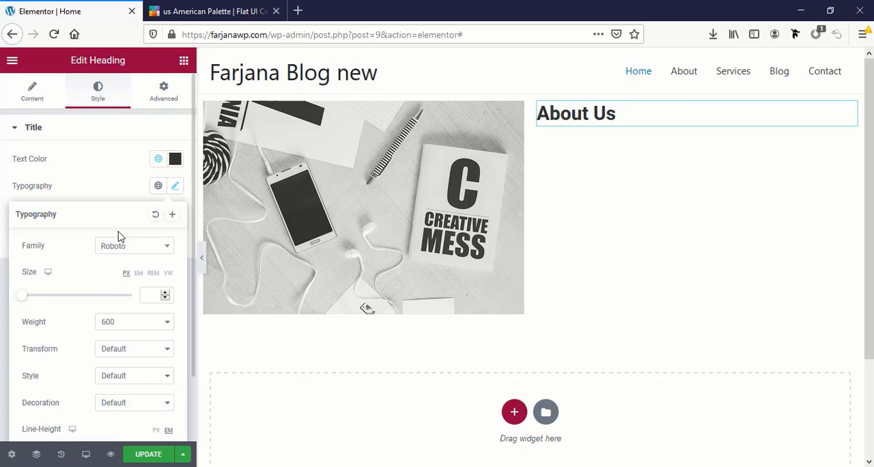
pyautogui.scroll(-1, 72, 255)
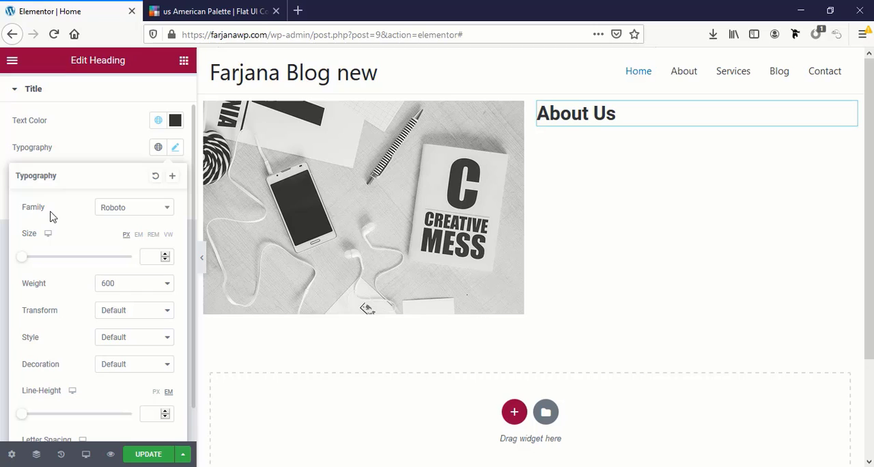
pyautogui.click(123, 212)
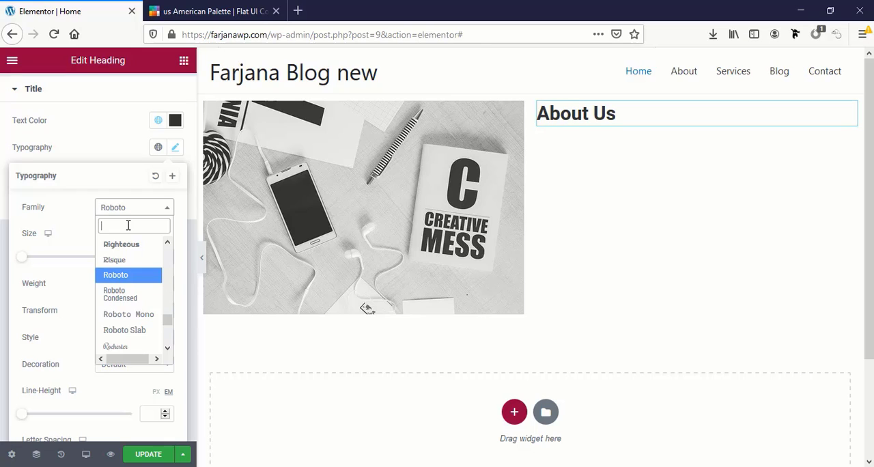
pyautogui.write('popp')
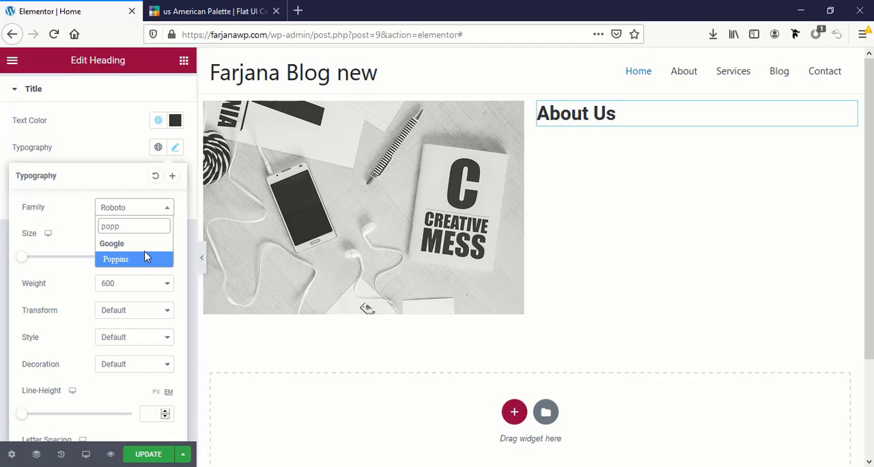
pyautogui.click(150, 260)
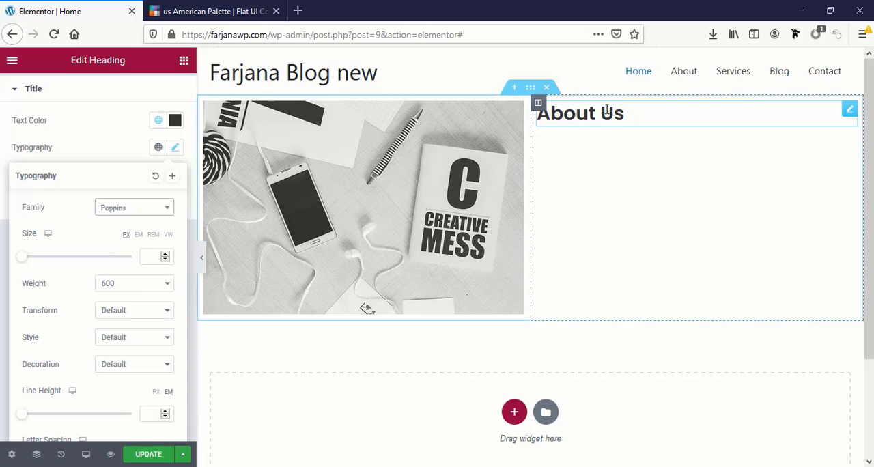
# Set the About Us heading's font size to 35 px
pyautogui.click(153, 256)
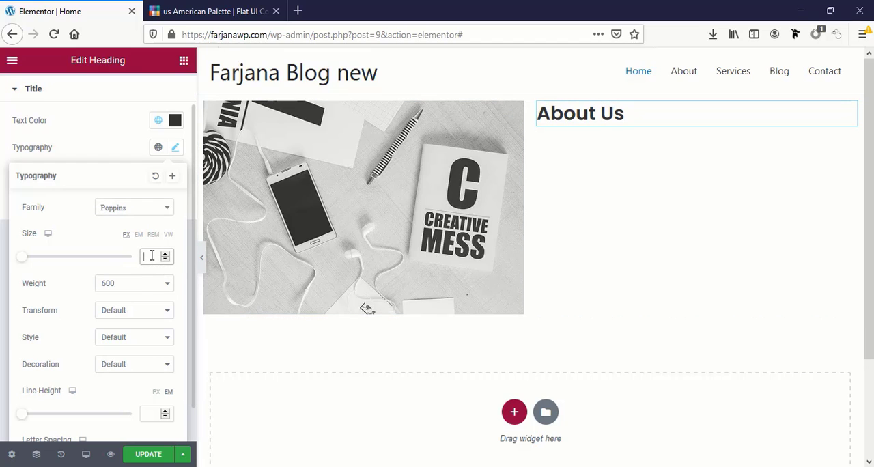
pyautogui.write('30')
pyautogui.press('BackSpace')
pyautogui.press('BackSpace')
pyautogui.write('35px')
pyautogui.press('BackSpace')
pyautogui.press('BackSpace')
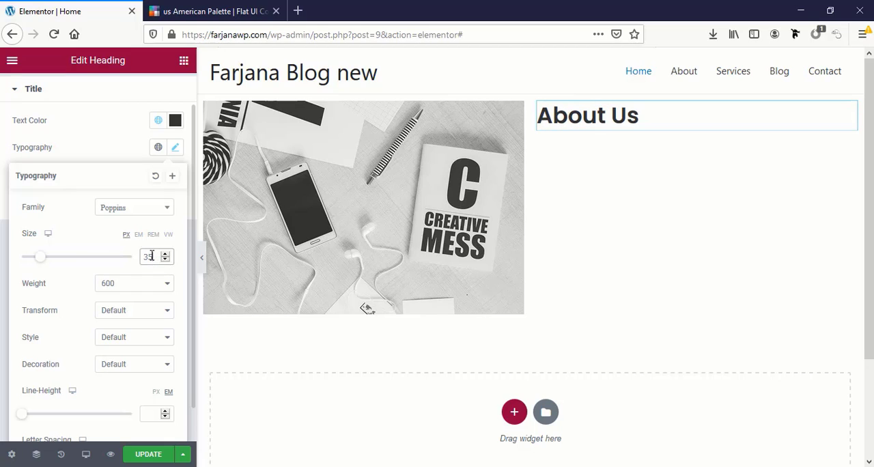
# Try font weights 500 and 800 on the About Us heading, and set the weight to 700
pyautogui.click(102, 287)
pyautogui.click(122, 357)
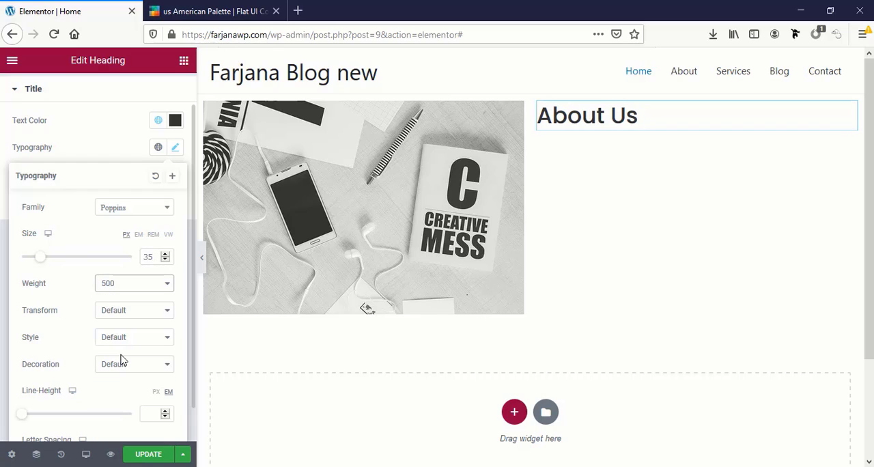
pyautogui.click(118, 287)
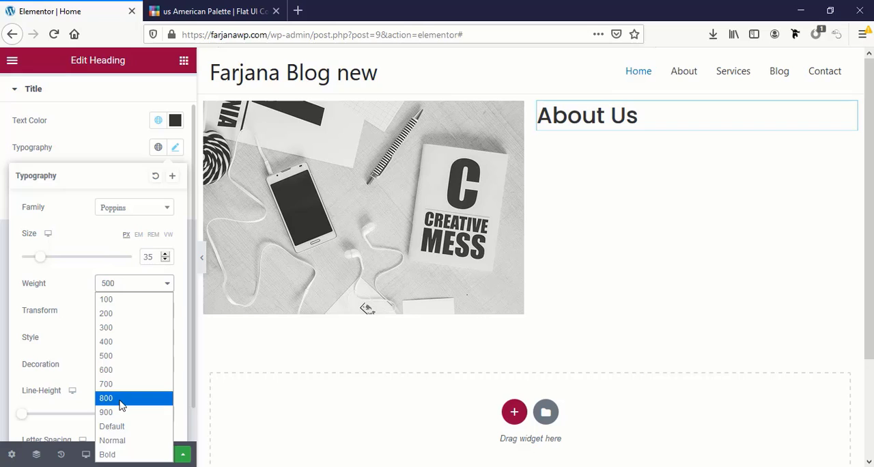
pyautogui.click(120, 398)
pyautogui.click(96, 286)
pyautogui.click(127, 386)
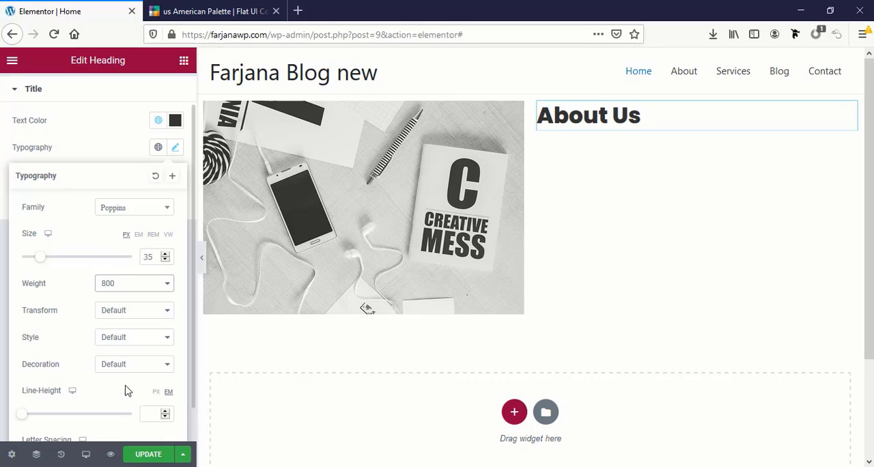
# Set the About Us heading's text transform to Uppercase
pyautogui.click(116, 311)
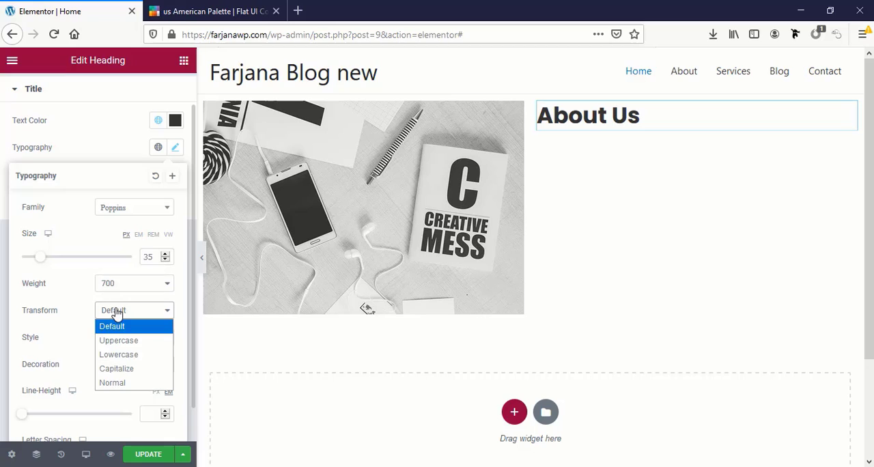
pyautogui.click(128, 348)
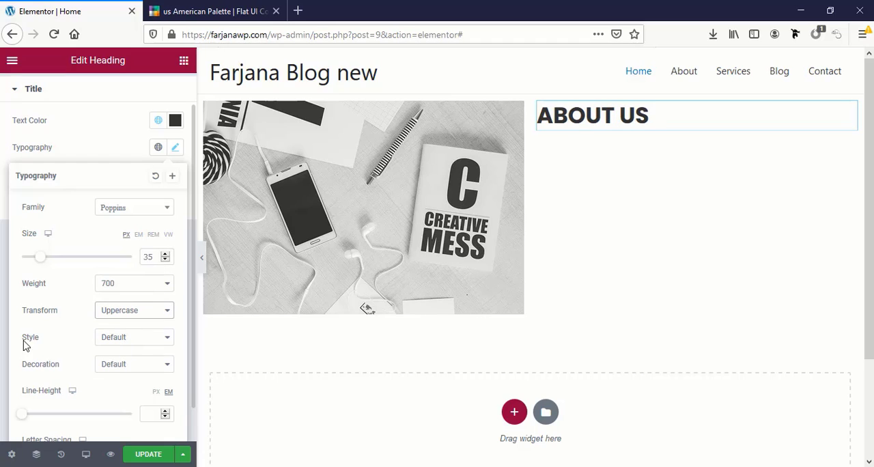
# Try the Italic style on the About Us heading and set the style back to Default
pyautogui.click(111, 339)
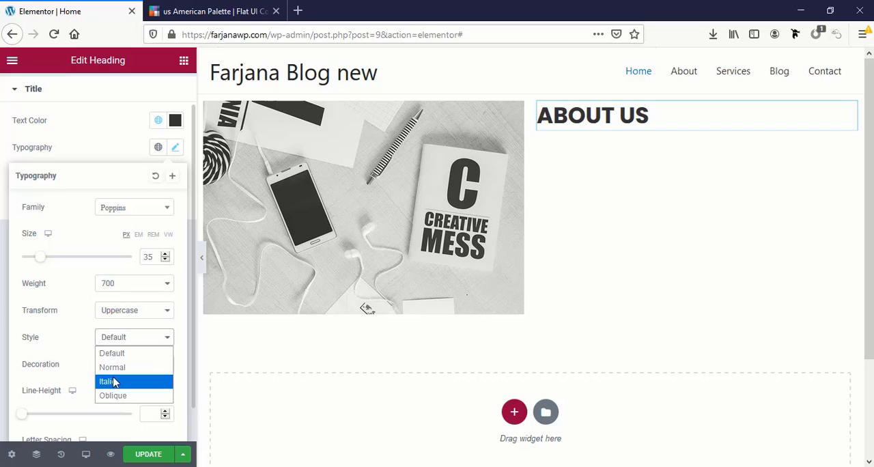
pyautogui.click(113, 383)
pyautogui.click(109, 340)
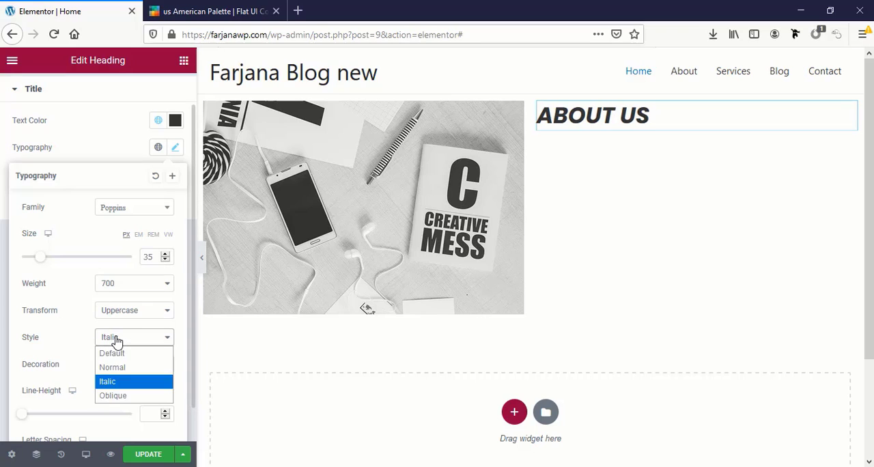
pyautogui.click(124, 355)
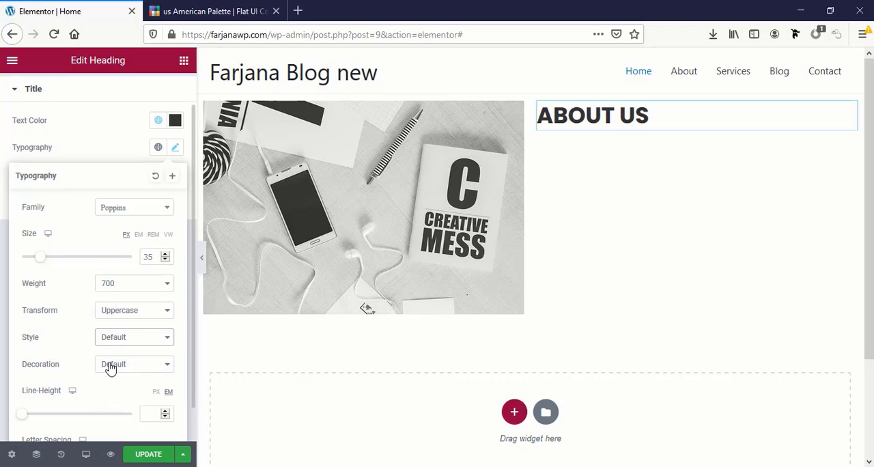
pyautogui.click(109, 366)
pyautogui.click(79, 359)
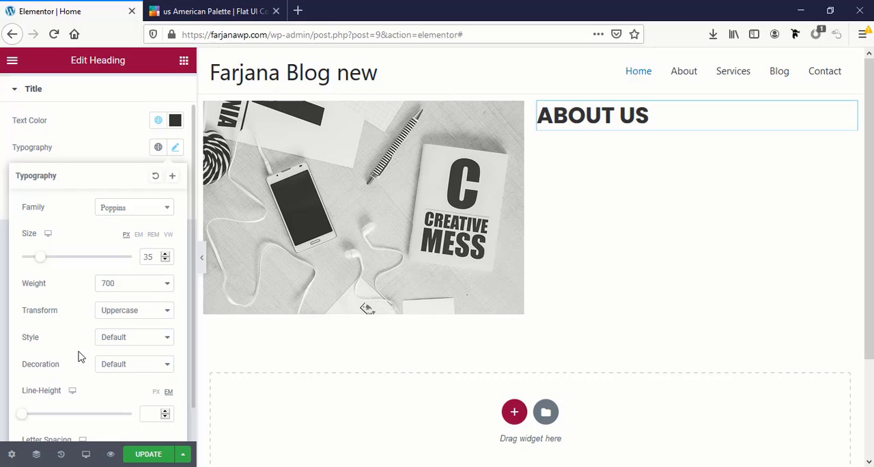
# Set the About Us heading's letter spacing to 1
pyautogui.scroll(-1, 78, 353)
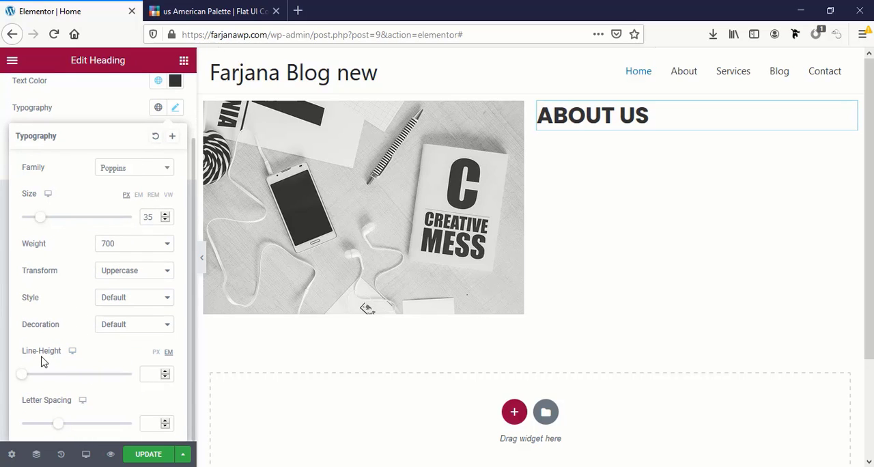
pyautogui.click(150, 370)
pyautogui.moveTo(60, 422)
pyautogui.mouseDown()
pyautogui.moveTo(79, 428)
pyautogui.moveTo(60, 430)
pyautogui.mouseUp()
pyautogui.doubleClick(148, 424)
pyautogui.write('1')
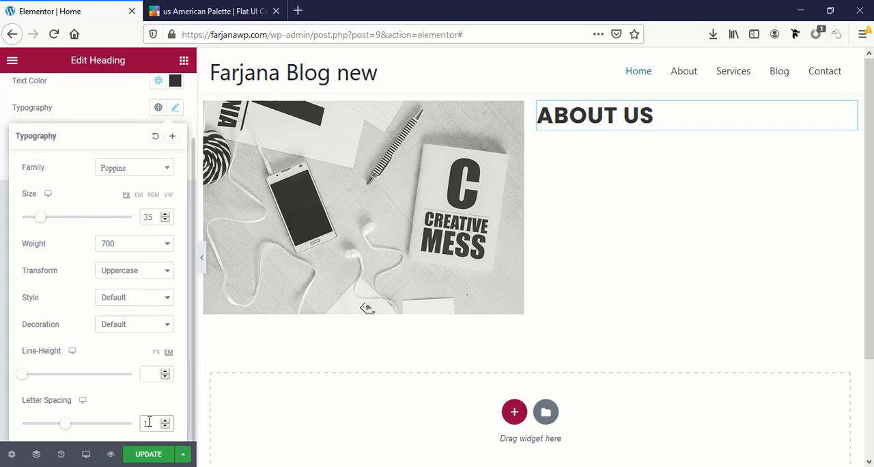
# Save the About Us heading's typography as a new global font
pyautogui.scroll(2, 68, 287)
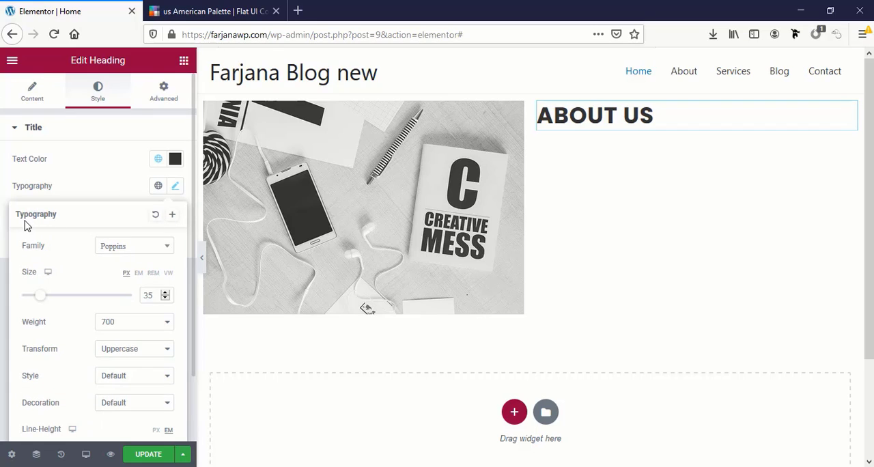
pyautogui.click(173, 215)
pyautogui.tripleClick(356, 260)
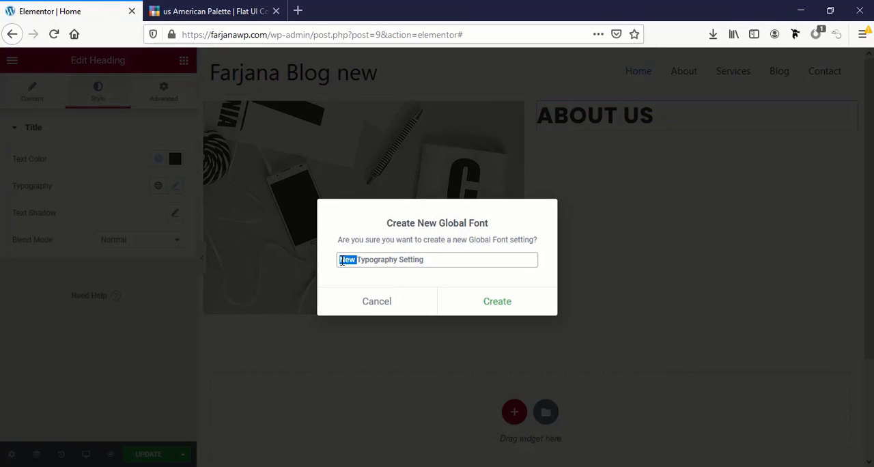
pyautogui.write('title')
pyautogui.click(496, 302)
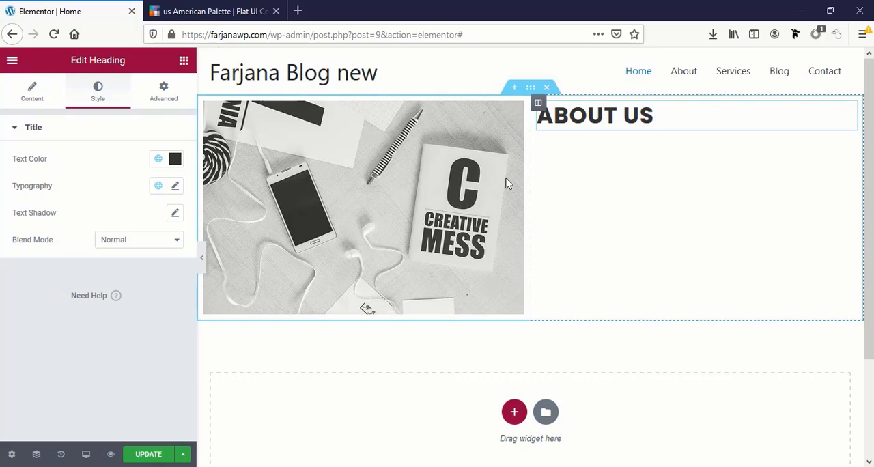
# Add a Text Editor widget below the About Us heading
pyautogui.click(183, 62)
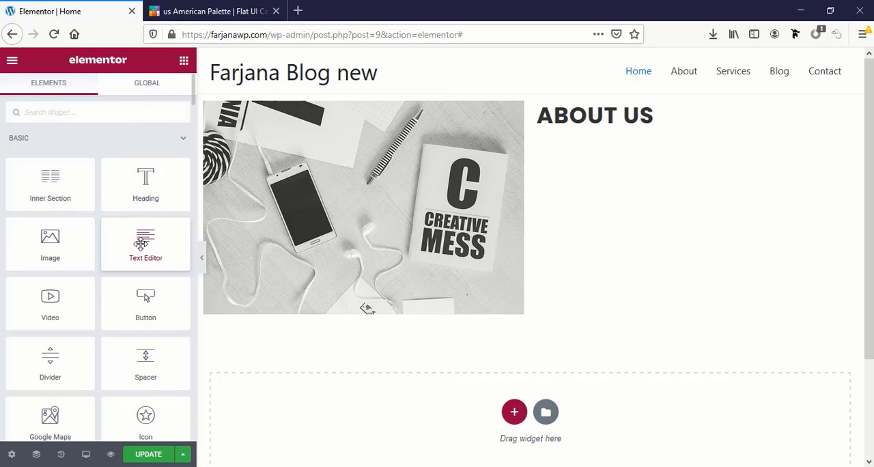
pyautogui.moveTo(143, 246); pyautogui.dragTo(589, 135)
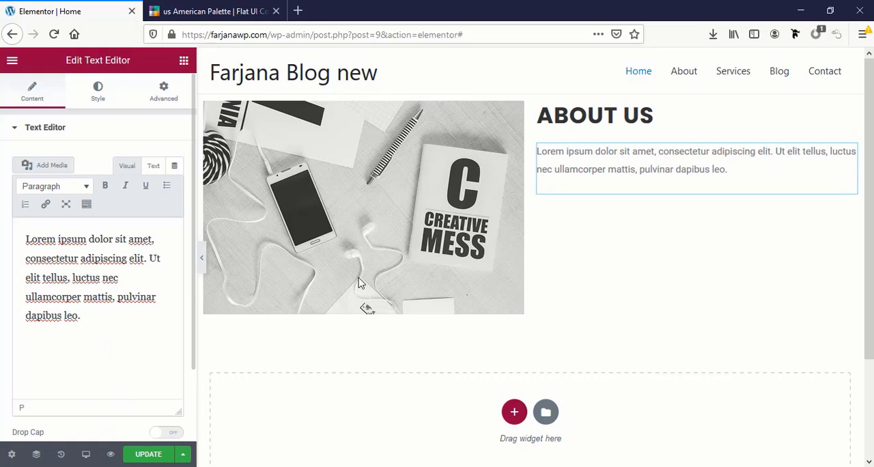
# Open lipsum.com in a new browser tab and copy the "What is Lorem Ipsum?" paragraph
pyautogui.click(298, 11)
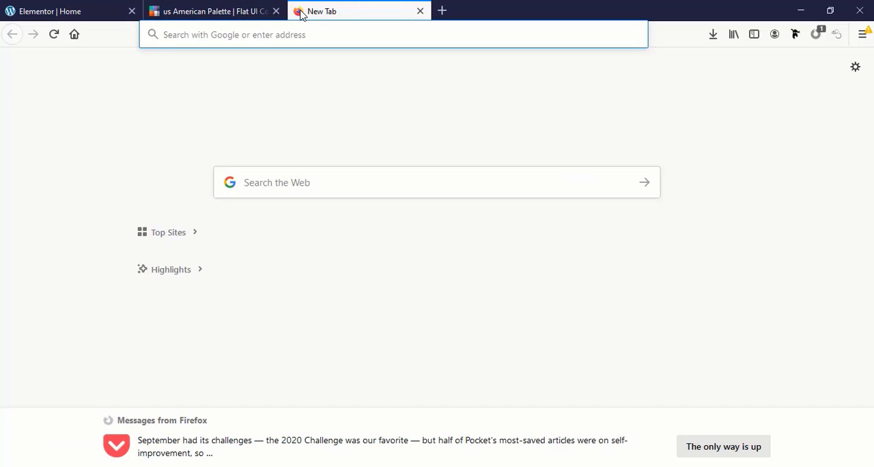
pyautogui.write('lip')
pyautogui.press('Return')
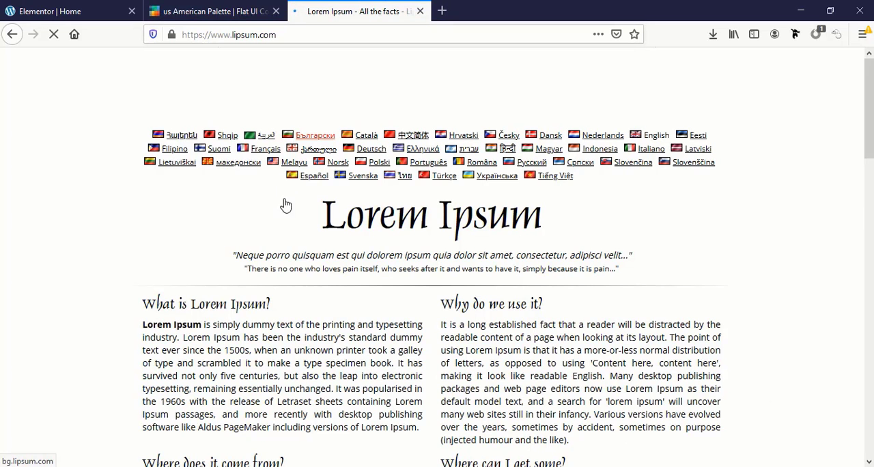
pyautogui.scroll(-1, 259, 263)
pyautogui.scroll(-2, 259, 263)
pyautogui.moveTo(142, 234); pyautogui.dragTo(423, 343)
pyautogui.hotkey('ctrl', 'c')
# Back in Elementor, replace the text widget's placeholder with the copied paragraph and shorten it to end at "containing Lorem Ipsum passages."
pyautogui.click(72, 10)
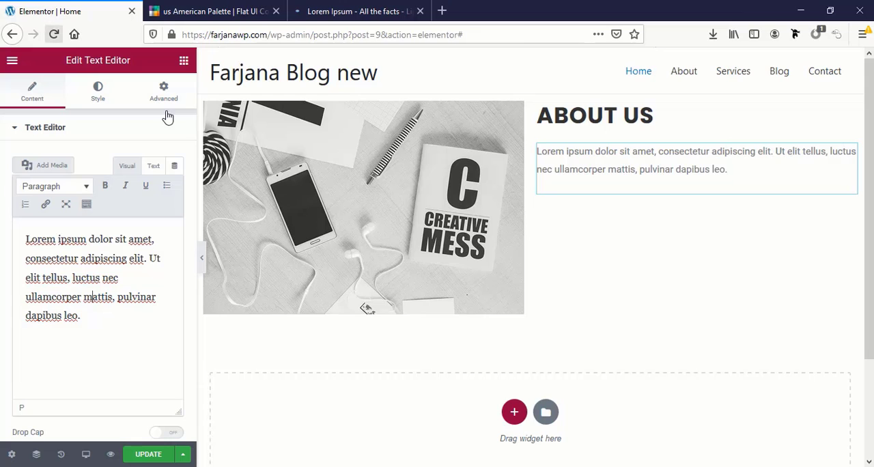
pyautogui.tripleClick(67, 277)
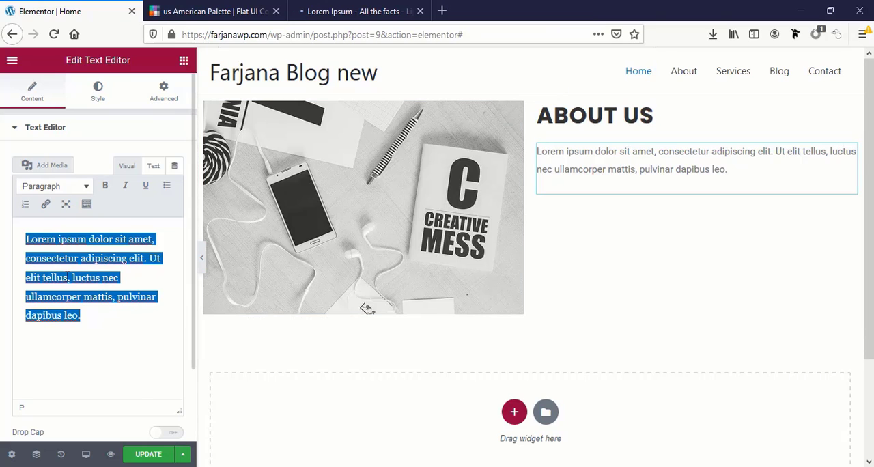
pyautogui.hotkey('ctrl', 'v')
pyautogui.scroll(-2, 60, 358)
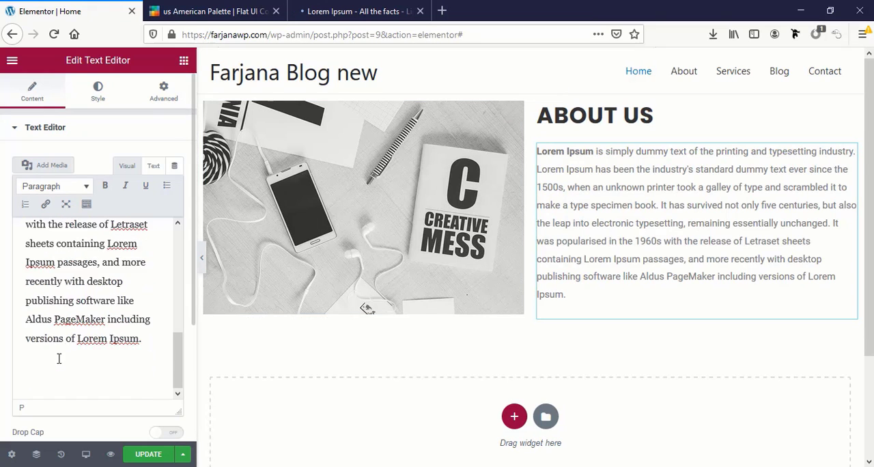
pyautogui.scroll(1, 59, 358)
pyautogui.moveTo(145, 380); pyautogui.dragTo(101, 300)
pyautogui.press('BackSpace')
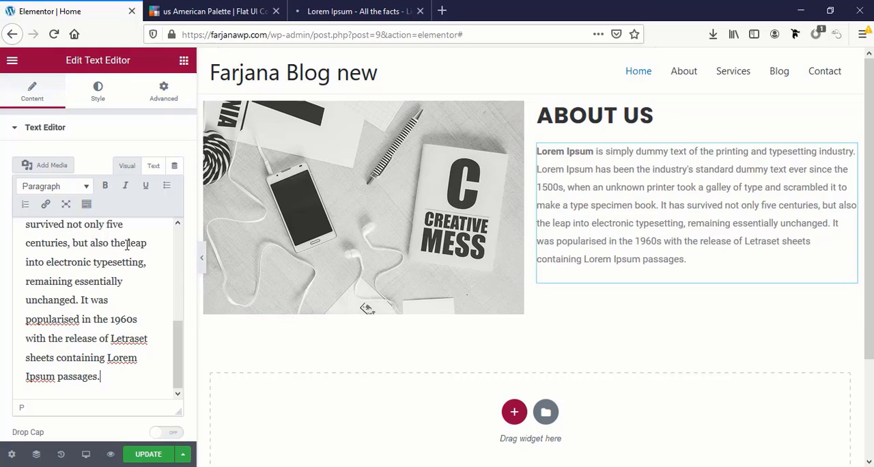
# Set the About Us paragraph's font family to Poppins in its typography settings
pyautogui.click(98, 91)
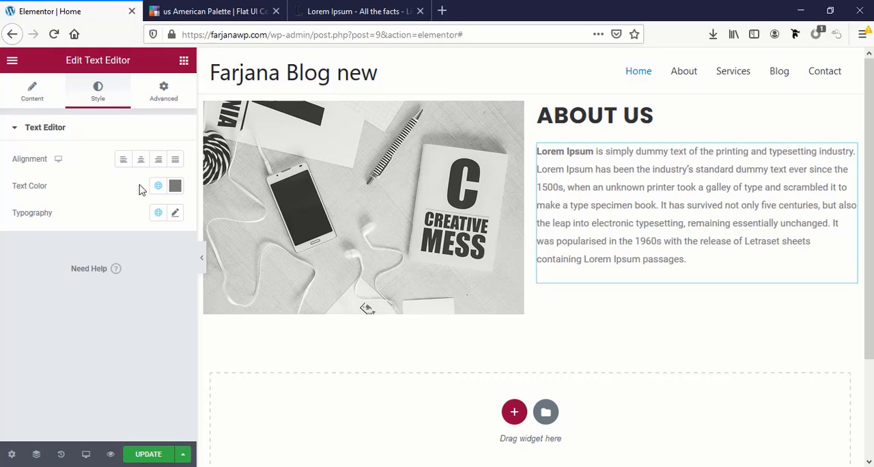
pyautogui.click(173, 214)
pyautogui.scroll(-1, 111, 271)
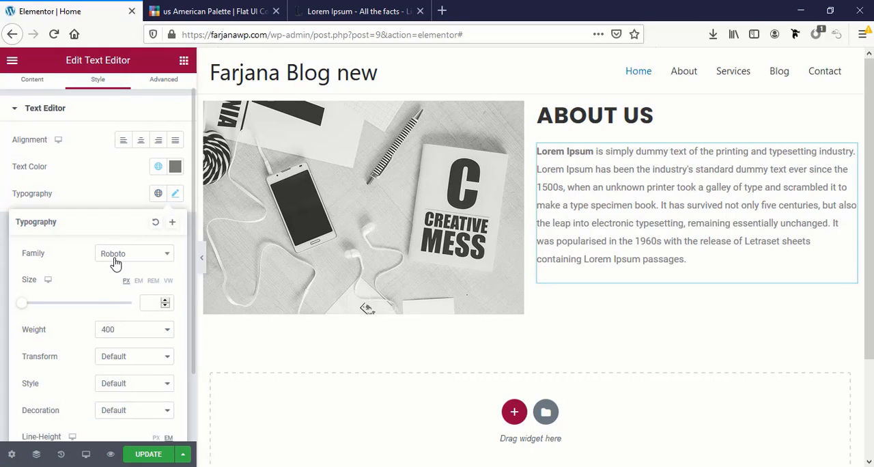
pyautogui.click(115, 261)
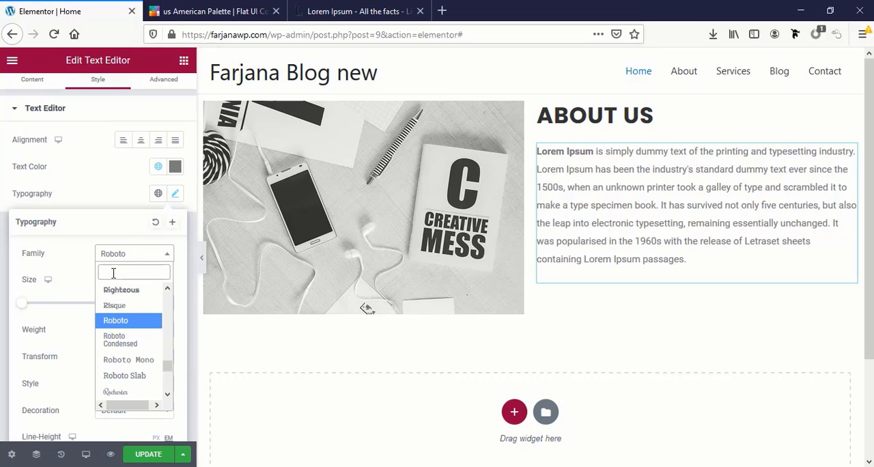
pyautogui.write('pop')
pyautogui.click(155, 305)
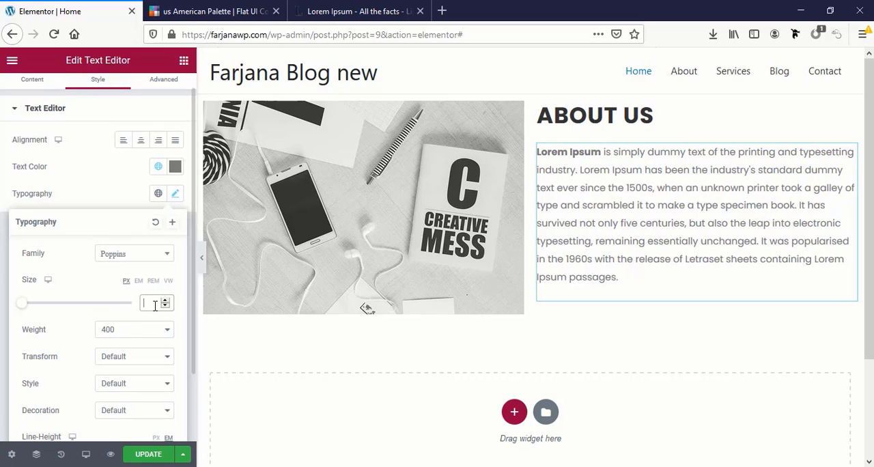
pyautogui.scroll(-2, 103, 320)
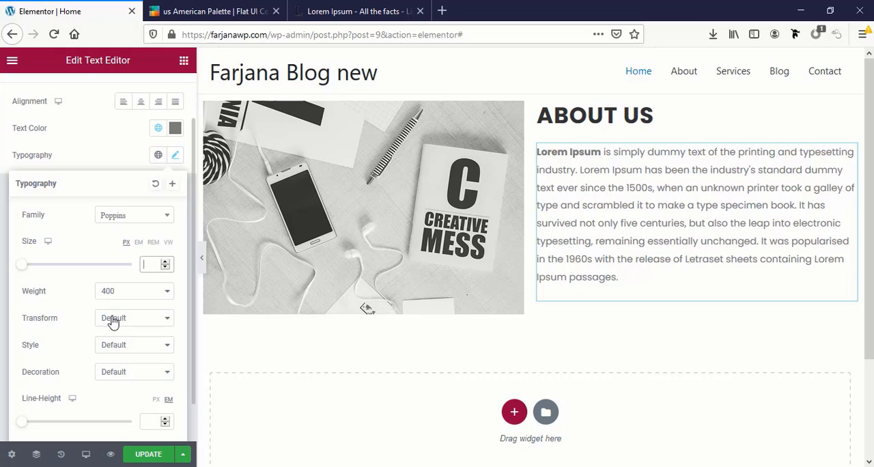
pyautogui.click(113, 322)
pyautogui.click(112, 322)
pyautogui.scroll(-2, 68, 287)
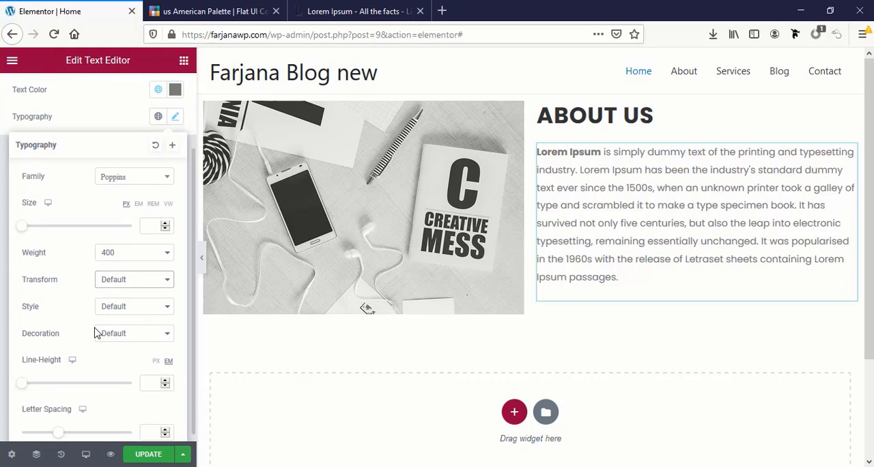
# Save the paragraph's typography as a new global font named "body font"
pyautogui.scroll(3, 96, 328)
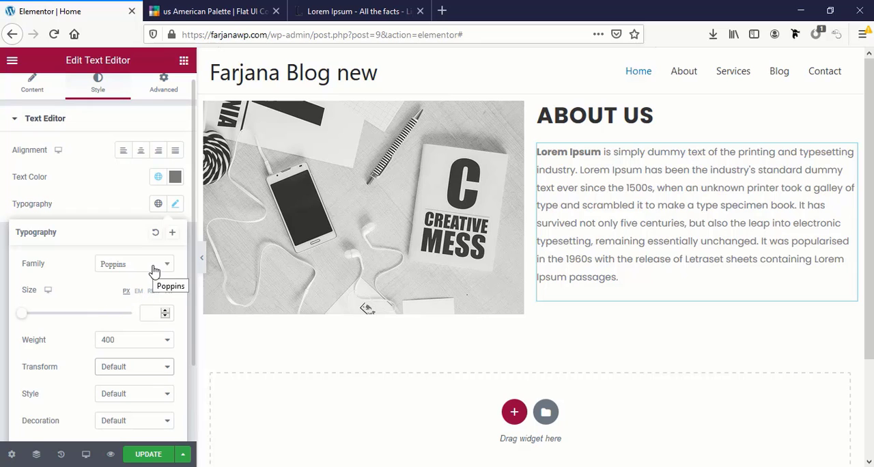
pyautogui.click(172, 235)
pyautogui.tripleClick(367, 260)
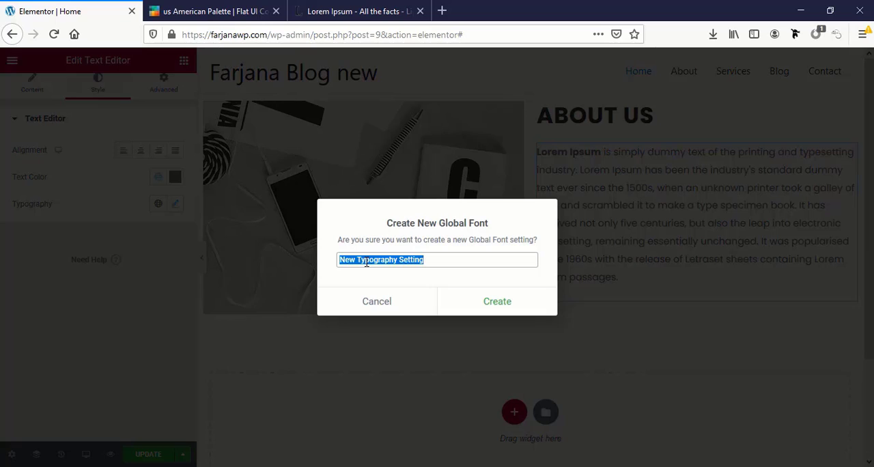
pyautogui.write('body font')
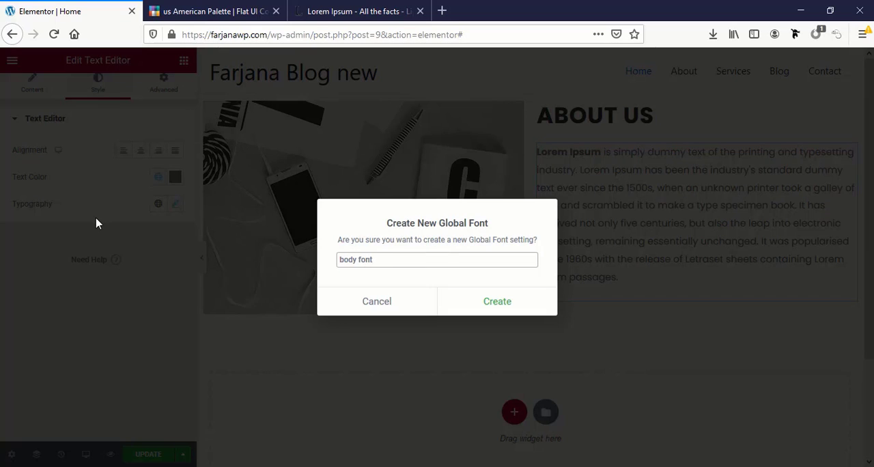
pyautogui.click(503, 303)
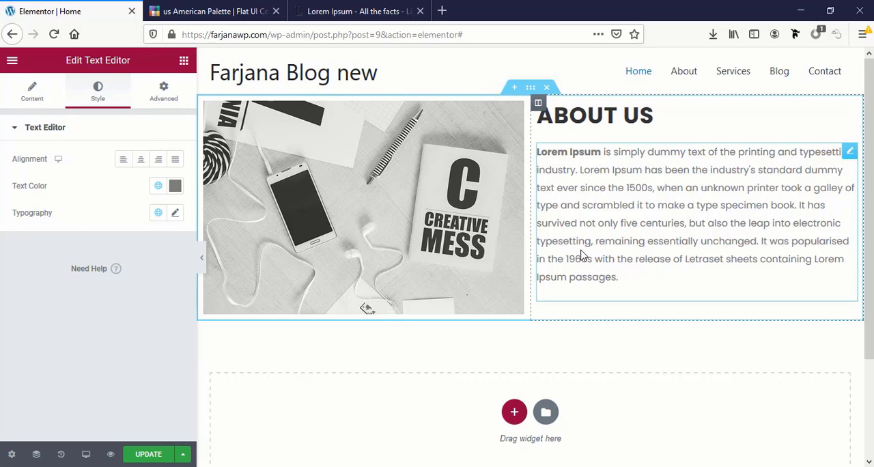
# Apply the Secondary global color to the About Us paragraph text and update the page
pyautogui.click(172, 191)
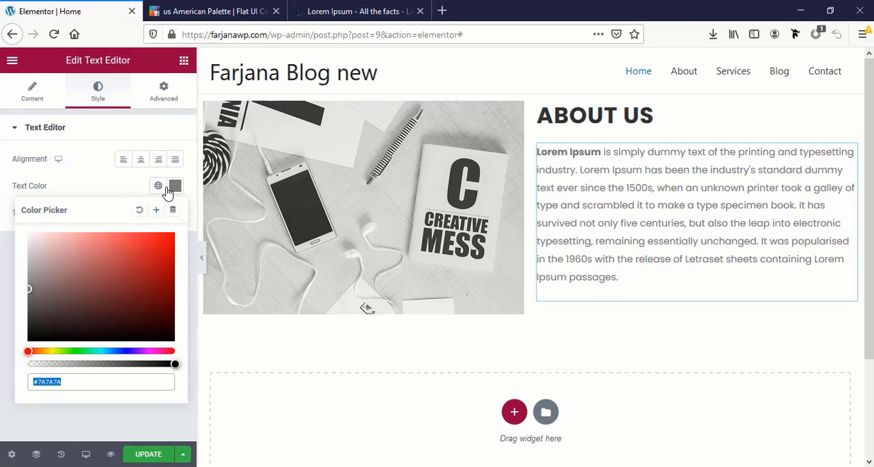
pyautogui.click(159, 186)
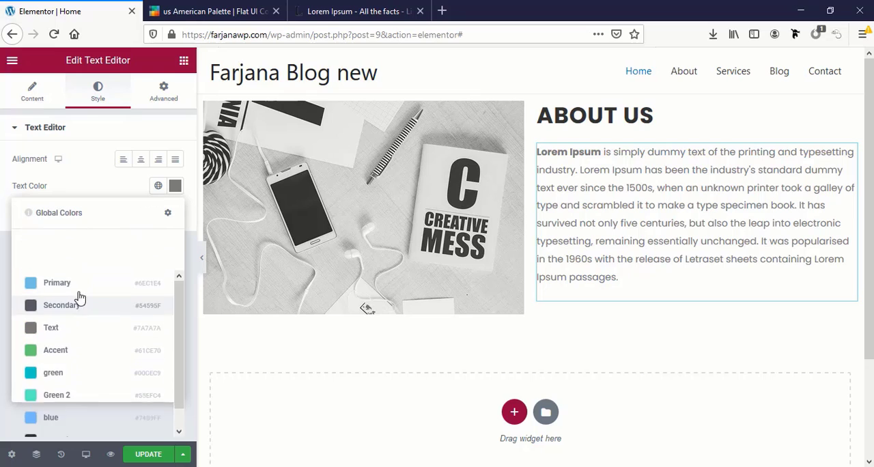
pyautogui.click(66, 274)
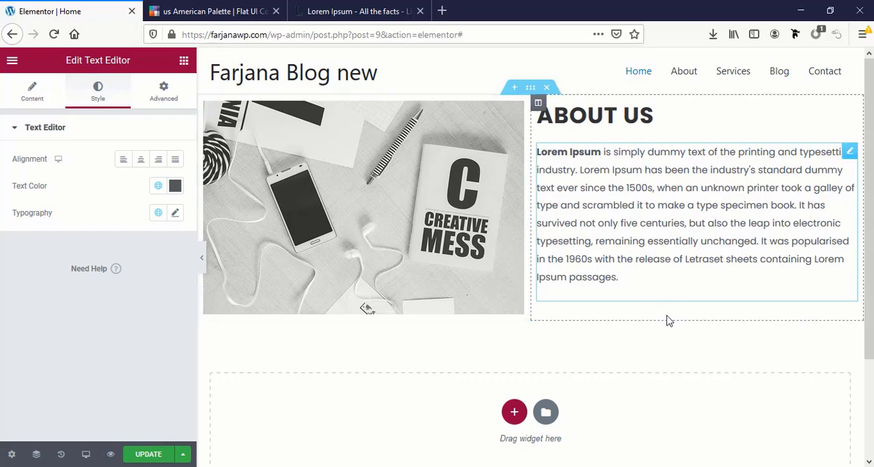
pyautogui.click(150, 455)
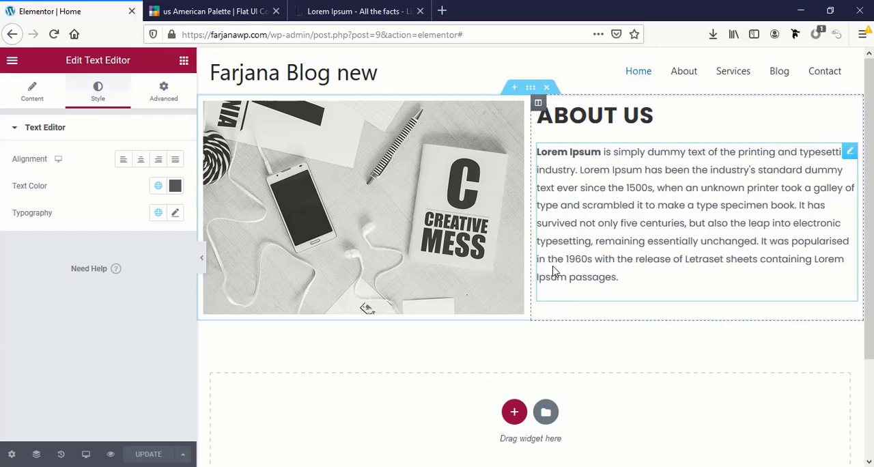
# Add a Button widget below the About Us paragraph, searching the widgets for "butt"
pyautogui.click(191, 63)
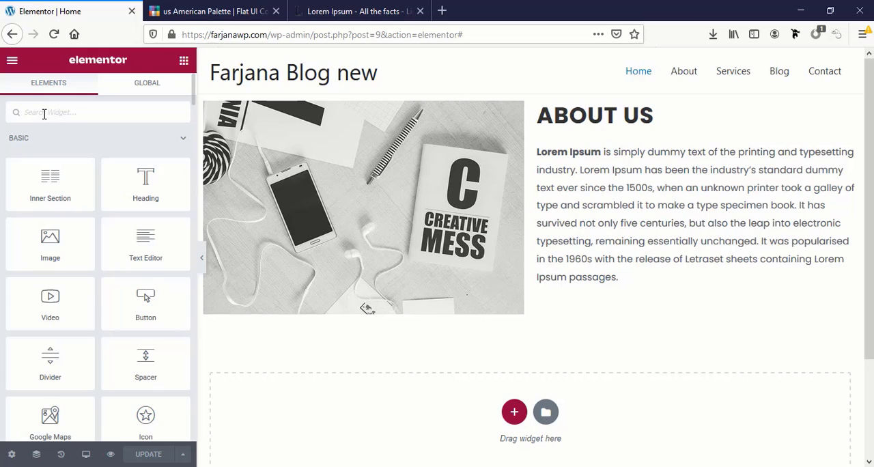
pyautogui.write('butt')
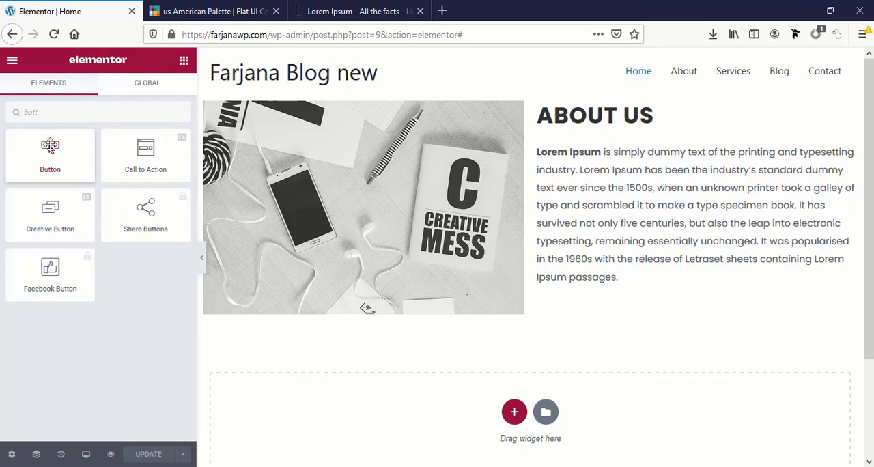
pyautogui.moveTo(57, 151); pyautogui.dragTo(619, 275)
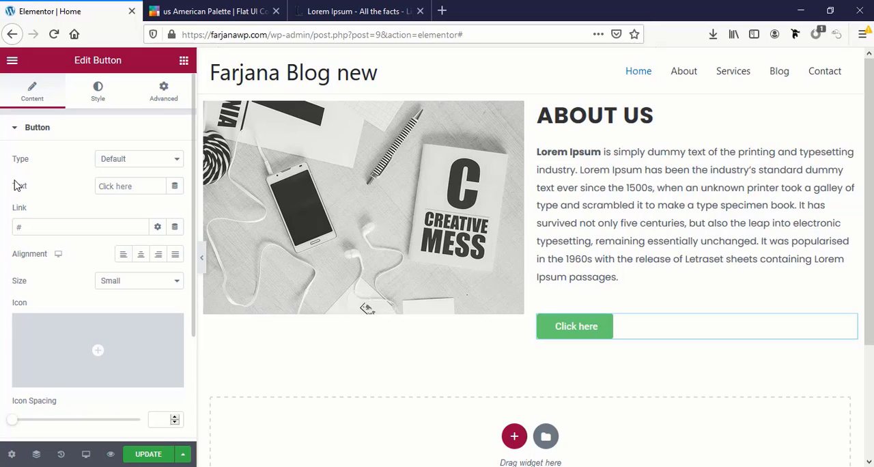
# Change the button's text to "Read more" and set its type to Info
pyautogui.tripleClick(129, 186)
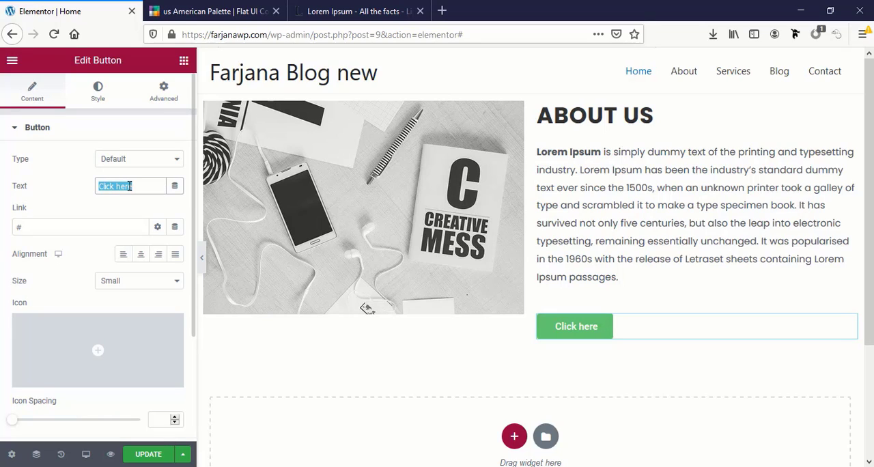
pyautogui.write('Rea')
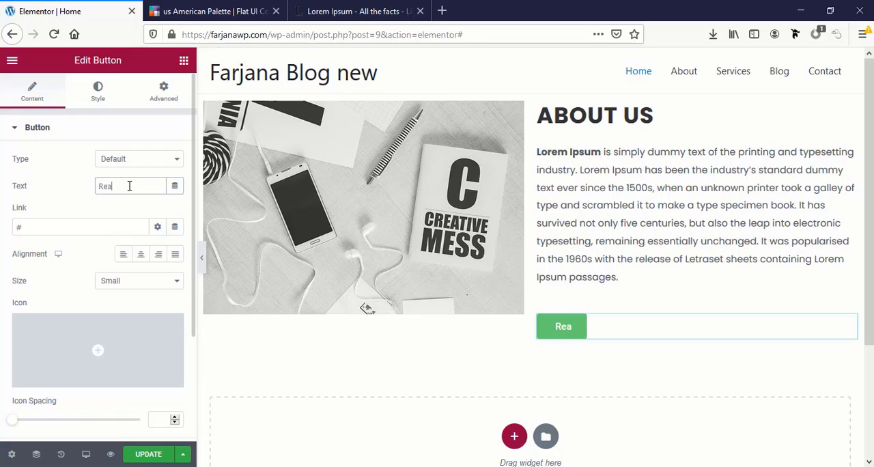
pyautogui.write('d more')
pyautogui.click(112, 160)
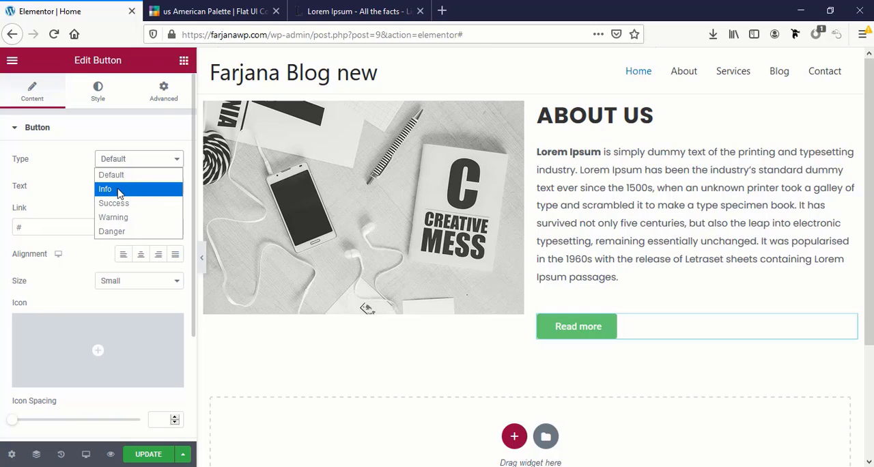
pyautogui.click(119, 191)
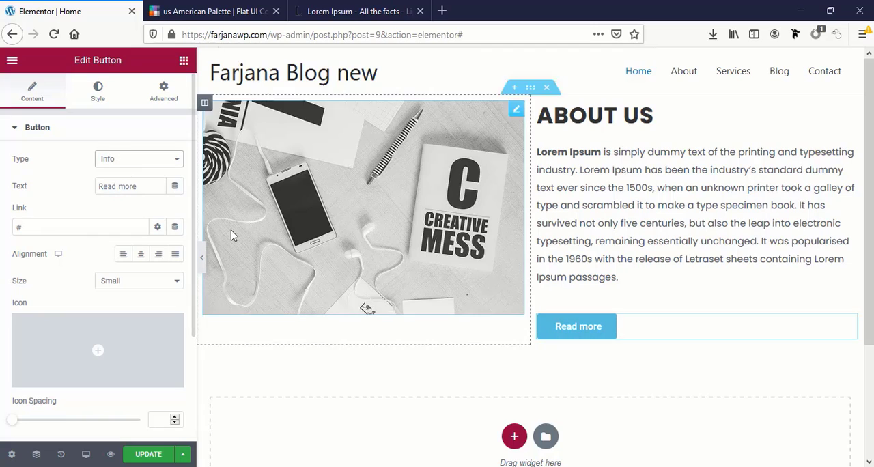
# Try the Warning, Danger and Success types on the Read more button and return it to Info
pyautogui.click(108, 161)
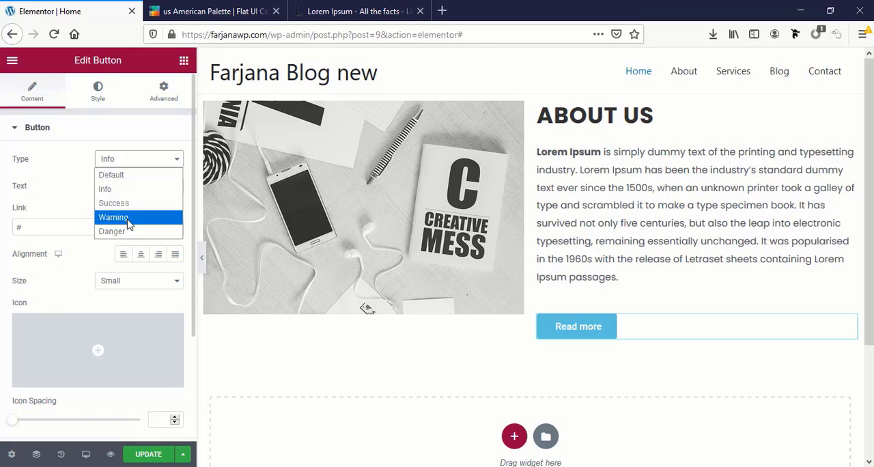
pyautogui.click(128, 217)
pyautogui.click(140, 164)
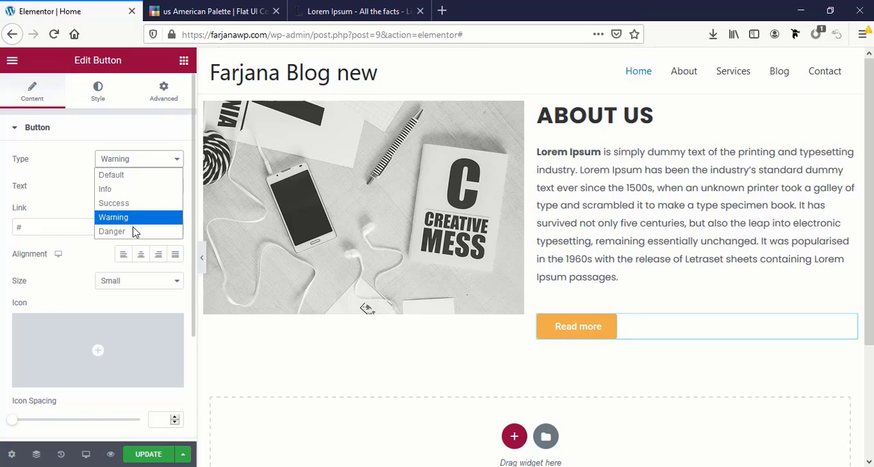
pyautogui.click(134, 232)
pyautogui.click(133, 160)
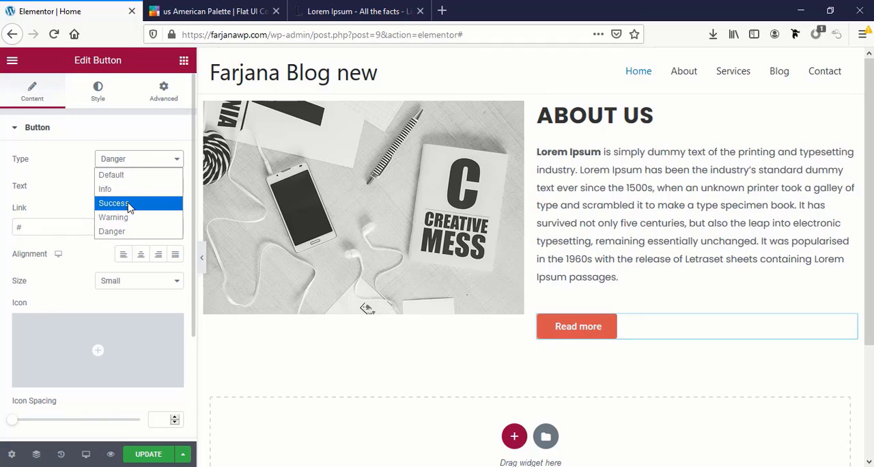
pyautogui.click(130, 204)
pyautogui.click(134, 161)
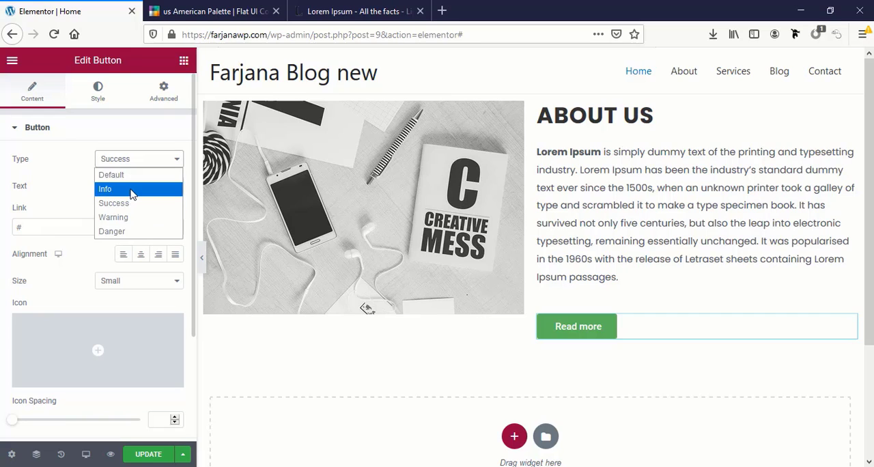
pyautogui.click(130, 187)
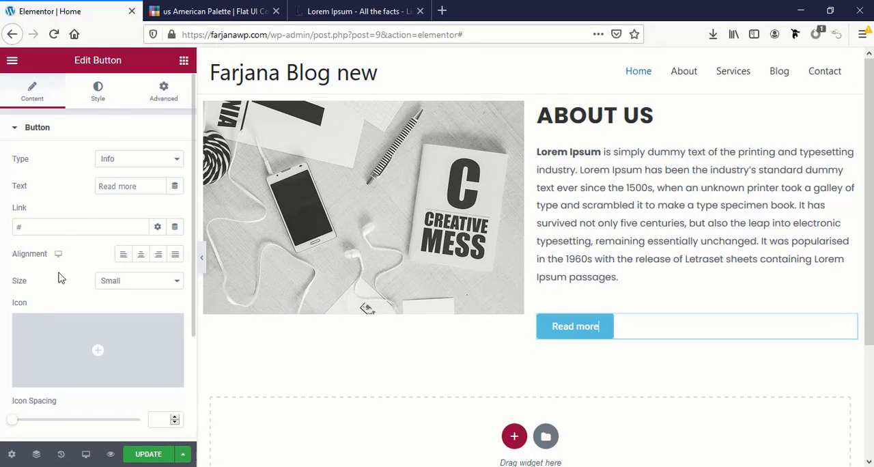
# Try center alignment on the Read more button and settle on left alignment
pyautogui.click(141, 254)
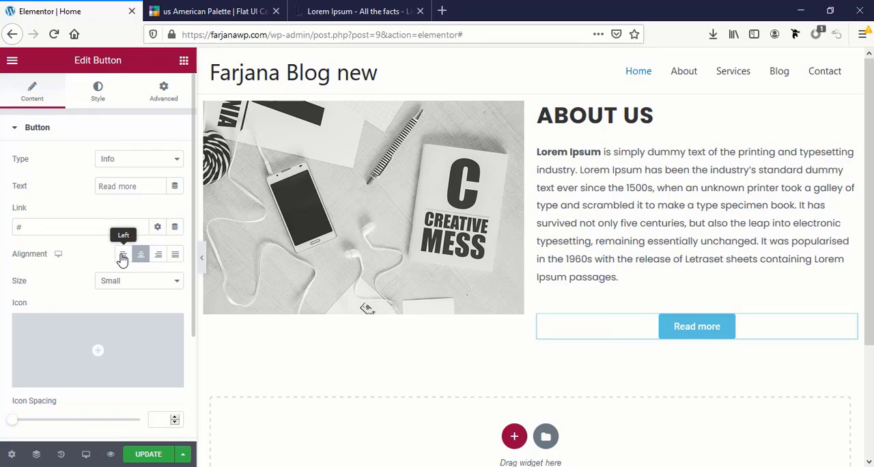
pyautogui.click(122, 255)
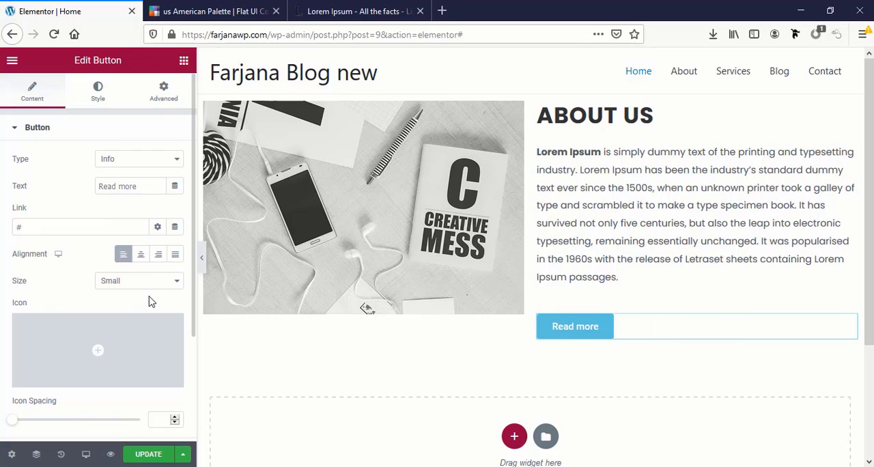
# Filter the icon library by "arrow" and insert the solid circled right-arrow icon into the Read more button
pyautogui.moveTo(107, 326)
pyautogui.scroll(-2, 107, 326)
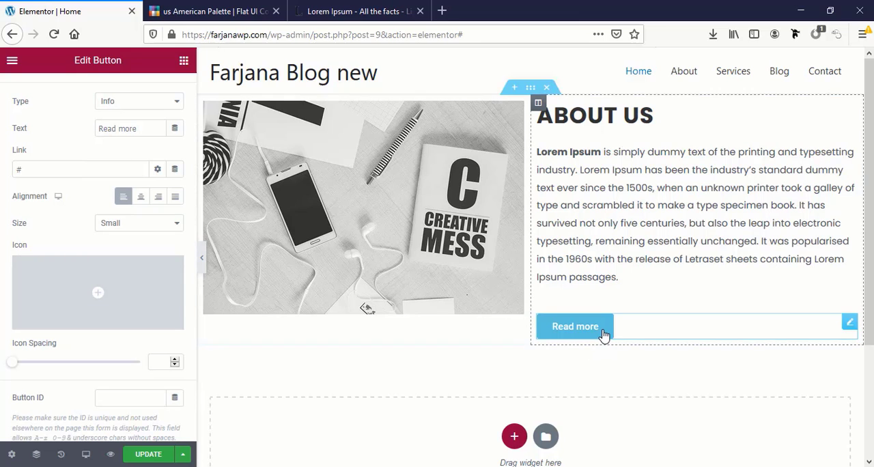
pyautogui.click(103, 301)
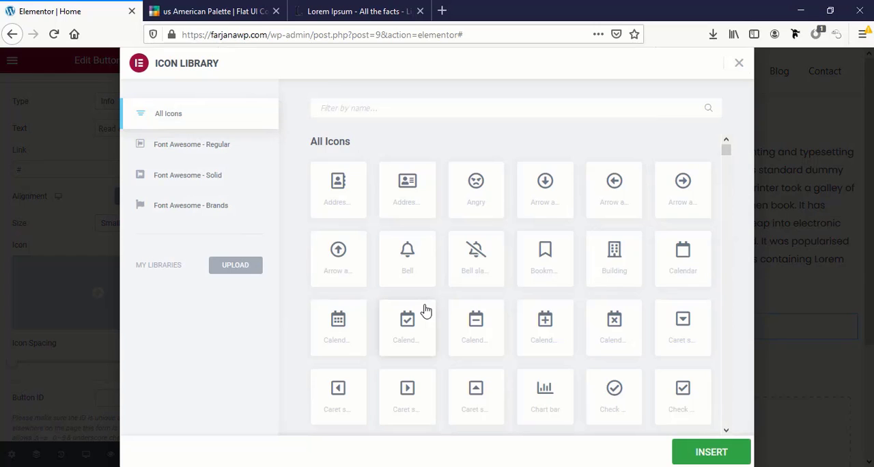
pyautogui.scroll(-3, 425, 309)
pyautogui.scroll(-5, 626, 271)
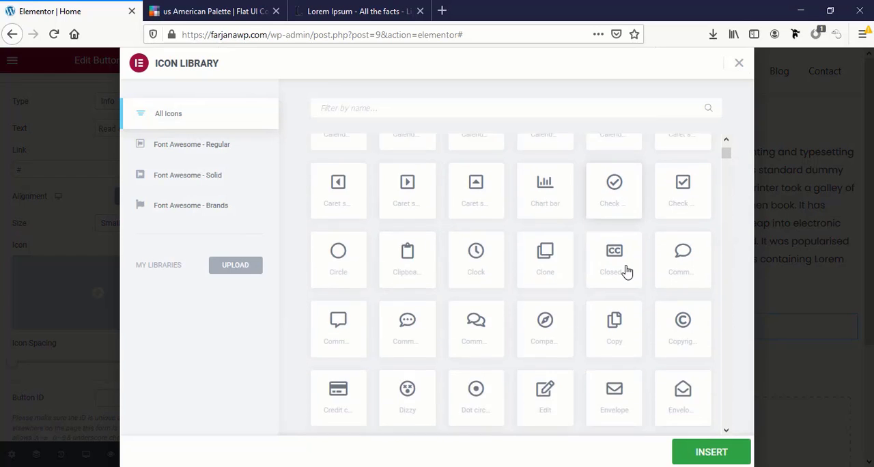
pyautogui.scroll(-3, 626, 271)
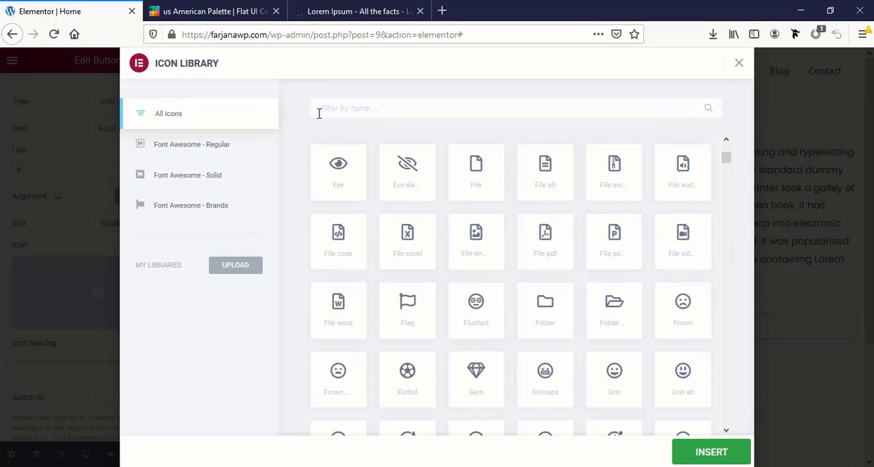
pyautogui.write('arro')
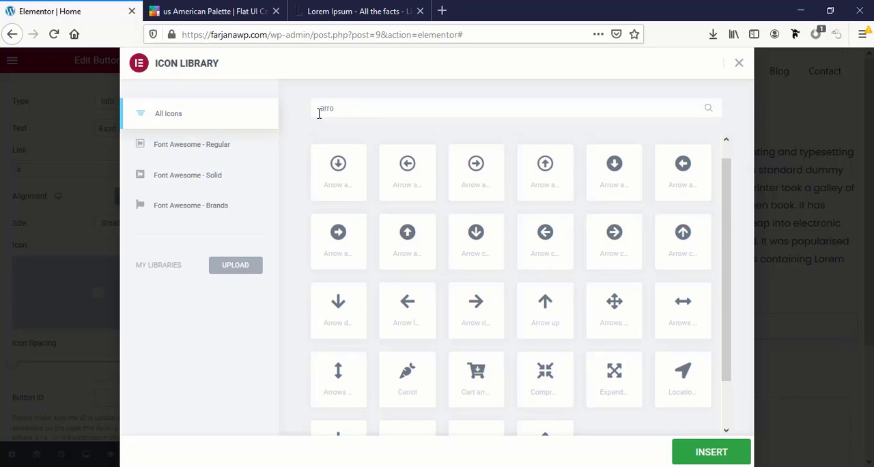
pyautogui.write('w')
pyautogui.scroll(-1, 410, 381)
pyautogui.scroll(1, 439, 293)
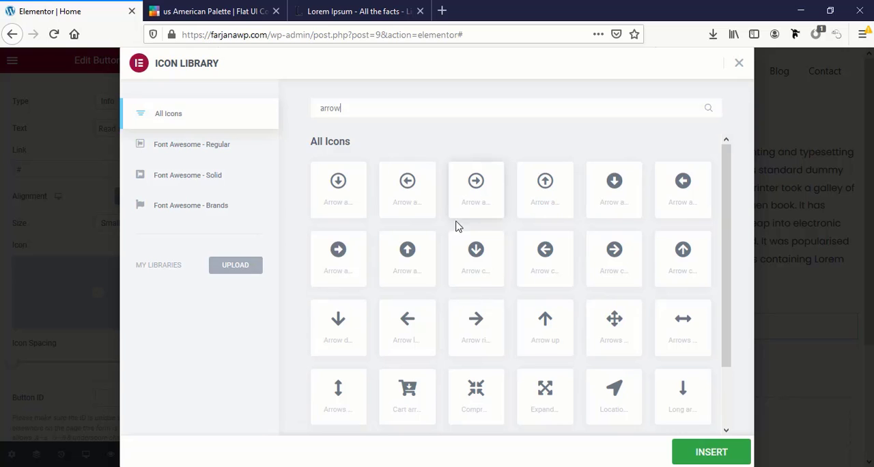
pyautogui.click(345, 258)
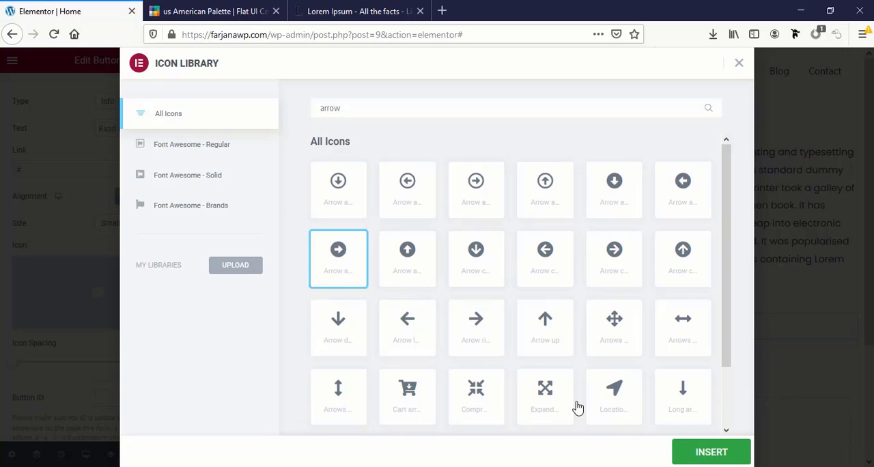
pyautogui.click(719, 452)
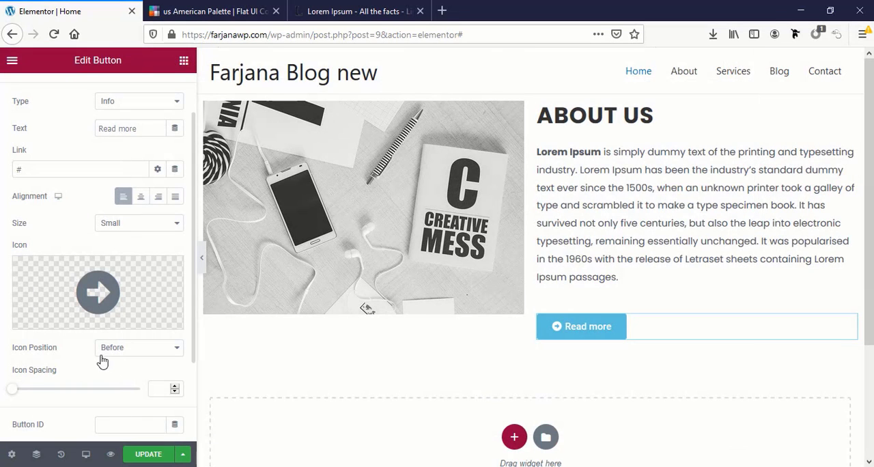
# Set the button's icon position to After and its icon spacing to 8
pyautogui.click(136, 350)
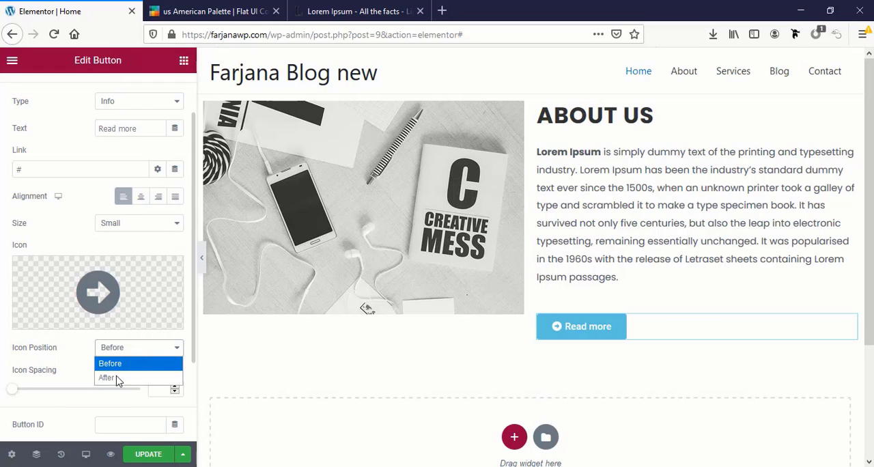
pyautogui.click(113, 380)
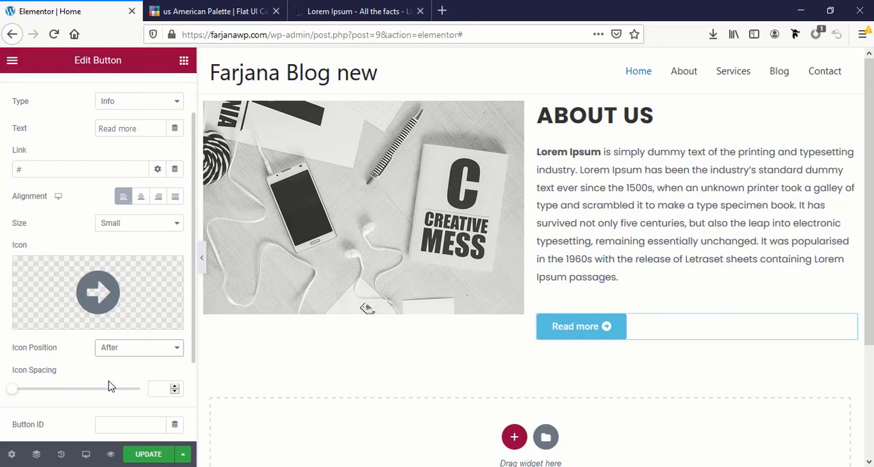
pyautogui.scroll(-1, 127, 394)
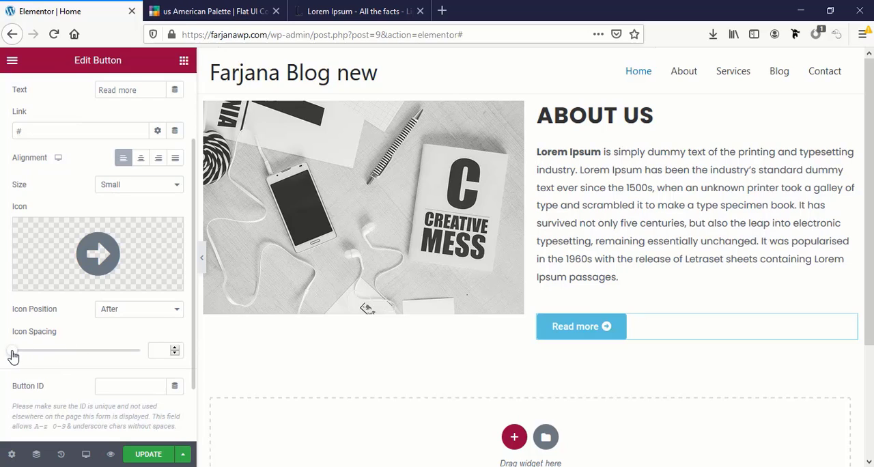
pyautogui.moveTo(11, 352); pyautogui.dragTo(32, 363)
pyautogui.scroll(-2, 53, 393)
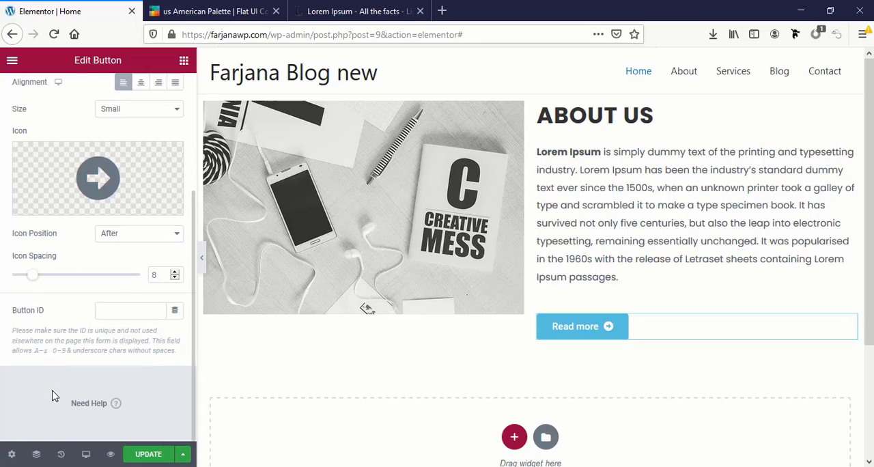
pyautogui.click(113, 314)
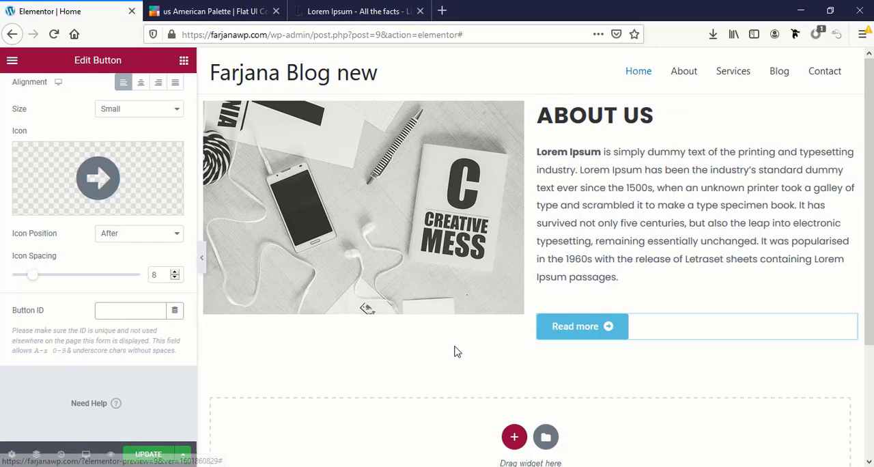
pyautogui.scroll(5, 54, 194)
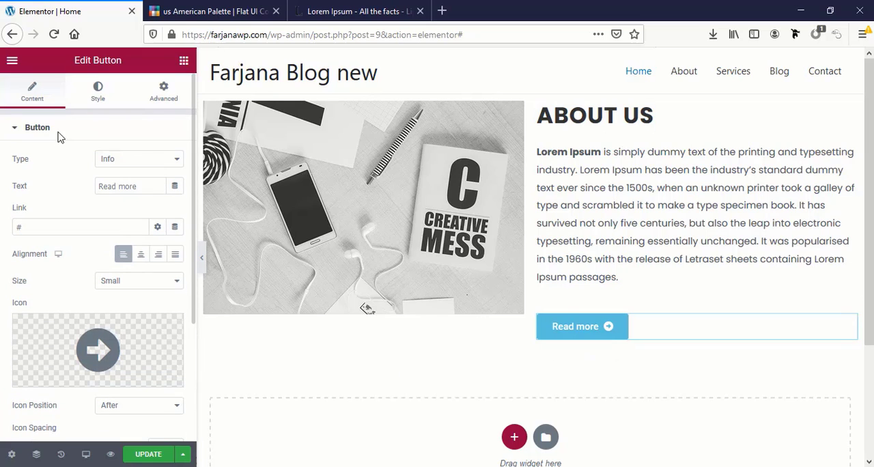
# Set the Read more button's font family to Poppins in its typography settings
pyautogui.click(99, 89)
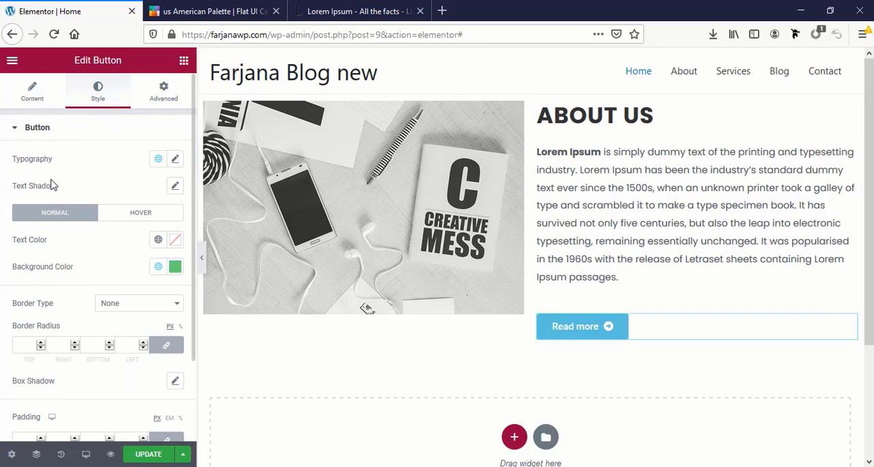
pyautogui.click(175, 160)
pyautogui.click(121, 220)
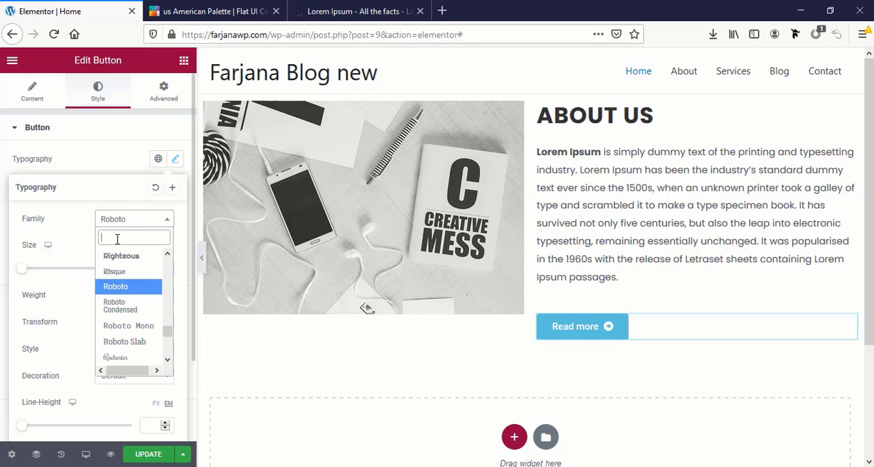
pyautogui.write('pop')
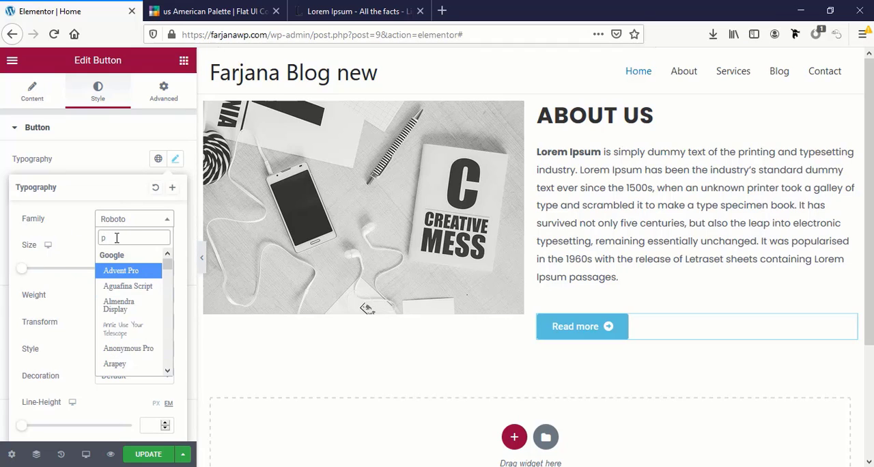
pyautogui.press('Return')
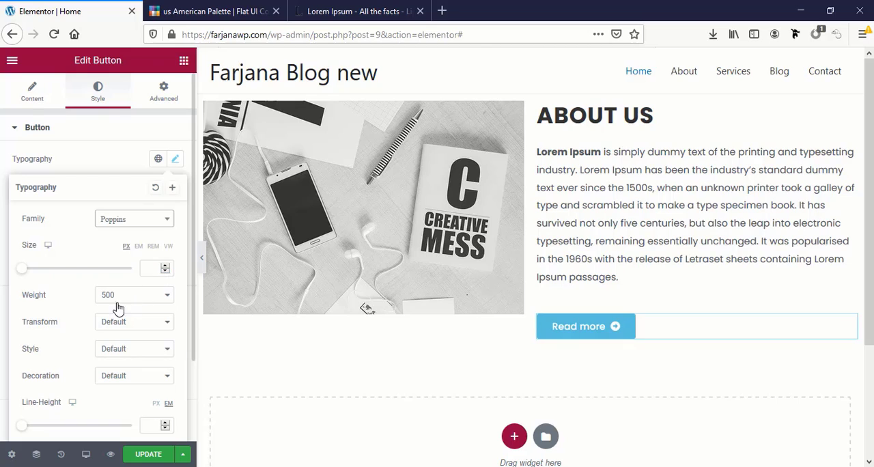
# Set the button text's transform to Uppercase and its letter spacing to 1.1
pyautogui.click(106, 325)
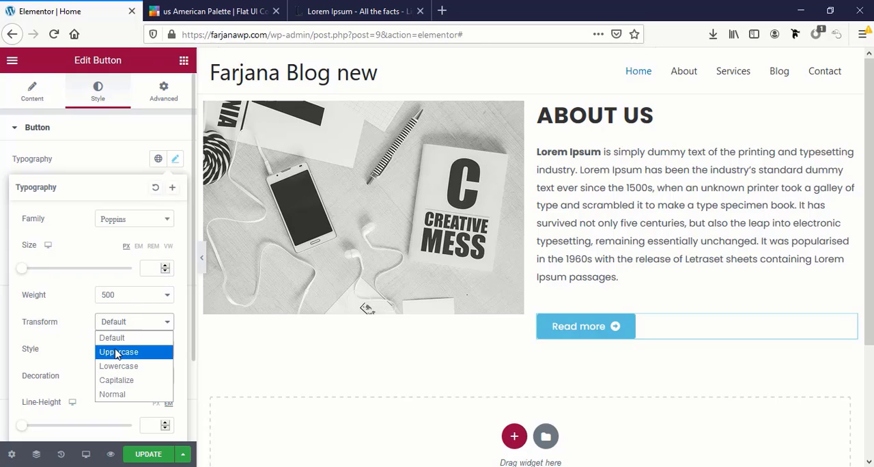
pyautogui.click(116, 352)
pyautogui.scroll(-1, 106, 341)
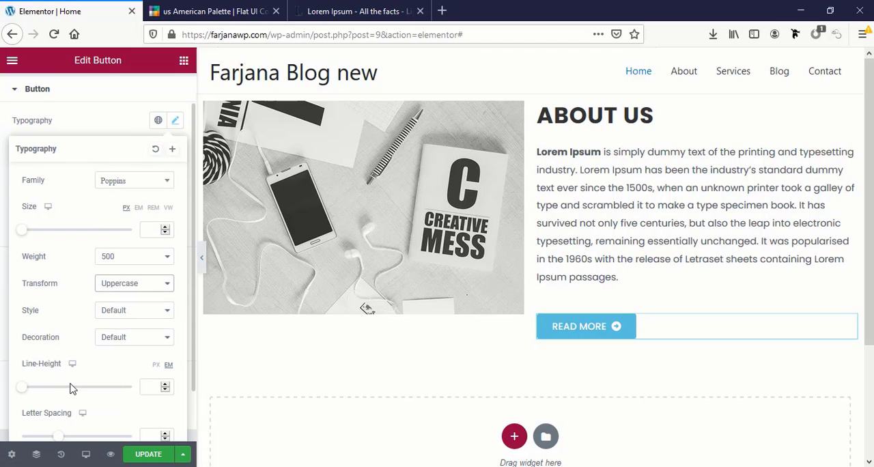
pyautogui.scroll(-2, 72, 388)
pyautogui.moveTo(61, 384); pyautogui.dragTo(70, 384)
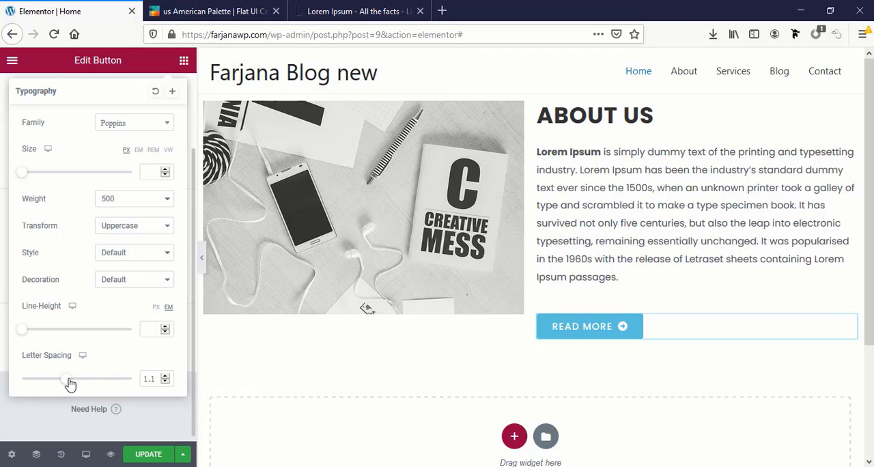
# Set the button text's letter spacing to 1.5 and save the typography as a global font named New Typography Setting
pyautogui.moveTo(151, 381); pyautogui.dragTo(190, 383)
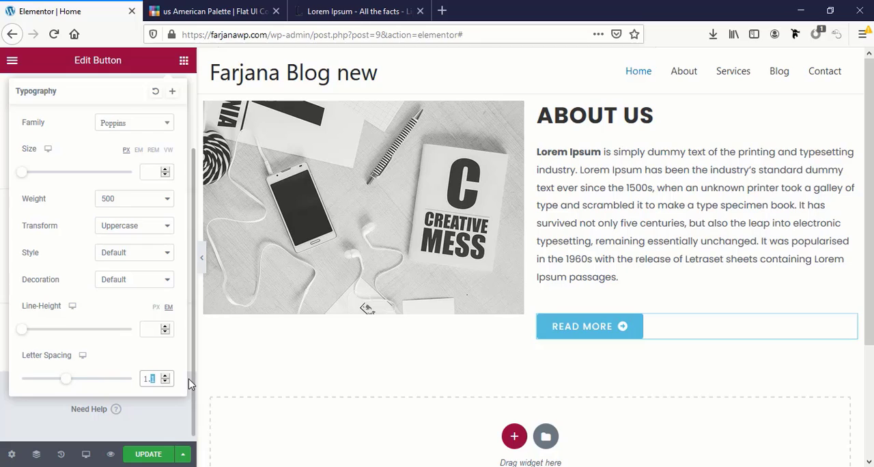
pyautogui.write('5')
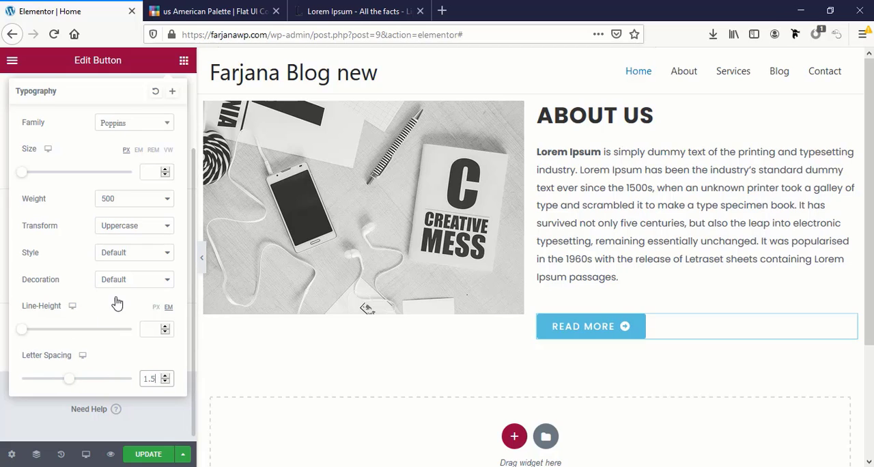
pyautogui.scroll(3, 116, 303)
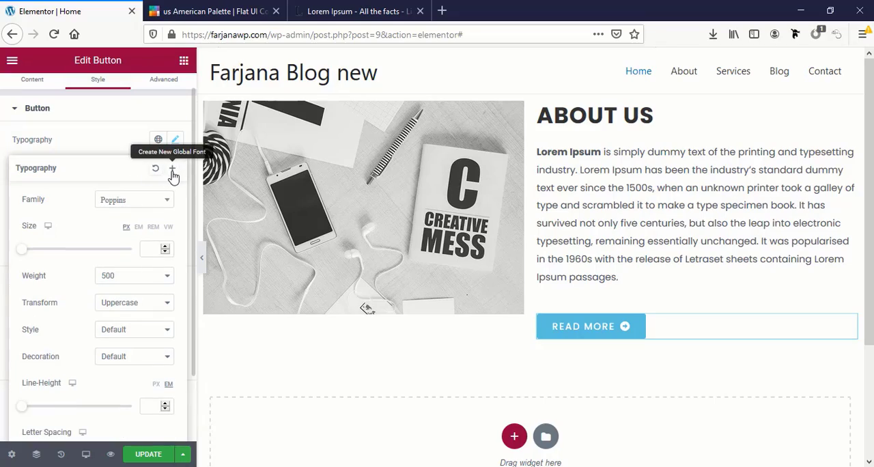
pyautogui.click(172, 168)
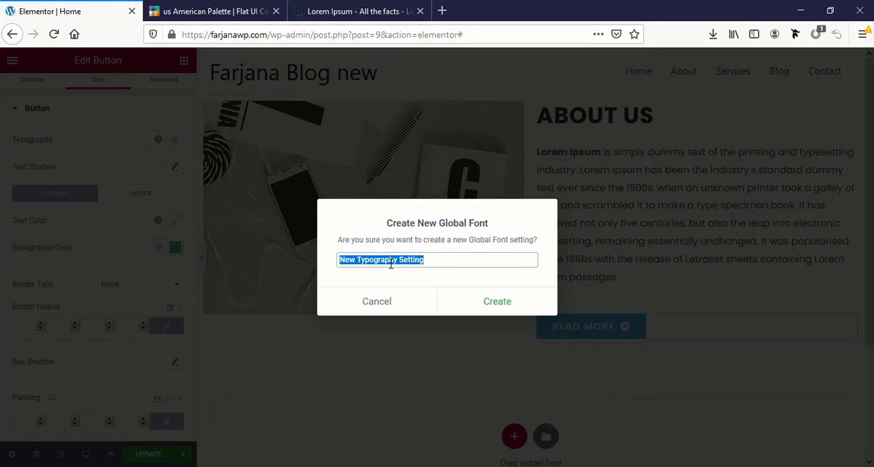
pyautogui.click(478, 301)
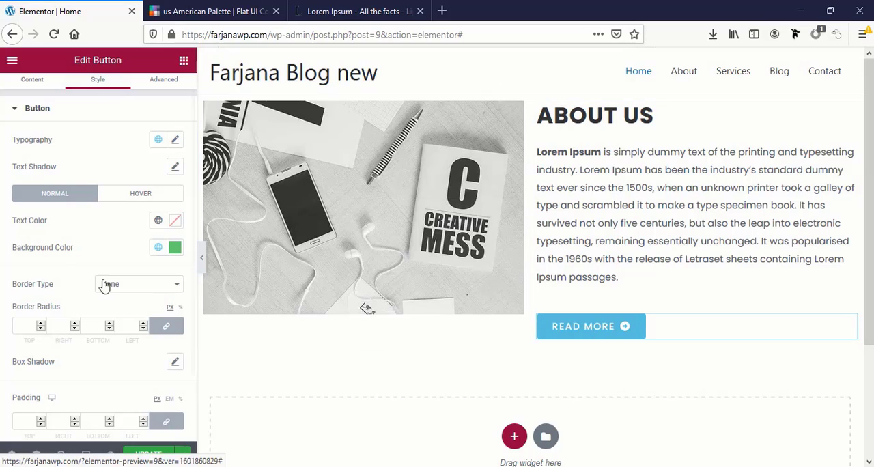
# Set the Read more button's hover text color to the Primary global color
pyautogui.scroll(-2, 44, 275)
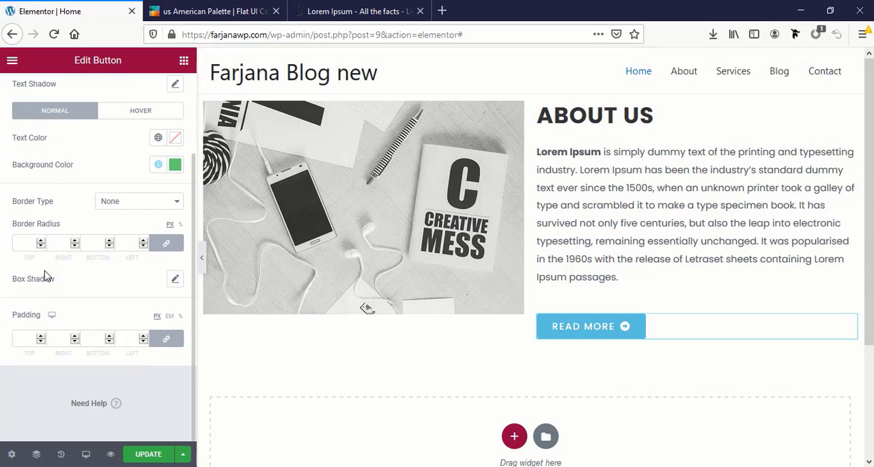
pyautogui.scroll(3, 44, 275)
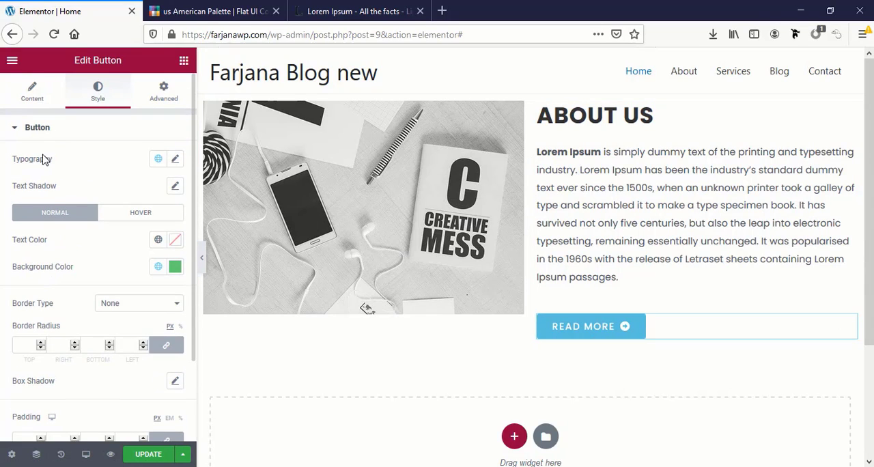
pyautogui.click(145, 216)
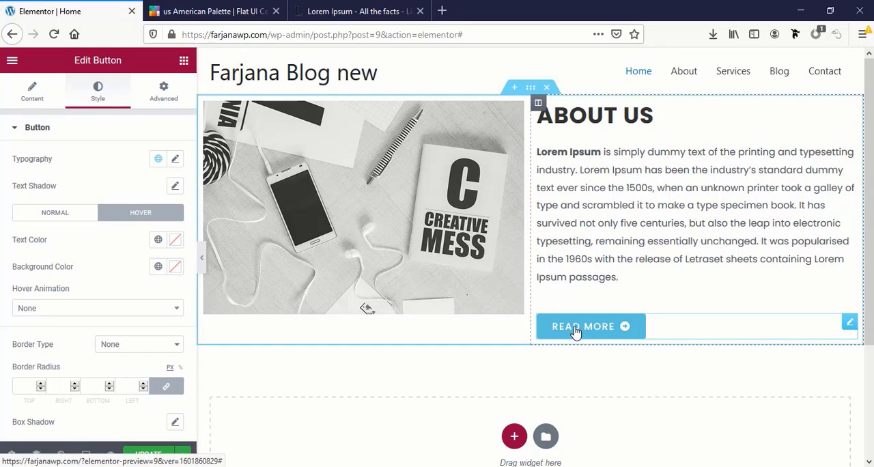
pyautogui.click(159, 242)
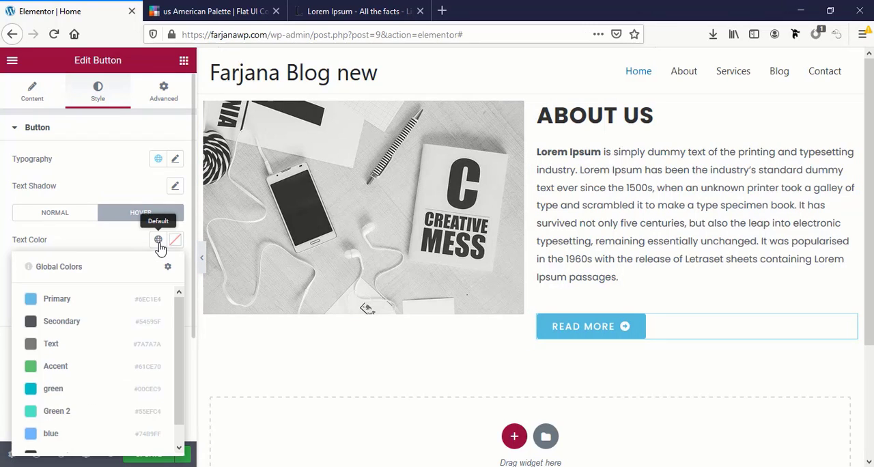
pyautogui.click(63, 300)
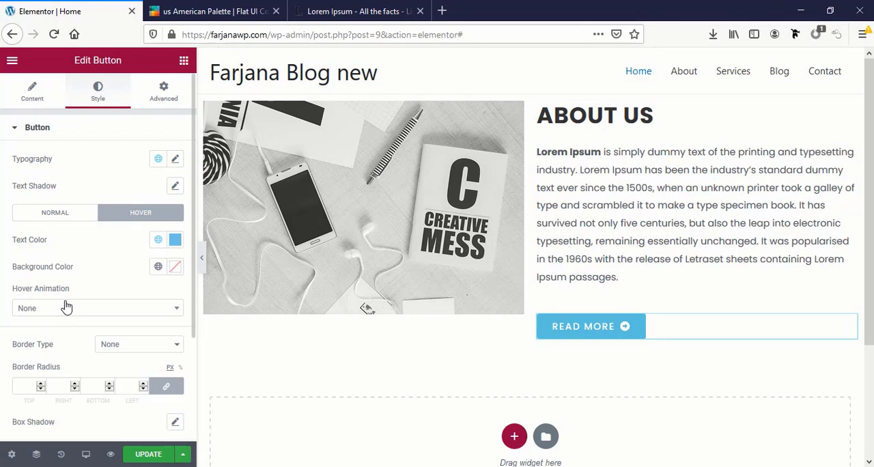
# Set the Read more button's hover background color to white with the hex value fff
pyautogui.click(158, 267)
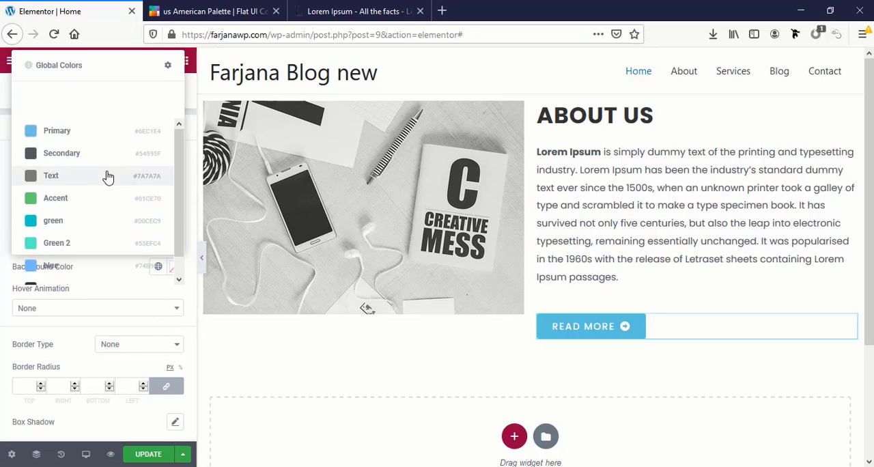
pyautogui.scroll(-1, 108, 177)
pyautogui.click(173, 270)
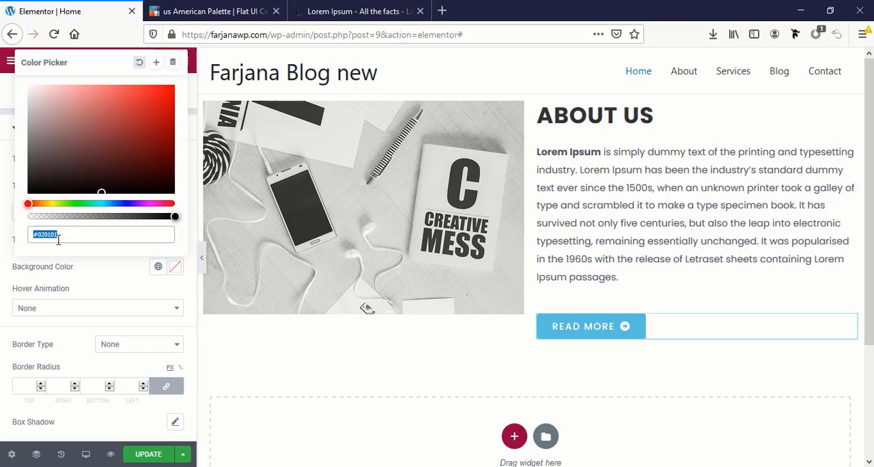
pyautogui.write('#f')
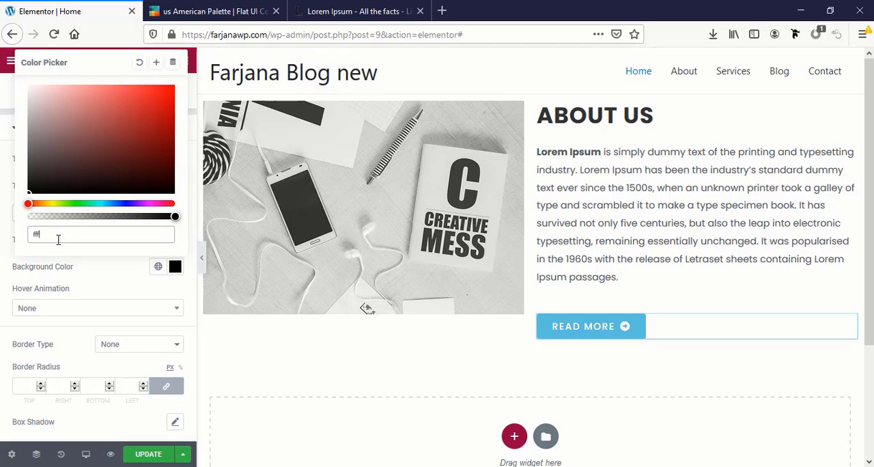
pyautogui.click(322, 302)
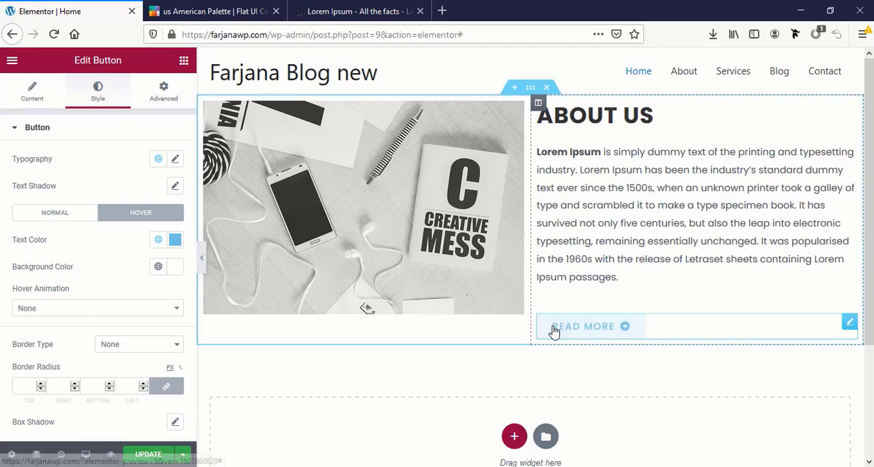
# Give the Read more button a solid border with width 1 on all sides in the Primary global color
pyautogui.scroll(-1, 65, 301)
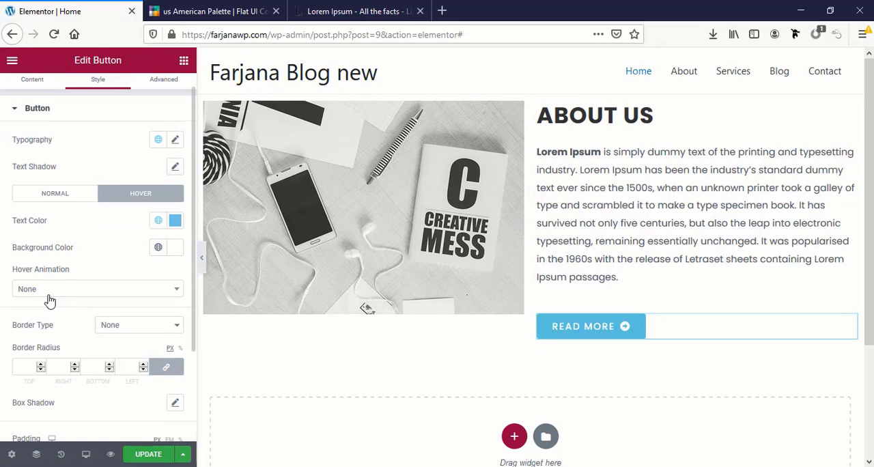
pyautogui.click(115, 333)
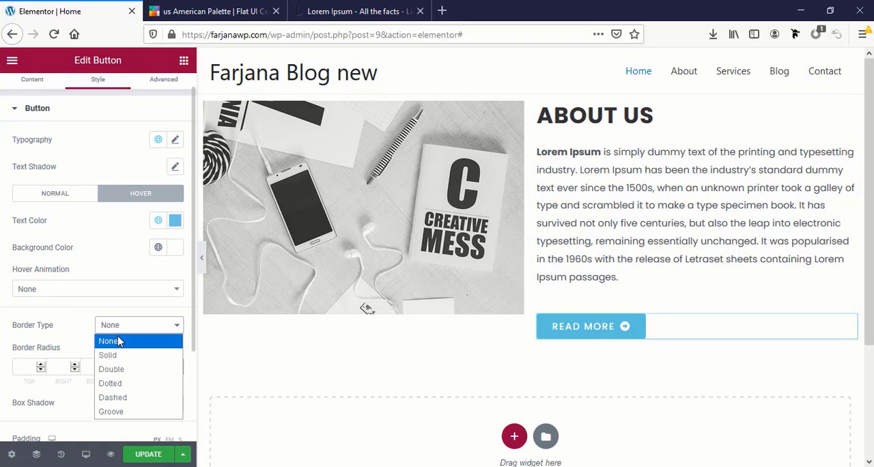
pyautogui.click(115, 354)
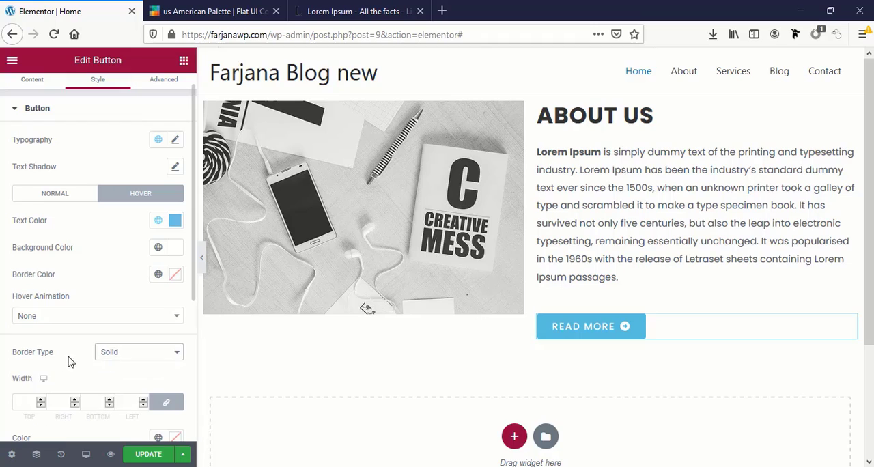
pyautogui.click(26, 407)
pyautogui.write('1')
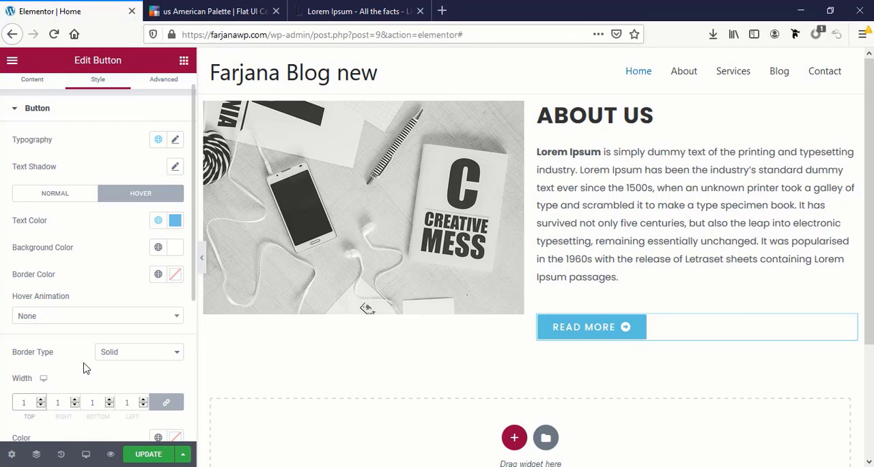
pyautogui.scroll(-1, 83, 369)
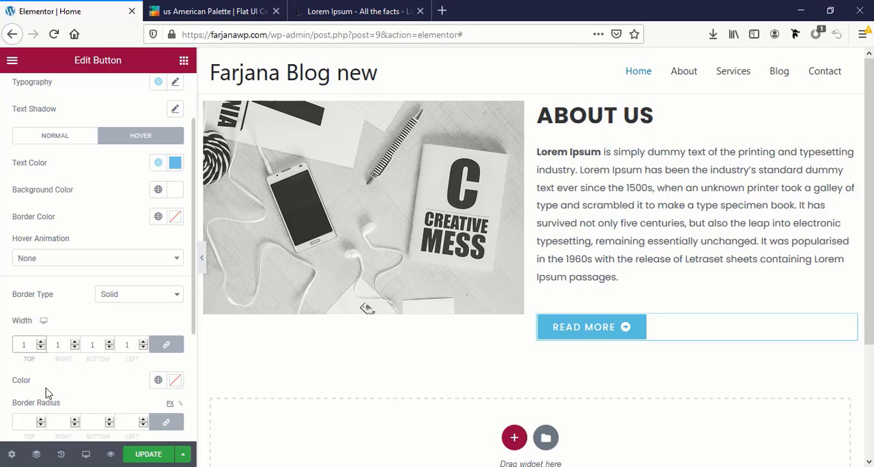
pyautogui.click(158, 380)
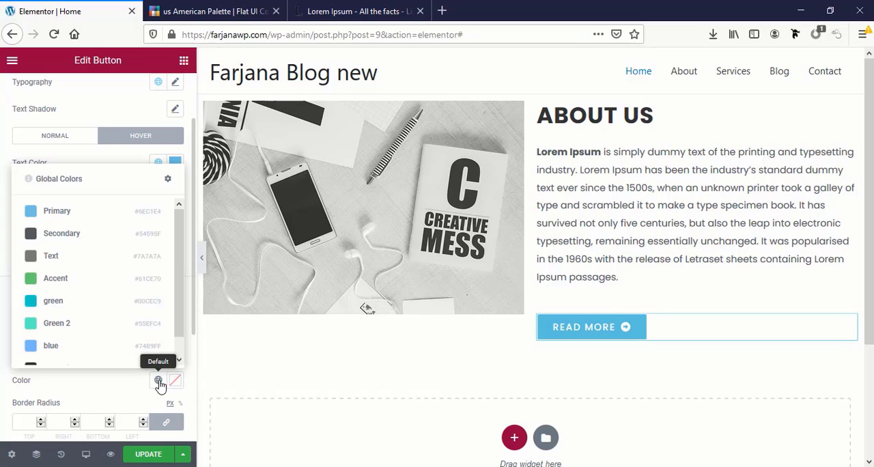
pyautogui.click(57, 212)
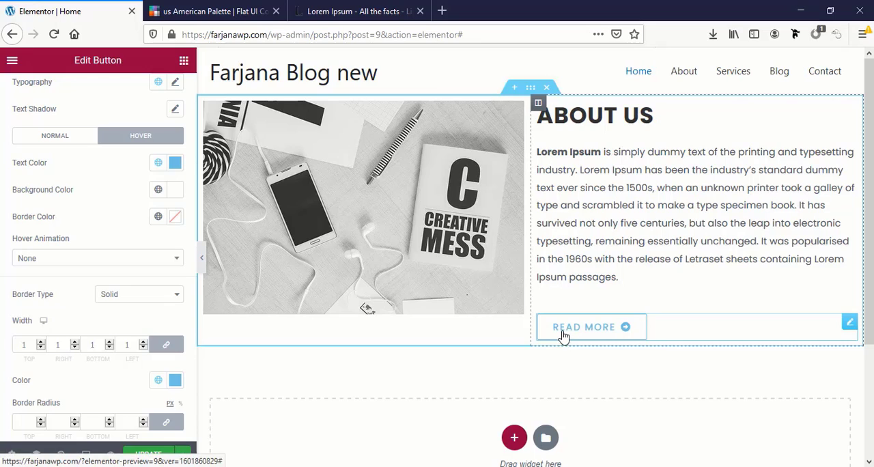
# Examine the Read more button's padding setting and its advanced options, such as margin, motion effects and background
pyautogui.scroll(-3, 64, 334)
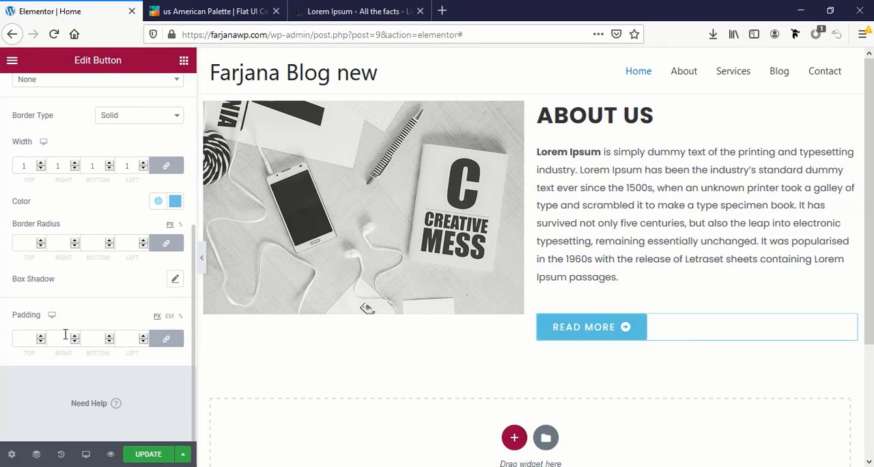
pyautogui.click(25, 339)
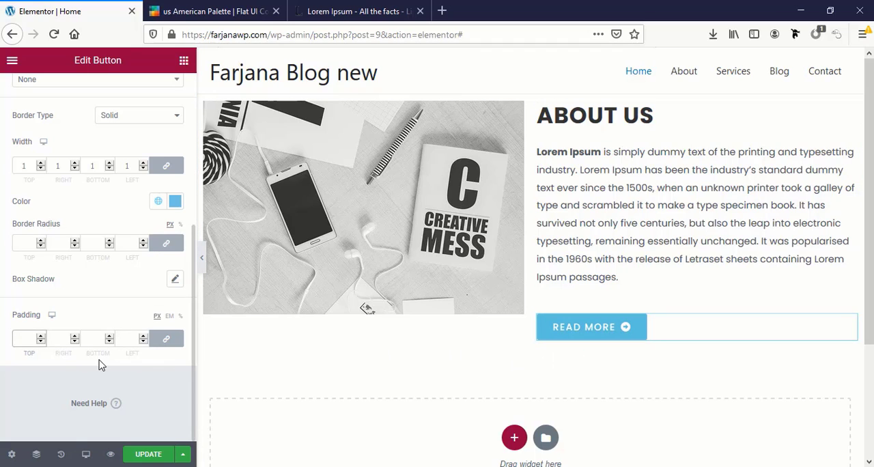
pyautogui.scroll(5, 67, 338)
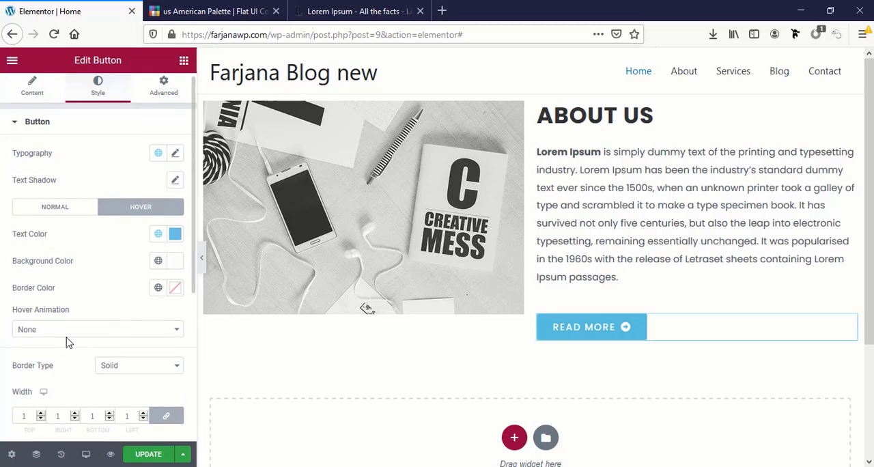
pyautogui.click(167, 98)
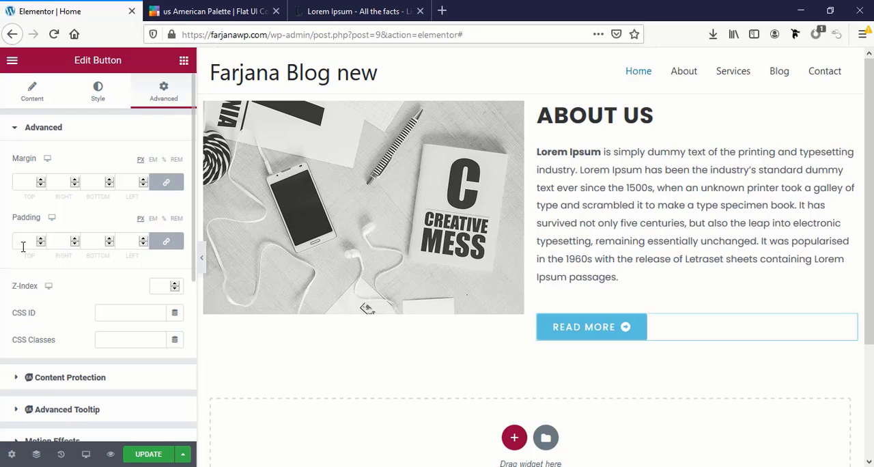
pyautogui.scroll(-2, 30, 310)
pyautogui.scroll(-2, 31, 311)
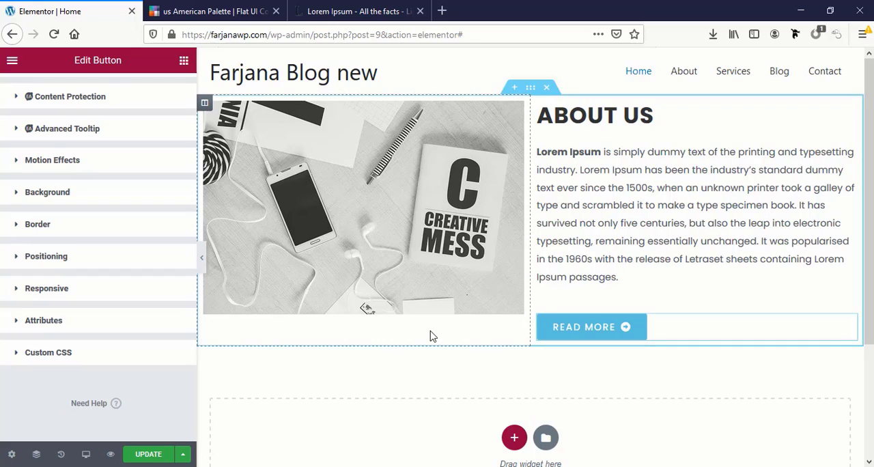
pyautogui.scroll(4, 158, 275)
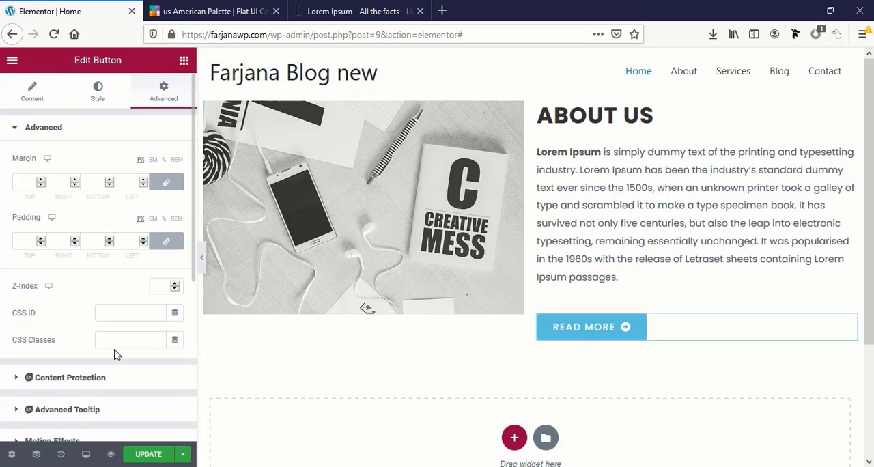
pyautogui.scroll(-2, 115, 354)
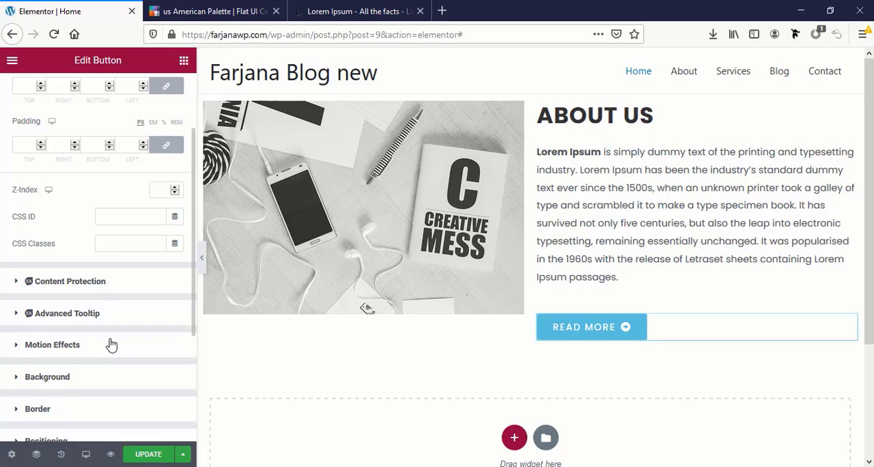
pyautogui.scroll(2, 111, 345)
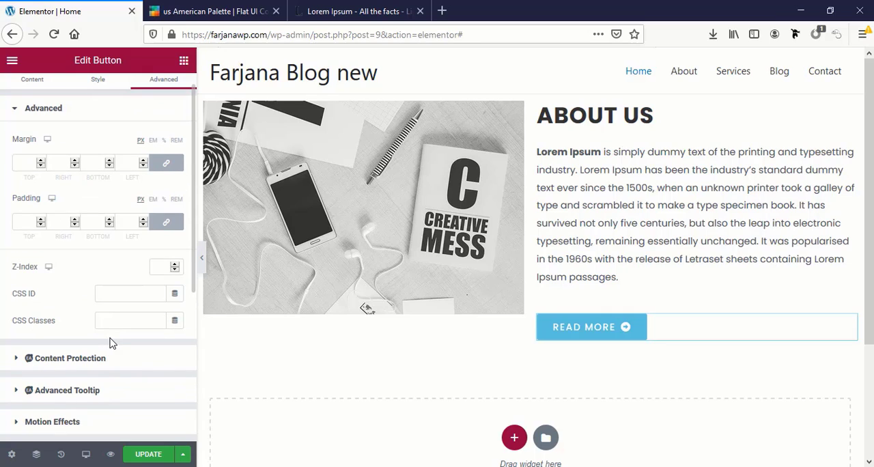
pyautogui.scroll(-2, 111, 343)
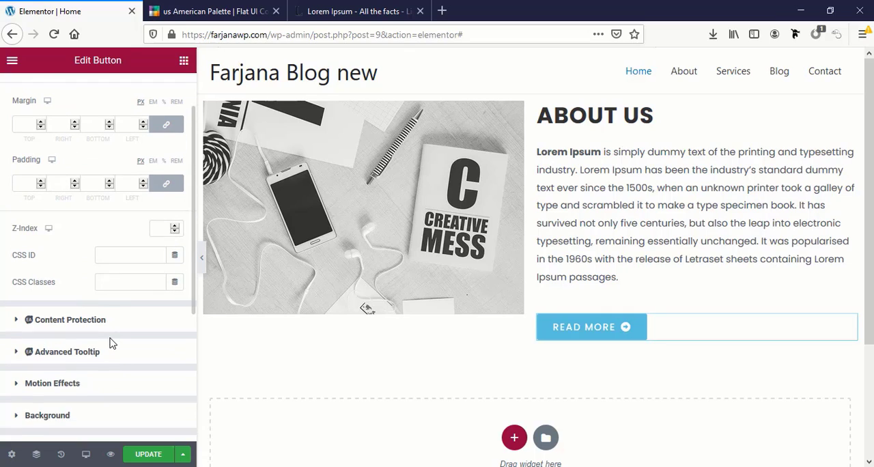
# Update the Home page to save the Read more button's styling
pyautogui.click(146, 454)
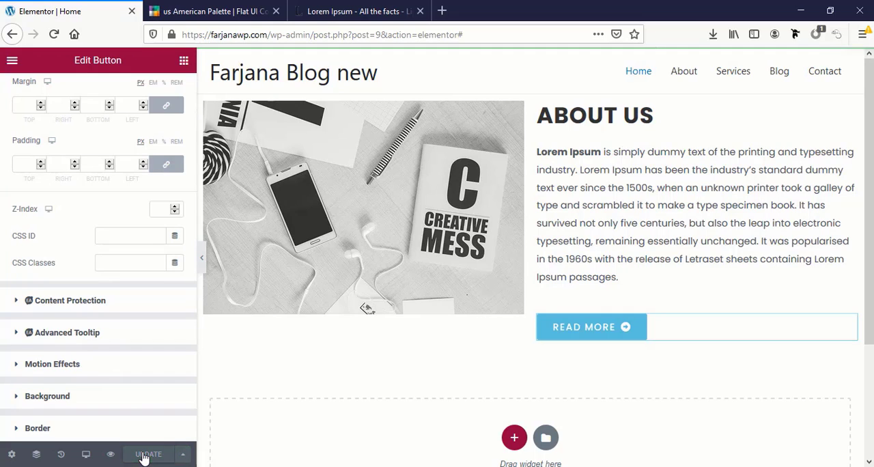
# Set the About Us image's height to 378 px
pyautogui.click(392, 288)
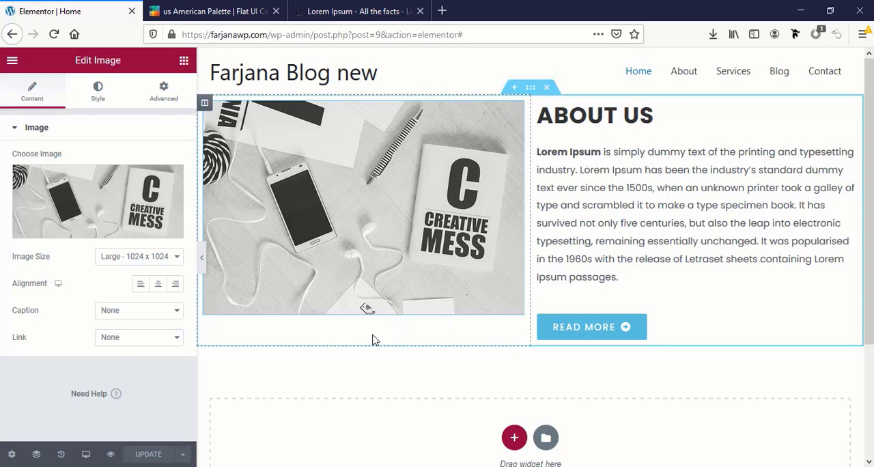
pyautogui.click(102, 92)
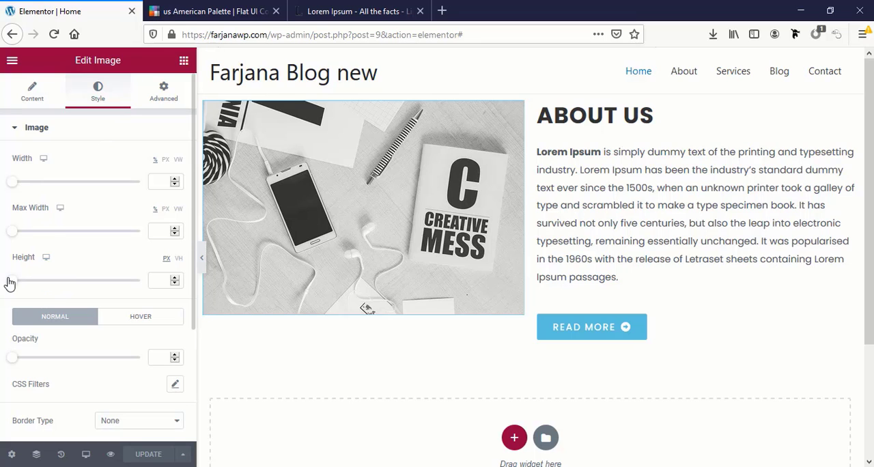
pyautogui.moveTo(15, 280); pyautogui.dragTo(114, 302)
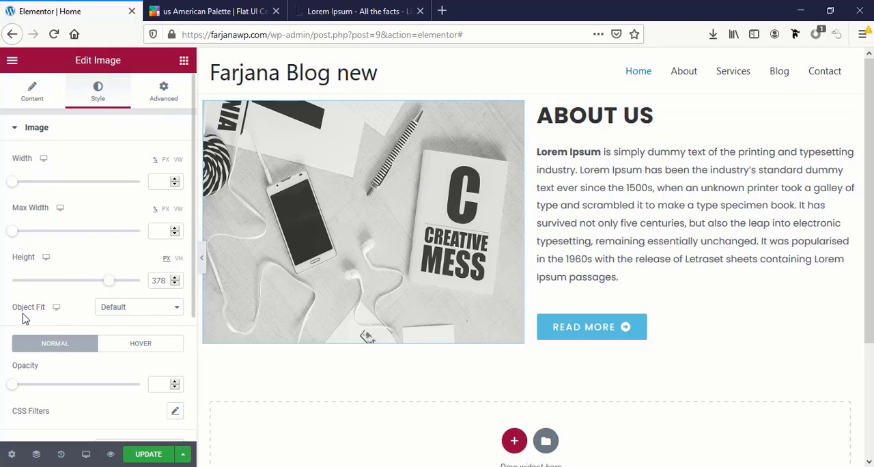
# Set the About Us image's object fit to Cover and update the Home page
pyautogui.click(139, 311)
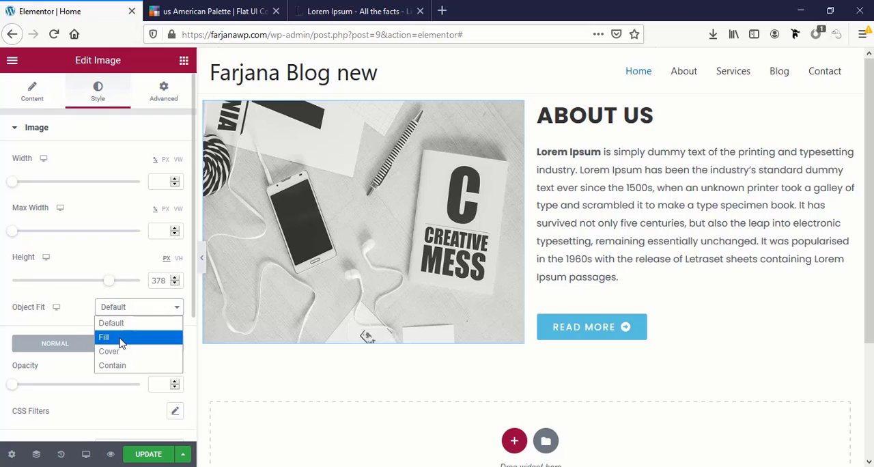
pyautogui.click(121, 339)
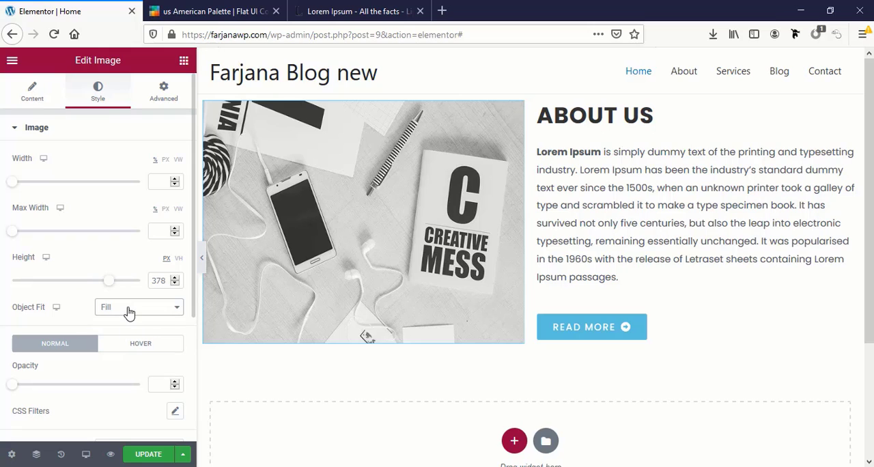
pyautogui.click(127, 311)
pyautogui.click(134, 353)
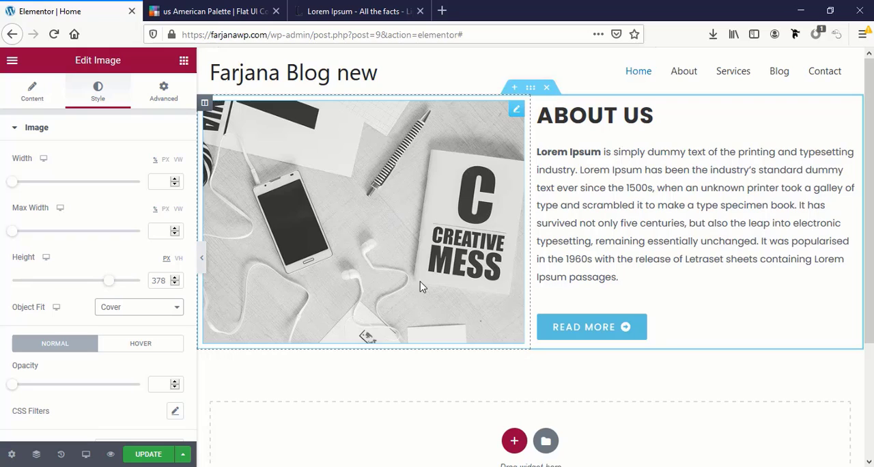
pyautogui.click(152, 453)
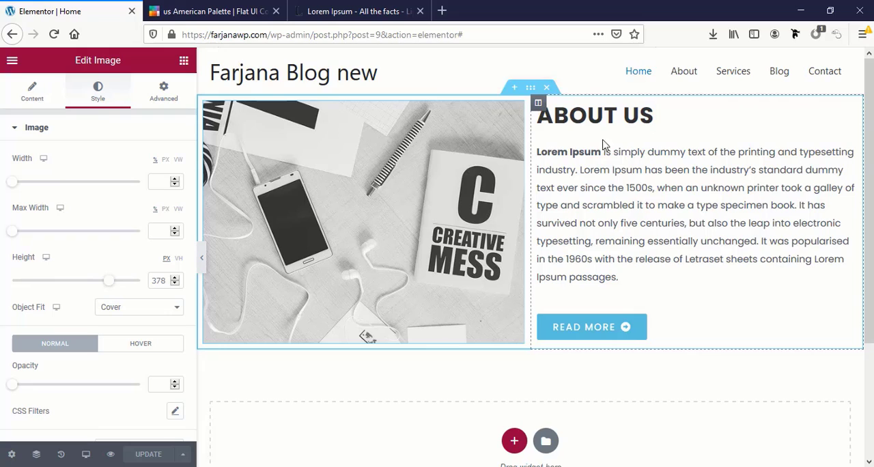
# Insert a Divider widget between the About Us heading and its paragraph
pyautogui.click(183, 60)
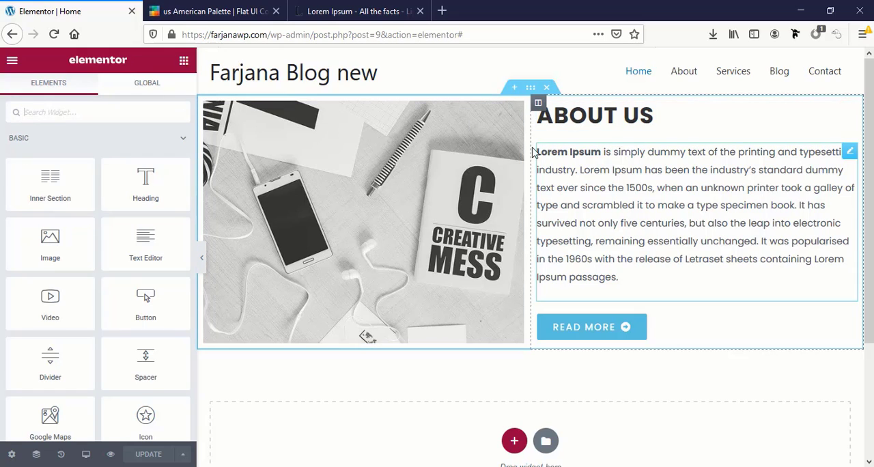
pyautogui.scroll(-1, 68, 113)
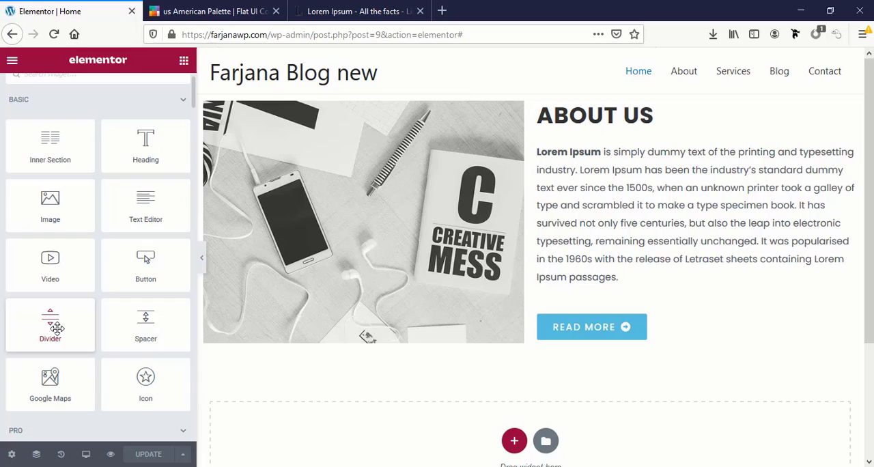
pyautogui.moveTo(55, 330); pyautogui.dragTo(672, 157)
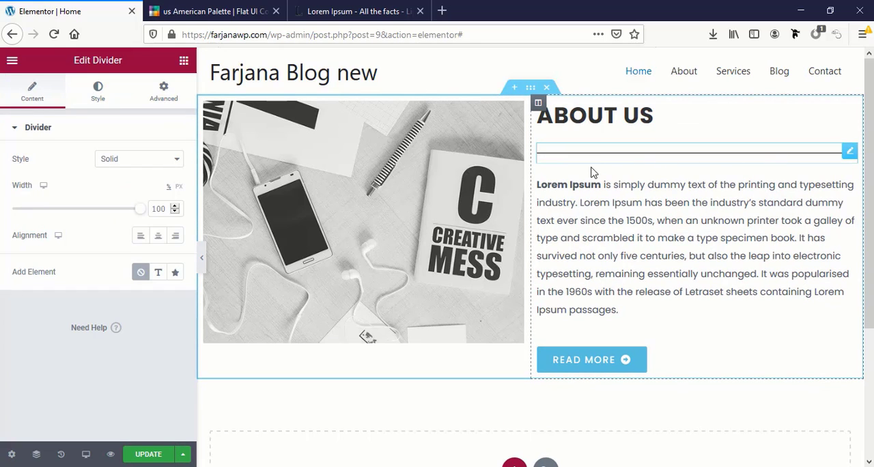
# Keep the divider's style Solid, set its width to 18% and align it left
pyautogui.click(111, 158)
pyautogui.click(134, 194)
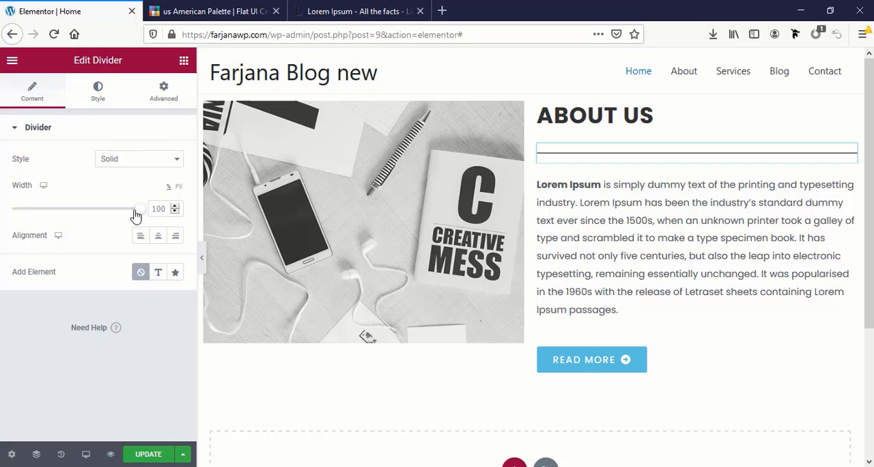
pyautogui.moveTo(136, 210); pyautogui.dragTo(33, 216)
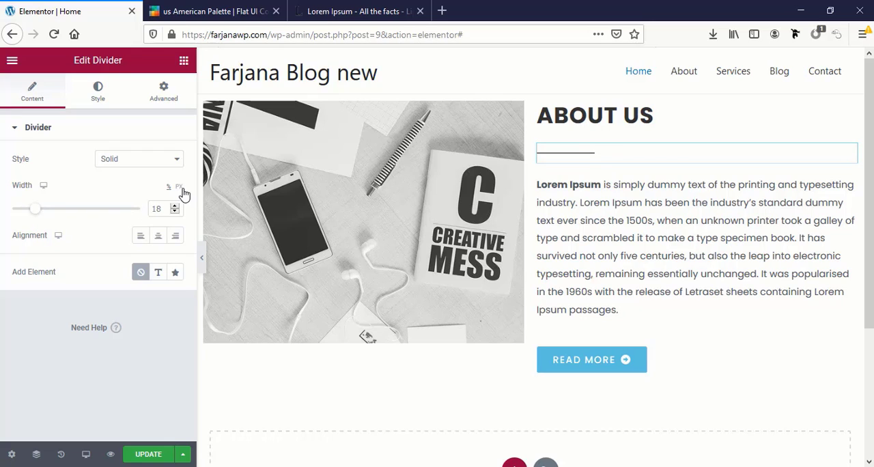
pyautogui.click(158, 237)
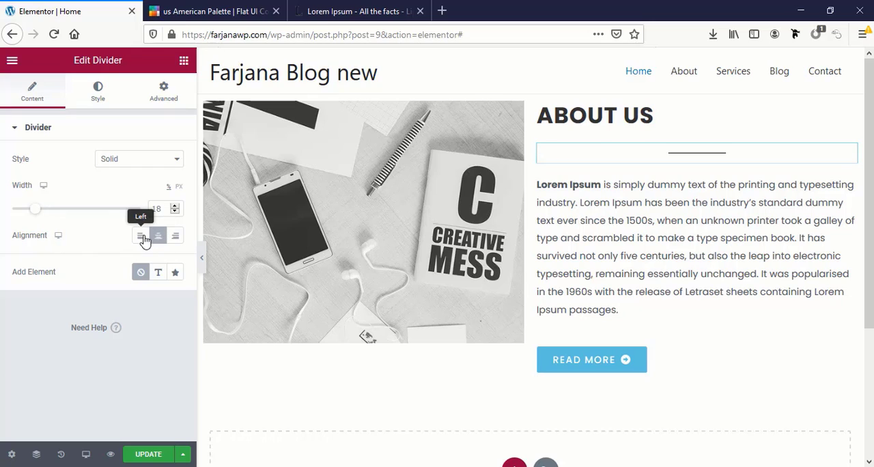
pyautogui.click(138, 237)
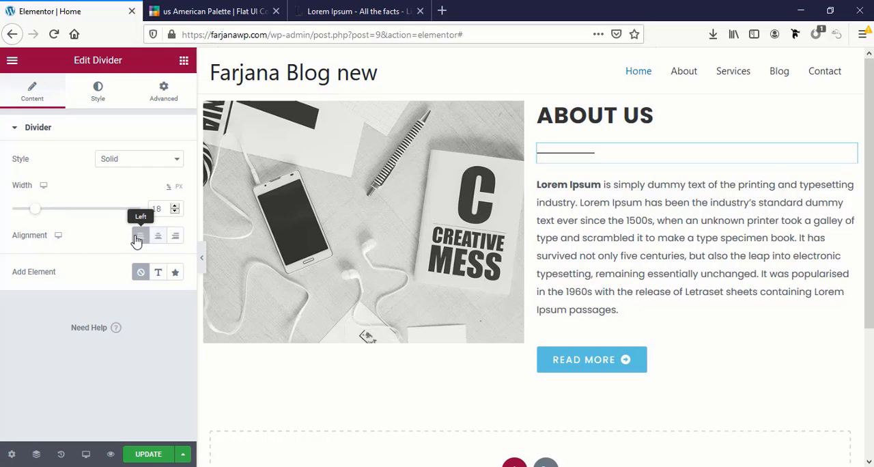
# Try a star icon and a text label as the divider's added element, and set the element back to None
pyautogui.click(174, 273)
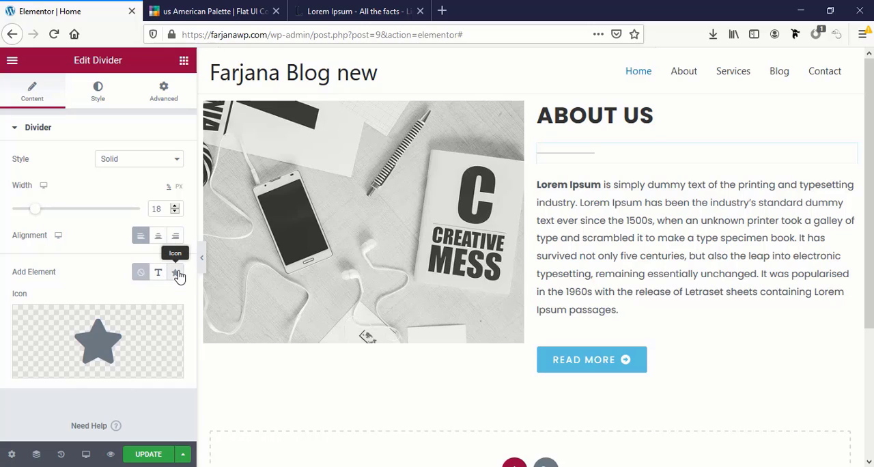
pyautogui.click(116, 338)
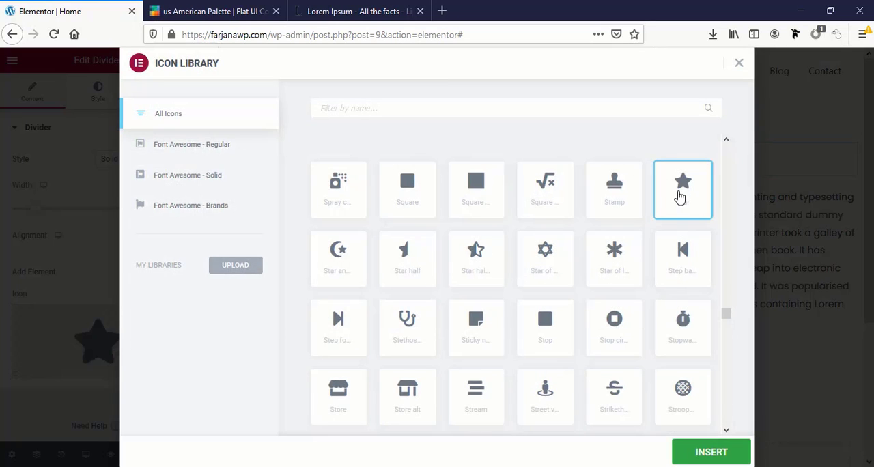
pyautogui.click(710, 452)
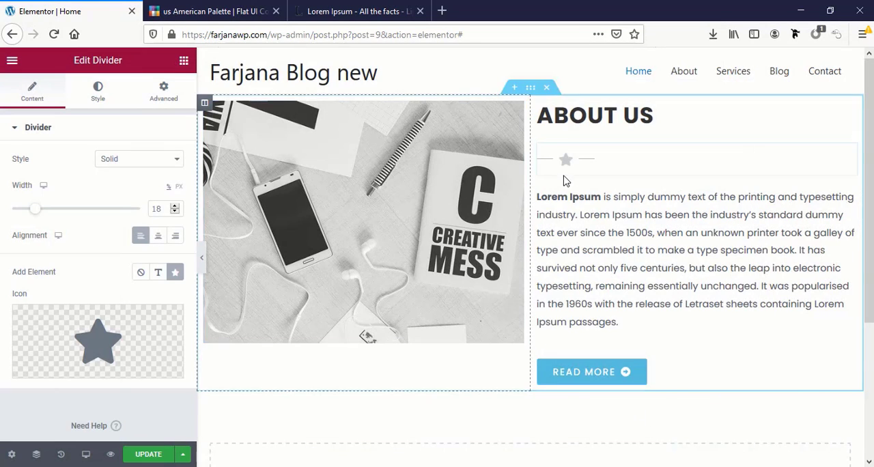
pyautogui.click(158, 273)
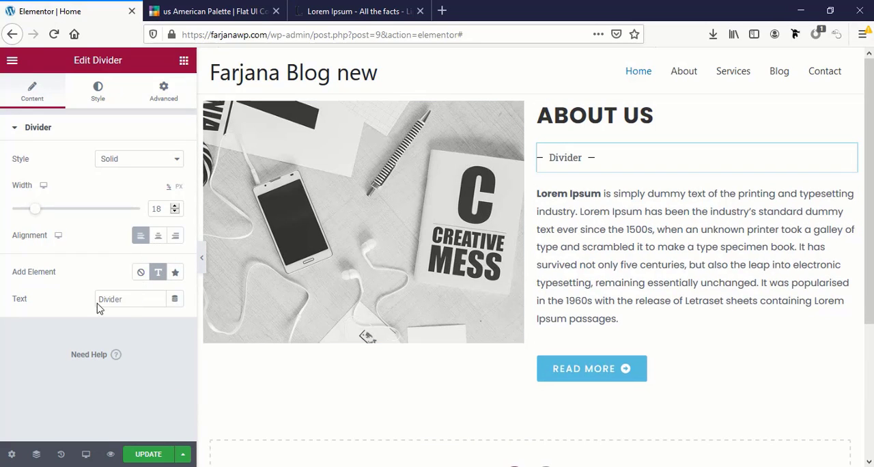
pyautogui.doubleClick(141, 300)
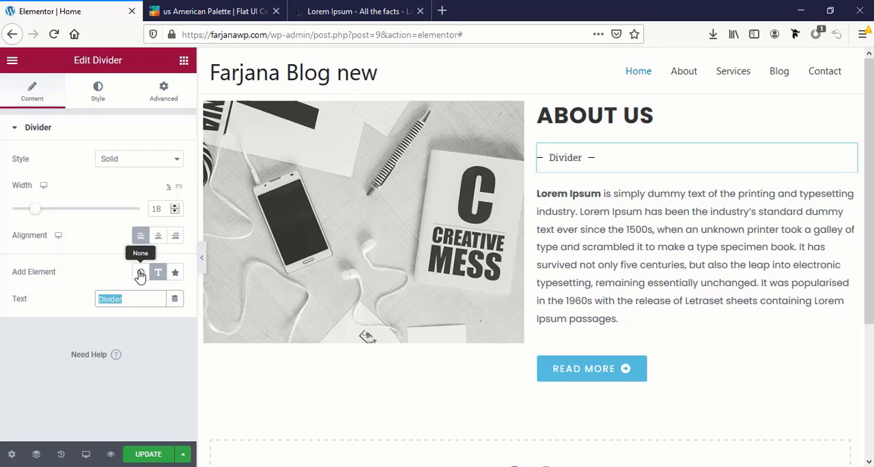
pyautogui.click(140, 272)
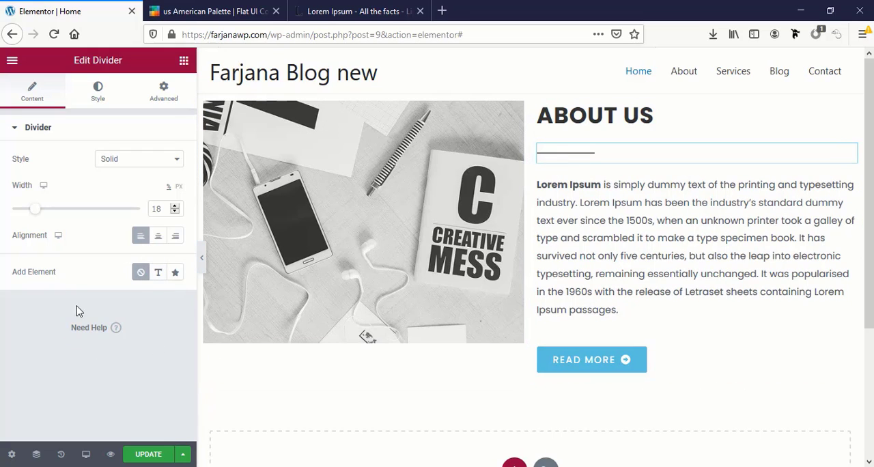
# Apply the global color named green to the divider line
pyautogui.click(95, 106)
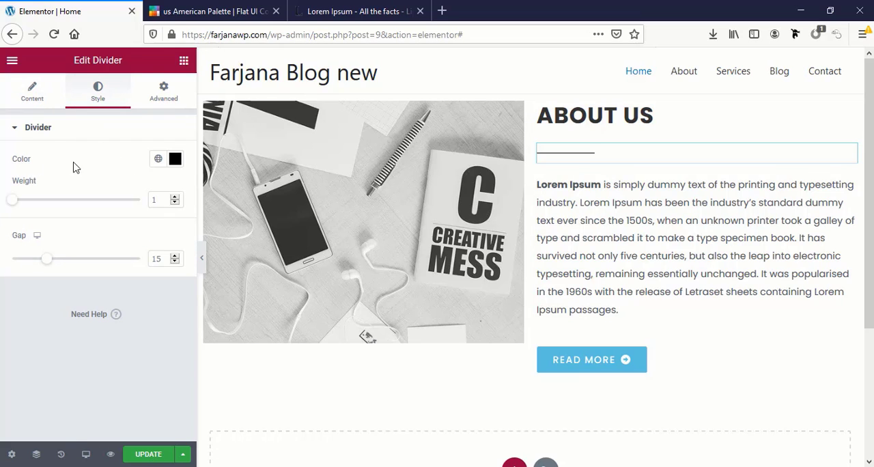
pyautogui.click(175, 160)
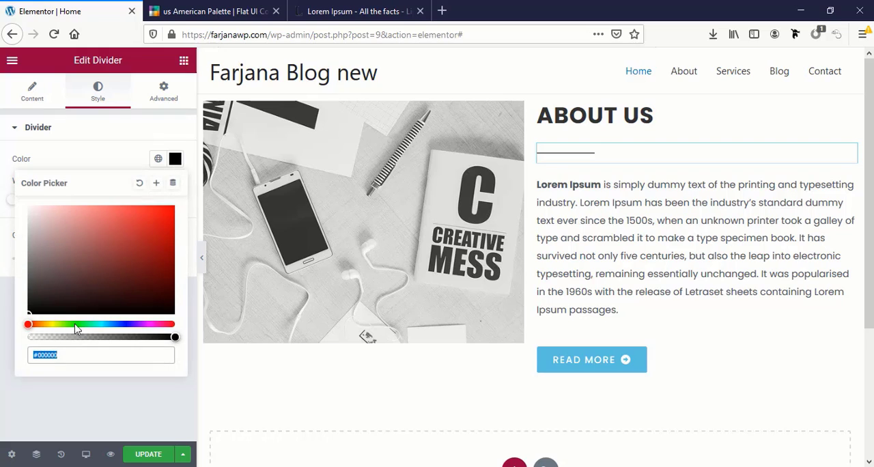
pyautogui.click(157, 159)
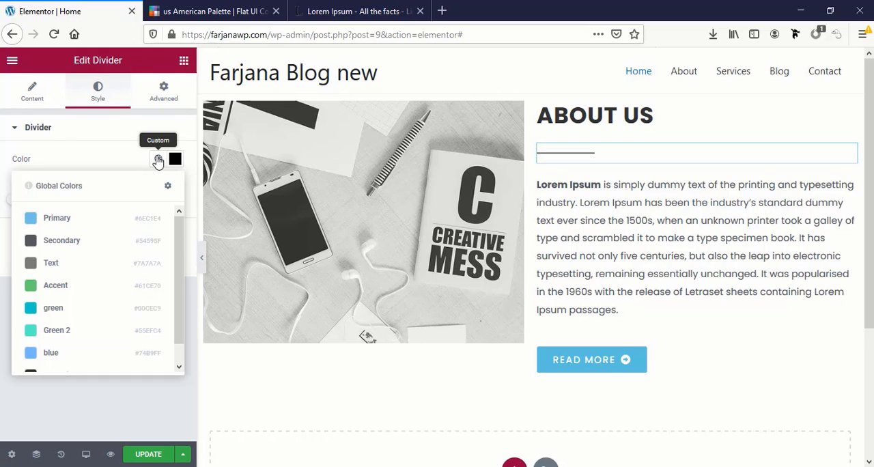
pyautogui.scroll(-1, 48, 337)
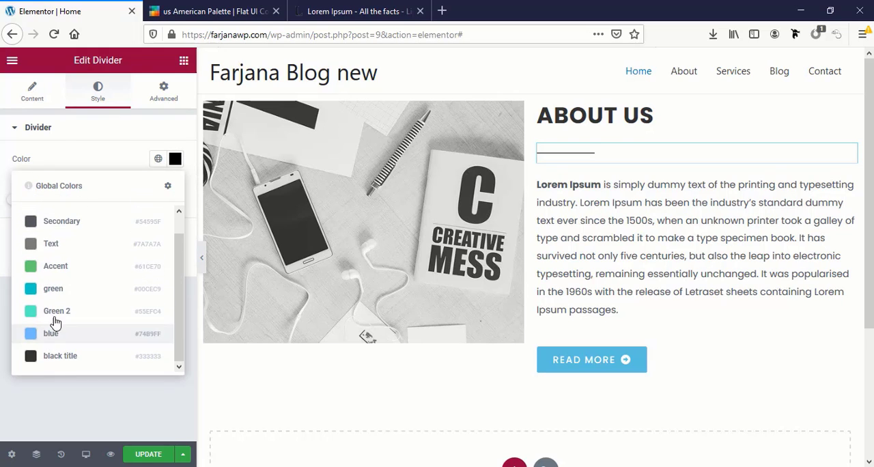
pyautogui.click(70, 290)
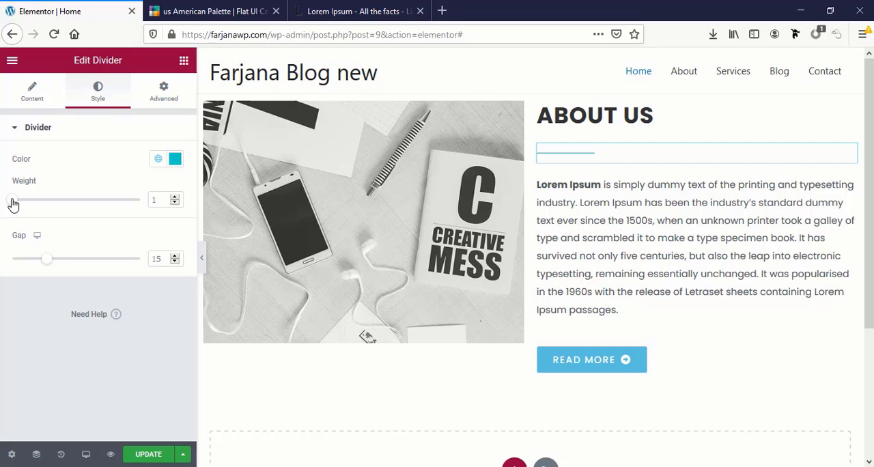
# Set the divider's weight to 5 and its gap to 2
pyautogui.moveTo(13, 199); pyautogui.dragTo(30, 200)
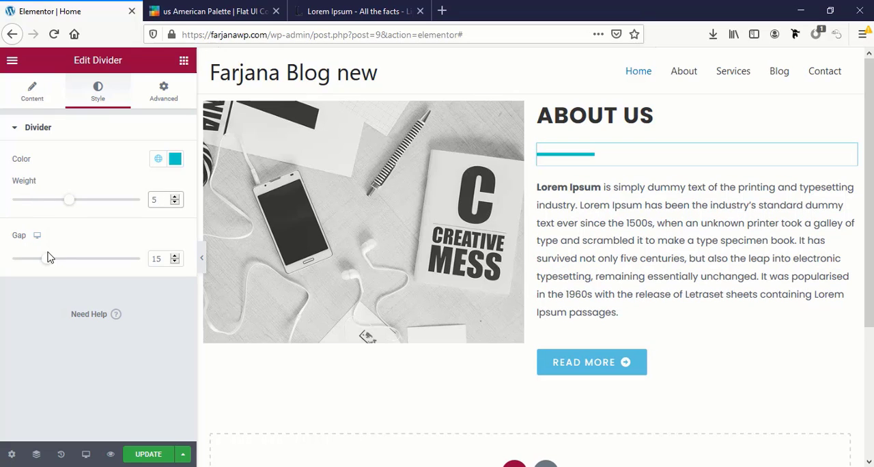
pyautogui.moveTo(45, 264); pyautogui.dragTo(6, 257)
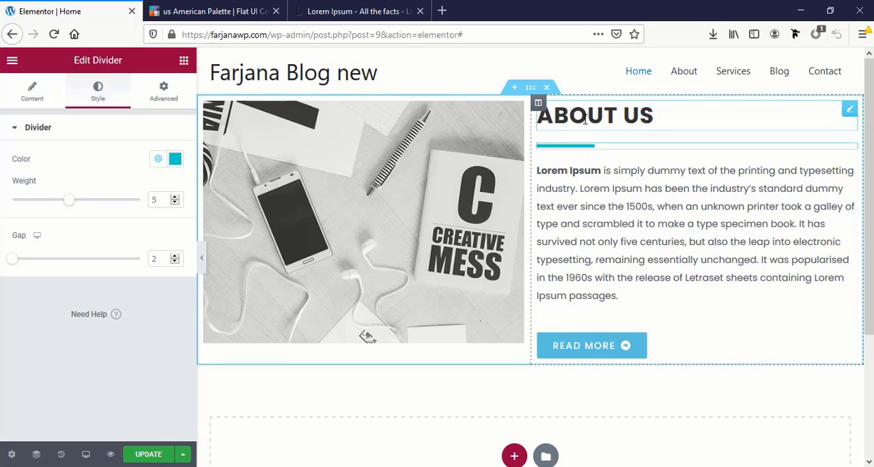
# Set the widgets space of the column holding the About Us text to 10 px
pyautogui.click(548, 104)
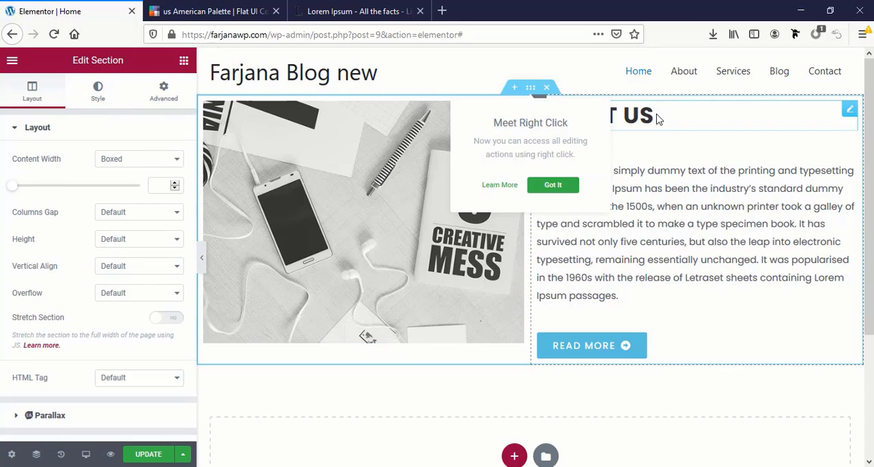
pyautogui.click(657, 118)
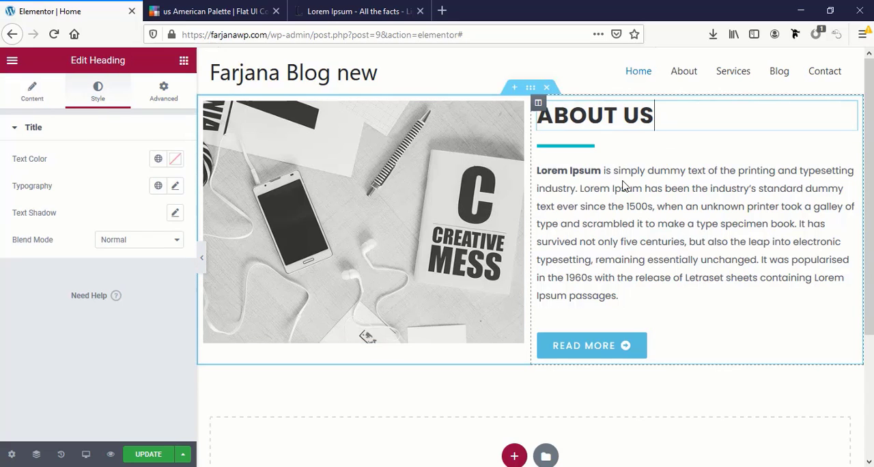
pyautogui.click(538, 102)
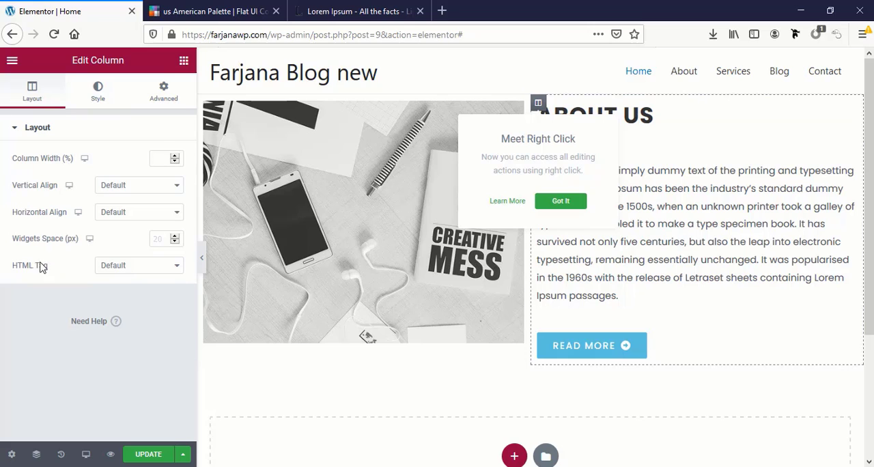
pyautogui.click(159, 238)
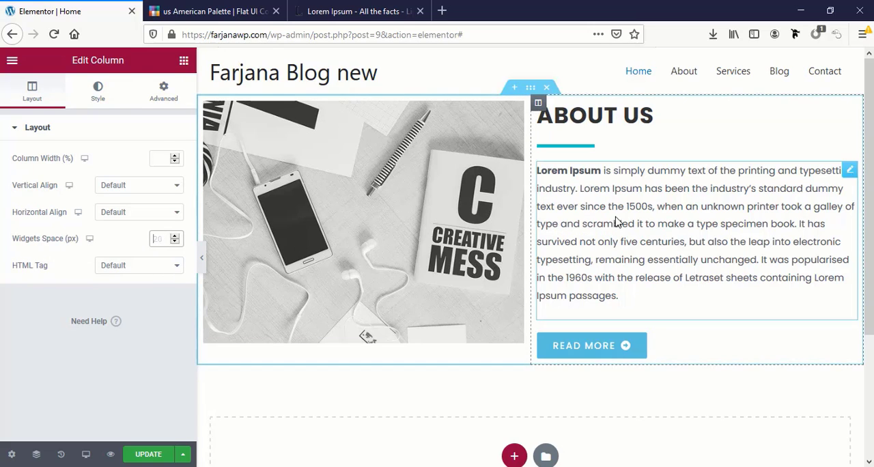
pyautogui.write('10')
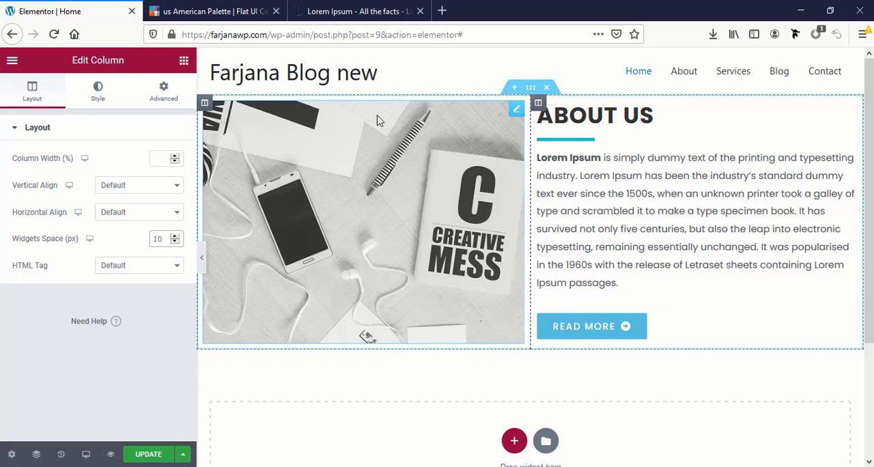
# Examine the About Us text column's layout, background style and advanced margin and padding settings
pyautogui.click(538, 106)
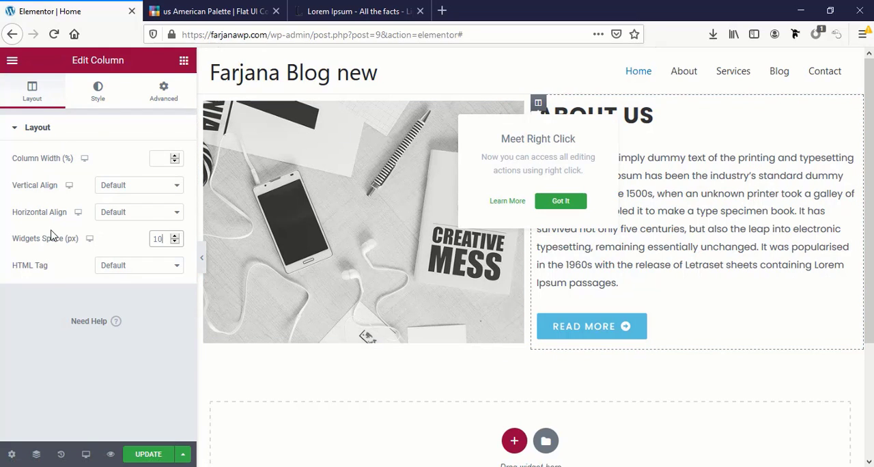
pyautogui.click(102, 99)
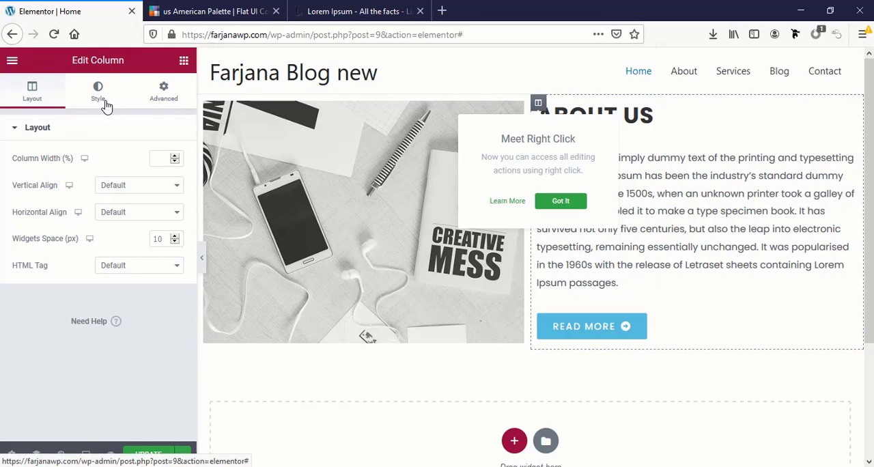
pyautogui.click(164, 103)
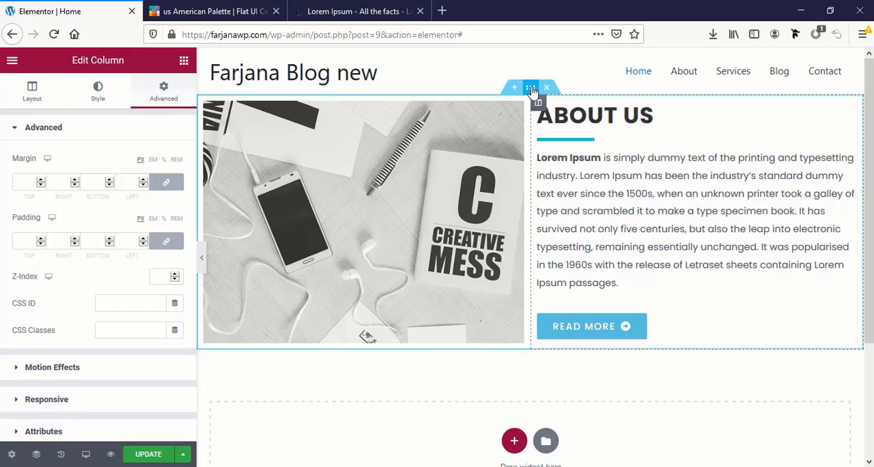
# Set the About Us section's top and bottom margins to 50 px and update the page
pyautogui.click(532, 89)
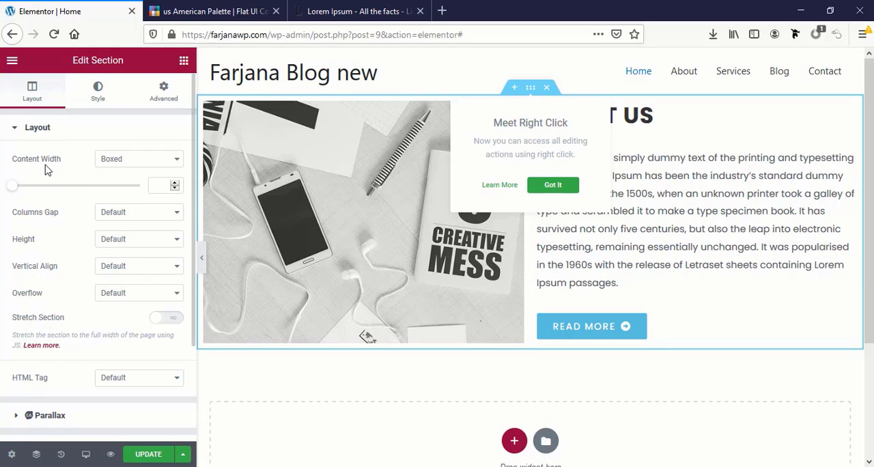
pyautogui.click(164, 96)
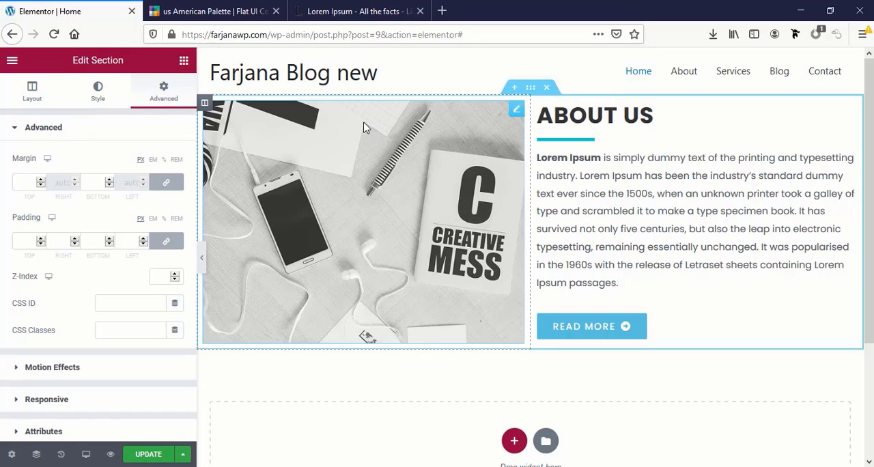
pyautogui.click(27, 181)
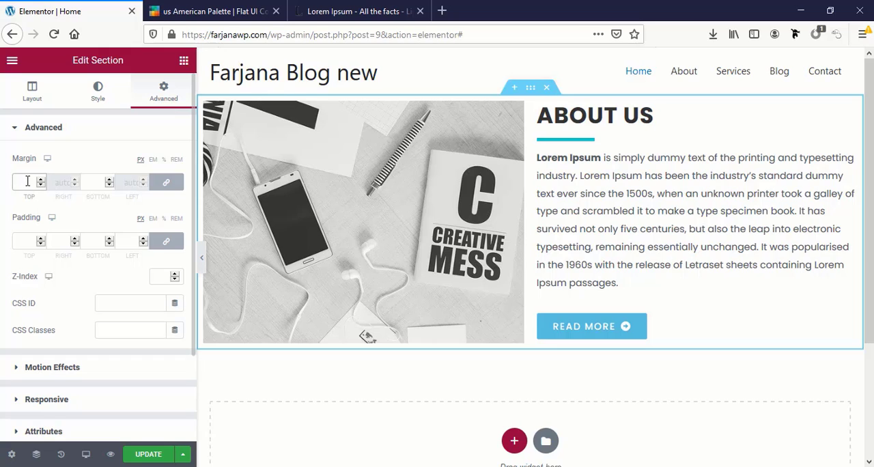
pyautogui.write('50')
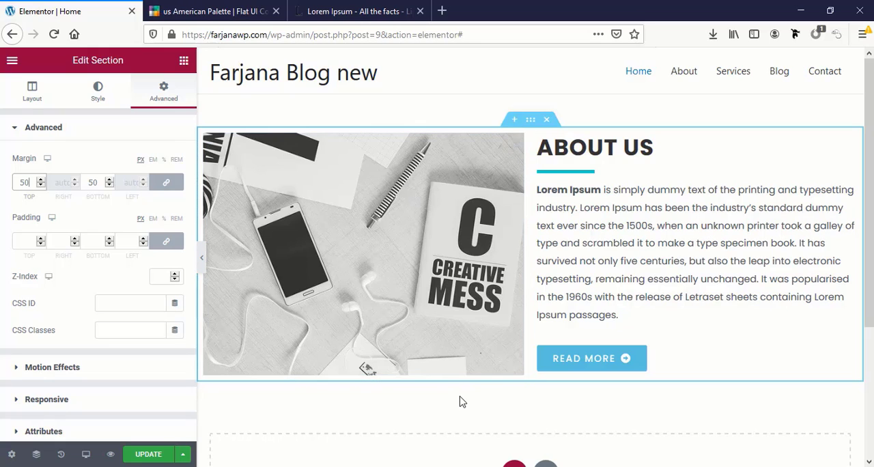
pyautogui.click(140, 456)
# Add a single-column section and move it above the About Us section
pyautogui.scroll(-3, 564, 377)
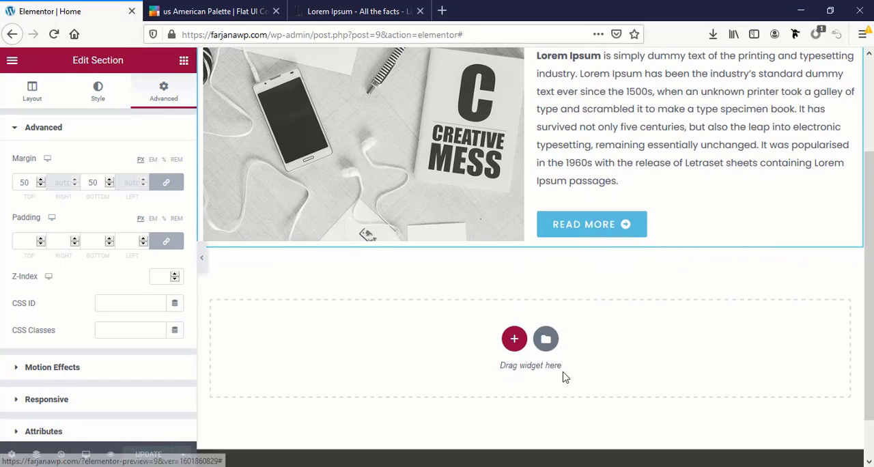
pyautogui.scroll(3, 491, 283)
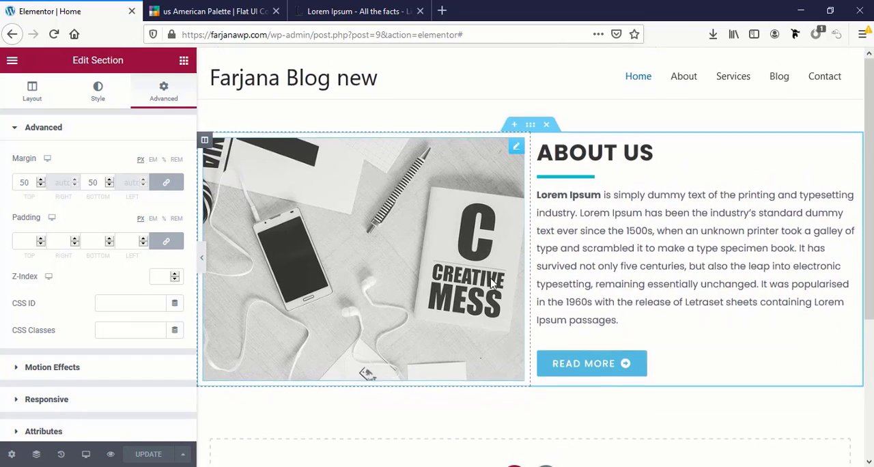
pyautogui.scroll(-3, 507, 331)
pyautogui.click(514, 340)
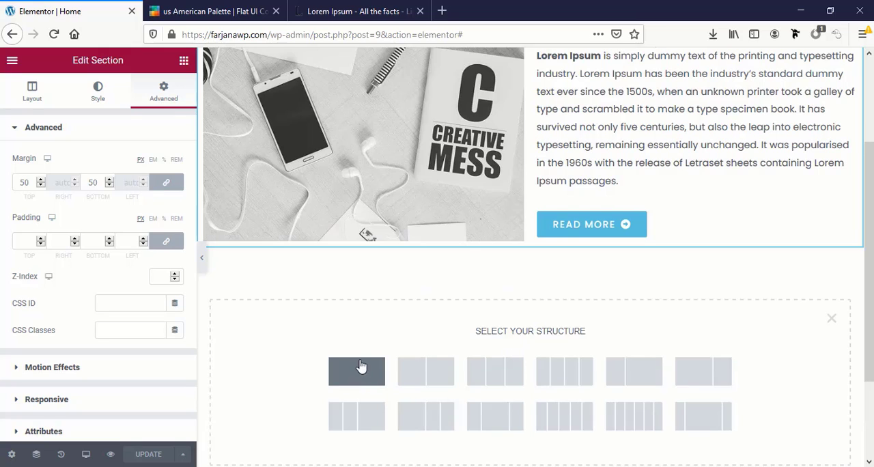
pyautogui.click(358, 381)
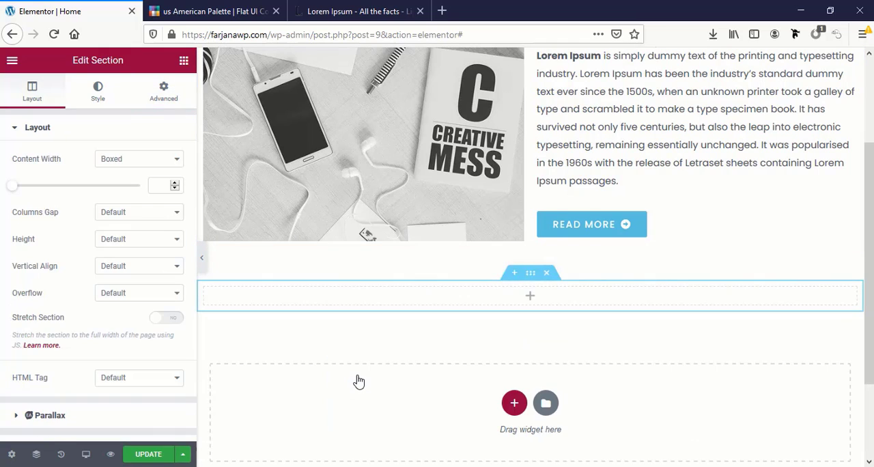
pyautogui.scroll(3, 466, 351)
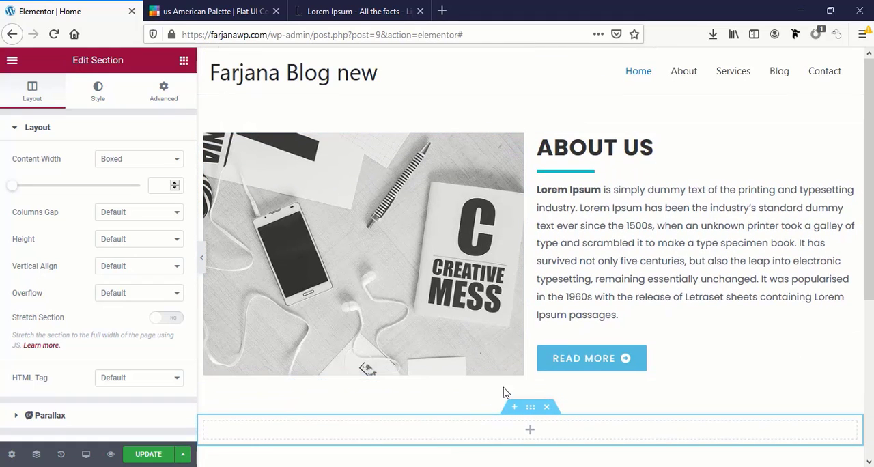
pyautogui.moveTo(530, 408); pyautogui.dragTo(526, 152)
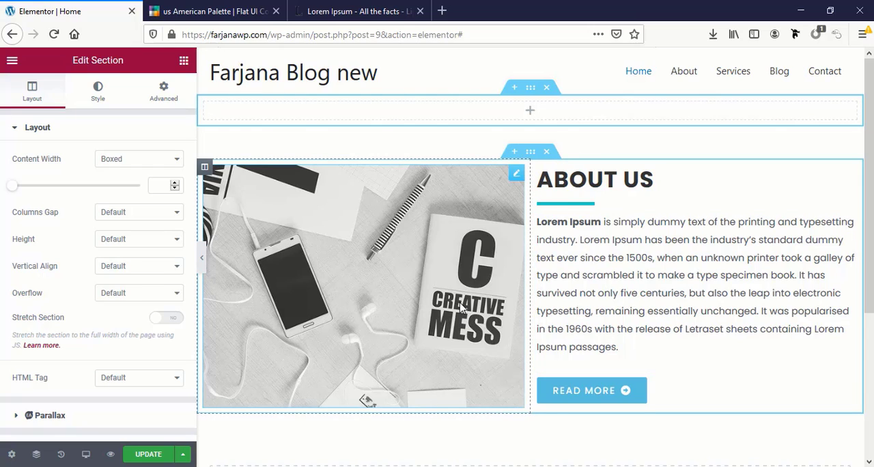
# Add a heading widget with the title "Welcome to our website" to the empty section above About Us and center it
pyautogui.click(531, 114)
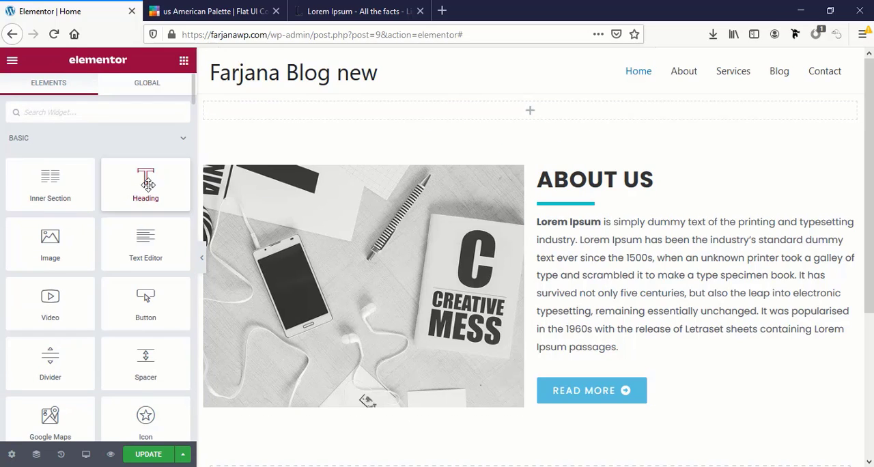
pyautogui.moveTo(156, 183); pyautogui.dragTo(544, 107)
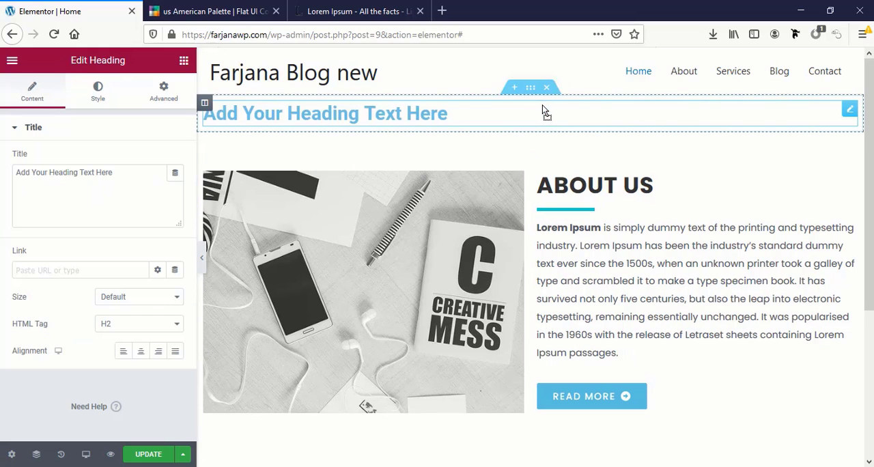
pyautogui.click(48, 170)
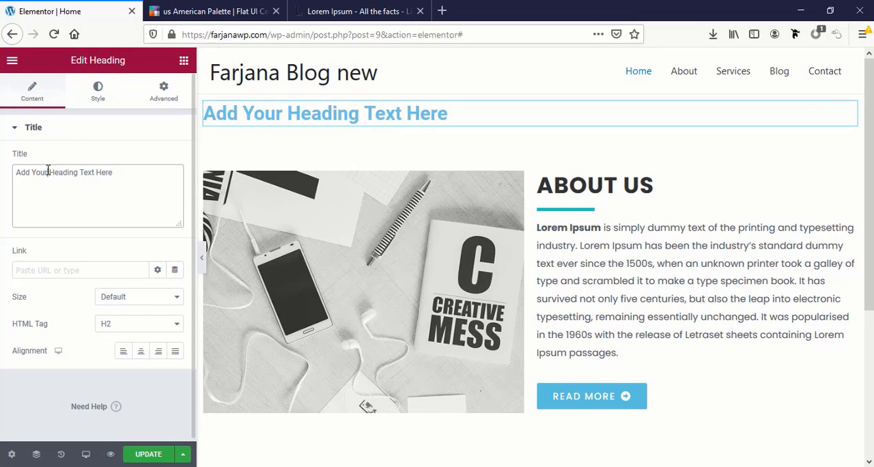
pyautogui.hotkey('ctrl', 'a')
pyautogui.write('W')
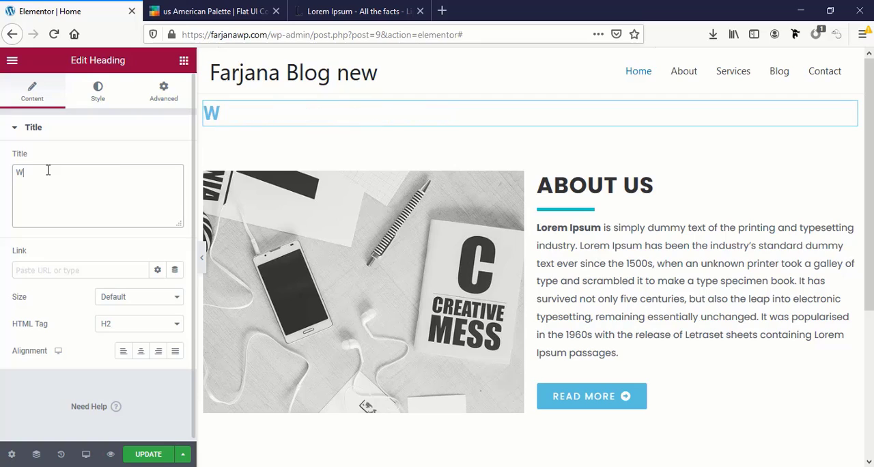
pyautogui.write('elcome')
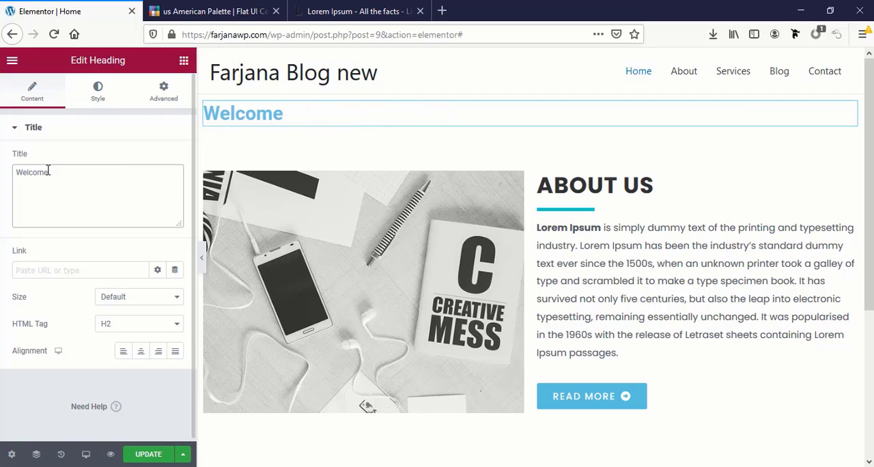
pyautogui.write(' to our ')
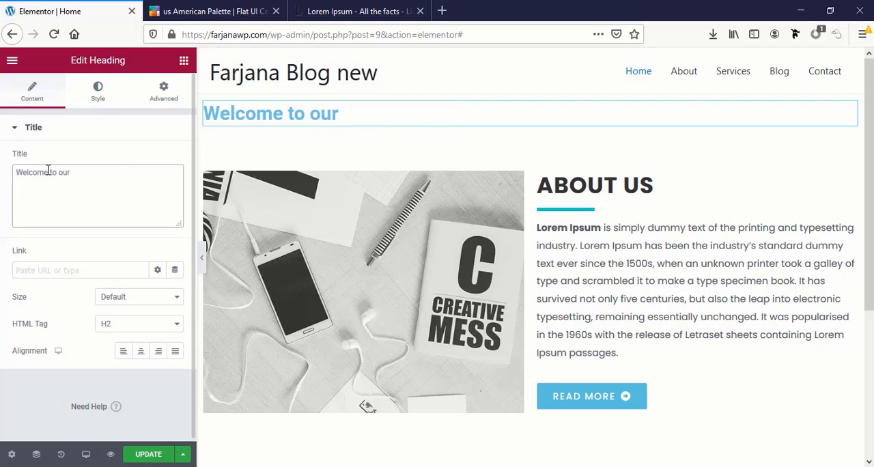
pyautogui.write('website')
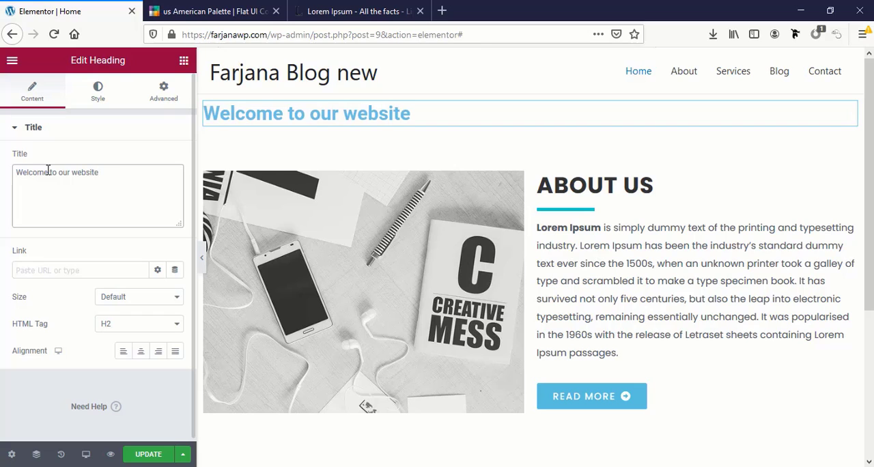
pyautogui.click(141, 350)
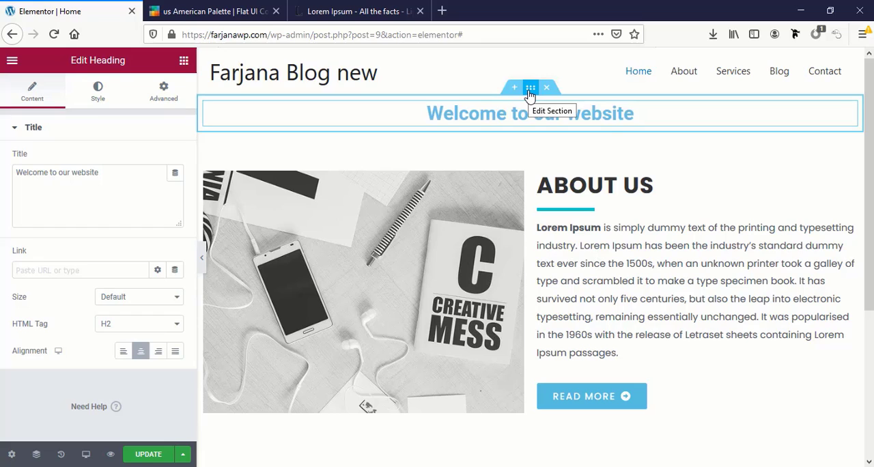
# Try the Fit To Screen height on the section holding the welcome heading
pyautogui.click(530, 89)
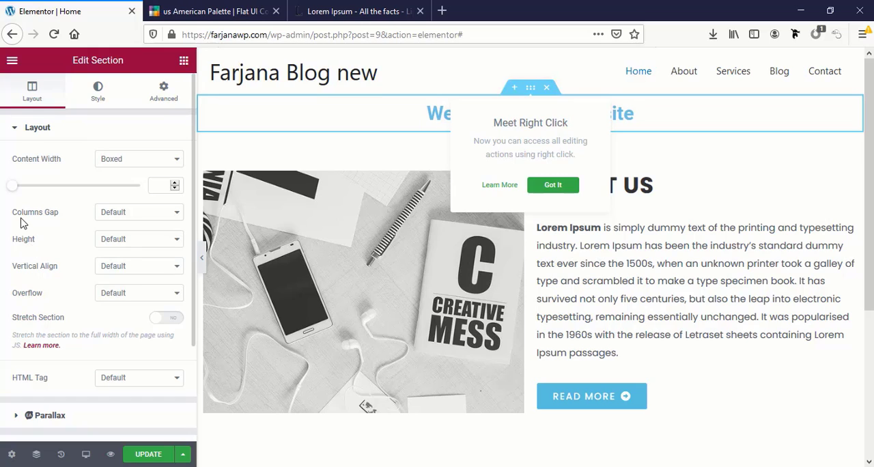
pyautogui.click(126, 240)
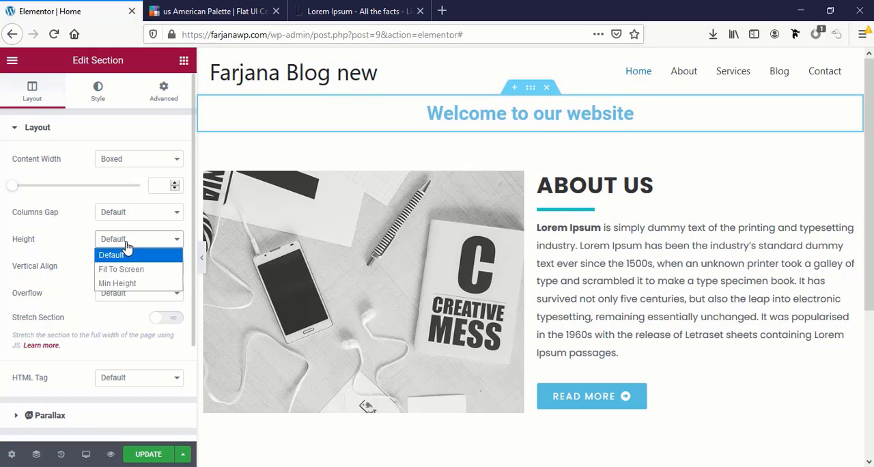
pyautogui.click(122, 269)
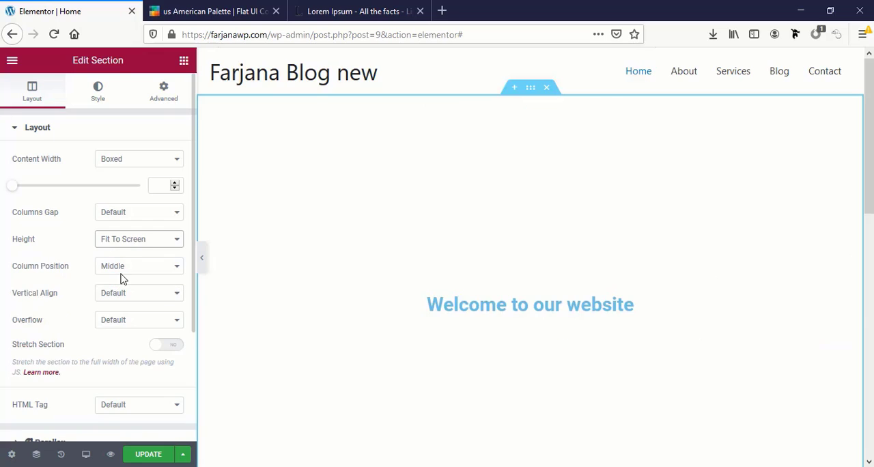
pyautogui.scroll(-3, 488, 246)
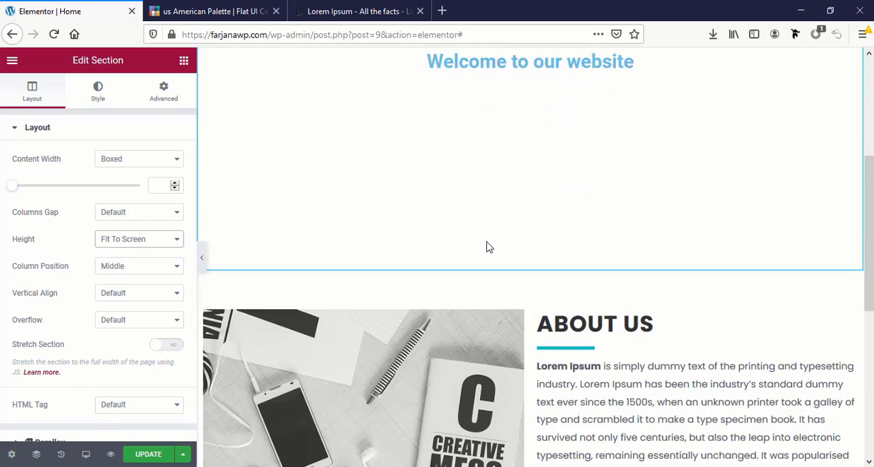
pyautogui.scroll(4, 487, 246)
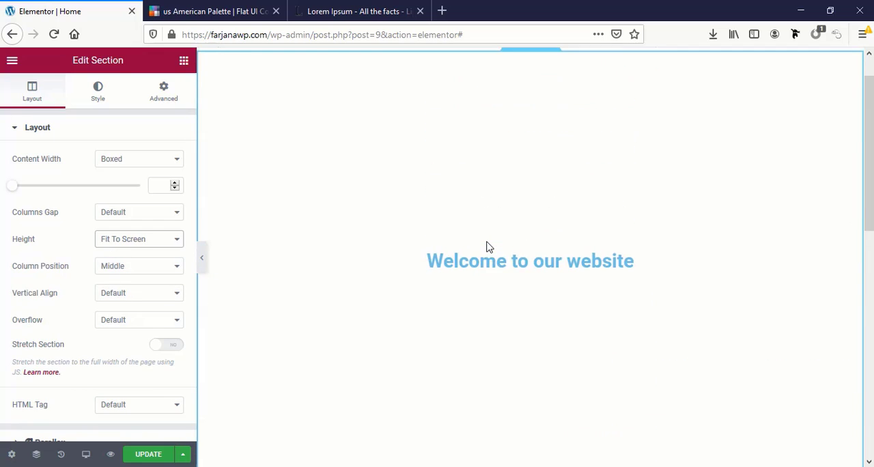
# Switch the welcome section's height to Min Height with a minimum height of 450 px
pyautogui.click(130, 244)
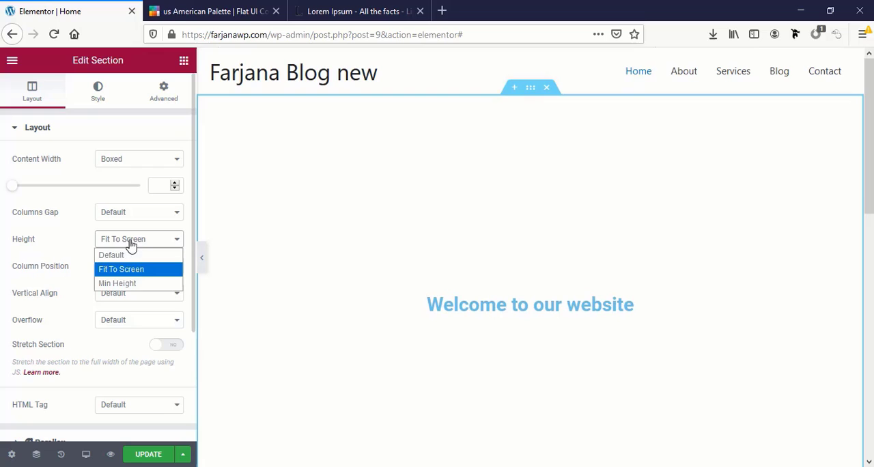
pyautogui.click(122, 286)
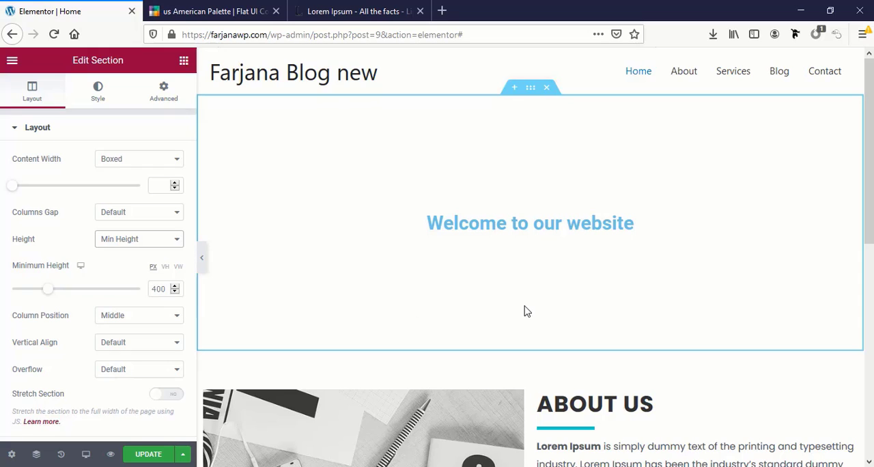
pyautogui.click(155, 288)
pyautogui.write('6')
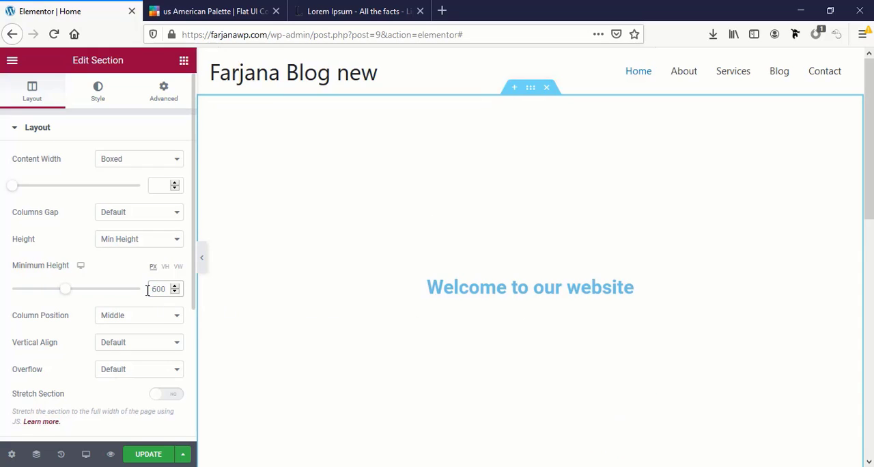
pyautogui.doubleClick(166, 292)
pyautogui.write('450')
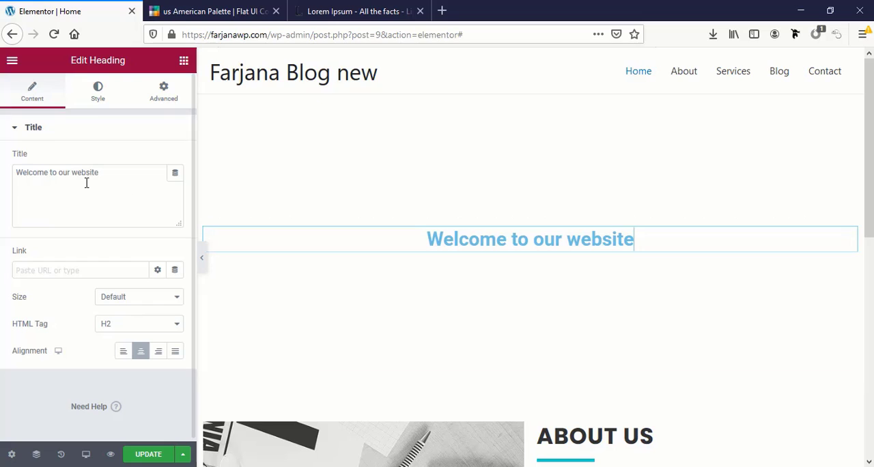
# Give the welcome section a background image by uploading forest-5498483_1920(2).jpg and inserting it
pyautogui.tripleClick(76, 175)
pyautogui.click(451, 126)
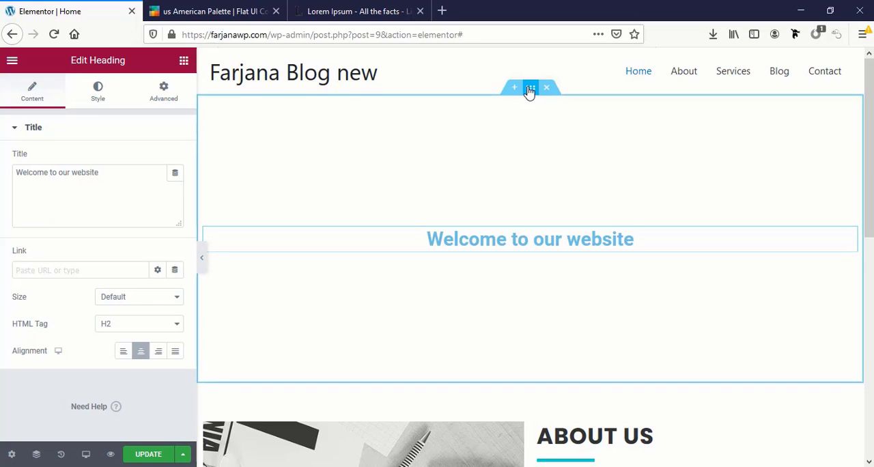
pyautogui.click(530, 89)
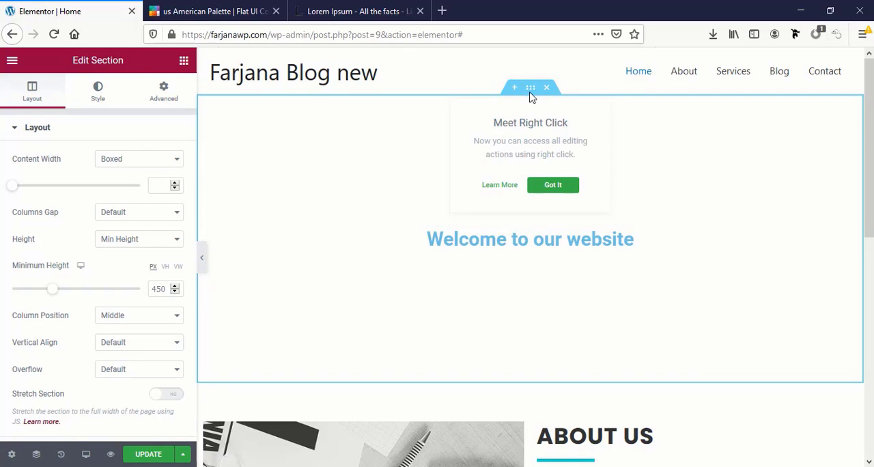
pyautogui.click(99, 90)
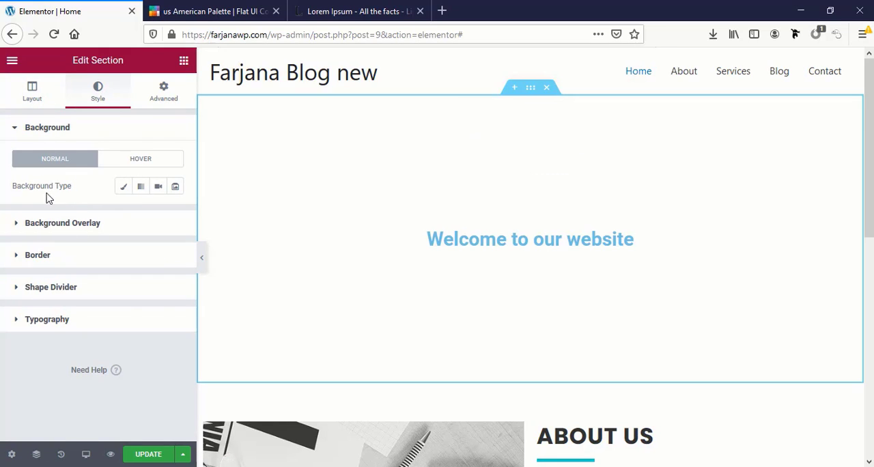
pyautogui.click(124, 187)
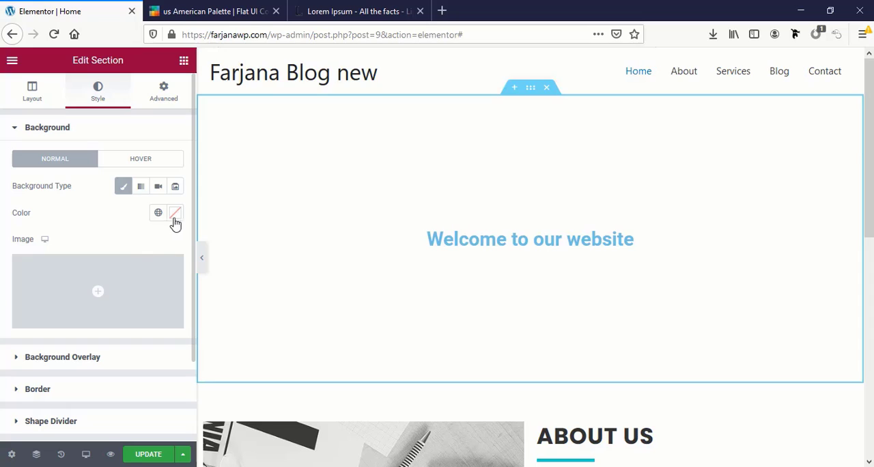
pyautogui.moveTo(97, 283)
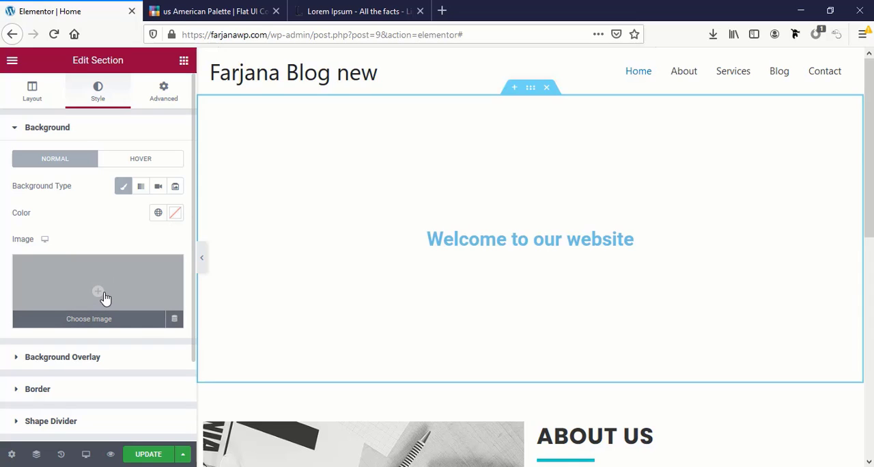
pyautogui.click(104, 297)
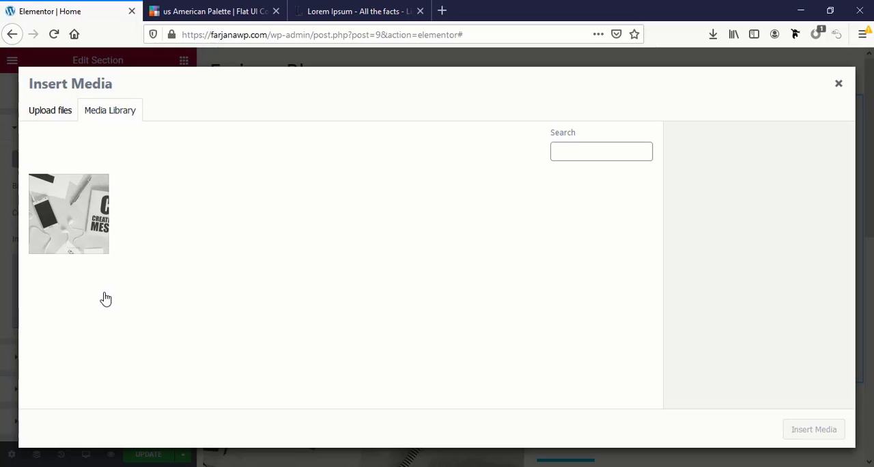
pyautogui.click(62, 113)
pyautogui.click(426, 275)
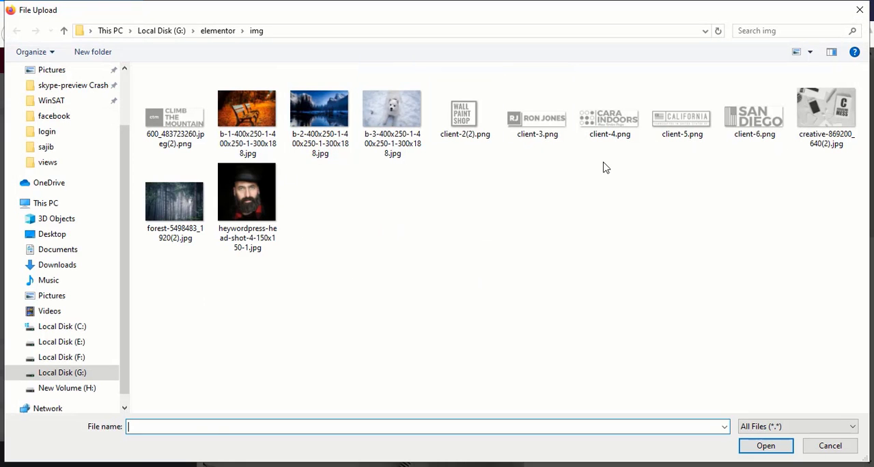
pyautogui.click(157, 205)
pyautogui.click(754, 449)
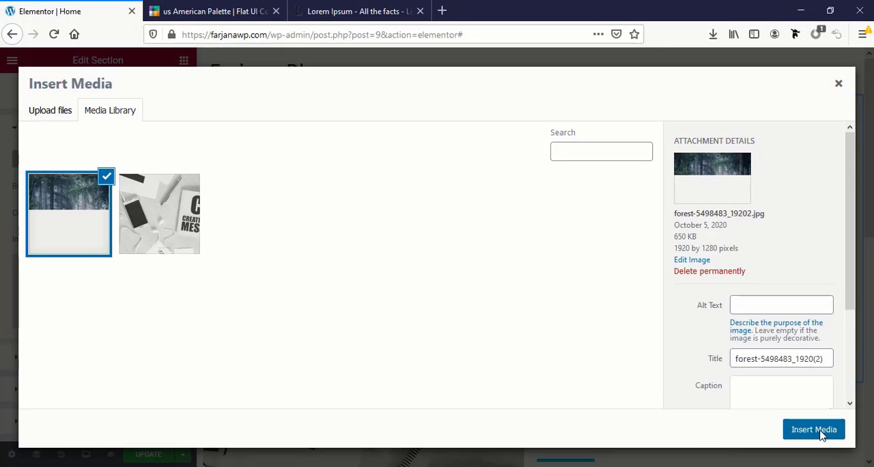
pyautogui.click(813, 429)
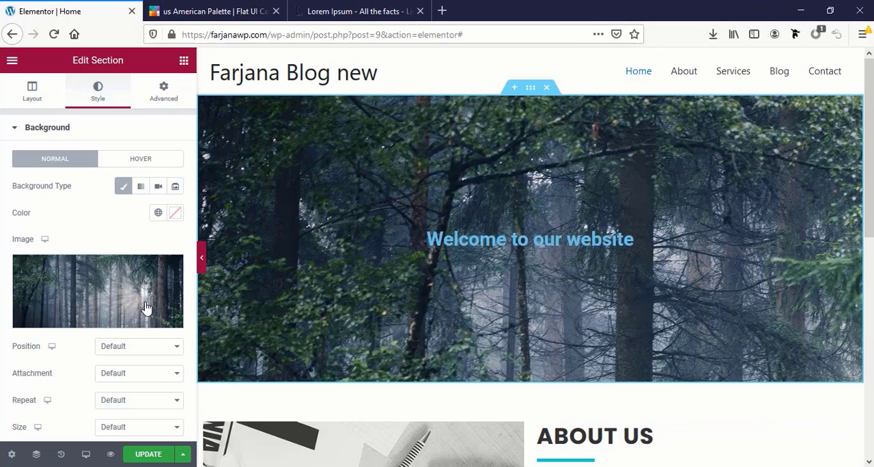
# Set the position of the welcome section's background image to Center Center
pyautogui.scroll(-2, 473, 305)
pyautogui.scroll(2, 423, 307)
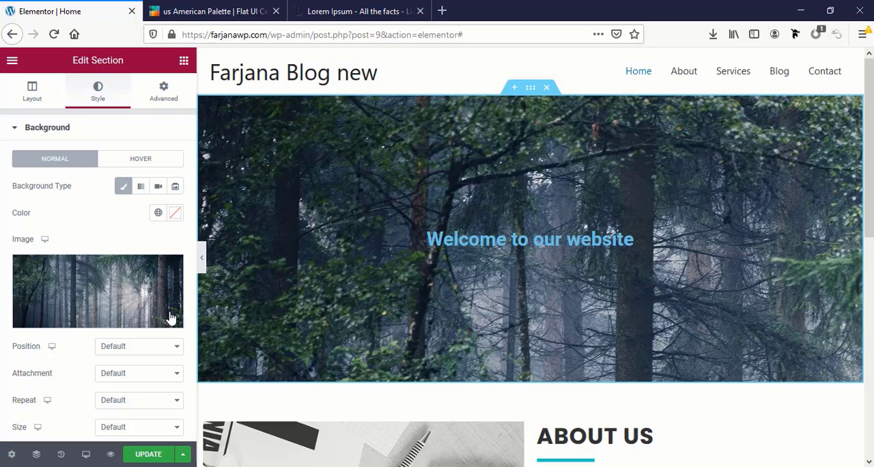
pyautogui.click(113, 348)
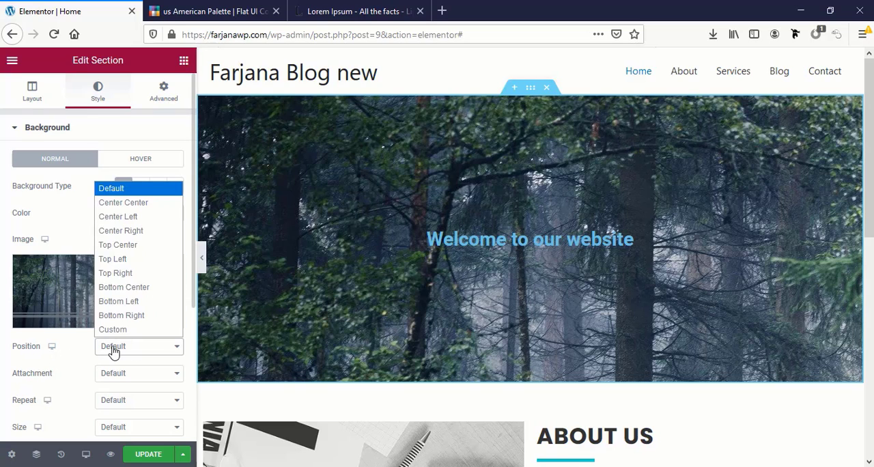
pyautogui.click(149, 202)
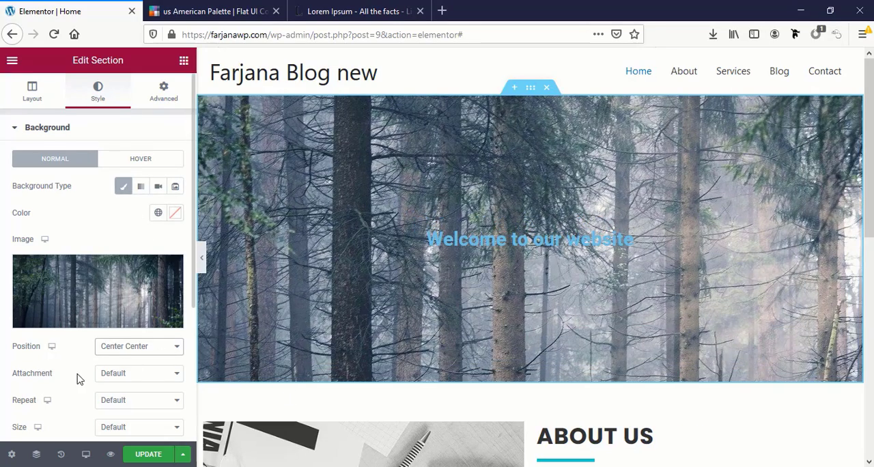
# Choose a size option for the welcome section's background image
pyautogui.scroll(-1, 48, 354)
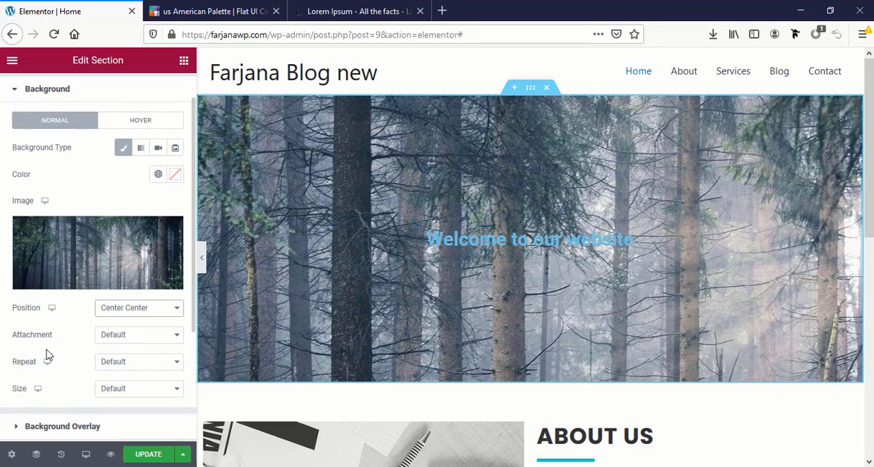
pyautogui.click(112, 394)
pyautogui.click(122, 345)
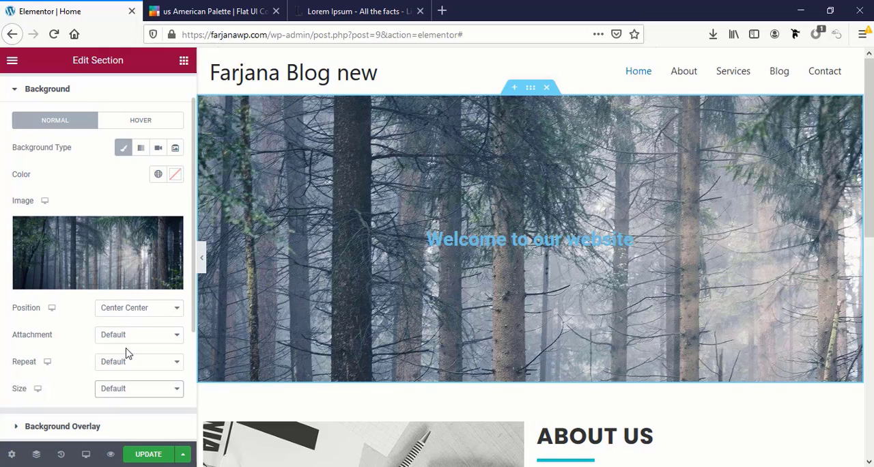
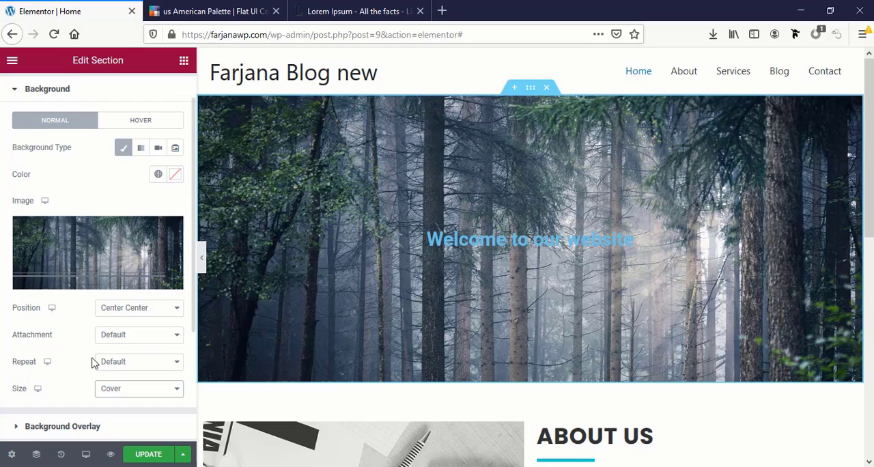
# Add a classic background overlay to the welcome section using the global color "black title" at 0.28 opacity
pyautogui.scroll(-2, 78, 370)
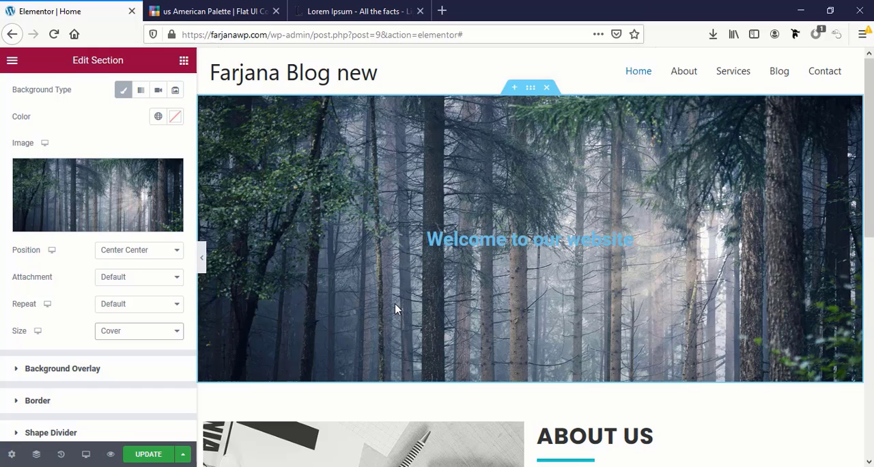
pyautogui.click(78, 372)
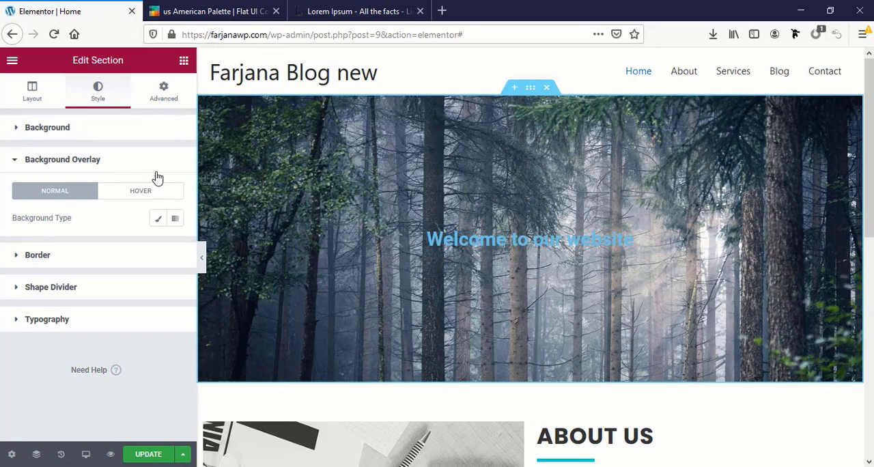
pyautogui.click(158, 219)
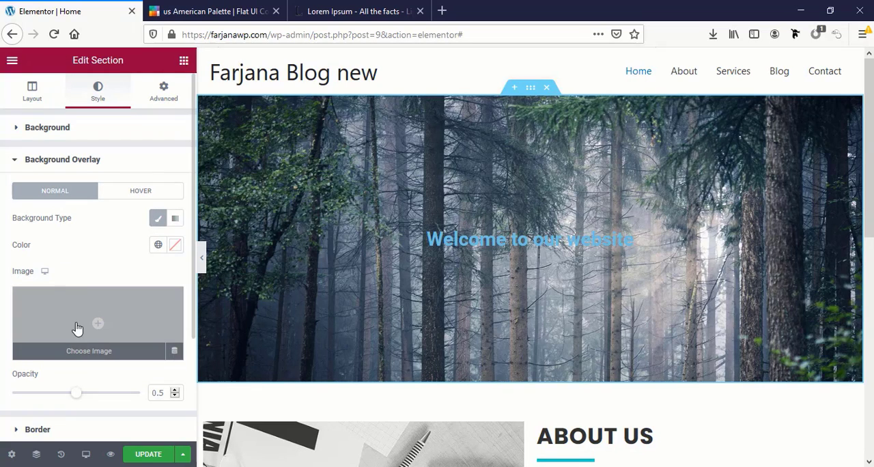
pyautogui.click(158, 248)
pyautogui.scroll(-2, 93, 321)
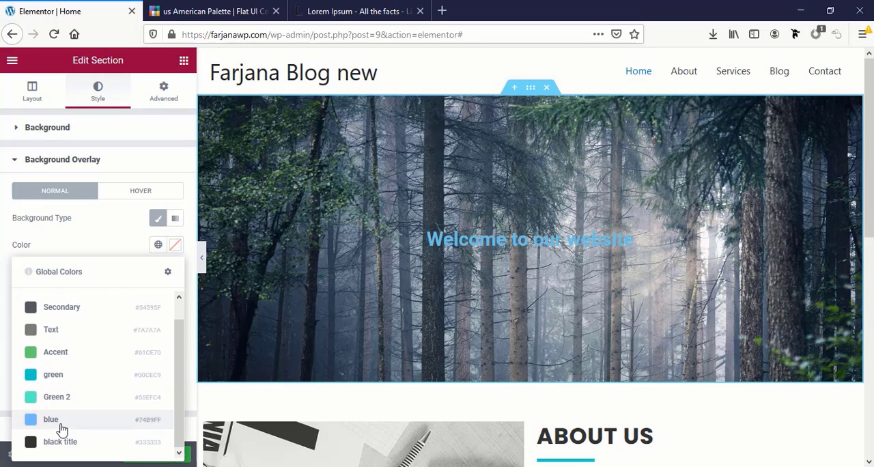
pyautogui.click(68, 442)
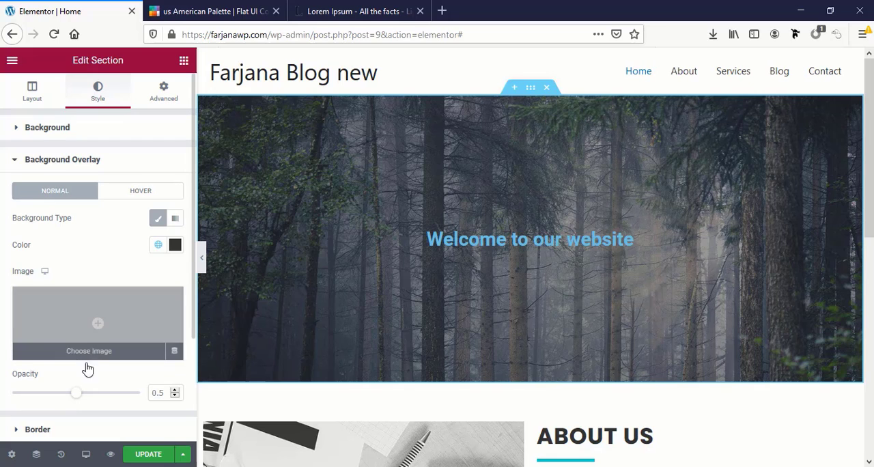
pyautogui.moveTo(79, 397); pyautogui.dragTo(50, 398)
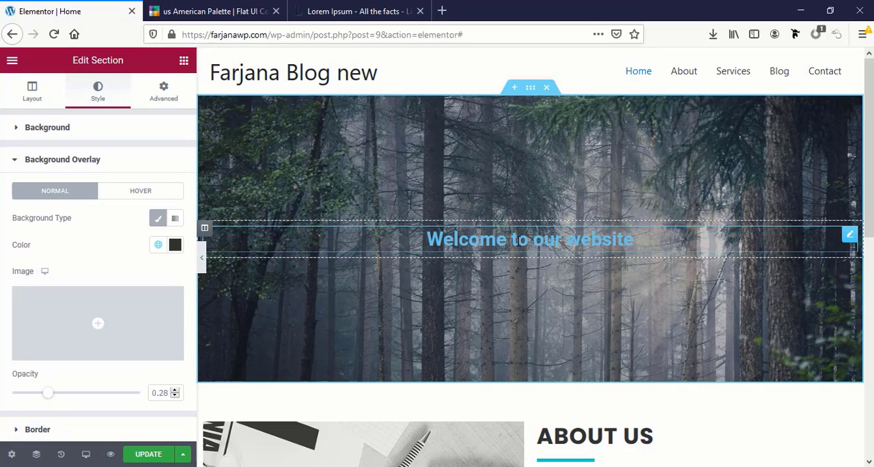
# Set the "Welcome to our website" heading's text color to #fff and save it as a new global color
pyautogui.click(518, 241)
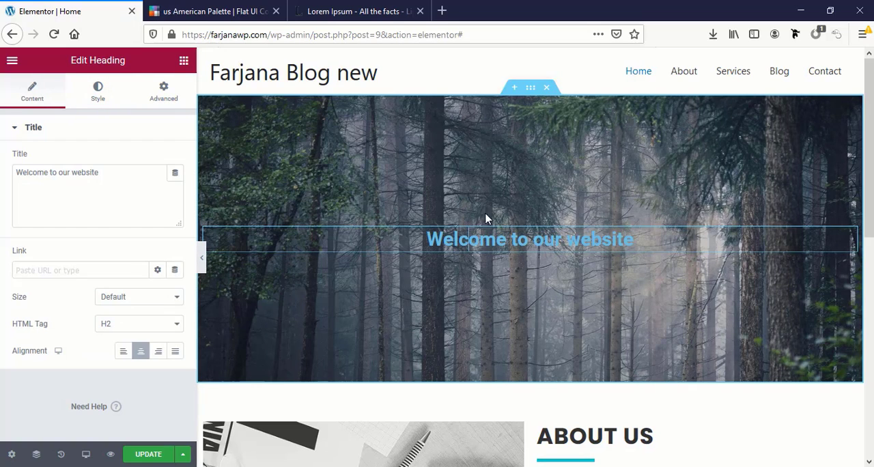
pyautogui.click(98, 91)
pyautogui.click(174, 159)
pyautogui.doubleClick(78, 353)
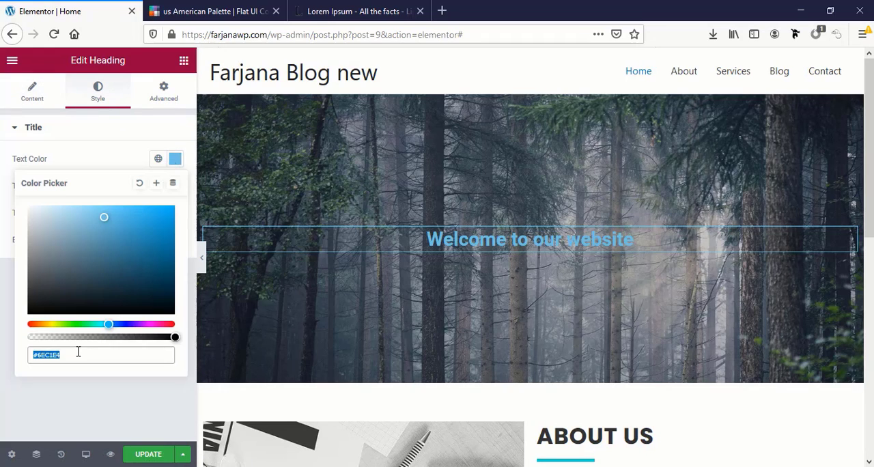
pyautogui.write('fff')
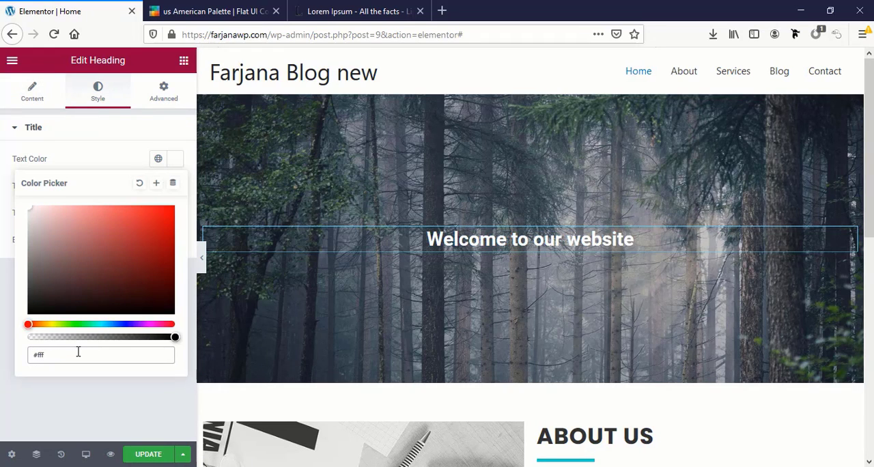
pyautogui.click(156, 182)
pyautogui.tripleClick(400, 259)
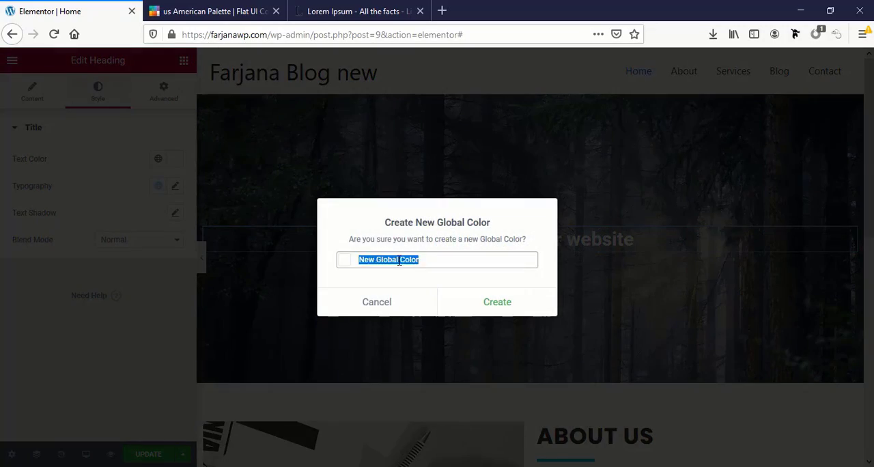
pyautogui.click(497, 302)
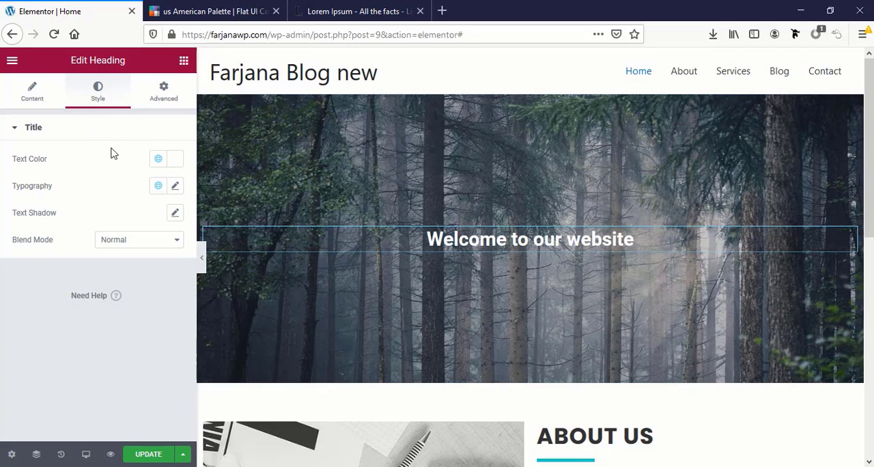
# Set the welcome heading's font family to Poppins and its size to 65 px
pyautogui.click(175, 187)
pyautogui.click(125, 247)
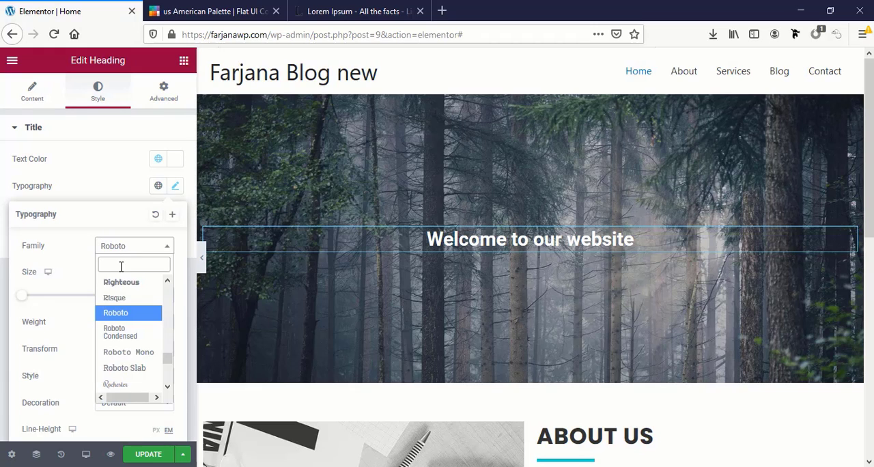
pyautogui.write('popp')
pyautogui.click(129, 298)
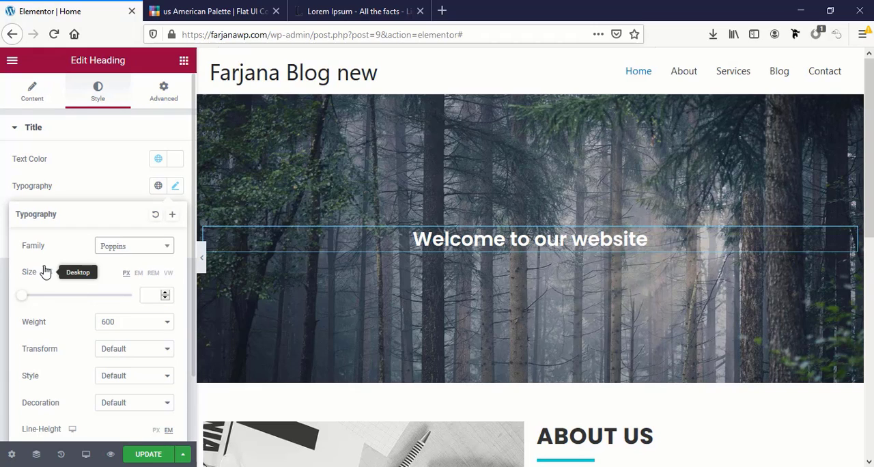
pyautogui.click(153, 295)
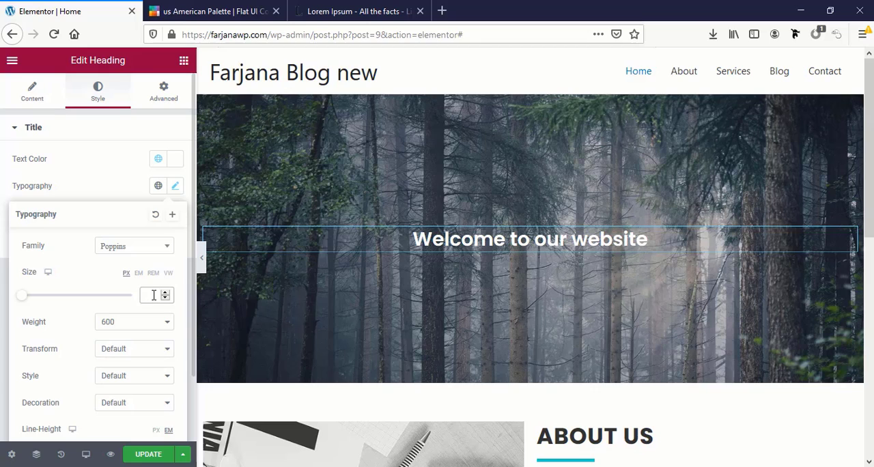
pyautogui.write('65')
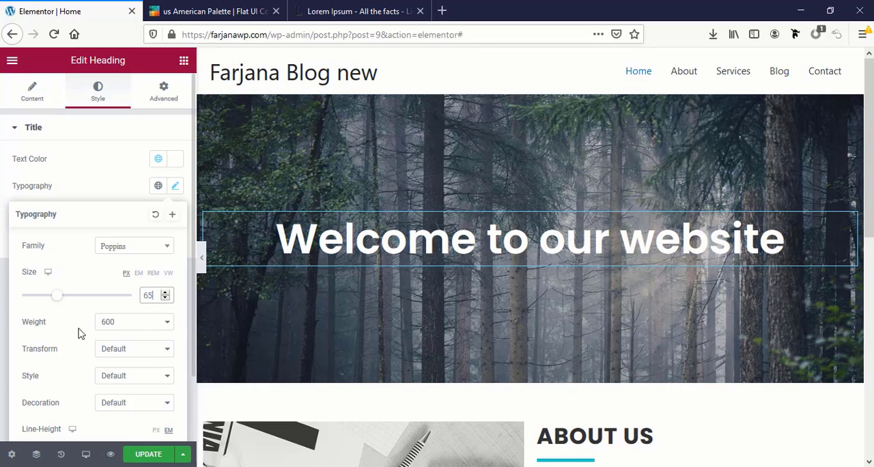
# Try font weights 800, 200 and 100 on the welcome heading
pyautogui.click(110, 327)
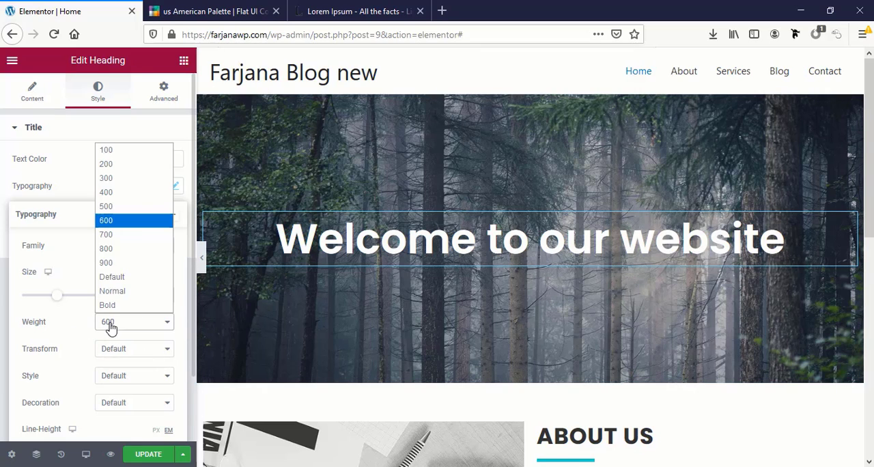
pyautogui.click(128, 251)
pyautogui.click(117, 326)
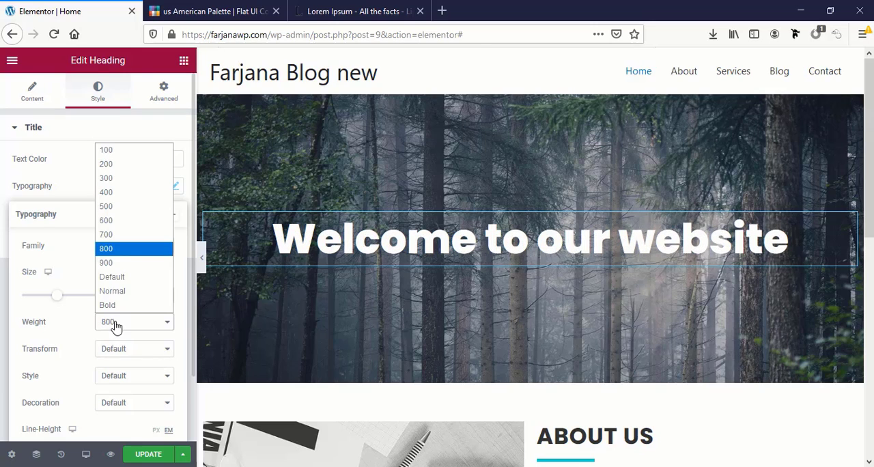
pyautogui.click(142, 160)
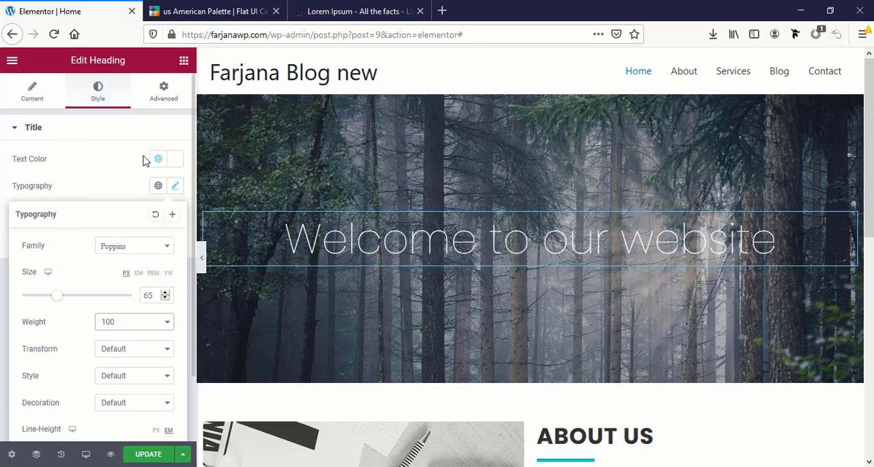
pyautogui.press('Down')
pyautogui.click(119, 329)
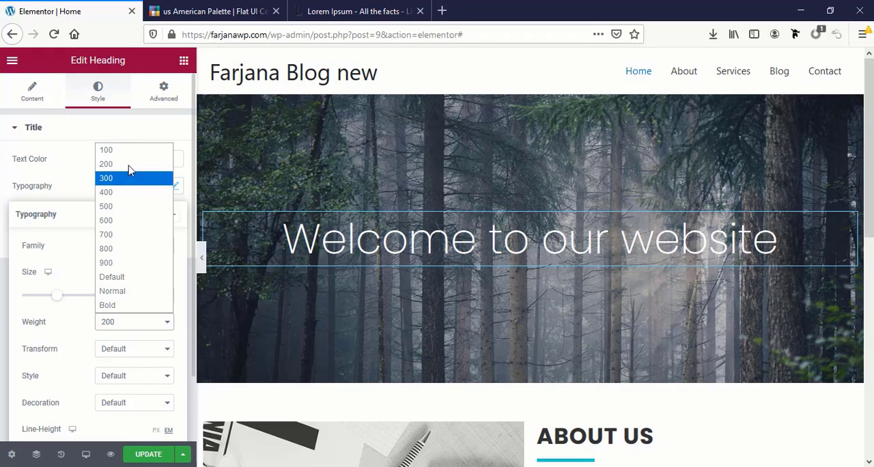
pyautogui.click(134, 149)
# Transform the welcome heading's text to Uppercase and set its font weight to Bold
pyautogui.click(107, 354)
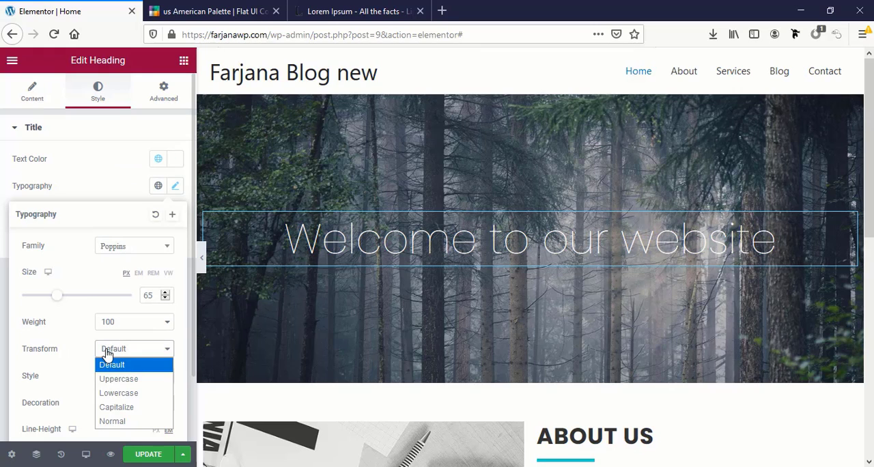
pyautogui.click(117, 379)
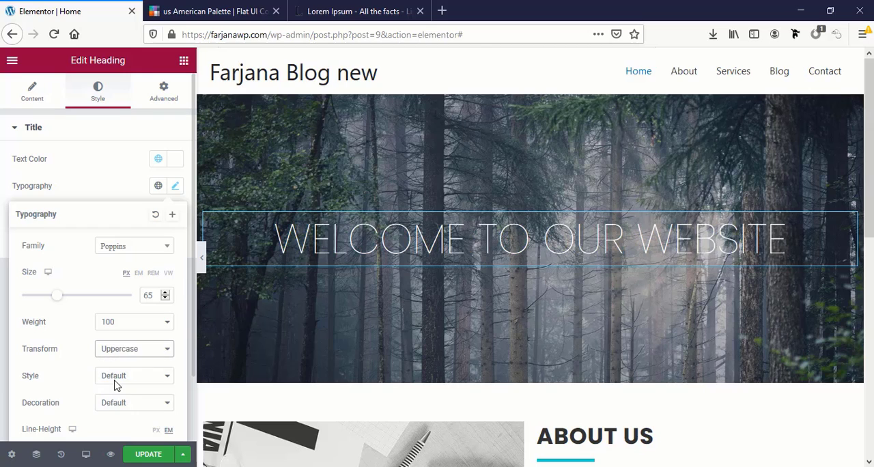
pyautogui.click(125, 354)
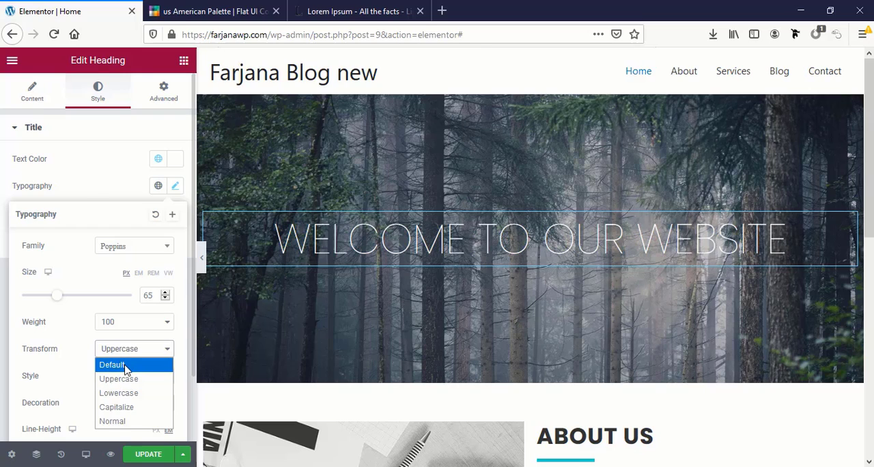
pyautogui.click(126, 321)
pyautogui.click(125, 305)
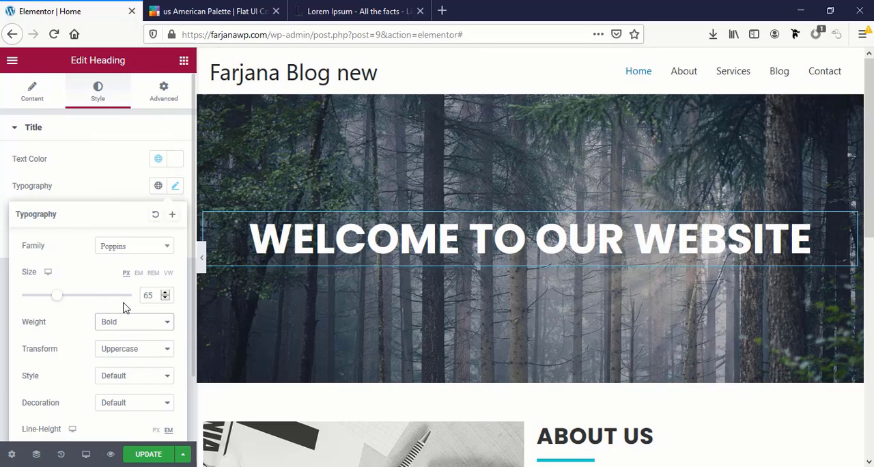
# Save the welcome heading's typography as a new global font named "Big title"
pyautogui.click(172, 214)
pyautogui.tripleClick(392, 265)
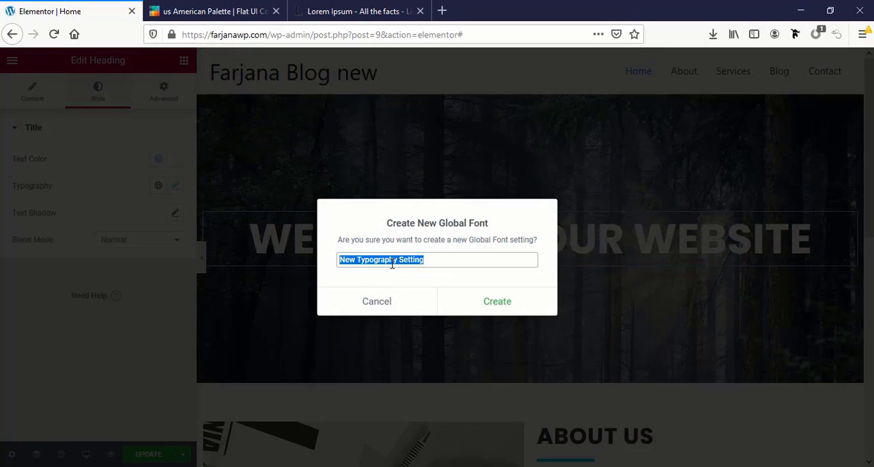
pyautogui.write('Big title')
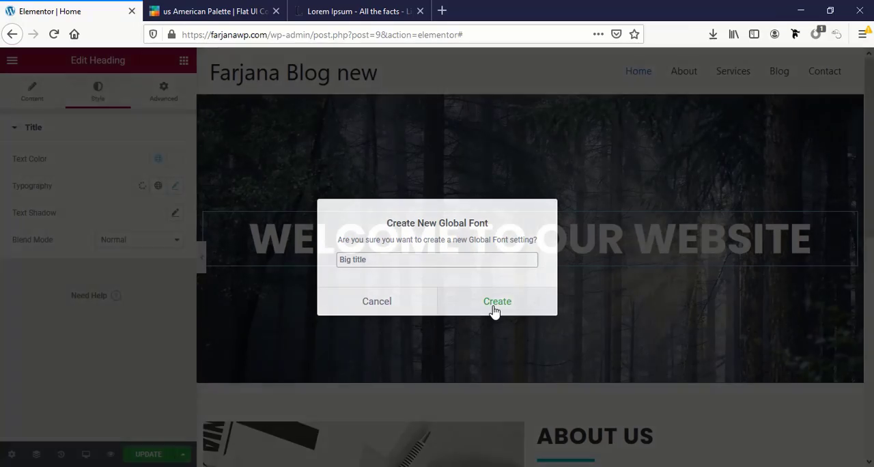
pyautogui.click(494, 305)
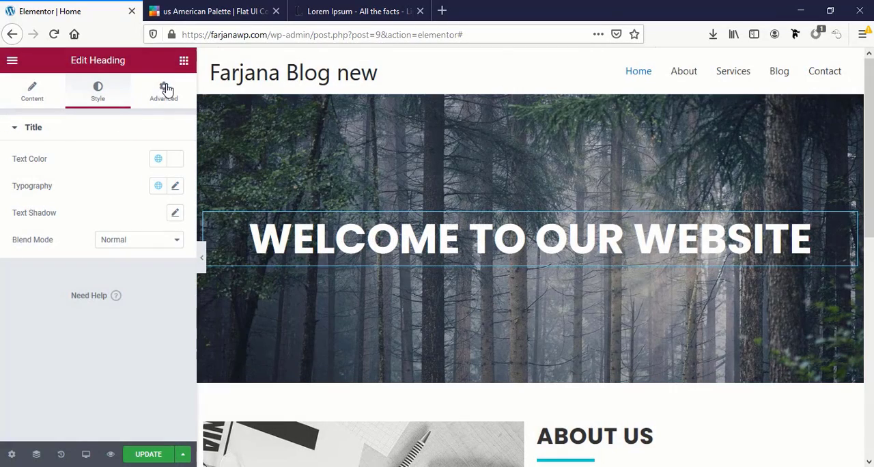
# Add a heading below the welcome title with the text "Lorem Ipsum is simply dummy text of the printing and typesetting industry." copied from lipsum.com
pyautogui.click(184, 60)
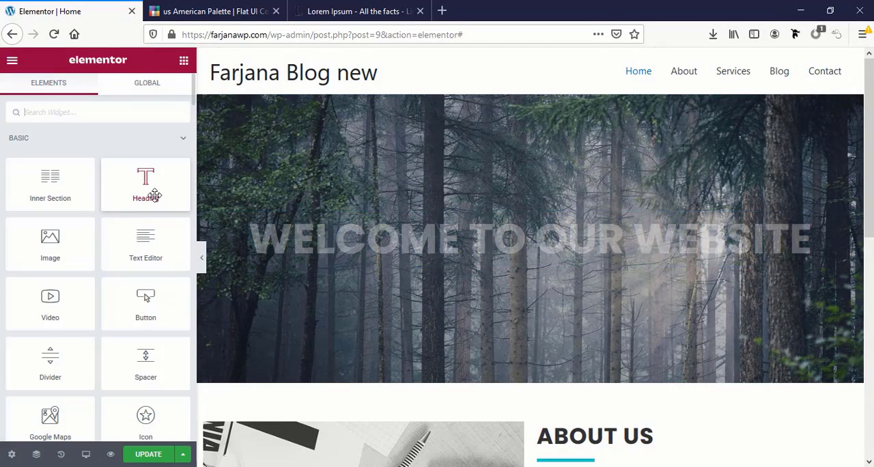
pyautogui.moveTo(144, 193); pyautogui.dragTo(484, 267)
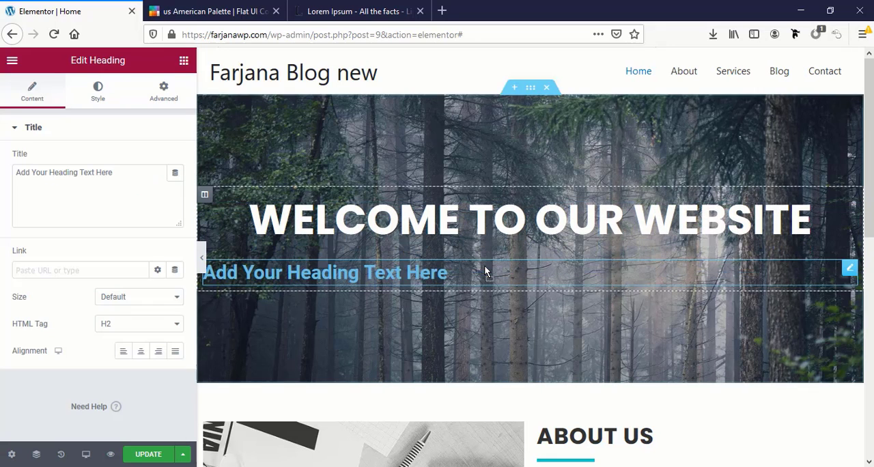
pyautogui.tripleClick(114, 172)
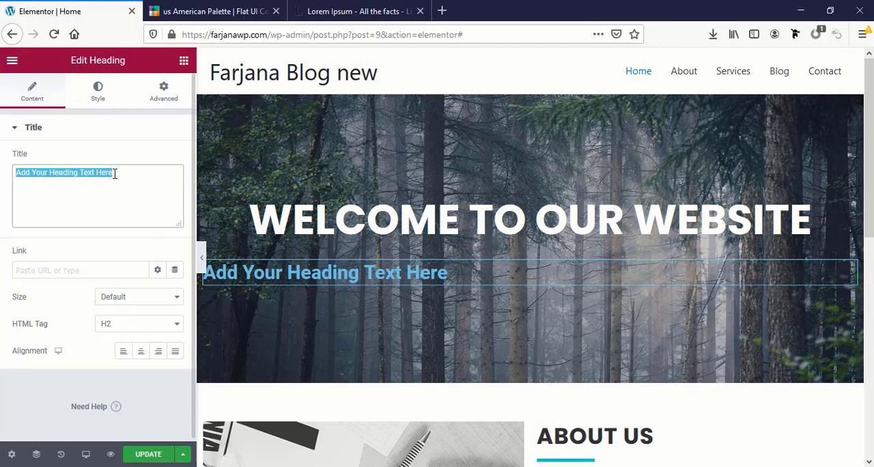
pyautogui.click(338, 11)
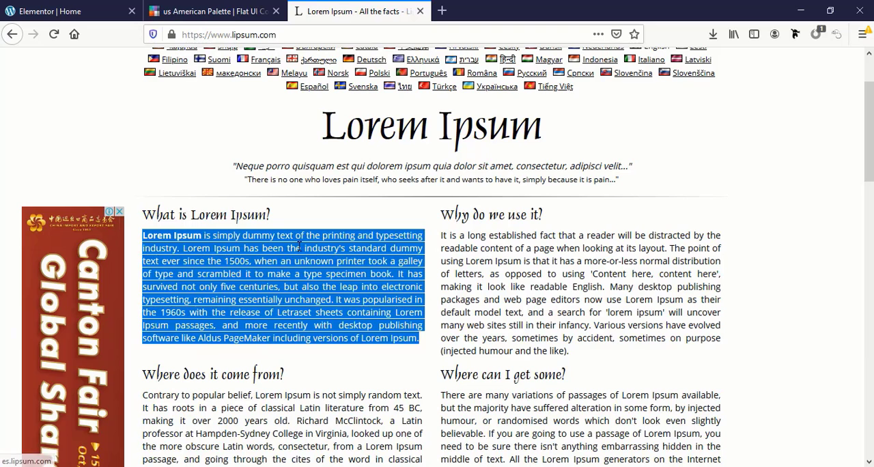
pyautogui.moveTo(143, 235); pyautogui.dragTo(183, 248)
pyautogui.hotkey('ctrl', 'c')
pyautogui.click(82, 11)
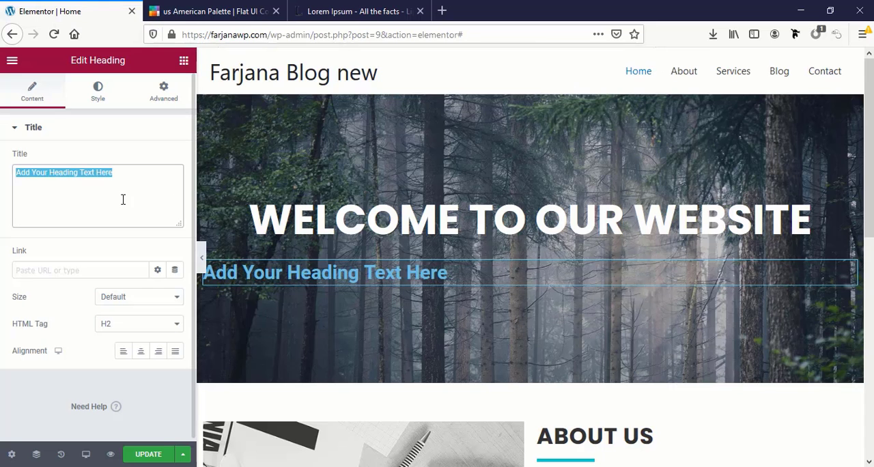
pyautogui.hotkey('ctrl', 'v')
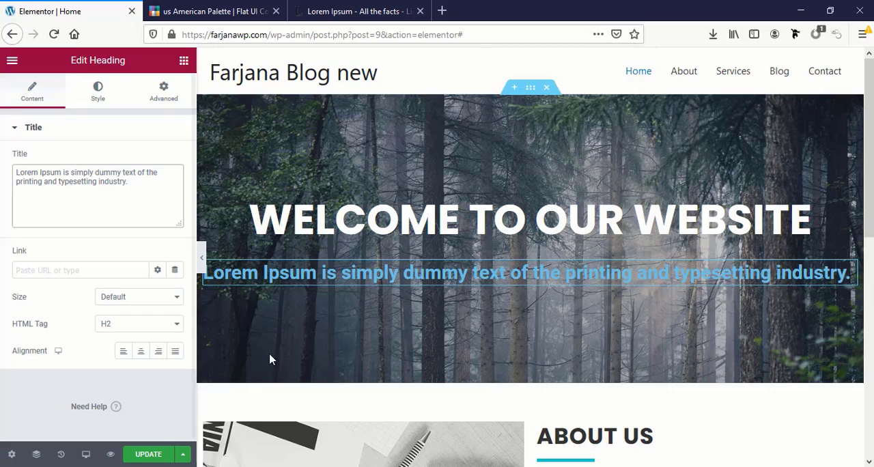
# Set the Lorem Ipsum heading's HTML tag to H3 and center its alignment
pyautogui.click(118, 324)
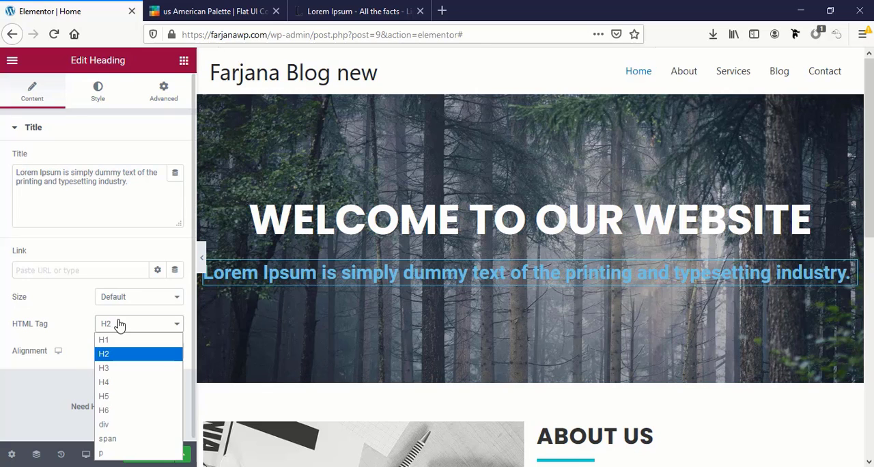
pyautogui.click(114, 369)
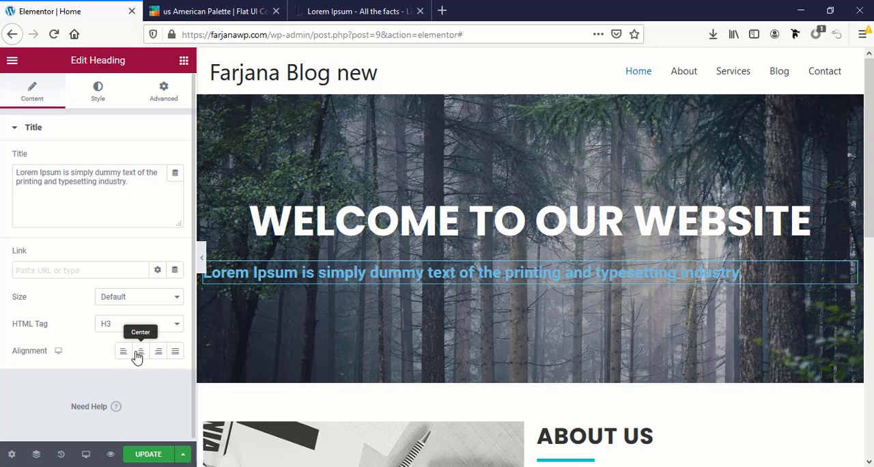
pyautogui.click(140, 352)
pyautogui.click(101, 91)
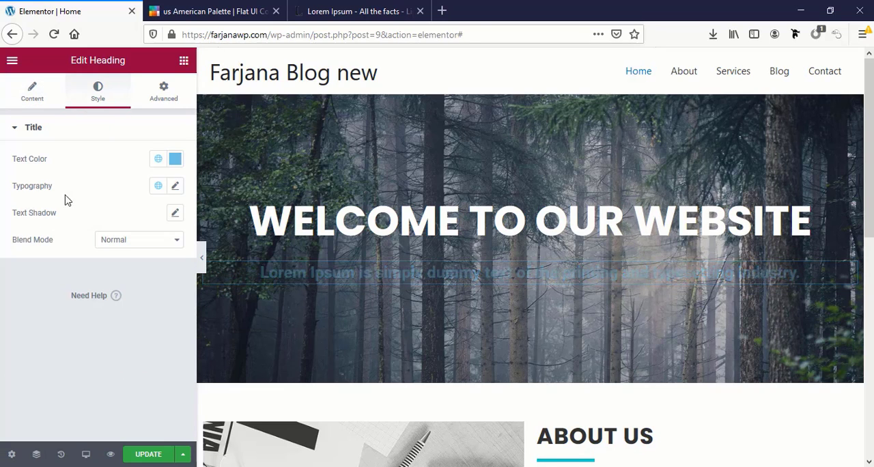
# Set the Lorem Ipsum heading's text color to the white global color
pyautogui.click(159, 162)
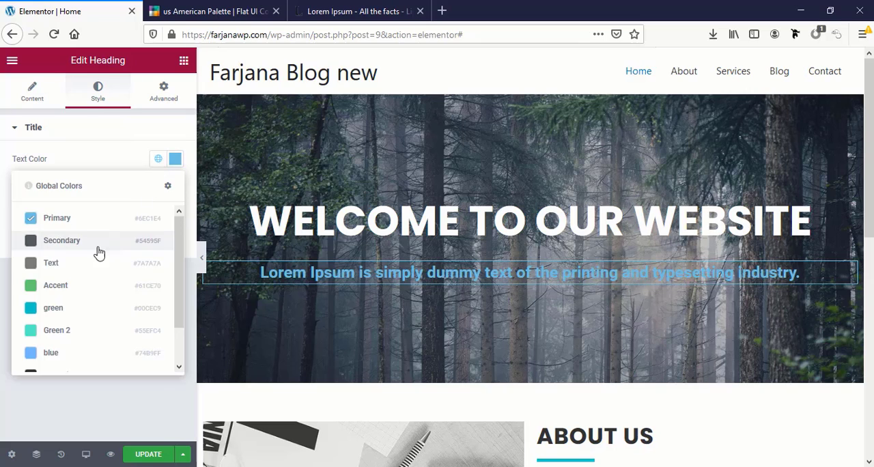
pyautogui.scroll(-2, 82, 286)
pyautogui.click(52, 360)
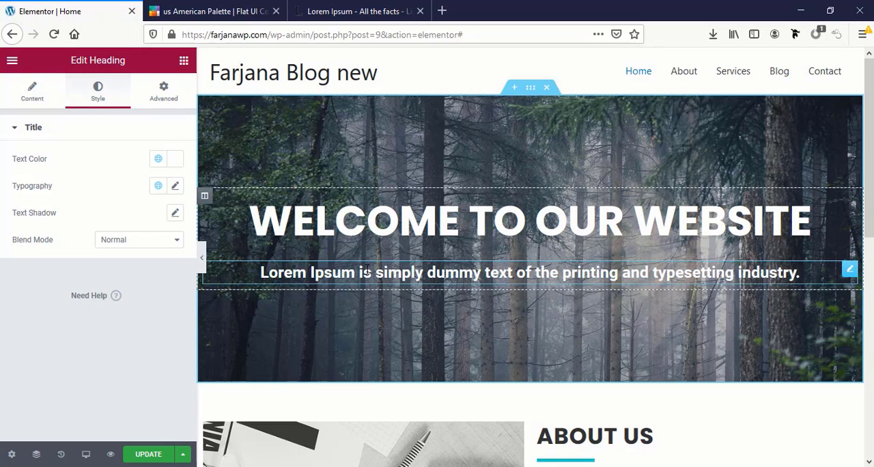
# Set the Lorem Ipsum heading's font family to Poppins and its font weight to 200
pyautogui.click(175, 186)
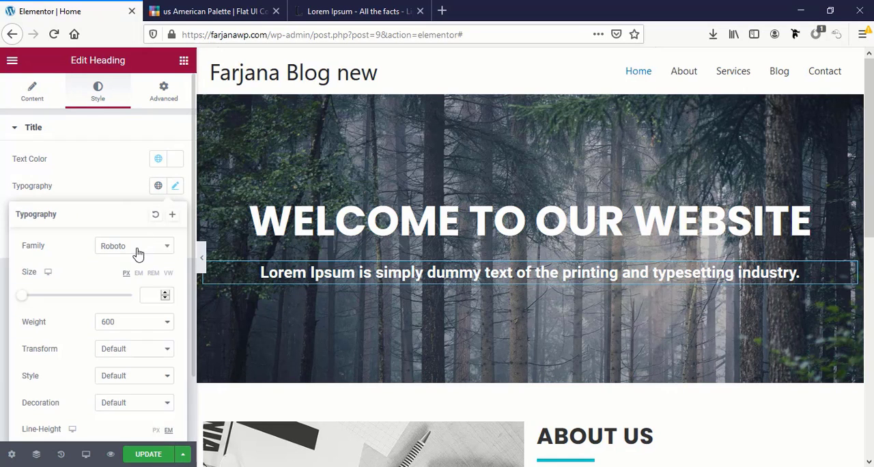
pyautogui.click(136, 247)
pyautogui.write('popp')
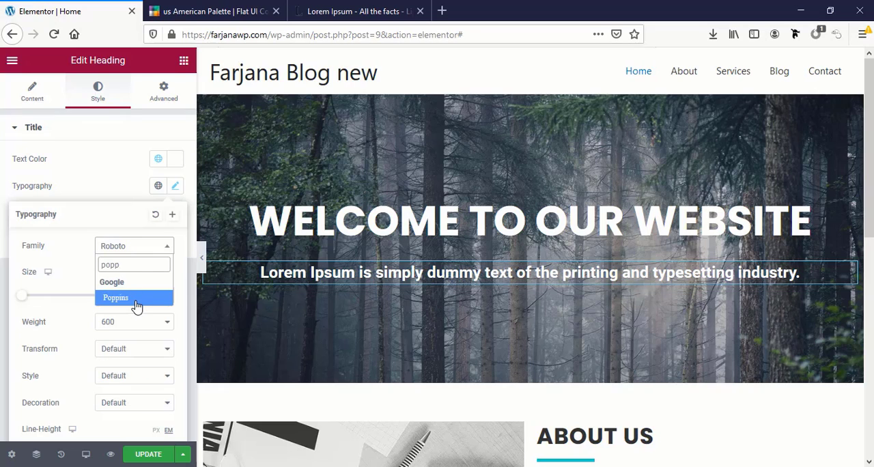
pyautogui.click(137, 300)
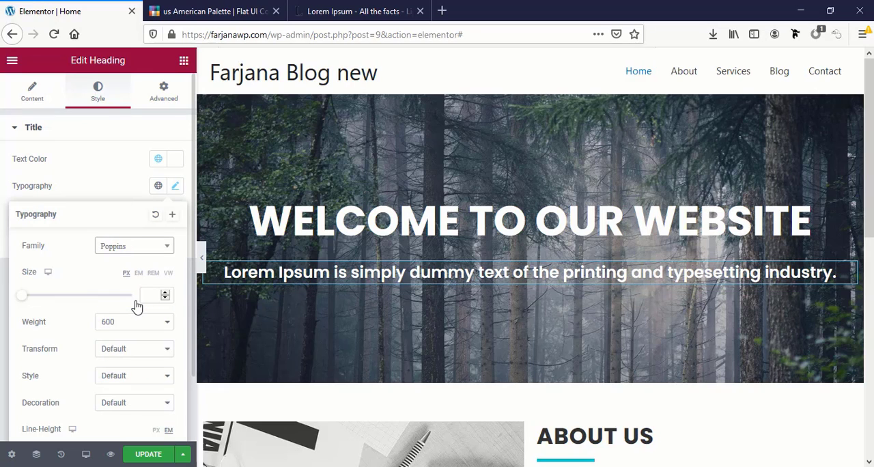
pyautogui.click(129, 322)
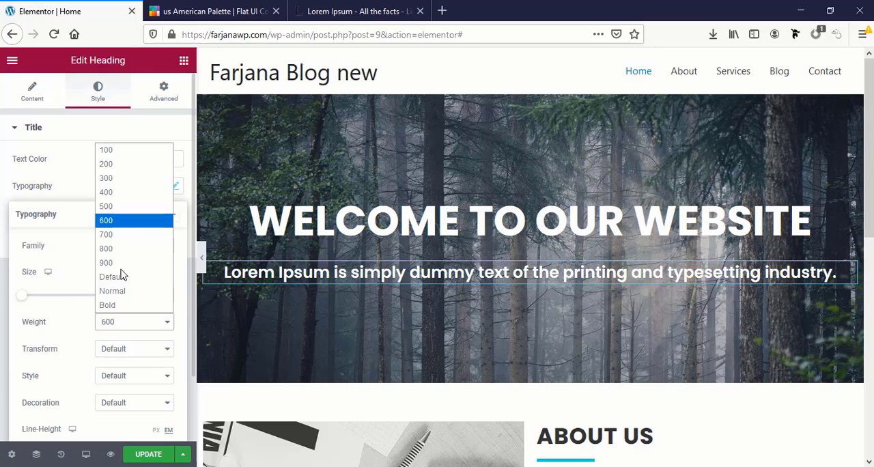
pyautogui.click(124, 152)
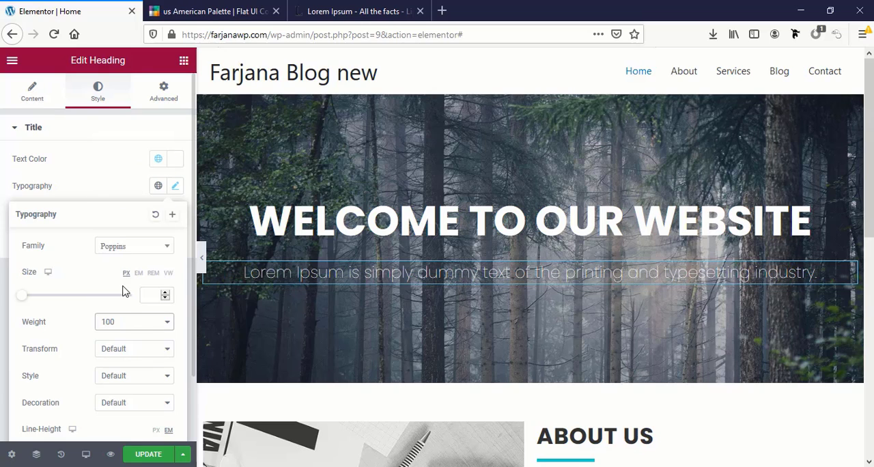
pyautogui.click(128, 329)
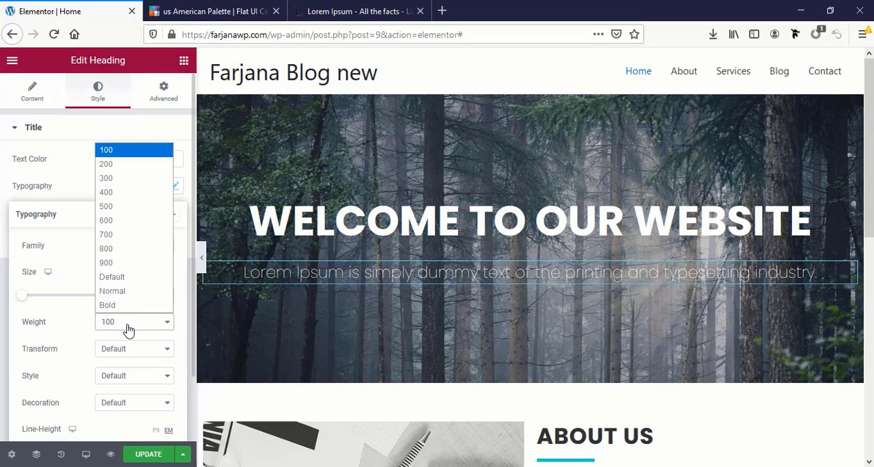
pyautogui.click(121, 166)
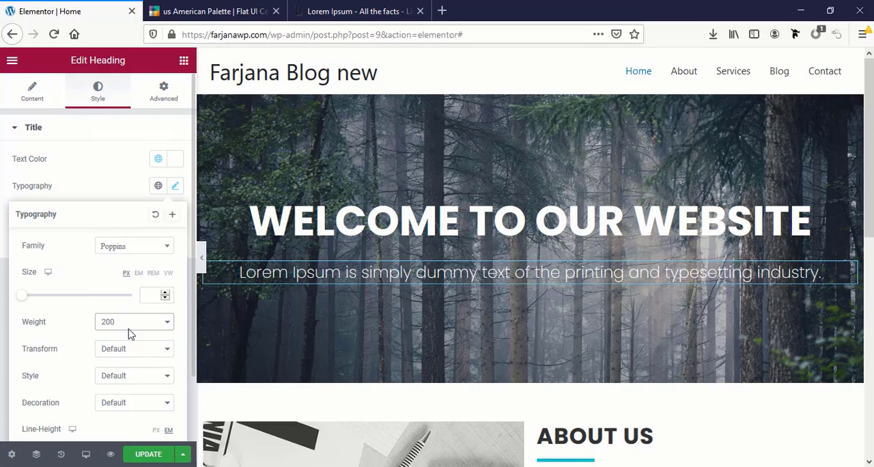
pyautogui.click(147, 291)
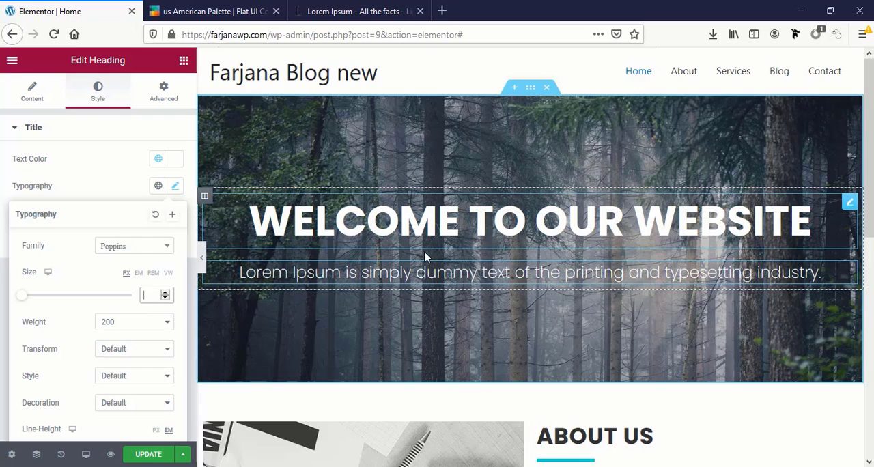
# Set the widgets space of the banner column to 0 px
pyautogui.click(206, 197)
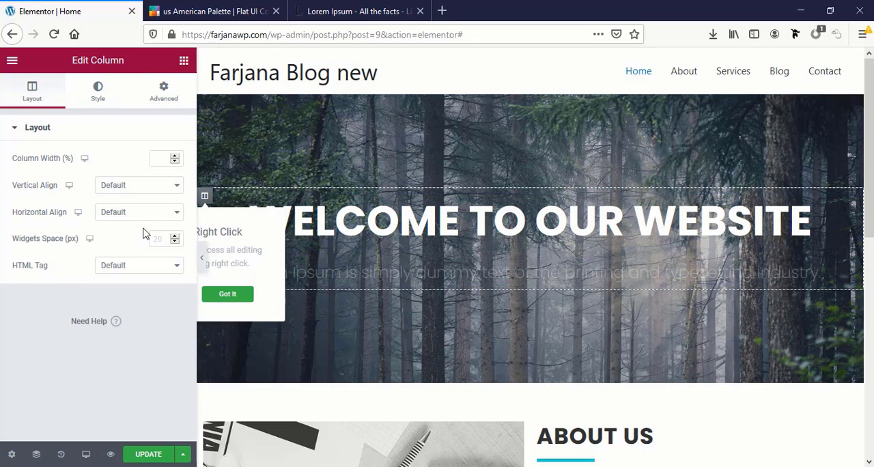
pyautogui.click(165, 238)
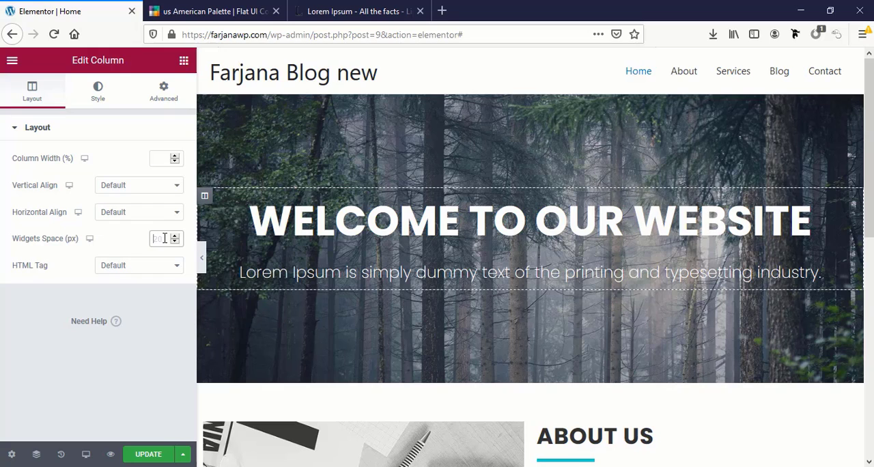
pyautogui.write('0')
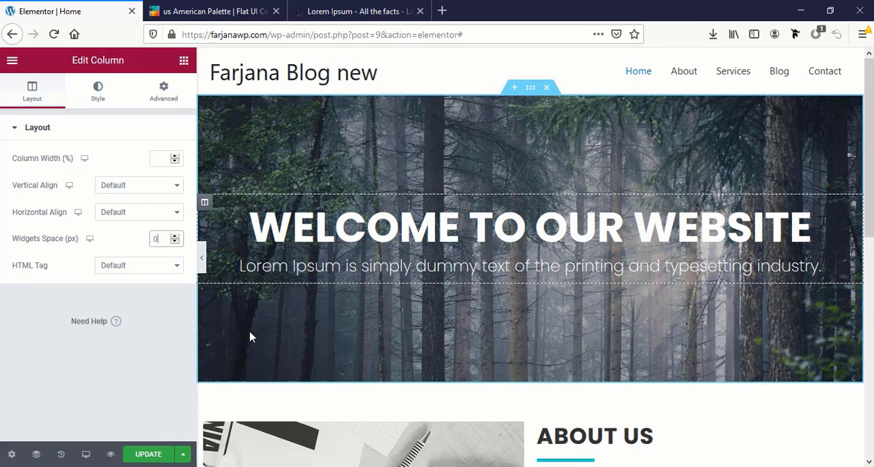
# Copy the Read More button from the About Us section and paste it below the banner's Lorem Ipsum heading
pyautogui.click(182, 61)
pyautogui.scroll(-5, 441, 238)
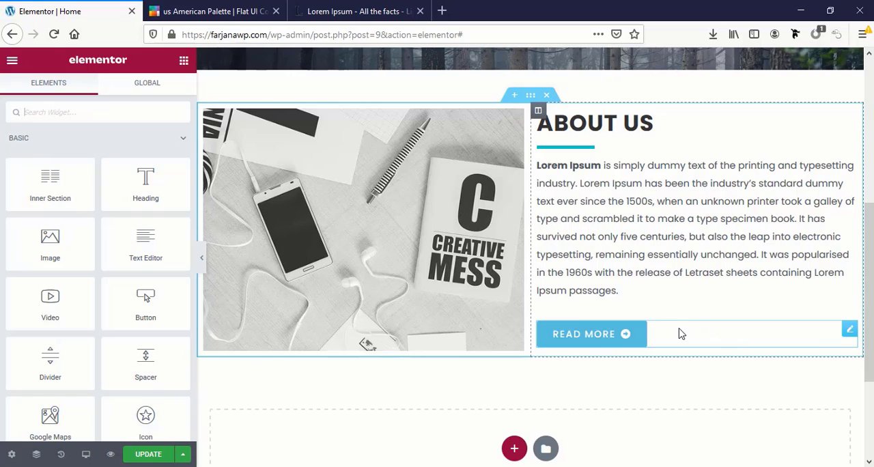
pyautogui.rightClick(650, 335)
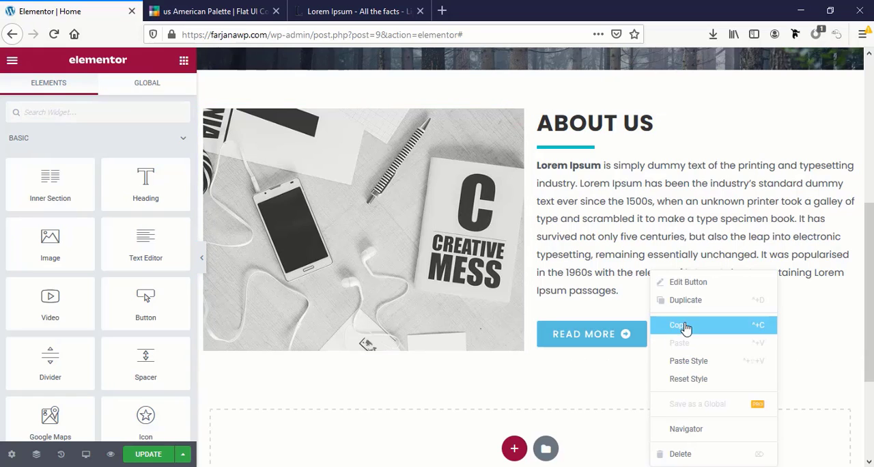
pyautogui.click(680, 329)
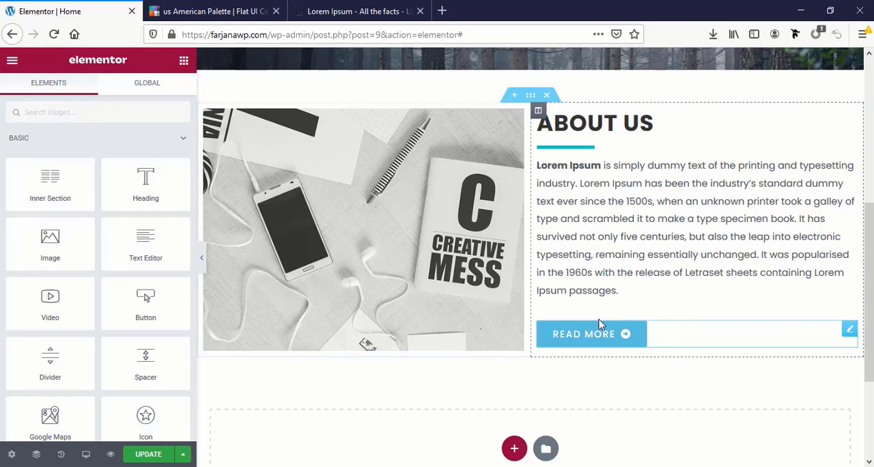
pyautogui.scroll(5, 597, 322)
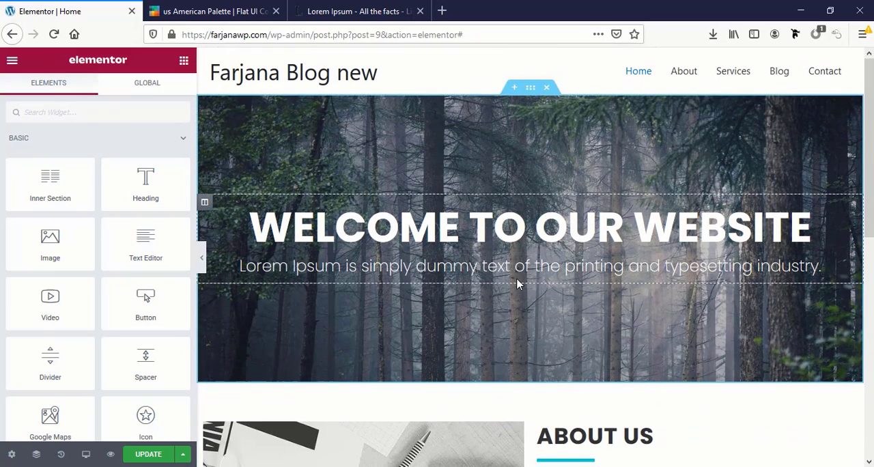
pyautogui.rightClick(517, 283)
pyautogui.click(546, 363)
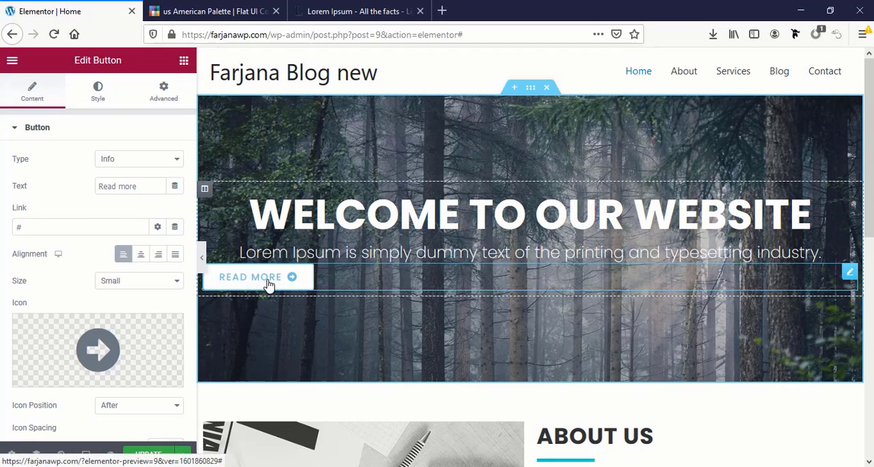
# Center the pasted banner button and give it an unlinked top margin of 30 px
pyautogui.click(141, 256)
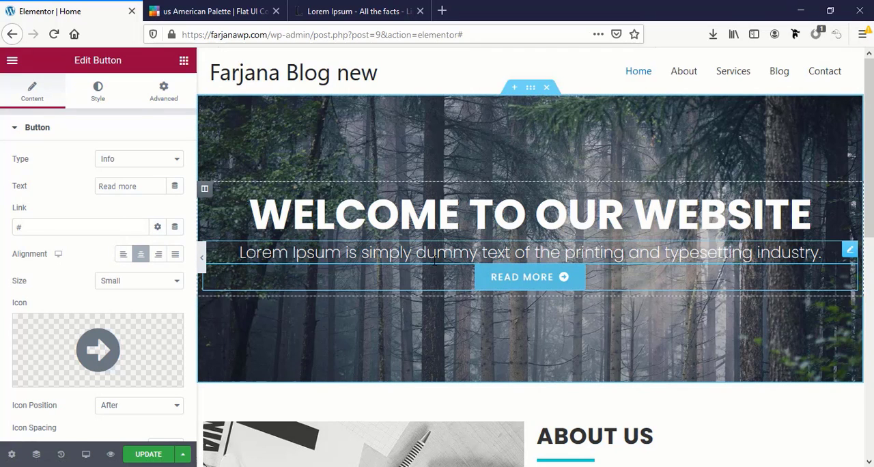
pyautogui.click(162, 92)
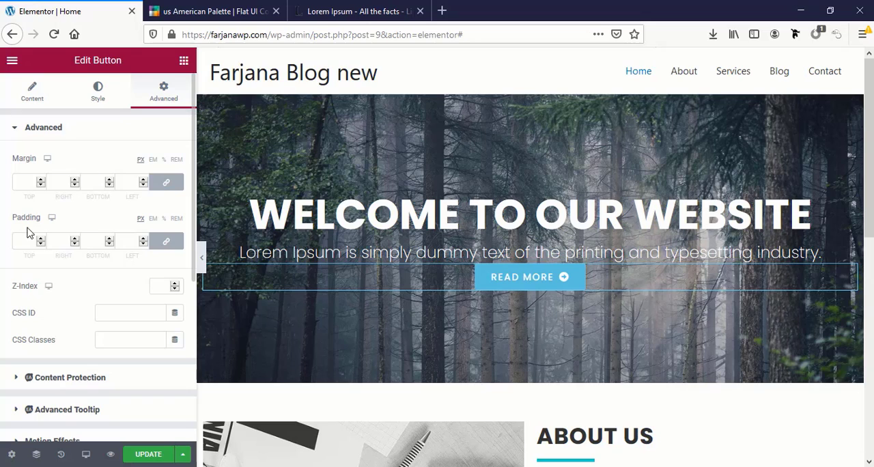
pyautogui.click(167, 182)
pyautogui.click(45, 183)
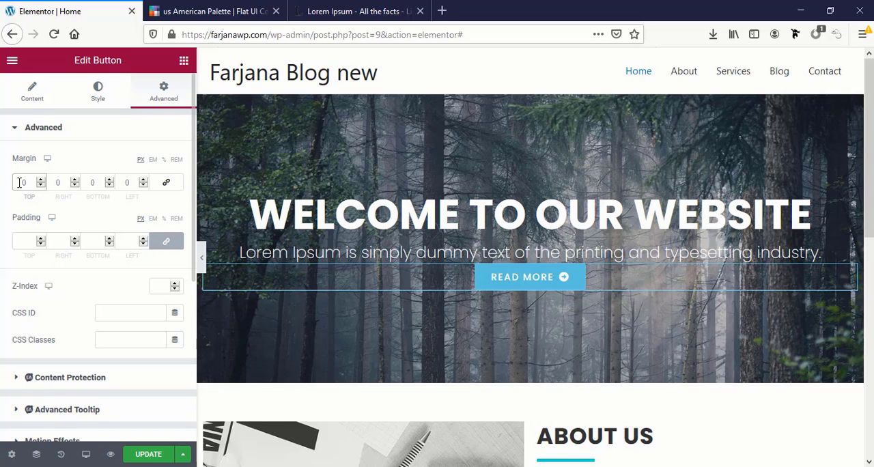
pyautogui.write('30')
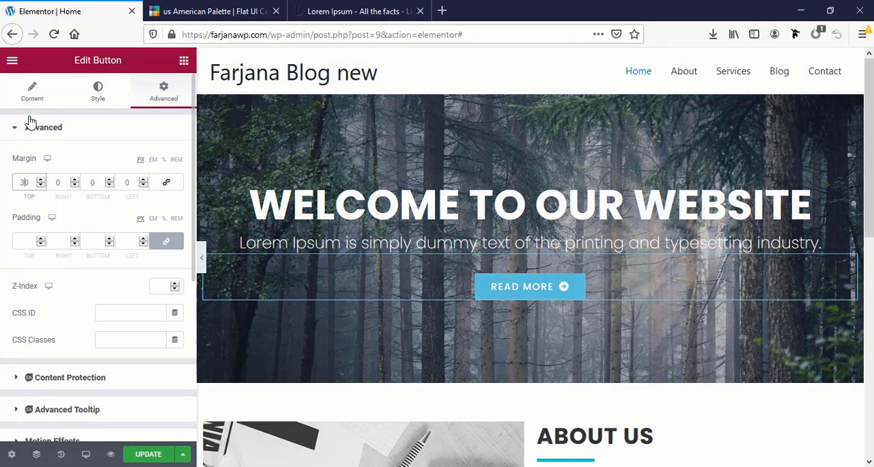
# Change the banner button's text to "Contact us"
pyautogui.click(32, 93)
pyautogui.tripleClick(114, 180)
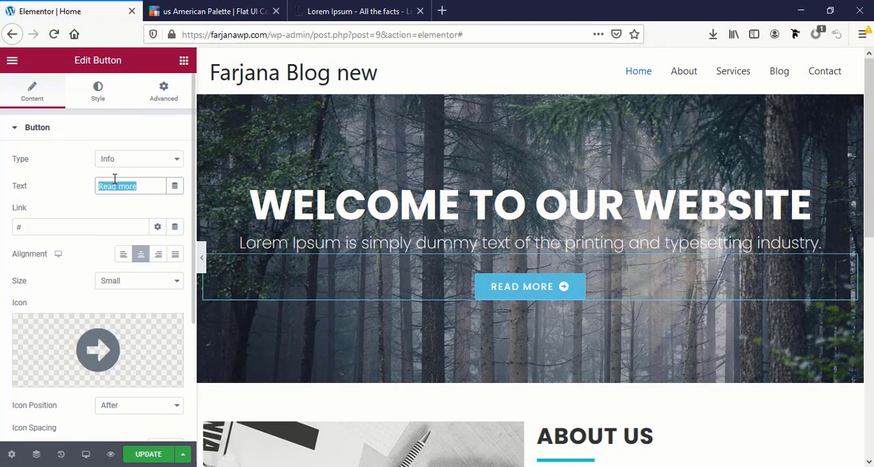
pyautogui.write('Contact us')
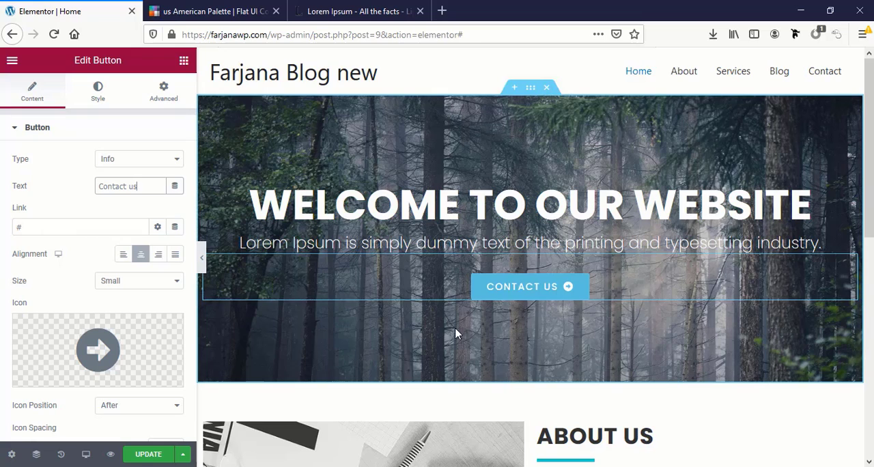
# Add a two-column inner section below the Contact us button and paste a copy of the button into its left column
pyautogui.click(183, 61)
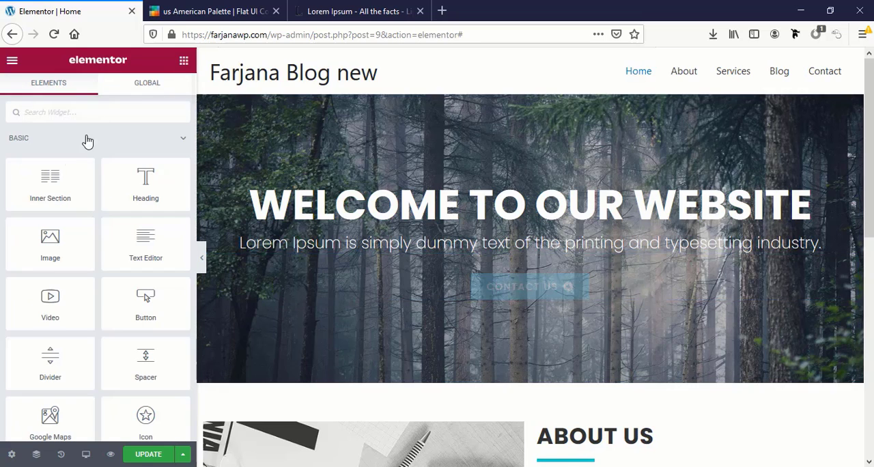
pyautogui.moveTo(50, 183); pyautogui.dragTo(522, 292)
pyautogui.rightClick(502, 271)
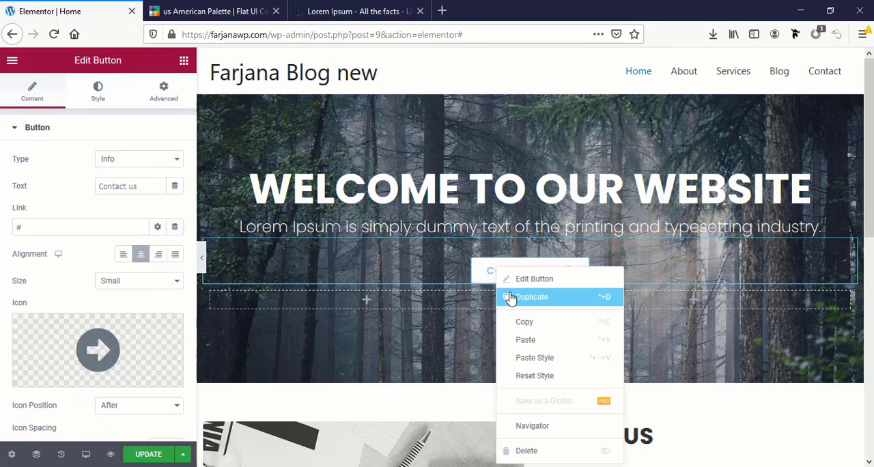
pyautogui.click(523, 321)
pyautogui.rightClick(392, 300)
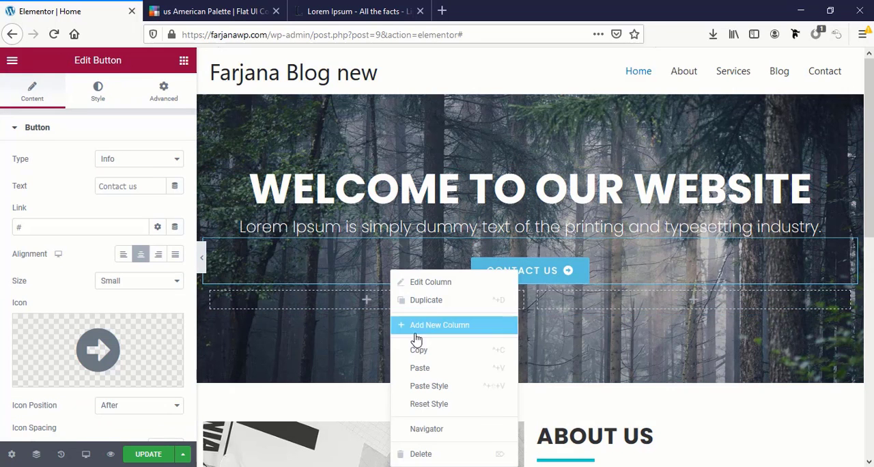
pyautogui.click(419, 367)
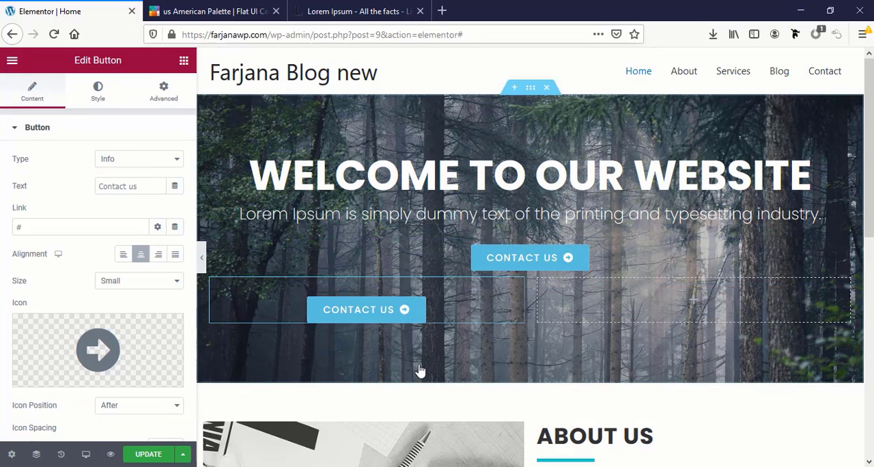
# Paste the copied button into the inner section's right column and delete the original Contact us button above
pyautogui.rightClick(592, 303)
pyautogui.click(620, 370)
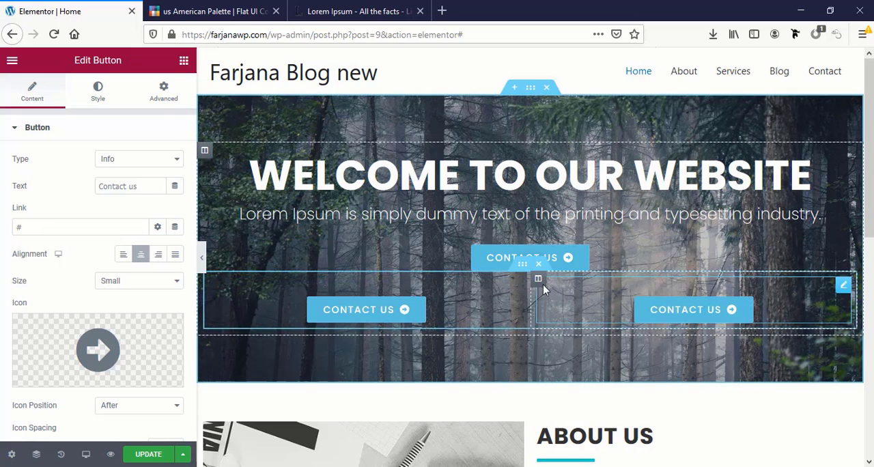
pyautogui.rightClick(534, 260)
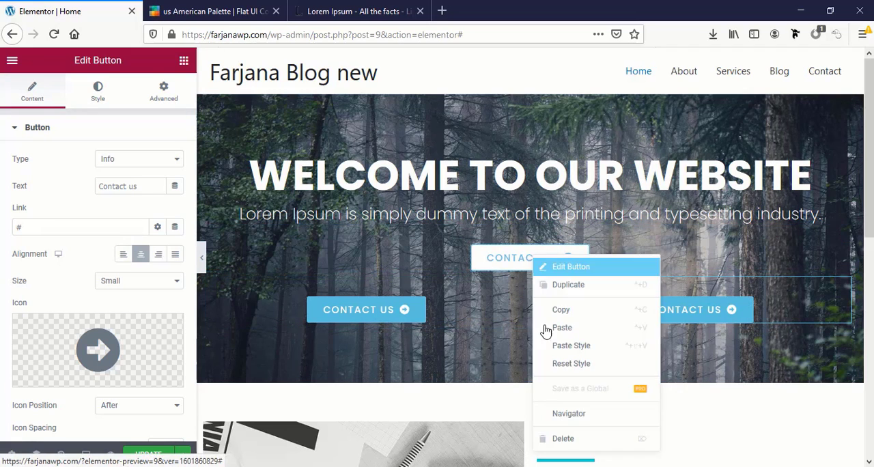
pyautogui.click(564, 440)
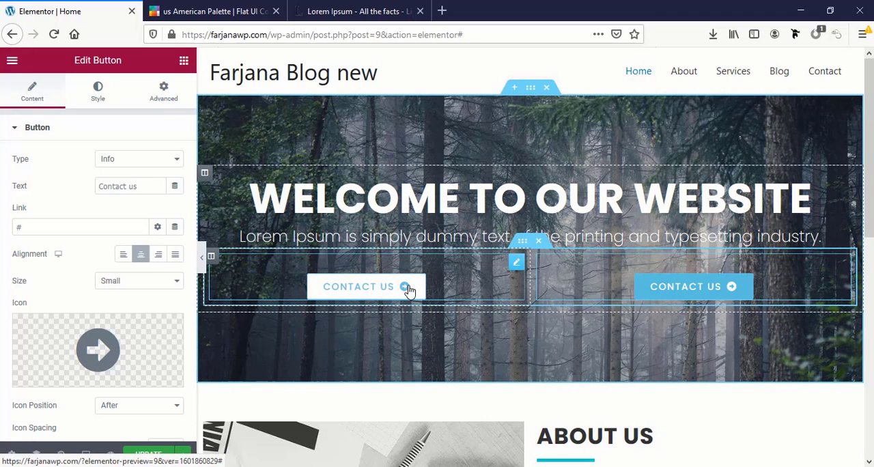
# Align the left column's button to the right and the right column's button to the left
pyautogui.click(356, 292)
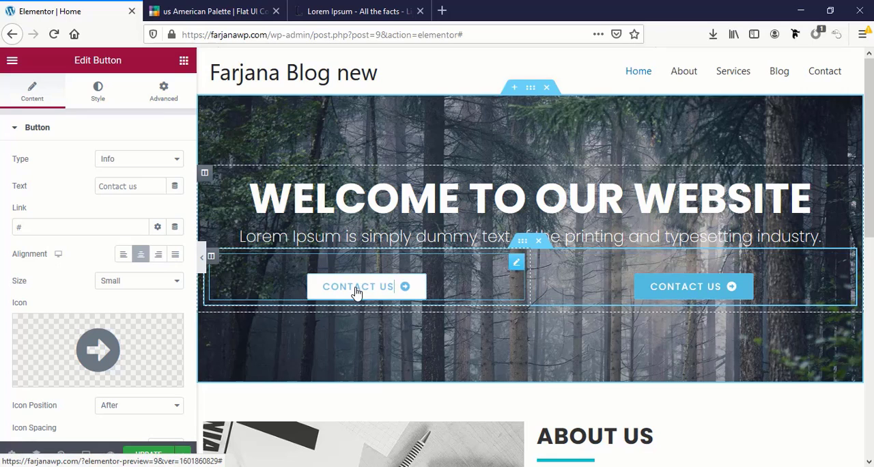
pyautogui.click(158, 260)
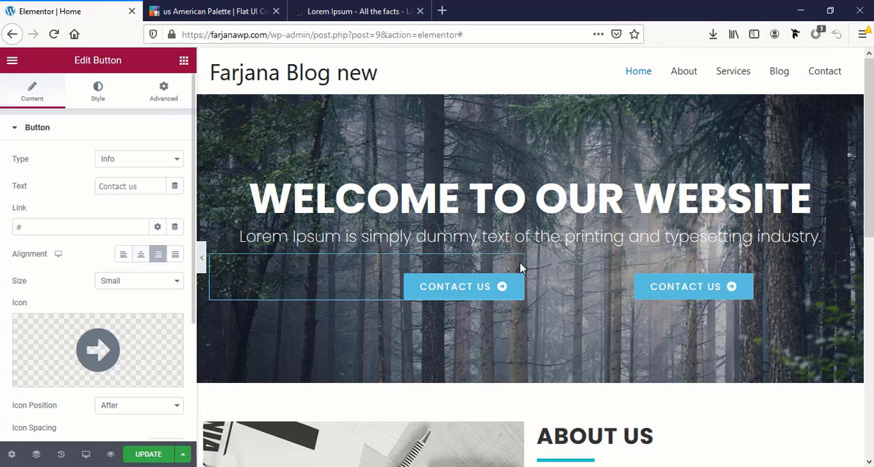
pyautogui.click(128, 255)
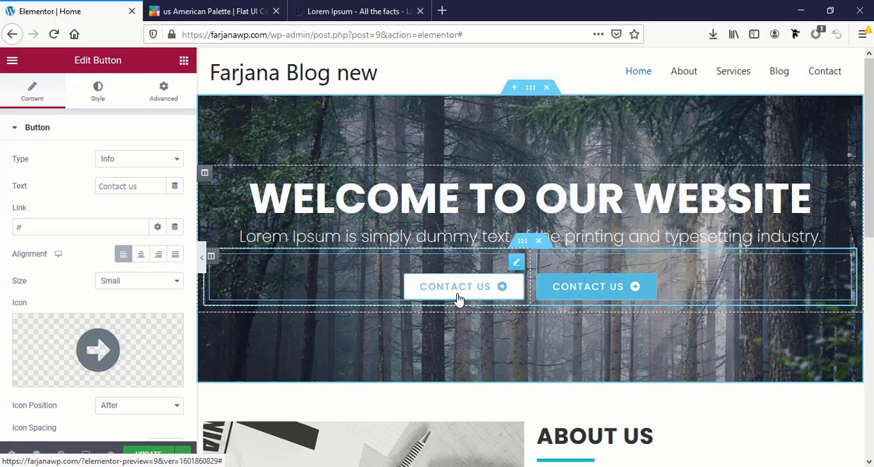
# Change the text of the left banner button to "About us"
pyautogui.click(415, 296)
pyautogui.tripleClick(116, 187)
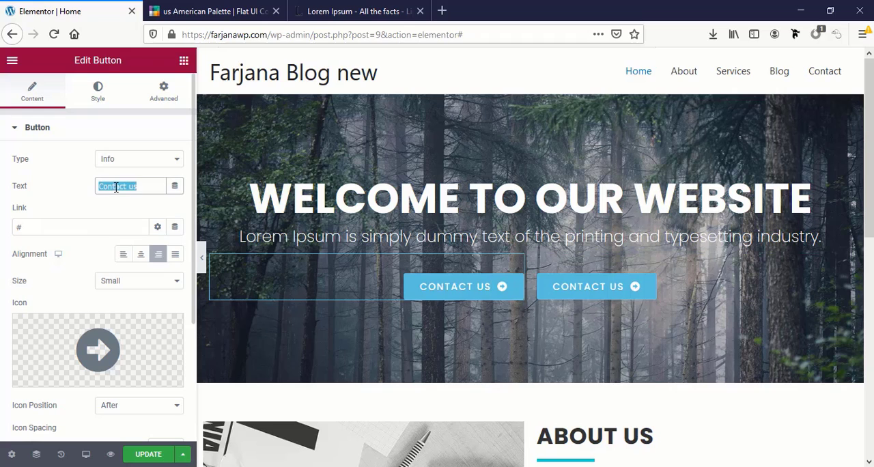
pyautogui.write('About us')
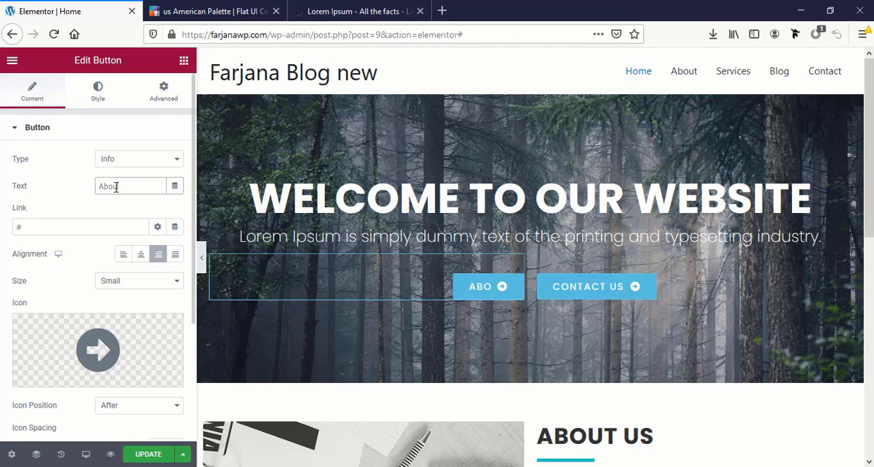
# Make the About us button's hover background fully transparent, #FFFFFF00
pyautogui.click(479, 293)
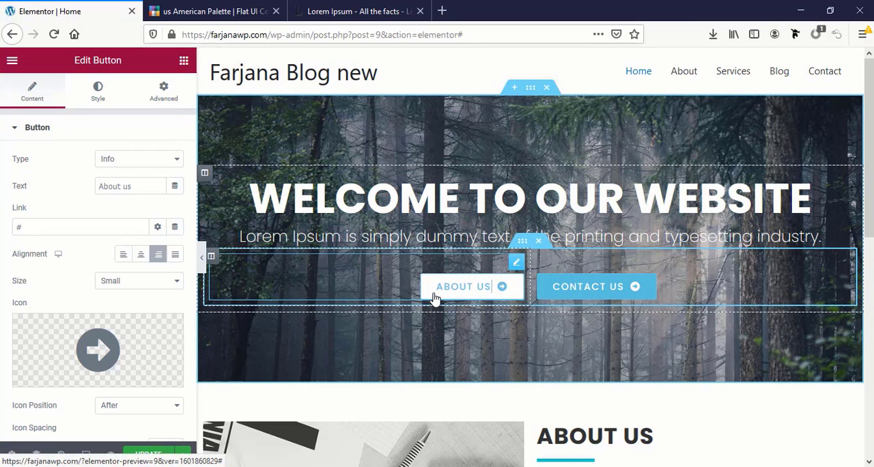
pyautogui.click(112, 93)
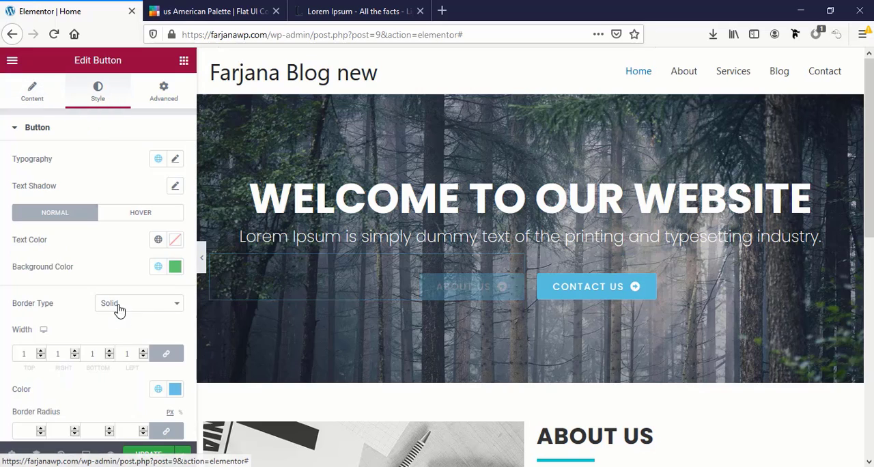
pyautogui.click(126, 214)
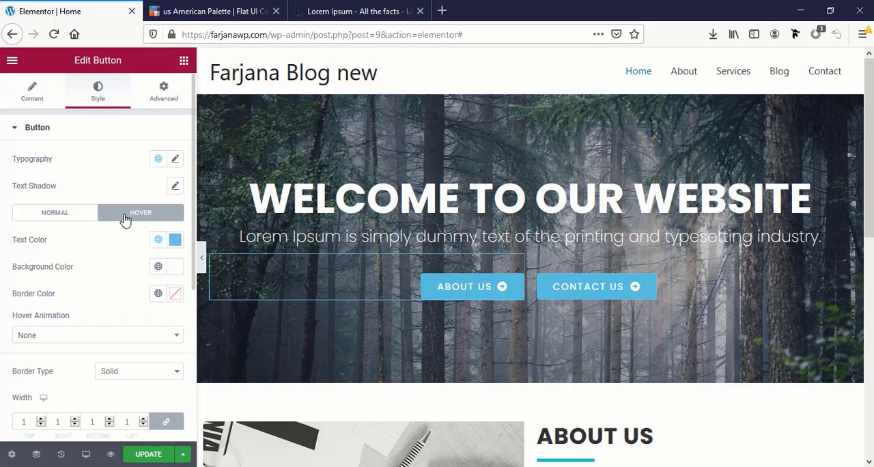
pyautogui.click(158, 267)
pyautogui.click(174, 267)
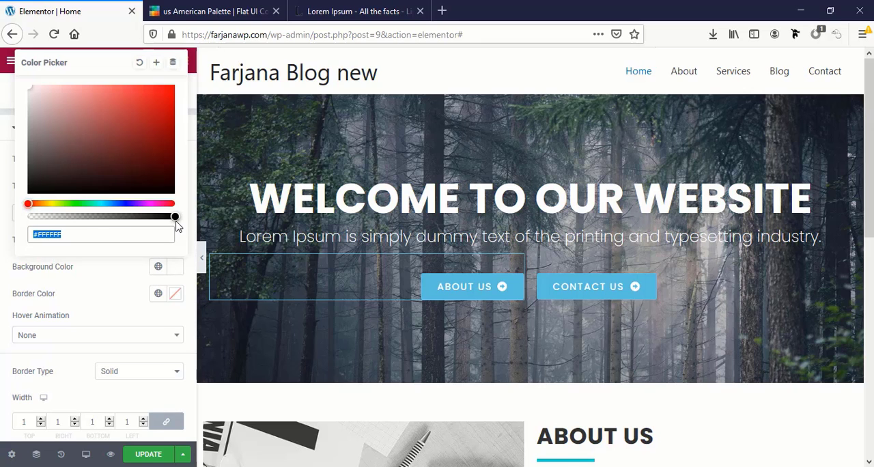
pyautogui.moveTo(125, 219); pyautogui.dragTo(27, 217)
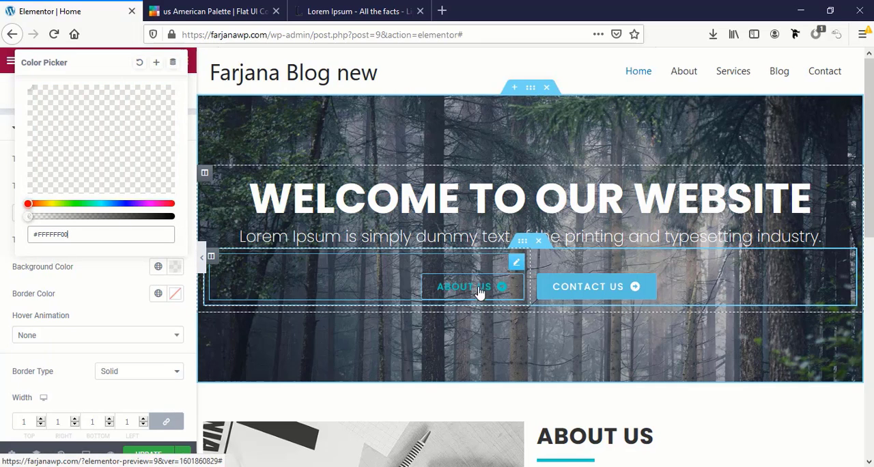
# Make the banner's Contact us button's hover background fully transparent, #FFFFFF00, and update the page
pyautogui.click(578, 292)
pyautogui.click(107, 98)
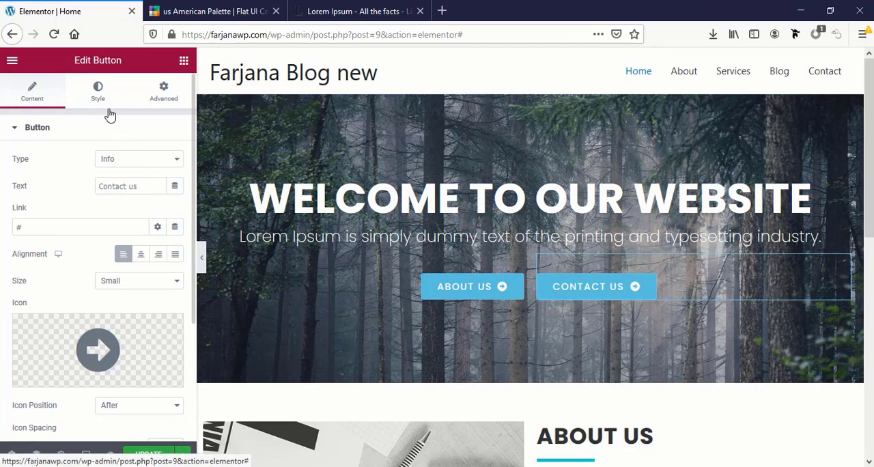
pyautogui.click(125, 220)
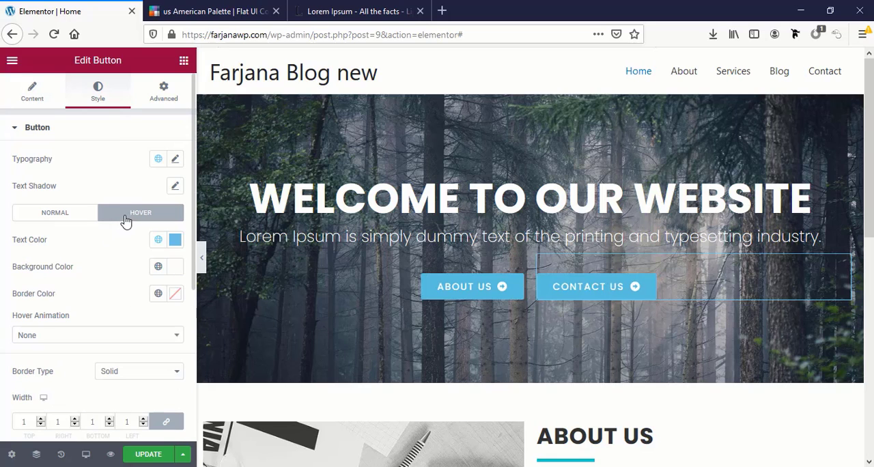
pyautogui.click(176, 267)
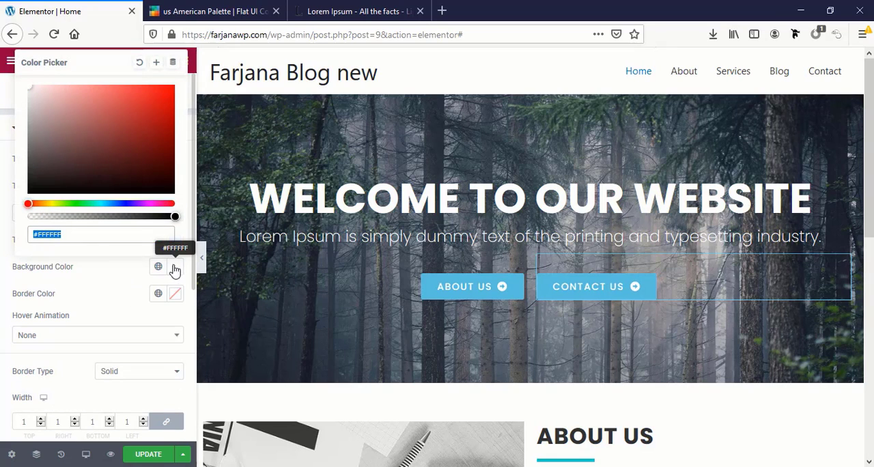
pyautogui.click(154, 221)
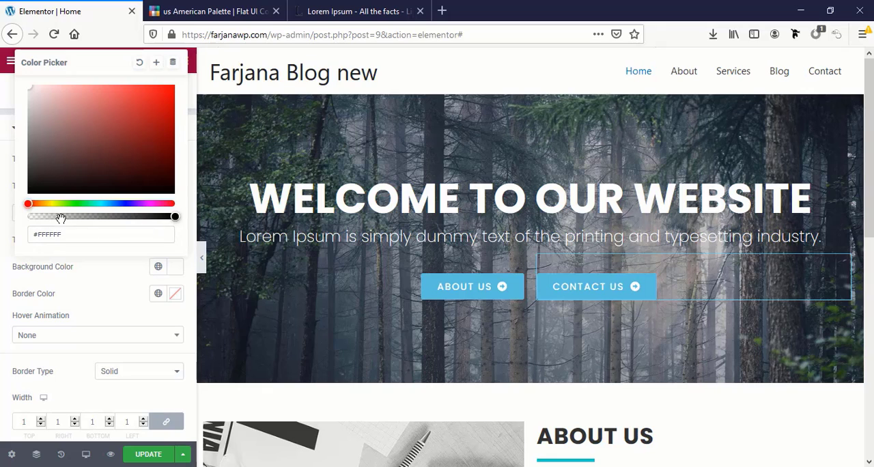
pyautogui.moveTo(51, 217); pyautogui.dragTo(10, 218)
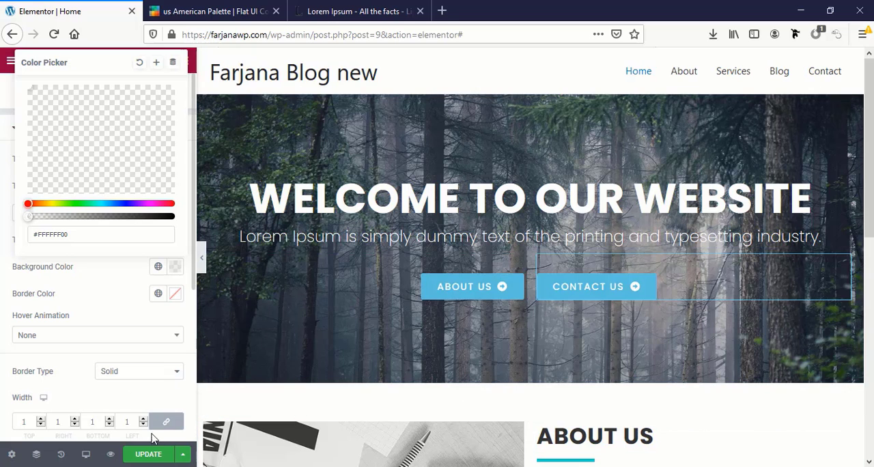
pyautogui.click(147, 454)
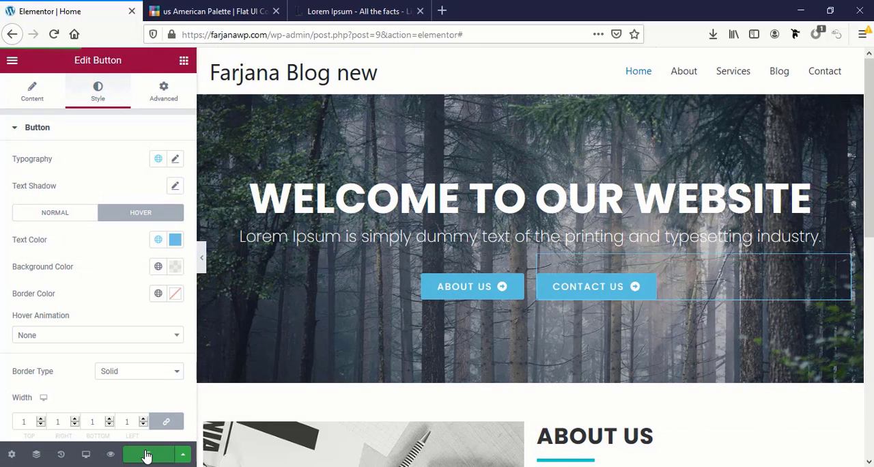
# Preview the Home page in the browser and examine the banner, its buttons, the About Us section and the footer
pyautogui.scroll(-2, 539, 417)
pyautogui.scroll(-3, 526, 404)
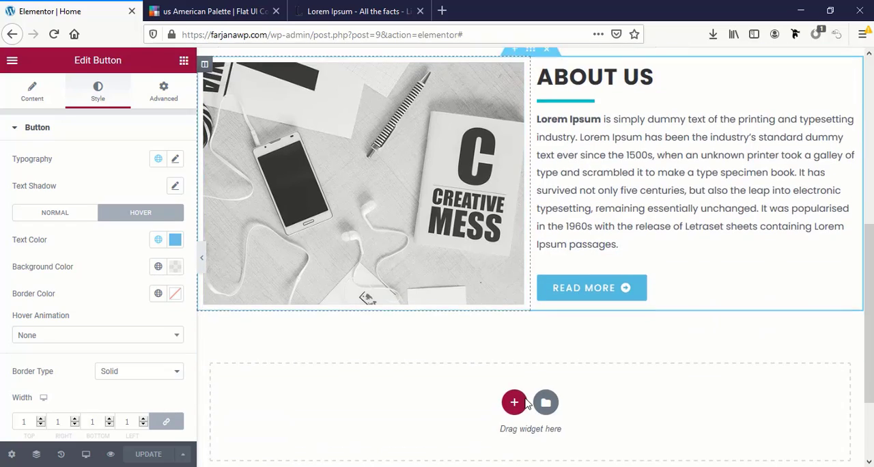
pyautogui.scroll(5, 526, 404)
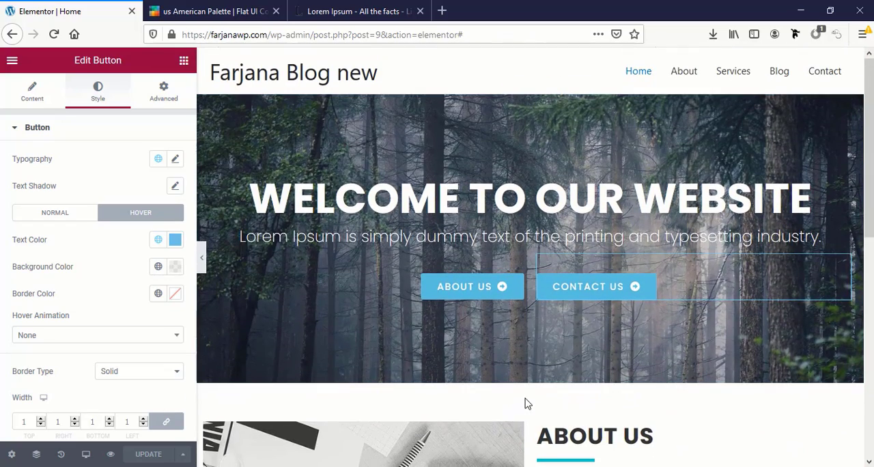
pyautogui.click(112, 454)
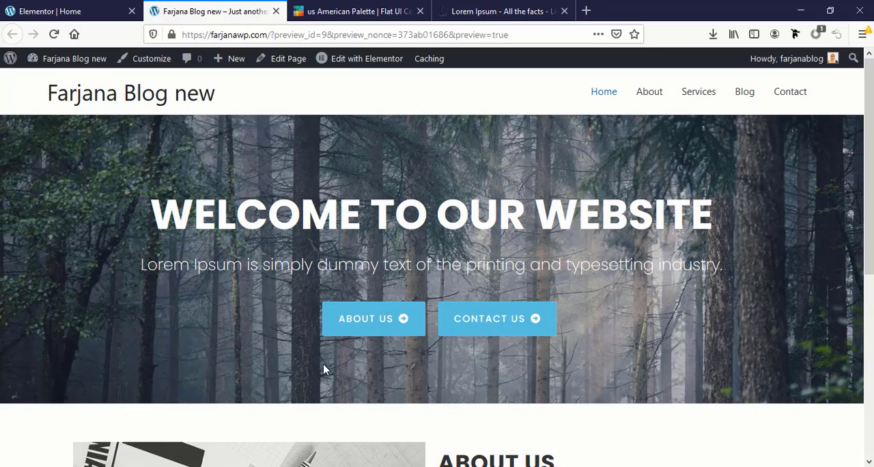
pyautogui.scroll(-1, 356, 392)
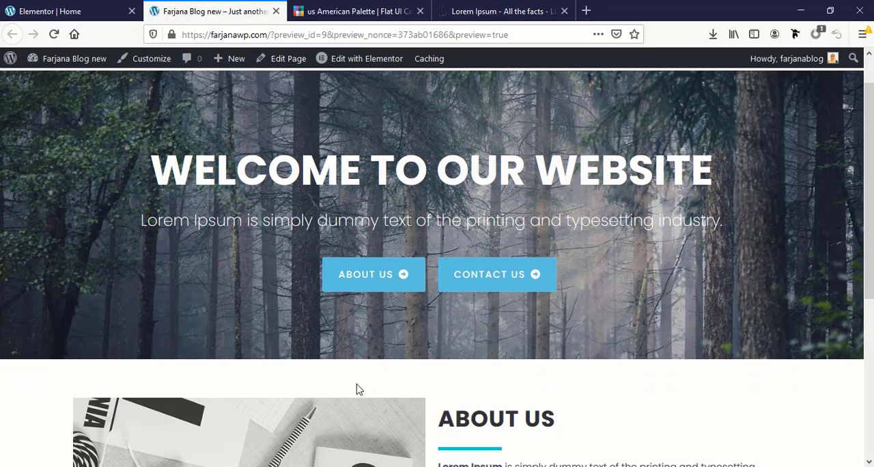
pyautogui.scroll(-3, 382, 351)
pyautogui.scroll(-2, 382, 355)
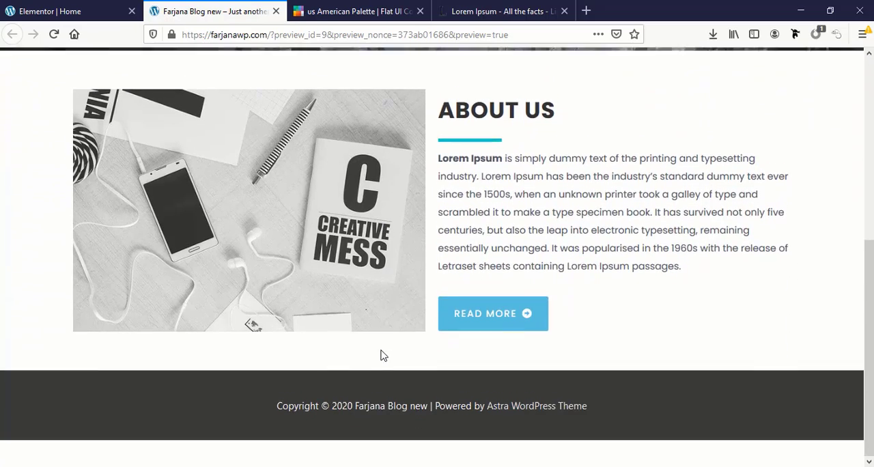
pyautogui.scroll(5, 382, 355)
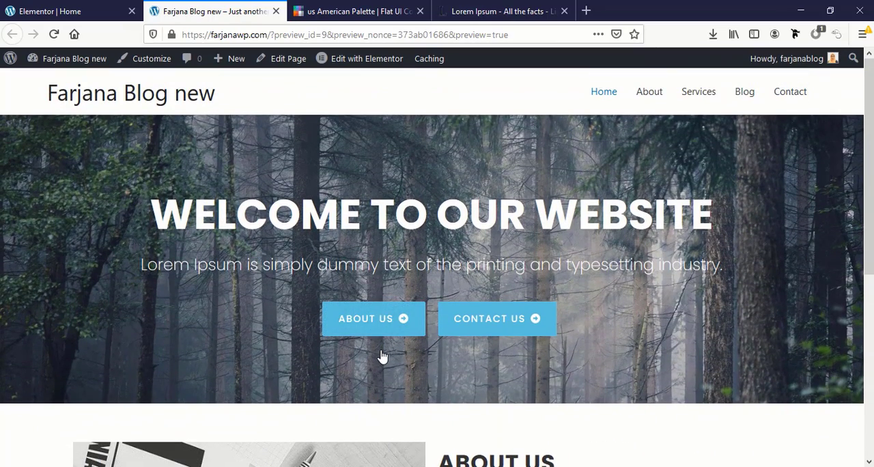
pyautogui.scroll(-5, 527, 361)
pyautogui.scroll(2, 555, 349)
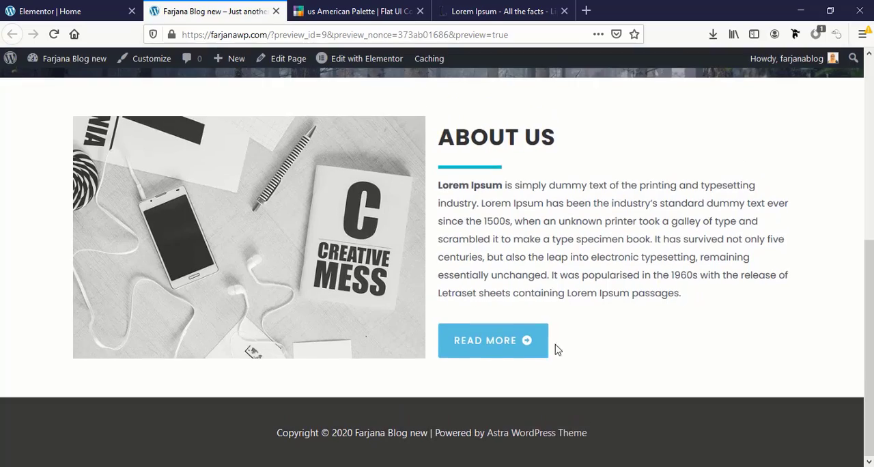
pyautogui.scroll(4, 465, 358)
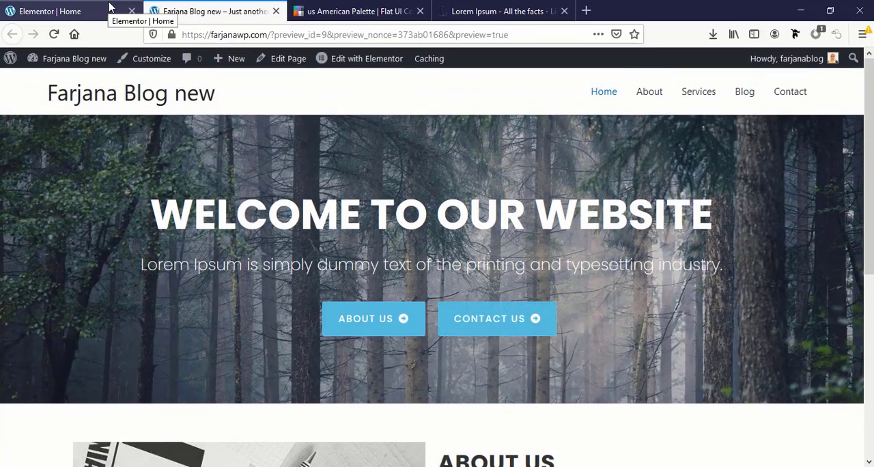
# Return to the Elementor editor, set the banner section's minimum height to 550 px and update the page
pyautogui.click(109, 12)
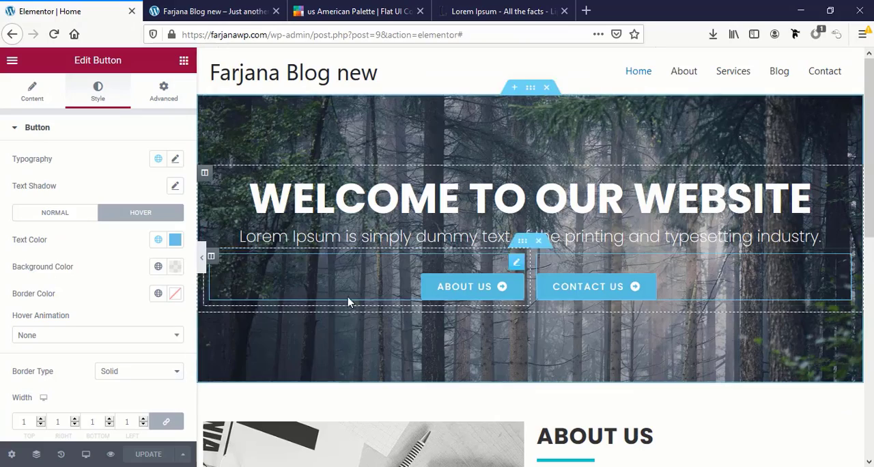
pyautogui.click(529, 90)
pyautogui.click(31, 91)
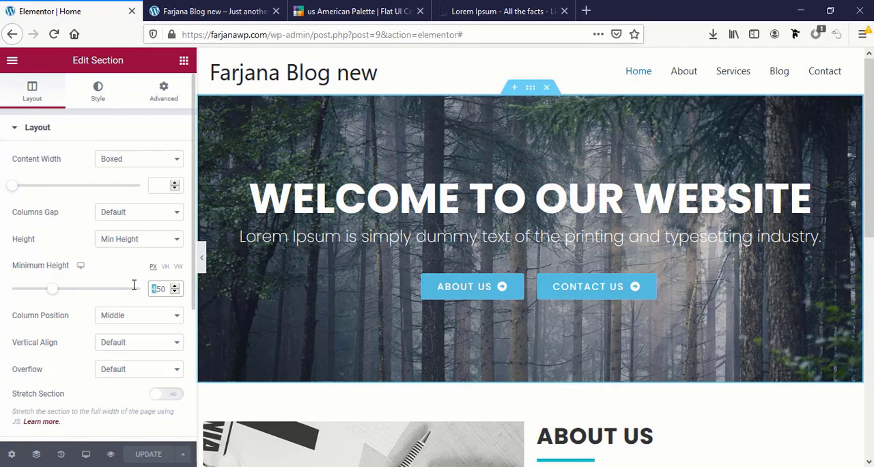
pyautogui.write('5')
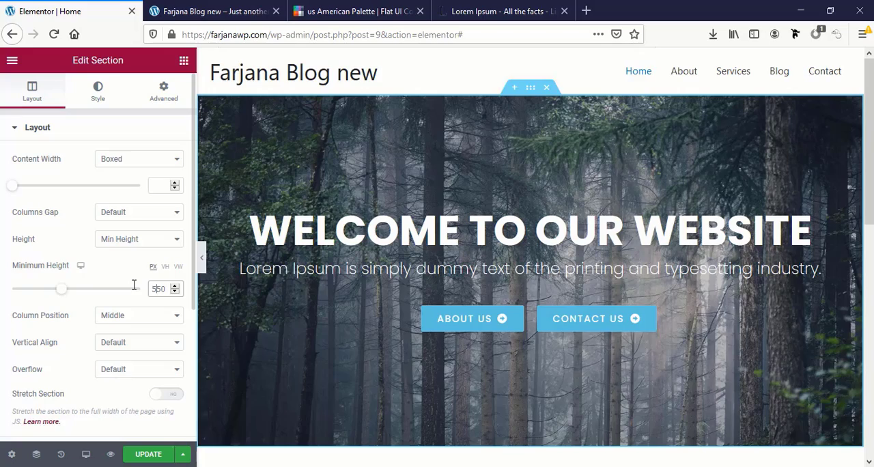
pyautogui.scroll(-3, 510, 396)
pyautogui.scroll(4, 423, 393)
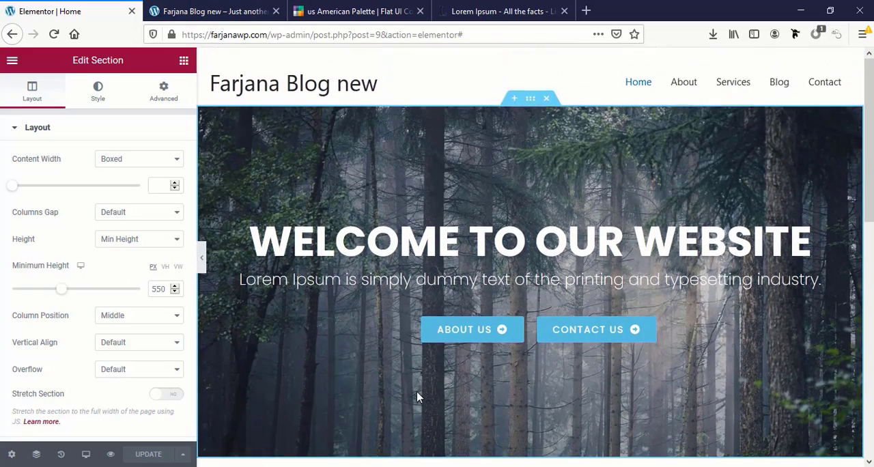
pyautogui.scroll(-1, 418, 396)
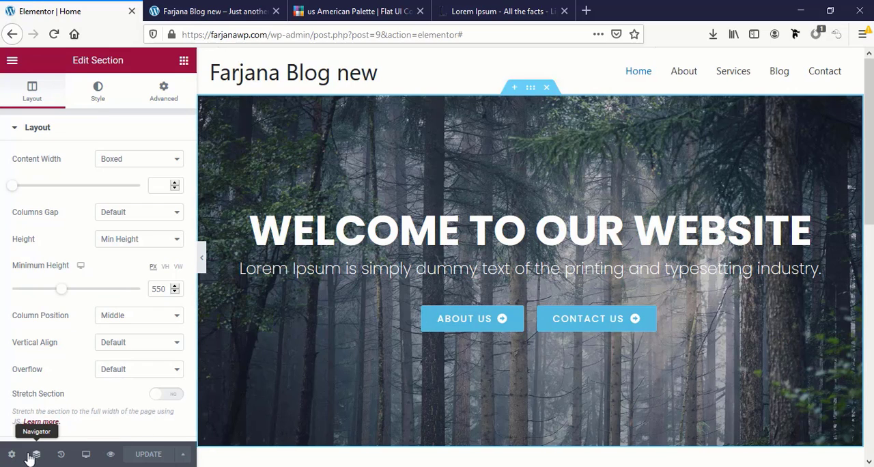
# Switch the editor to the Tablet preview and check how the banner and About Us section are laid out
pyautogui.click(86, 455)
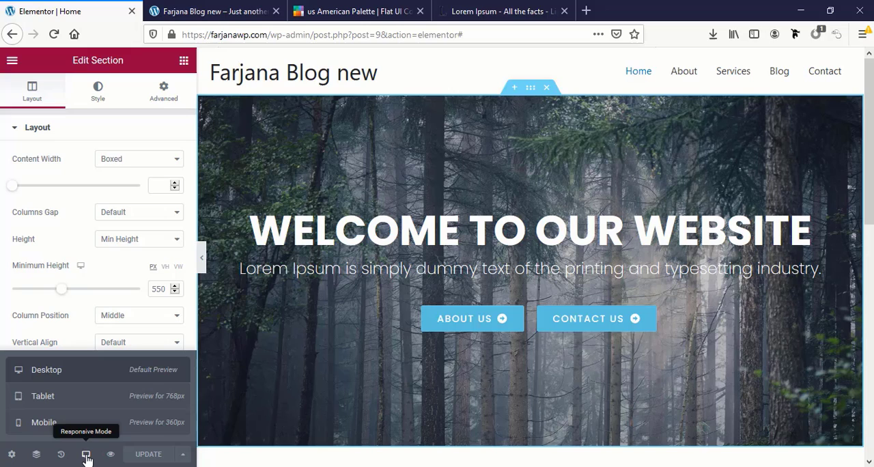
pyautogui.click(84, 403)
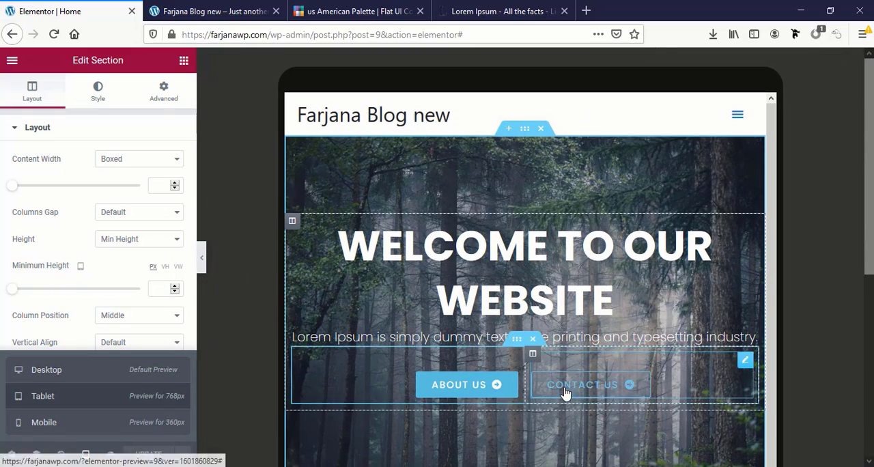
pyautogui.scroll(-2, 534, 419)
pyautogui.scroll(-3, 535, 419)
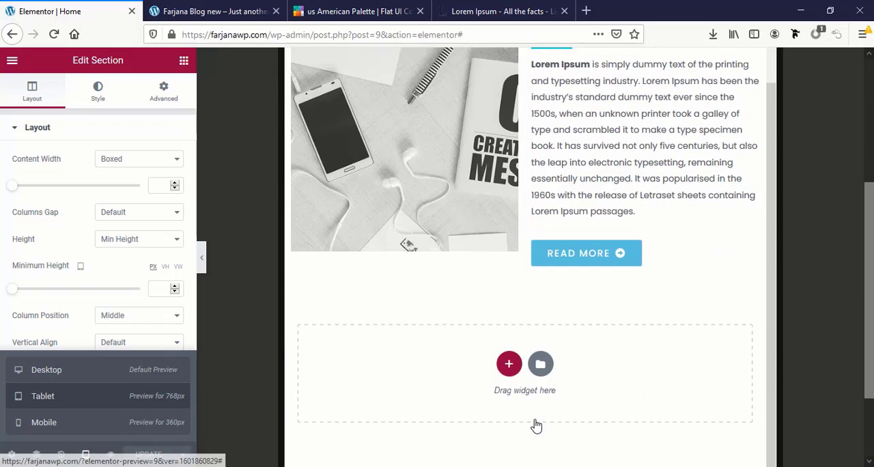
pyautogui.scroll(5, 535, 419)
pyautogui.scroll(3, 534, 419)
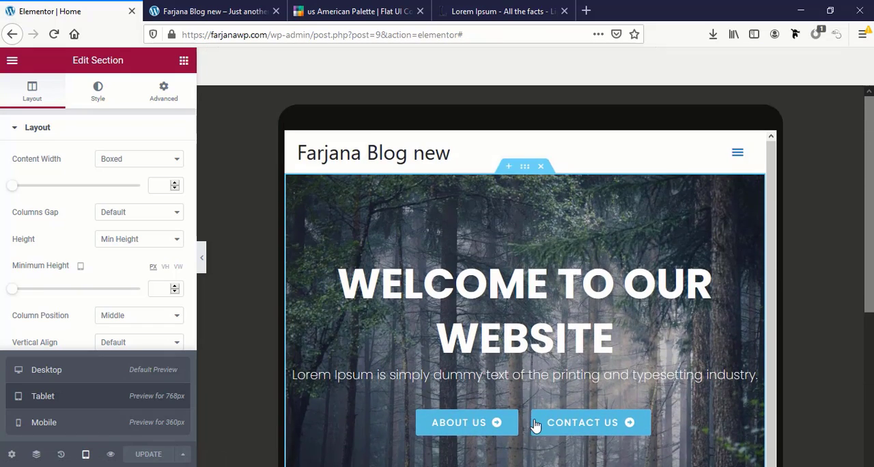
pyautogui.scroll(-1, 534, 424)
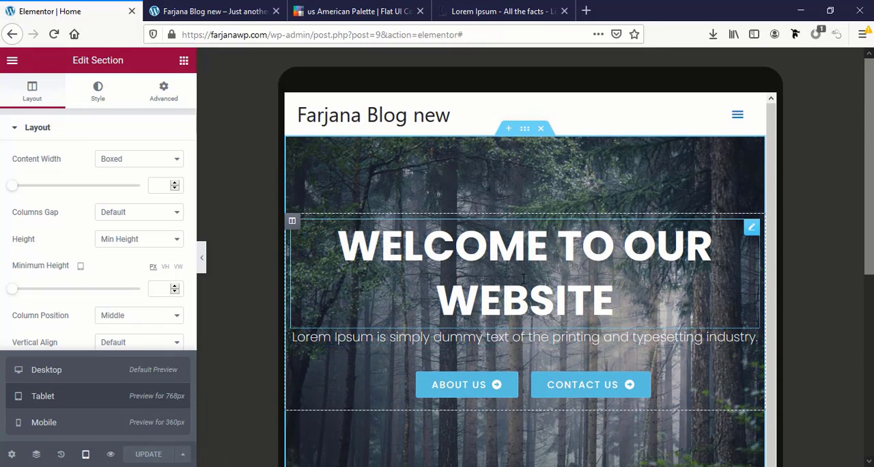
# Set the tablet font size of the banner's WELCOME TO OUR WEBSITE heading to 45 px
pyautogui.click(524, 278)
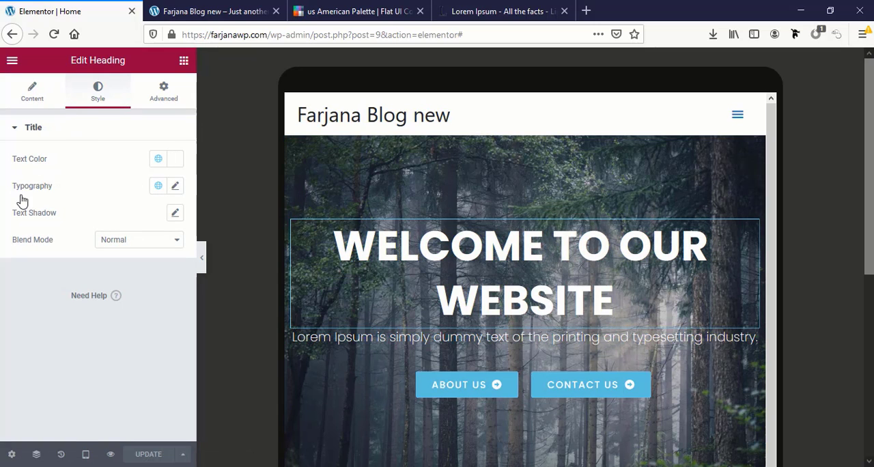
pyautogui.click(171, 190)
pyautogui.scroll(-1, 86, 313)
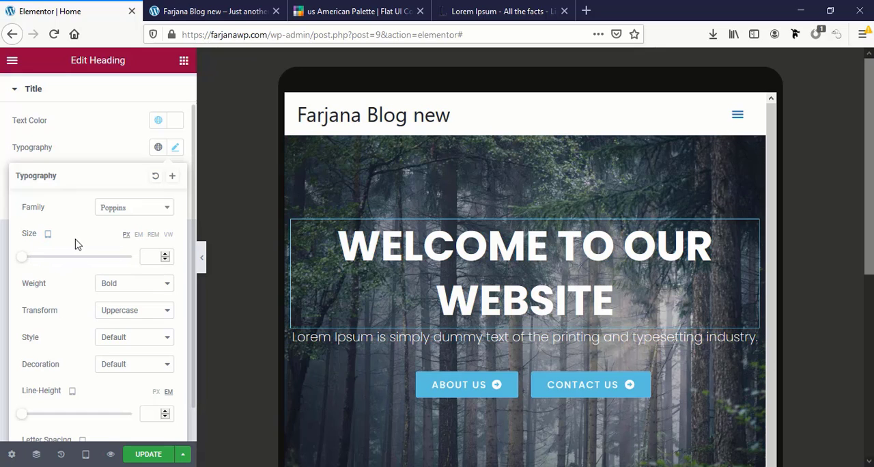
pyautogui.click(145, 254)
pyautogui.write('30')
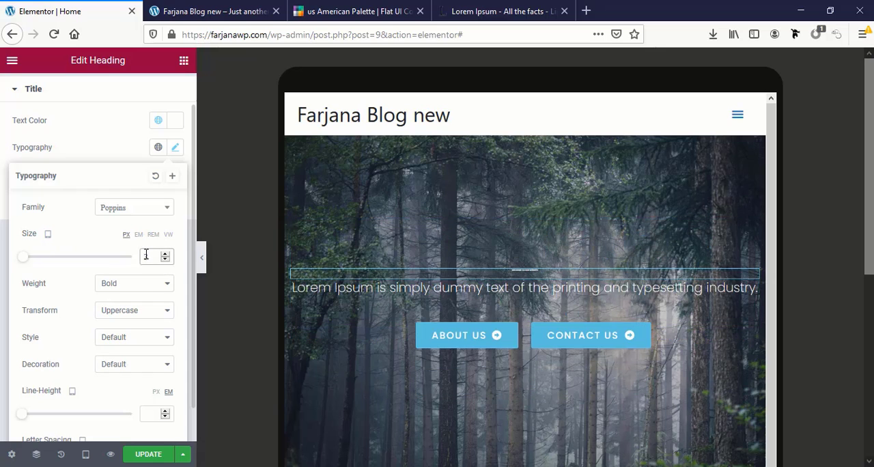
pyautogui.press('BackSpace')
pyautogui.press('BackSpace')
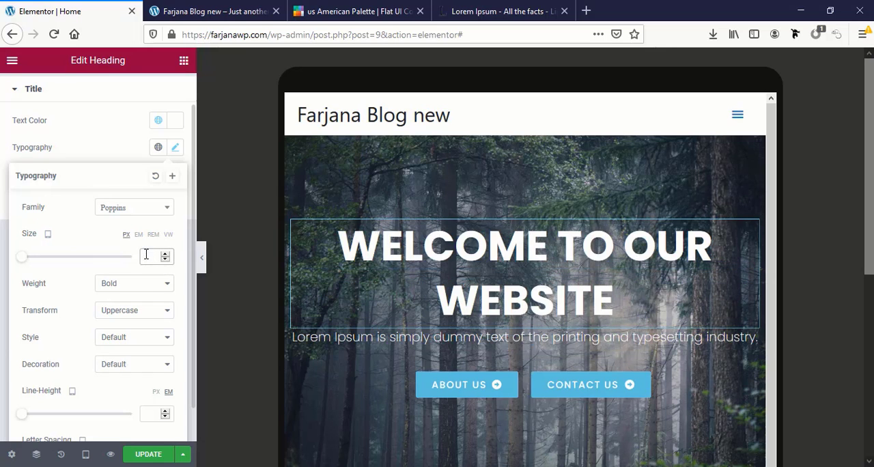
pyautogui.write('50')
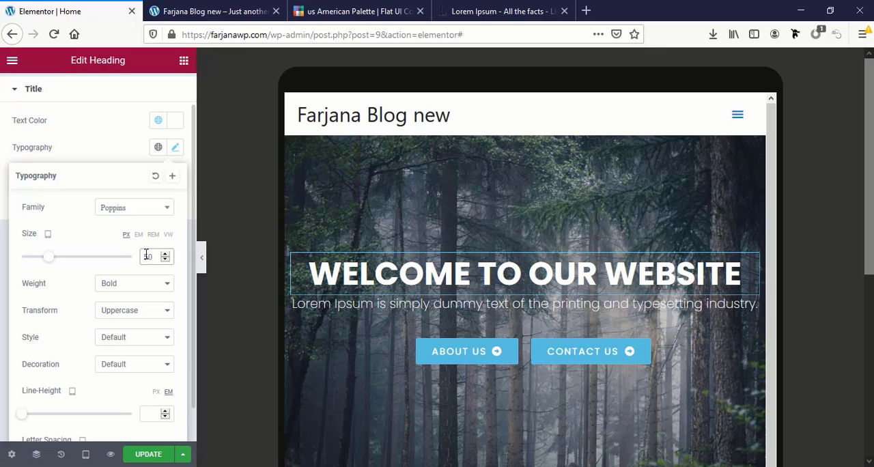
pyautogui.write('45')
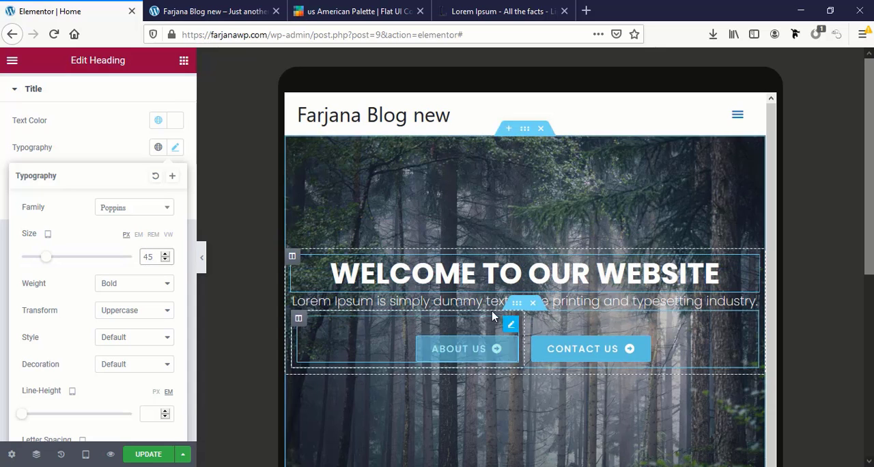
# Set the tablet font size of the Lorem Ipsum line beneath the banner heading to 20 px
pyautogui.click(469, 304)
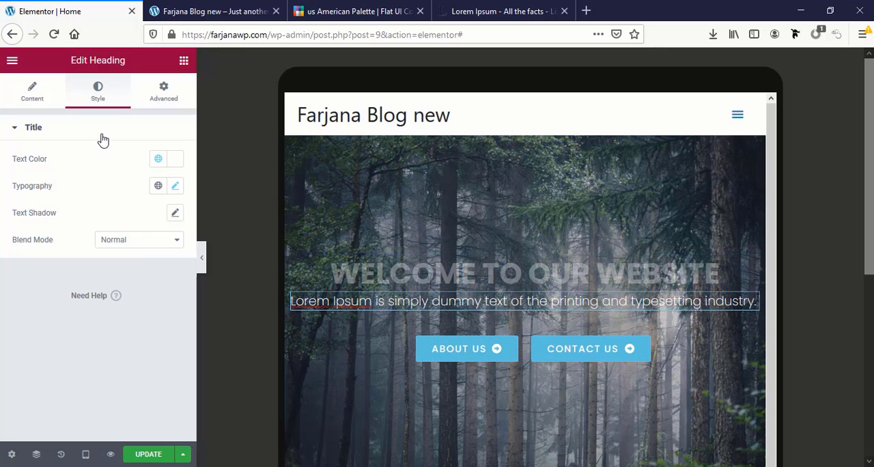
pyautogui.click(175, 185)
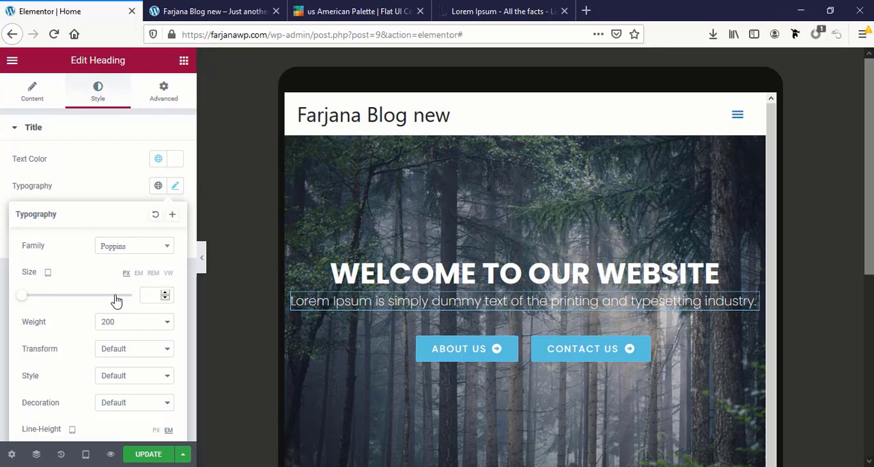
pyautogui.click(151, 291)
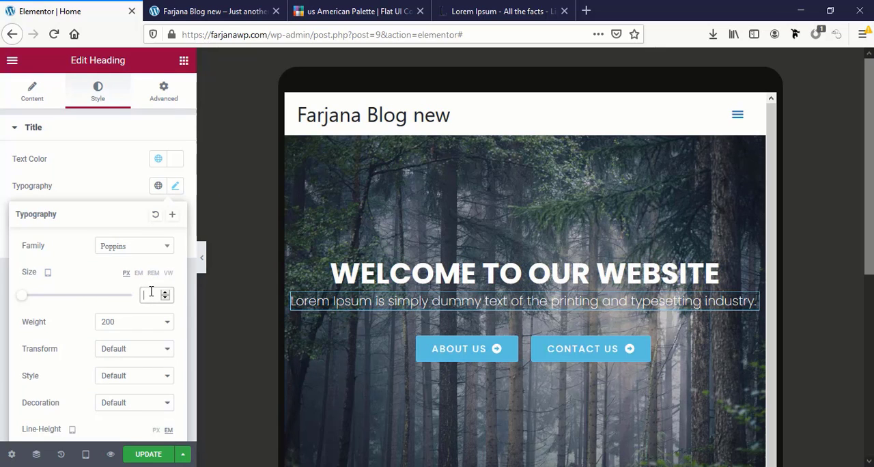
pyautogui.write('25')
# Set the tablet height of the About Us section's image to 406 px
pyautogui.scroll(-5, 585, 314)
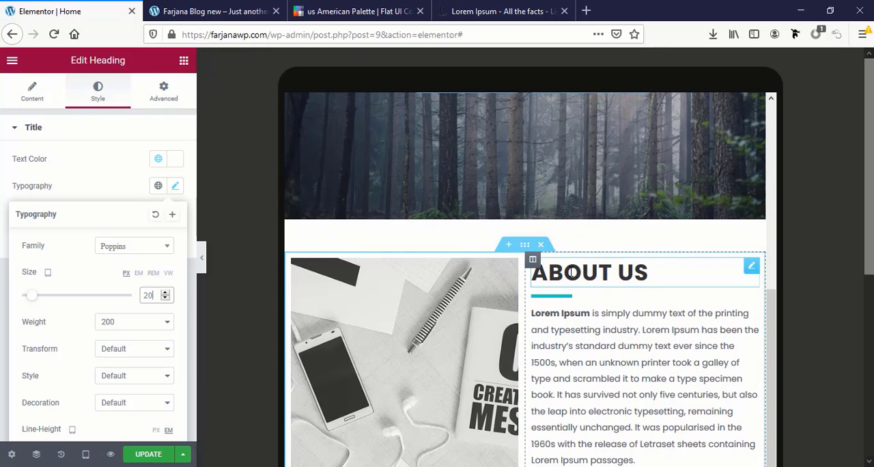
pyautogui.scroll(-3, 554, 399)
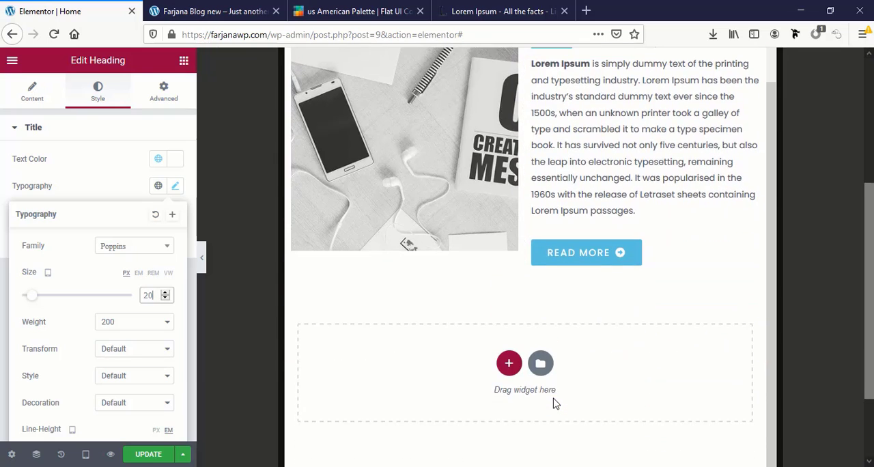
pyautogui.scroll(1, 554, 402)
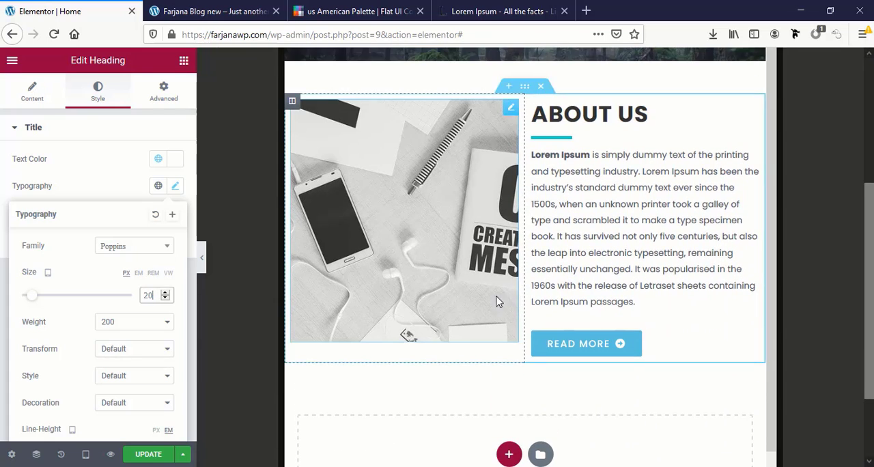
pyautogui.click(489, 333)
pyautogui.moveTo(15, 283); pyautogui.dragTo(117, 302)
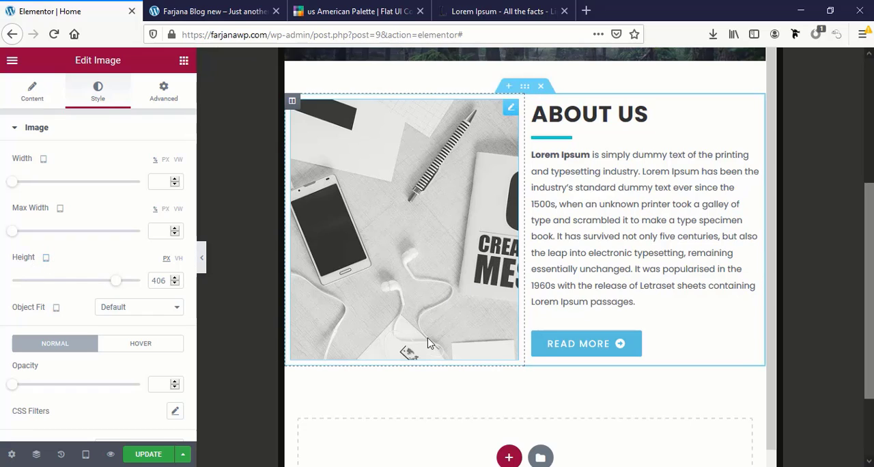
# Switch the editor to the Mobile preview and set the banner heading's font size to 40 px
pyautogui.click(82, 459)
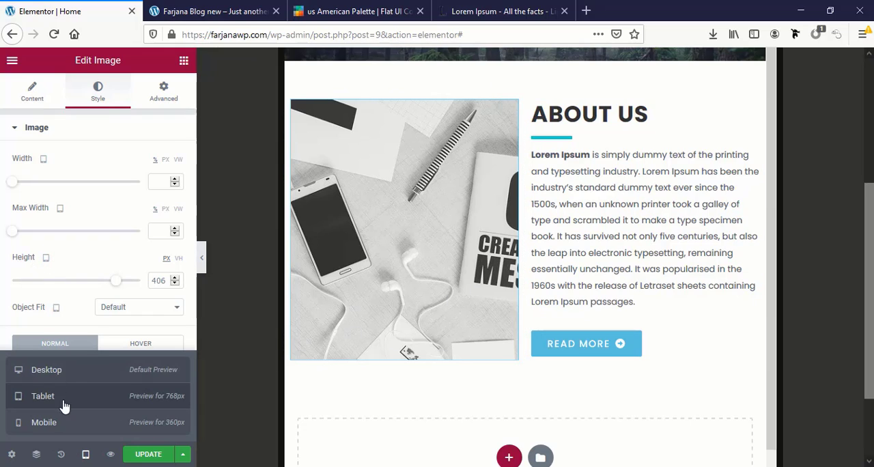
pyautogui.click(69, 423)
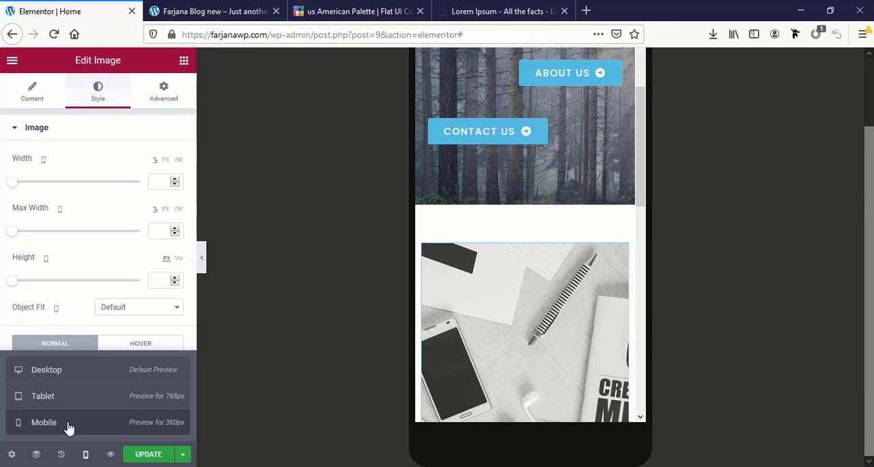
pyautogui.scroll(5, 559, 335)
pyautogui.scroll(-1, 559, 334)
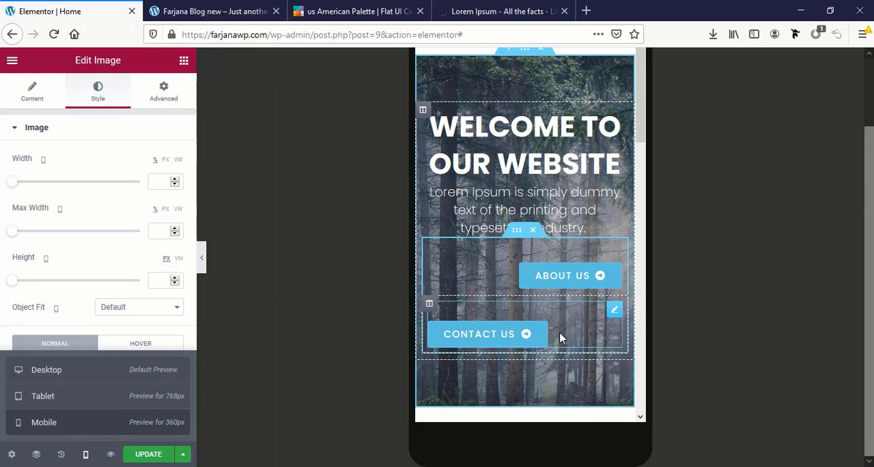
pyautogui.click(508, 164)
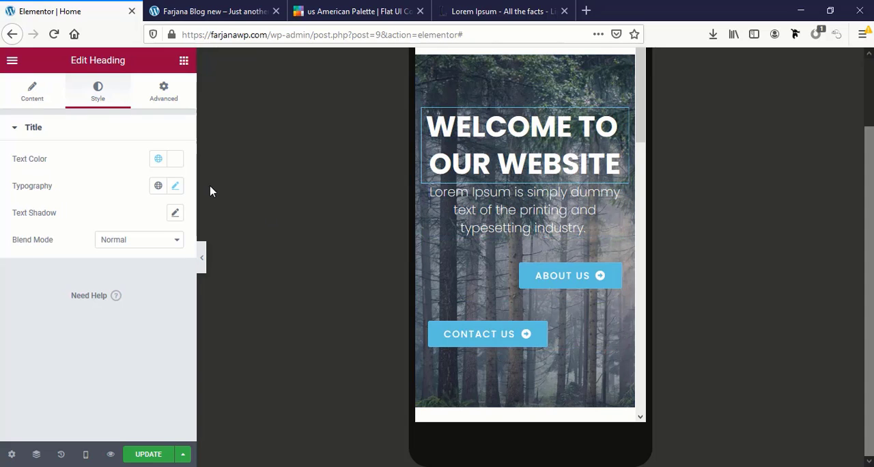
pyautogui.click(174, 187)
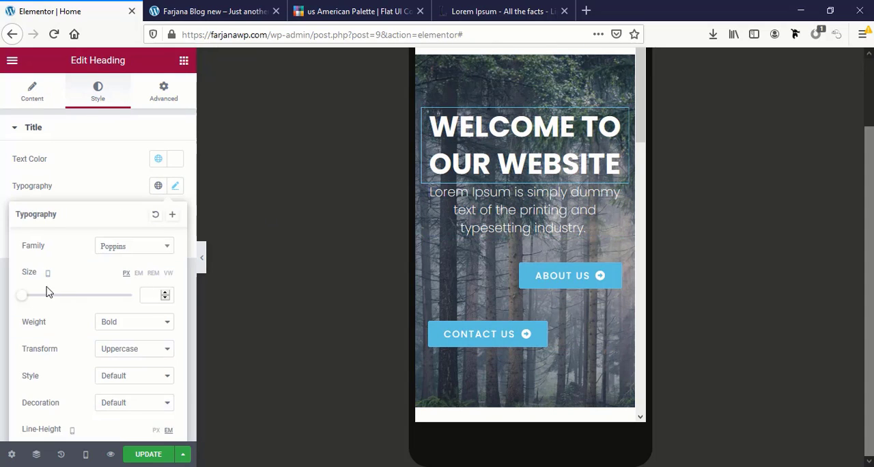
pyautogui.click(153, 294)
pyautogui.write('40')
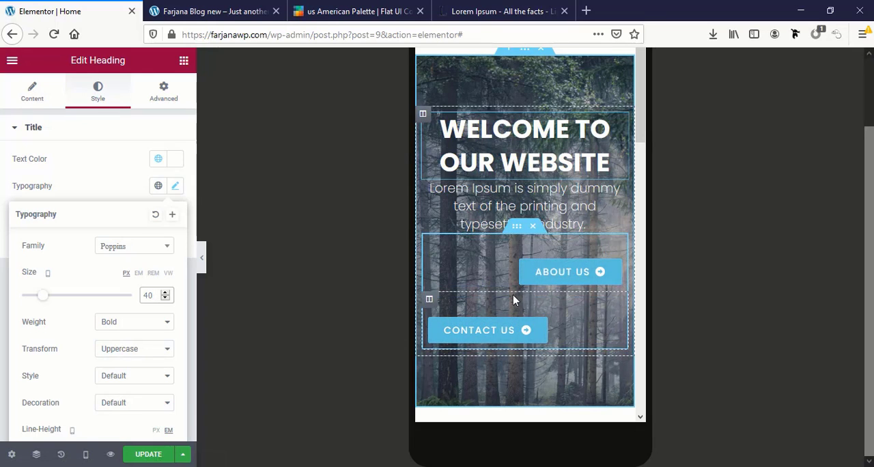
# Centre the banner's About us button for the mobile layout
pyautogui.click(558, 274)
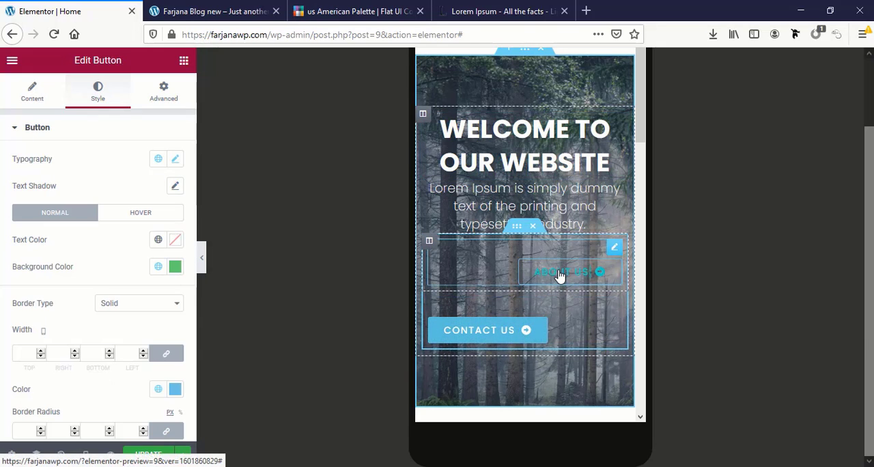
pyautogui.click(35, 91)
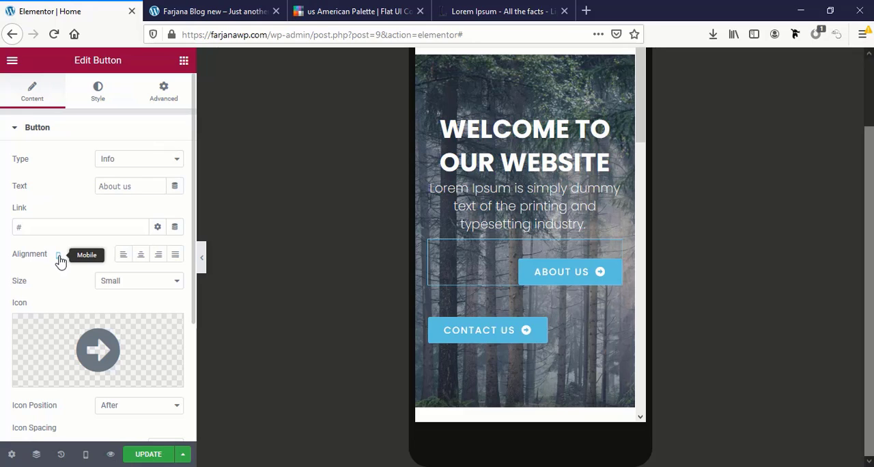
pyautogui.click(141, 255)
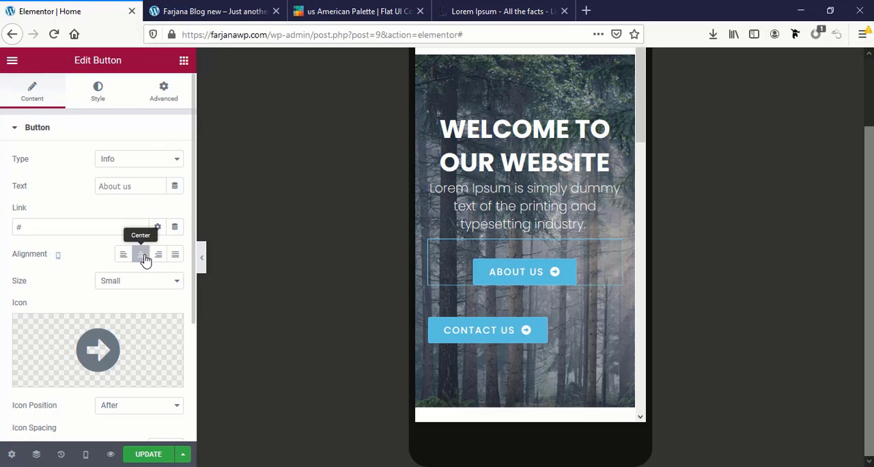
# Centre the banner's Contact us button for mobile, then unlink its margins and set all four to 0 px
pyautogui.click(525, 332)
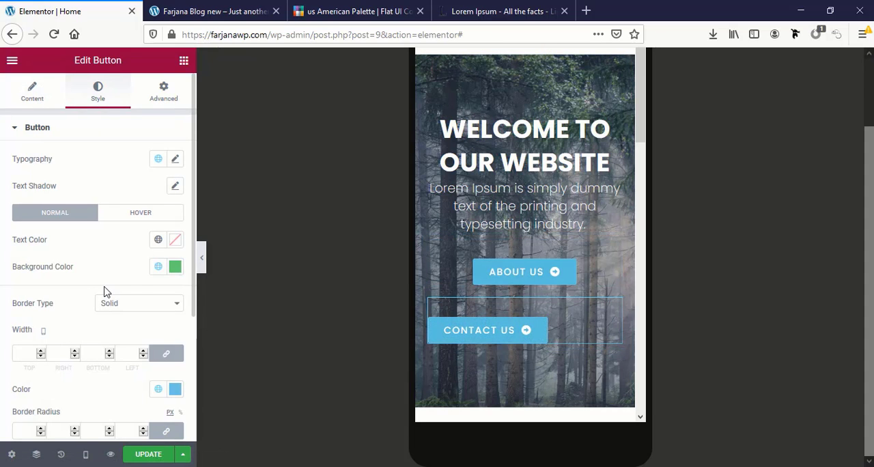
pyautogui.click(32, 92)
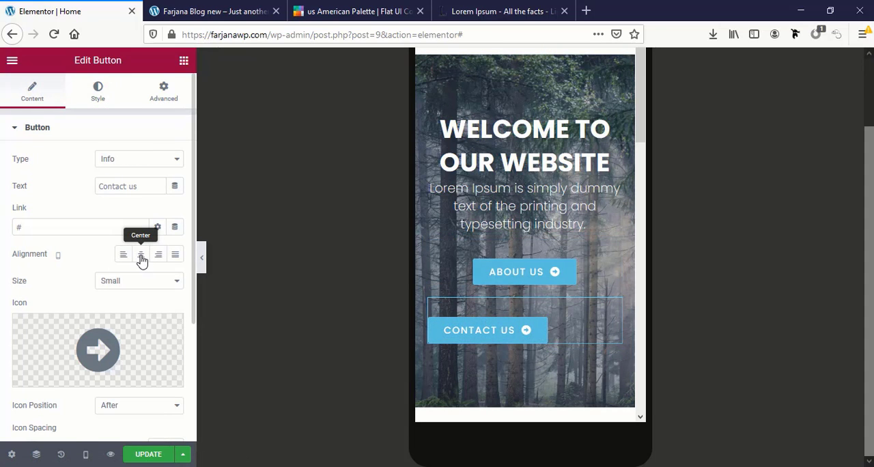
pyautogui.click(141, 256)
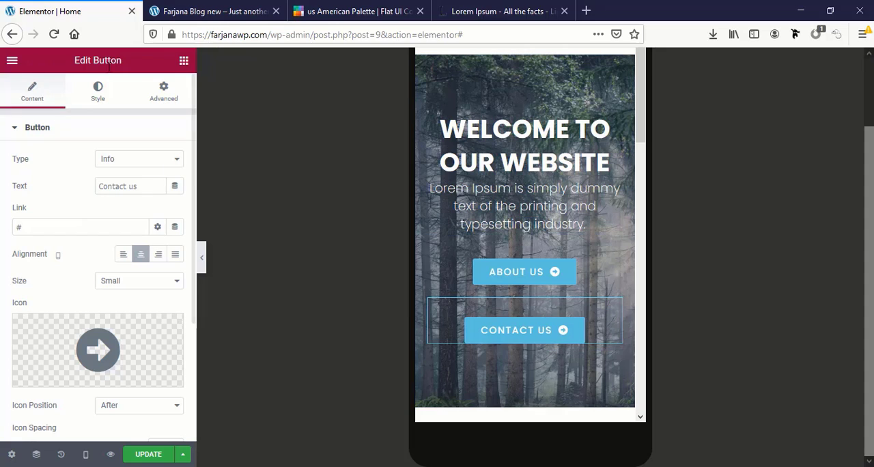
pyautogui.click(150, 96)
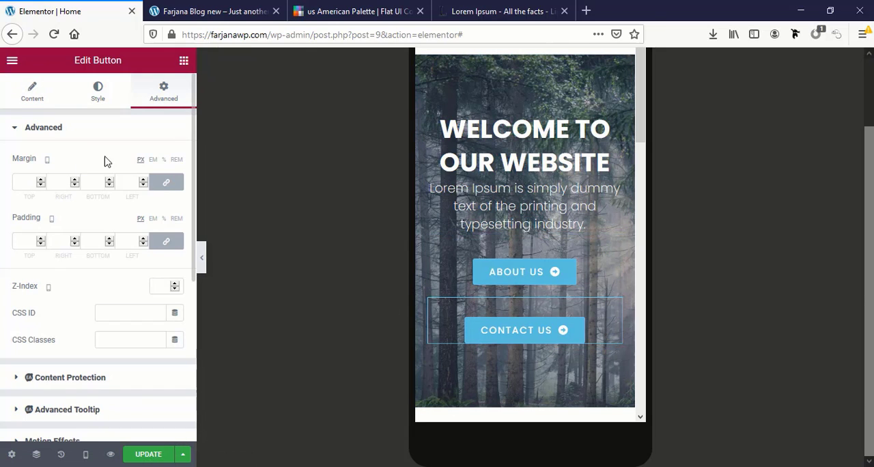
pyautogui.click(167, 185)
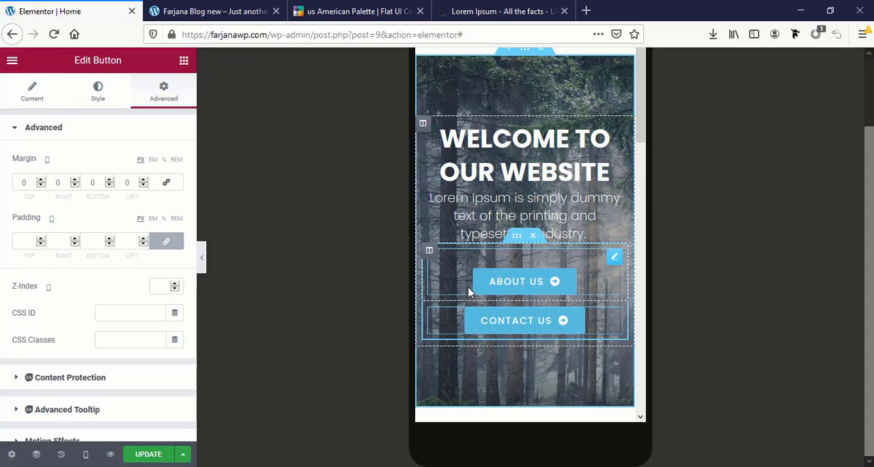
# Set the About us button's mobile padding to 12 px at top and bottom and 35 px at left and right
pyautogui.click(520, 285)
pyautogui.click(86, 94)
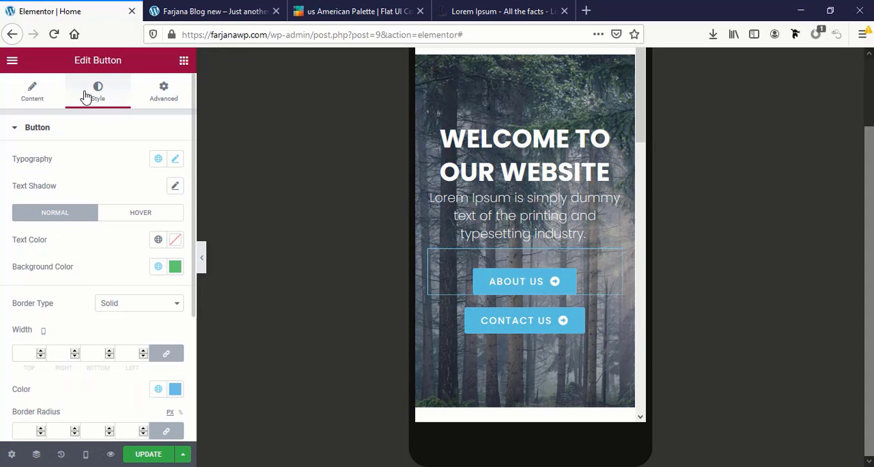
pyautogui.scroll(-1, 53, 214)
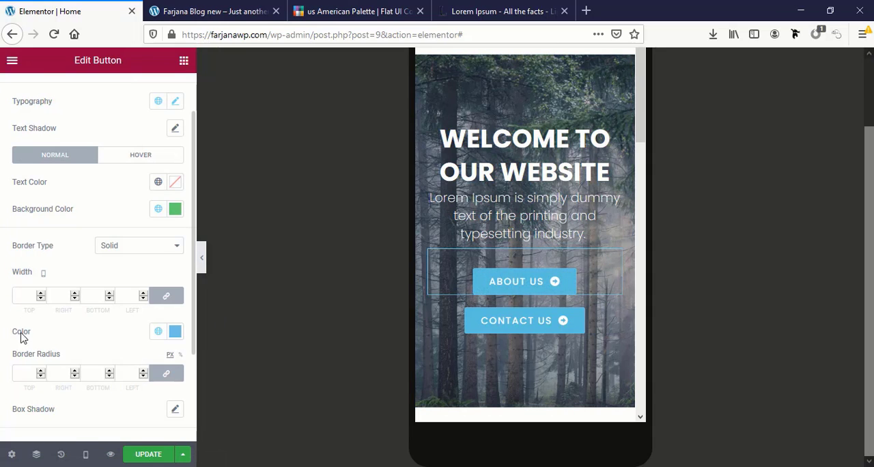
pyautogui.scroll(-2, 187, 344)
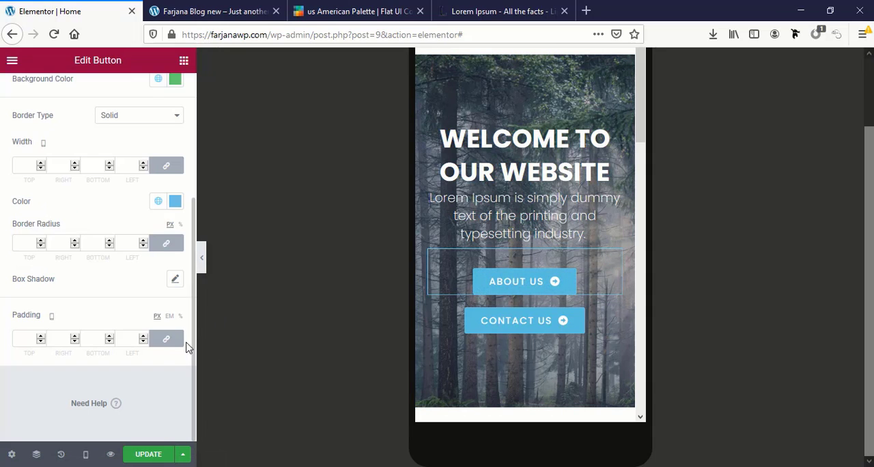
pyautogui.click(19, 338)
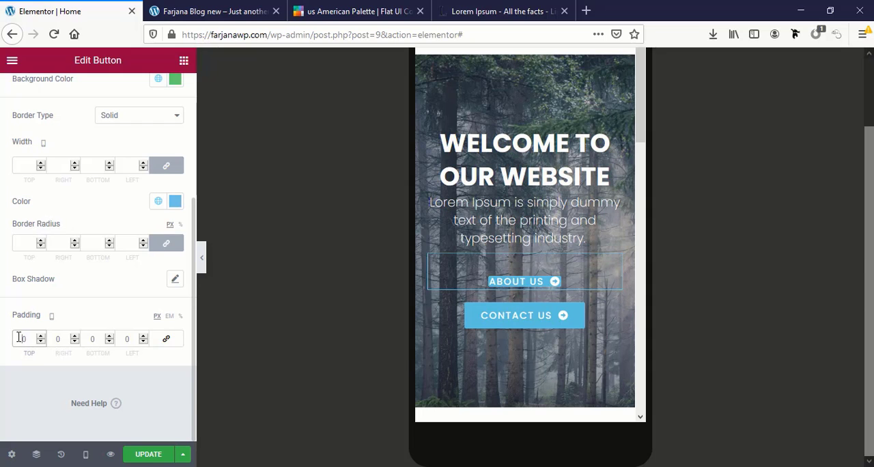
pyautogui.write('100')
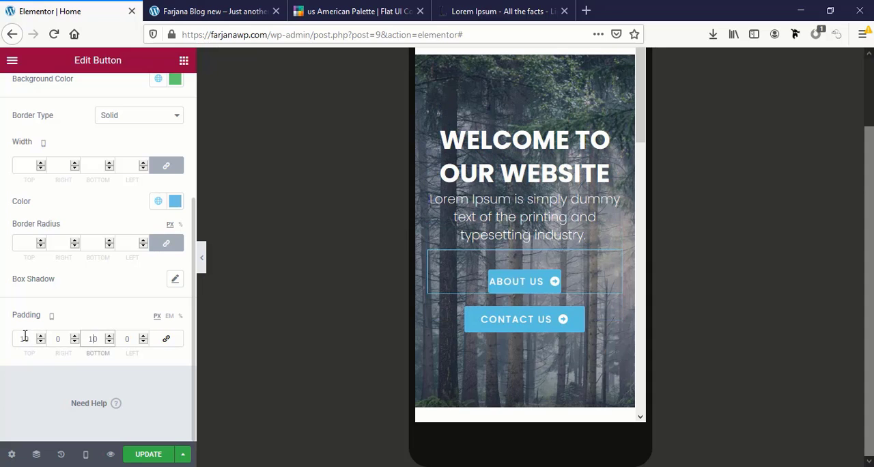
pyautogui.moveTo(25, 337); pyautogui.dragTo(36, 341)
pyautogui.write('5')
pyautogui.press('Tab')
pyautogui.press('Tab')
pyautogui.write('15')
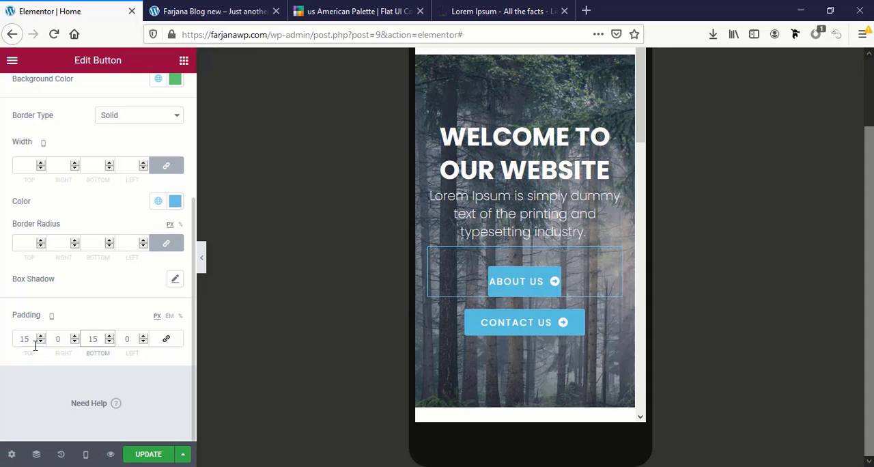
pyautogui.click(55, 338)
pyautogui.write('30')
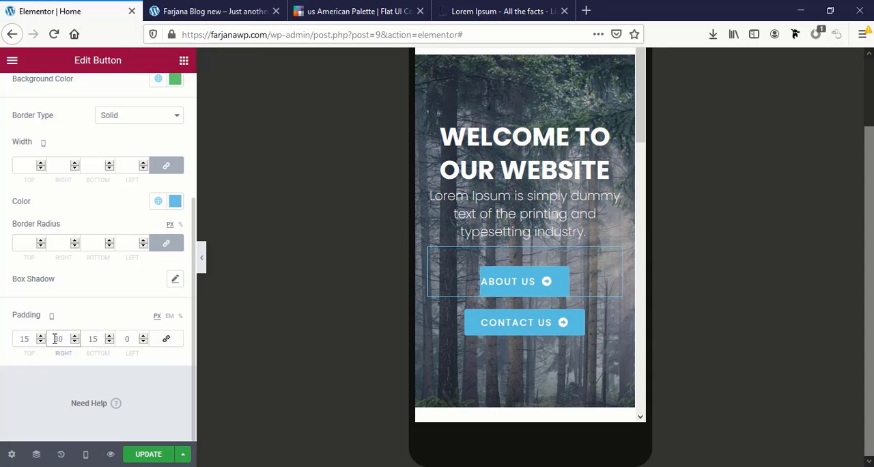
pyautogui.doubleClick(122, 339)
pyautogui.write('30')
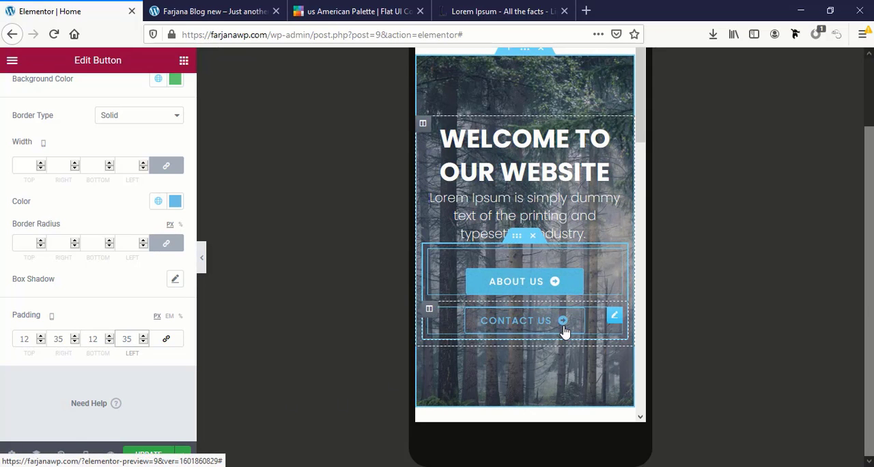
pyautogui.scroll(-7, 564, 331)
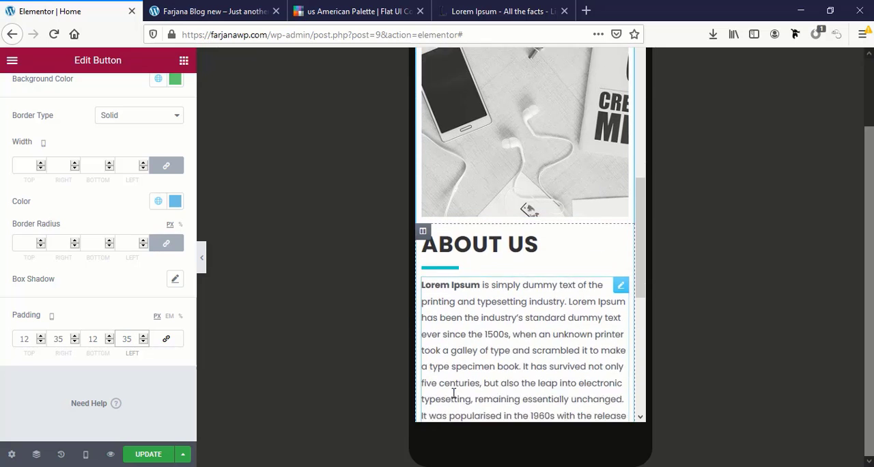
# Set the About Us section heading's font size to 30 px for the mobile layout
pyautogui.scroll(-1, 454, 395)
pyautogui.scroll(1, 456, 403)
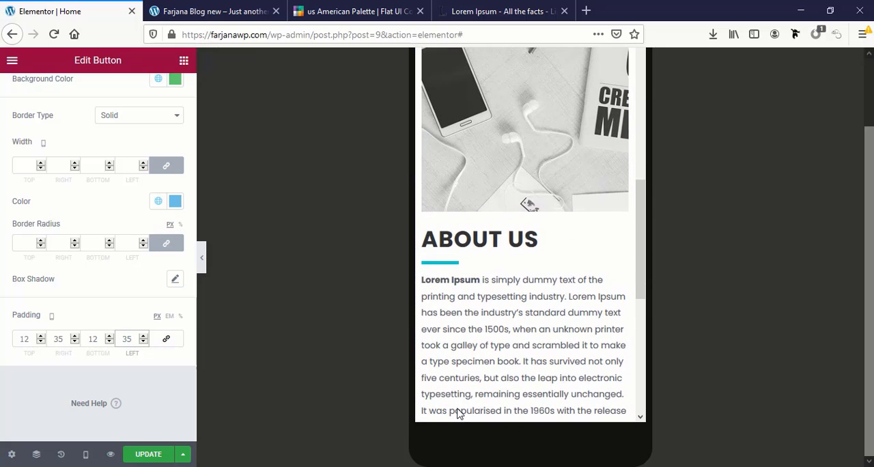
pyautogui.click(500, 236)
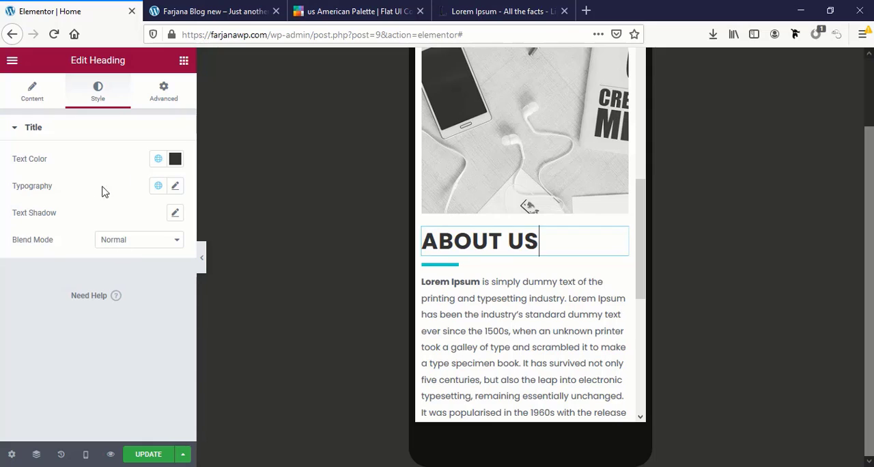
pyautogui.click(174, 186)
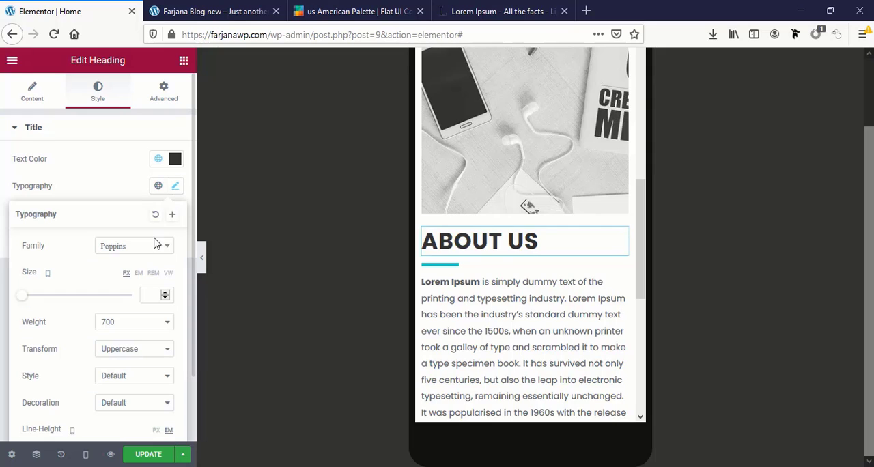
pyautogui.click(141, 294)
pyautogui.write('30')
pyautogui.scroll(-5, 523, 337)
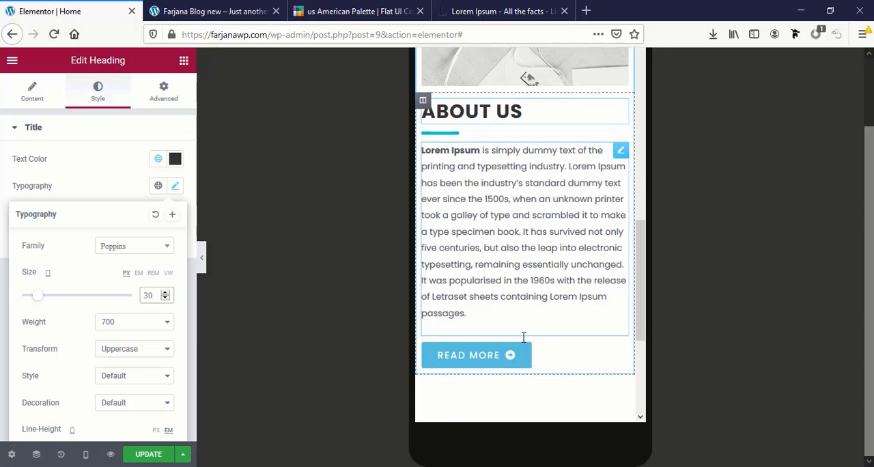
# Save the page changes and return the editor to the Desktop preview
pyautogui.scroll(4, 522, 337)
pyautogui.scroll(5, 522, 342)
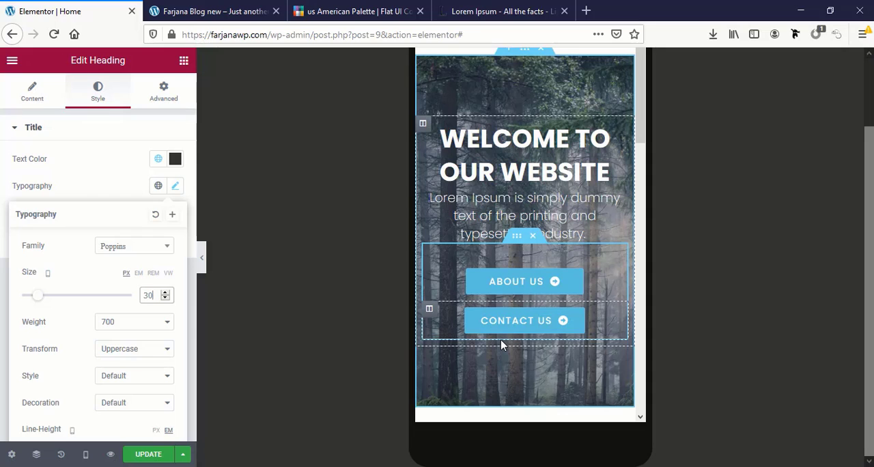
pyautogui.click(149, 455)
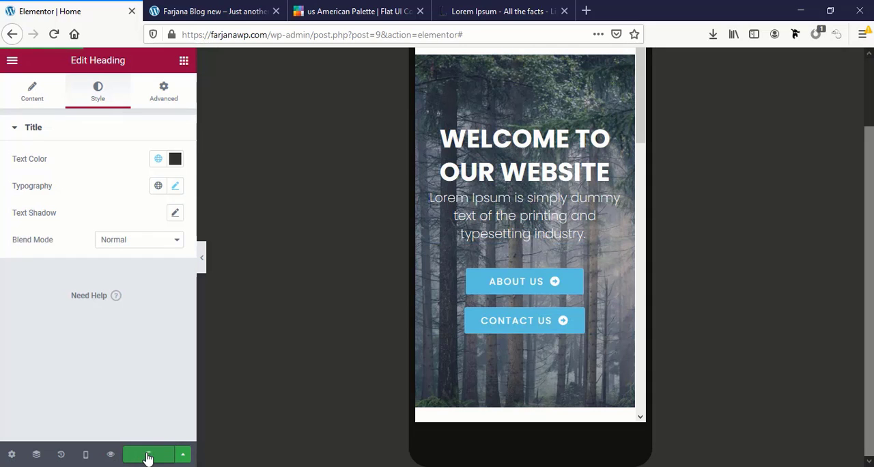
pyautogui.click(86, 456)
pyautogui.click(80, 371)
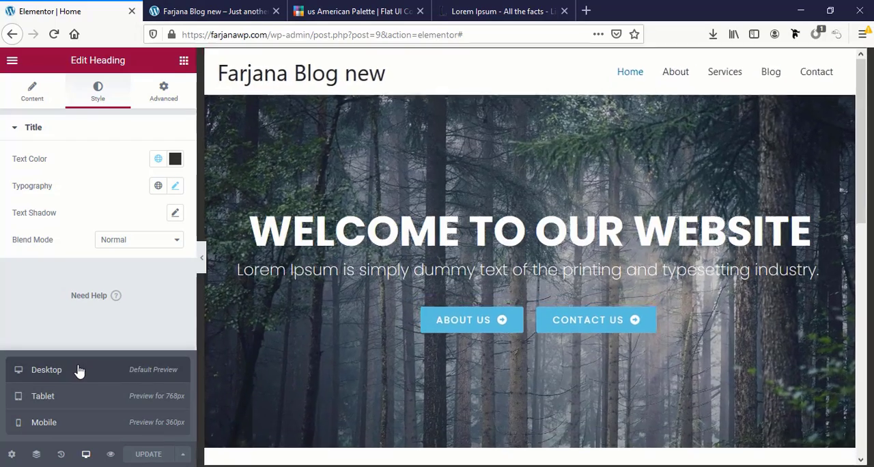
# Add a new single-column section below the About Us section
pyautogui.scroll(-7, 436, 403)
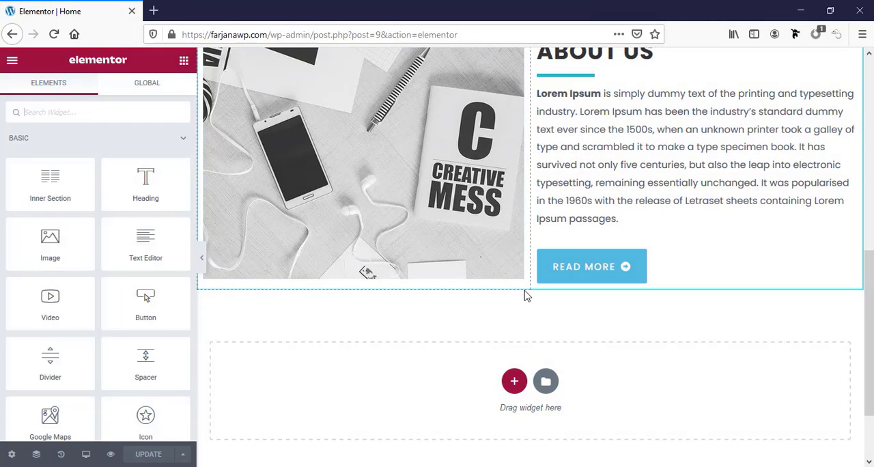
pyautogui.scroll(-2, 526, 332)
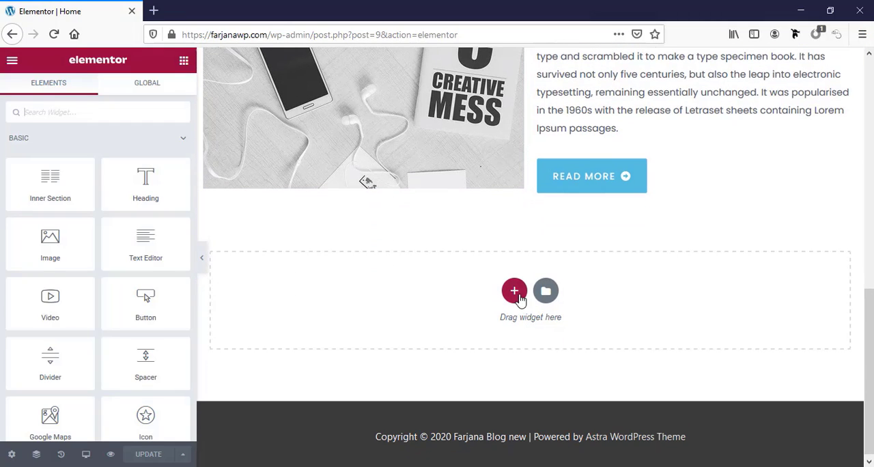
pyautogui.click(515, 294)
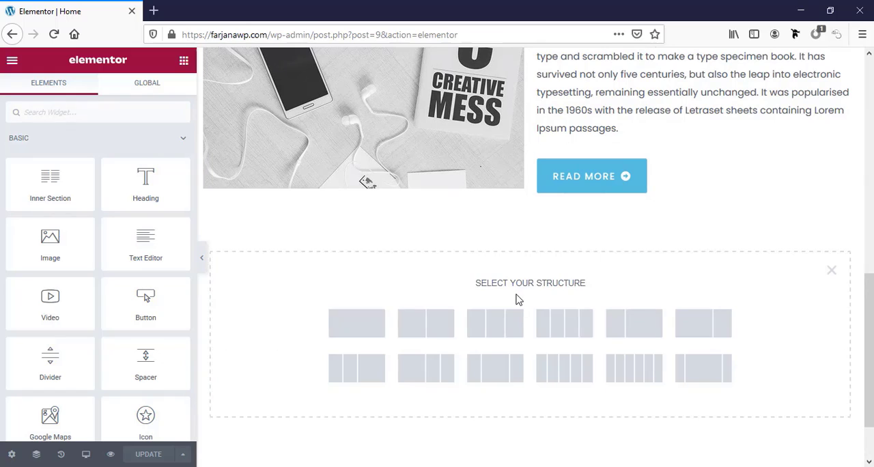
pyautogui.click(362, 330)
# Copy the About Us heading and paste it into the new empty section
pyautogui.scroll(2, 494, 301)
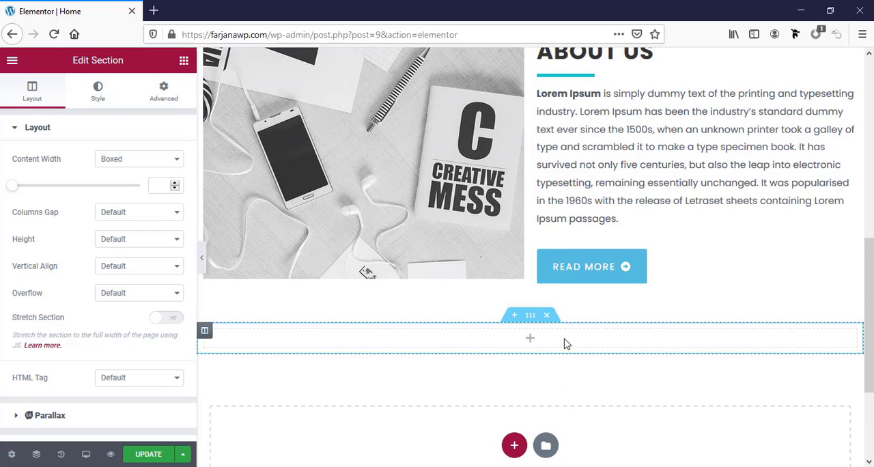
pyautogui.scroll(2, 543, 348)
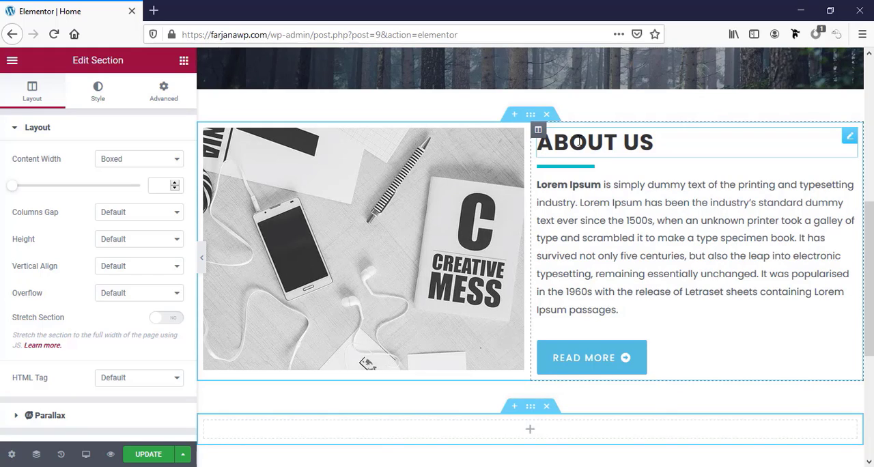
pyautogui.rightClick(579, 142)
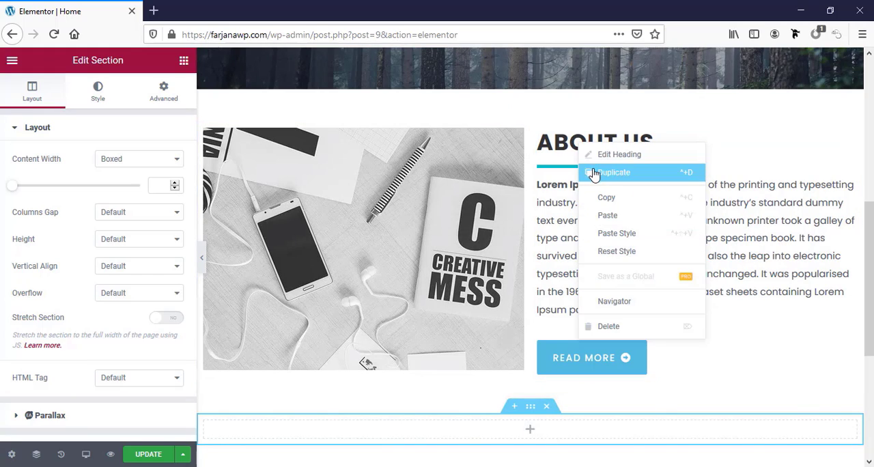
pyautogui.click(603, 199)
pyautogui.scroll(-4, 537, 256)
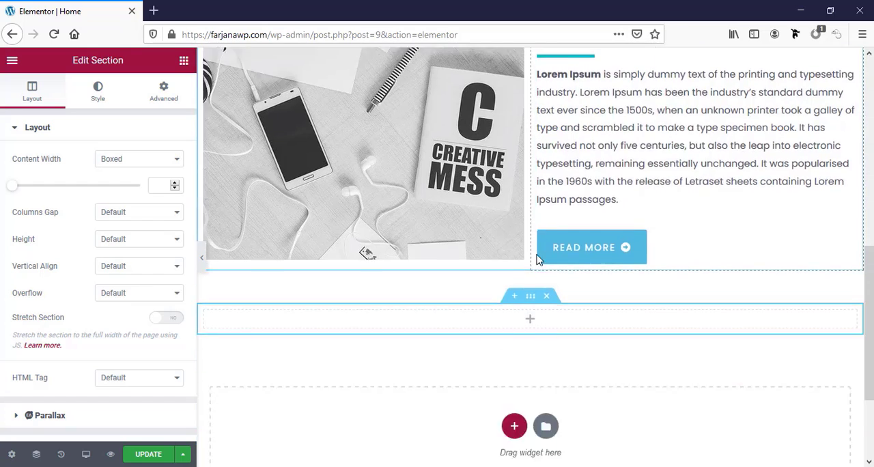
pyautogui.rightClick(528, 254)
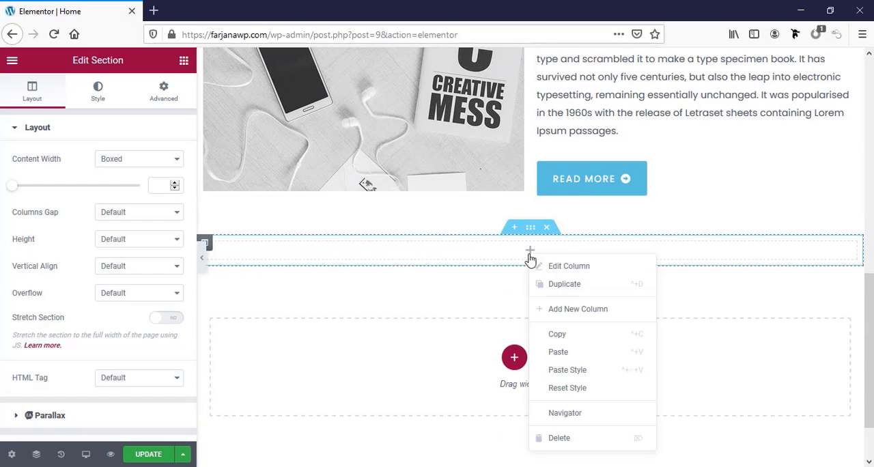
pyautogui.click(561, 352)
# Copy the divider under the original About Us heading and paste it below the duplicated heading
pyautogui.scroll(3, 310, 265)
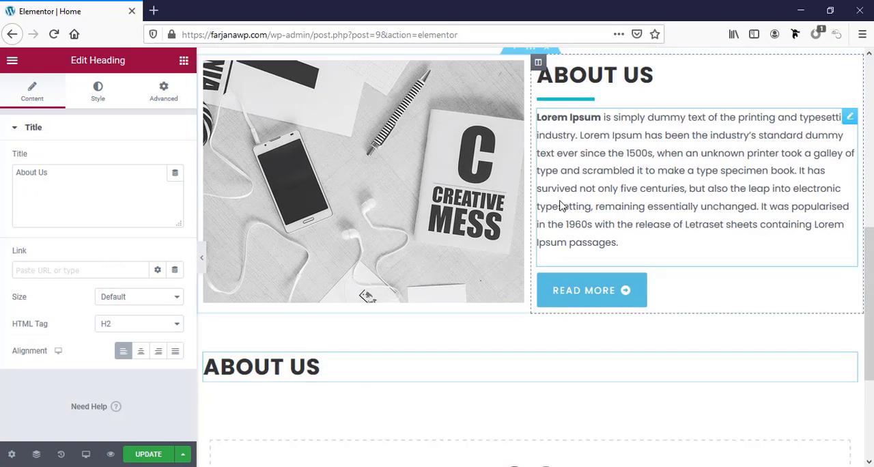
pyautogui.rightClick(573, 125)
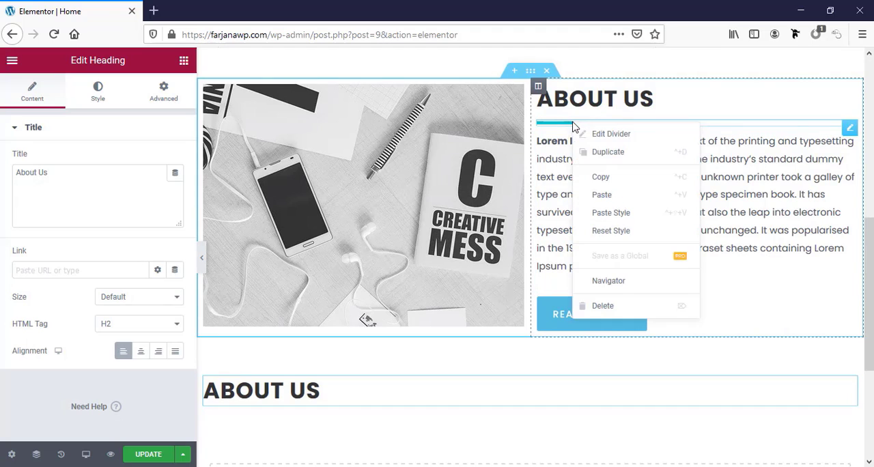
pyautogui.click(602, 177)
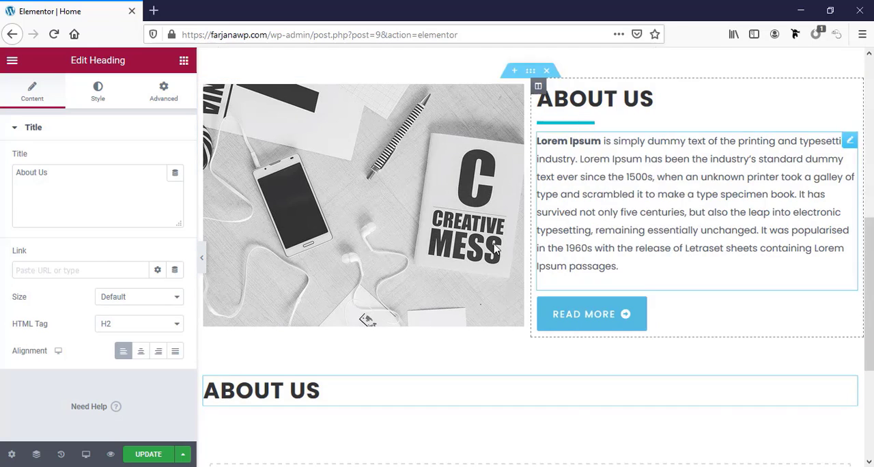
pyautogui.scroll(-3, 415, 384)
pyautogui.rightClick(487, 267)
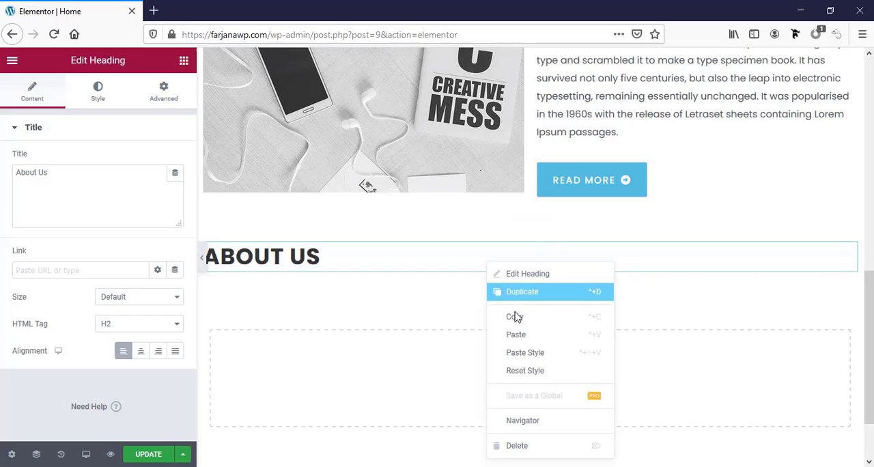
pyautogui.click(523, 340)
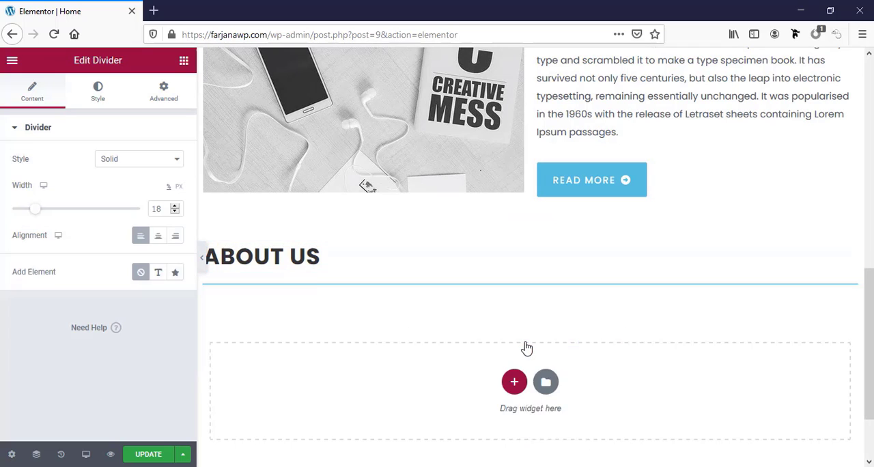
# Centre-align the new section's heading and its divider
pyautogui.click(299, 255)
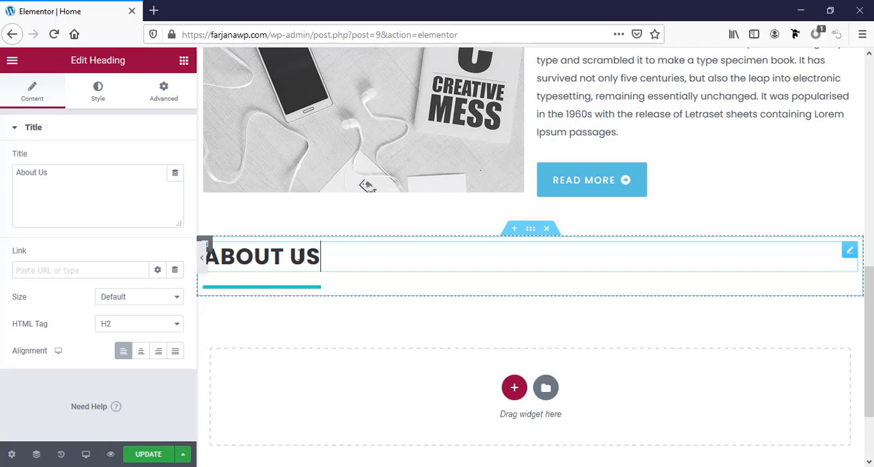
pyautogui.click(142, 355)
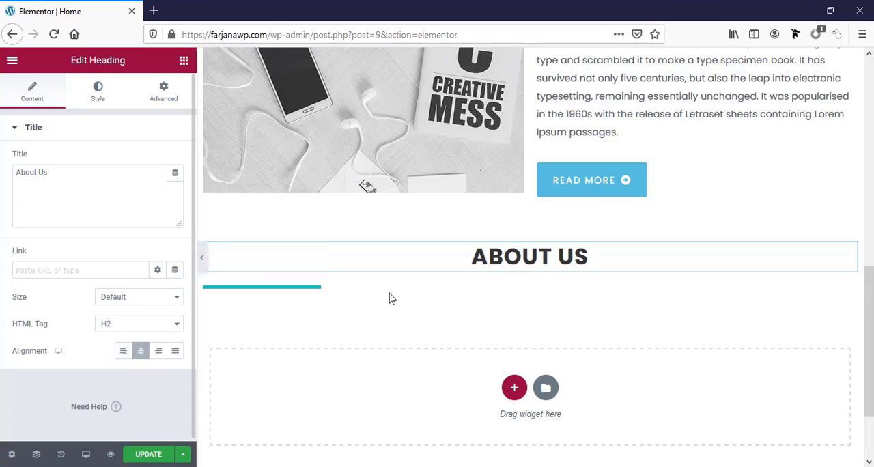
pyautogui.click(312, 288)
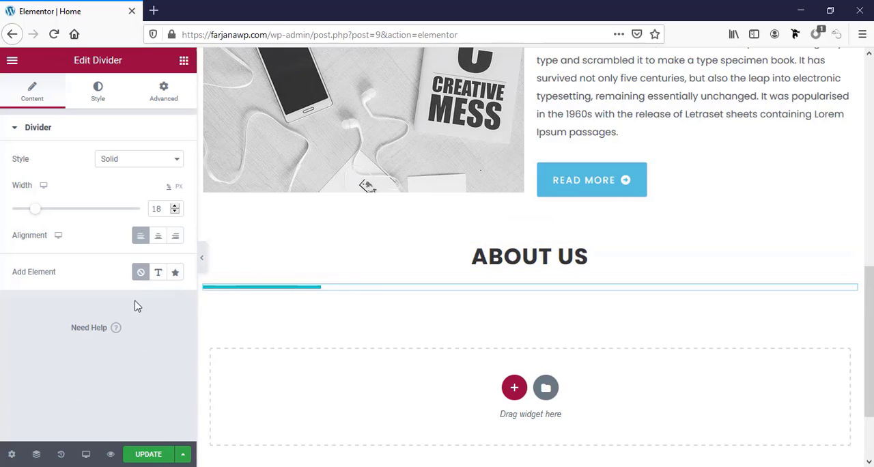
pyautogui.click(157, 239)
pyautogui.scroll(-2, 524, 307)
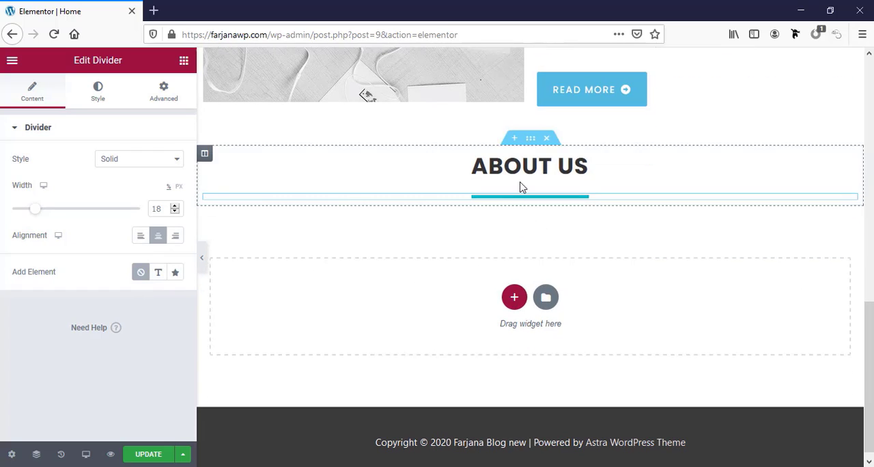
# Add a two-column inner section beneath the centred divider and place an Icon Box widget in its first column
pyautogui.click(183, 63)
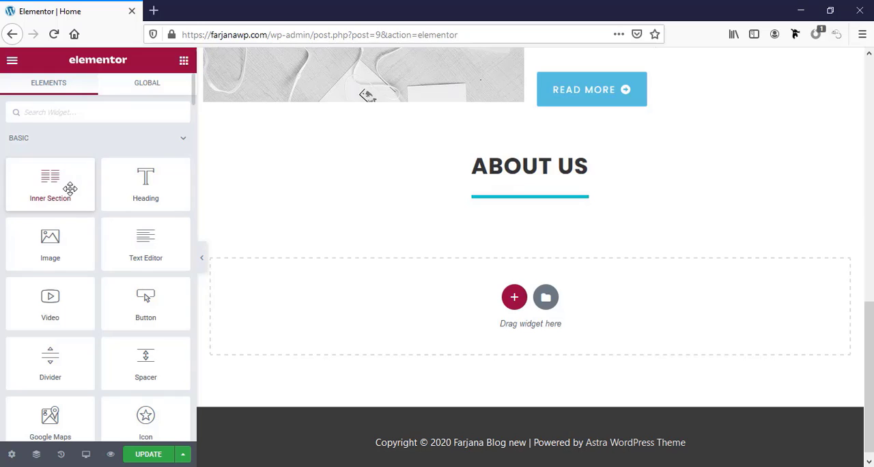
pyautogui.moveTo(71, 188); pyautogui.dragTo(537, 205)
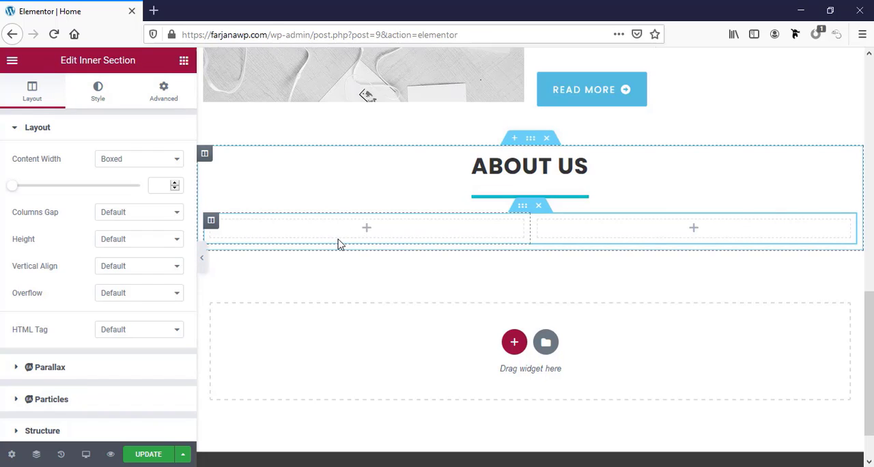
pyautogui.click(184, 62)
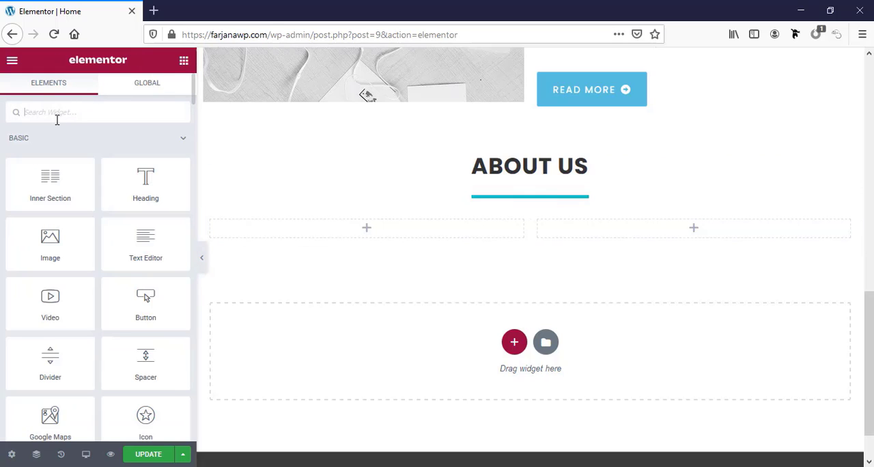
pyautogui.write('ic')
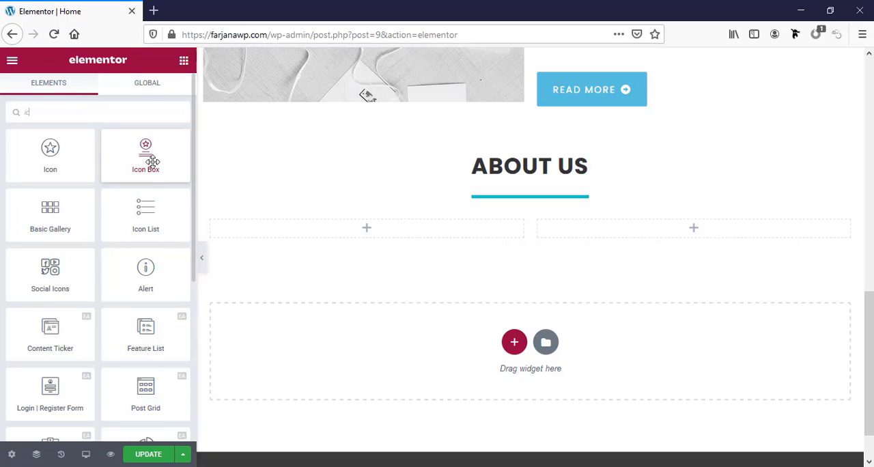
pyautogui.moveTo(151, 161); pyautogui.dragTo(370, 241)
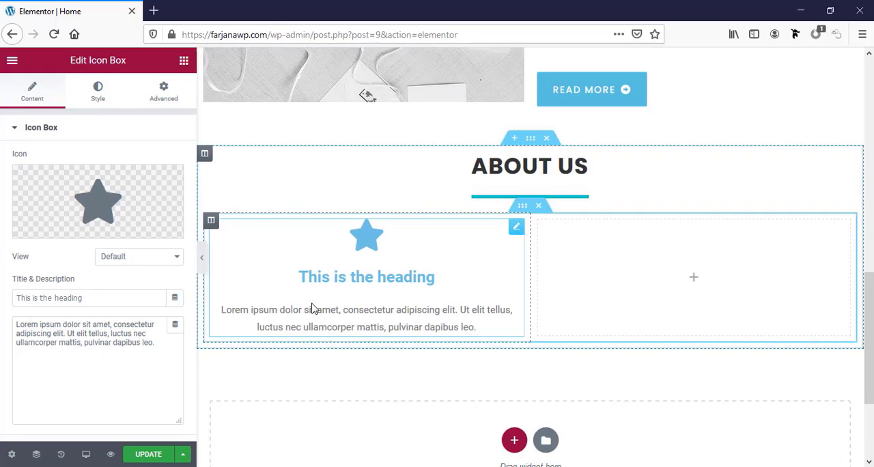
# Title the icon box "Web design" and replace its star with the laptop icon showing code brackets
pyautogui.tripleClick(43, 299)
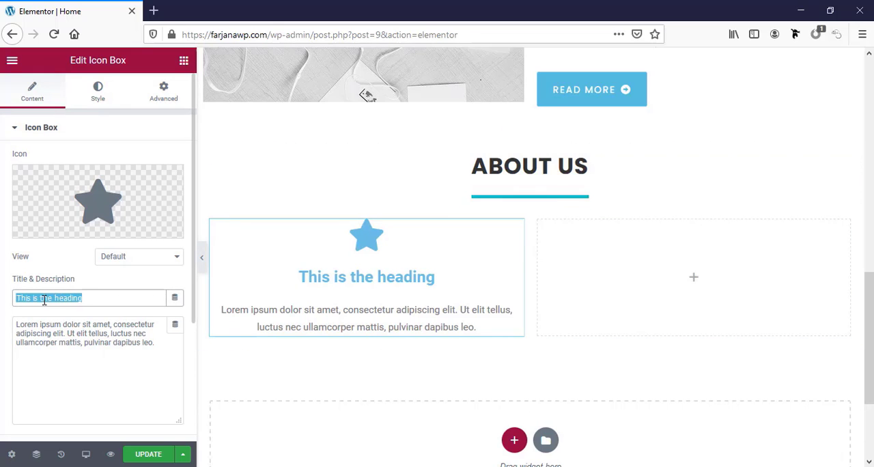
pyautogui.write('Web design')
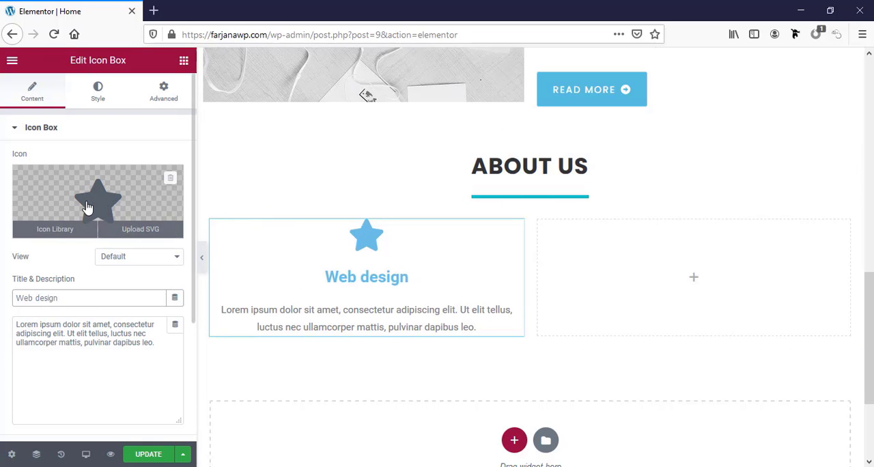
pyautogui.click(94, 207)
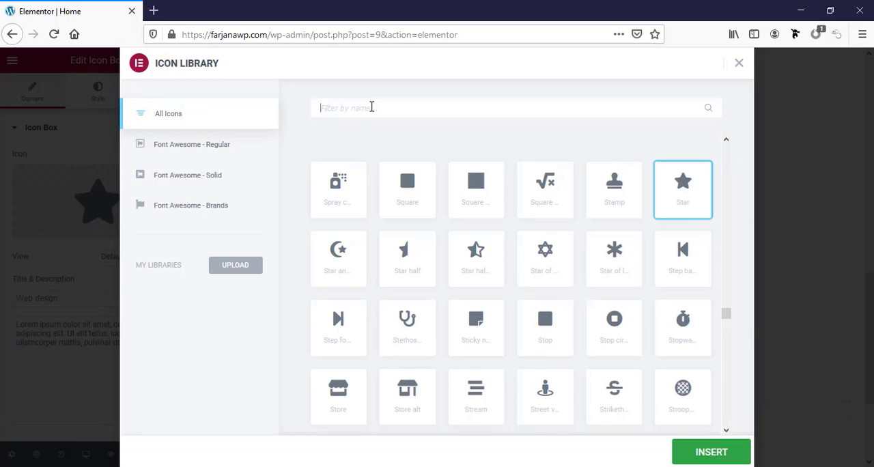
pyautogui.write('lapt')
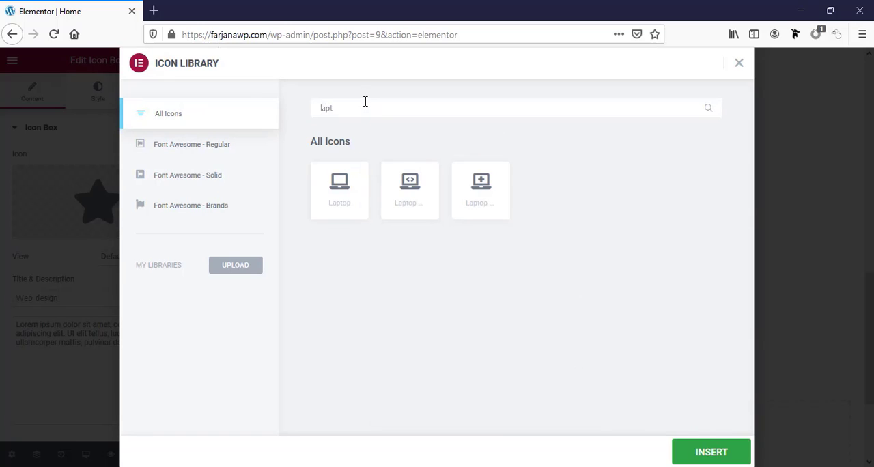
pyautogui.click(408, 192)
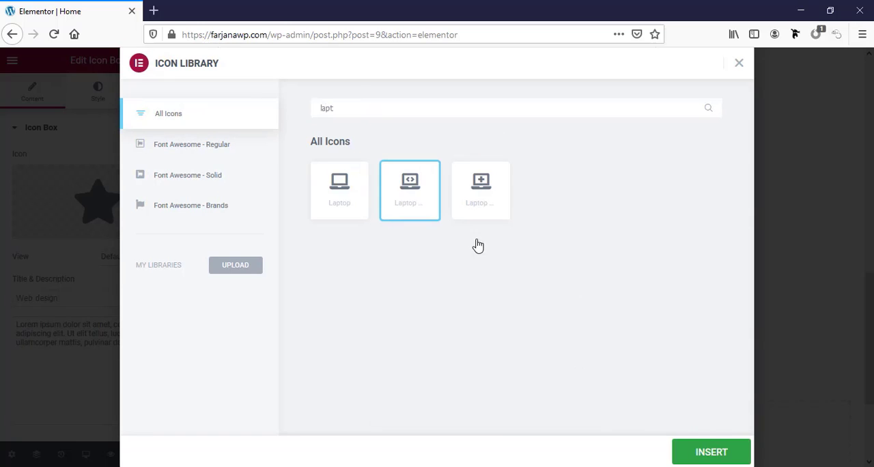
pyautogui.click(697, 459)
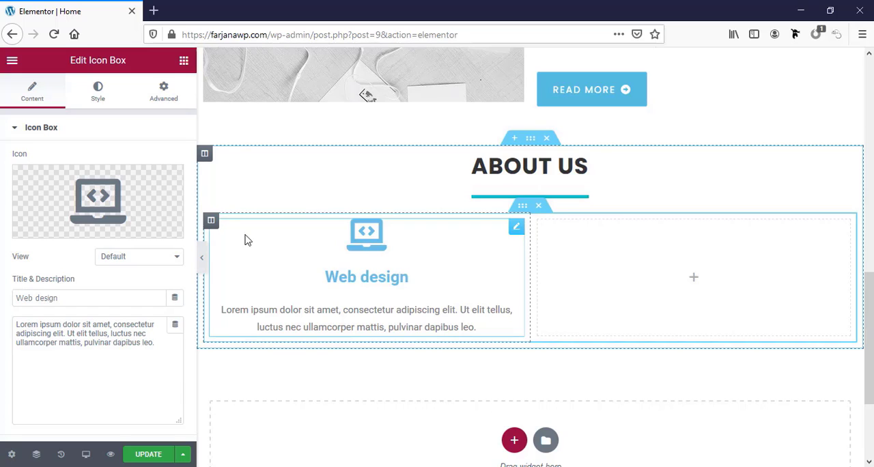
# Give the first inner column, holding the Web design icon box, a classic background in the global colour green (#00CEC9)
pyautogui.click(212, 221)
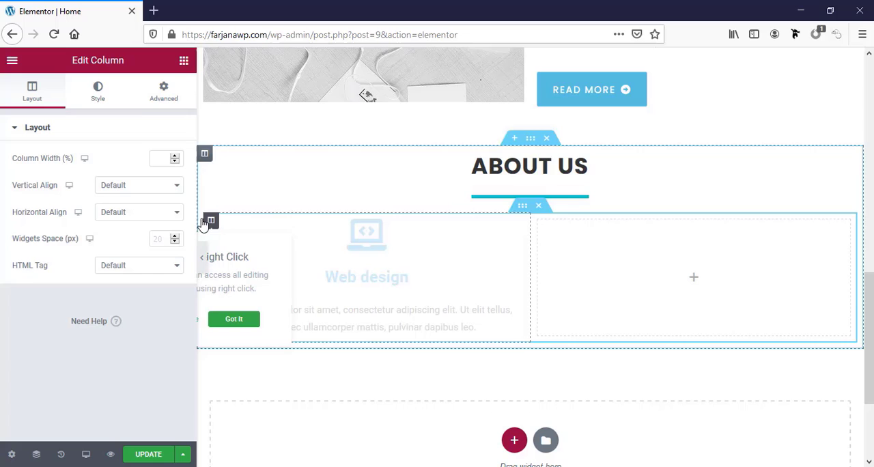
pyautogui.click(106, 94)
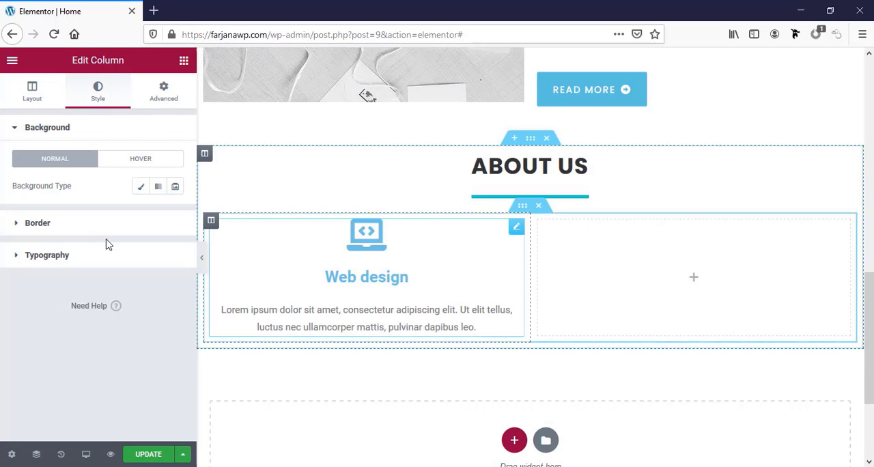
pyautogui.click(140, 186)
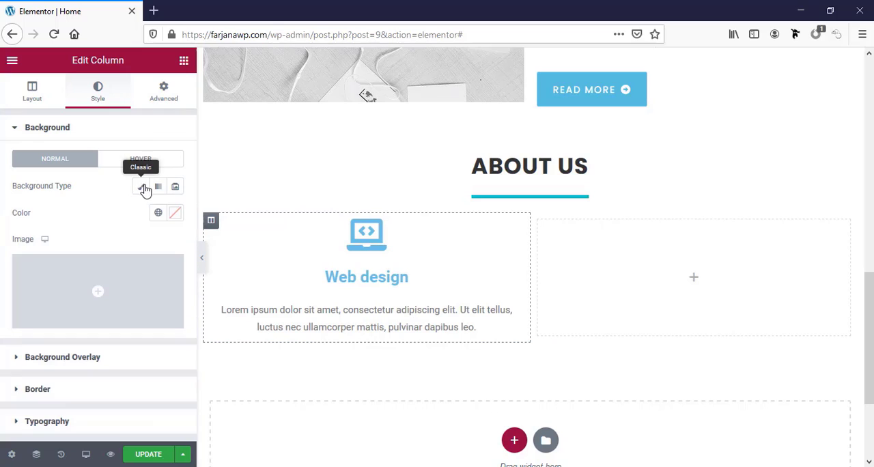
pyautogui.click(158, 214)
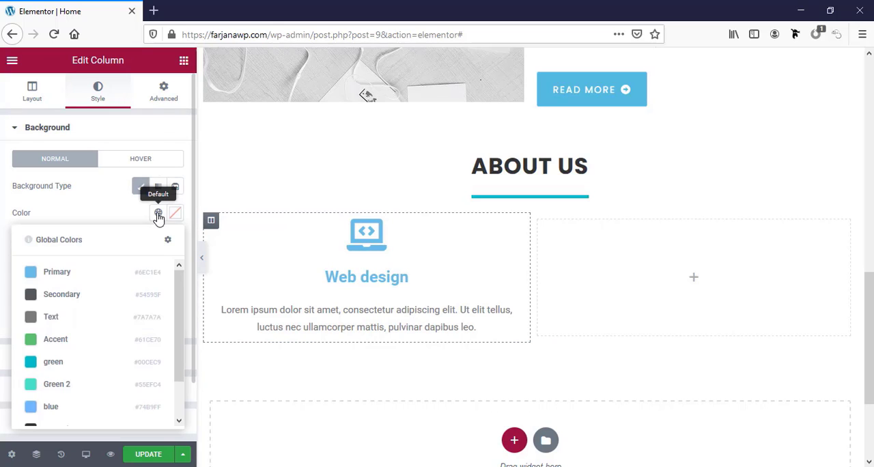
pyautogui.click(61, 386)
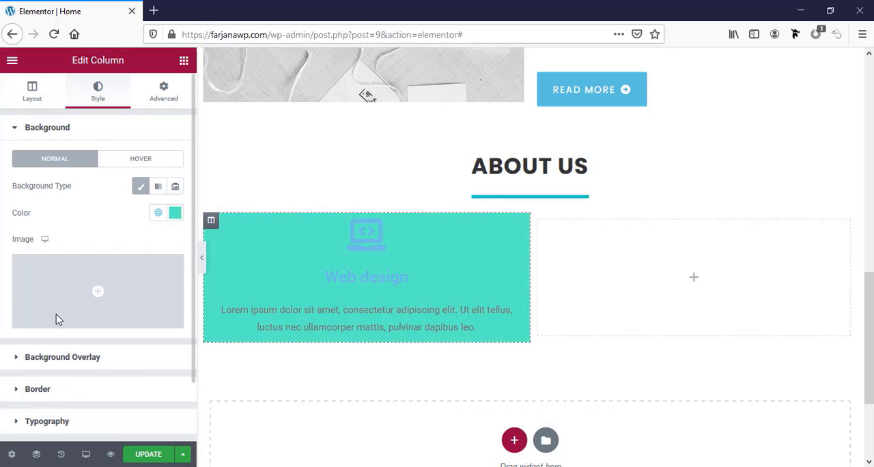
pyautogui.click(158, 213)
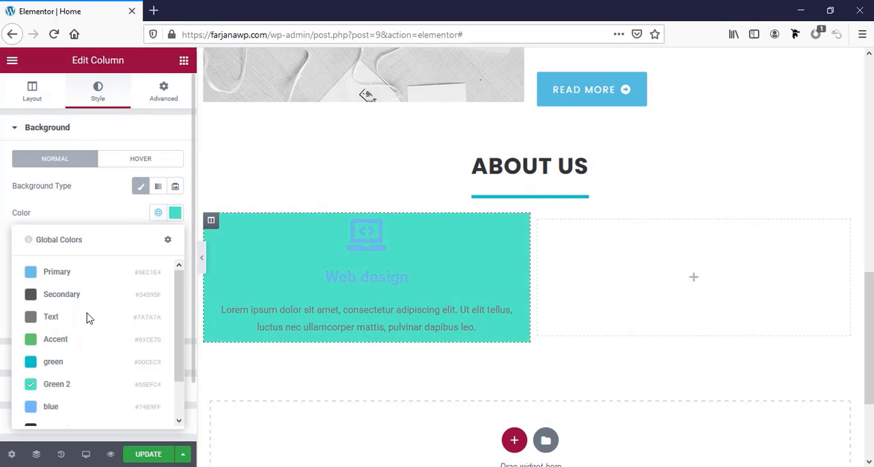
pyautogui.click(68, 364)
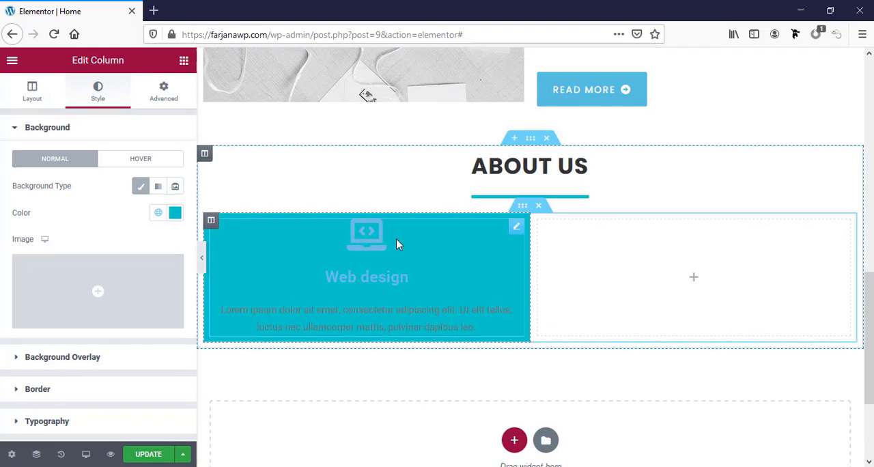
# Set the Web design icon's primary colour to the global white
pyautogui.click(369, 244)
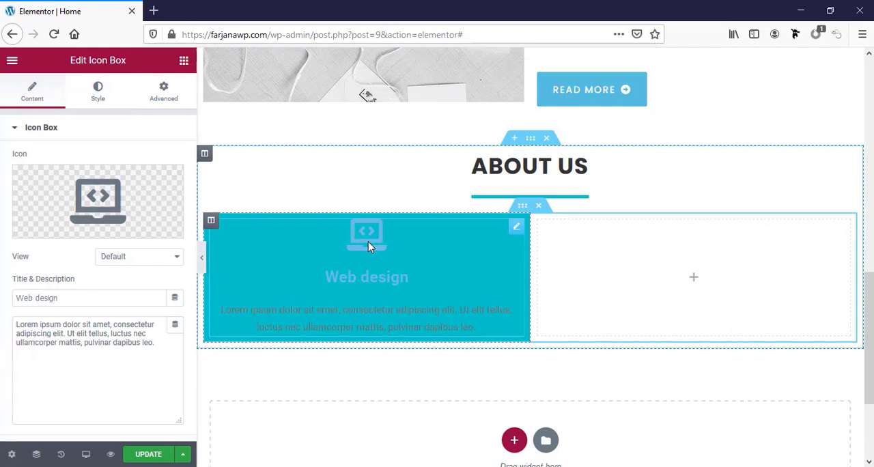
pyautogui.click(98, 91)
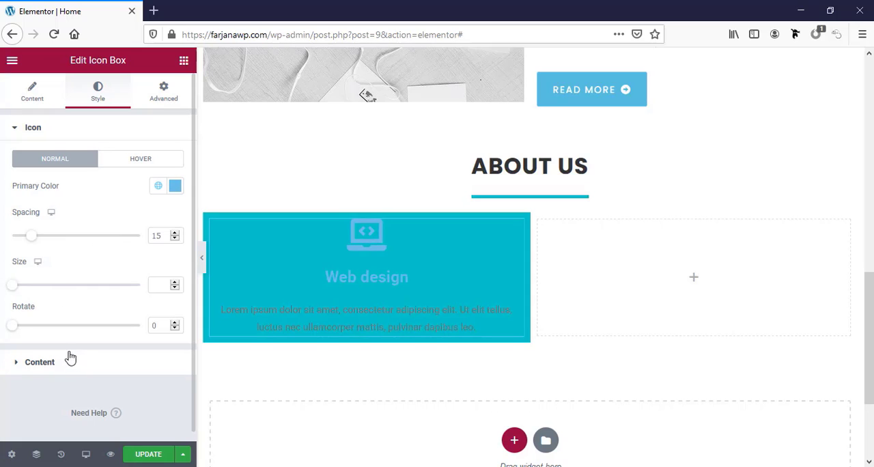
pyautogui.click(159, 187)
pyautogui.scroll(-2, 75, 334)
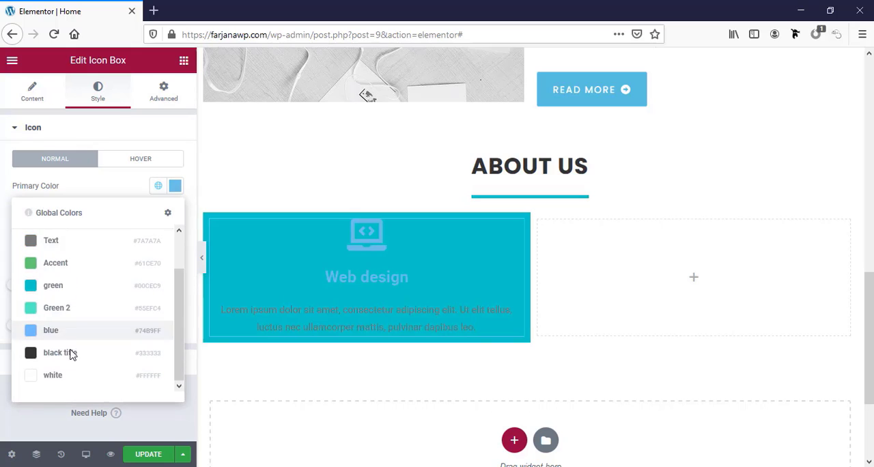
pyautogui.click(59, 382)
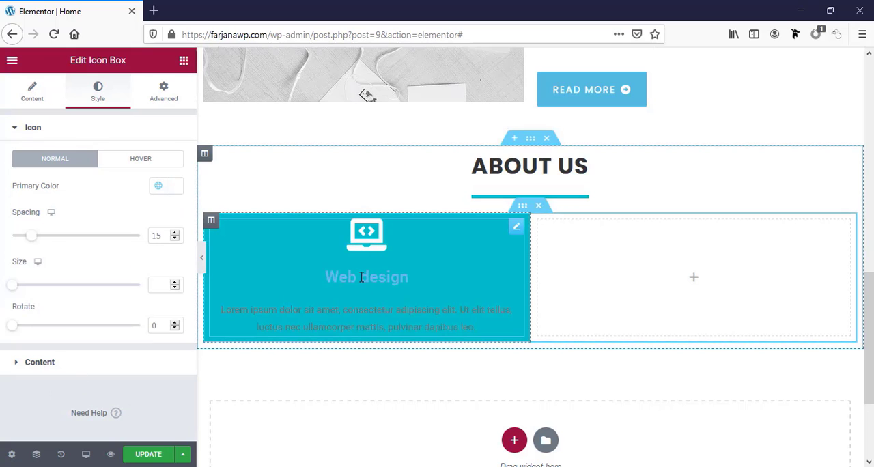
# Set both the title and description colours of the Web design icon box to the global white
pyautogui.click(60, 366)
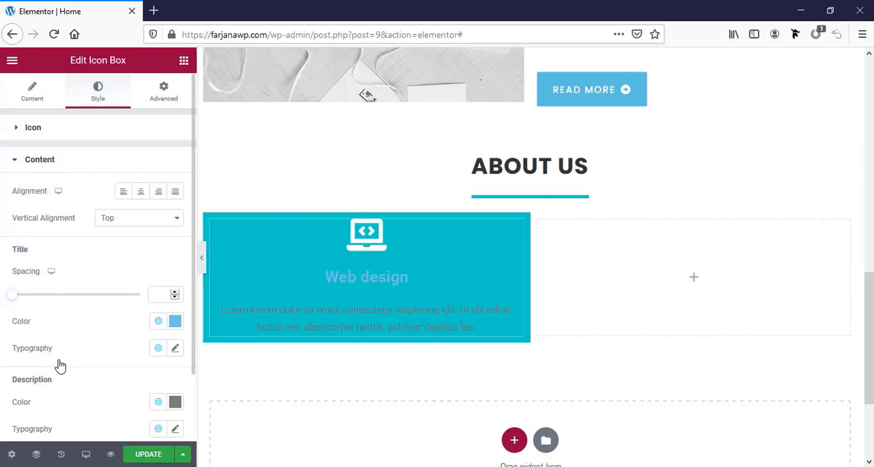
pyautogui.click(158, 322)
pyautogui.click(111, 292)
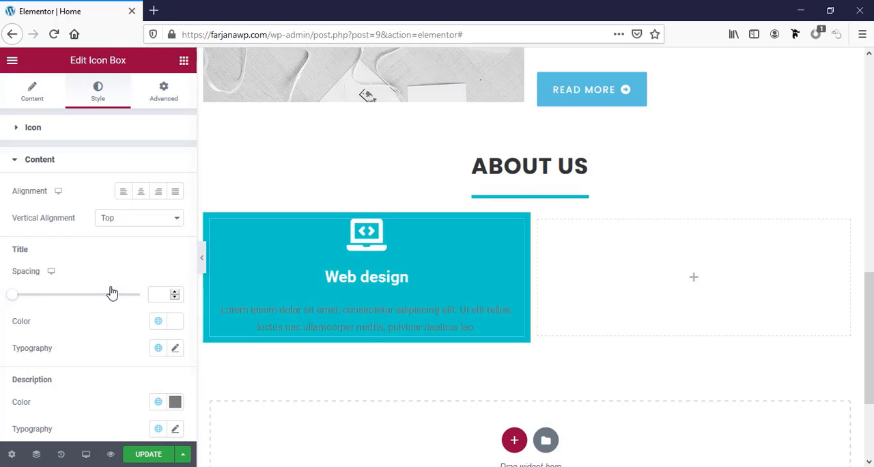
pyautogui.scroll(-1, 136, 351)
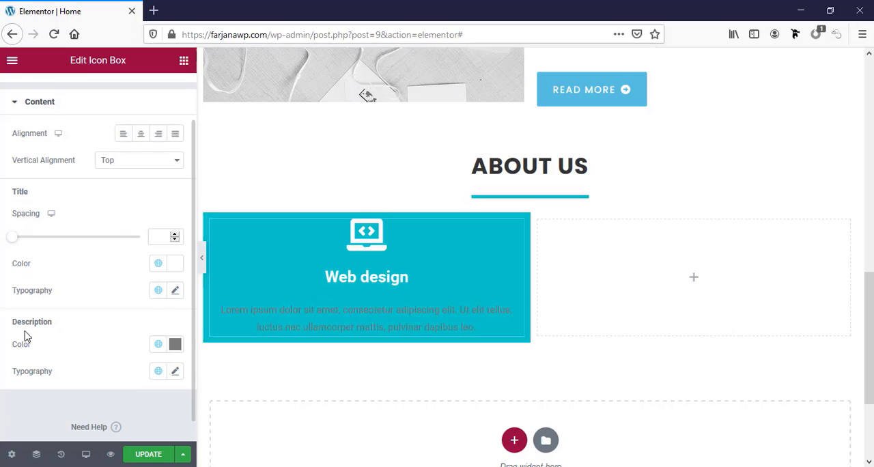
pyautogui.click(158, 346)
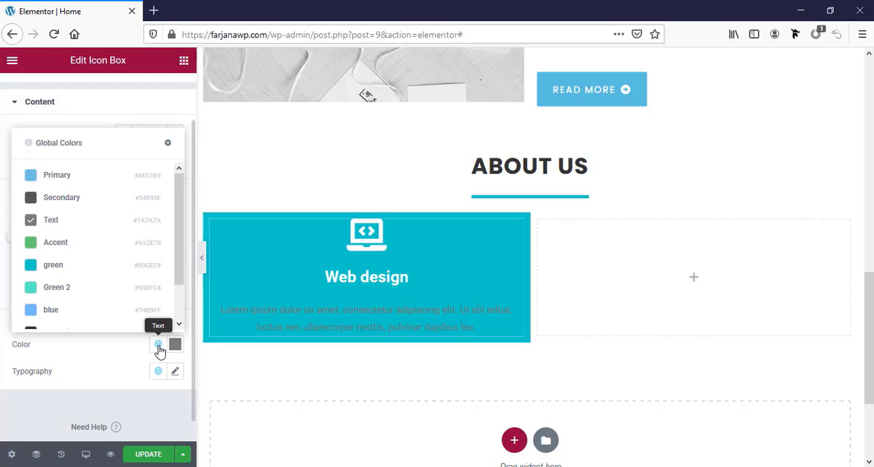
pyautogui.scroll(-1, 119, 314)
pyautogui.click(103, 310)
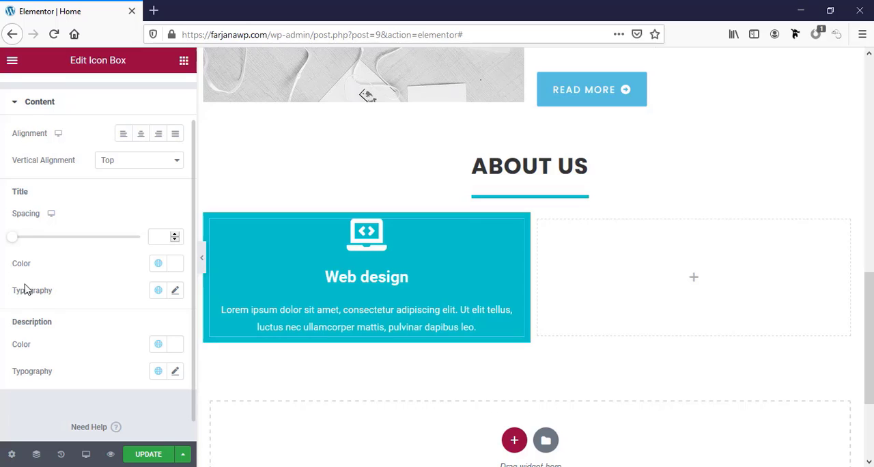
# Set the icon box title's font family to Poppins and its text transform to Uppercase
pyautogui.click(174, 291)
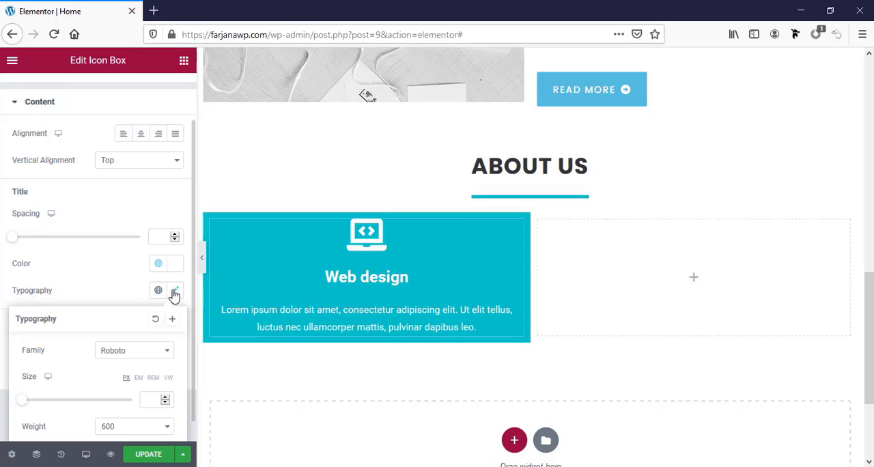
pyautogui.scroll(-2, 106, 321)
pyautogui.click(119, 276)
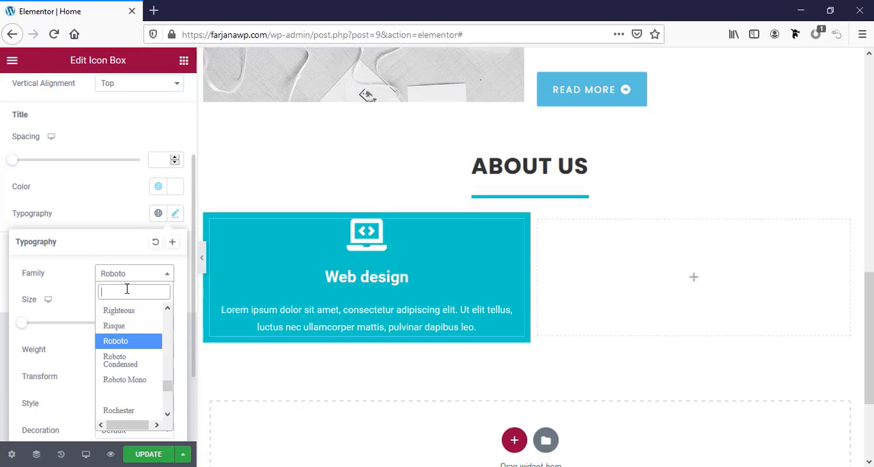
pyautogui.write('po')
pyautogui.press('Return')
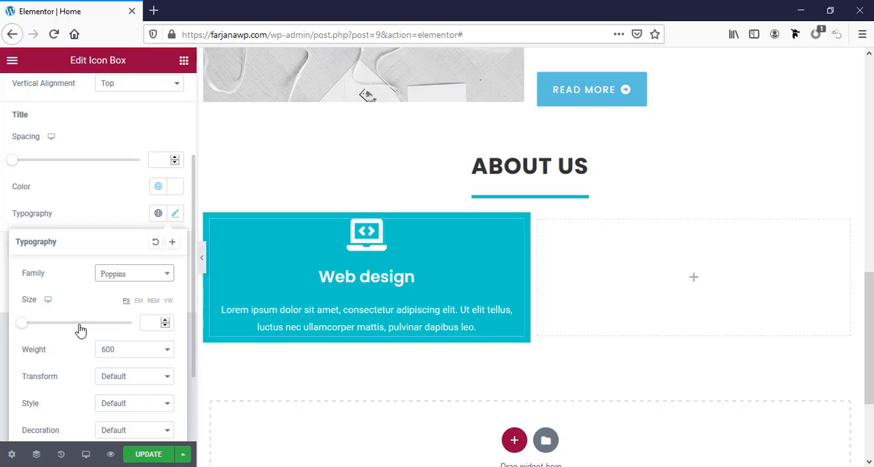
pyautogui.click(113, 379)
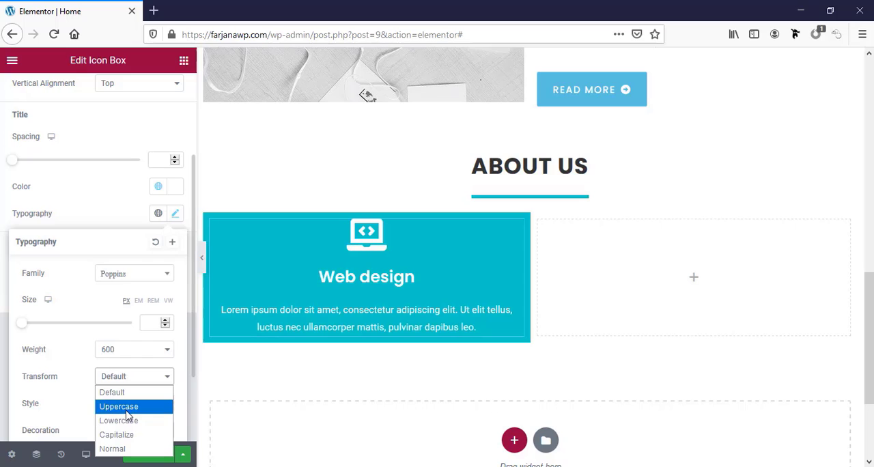
pyautogui.click(123, 406)
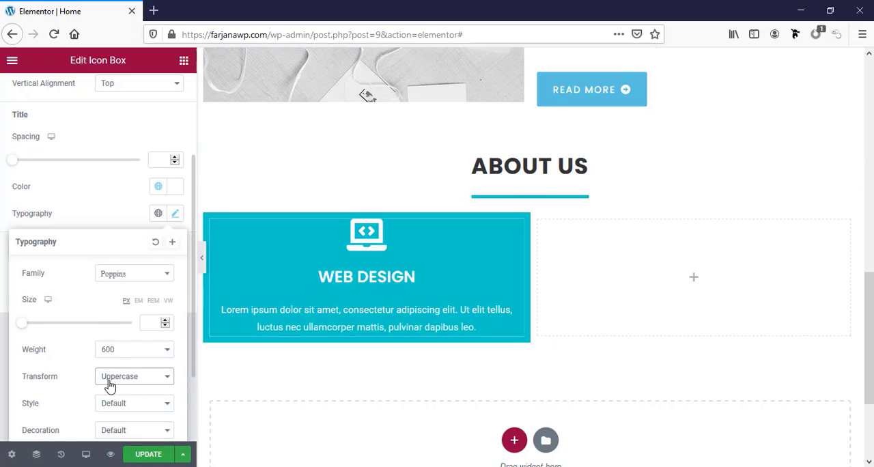
# Set the icon box title's letter spacing to 1.5 and its font size to 22 px
pyautogui.scroll(-2, 102, 389)
pyautogui.scroll(-1, 80, 421)
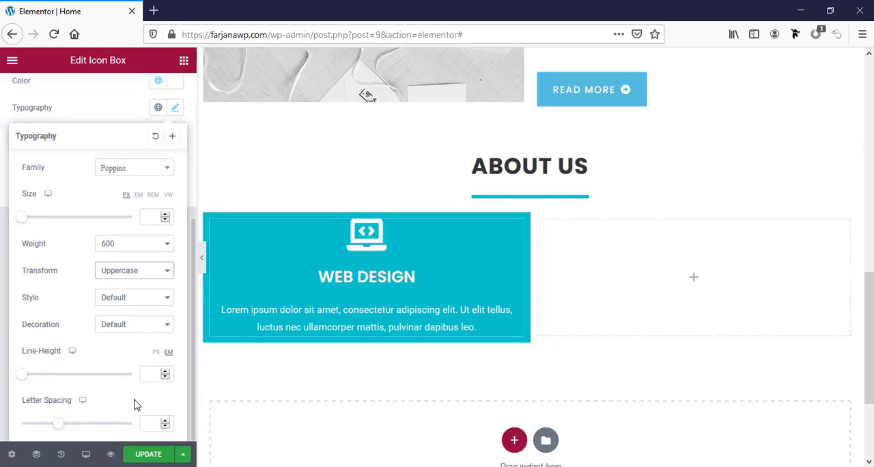
pyautogui.click(151, 422)
pyautogui.write('1')
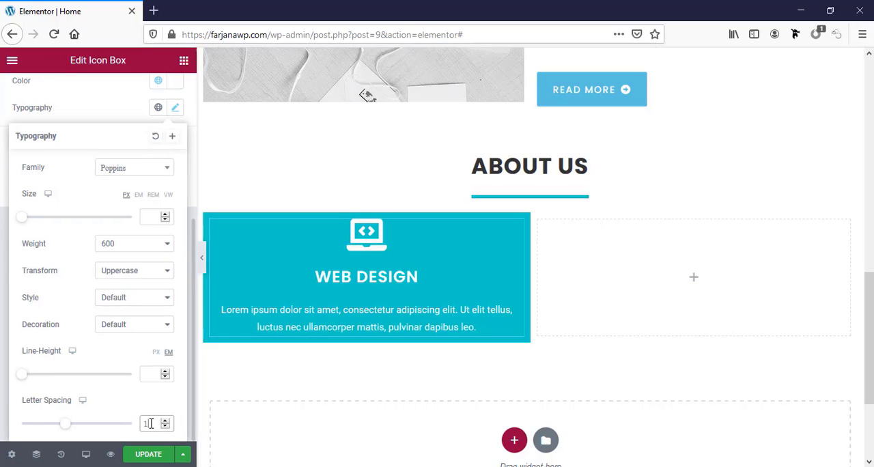
pyautogui.write('.2')
pyautogui.write('5')
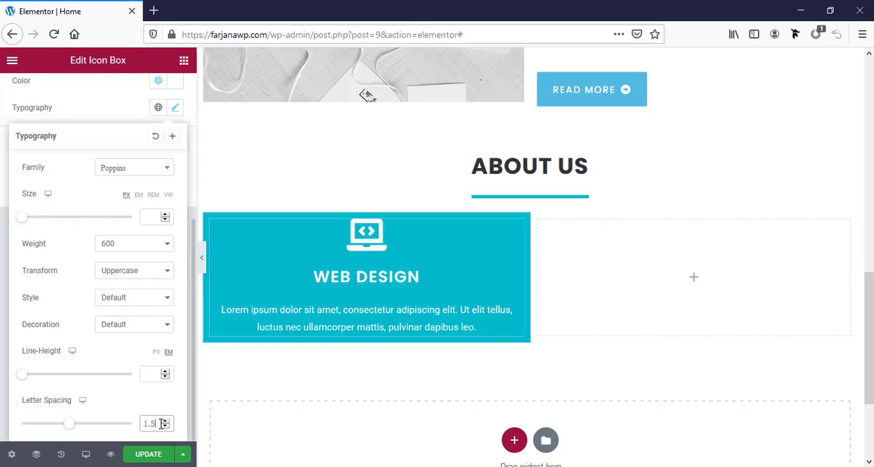
pyautogui.click(152, 217)
pyautogui.write('22')
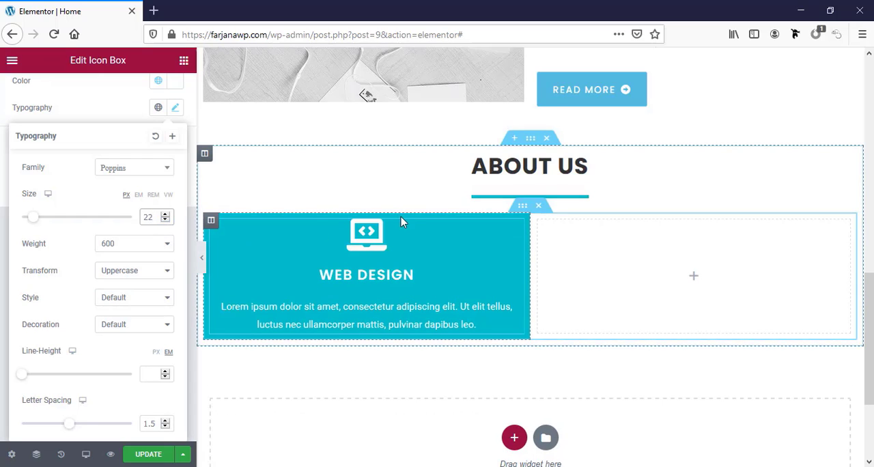
pyautogui.click(42, 109)
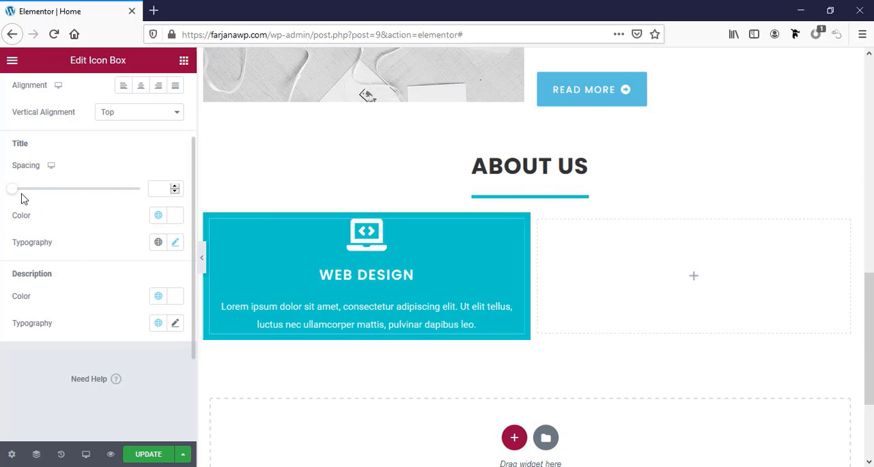
# Set the icon box's title spacing to 1 and slightly reduce the spacing below the icon
pyautogui.moveTo(17, 191)
pyautogui.mouseDown()
pyautogui.moveTo(25, 191)
pyautogui.moveTo(18, 191)
pyautogui.mouseUp()
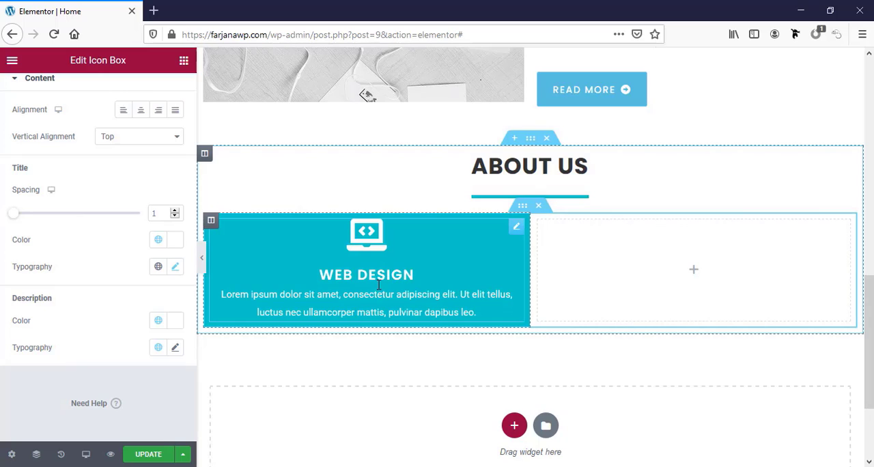
pyautogui.scroll(3, 70, 331)
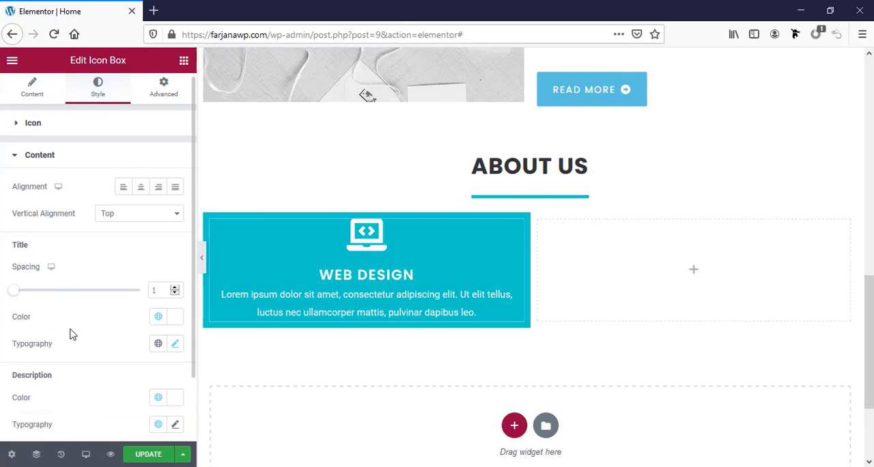
pyautogui.click(89, 135)
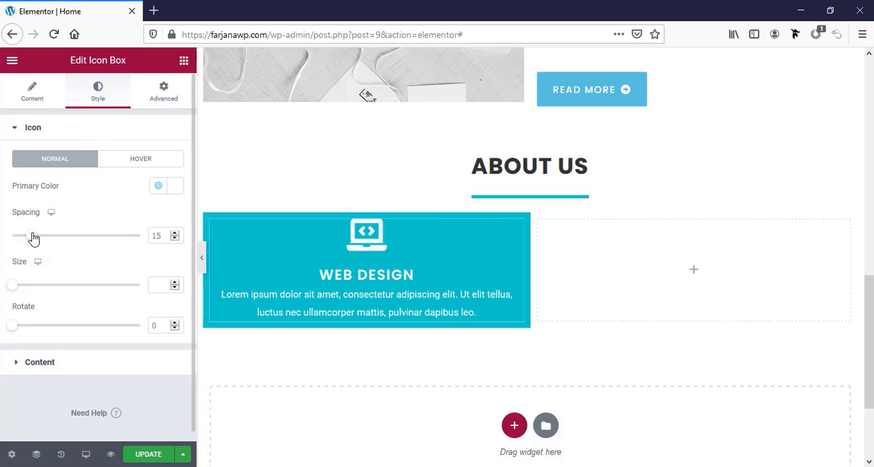
pyautogui.moveTo(33, 237)
pyautogui.mouseDown()
pyautogui.moveTo(62, 240)
pyautogui.moveTo(30, 246)
pyautogui.mouseUp()
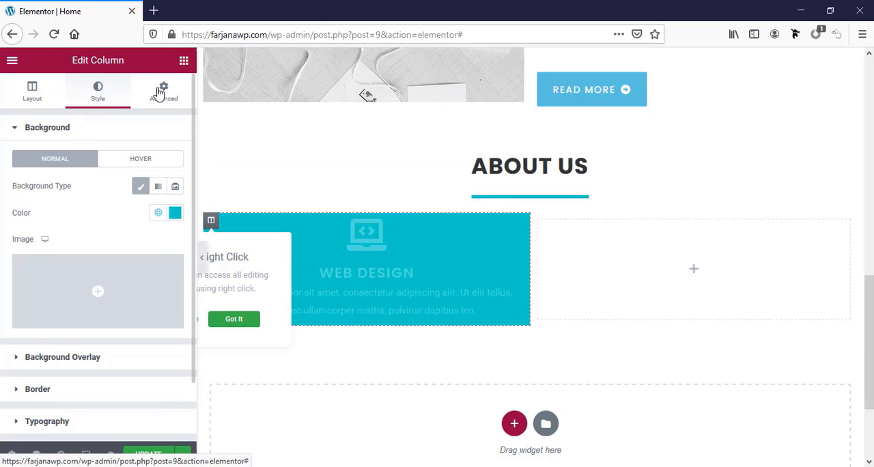
# Unlink the Web design column's padding values and set the padding to 30 px on all four sides
pyautogui.click(162, 92)
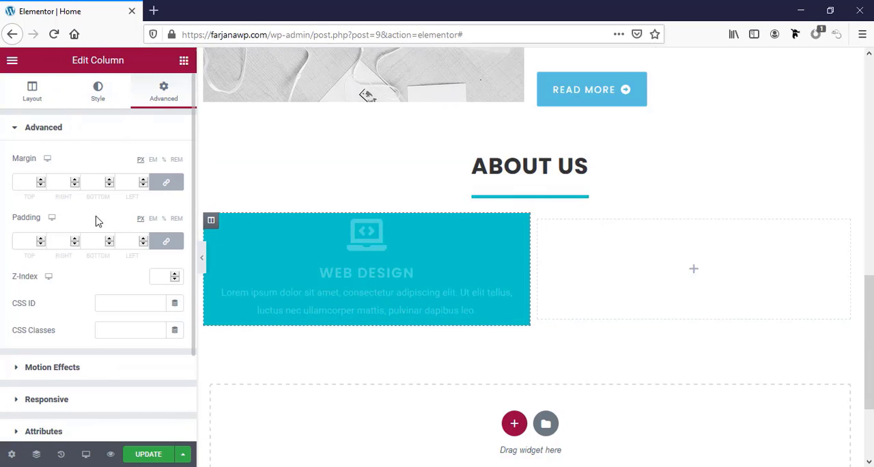
pyautogui.click(172, 244)
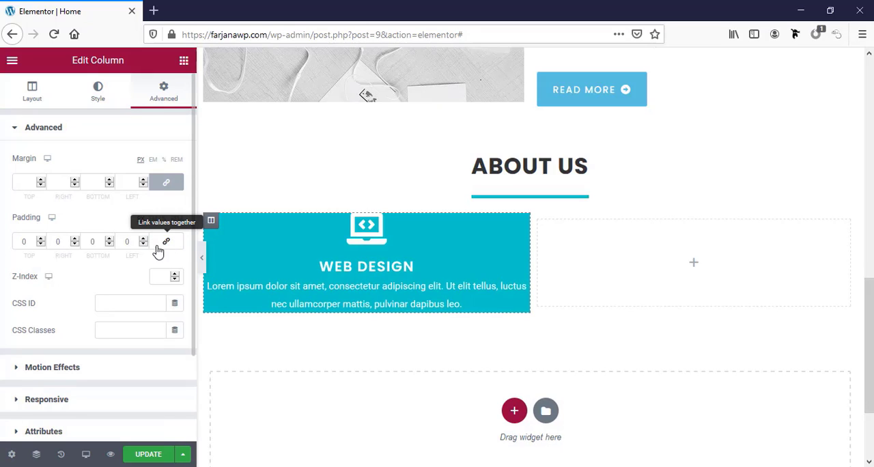
pyautogui.click(23, 240)
pyautogui.write('30')
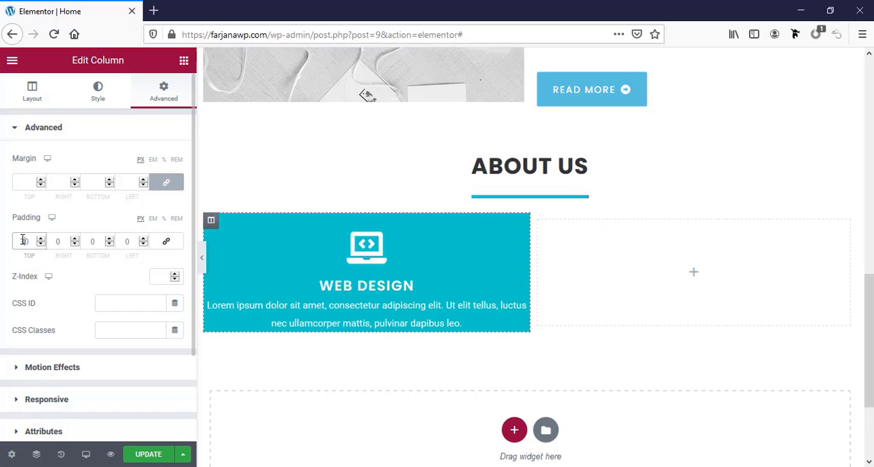
pyautogui.click(88, 240)
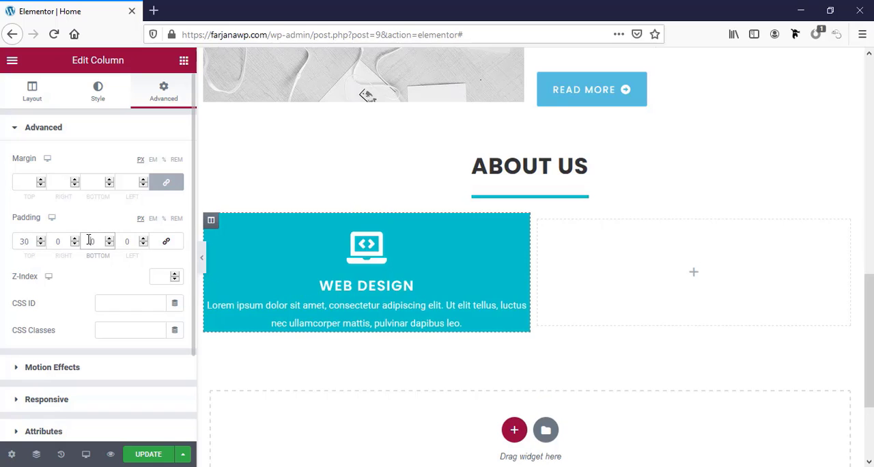
pyautogui.write('3')
pyautogui.click(53, 239)
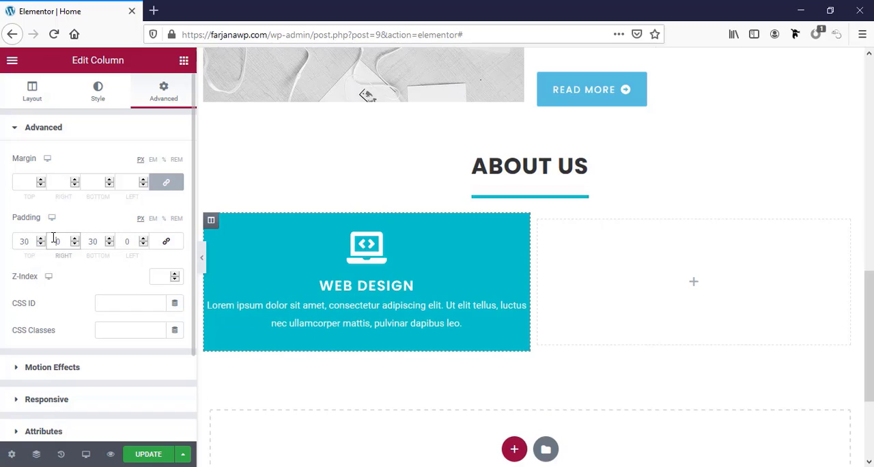
pyautogui.write('3')
pyautogui.click(121, 240)
pyautogui.write('3')
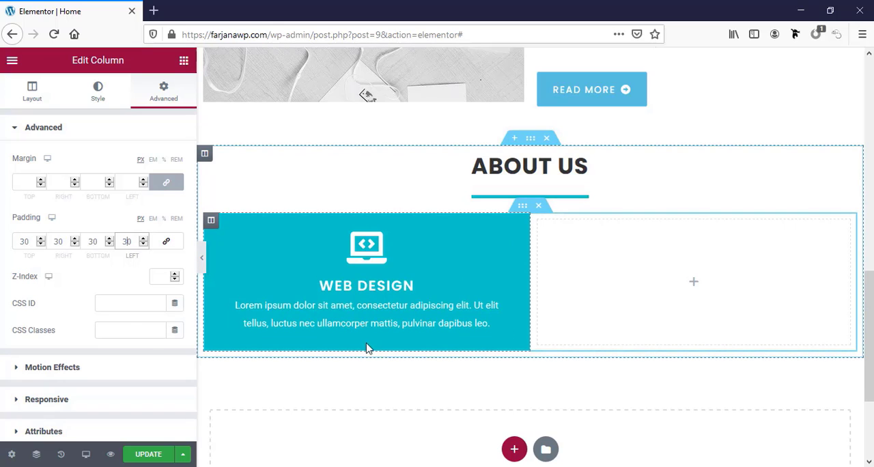
# Add a Button widget below the Web design icon box's description and align it to the center
pyautogui.click(183, 61)
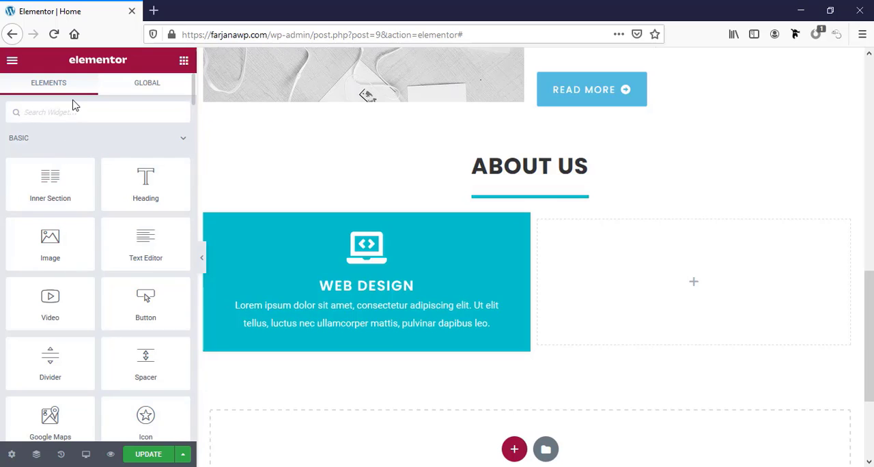
pyautogui.write('bu')
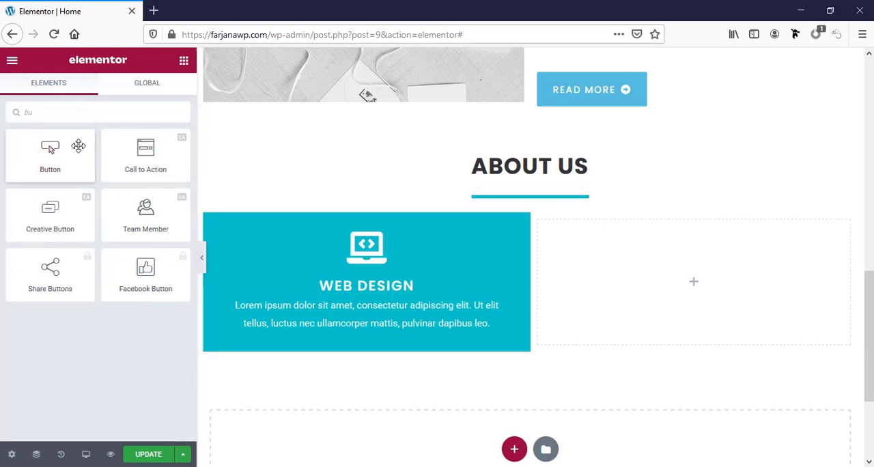
pyautogui.moveTo(79, 146); pyautogui.dragTo(116, 164)
pyautogui.moveTo(420, 290); pyautogui.dragTo(422, 324)
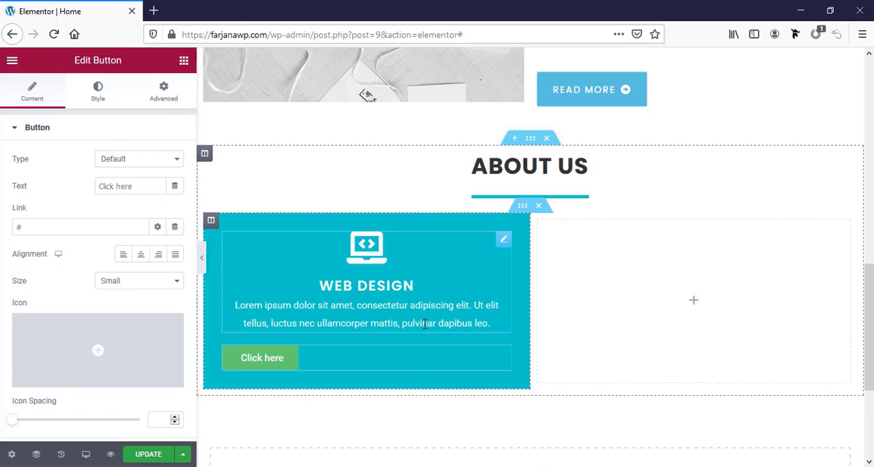
pyautogui.click(143, 261)
pyautogui.scroll(-3, 153, 273)
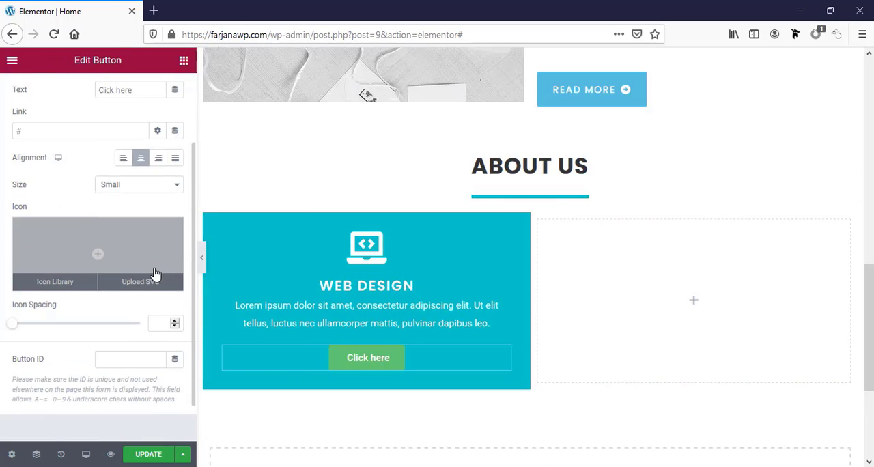
pyautogui.scroll(3, 68, 142)
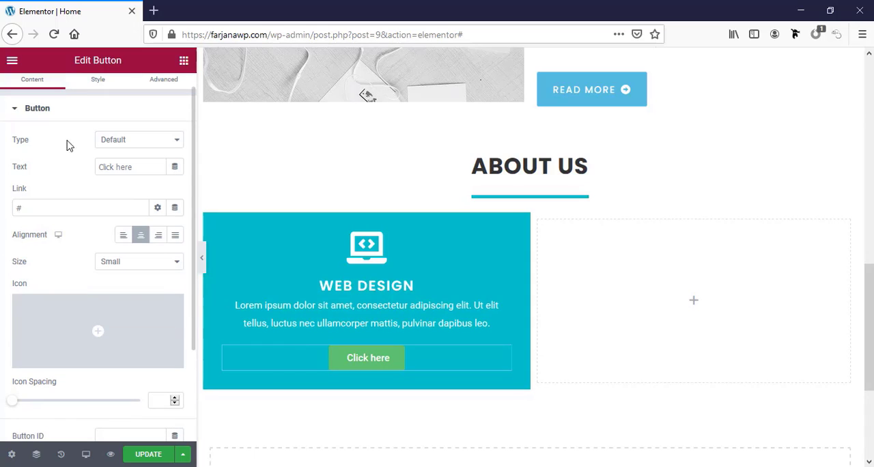
# Make the button's background colour fully transparent (#61CE7000)
pyautogui.click(97, 88)
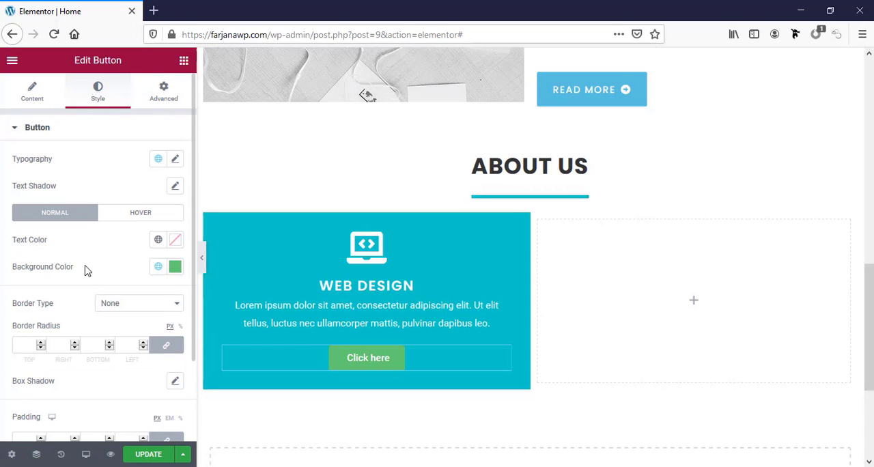
pyautogui.click(162, 269)
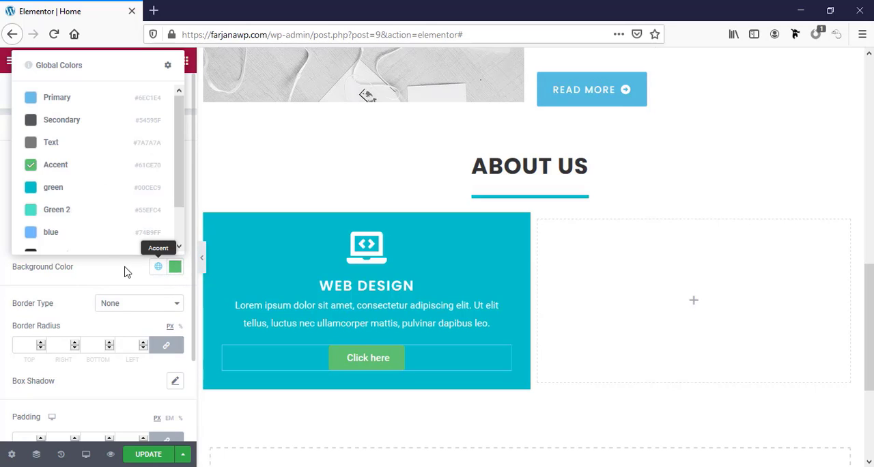
pyautogui.click(175, 270)
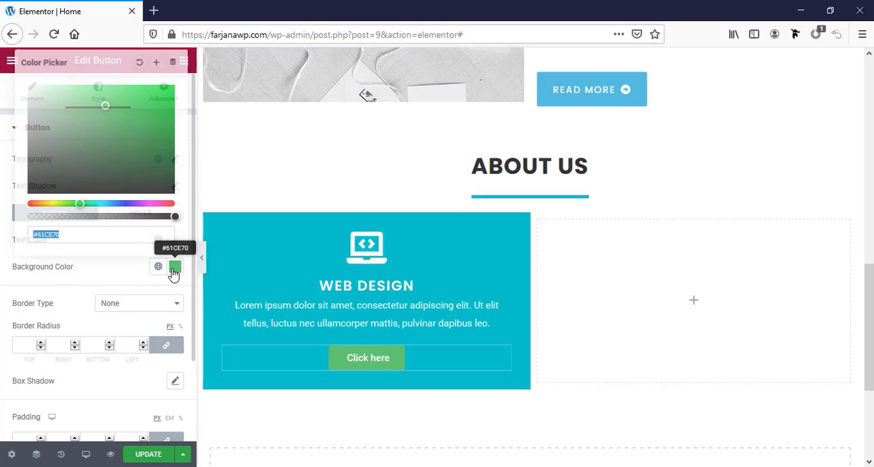
pyautogui.click(80, 216)
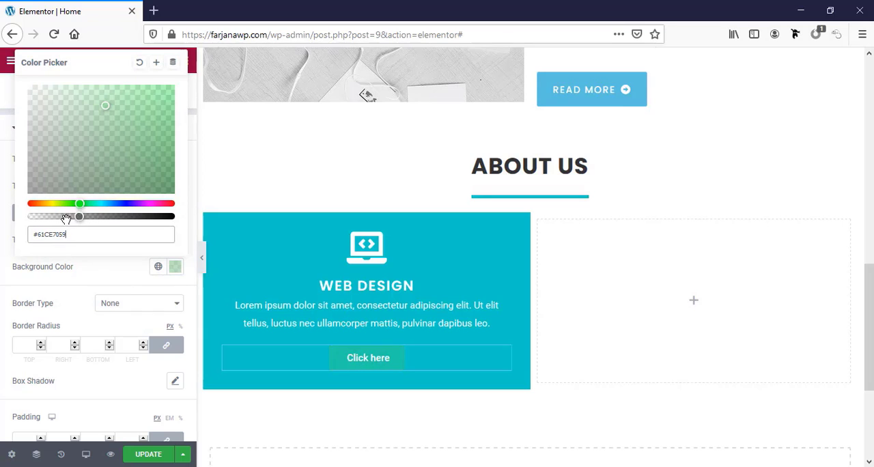
pyautogui.moveTo(52, 215); pyautogui.dragTo(21, 224)
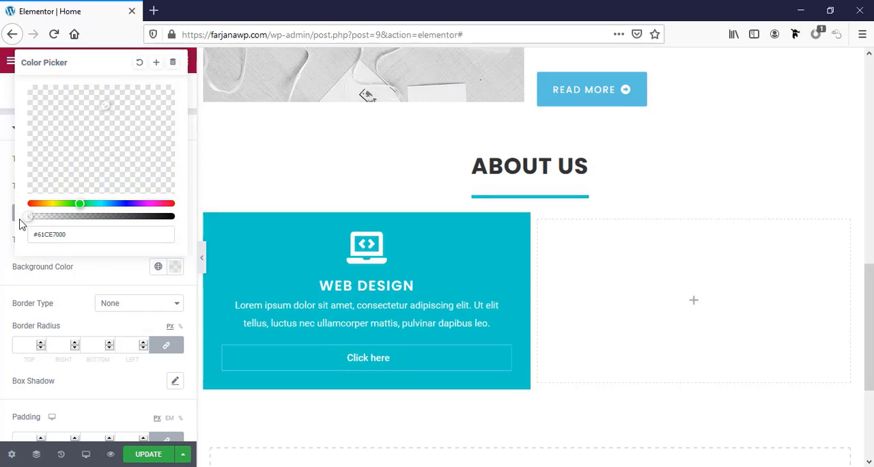
pyautogui.scroll(-1, 91, 386)
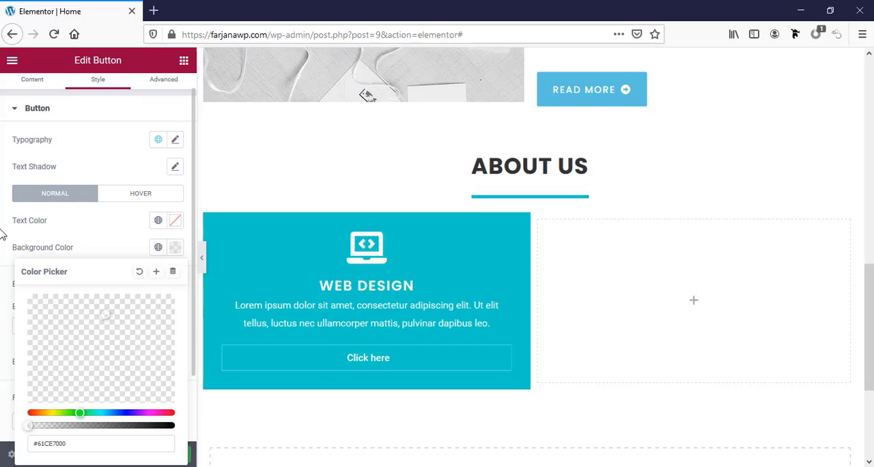
pyautogui.click(12, 271)
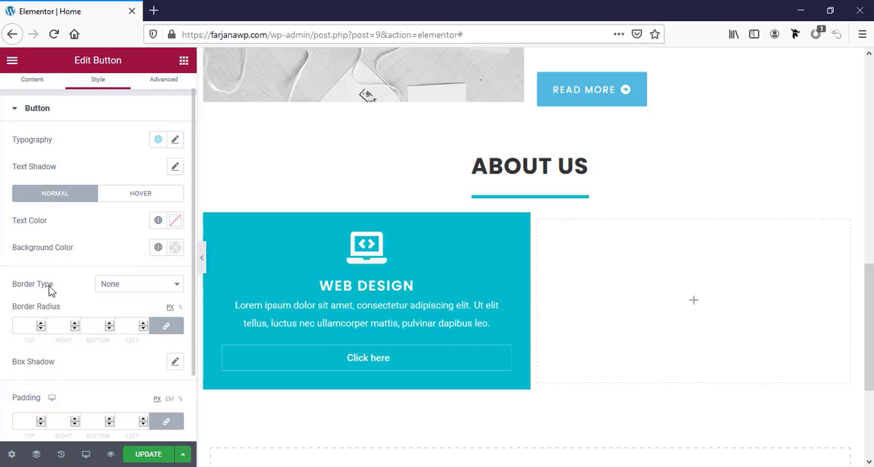
# Give the button a solid border with a width of 1 and a border radius of 0 on all sides
pyautogui.click(115, 287)
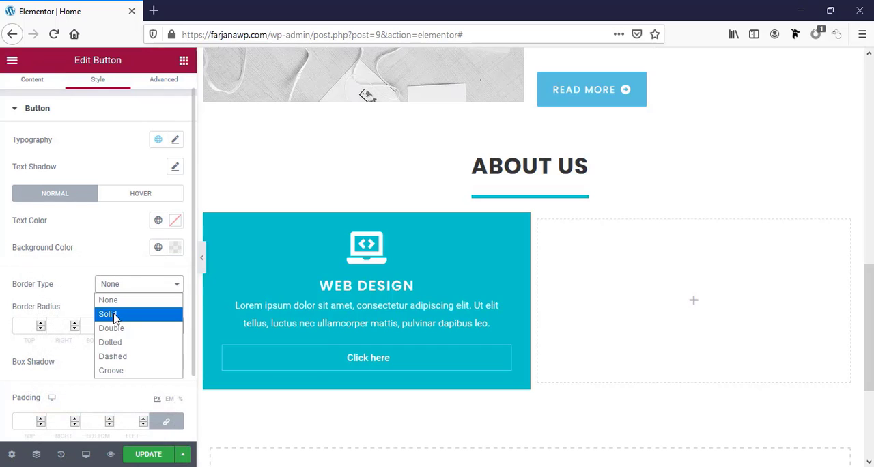
pyautogui.click(109, 314)
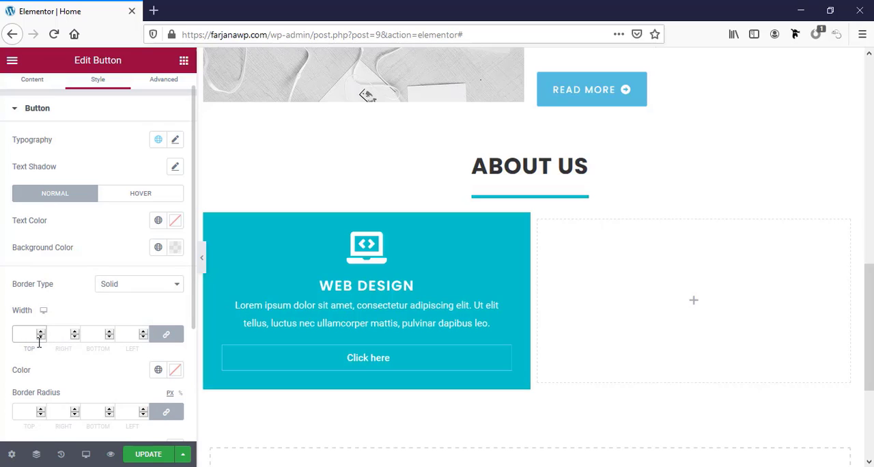
pyautogui.write('1')
pyautogui.scroll(-1, 48, 340)
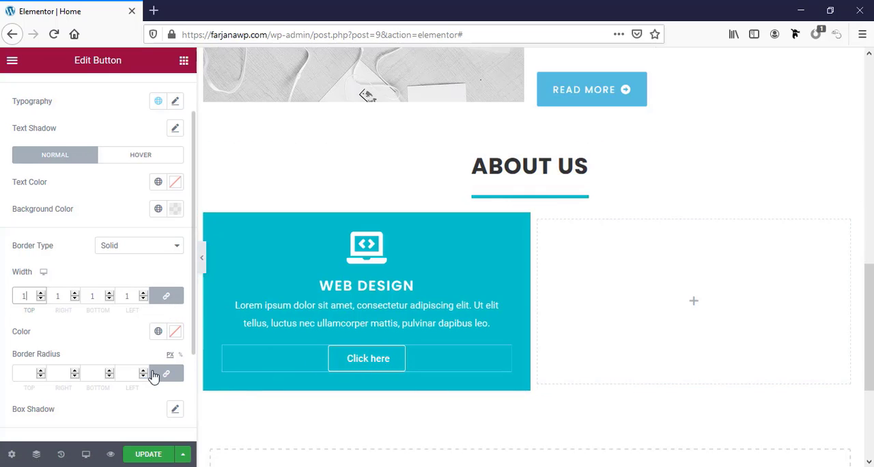
pyautogui.click(18, 376)
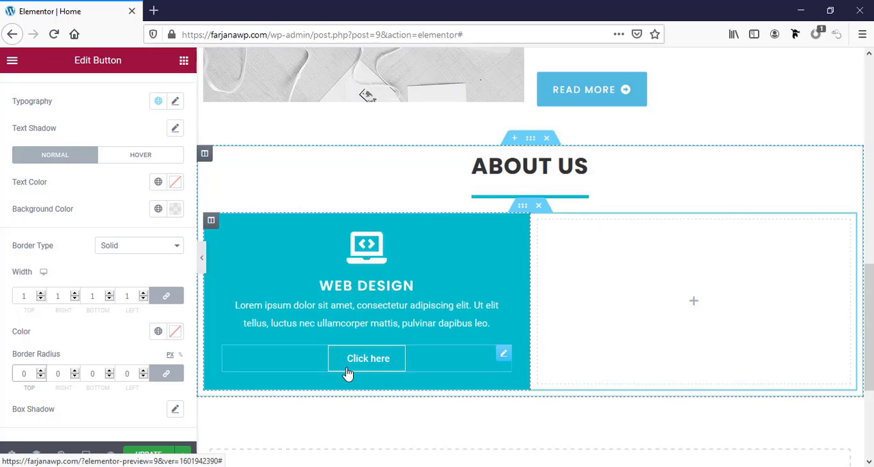
# Set the button text's font family to Poppins
pyautogui.scroll(-3, 86, 363)
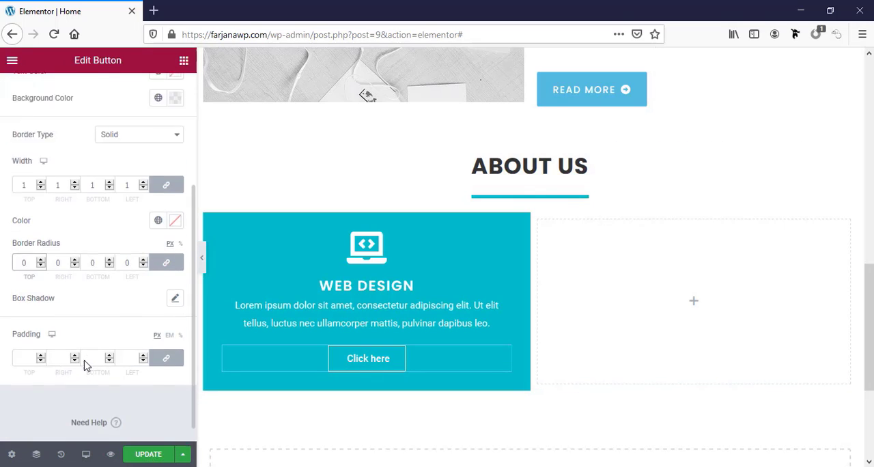
pyautogui.scroll(5, 85, 364)
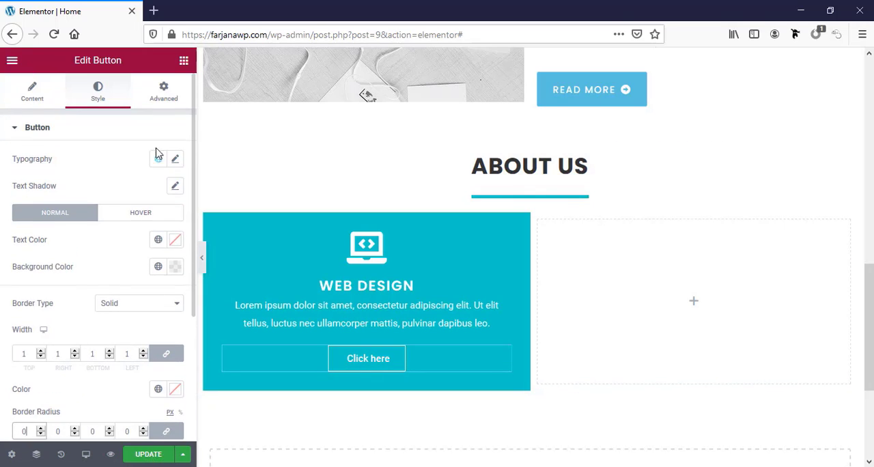
pyautogui.click(175, 161)
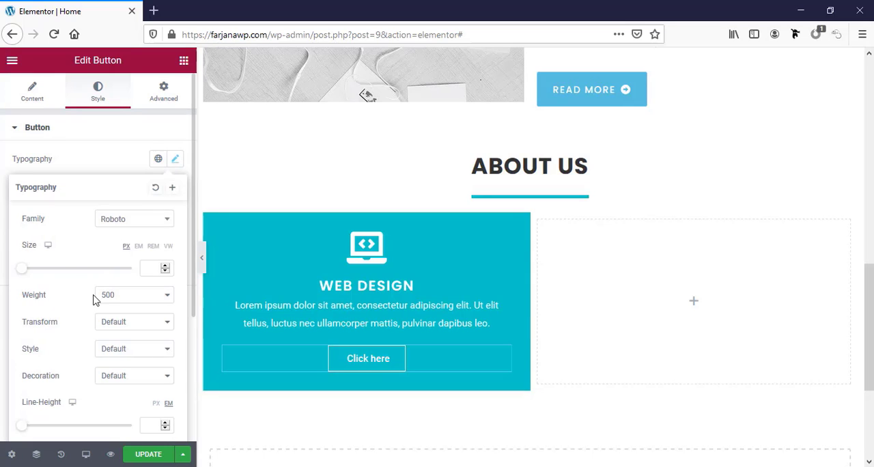
pyautogui.click(116, 224)
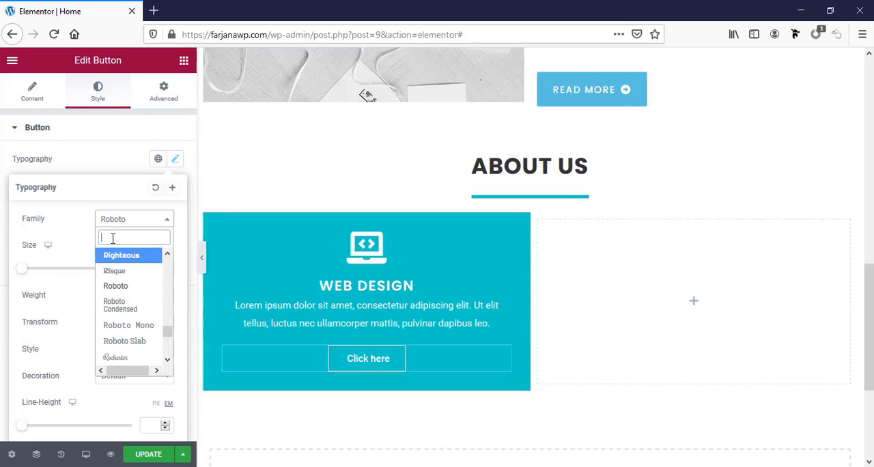
pyautogui.write('poor')
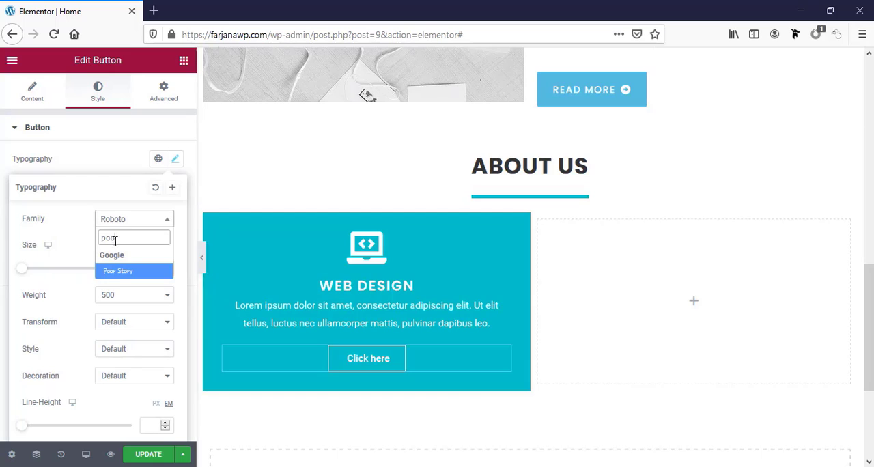
pyautogui.press('BackSpace')
pyautogui.write('p')
pyautogui.click(119, 271)
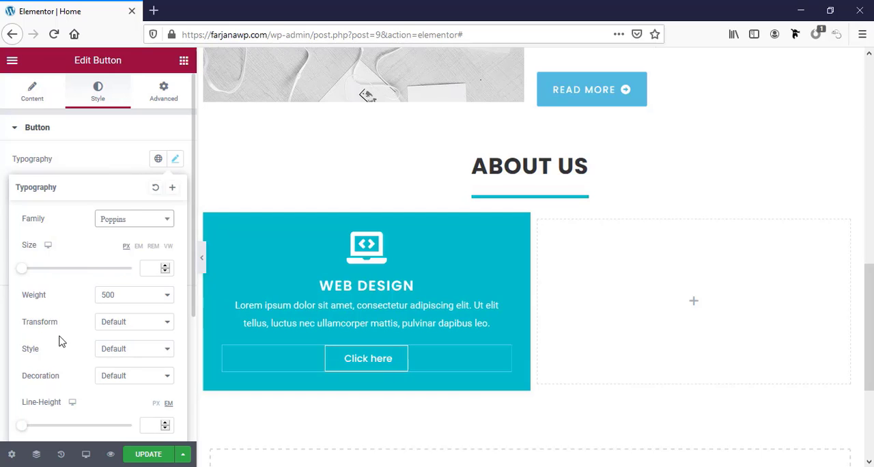
# Set the button text's transform to Uppercase and its letter spacing to 2
pyautogui.click(110, 327)
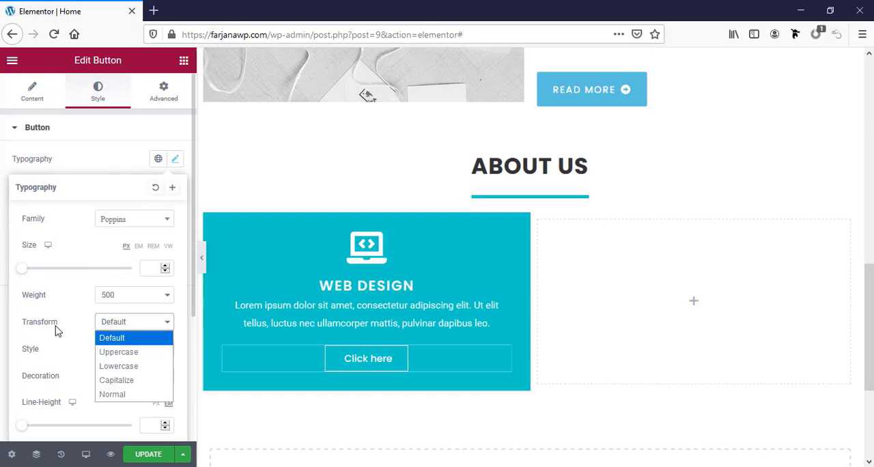
pyautogui.click(120, 353)
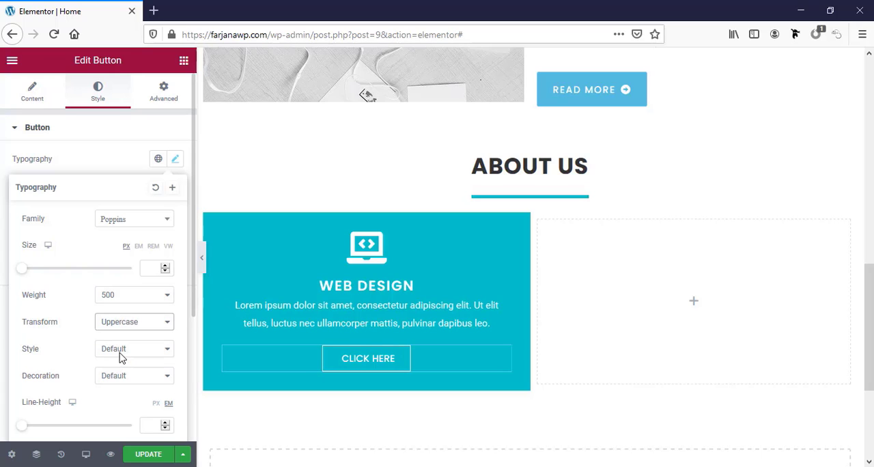
pyautogui.scroll(-2, 76, 399)
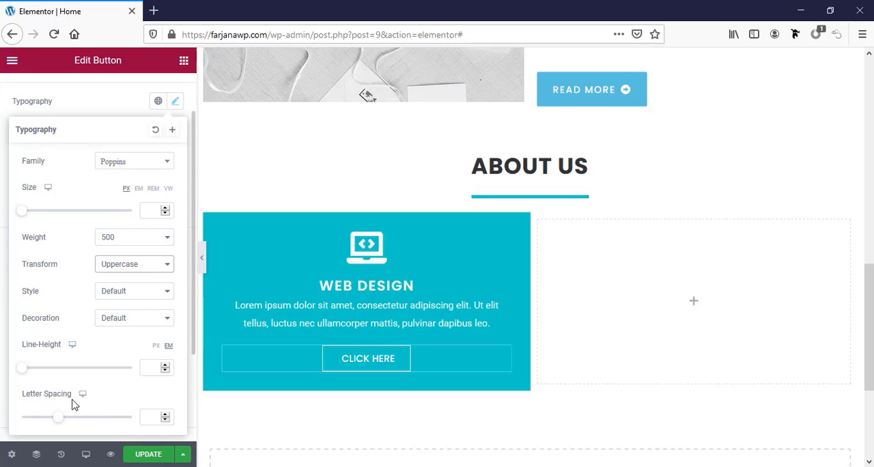
pyautogui.click(152, 417)
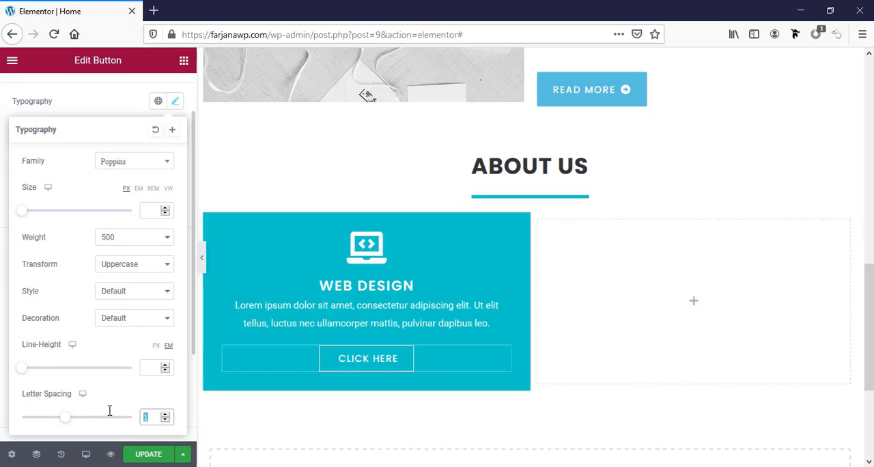
pyautogui.write('2')
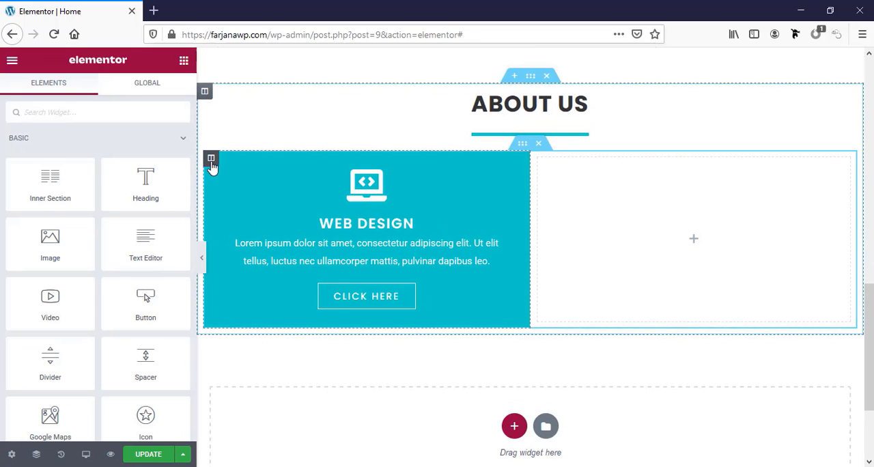
# Duplicate the Web design column twice and delete the empty column beside the copies
pyautogui.rightClick(211, 164)
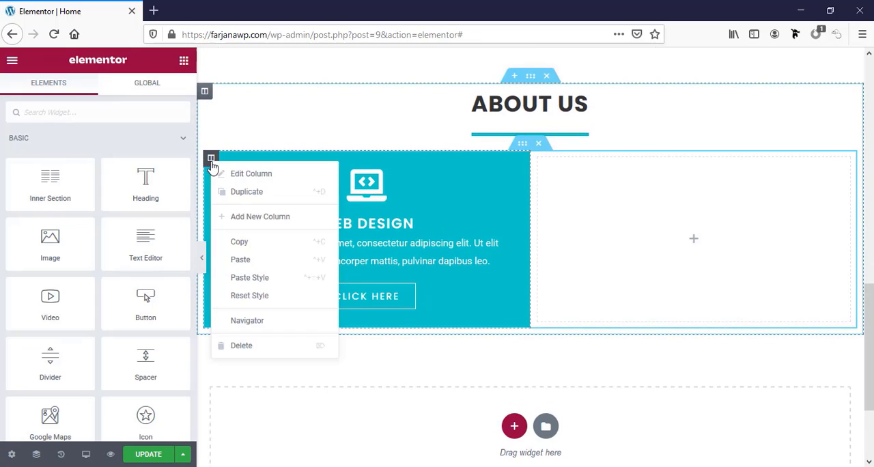
pyautogui.click(241, 191)
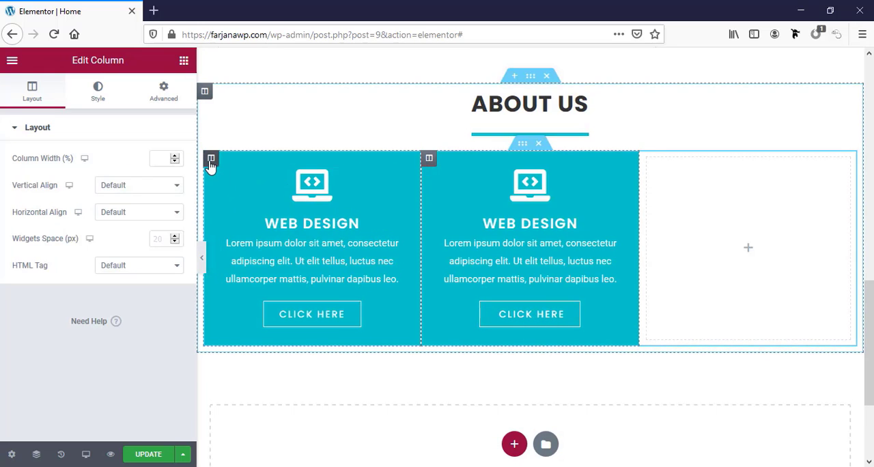
pyautogui.rightClick(211, 164)
pyautogui.click(226, 193)
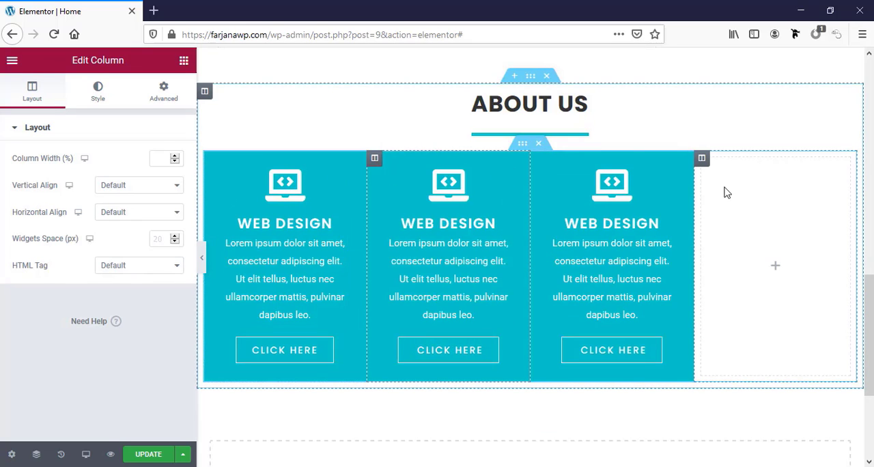
pyautogui.rightClick(701, 163)
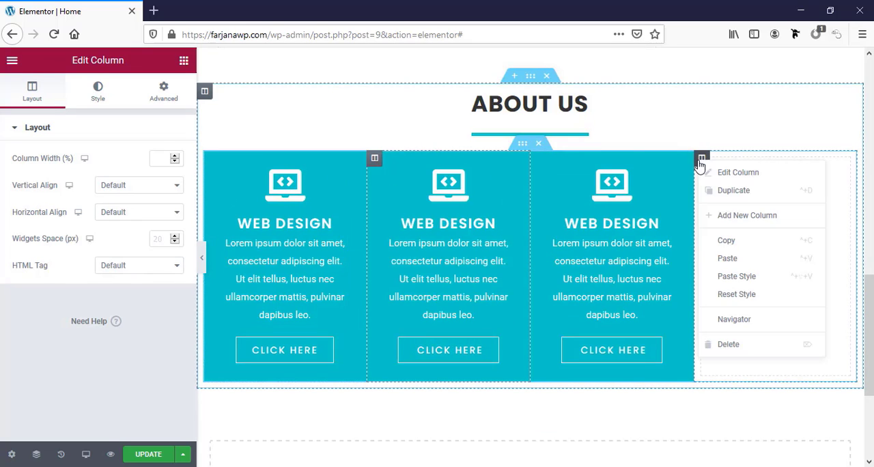
pyautogui.click(746, 345)
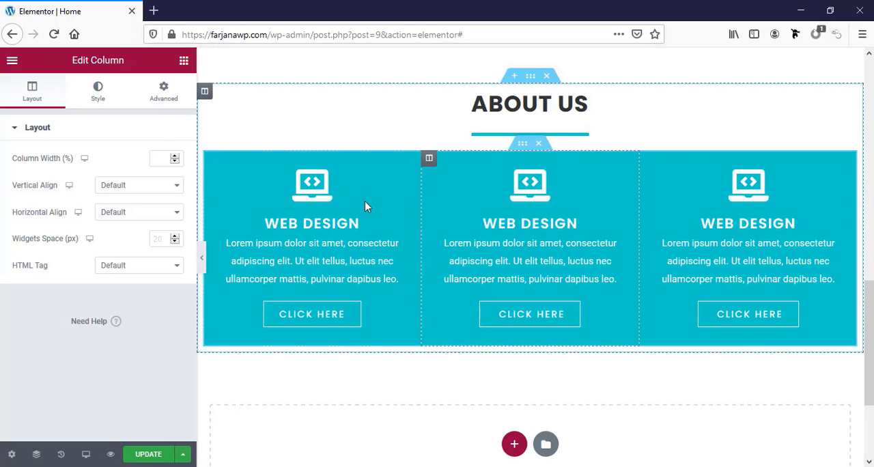
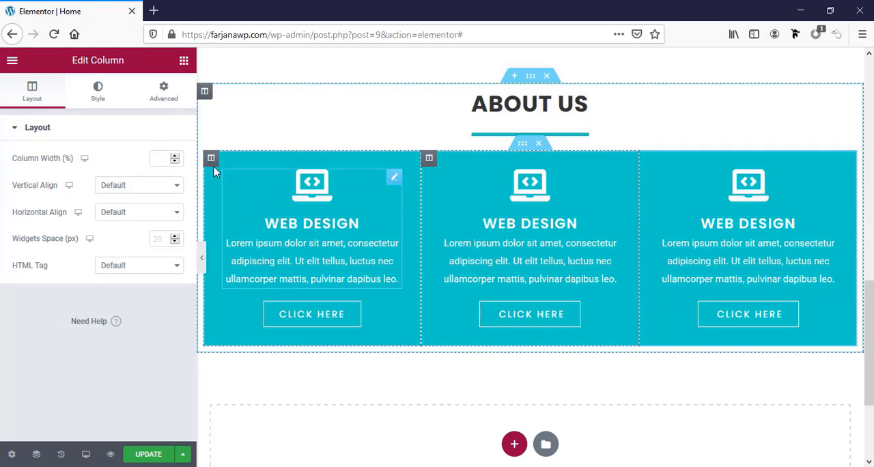
# Set the margin of the first Web design column to 15 px on all sides
pyautogui.click(211, 159)
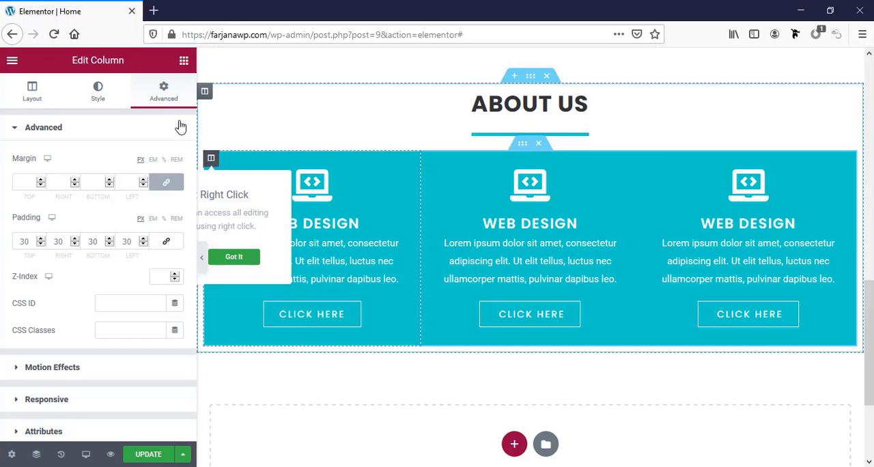
pyautogui.click(168, 96)
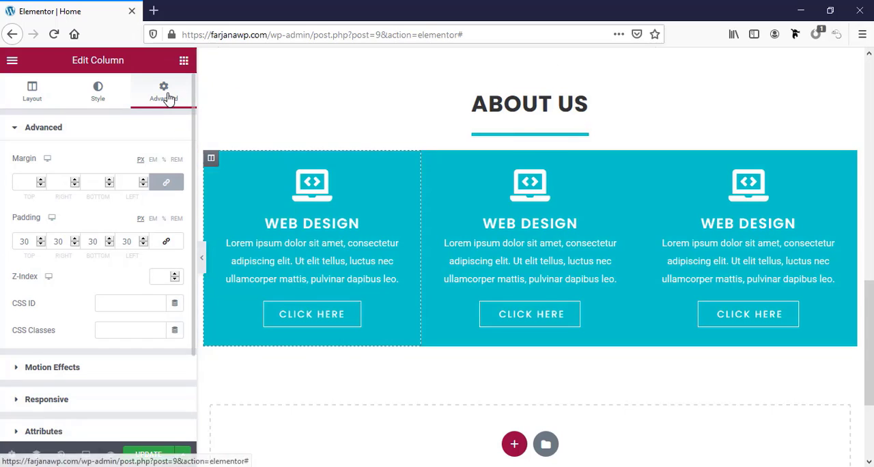
pyautogui.click(25, 181)
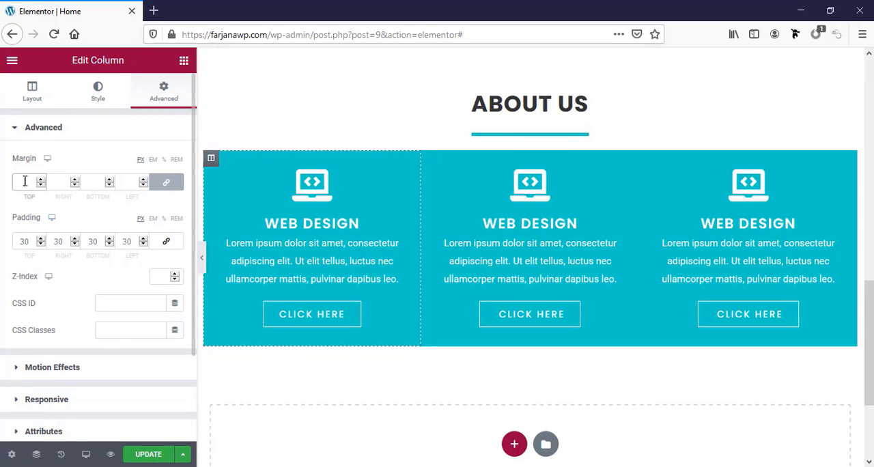
pyautogui.write('15')
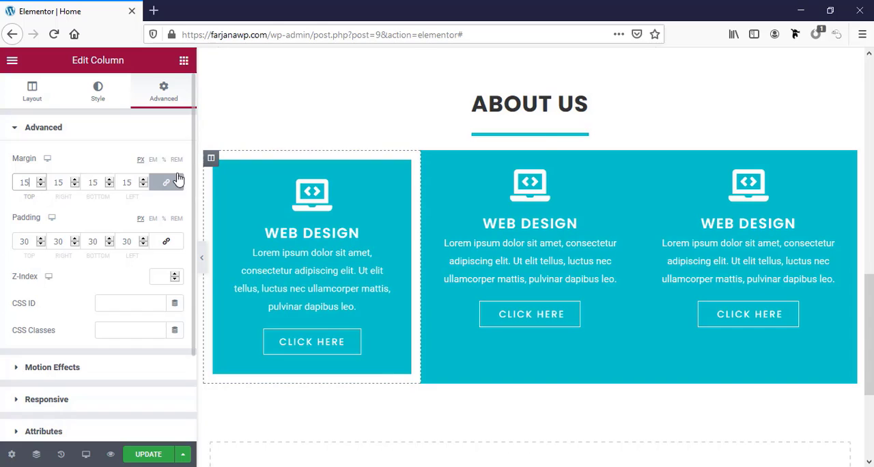
# Copy the first column's style onto the second and third columns and update the page
pyautogui.rightClick(211, 163)
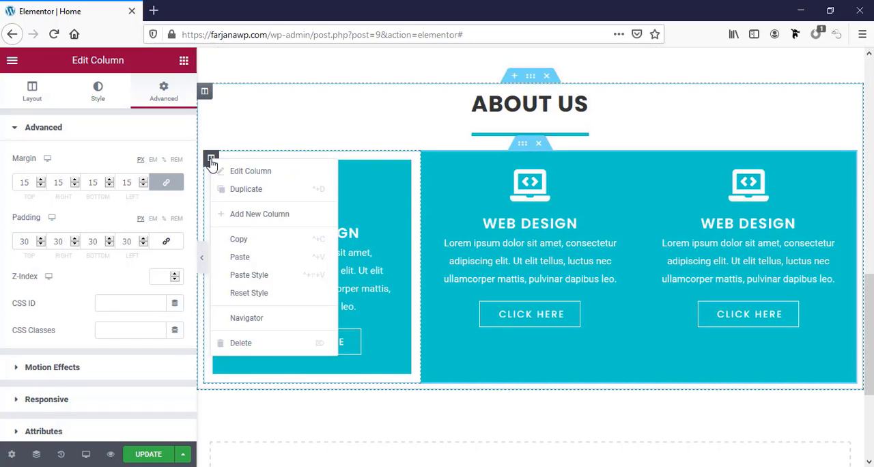
pyautogui.click(258, 240)
pyautogui.rightClick(429, 160)
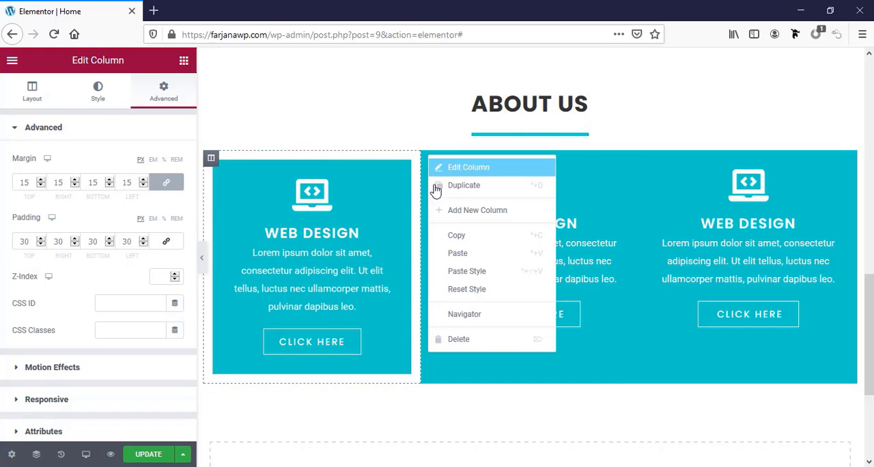
pyautogui.click(464, 277)
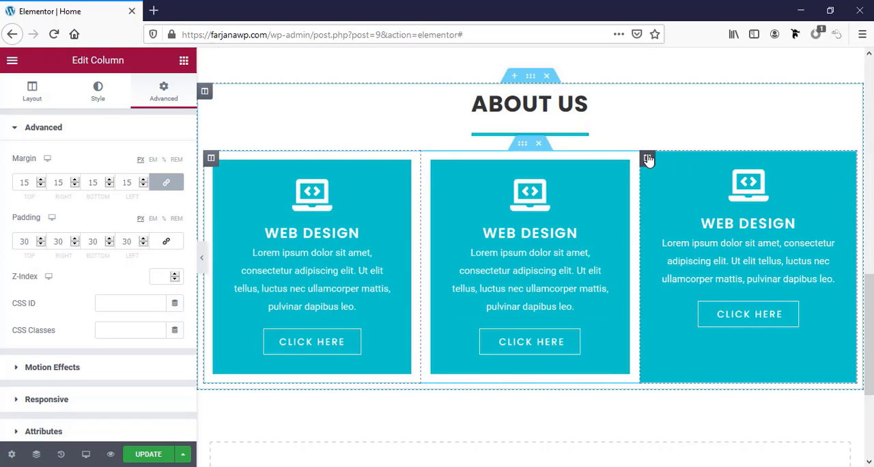
pyautogui.rightClick(648, 157)
pyautogui.click(678, 270)
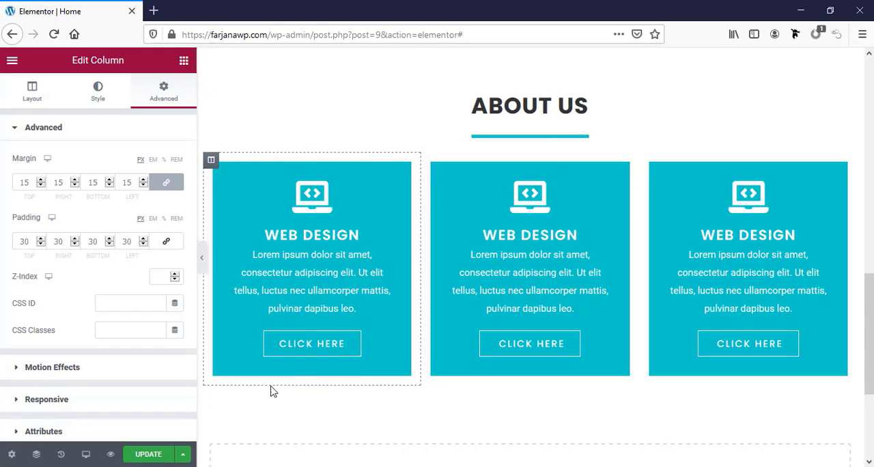
pyautogui.click(157, 454)
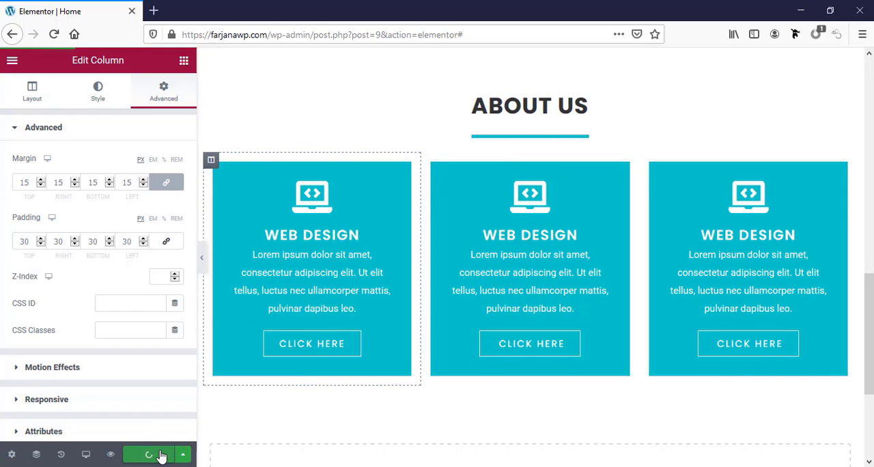
# Replace the middle icon box's icon with the Paint brush icon from the icon library
pyautogui.click(527, 256)
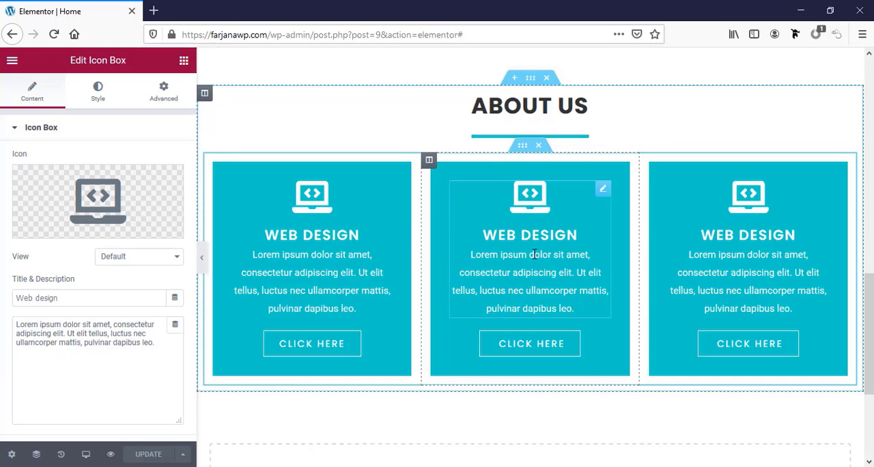
pyautogui.moveTo(96, 201)
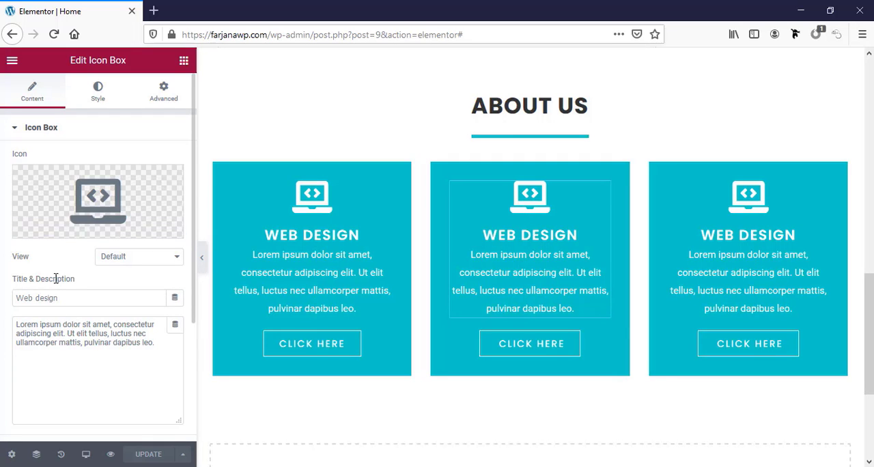
pyautogui.click(86, 206)
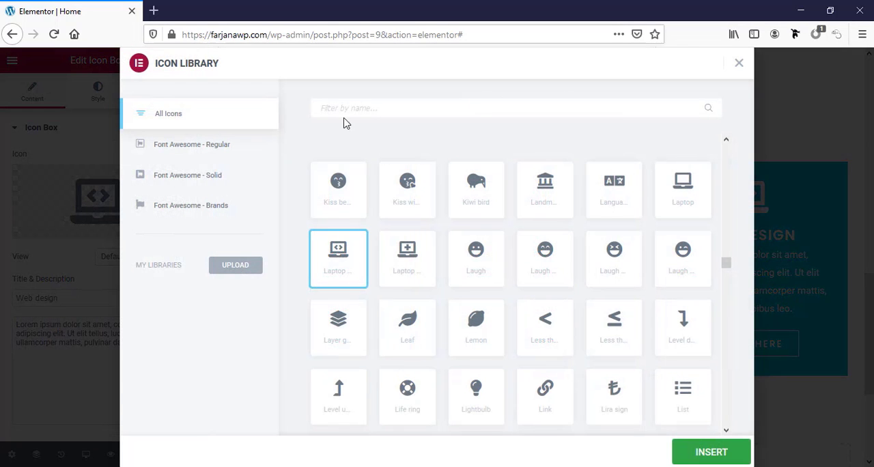
pyautogui.write('bru')
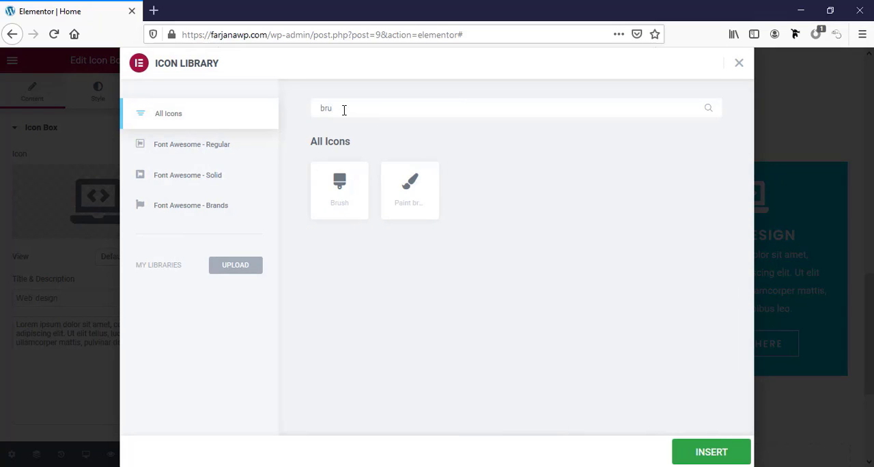
pyautogui.click(413, 185)
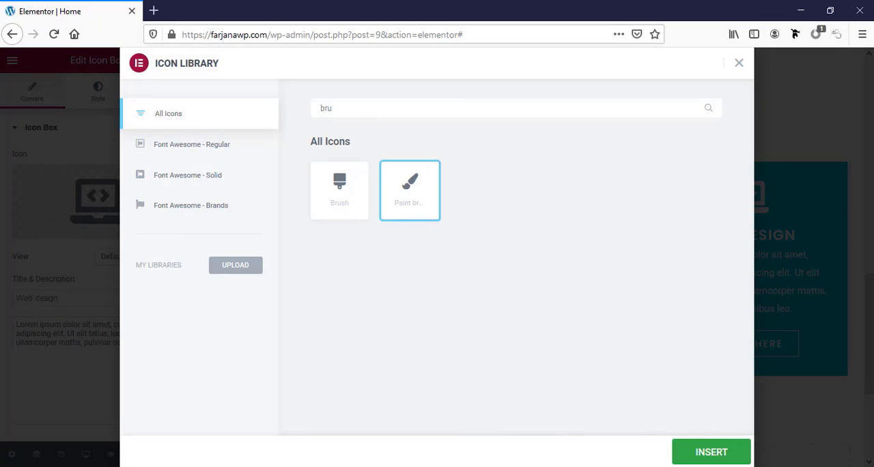
pyautogui.click(726, 455)
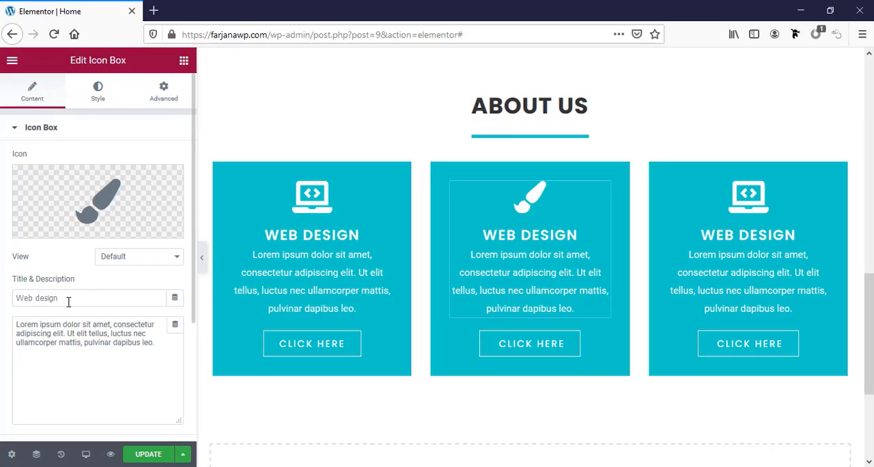
# Change the middle icon box's title to "Graphics design"
pyautogui.tripleClick(69, 301)
pyautogui.write('Gr')
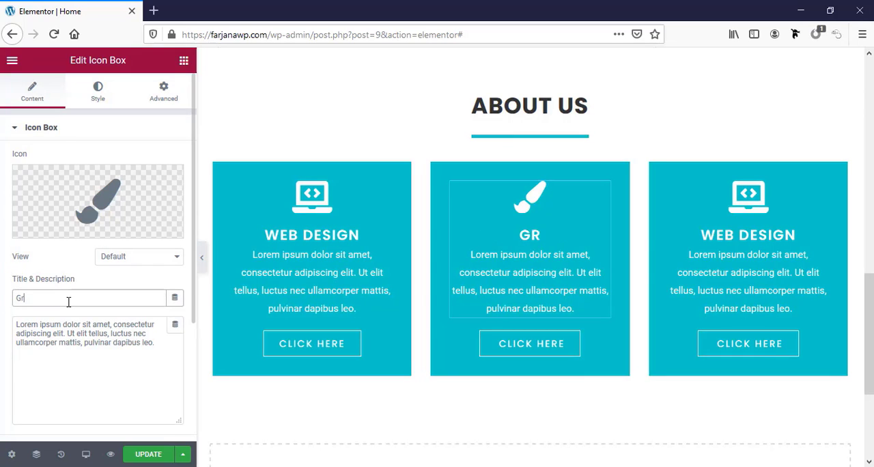
pyautogui.write('aphics')
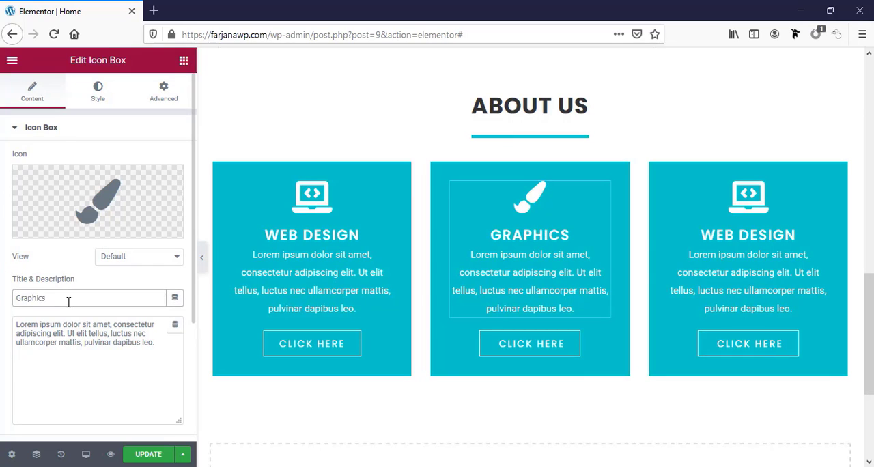
pyautogui.write(' design')
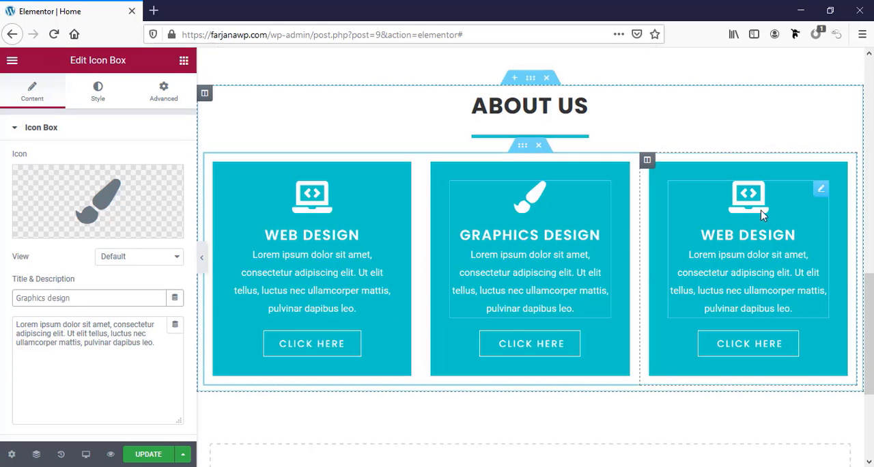
# Replace the third icon box's icon with the Tools icon from the icon library
pyautogui.click(673, 207)
pyautogui.click(97, 205)
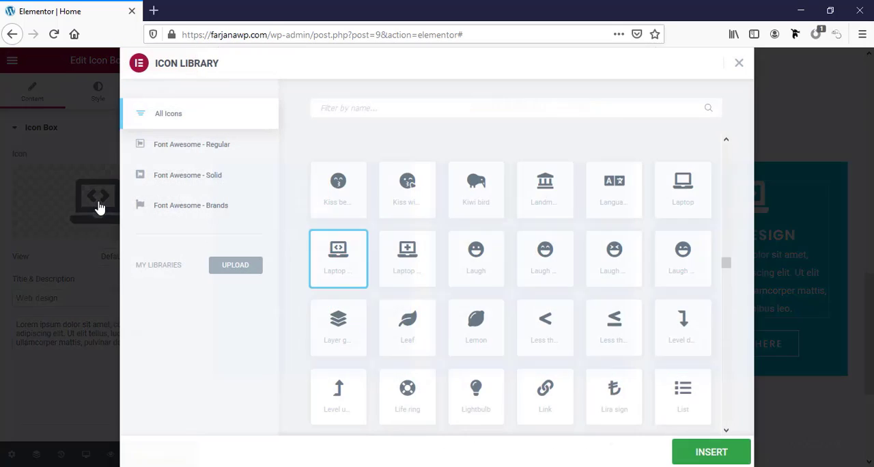
pyautogui.scroll(-15, 649, 388)
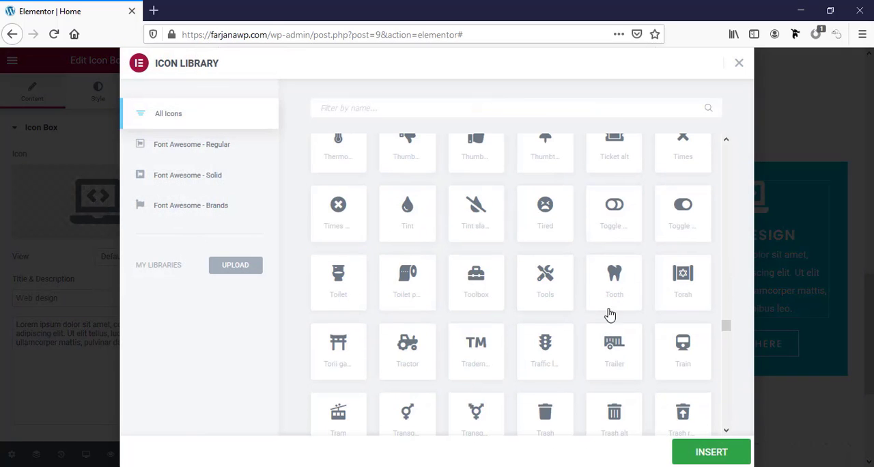
pyautogui.click(551, 287)
pyautogui.click(711, 452)
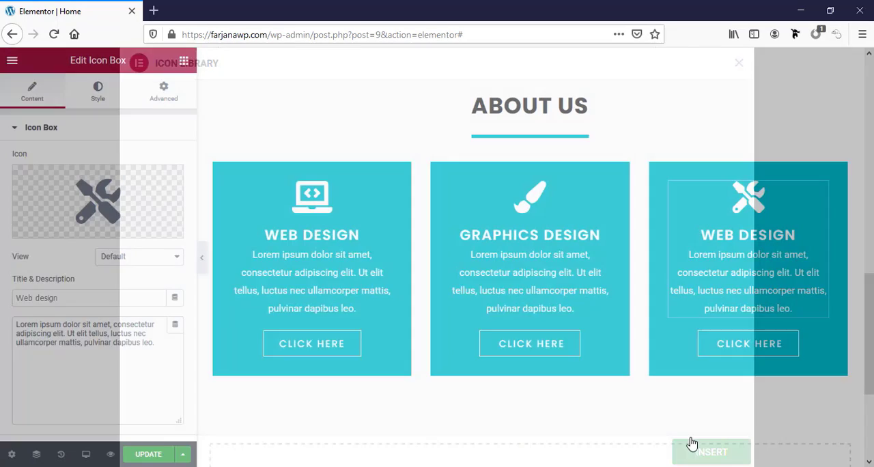
# Change the third icon box's title to "24/7 Services" and update the page
pyautogui.tripleClick(41, 294)
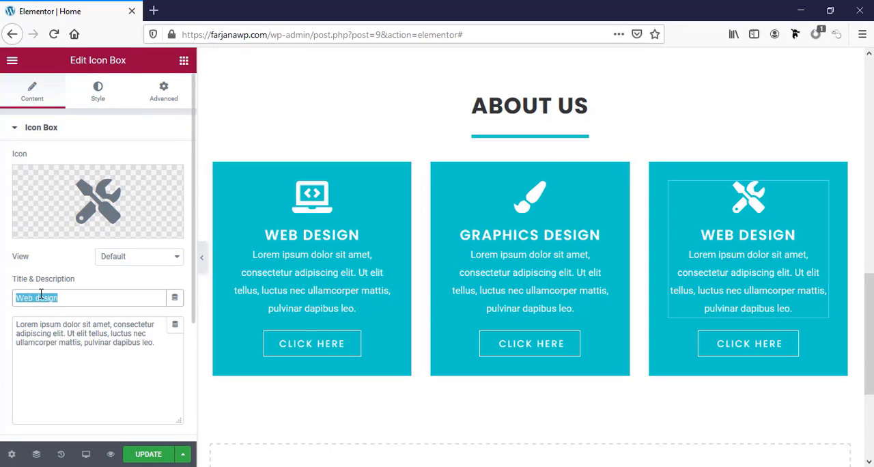
pyautogui.write('24/7 Services')
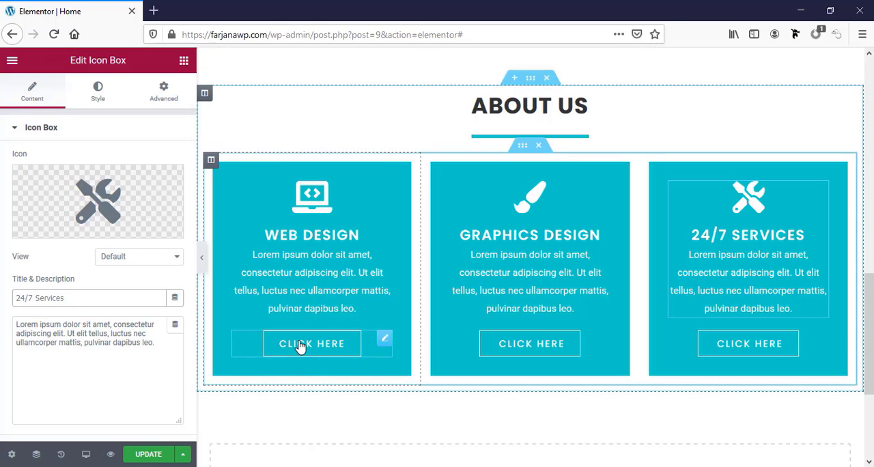
pyautogui.click(336, 351)
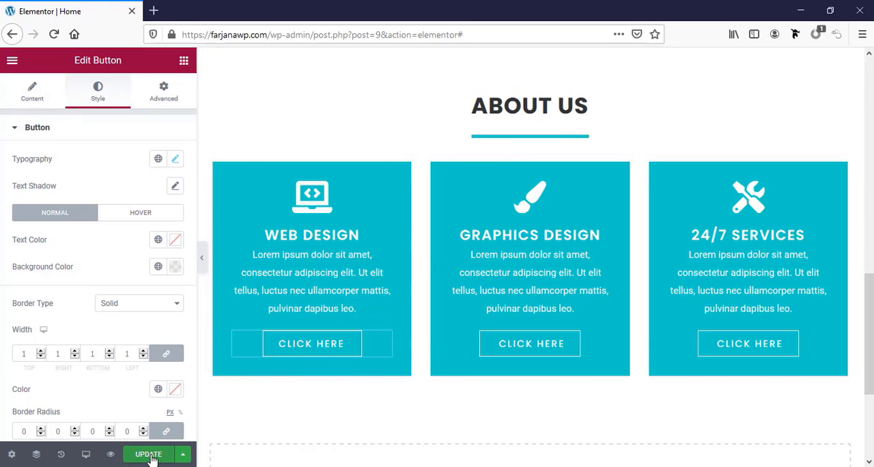
pyautogui.click(152, 459)
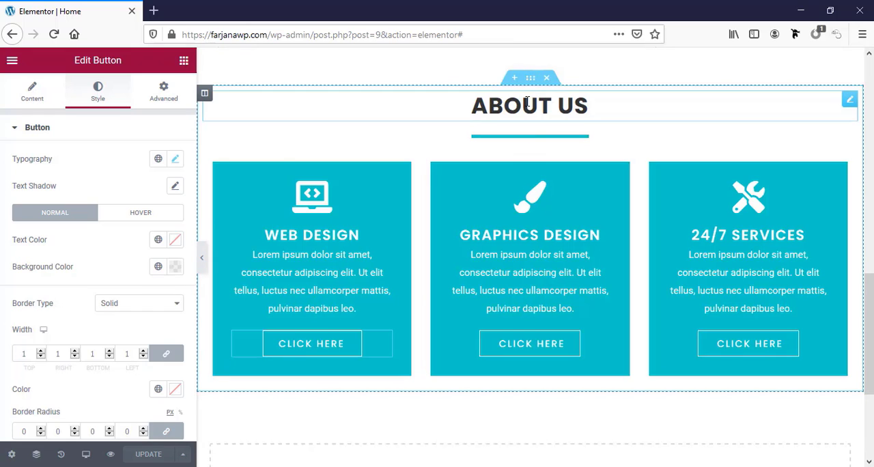
# Set the widgets space of the outer column holding the About us section to 0 px
pyautogui.click(205, 94)
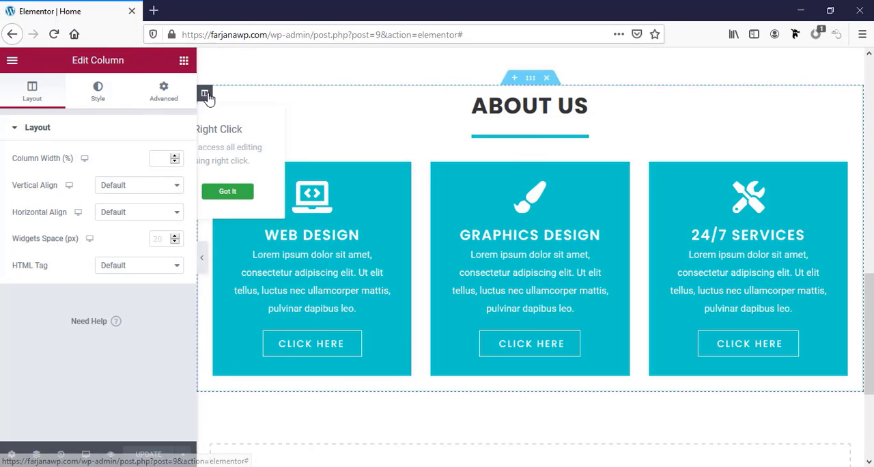
pyautogui.click(159, 237)
pyautogui.write('0')
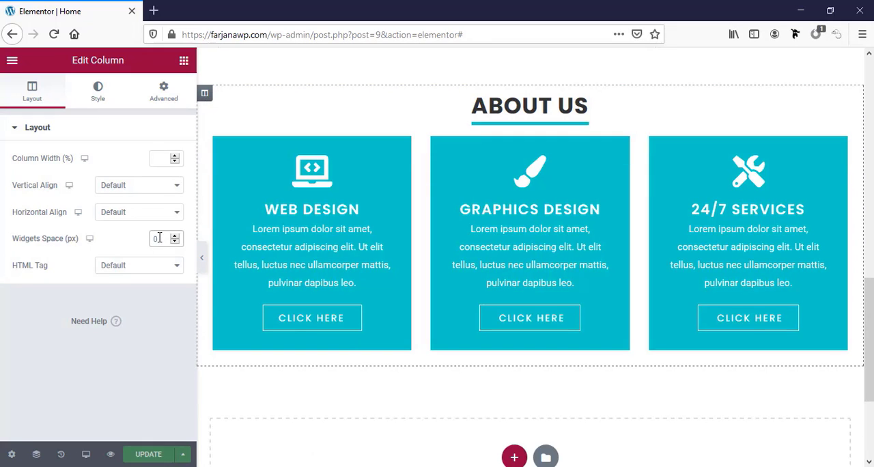
# Unlink the margin values of the divider under About us, set its bottom margin to 30 px, and update the page
pyautogui.click(690, 123)
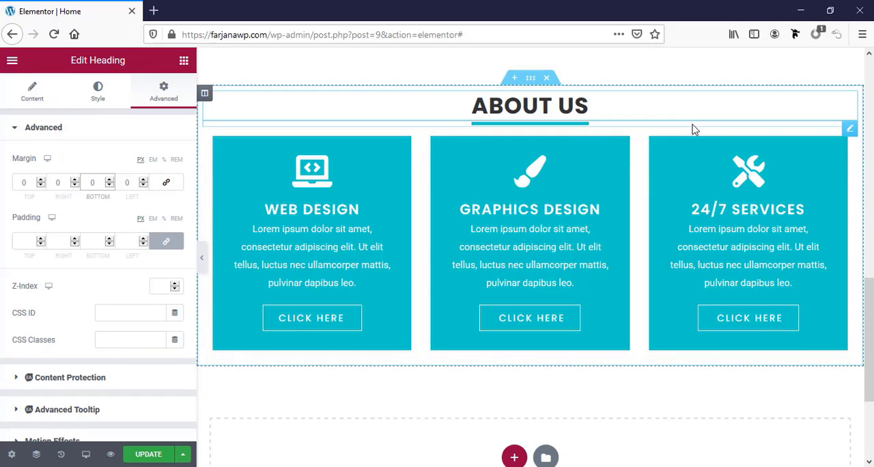
pyautogui.click(693, 129)
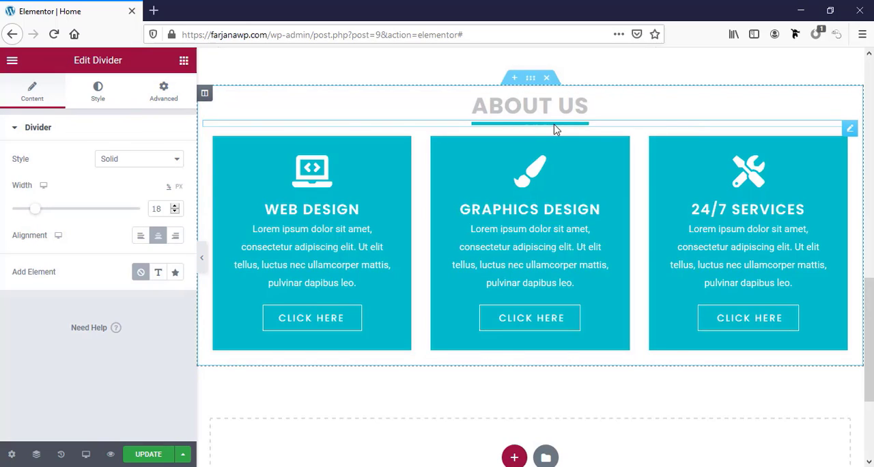
pyautogui.click(162, 108)
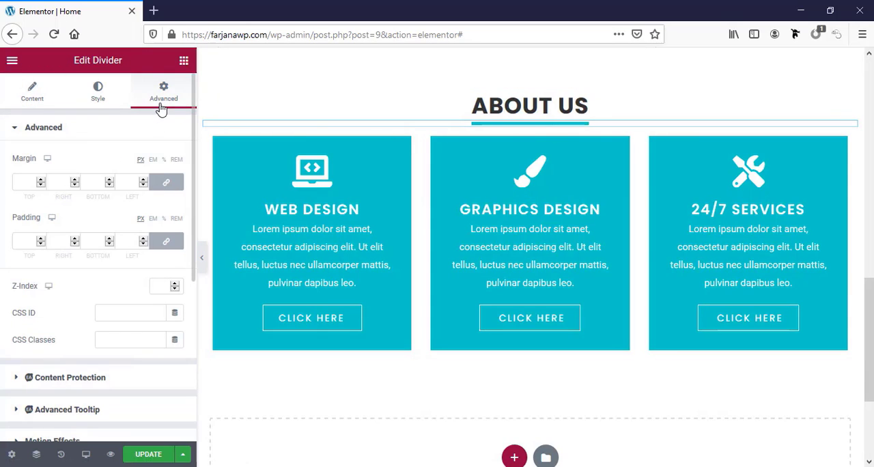
pyautogui.click(165, 182)
pyautogui.click(85, 180)
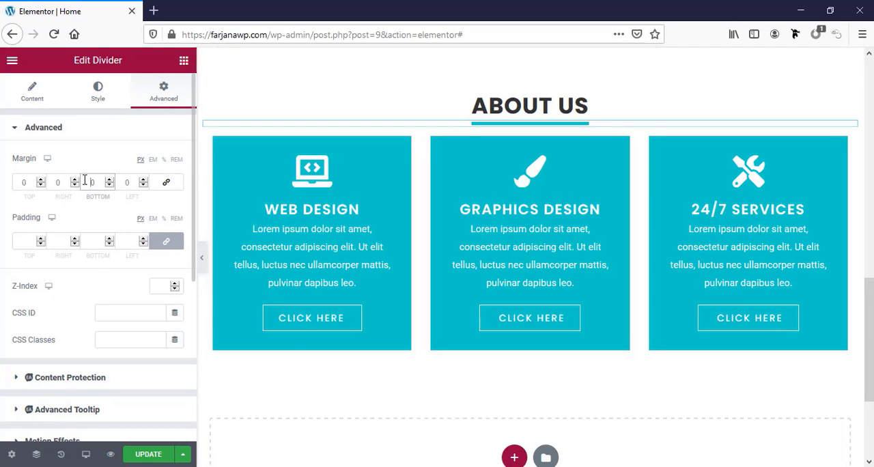
pyautogui.write('50')
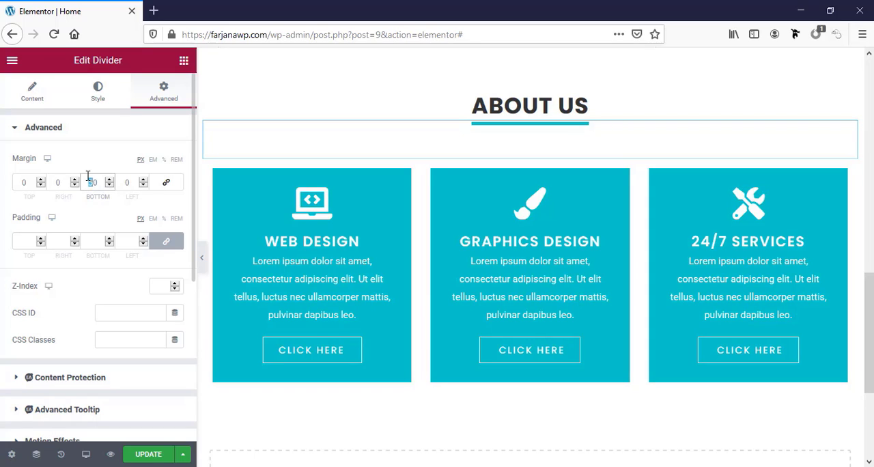
pyautogui.write('3')
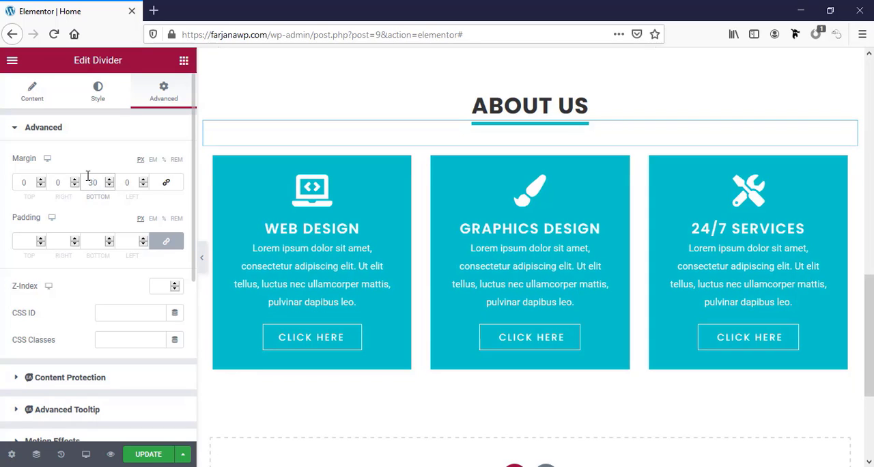
pyautogui.click(156, 452)
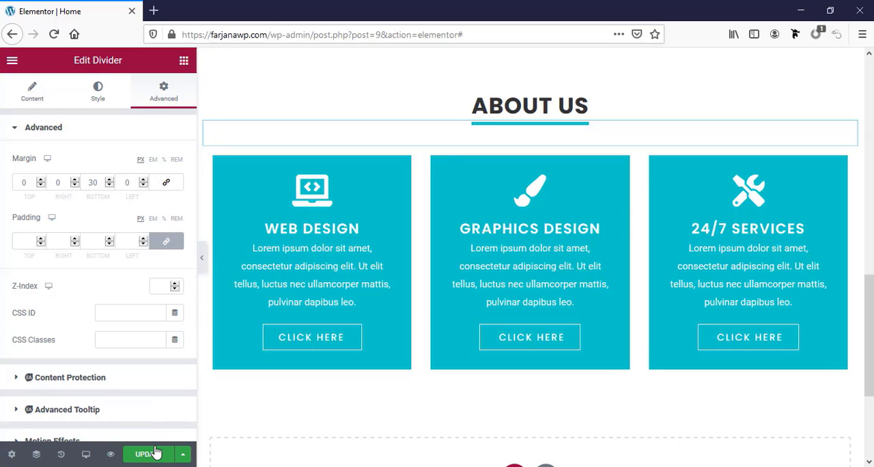
pyautogui.click(155, 454)
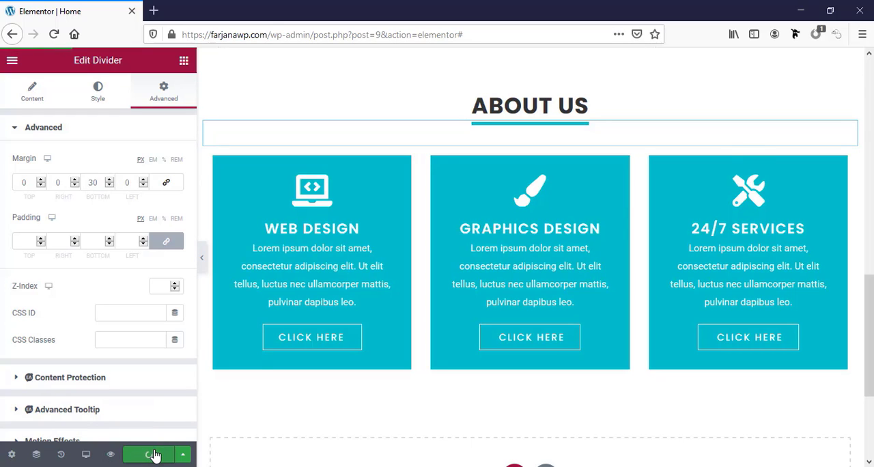
pyautogui.scroll(-1, 507, 419)
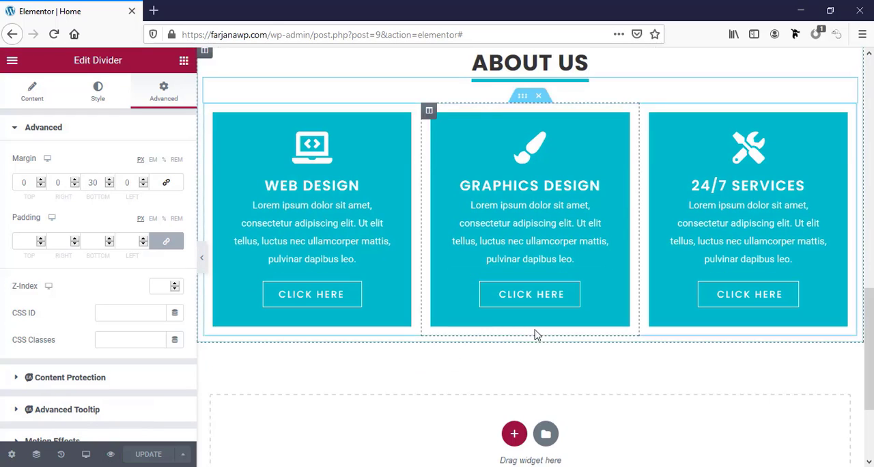
# Add a new single-column section below the three service boxes
pyautogui.scroll(-3, 536, 331)
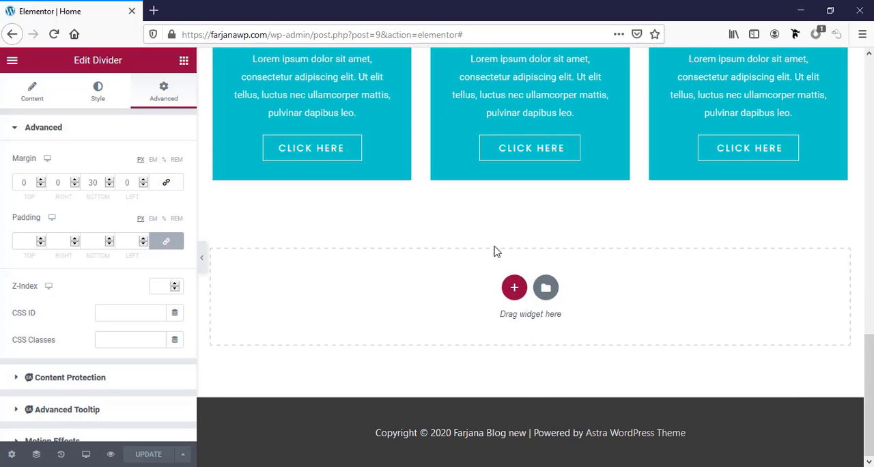
pyautogui.click(514, 288)
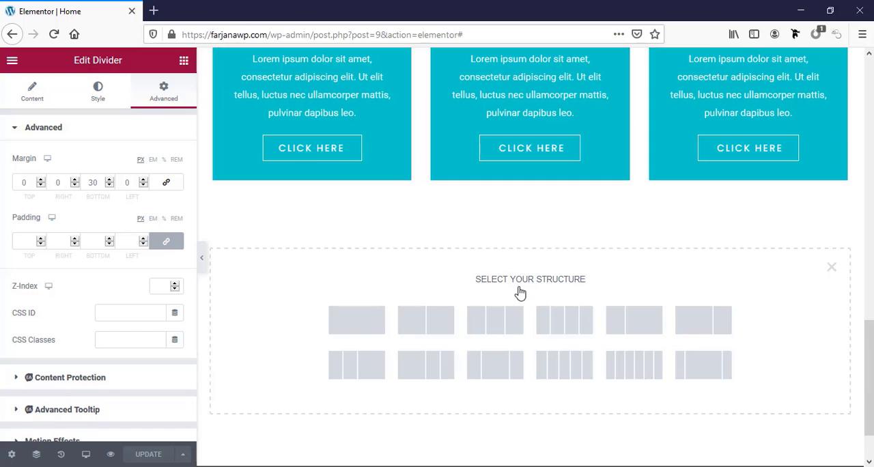
pyautogui.click(356, 321)
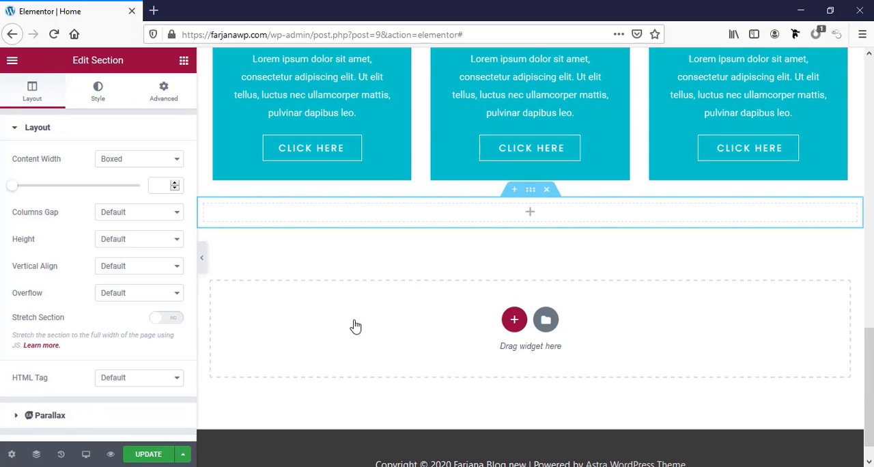
pyautogui.click(530, 212)
# Copy the About Us heading above the service boxes and paste it into the new empty section
pyautogui.scroll(3, 665, 212)
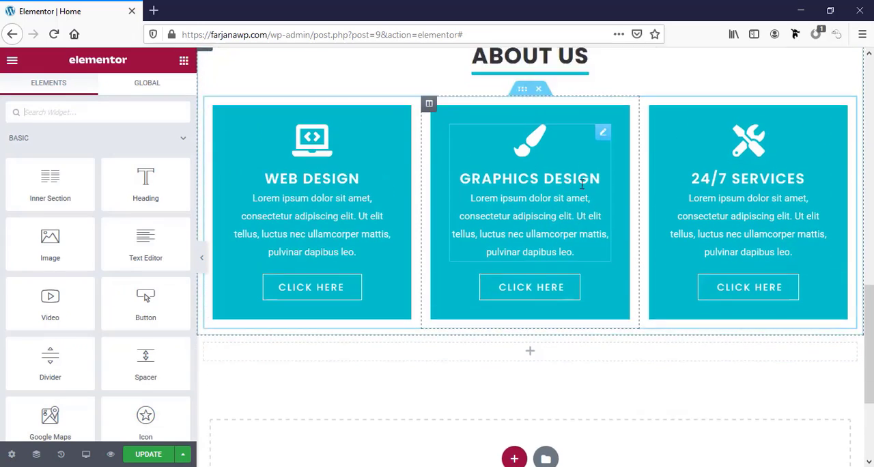
pyautogui.rightClick(513, 121)
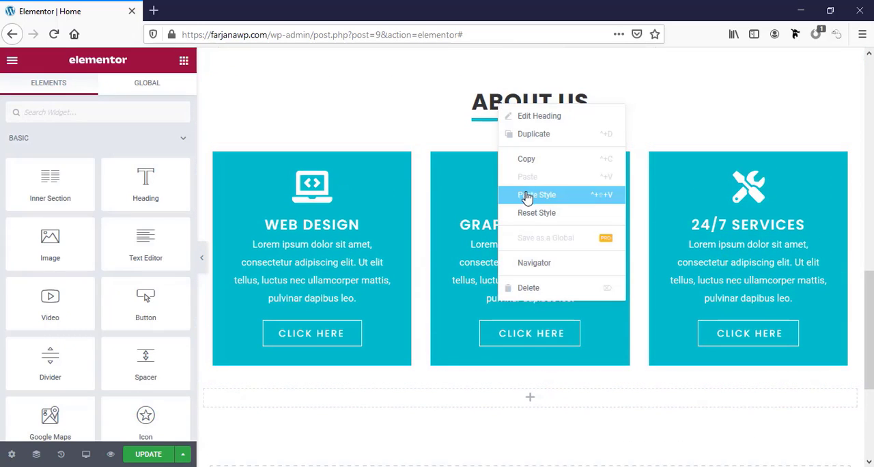
pyautogui.press('Escape')
pyautogui.scroll(-5, 543, 205)
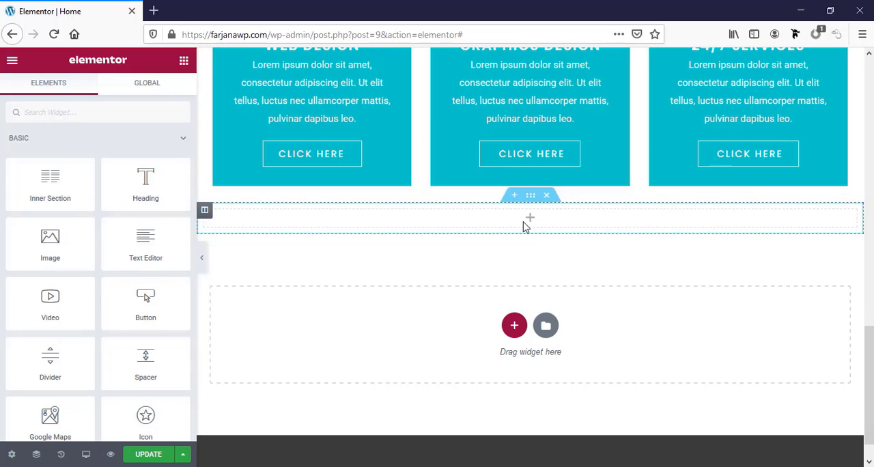
pyautogui.rightClick(524, 226)
pyautogui.click(552, 321)
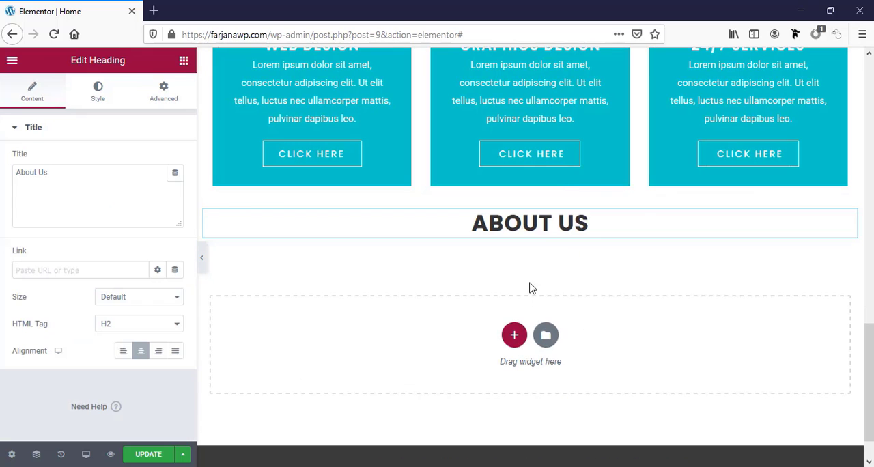
# Copy the divider under the upper About Us heading and paste it below the duplicated heading in the new section
pyautogui.scroll(5, 529, 287)
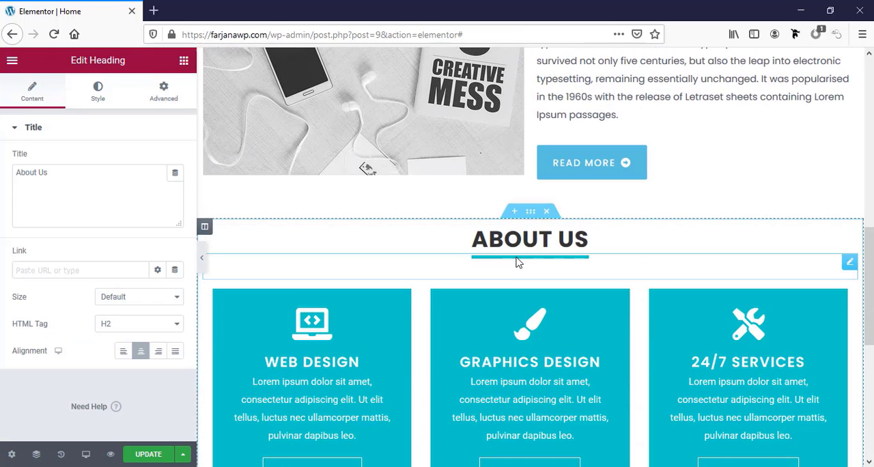
pyautogui.rightClick(516, 262)
pyautogui.click(539, 314)
pyautogui.scroll(-2, 537, 317)
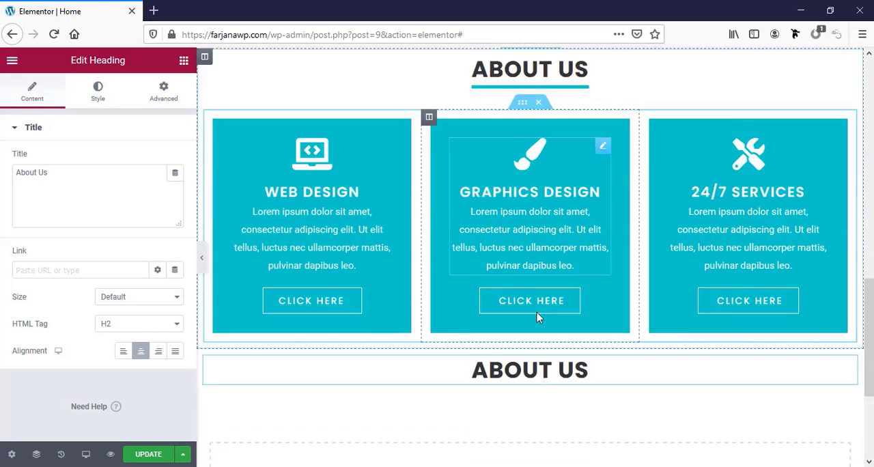
pyautogui.scroll(-3, 525, 300)
pyautogui.scroll(1, 513, 239)
pyautogui.rightClick(514, 192)
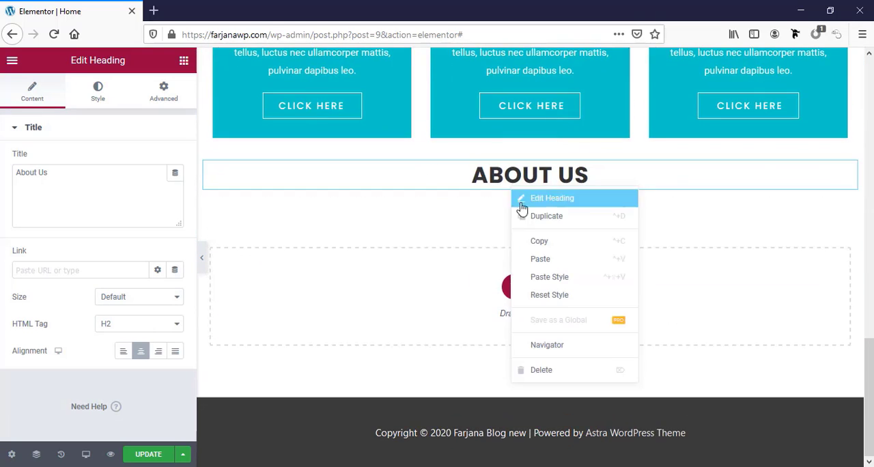
pyautogui.click(540, 260)
# Change the title of the heading above the service boxes to "Services"
pyautogui.scroll(5, 532, 260)
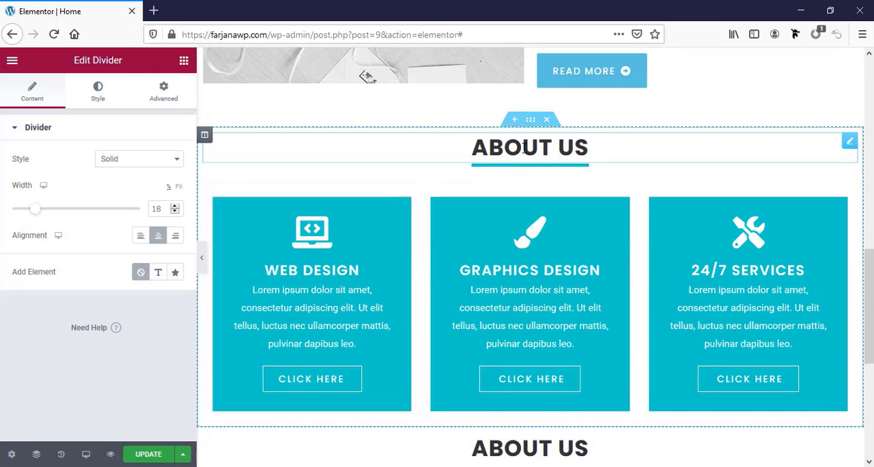
pyautogui.click(523, 150)
pyautogui.click(22, 100)
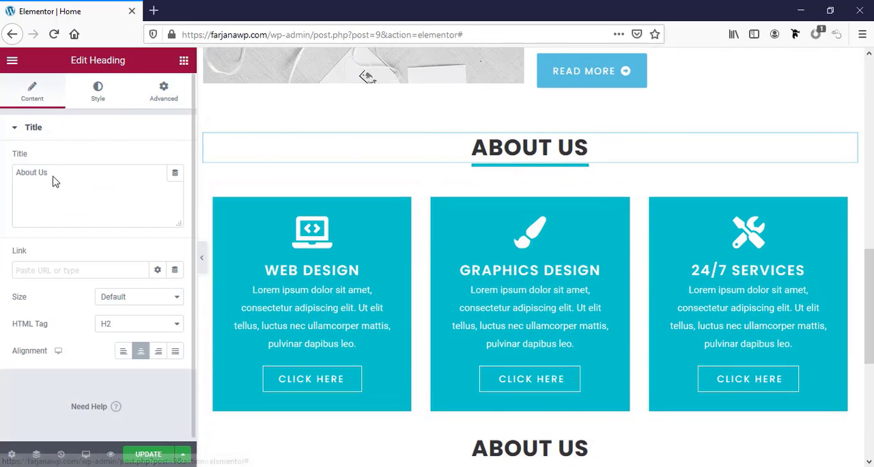
pyautogui.tripleClick(49, 200)
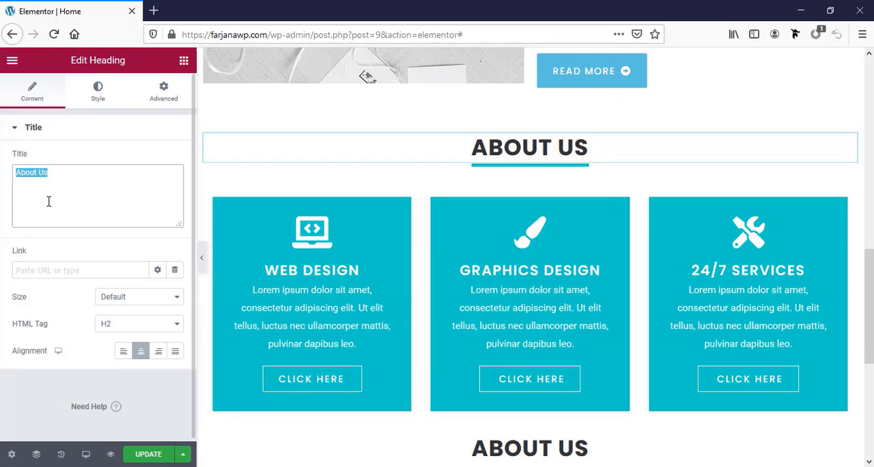
pyautogui.write('Servi')
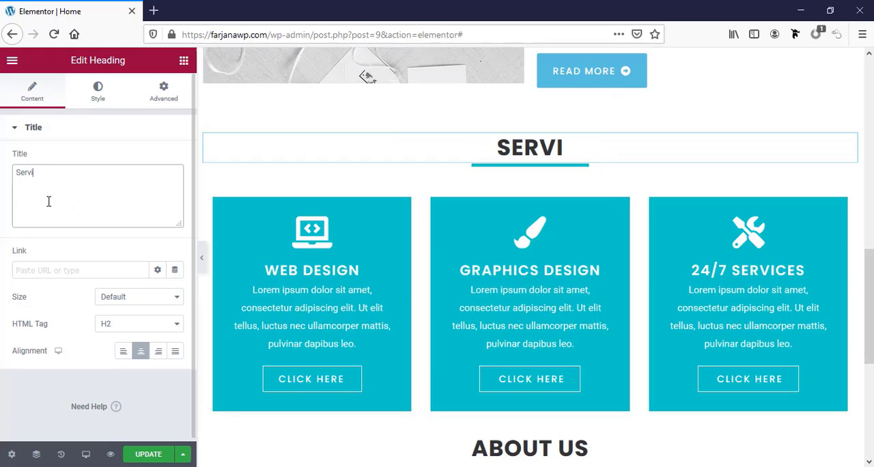
pyautogui.write('ces')
# Change the title of the copied heading in the new section to "Testimonials"
pyautogui.scroll(-3, 403, 356)
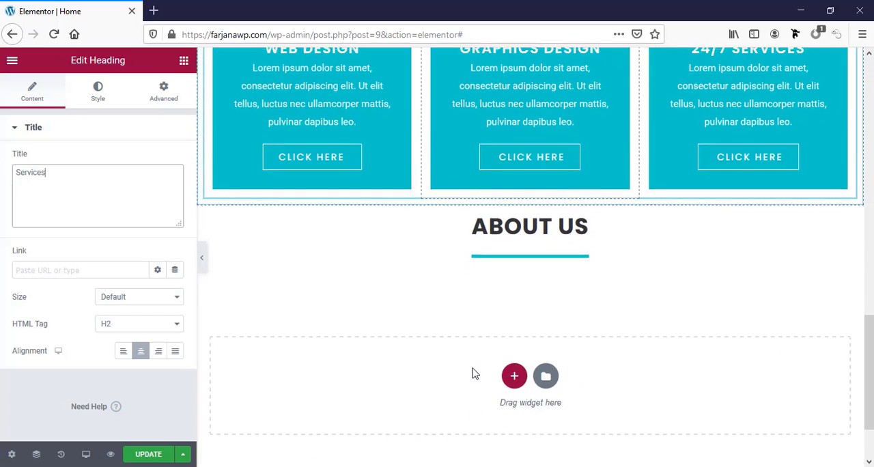
pyautogui.click(381, 230)
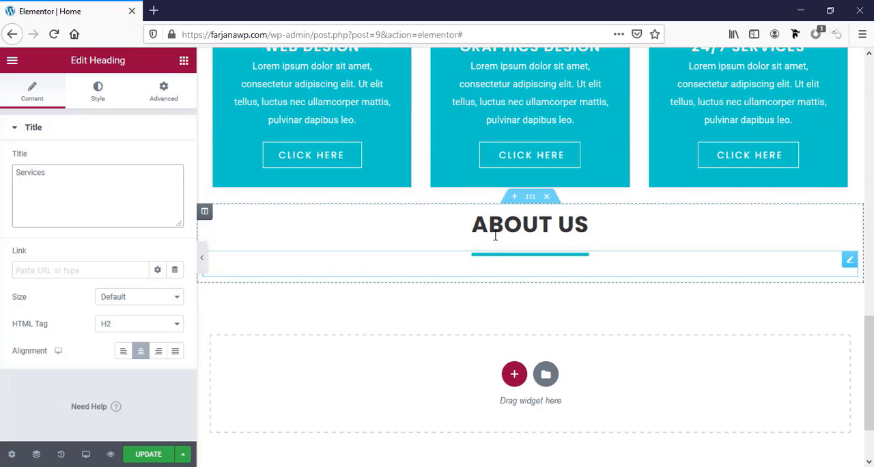
pyautogui.tripleClick(69, 179)
pyautogui.write('Testimonials')
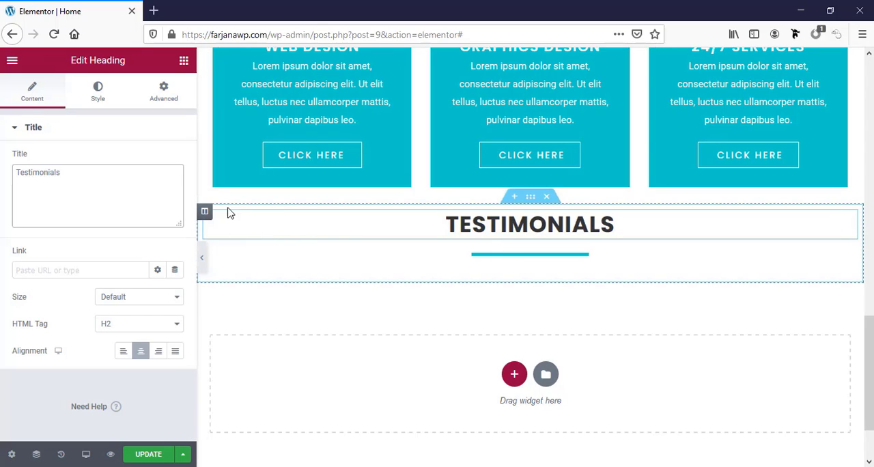
# Set the widgets space of the Testimonials column to 0 px
pyautogui.click(205, 212)
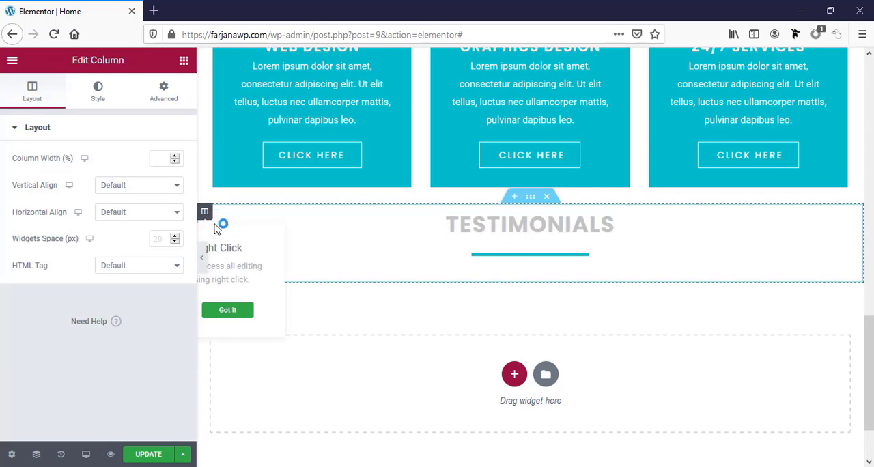
pyautogui.click(165, 240)
pyautogui.write('0')
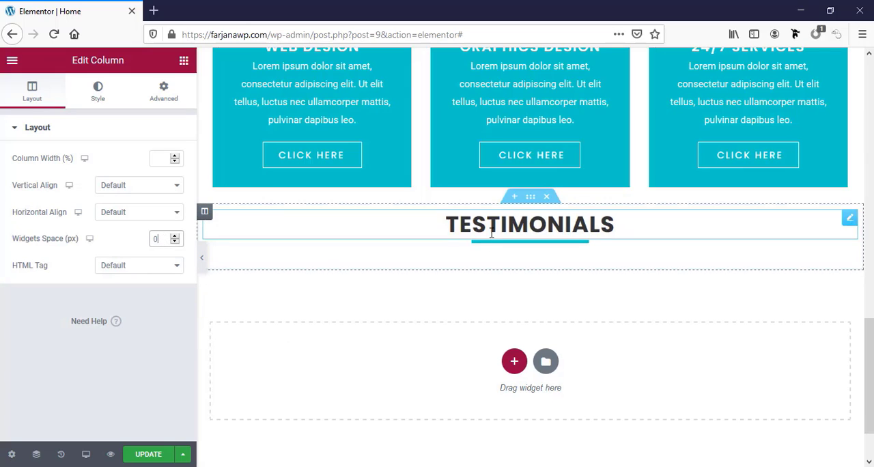
# Unlink the Testimonials section's padding values, set top and bottom padding to 50 px, and update the page
pyautogui.click(536, 204)
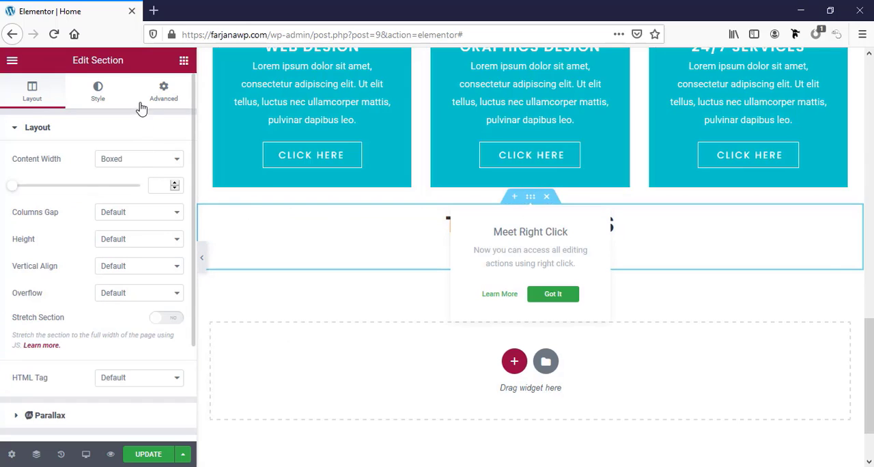
pyautogui.click(163, 93)
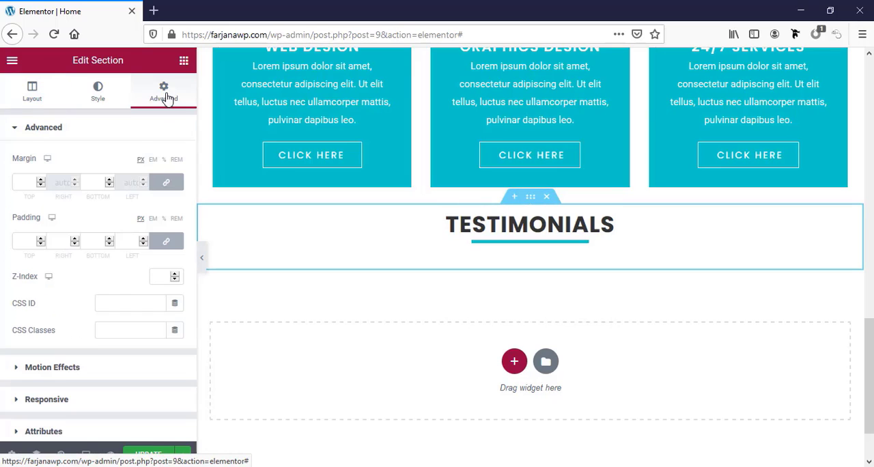
pyautogui.click(27, 185)
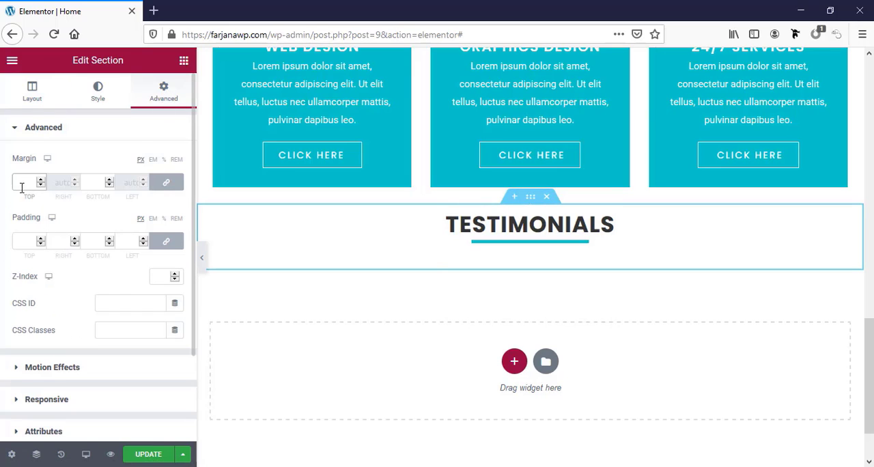
pyautogui.click(166, 241)
pyautogui.click(16, 241)
pyautogui.write('50')
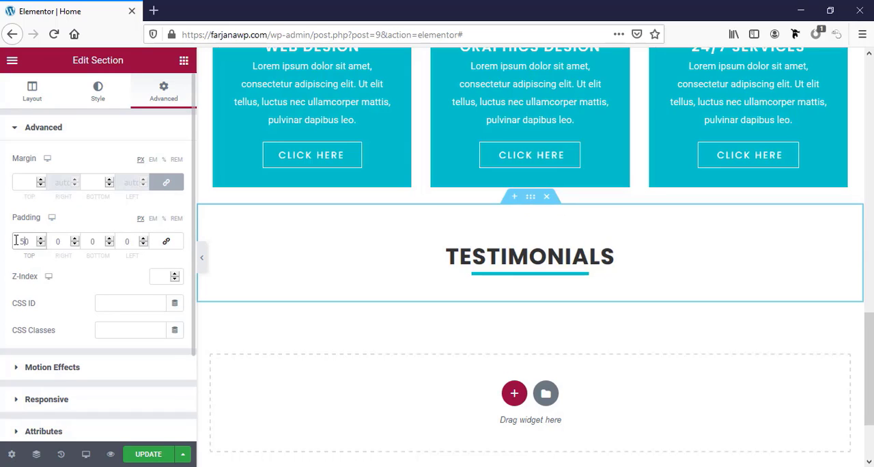
pyautogui.click(91, 242)
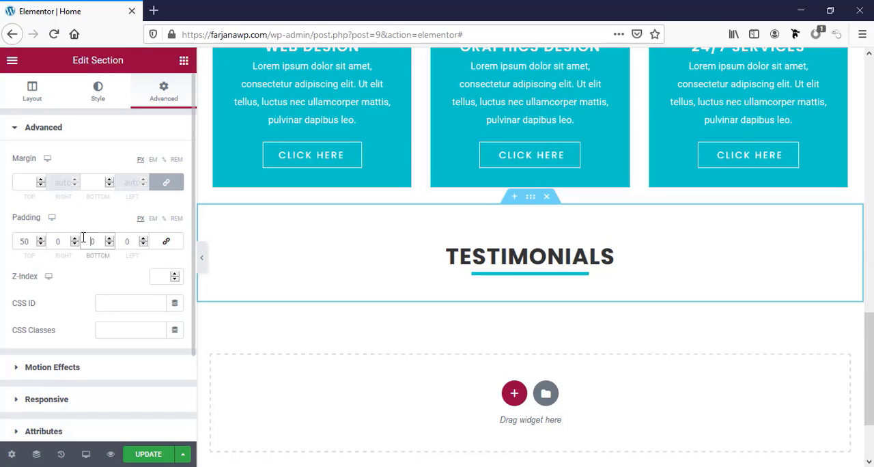
pyautogui.write('5')
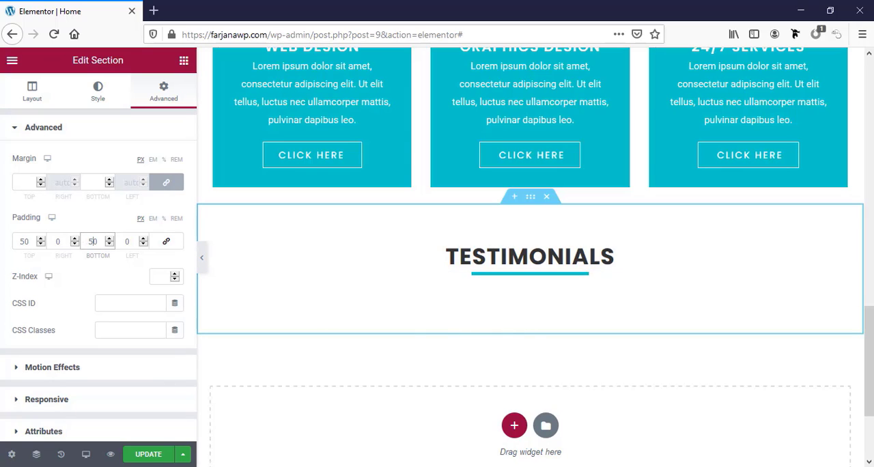
pyautogui.click(160, 455)
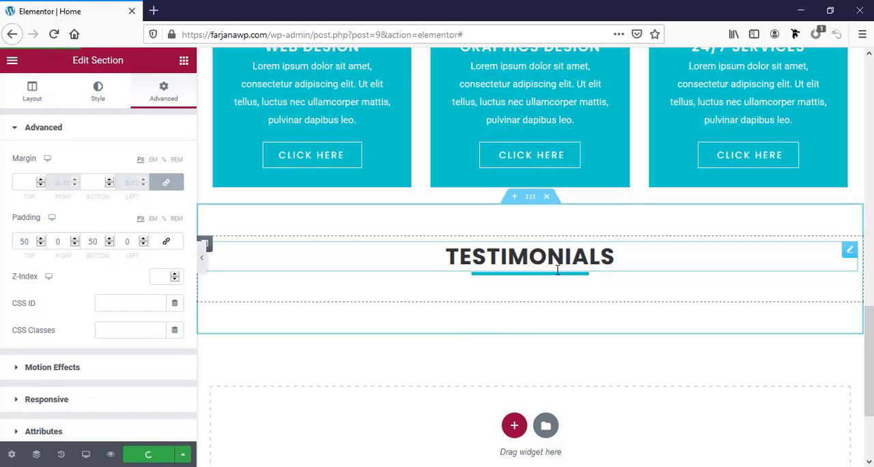
# Find the EA Testimonial widget by searching for "test" and place it below the Testimonials divider
pyautogui.click(184, 62)
pyautogui.scroll(-2, 84, 279)
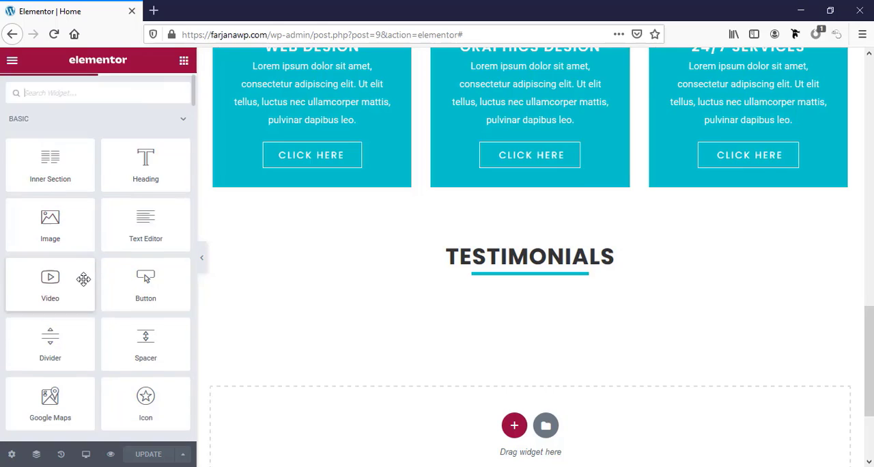
pyautogui.scroll(-2, 83, 278)
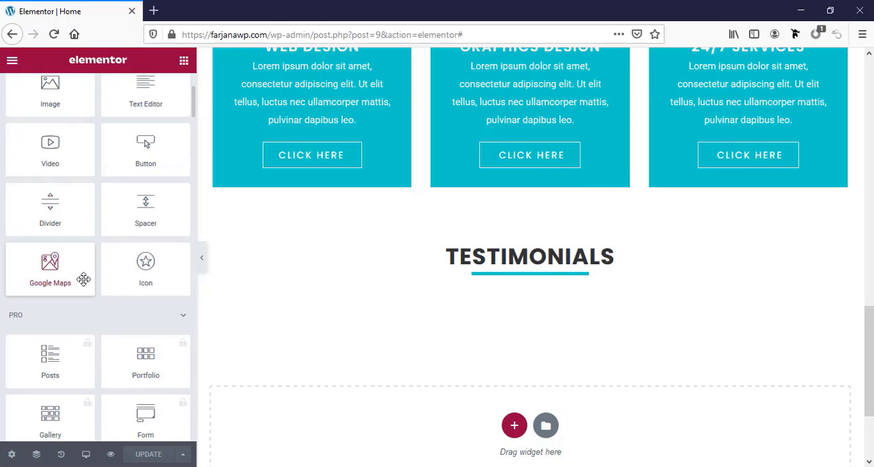
pyautogui.scroll(3, 83, 278)
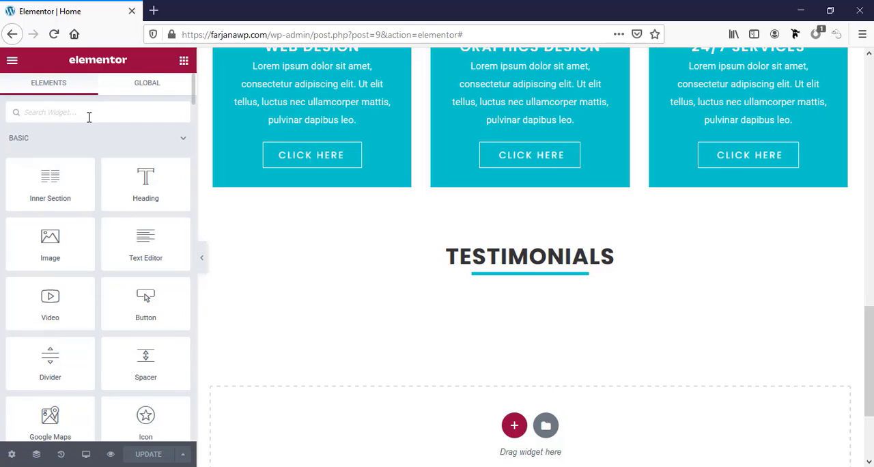
pyautogui.write('test')
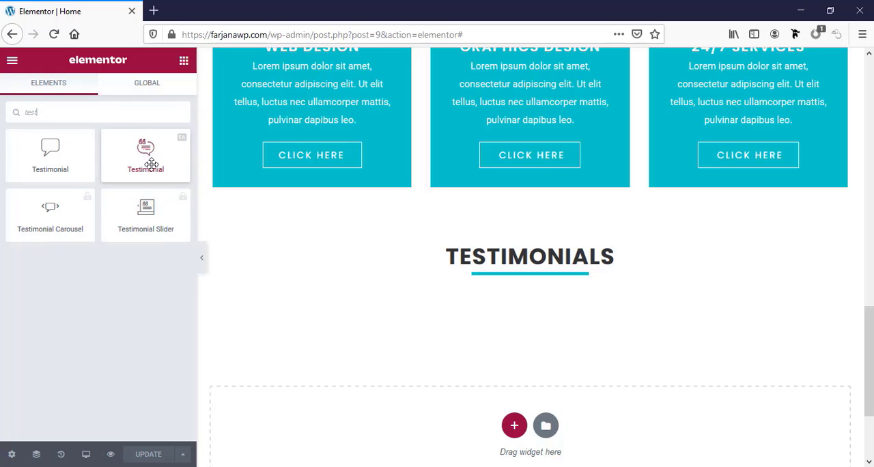
pyautogui.moveTo(150, 165); pyautogui.dragTo(514, 290)
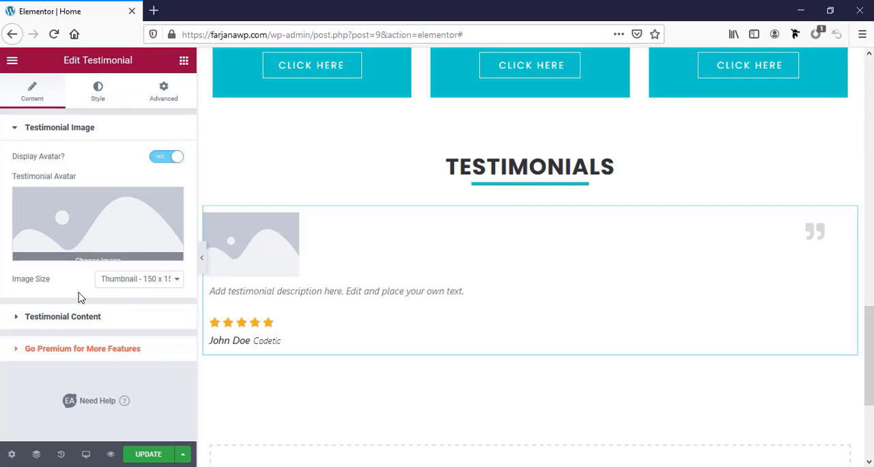
# Upload heywordpress-head-shot-4-150x150-1.jpg from the img folder and use it as the testimonial avatar
pyautogui.click(92, 219)
pyautogui.click(52, 116)
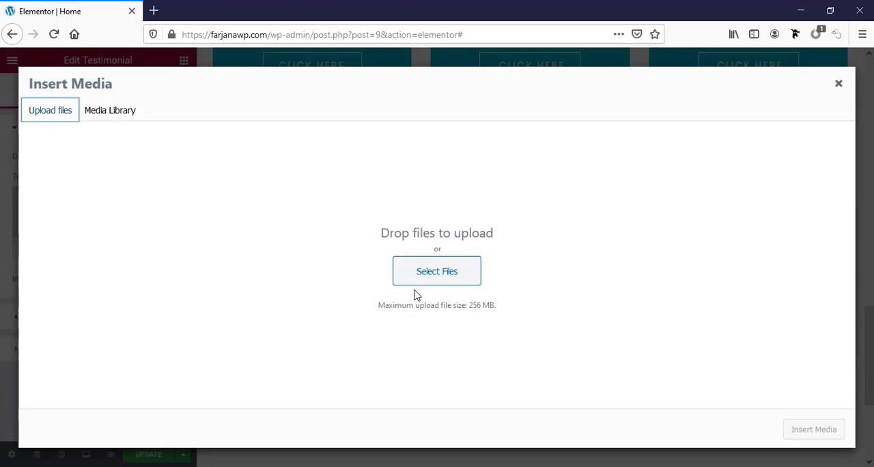
pyautogui.click(423, 275)
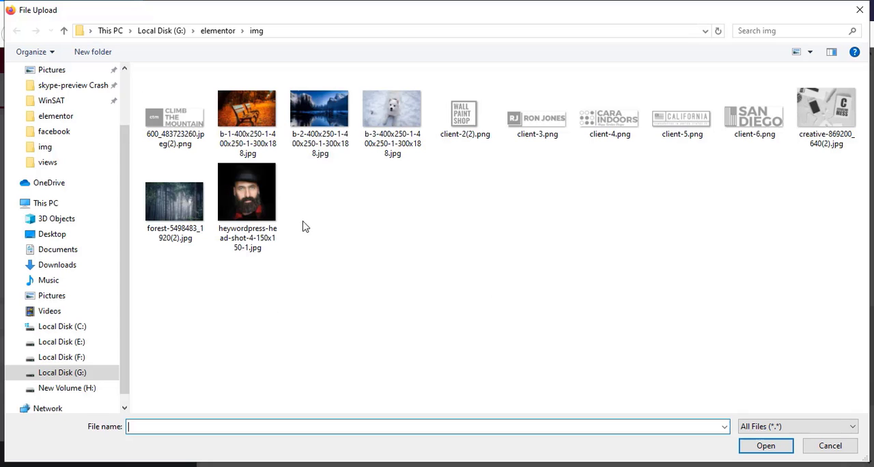
pyautogui.click(240, 212)
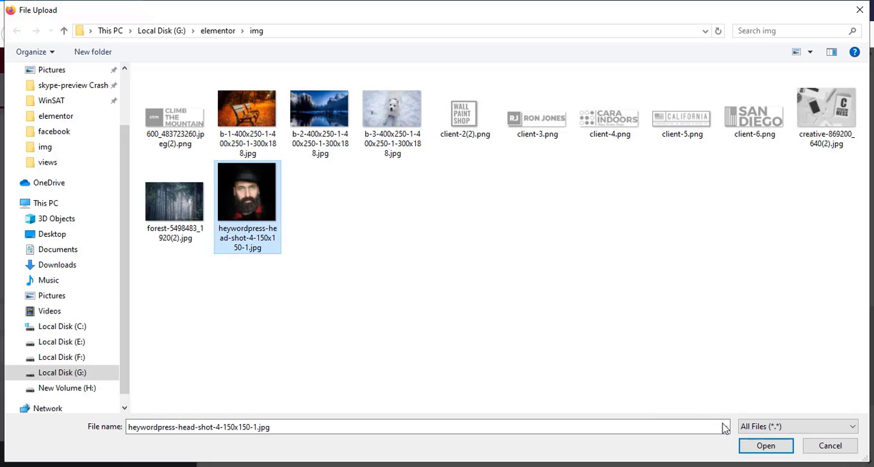
pyautogui.click(751, 444)
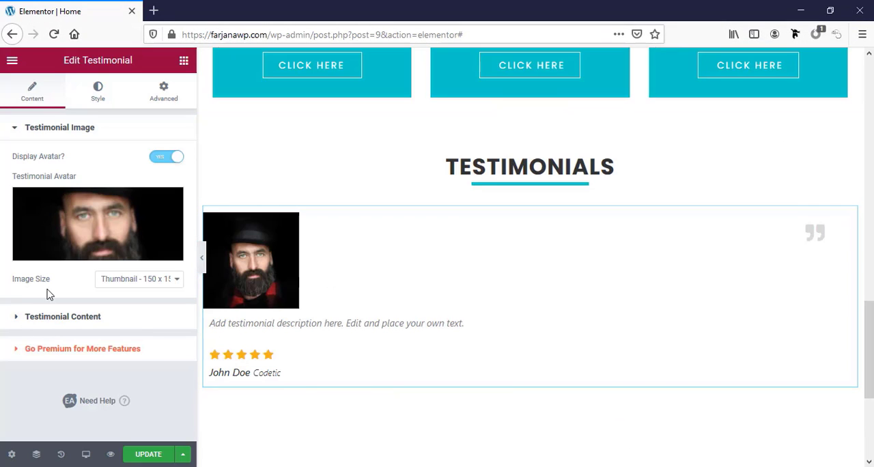
# Replace the testimonial description with the opening Lorem Ipsum text from lipsum.com, ending at "the 1500s,", and remove the bold from "Lorem Ipsum"
pyautogui.click(83, 327)
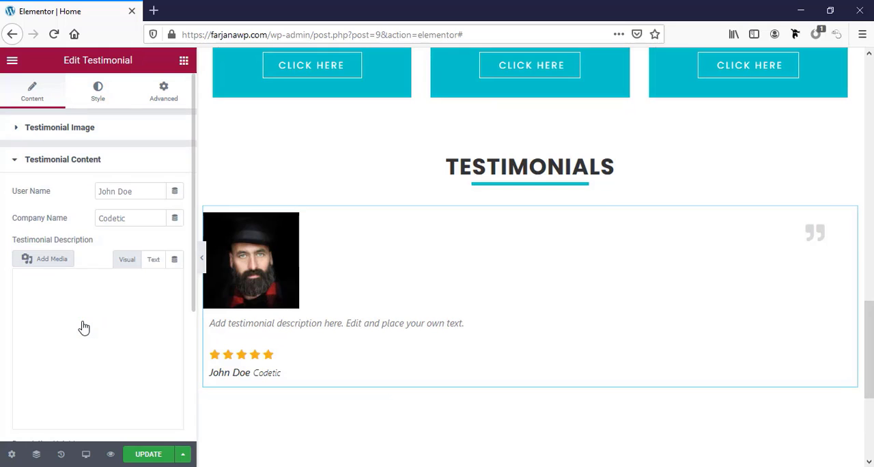
pyautogui.click(154, 11)
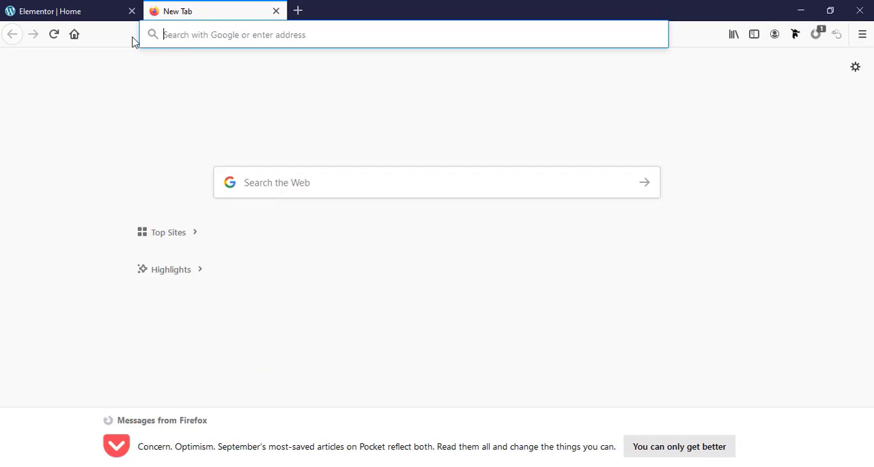
pyautogui.write('lipsum.com')
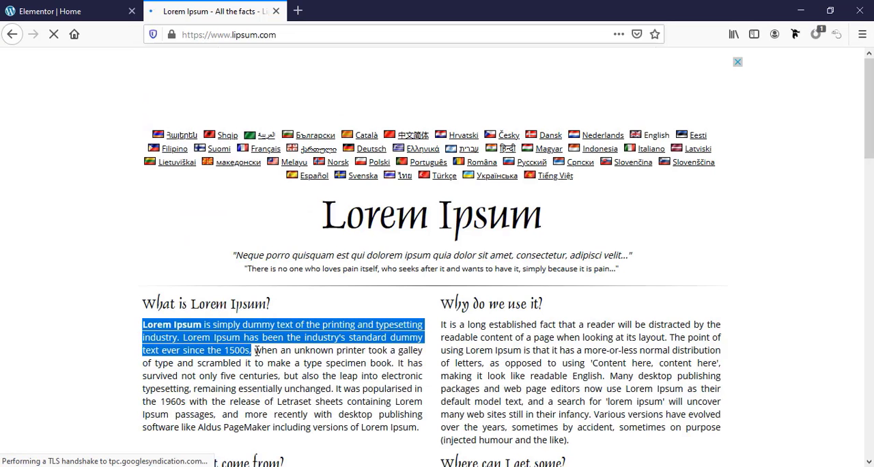
pyautogui.click(73, 11)
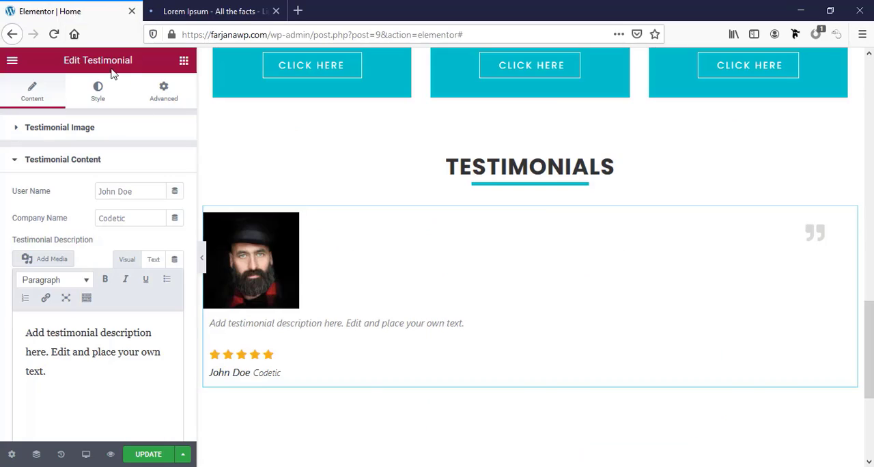
pyautogui.tripleClick(67, 335)
pyautogui.hotkey('ctrl', 'v')
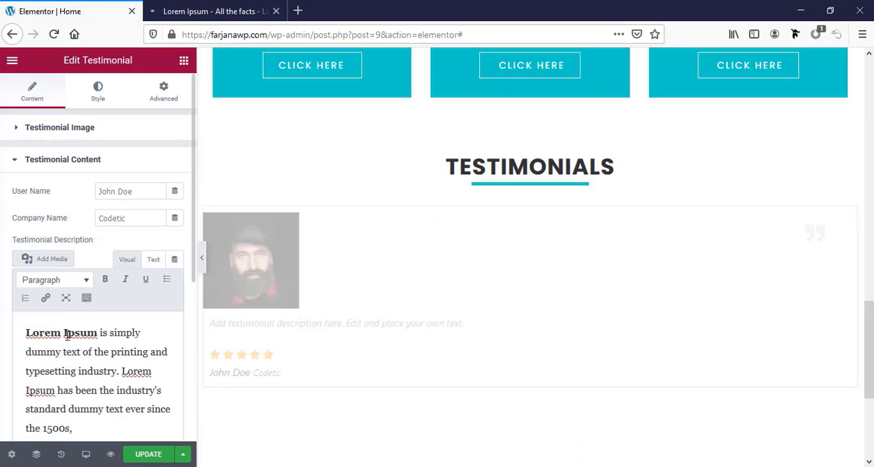
pyautogui.moveTo(26, 333); pyautogui.dragTo(87, 333)
pyautogui.click(105, 279)
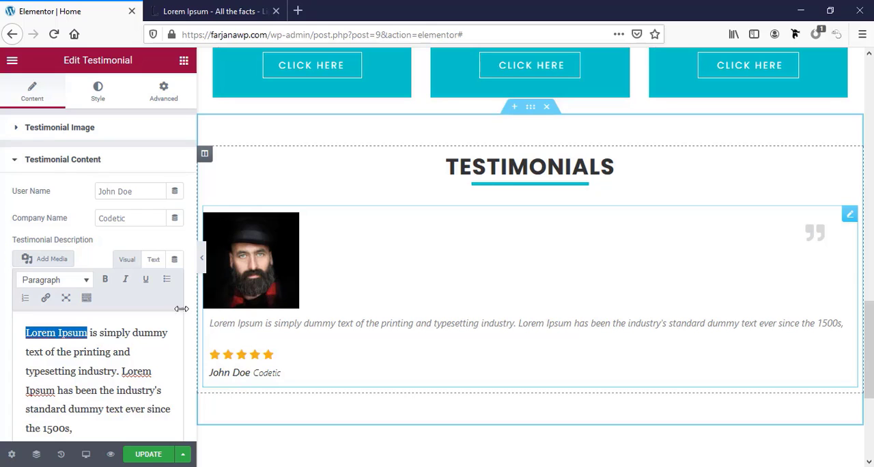
# Try the Classic style on the testimonial, then restore the Default style
pyautogui.click(97, 92)
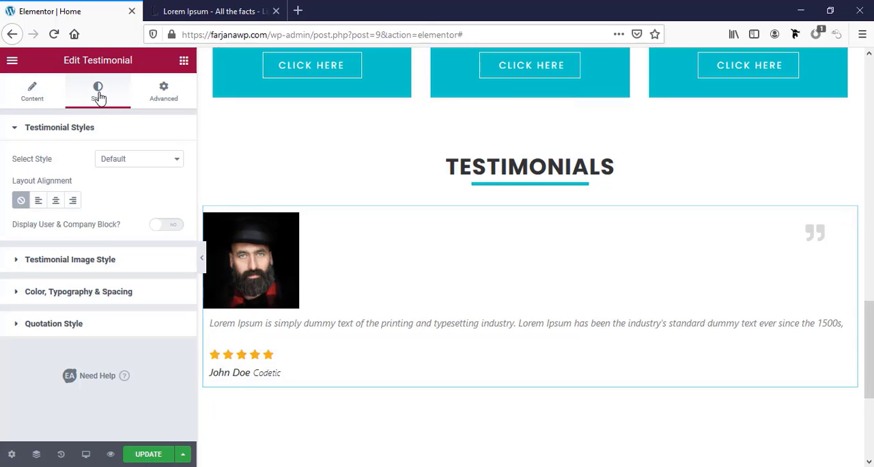
pyautogui.click(121, 163)
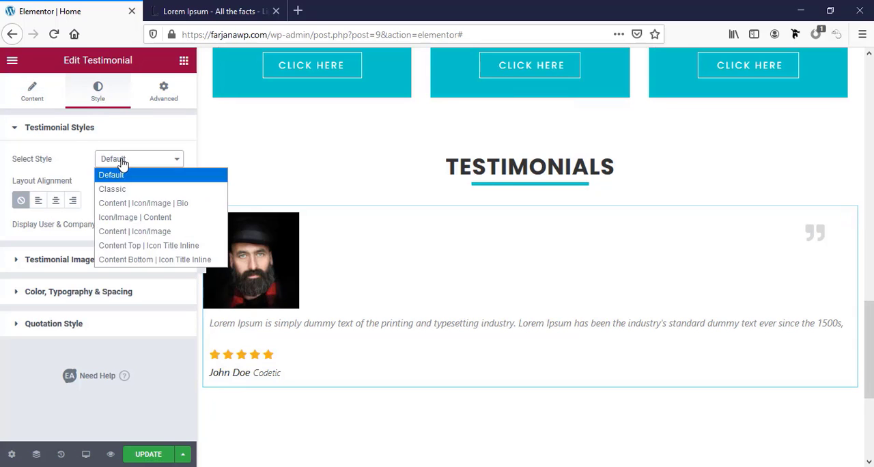
pyautogui.click(118, 189)
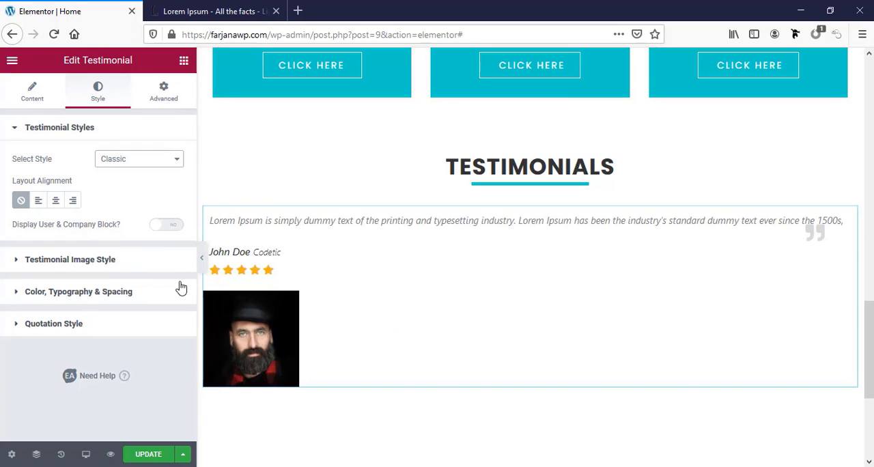
pyautogui.click(142, 161)
pyautogui.click(138, 176)
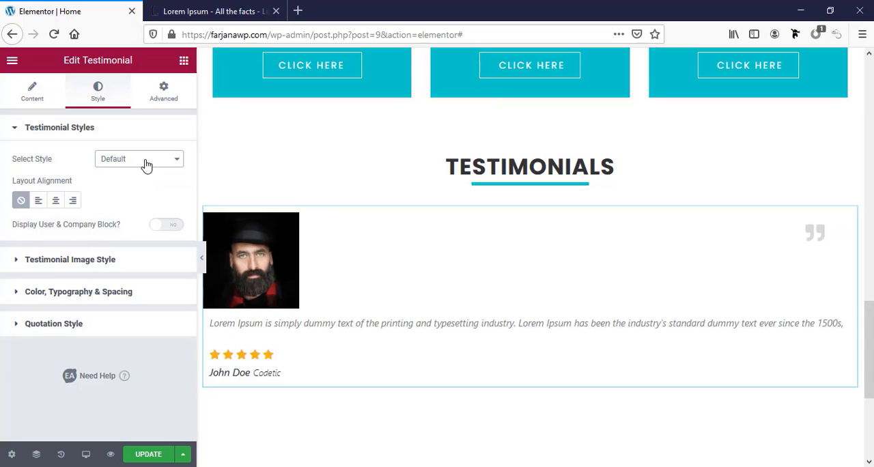
# Center the testimonial's layout and enable the rounded avatar
pyautogui.click(54, 202)
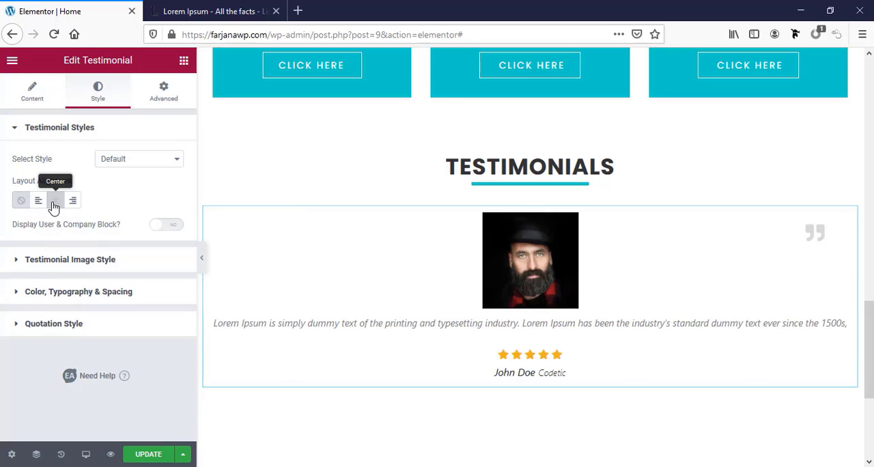
pyautogui.click(42, 265)
pyautogui.scroll(-2, 19, 312)
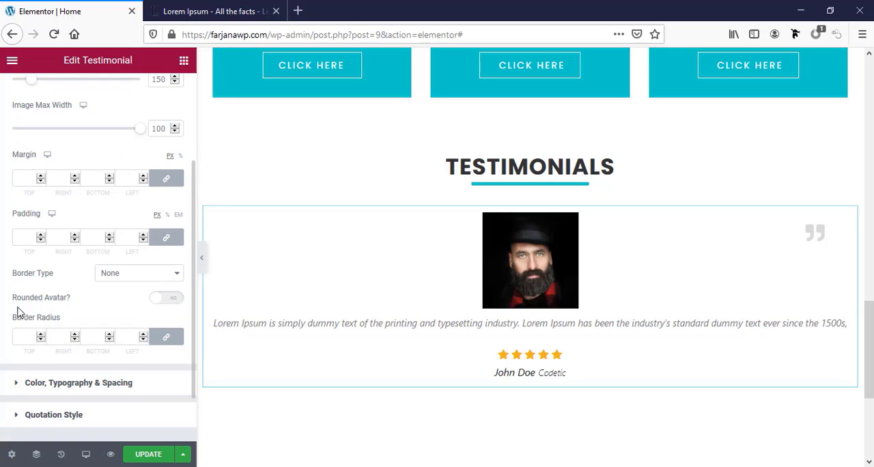
pyautogui.click(165, 298)
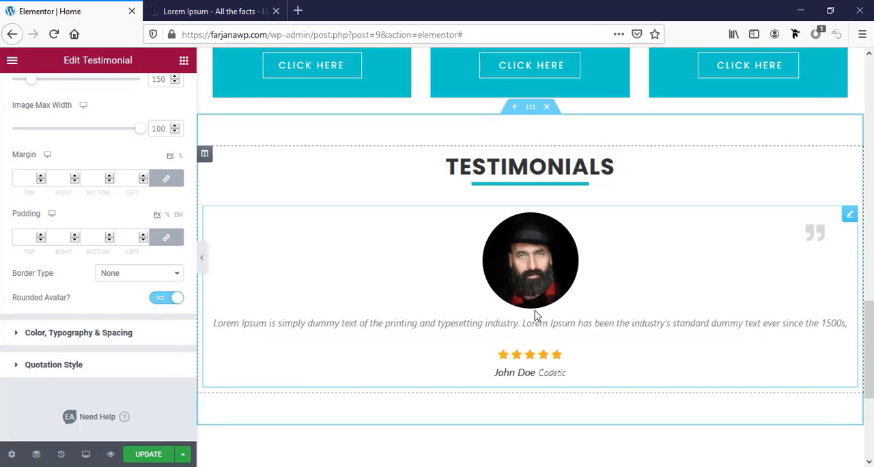
# Apply the dark global color to the testimonial's user name and set its font weight to 700
pyautogui.click(39, 335)
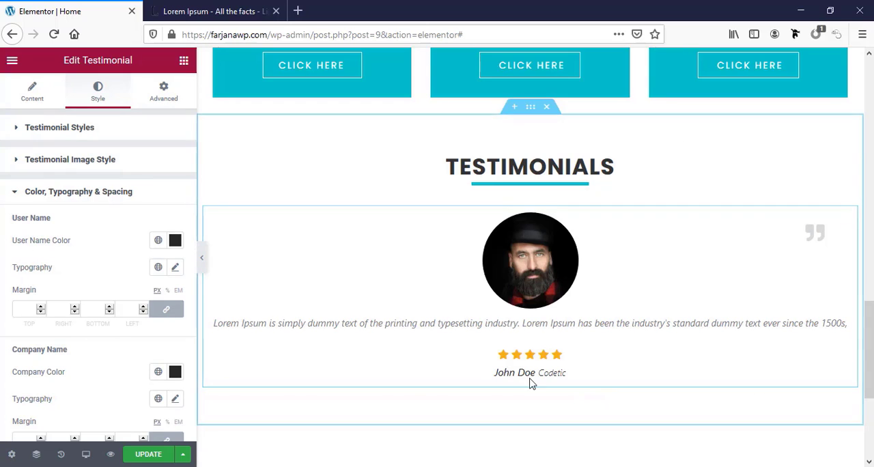
pyautogui.click(158, 244)
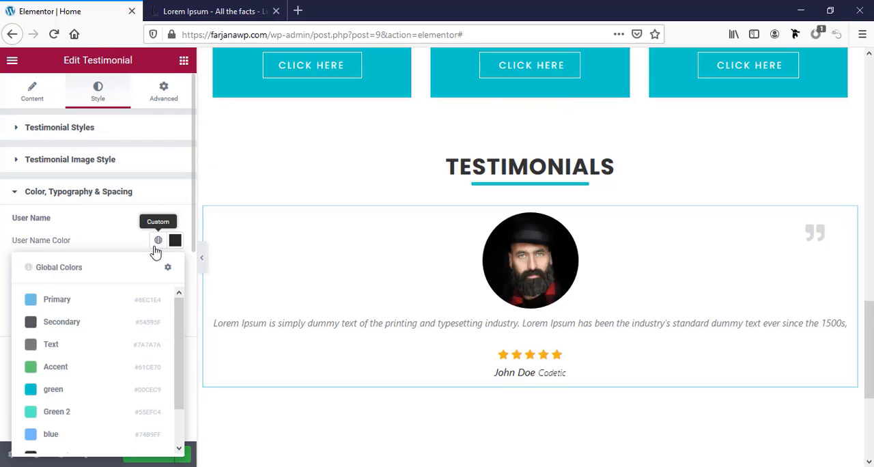
pyautogui.scroll(-2, 94, 372)
pyautogui.click(61, 416)
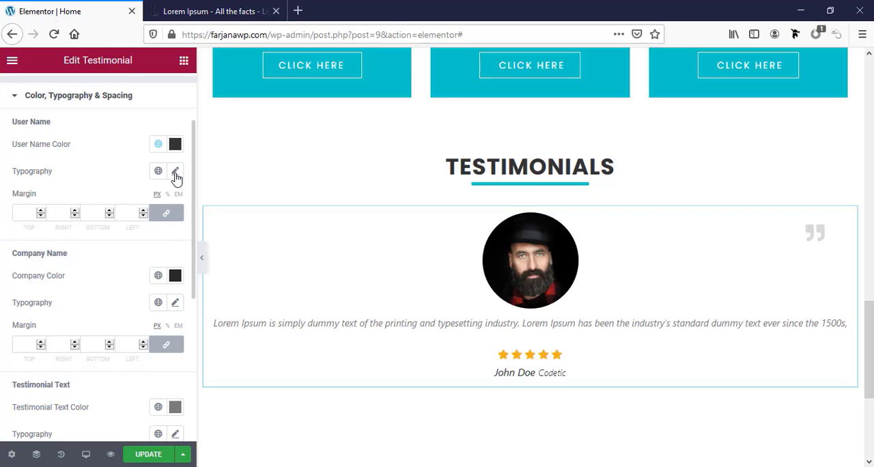
pyautogui.click(175, 172)
pyautogui.click(123, 310)
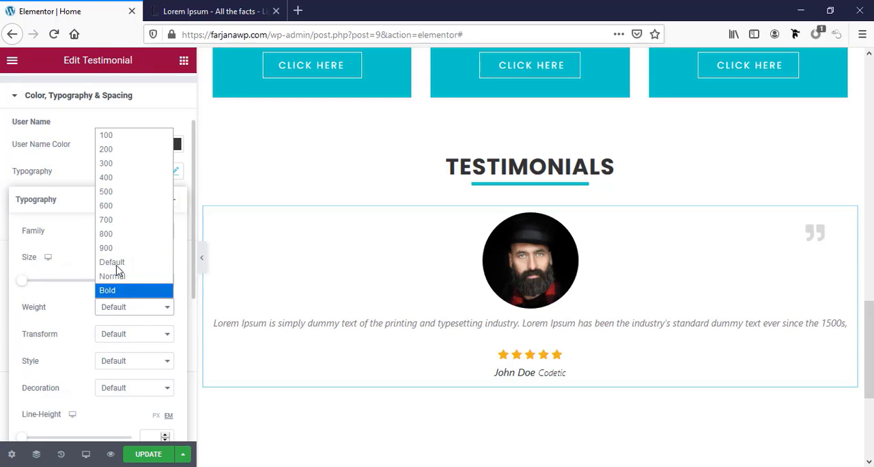
pyautogui.click(118, 230)
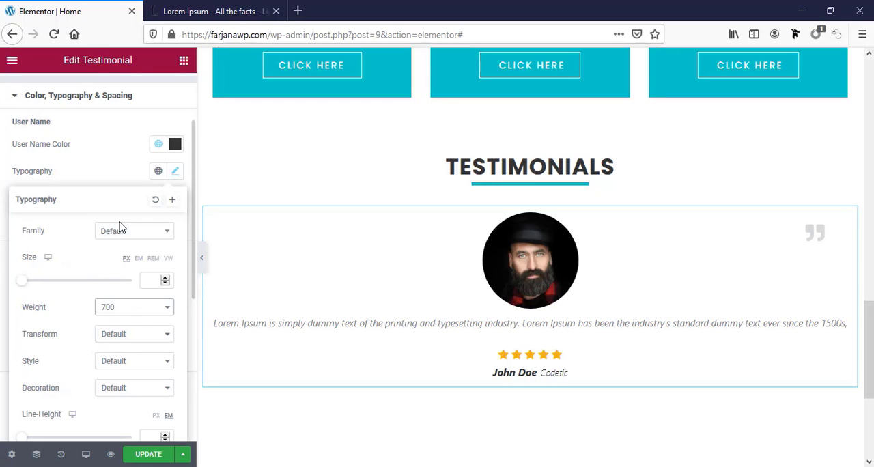
pyautogui.click(2, 259)
# Review the testimonial's company name, text, rating and quotation style settings
pyautogui.scroll(-1, 150, 355)
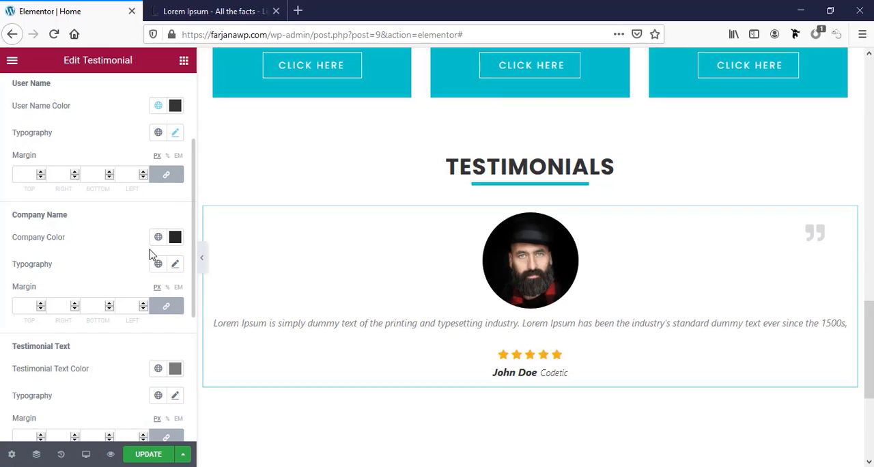
pyautogui.scroll(-4, 141, 368)
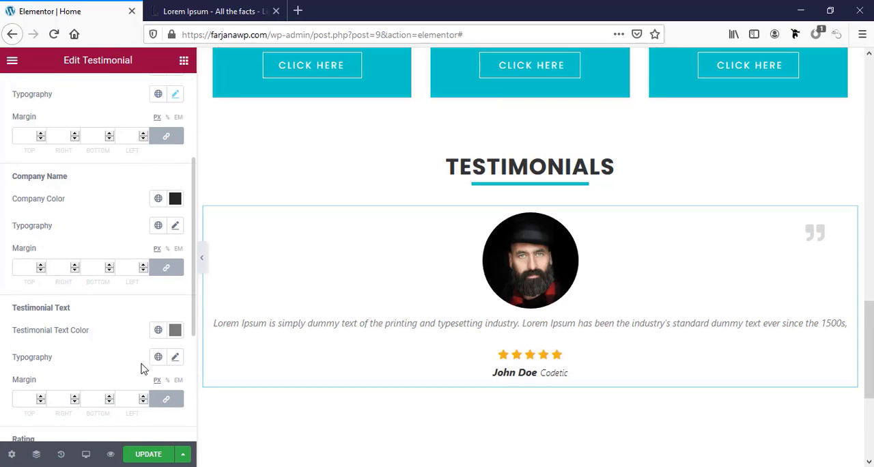
pyautogui.scroll(-1, 141, 369)
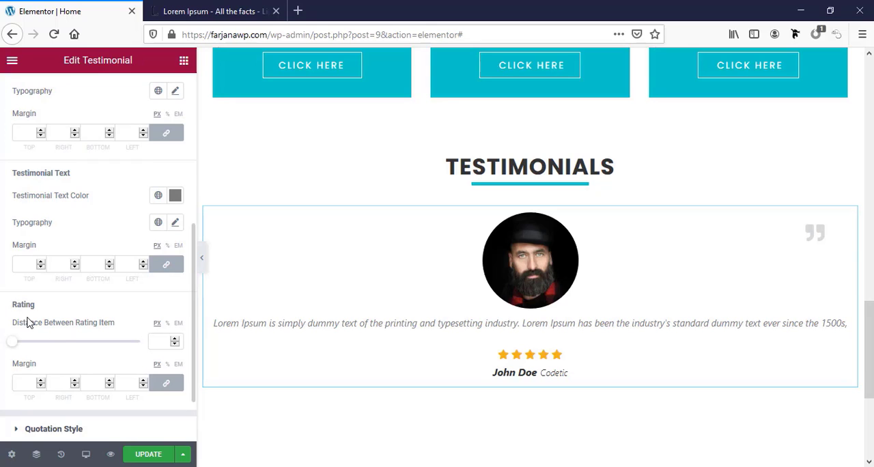
pyautogui.scroll(-1, 41, 348)
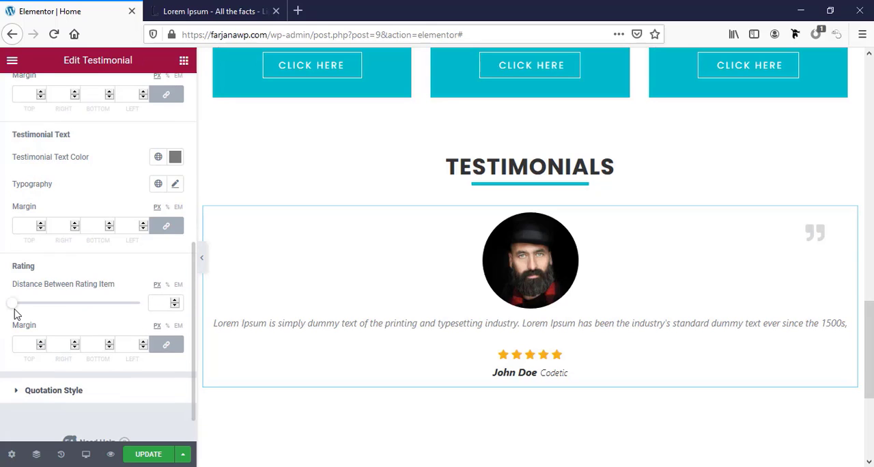
pyautogui.moveTo(19, 310)
pyautogui.mouseDown()
pyautogui.moveTo(29, 311)
pyautogui.moveTo(8, 308)
pyautogui.mouseUp()
pyautogui.scroll(-1, 73, 385)
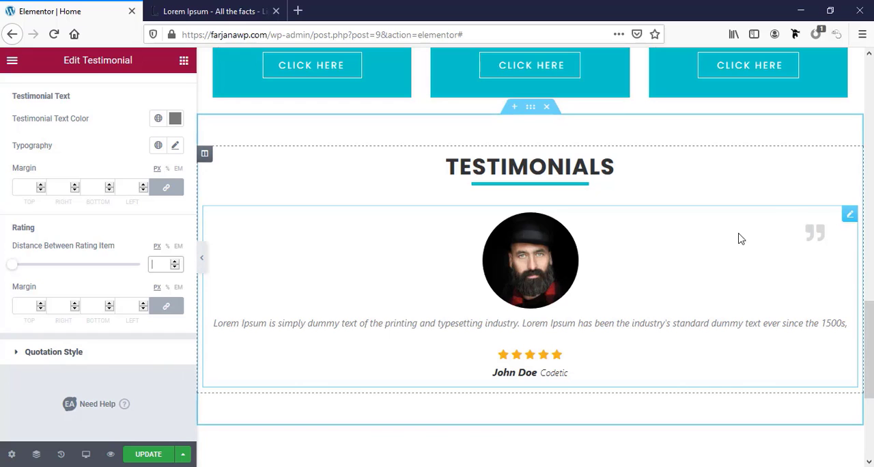
pyautogui.click(14, 352)
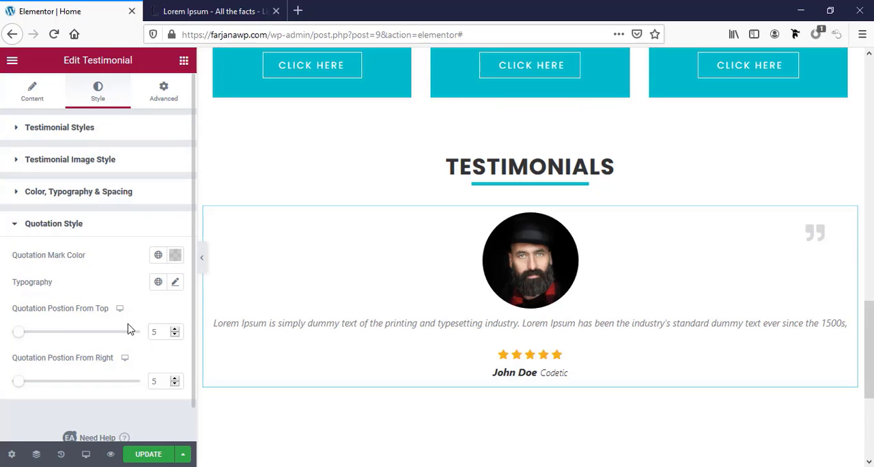
pyautogui.scroll(-1, 124, 376)
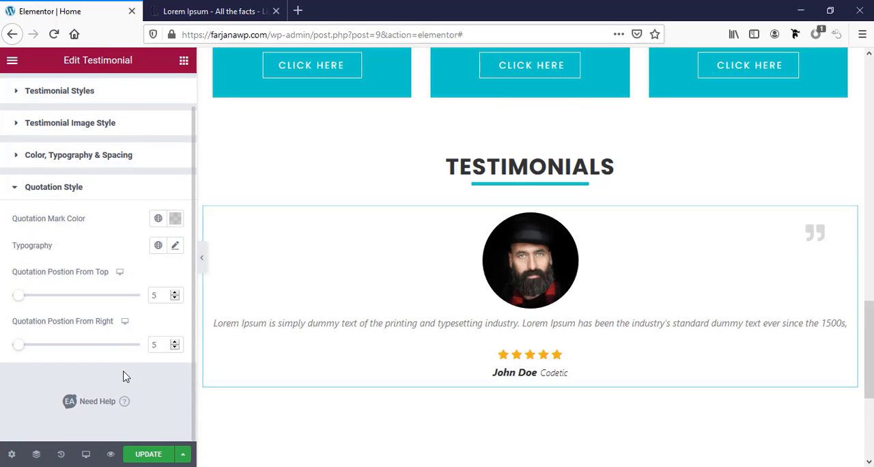
pyautogui.scroll(1, 124, 376)
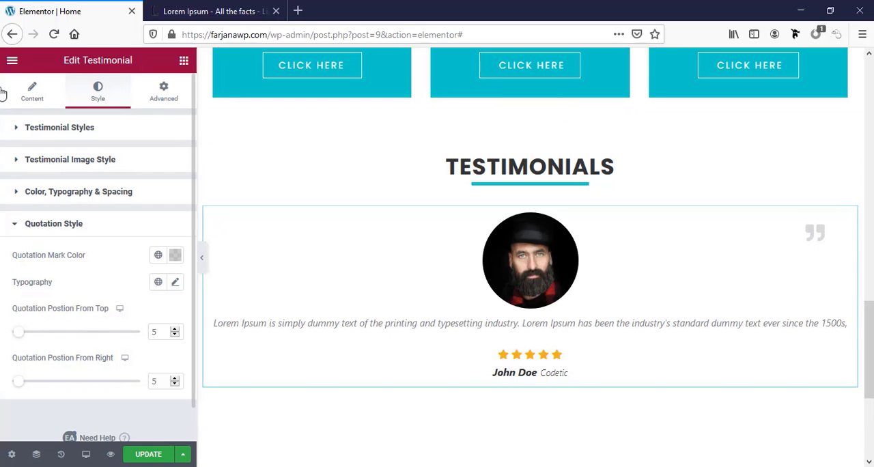
# Try hiding the testimonial's avatar and star rating, turning each display option back on
pyautogui.click(31, 90)
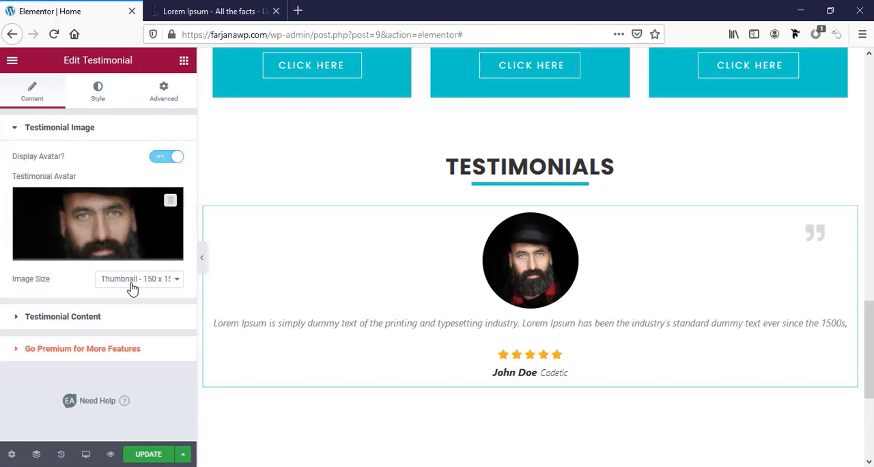
pyautogui.click(165, 161)
pyautogui.click(165, 161)
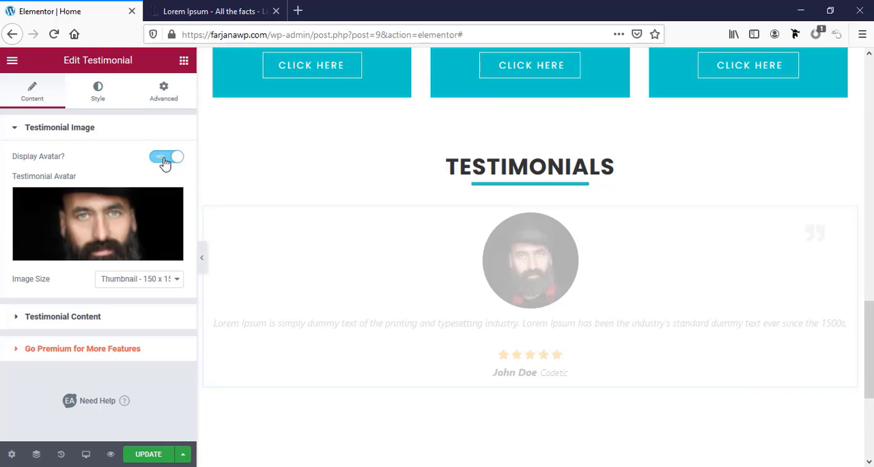
pyautogui.click(85, 316)
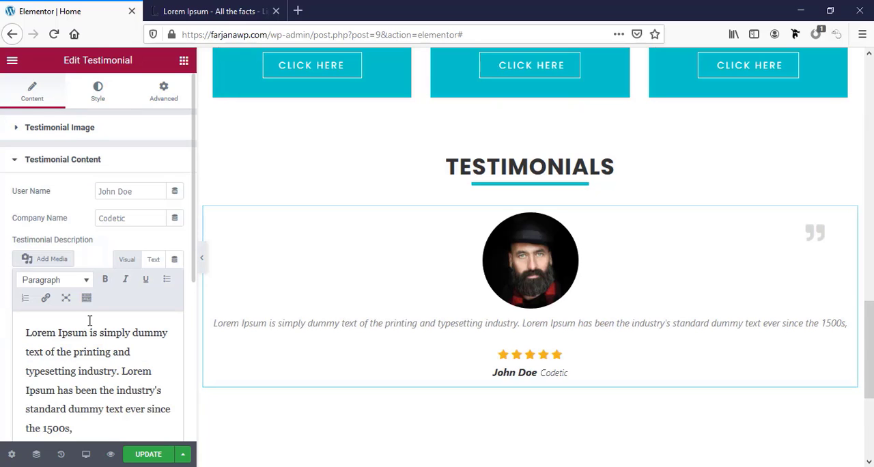
pyautogui.scroll(-1, 1, 339)
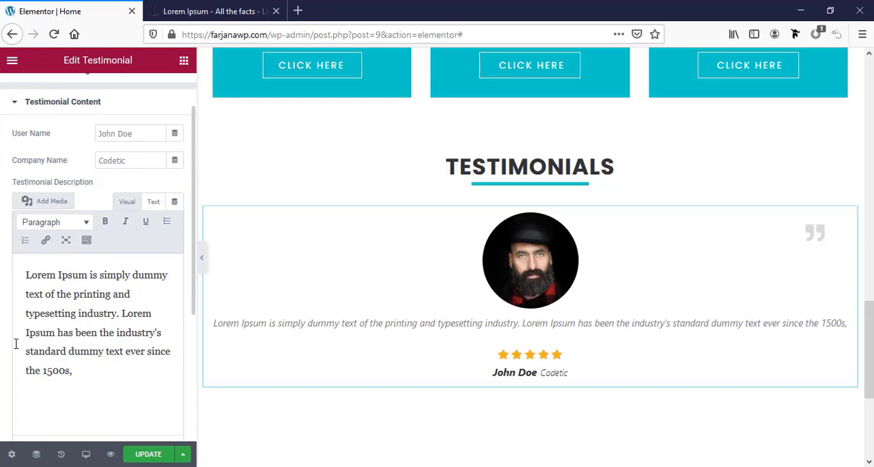
pyautogui.scroll(-3, 94, 362)
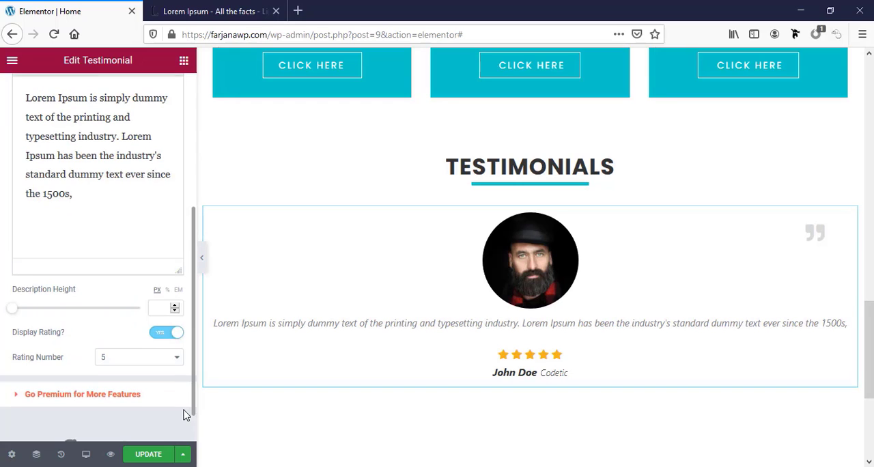
pyautogui.click(166, 326)
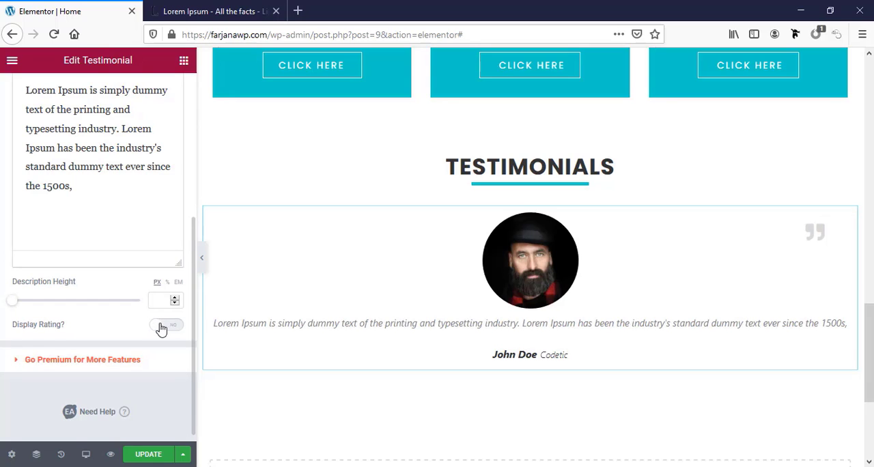
pyautogui.click(161, 328)
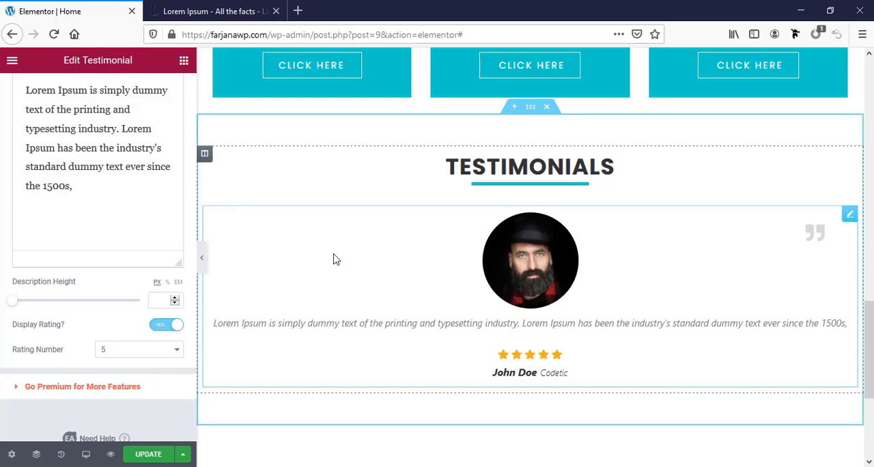
# Duplicate the testimonial widget within the Testimonials section
pyautogui.rightClick(230, 227)
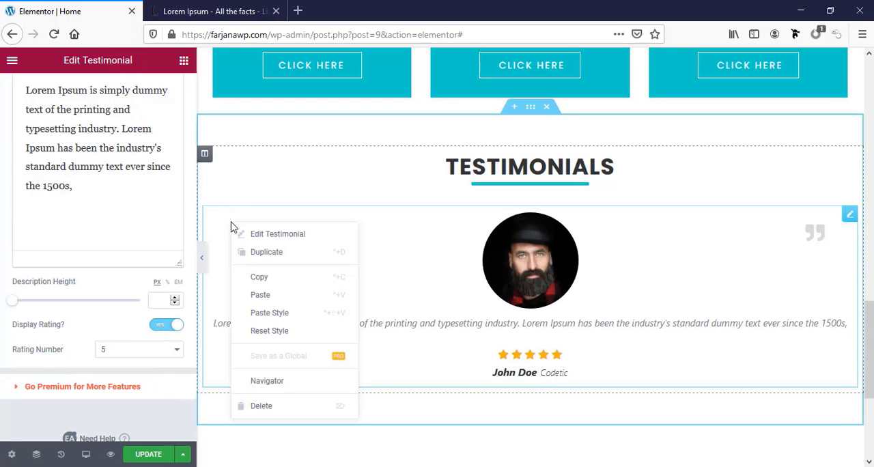
pyautogui.click(253, 249)
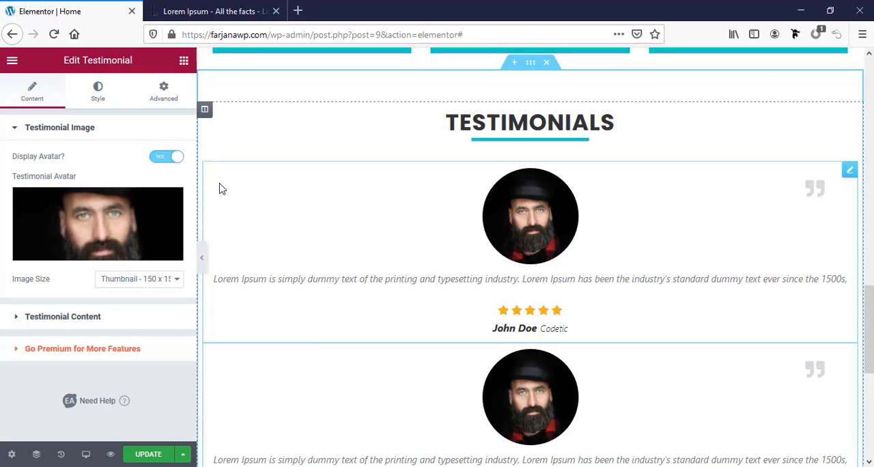
# Delete the duplicated testimonial and add a two-column Inner Section below the remaining one in the Testimonials section
pyautogui.press('Delete')
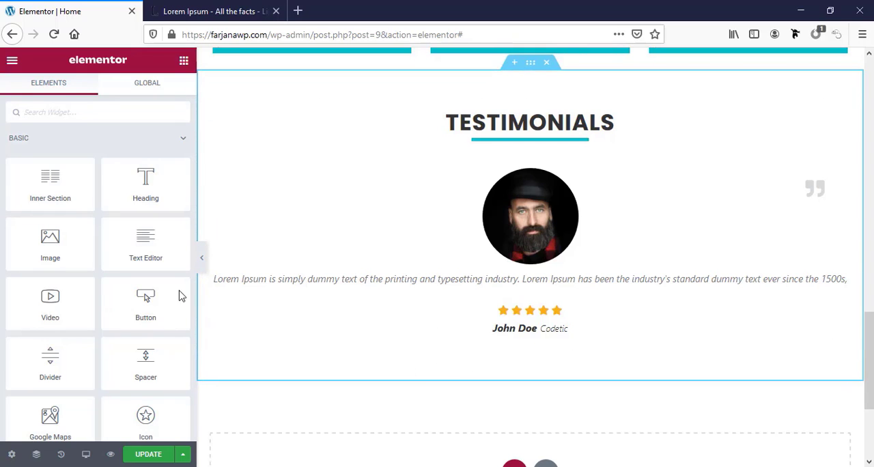
pyautogui.moveTo(51, 188); pyautogui.dragTo(548, 332)
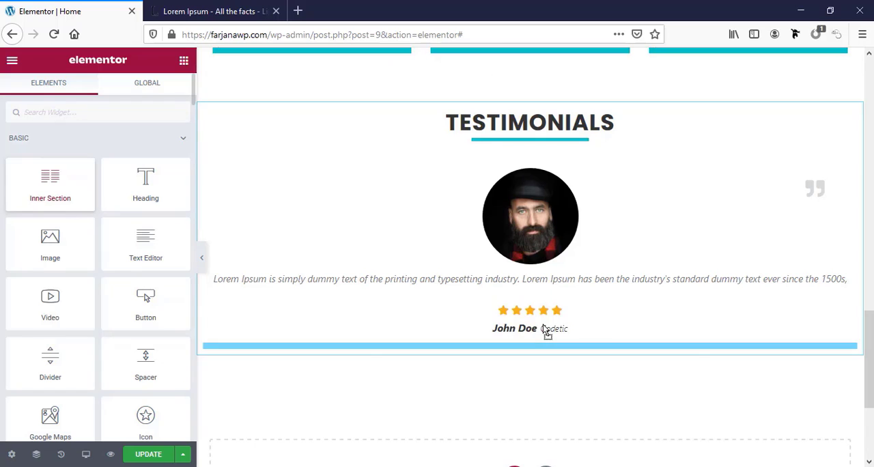
# Copy the full-width testimonial and paste it into both columns of the inner section
pyautogui.click(424, 212)
pyautogui.moveTo(414, 220); pyautogui.dragTo(411, 191)
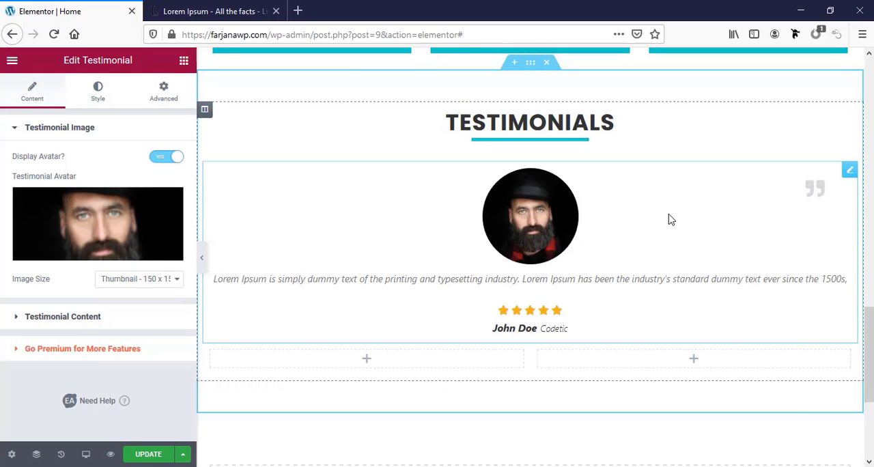
pyautogui.rightClick(668, 218)
pyautogui.click(676, 269)
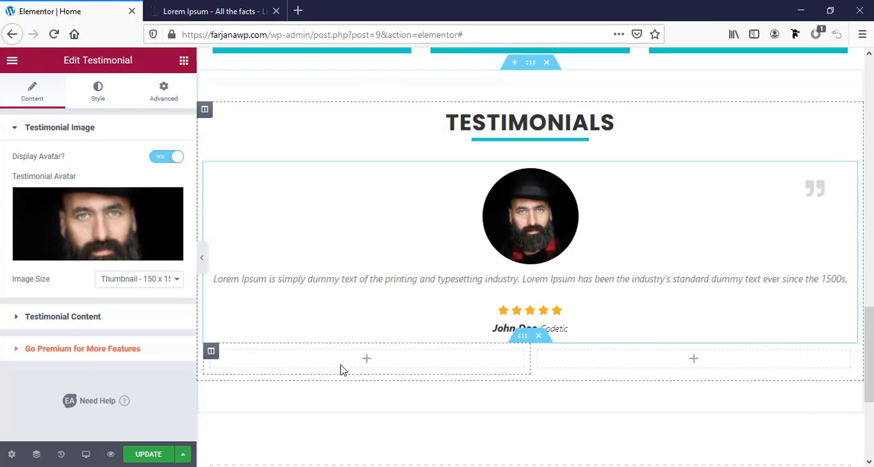
pyautogui.rightClick(365, 360)
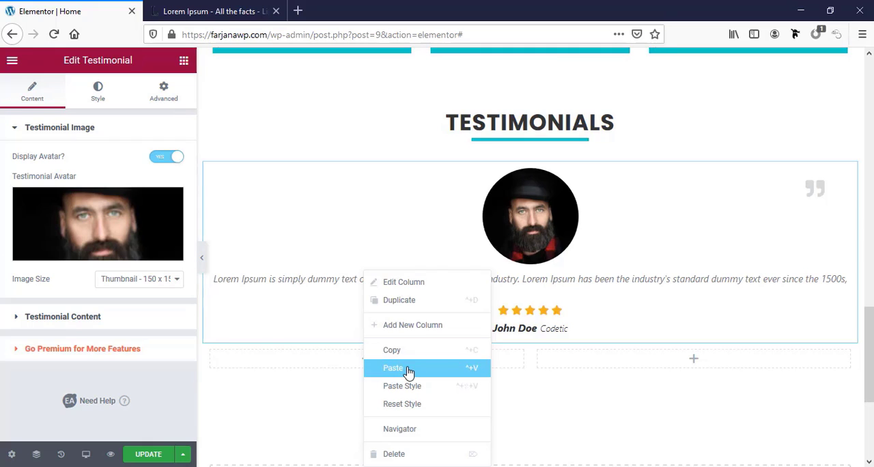
pyautogui.click(408, 369)
pyautogui.scroll(-2, 627, 316)
pyautogui.rightClick(634, 319)
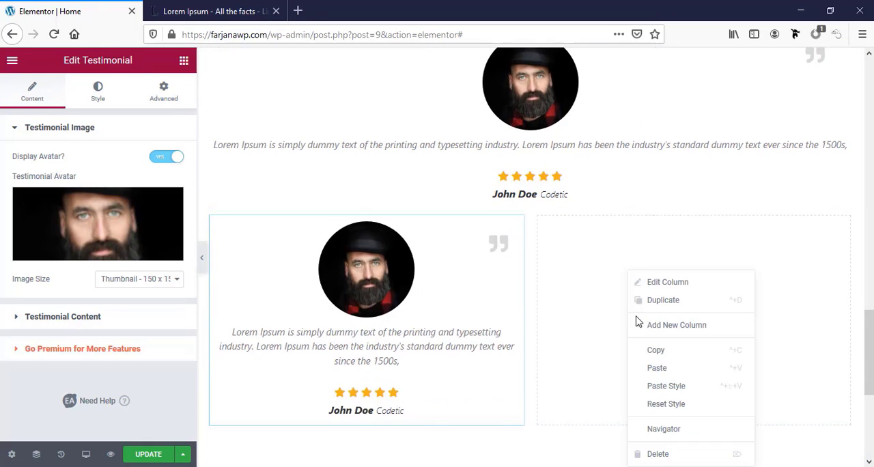
pyautogui.click(656, 367)
# Delete the original full-width testimonial above the two-column inner section
pyautogui.scroll(2, 598, 217)
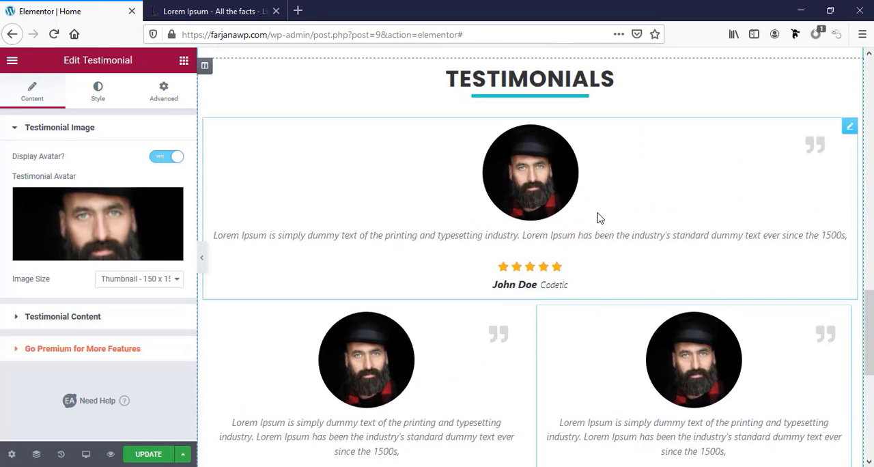
pyautogui.rightClick(597, 182)
pyautogui.click(650, 372)
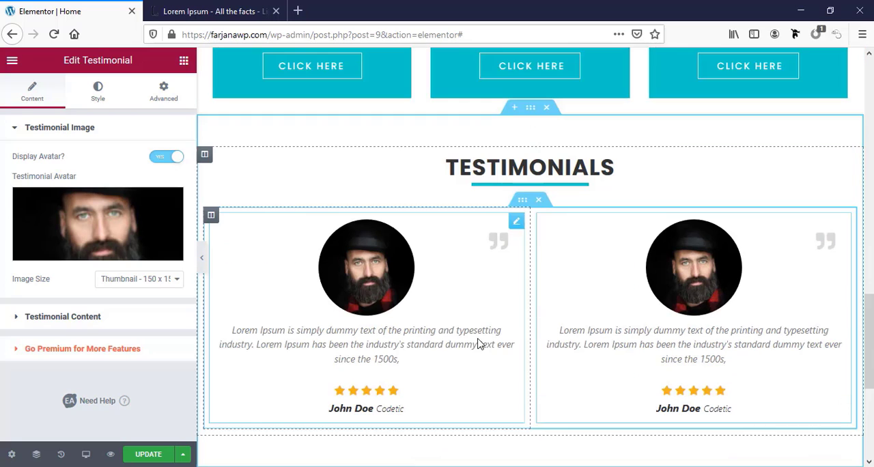
pyautogui.scroll(-3, 476, 348)
pyautogui.scroll(1, 462, 170)
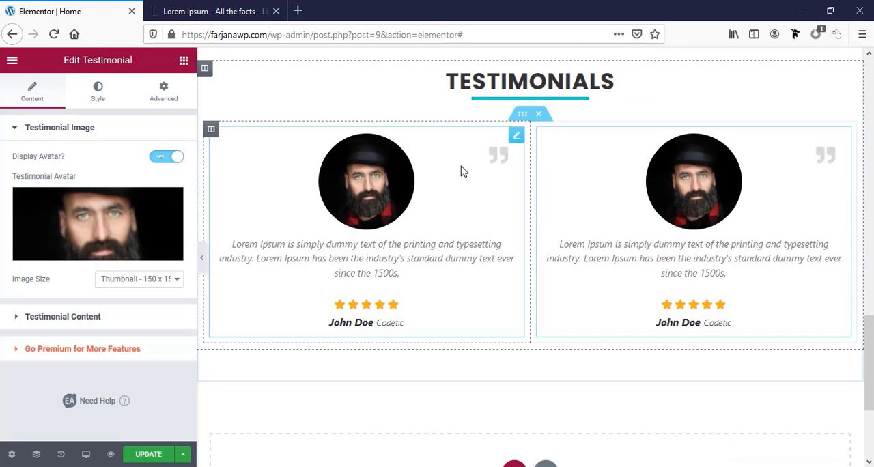
# Try adding a second row of testimonials by duplicating the inner section, and delete the duplicate
pyautogui.rightClick(522, 119)
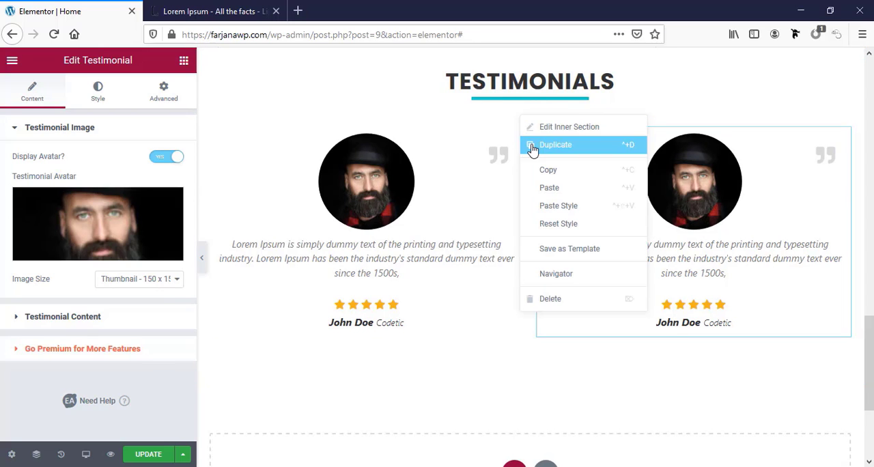
pyautogui.click(532, 145)
pyautogui.scroll(-6, 517, 264)
pyautogui.scroll(3, 517, 265)
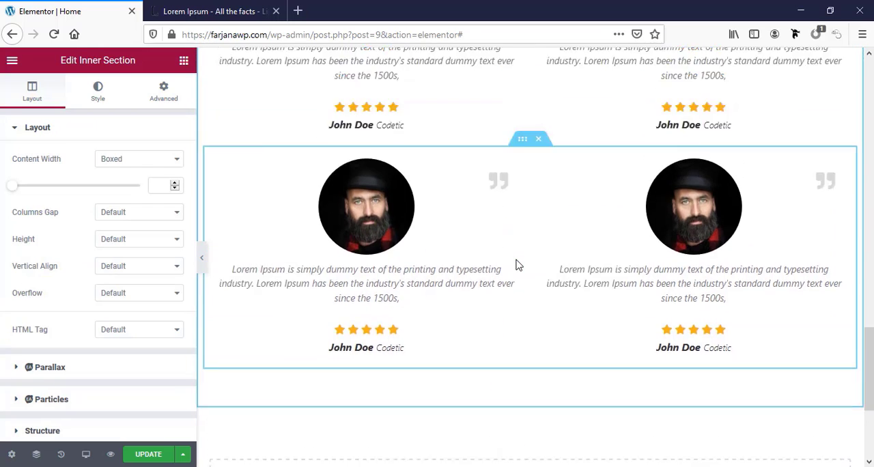
pyautogui.scroll(3, 516, 265)
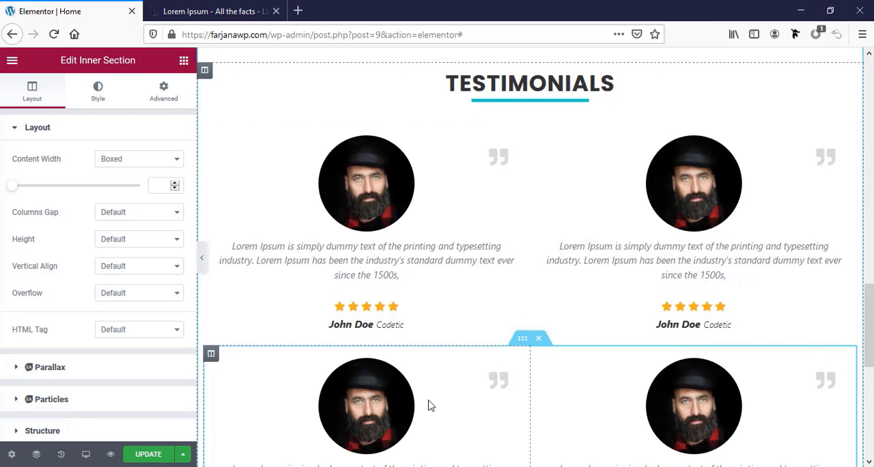
pyautogui.scroll(3, 624, 382)
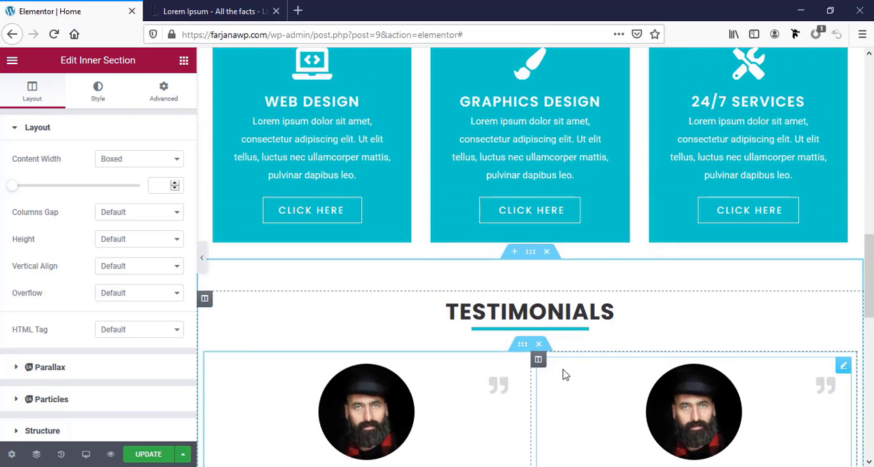
pyautogui.scroll(-4, 493, 362)
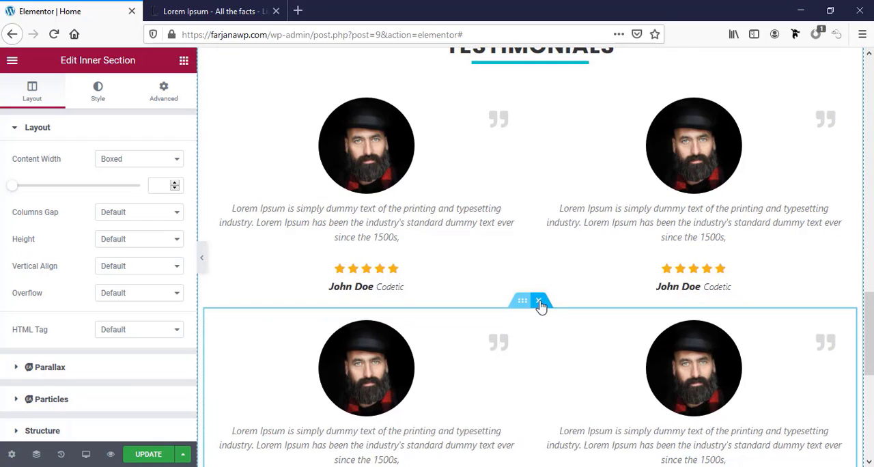
pyautogui.click(540, 301)
pyautogui.scroll(3, 417, 330)
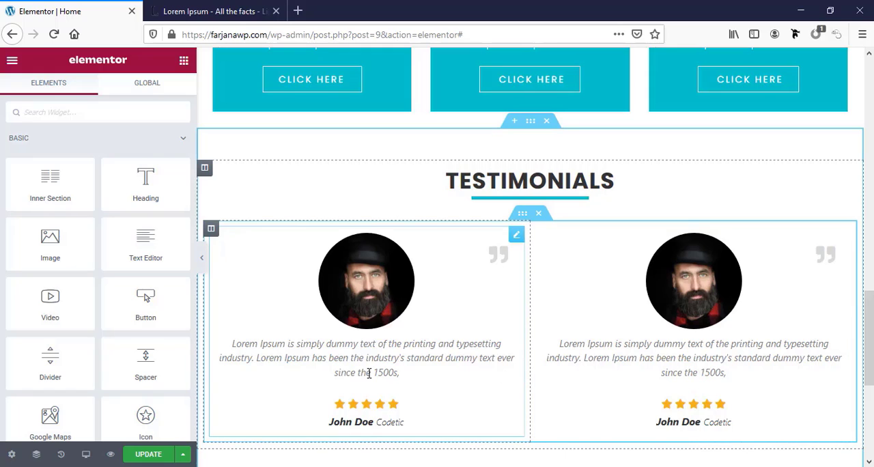
# Update the Home page to save the two-column testimonials
pyautogui.click(145, 87)
pyautogui.click(69, 88)
pyautogui.scroll(-2, 519, 361)
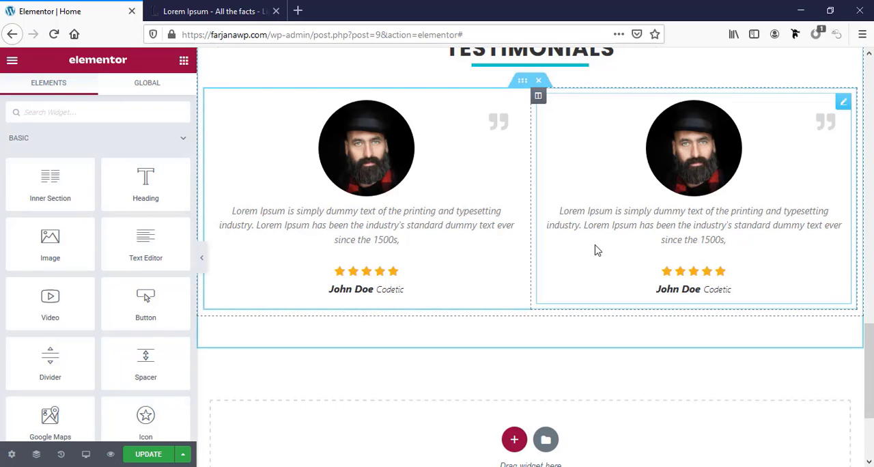
pyautogui.click(150, 455)
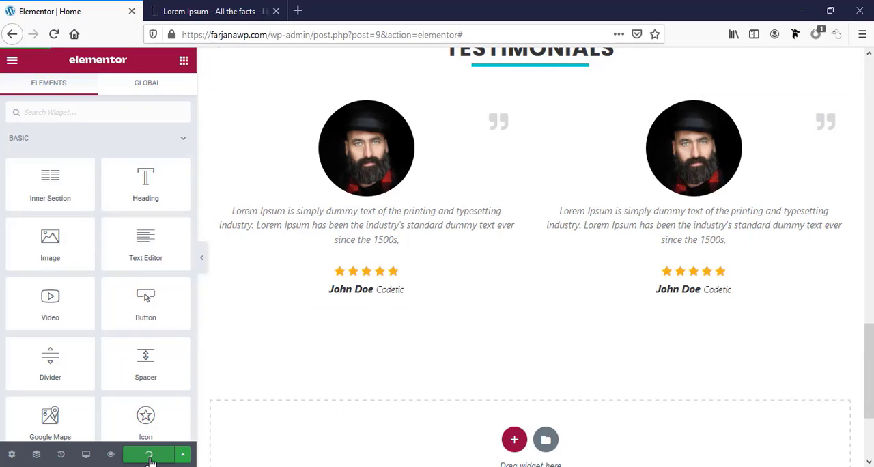
pyautogui.scroll(-3, 357, 414)
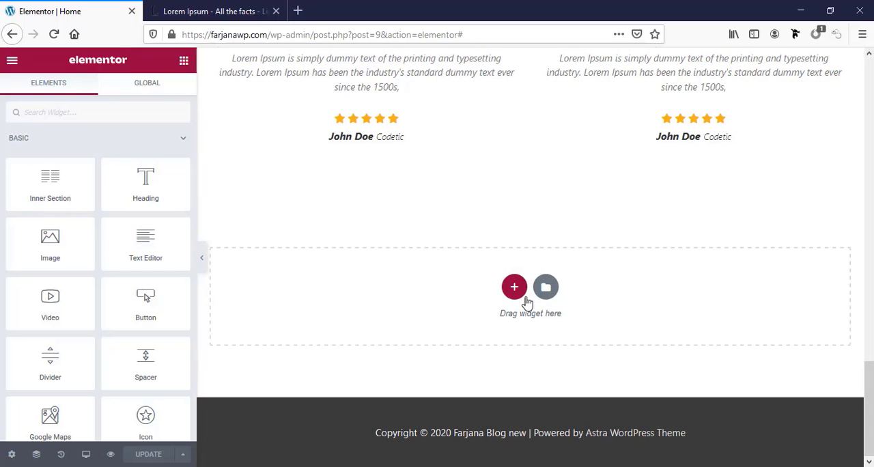
# Duplicate the whole Testimonials section, including its heading and two-column inner section
pyautogui.scroll(3, 528, 302)
pyautogui.scroll(2, 526, 303)
pyautogui.rightClick(530, 110)
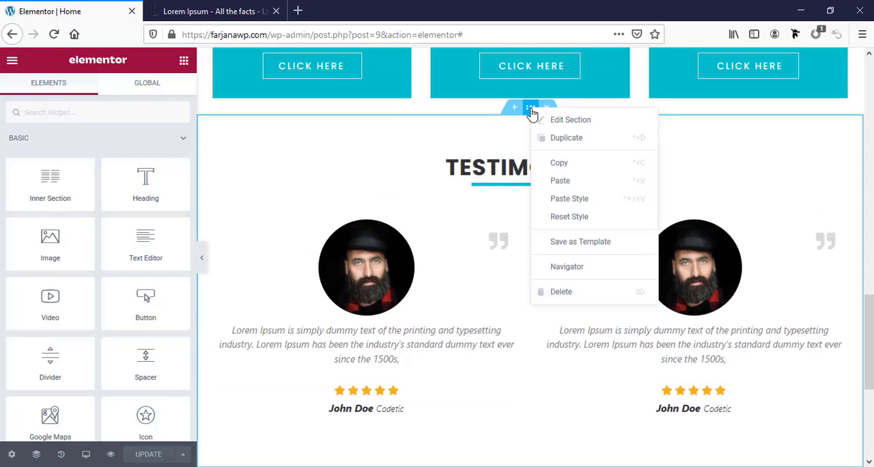
pyautogui.click(541, 138)
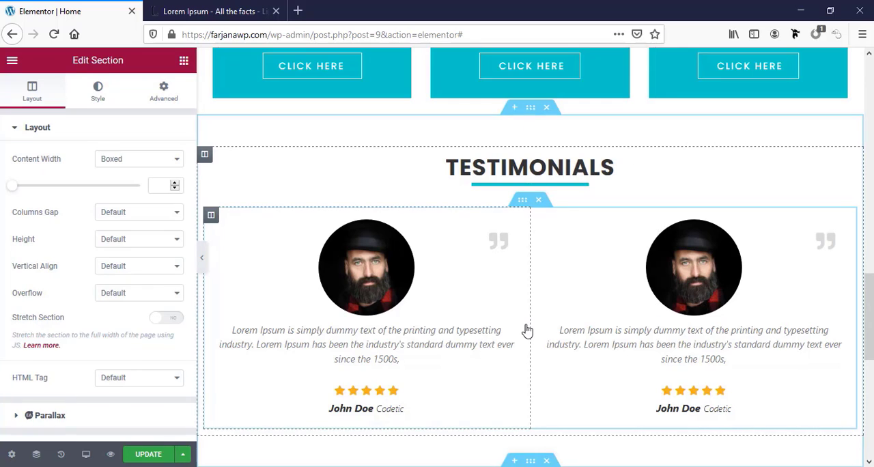
pyautogui.scroll(-3, 481, 303)
pyautogui.scroll(-2, 481, 303)
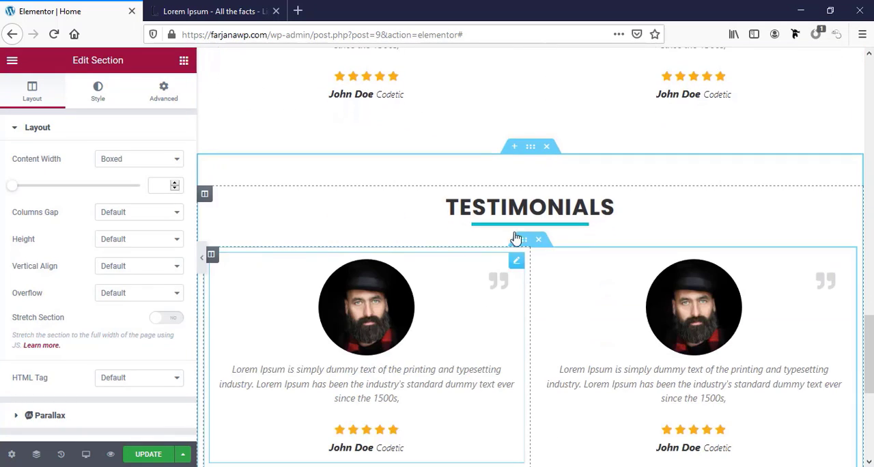
# Change the duplicated section's heading title to "Our clients"
pyautogui.click(520, 207)
pyautogui.doubleClick(67, 172)
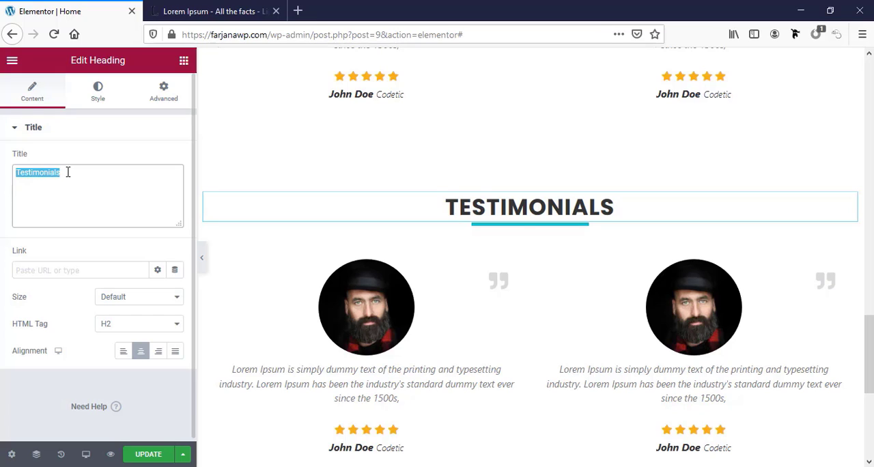
pyautogui.write('Our clients')
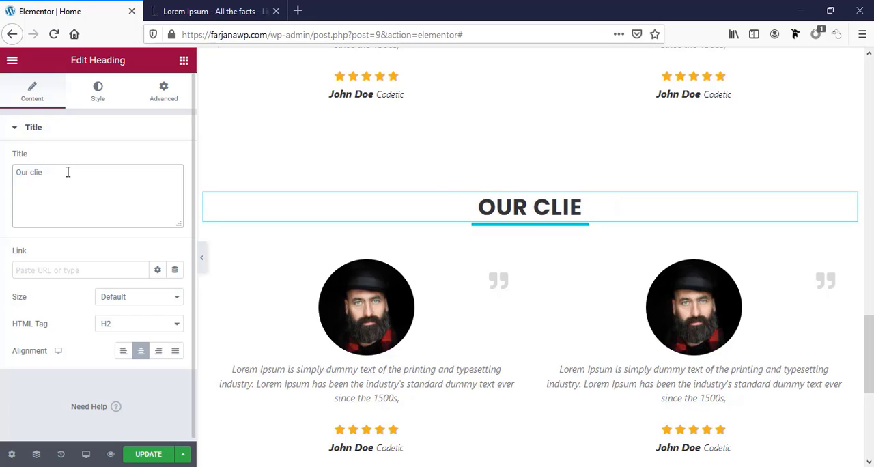
# Delete both testimonials and the second column from the inner section under the Our clients heading
pyautogui.rightClick(391, 326)
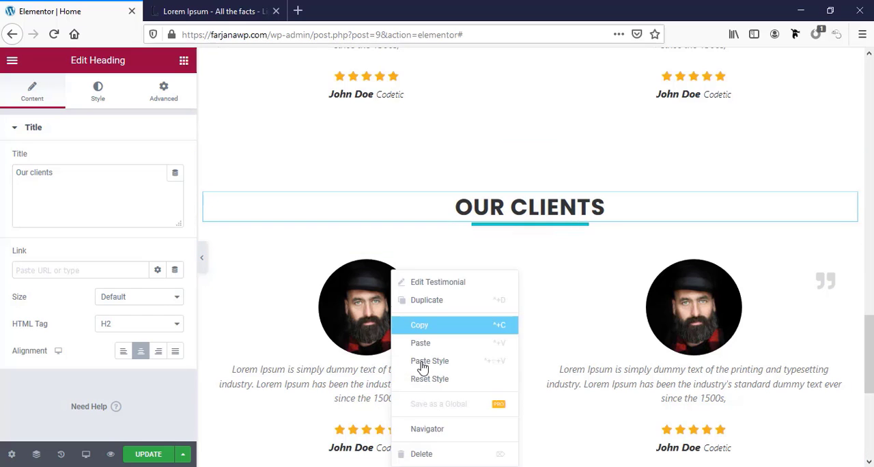
pyautogui.click(427, 455)
pyautogui.rightClick(582, 304)
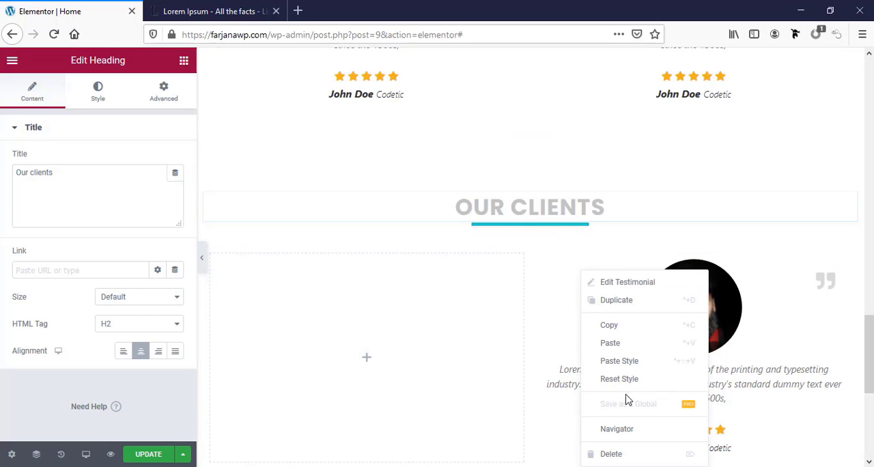
pyautogui.click(629, 453)
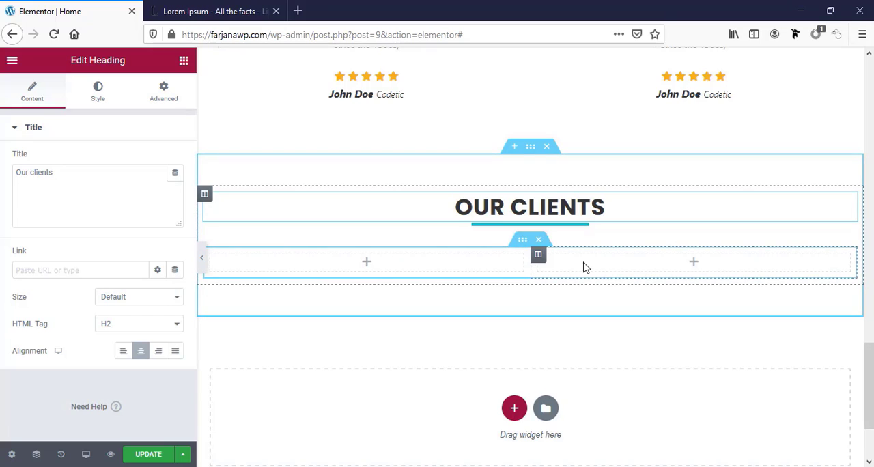
pyautogui.rightClick(538, 256)
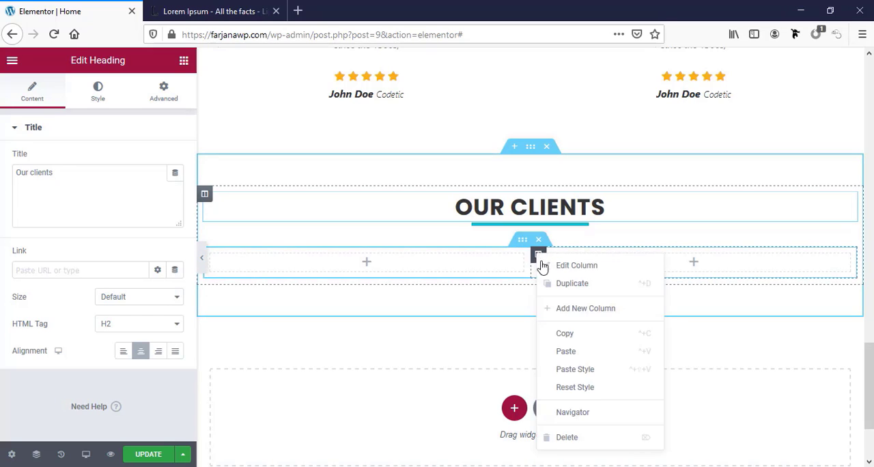
pyautogui.click(581, 440)
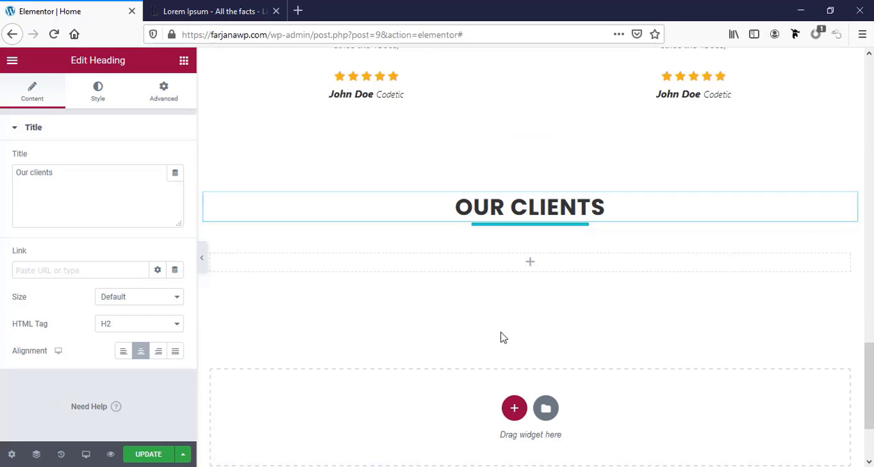
# Search the widgets for "logo" and "caro", and add an Image Carousel to the empty column under Our clients
pyautogui.click(529, 265)
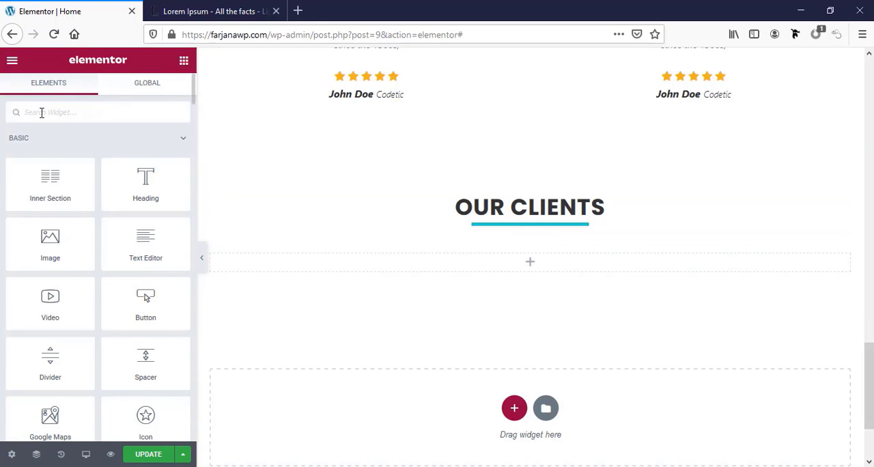
pyautogui.write('logo')
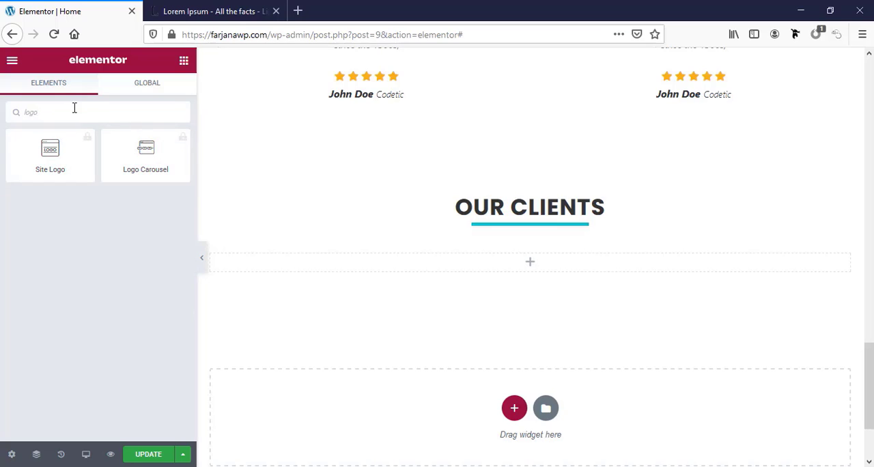
pyautogui.hotkey('ctrl', 'a')
pyautogui.press('BackSpace')
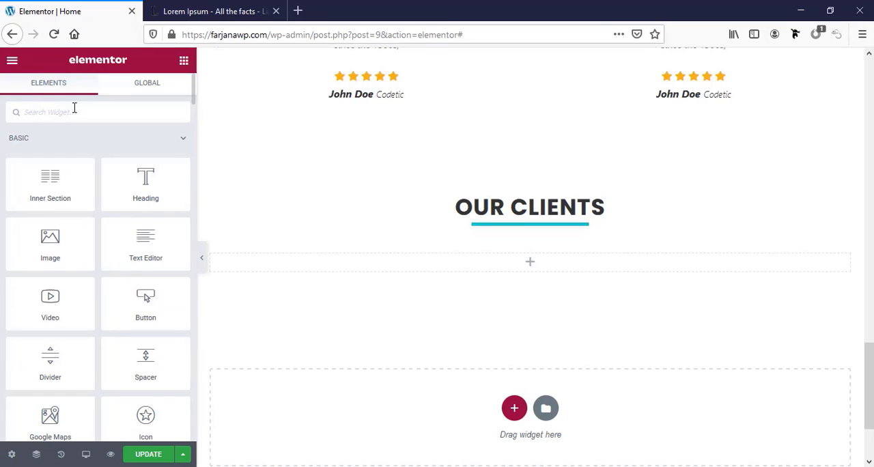
pyautogui.write('caro')
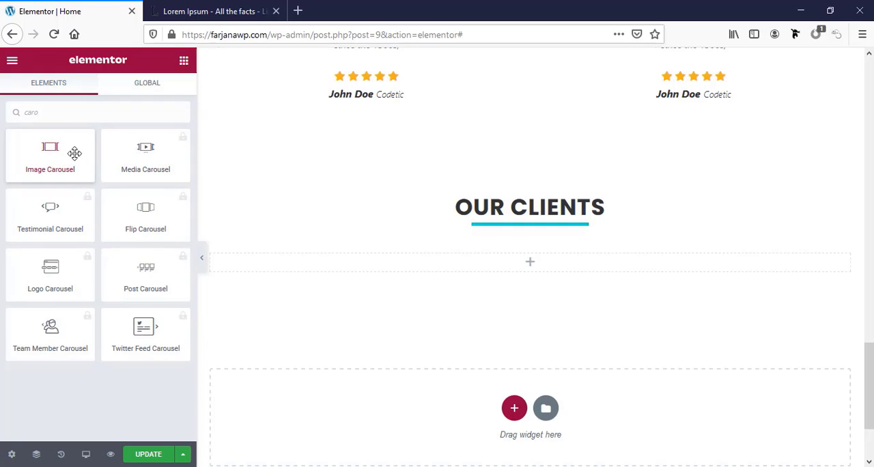
pyautogui.moveTo(74, 153); pyautogui.dragTo(550, 267)
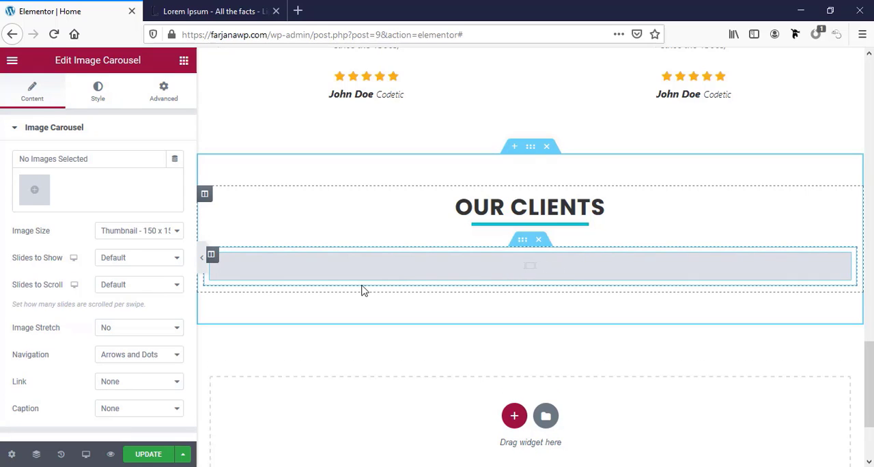
# Upload 600_483723260.jpeg(2).png, client-2(2).png and client-3.png through client-6.png, and insert the six logos as the carousel's gallery
pyautogui.click(34, 191)
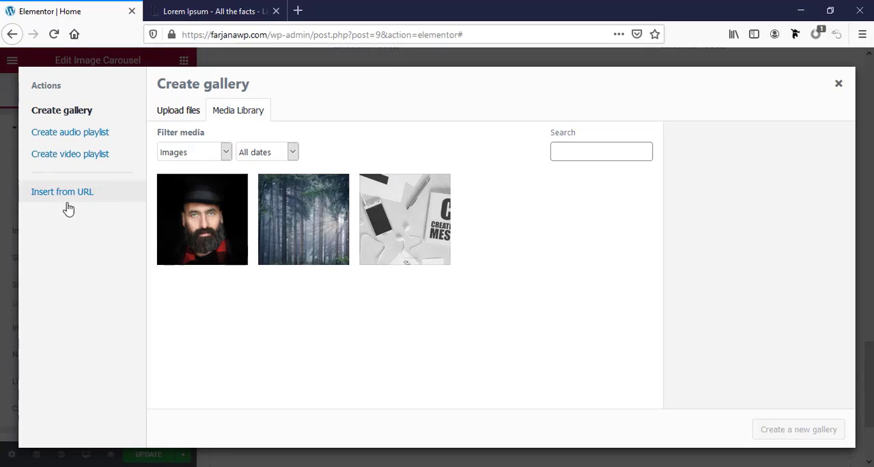
pyautogui.click(183, 113)
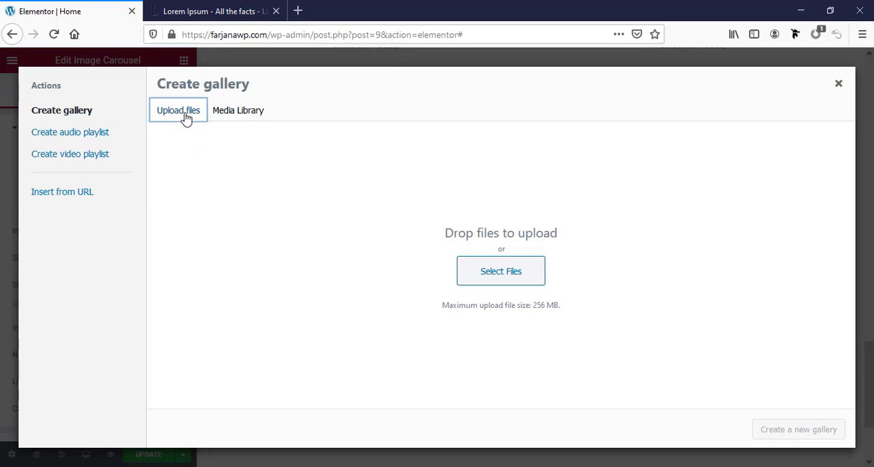
pyautogui.click(481, 273)
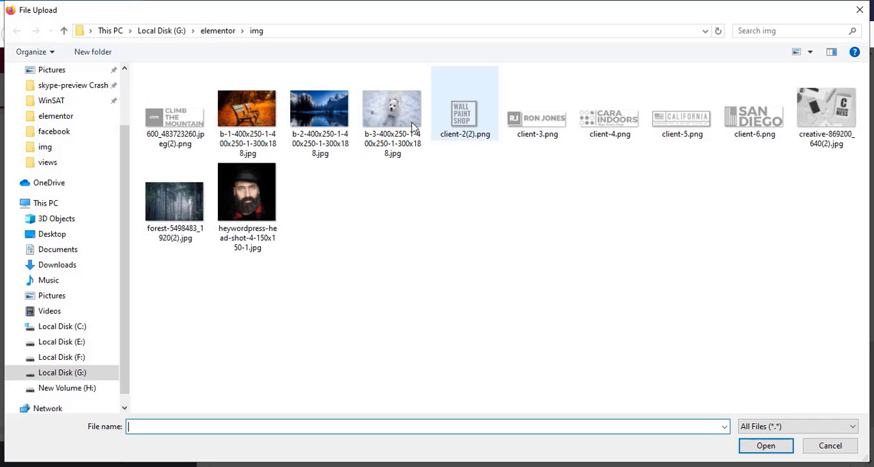
pyautogui.click(486, 120)
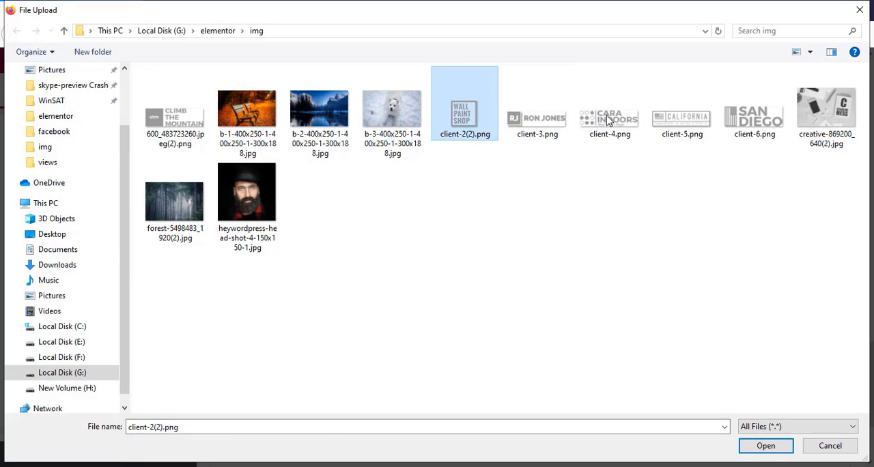
pyautogui.keyDown('shift'); pyautogui.click(744, 122); pyautogui.keyUp('shift')
pyautogui.keyDown('ctrl'); pyautogui.click(184, 138); pyautogui.keyUp('ctrl')
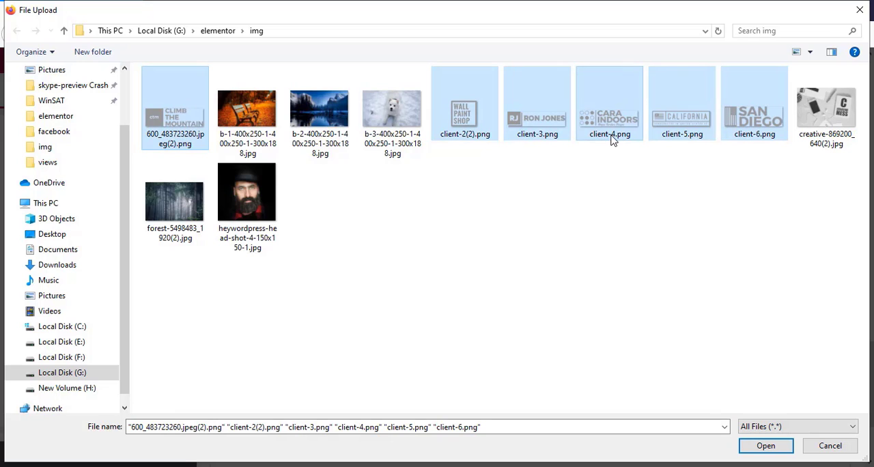
pyautogui.click(766, 446)
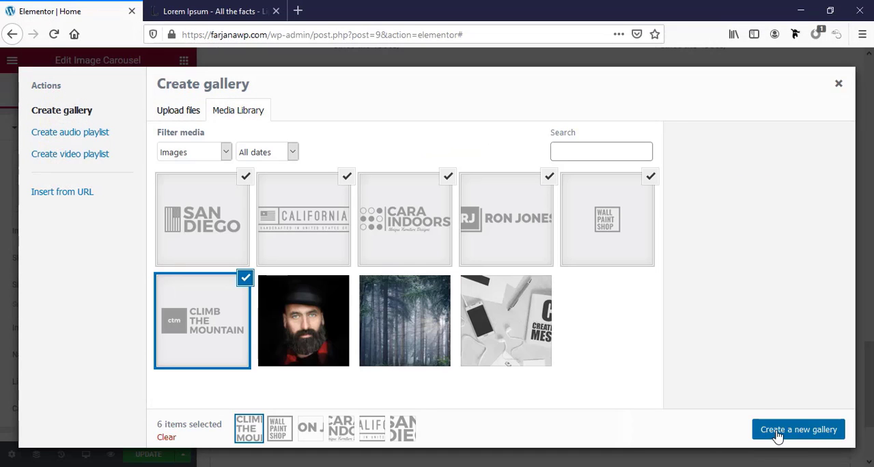
pyautogui.click(778, 430)
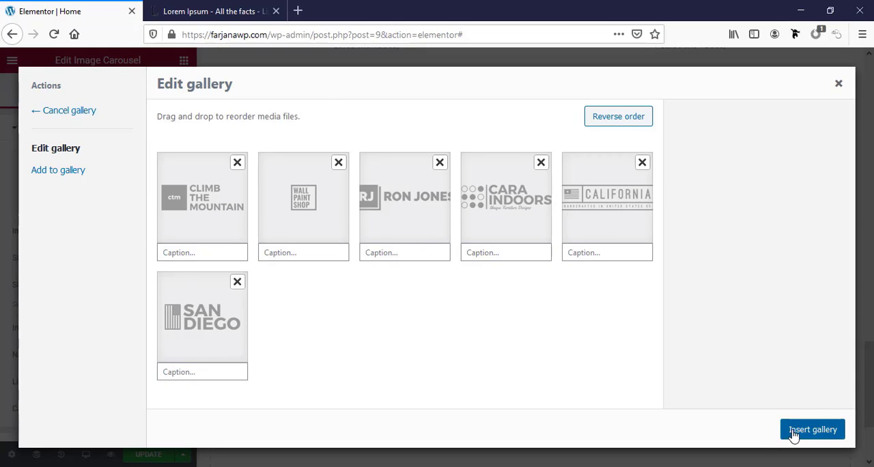
pyautogui.click(792, 432)
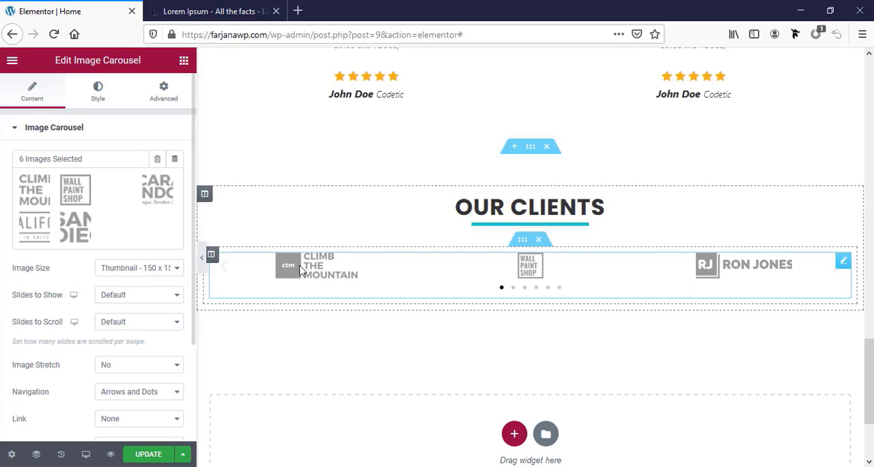
# Set the carousel's Image Size to Full and its Slides to Show to 5
pyautogui.click(120, 270)
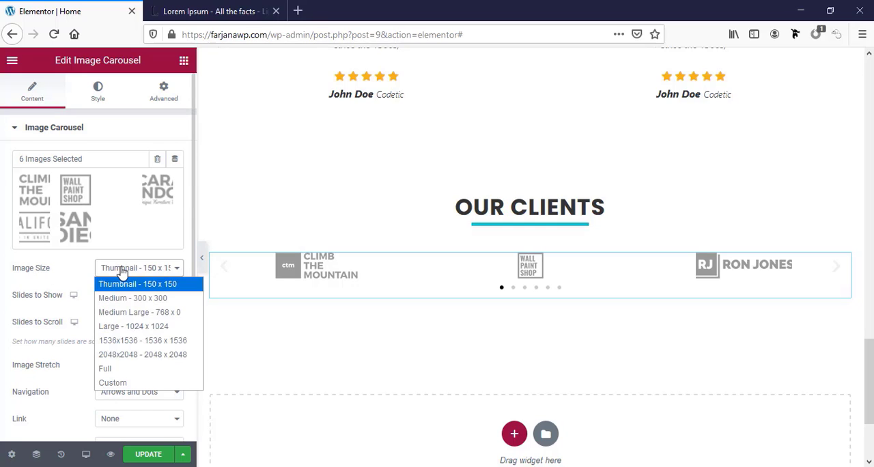
pyautogui.click(132, 369)
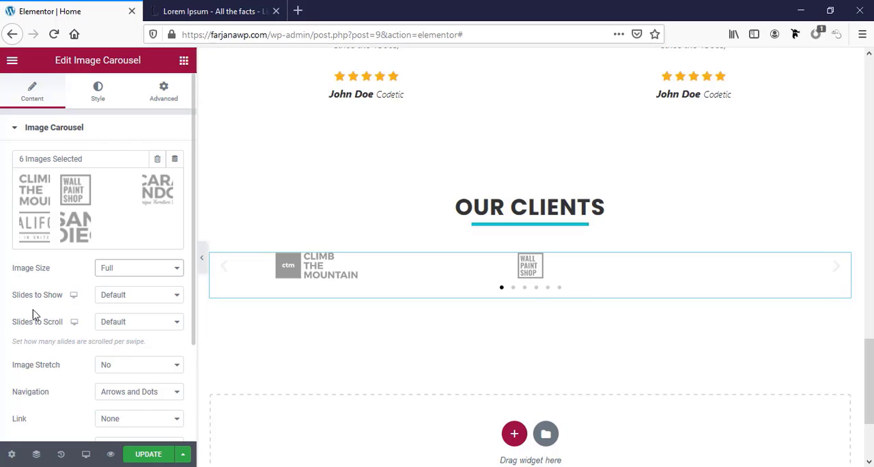
pyautogui.click(121, 299)
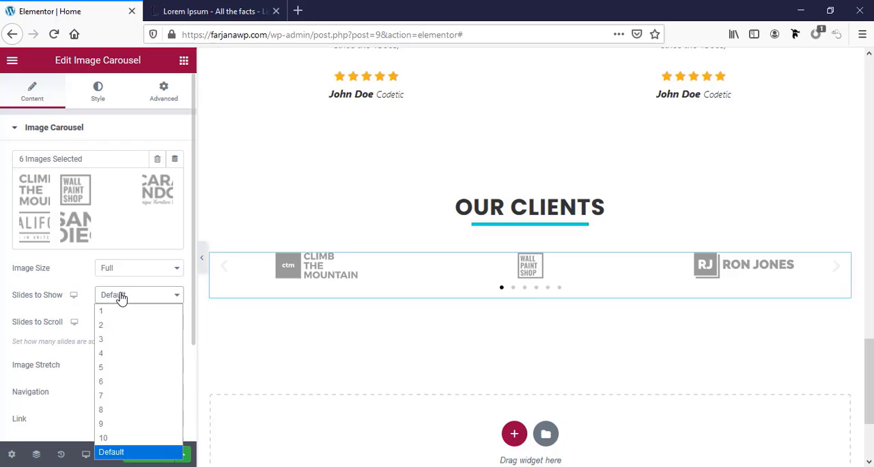
pyautogui.click(117, 358)
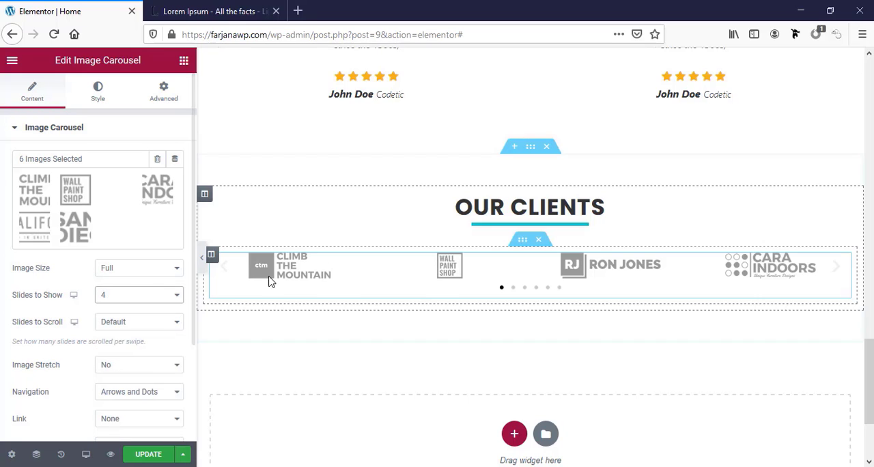
pyautogui.click(132, 296)
pyautogui.click(103, 365)
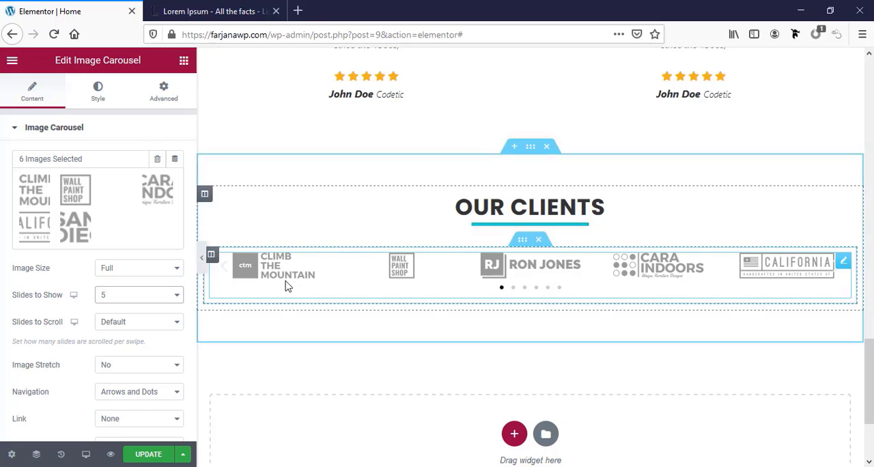
# Try the carousel's Slides to Scroll setting at 1, and return it to Default
pyautogui.click(142, 326)
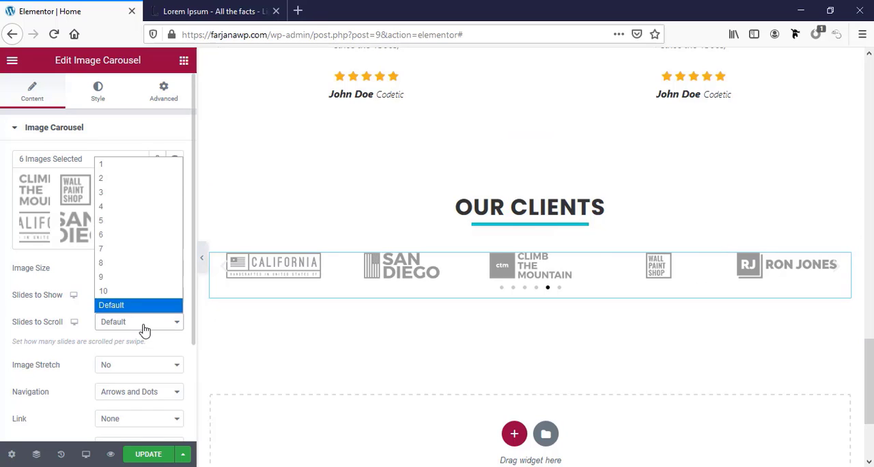
pyautogui.click(125, 166)
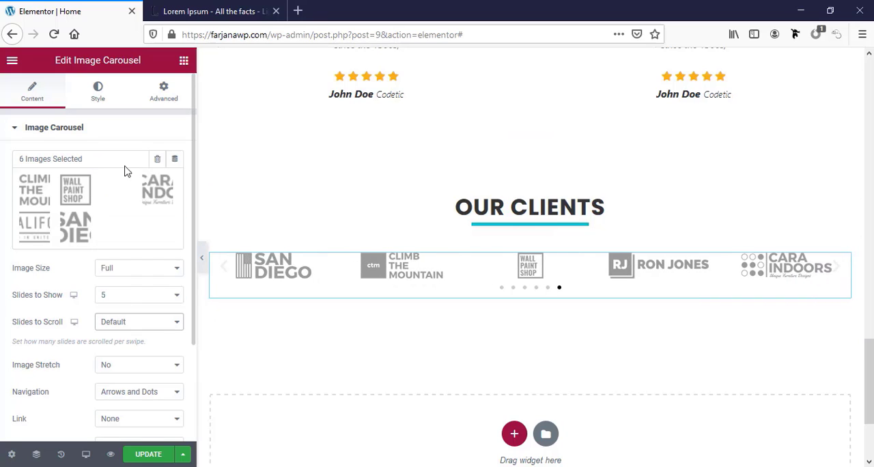
pyautogui.click(118, 320)
pyautogui.click(119, 310)
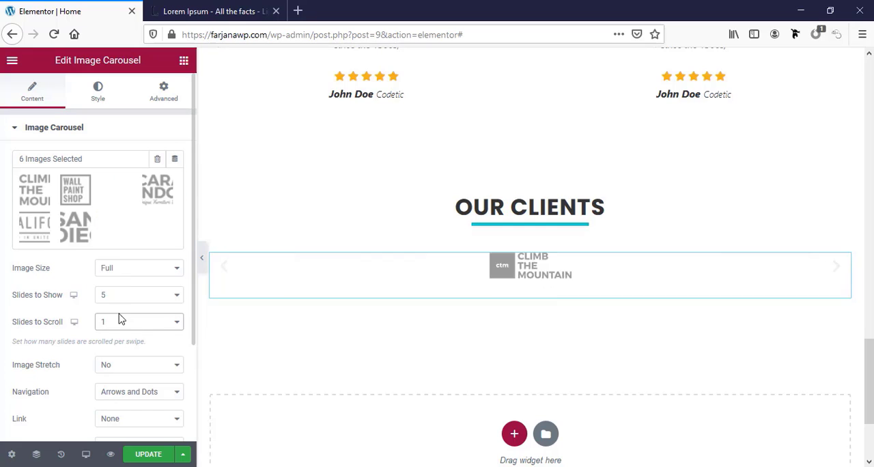
# Set the carousel's Navigation to Arrows and its Caption to None
pyautogui.scroll(-1, 61, 390)
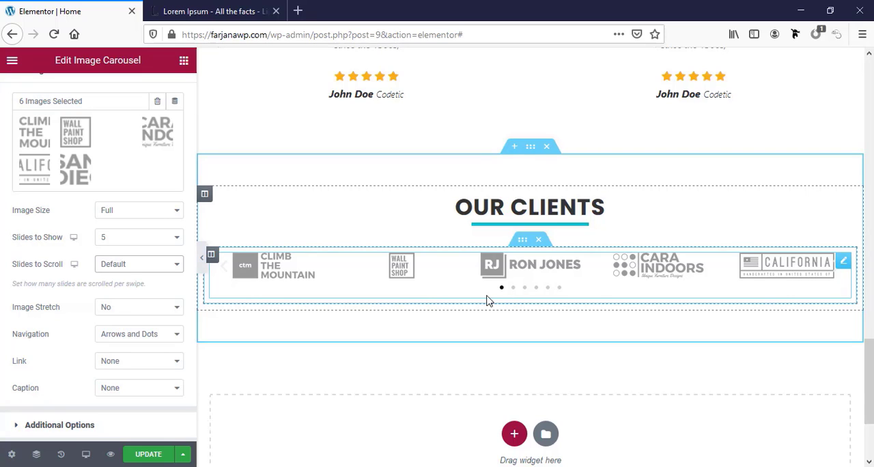
pyautogui.click(137, 335)
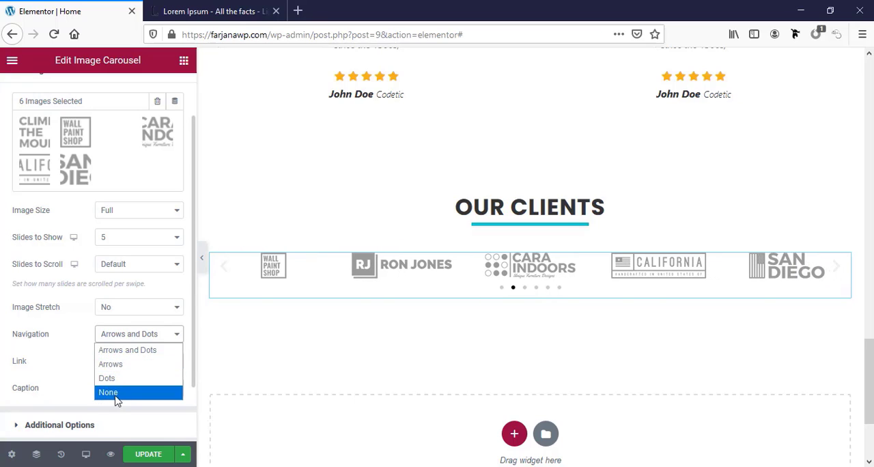
pyautogui.click(124, 371)
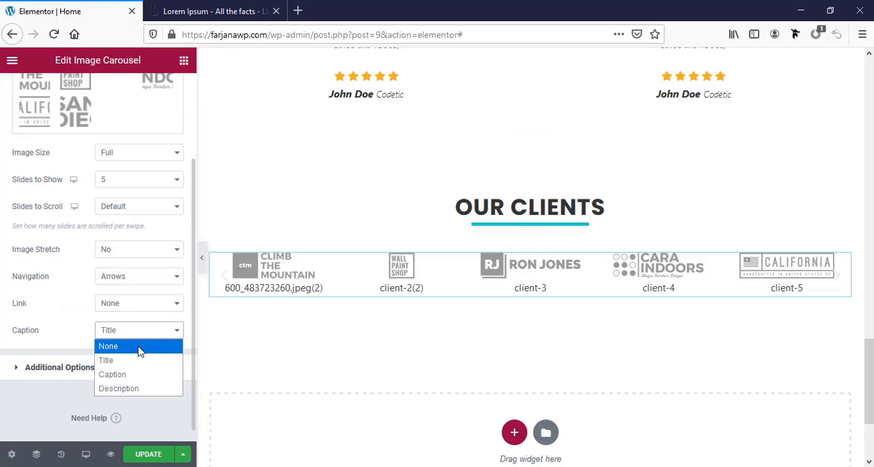
pyautogui.click(139, 351)
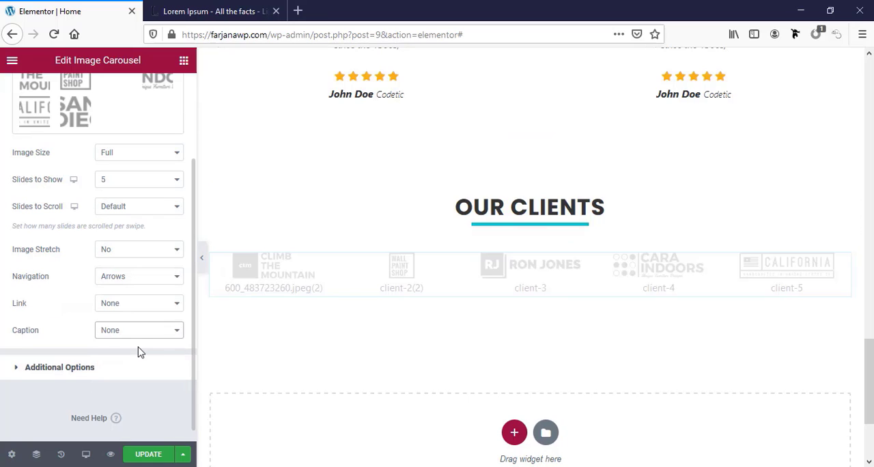
# Review the carousel's autoplay and other additional options plus its navigation and image styling, and update the page
pyautogui.click(96, 366)
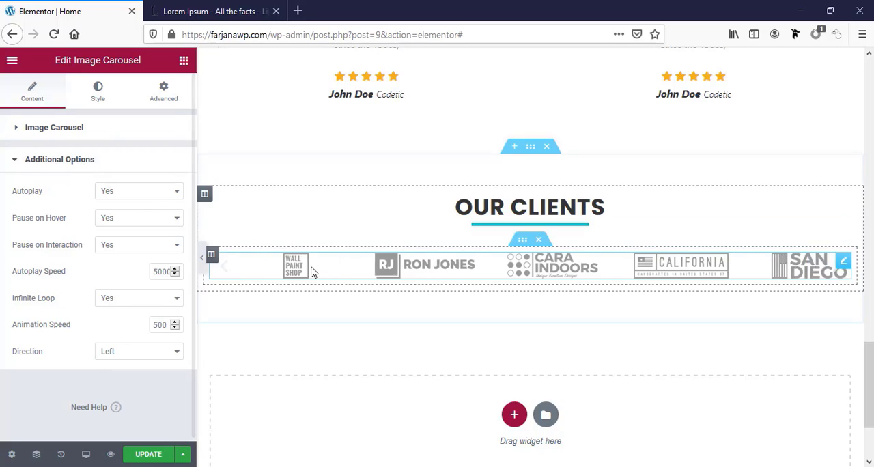
pyautogui.click(123, 191)
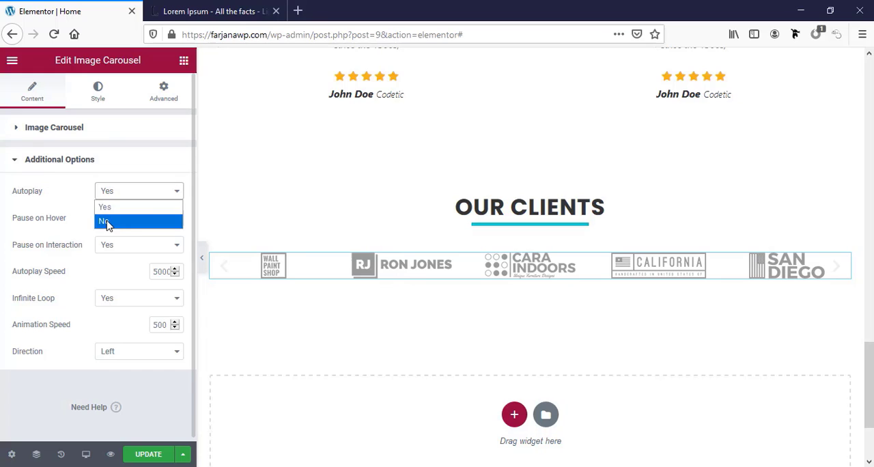
pyautogui.click(88, 193)
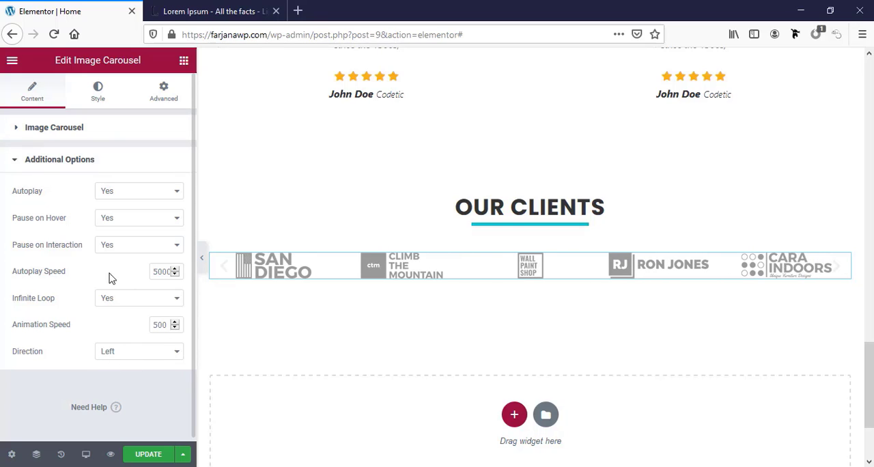
pyautogui.click(98, 89)
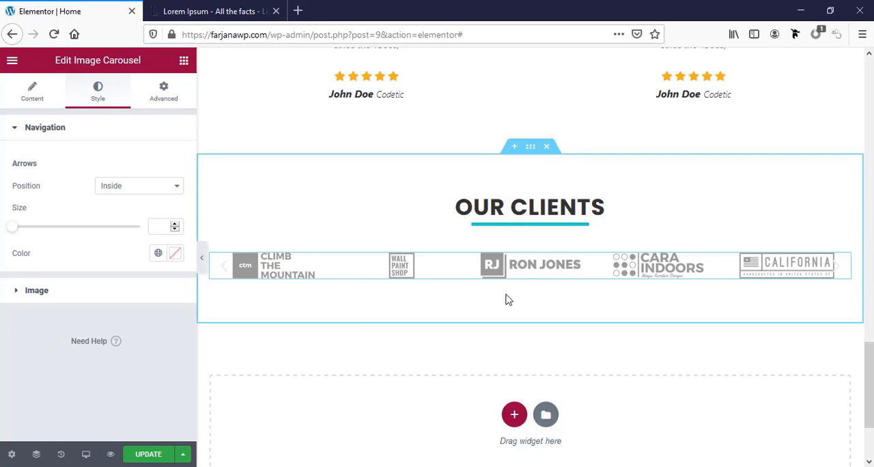
pyautogui.click(29, 292)
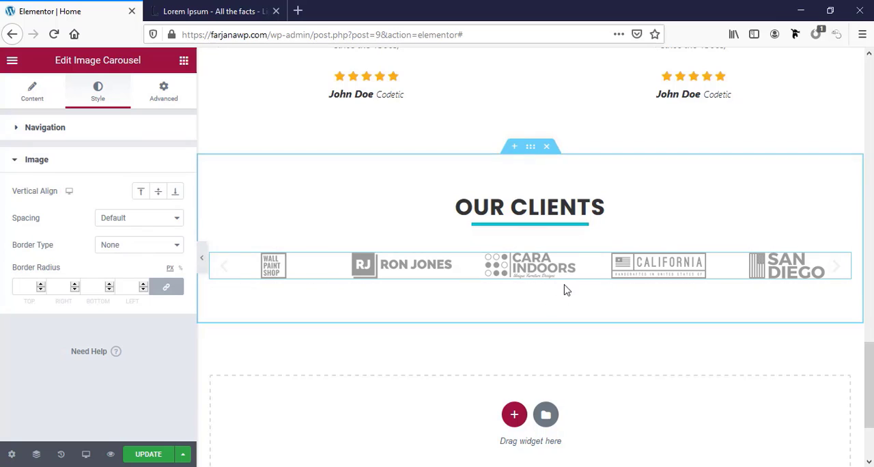
pyautogui.click(147, 455)
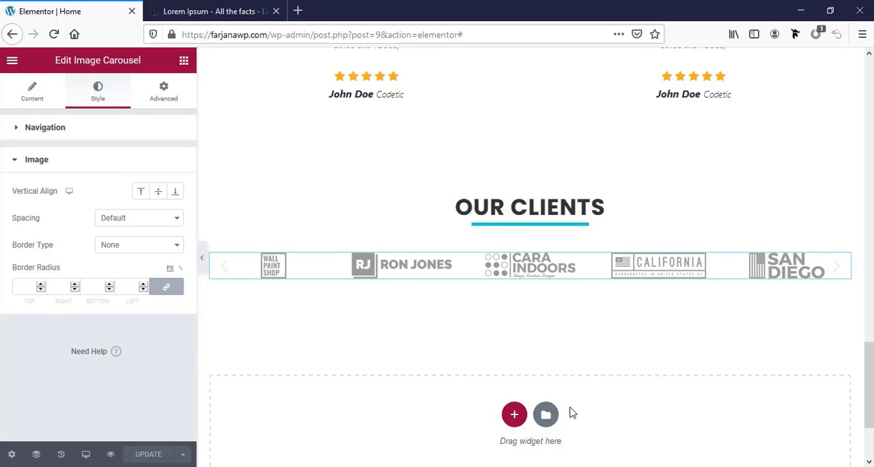
# Duplicate the whole Our clients section, including its heading and logo carousel
pyautogui.scroll(-3, 519, 382)
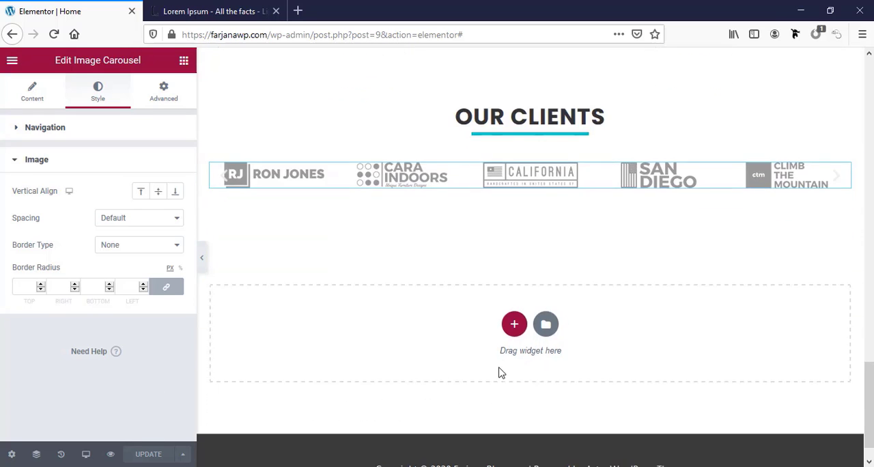
pyautogui.scroll(3, 500, 372)
pyautogui.rightClick(526, 156)
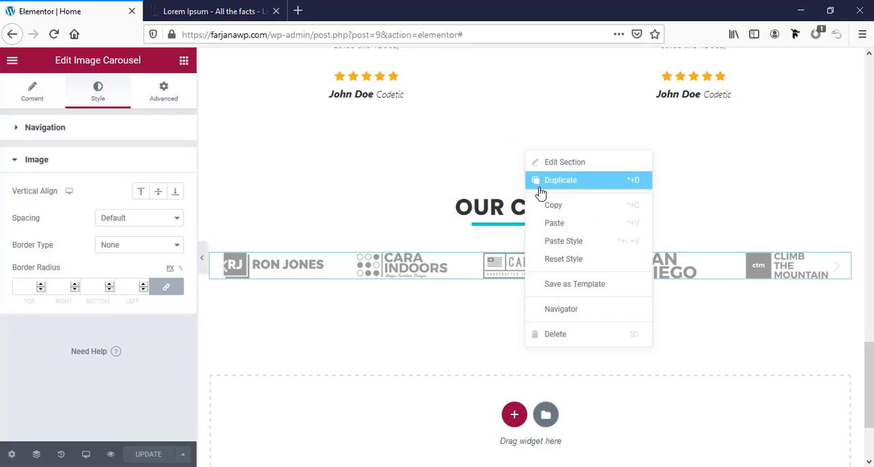
pyautogui.click(558, 180)
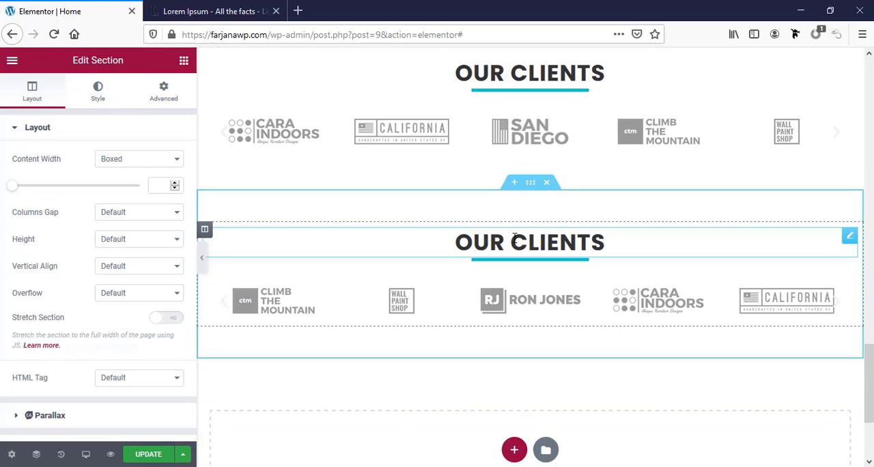
# Change the duplicated section's heading title to "Blog" and delete the image carousel below it
pyautogui.click(516, 238)
pyautogui.tripleClick(51, 172)
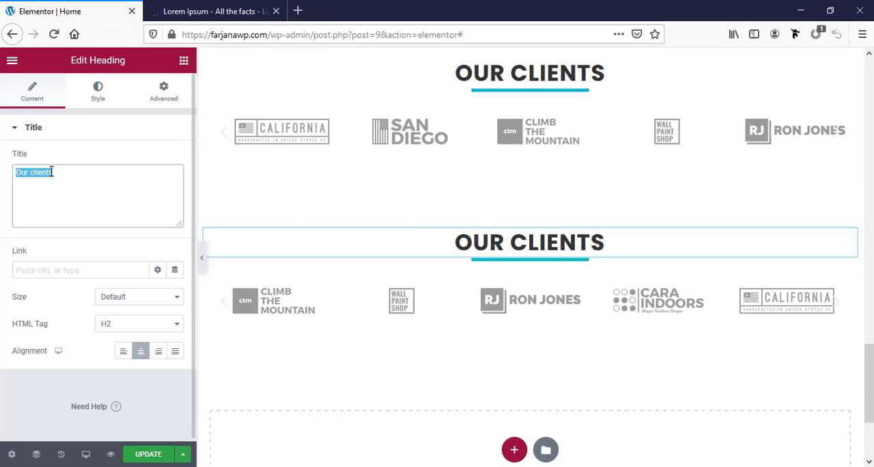
pyautogui.write('Blog')
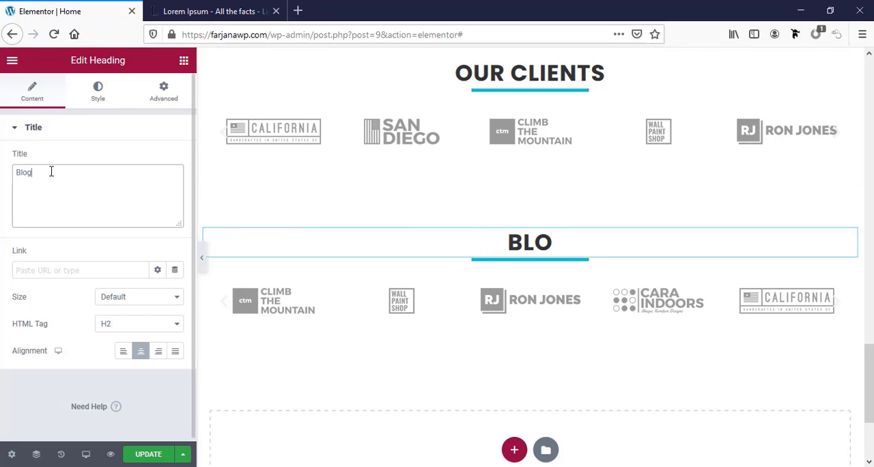
pyautogui.rightClick(523, 309)
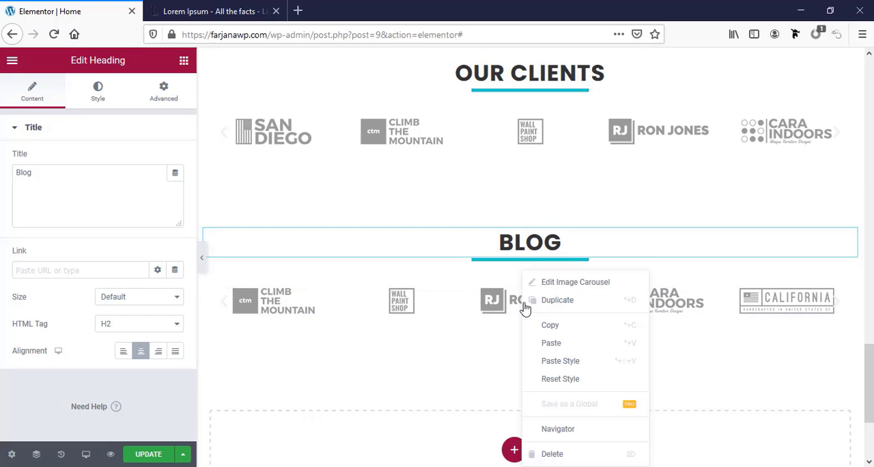
pyautogui.click(549, 454)
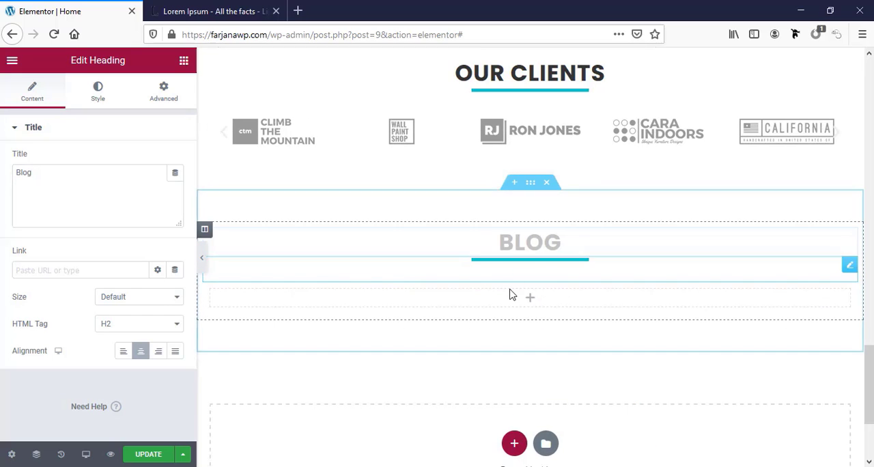
# Add a Post Grid widget to the empty area below the Blog heading and update the page
pyautogui.click(526, 309)
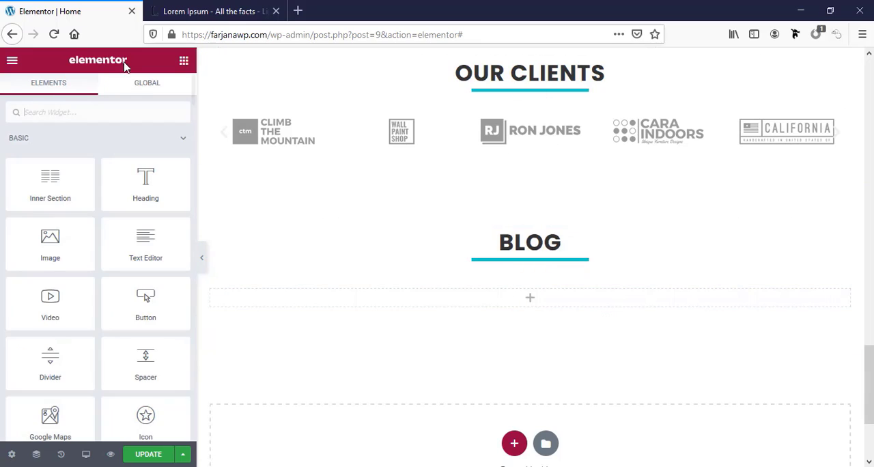
pyautogui.click(111, 107)
pyautogui.write('blog')
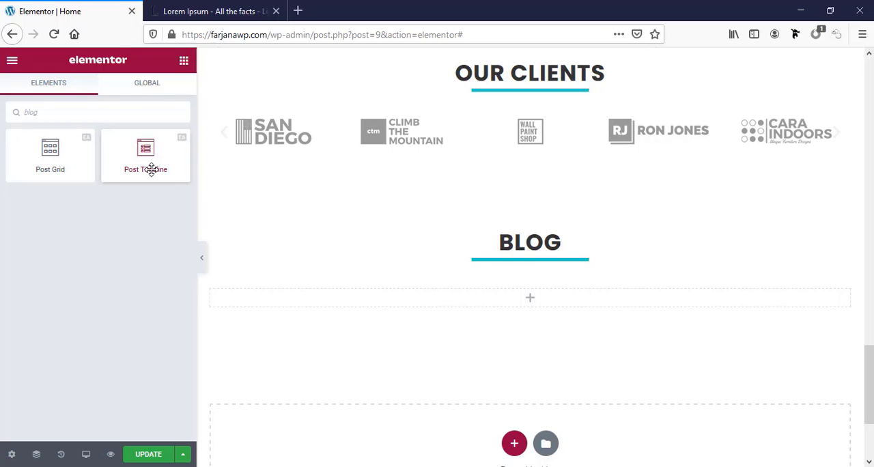
pyautogui.moveTo(64, 160); pyautogui.dragTo(513, 299)
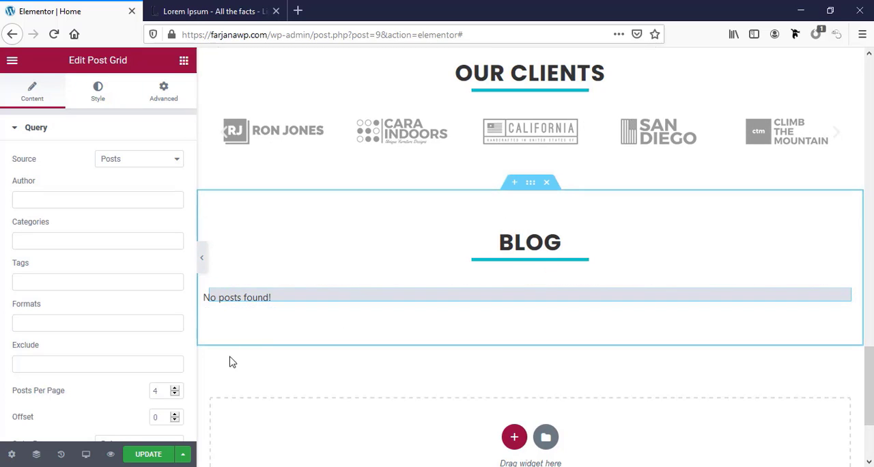
pyautogui.click(154, 456)
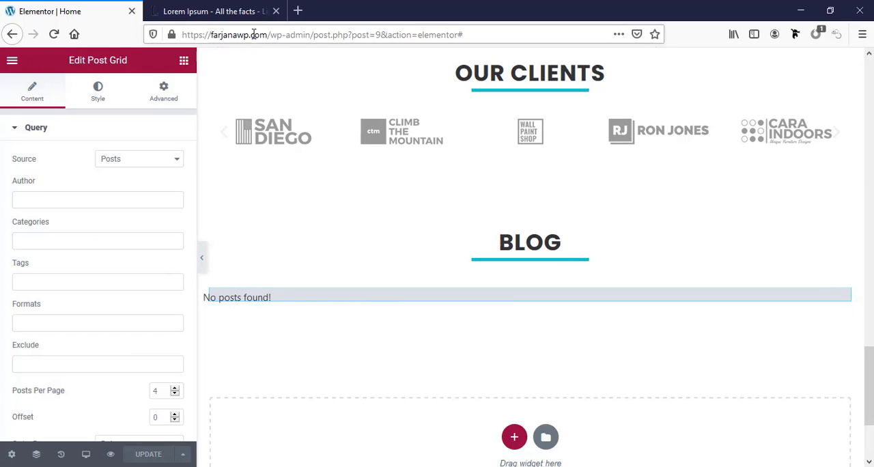
# Exit the page editor to the WordPress dashboard and open the list of all posts
pyautogui.click(12, 63)
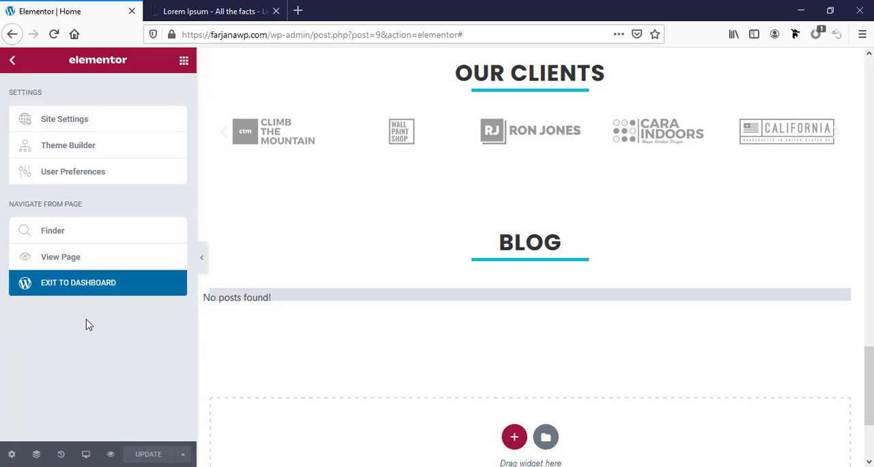
pyautogui.click(121, 292)
pyautogui.moveTo(79, 125)
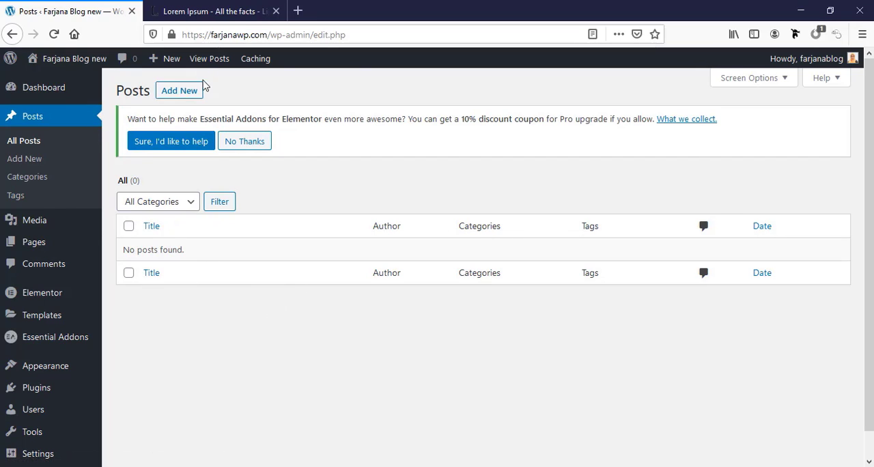
# Create a new post titled "How to make a wordpress website"
pyautogui.click(176, 91)
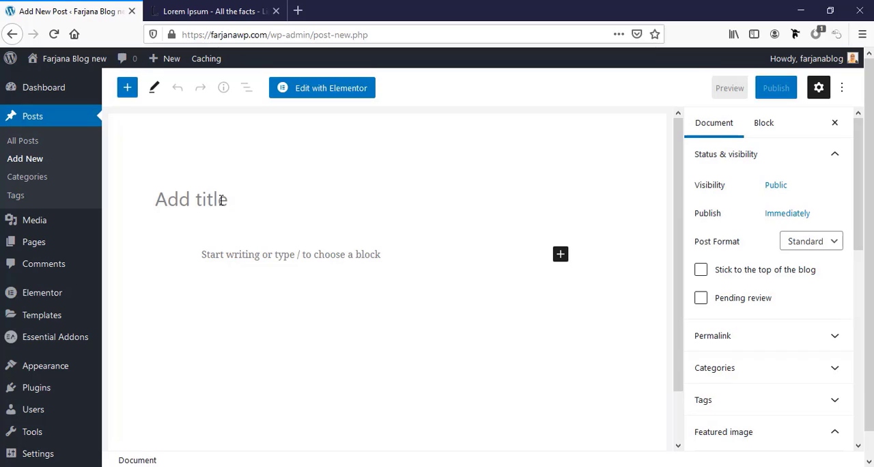
pyautogui.write('ho')
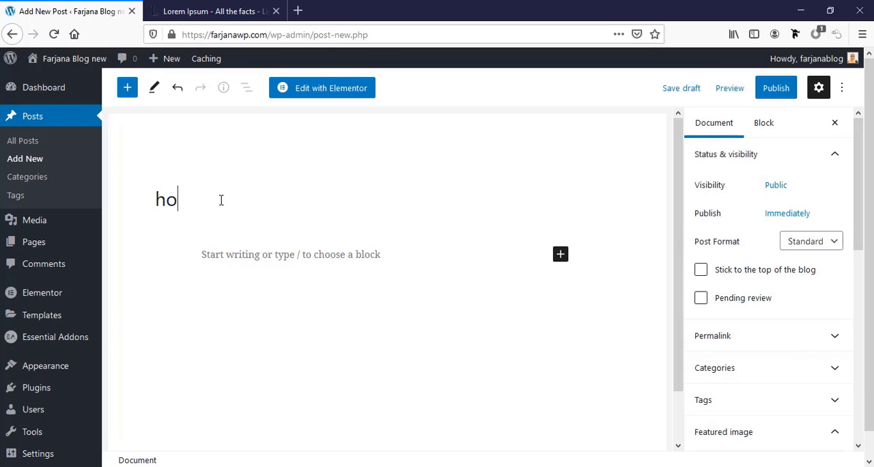
pyautogui.write('w to make a wor')
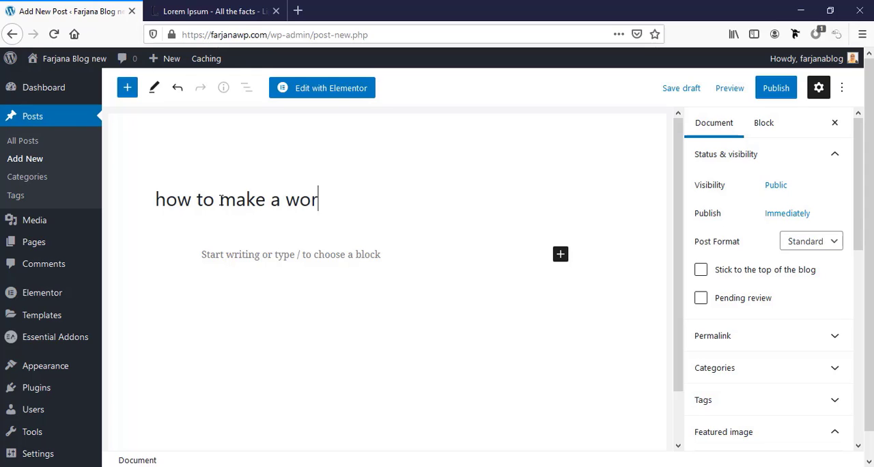
pyautogui.write('dpress website')
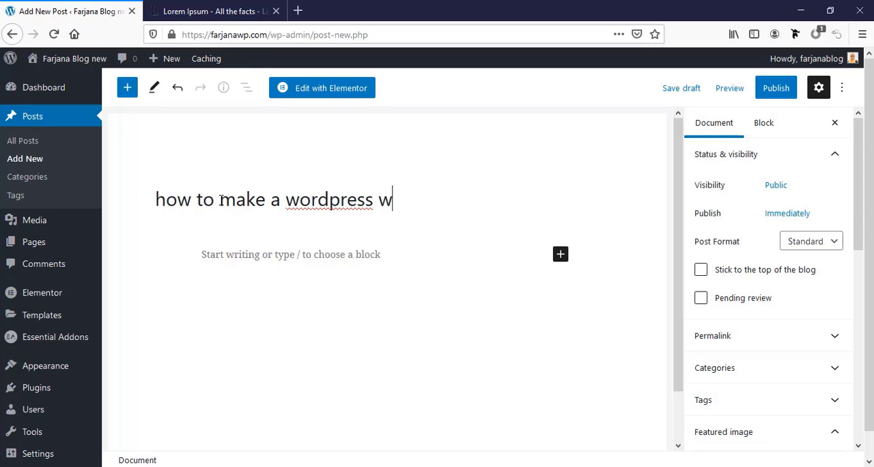
pyautogui.press('Home')
pyautogui.press('Delete')
pyautogui.write('H')
# Upload the b-1, b-2 and b-3 400x250 images from the img folder and set the autumn bench picture as the post's featured image
pyautogui.scroll(-3, 715, 410)
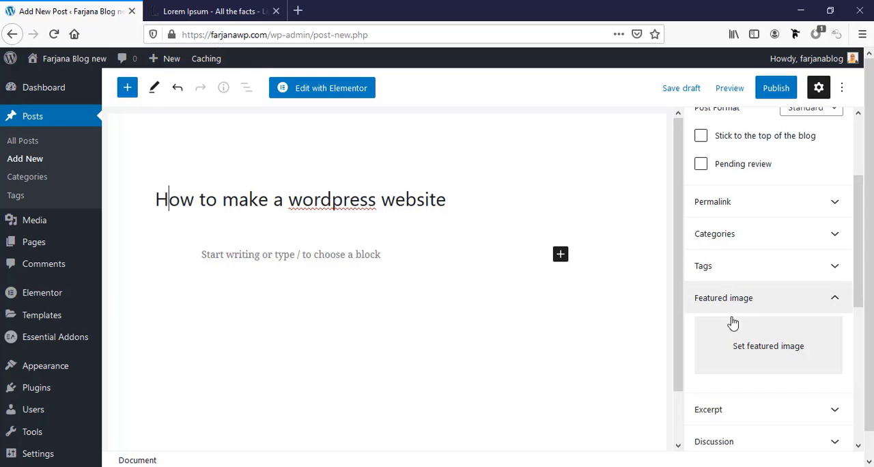
pyautogui.click(742, 341)
pyautogui.click(53, 111)
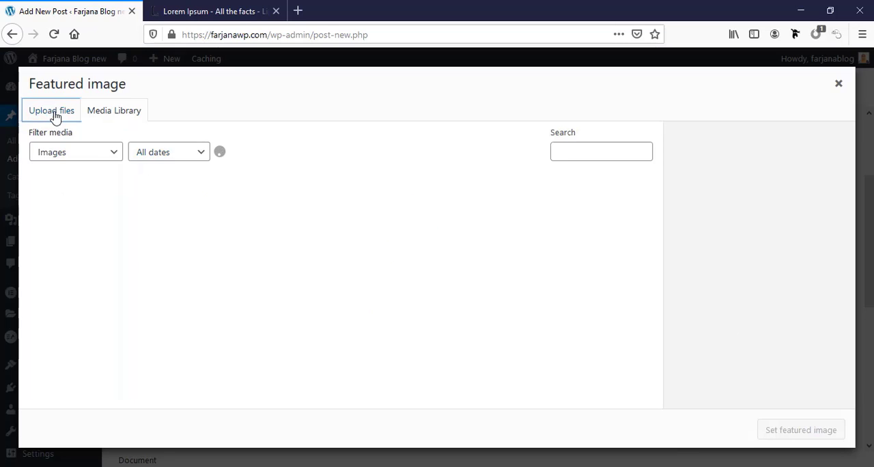
pyautogui.click(430, 276)
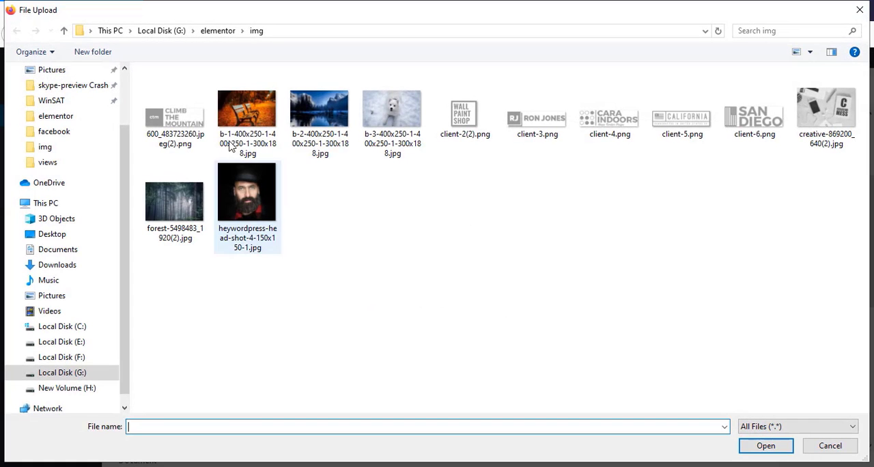
pyautogui.click(272, 124)
pyautogui.keyDown('ctrl'); pyautogui.click(316, 126); pyautogui.keyUp('ctrl')
pyautogui.keyDown('ctrl'); pyautogui.click(392, 119); pyautogui.keyUp('ctrl')
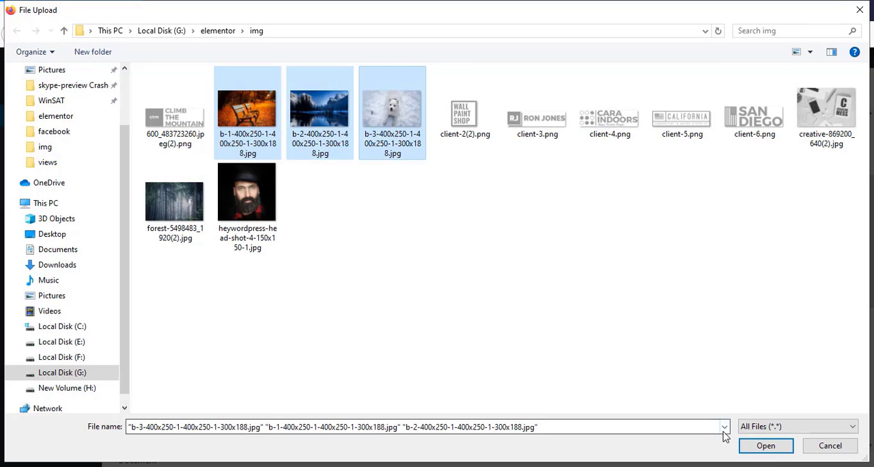
pyautogui.click(763, 445)
pyautogui.click(805, 431)
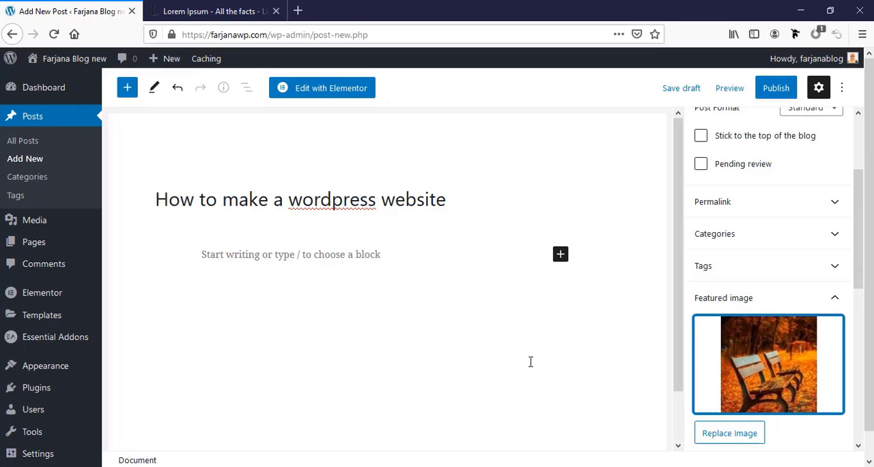
# Copy the full "What is Lorem Ipsum?" paragraph from lipsum.com into the post body and publish the post
pyautogui.click(244, 10)
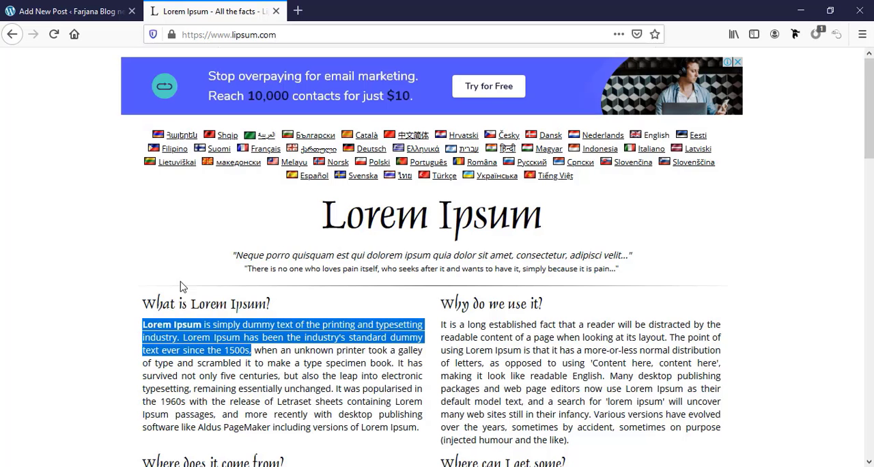
pyautogui.click(175, 341)
pyautogui.moveTo(144, 322); pyautogui.dragTo(421, 433)
pyautogui.hotkey('ctrl', 'c')
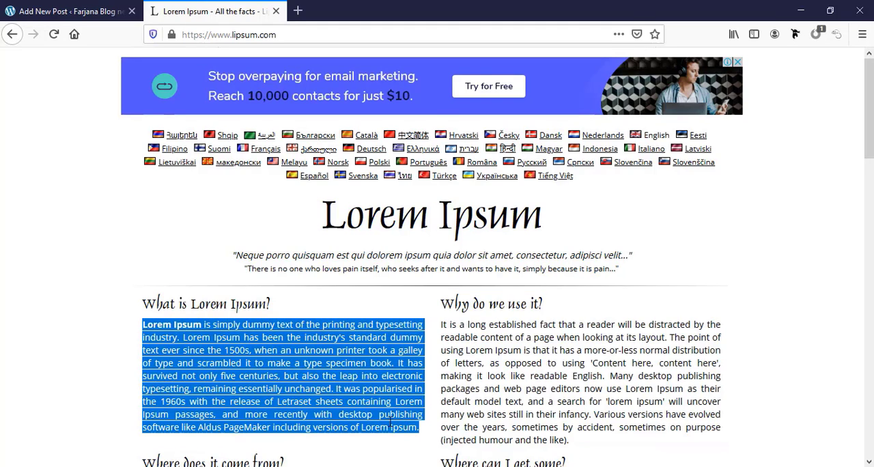
pyautogui.click(89, 13)
pyautogui.click(259, 262)
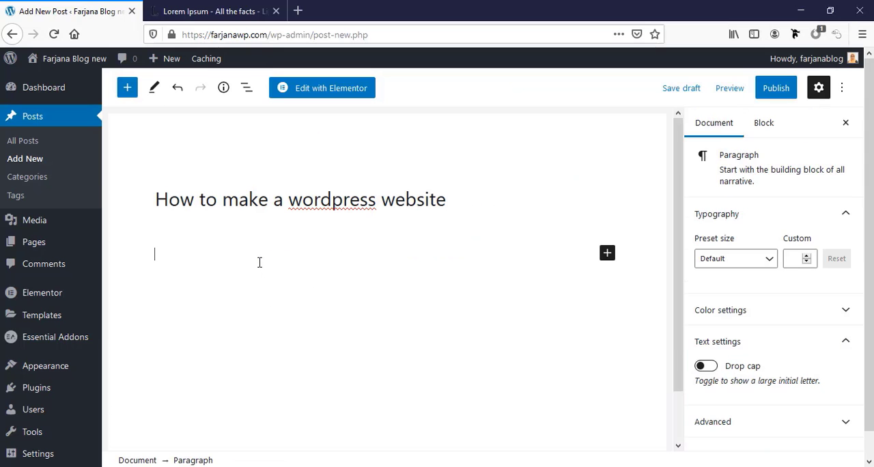
pyautogui.hotkey('ctrl', 'v')
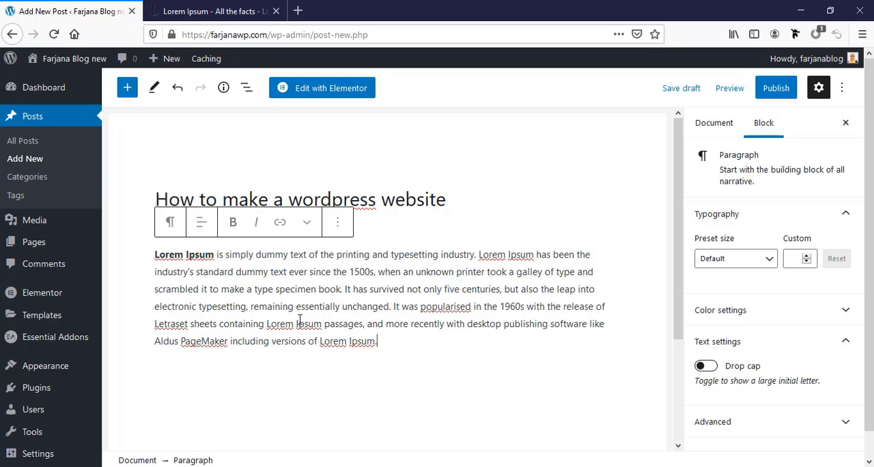
pyautogui.click(775, 88)
pyautogui.click(740, 93)
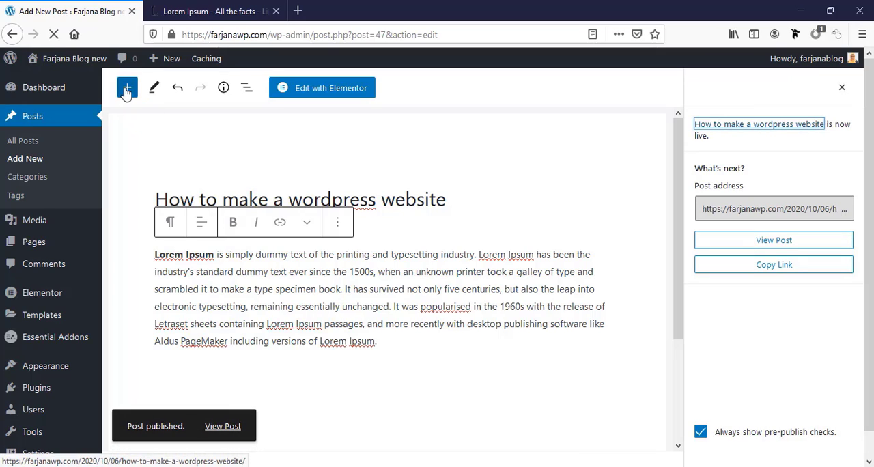
# Create a second post titled "How to make a portfolio website"
pyautogui.click(27, 167)
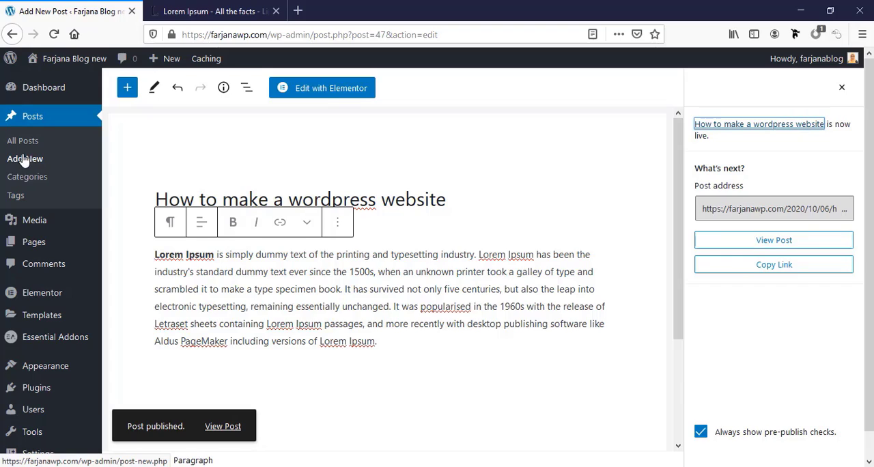
pyautogui.click(179, 201)
pyautogui.write('How to make a portfolio w')
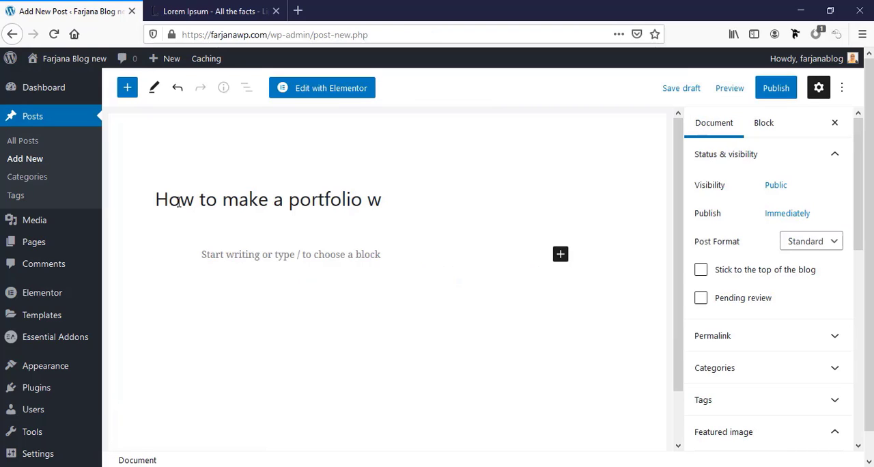
pyautogui.write('ebsite')
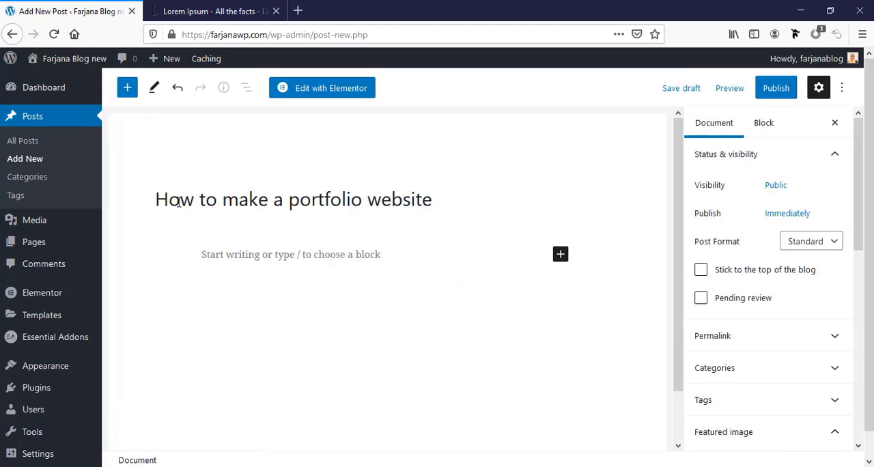
# Set the blue mountain lake picture as the portfolio post's featured image
pyautogui.click(721, 433)
pyautogui.scroll(-3, 717, 390)
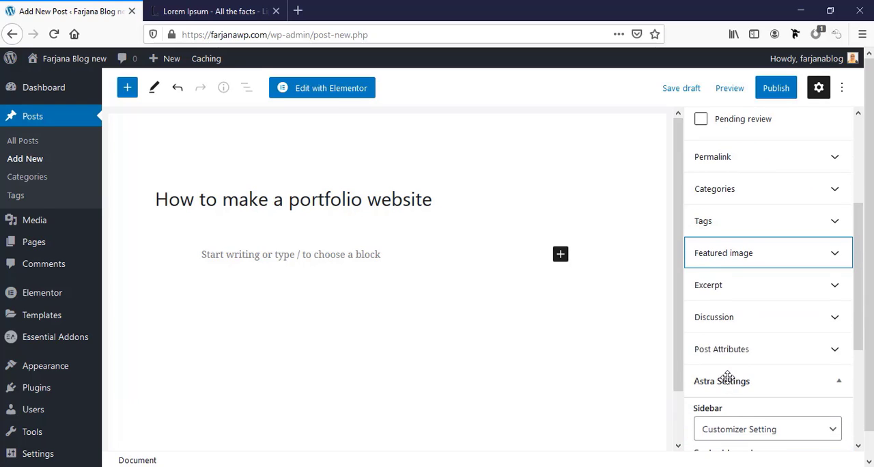
pyautogui.click(716, 254)
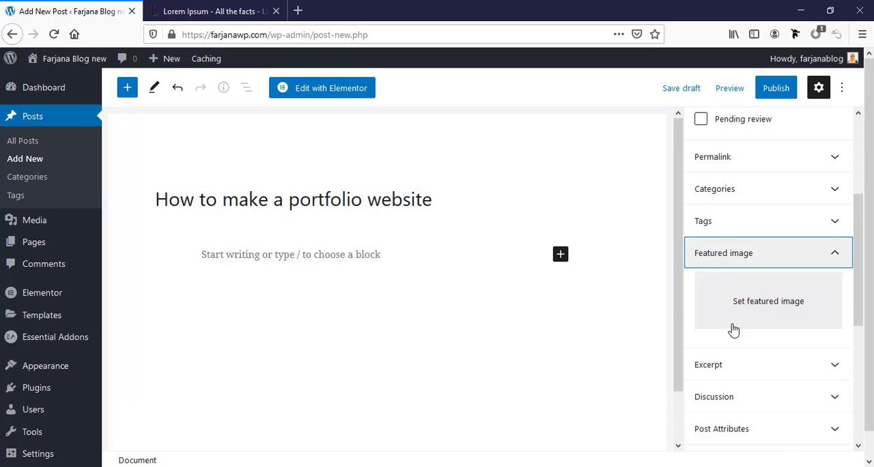
pyautogui.click(732, 320)
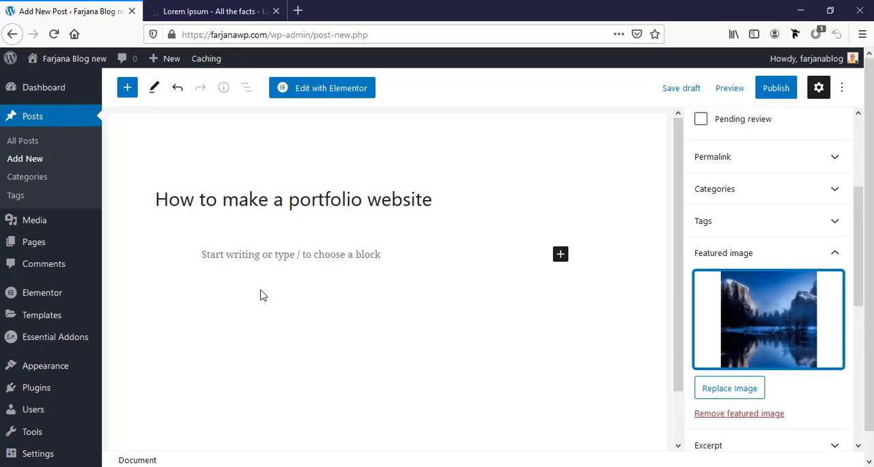
# Paste the Lorem Ipsum paragraph as the portfolio post's body and publish it
pyautogui.click(247, 259)
pyautogui.hotkey('ctrl', 'v')
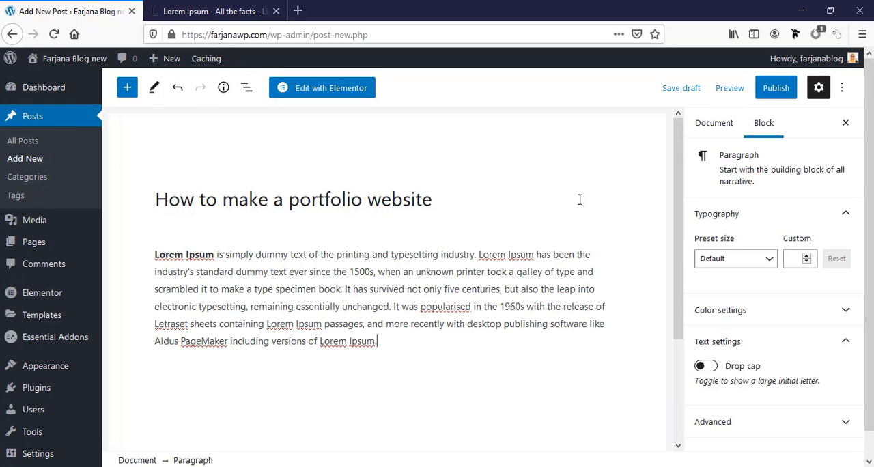
pyautogui.click(785, 92)
pyautogui.click(741, 90)
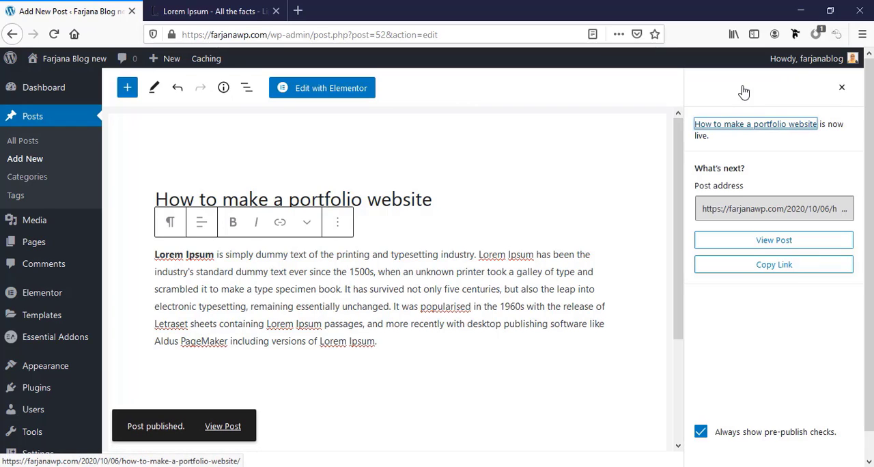
# Create another post titled "This is our third post" and set its featured image from the media library
pyautogui.click(23, 160)
pyautogui.write('This ia our third post')
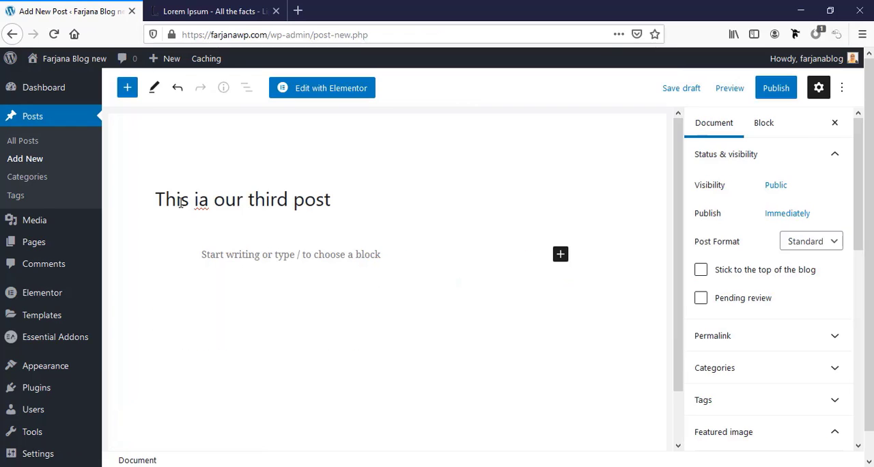
pyautogui.scroll(-3, 753, 410)
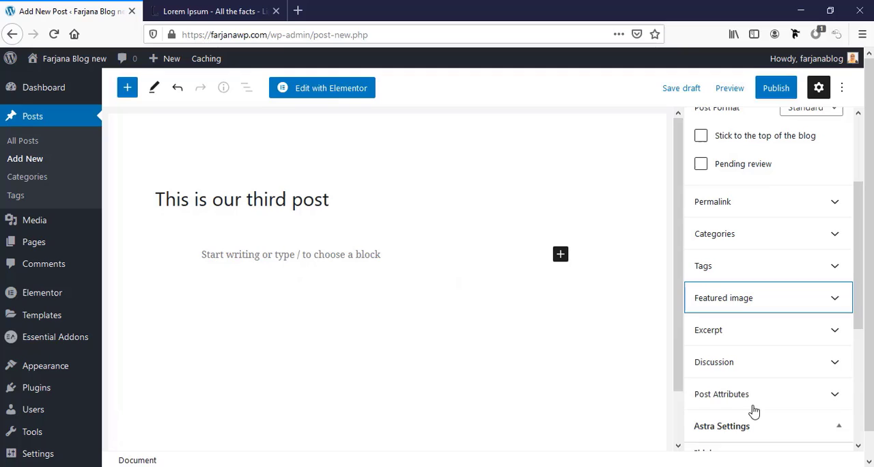
pyautogui.click(716, 309)
pyautogui.click(723, 342)
pyautogui.click(785, 430)
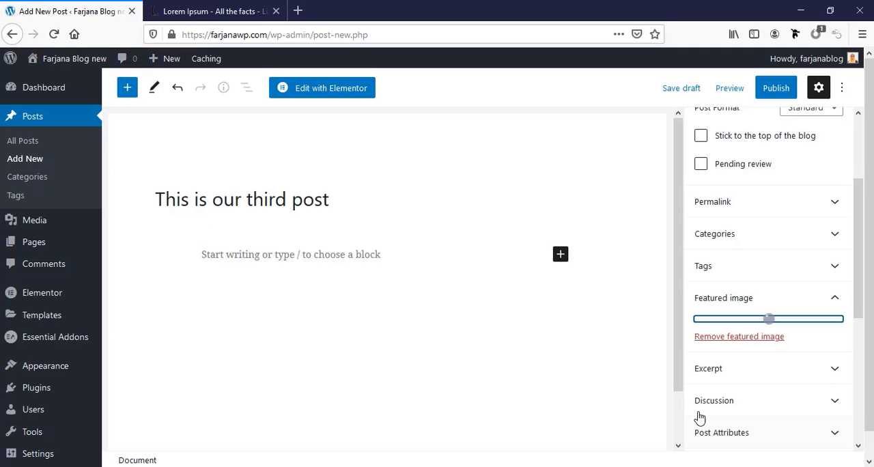
# Paste the Lorem Ipsum paragraph into the third post's body and publish the post
pyautogui.click(225, 256)
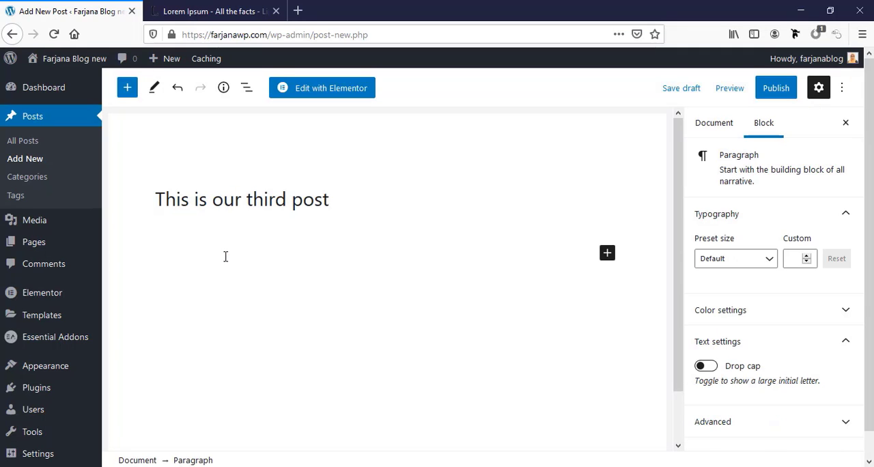
pyautogui.write("Lorem Ipsum is simply dummy text of the printing and typesetting industry. Lorem Ipsum has been the industry's standard dummy text ever since the 1500s, when an unknown printer took a galley of type and scrambled it to make a type specimen book. It has survived not only five centuries, but also the leap into electronic typesetting, remaining essentially unchanged. It was popularised in the 1960s with the release of Letraset sheets containing Lorem Ipsum passages, and more recently with desktop publishing software like Aldus PageMaker including versions of Lorem Ipsum.")
pyautogui.click(775, 88)
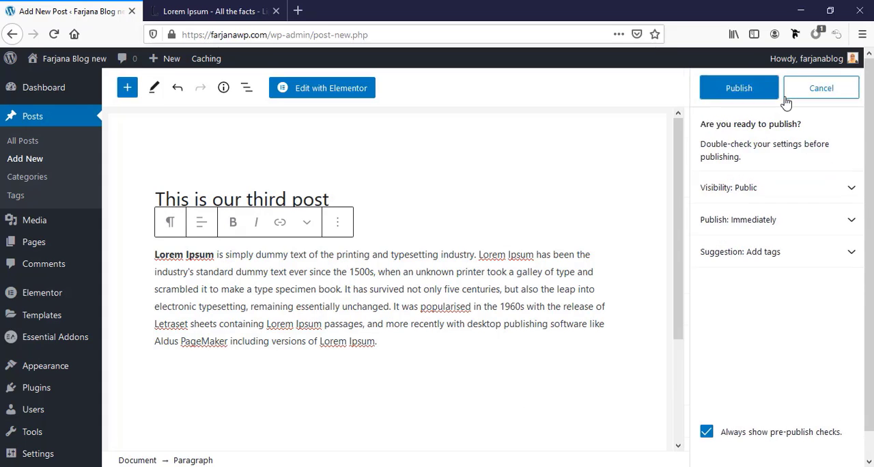
pyautogui.click(757, 99)
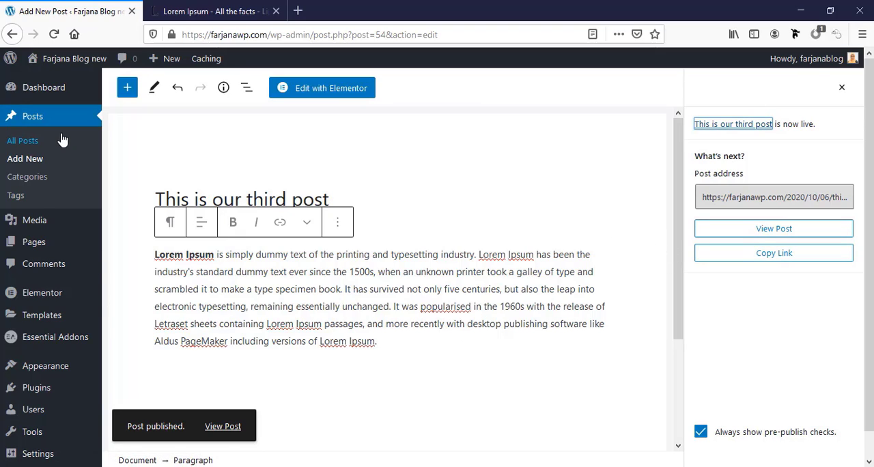
# Visit the live site and examine how the three posts appear in the Home page's Blog section
pyautogui.moveTo(63, 63)
pyautogui.click(72, 81)
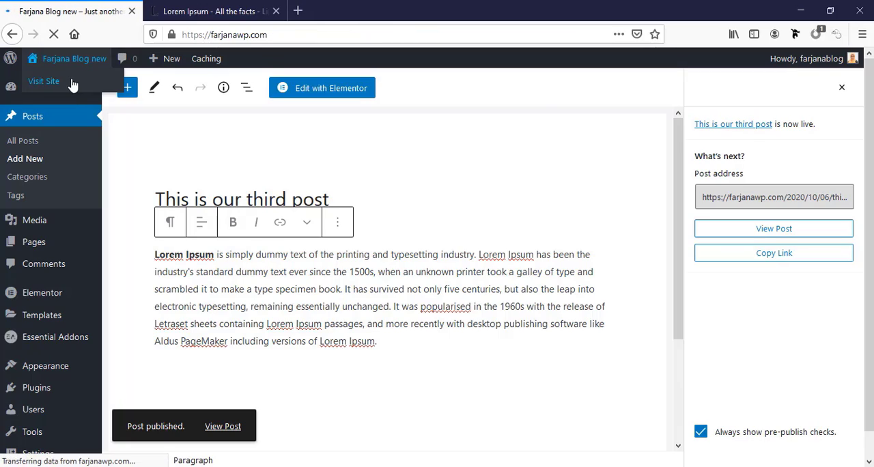
pyautogui.scroll(-15, 228, 295)
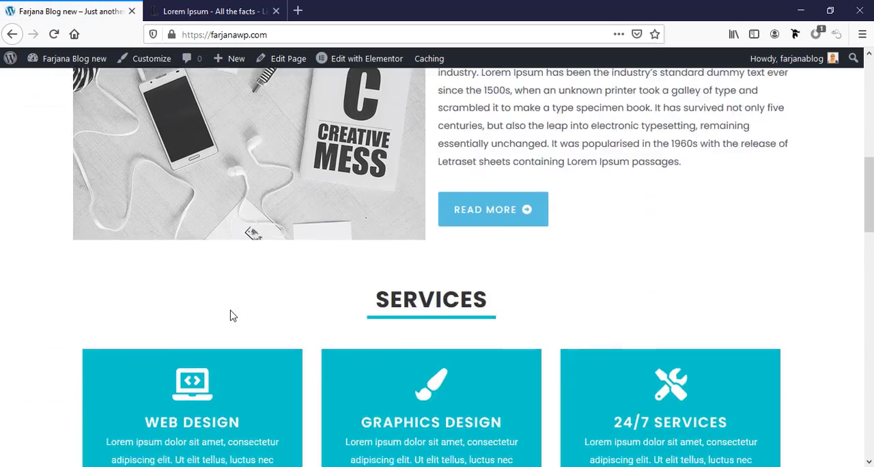
pyautogui.scroll(-3, 230, 315)
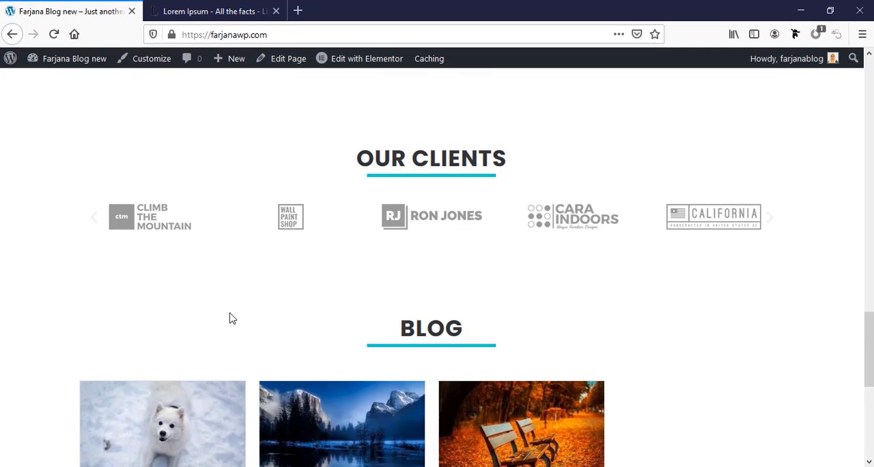
pyautogui.scroll(-2, 212, 334)
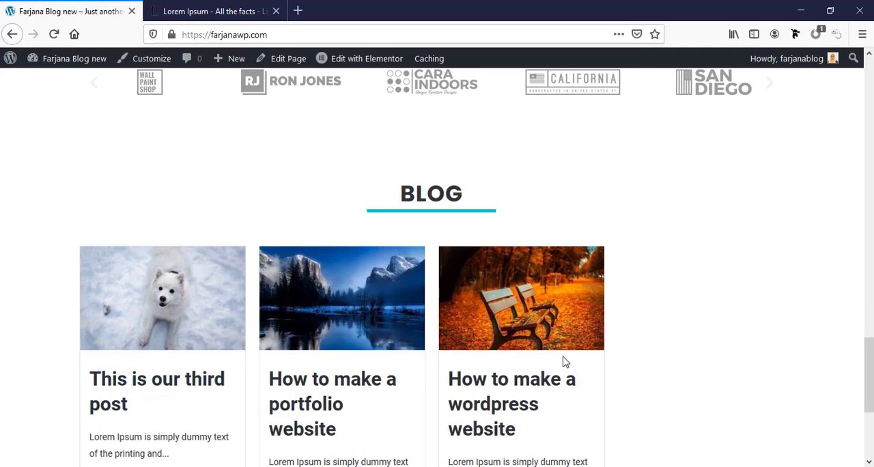
pyautogui.scroll(-2, 423, 341)
pyautogui.scroll(-1, 358, 337)
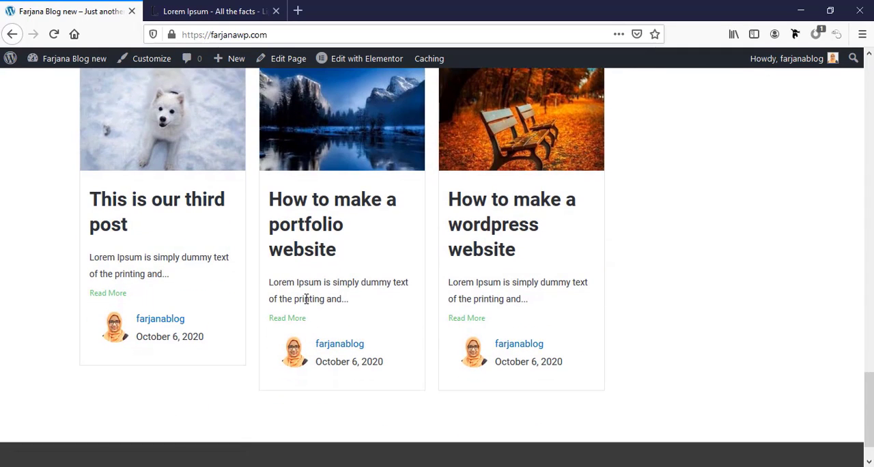
pyautogui.scroll(2, 430, 343)
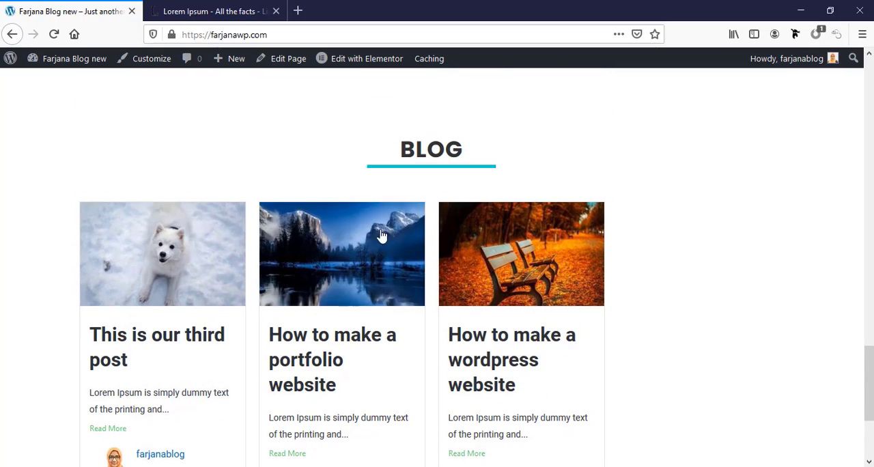
# Open the Home page in Elementor and select the Blog section's Post Grid widget for editing
pyautogui.click(357, 61)
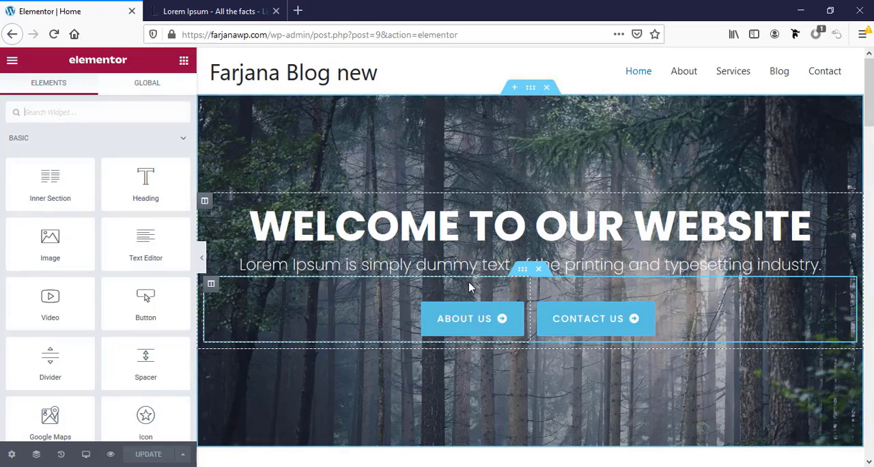
pyautogui.scroll(-15, 365, 377)
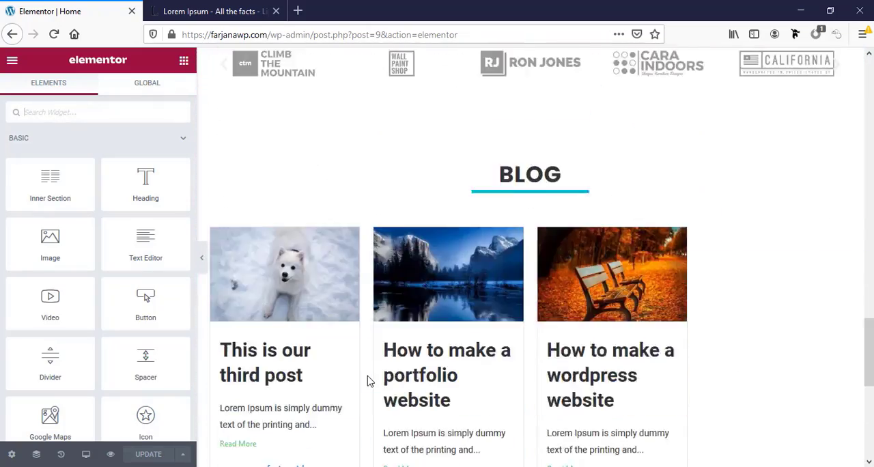
pyautogui.scroll(-3, 366, 380)
pyautogui.scroll(5, 269, 220)
pyautogui.click(269, 228)
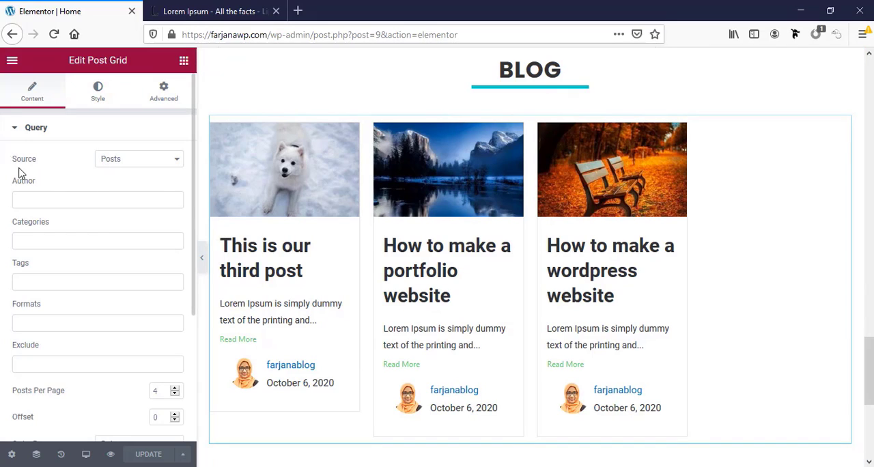
pyautogui.click(107, 162)
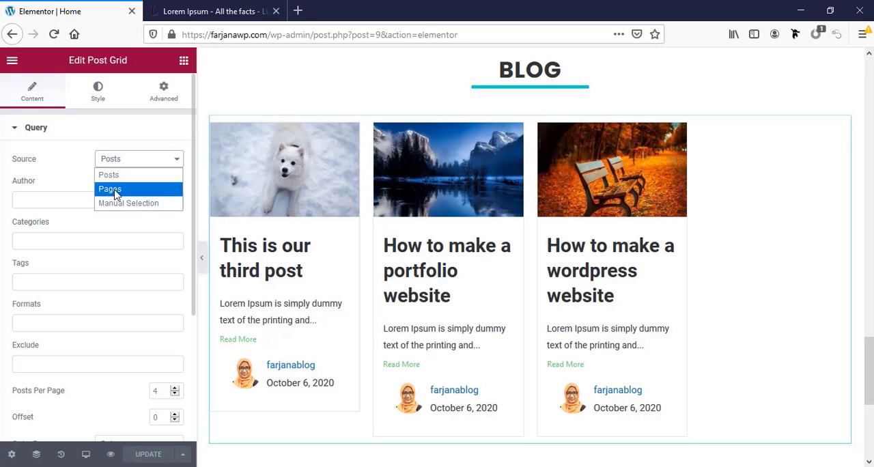
pyautogui.click(75, 164)
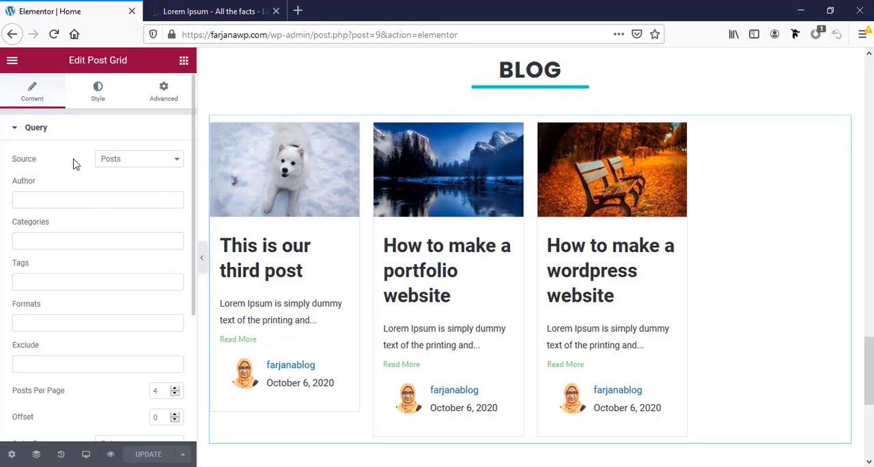
pyautogui.scroll(-1, 116, 312)
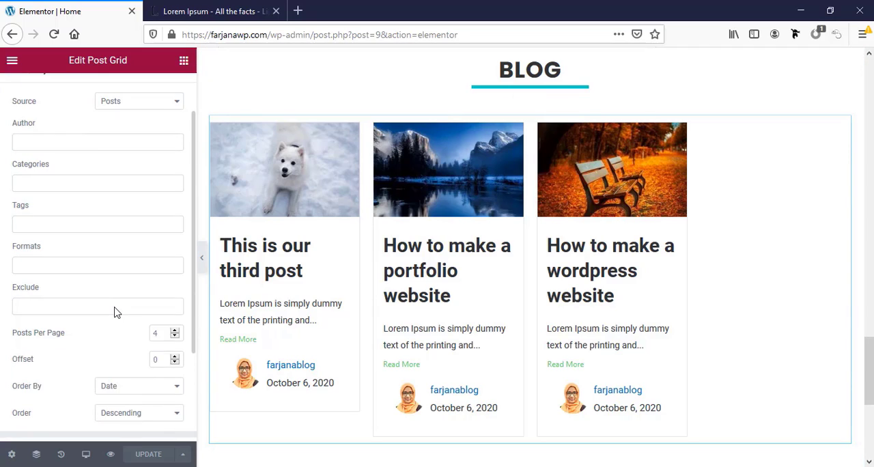
pyautogui.scroll(1, 114, 311)
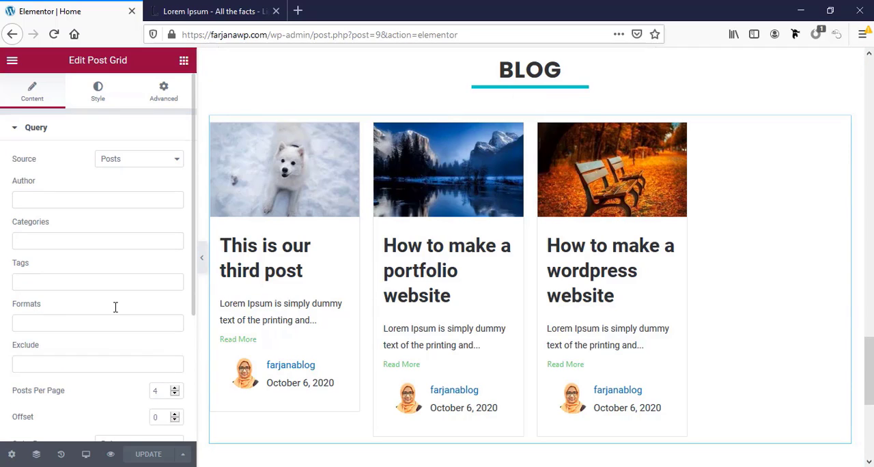
pyautogui.click(49, 239)
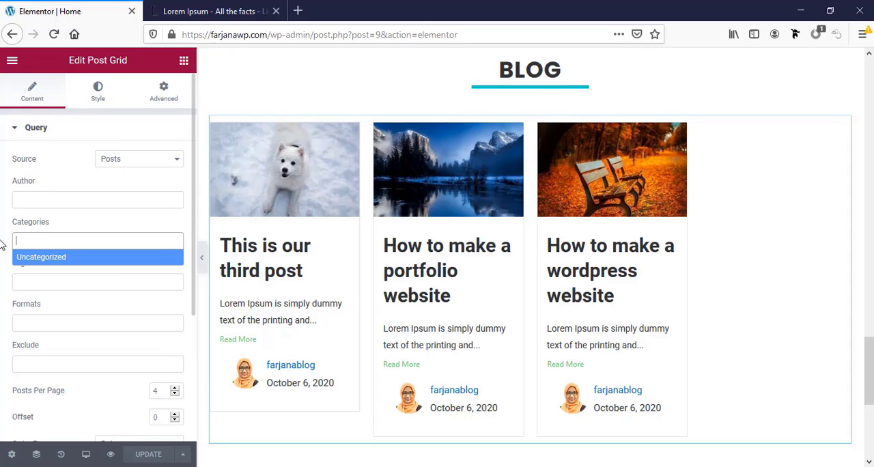
# Set the Post Grid's query to 3 posts per page
pyautogui.scroll(-1, 82, 390)
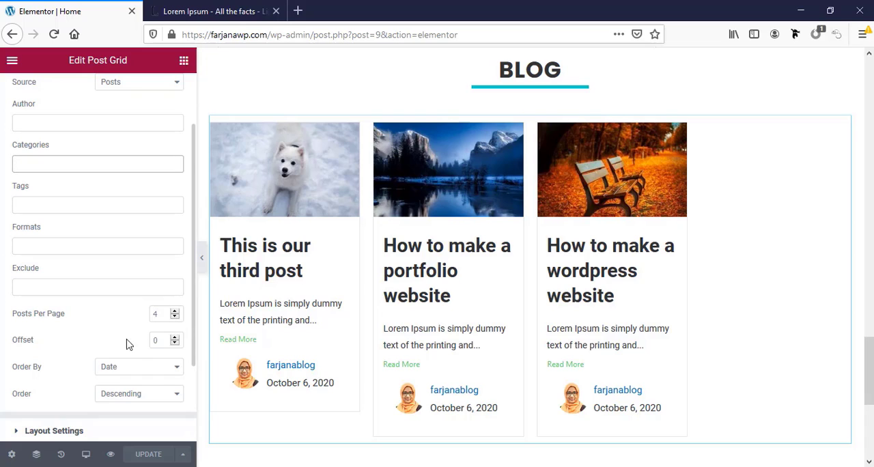
pyautogui.scroll(-1, 160, 360)
pyautogui.moveTo(160, 256); pyautogui.dragTo(144, 253)
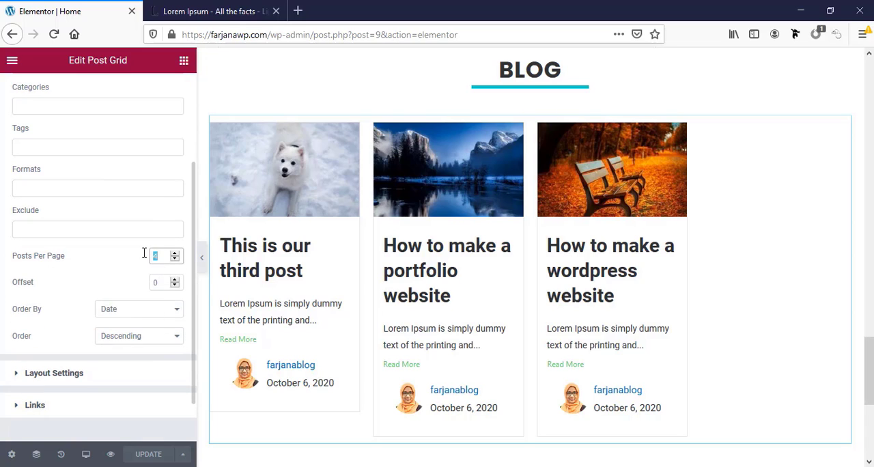
pyautogui.write('3')
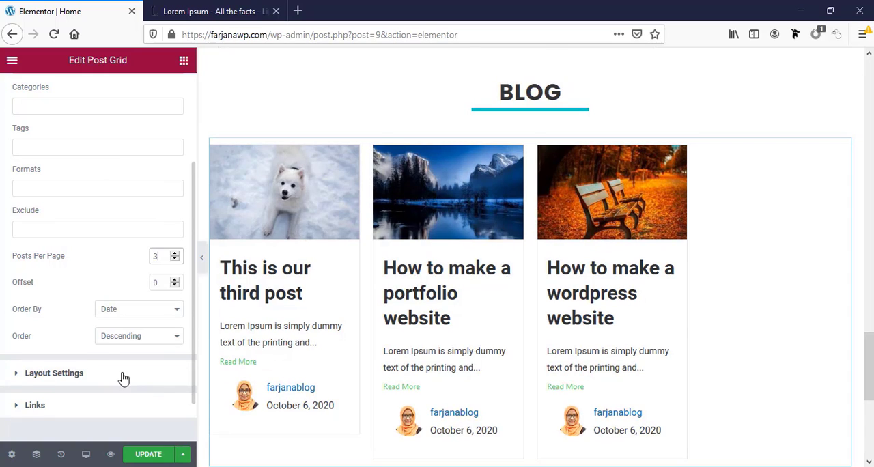
# Set the Post Grid to 3 columns and change its layout style to Grid
pyautogui.click(123, 378)
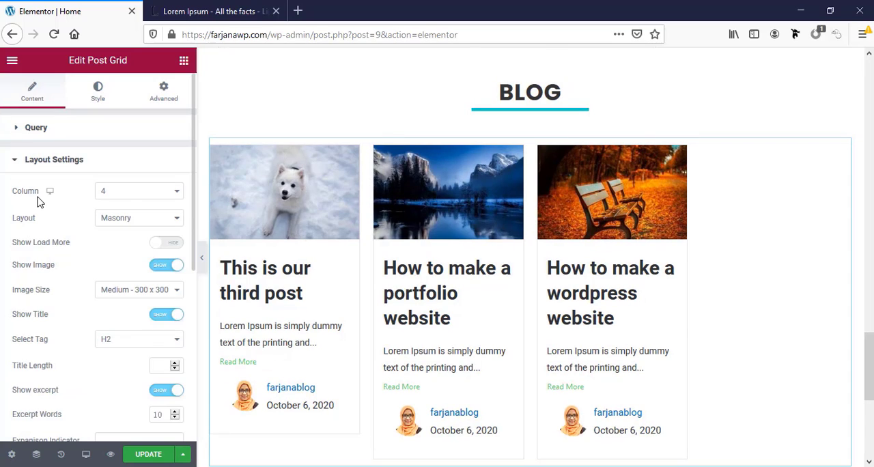
pyautogui.click(132, 197)
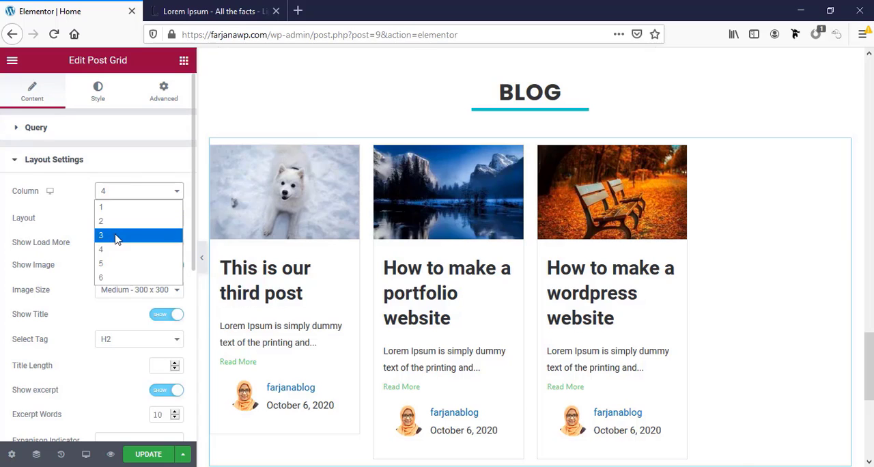
pyautogui.click(116, 236)
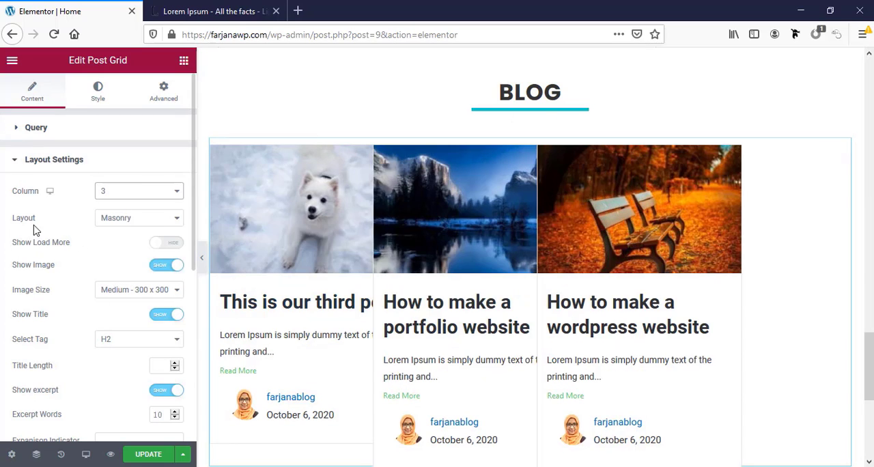
pyautogui.click(126, 218)
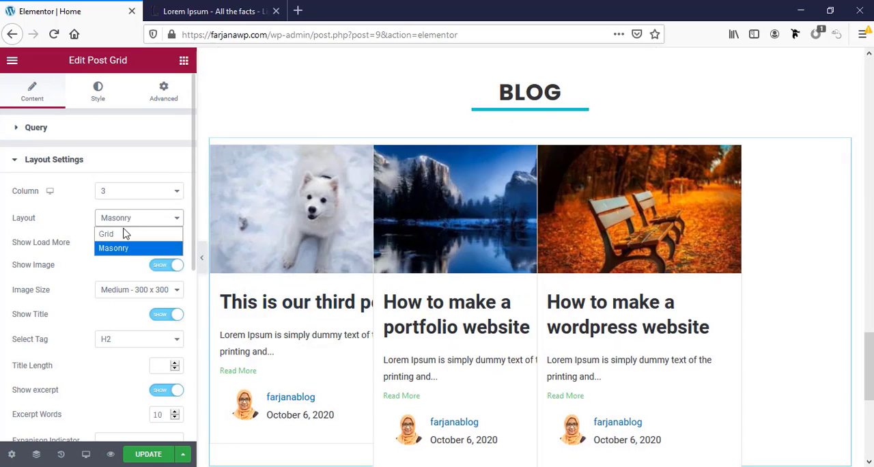
pyautogui.click(124, 235)
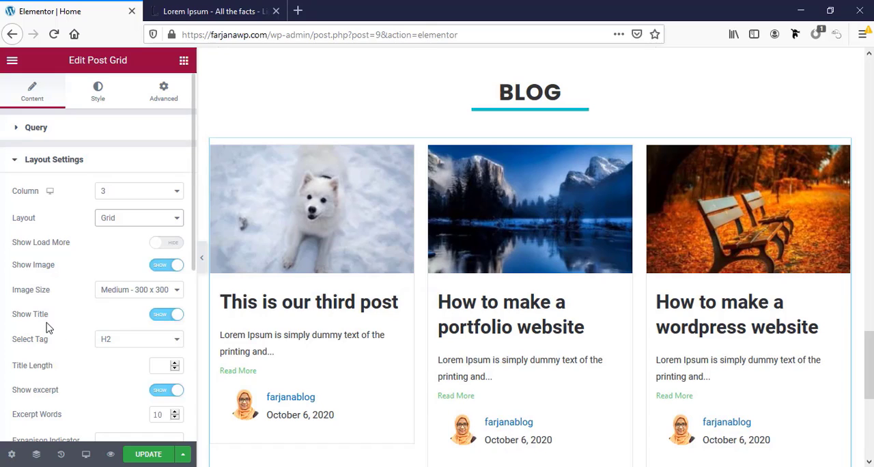
# Hide the excerpt, Read More button and meta information on the Post Grid's posts
pyautogui.scroll(-1, 125, 364)
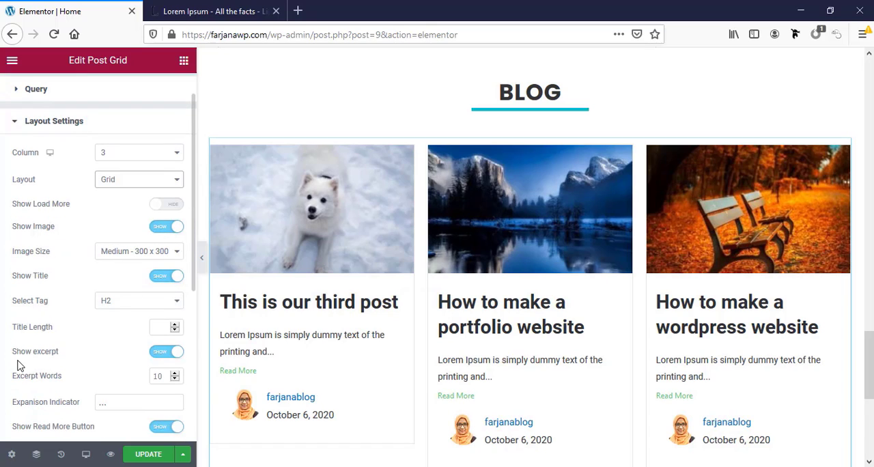
pyautogui.click(166, 352)
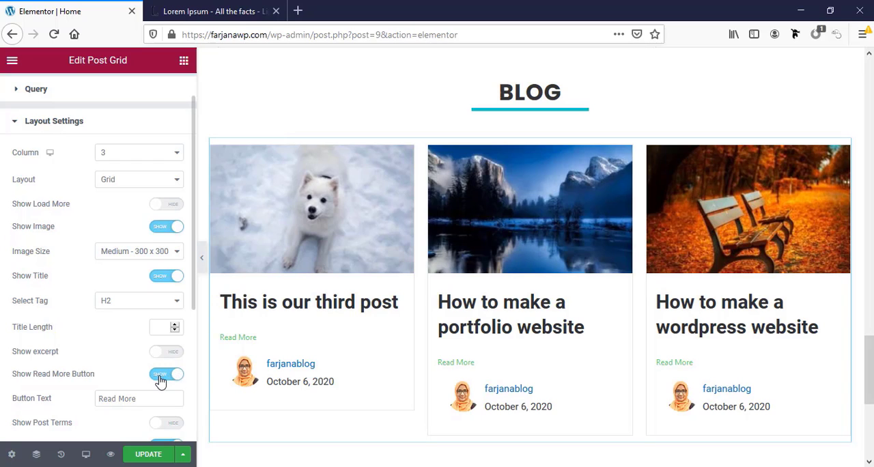
pyautogui.click(159, 380)
pyautogui.scroll(-2, 159, 381)
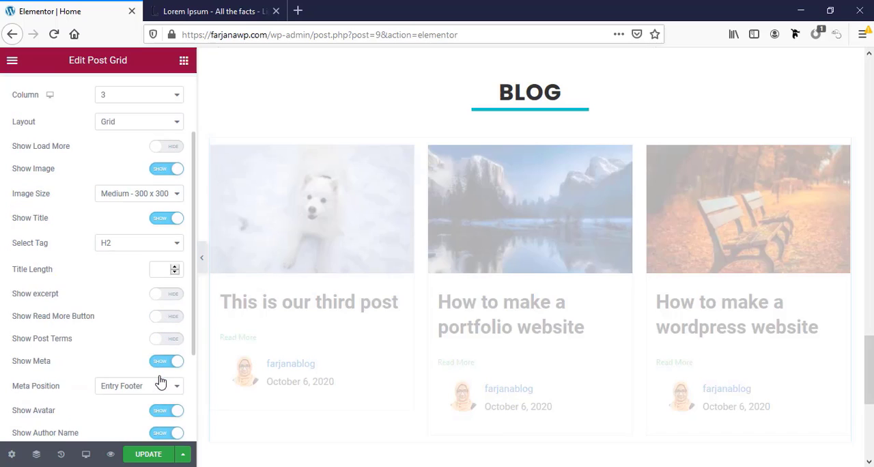
pyautogui.scroll(-1, 159, 380)
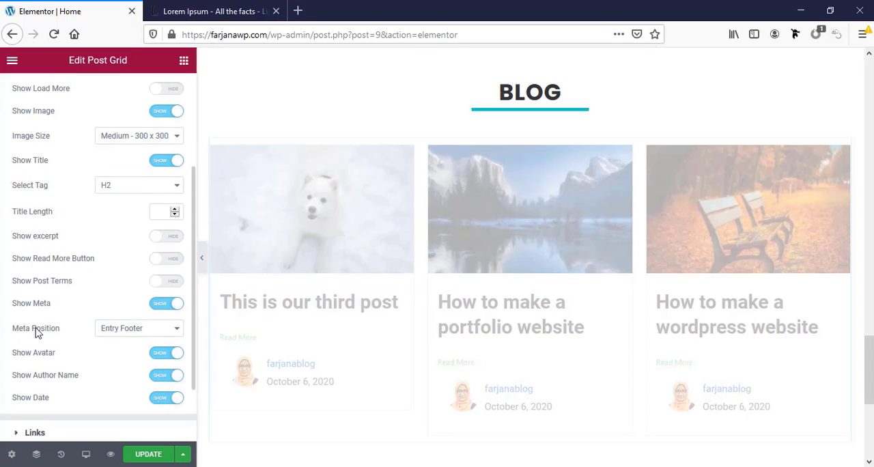
pyautogui.click(164, 304)
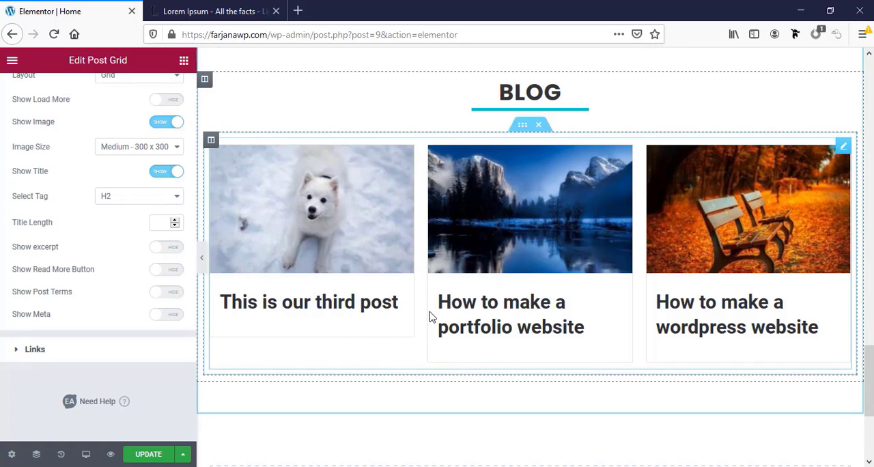
pyautogui.click(35, 350)
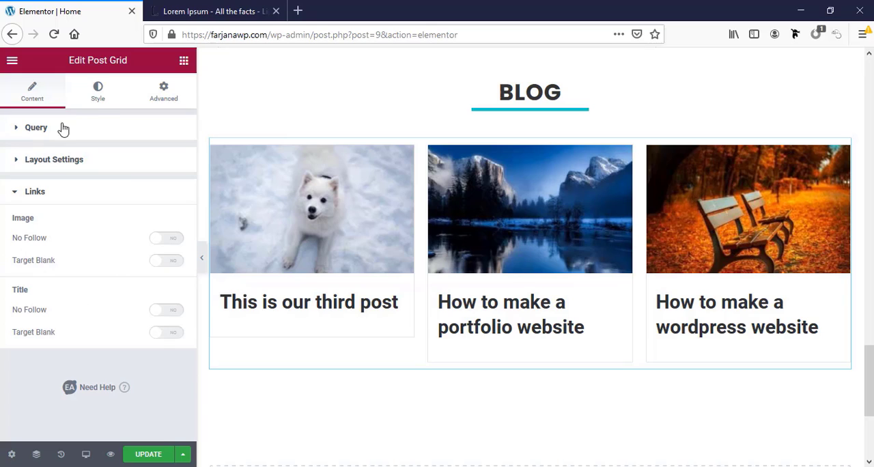
pyautogui.click(39, 198)
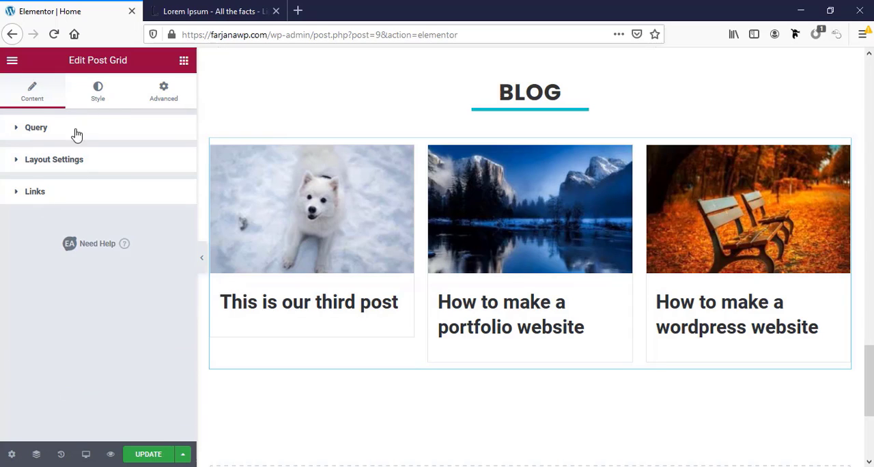
# Set the hover color of the Post Grid's titles to the dark global color
pyautogui.click(90, 102)
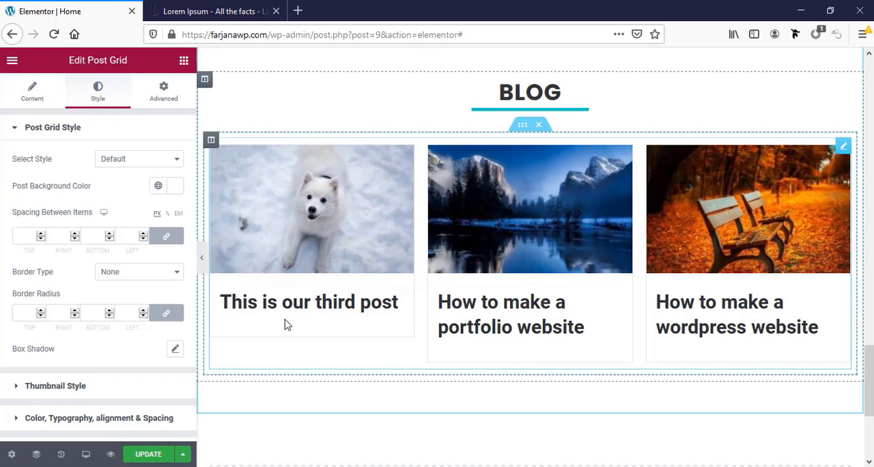
pyautogui.click(15, 130)
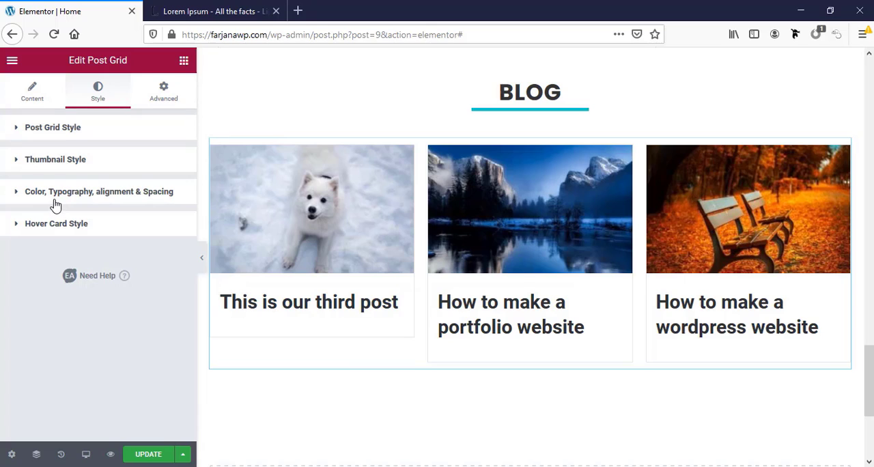
pyautogui.click(86, 199)
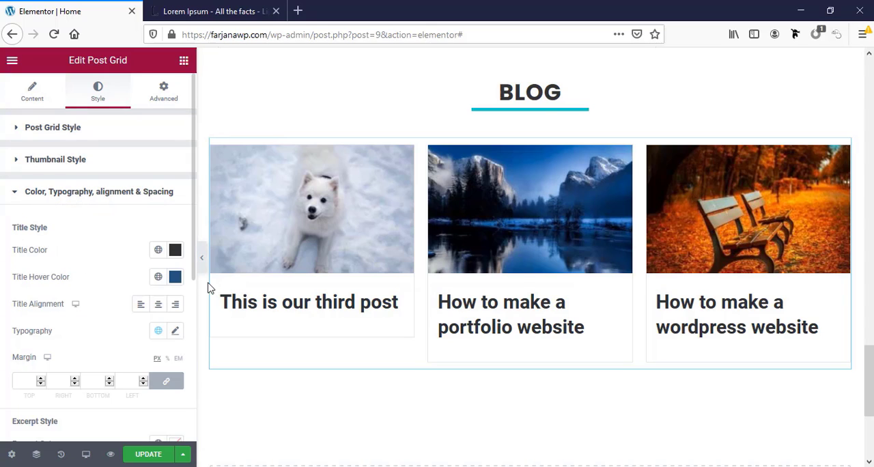
pyautogui.click(157, 250)
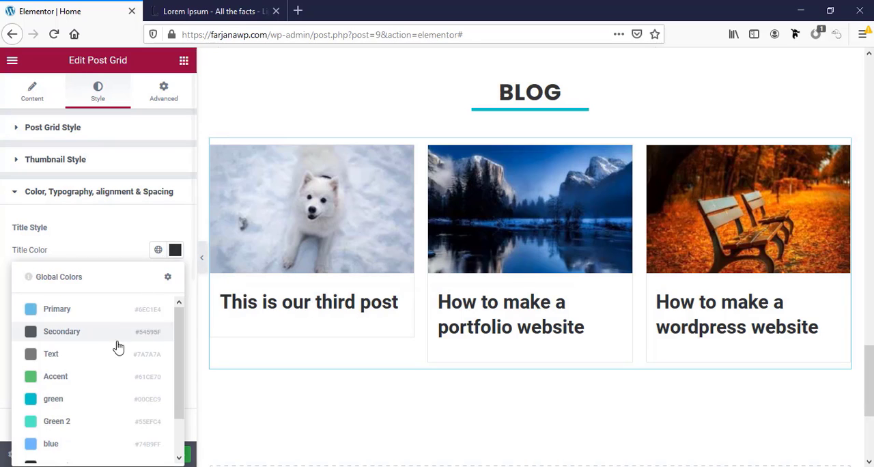
pyautogui.click(154, 248)
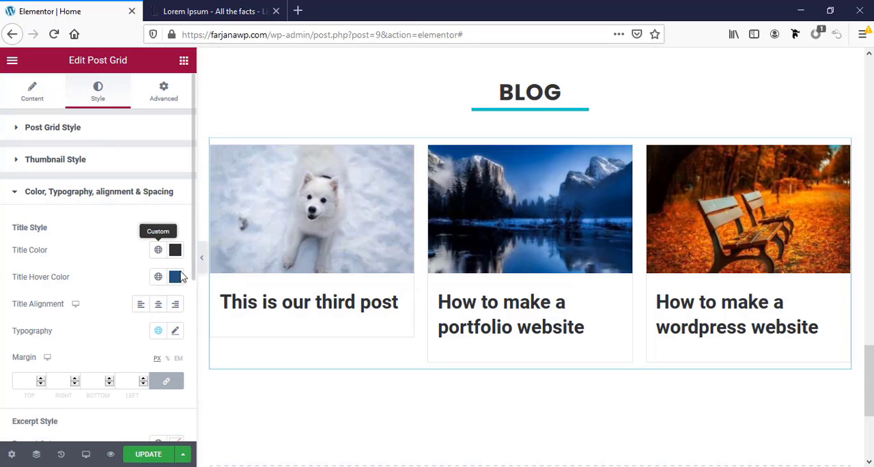
pyautogui.scroll(-1, 135, 286)
pyautogui.scroll(-1, 136, 286)
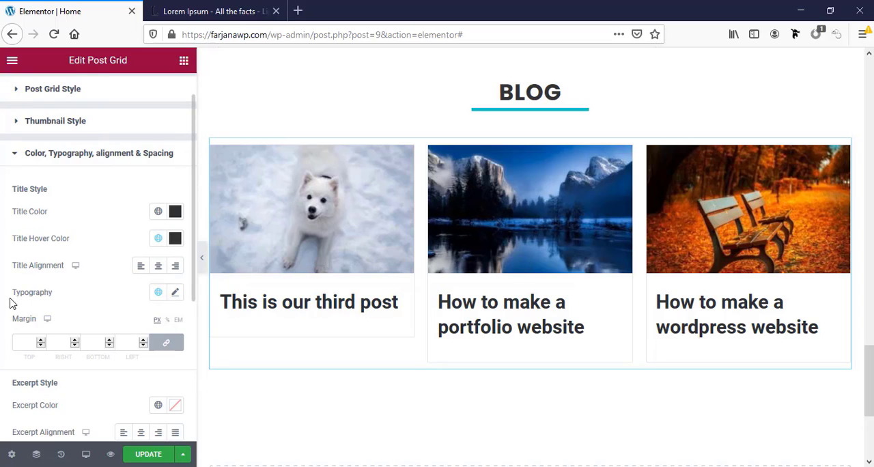
# Set the Post Grid titles' font family to Poppins and their size to 22 px
pyautogui.click(174, 294)
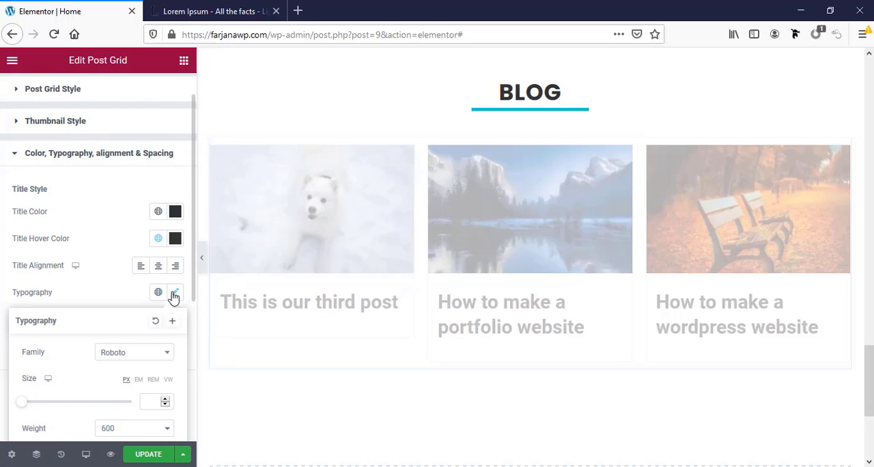
pyautogui.click(140, 359)
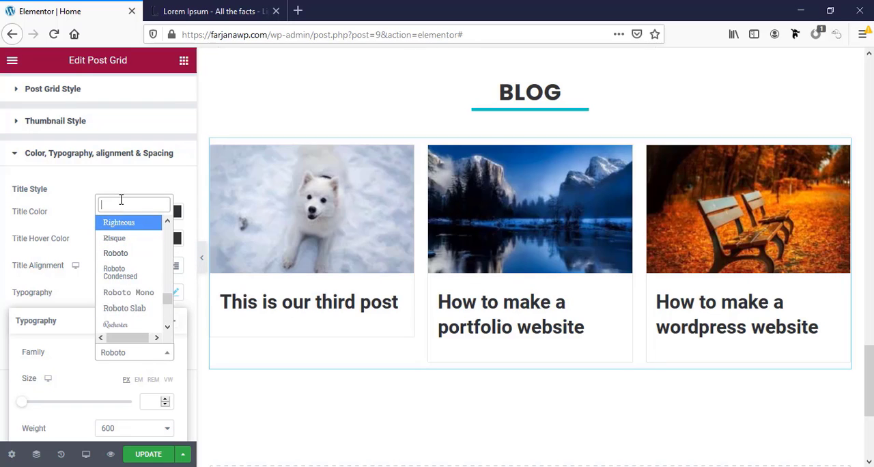
pyautogui.write('popp')
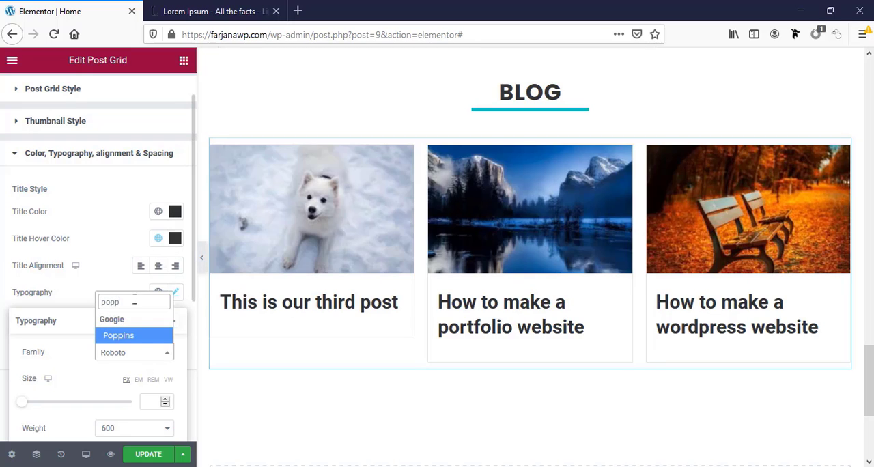
pyautogui.click(137, 335)
pyautogui.scroll(-1, 140, 355)
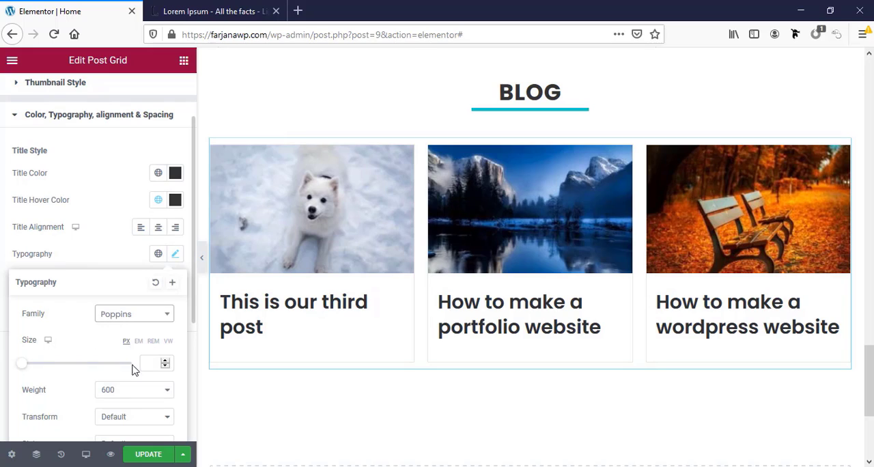
pyautogui.click(151, 364)
pyautogui.write('20')
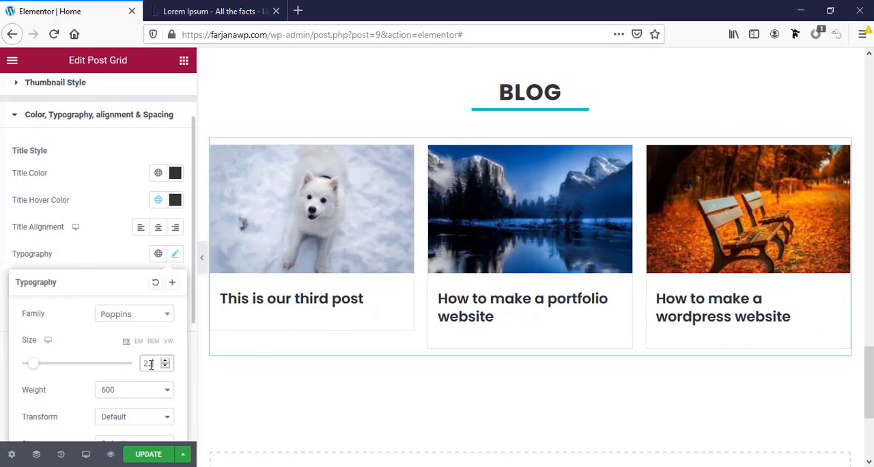
# Set the Post Grid titles' font weight to 500 and line height to 1.2 em
pyautogui.scroll(-1, 146, 372)
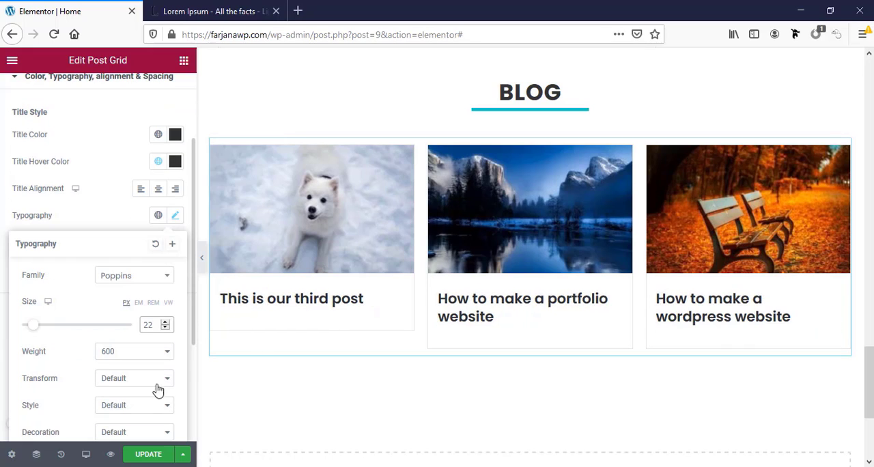
pyautogui.click(123, 358)
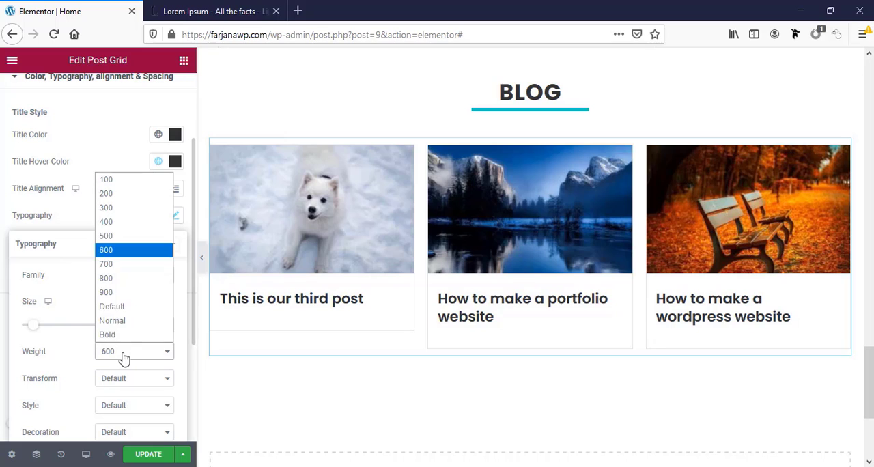
pyautogui.click(124, 238)
pyautogui.scroll(-4, 121, 384)
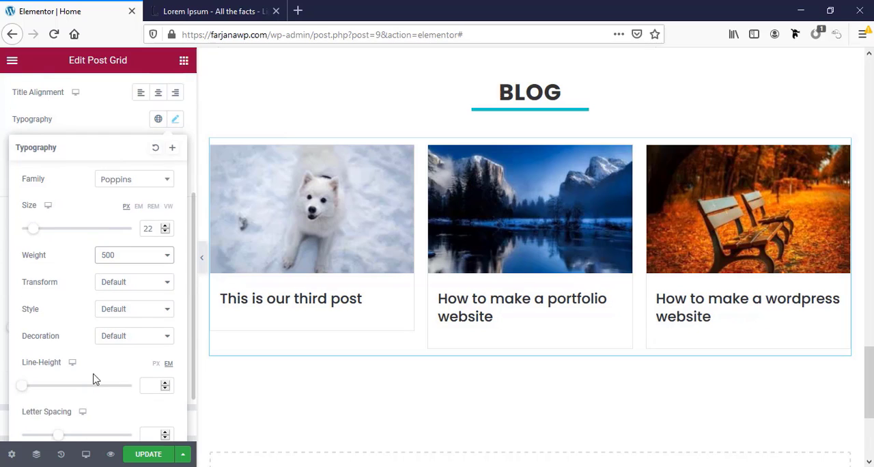
pyautogui.click(162, 327)
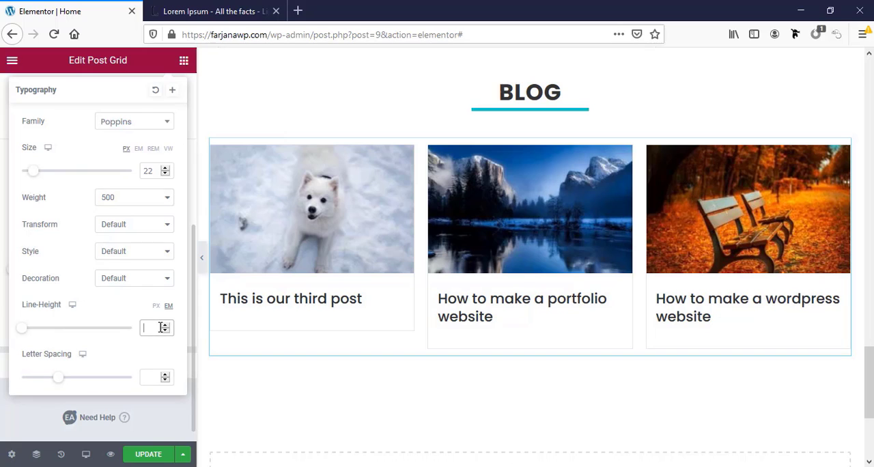
pyautogui.write('1.2')
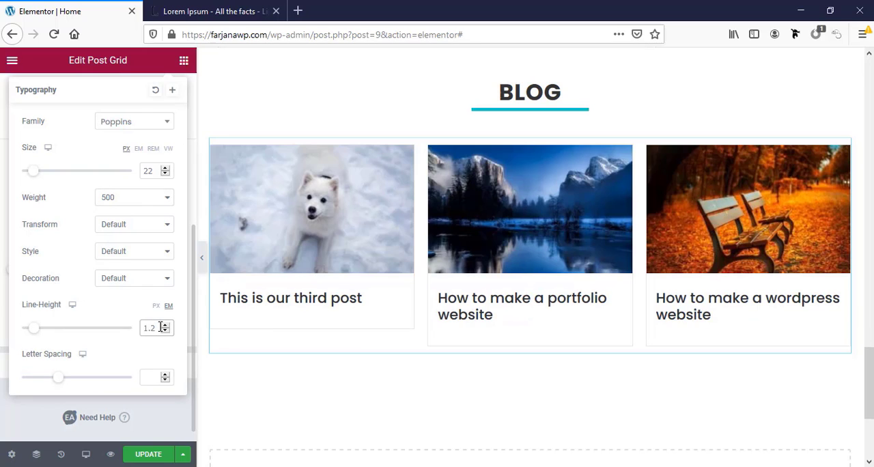
# Reduce the Post Grid titles' font size to 20 px and save the page update
pyautogui.click(165, 174)
pyautogui.click(165, 174)
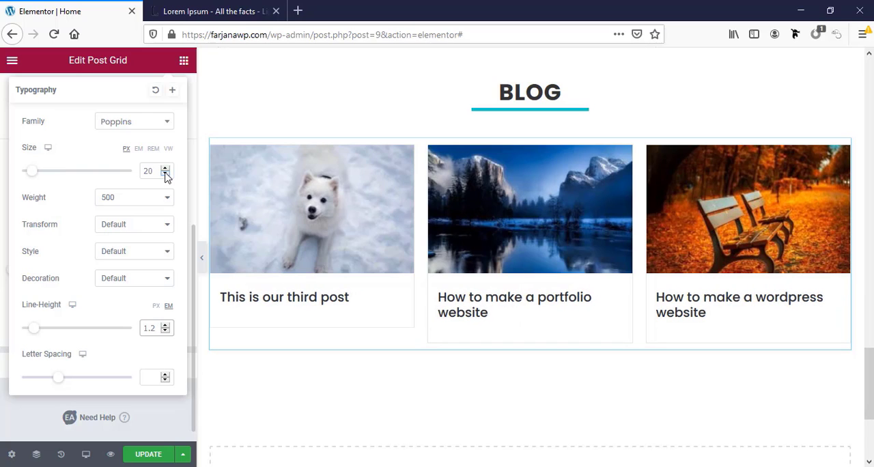
pyautogui.click(136, 403)
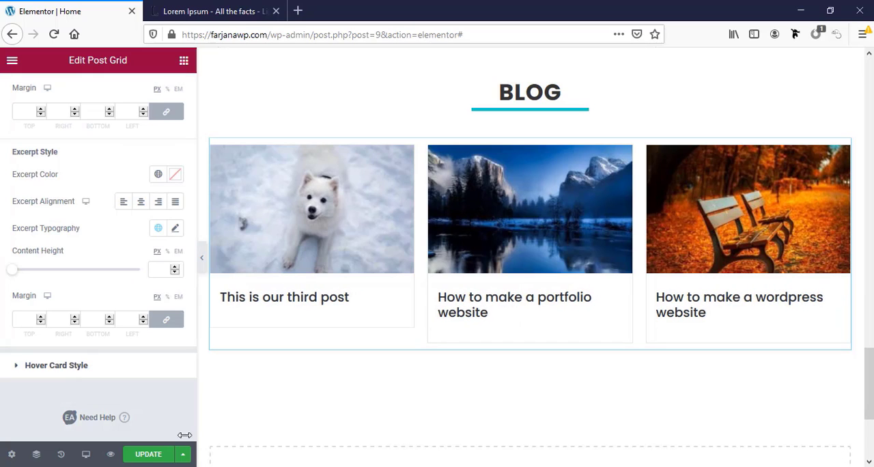
pyautogui.click(143, 454)
# Switch the Blog heading divider's width unit to pixels and set the width to 60 px
pyautogui.scroll(-3, 672, 366)
pyautogui.scroll(5, 615, 334)
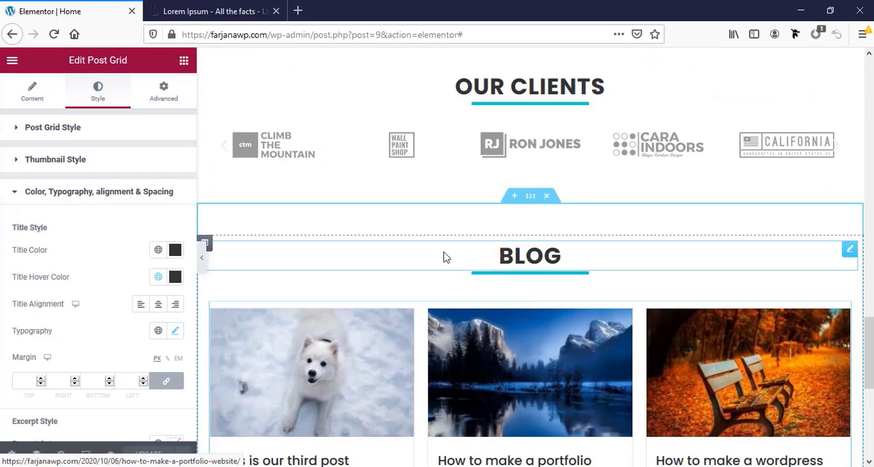
pyautogui.click(533, 280)
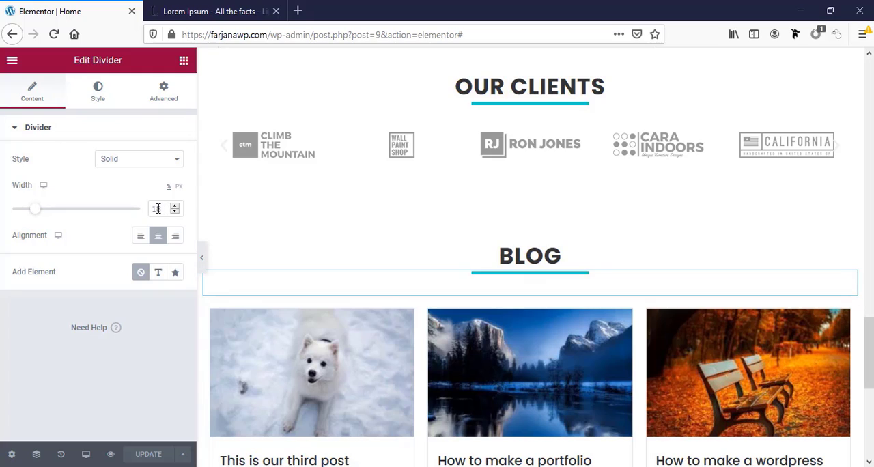
pyautogui.click(179, 187)
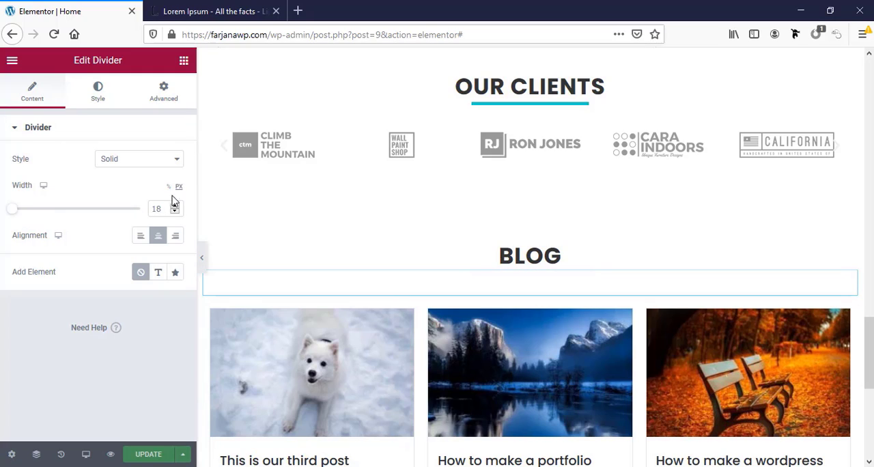
pyautogui.doubleClick(164, 208)
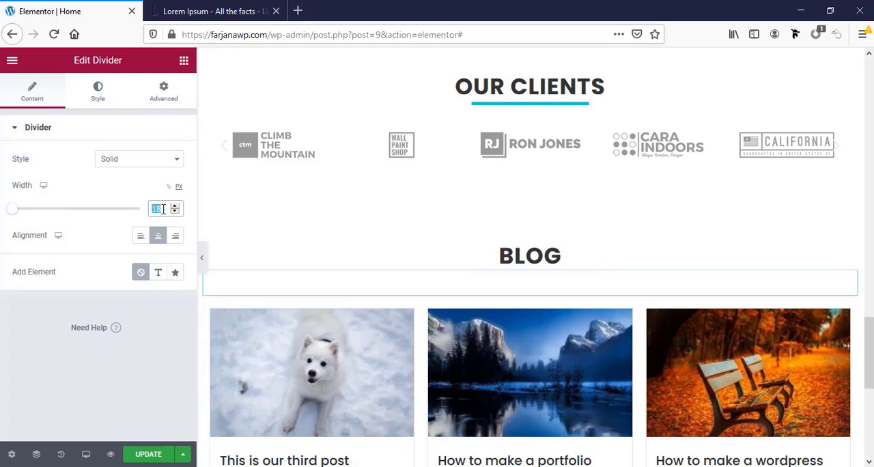
pyautogui.write('100')
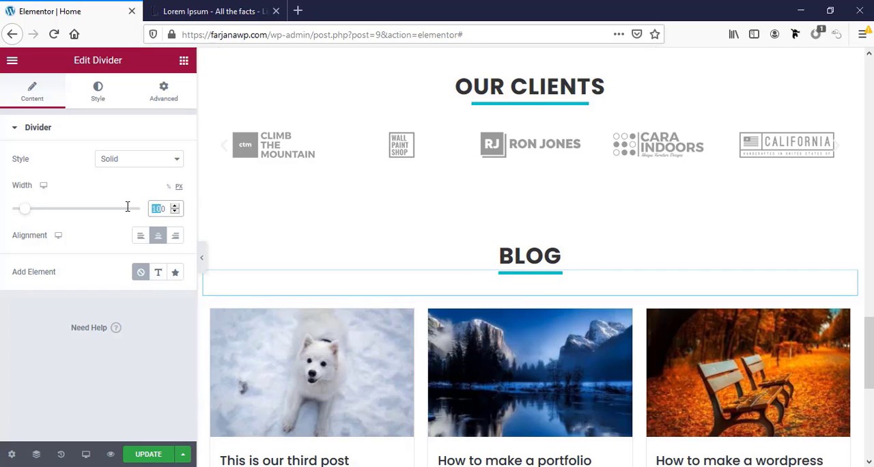
pyautogui.write('80')
pyautogui.press('BackSpace')
pyautogui.write('60')
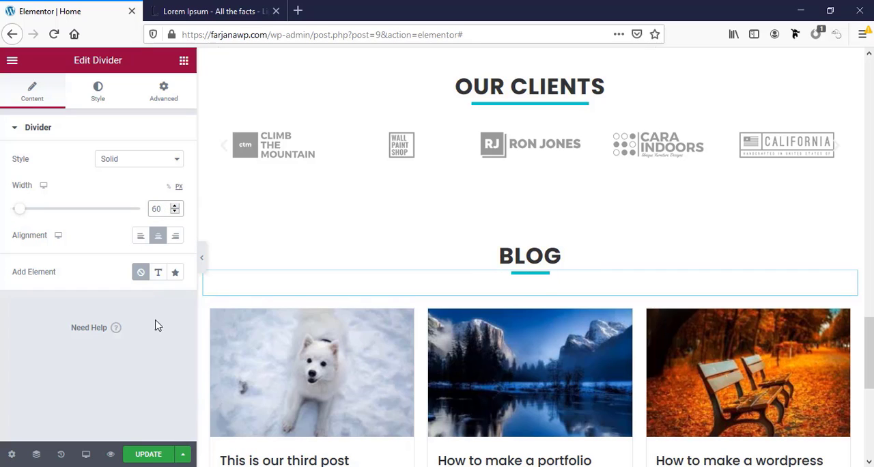
# Copy the Blog divider and paste its style onto the Our Clients and Testimonials dividers
pyautogui.rightClick(538, 271)
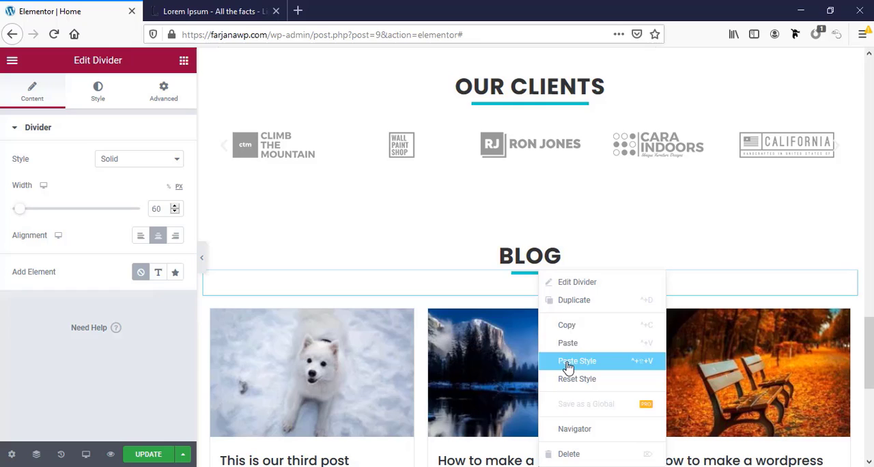
pyautogui.click(567, 325)
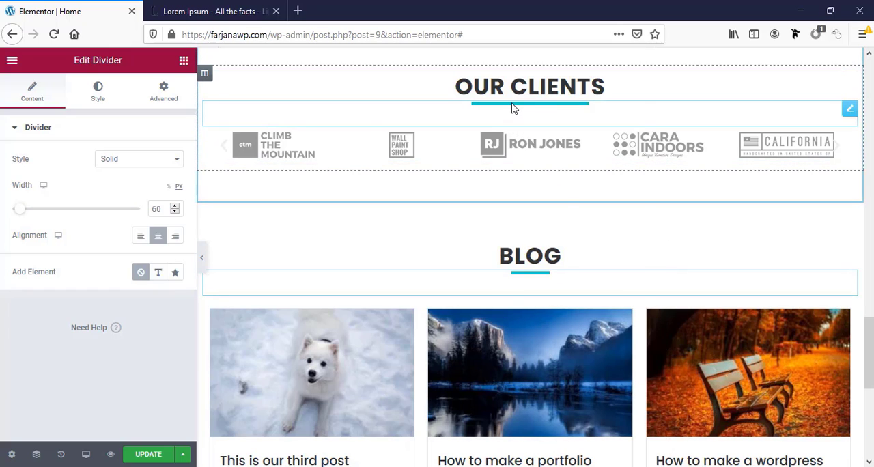
pyautogui.rightClick(513, 110)
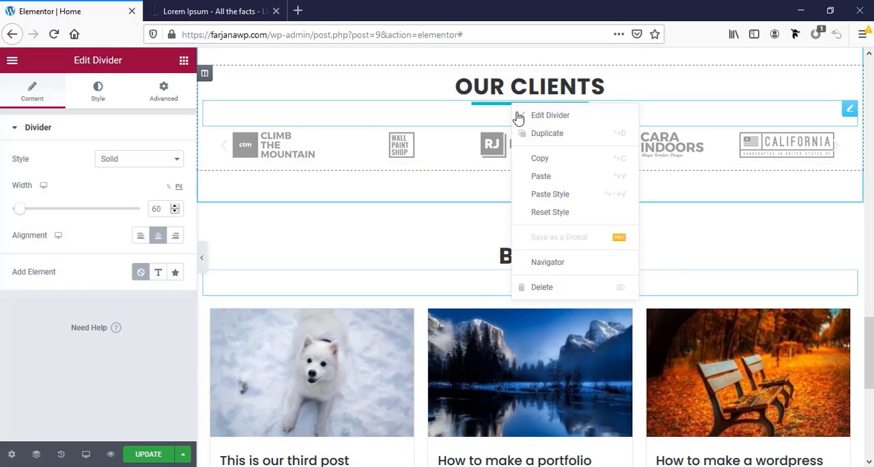
pyautogui.click(552, 194)
pyautogui.scroll(5, 544, 197)
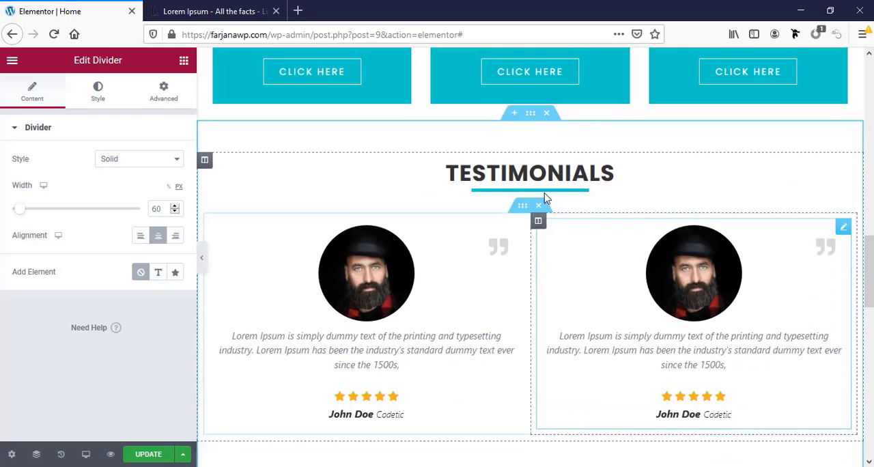
pyautogui.rightClick(524, 208)
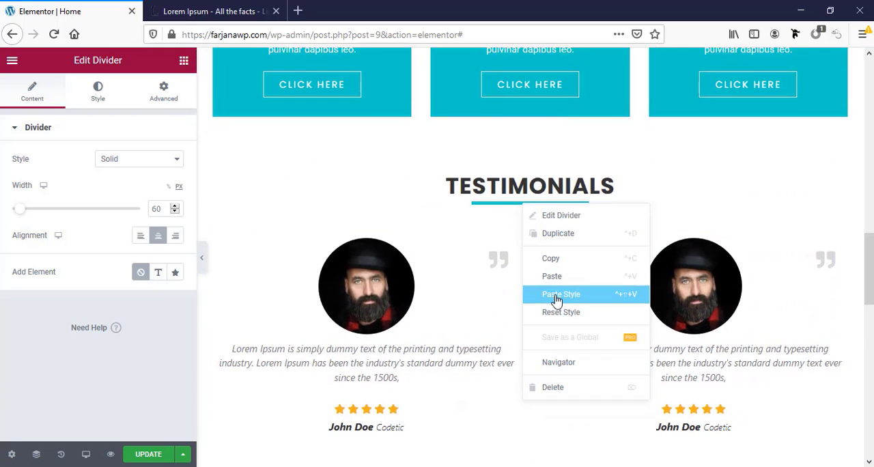
pyautogui.click(555, 292)
# Paste the copied divider style onto the dividers under the Services and About Us headings
pyautogui.scroll(3, 539, 225)
pyautogui.scroll(3, 552, 187)
pyautogui.rightClick(567, 234)
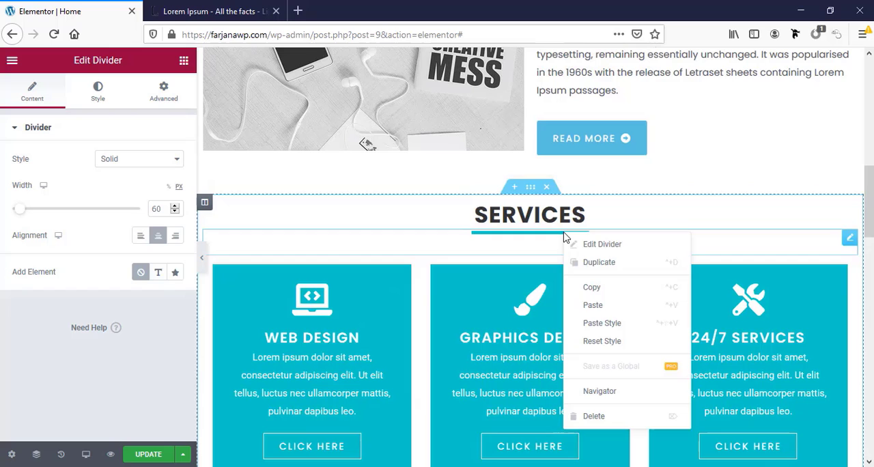
pyautogui.click(608, 325)
pyautogui.scroll(4, 581, 226)
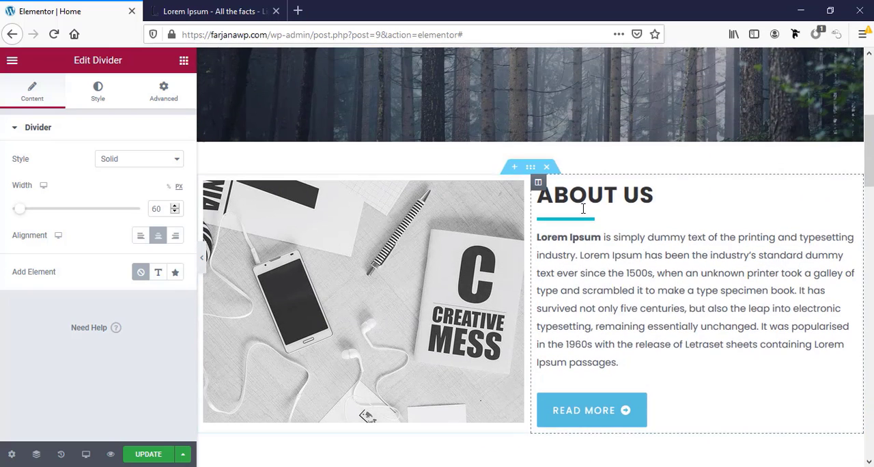
pyautogui.rightClick(572, 220)
pyautogui.click(600, 311)
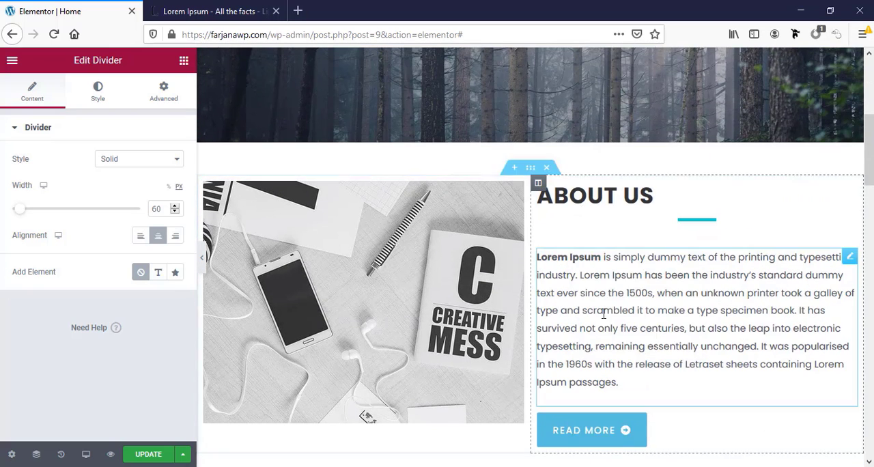
# Align the About Us divider to the left and set its bottom margin to 0 px
pyautogui.click(141, 237)
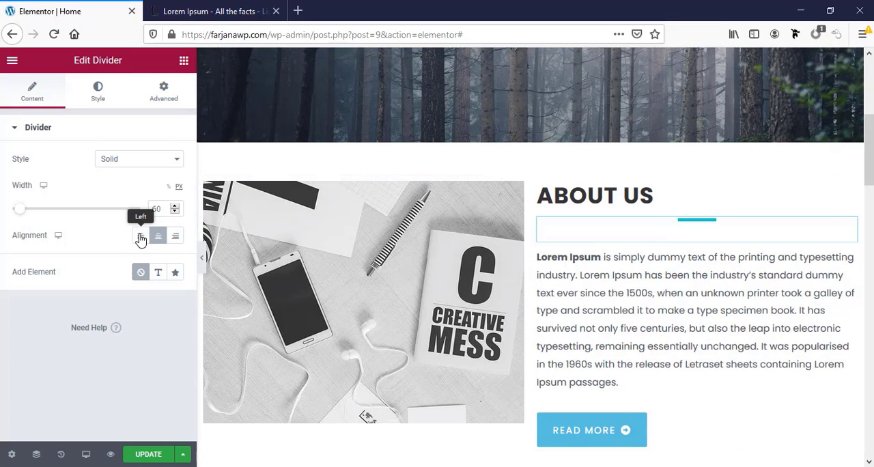
pyautogui.click(140, 235)
pyautogui.click(161, 94)
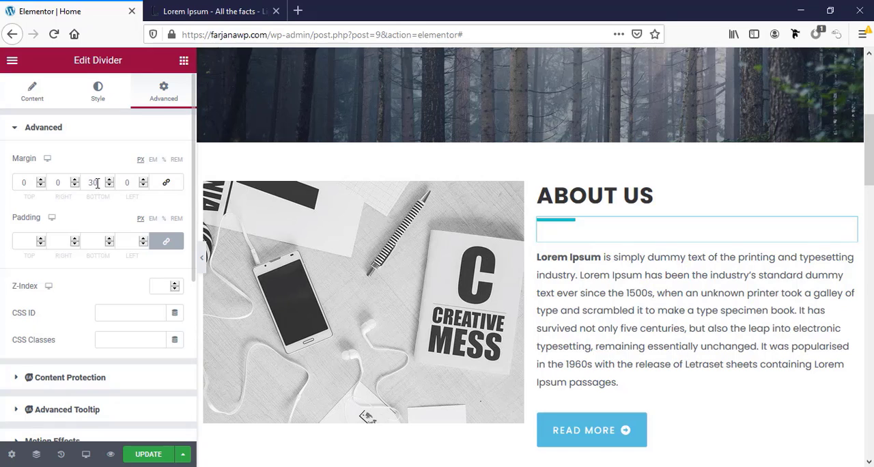
pyautogui.click(94, 182)
pyautogui.press('BackSpace')
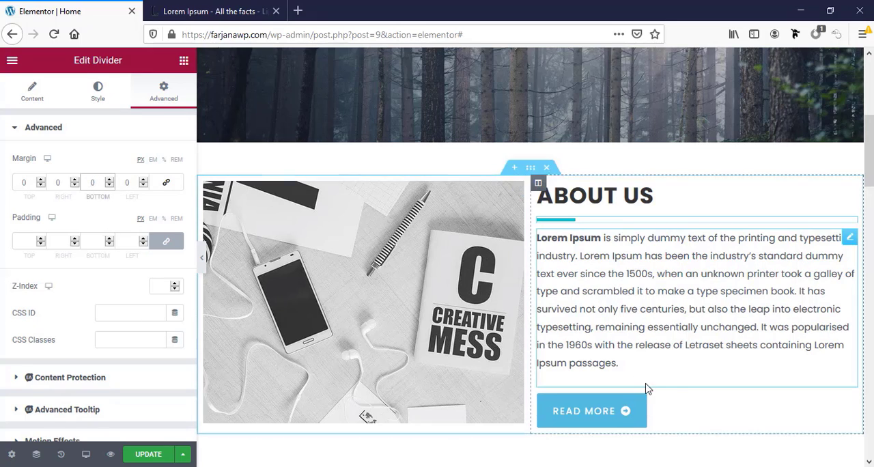
# Restore center alignment on the divider beneath the Blog heading
pyautogui.scroll(-5, 673, 380)
pyautogui.scroll(-10, 673, 382)
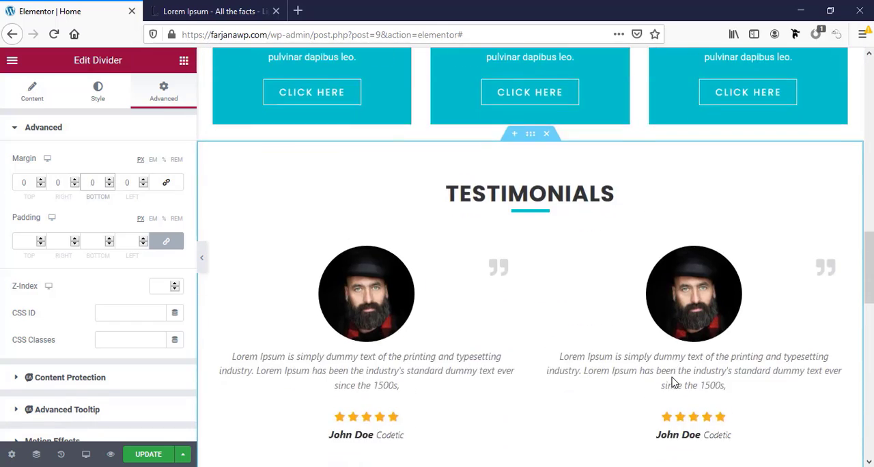
pyautogui.scroll(-1, 673, 382)
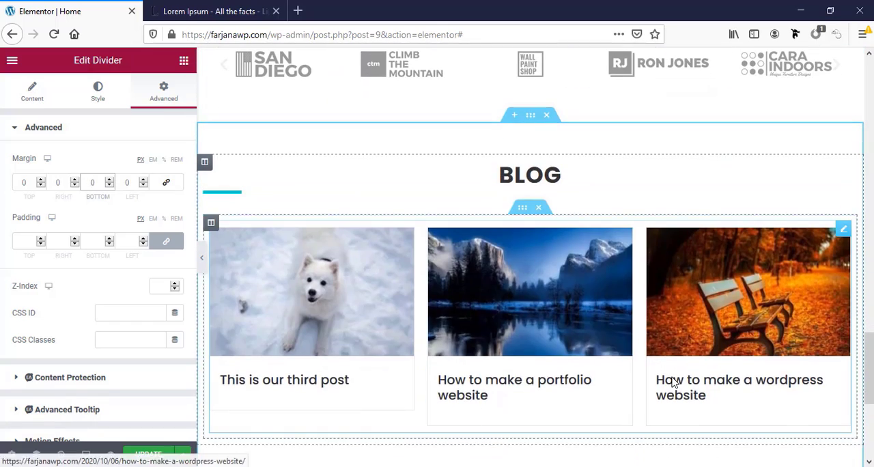
pyautogui.click(216, 198)
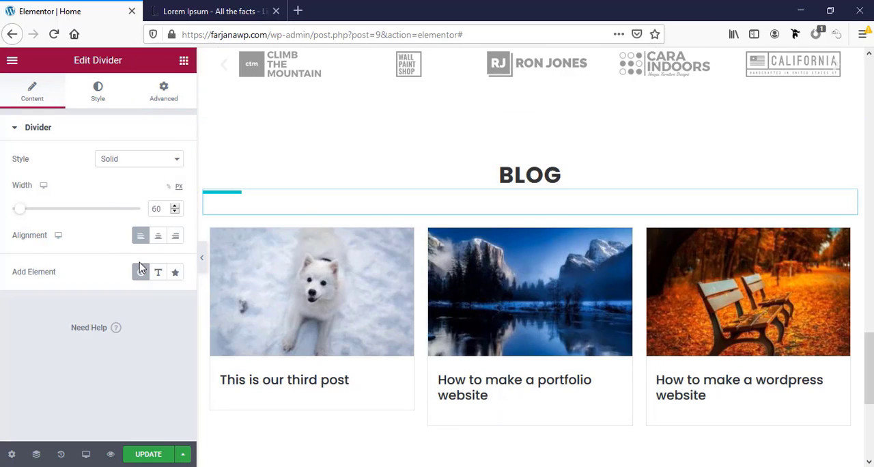
pyautogui.click(158, 235)
pyautogui.scroll(-4, 491, 341)
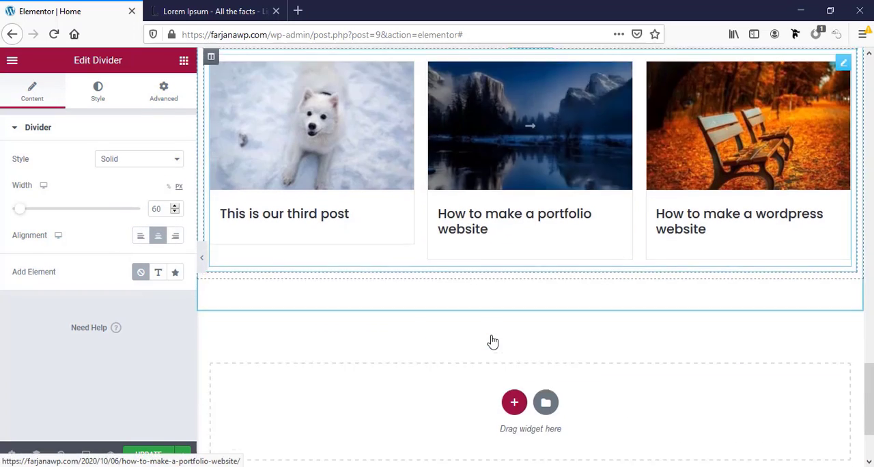
pyautogui.scroll(4, 491, 342)
pyautogui.scroll(-3, 491, 341)
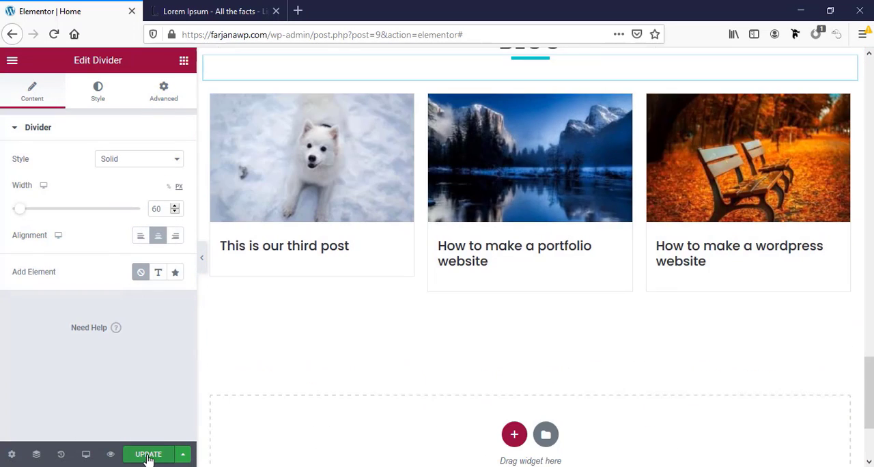
# Save the Home page changes and open the published page from the editor
pyautogui.click(148, 455)
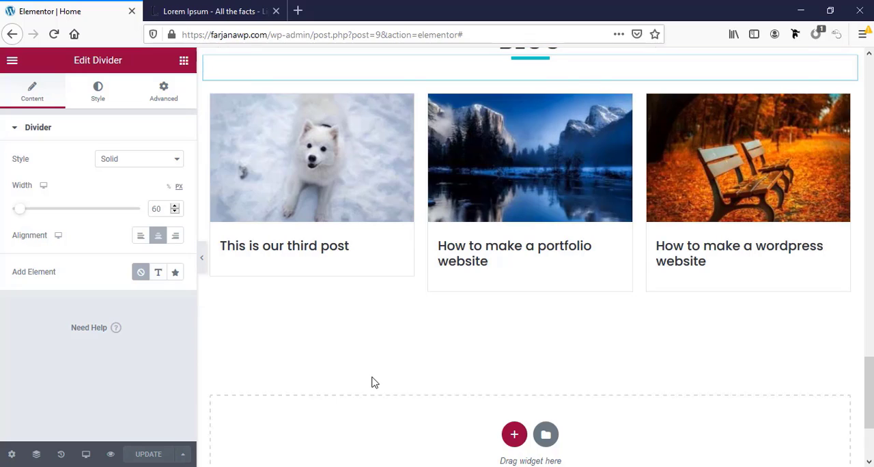
pyautogui.scroll(-3, 521, 445)
pyautogui.scroll(10, 520, 444)
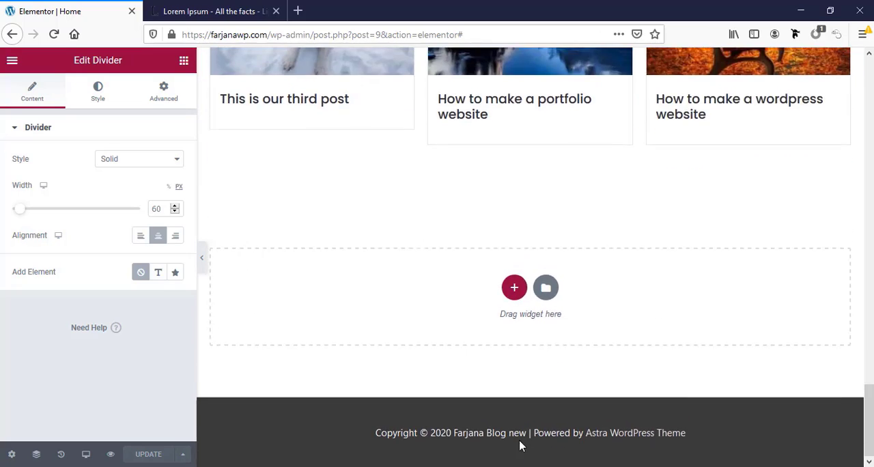
pyautogui.scroll(10, 520, 444)
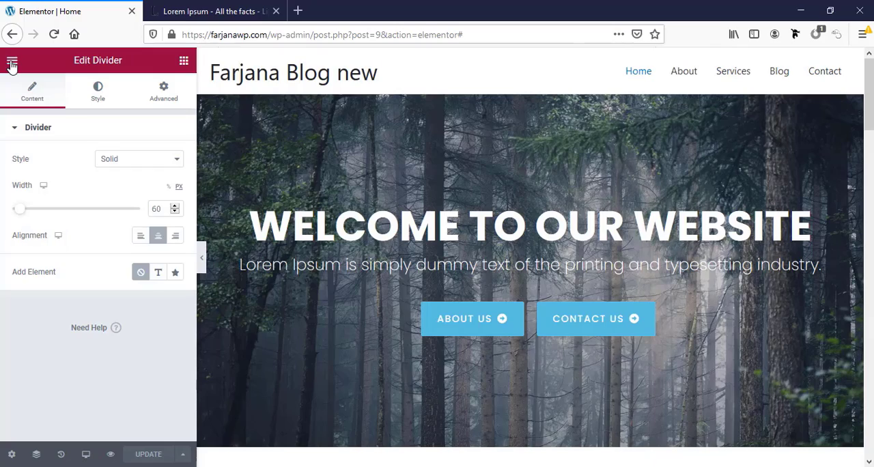
pyautogui.click(12, 60)
pyautogui.click(67, 284)
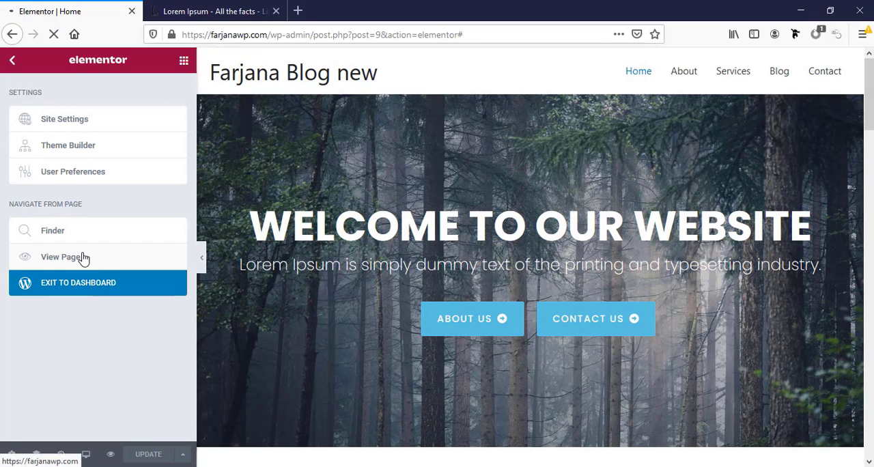
pyautogui.click(82, 257)
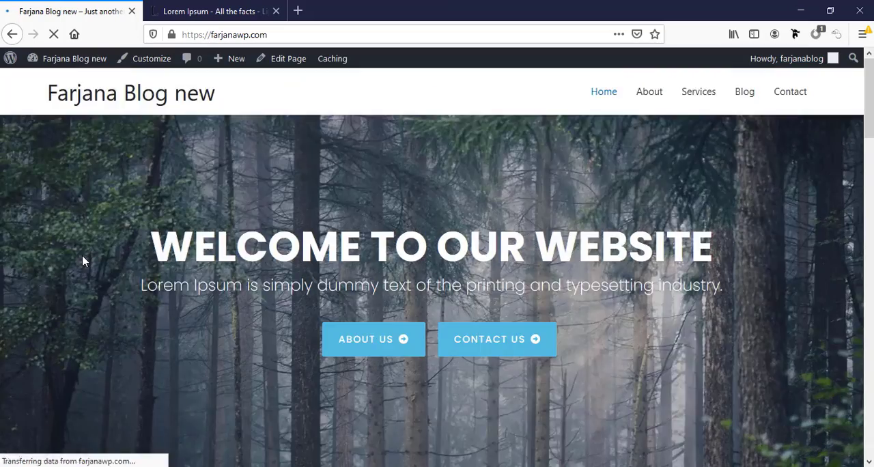
pyautogui.scroll(-4, 289, 387)
pyautogui.scroll(-3, 289, 388)
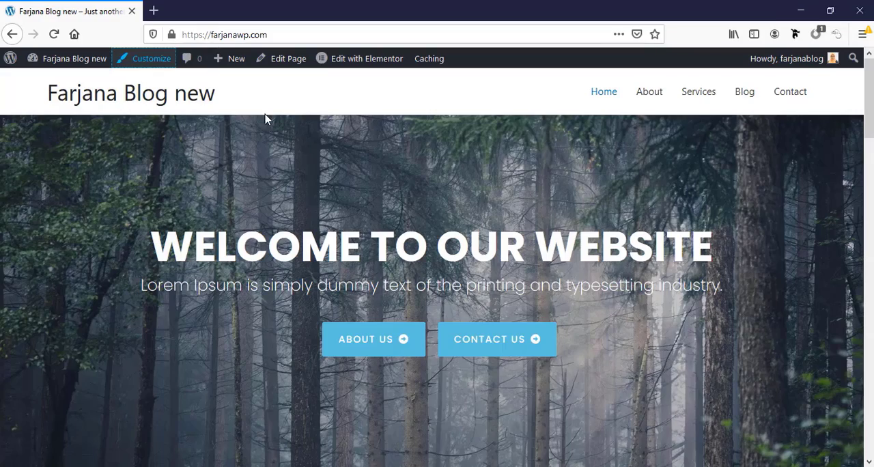
# Open the site Customizer in a new tab and bring up the header's Primary Menu settings
pyautogui.rightClick(151, 62)
pyautogui.click(160, 69)
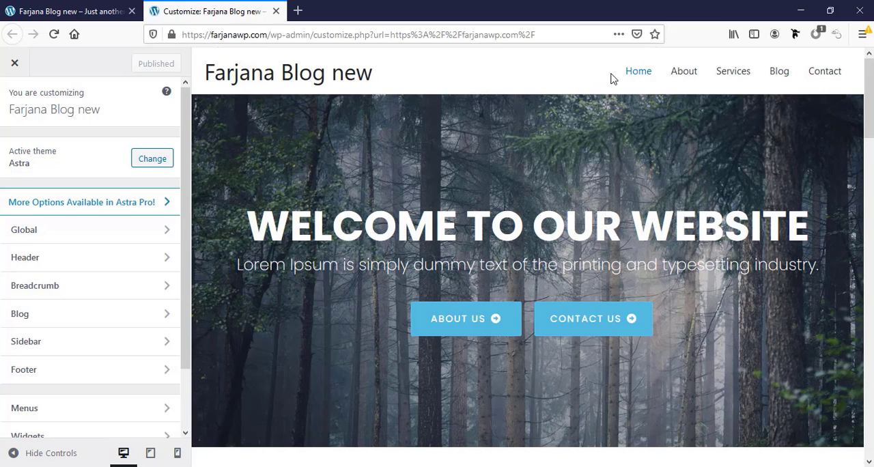
pyautogui.click(605, 68)
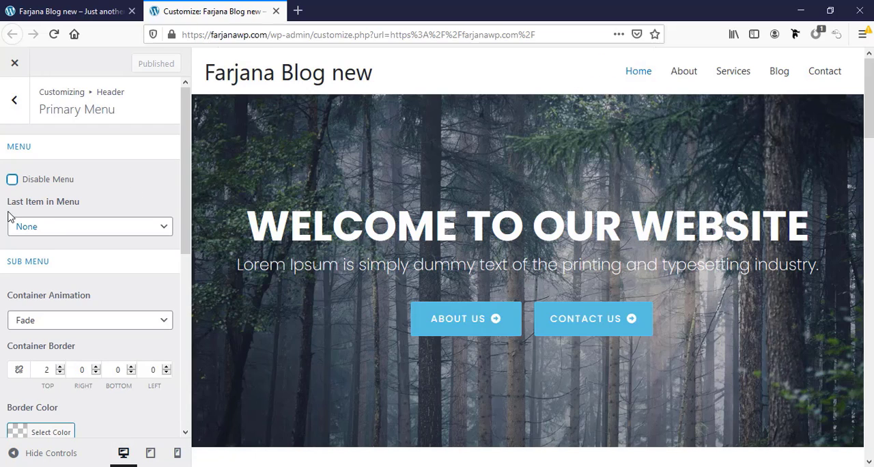
# Review the Primary Menu options and the page preview from the header down to the footer
pyautogui.scroll(-5, 102, 209)
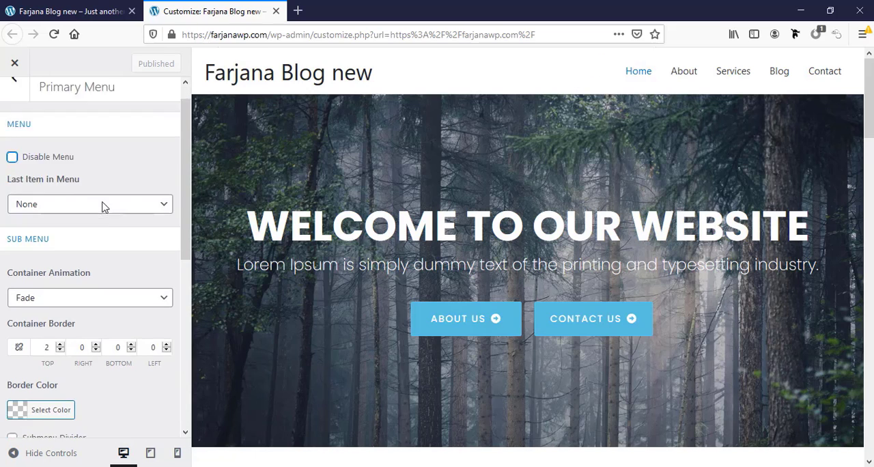
pyautogui.scroll(-2, 107, 227)
pyautogui.scroll(5, 107, 228)
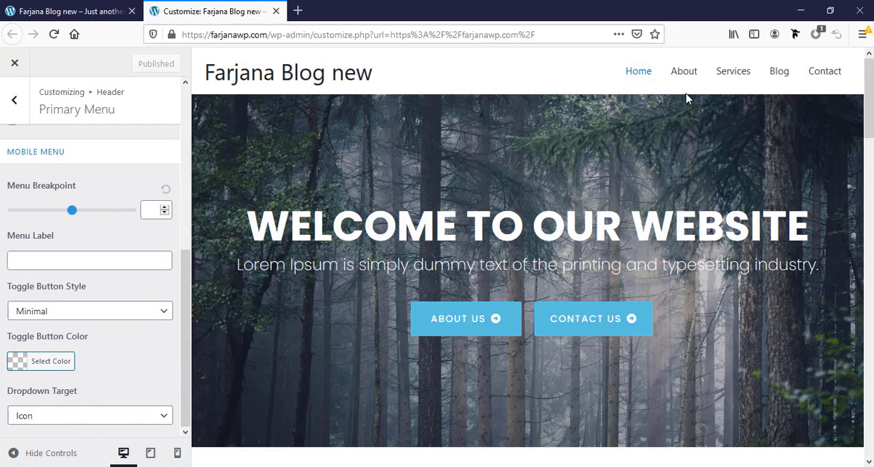
pyautogui.scroll(4, 140, 190)
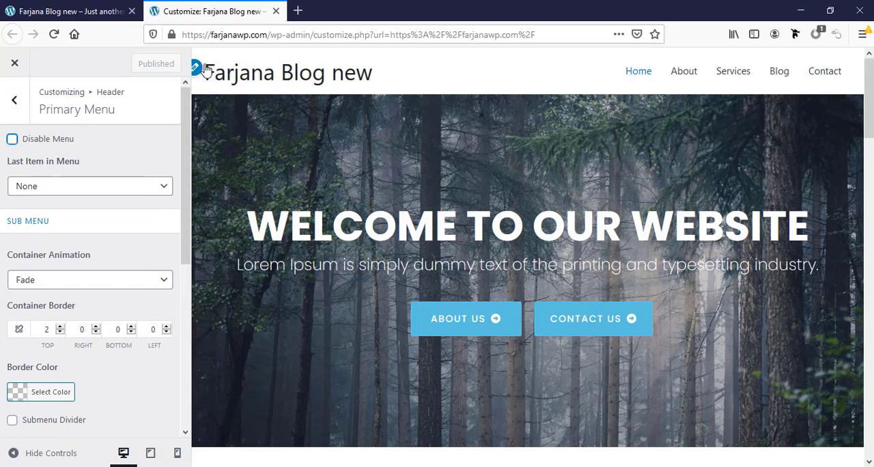
pyautogui.scroll(-15, 488, 311)
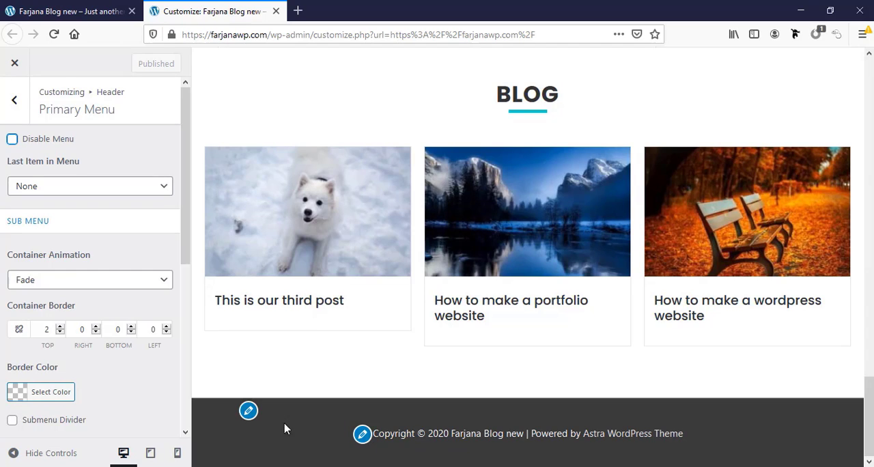
pyautogui.moveTo(868, 415); pyautogui.dragTo(868, 92)
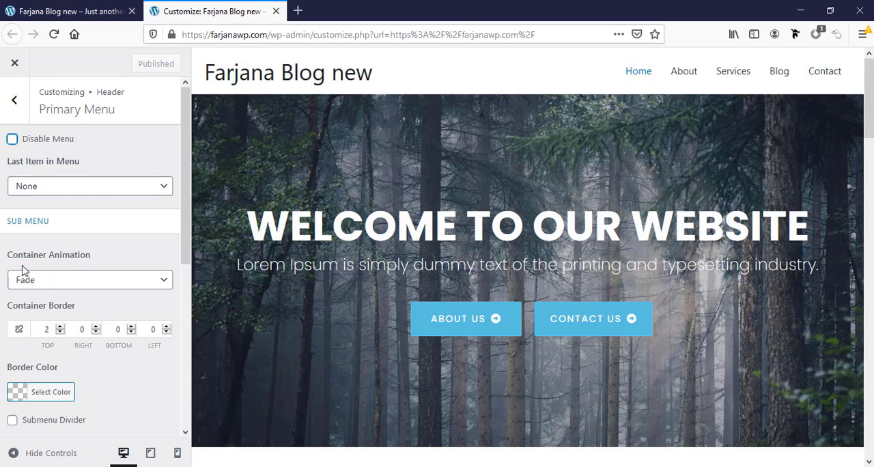
pyautogui.click(72, 284)
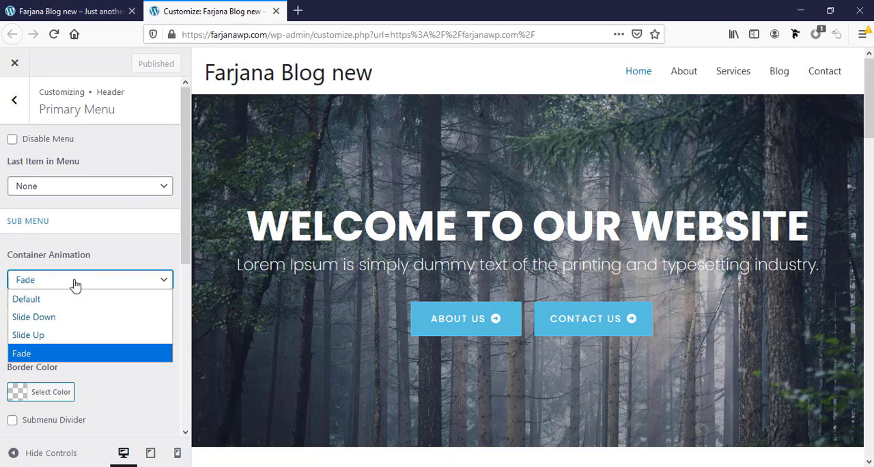
pyautogui.click(73, 284)
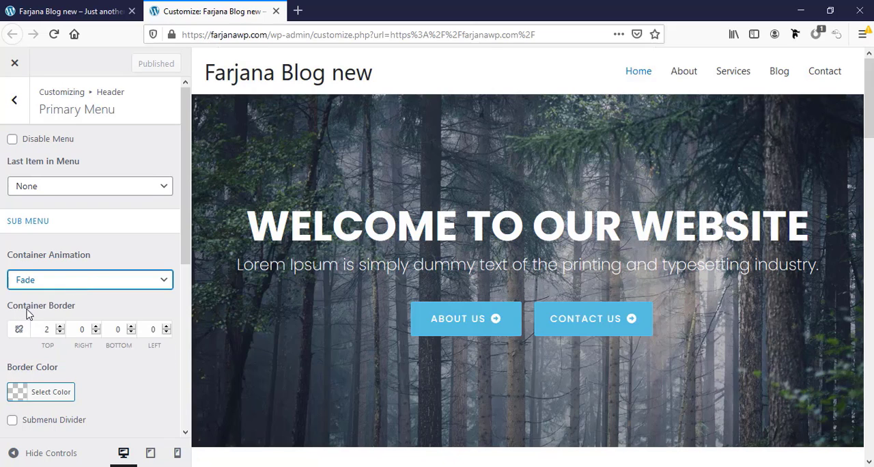
pyautogui.scroll(-3, 77, 317)
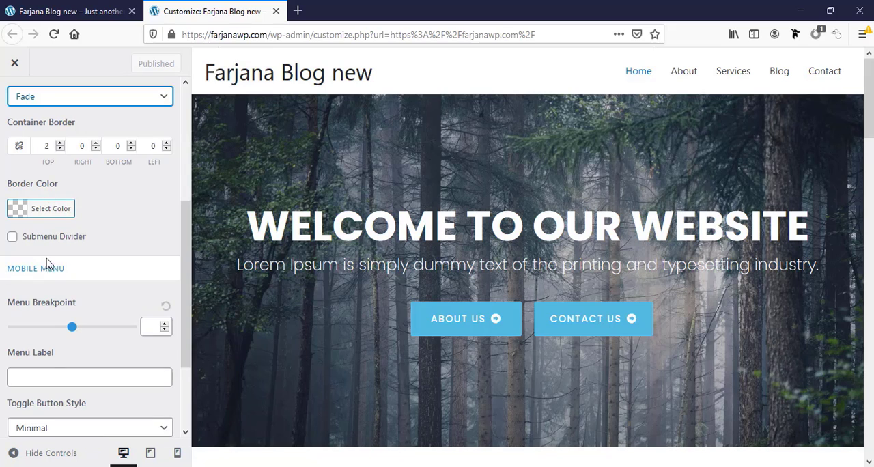
pyautogui.scroll(-3, 68, 297)
pyautogui.scroll(5, 71, 300)
pyautogui.click(39, 184)
pyautogui.click(1, 190)
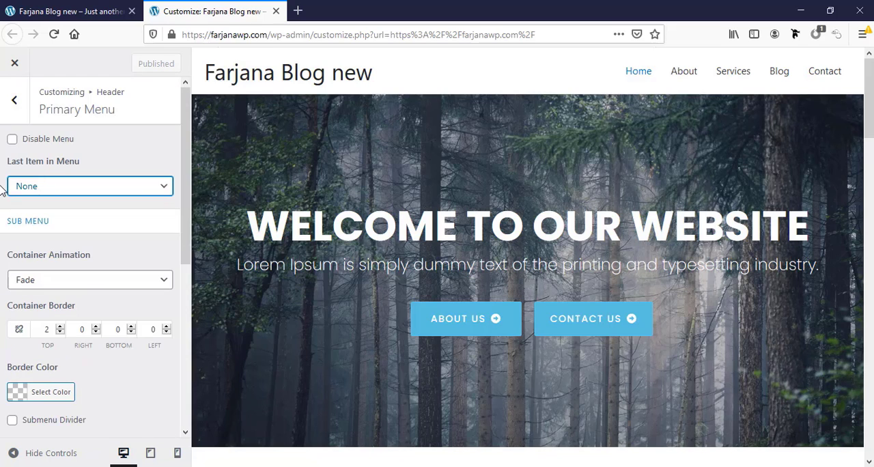
# Try Search as the last item in the primary menu, and switch that item to Button
pyautogui.click(78, 185)
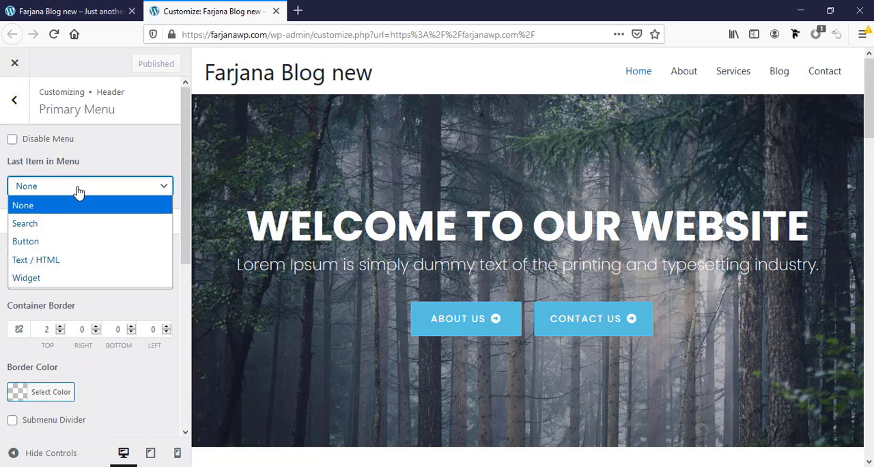
pyautogui.click(49, 230)
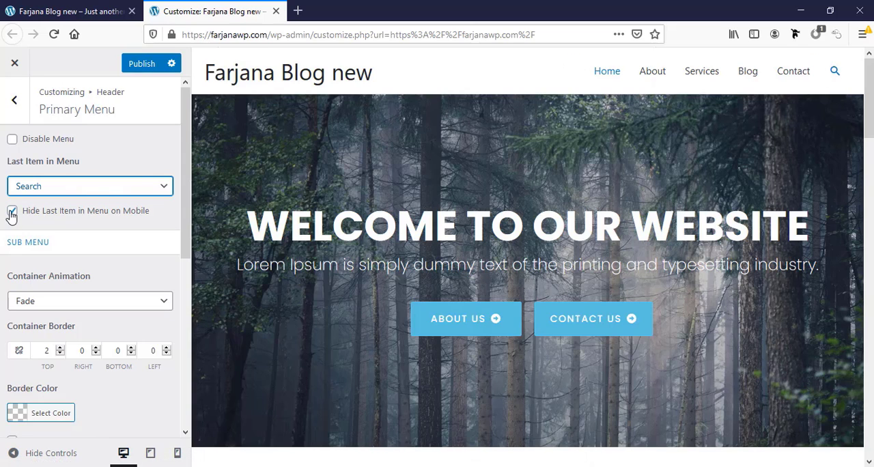
pyautogui.click(56, 186)
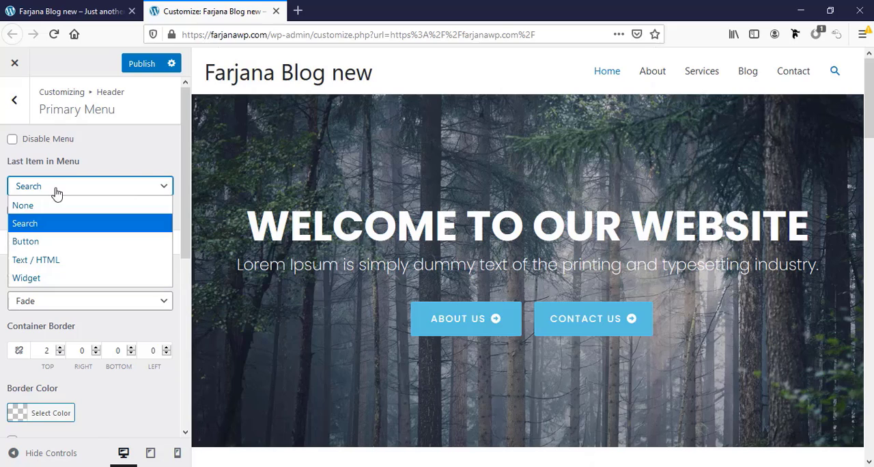
pyautogui.click(46, 245)
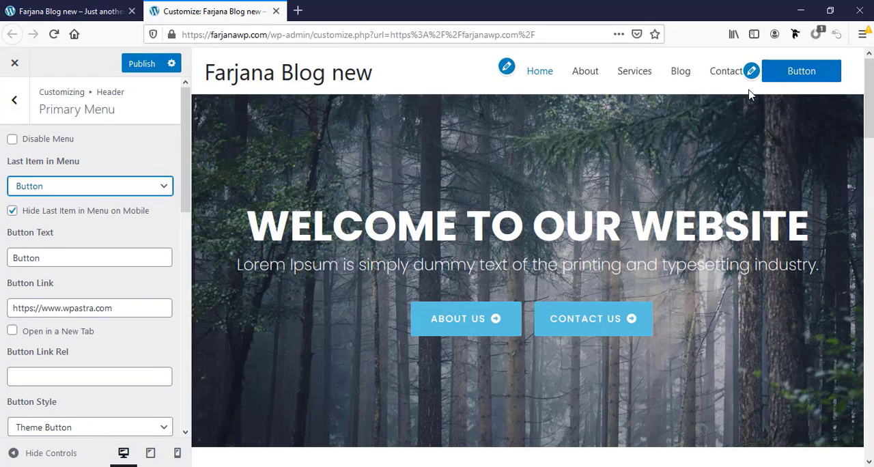
# Set the header menu button's text to "Book now!"
pyautogui.tripleClick(33, 312)
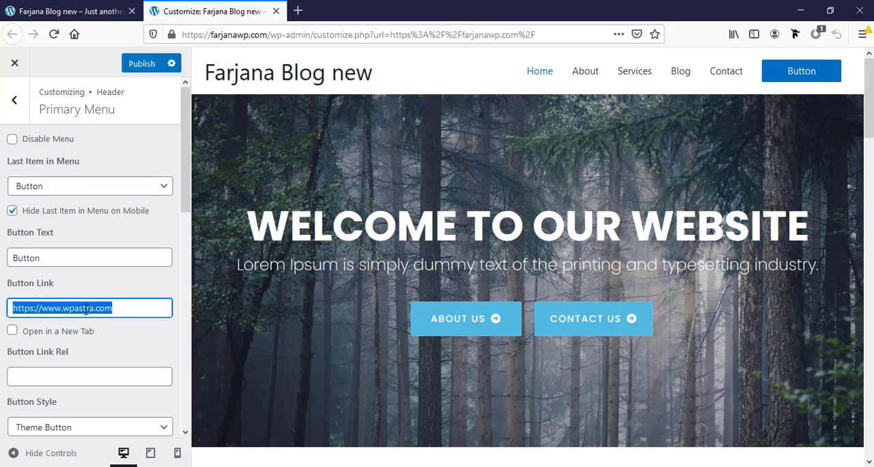
pyautogui.scroll(-4, 27, 358)
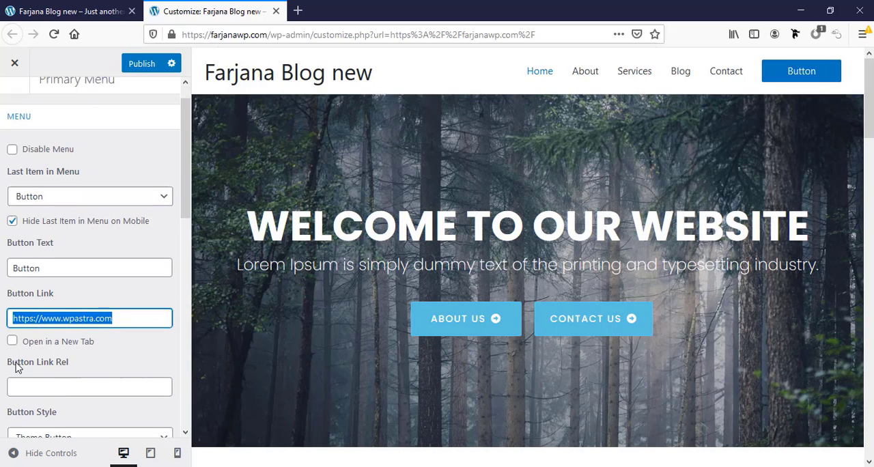
pyautogui.scroll(3, 45, 318)
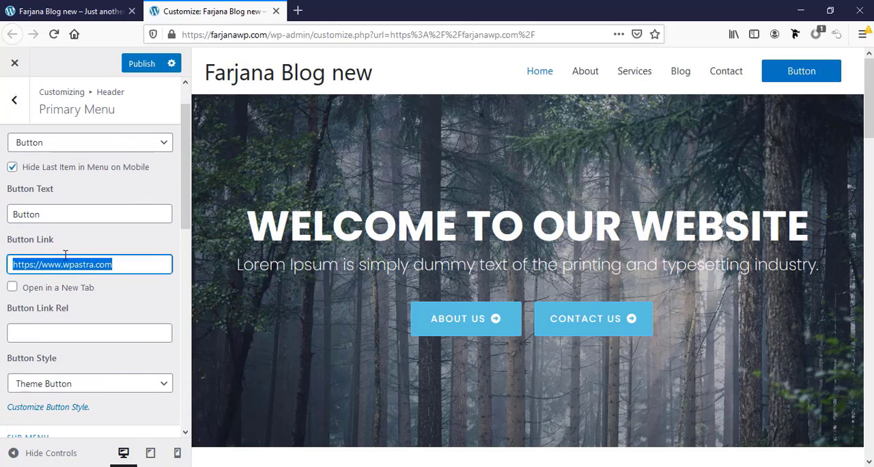
pyautogui.tripleClick(51, 213)
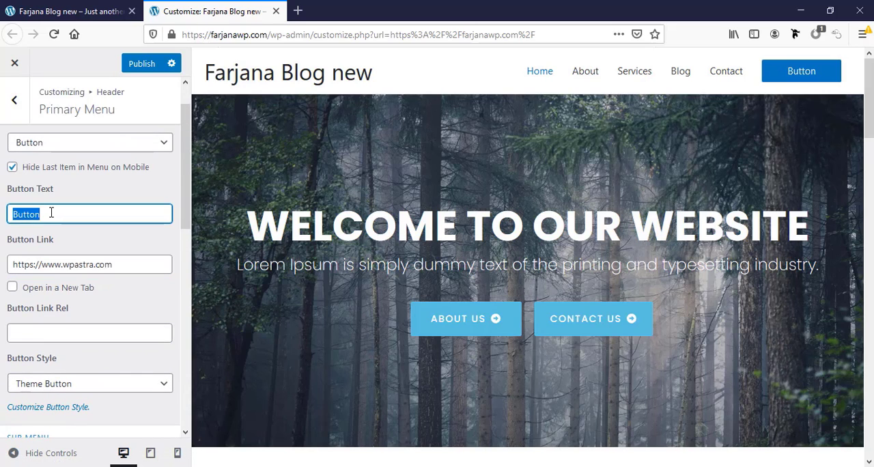
pyautogui.write('Book now!')
# Change the menu button's style to Header Button
pyautogui.scroll(-1, 90, 312)
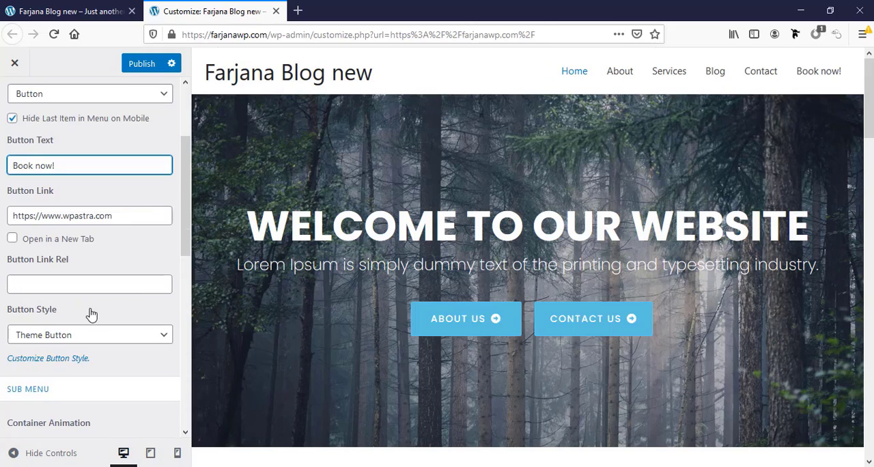
pyautogui.click(58, 334)
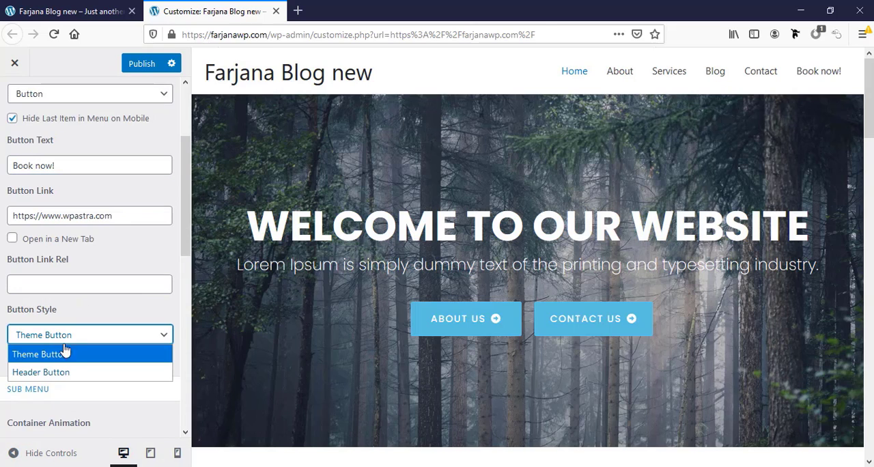
pyautogui.click(66, 372)
# Set the header button's normal background color to the orange swatch, #dd9933
pyautogui.scroll(-3, 77, 345)
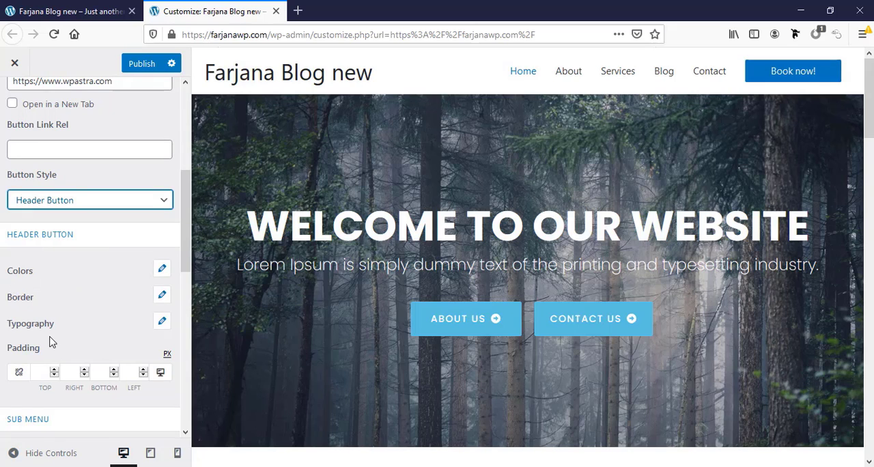
pyautogui.click(162, 269)
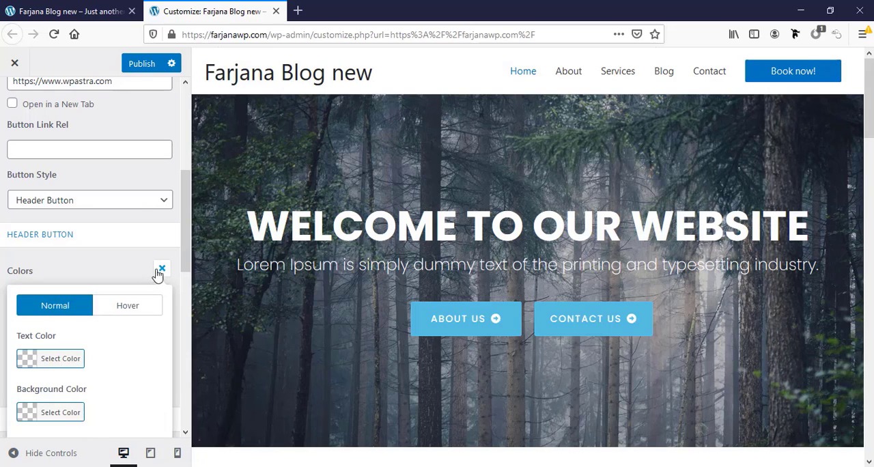
pyautogui.scroll(-2, 41, 348)
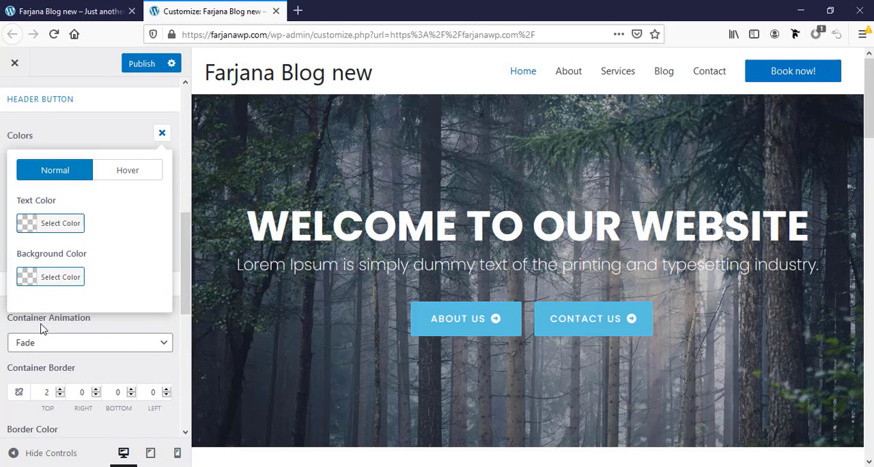
pyautogui.click(31, 276)
pyautogui.scroll(-2, 75, 322)
pyautogui.click(90, 250)
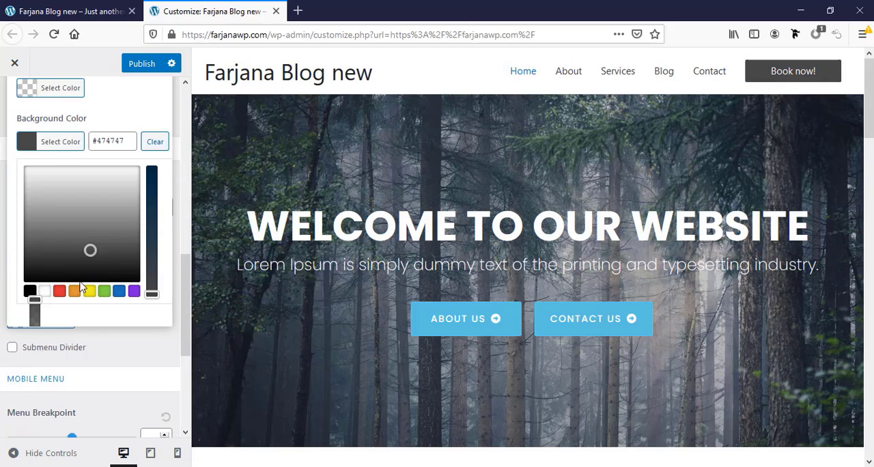
pyautogui.click(75, 291)
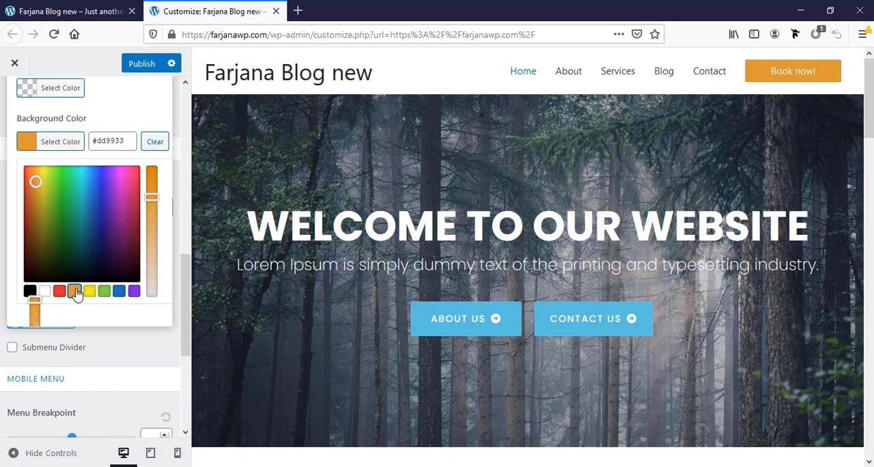
# Change the header button's background color to a teal blue, about #2eb9c9
pyautogui.scroll(-2, 78, 287)
pyautogui.scroll(3, 82, 277)
pyautogui.click(83, 265)
pyautogui.click(82, 258)
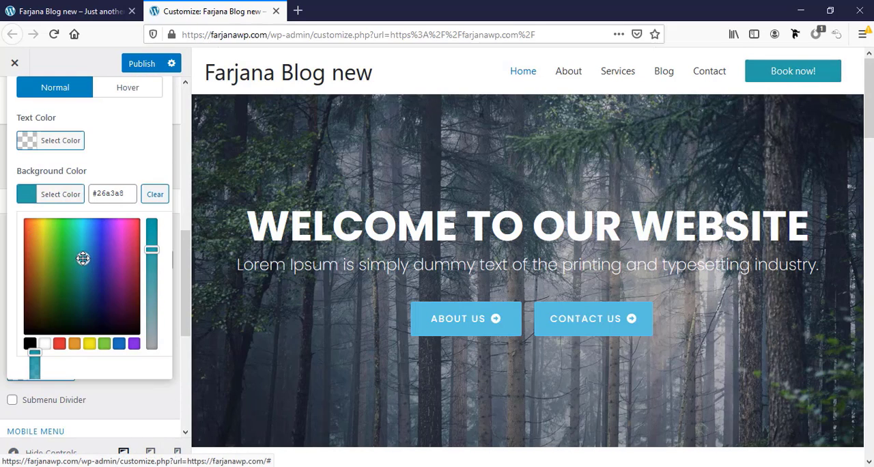
pyautogui.moveTo(82, 258); pyautogui.dragTo(84, 243)
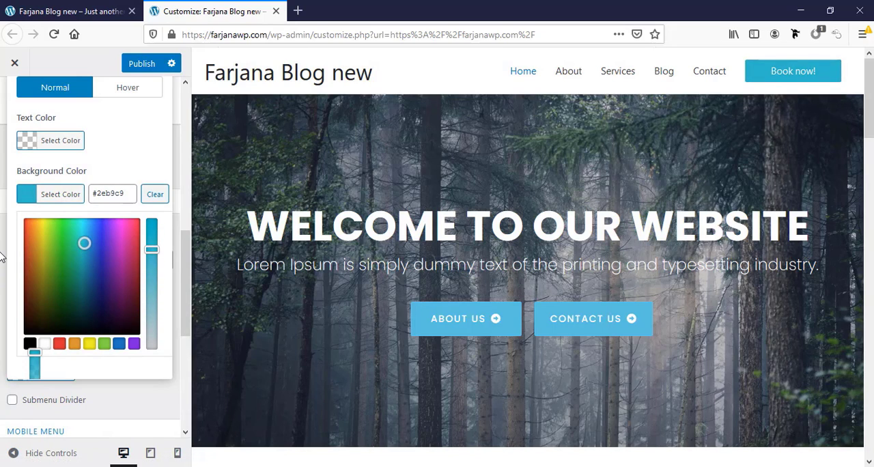
# Examine the header button's text color setting, its other styling options, and the available button styles
pyautogui.click(28, 144)
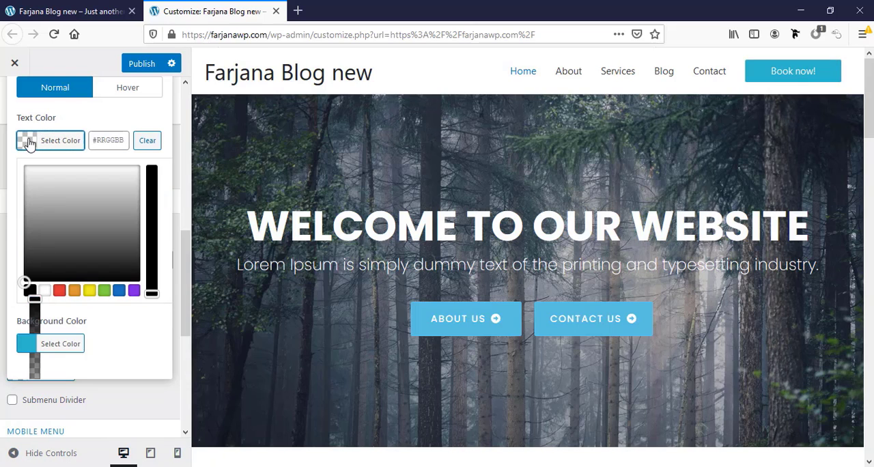
pyautogui.click(2, 251)
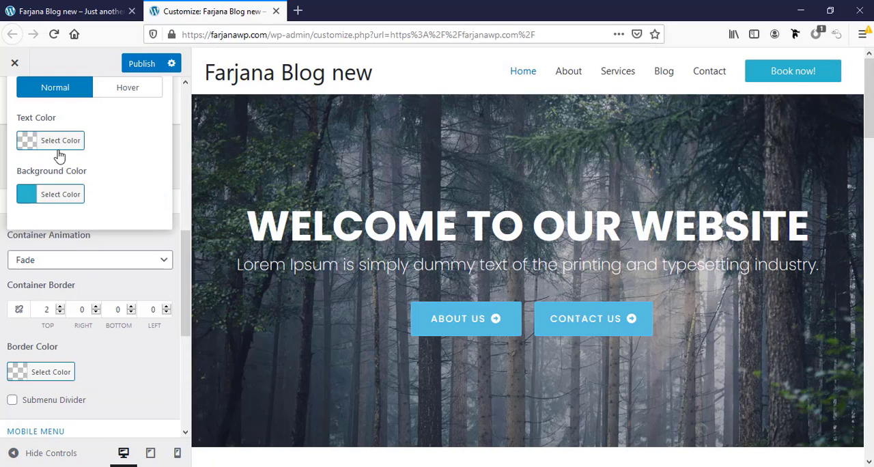
pyautogui.scroll(2, 69, 171)
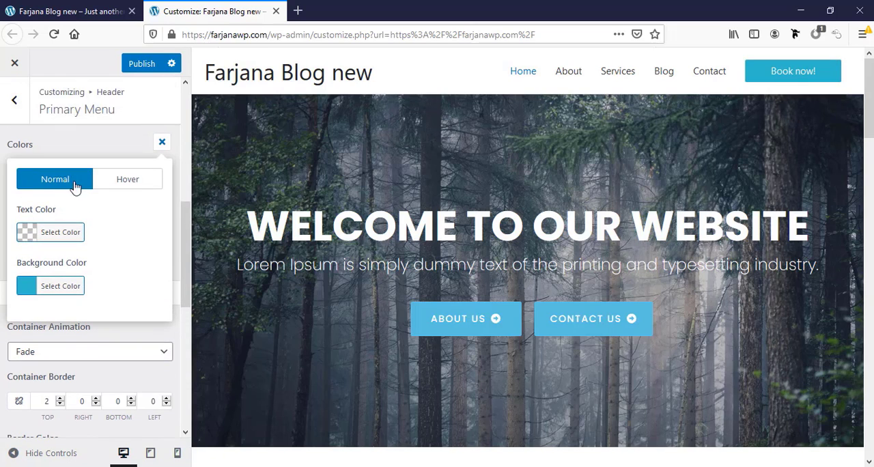
pyautogui.click(161, 143)
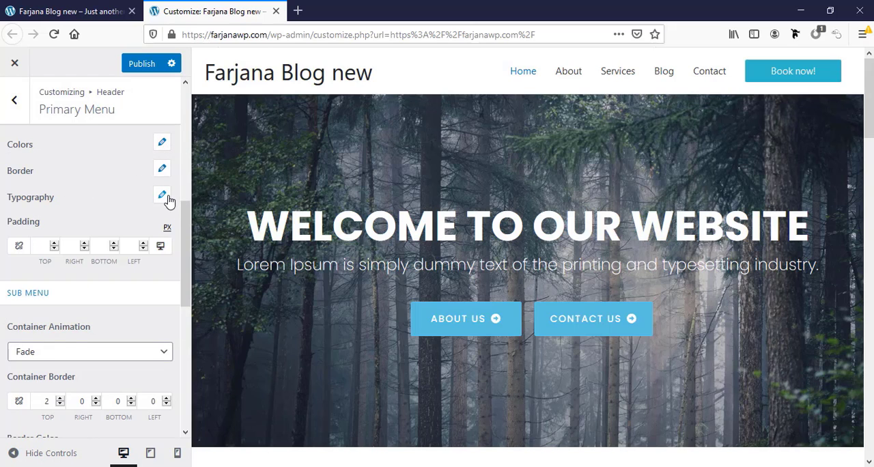
pyautogui.scroll(1, 60, 309)
pyautogui.scroll(-3, 60, 308)
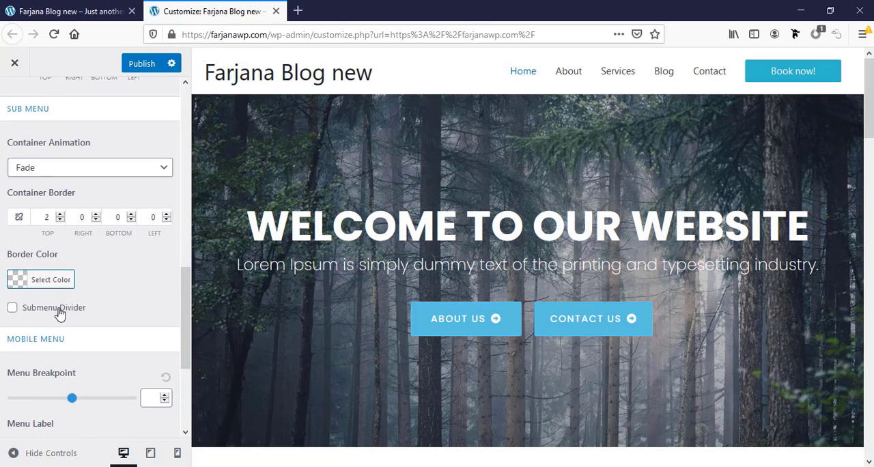
pyautogui.scroll(5, 60, 308)
pyautogui.scroll(1, 60, 311)
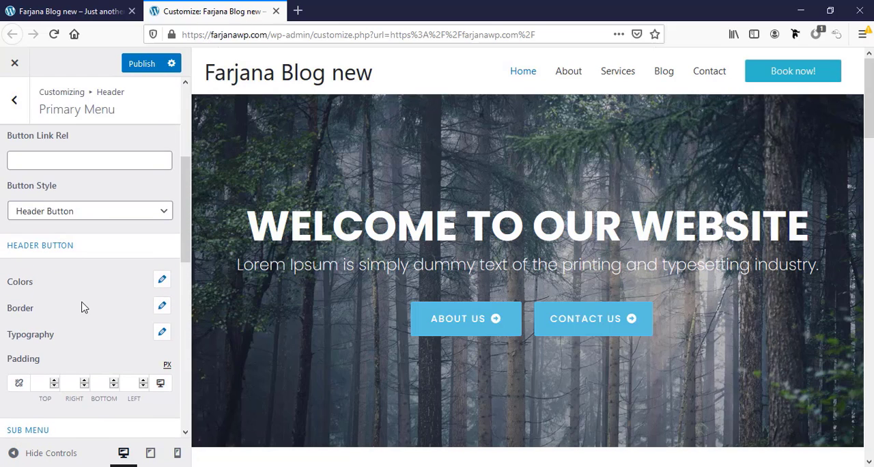
pyautogui.click(94, 213)
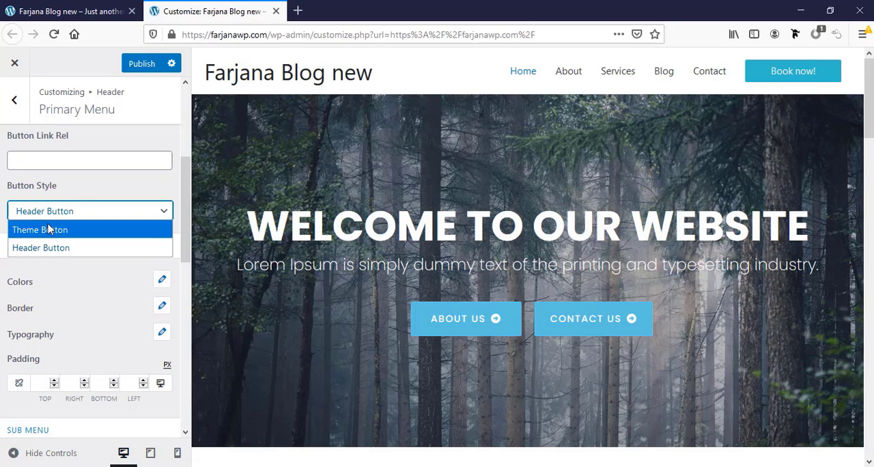
# Remove the button from the primary menu by setting its last item to None
pyautogui.scroll(6, 16, 203)
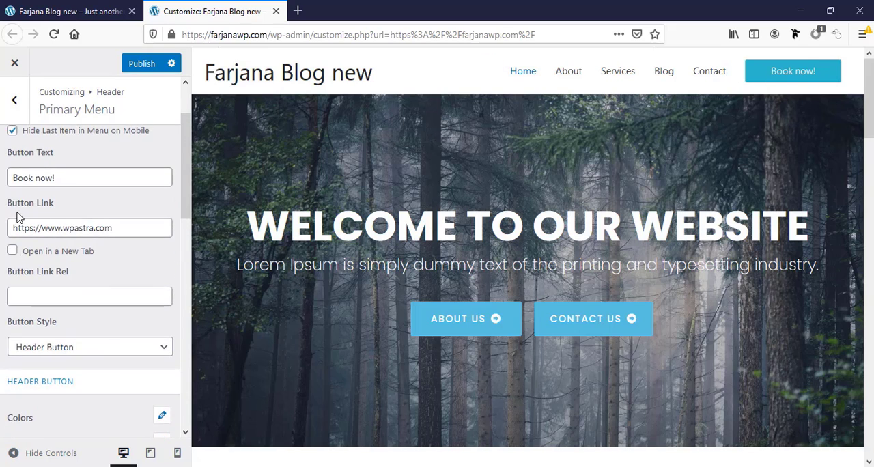
pyautogui.click(20, 228)
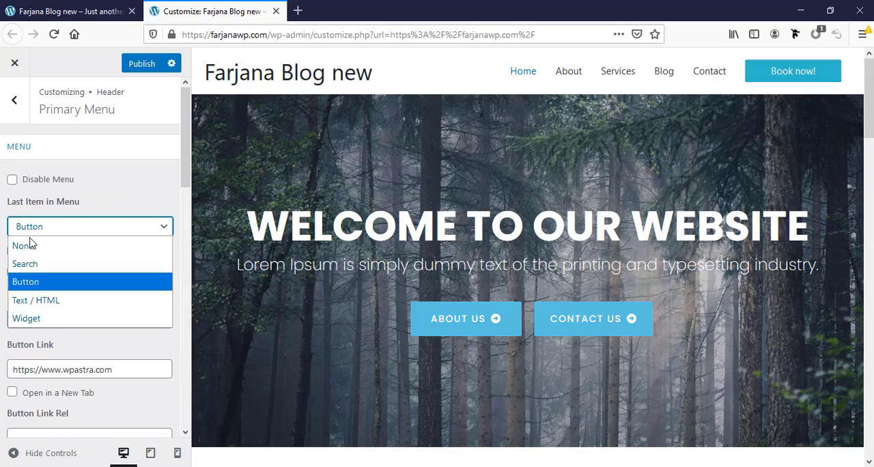
pyautogui.click(30, 240)
# Switch the site preview to tablet size and set the mobile menu's label to "Menu"
pyautogui.scroll(-5, 49, 288)
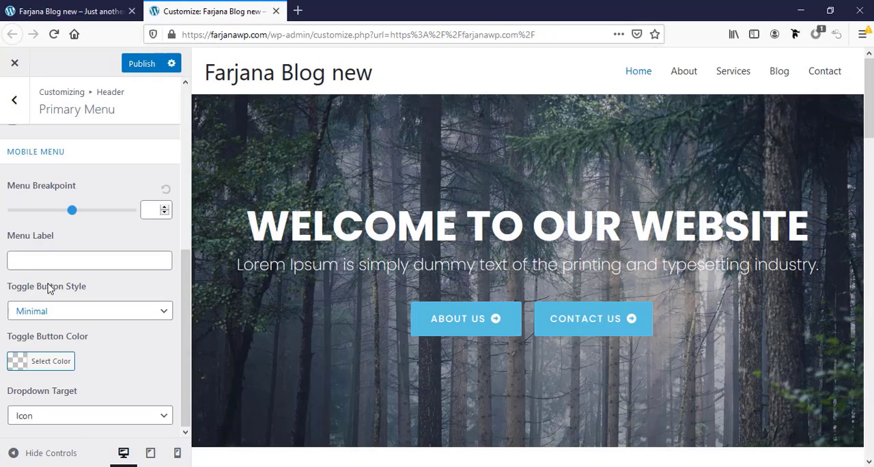
pyautogui.click(150, 453)
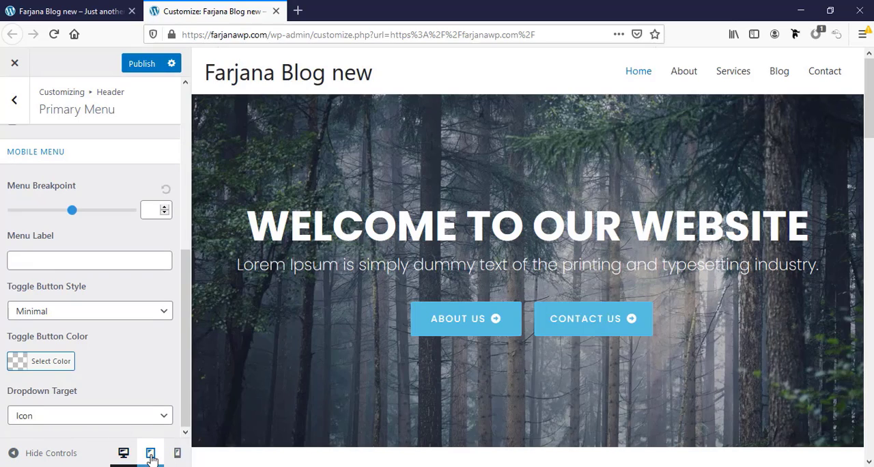
pyautogui.click(20, 262)
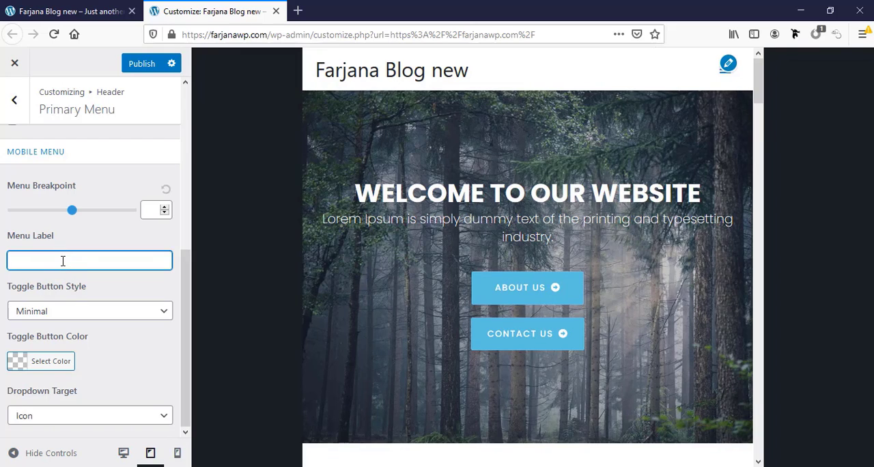
pyautogui.write('Menu')
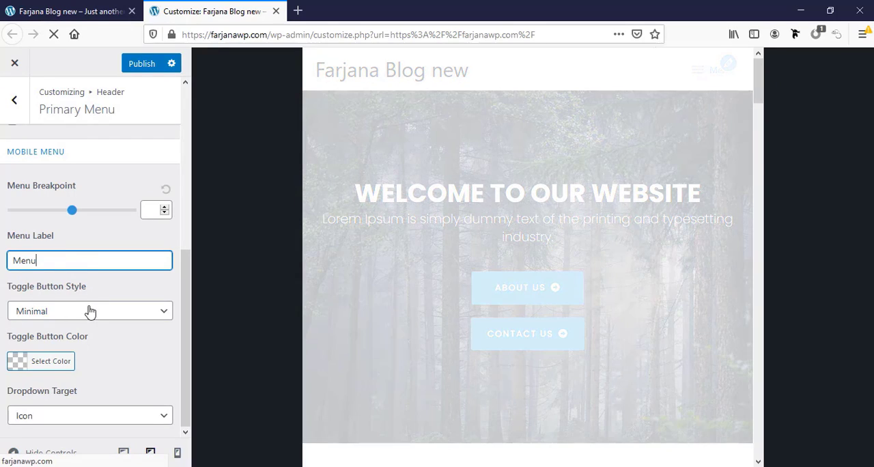
# Set the mobile menu's toggle button style to Outline
pyautogui.click(90, 311)
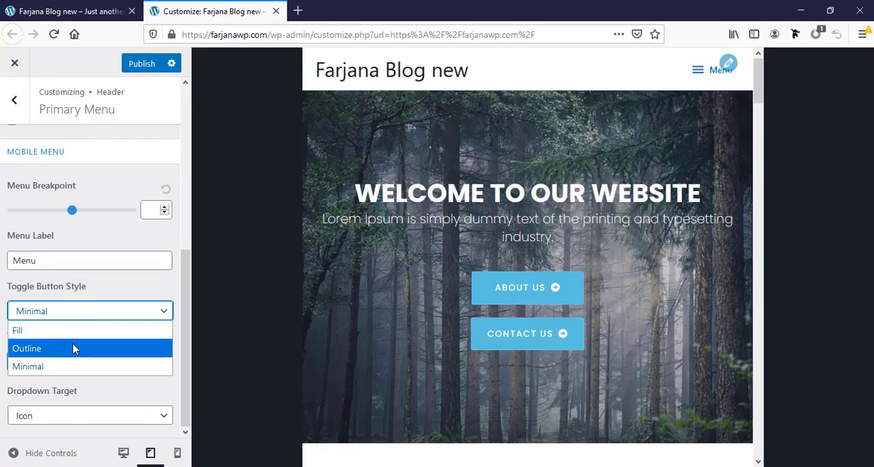
pyautogui.click(73, 348)
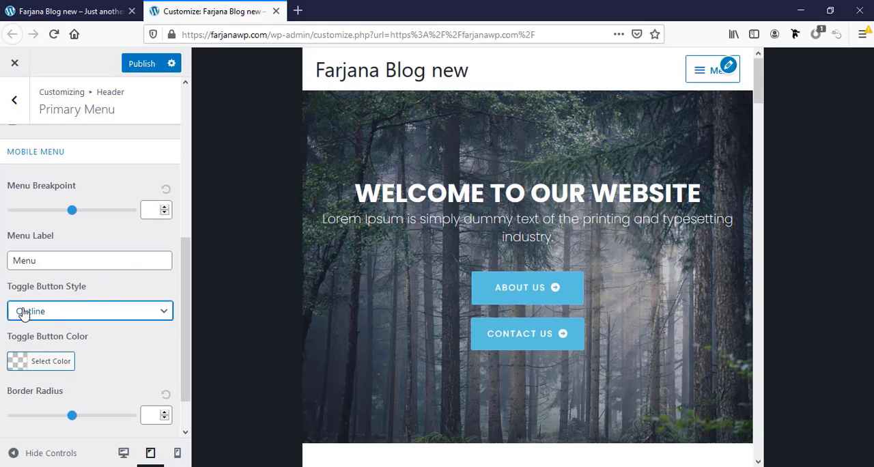
# Set the mobile menu's toggle button style to Fill and review the remaining toggle button and dropdown target settings
pyautogui.click(22, 313)
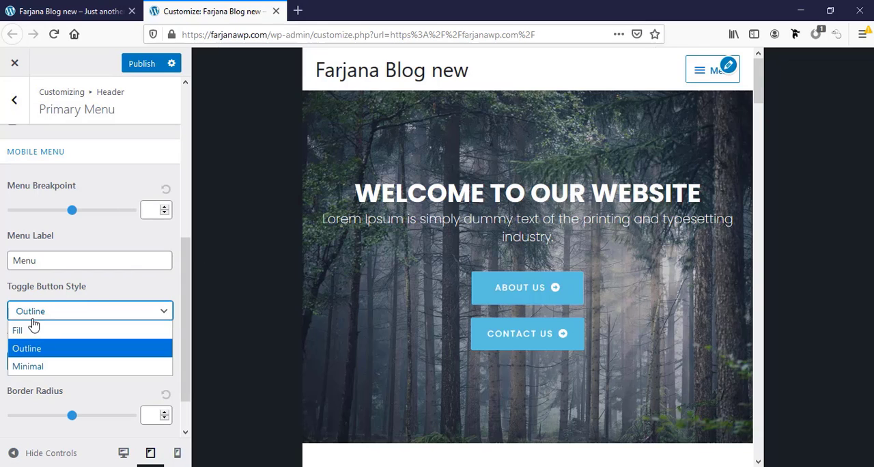
pyautogui.click(40, 331)
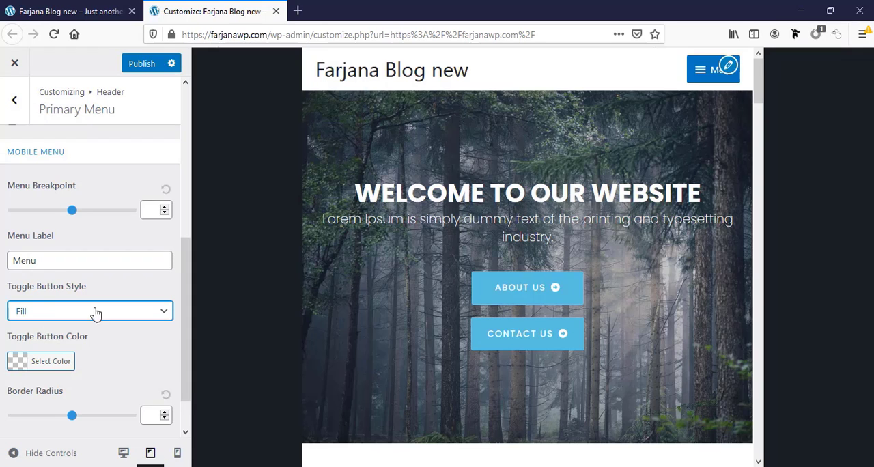
pyautogui.click(96, 312)
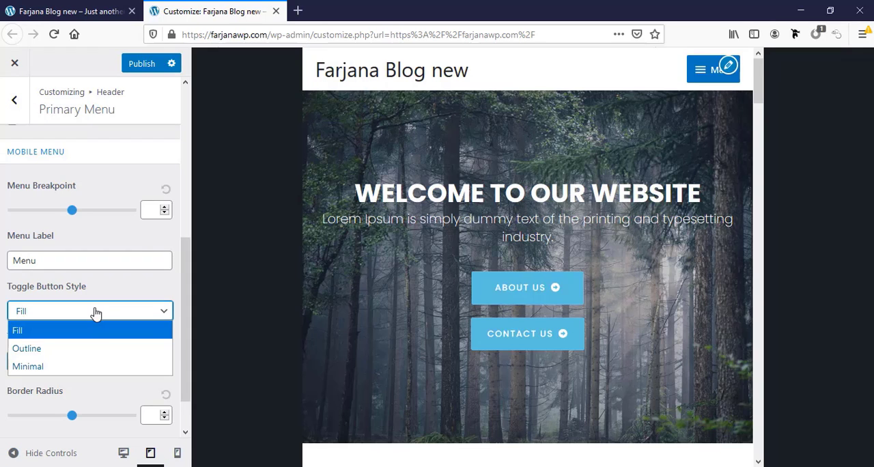
pyautogui.click(2, 313)
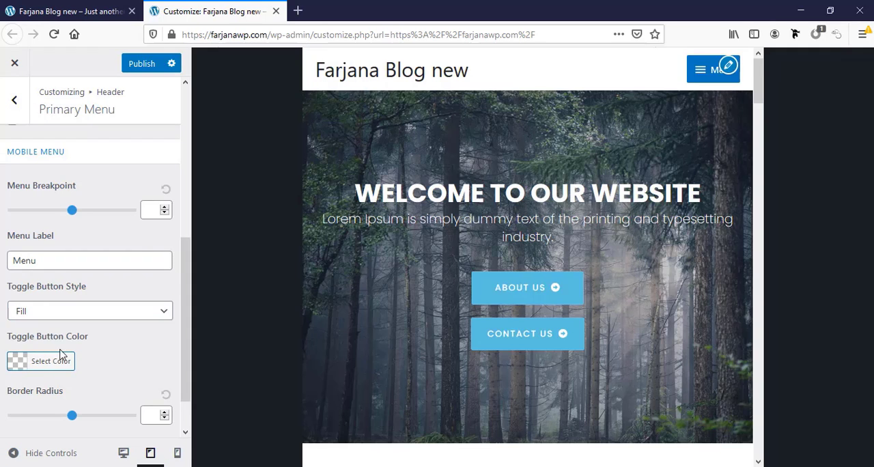
pyautogui.scroll(-2, 51, 365)
pyautogui.scroll(1, 34, 341)
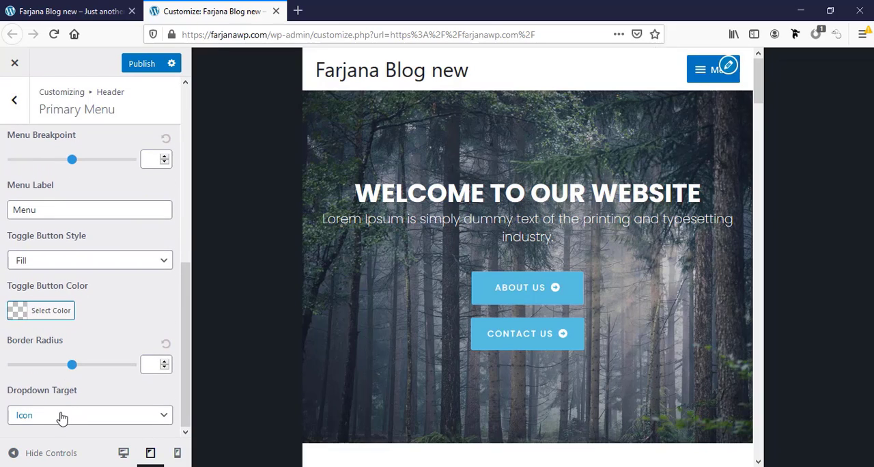
pyautogui.click(698, 75)
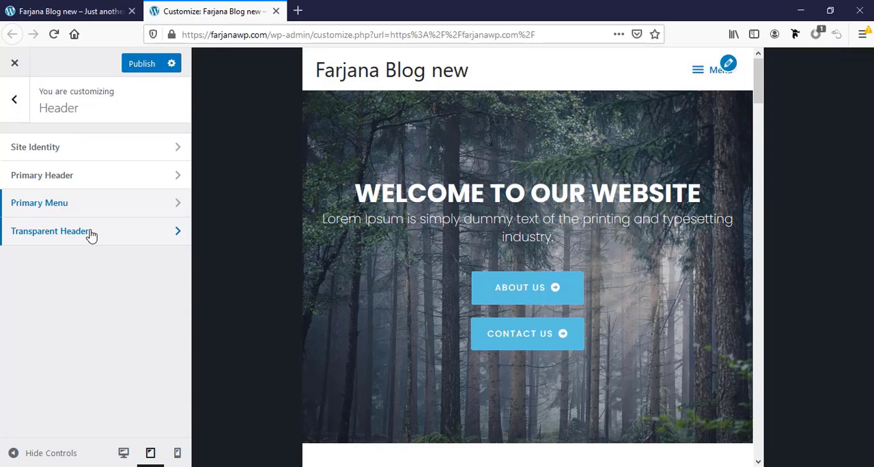
# Enable the transparent header on the complete website
pyautogui.click(89, 233)
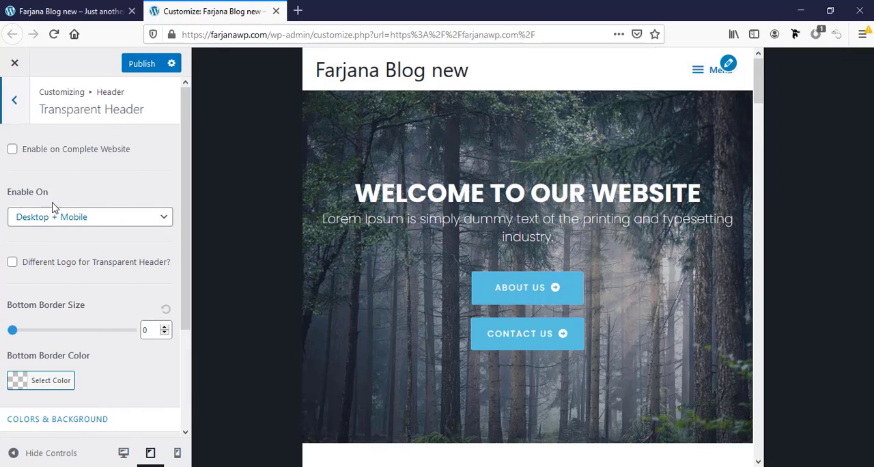
pyautogui.click(12, 150)
pyautogui.click(12, 149)
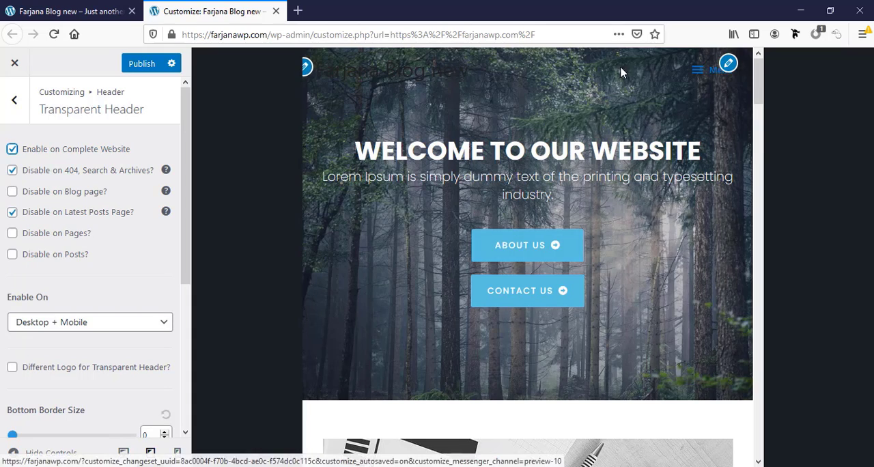
pyautogui.click(726, 63)
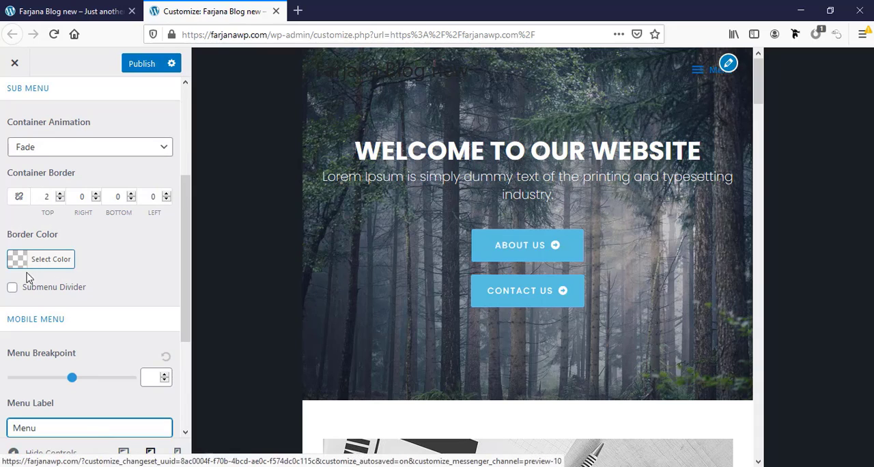
pyautogui.scroll(3, 35, 150)
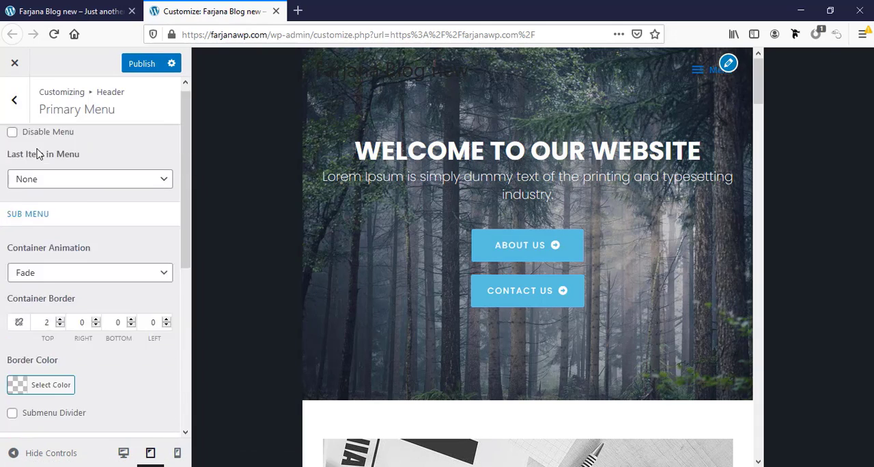
# Turn off the transparent header for the complete website and return to the header settings
pyautogui.click(15, 99)
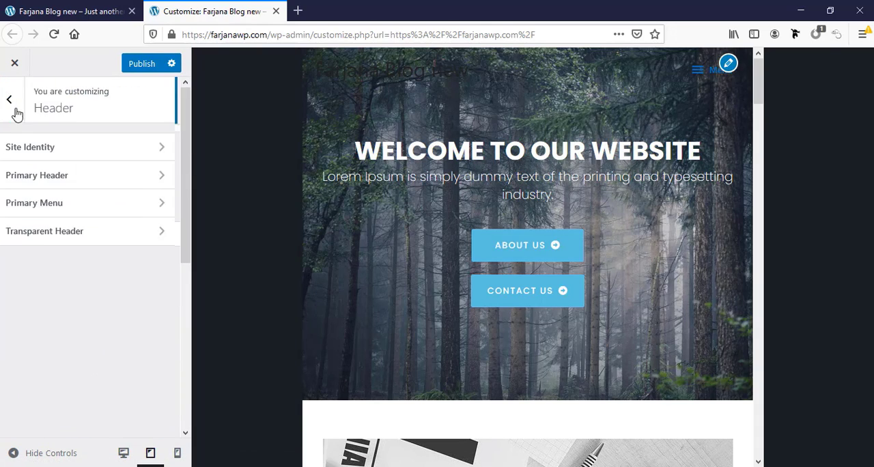
pyautogui.click(44, 236)
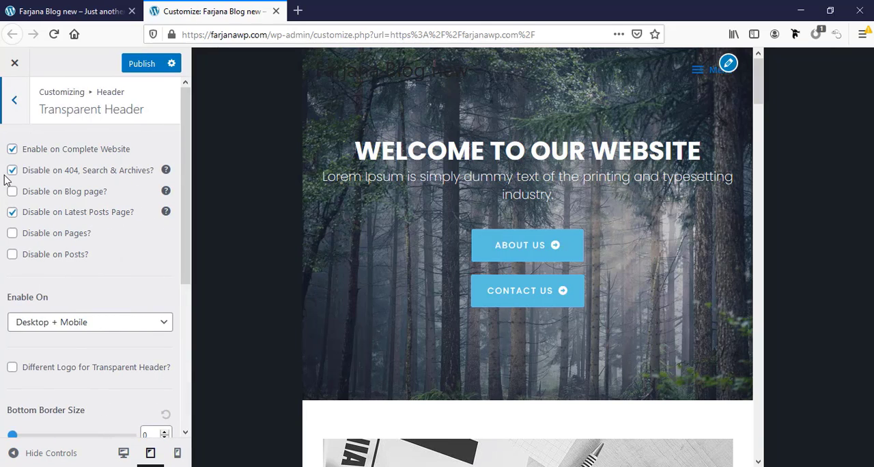
pyautogui.click(12, 150)
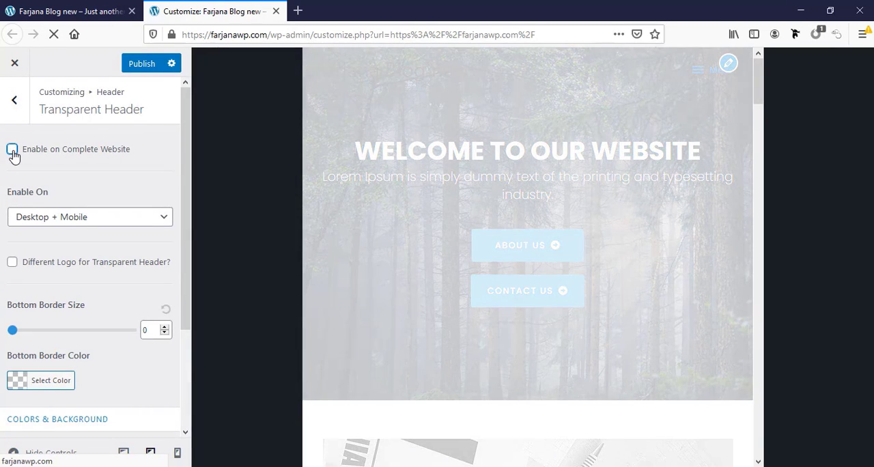
pyautogui.click(15, 101)
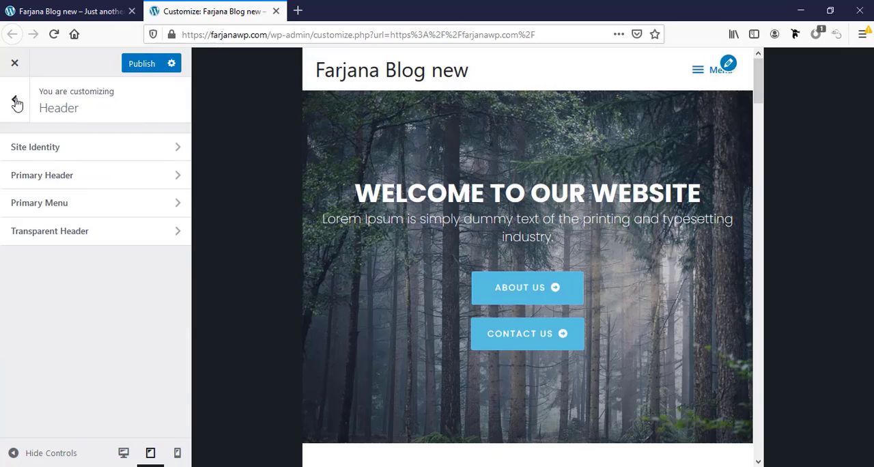
# Upload logo-1-b.png from the portfolio folder as the site logo in Site Identity, skipping the crop
pyautogui.click(93, 152)
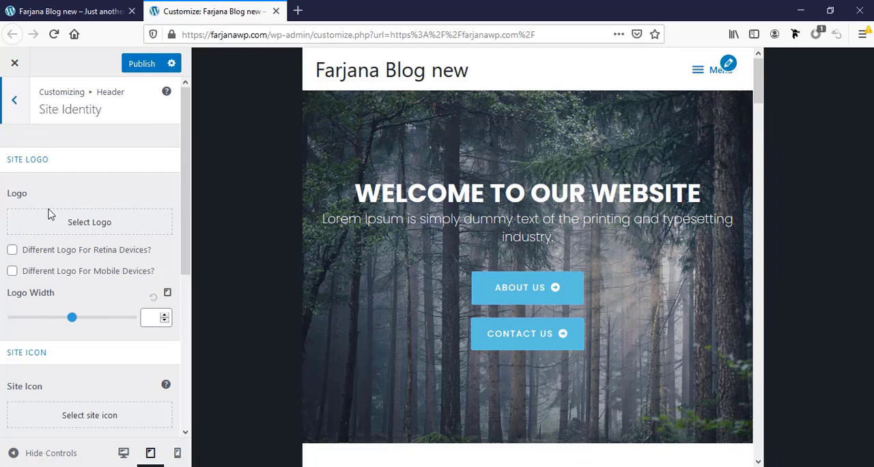
pyautogui.click(79, 228)
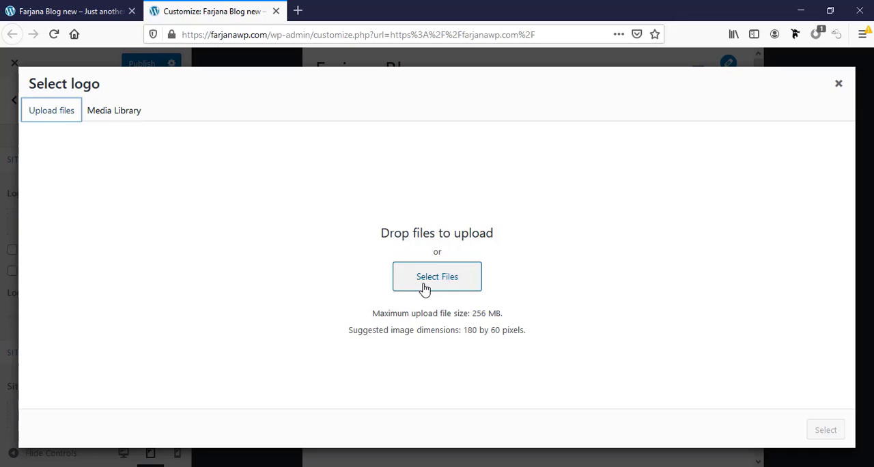
pyautogui.click(422, 281)
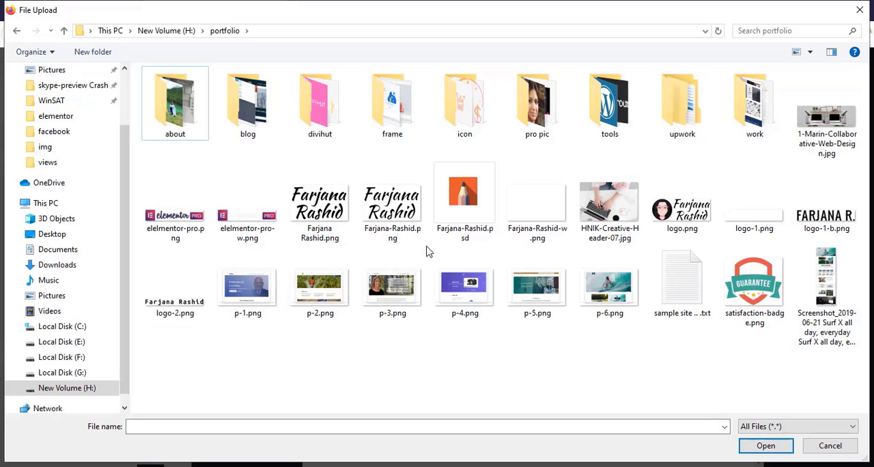
pyautogui.click(812, 225)
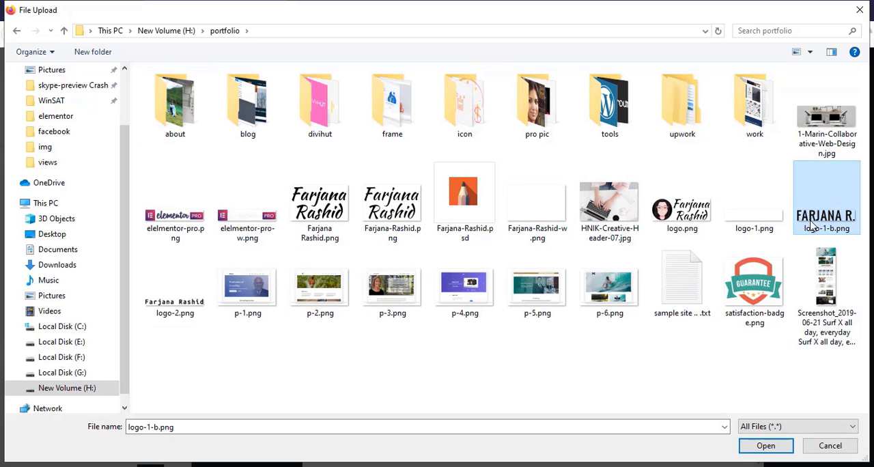
pyautogui.click(768, 445)
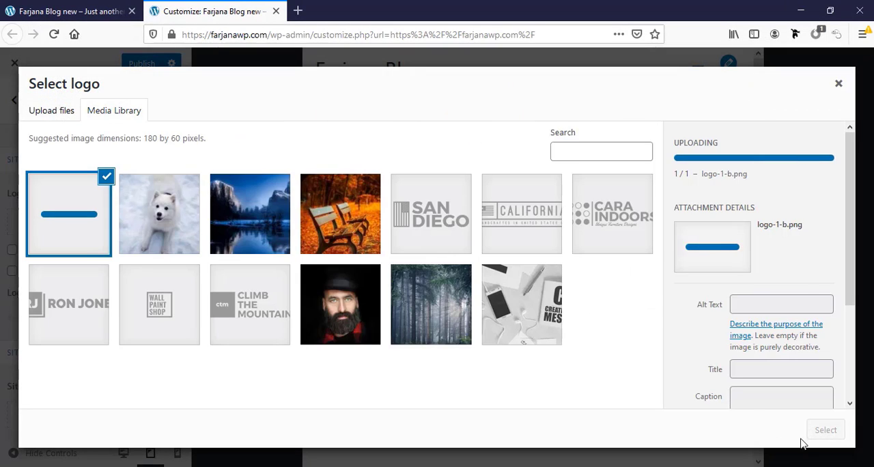
pyautogui.click(830, 433)
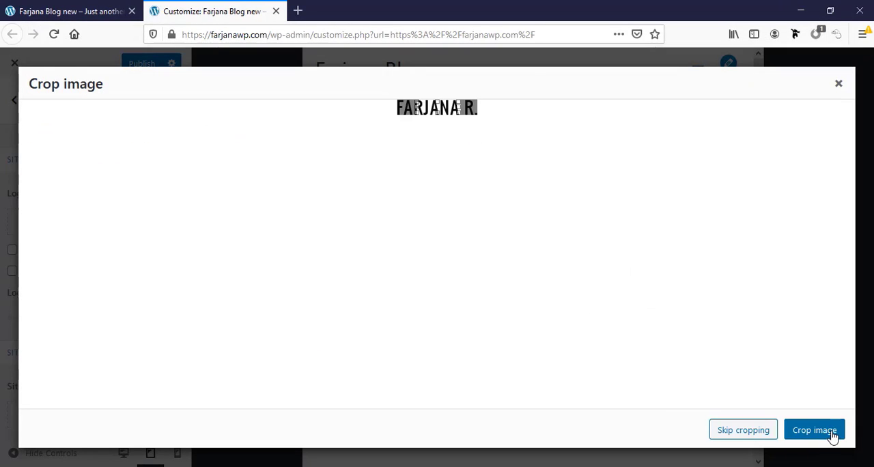
pyautogui.click(732, 431)
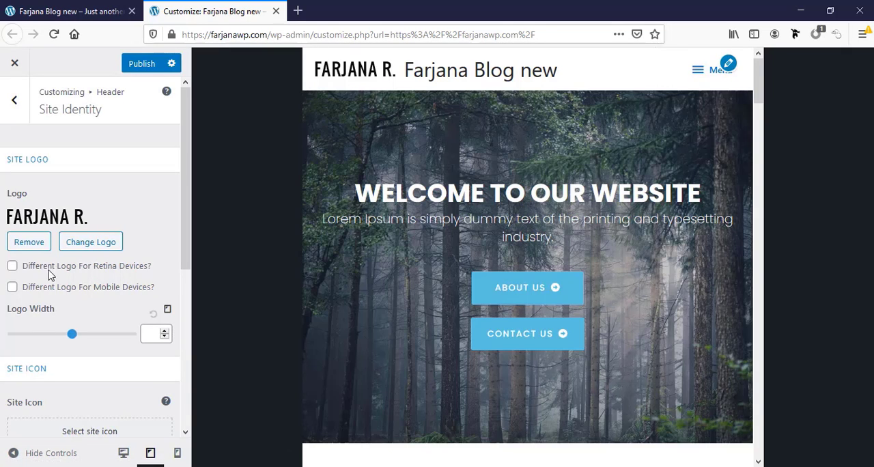
# Clear the existing site title in the Site Identity settings
pyautogui.scroll(-5, 35, 249)
pyautogui.click(11, 278)
pyautogui.scroll(1, 26, 234)
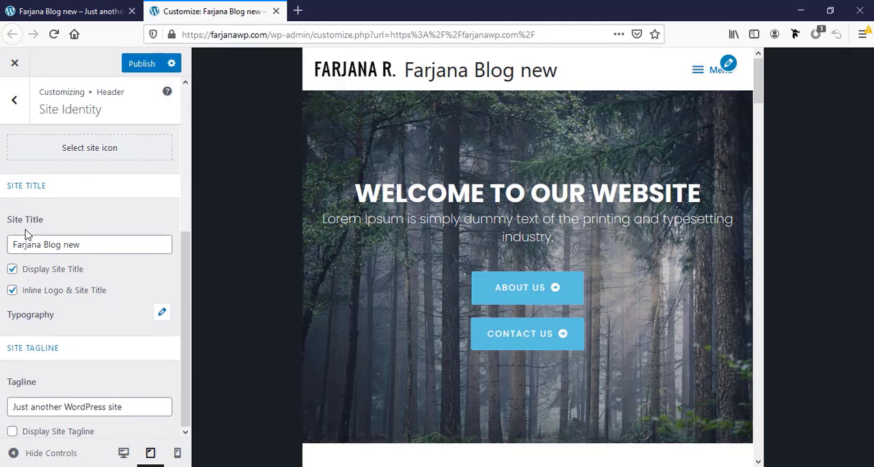
pyautogui.tripleClick(74, 246)
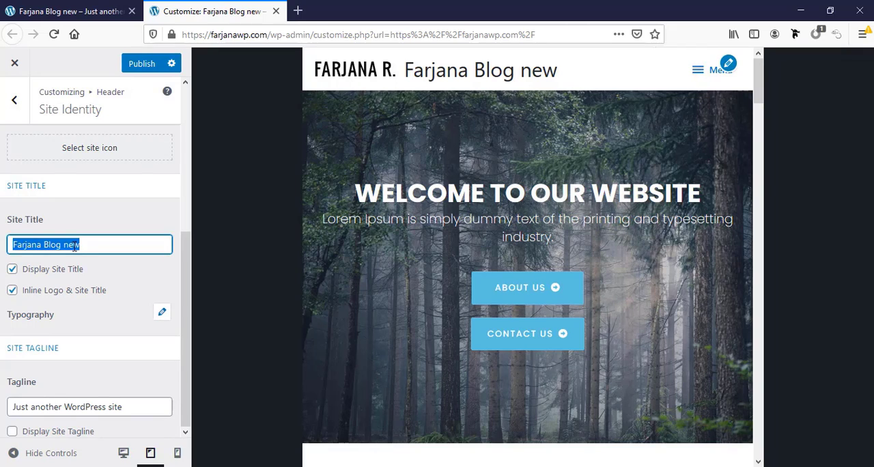
pyautogui.press('BackSpace')
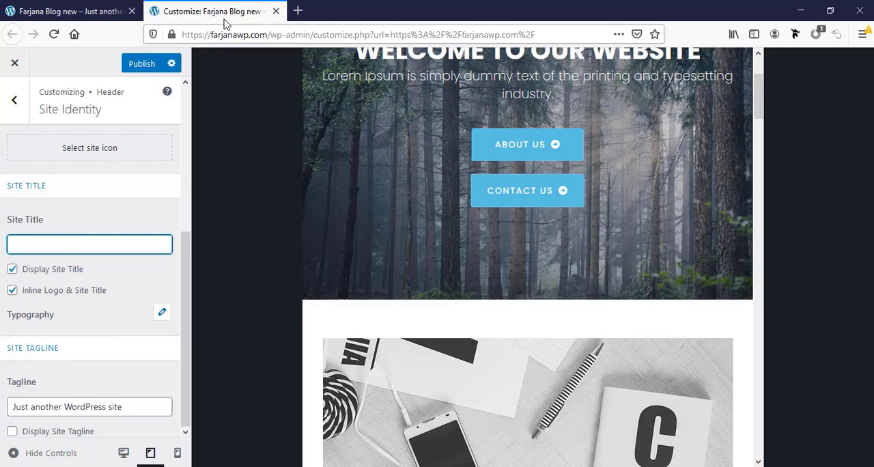
# Check how the title shows on the live site's browser tab, and set the tagline to "Web design and development"
pyautogui.click(75, 12)
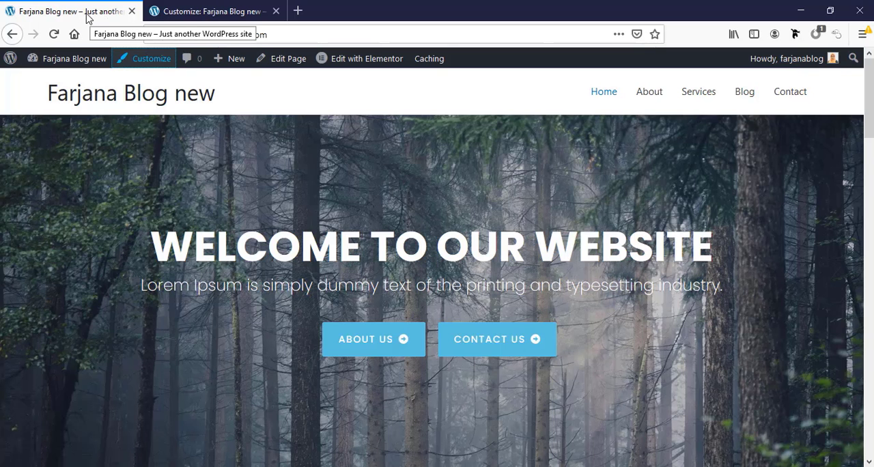
pyautogui.click(182, 11)
pyautogui.tripleClick(63, 406)
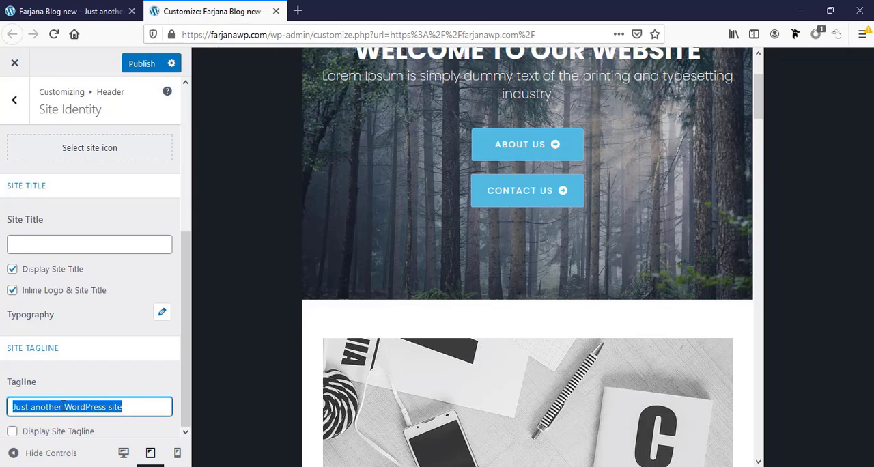
pyautogui.write('Web de')
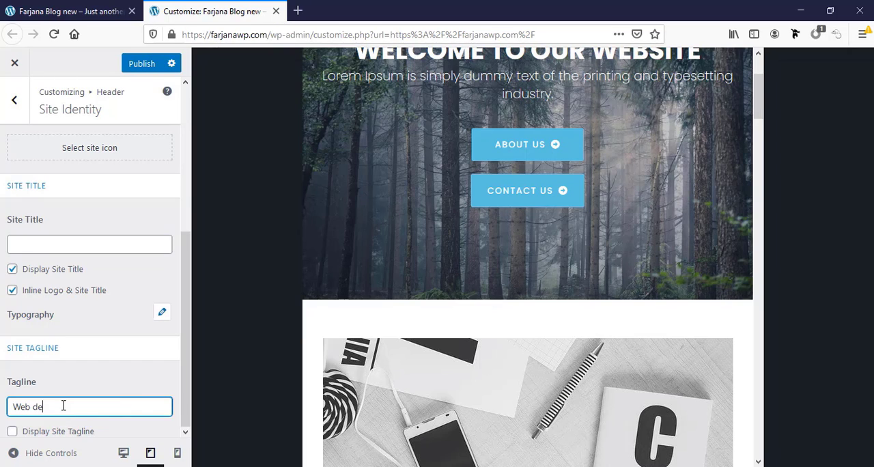
pyautogui.write('sign and d')
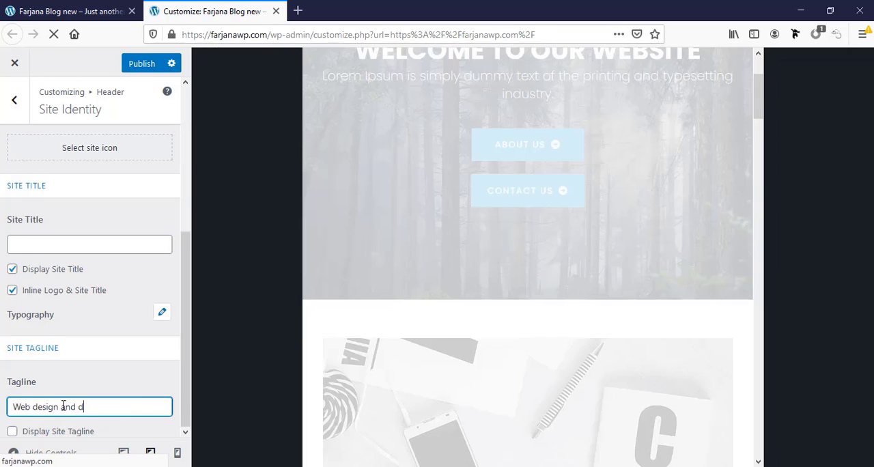
pyautogui.write('evelopment')
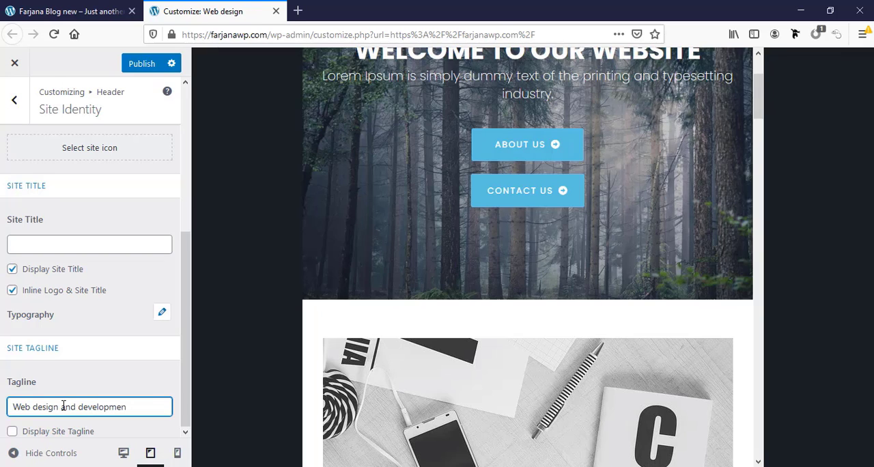
# Enter the site owner's first name as the site title and turn off Display Site Title
pyautogui.click(67, 249)
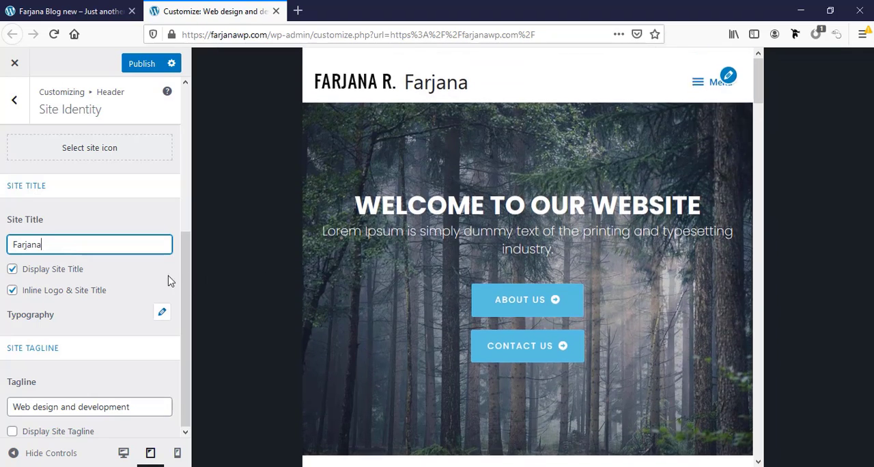
pyautogui.click(12, 270)
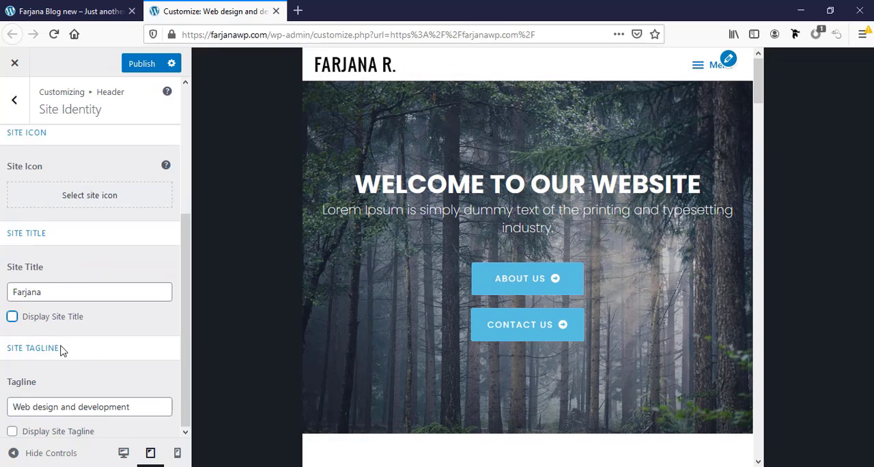
pyautogui.click(60, 14)
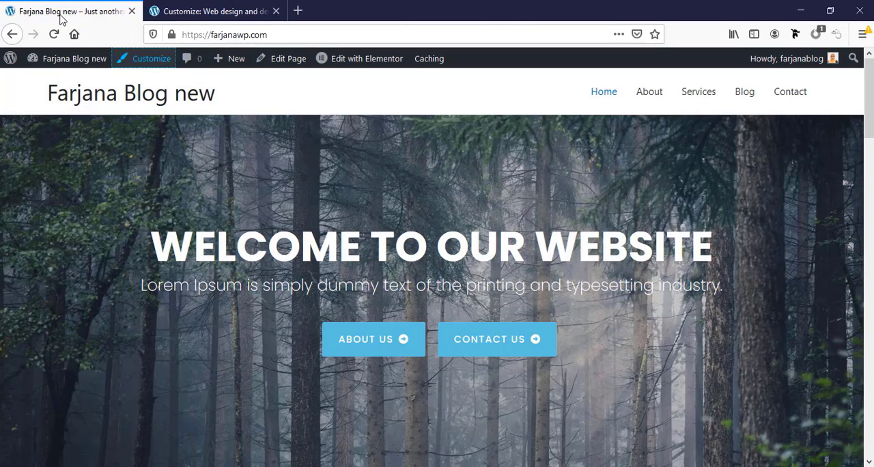
pyautogui.click(170, 10)
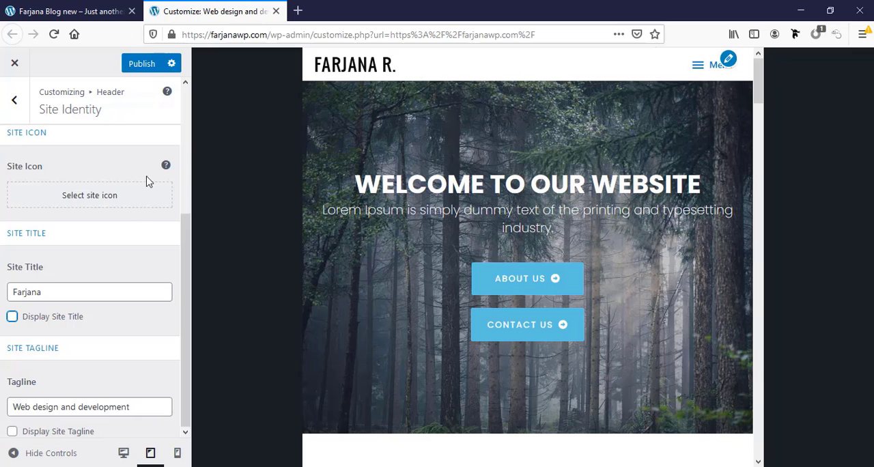
# Set client-22.png from the media library as the site icon and publish the changes
pyautogui.scroll(5, 106, 298)
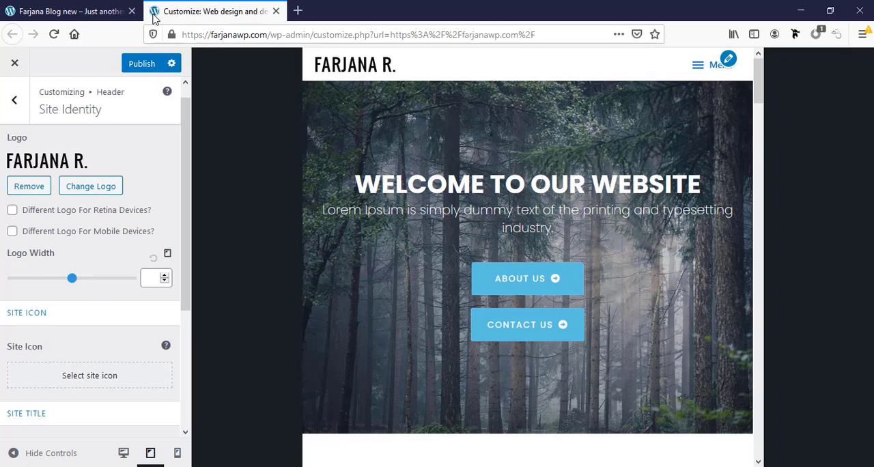
pyautogui.click(76, 379)
pyautogui.click(181, 316)
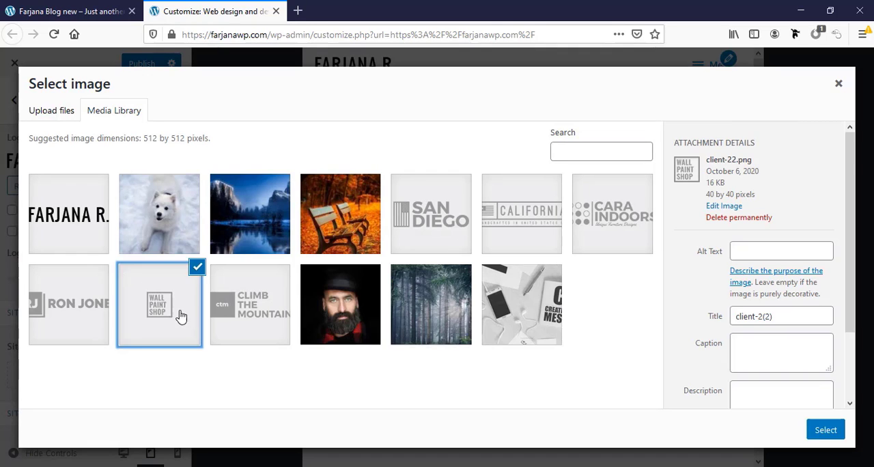
pyautogui.click(827, 431)
pyautogui.click(757, 430)
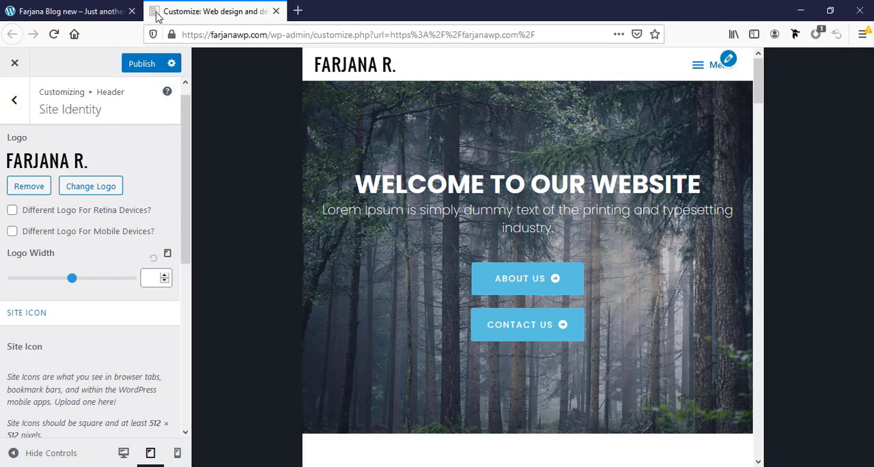
pyautogui.scroll(1, 83, 350)
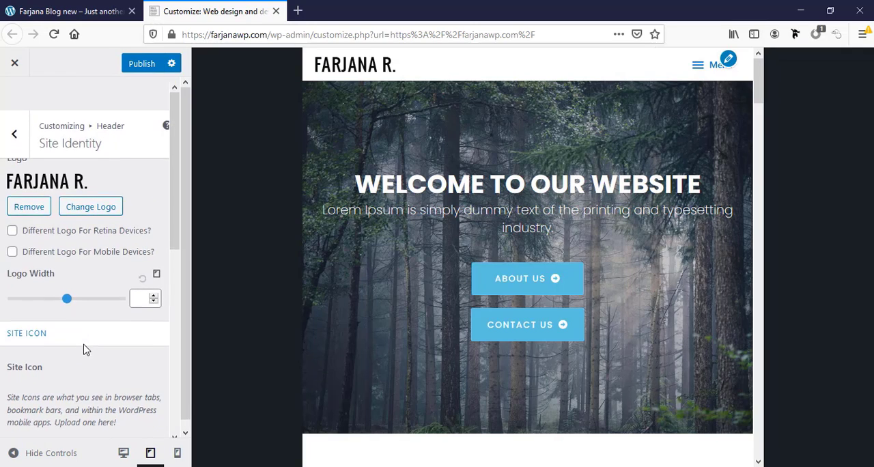
pyautogui.click(140, 64)
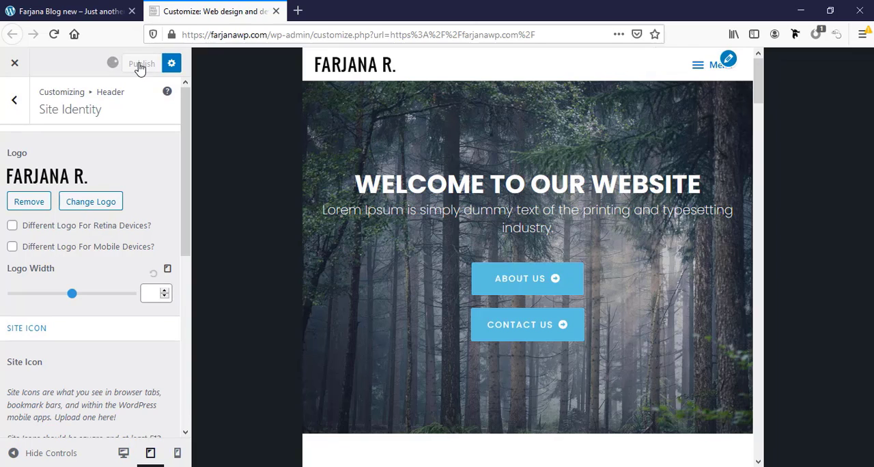
# Return to the main customizer options and switch the site preview to desktop size
pyautogui.click(14, 100)
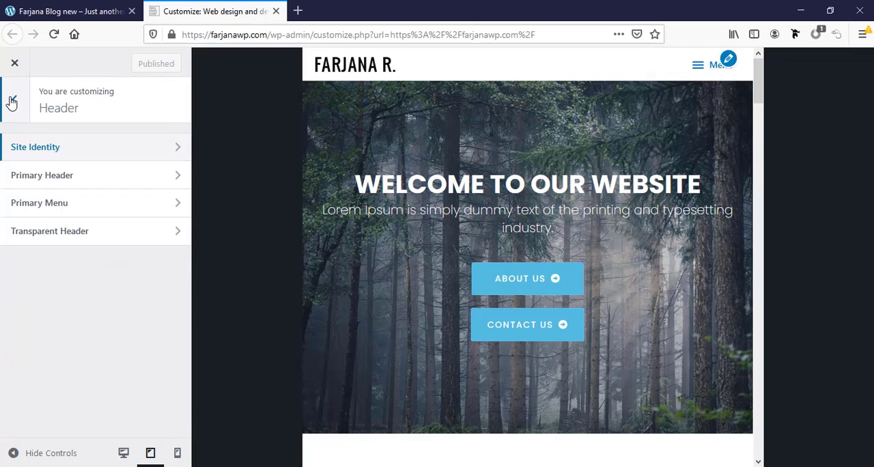
pyautogui.click(11, 102)
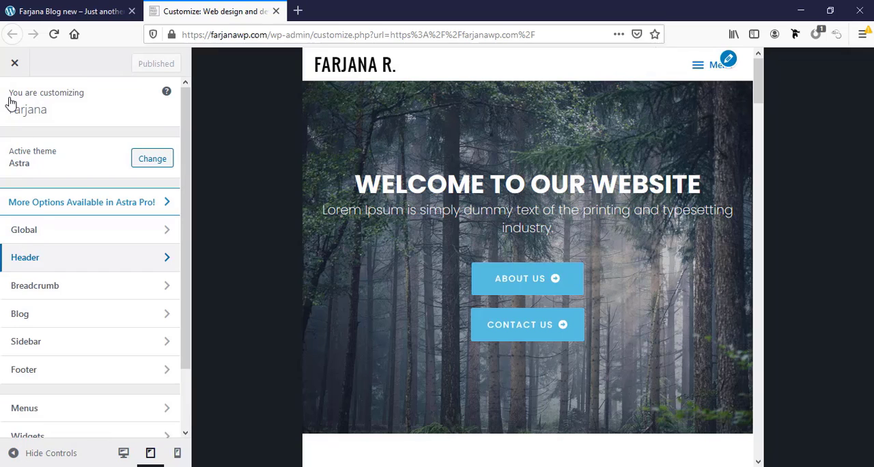
pyautogui.click(124, 453)
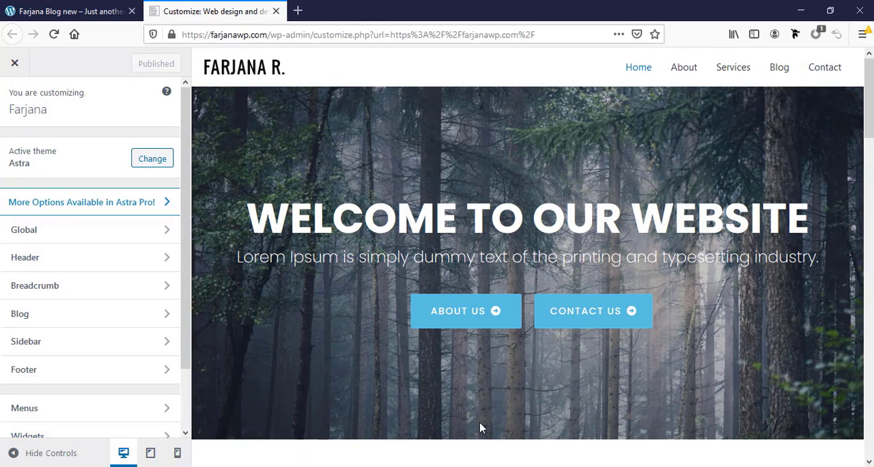
# Replace the footer bar's Section 1 custom text with "Copyright ©", the site owner's full name and 2020
pyautogui.scroll(-15, 479, 423)
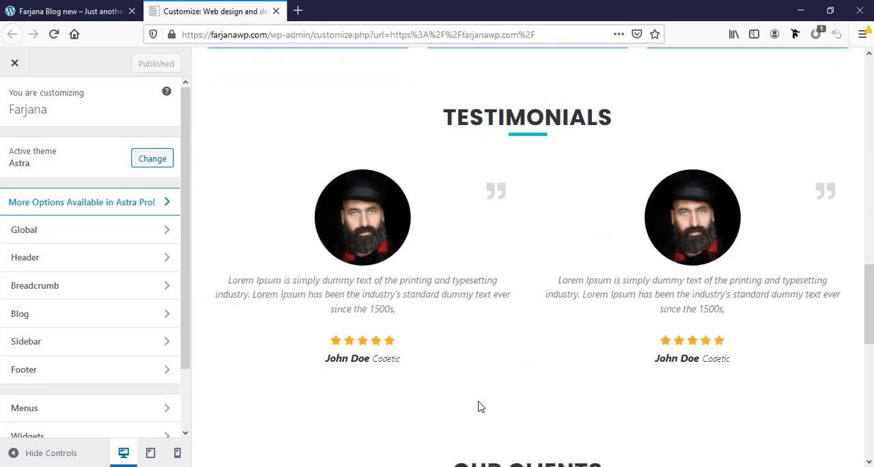
pyautogui.scroll(-8, 479, 407)
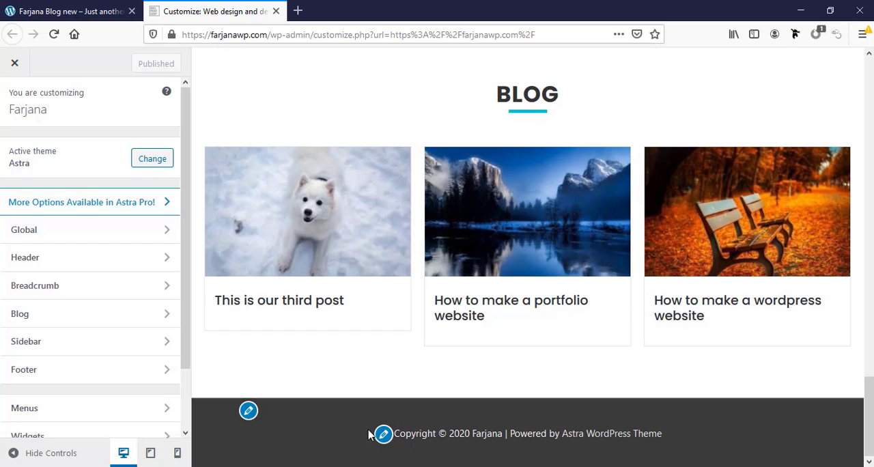
pyautogui.click(384, 435)
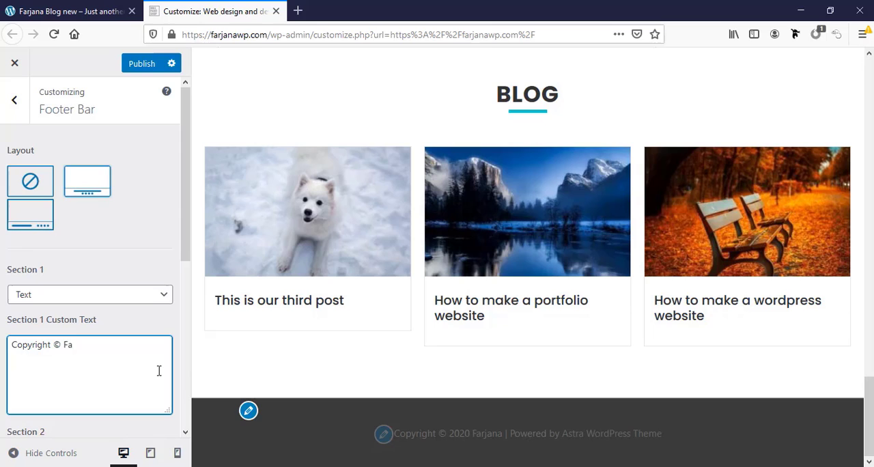
pyautogui.write('right © Farjana Rashid 2020')
# Set the footer bar's background color to light blue
pyautogui.scroll(-5, 68, 335)
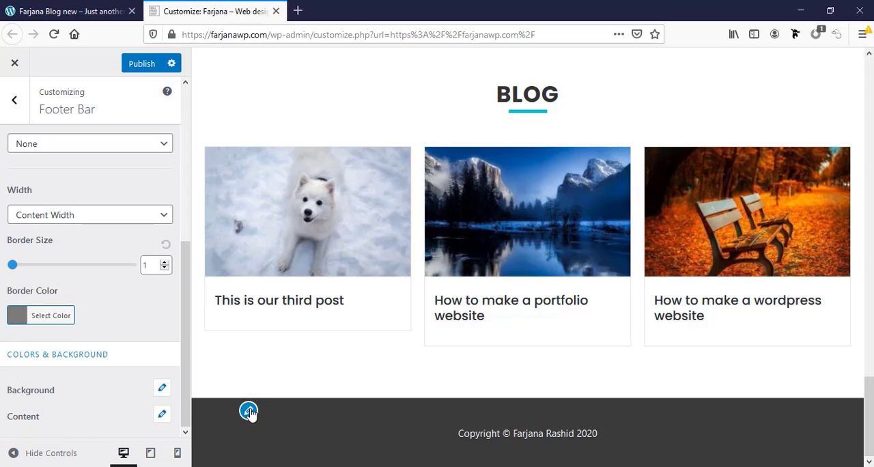
pyautogui.click(161, 387)
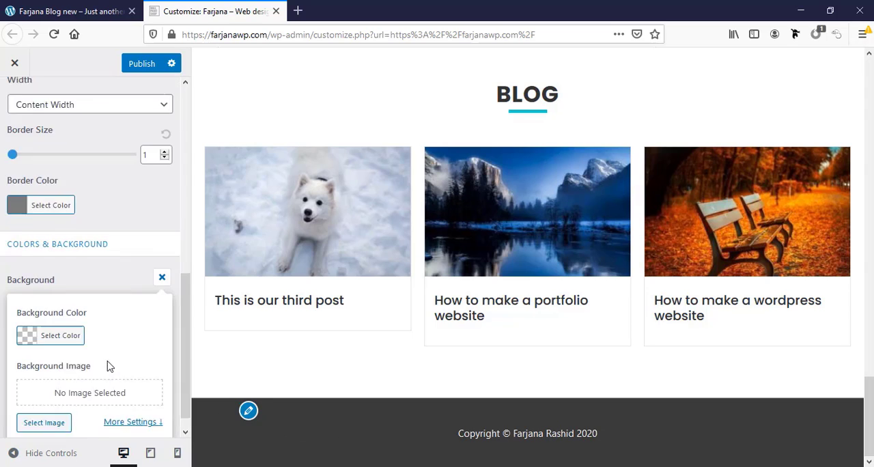
pyautogui.click(27, 317)
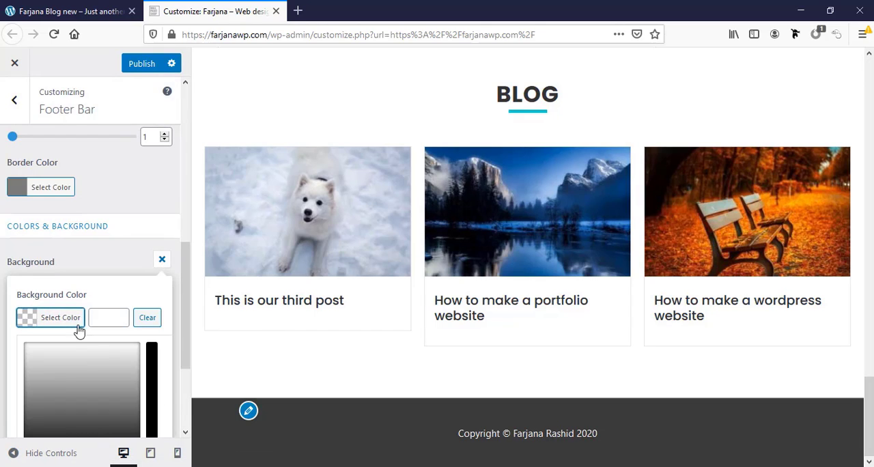
pyautogui.moveTo(80, 261); pyautogui.dragTo(84, 238)
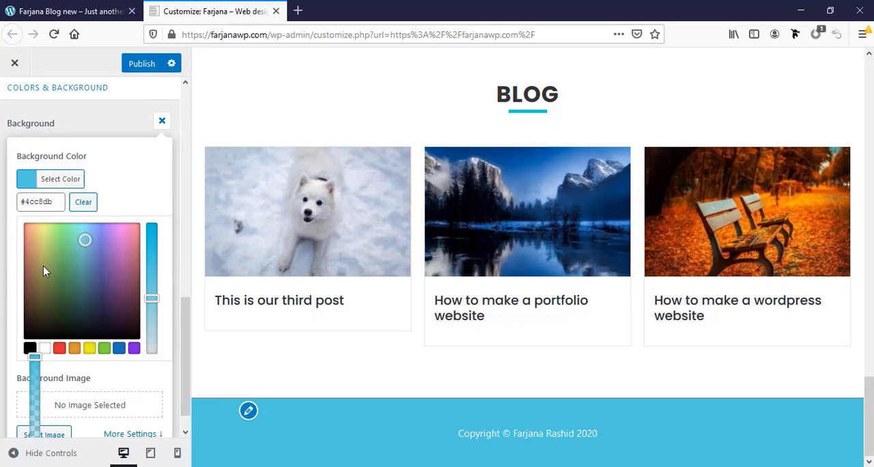
# Copy the footer background's color code and apply it as the footer bar's border color
pyautogui.click(41, 200)
pyautogui.doubleClick(42, 200)
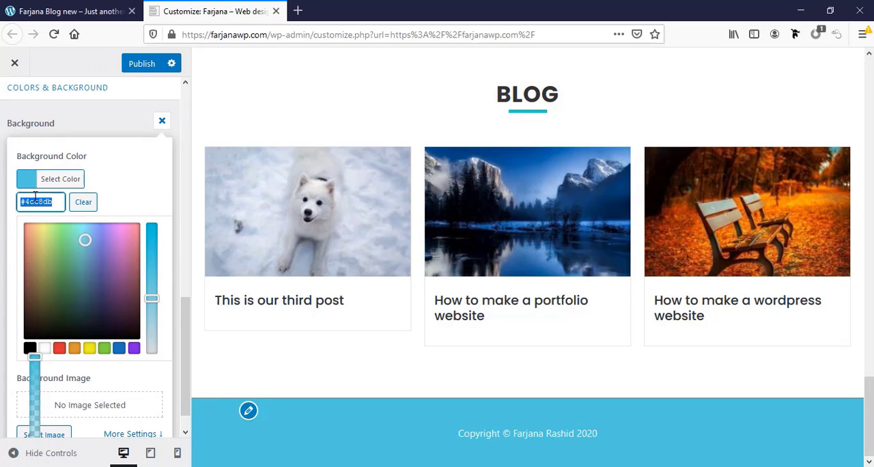
pyautogui.click(107, 182)
pyautogui.click(2, 168)
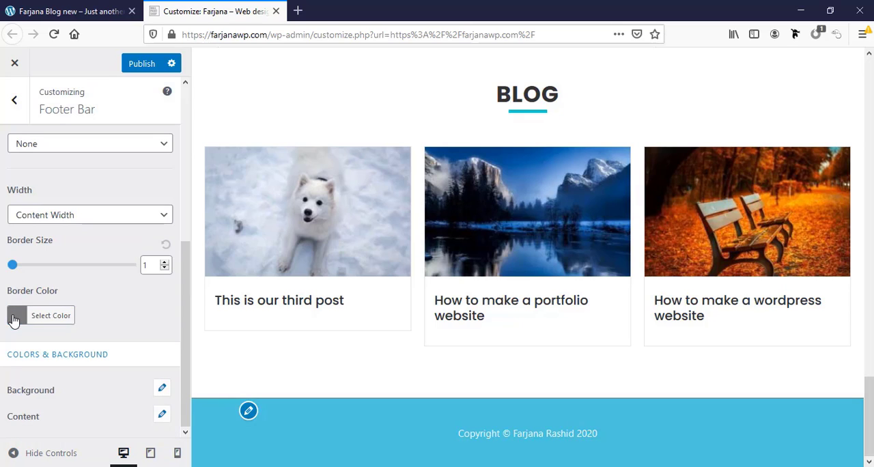
pyautogui.click(14, 318)
pyautogui.doubleClick(106, 314)
pyautogui.hotkey('ctrl', 'v')
pyautogui.click(80, 297)
# Try the side-by-side footer bar layout with Section 2 set to Text and to Widget
pyautogui.scroll(3, 93, 408)
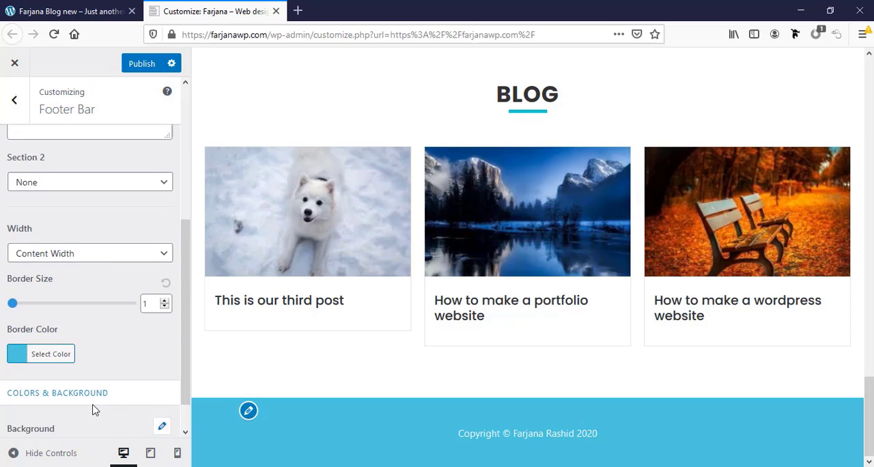
pyautogui.scroll(5, 93, 407)
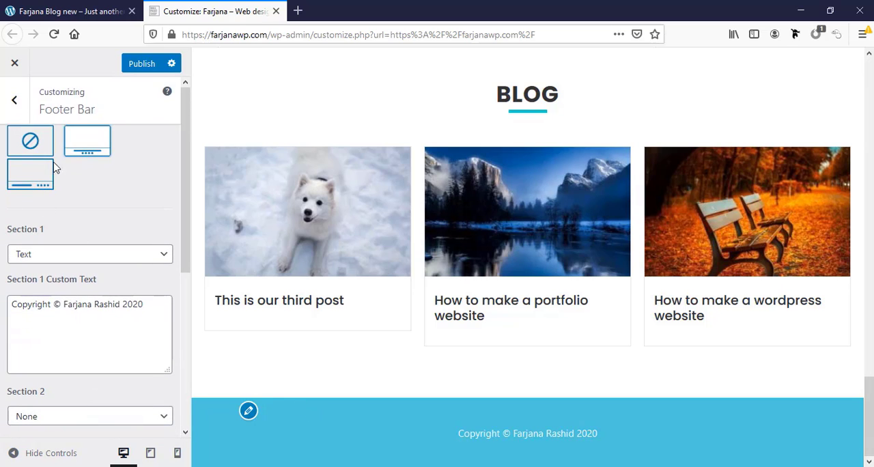
pyautogui.click(32, 174)
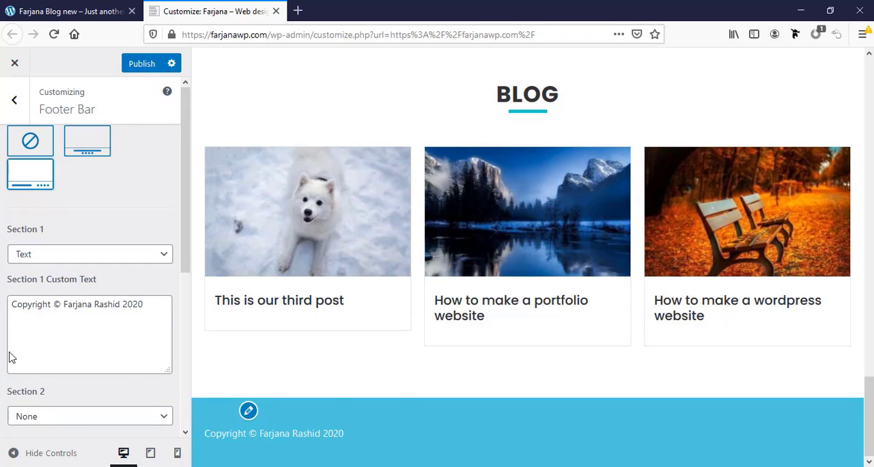
pyautogui.scroll(-3, 10, 357)
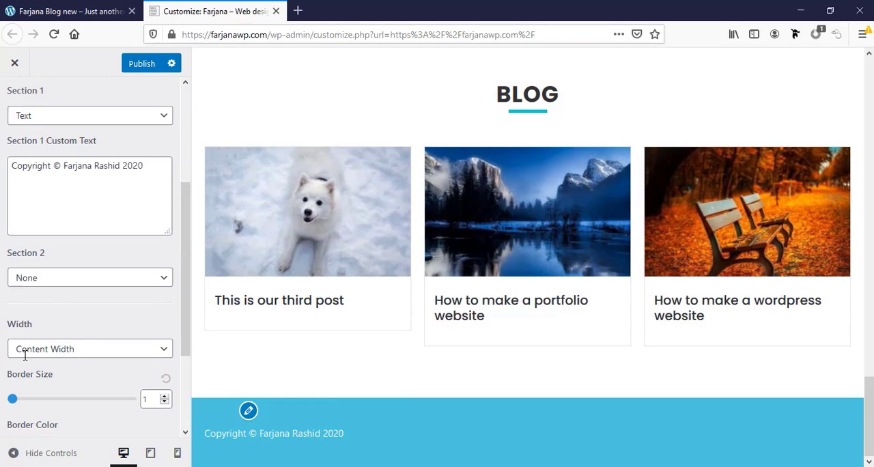
pyautogui.click(33, 280)
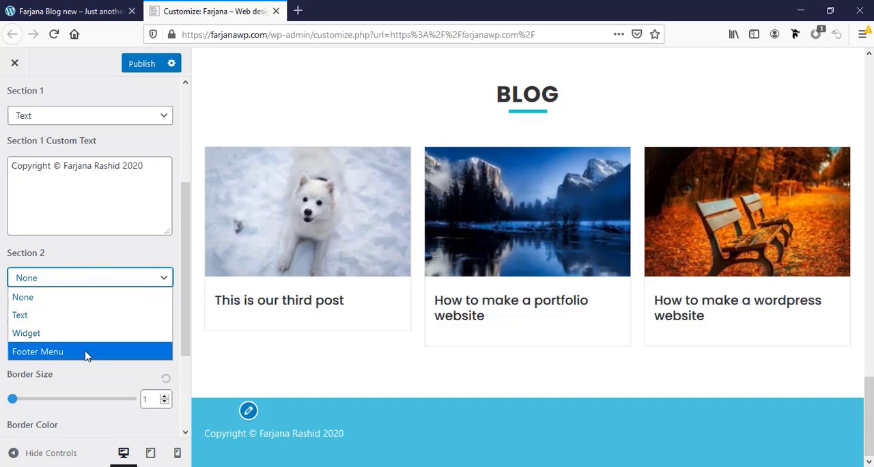
pyautogui.click(27, 315)
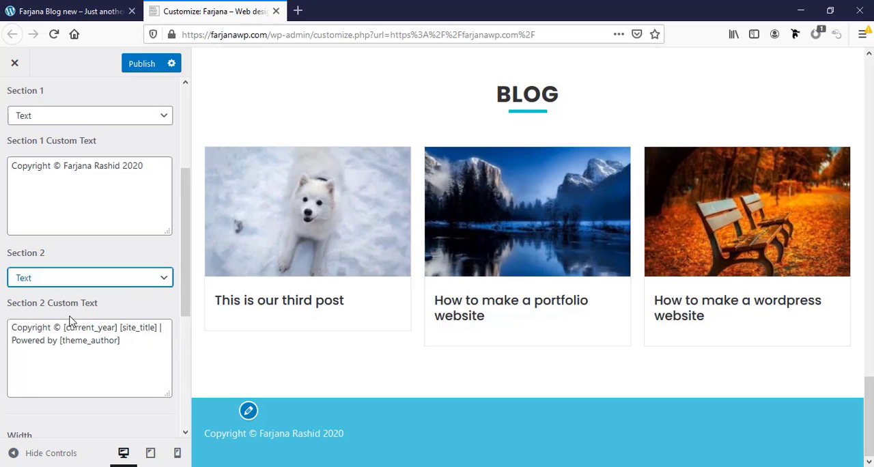
pyautogui.click(80, 283)
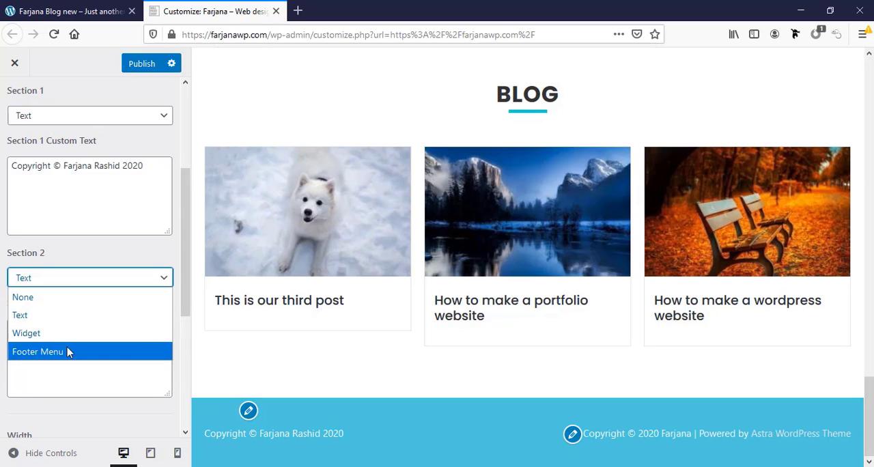
pyautogui.click(39, 335)
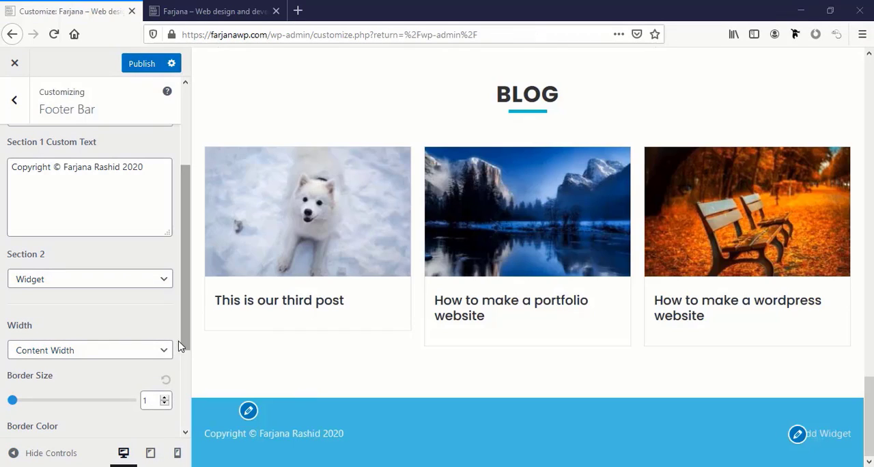
# Try disabling the footer bar, and switch its layout to the centered stacked version
pyautogui.scroll(5, 135, 318)
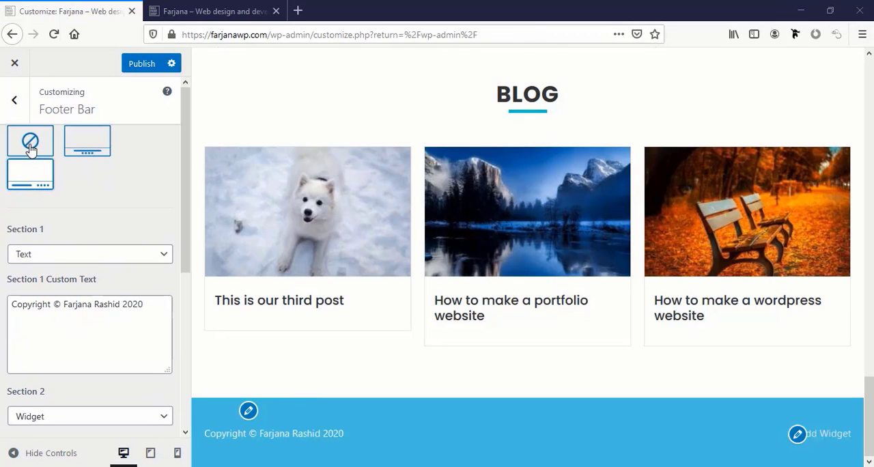
pyautogui.click(30, 143)
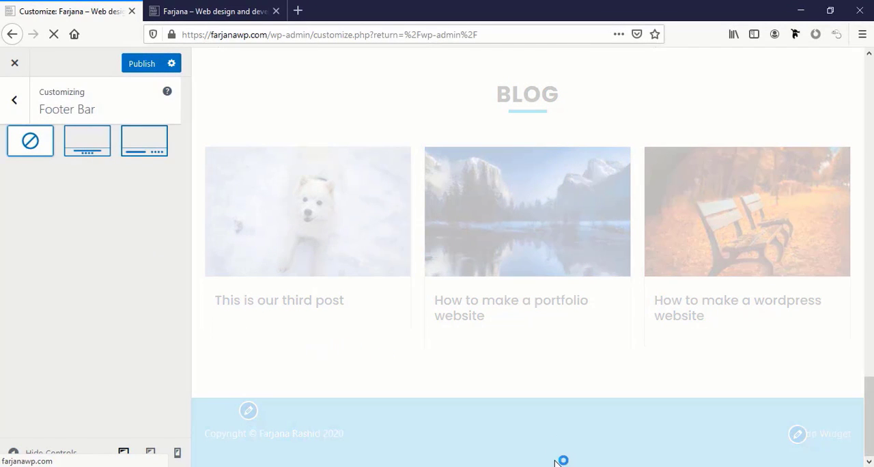
pyautogui.click(85, 143)
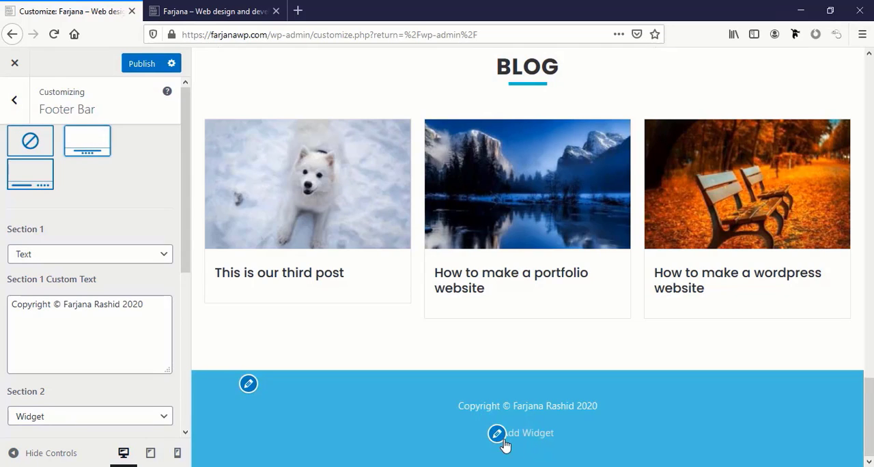
# Set the footer bar's Section 2 to None
pyautogui.scroll(-4, 109, 355)
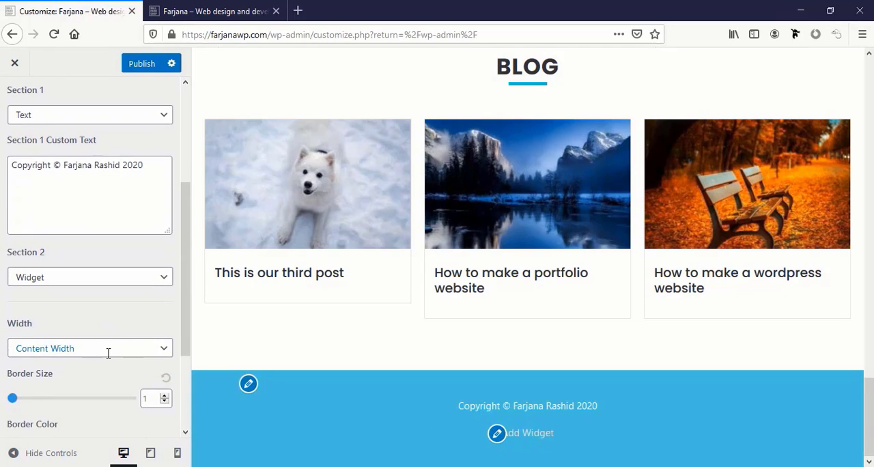
pyautogui.scroll(-5, 108, 355)
pyautogui.scroll(3, 47, 221)
pyautogui.scroll(2, 71, 227)
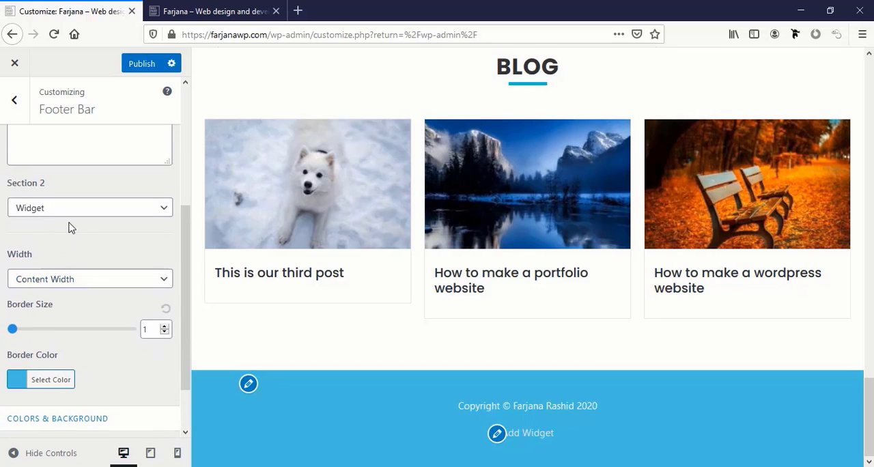
pyautogui.click(55, 212)
pyautogui.click(51, 234)
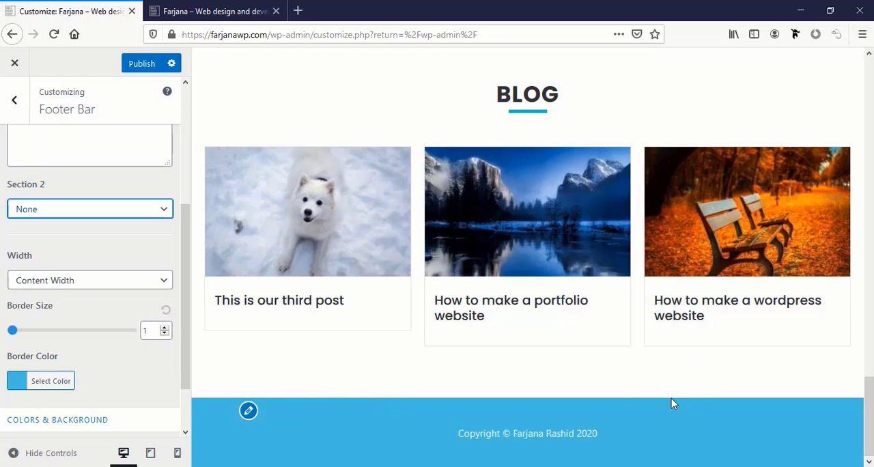
# Check the Footer Widgets layout options and switch to the live site
pyautogui.click(11, 106)
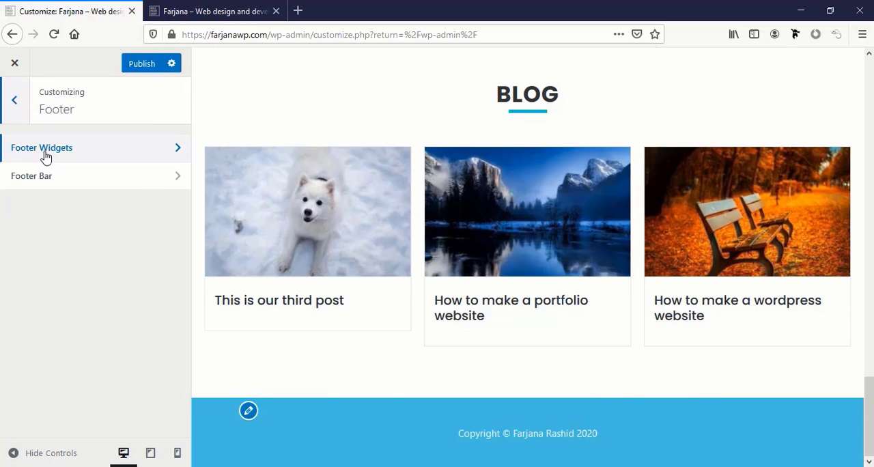
pyautogui.click(44, 155)
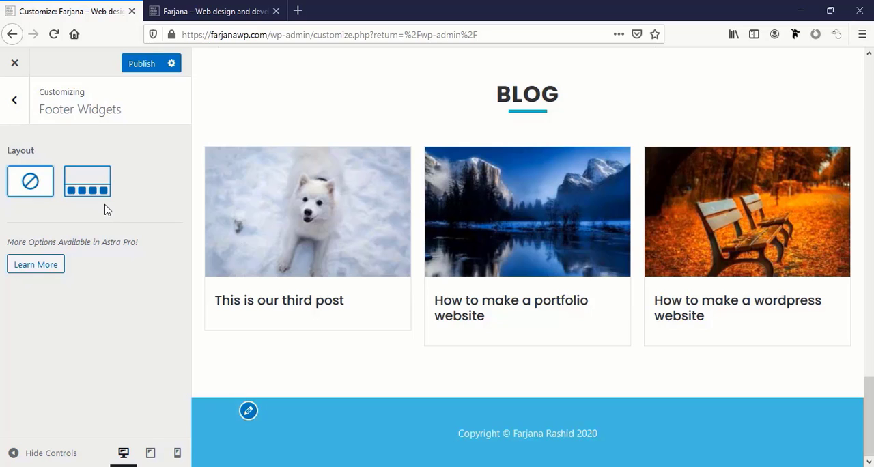
pyautogui.click(157, 14)
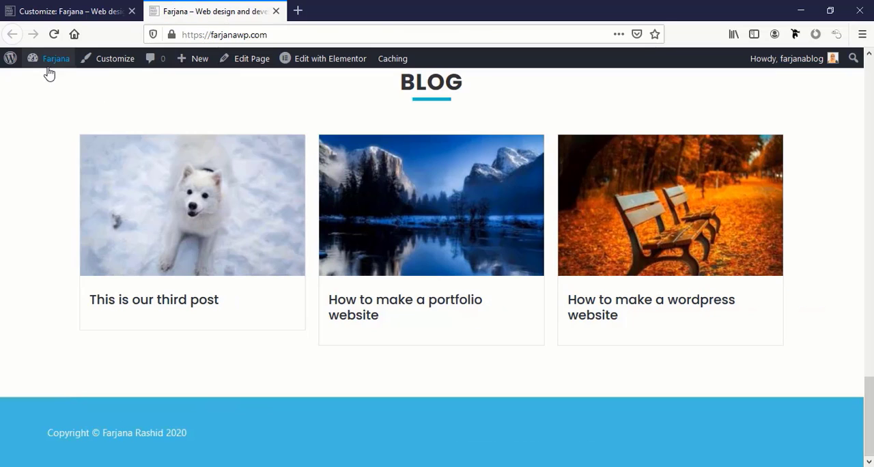
# Open the Widgets admin page and add a Text widget to Footer Widget Area 2
pyautogui.moveTo(52, 71)
pyautogui.click(53, 116)
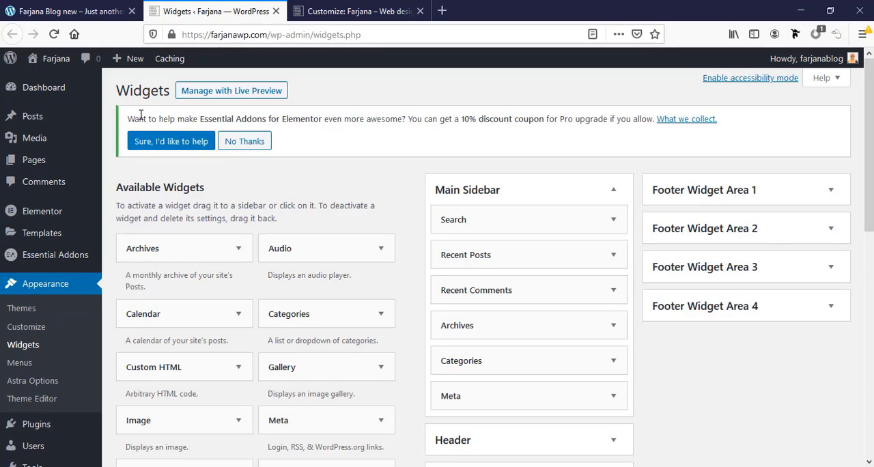
pyautogui.click(755, 194)
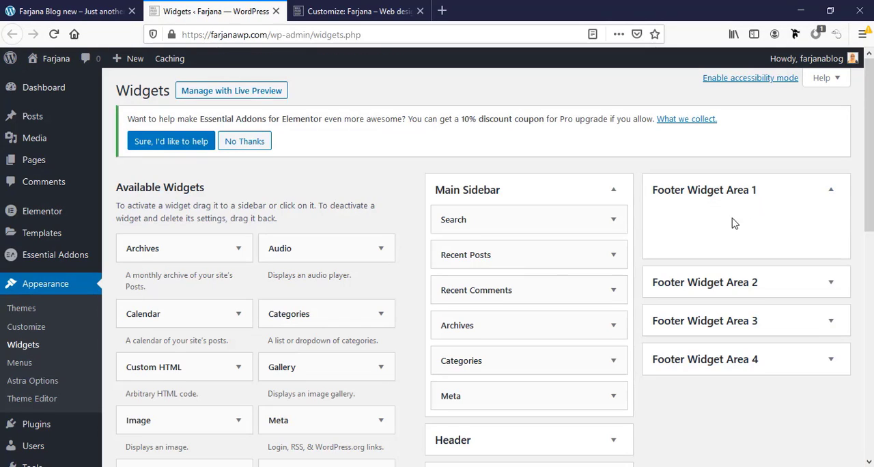
pyautogui.scroll(-3, 244, 345)
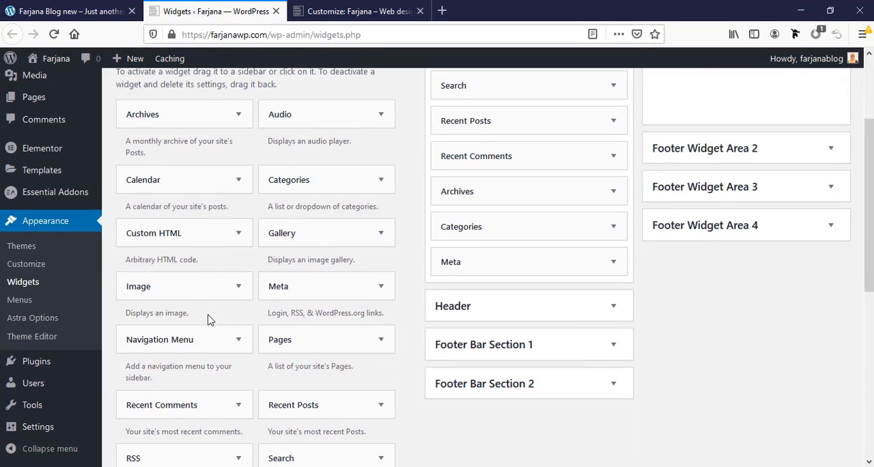
pyautogui.scroll(-2, 197, 246)
pyautogui.moveTo(302, 398); pyautogui.dragTo(783, 120)
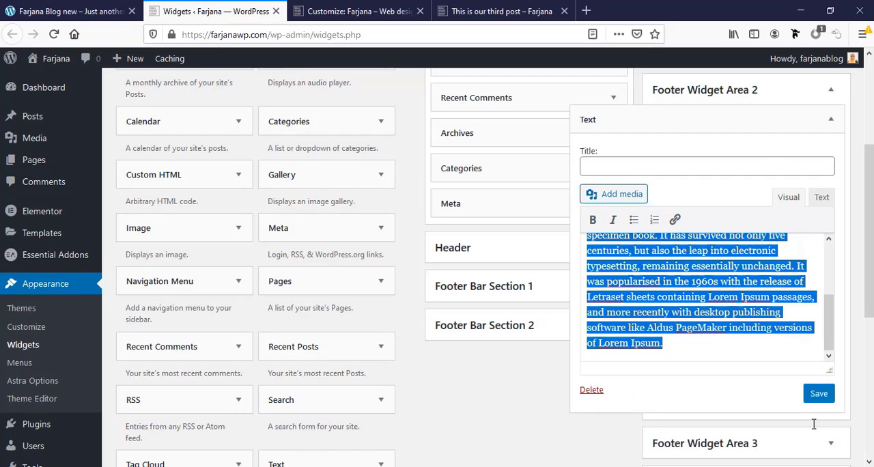
# Fill the Text widget with the short Lorem Ipsum paragraph, title it "About us", save it and move it to Footer Widget Area 1
pyautogui.write('Lorem Ipsum is simply dummy text of the printing and typesetting industry. Lorem Ipsum has been the industry’s standard dummy text ever since the 1500s.')
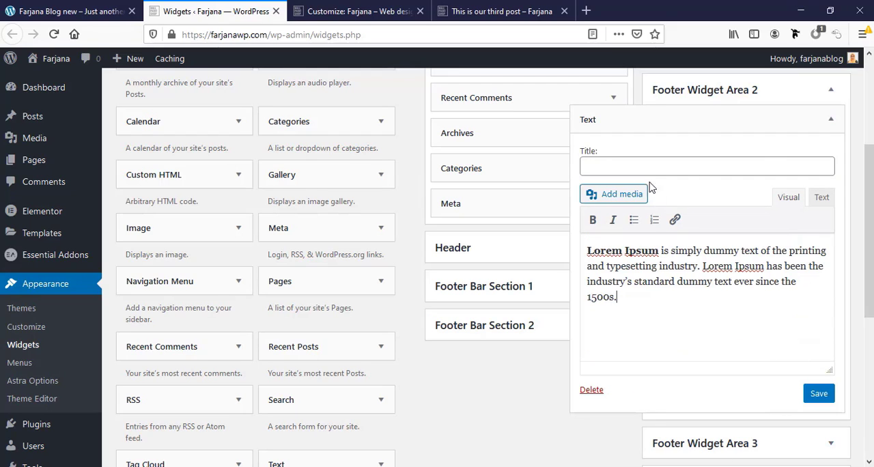
pyautogui.click(640, 174)
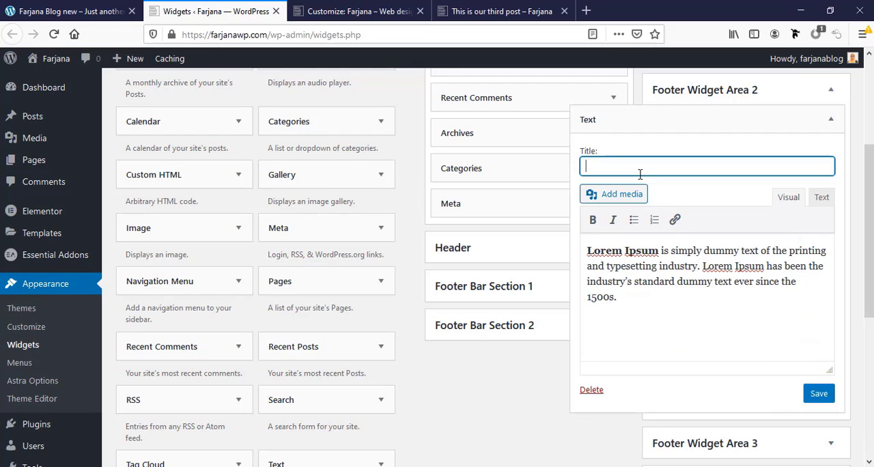
pyautogui.write('About us')
pyautogui.press('Return')
pyautogui.click(830, 121)
pyautogui.scroll(2, 826, 190)
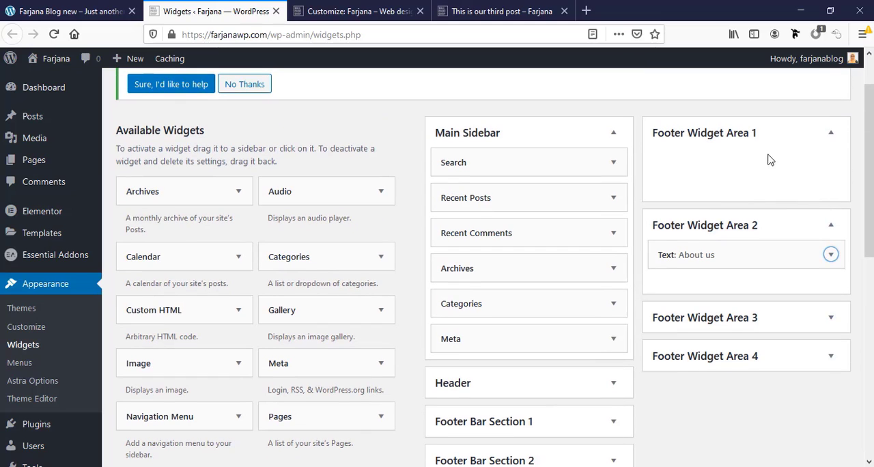
pyautogui.moveTo(805, 254); pyautogui.dragTo(790, 157)
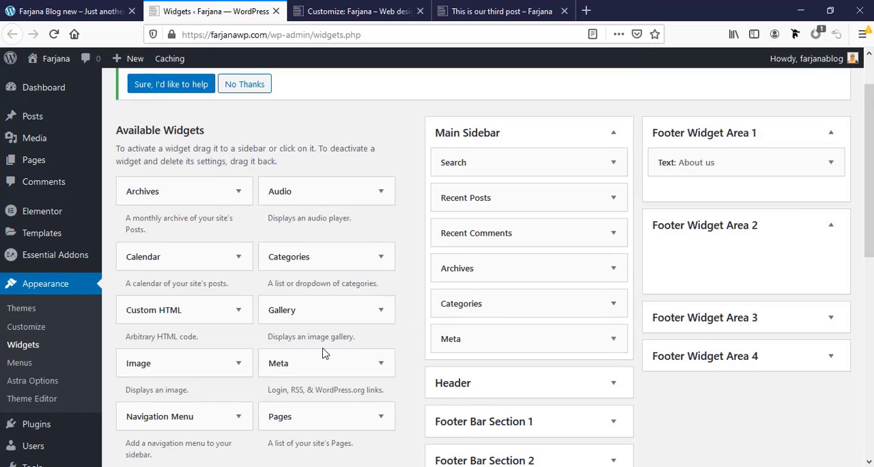
# Add a Recent Posts widget to Footer Widget Area 2, titled "Recent post" and showing 3 posts, and save it
pyautogui.scroll(-7, 324, 353)
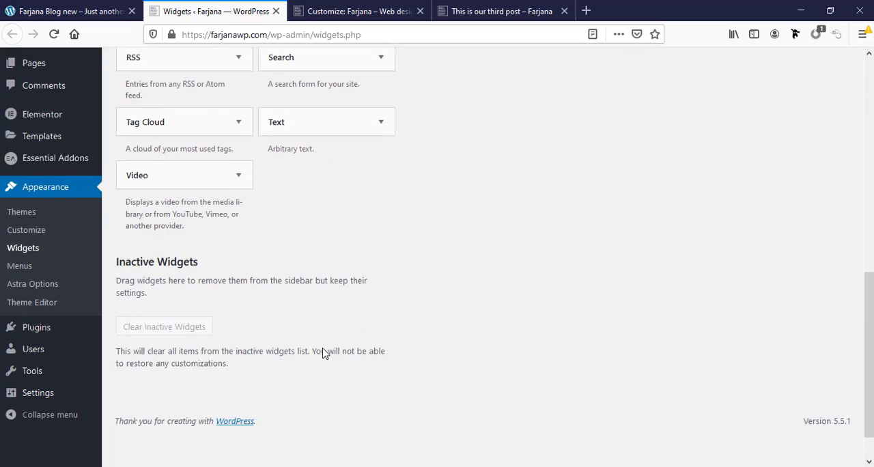
pyautogui.scroll(7, 324, 353)
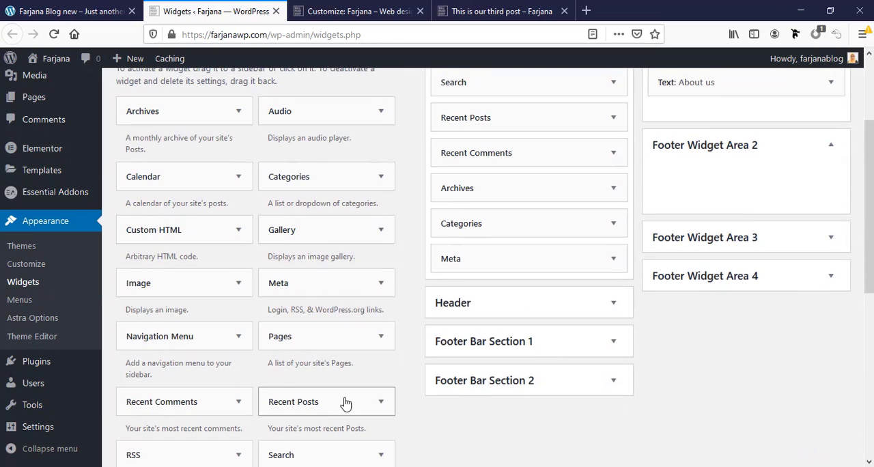
pyautogui.moveTo(345, 403); pyautogui.dragTo(741, 174)
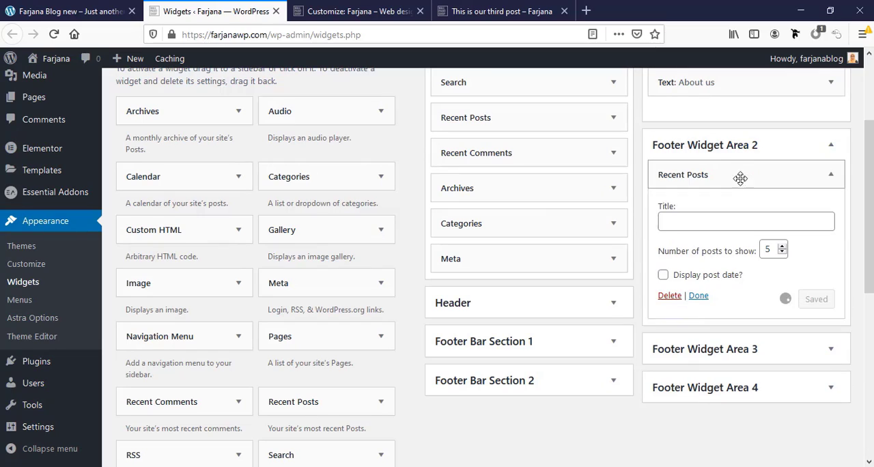
pyautogui.click(723, 225)
pyautogui.write('Recent post')
pyautogui.press('Tab')
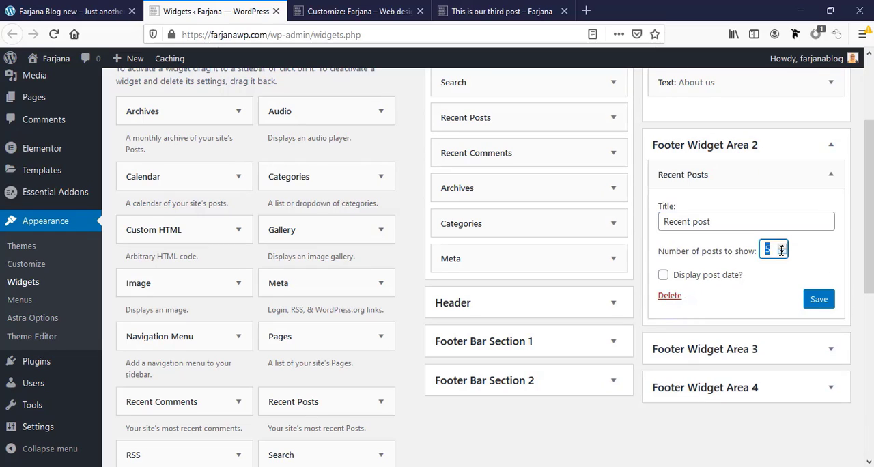
pyautogui.write('3')
pyautogui.click(810, 300)
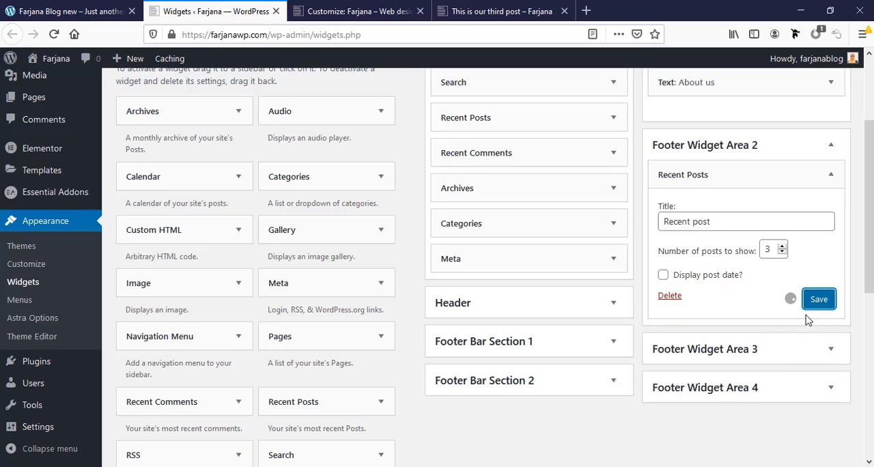
# Add a Navigation Menu widget titled "Pages" to Footer Widget Area 3, using the main menu, and save it
pyautogui.click(769, 351)
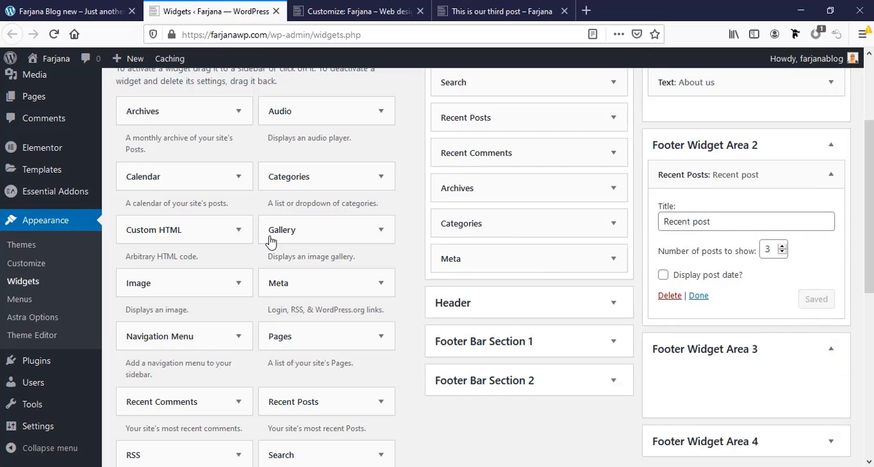
pyautogui.scroll(-3, 270, 239)
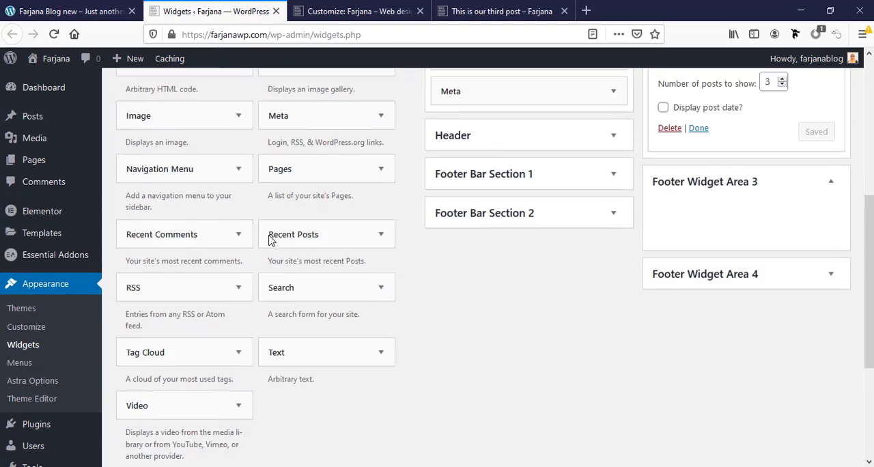
pyautogui.scroll(4, 270, 238)
pyautogui.scroll(2, 269, 238)
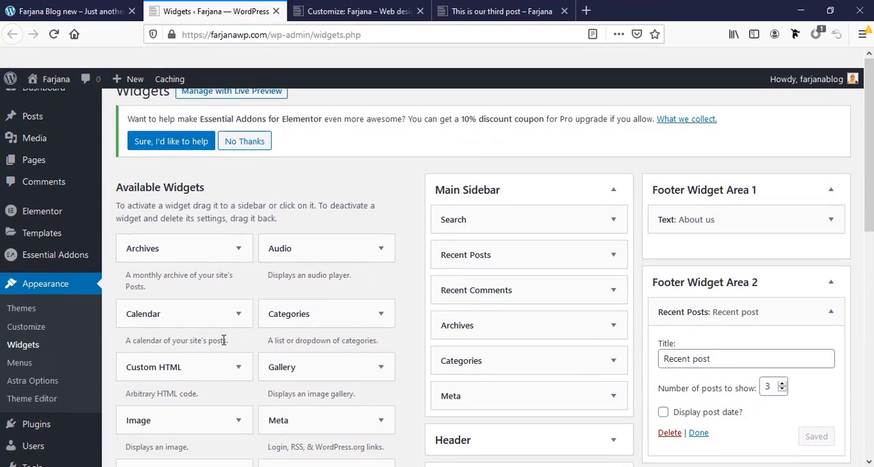
pyautogui.scroll(-3, 710, 390)
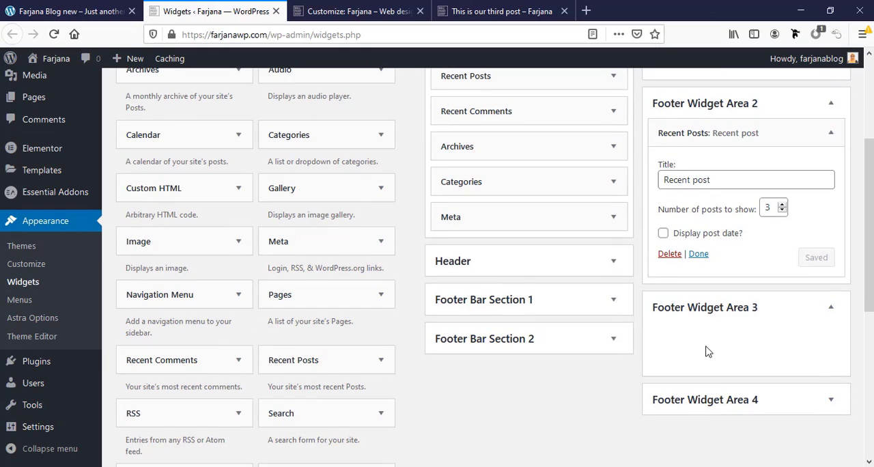
pyautogui.scroll(-1, 697, 361)
pyautogui.moveTo(171, 294); pyautogui.dragTo(755, 297)
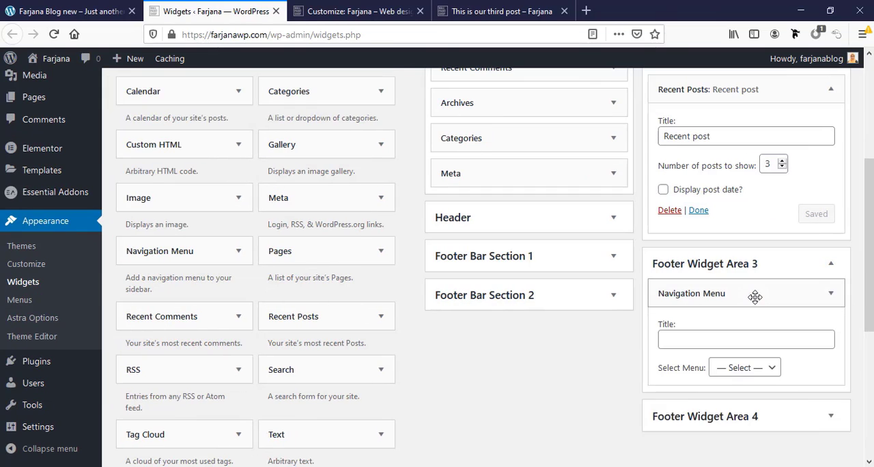
pyautogui.click(741, 367)
pyautogui.click(737, 406)
pyautogui.click(723, 339)
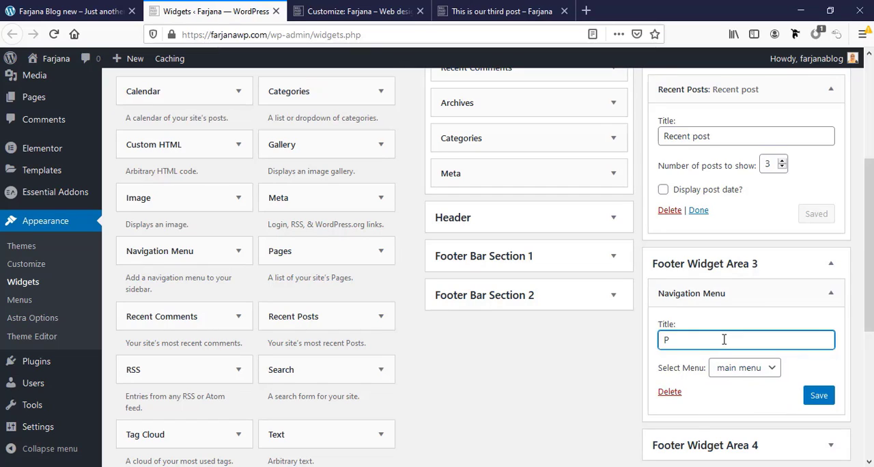
pyautogui.click(817, 395)
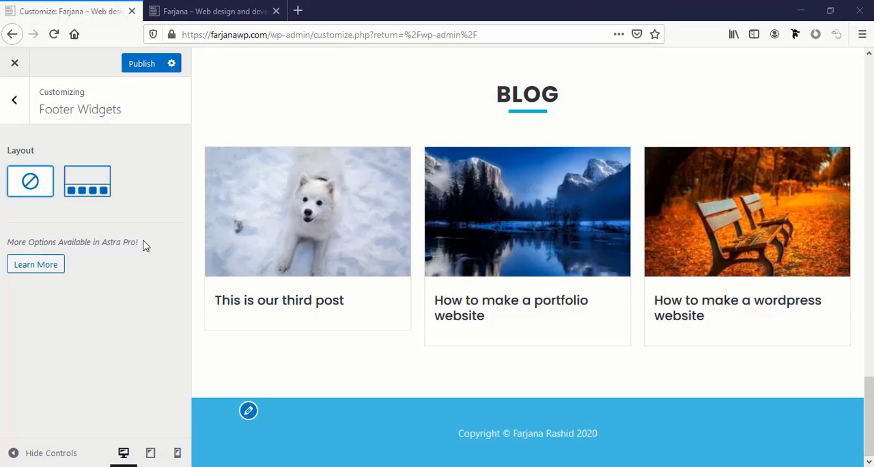
# Enable the four-column Footer Widgets layout in the Customizer and check the footer preview
pyautogui.click(92, 182)
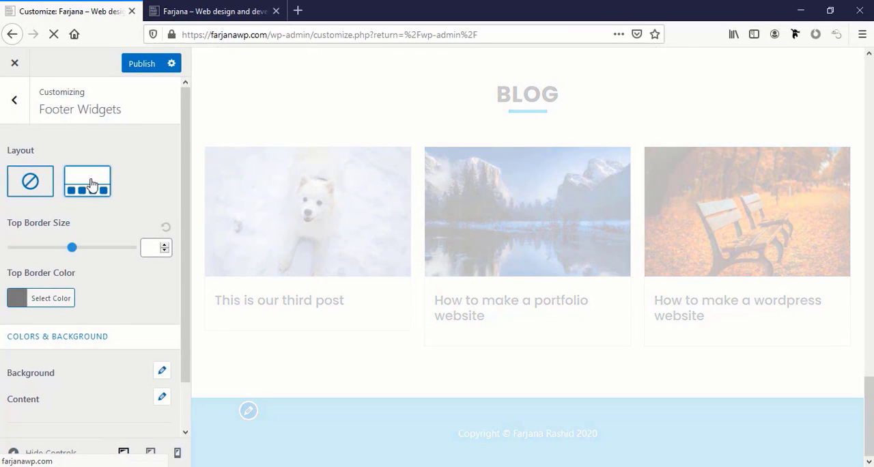
pyautogui.scroll(-2, 401, 389)
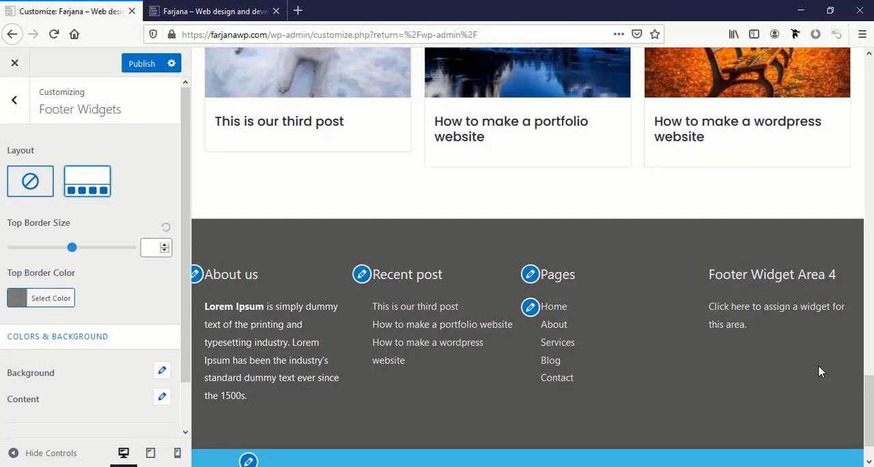
pyautogui.scroll(-1, 819, 368)
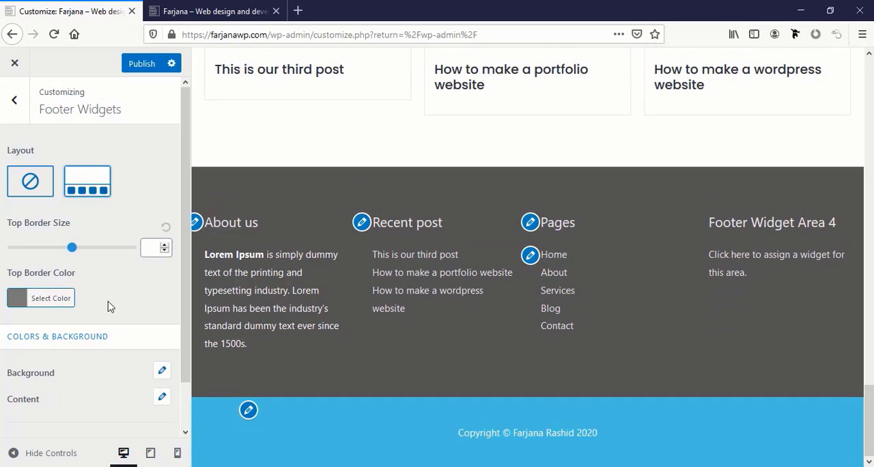
# Set the footer widgets' background color to teal, #3aaf9c
pyautogui.scroll(-1, 58, 369)
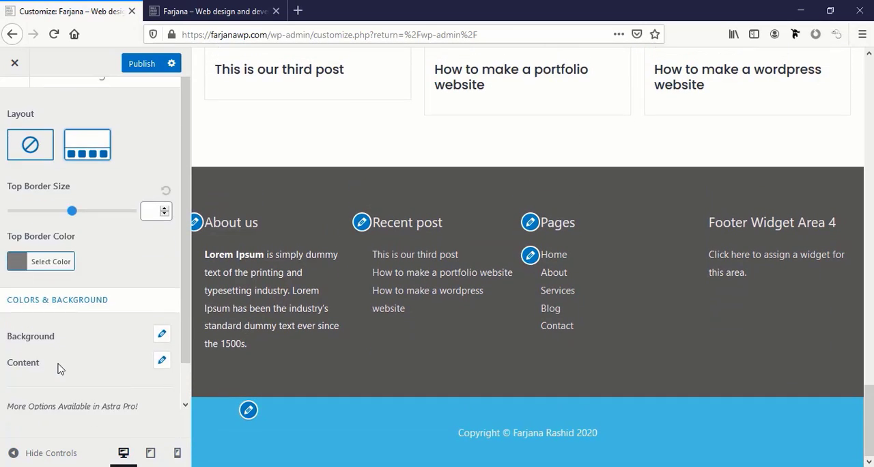
pyautogui.scroll(-1, 41, 372)
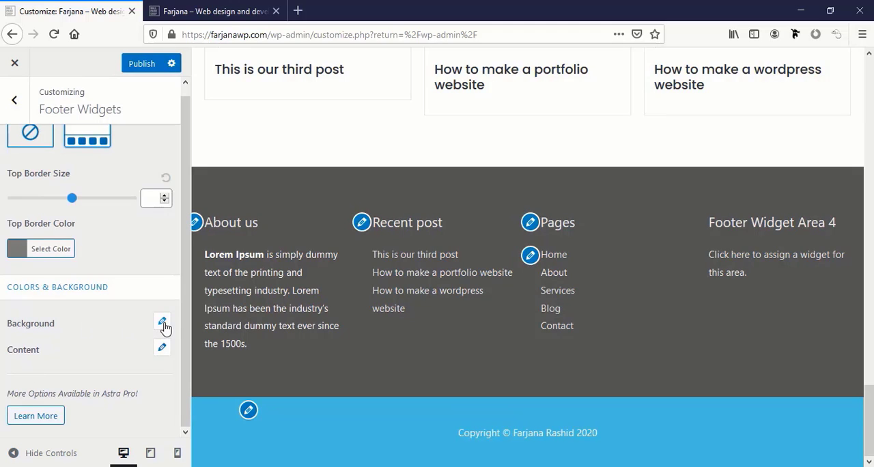
pyautogui.click(163, 324)
pyautogui.click(24, 387)
pyautogui.scroll(-5, 29, 366)
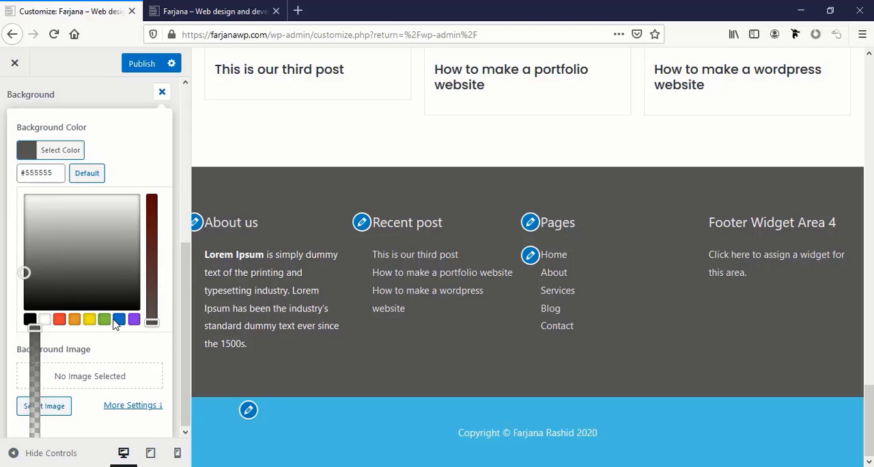
pyautogui.click(119, 319)
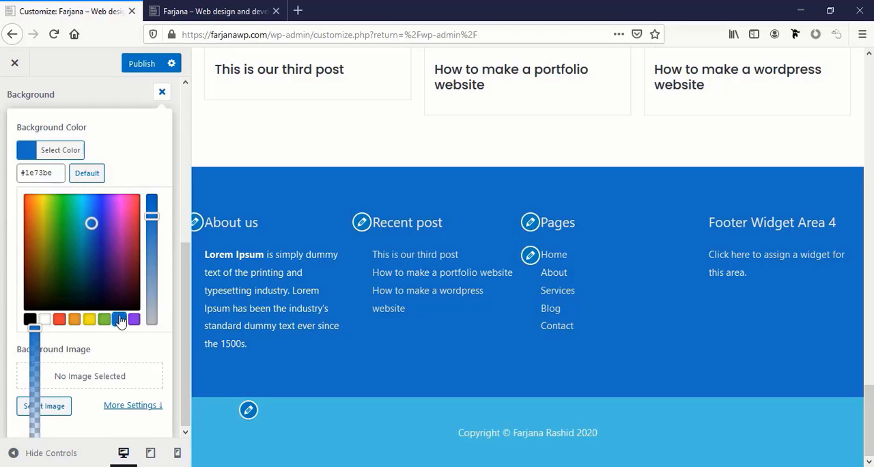
pyautogui.click(83, 231)
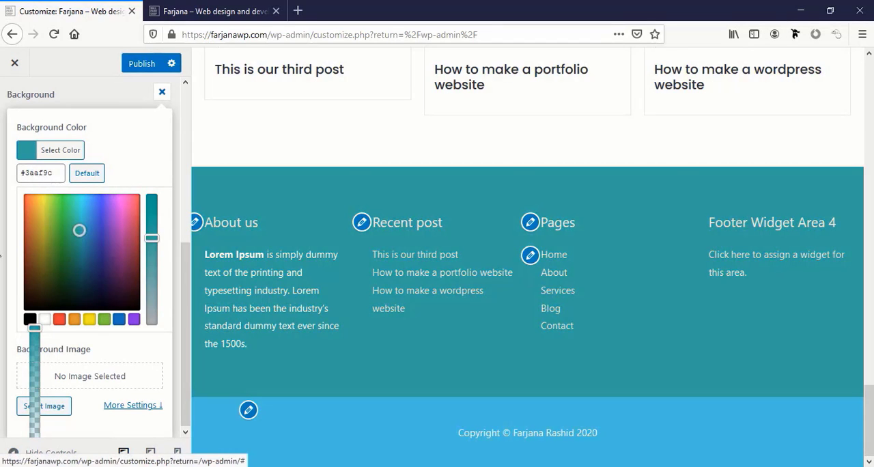
pyautogui.click(2, 250)
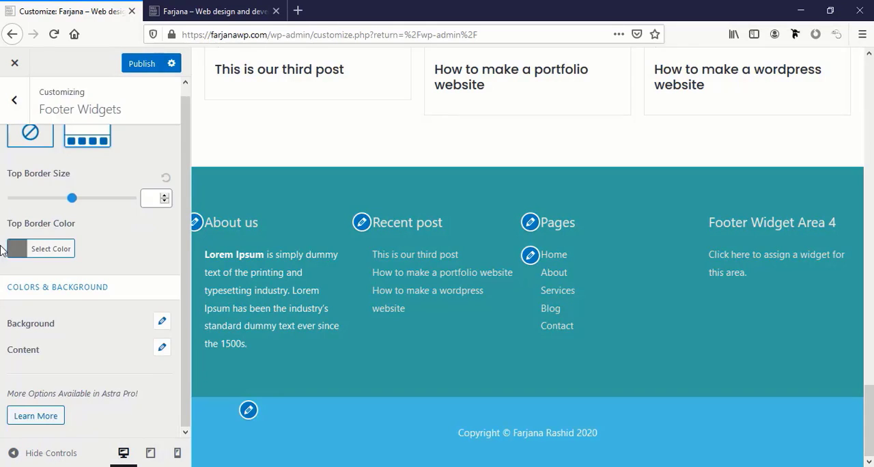
# Examine the footer widgets' content color options for title, text and links
pyautogui.click(162, 350)
pyautogui.scroll(-3, 162, 352)
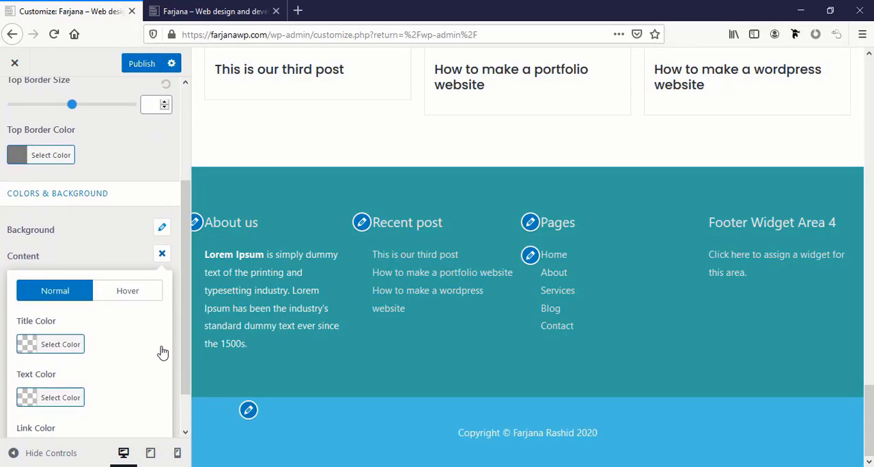
pyautogui.click(4, 314)
pyautogui.scroll(-2, 127, 314)
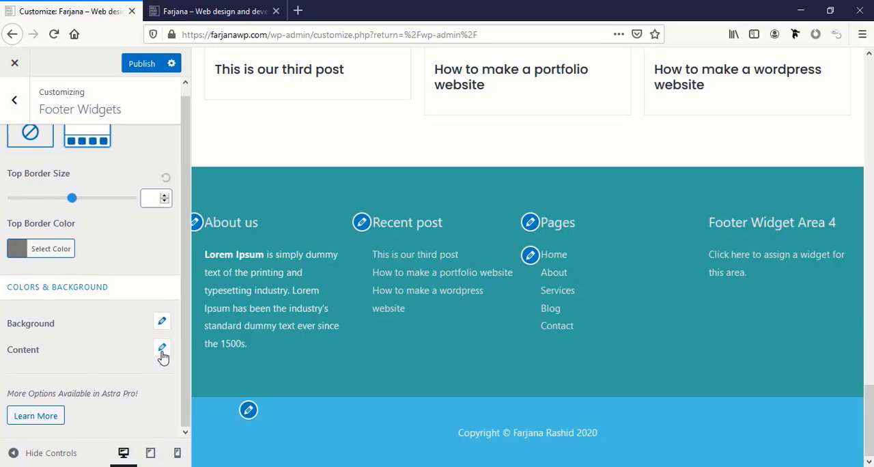
pyautogui.click(161, 350)
pyautogui.scroll(-3, 123, 357)
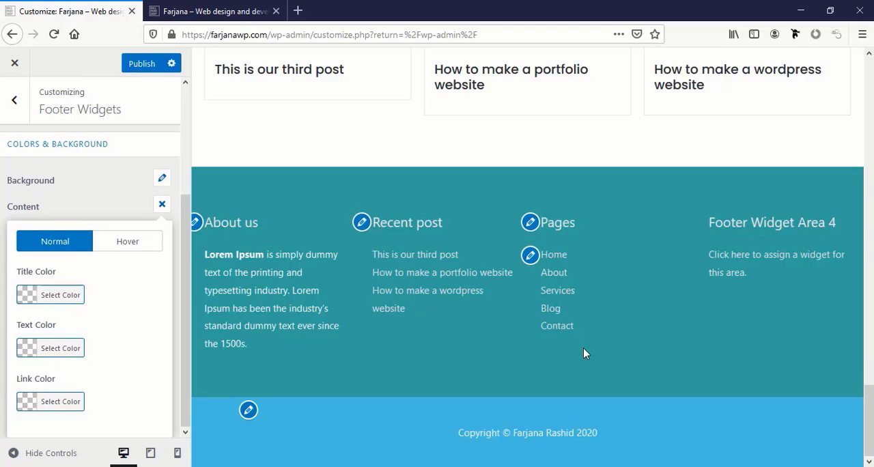
pyautogui.click(2, 262)
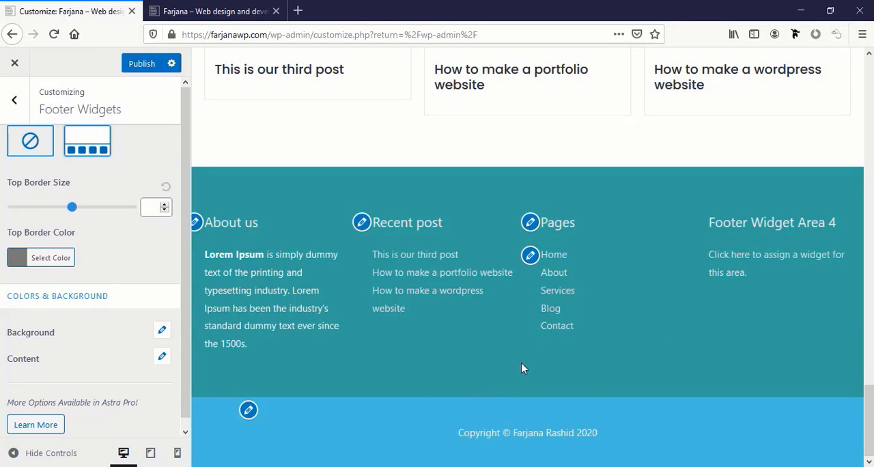
# Publish the footer widget changes and return to the main Customizer menu
pyautogui.click(144, 63)
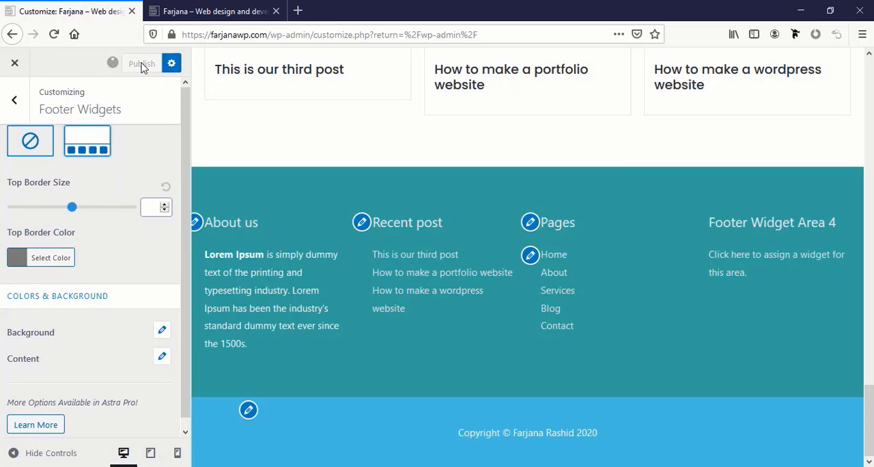
pyautogui.click(15, 101)
pyautogui.click(15, 101)
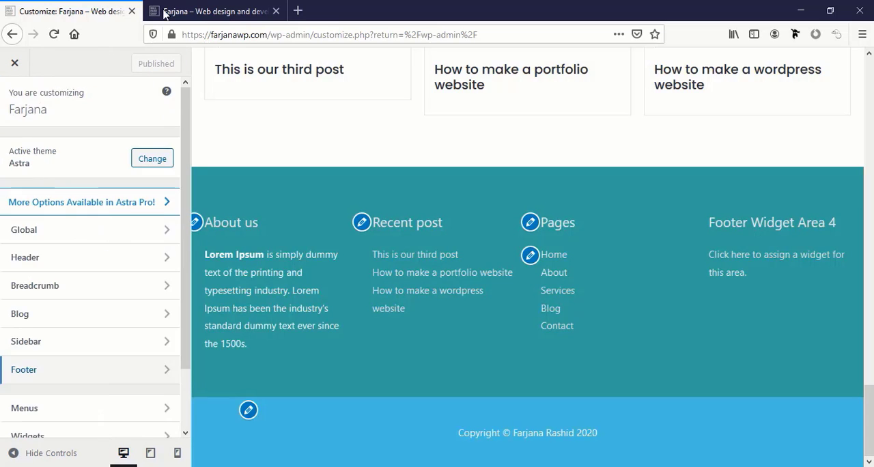
# Reload the live site and review the home page from the footer up to the hero section
pyautogui.click(205, 11)
pyautogui.click(53, 34)
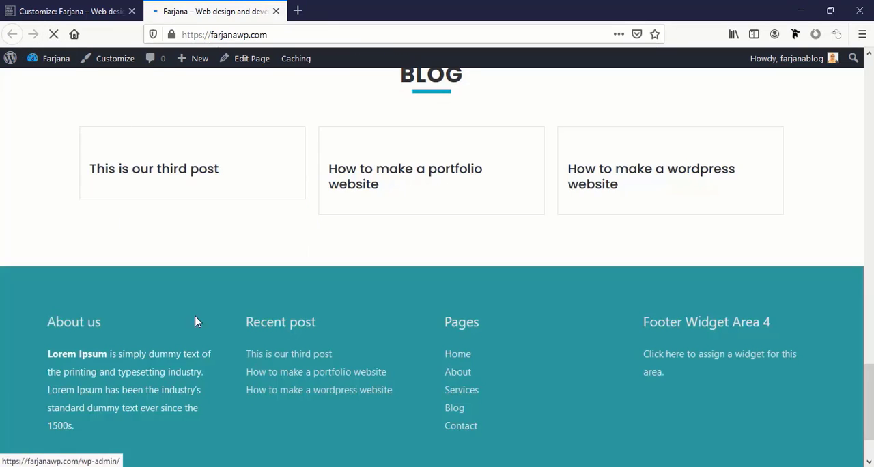
pyautogui.scroll(-3, 229, 345)
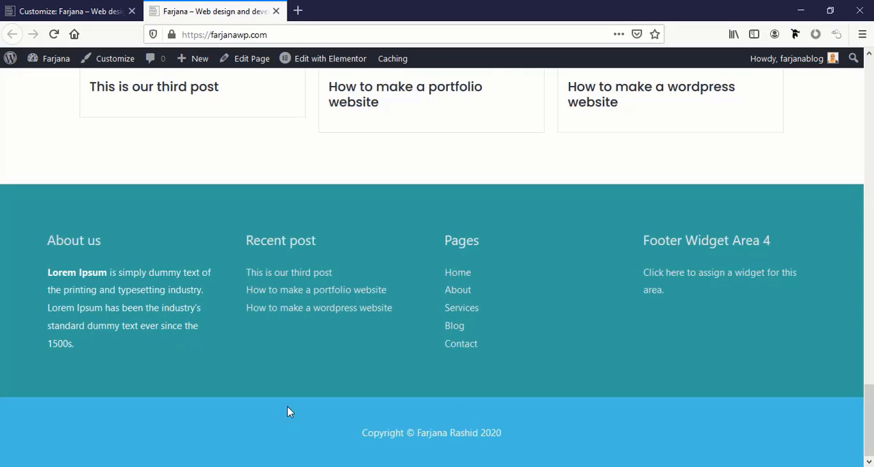
pyautogui.scroll(8, 287, 410)
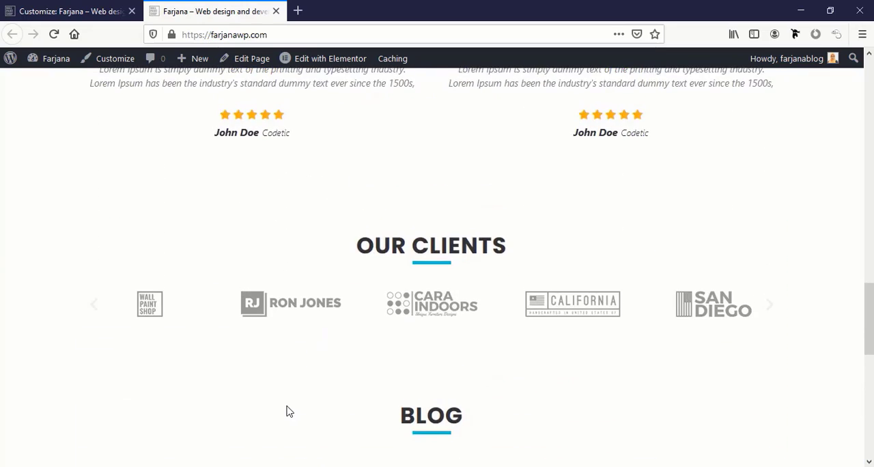
pyautogui.scroll(8, 287, 411)
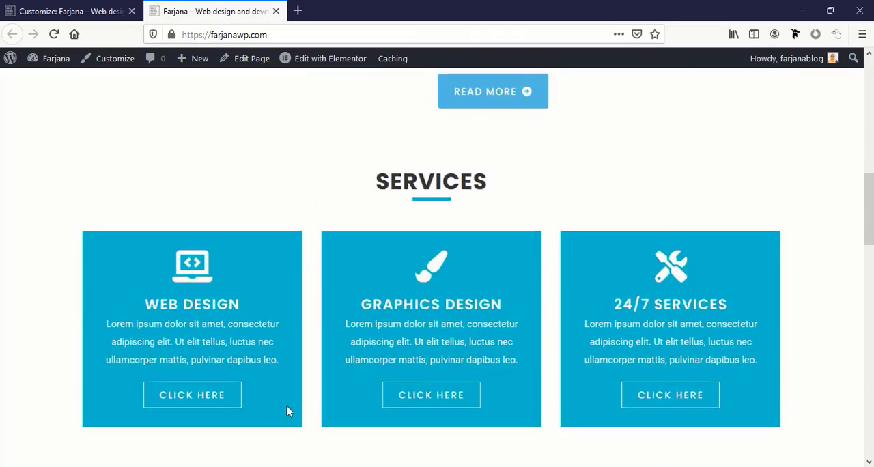
pyautogui.scroll(5, 287, 411)
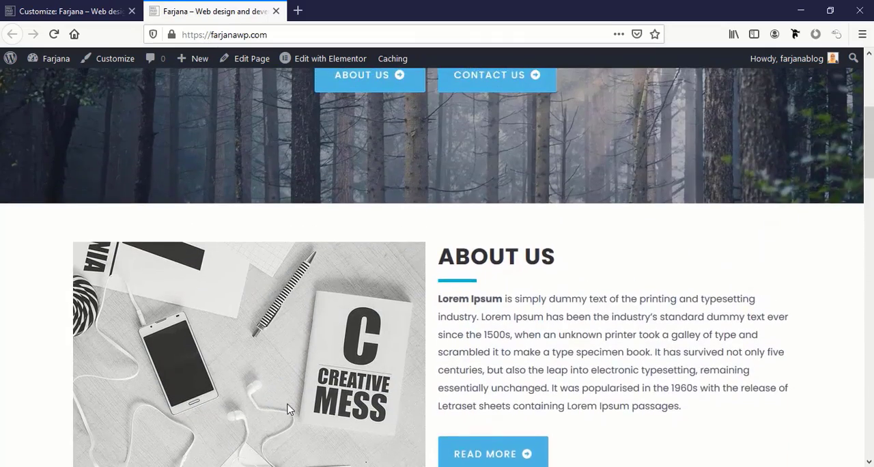
pyautogui.scroll(4, 286, 410)
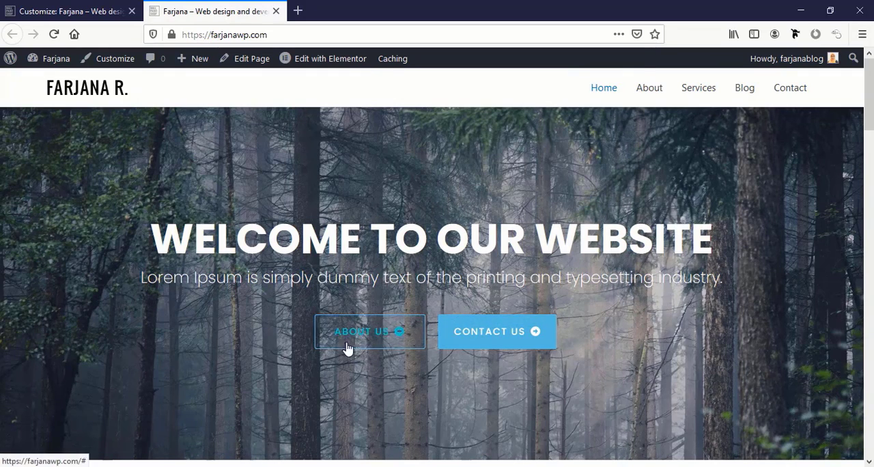
# Edit the home page with Elementor and add a Fancy Text widget between the hero heading and its subtitle
pyautogui.moveTo(323, 69)
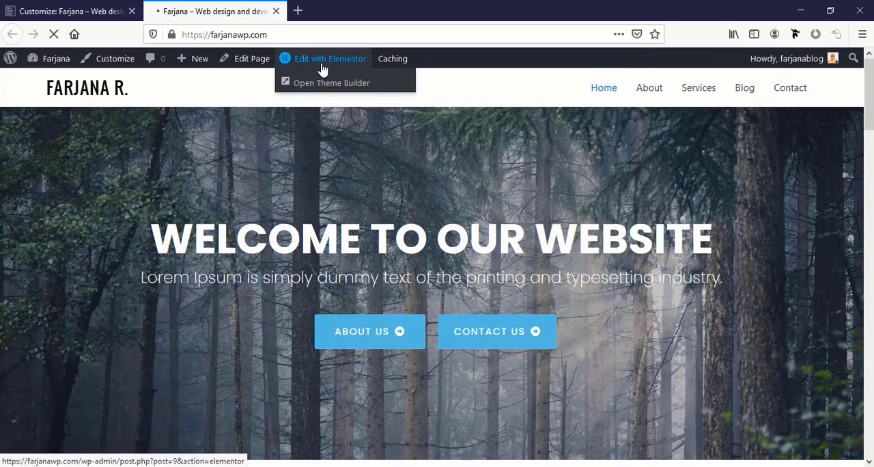
pyautogui.click(323, 60)
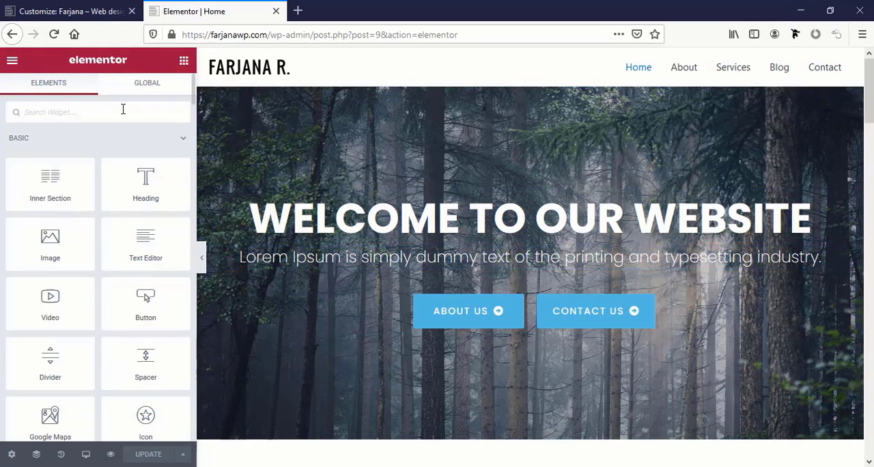
pyautogui.write('text')
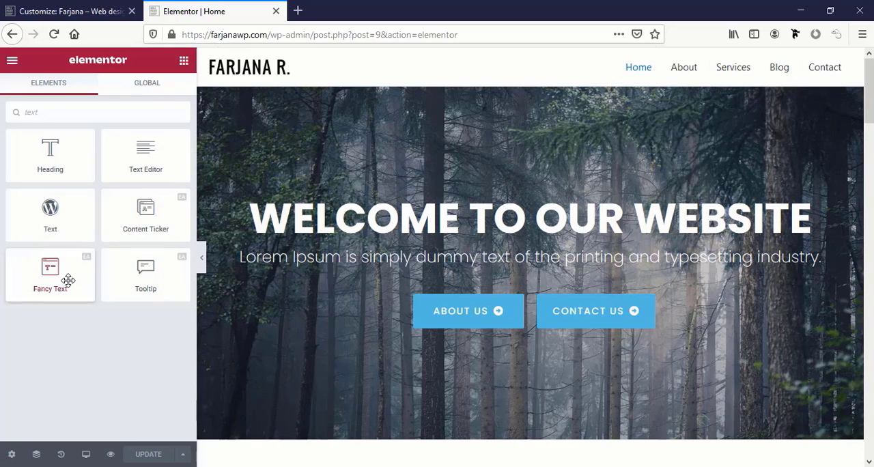
pyautogui.moveTo(81, 279); pyautogui.dragTo(495, 251)
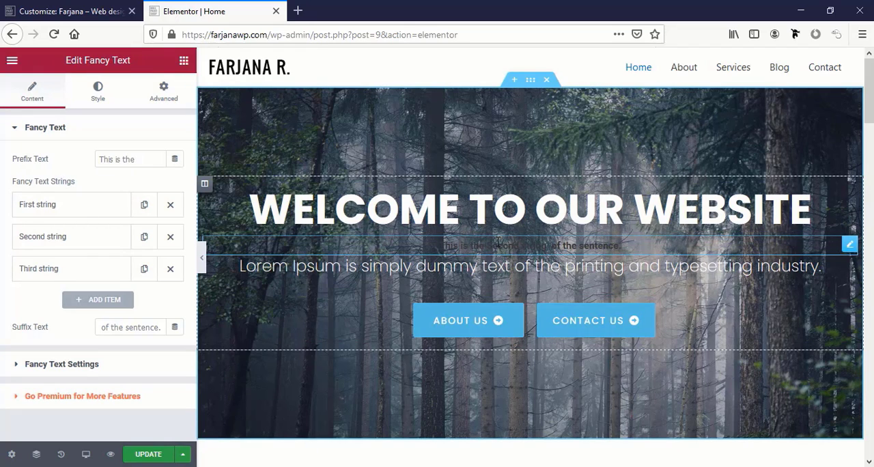
# Set the Fancy Text prefix to "We provide" and its first string to "Web design"
pyautogui.click(20, 164)
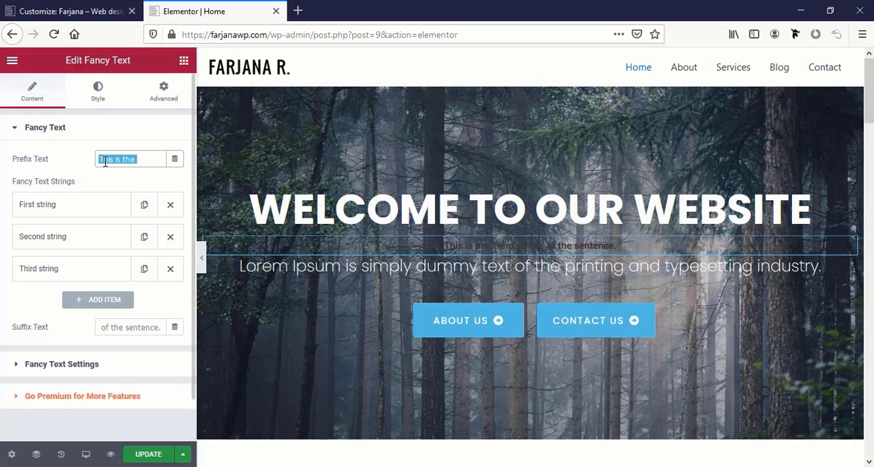
pyautogui.write('We provide')
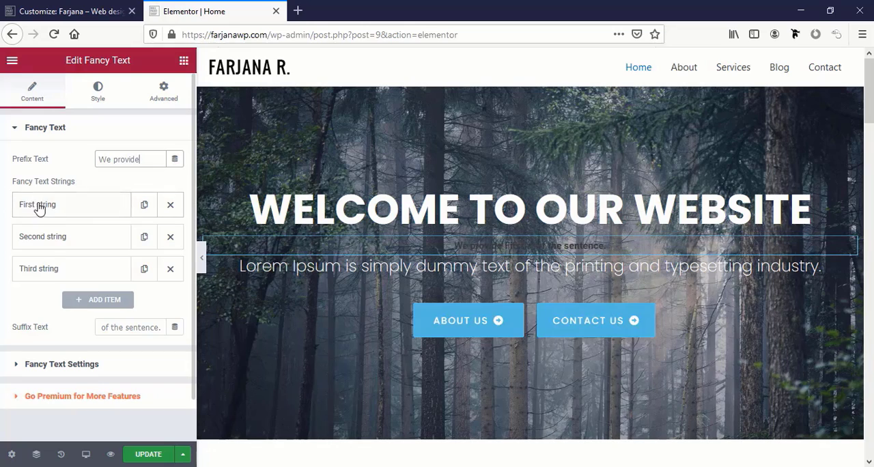
pyautogui.click(58, 214)
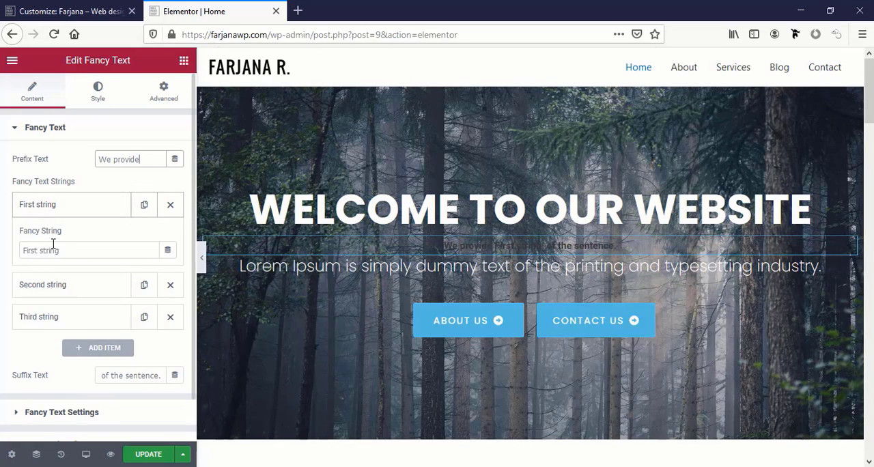
pyautogui.tripleClick(52, 249)
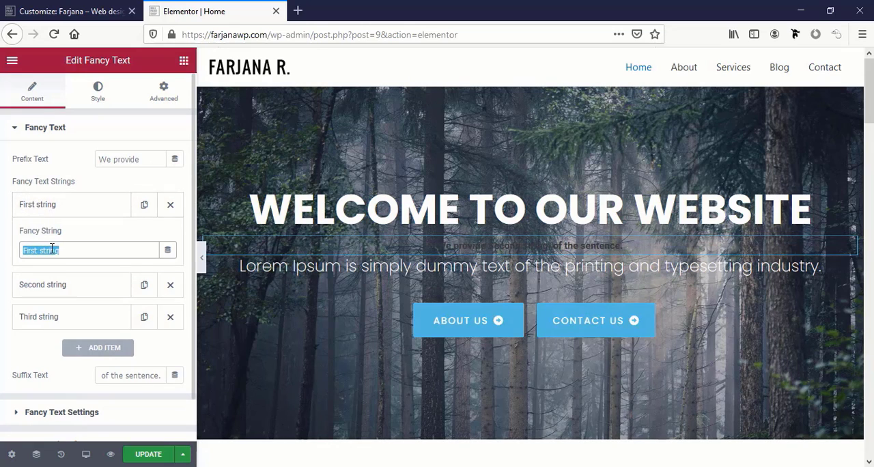
pyautogui.write('Web design')
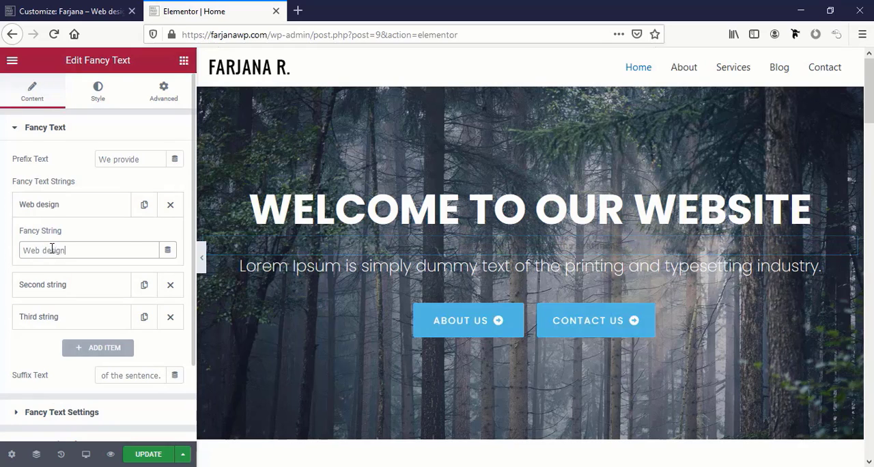
# Change the second fancy string to "Digital Marketing" and the third to "SEO"
pyautogui.click(55, 285)
pyautogui.tripleClick(56, 282)
pyautogui.write('Digital M')
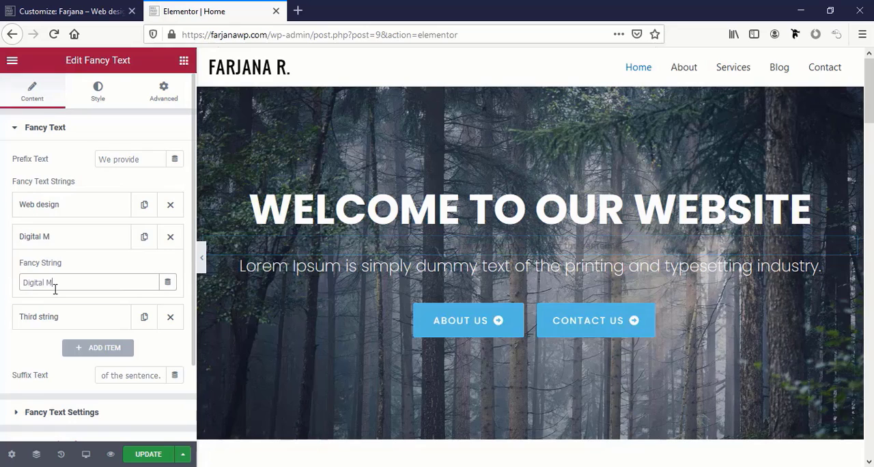
pyautogui.write('arketing')
pyautogui.click(70, 315)
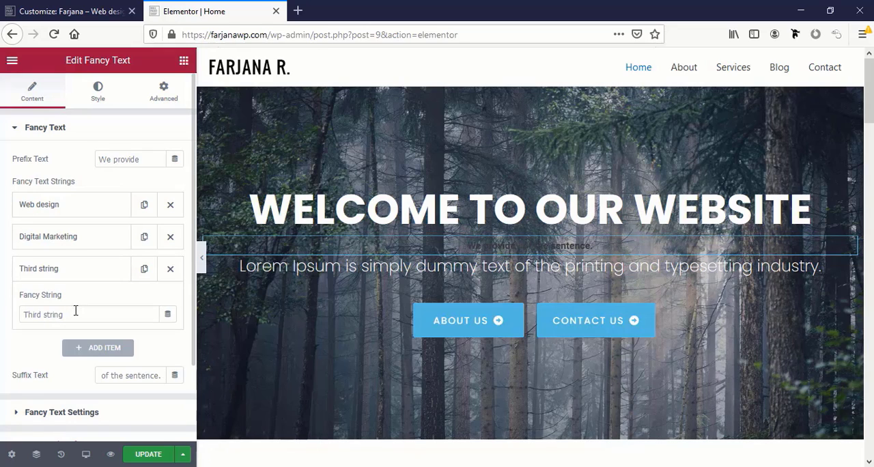
pyautogui.tripleClick(75, 310)
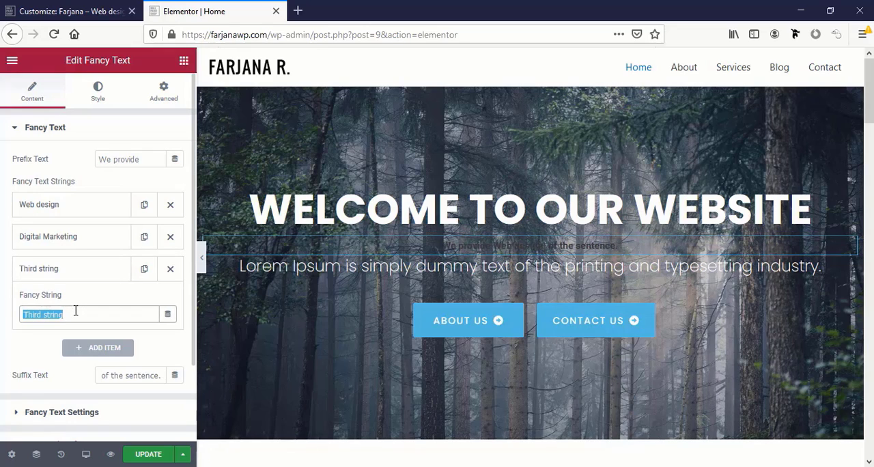
pyautogui.write('SEO')
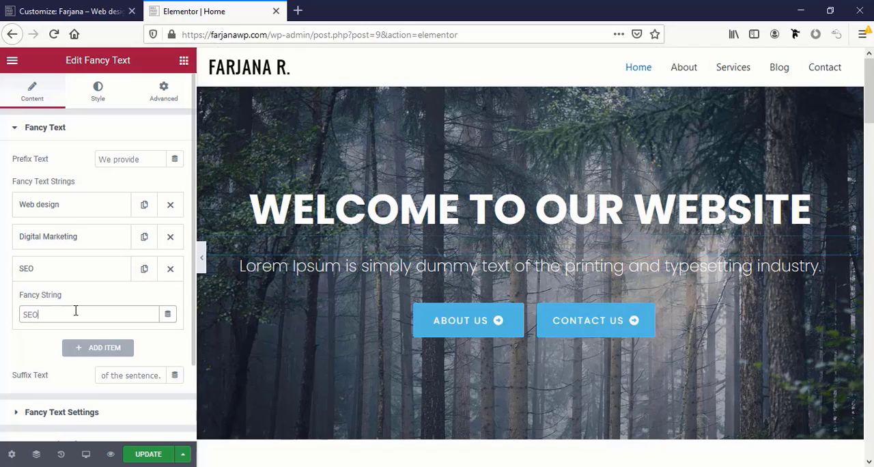
# Replace the Fancy Text suffix with "Services"
pyautogui.scroll(-1, 95, 314)
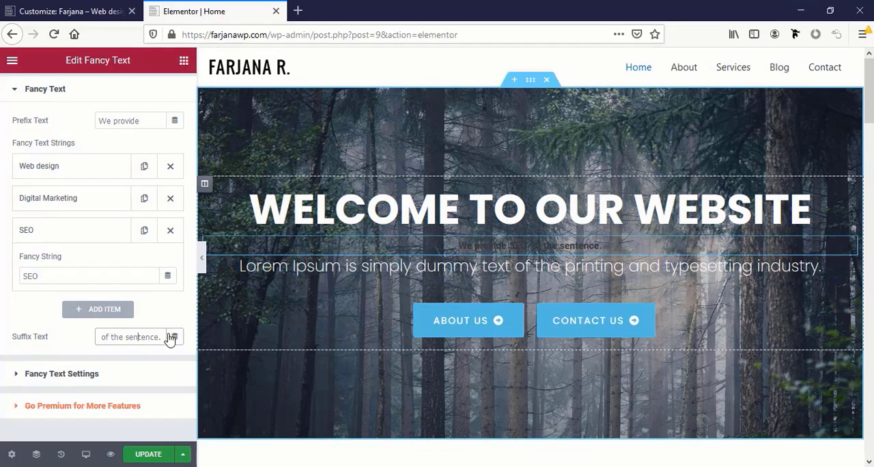
pyautogui.tripleClick(140, 336)
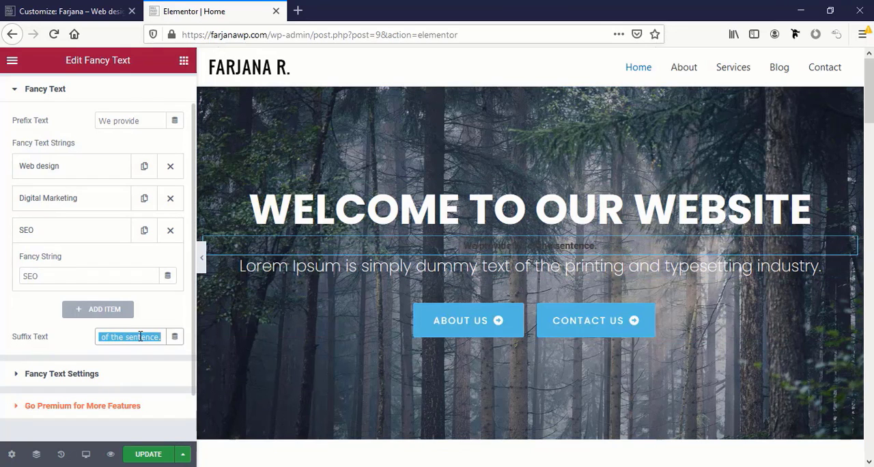
pyautogui.write('Services')
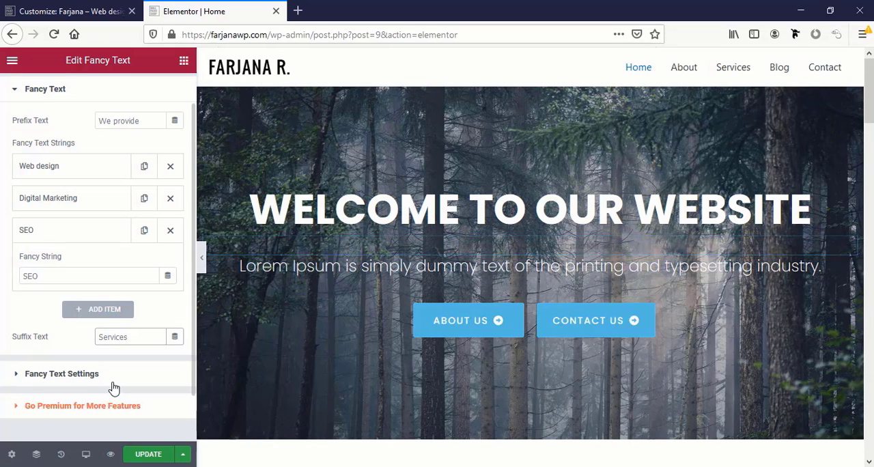
pyautogui.scroll(-1, 111, 386)
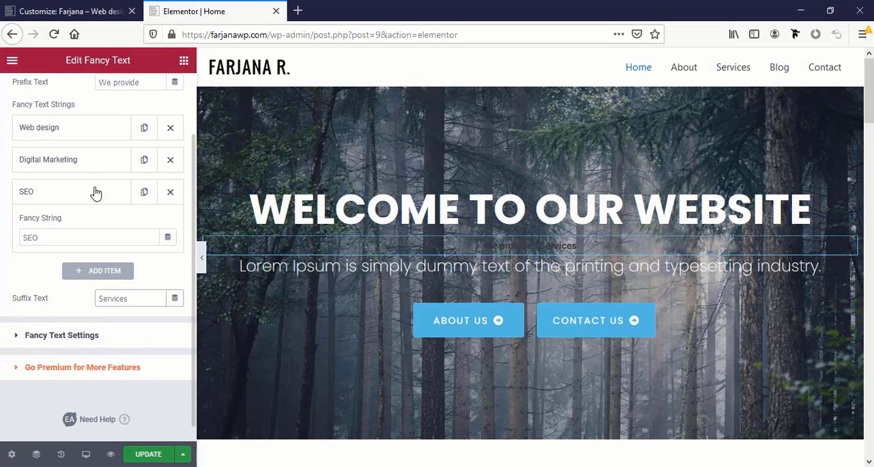
# Set the Fancy Text prefix color to the global white, #FFFFFF
pyautogui.scroll(2, 82, 144)
pyautogui.click(97, 96)
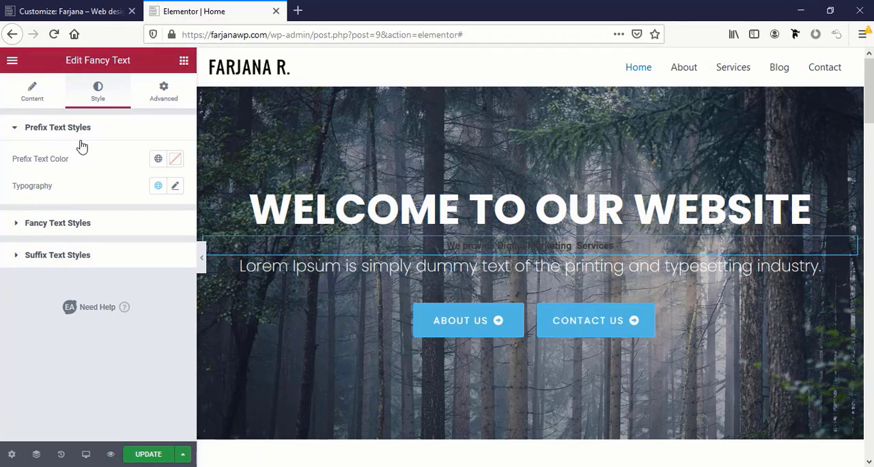
pyautogui.click(164, 162)
pyautogui.scroll(-2, 80, 328)
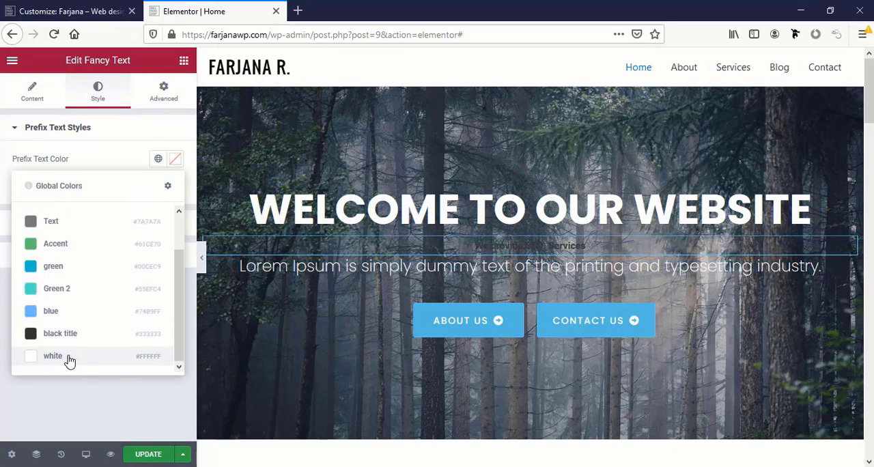
pyautogui.click(68, 357)
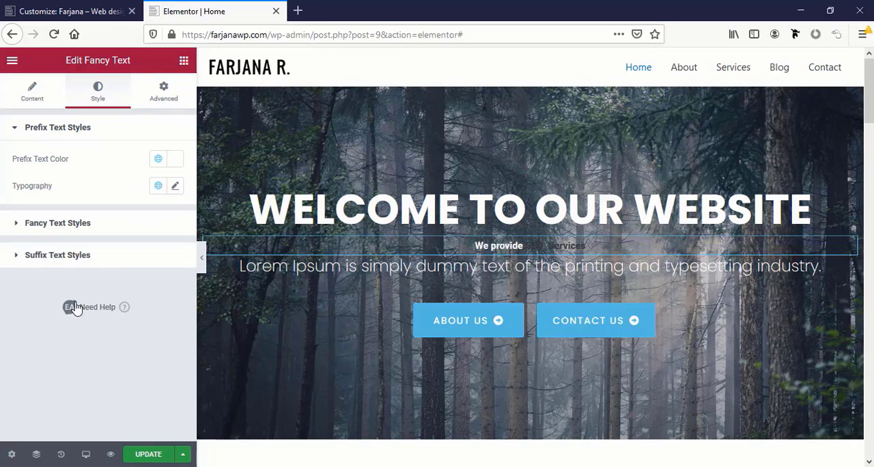
# Set the color of the animated fancy strings to the global white
pyautogui.click(43, 224)
pyautogui.click(158, 190)
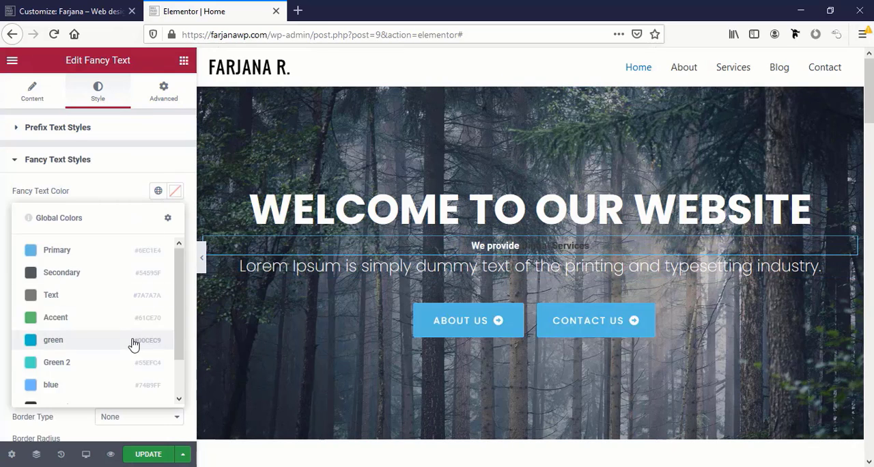
pyautogui.scroll(-3, 103, 361)
pyautogui.click(52, 388)
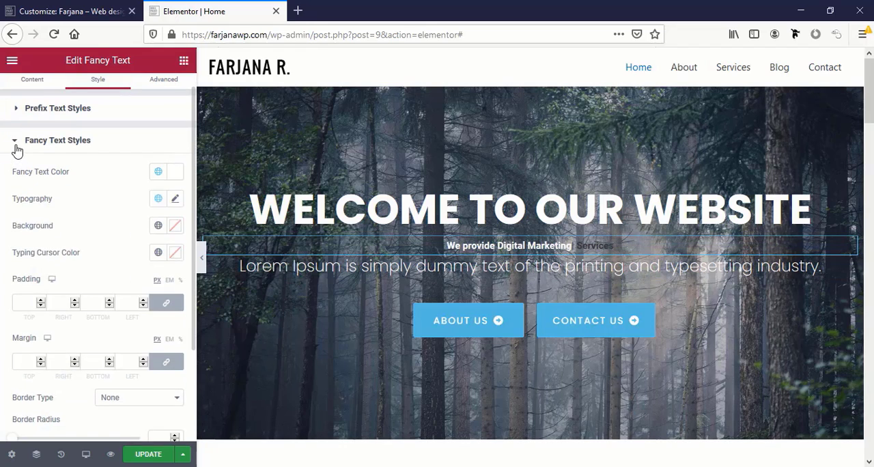
pyautogui.click(17, 148)
# Set the Fancy Text suffix color to the global white, #FFFFFF
pyautogui.click(41, 191)
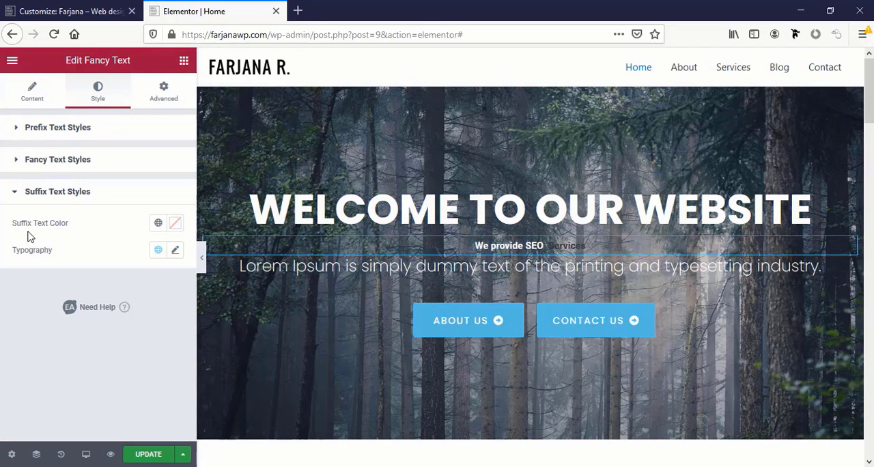
pyautogui.click(157, 224)
pyautogui.scroll(-3, 109, 382)
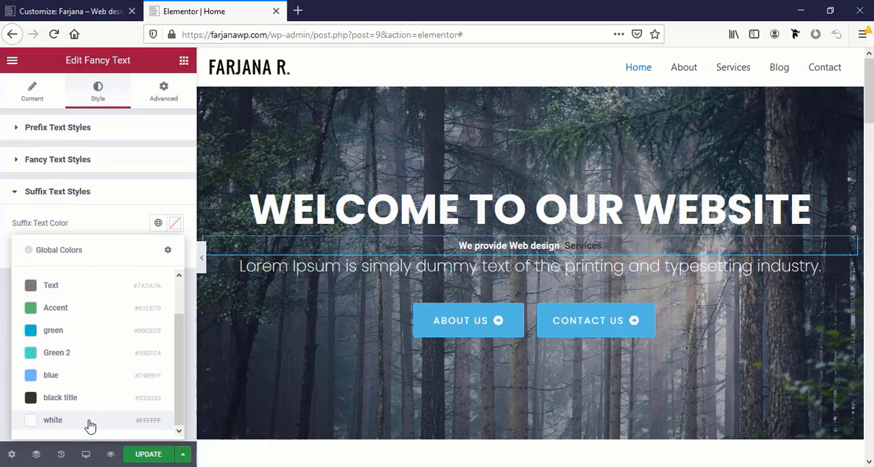
pyautogui.click(52, 419)
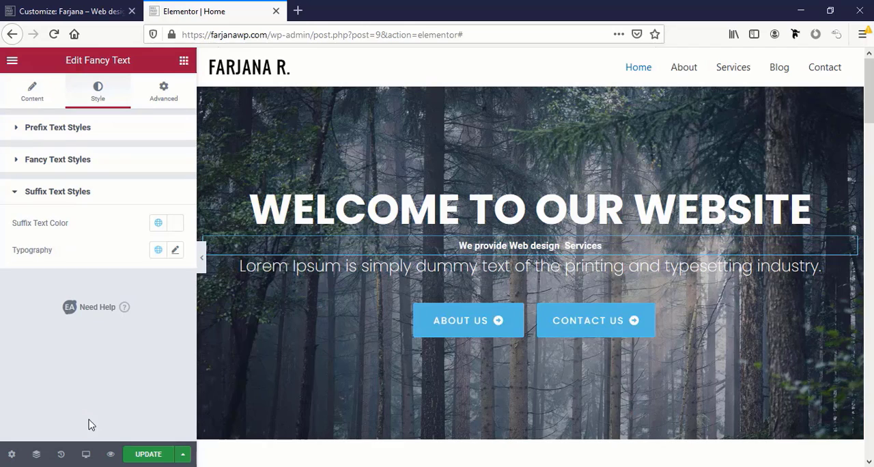
# Apply the uppercase Poppins 700 global font to the prefix text and set its size to 30 px
pyautogui.click(64, 137)
pyautogui.click(158, 185)
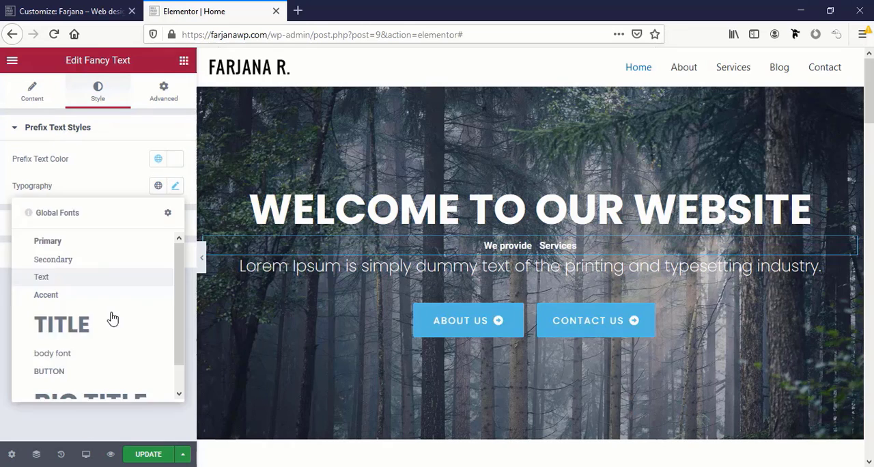
pyautogui.scroll(-2, 113, 318)
pyautogui.click(84, 304)
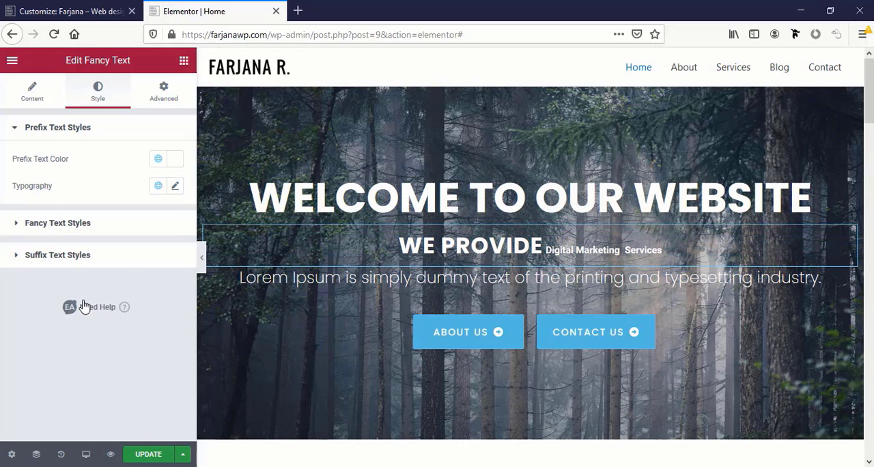
pyautogui.click(175, 187)
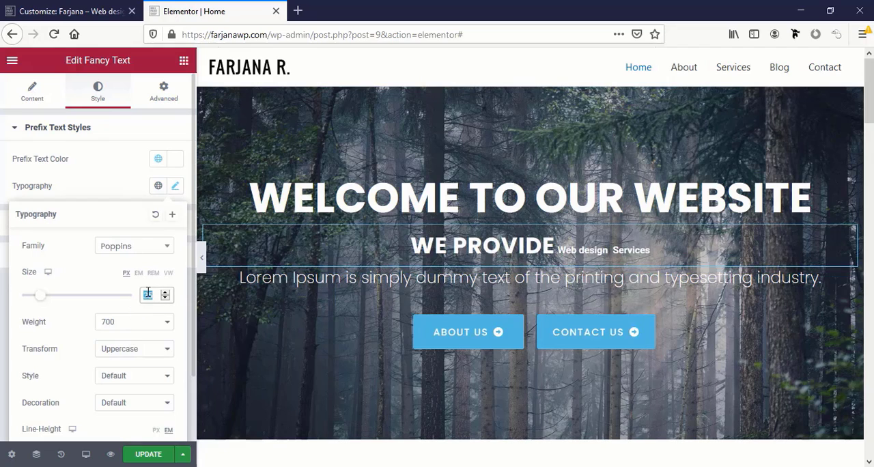
pyautogui.write('30')
pyautogui.scroll(-1, 132, 285)
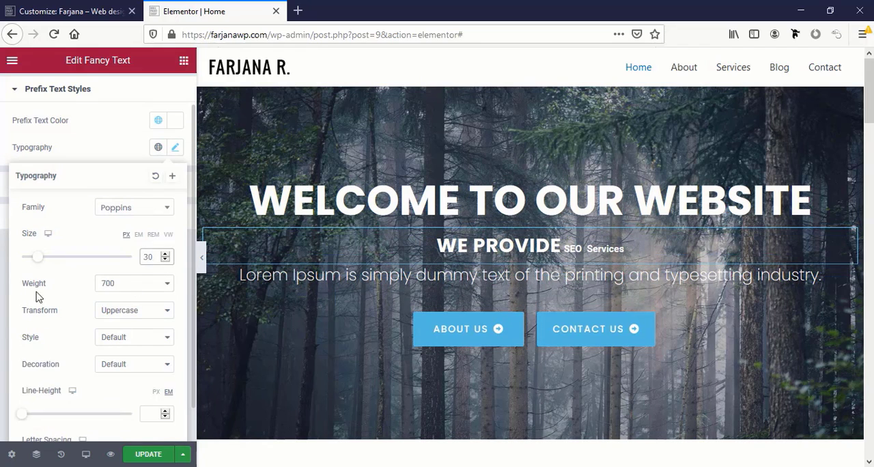
# Set the Fancy Text prefix typography to weight 200 with the Default text transform
pyautogui.click(123, 283)
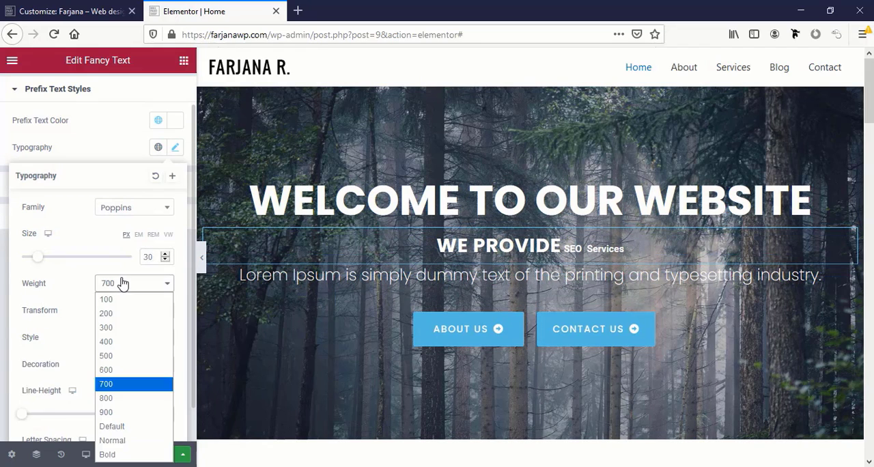
pyautogui.click(125, 347)
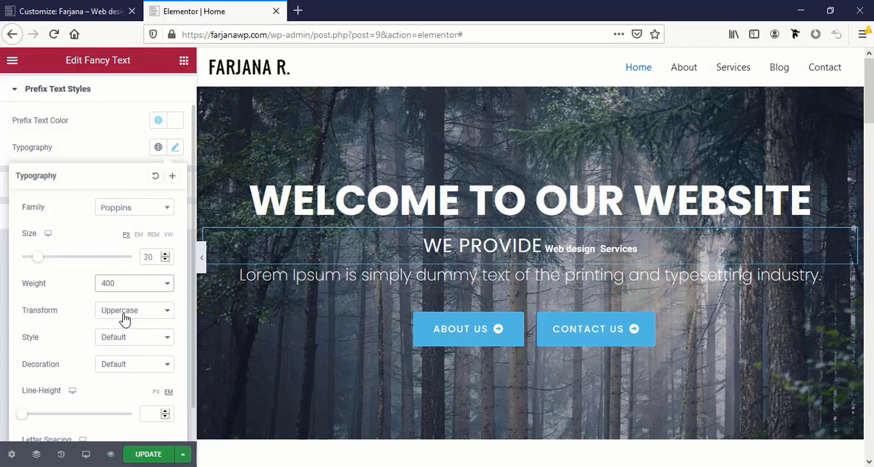
pyautogui.click(125, 312)
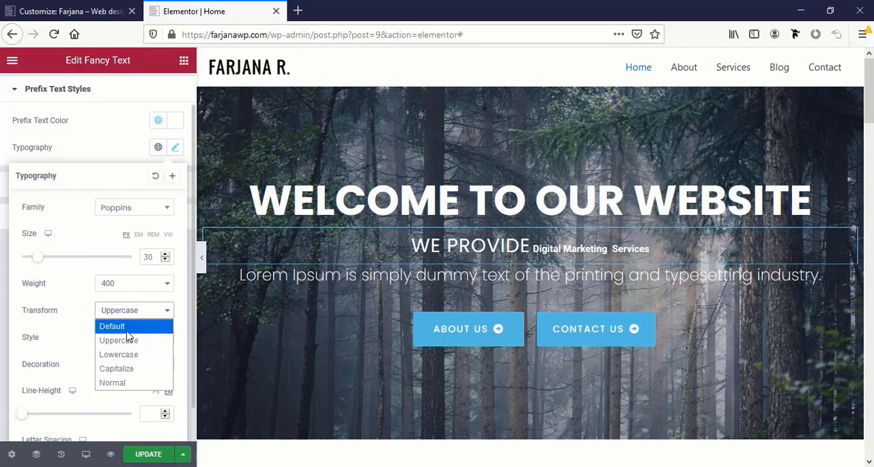
pyautogui.click(126, 328)
pyautogui.click(122, 285)
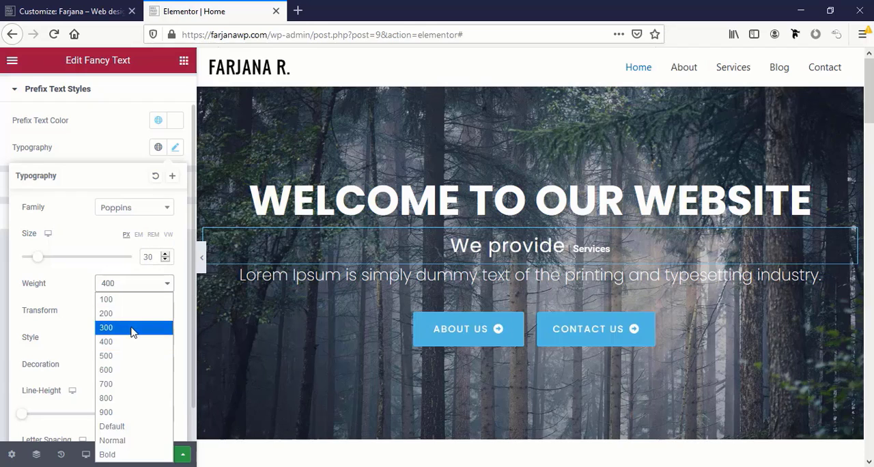
pyautogui.click(131, 327)
pyautogui.click(120, 290)
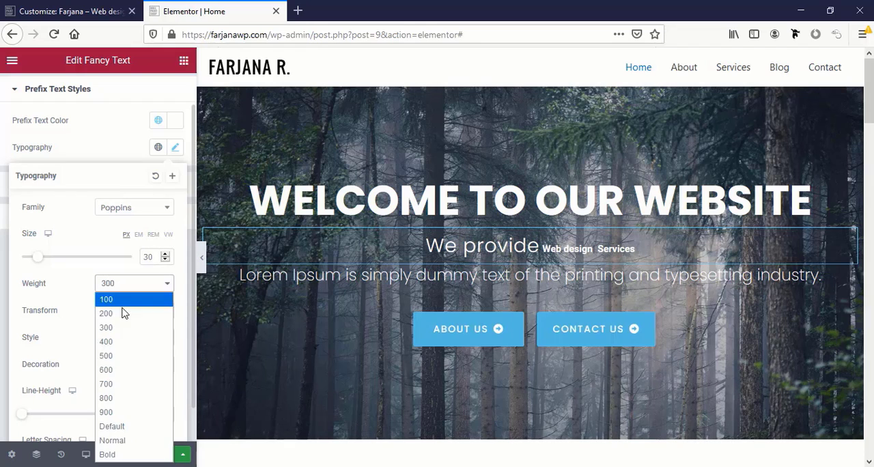
pyautogui.click(123, 309)
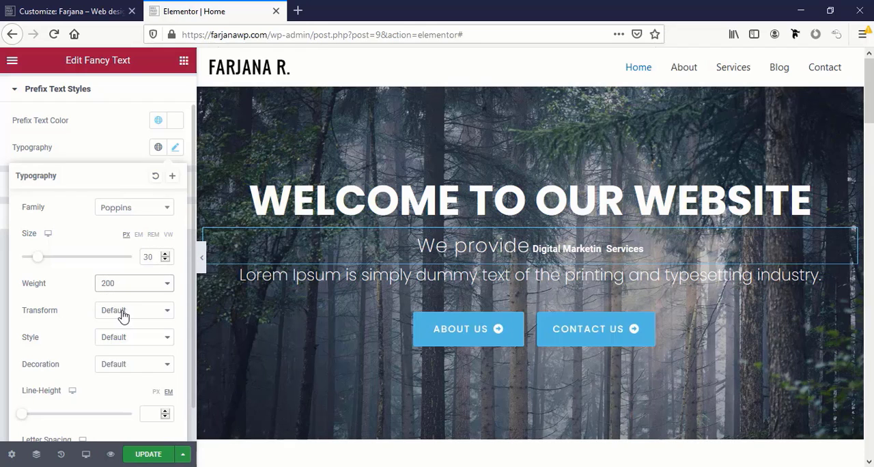
# Save the prefix typography as a new global font named "fancy text"
pyautogui.click(172, 179)
pyautogui.write('fancy text')
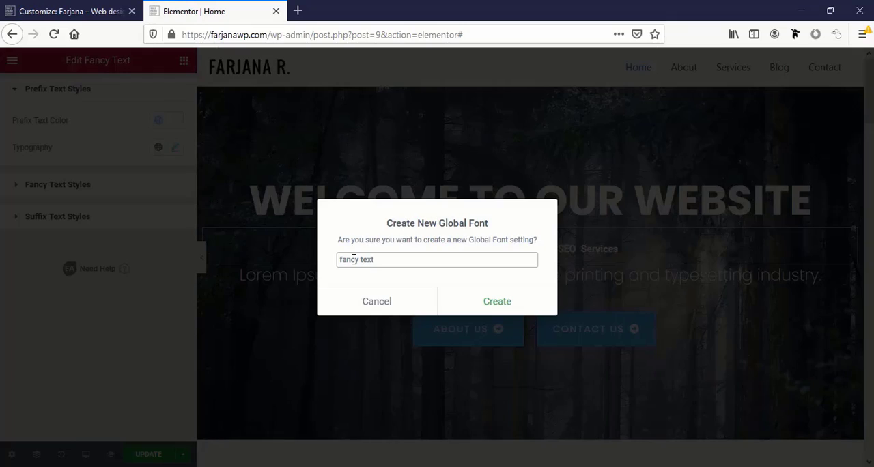
pyautogui.click(497, 302)
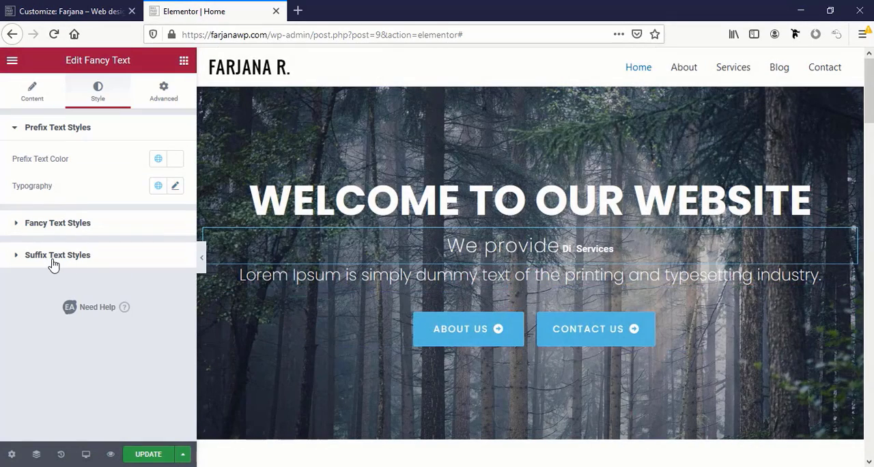
# Apply the "fancy text" global font to the Fancy Text suffix
pyautogui.click(54, 263)
pyautogui.click(159, 251)
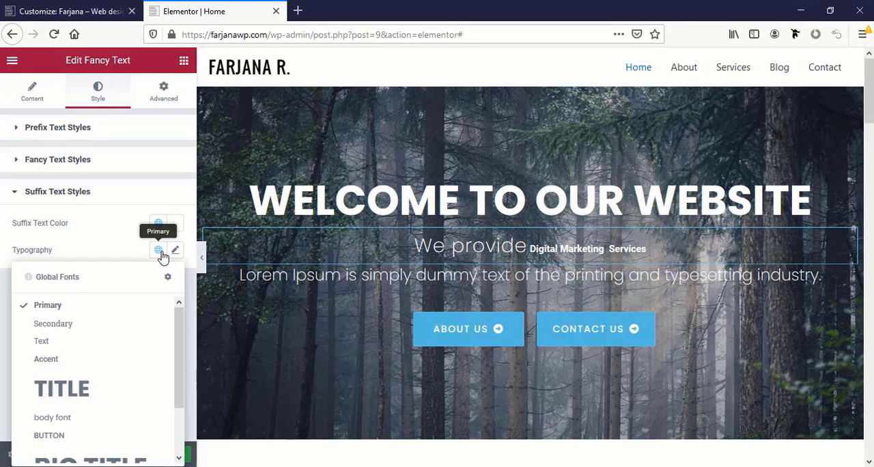
pyautogui.scroll(-3, 134, 325)
pyautogui.click(106, 443)
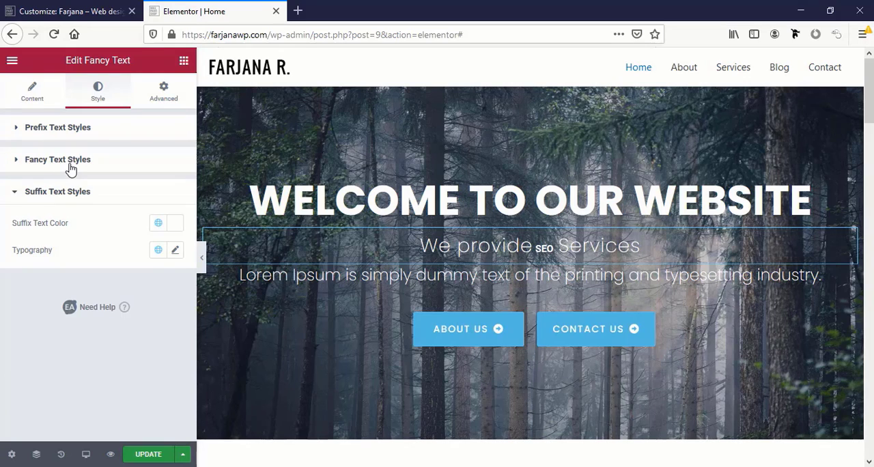
# Apply the "fancy text" global font to the animated fancy strings
pyautogui.click(68, 164)
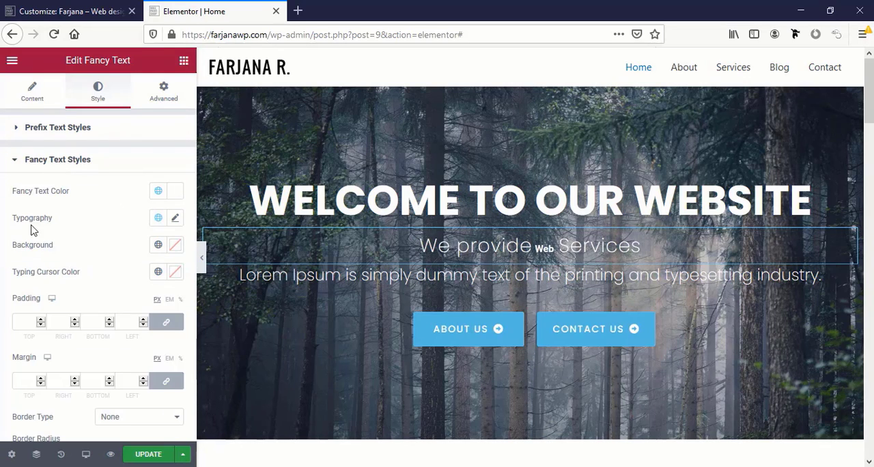
pyautogui.click(158, 217)
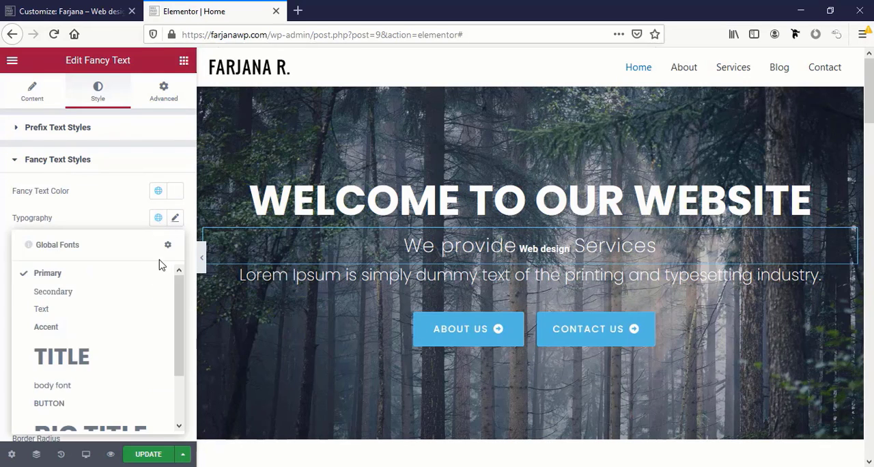
pyautogui.scroll(-3, 113, 396)
pyautogui.click(120, 424)
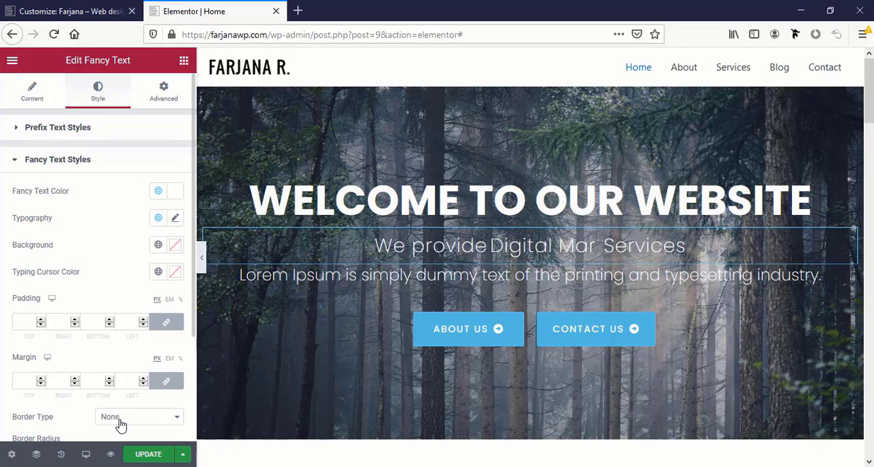
# Underline the animated fancy strings and set their font weight to 700
pyautogui.scroll(-1, 102, 316)
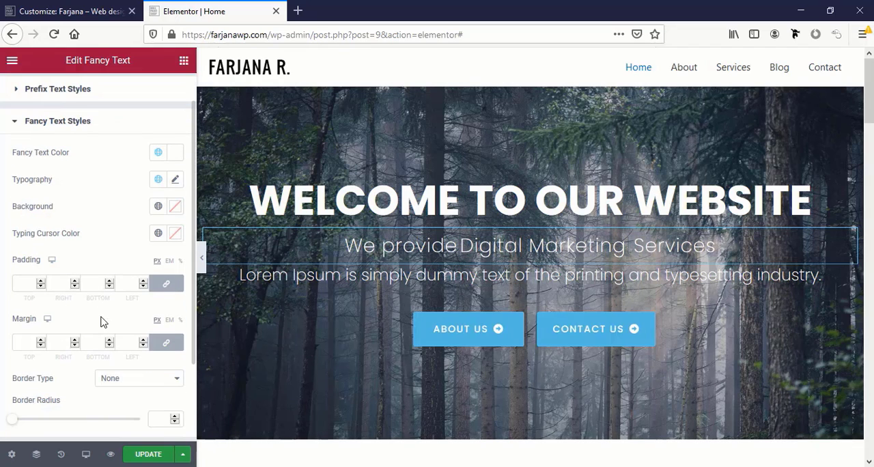
pyautogui.scroll(1, 102, 322)
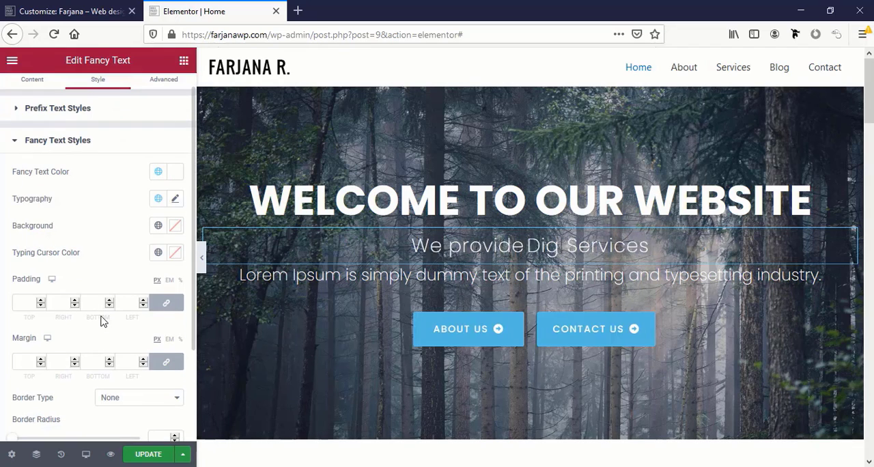
pyautogui.click(175, 200)
pyautogui.scroll(-3, 170, 348)
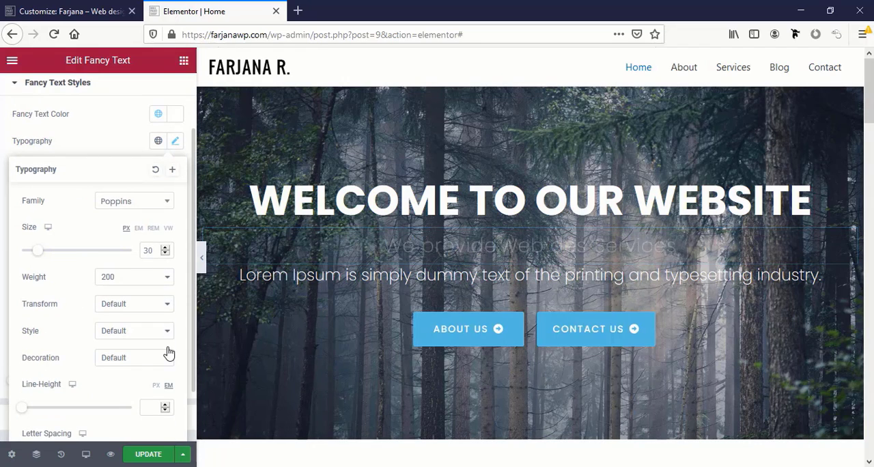
pyautogui.click(144, 321)
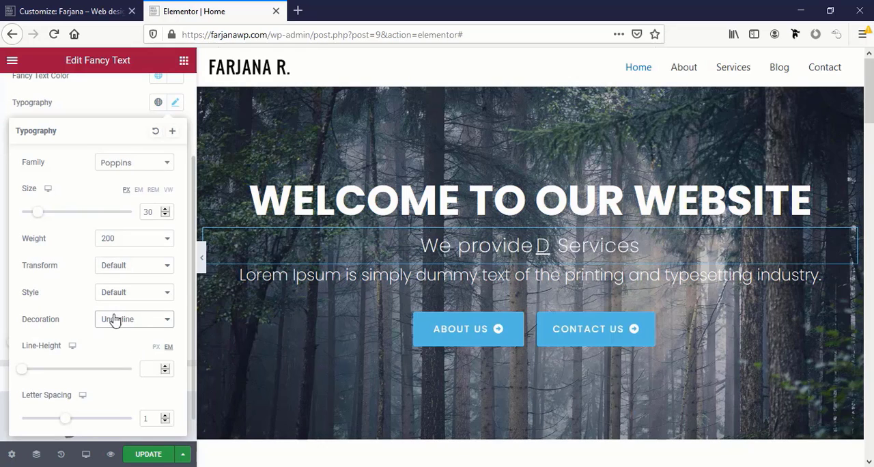
pyautogui.click(127, 239)
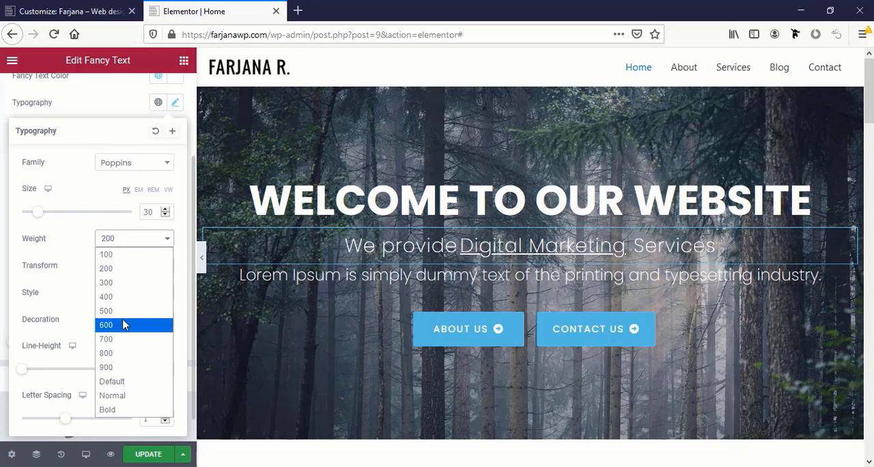
pyautogui.click(123, 339)
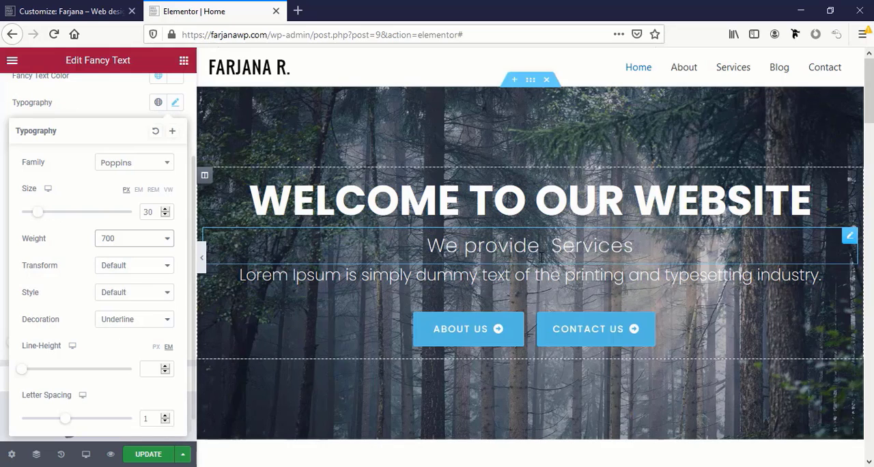
# Delete the Lorem Ipsum heading below the Fancy Text and the column holding the About Us button
pyautogui.rightClick(575, 274)
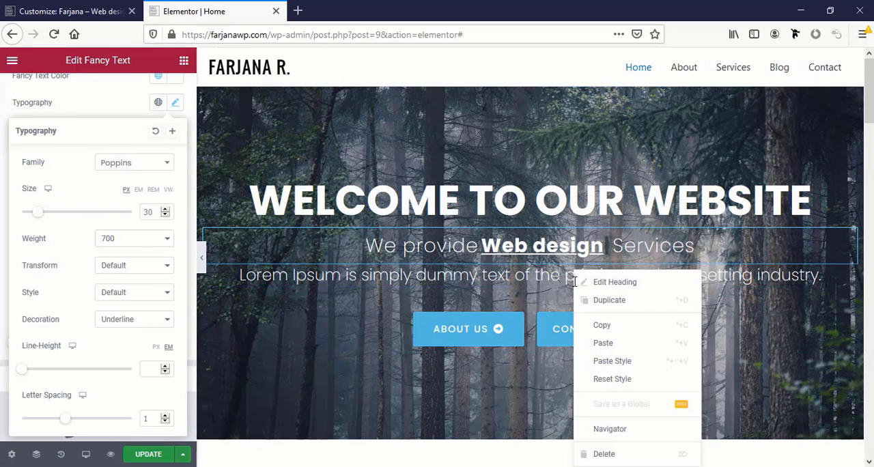
pyautogui.click(630, 453)
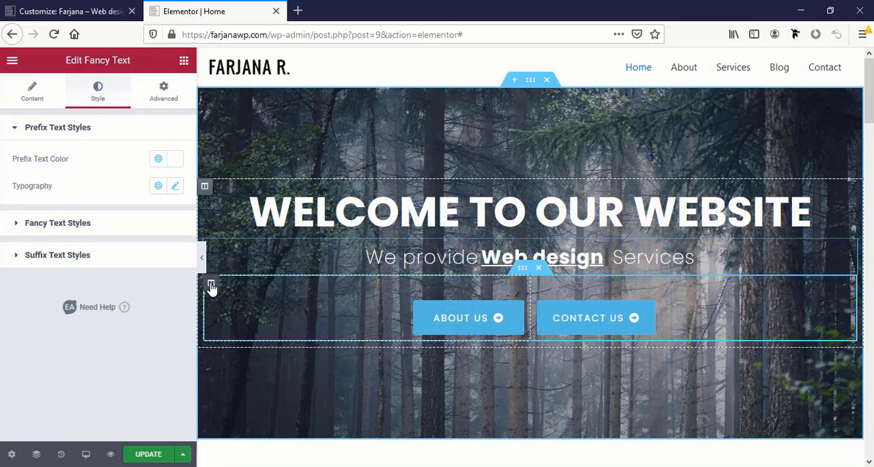
pyautogui.rightClick(212, 288)
pyautogui.click(272, 453)
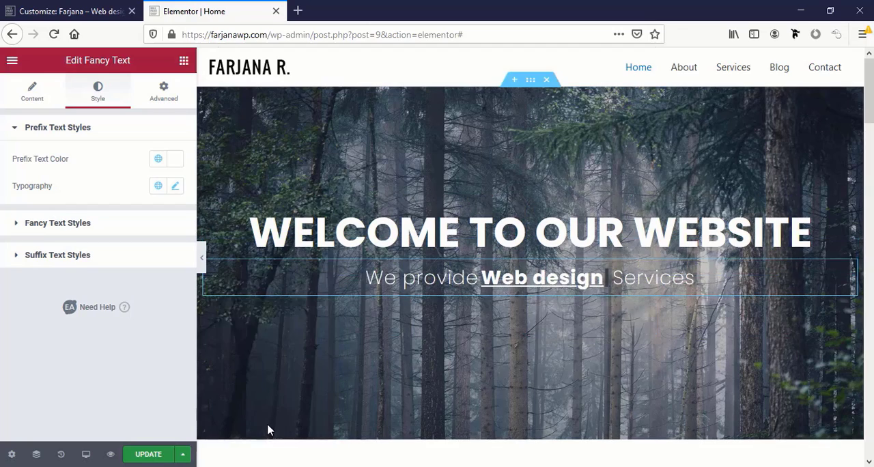
# Center the Contact Us button in the hero and change its text to "Get started"
pyautogui.click(254, 331)
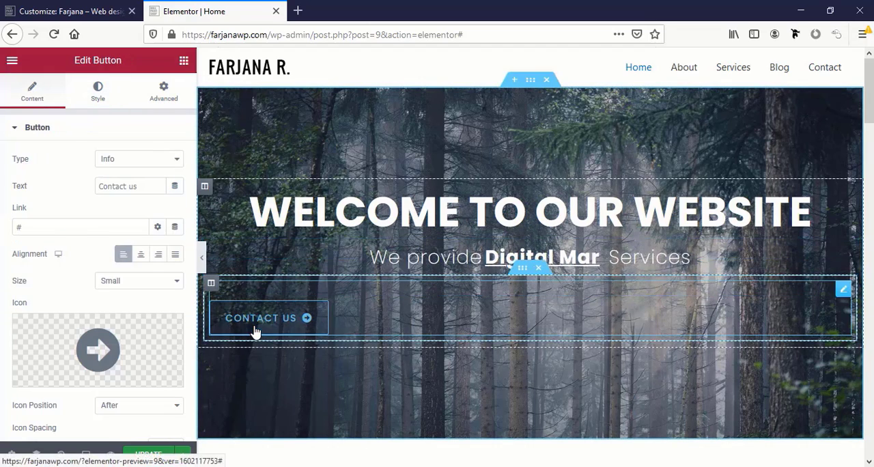
pyautogui.click(139, 255)
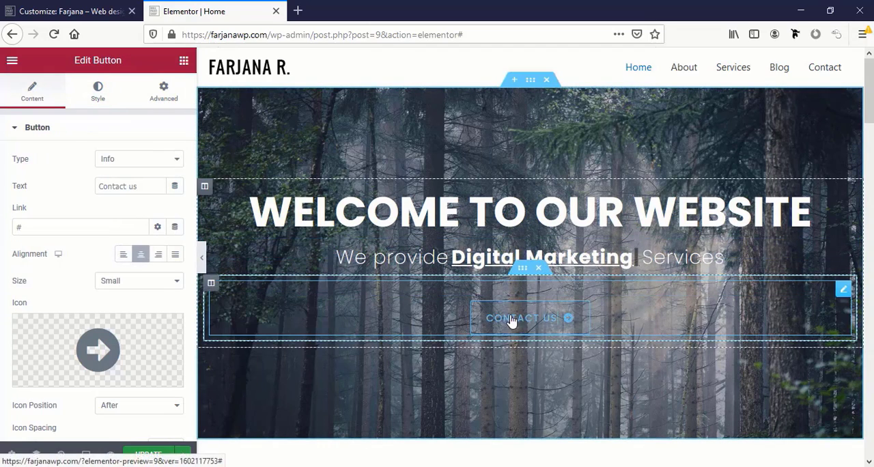
pyautogui.write('Get')
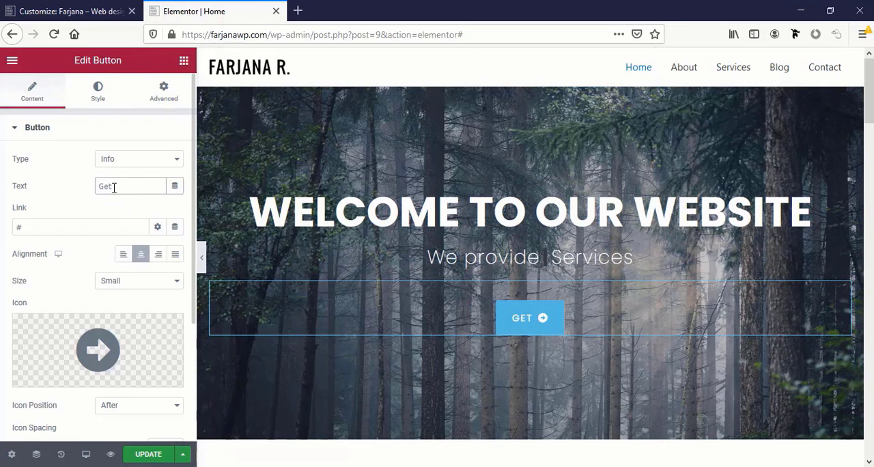
pyautogui.write(' started')
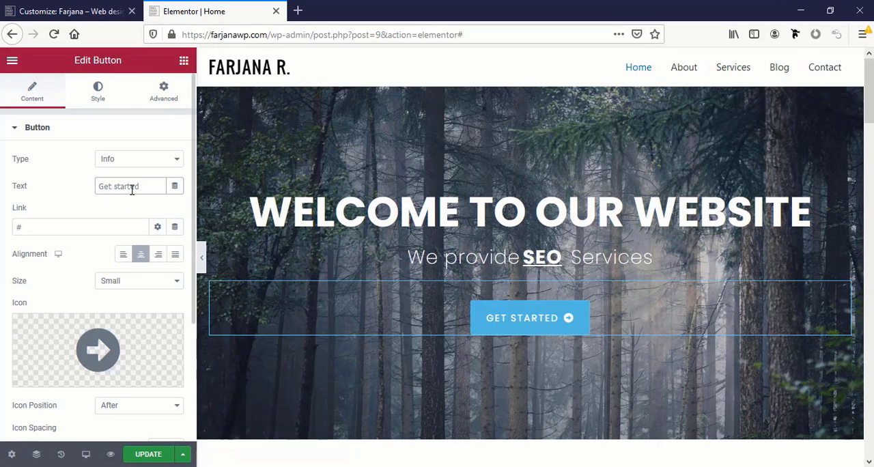
# Update the home page and view the published page, looking through its sections
pyautogui.click(156, 454)
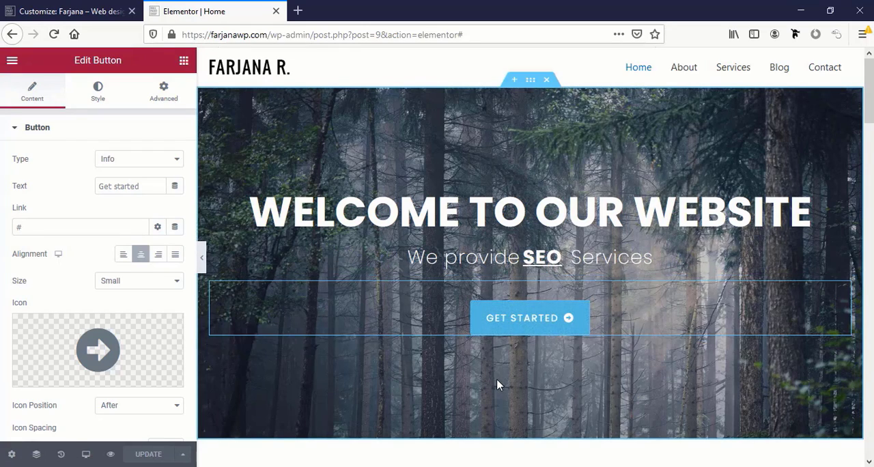
pyautogui.click(14, 62)
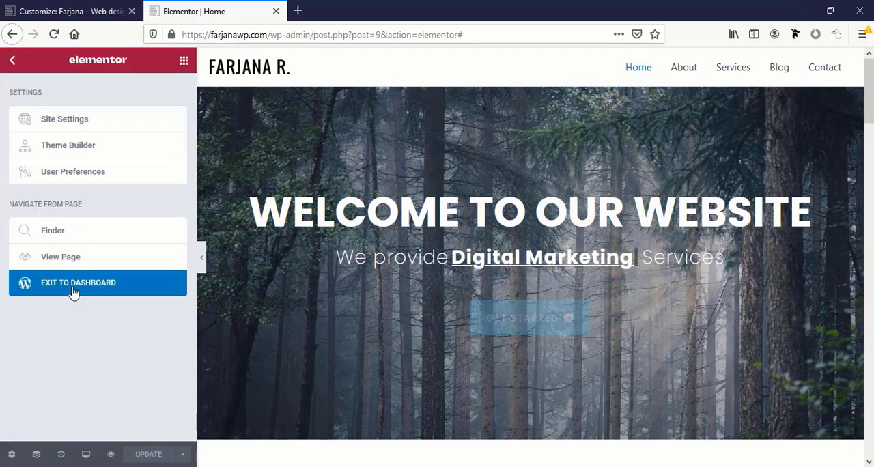
pyautogui.click(66, 258)
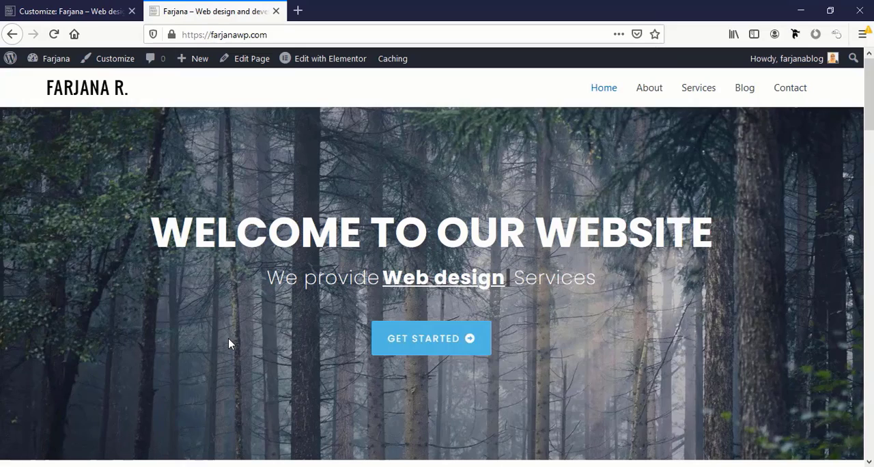
pyautogui.scroll(-10, 228, 338)
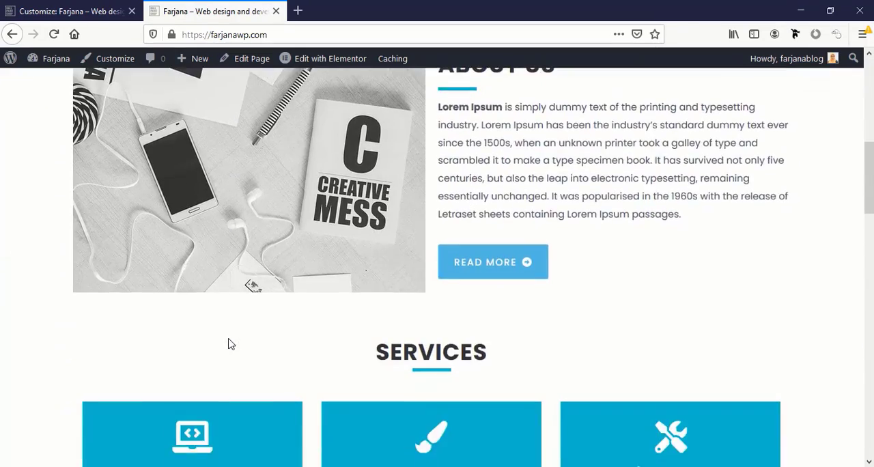
pyautogui.scroll(-15, 229, 338)
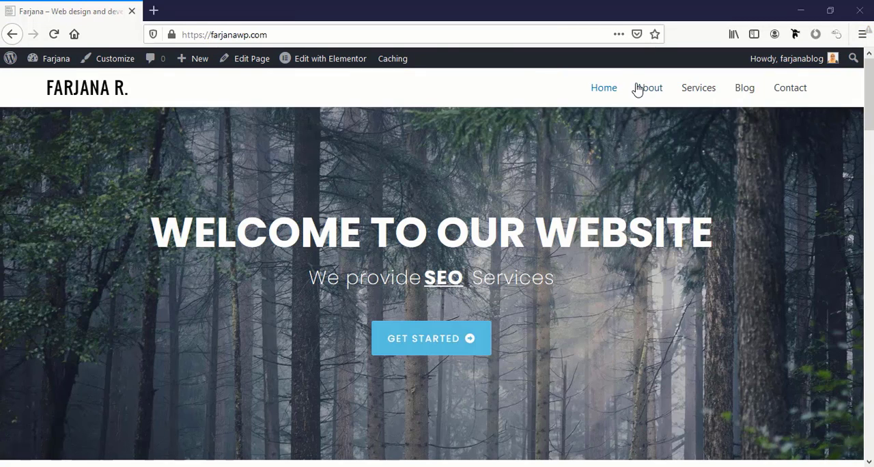
# Open the About page for editing with Elementor
pyautogui.click(643, 90)
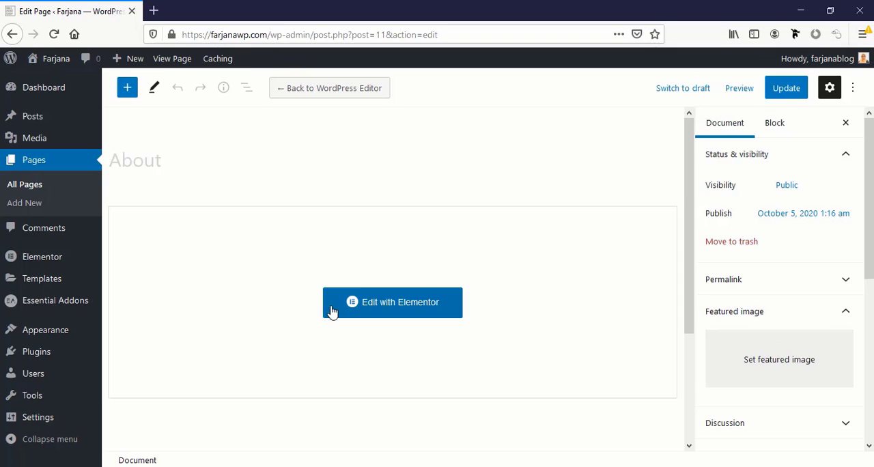
pyautogui.click(398, 311)
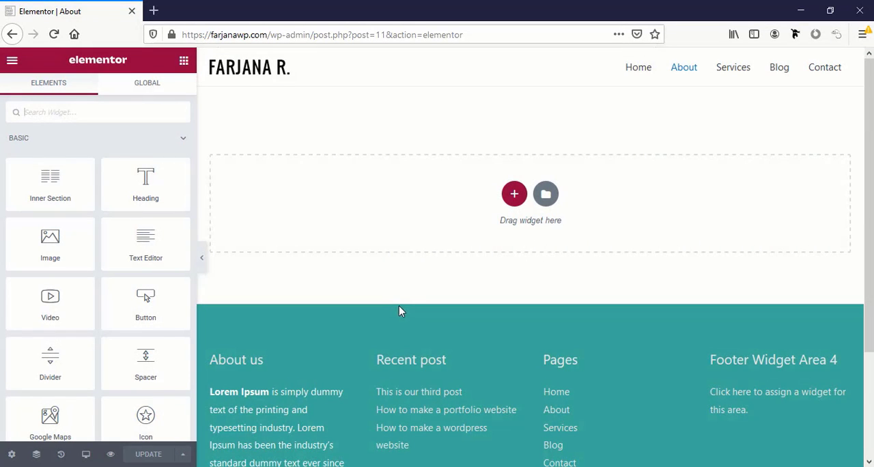
# Open the Elementor template library and look through its ready-made blocks and page templates
pyautogui.click(553, 198)
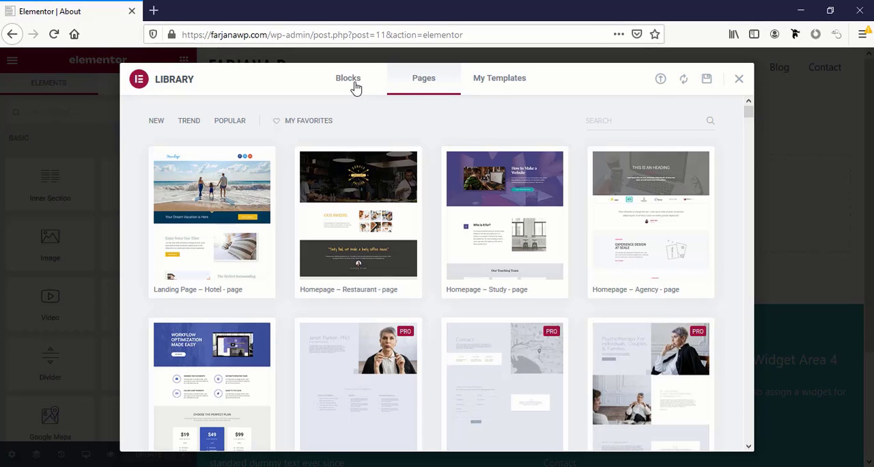
pyautogui.click(356, 87)
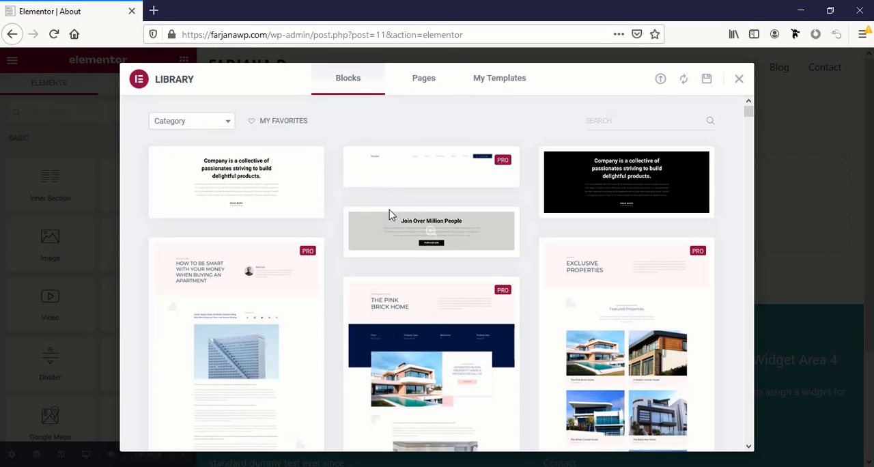
pyautogui.click(421, 82)
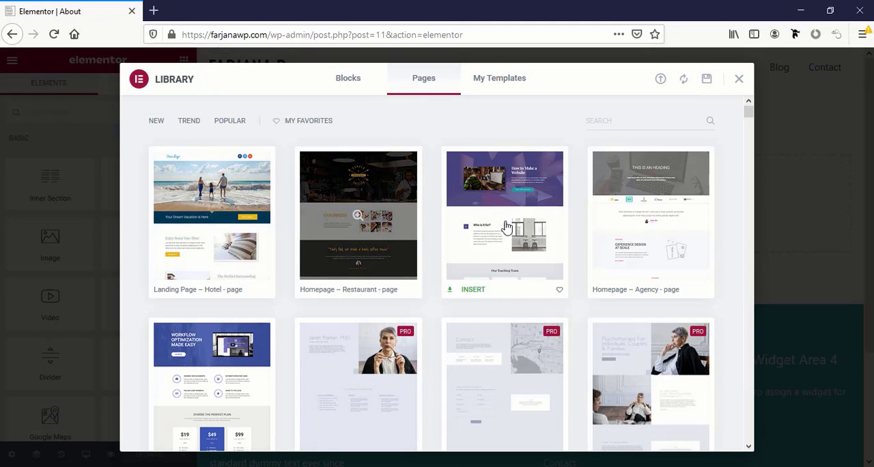
pyautogui.scroll(-5, 212, 336)
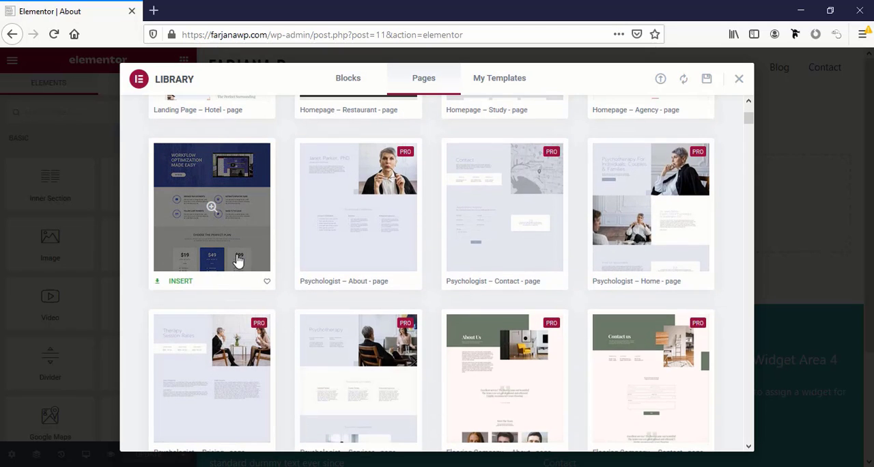
pyautogui.scroll(5, 237, 260)
# Search the library's page templates for "about", look through the designs, and close the library
pyautogui.click(608, 127)
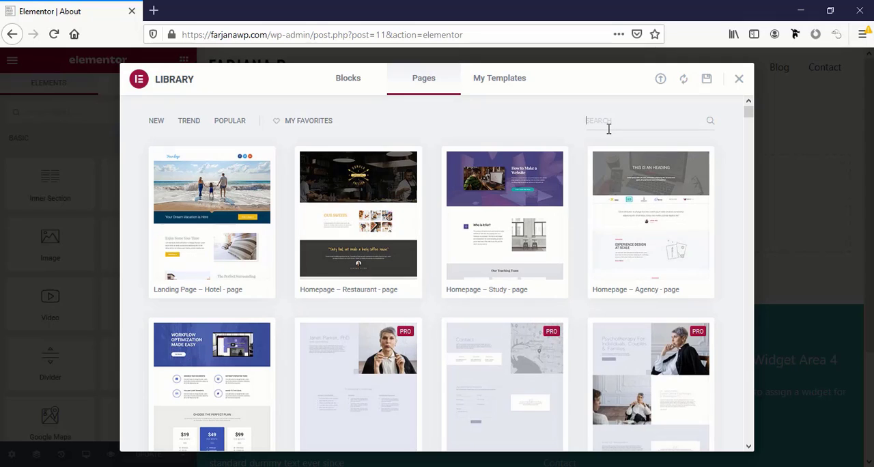
pyautogui.write('about')
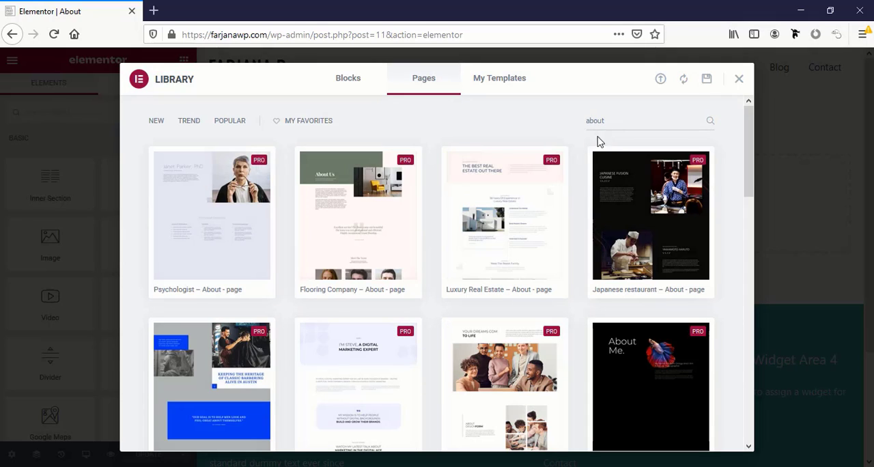
pyautogui.scroll(-3, 671, 286)
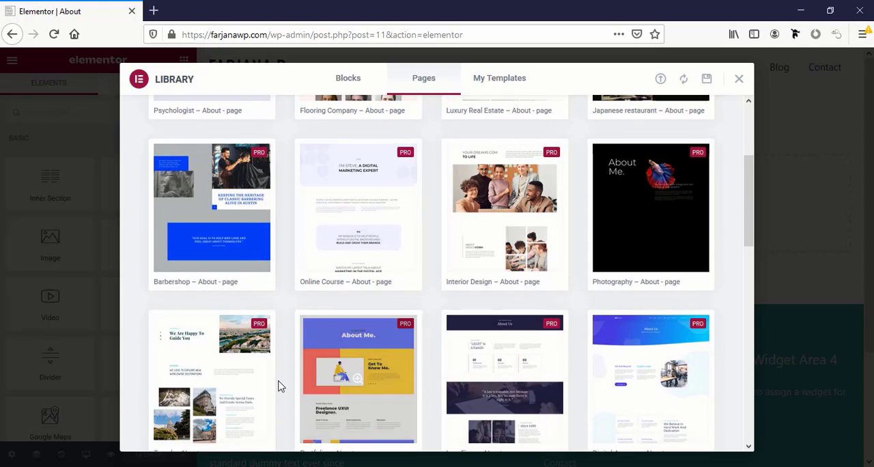
pyautogui.scroll(-4, 259, 384)
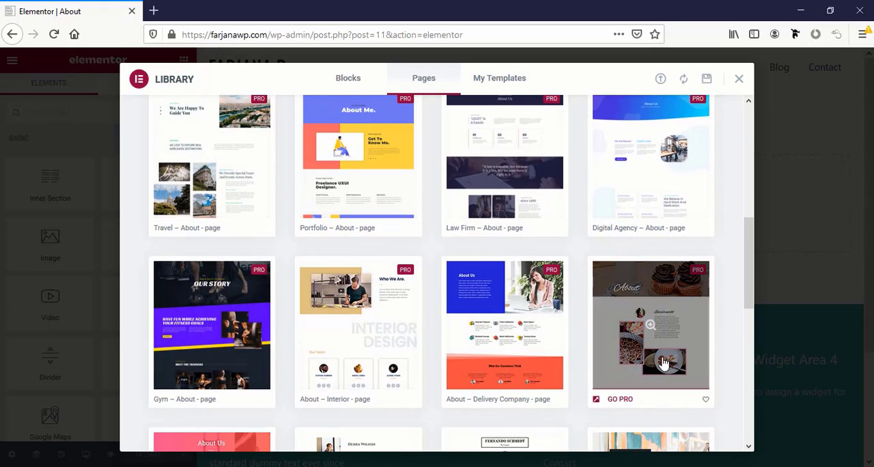
pyautogui.scroll(-5, 662, 363)
pyautogui.scroll(3, 302, 308)
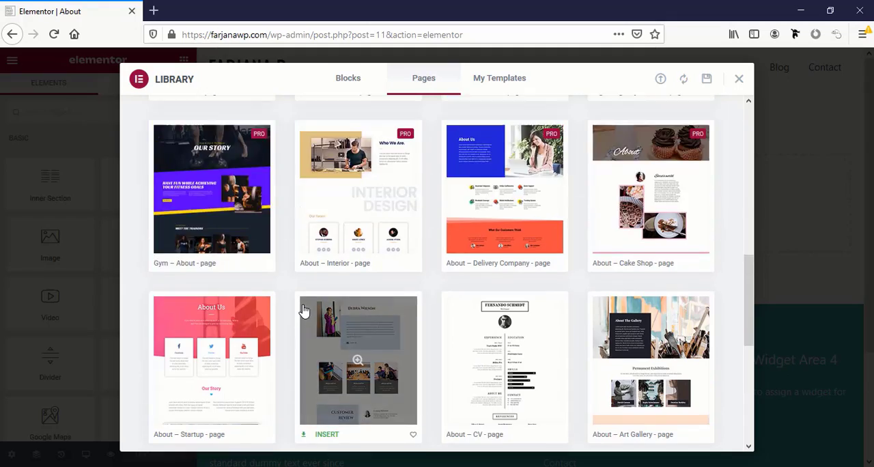
pyautogui.scroll(10, 304, 311)
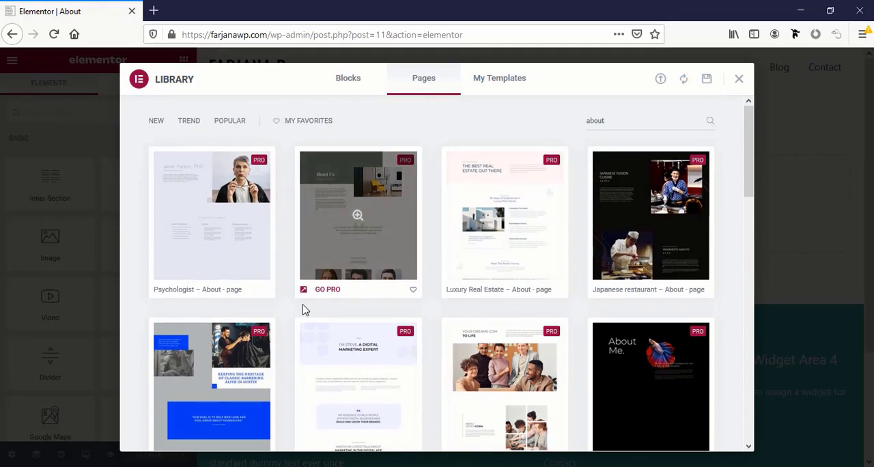
pyautogui.click(739, 82)
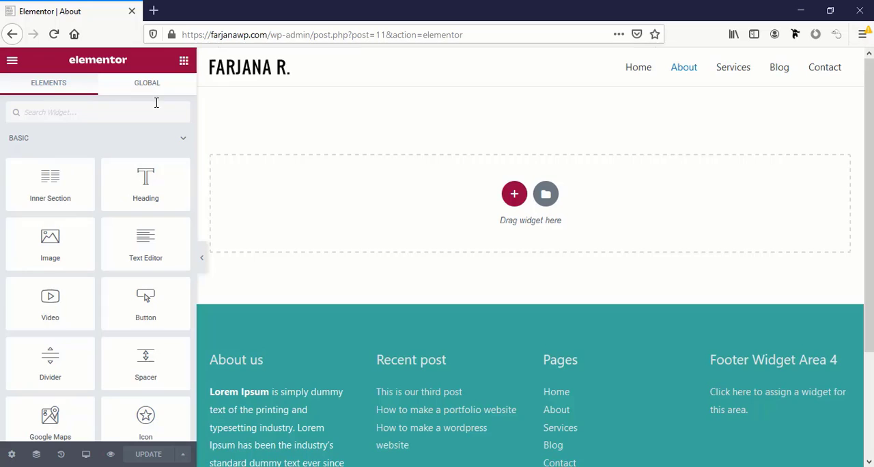
# Open the WordPress dashboard from the Elementor editor in a new tab and go to the Add Plugins page
pyautogui.click(8, 63)
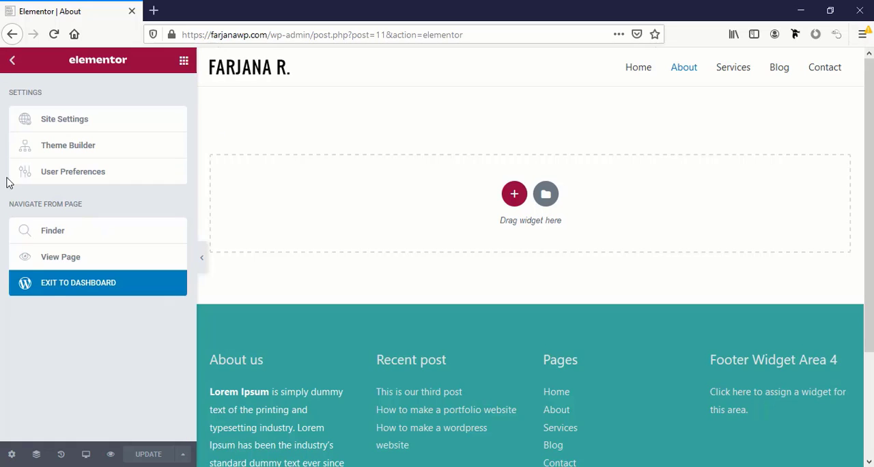
pyautogui.rightClick(84, 288)
pyautogui.click(97, 295)
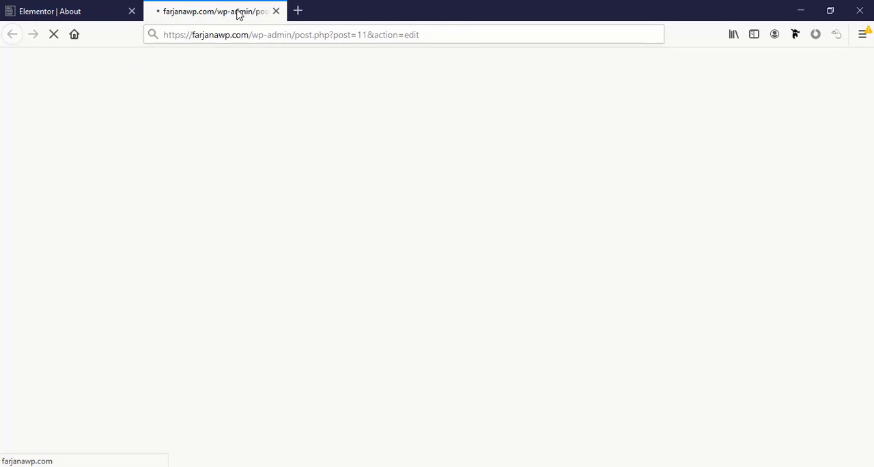
pyautogui.moveTo(57, 348)
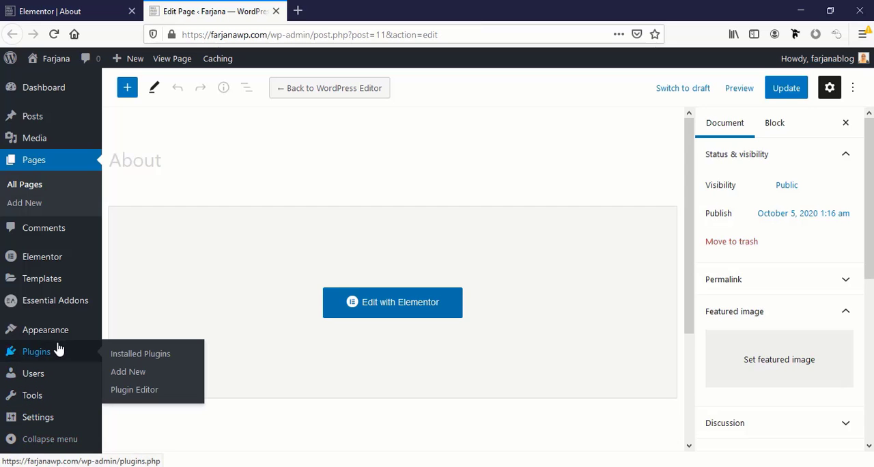
pyautogui.click(130, 375)
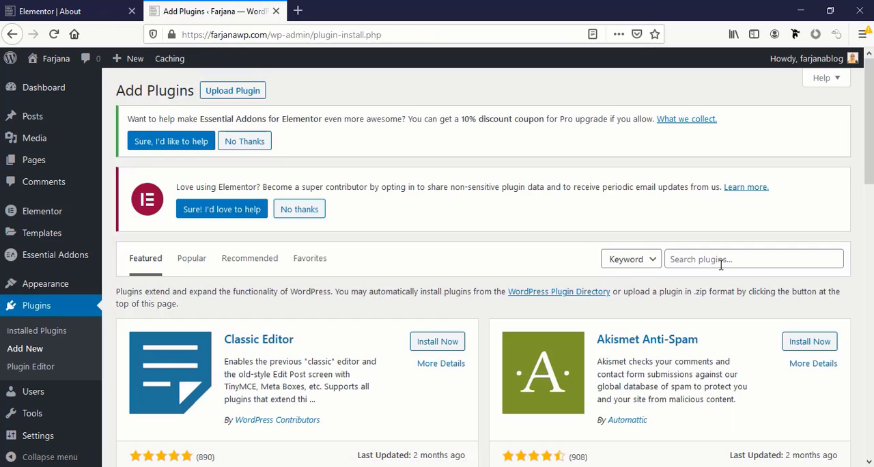
# Search for "starter template", then install and activate the plugin Starter Templates – Elementor, Beaver Builder, Gutenberg & Brizy Templates
pyautogui.click(720, 264)
pyautogui.write('star')
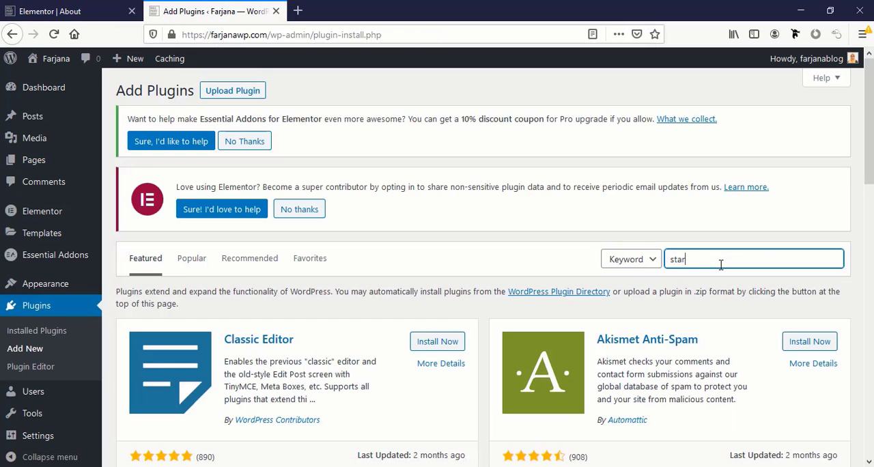
pyautogui.write('ter template')
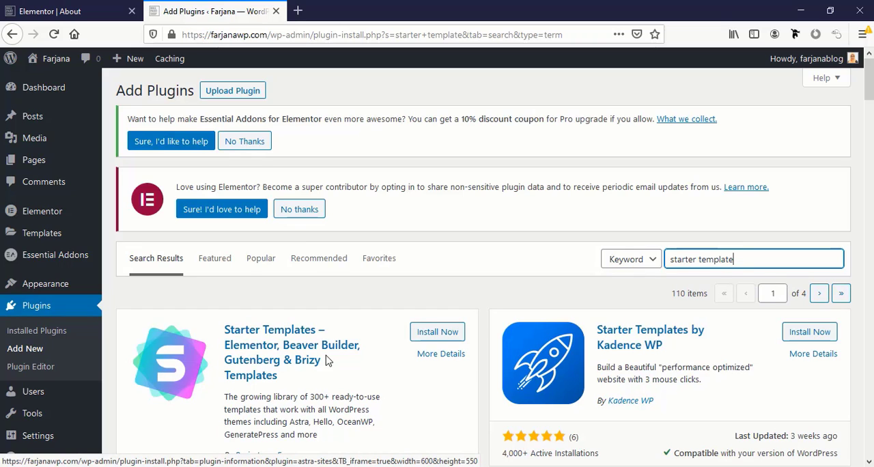
pyautogui.click(437, 332)
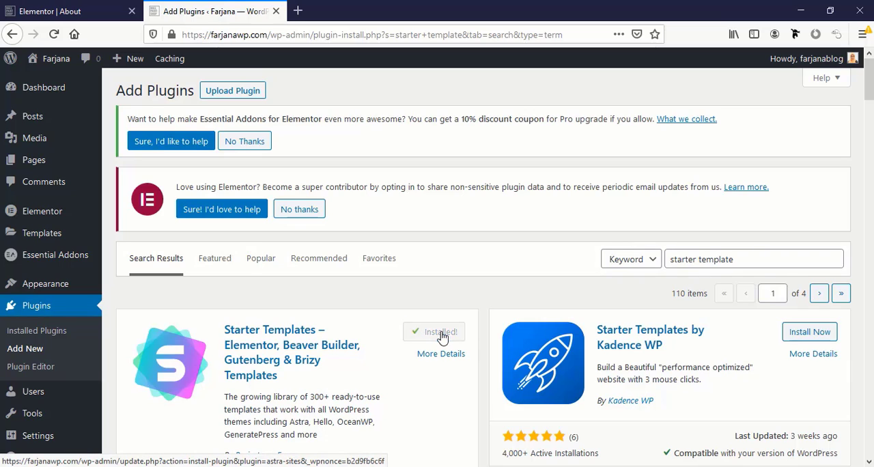
pyautogui.click(444, 334)
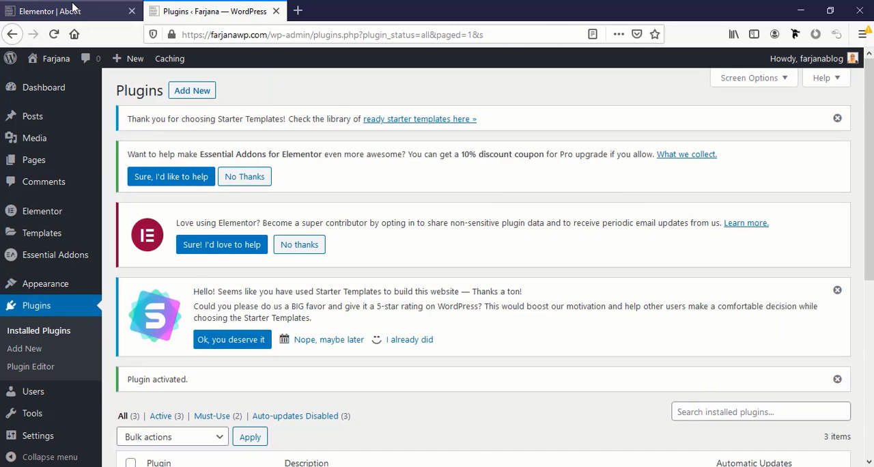
# Return to the About page's Elementor editor, reload it, and open the Starter Templates library from the empty section
pyautogui.click(73, 10)
pyautogui.click(54, 33)
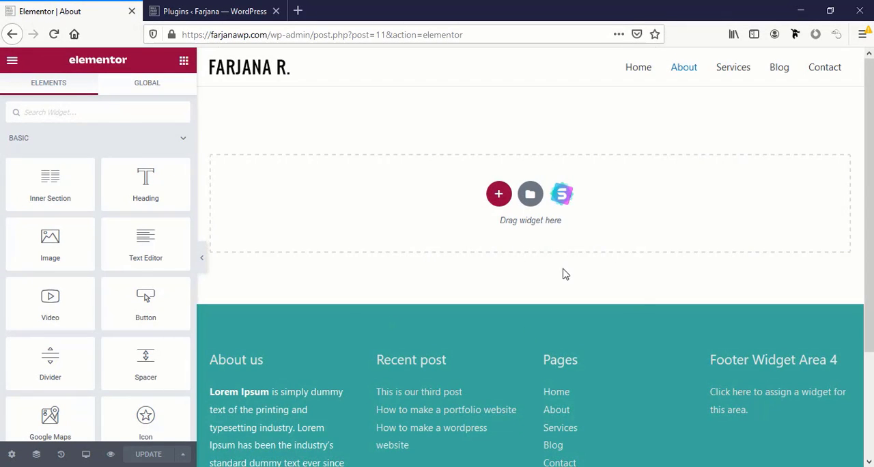
pyautogui.click(562, 197)
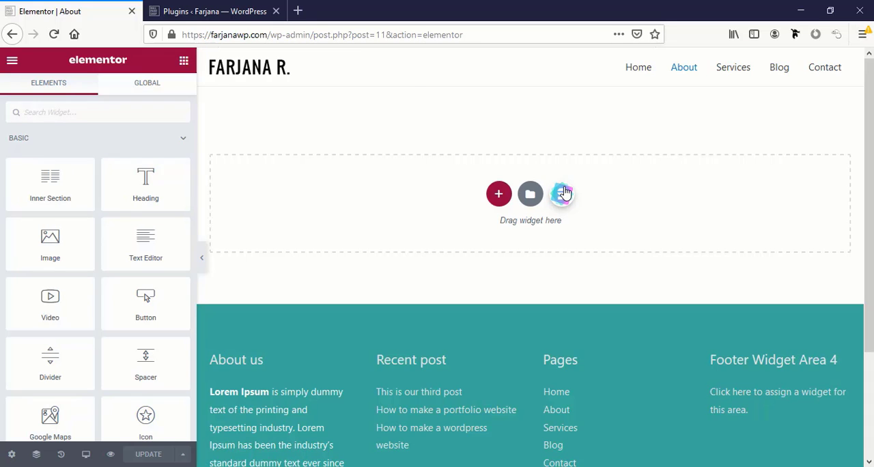
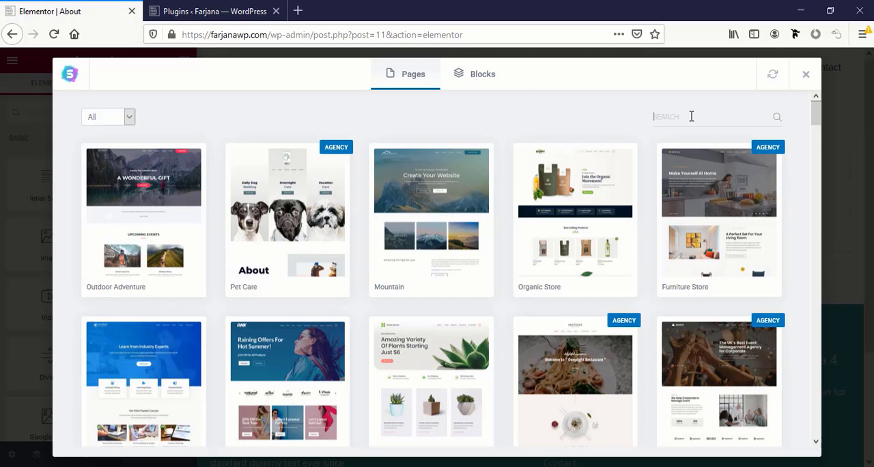
# Search the page templates for "about", preview the Outdoor Adventure - About template, and import it into the page
pyautogui.write('about')
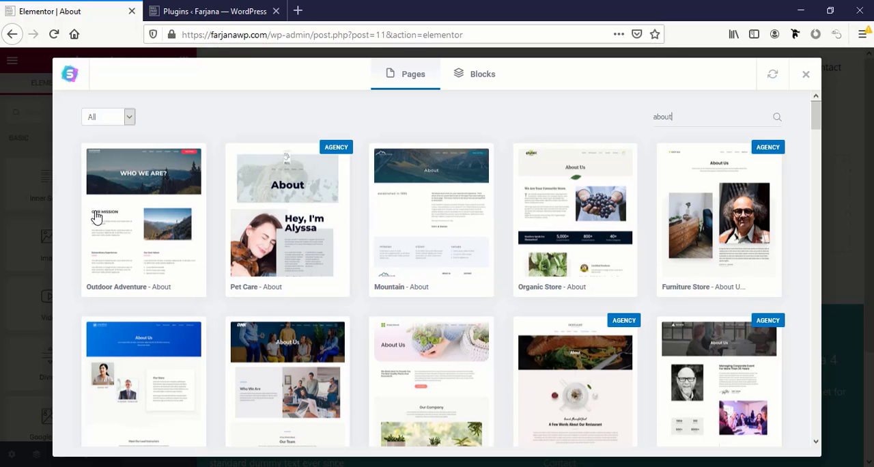
pyautogui.scroll(-2, 214, 379)
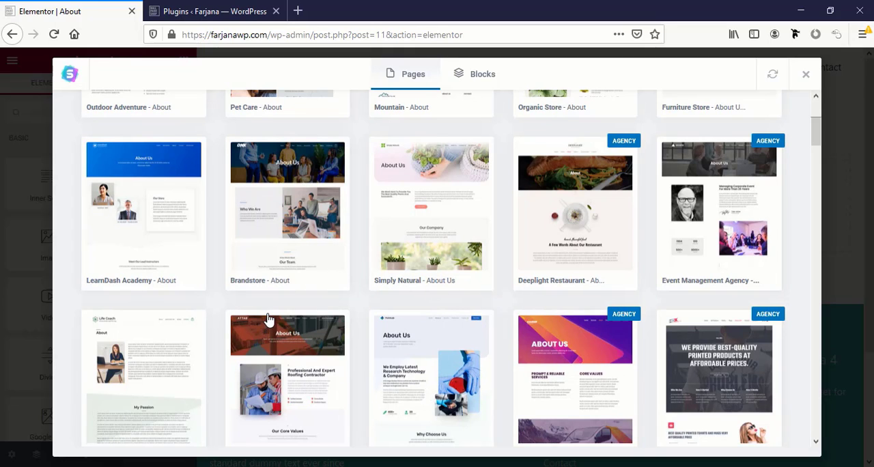
pyautogui.scroll(3, 267, 321)
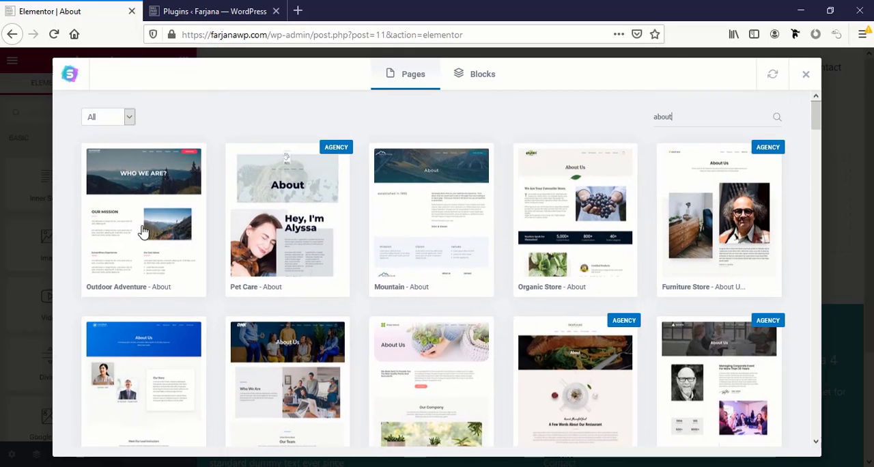
pyautogui.click(145, 215)
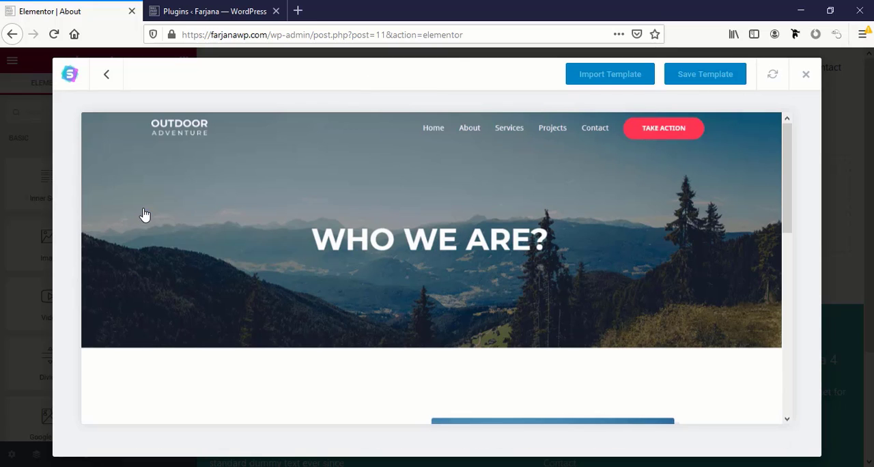
pyautogui.scroll(-6, 628, 282)
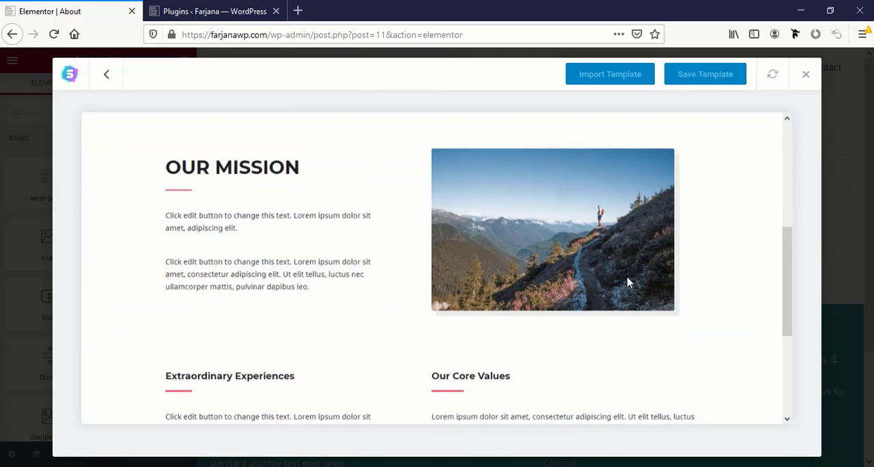
pyautogui.scroll(3, 627, 282)
pyautogui.scroll(5, 628, 282)
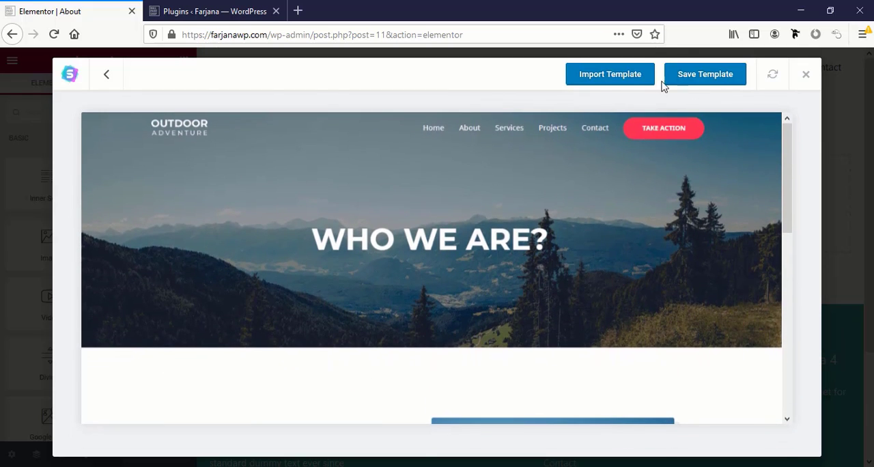
pyautogui.click(601, 80)
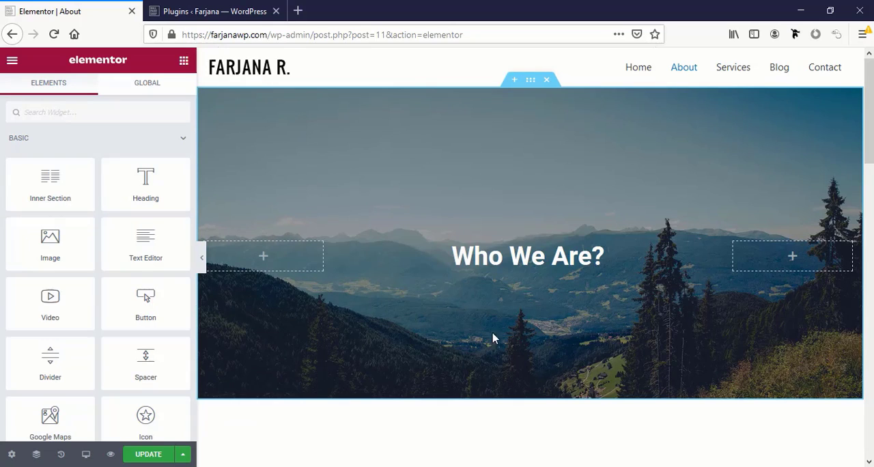
# Replace the "Who We Are?" hero heading text with "About us"
pyautogui.click(509, 258)
pyautogui.moveTo(604, 258); pyautogui.dragTo(450, 257)
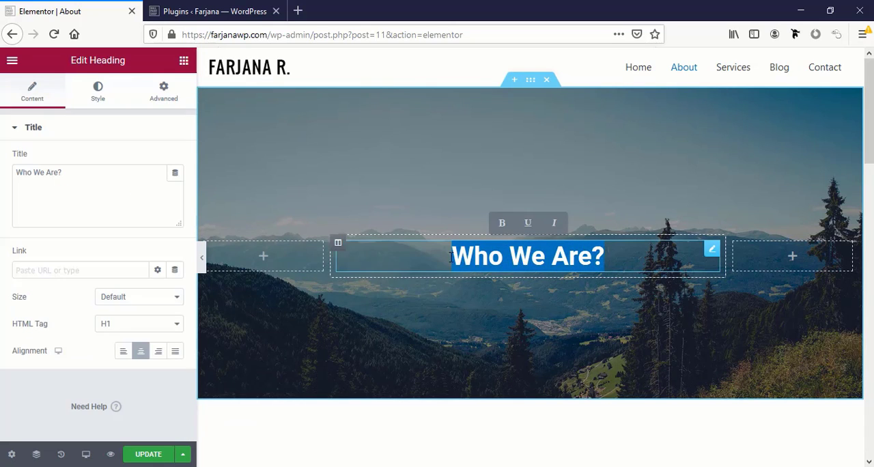
pyautogui.tripleClick(29, 171)
pyautogui.write('A')
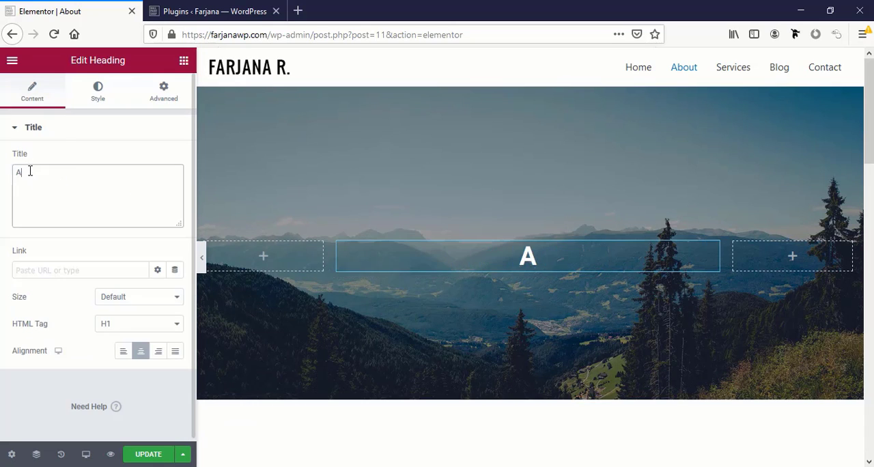
pyautogui.write('bout us')
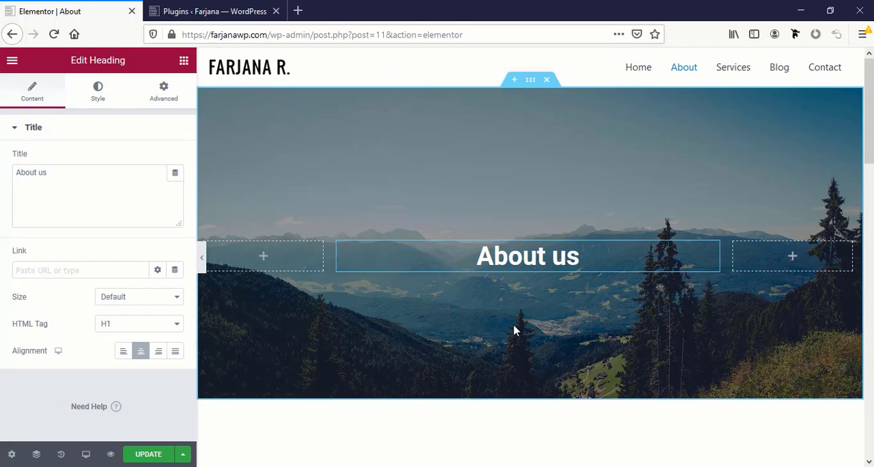
# Set the hero section's top and bottom padding to 0
pyautogui.click(531, 80)
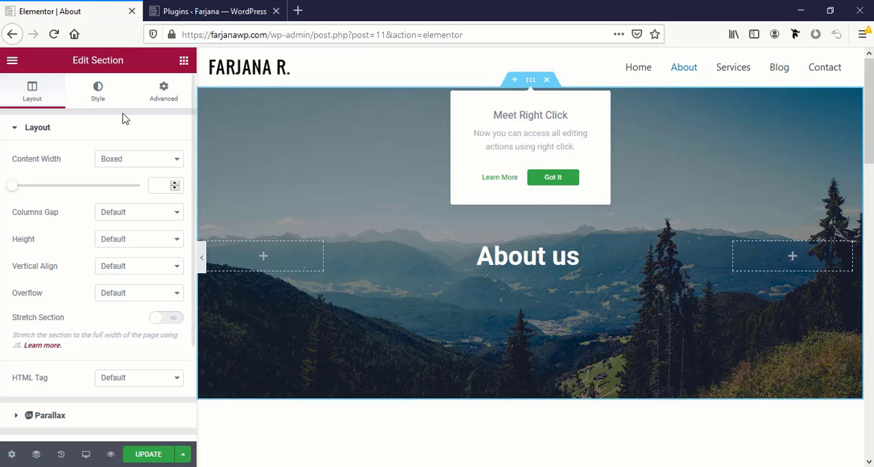
pyautogui.click(162, 102)
pyautogui.doubleClick(92, 241)
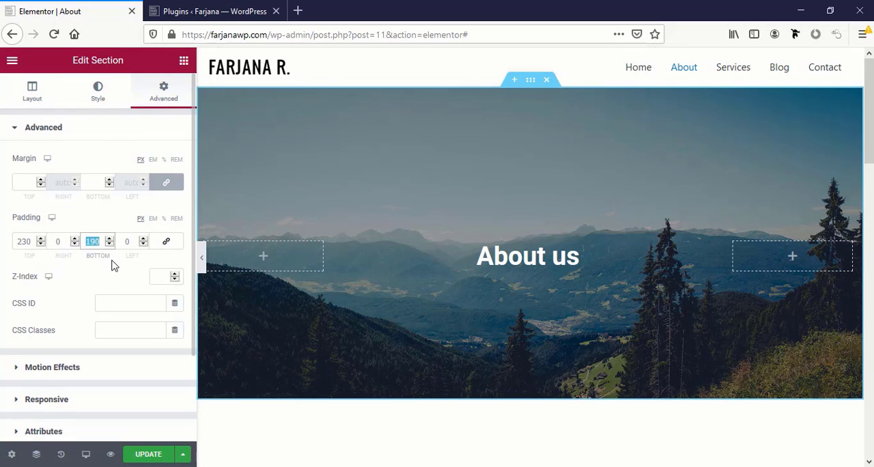
pyautogui.write('0')
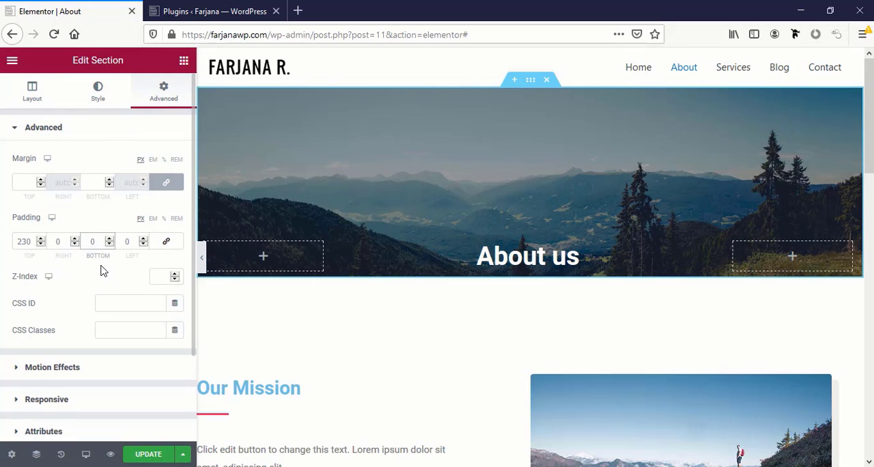
pyautogui.doubleClick(27, 245)
pyautogui.write('0')
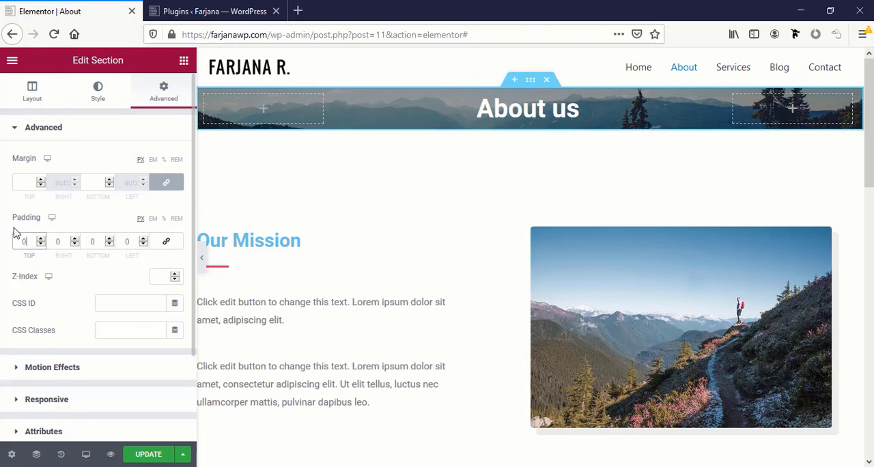
# Set the hero section's height option to Min Height
pyautogui.click(32, 90)
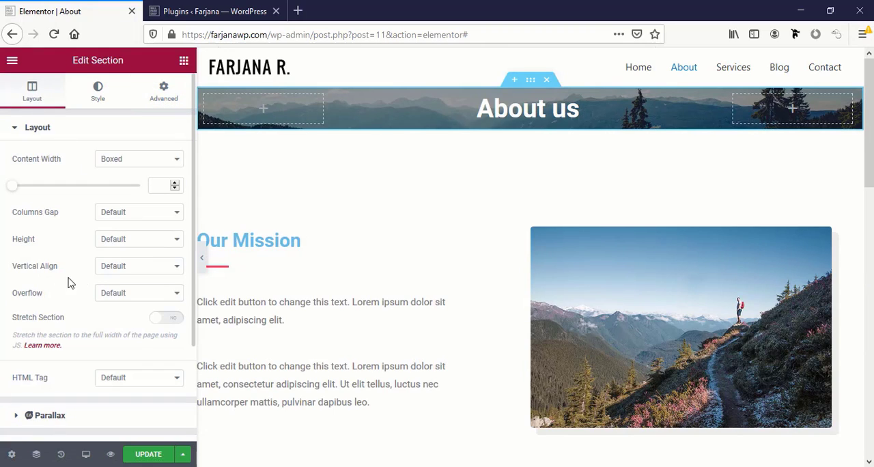
pyautogui.click(113, 243)
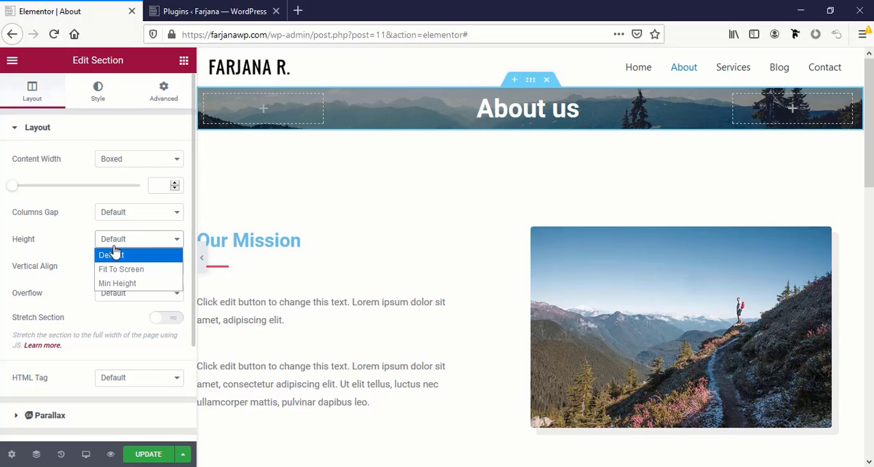
pyautogui.click(120, 283)
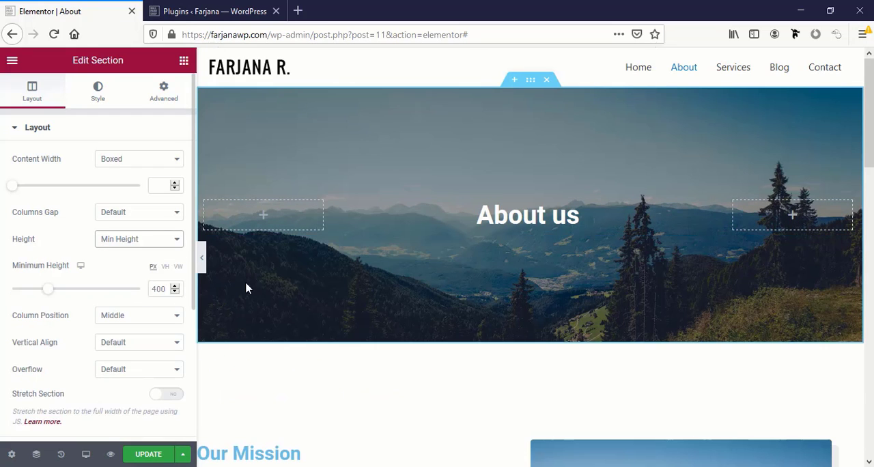
# Set the "About us" heading's font family to Poppins and its size to 55 px
pyautogui.click(531, 227)
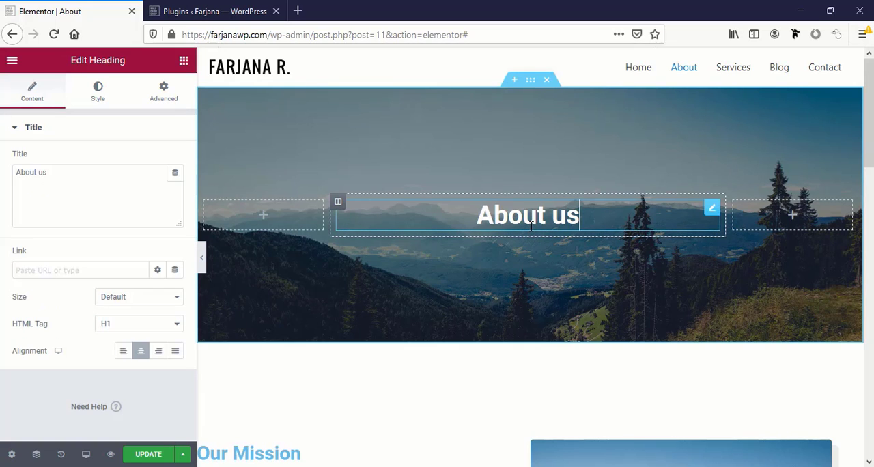
pyautogui.click(99, 94)
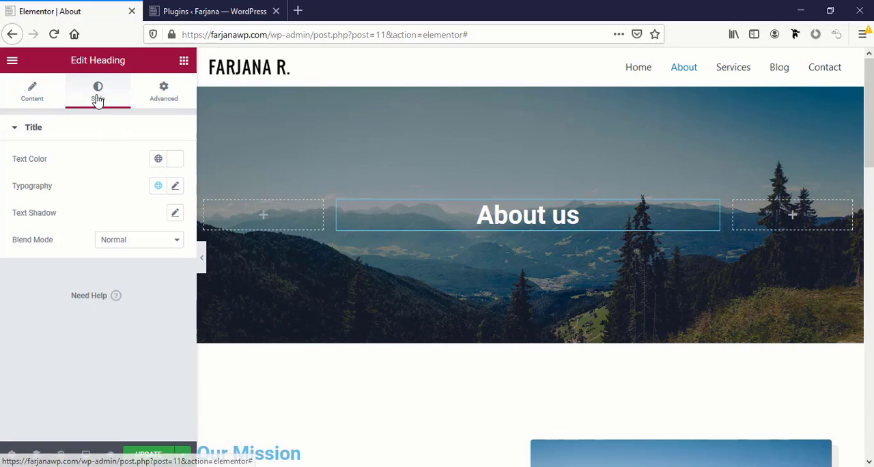
pyautogui.click(176, 186)
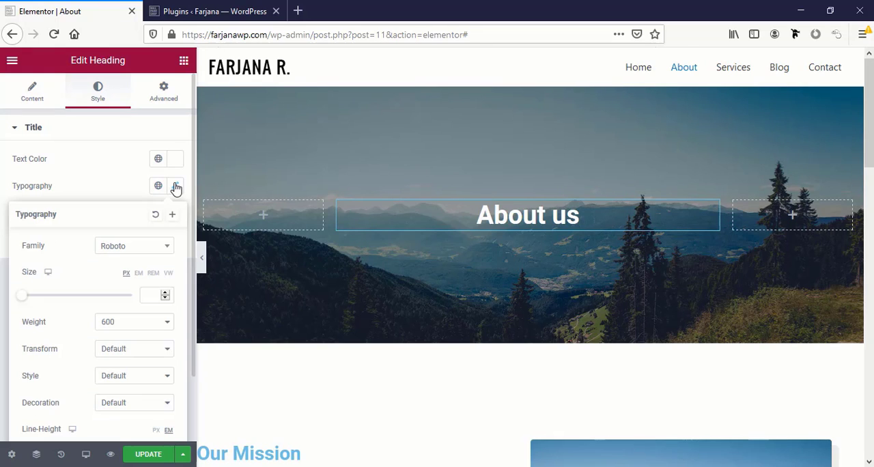
pyautogui.click(114, 250)
pyautogui.write('popp')
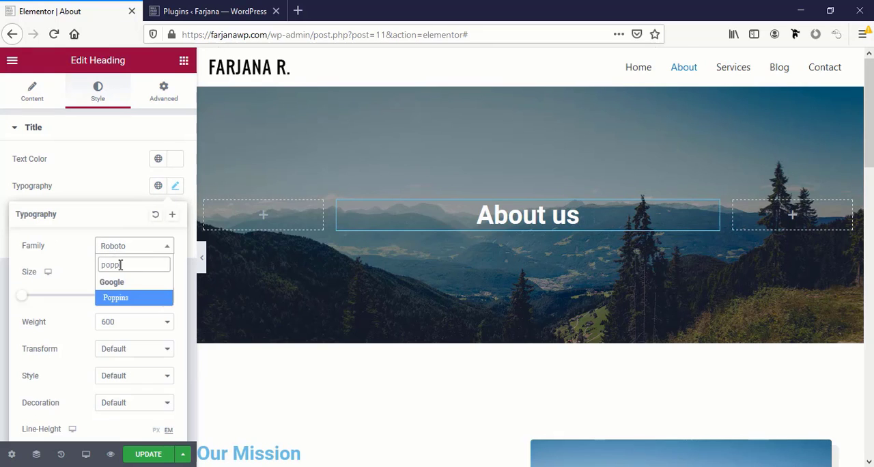
pyautogui.click(116, 298)
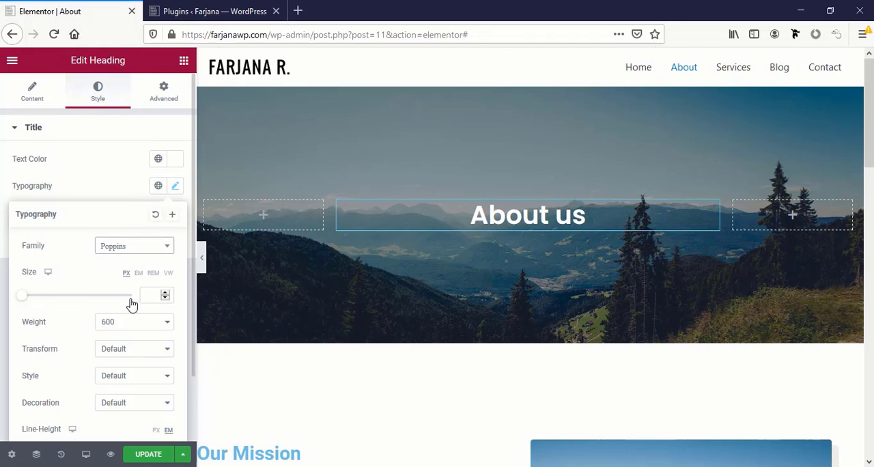
pyautogui.click(152, 293)
pyautogui.write('55')
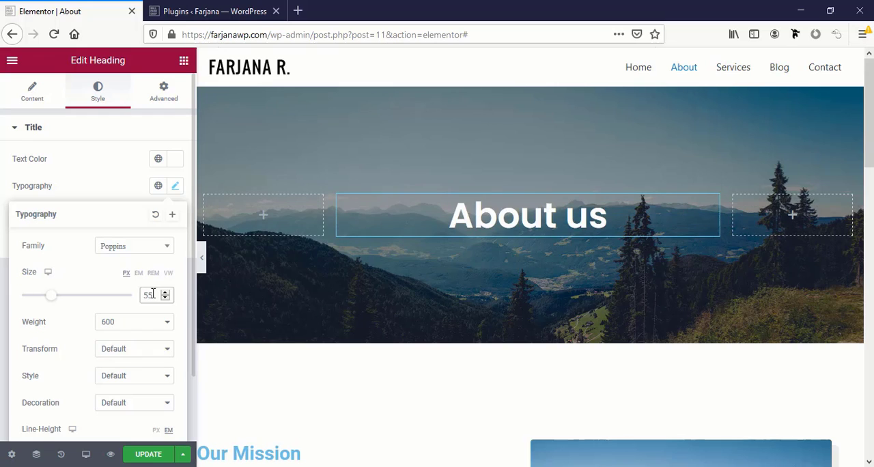
# Transform the "About us" heading to uppercase and set its letter spacing to 2
pyautogui.scroll(-1, 153, 293)
pyautogui.click(102, 311)
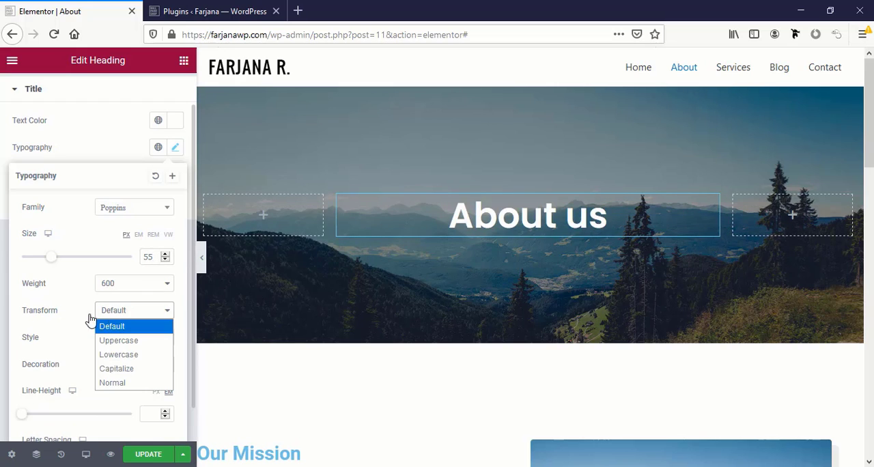
pyautogui.click(115, 346)
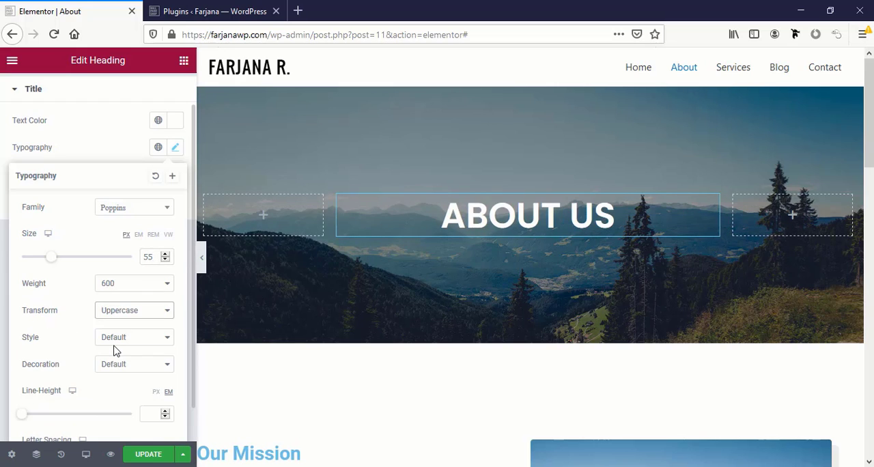
pyautogui.scroll(-1, 58, 355)
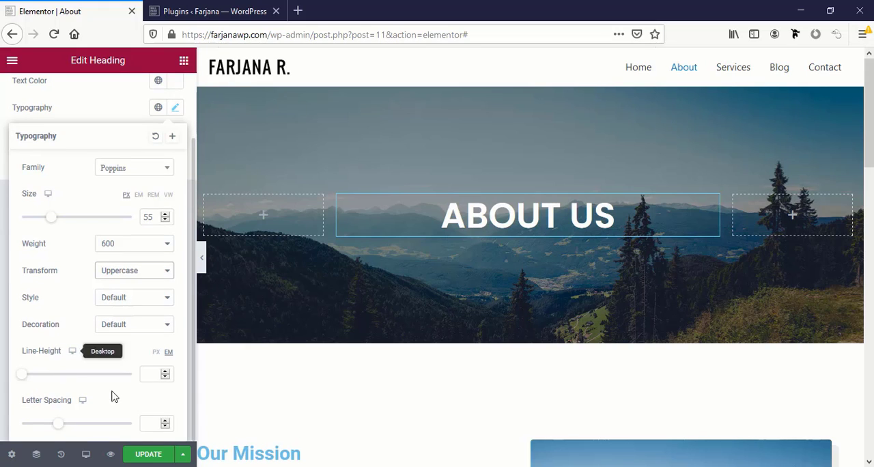
pyautogui.click(145, 425)
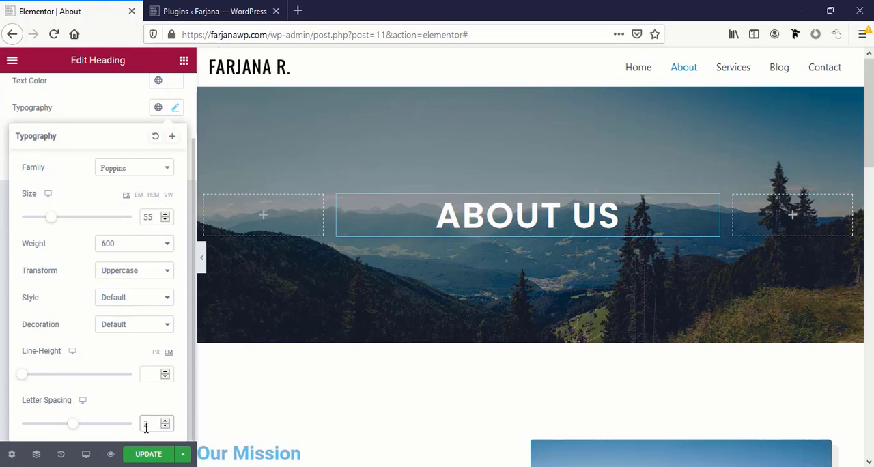
# Save the heading's typography as a new global font named "page title"
pyautogui.scroll(1, 113, 155)
pyautogui.click(173, 157)
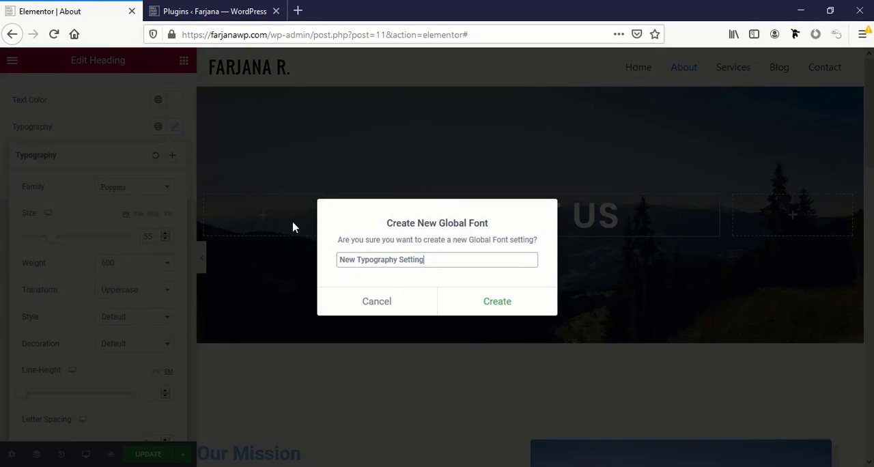
pyautogui.tripleClick(378, 258)
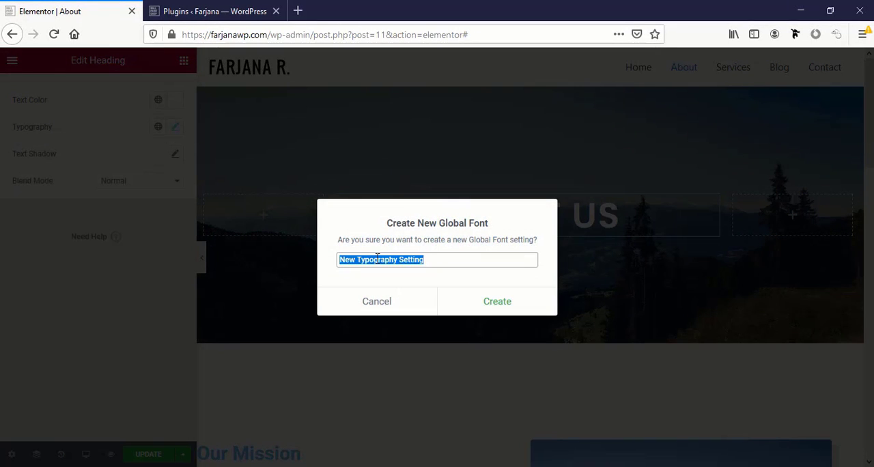
pyautogui.write('page title')
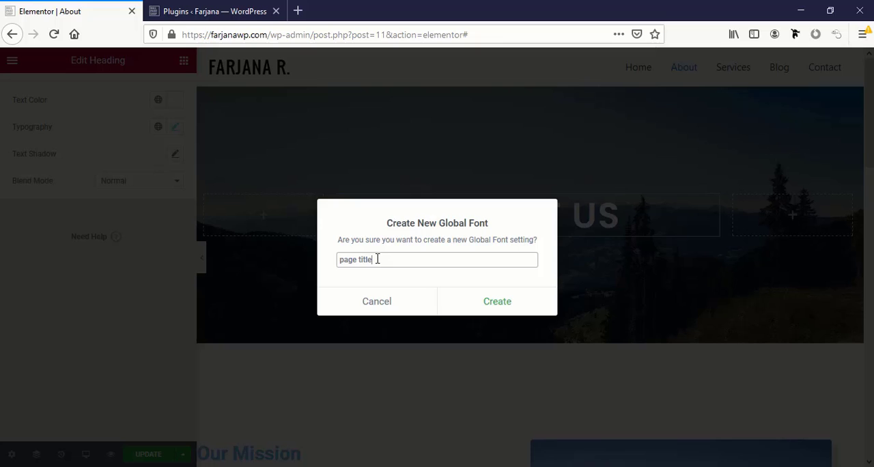
pyautogui.click(502, 302)
# Set the "Our Mission" heading's text color to the Secondary global color
pyautogui.scroll(-4, 546, 354)
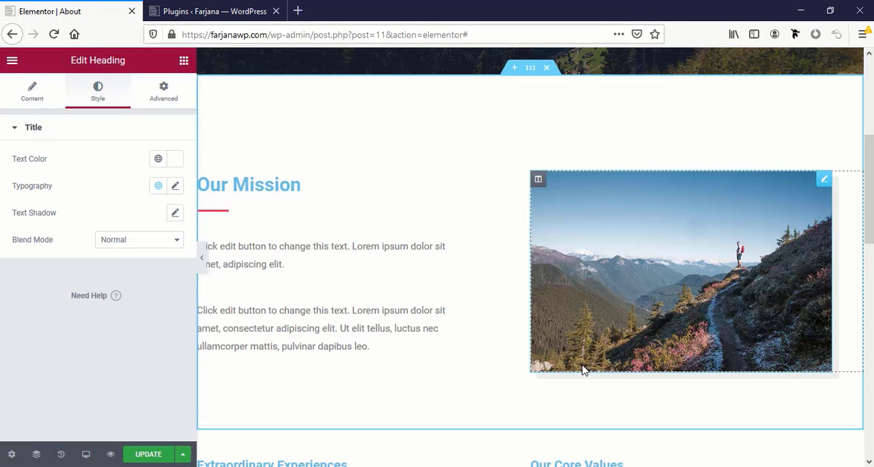
pyautogui.scroll(-6, 477, 370)
pyautogui.scroll(5, 478, 371)
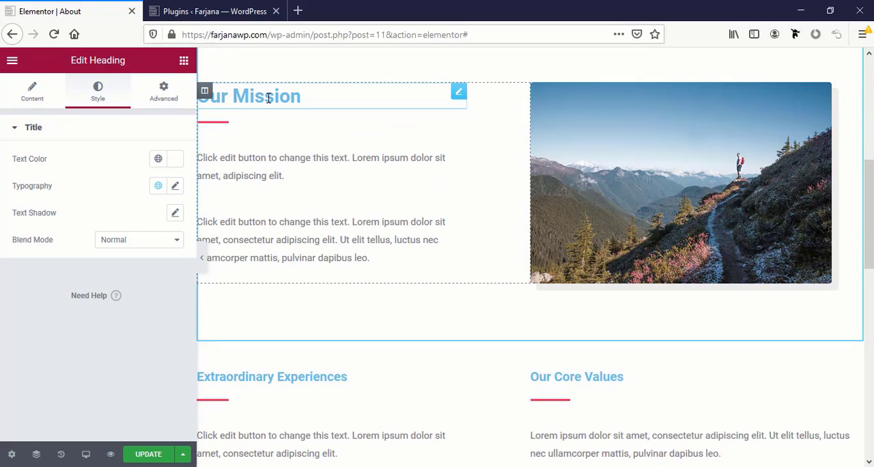
pyautogui.click(270, 98)
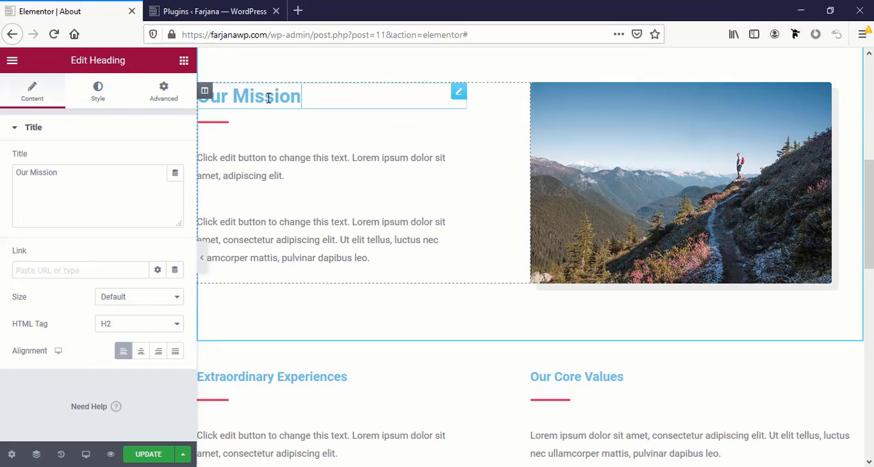
pyautogui.click(106, 101)
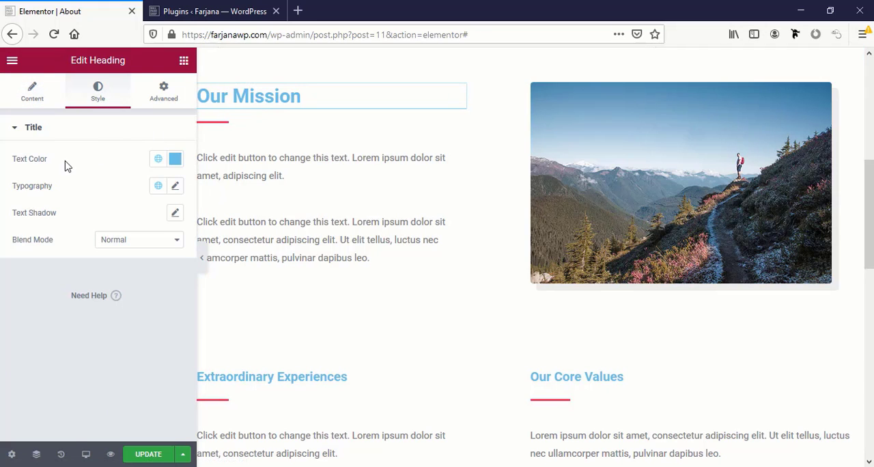
pyautogui.click(157, 159)
pyautogui.scroll(-3, 102, 300)
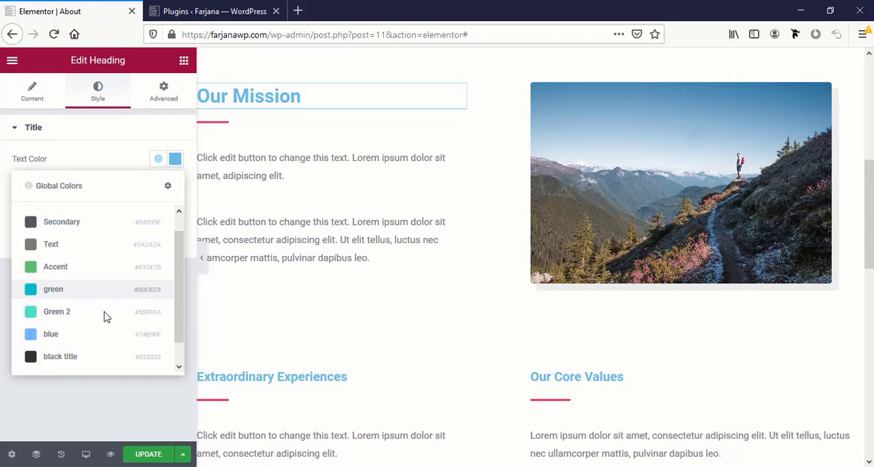
pyautogui.click(69, 335)
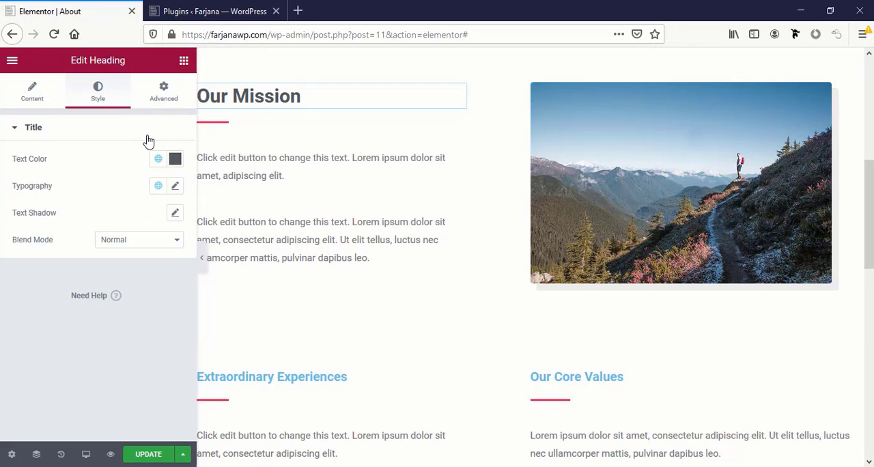
# Set the "Our Mission" heading's font family to Poppins
pyautogui.click(174, 187)
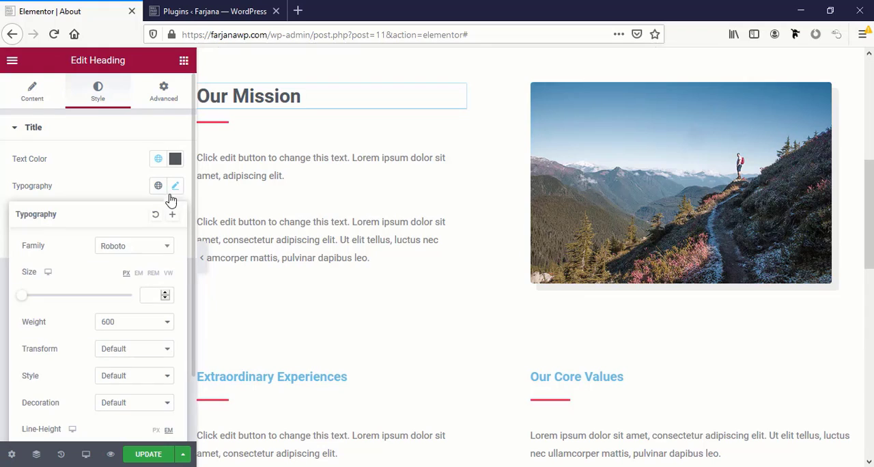
pyautogui.click(125, 248)
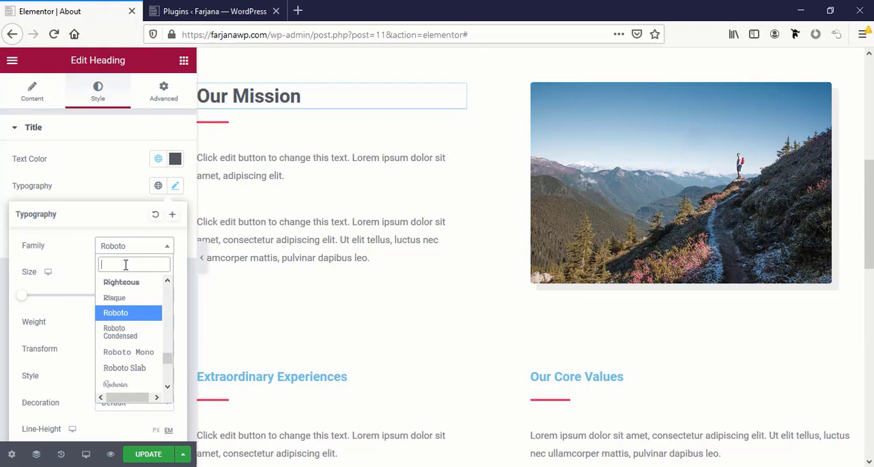
pyautogui.write('popp')
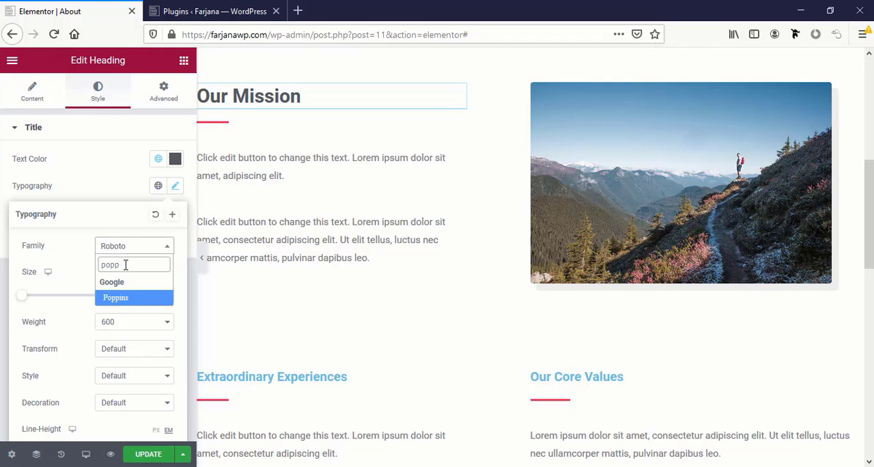
pyautogui.click(121, 298)
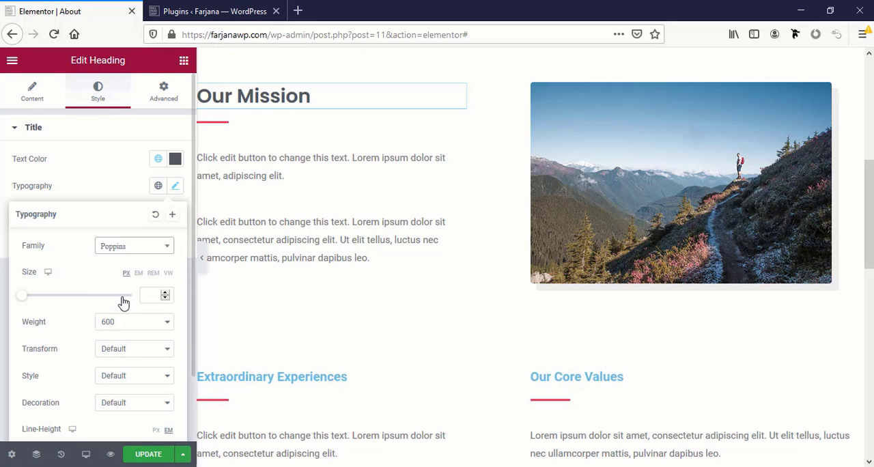
# Save the "Our Mission" heading's typography as a new global font named "title"
pyautogui.click(172, 214)
pyautogui.tripleClick(386, 259)
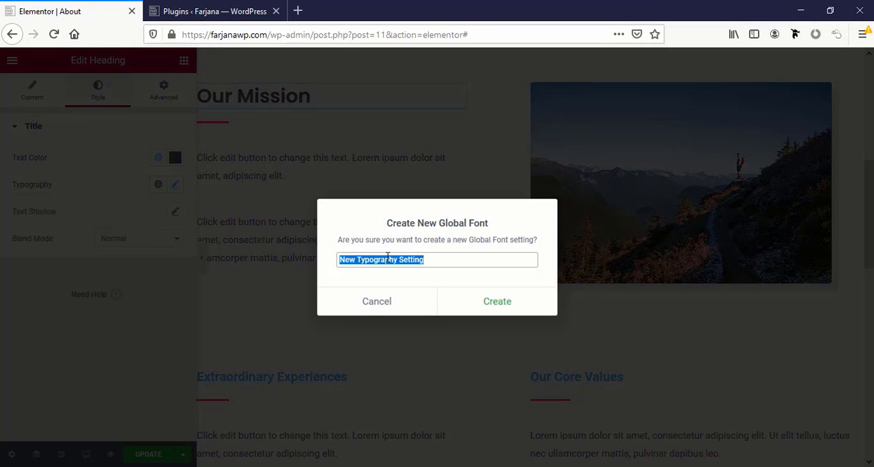
pyautogui.write('title')
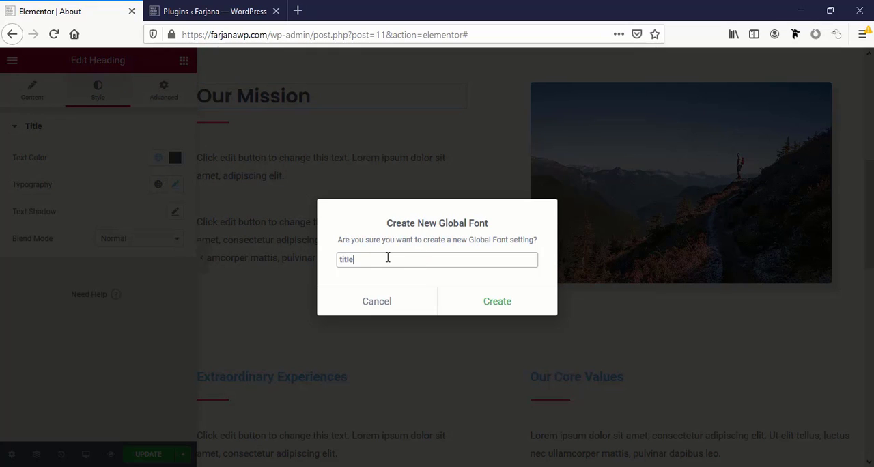
pyautogui.click(500, 310)
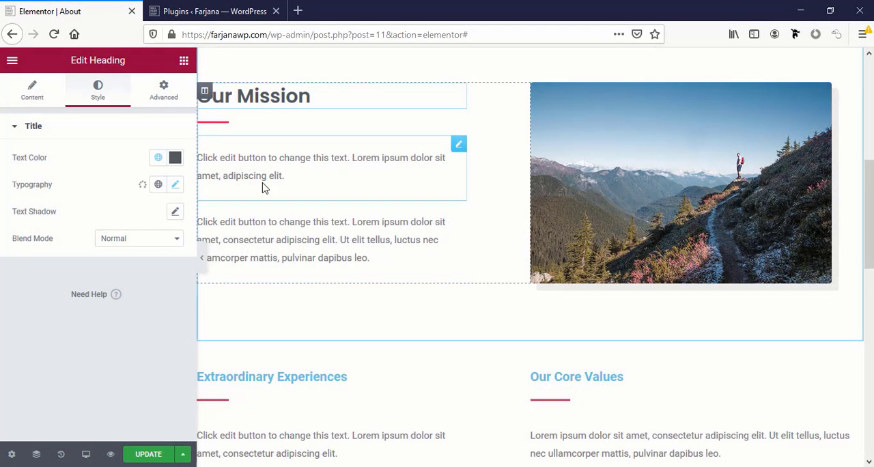
# Recolor the divider below the "Our Mission" heading with the global color named green
pyautogui.click(229, 127)
pyautogui.click(97, 92)
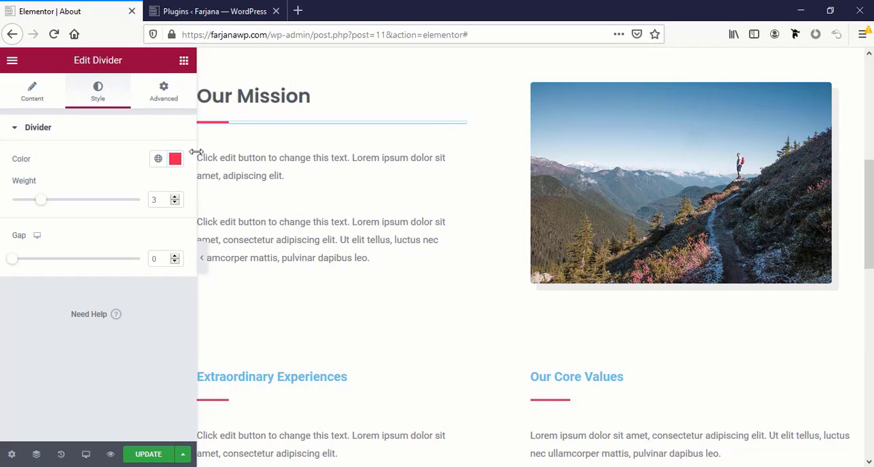
pyautogui.click(174, 158)
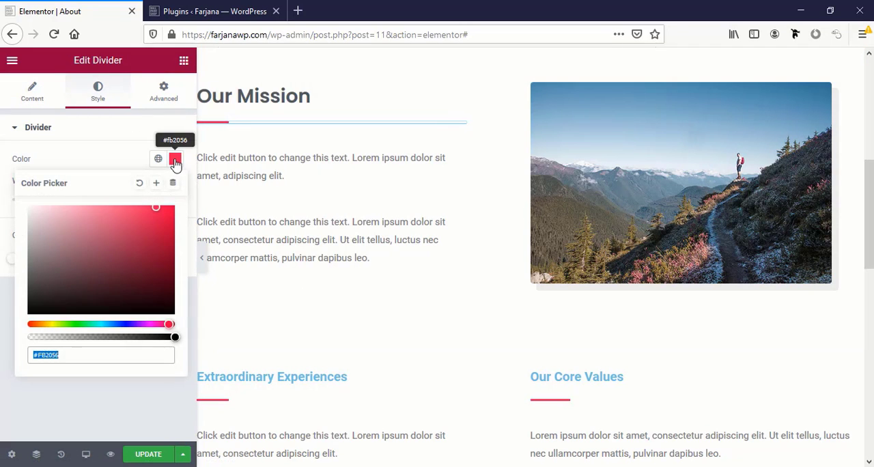
pyautogui.click(106, 325)
pyautogui.click(148, 220)
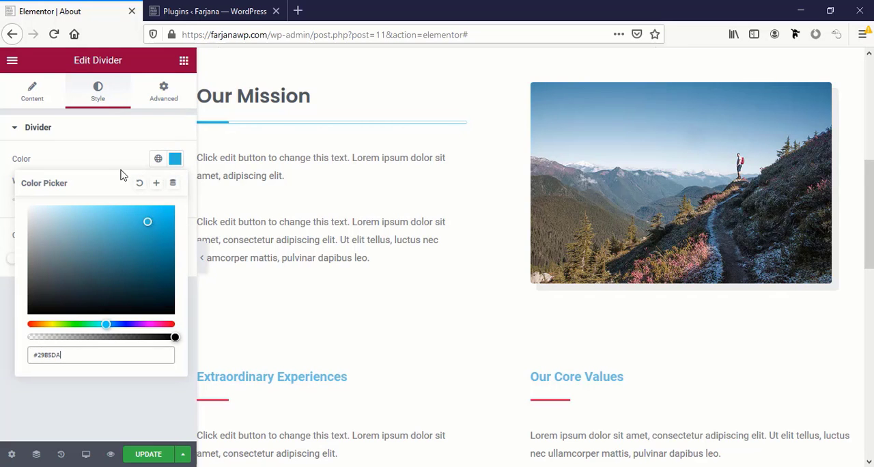
pyautogui.click(157, 159)
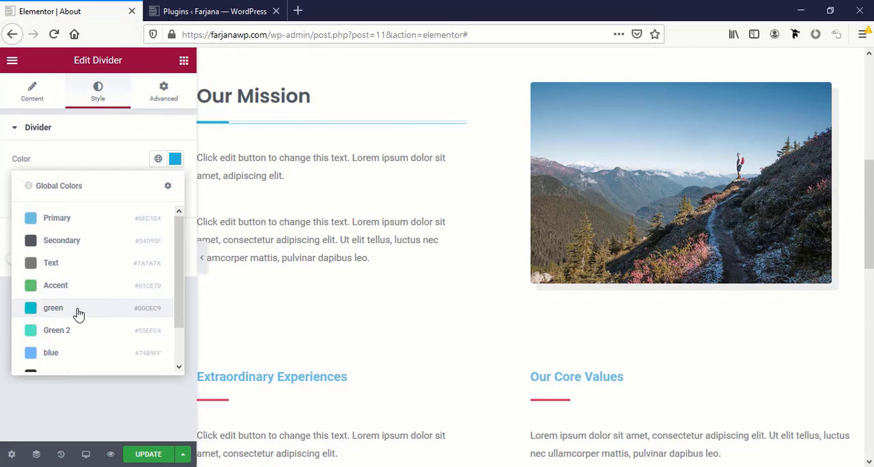
pyautogui.click(79, 314)
# Set the "Extraordinary Experiences" heading's text color to the Secondary global color
pyautogui.scroll(-3, 250, 199)
pyautogui.click(250, 198)
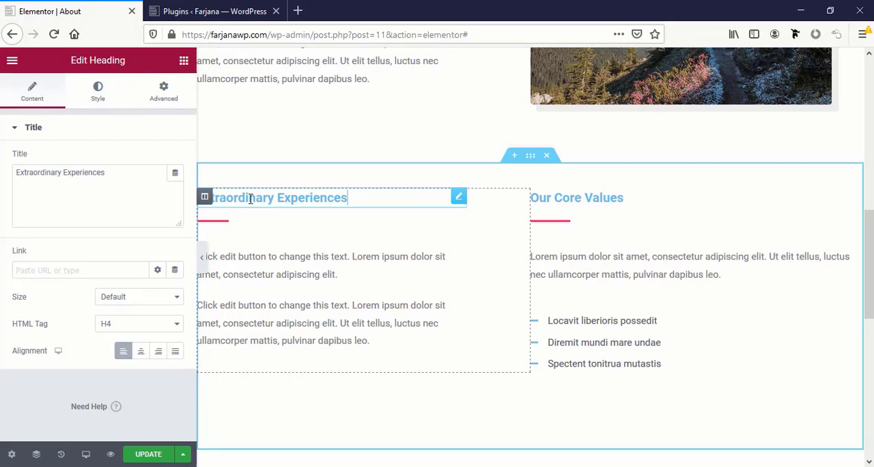
pyautogui.click(98, 90)
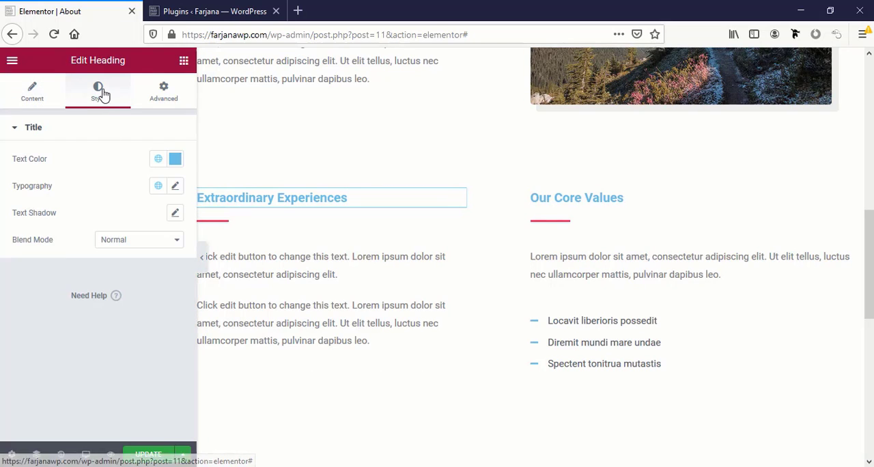
pyautogui.click(158, 158)
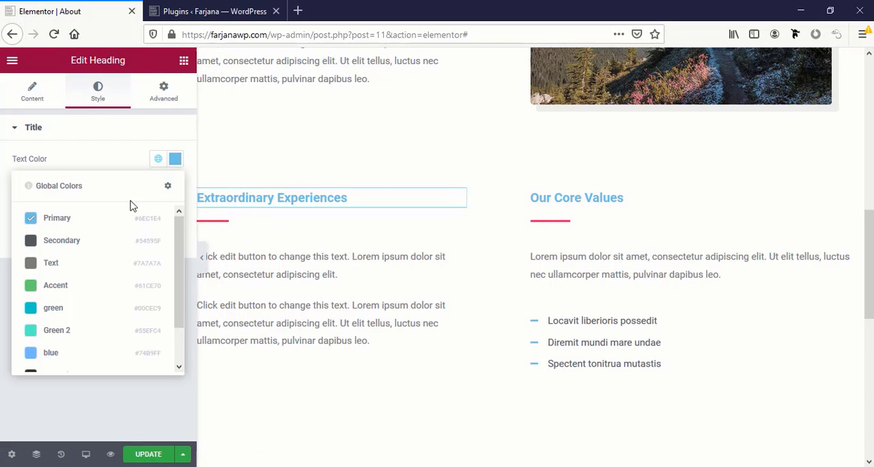
pyautogui.click(62, 241)
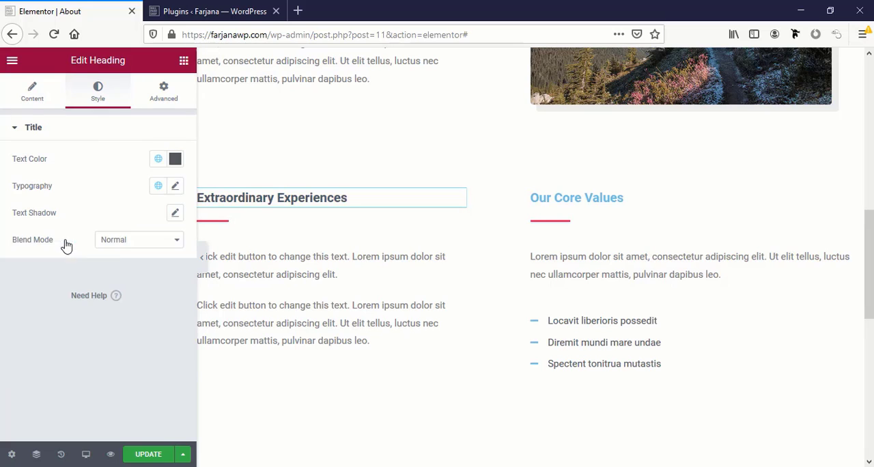
# Set the "Our Core Values" heading's text color to the Secondary global color
pyautogui.click(585, 198)
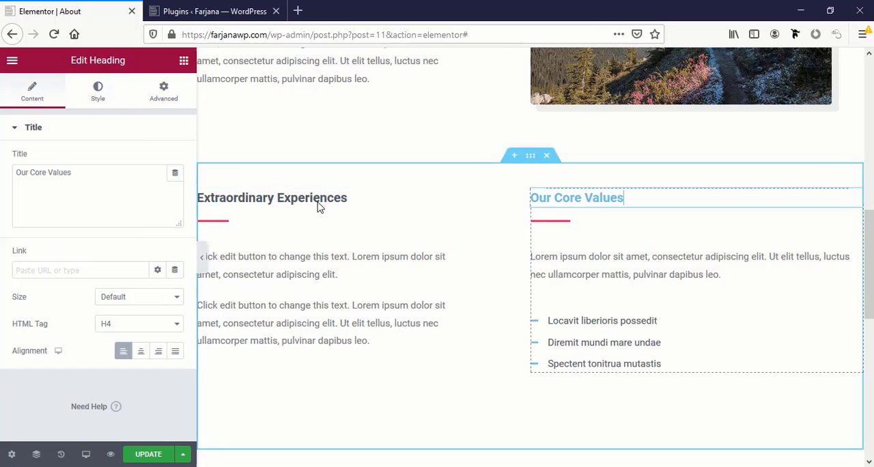
pyautogui.click(100, 90)
pyautogui.click(157, 158)
pyautogui.click(125, 240)
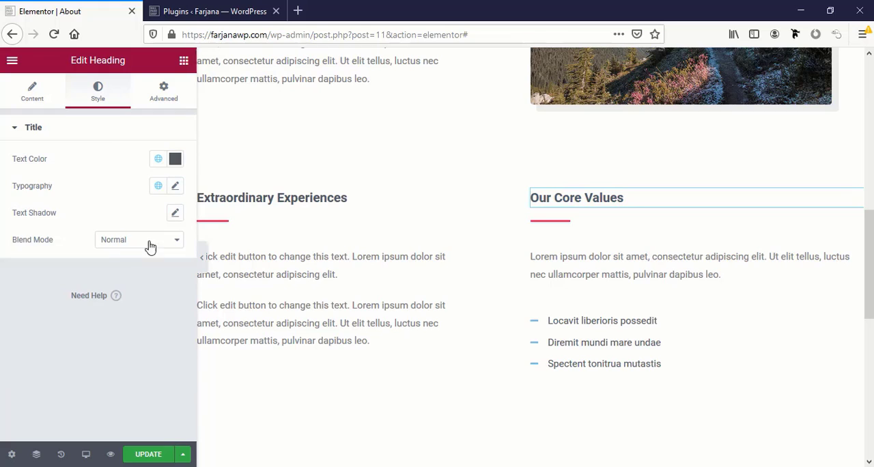
# Set the font family of the Primary global font to Poppins in the site settings
pyautogui.click(174, 187)
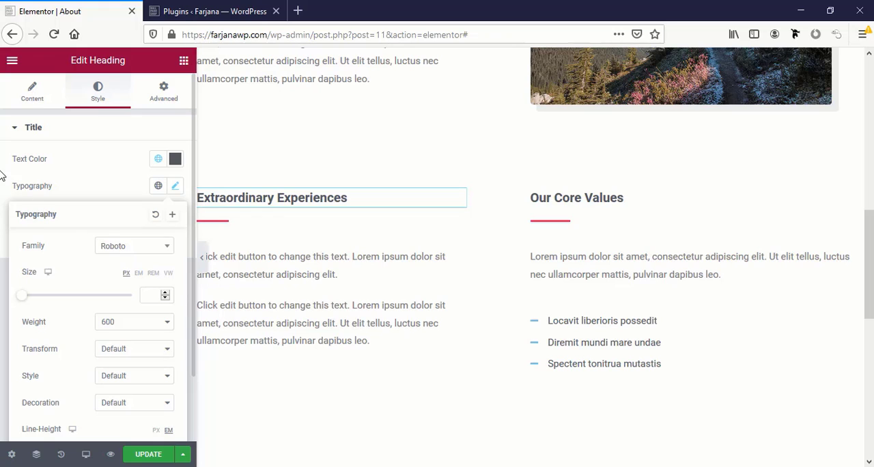
pyautogui.click(3, 114)
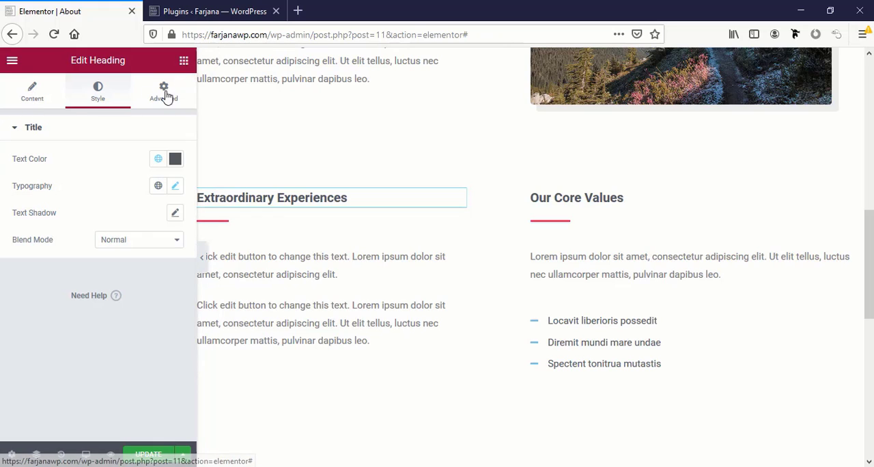
pyautogui.click(158, 186)
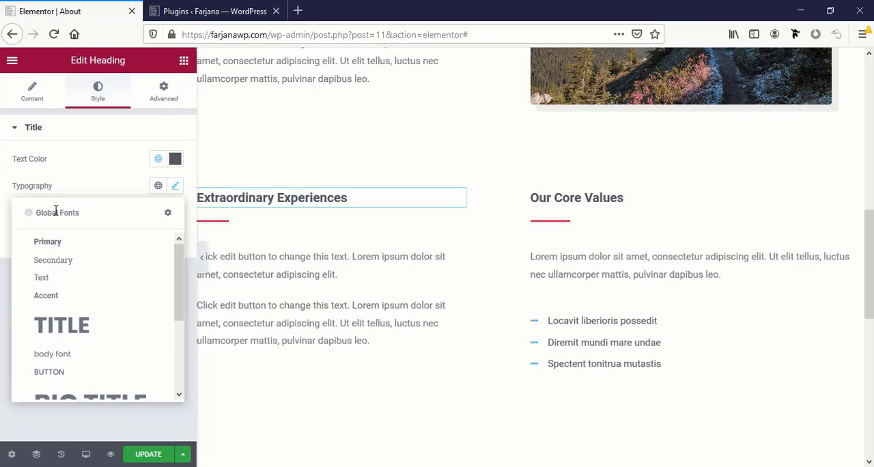
pyautogui.click(169, 214)
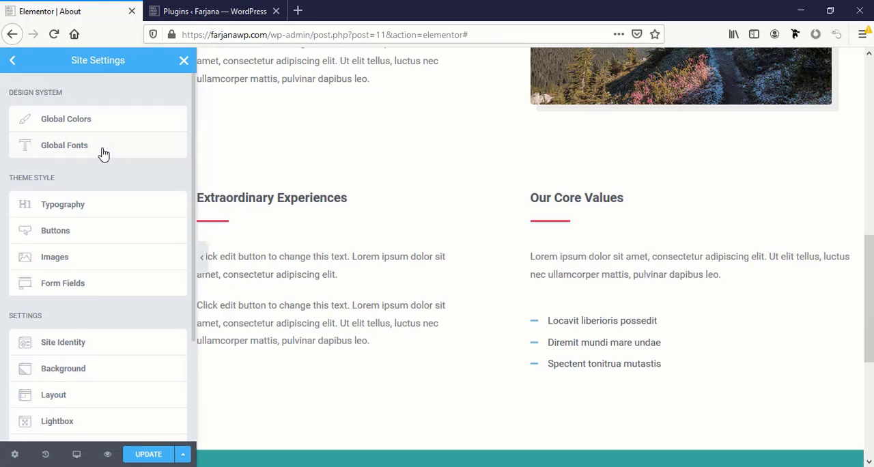
pyautogui.click(103, 152)
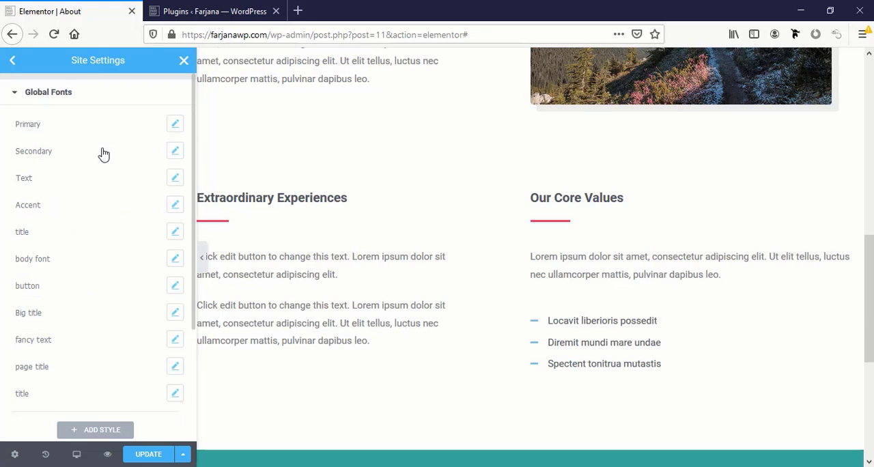
pyautogui.click(176, 125)
pyautogui.click(162, 183)
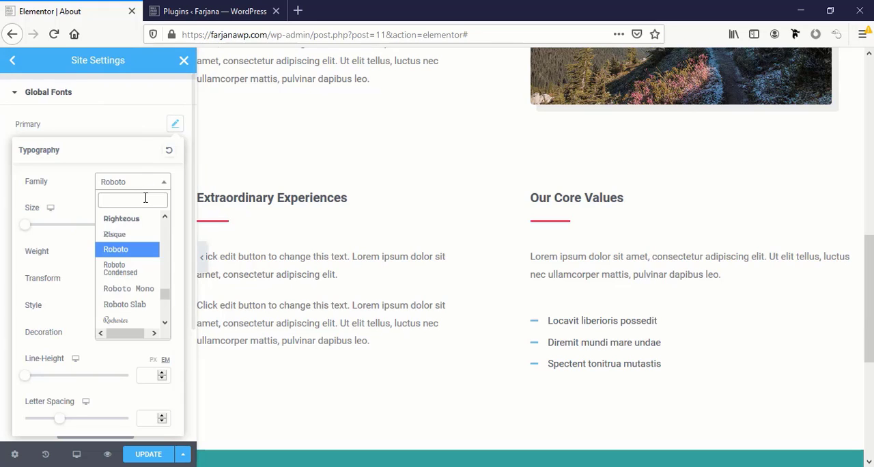
pyautogui.write('popp')
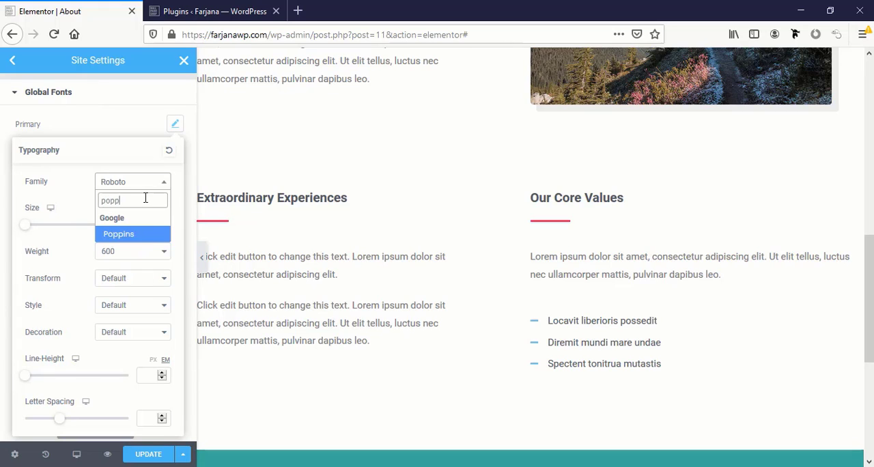
pyautogui.click(143, 234)
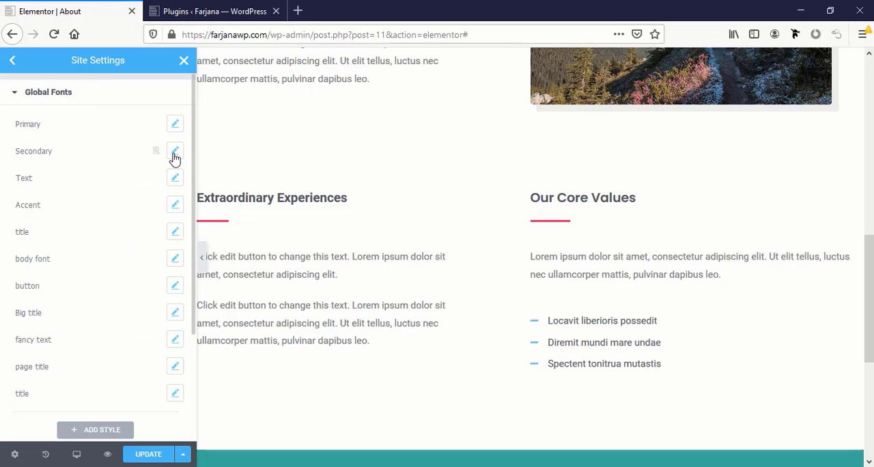
# Set the font family of the Secondary global font to Poppins
pyautogui.click(175, 151)
pyautogui.click(139, 213)
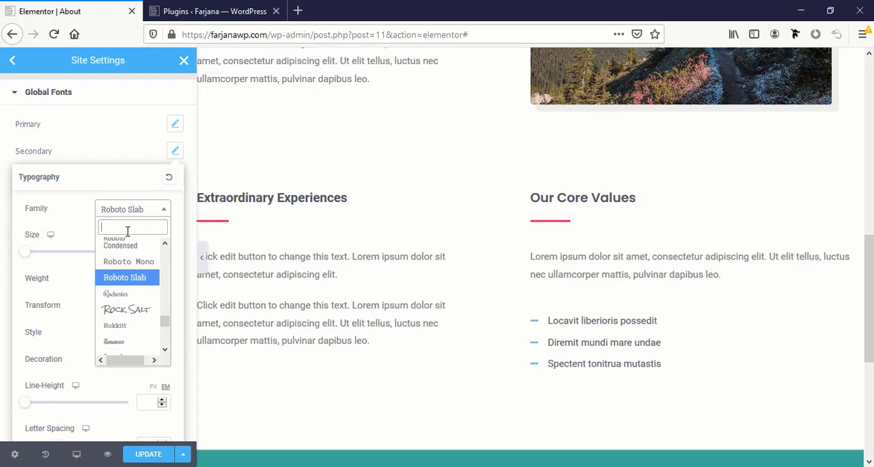
pyautogui.write('popp')
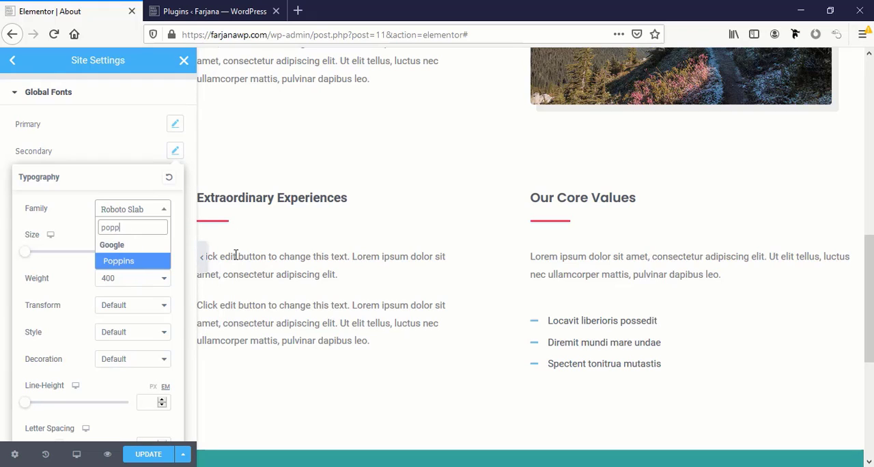
pyautogui.click(121, 262)
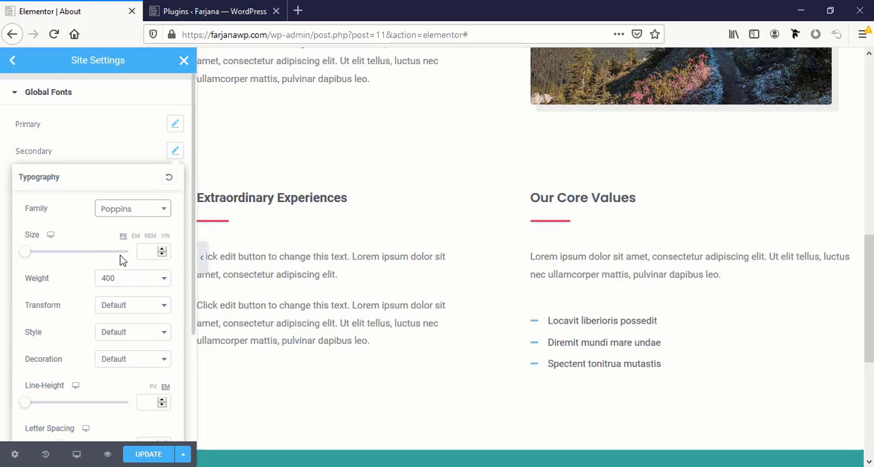
pyautogui.click(3, 197)
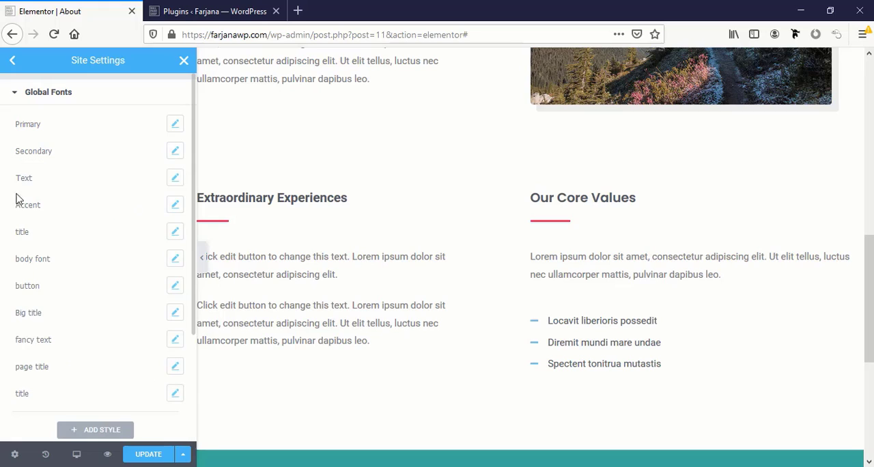
# Set the font family of the Text global font to Poppins
pyautogui.click(175, 178)
pyautogui.click(123, 239)
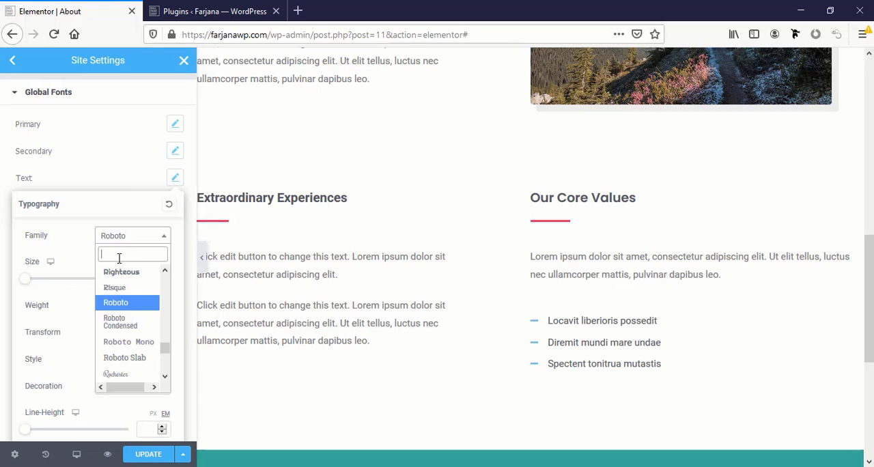
pyautogui.write('popp')
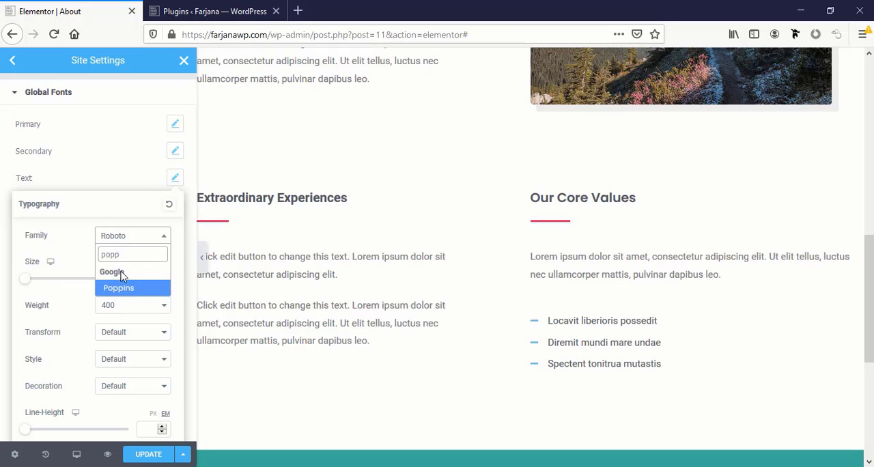
pyautogui.click(126, 289)
pyautogui.click(1, 214)
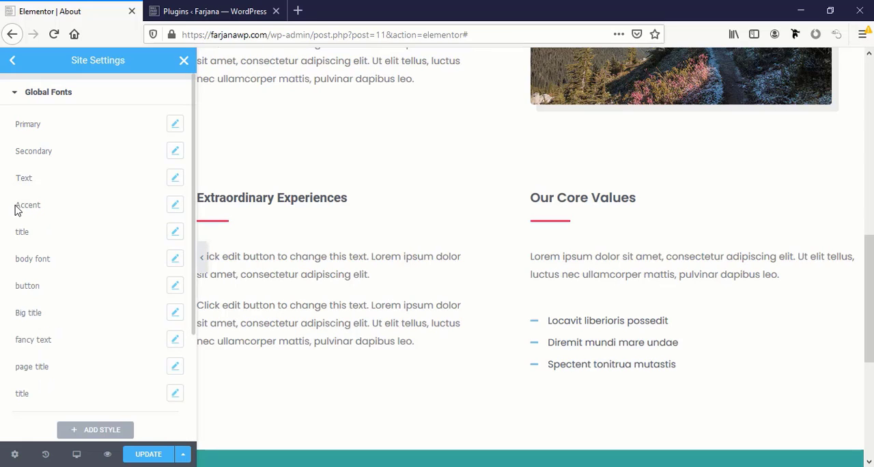
# Set the font family of the Accent global font to Poppins
pyautogui.click(176, 208)
pyautogui.click(138, 265)
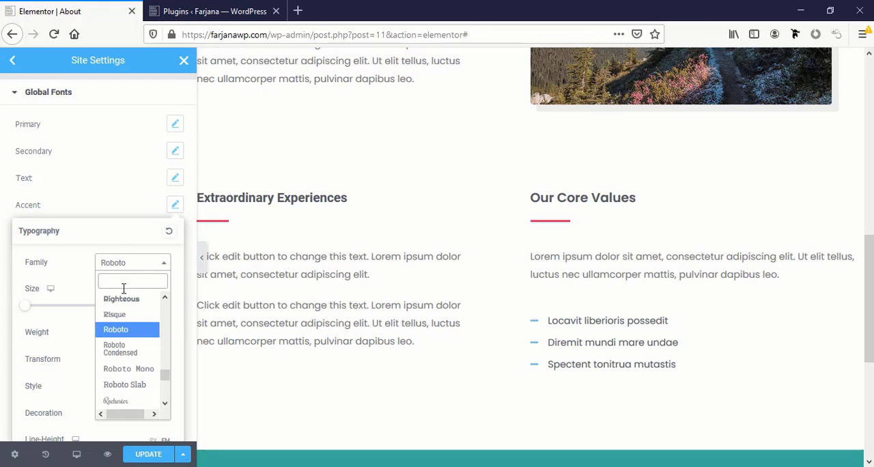
pyautogui.write('poppi')
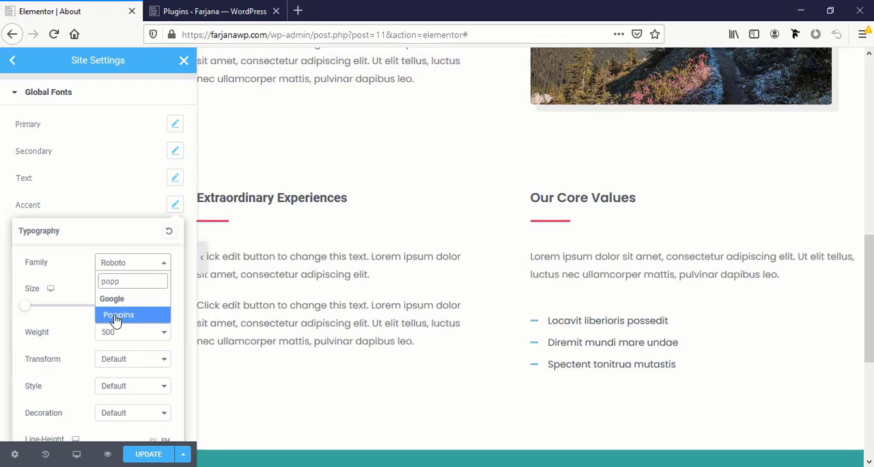
pyautogui.click(116, 316)
pyautogui.click(4, 244)
# Save the updated site settings and return to the About page editor
pyautogui.scroll(-2, 95, 307)
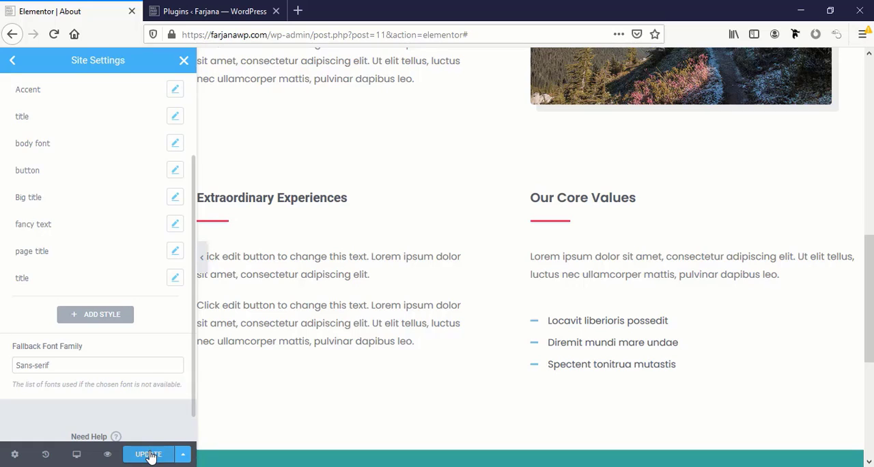
pyautogui.click(149, 455)
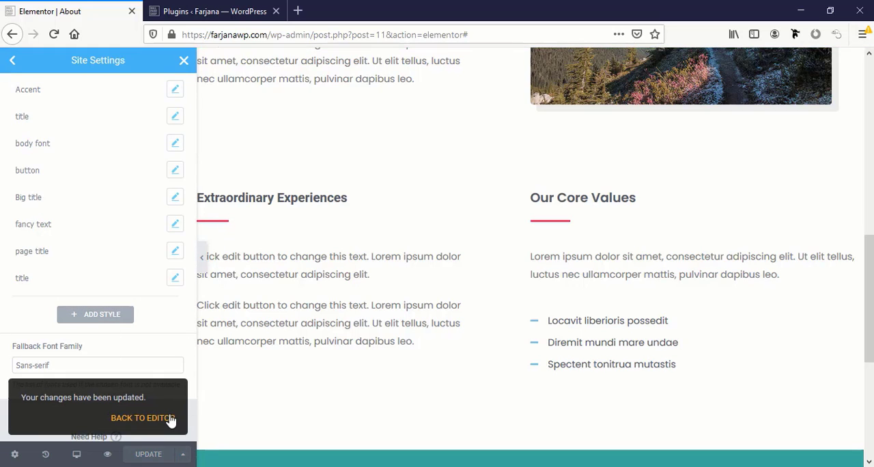
pyautogui.click(143, 417)
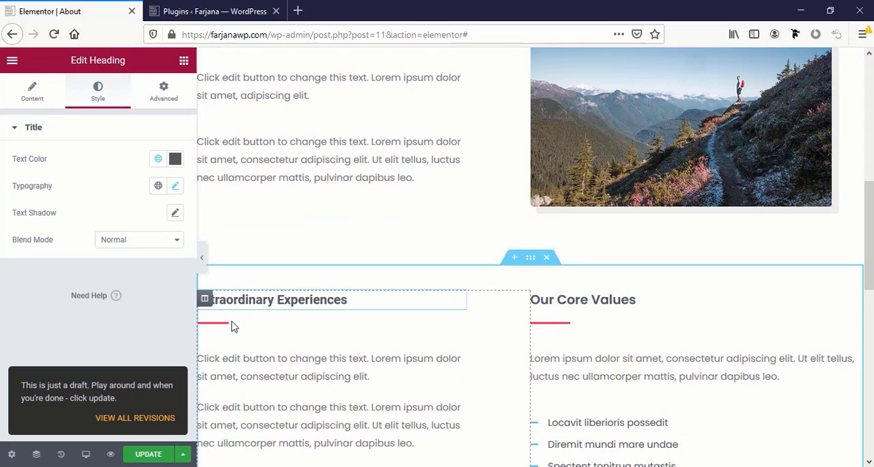
# Change the divider under the "Extraordinary Experiences" heading to the turquoise global color
pyautogui.click(225, 330)
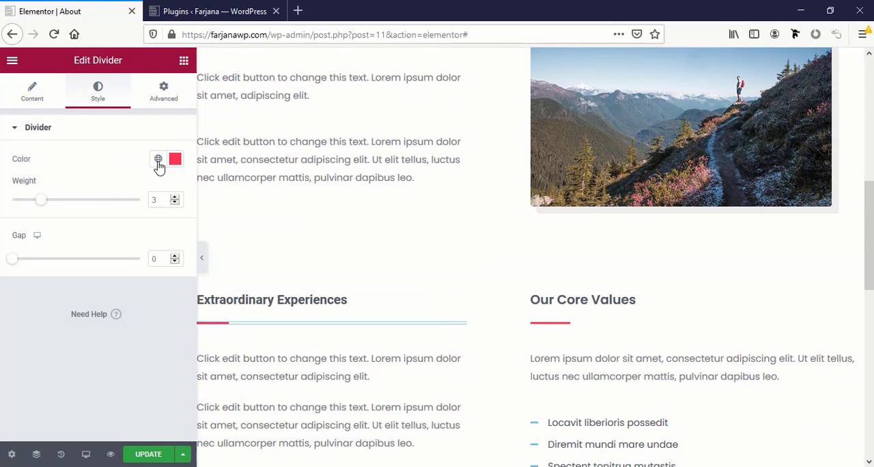
pyautogui.click(157, 159)
pyautogui.click(74, 313)
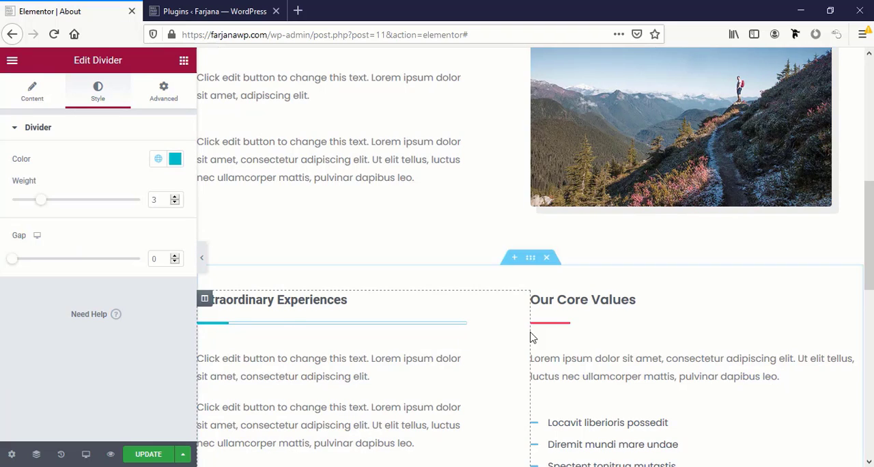
# Change the divider under the "Our Core Values" heading to the turquoise global color and update the page
pyautogui.click(548, 323)
pyautogui.click(98, 92)
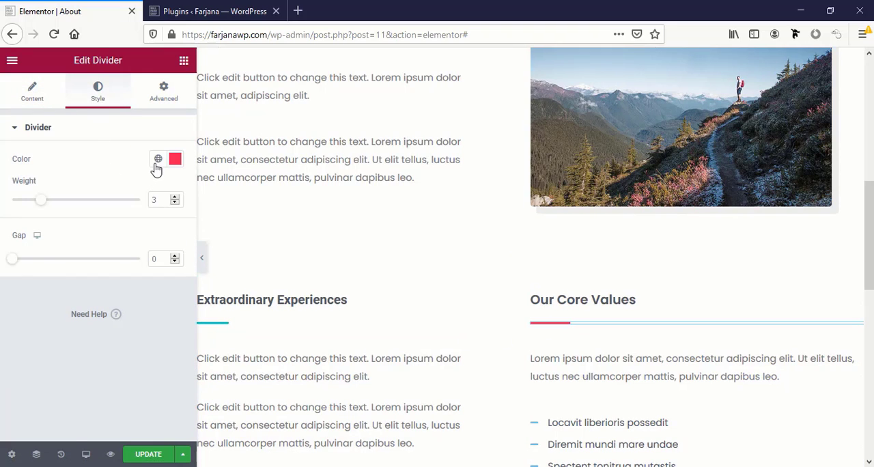
pyautogui.click(158, 159)
pyautogui.click(54, 311)
pyautogui.click(159, 455)
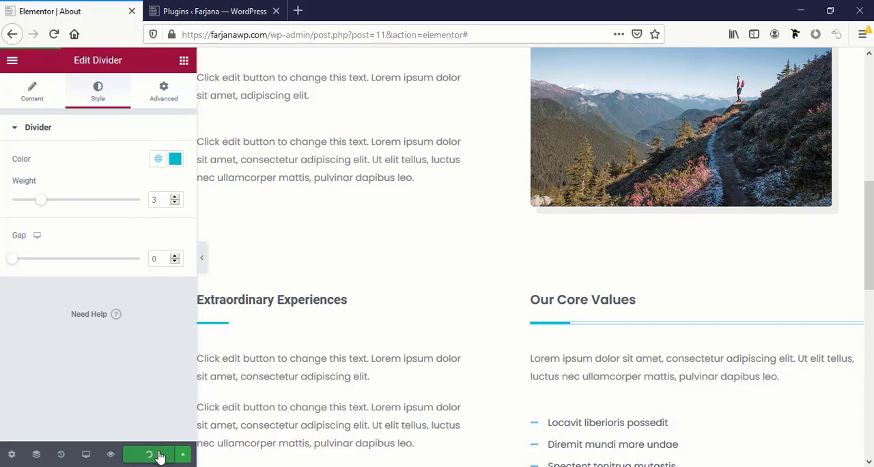
# Review the restyled About page's sections from the hero down to the footer
pyautogui.scroll(-4, 332, 279)
pyautogui.scroll(5, 335, 281)
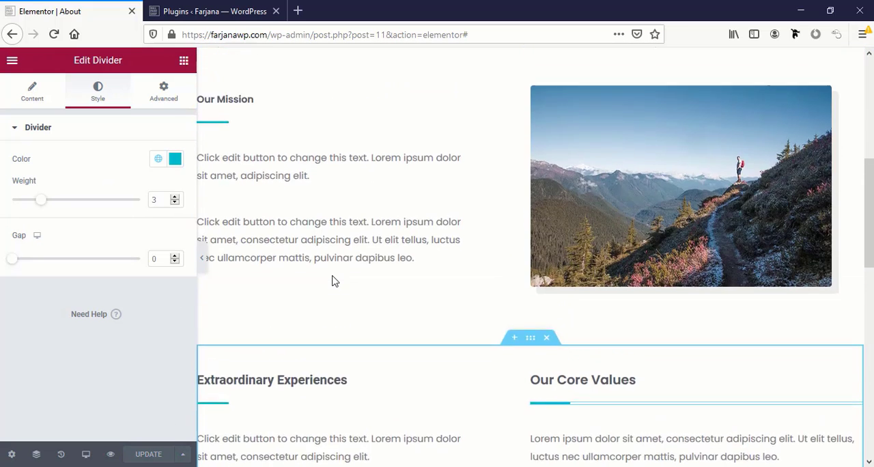
pyautogui.scroll(6, 332, 279)
pyautogui.scroll(-4, 583, 287)
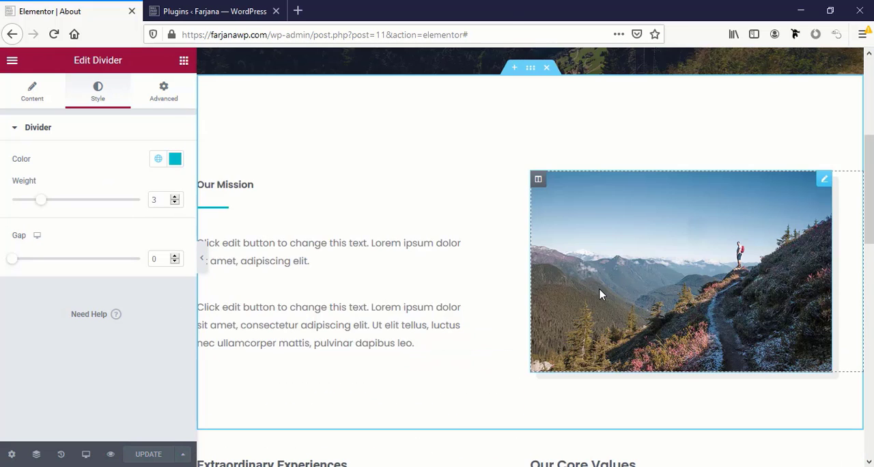
pyautogui.scroll(-5, 343, 307)
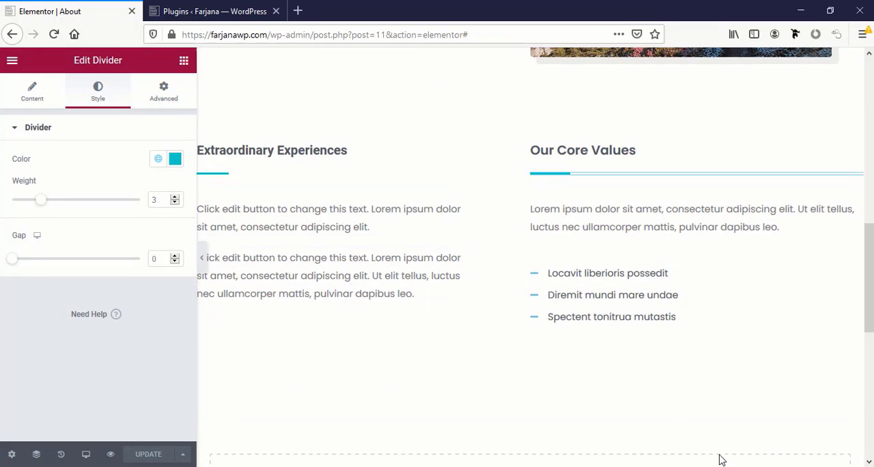
pyautogui.scroll(-3, 639, 404)
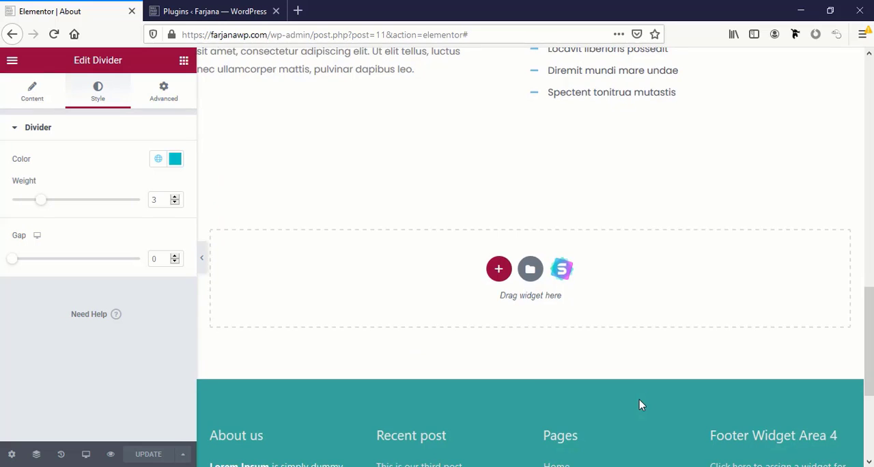
pyautogui.scroll(15, 639, 404)
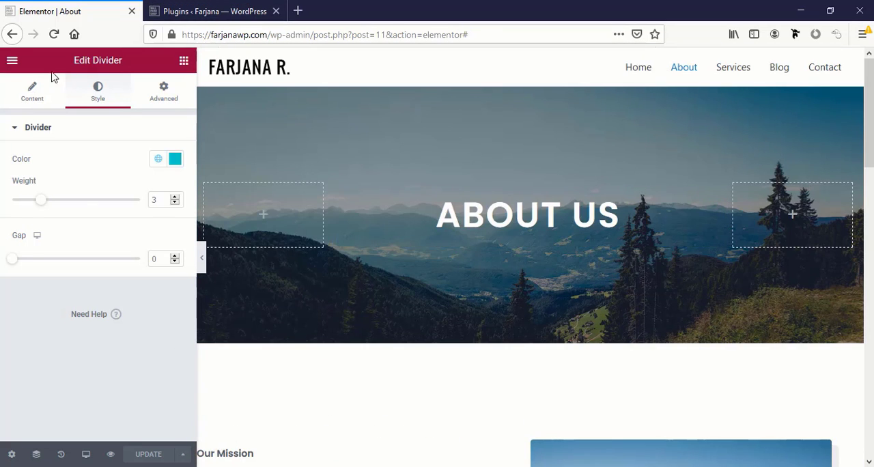
# Leave the About page editor and open the site's Services page for editing with Elementor
pyautogui.click(12, 64)
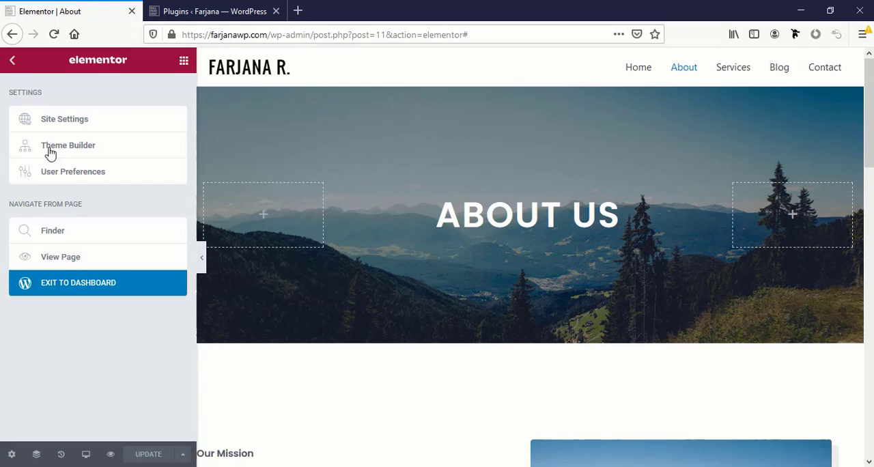
pyautogui.click(74, 258)
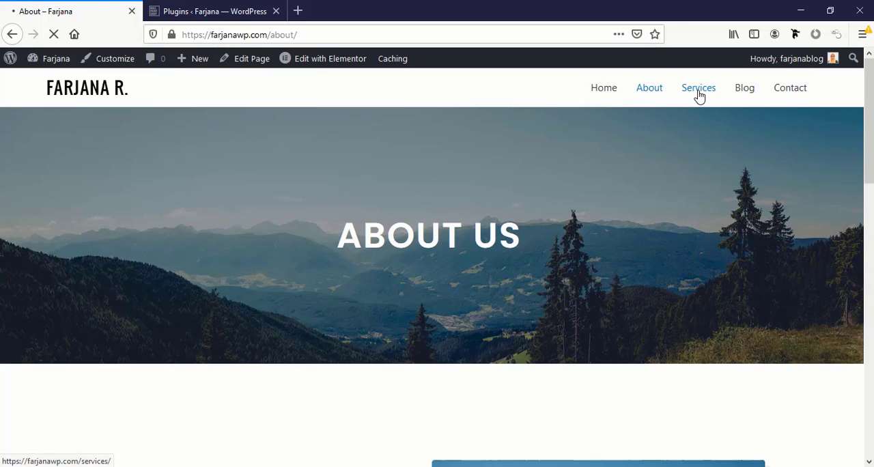
pyautogui.click(698, 94)
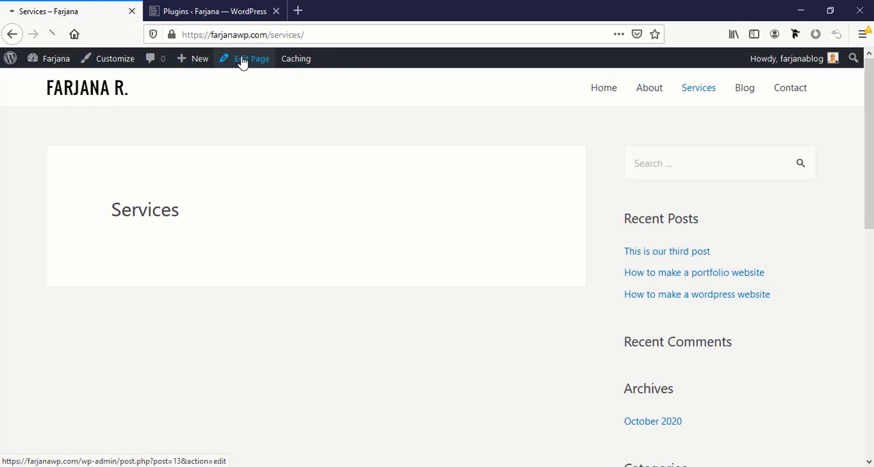
pyautogui.click(242, 67)
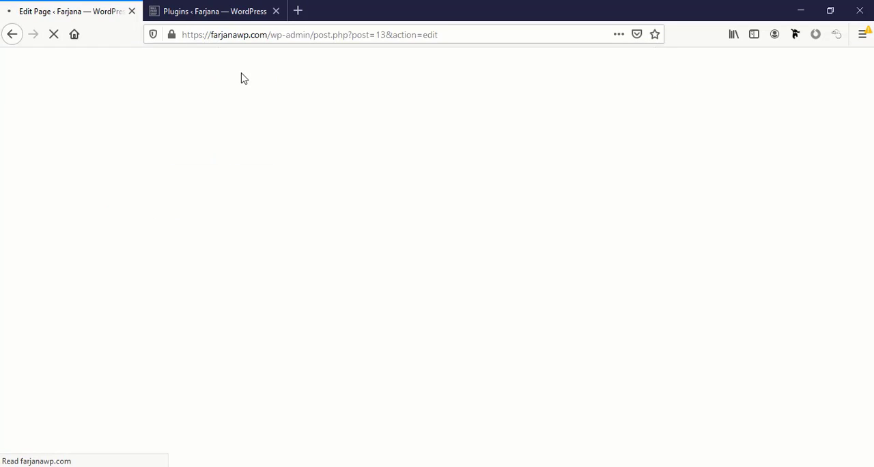
pyautogui.click(322, 90)
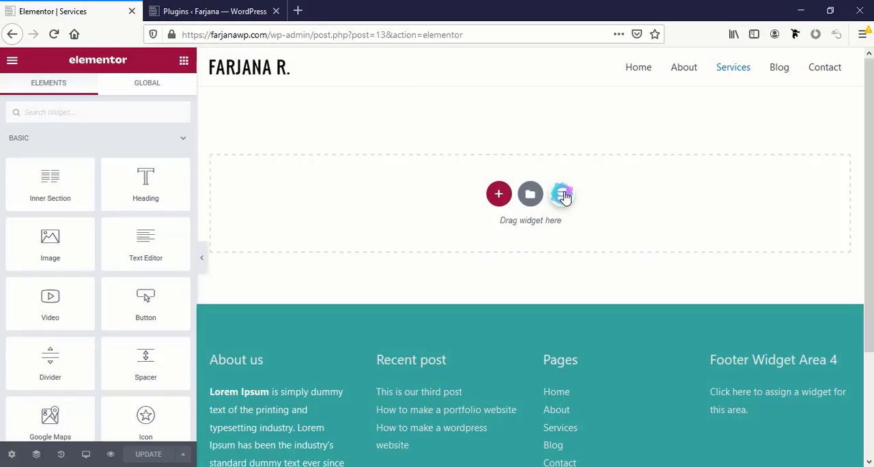
# Search the starter page templates for "service" and browse the matching designs
pyautogui.click(561, 195)
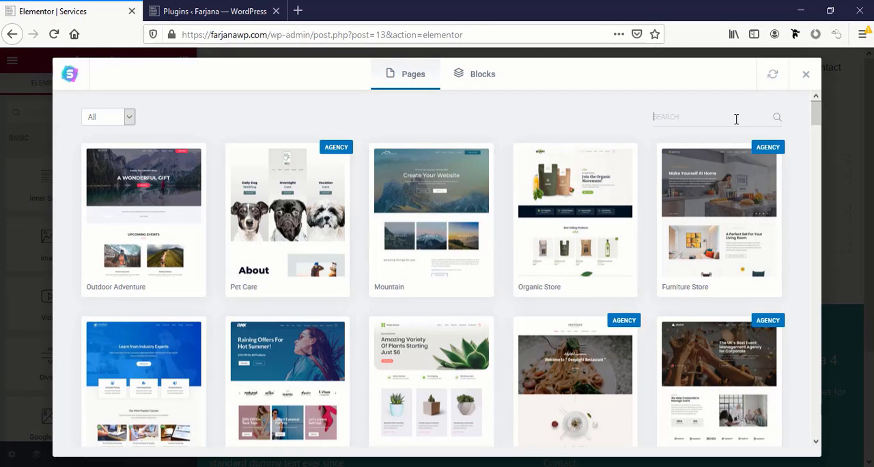
pyautogui.write('s')
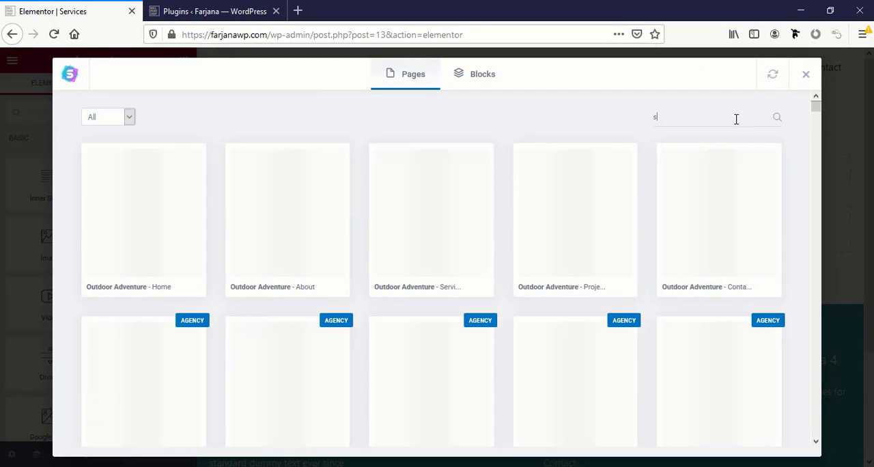
pyautogui.write('ervice')
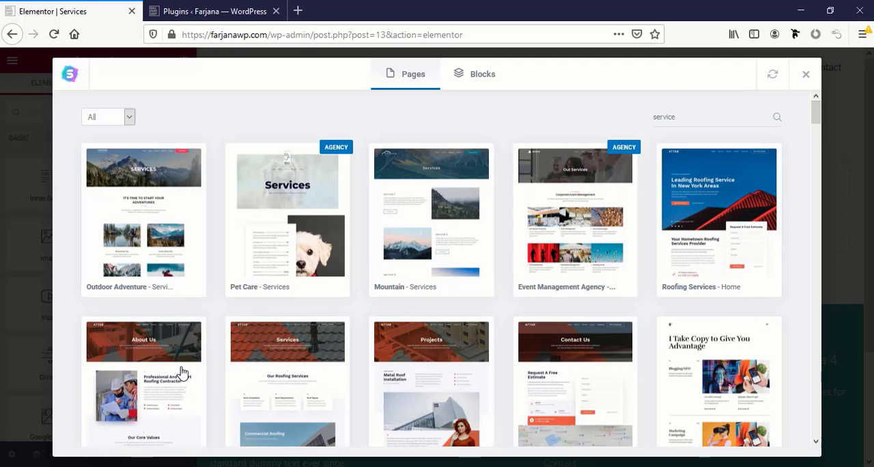
pyautogui.scroll(-3, 182, 371)
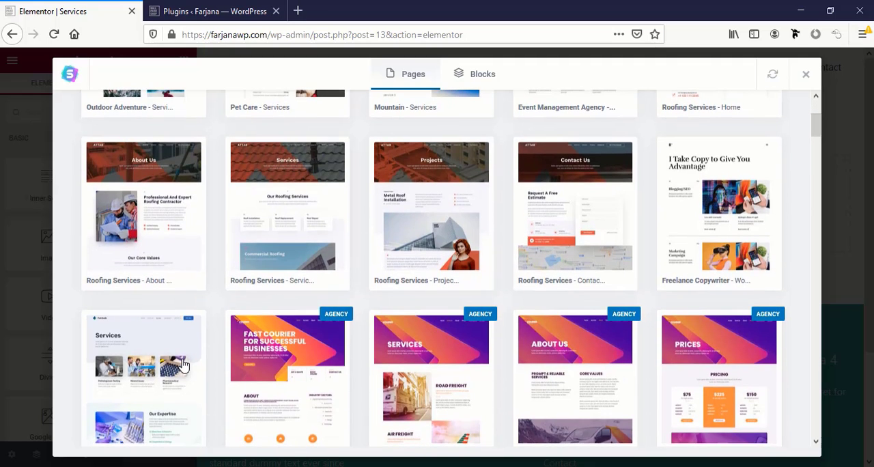
pyautogui.scroll(-3, 181, 364)
pyautogui.scroll(5, 181, 363)
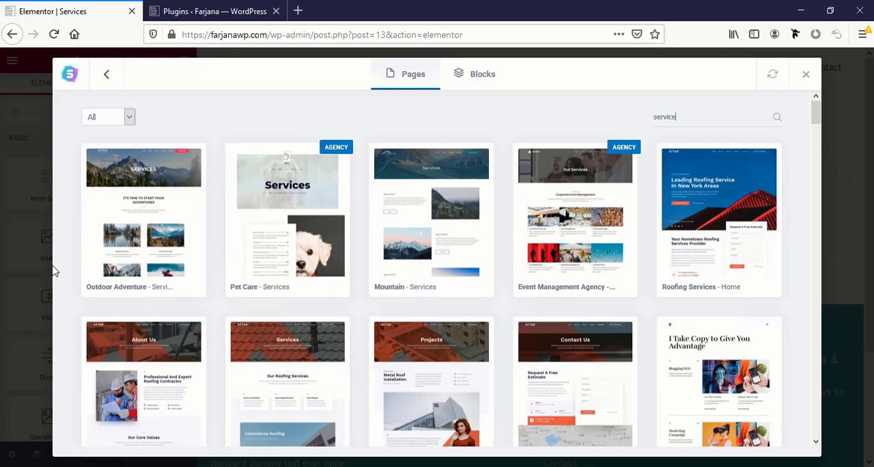
# Preview the "Outdoor Adventure" Services template and import it into the Services page
pyautogui.click(136, 251)
pyautogui.scroll(-15, 324, 299)
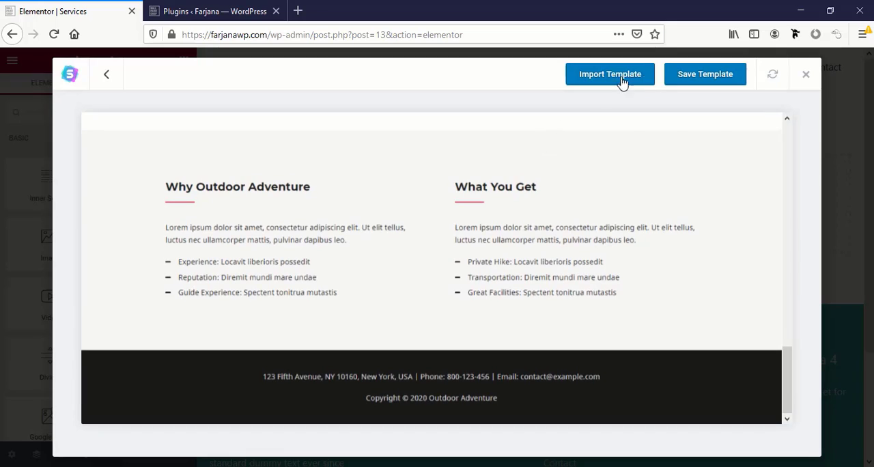
pyautogui.click(610, 76)
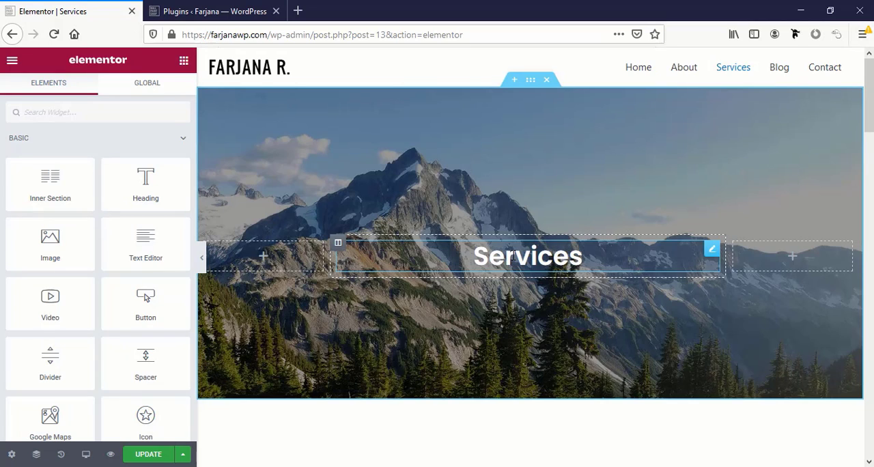
# Apply the large uppercase global font style to the "Services" heading in the hero section
pyautogui.click(513, 255)
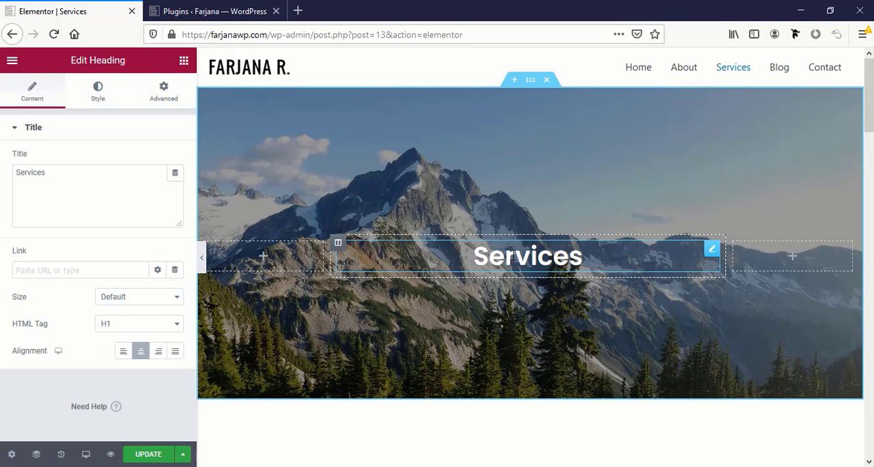
pyautogui.click(95, 88)
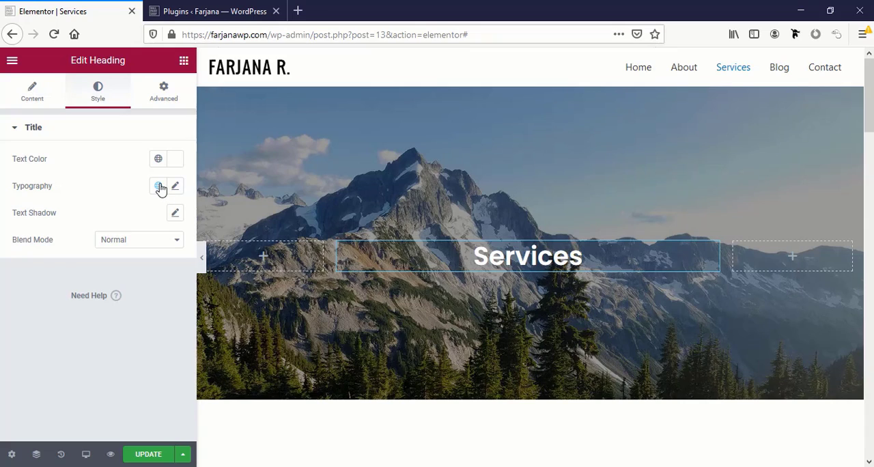
pyautogui.click(160, 187)
pyautogui.scroll(-3, 111, 364)
pyautogui.click(111, 364)
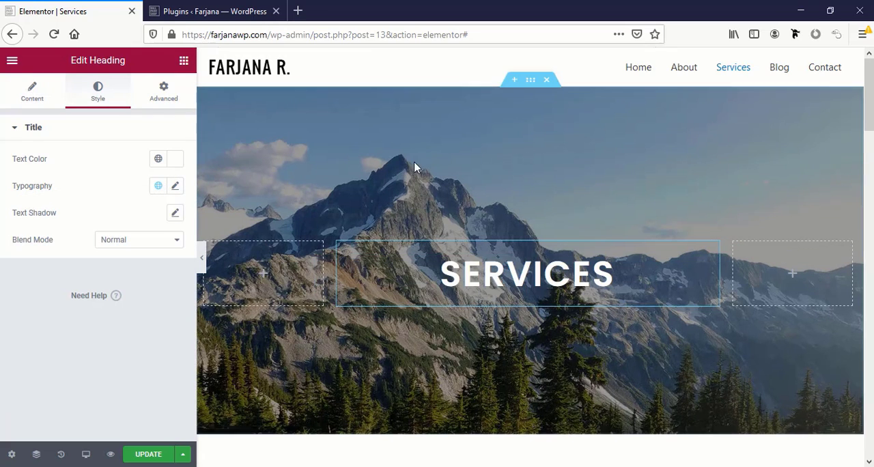
# Set the top and bottom padding of the Services hero section to 0
pyautogui.click(530, 80)
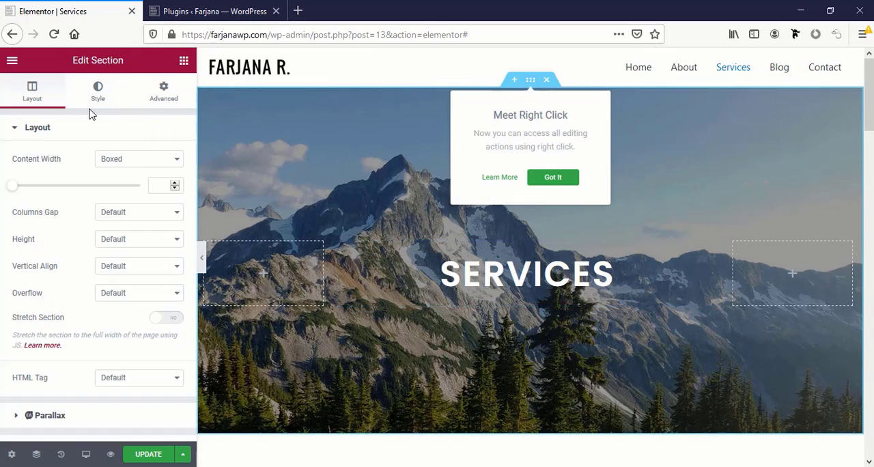
pyautogui.click(163, 90)
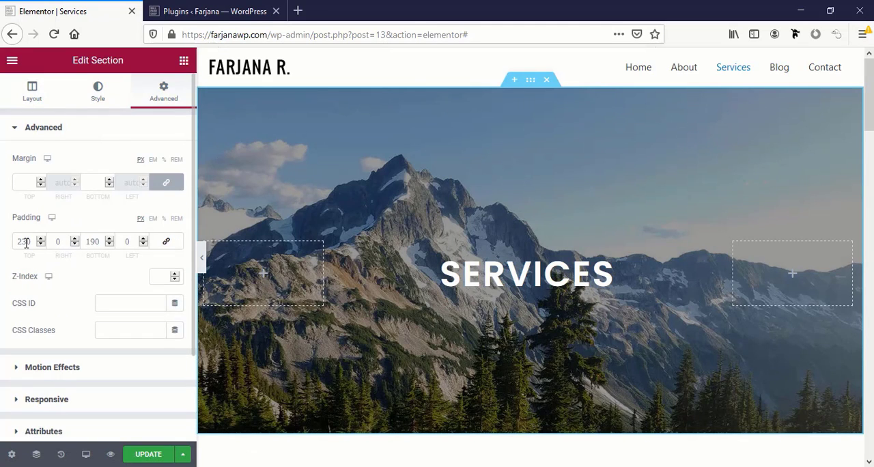
pyautogui.write('0')
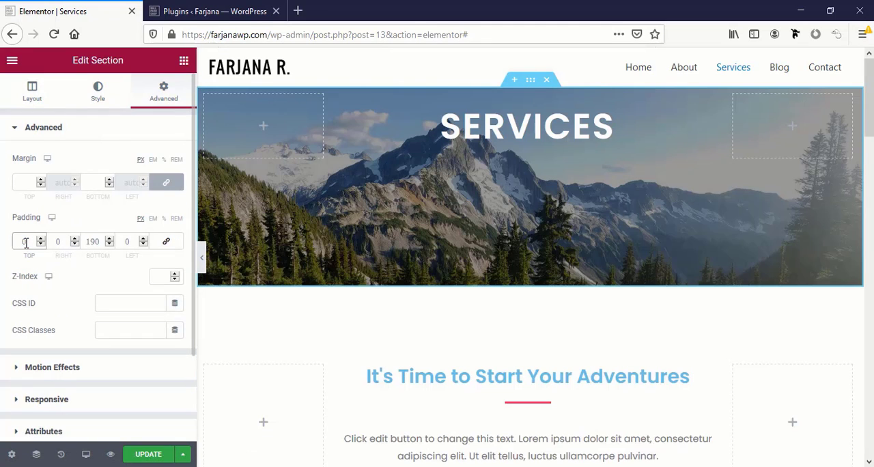
pyautogui.click(87, 243)
pyautogui.write('0')
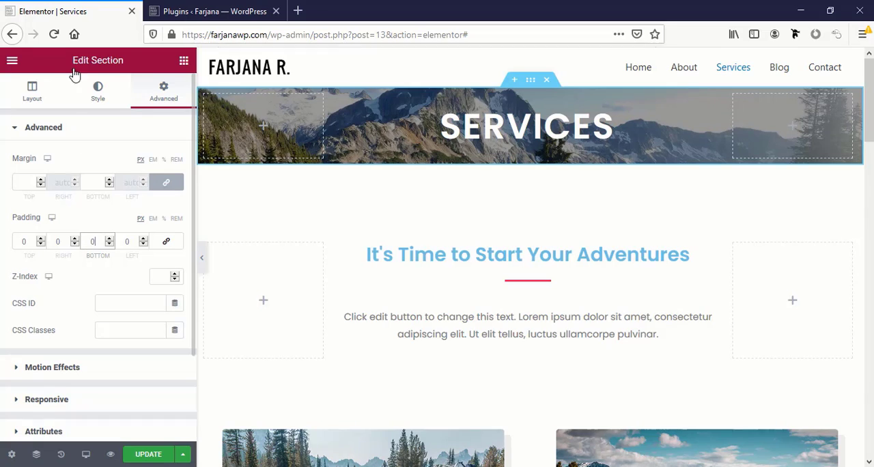
# Set the hero section's height option to Min Height
pyautogui.click(31, 88)
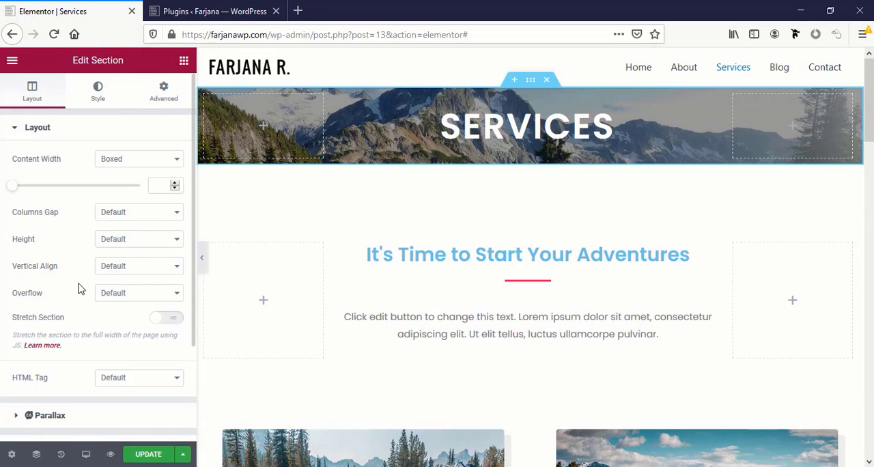
pyautogui.click(124, 249)
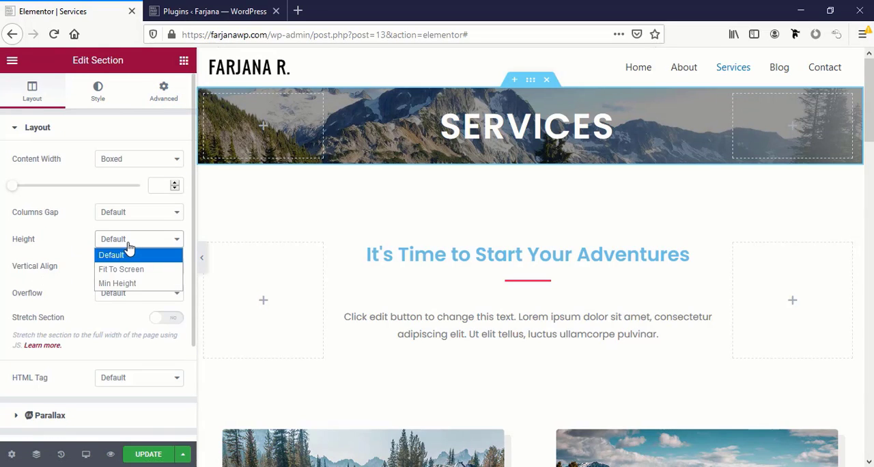
pyautogui.click(120, 282)
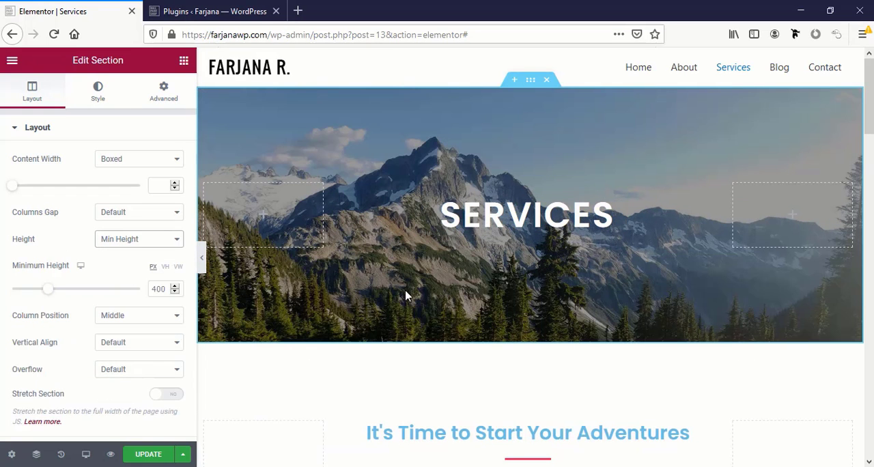
# Apply the bold uppercase global title font to the "It's Time to Start Your Adventures" heading
pyautogui.scroll(-3, 436, 308)
pyautogui.click(463, 208)
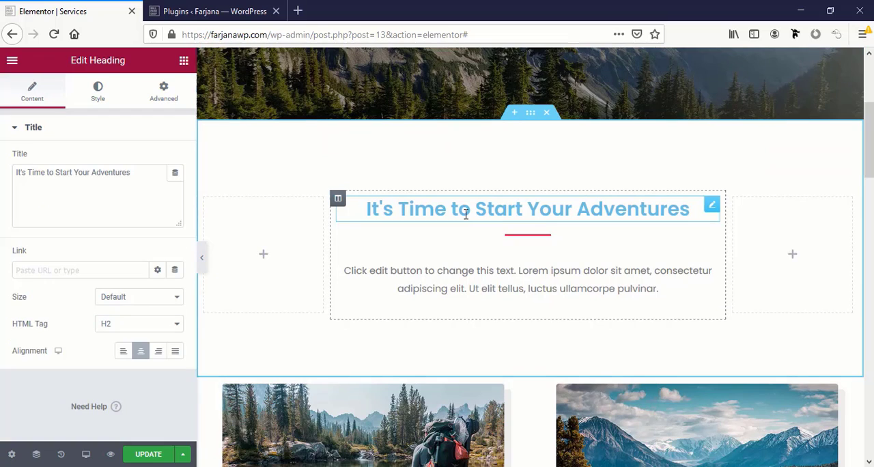
pyautogui.click(98, 92)
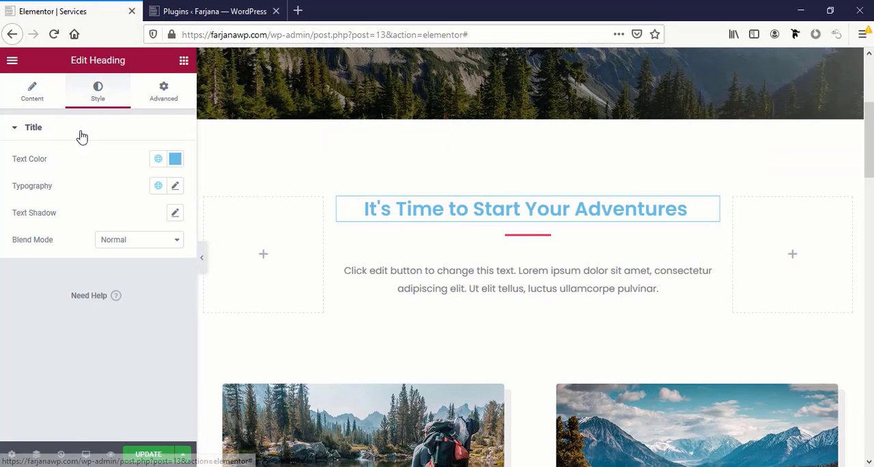
pyautogui.click(158, 186)
pyautogui.scroll(-2, 121, 286)
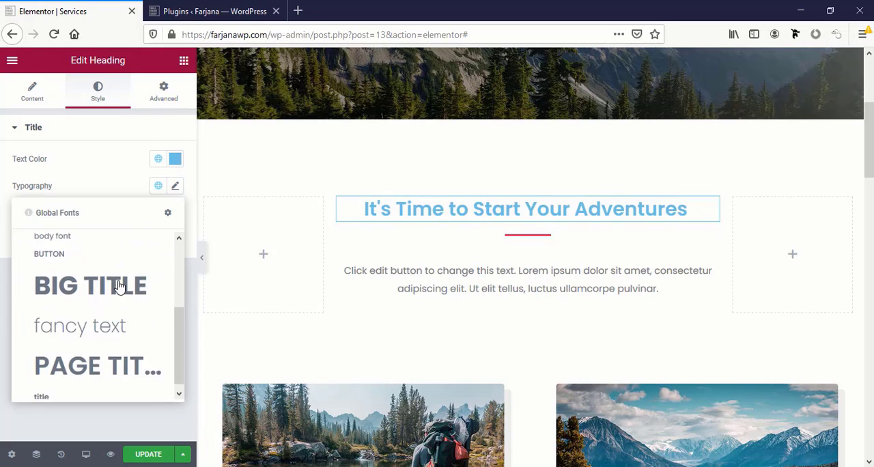
pyautogui.scroll(3, 116, 283)
pyautogui.click(94, 286)
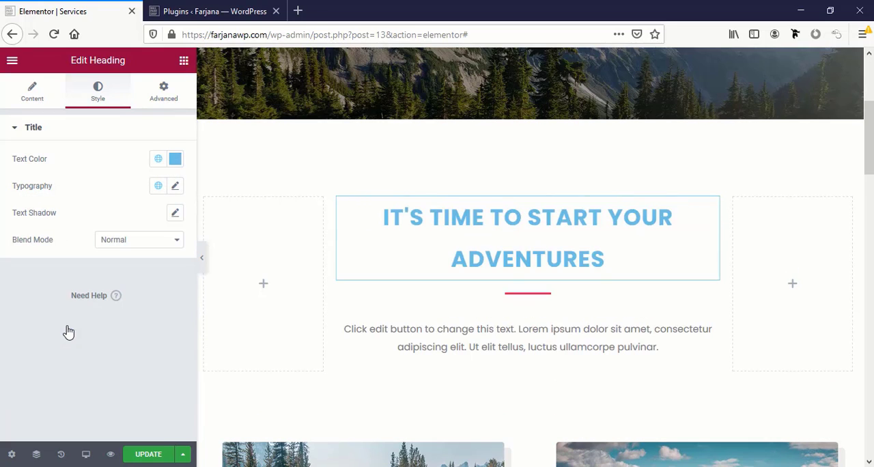
# Give the "It's Time to Start Your Adventures" heading the global Secondary color and a line height of 1.2 em
pyautogui.click(158, 159)
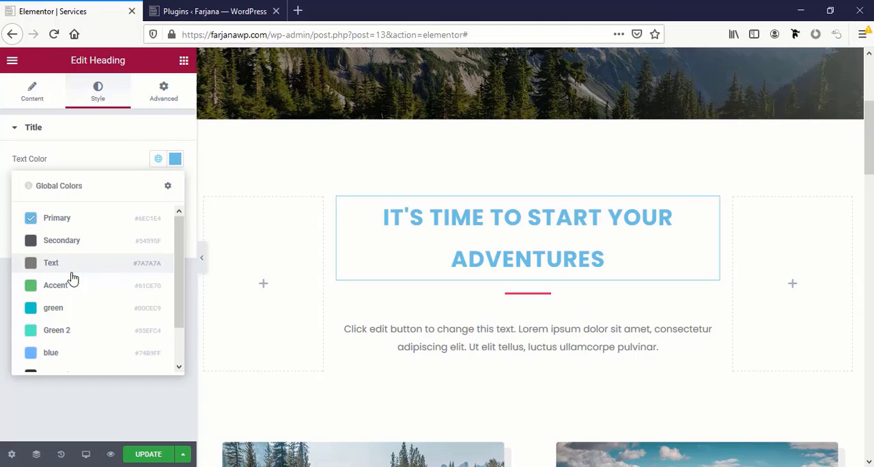
pyautogui.click(56, 243)
pyautogui.click(175, 190)
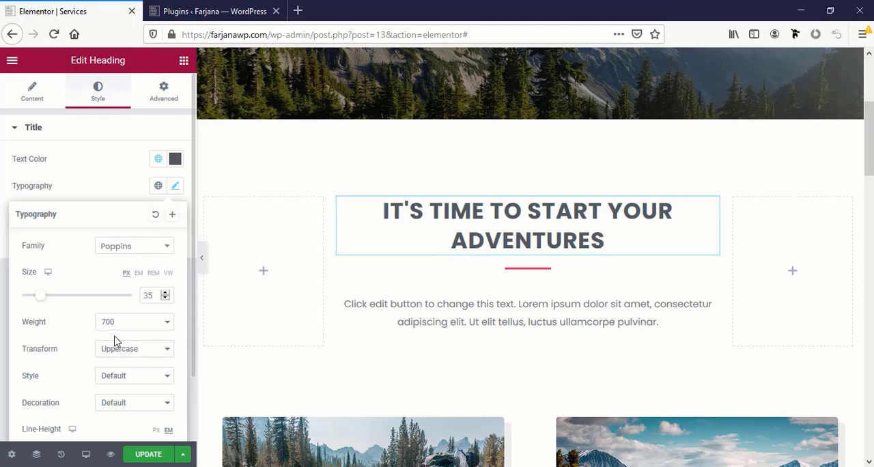
pyautogui.scroll(-2, 121, 348)
pyautogui.click(151, 375)
pyautogui.write('1')
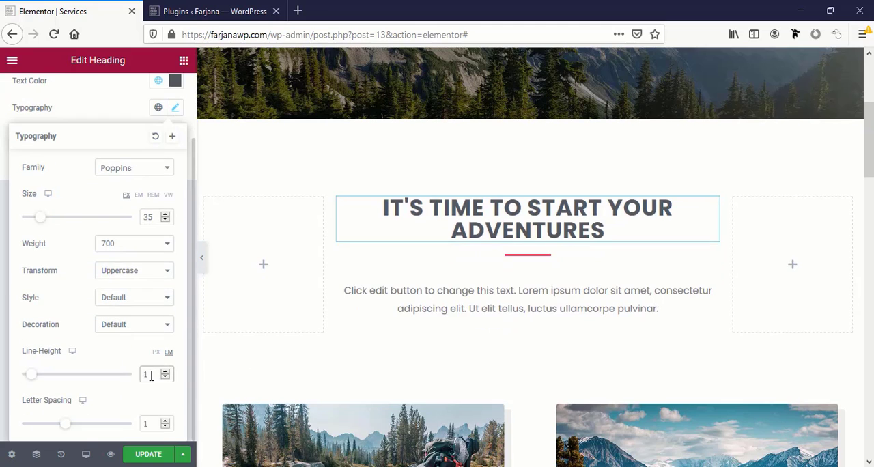
pyautogui.write('.2')
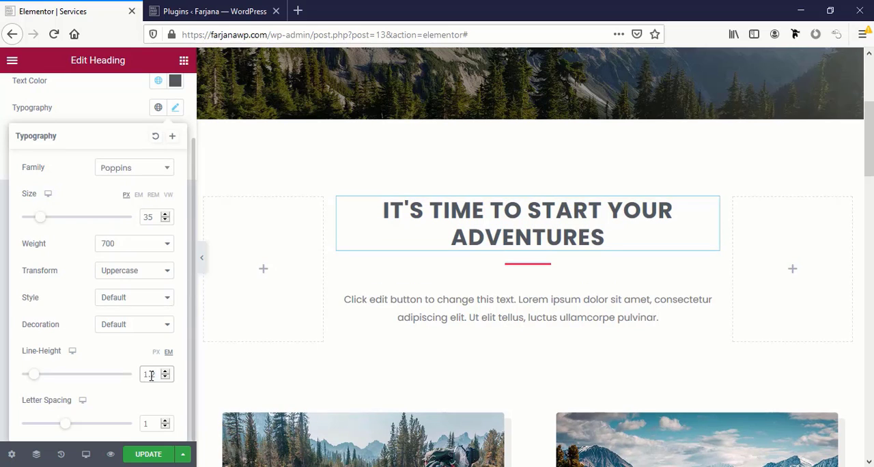
# Change the divider under the "It's Time to Start Your Adventures" heading to the global green color
pyautogui.click(546, 266)
pyautogui.click(99, 95)
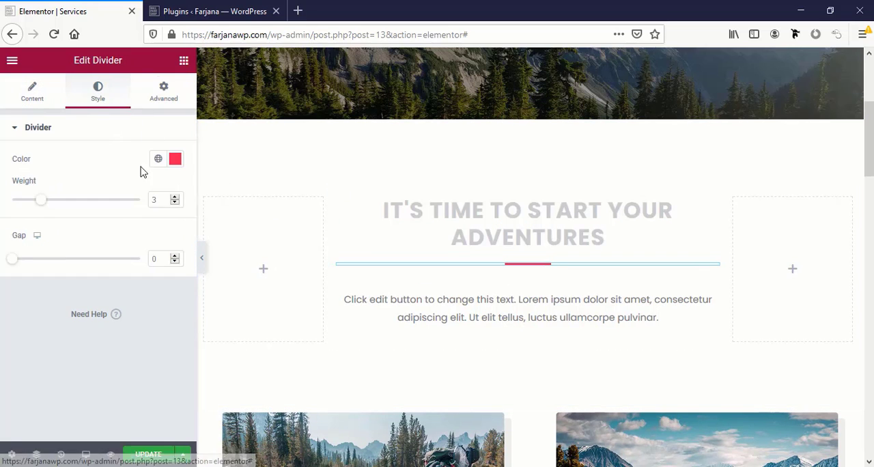
pyautogui.click(157, 159)
pyautogui.click(86, 308)
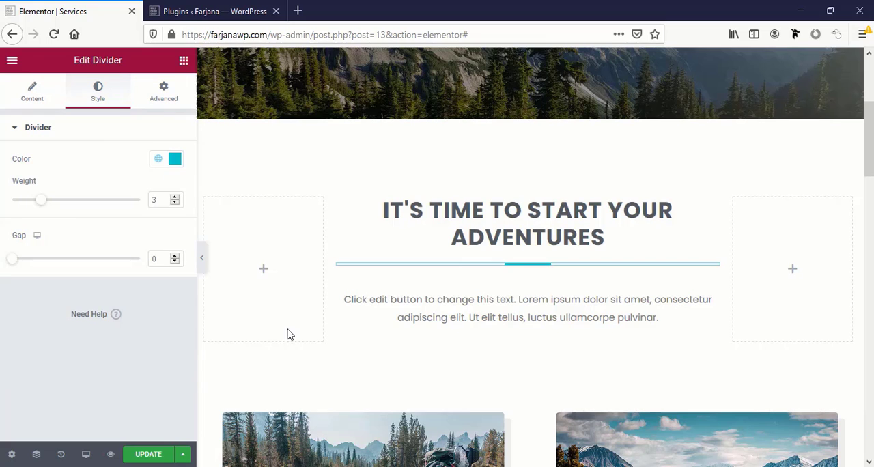
# Examine the service image boxes and the "Why Outdoor Adventure" section for headings that need restyling
pyautogui.scroll(-3, 481, 372)
pyautogui.scroll(-3, 480, 372)
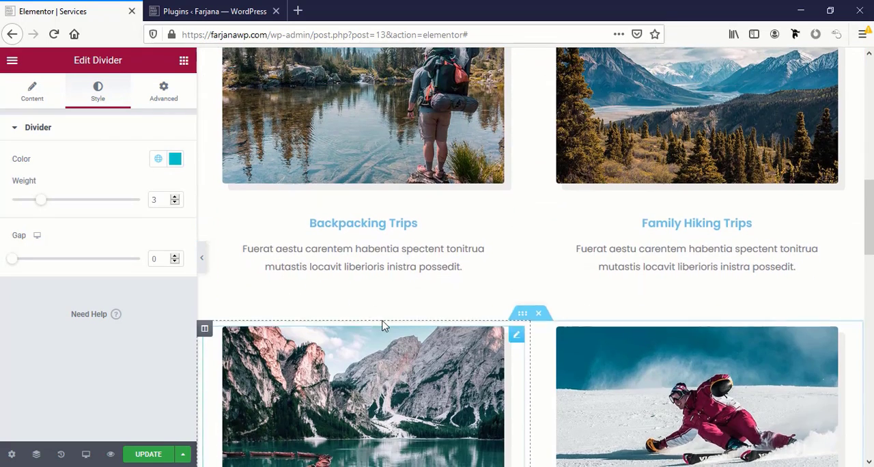
pyautogui.click(350, 223)
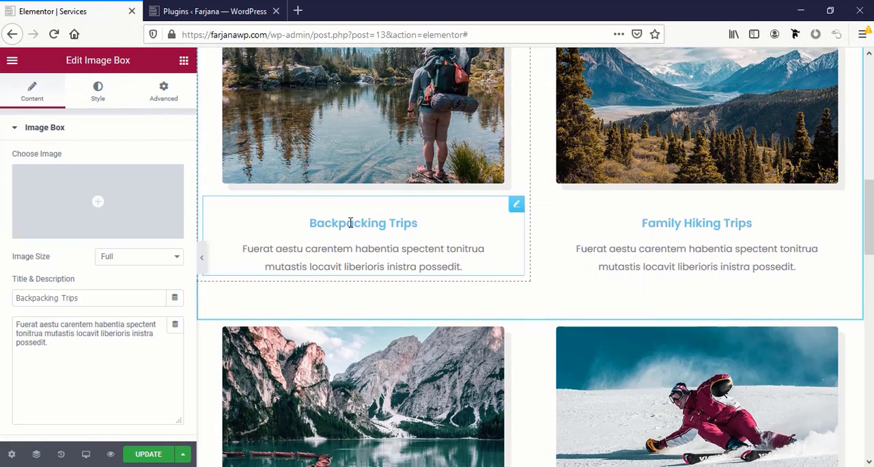
pyautogui.scroll(-6, 721, 226)
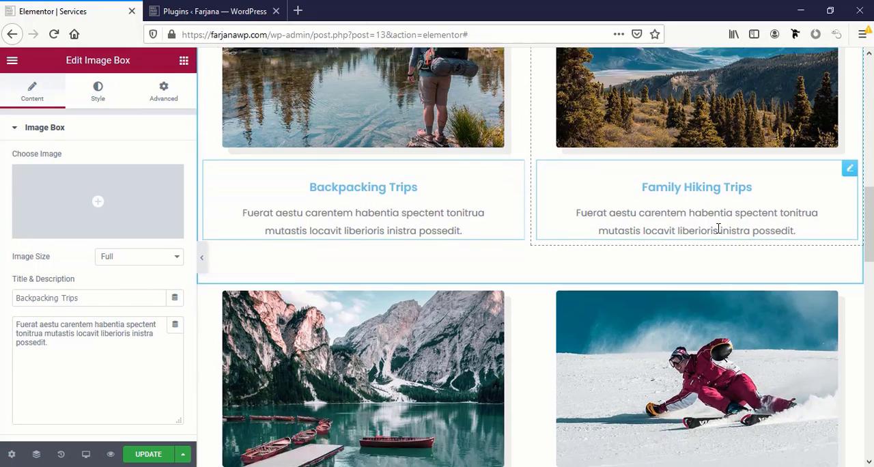
pyautogui.scroll(-4, 718, 228)
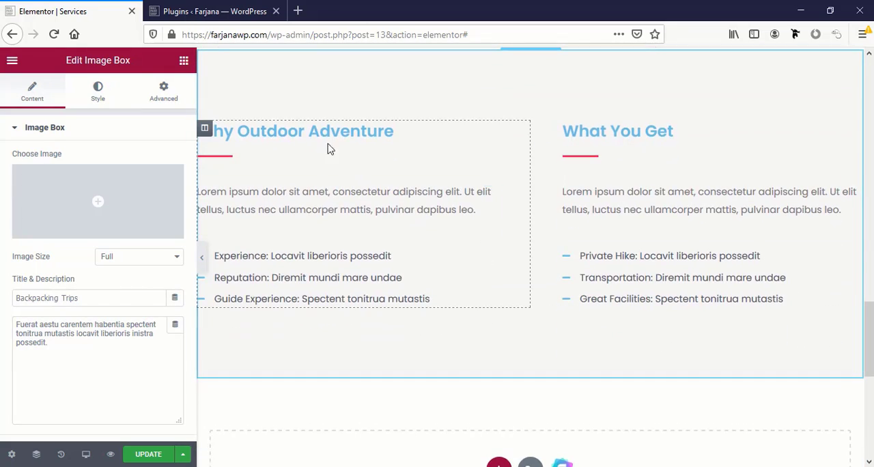
pyautogui.click(277, 129)
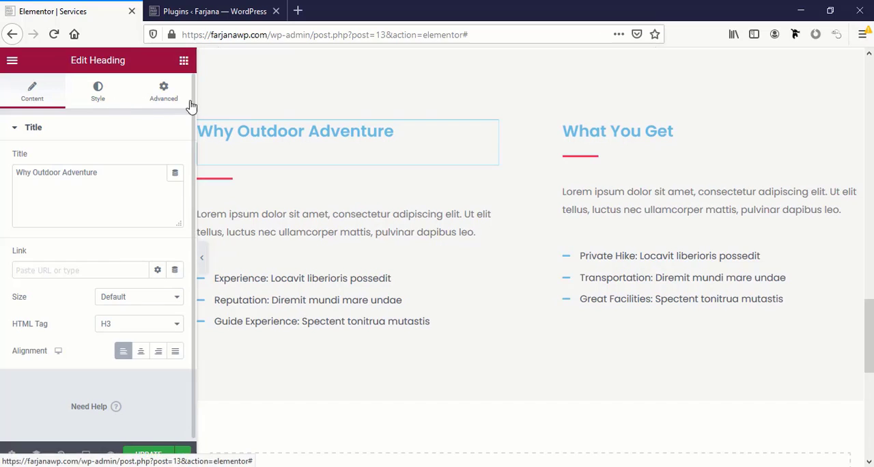
pyautogui.scroll(10, 446, 246)
pyautogui.scroll(5, 446, 248)
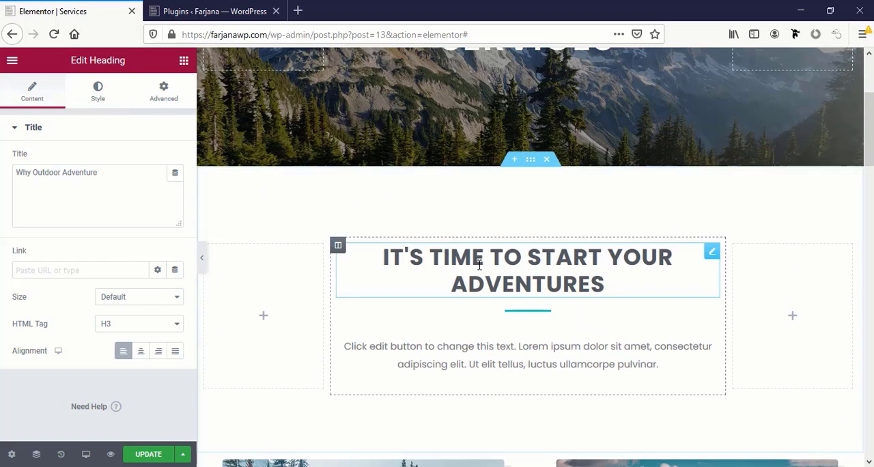
# Copy the "It's Time to Start Your Adventures" heading and paste its style onto the "Why Outdoor Adventure" and "What You Get" headings
pyautogui.rightClick(498, 271)
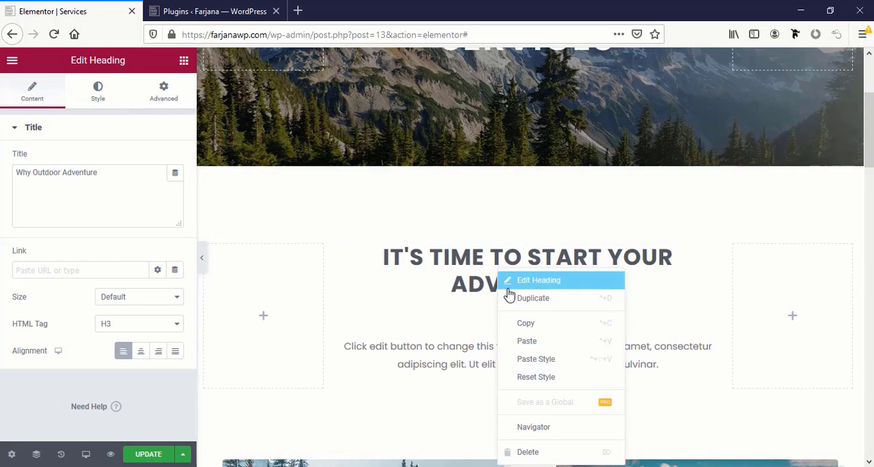
pyautogui.click(531, 325)
pyautogui.scroll(-15, 478, 341)
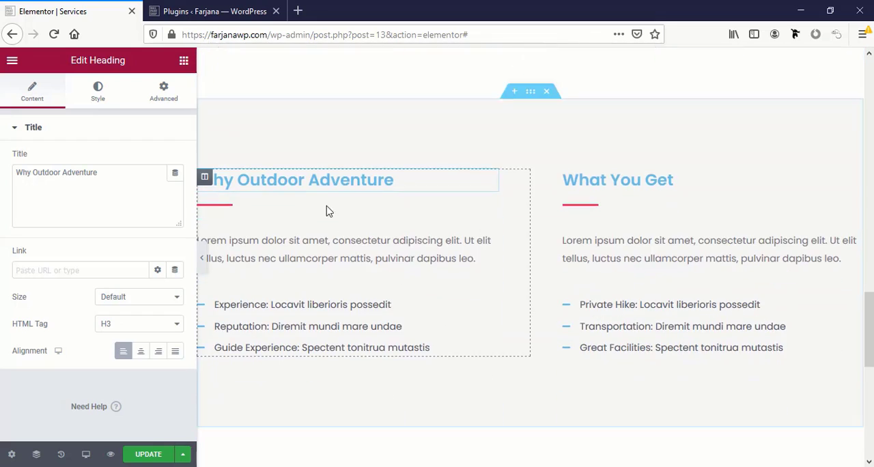
pyautogui.rightClick(317, 180)
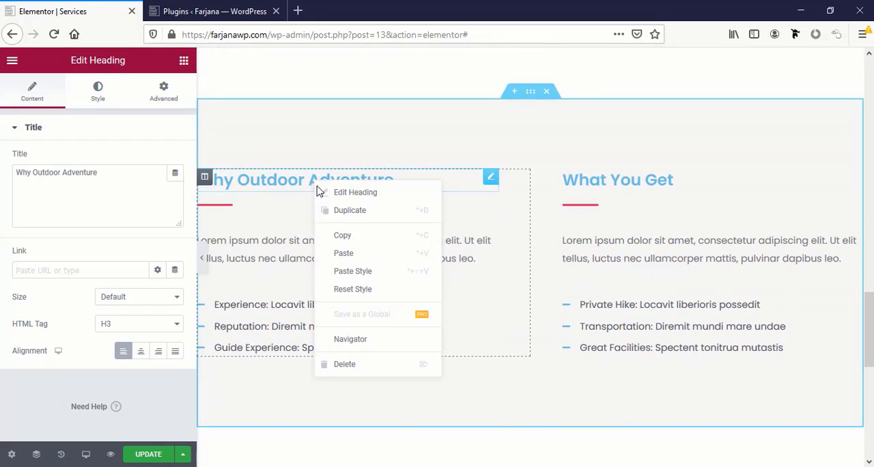
pyautogui.click(343, 277)
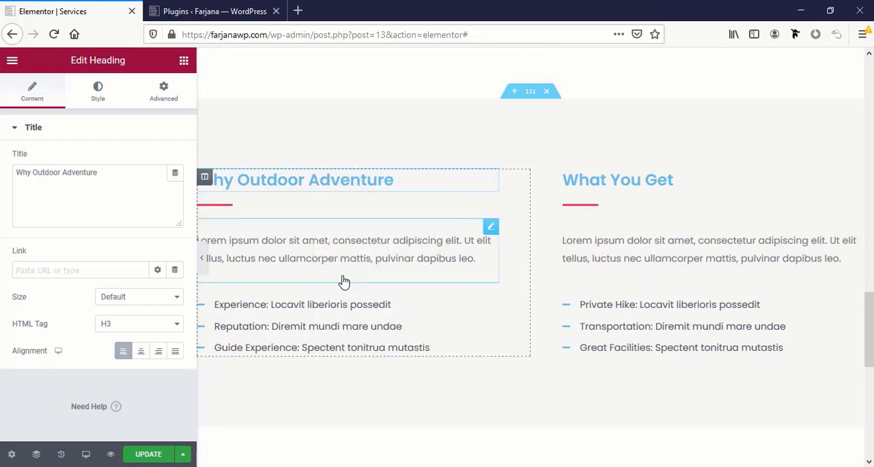
pyautogui.rightClick(624, 182)
pyautogui.click(658, 276)
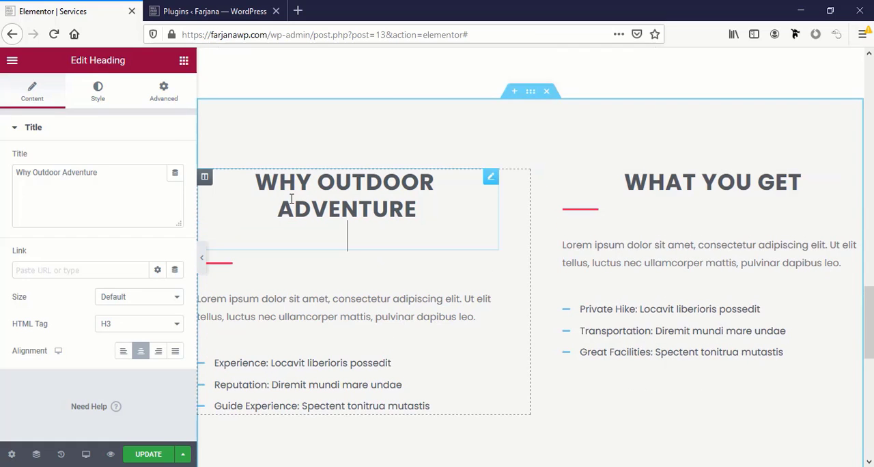
# Left-align the "Why Outdoor Adventure" heading and set its text transform to Default
pyautogui.click(124, 352)
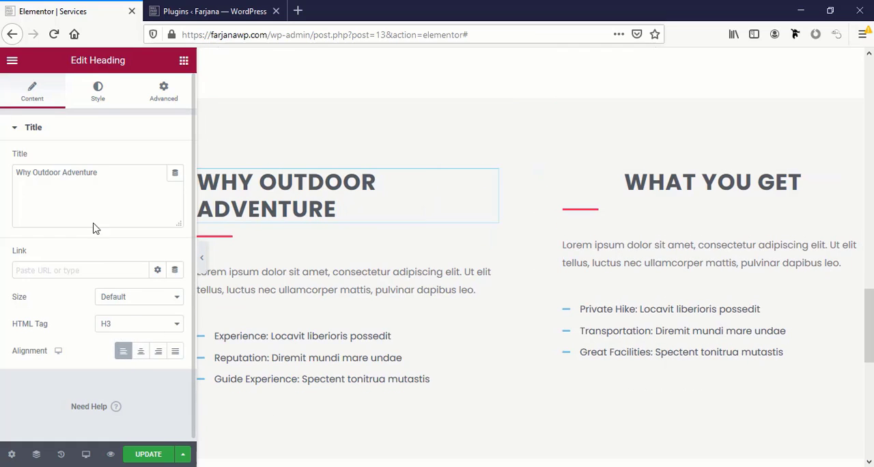
pyautogui.click(102, 86)
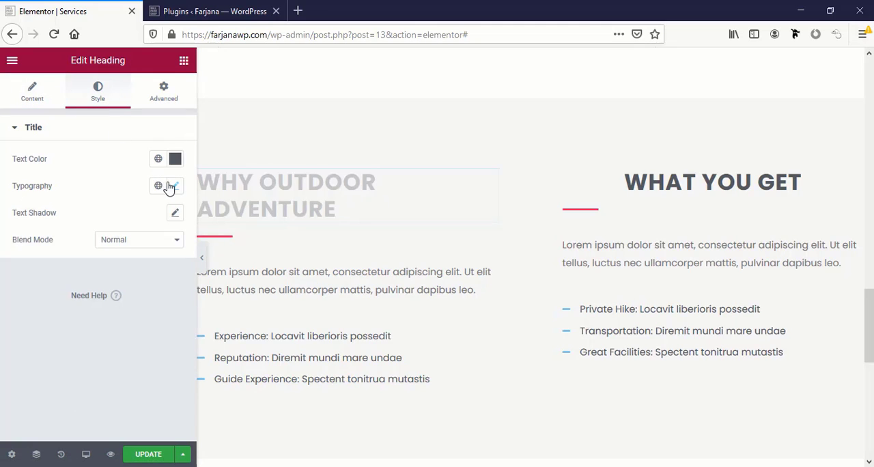
pyautogui.click(175, 187)
pyautogui.click(132, 350)
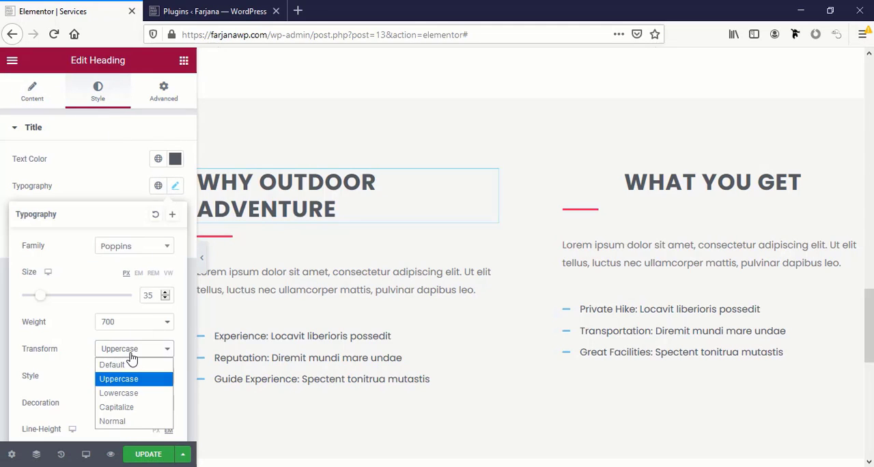
pyautogui.click(133, 364)
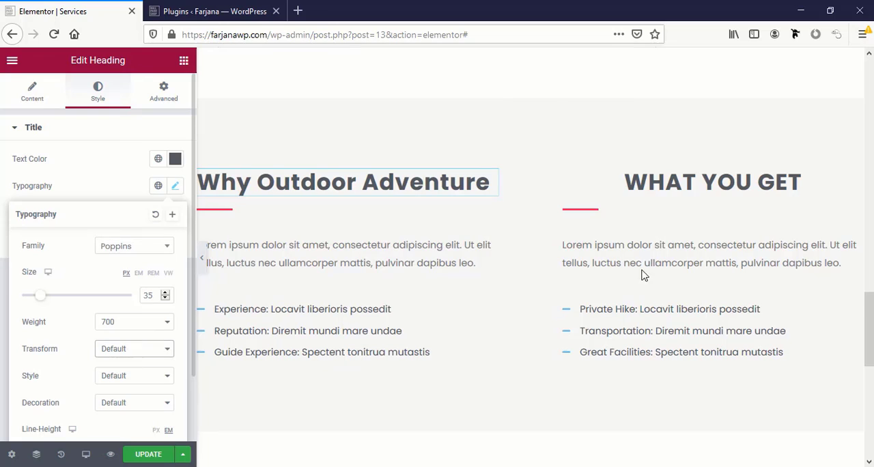
# Left-align the "What You Get" heading and set its text transform to Default
pyautogui.click(712, 205)
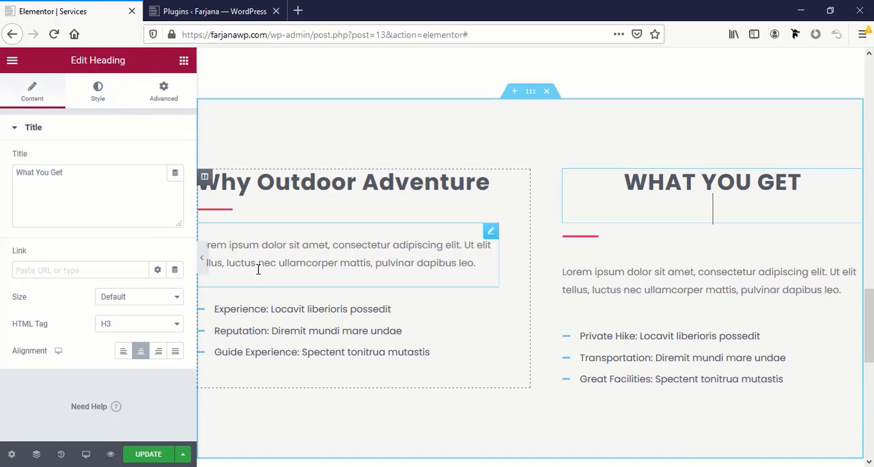
pyautogui.click(123, 351)
pyautogui.click(105, 96)
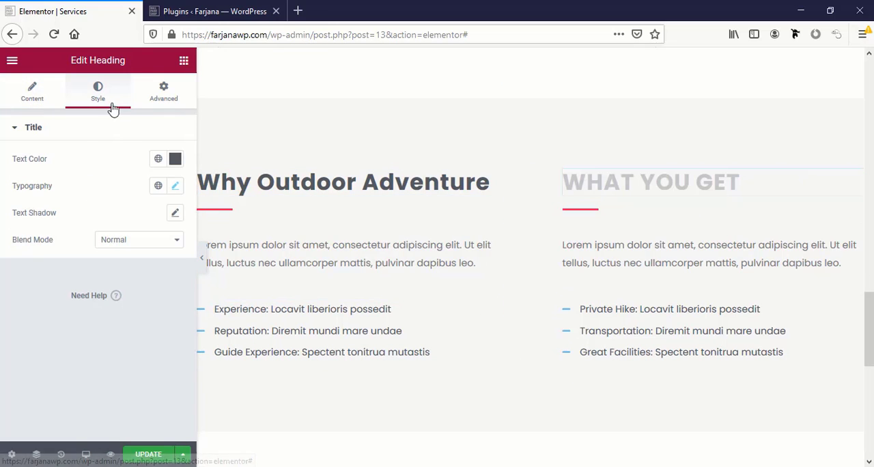
pyautogui.click(174, 188)
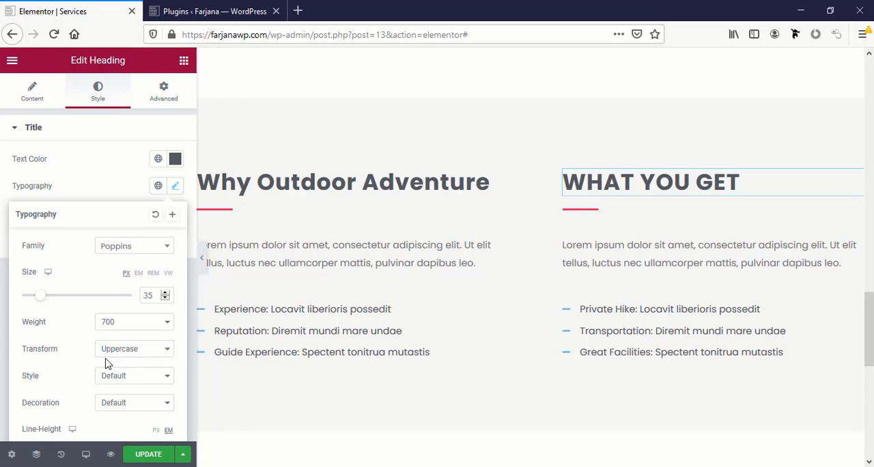
pyautogui.click(128, 354)
pyautogui.click(133, 364)
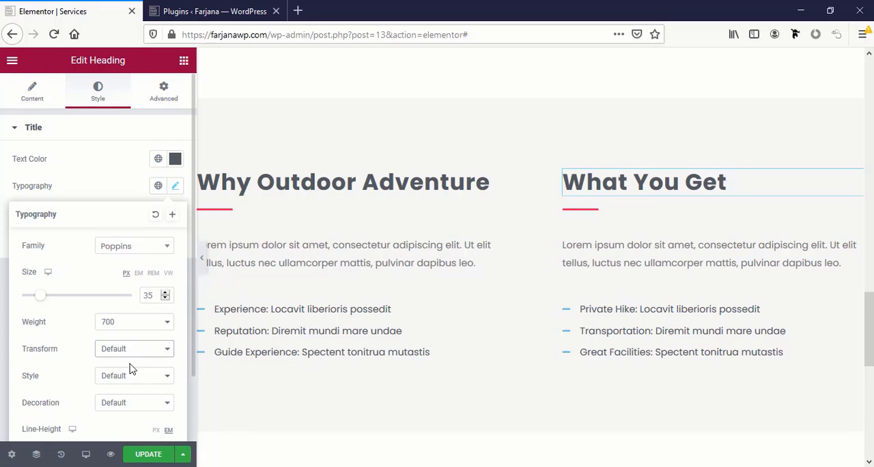
# Save the "What You Get" heading's typography as a new global font named "title 2"
pyautogui.click(175, 217)
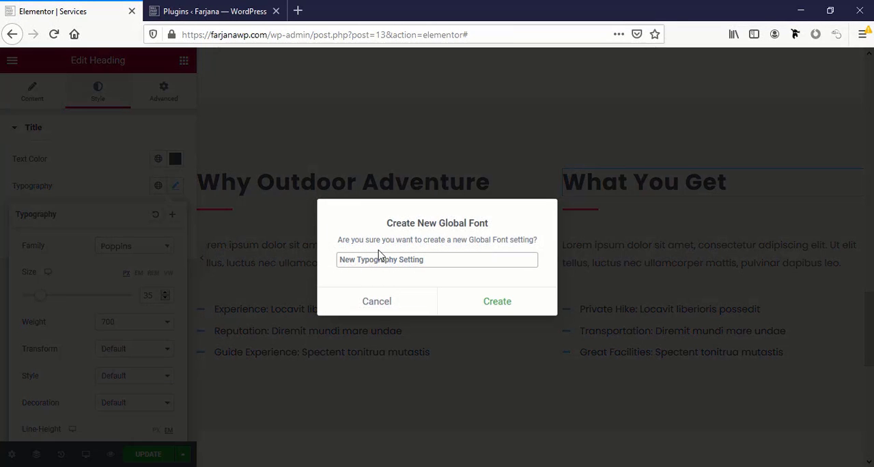
pyautogui.tripleClick(381, 257)
pyautogui.write('title 2')
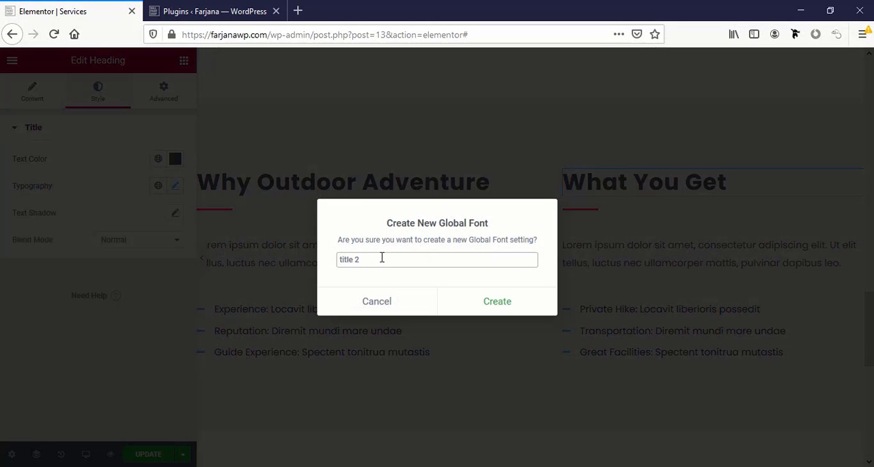
pyautogui.click(483, 304)
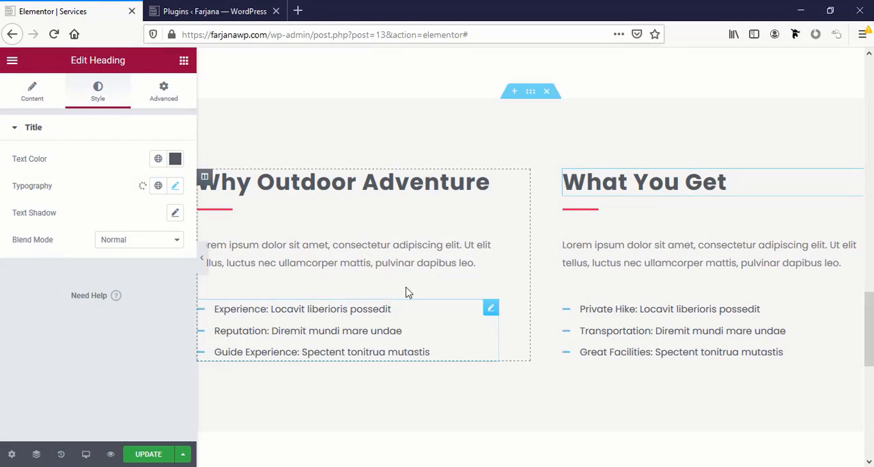
# Change the dividers under the "Why Outdoor Adventure" and "What You Get" headings to the global green color
pyautogui.click(229, 215)
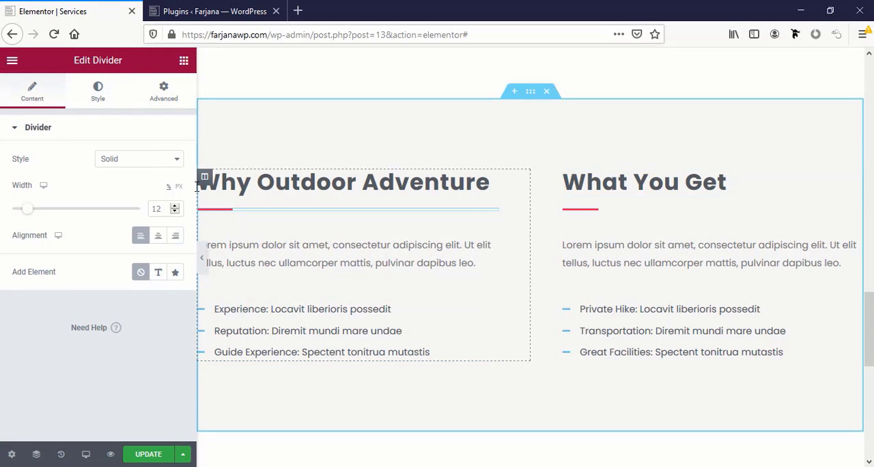
pyautogui.click(100, 90)
pyautogui.click(158, 159)
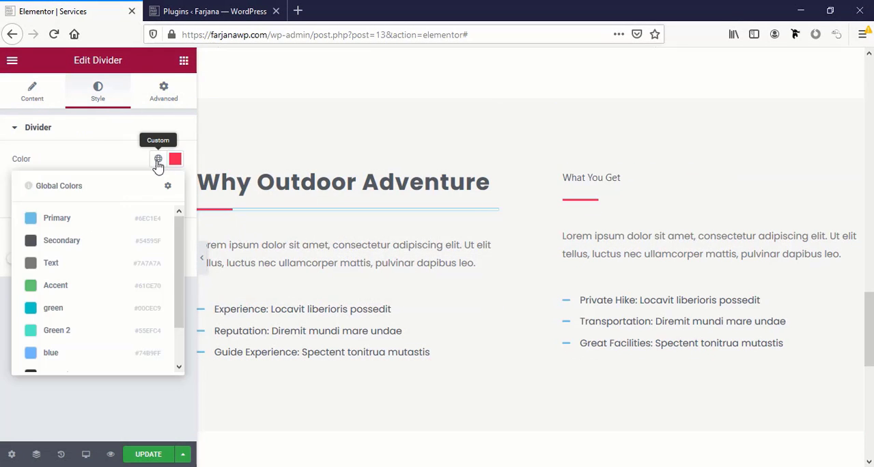
pyautogui.click(91, 312)
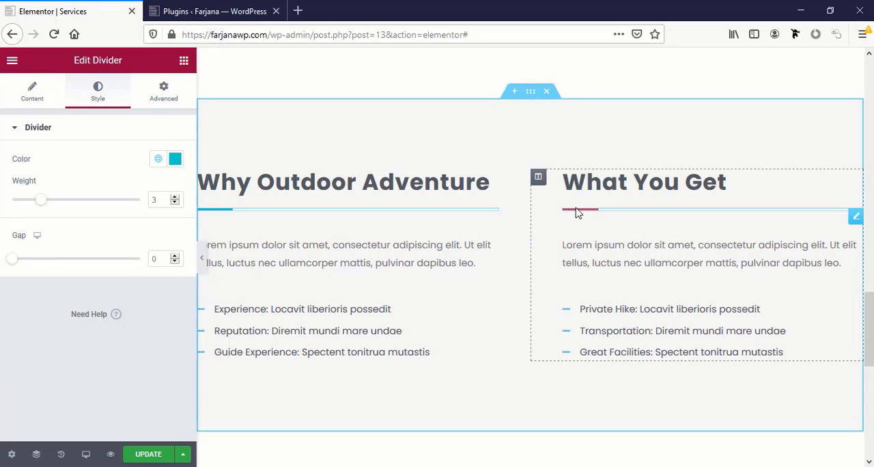
pyautogui.click(576, 214)
pyautogui.click(100, 90)
pyautogui.click(158, 158)
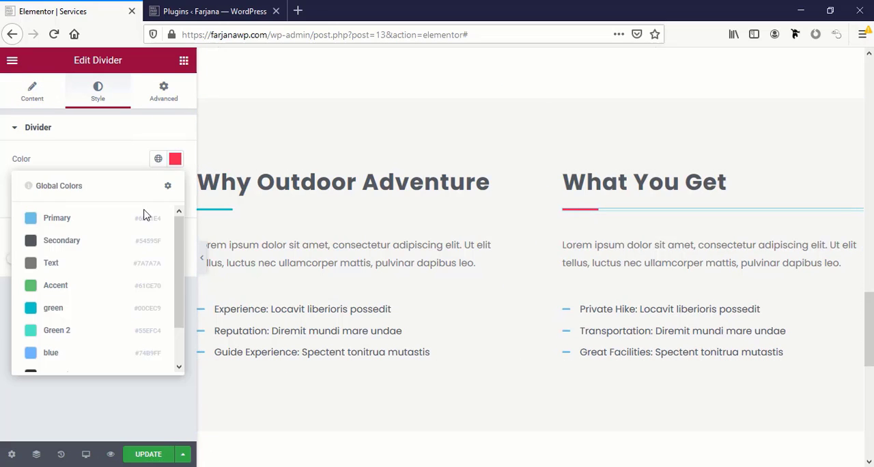
pyautogui.click(59, 310)
# Review the Services page's image boxes and restyled sections, and save the page changes
pyautogui.scroll(-3, 484, 367)
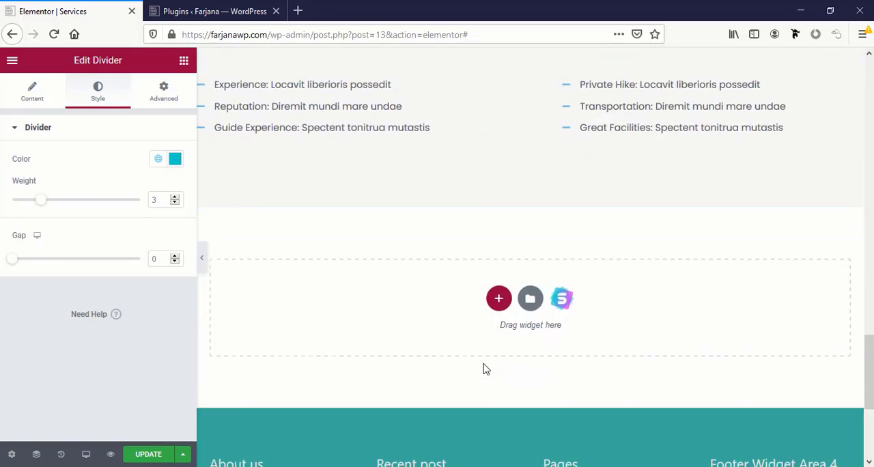
pyautogui.scroll(8, 484, 367)
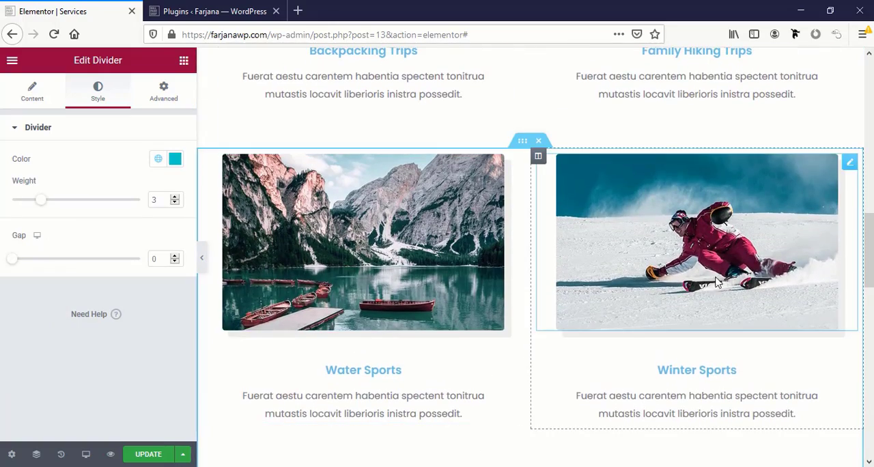
pyautogui.scroll(8, 717, 283)
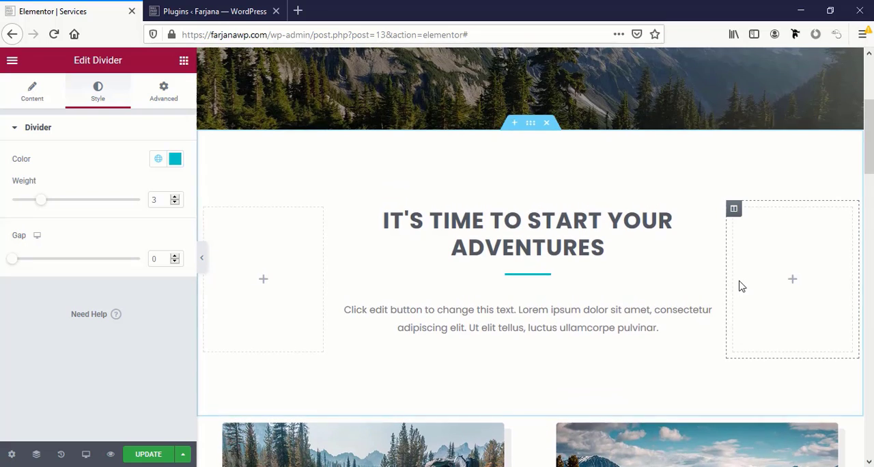
pyautogui.scroll(-3, 741, 285)
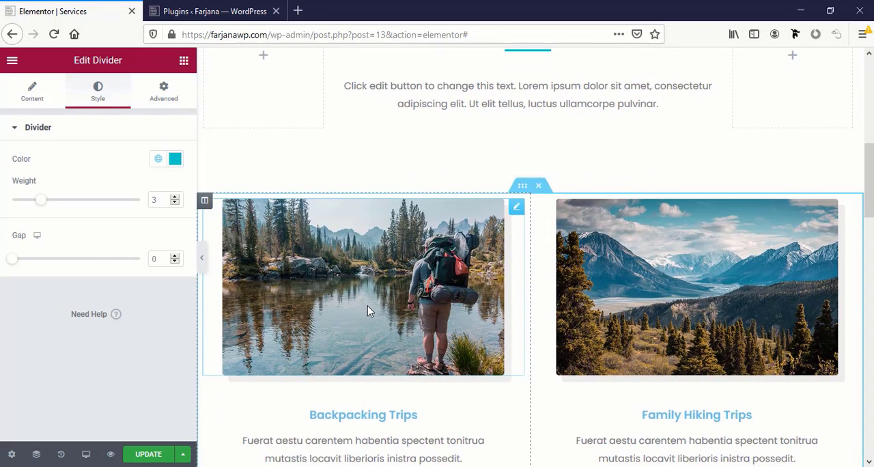
pyautogui.click(368, 308)
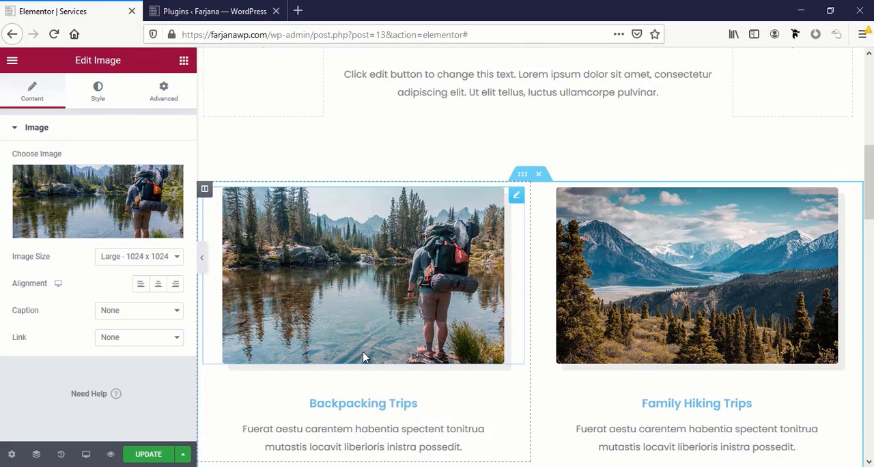
pyautogui.scroll(-6, 294, 351)
pyautogui.scroll(-4, 364, 356)
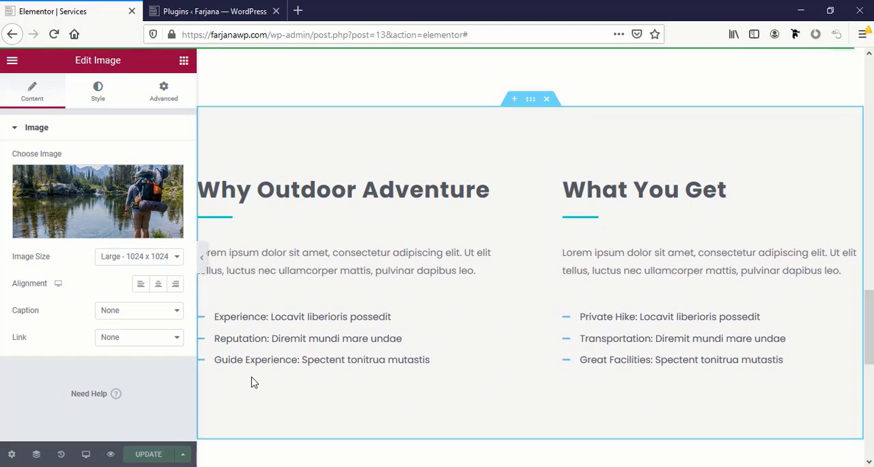
pyautogui.scroll(15, 250, 380)
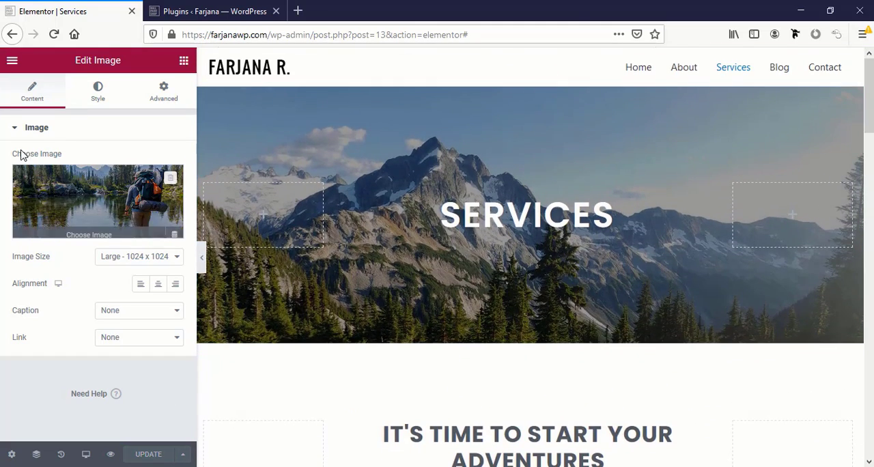
# Leave the Services editor for the live site and open the Blog page for editing in Elementor
pyautogui.click(12, 61)
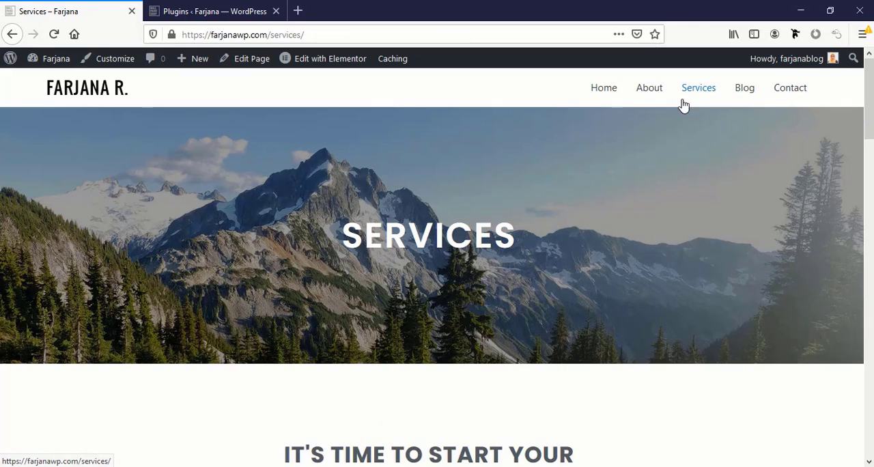
pyautogui.click(741, 96)
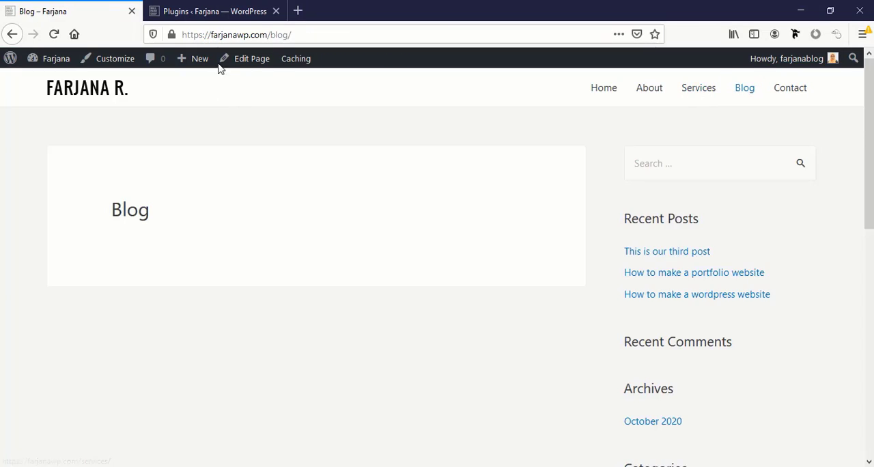
pyautogui.click(243, 59)
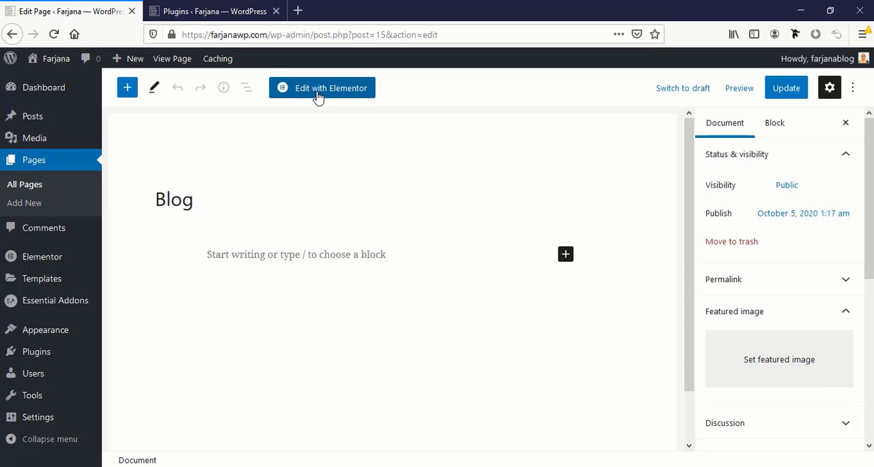
pyautogui.click(317, 92)
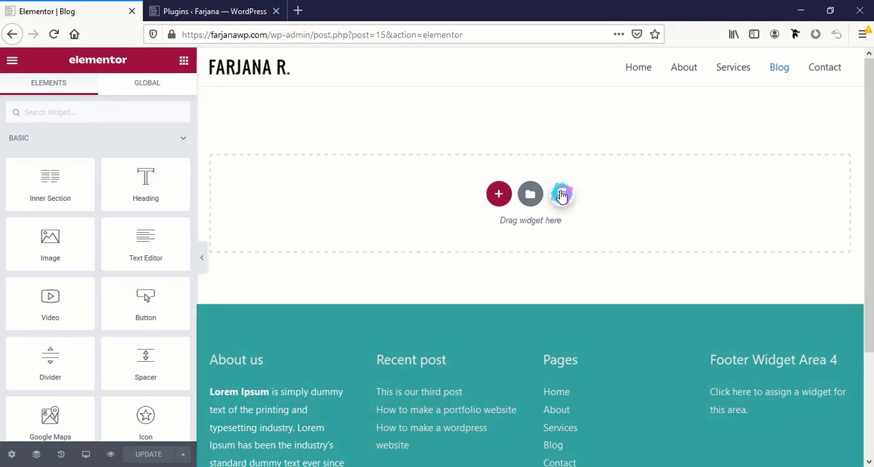
# Search the starter page templates for "blog", look through the designs, and check the saved templates in the Elementor library
pyautogui.click(561, 196)
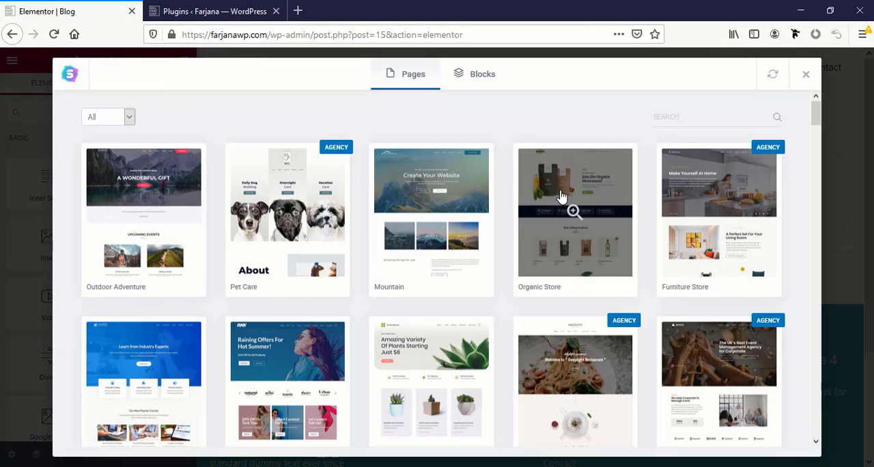
pyautogui.click(712, 118)
pyautogui.write('blog')
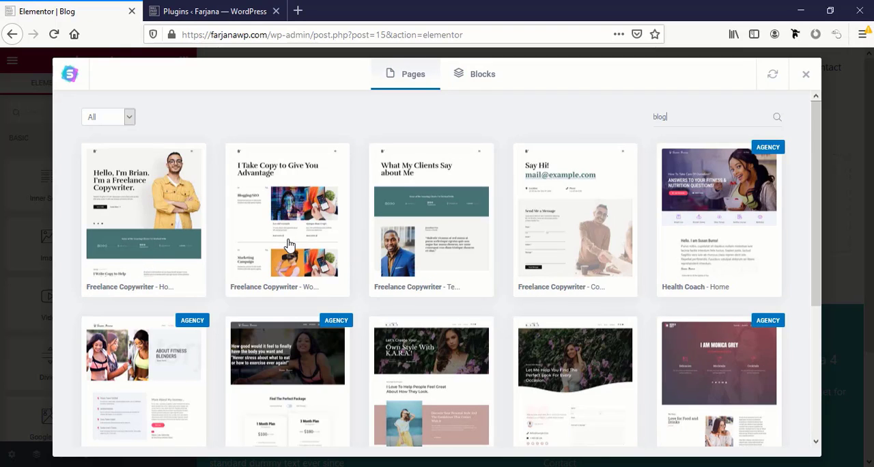
pyautogui.scroll(-3, 445, 258)
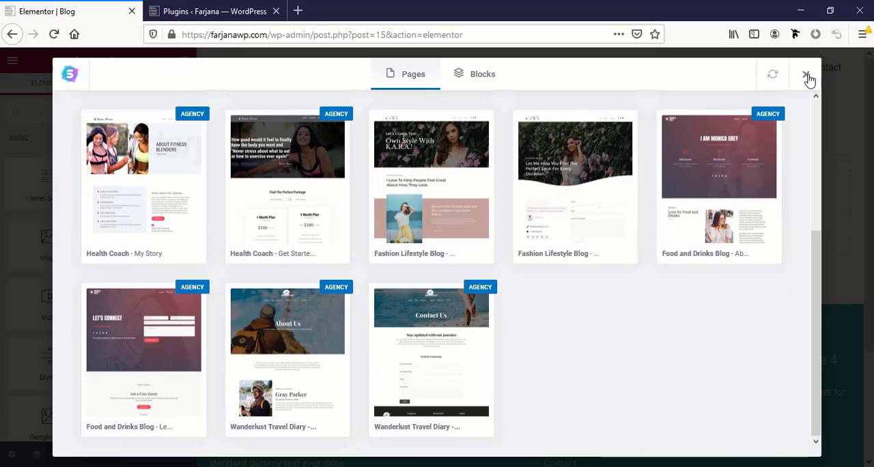
pyautogui.click(805, 75)
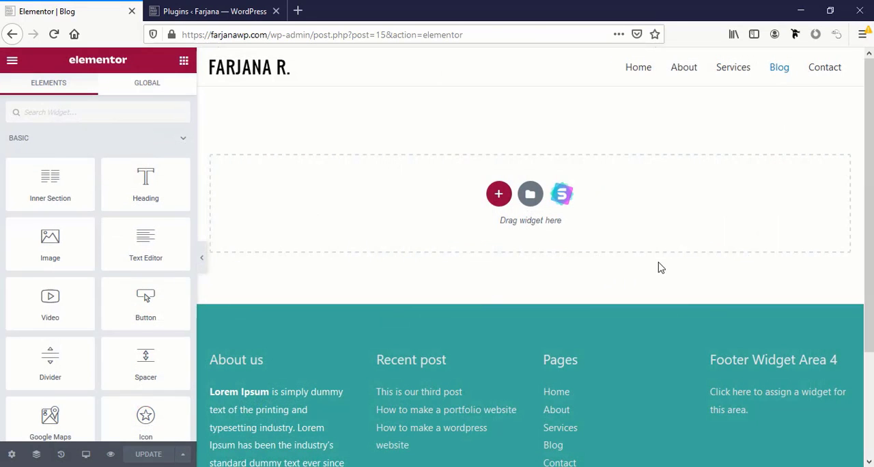
pyautogui.click(530, 197)
pyautogui.click(741, 81)
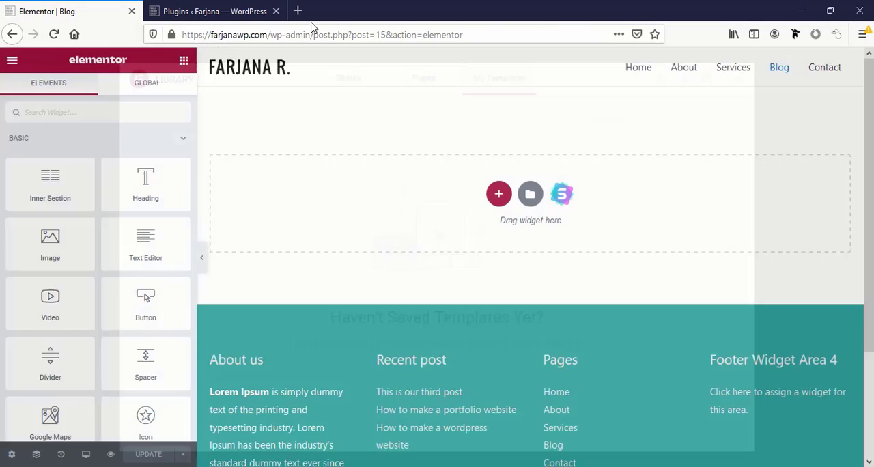
# View the live Blog page in a new tab, go to the About page, and open it for editing in Elementor
pyautogui.click(11, 62)
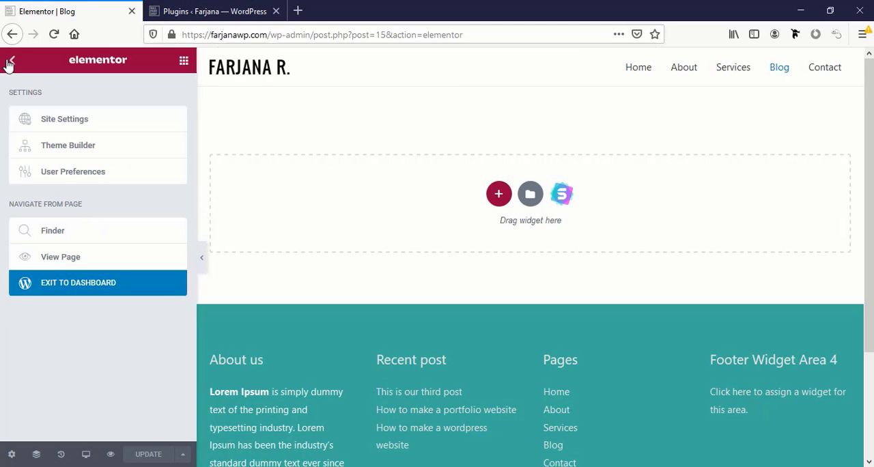
pyautogui.rightClick(55, 261)
pyautogui.click(75, 265)
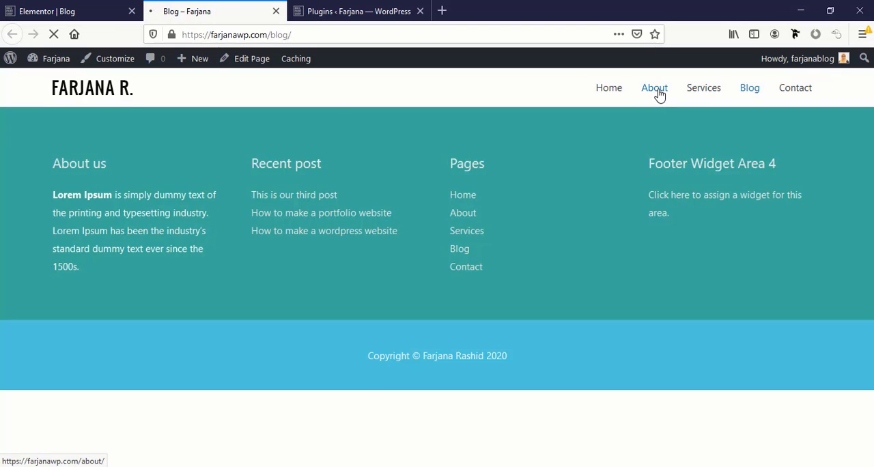
pyautogui.moveTo(305, 63)
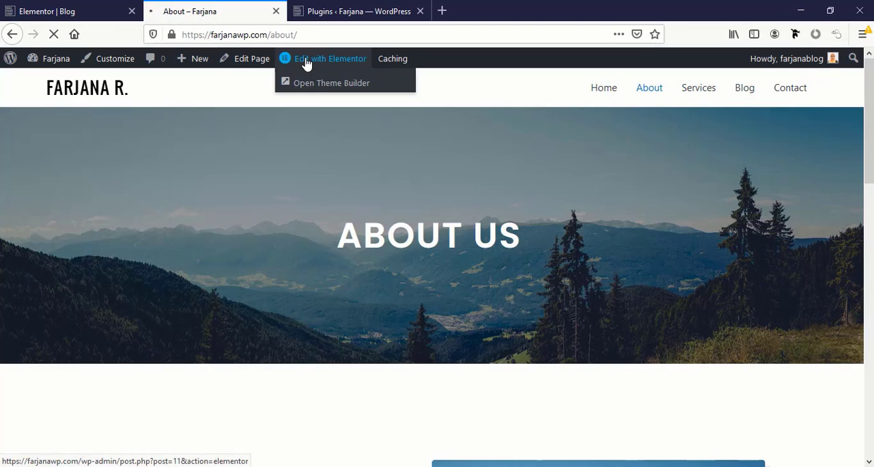
pyautogui.click(306, 62)
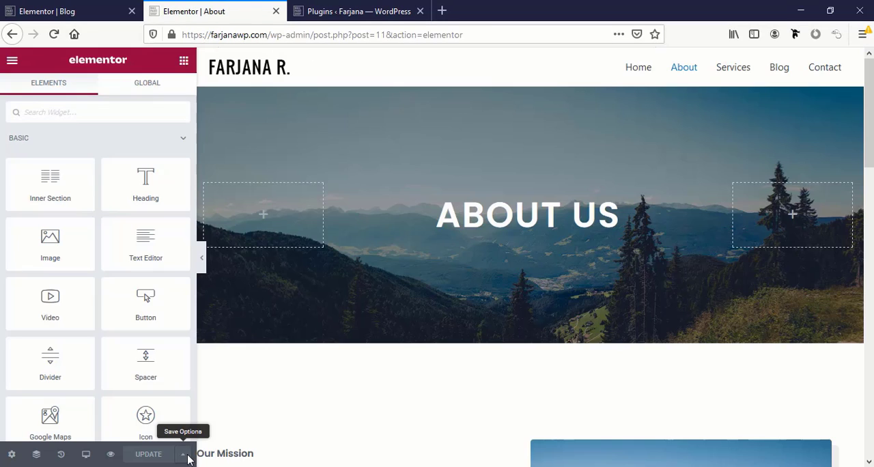
# Save the About page to the library as a template named "page template" and close the library
pyautogui.click(188, 456)
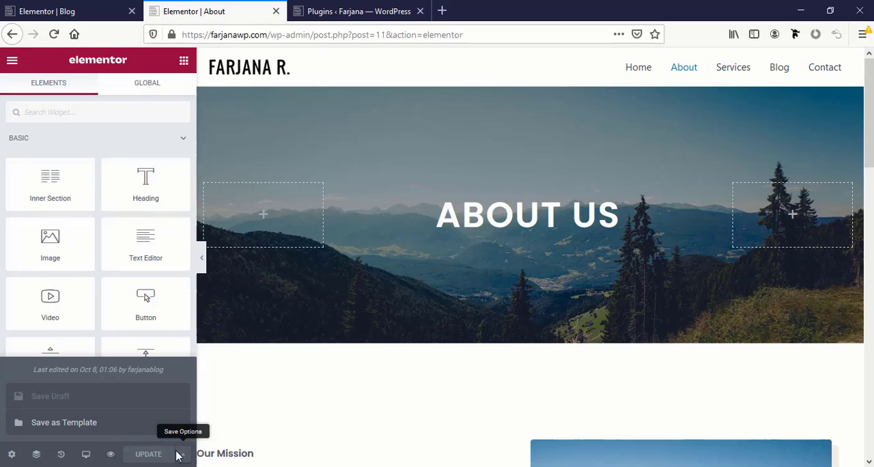
pyautogui.click(91, 423)
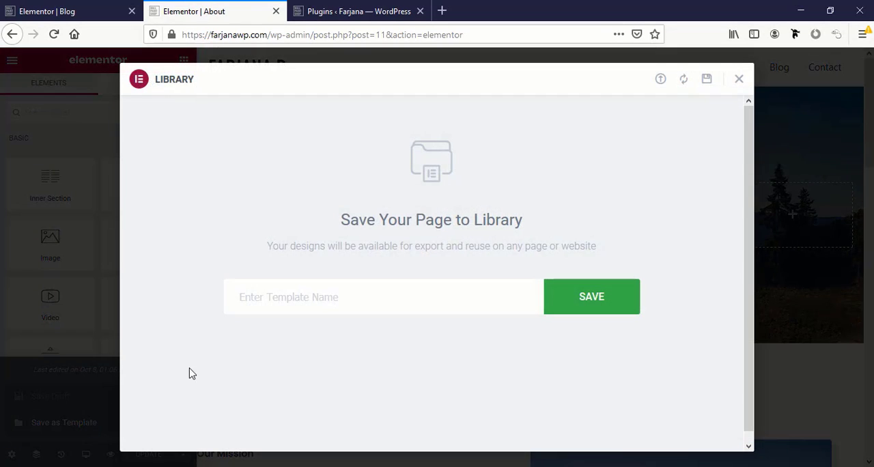
pyautogui.click(389, 289)
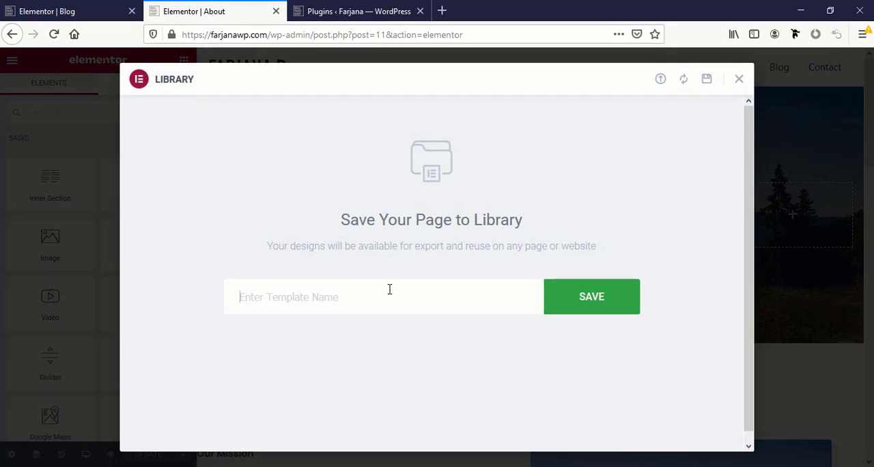
pyautogui.write('page template')
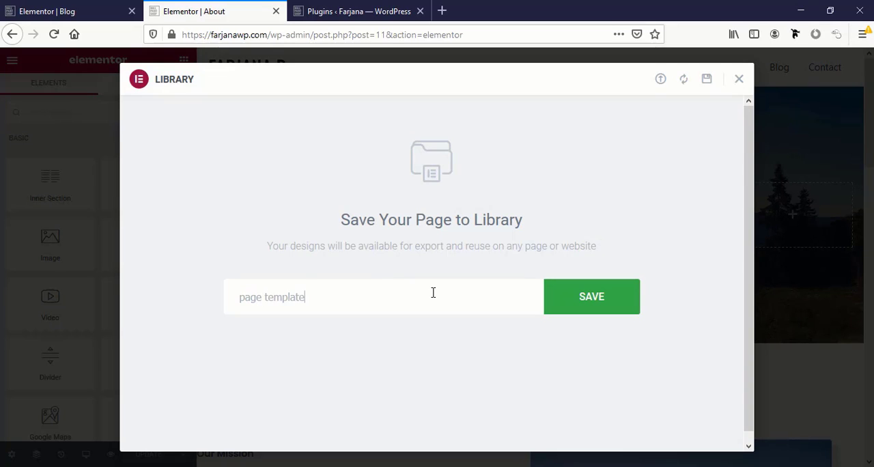
pyautogui.click(608, 308)
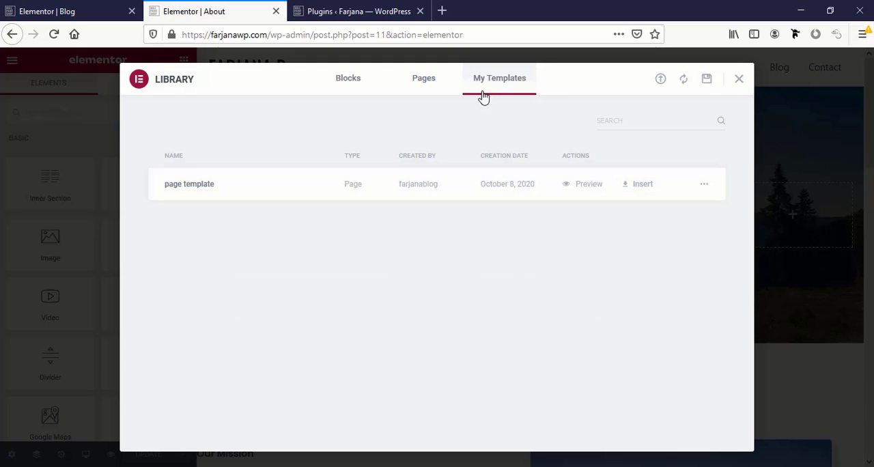
pyautogui.click(740, 79)
# Insert the saved "page template" into the empty Blog page, importing its document settings too
pyautogui.click(22, 7)
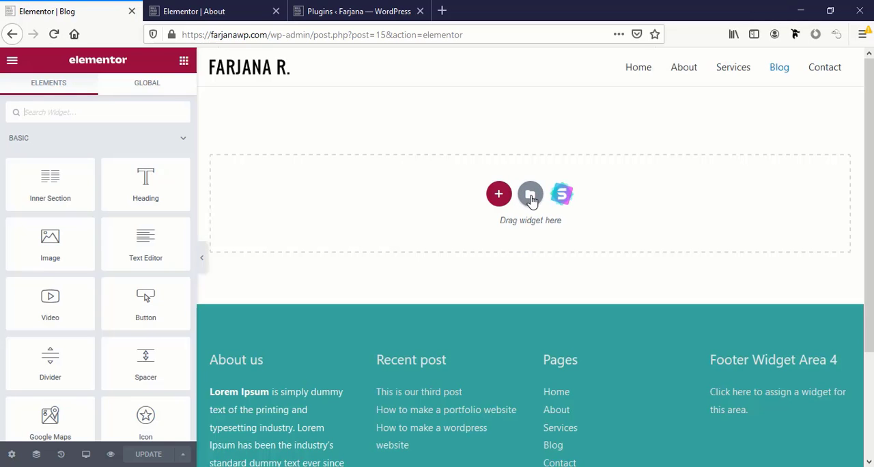
pyautogui.click(530, 195)
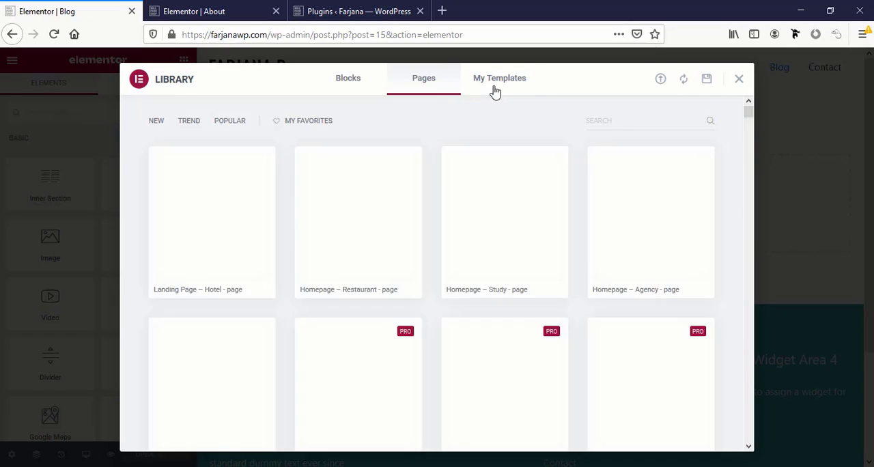
pyautogui.click(495, 91)
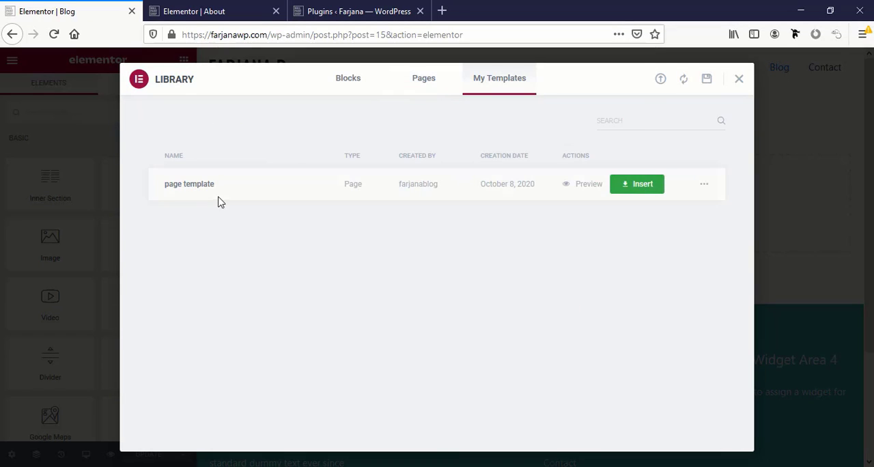
pyautogui.click(646, 191)
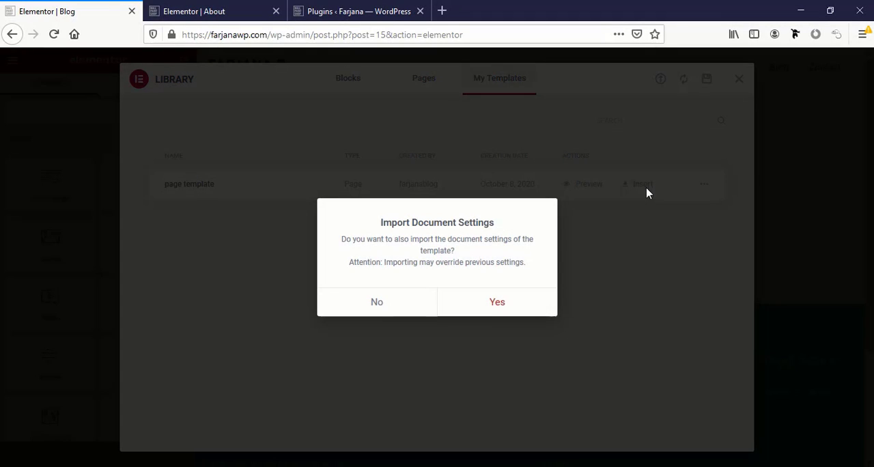
pyautogui.click(497, 302)
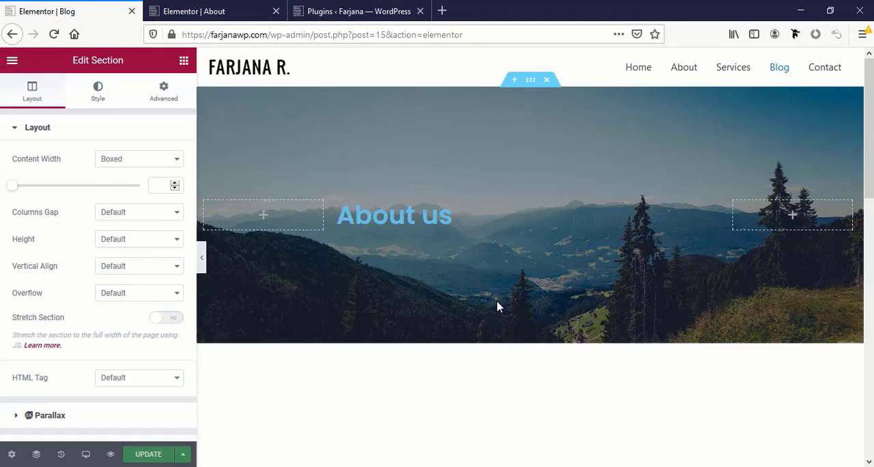
# Change the hero heading on the Blog page from the template's text to "Blog"
pyautogui.scroll(8, 484, 348)
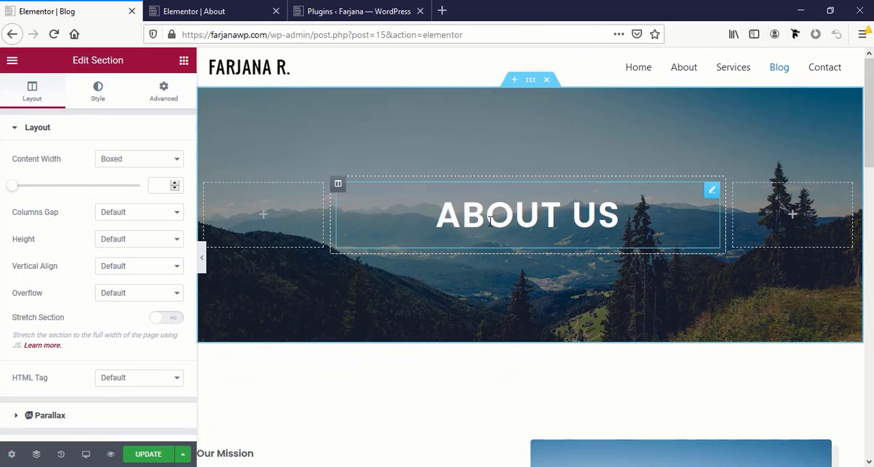
pyautogui.tripleClick(490, 221)
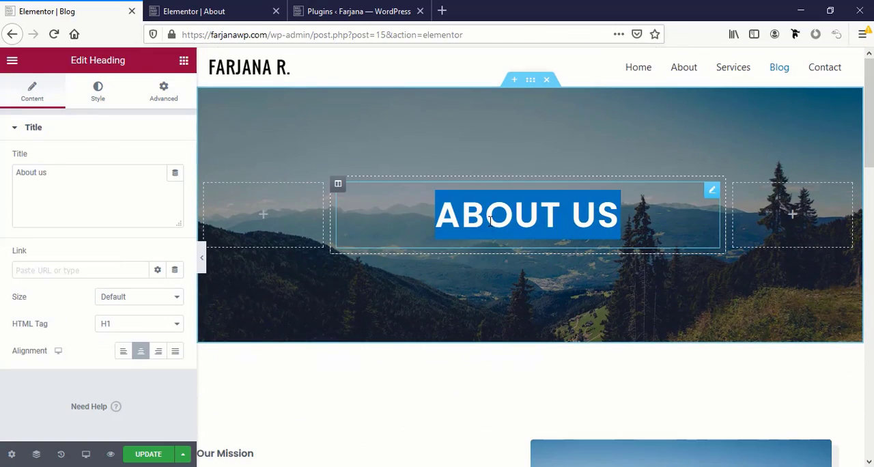
pyautogui.doubleClick(72, 191)
pyautogui.hotkey('ctrl', 'a')
pyautogui.write('Blog')
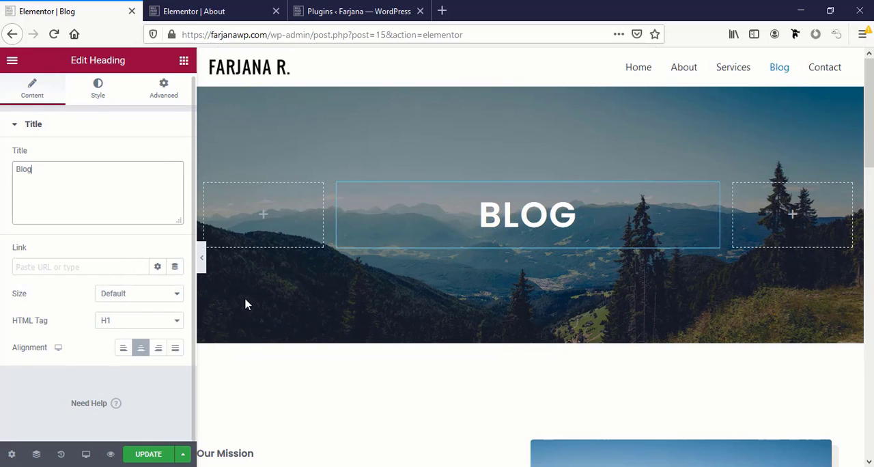
# Delete the Extraordinary Experiences and Core Values section, and remove the image column beside the Our Mission text
pyautogui.scroll(-6, 460, 363)
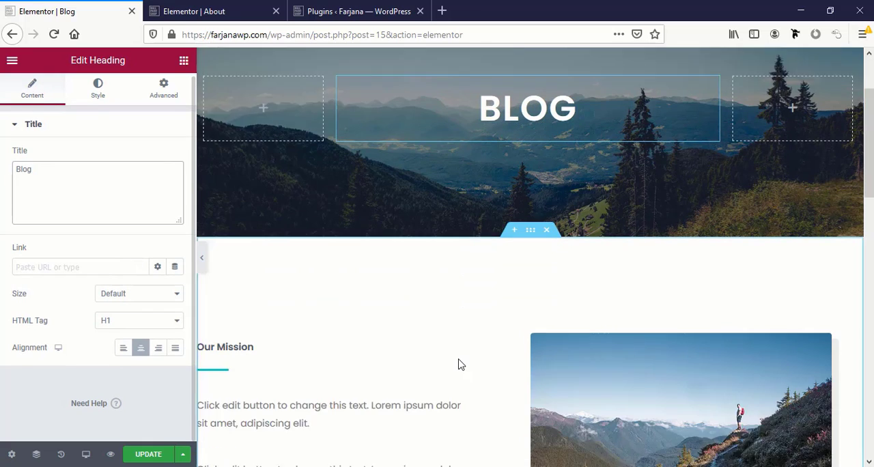
pyautogui.scroll(-4, 460, 364)
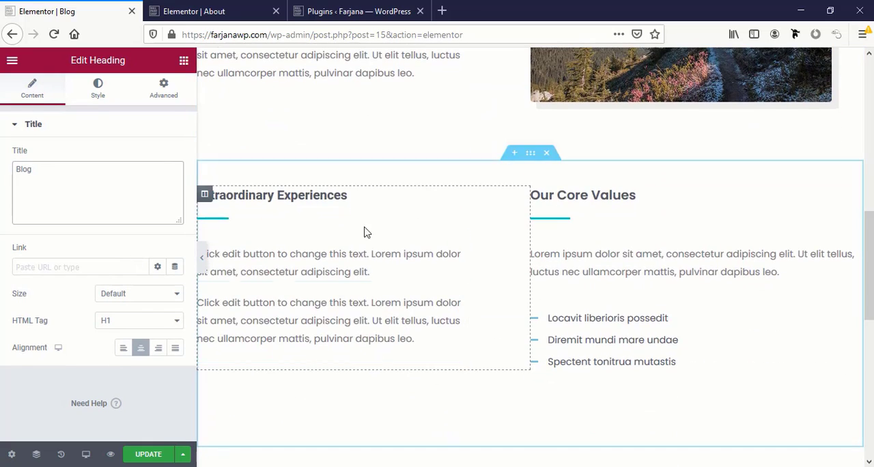
pyautogui.click(548, 154)
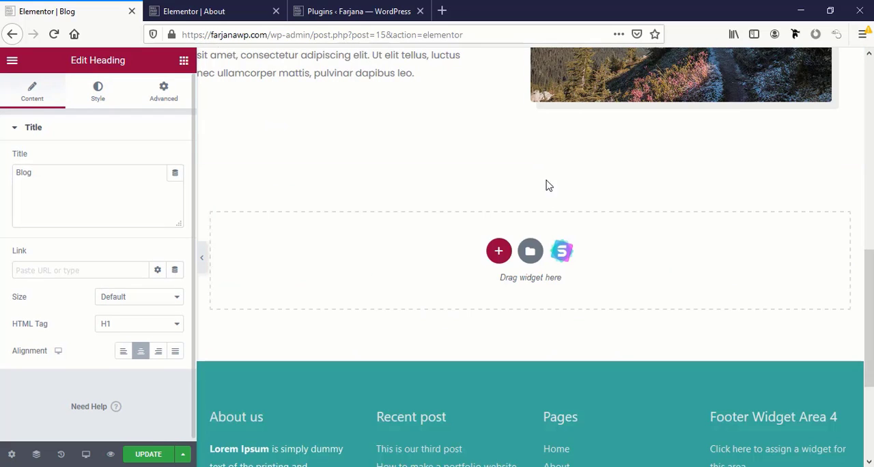
pyautogui.scroll(5, 552, 202)
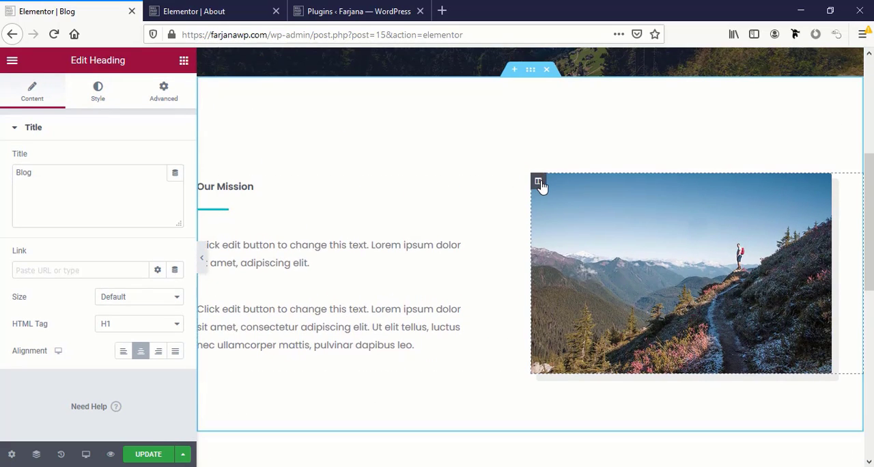
pyautogui.rightClick(538, 183)
pyautogui.click(591, 363)
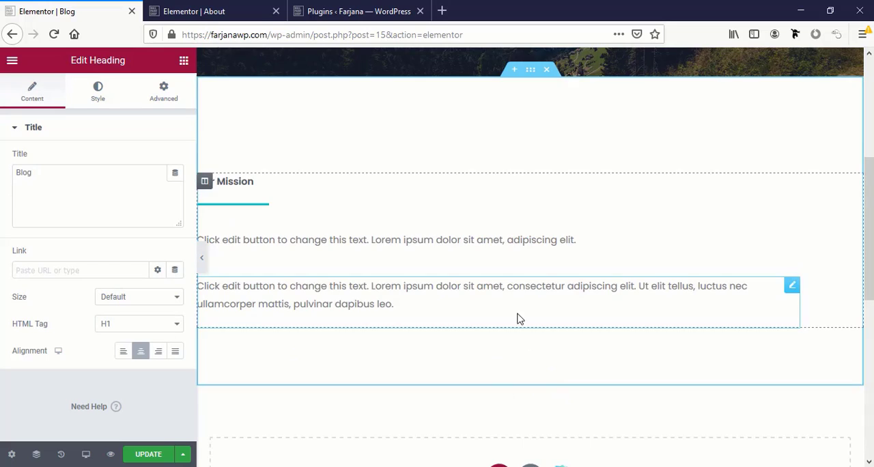
# Find the blog widgets and add a Post Timeline below the Our Mission paragraphs
pyautogui.click(183, 61)
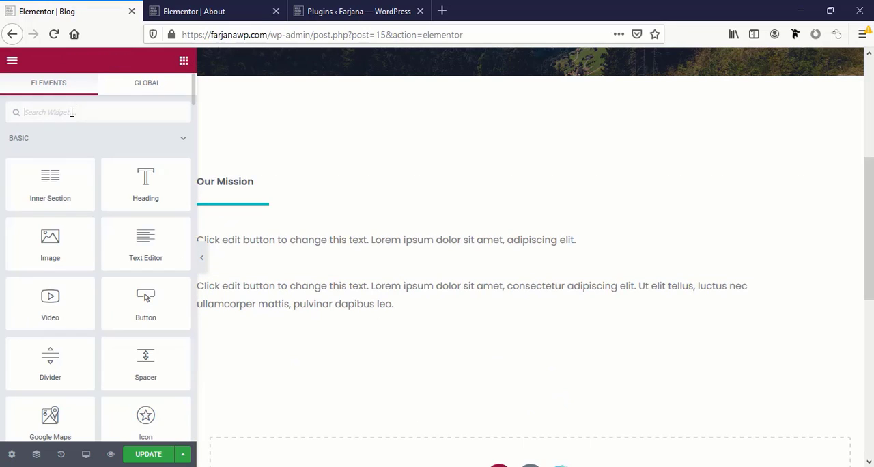
pyautogui.write('blog')
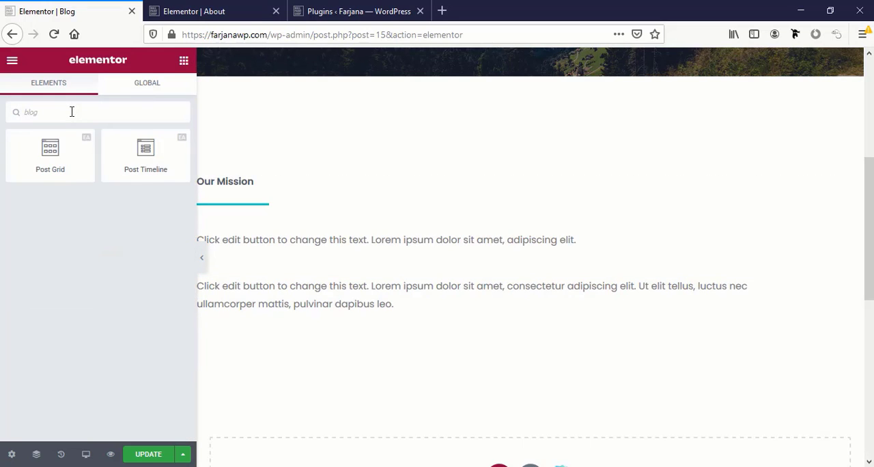
pyautogui.moveTo(183, 161); pyautogui.dragTo(527, 316)
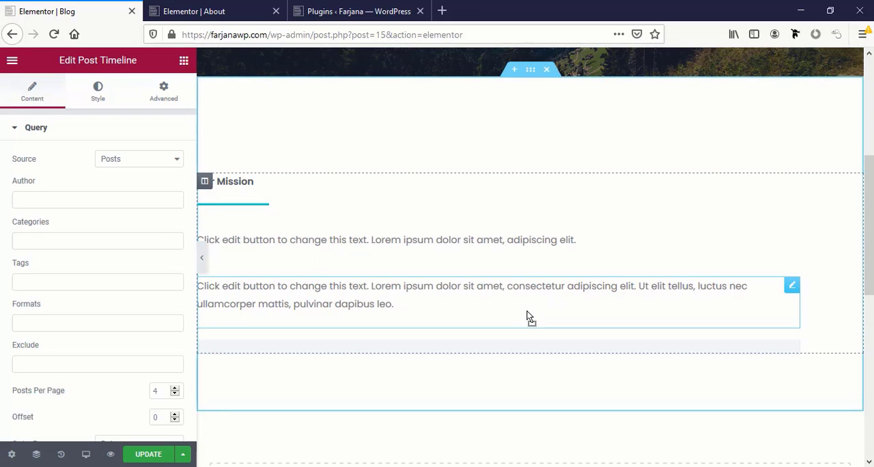
pyautogui.scroll(-5, 484, 361)
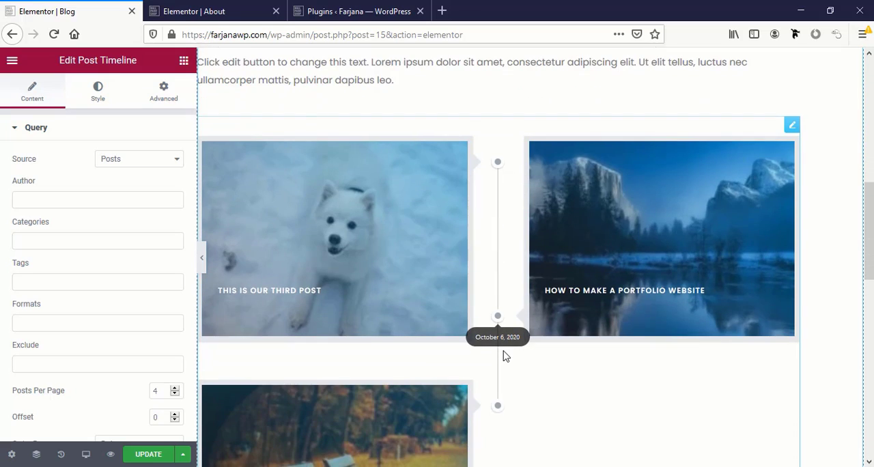
pyautogui.scroll(3, 500, 355)
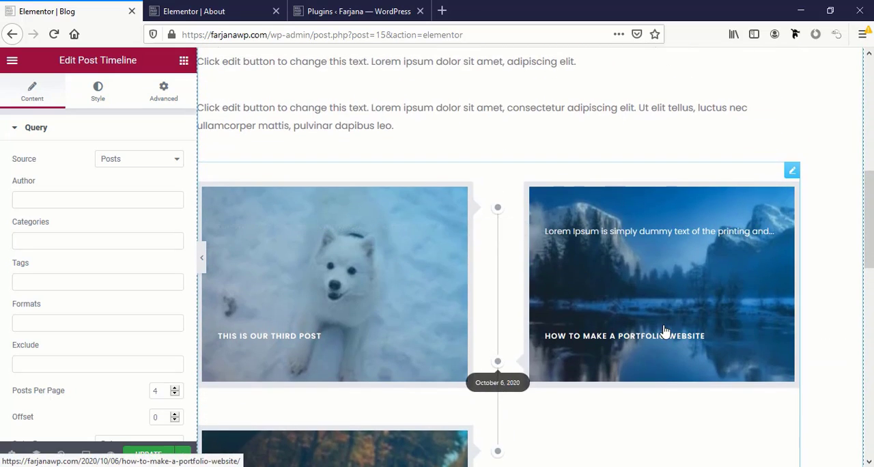
# Delete both placeholder text paragraphs between the Our Mission heading's divider and the post timeline
pyautogui.scroll(3, 565, 327)
pyautogui.rightClick(427, 288)
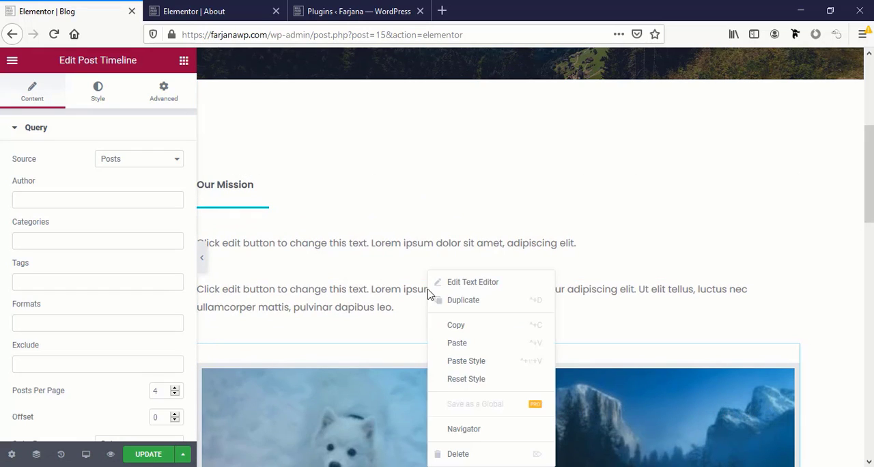
pyautogui.click(470, 454)
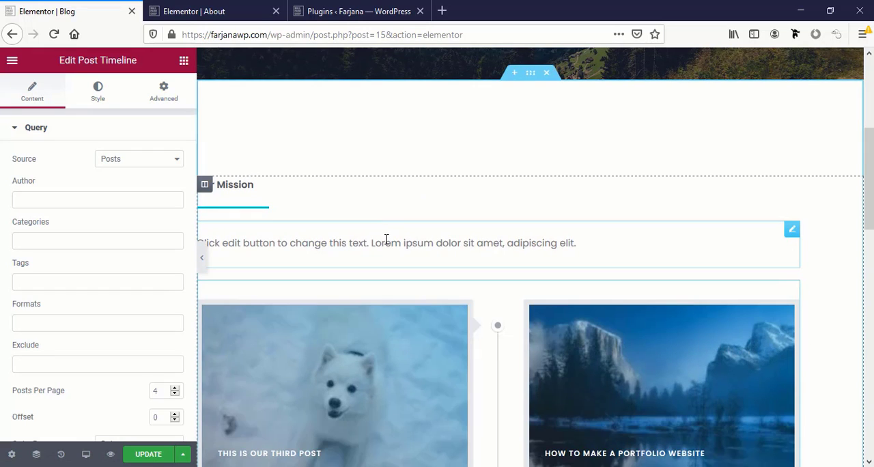
pyautogui.rightClick(386, 239)
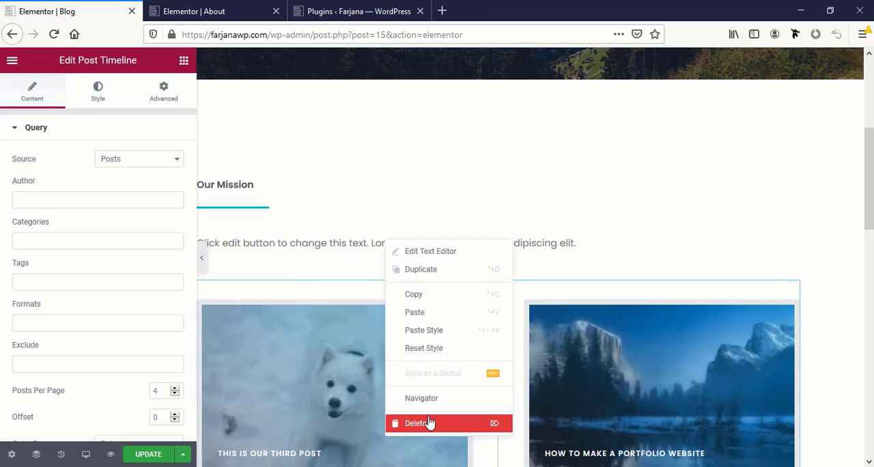
pyautogui.click(431, 421)
# Apply a larger bold global font to the Our Mission heading's typography
pyautogui.scroll(2, 240, 220)
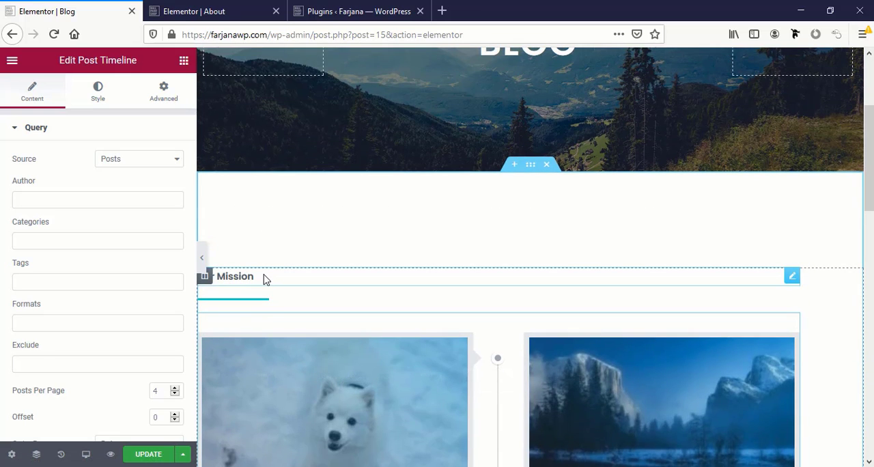
pyautogui.click(266, 280)
pyautogui.click(107, 101)
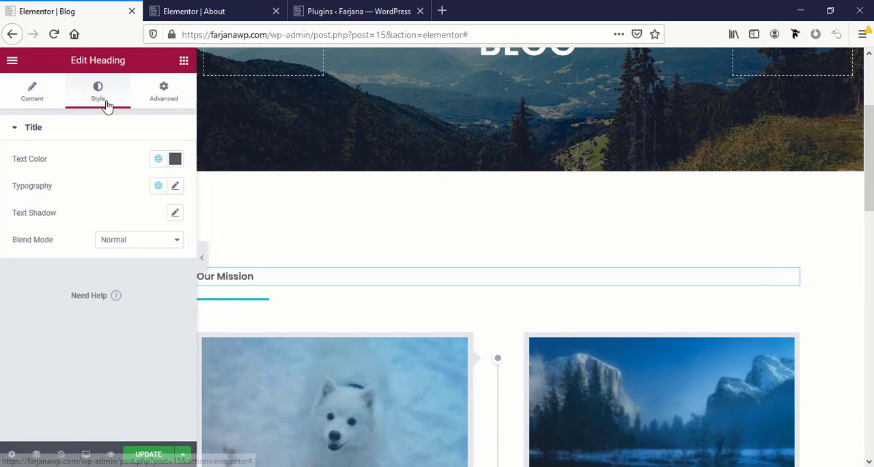
pyautogui.click(159, 186)
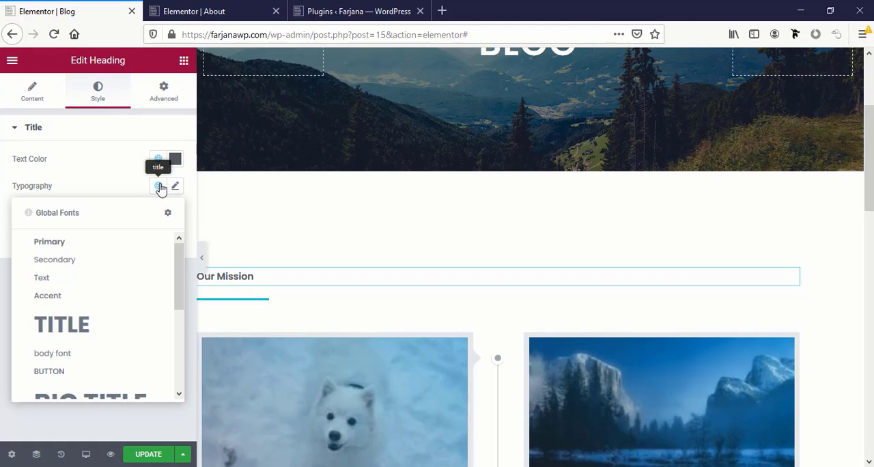
pyautogui.scroll(-5, 120, 325)
pyautogui.click(73, 380)
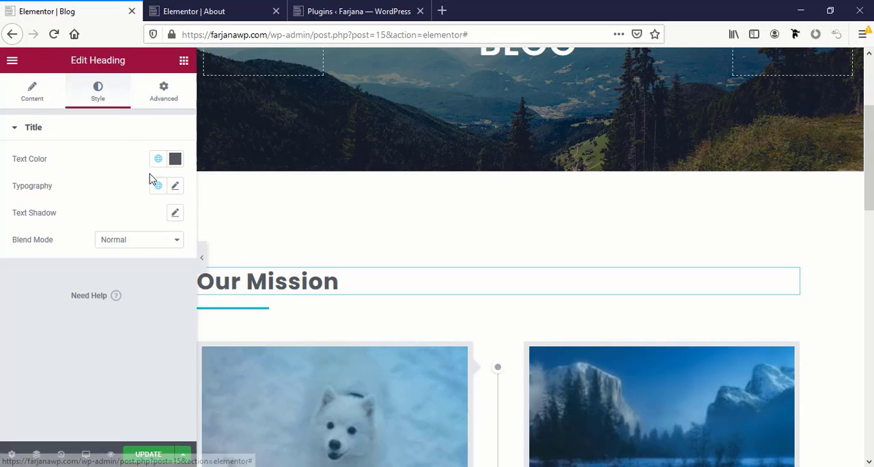
# Replace the Our Mission heading text with "Latest blog" and review the post timeline below it
pyautogui.click(33, 92)
pyautogui.click(59, 180)
pyautogui.hotkey('ctrl', 'a')
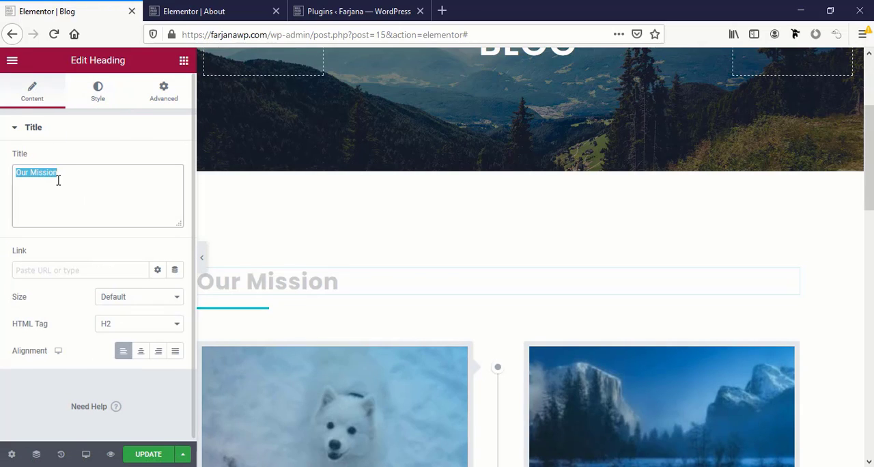
pyautogui.write('Lat')
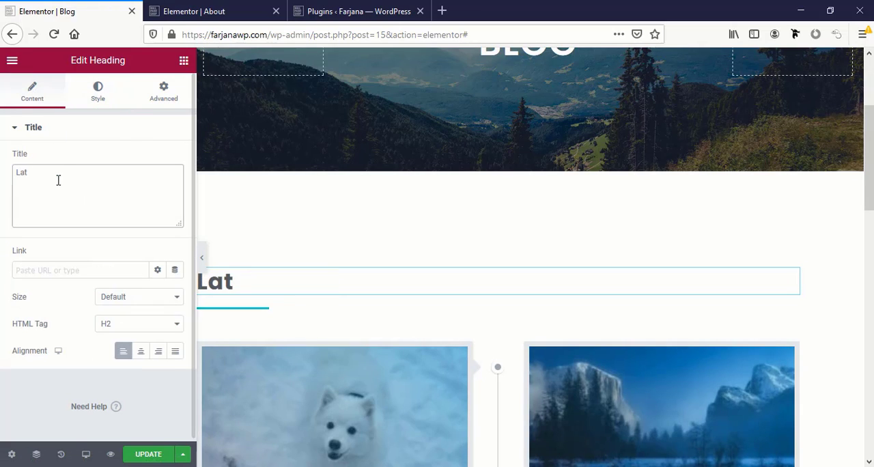
pyautogui.write('est')
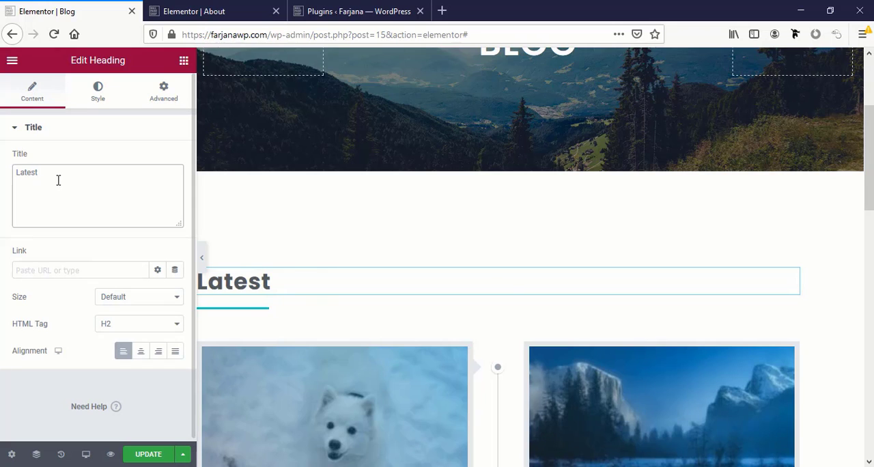
pyautogui.write(' blog')
pyautogui.scroll(-3, 511, 277)
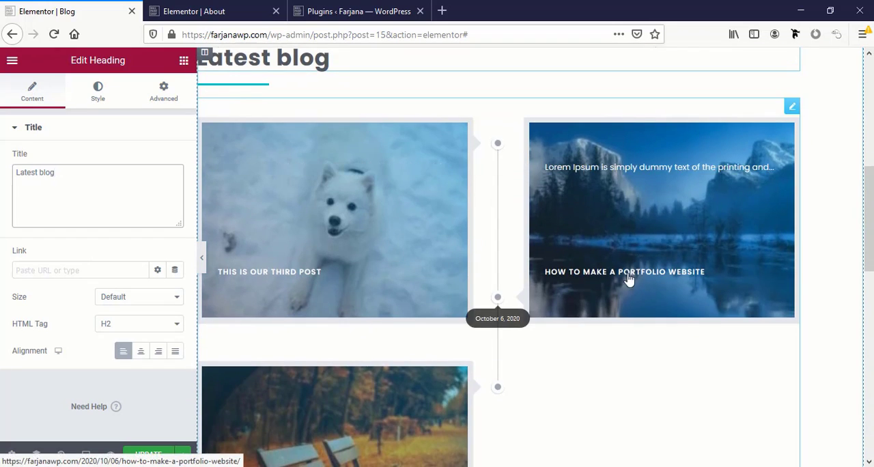
pyautogui.scroll(-4, 402, 402)
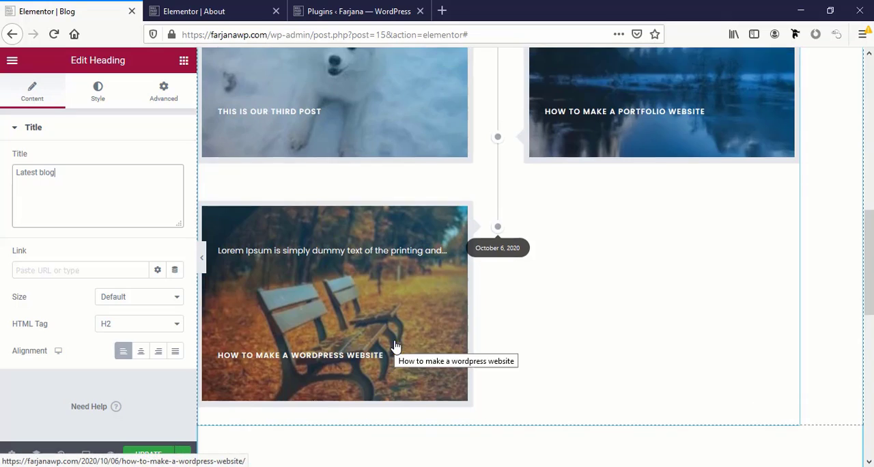
# Review the post timeline layout below the Latest blog heading and save the Blog page
pyautogui.scroll(3, 394, 346)
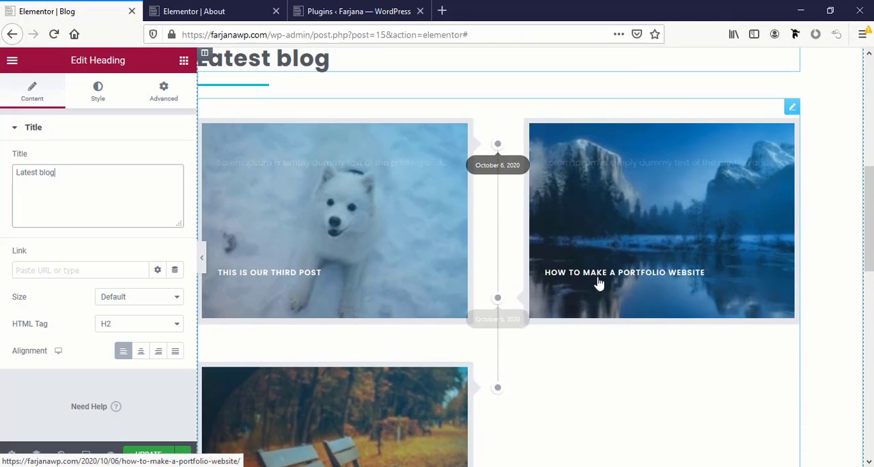
pyautogui.scroll(-1, 429, 413)
pyautogui.scroll(-4, 430, 408)
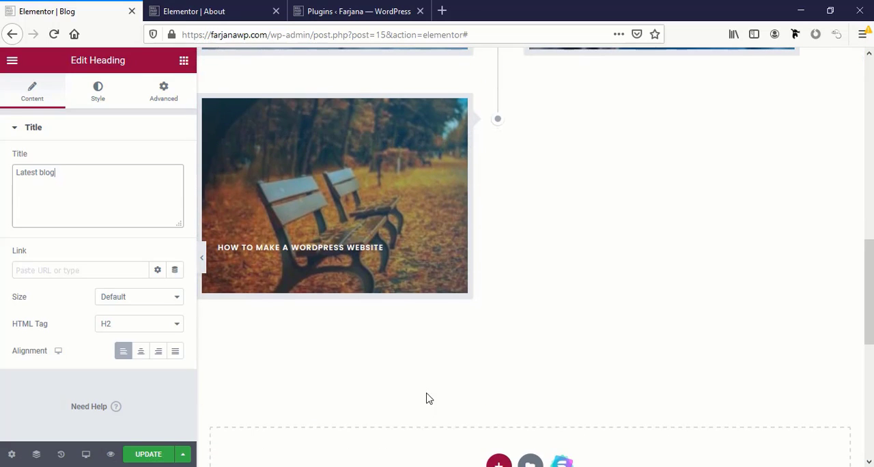
pyautogui.scroll(3, 409, 365)
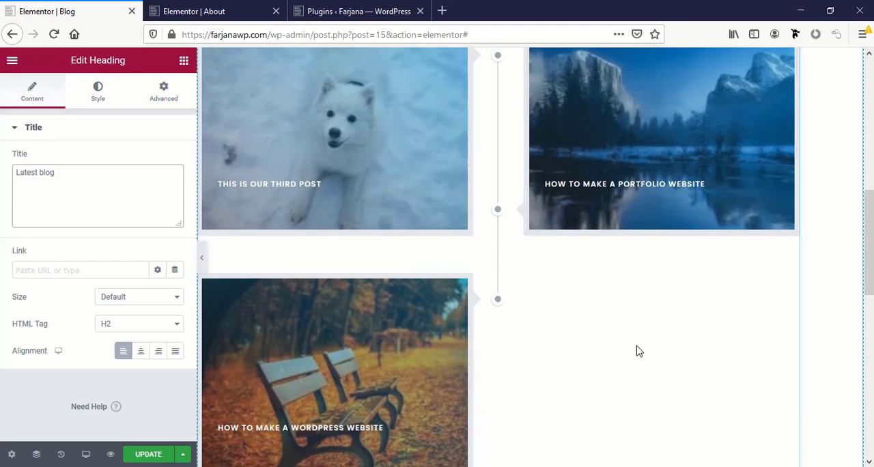
pyautogui.scroll(-3, 517, 352)
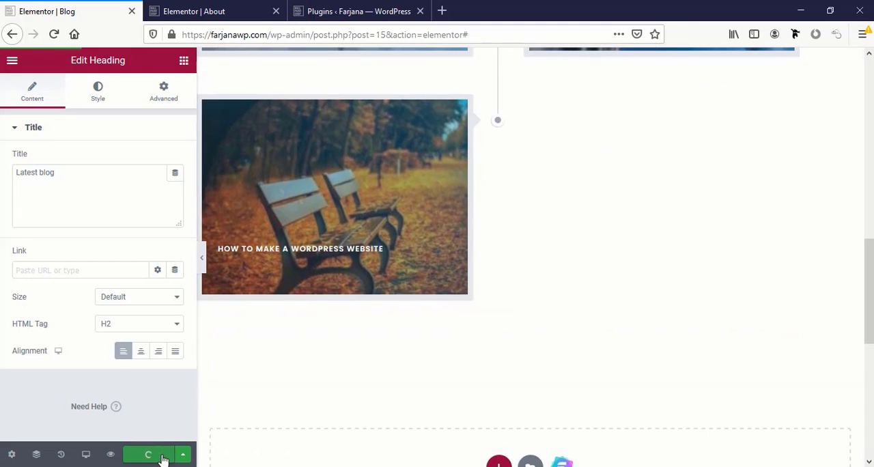
# Leave the editor for the published Blog page, close the other two browser tabs and look over the page
pyautogui.scroll(5, 608, 400)
pyautogui.click(12, 60)
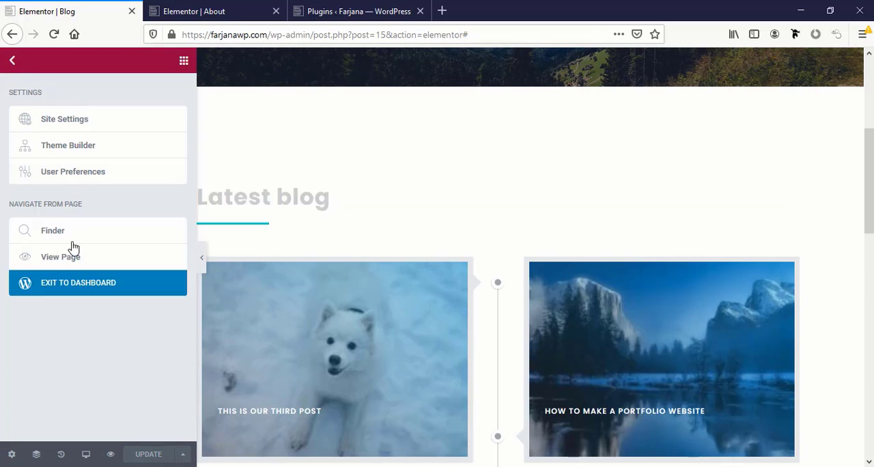
pyautogui.click(277, 13)
pyautogui.click(277, 12)
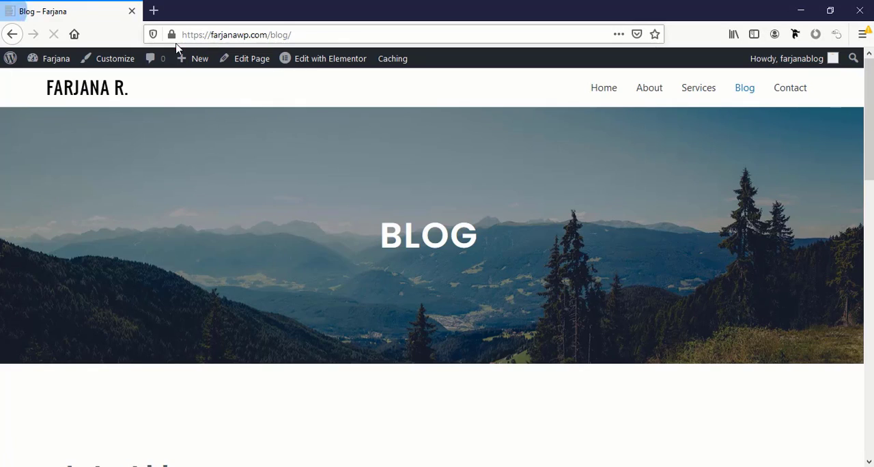
pyautogui.scroll(-3, 275, 318)
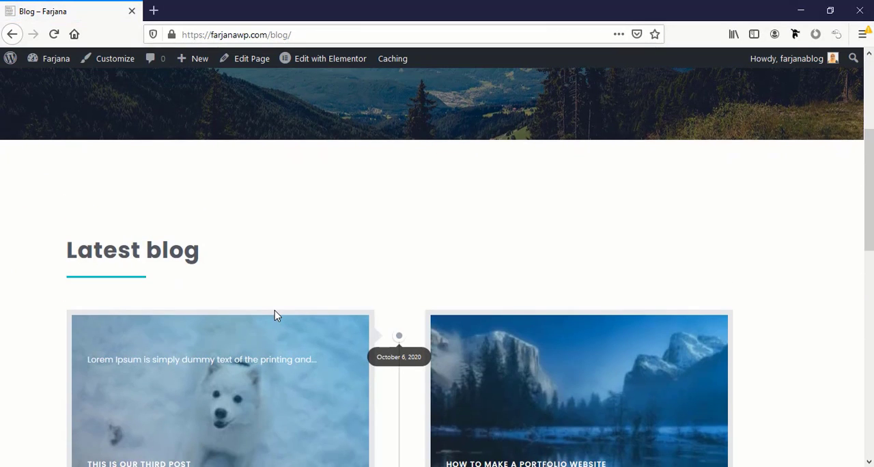
pyautogui.scroll(-3, 275, 315)
pyautogui.scroll(2, 275, 315)
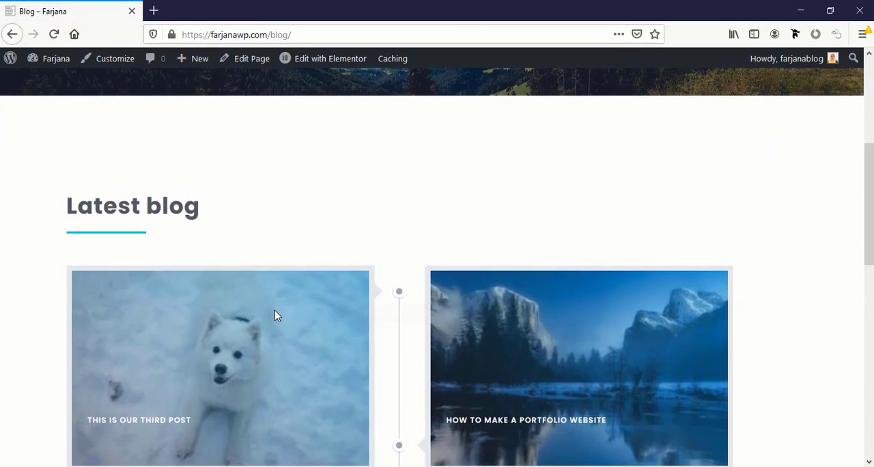
pyautogui.scroll(5, 275, 315)
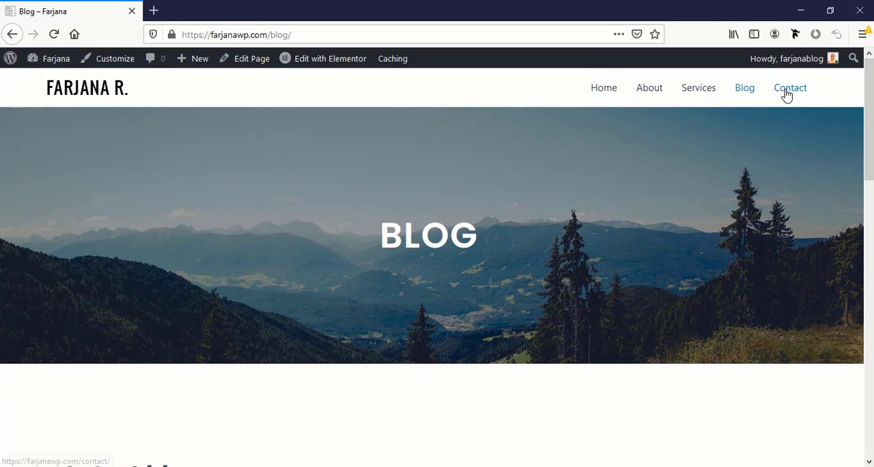
# Open the Contact page in the Elementor editor and search the starter page templates for "contact"
pyautogui.click(789, 88)
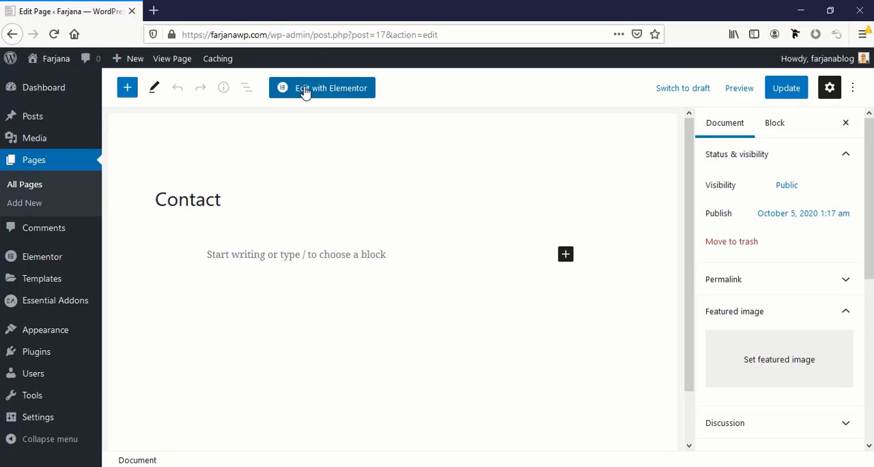
pyautogui.click(304, 88)
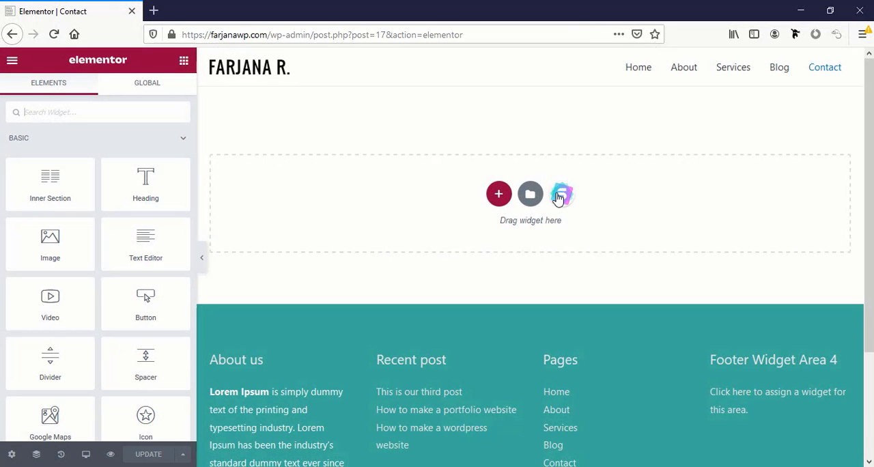
pyautogui.click(558, 198)
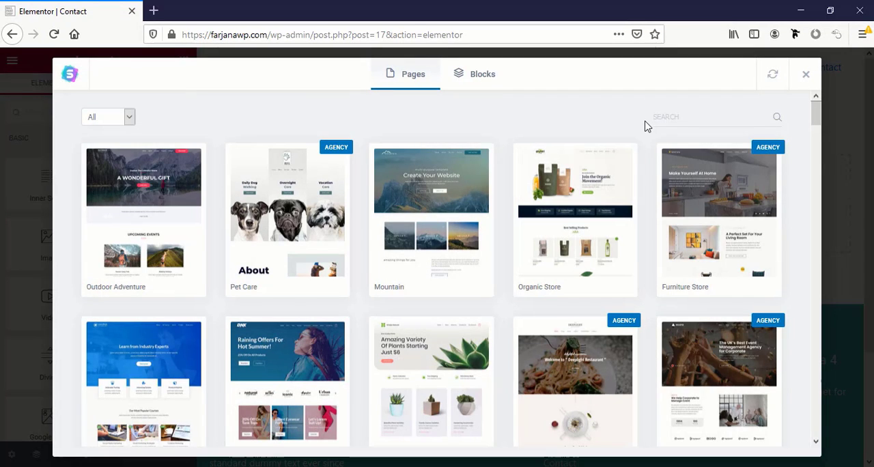
pyautogui.write('contact')
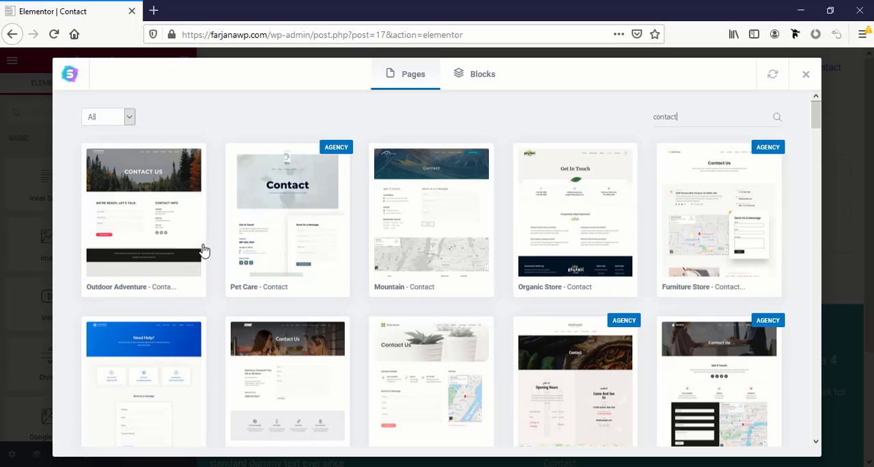
# Preview the Outdoor Adventure contact page template and import it into the page
pyautogui.click(166, 227)
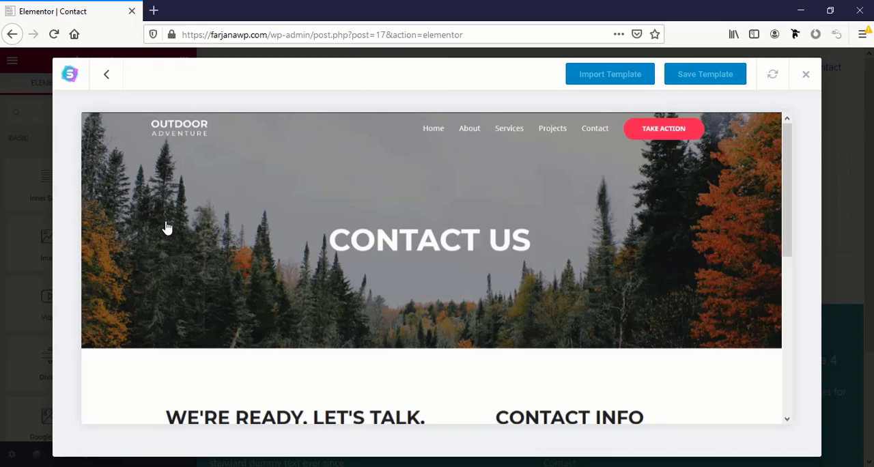
pyautogui.scroll(-5, 259, 295)
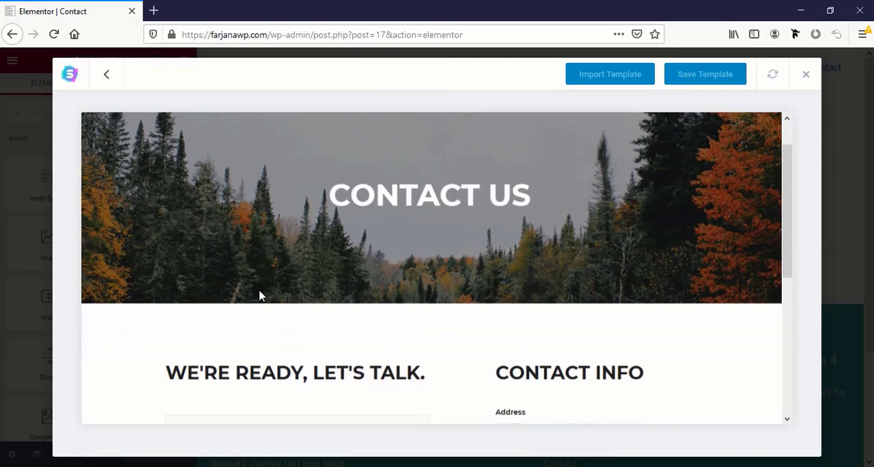
pyautogui.scroll(5, 259, 295)
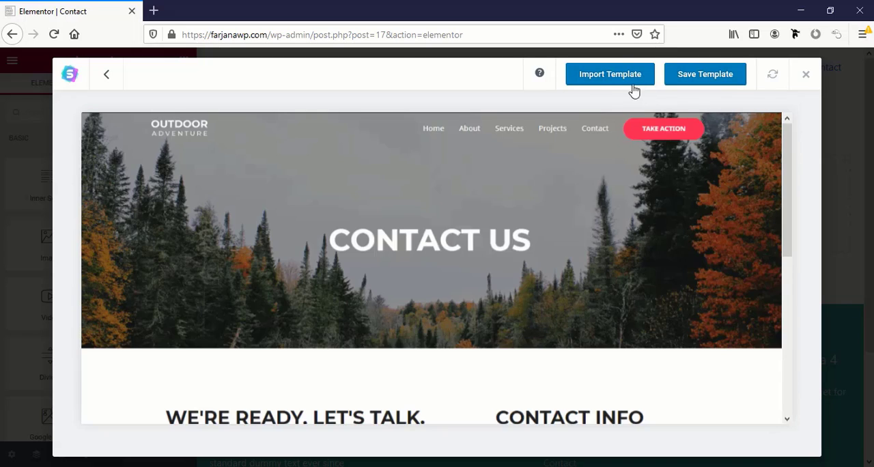
pyautogui.click(606, 76)
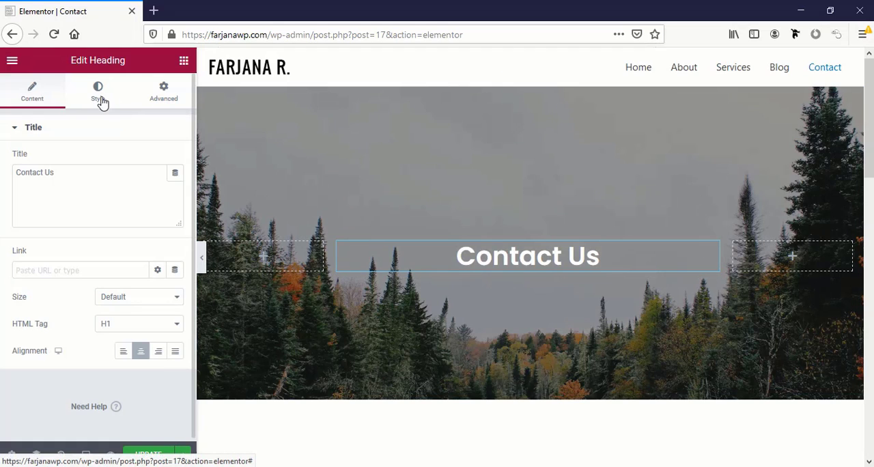
# Apply the PAGE TITLE global font to the Contact Us heading in the hero section
pyautogui.click(98, 90)
pyautogui.click(157, 187)
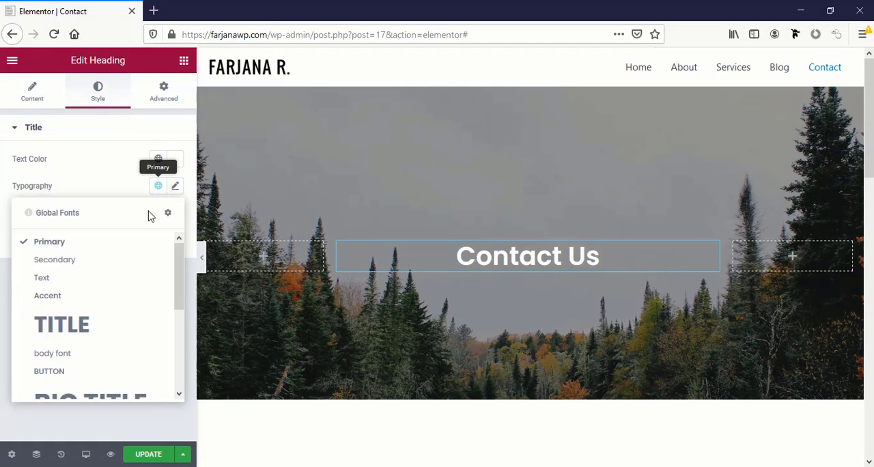
pyautogui.scroll(-2, 104, 323)
pyautogui.scroll(-1, 97, 330)
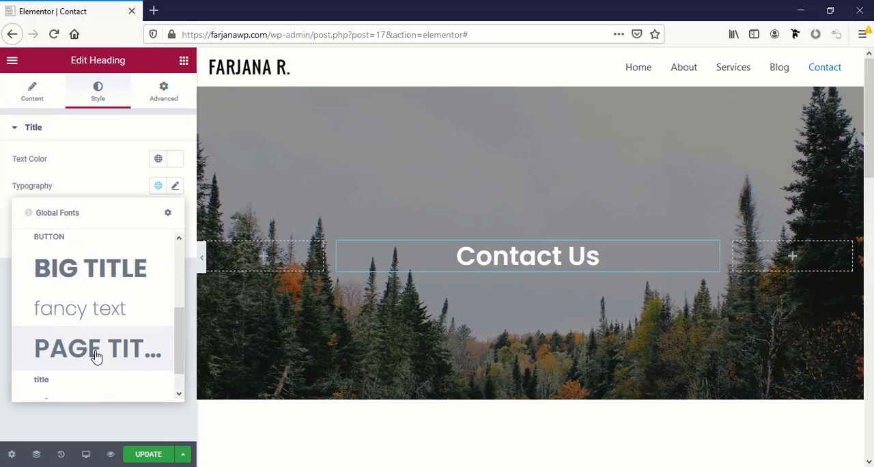
pyautogui.click(99, 350)
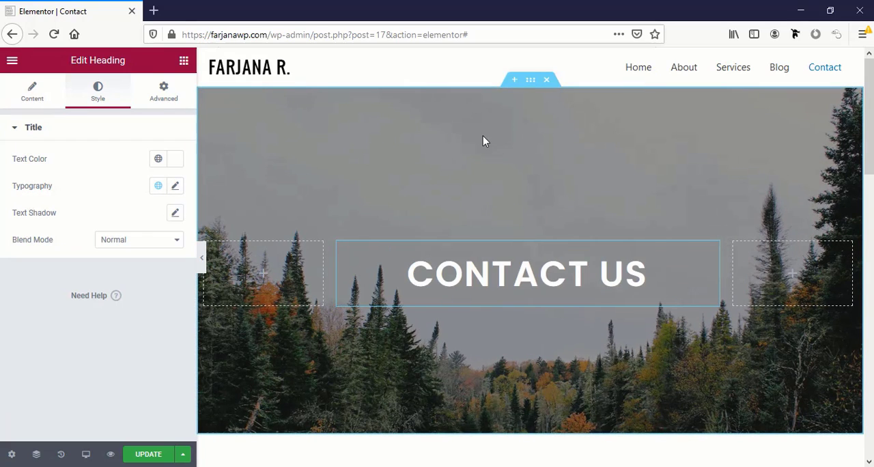
# Set the top and bottom padding of the Contact Us hero section to 0
pyautogui.click(531, 82)
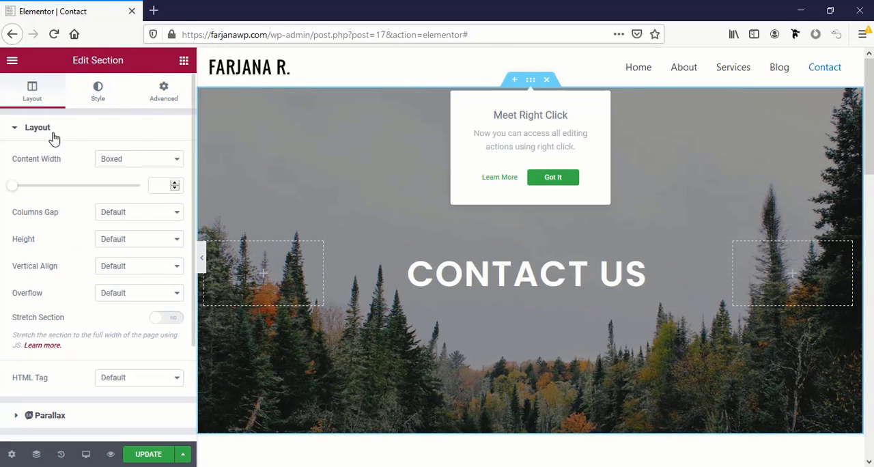
pyautogui.click(164, 95)
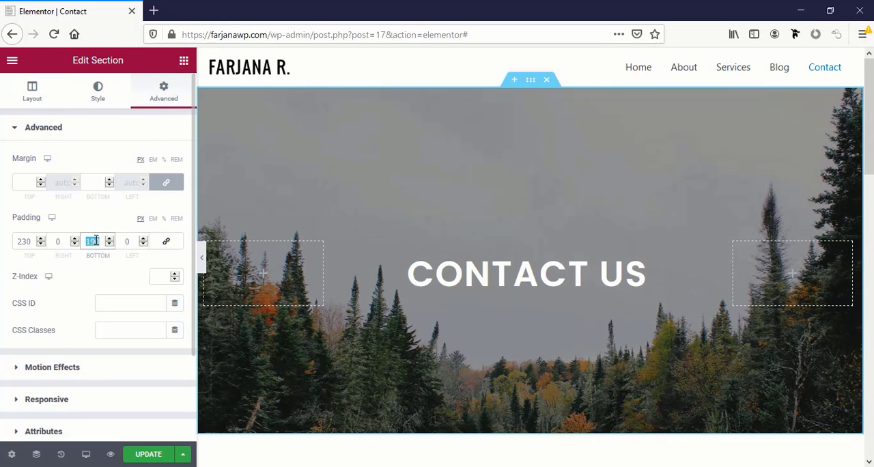
pyautogui.write('0')
pyautogui.doubleClick(25, 243)
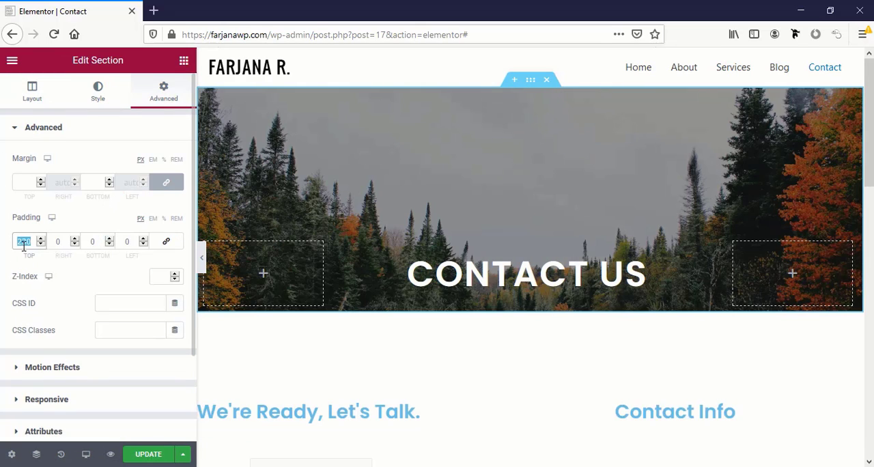
pyautogui.write('0')
# Change the Contact Us hero section's height option to Min Height and check the resulting layout
pyautogui.click(47, 93)
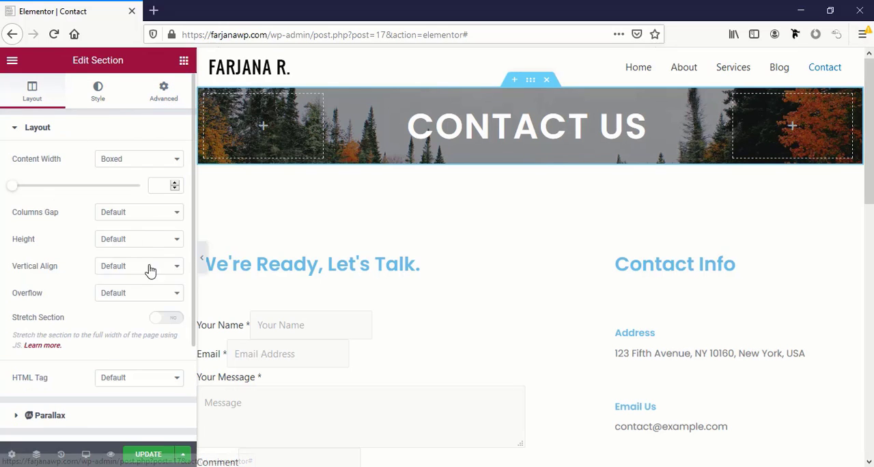
pyautogui.click(113, 241)
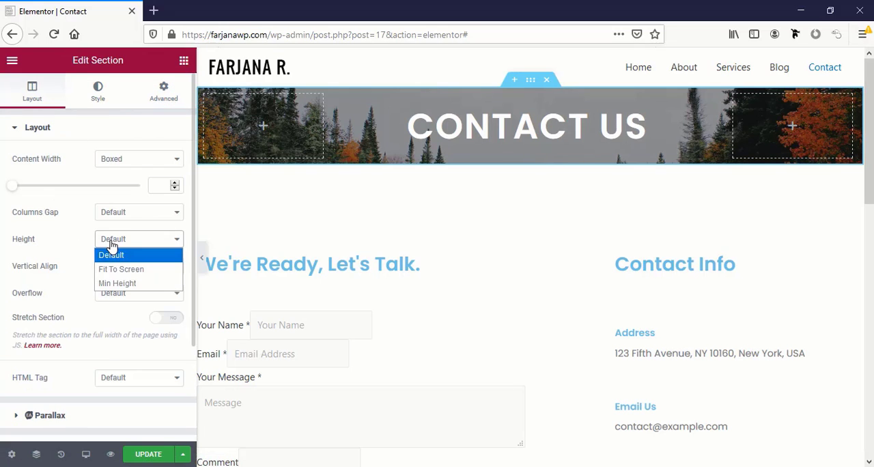
pyautogui.click(121, 283)
pyautogui.scroll(-4, 554, 341)
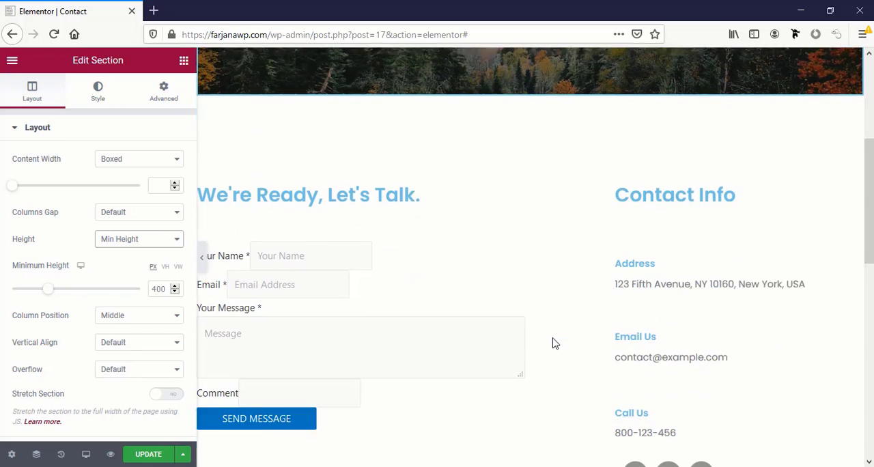
pyautogui.scroll(3, 491, 248)
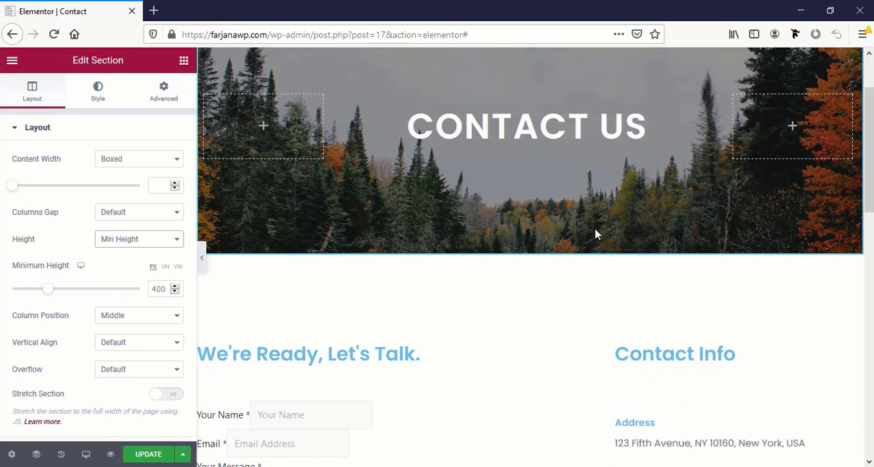
pyautogui.scroll(-3, 512, 279)
pyautogui.scroll(2, 513, 279)
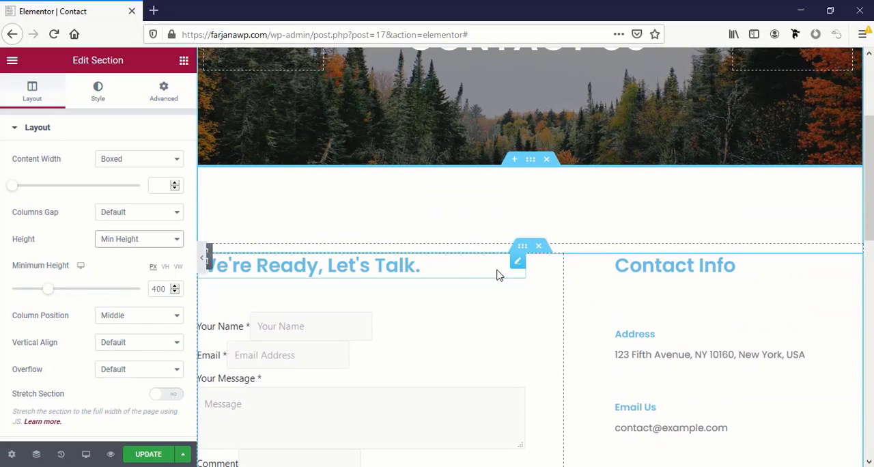
# Set the text color of the "We're Ready, Let's Talk." heading to the global Secondary color
pyautogui.click(364, 266)
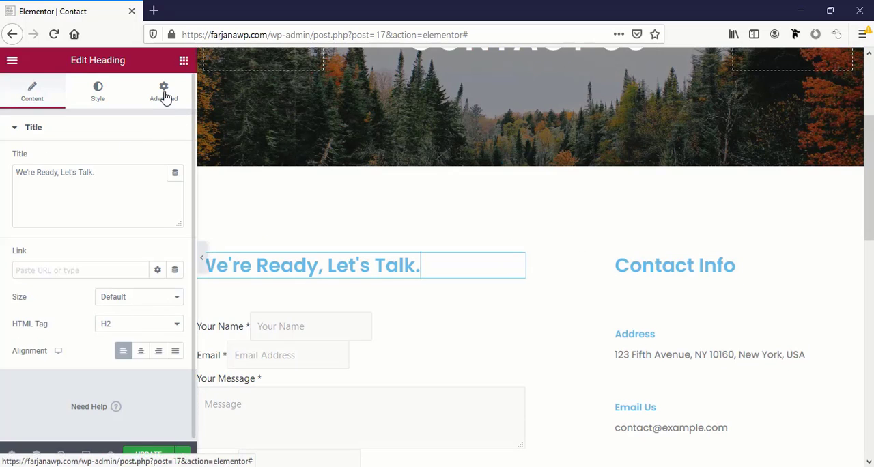
pyautogui.scroll(-3, 266, 274)
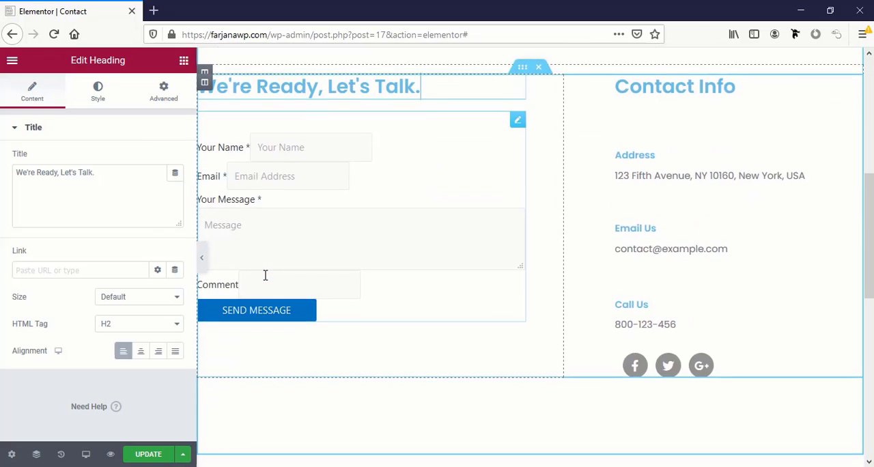
pyautogui.scroll(3, 265, 274)
pyautogui.click(167, 91)
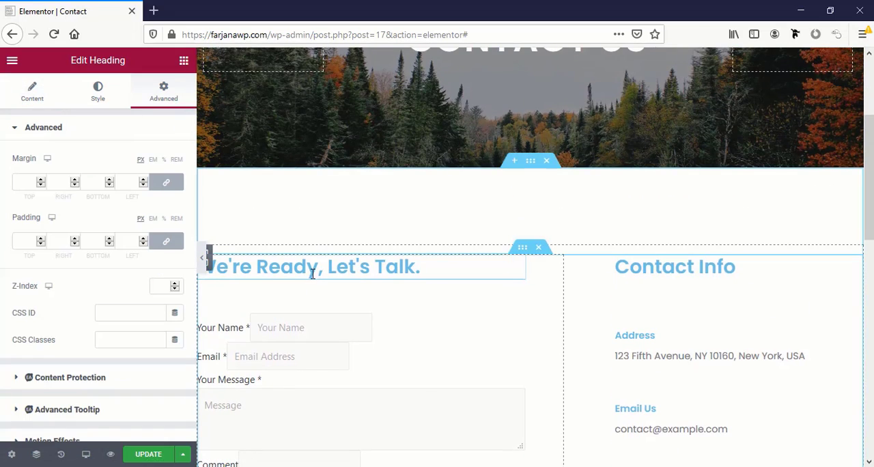
pyautogui.click(99, 92)
pyautogui.click(157, 158)
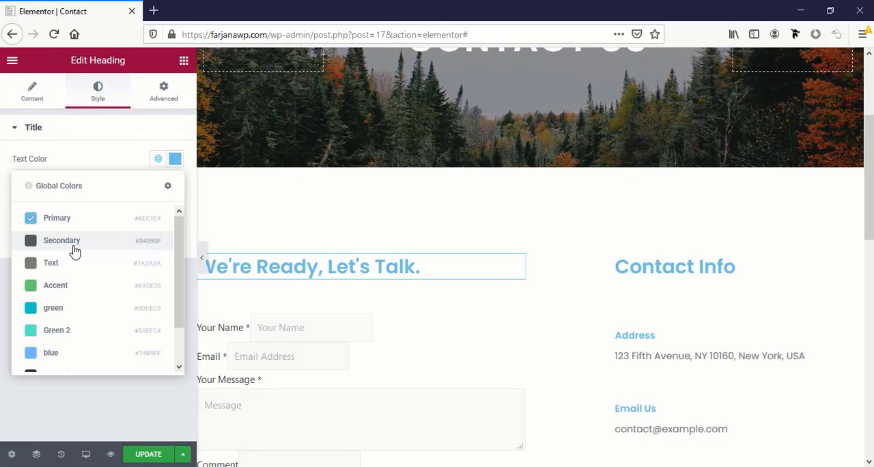
pyautogui.click(74, 252)
# Give the Contact Info heading the global Secondary text color
pyautogui.click(663, 267)
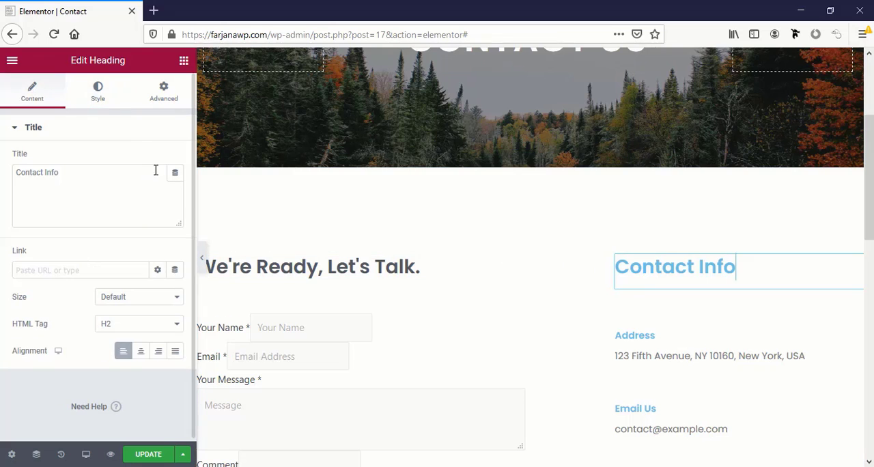
pyautogui.click(101, 103)
pyautogui.click(158, 159)
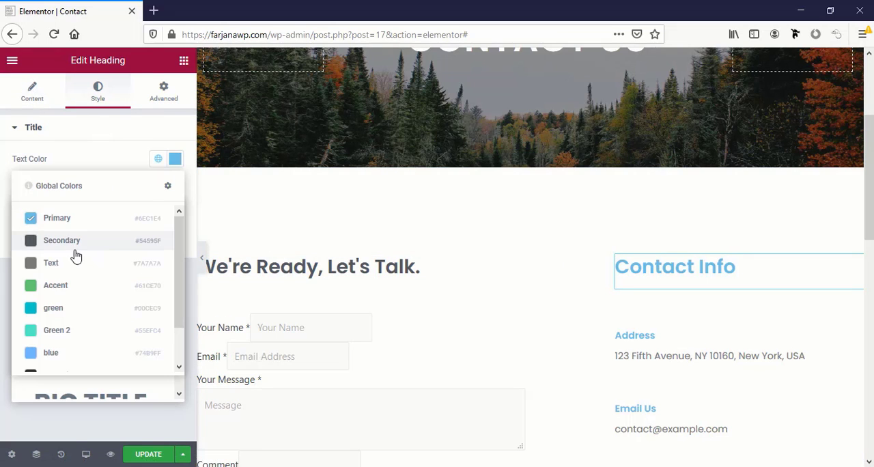
pyautogui.click(69, 243)
pyautogui.scroll(-3, 379, 327)
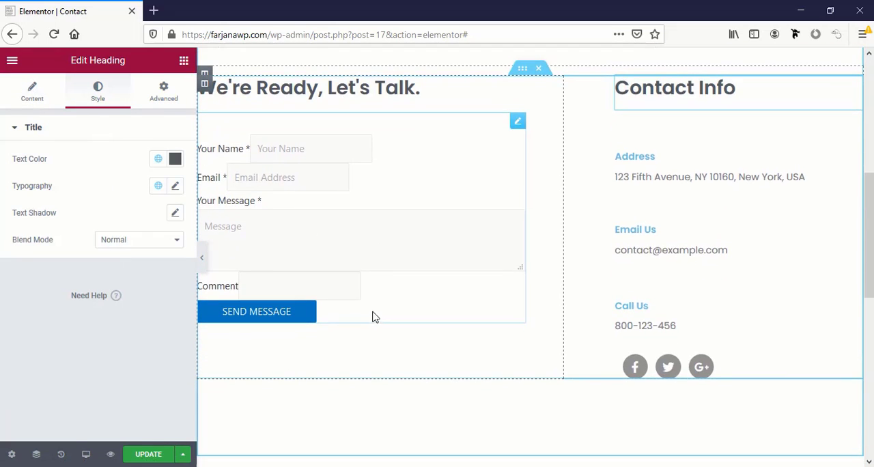
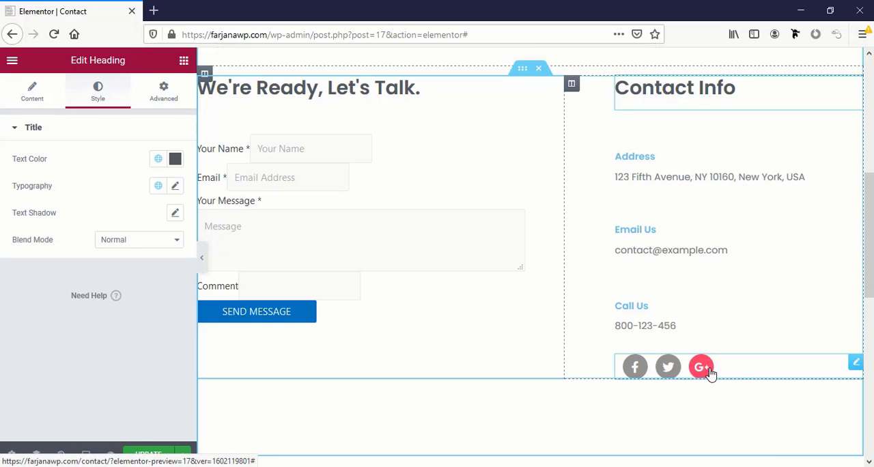
# Open the social icons below the Contact Info details and check the Facebook and Google Plus link settings
pyautogui.click(635, 365)
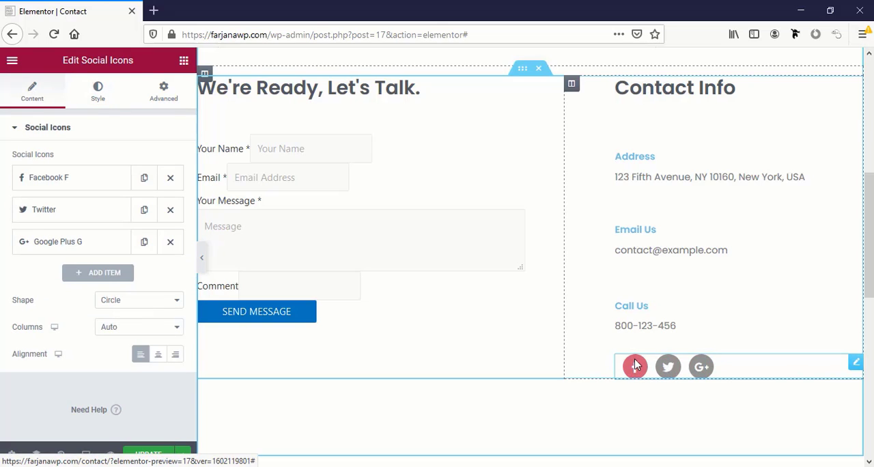
pyautogui.click(56, 186)
pyautogui.scroll(-2, 110, 269)
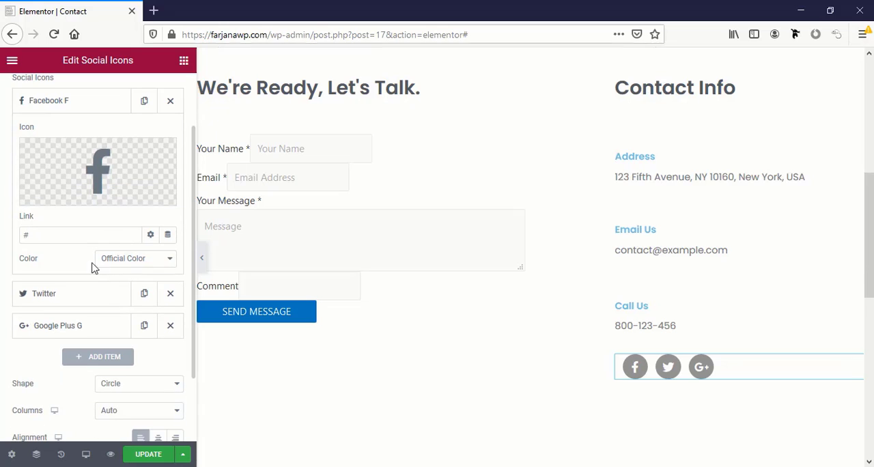
pyautogui.click(37, 234)
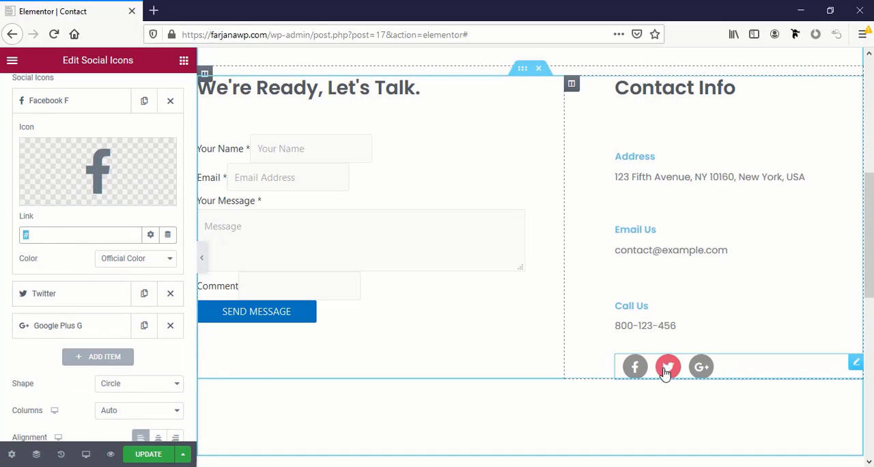
pyautogui.click(86, 325)
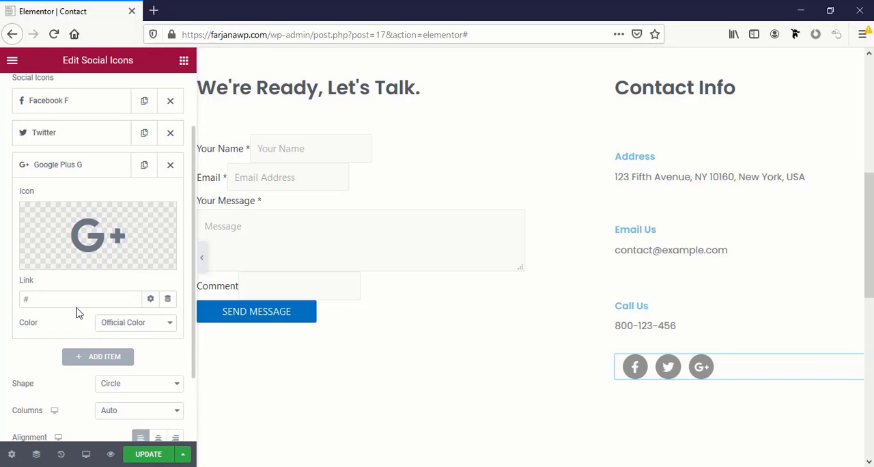
pyautogui.click(74, 299)
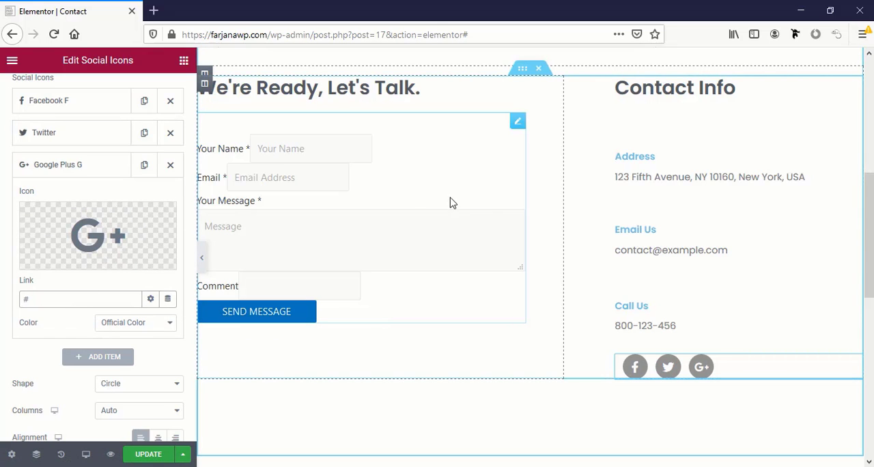
# Select the contact form below the "We're Ready, Let's Talk." heading and check its shortcode
pyautogui.scroll(2, 450, 202)
pyautogui.scroll(-2, 406, 221)
pyautogui.click(405, 225)
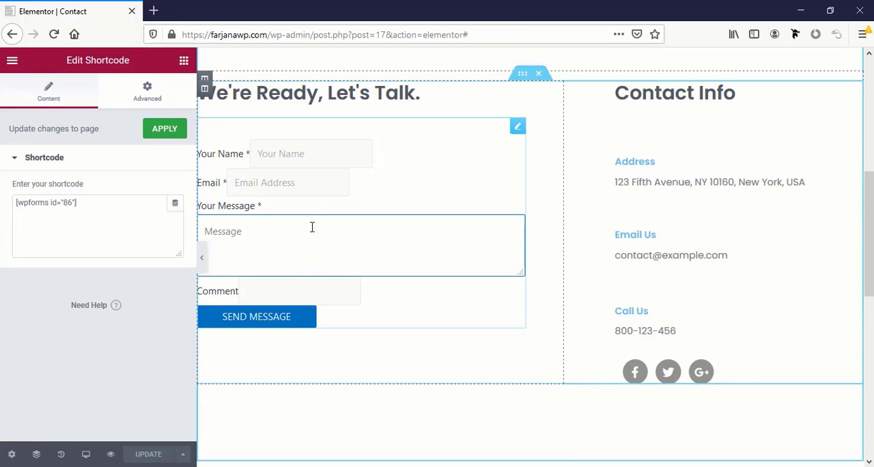
pyautogui.scroll(-3, 410, 196)
pyautogui.scroll(2, 412, 198)
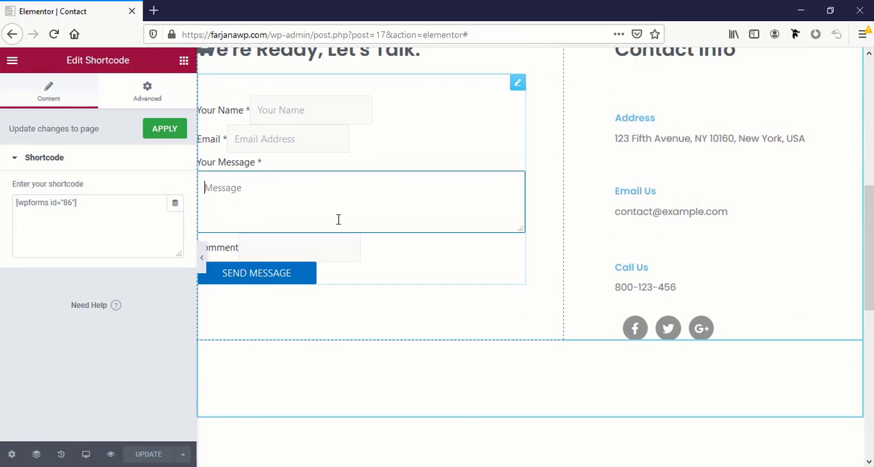
pyautogui.scroll(3, 337, 277)
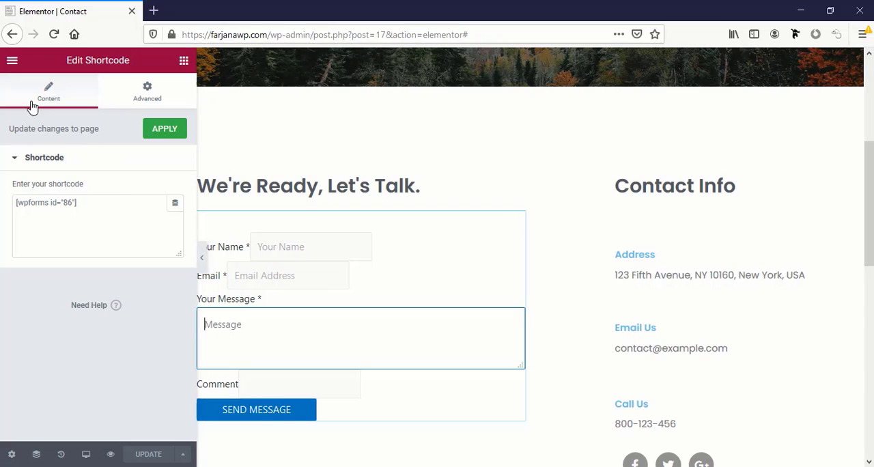
# Open the WordPress dashboard in a new tab and open Contact Form 1 in the WPForms builder
pyautogui.click(12, 61)
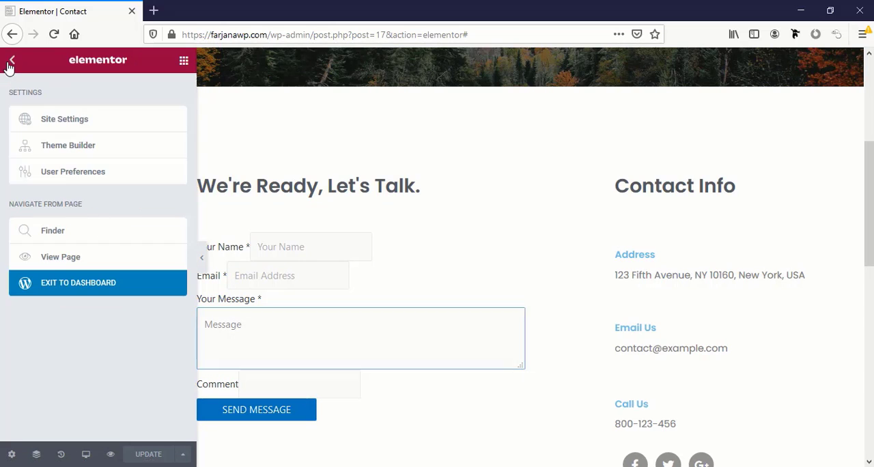
pyautogui.rightClick(67, 283)
pyautogui.click(89, 285)
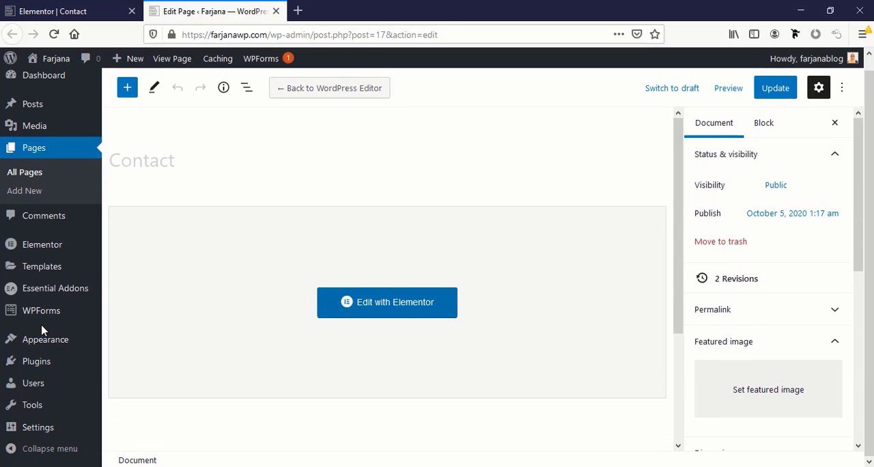
pyautogui.moveTo(64, 321)
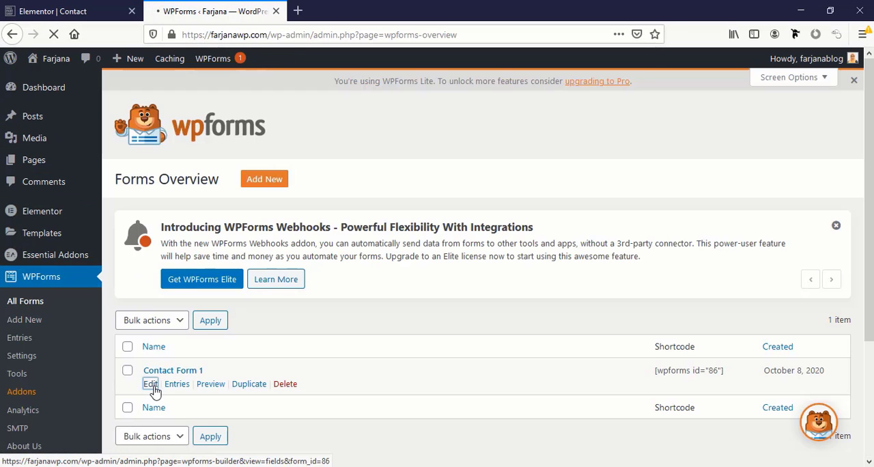
pyautogui.click(151, 385)
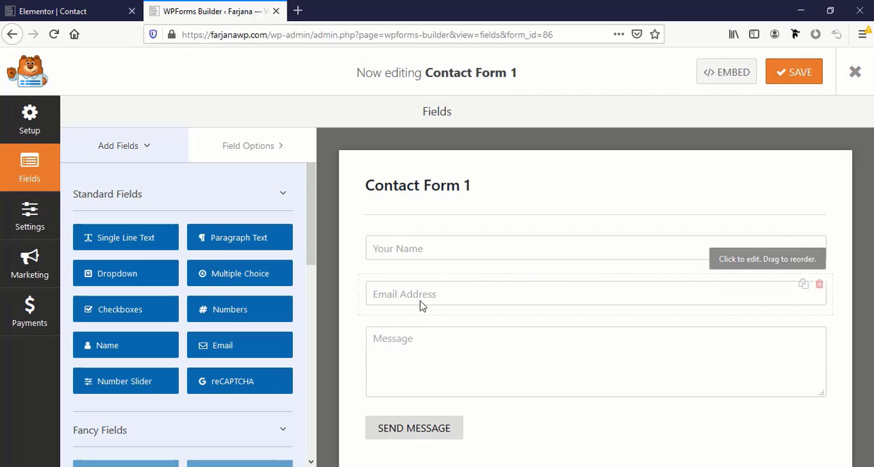
pyautogui.scroll(-3, 389, 322)
pyautogui.scroll(3, 536, 286)
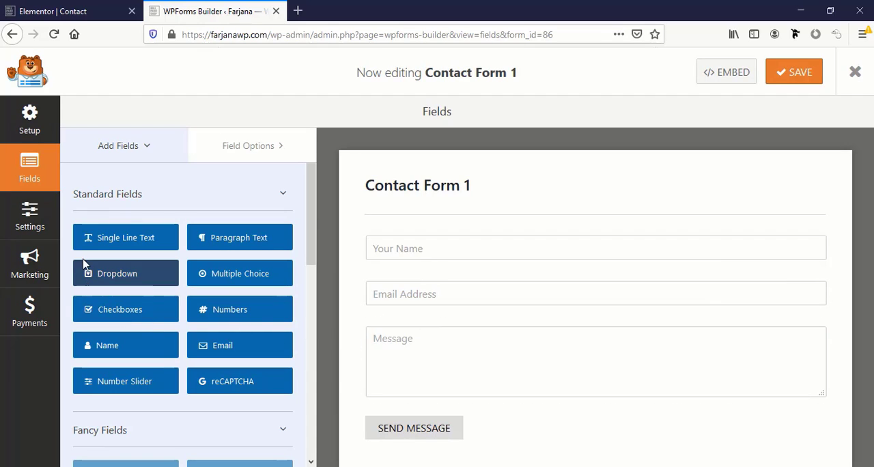
# Try adding a Single Line Text field between the email and message fields, and delete it again
pyautogui.moveTo(105, 242); pyautogui.dragTo(367, 322)
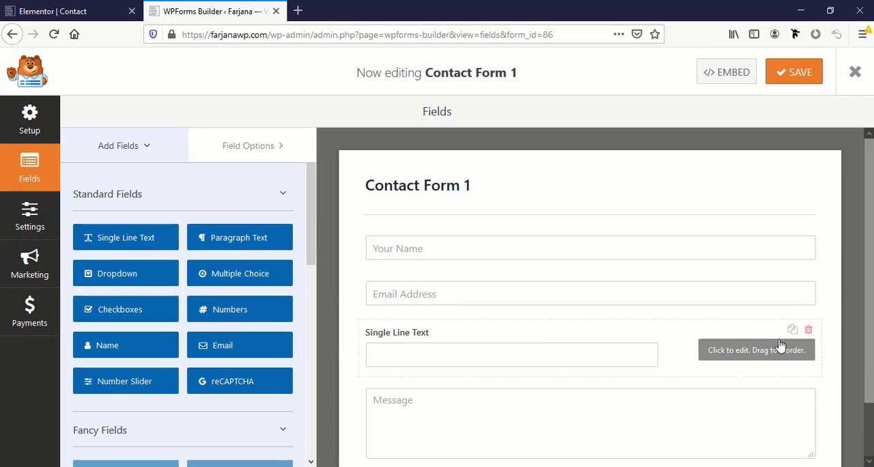
pyautogui.click(807, 329)
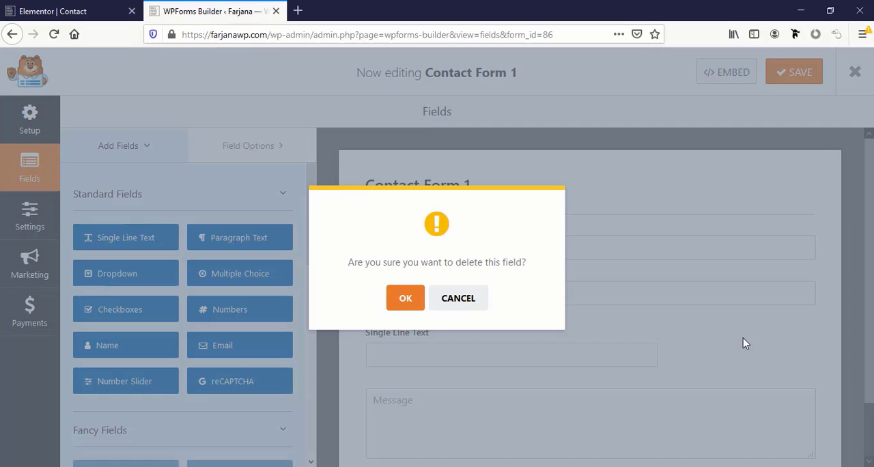
pyautogui.click(403, 308)
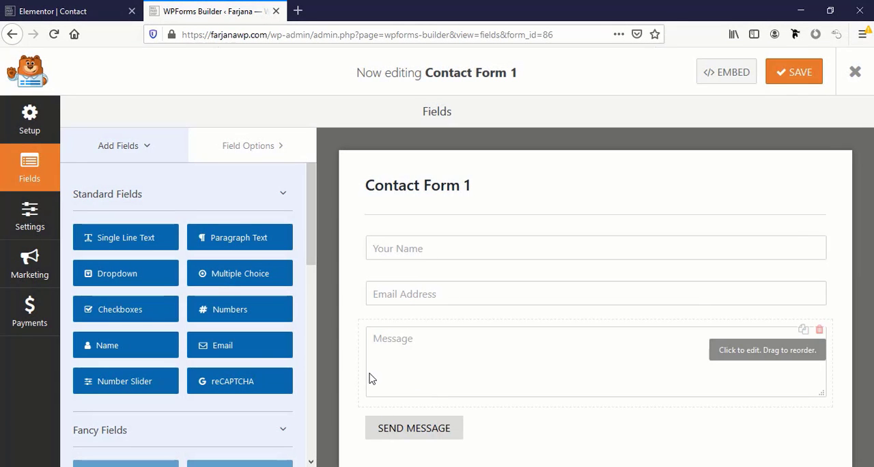
# Look through the available form fields and Contact Form 1's general settings, including the submit button and processing texts
pyautogui.scroll(-8, 204, 233)
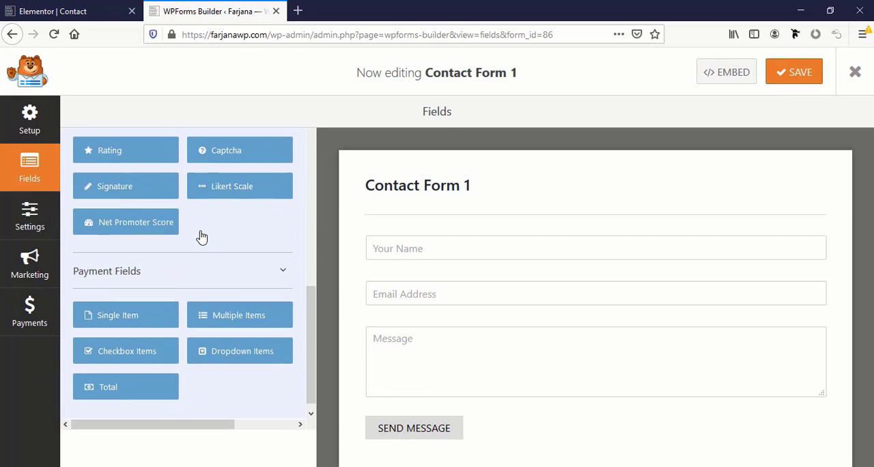
pyautogui.scroll(1, 191, 240)
pyautogui.click(32, 217)
pyautogui.scroll(-1, 171, 357)
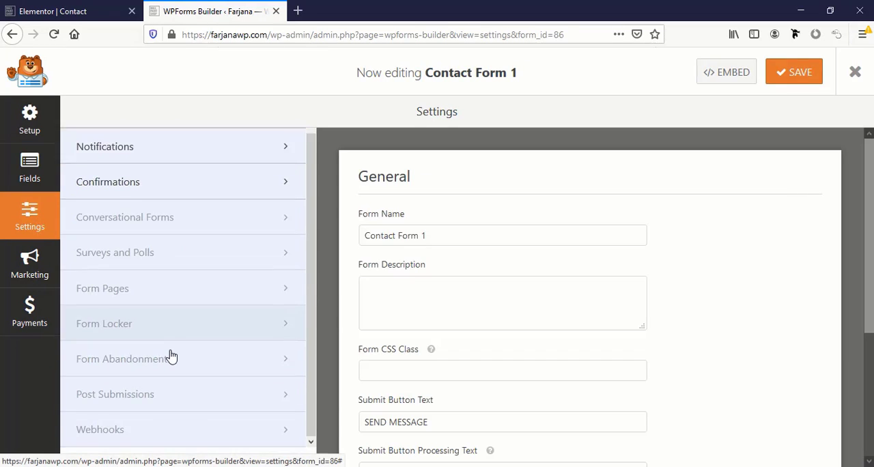
pyautogui.scroll(1, 170, 357)
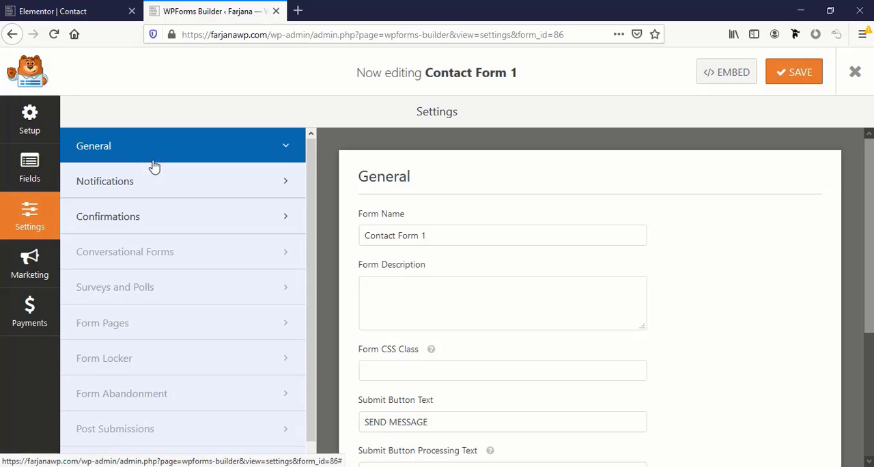
pyautogui.scroll(-3, 420, 344)
pyautogui.scroll(2, 419, 344)
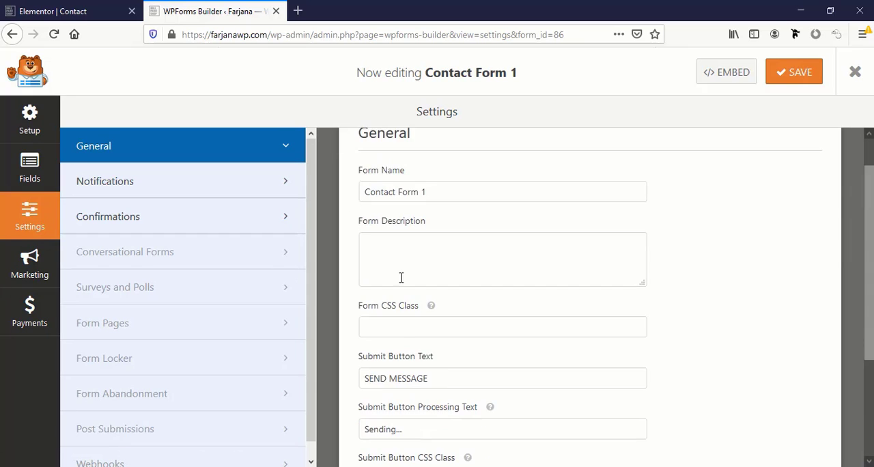
pyautogui.scroll(-2, 402, 277)
pyautogui.doubleClick(377, 288)
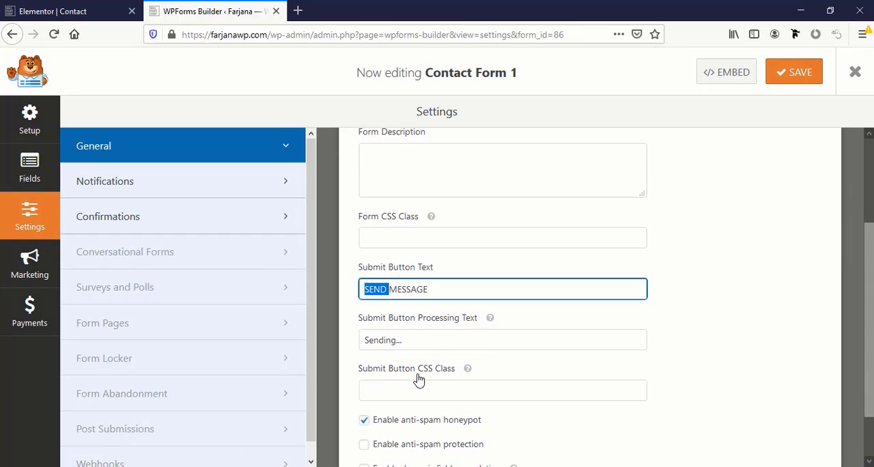
pyautogui.scroll(-2, 410, 380)
pyautogui.scroll(1, 376, 321)
pyautogui.doubleClick(380, 278)
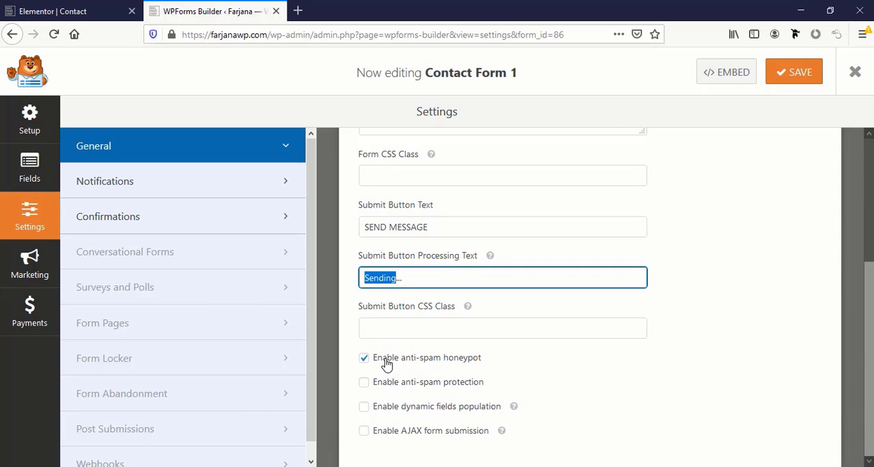
# Review the form's default notification settings, including the recipient address, email subject, sender and message
pyautogui.click(188, 190)
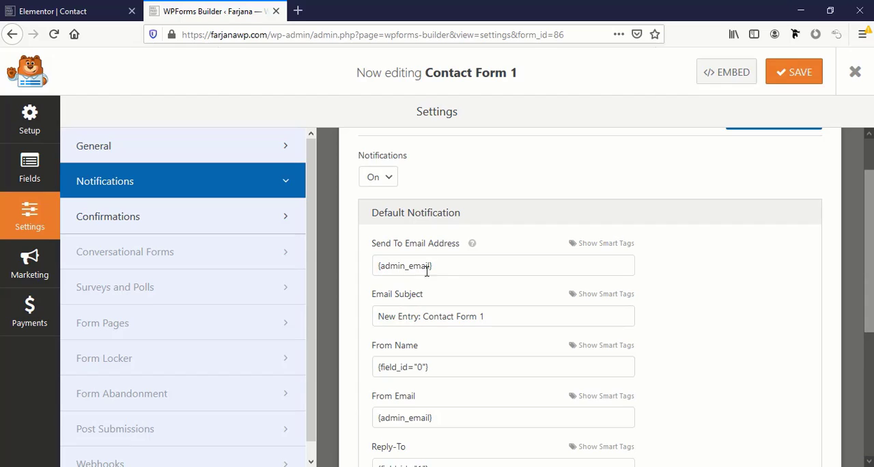
pyautogui.click(458, 271)
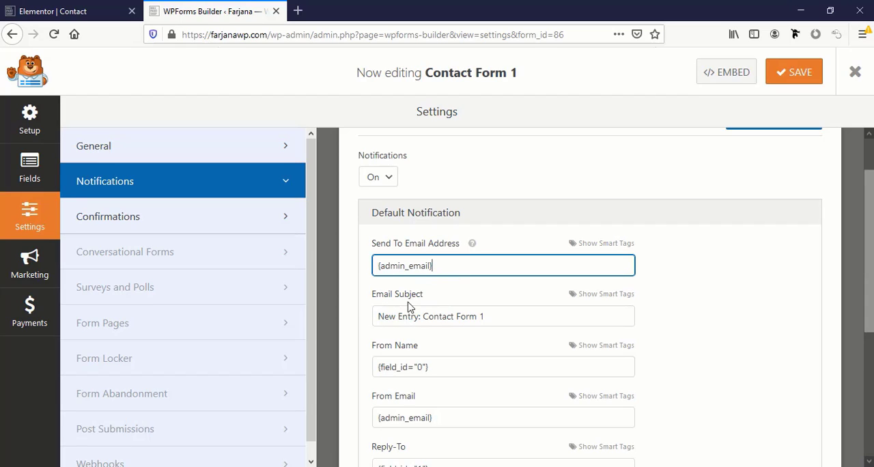
pyautogui.click(424, 317)
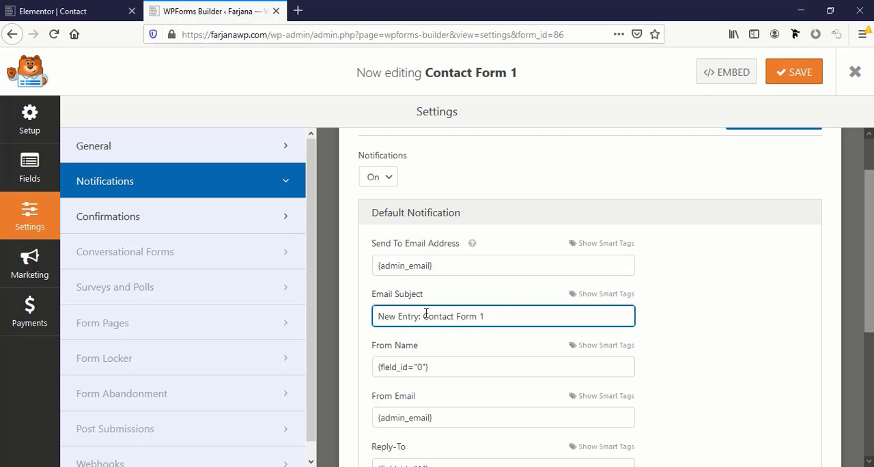
pyautogui.moveTo(467, 312); pyautogui.dragTo(510, 311)
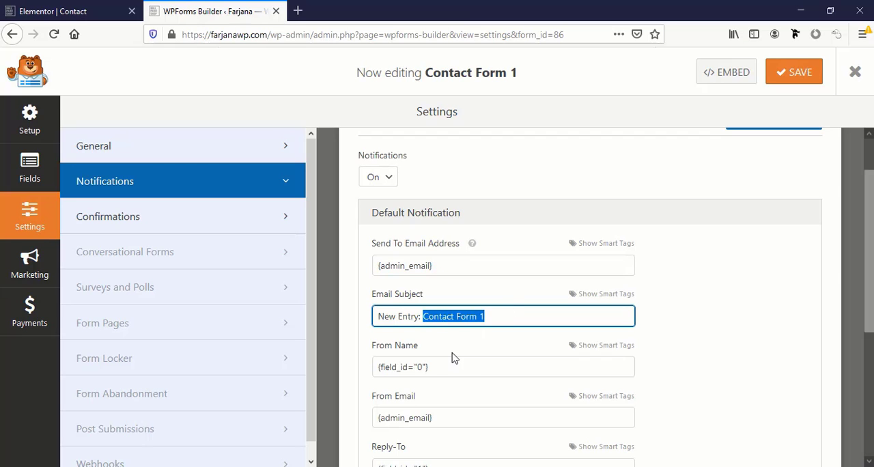
pyautogui.scroll(-3, 453, 358)
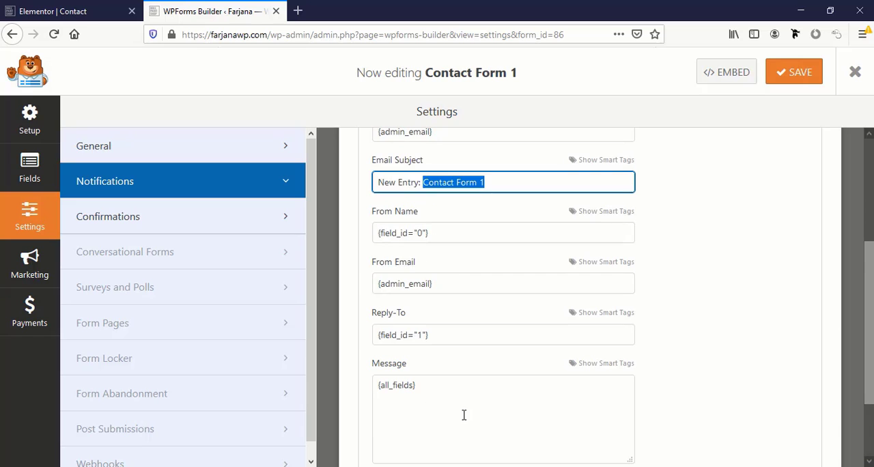
pyautogui.scroll(-2, 464, 414)
pyautogui.scroll(3, 464, 416)
pyautogui.scroll(3, 463, 419)
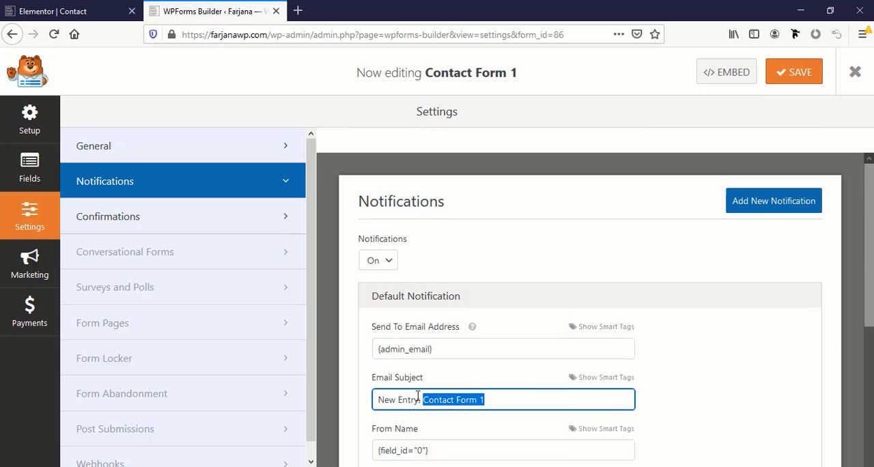
# Check the Conversational Forms option and dismiss its upgrade dialog
pyautogui.click(181, 253)
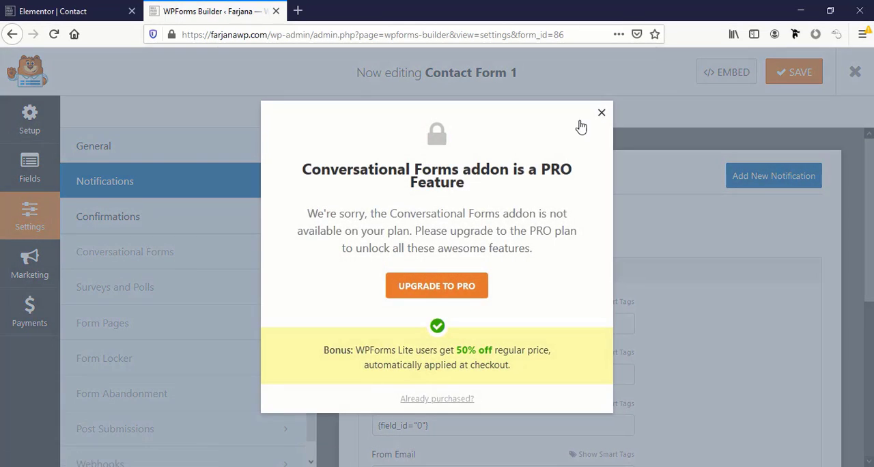
pyautogui.click(600, 113)
pyautogui.scroll(-2, 241, 369)
pyautogui.scroll(2, 241, 369)
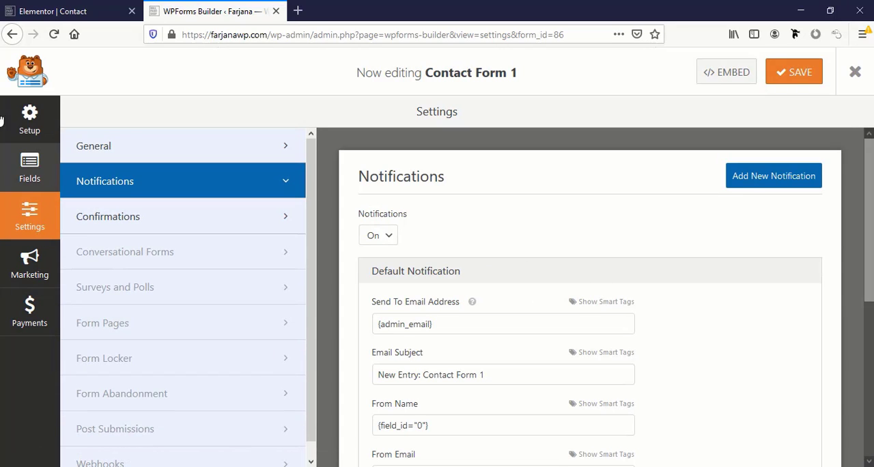
pyautogui.click(12, 34)
pyautogui.press('Escape')
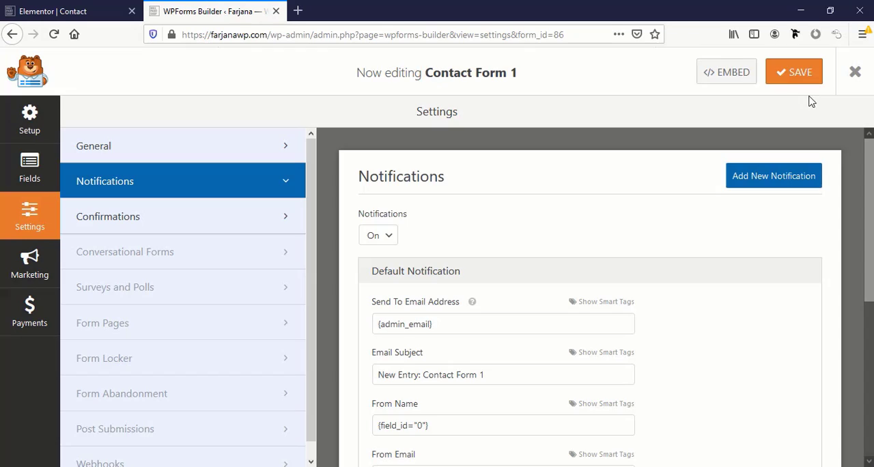
# Save Contact Form 1, close the form builder and return to the Contact page in Elementor
pyautogui.click(801, 80)
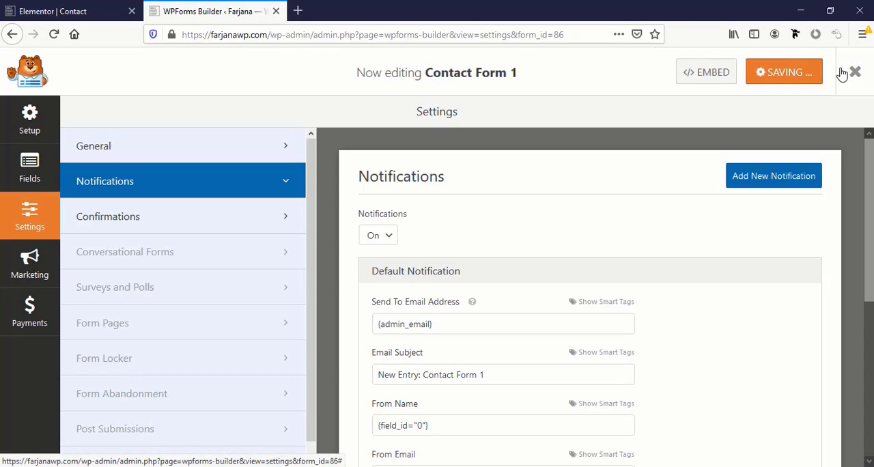
pyautogui.click(863, 72)
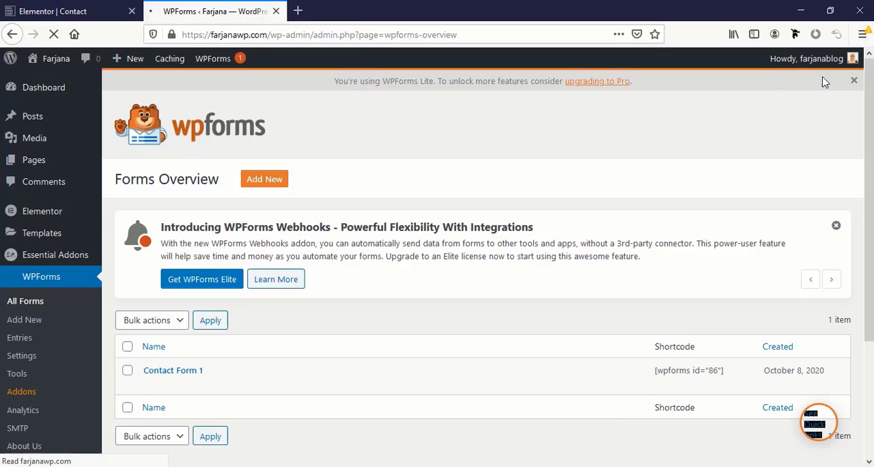
pyautogui.click(68, 10)
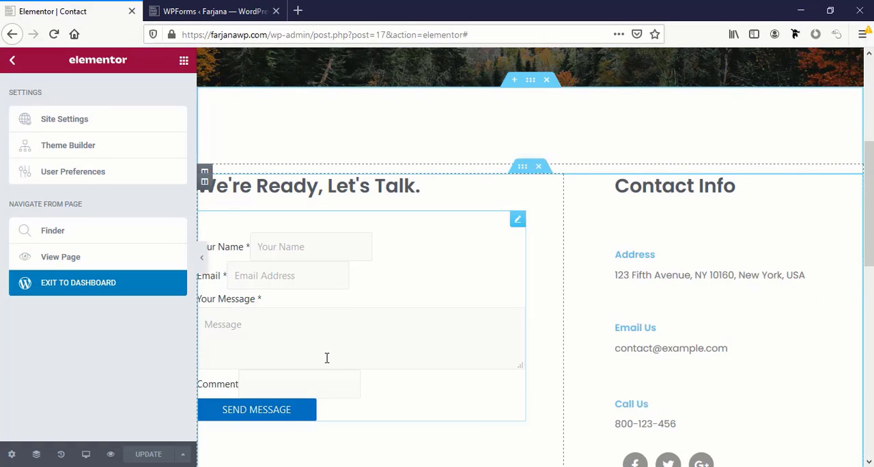
pyautogui.scroll(-4, 326, 356)
pyautogui.scroll(3, 326, 357)
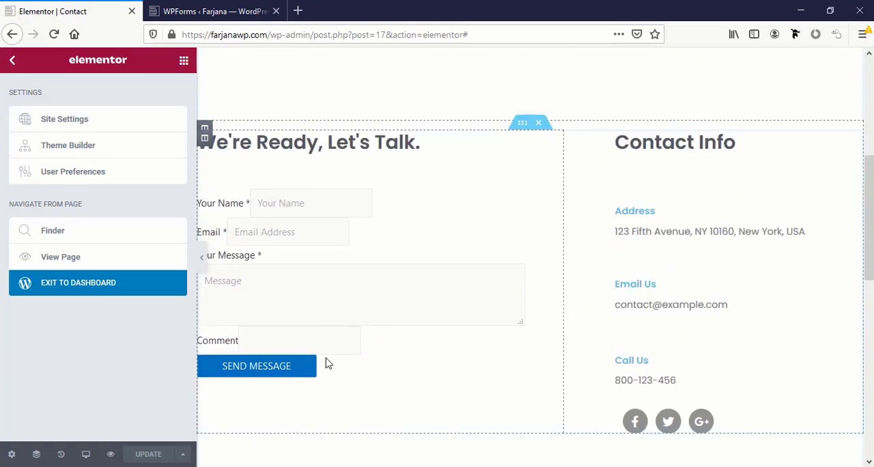
# Open the live Contact page in a new browser tab and review its banner, contact form and contact info
pyautogui.scroll(3, 326, 363)
pyautogui.scroll(-3, 326, 358)
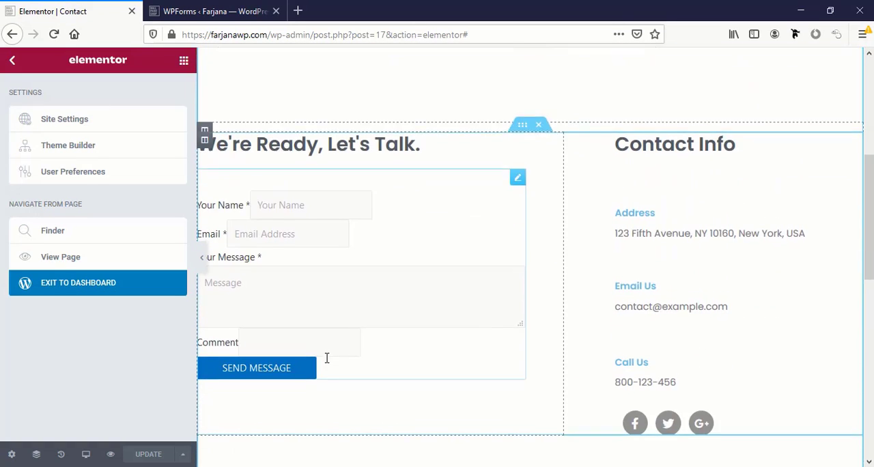
pyautogui.rightClick(62, 259)
pyautogui.click(75, 266)
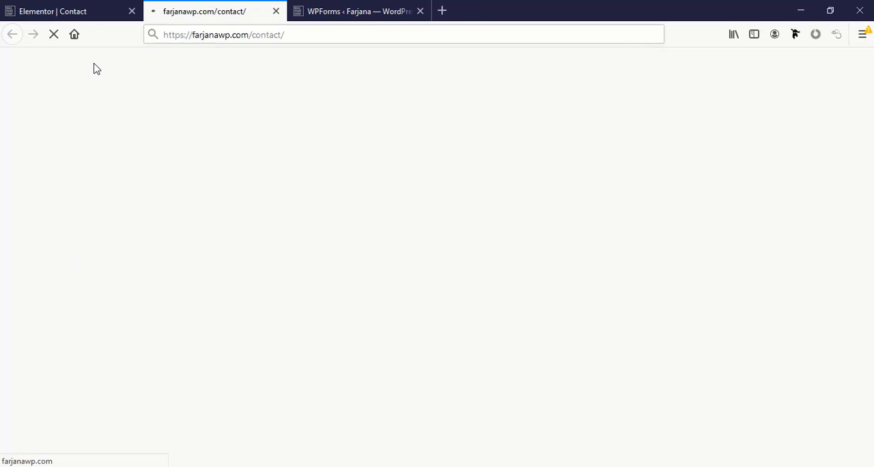
pyautogui.scroll(-3, 312, 349)
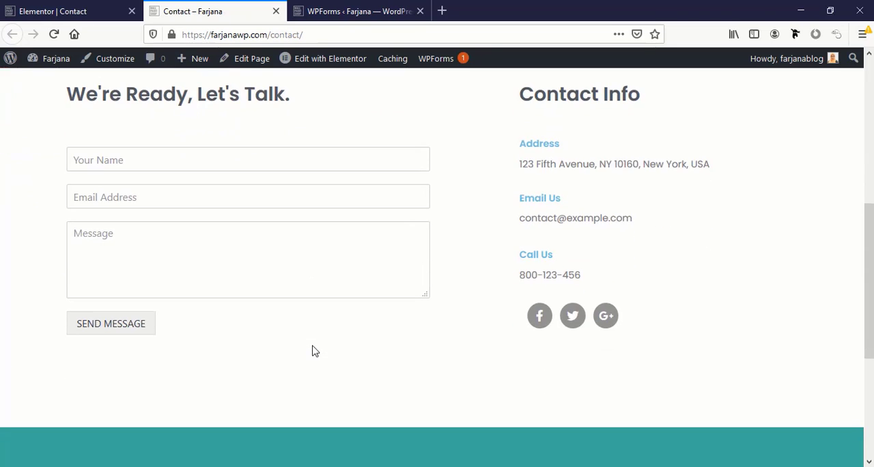
pyautogui.scroll(-3, 313, 351)
pyautogui.scroll(5, 314, 351)
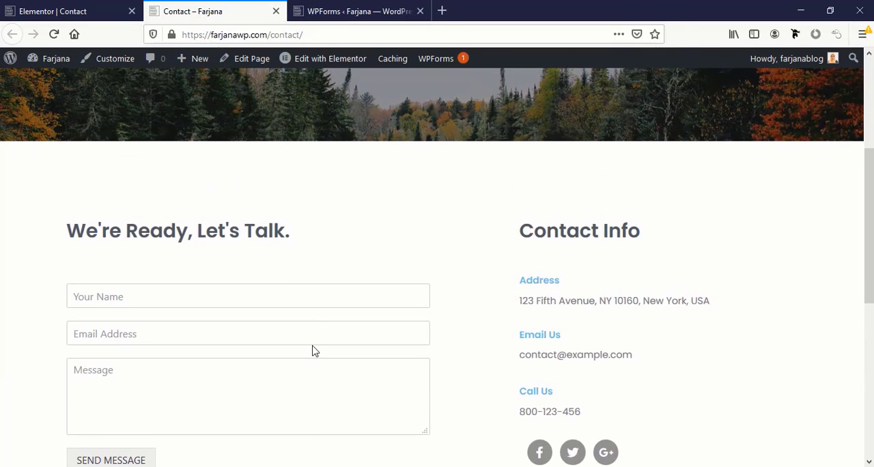
pyautogui.scroll(3, 312, 351)
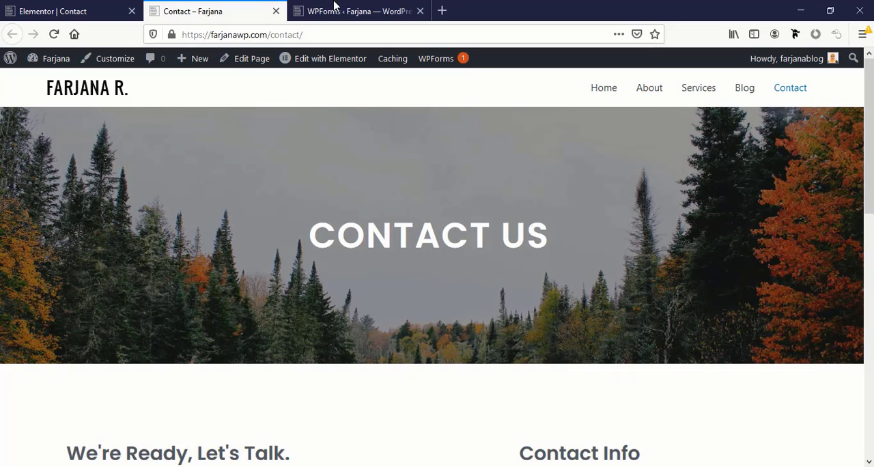
# Create a new page titled Portfolio, publish it and open it in the Elementor editor
pyautogui.moveTo(197, 63)
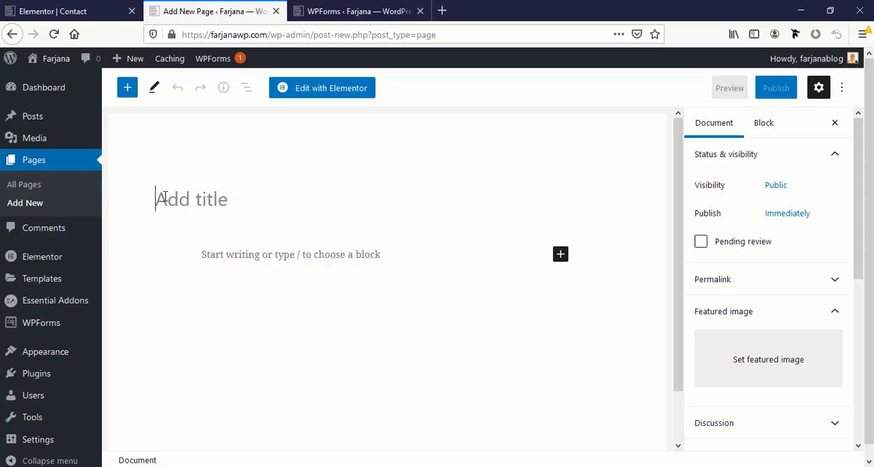
pyautogui.write('Portfolio')
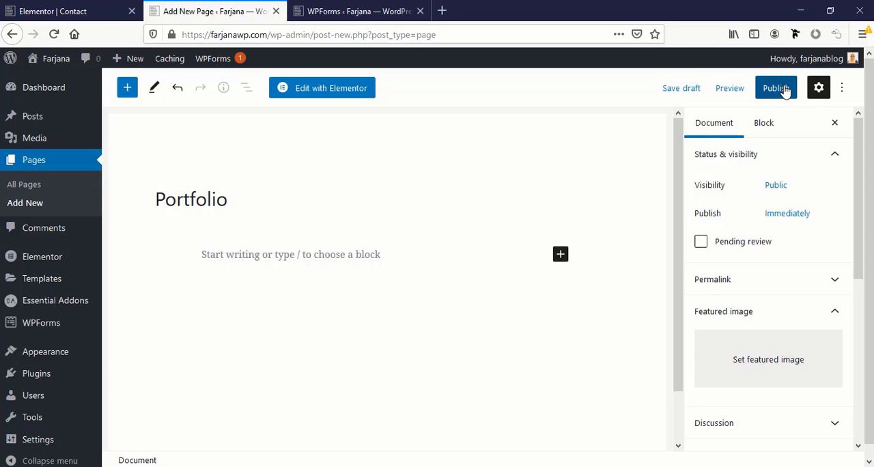
pyautogui.click(778, 87)
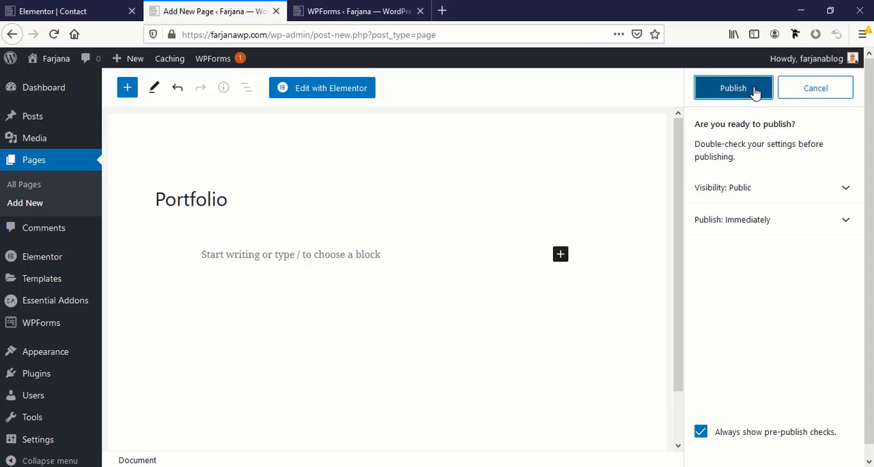
pyautogui.click(755, 91)
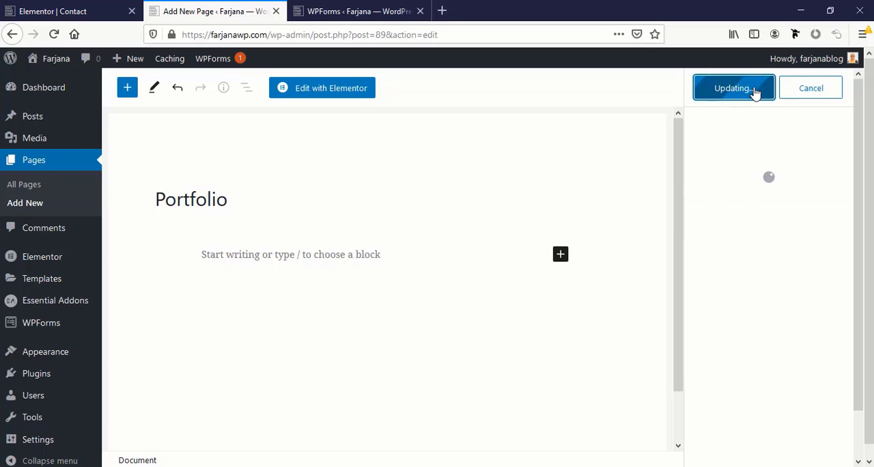
pyautogui.click(308, 94)
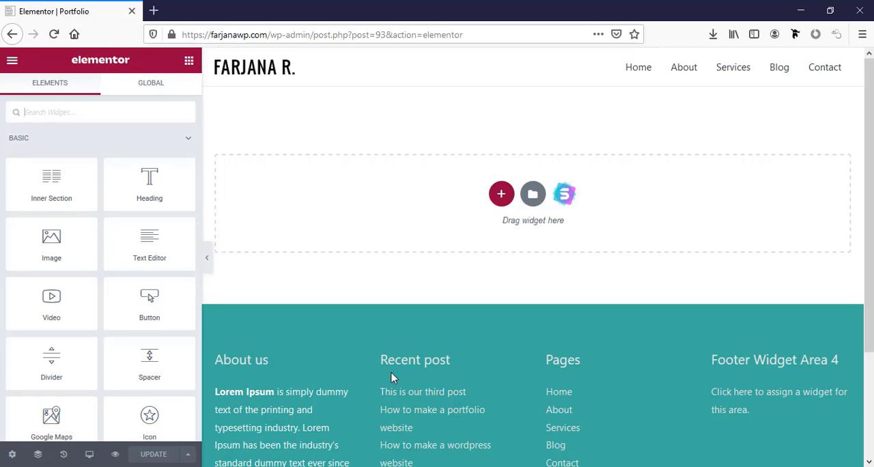
# Insert the saved "page template" from the template library into the Portfolio page, including its document settings
pyautogui.click(532, 195)
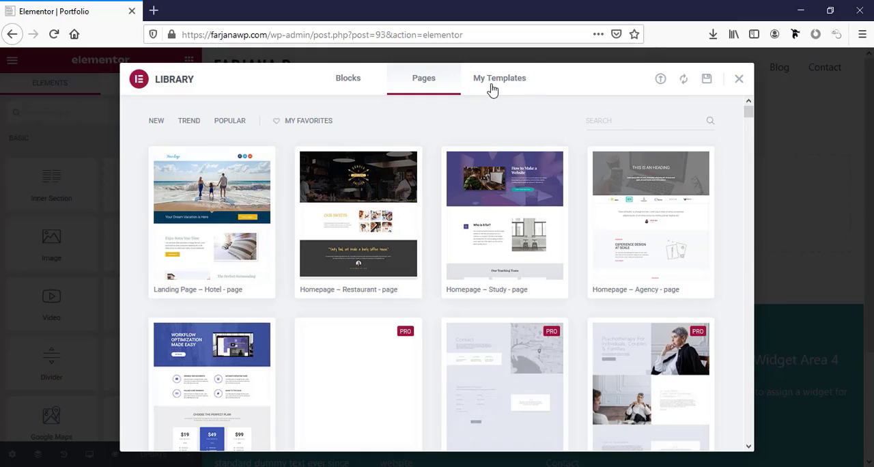
pyautogui.click(492, 89)
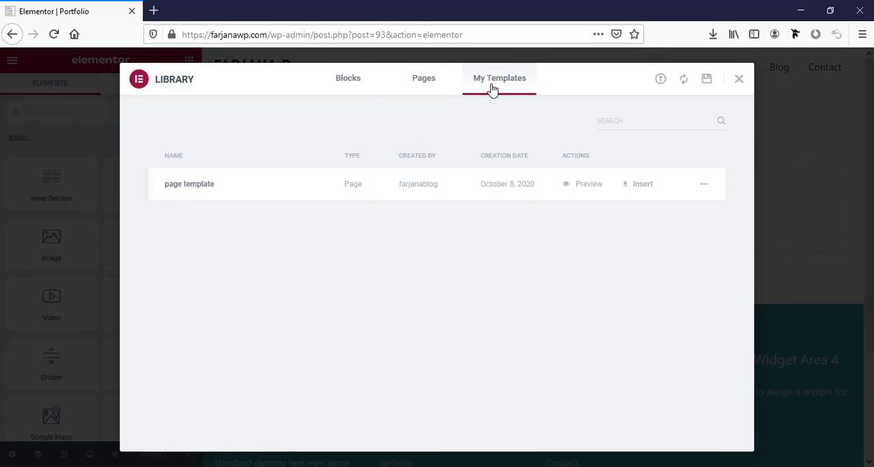
pyautogui.click(639, 188)
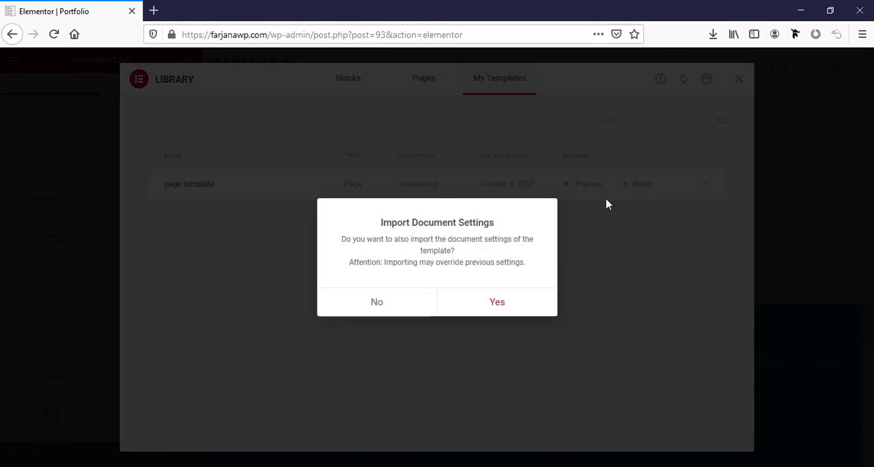
pyautogui.click(477, 303)
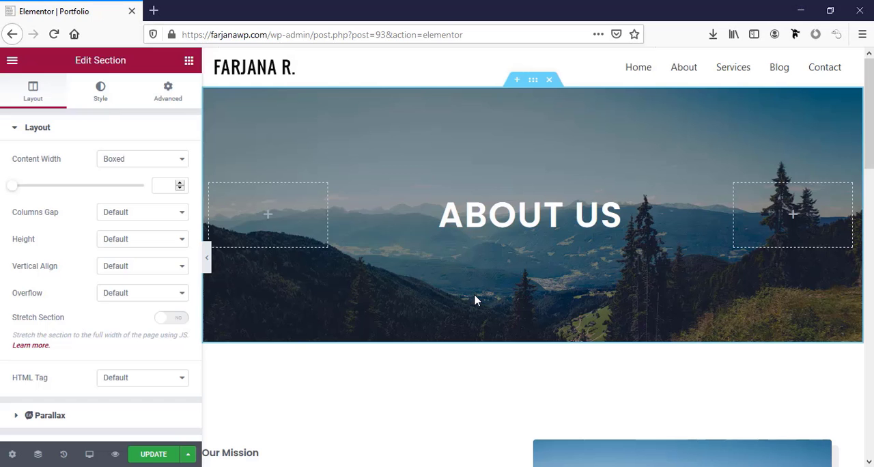
# Change the banner heading text to "Portfolio"
pyautogui.click(487, 224)
pyautogui.tripleClick(100, 218)
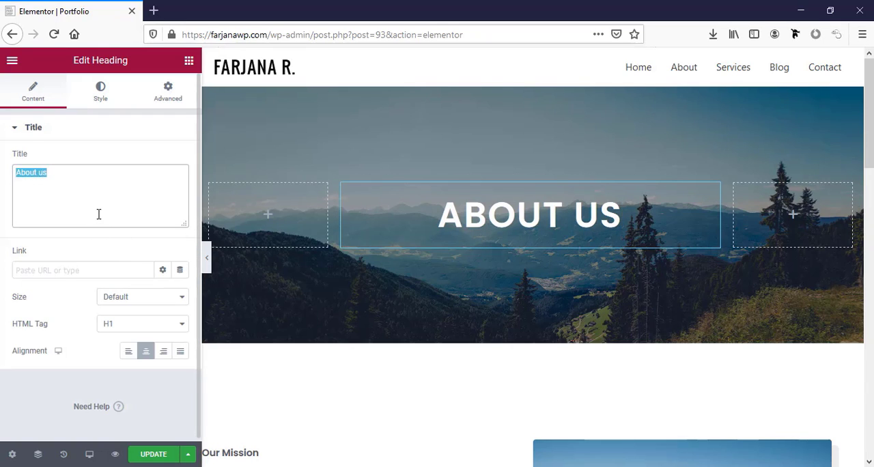
pyautogui.write('Portfolio')
# Delete the Our Mission section with its image and the Extraordinary Experiences / Our Core Values section below the banner
pyautogui.scroll(-4, 353, 314)
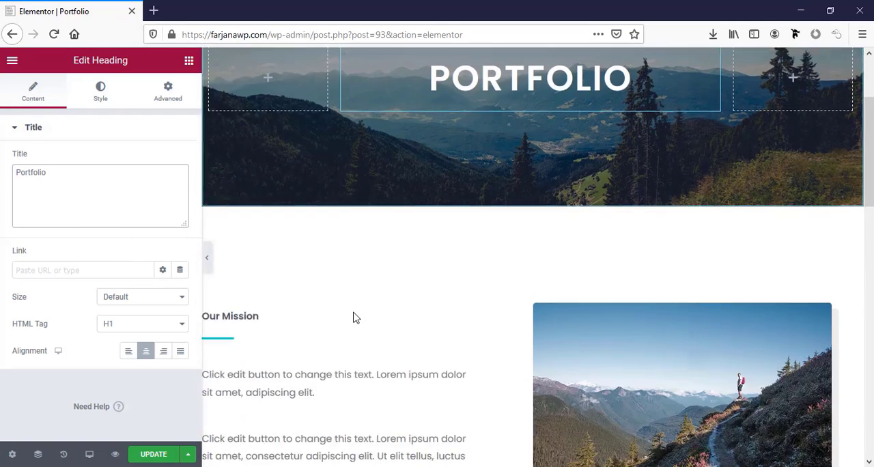
pyautogui.scroll(-3, 346, 311)
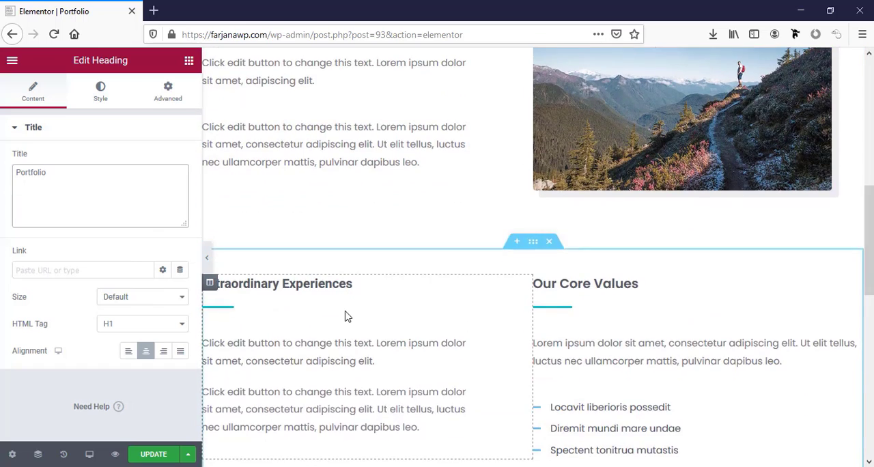
pyautogui.scroll(2, 347, 312)
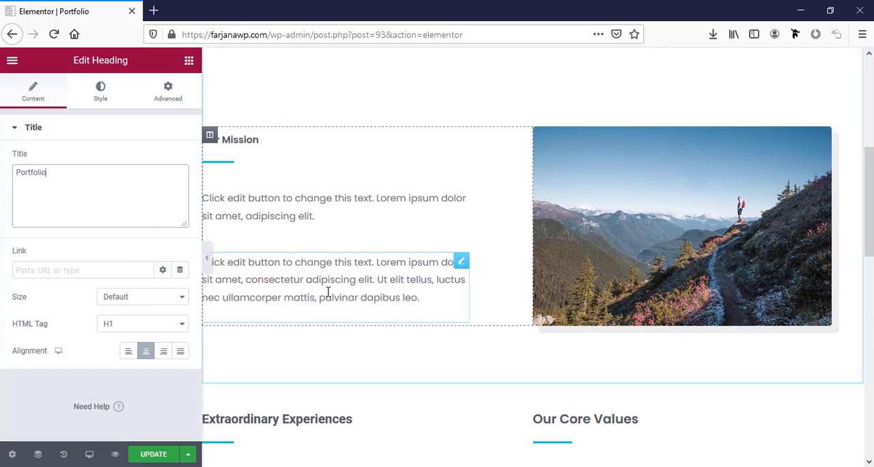
pyautogui.rightClick(215, 140)
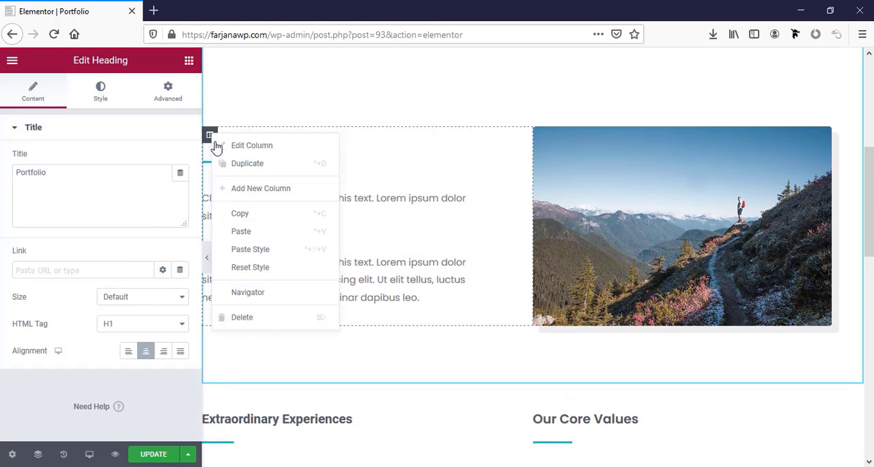
pyautogui.click(266, 318)
pyautogui.scroll(3, 254, 160)
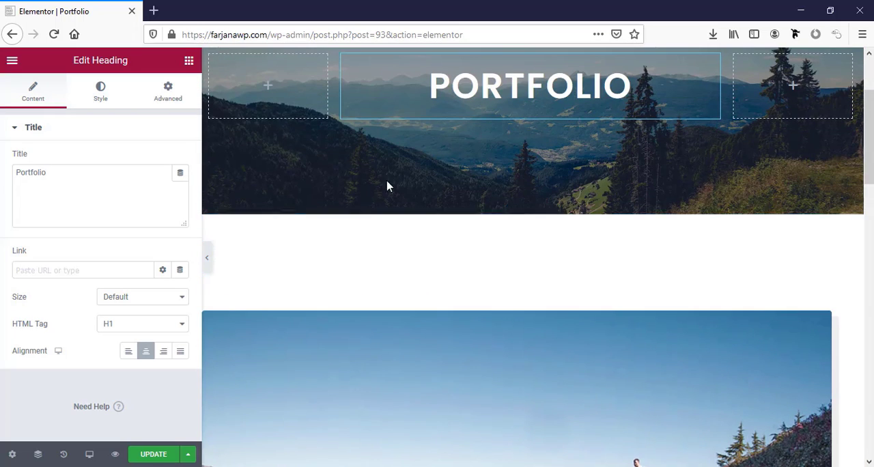
pyautogui.click(549, 208)
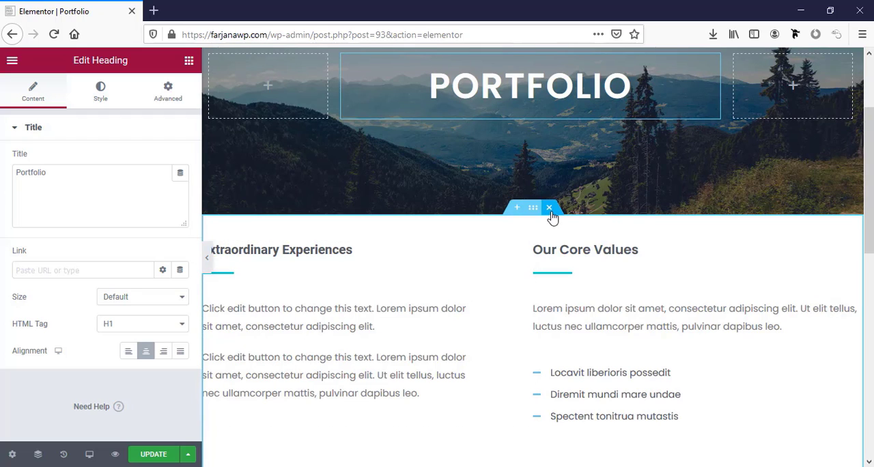
pyautogui.click(549, 209)
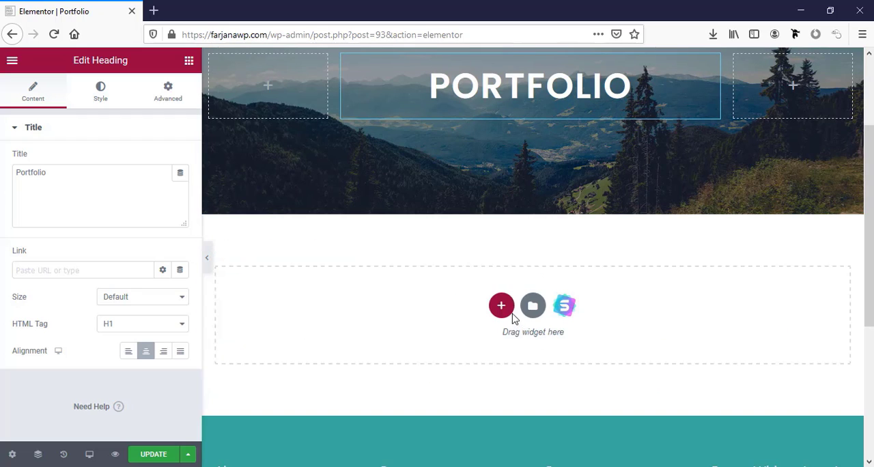
# Add a single-column section below the banner and set its padding to 50 px on all sides
pyautogui.click(501, 307)
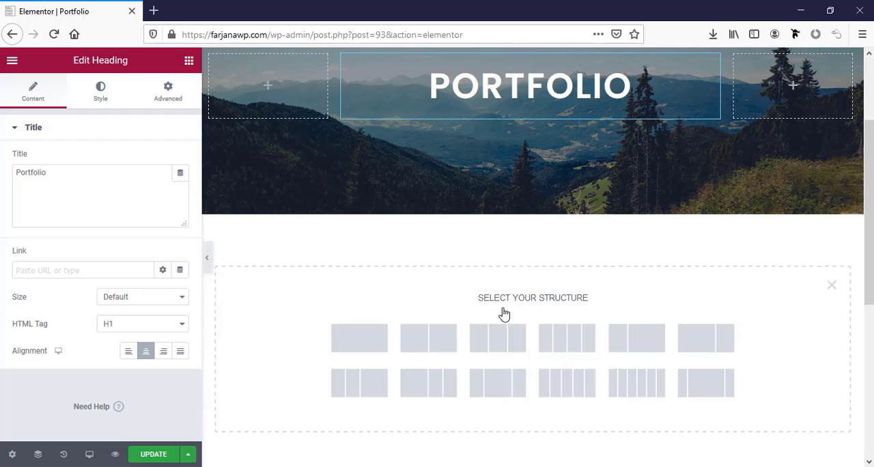
pyautogui.click(358, 339)
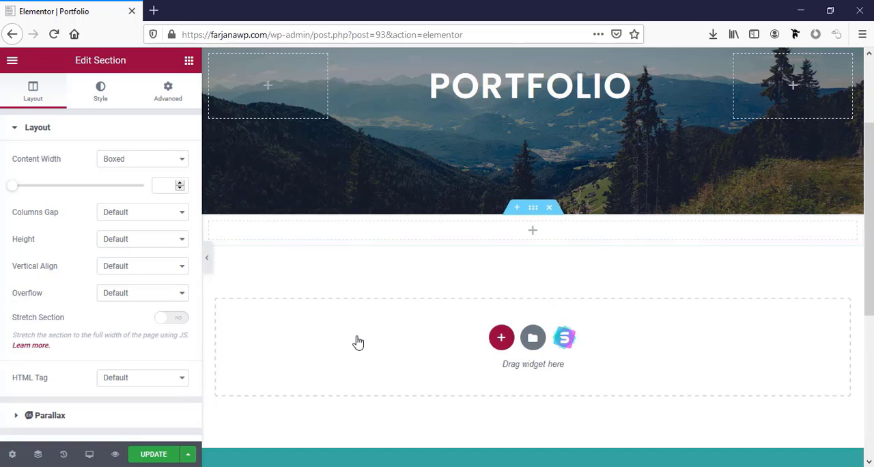
pyautogui.click(532, 215)
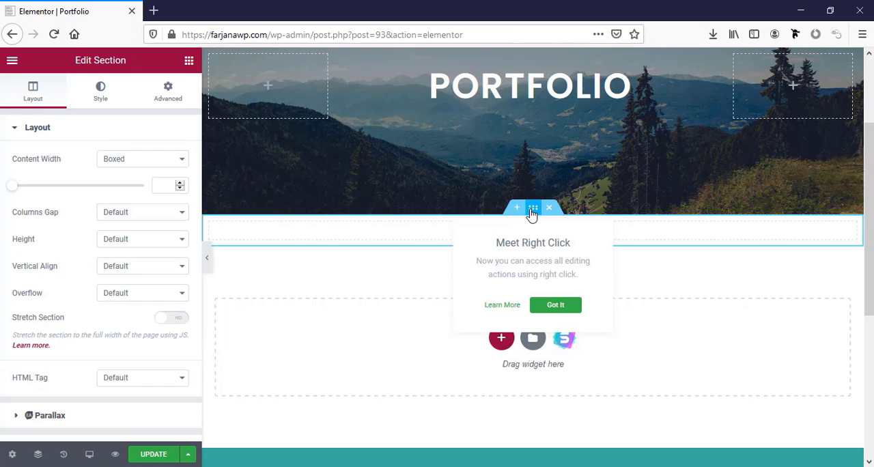
pyautogui.click(168, 97)
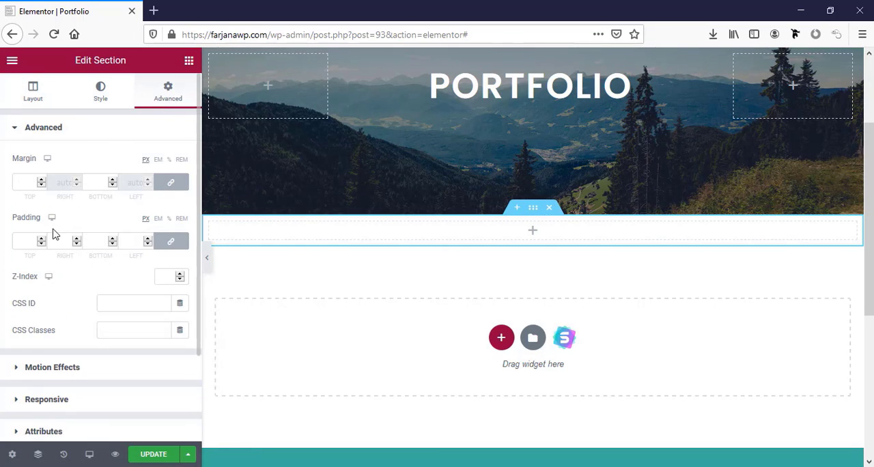
pyautogui.click(23, 240)
pyautogui.write('50')
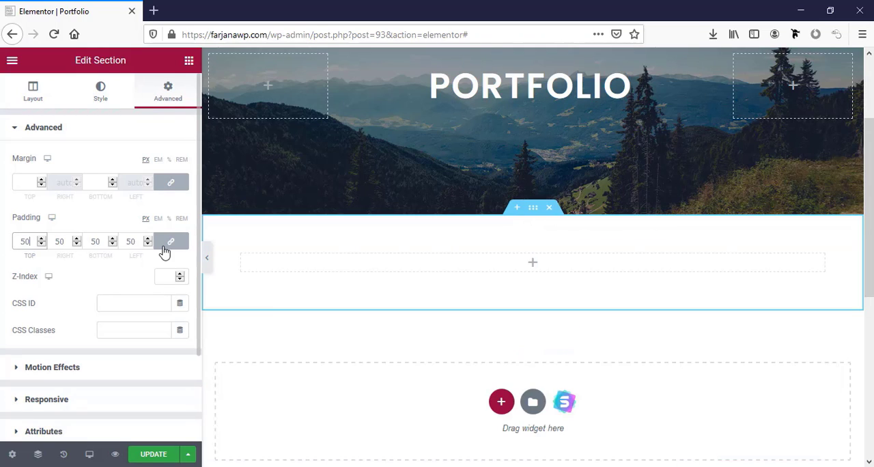
# Unlink the new section's padding values and set the right and left padding to 0
pyautogui.click(169, 243)
pyautogui.click(62, 248)
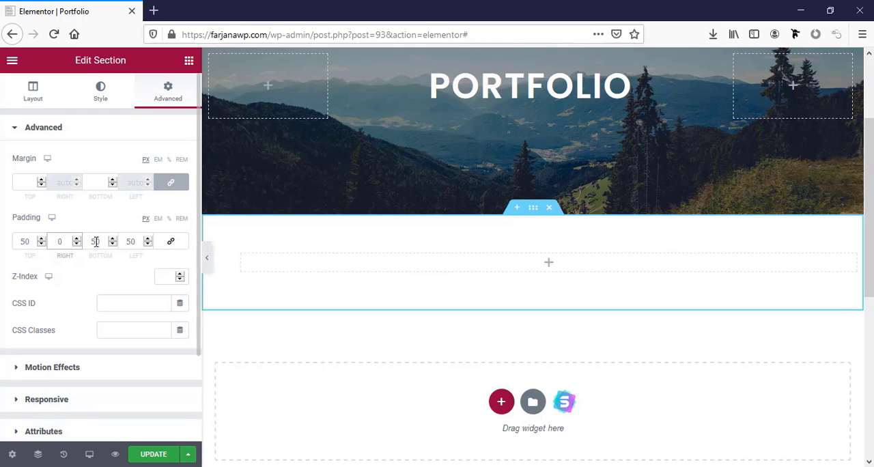
pyautogui.click(132, 240)
pyautogui.press('BackSpace')
pyautogui.press('BackSpace')
pyautogui.write('0')
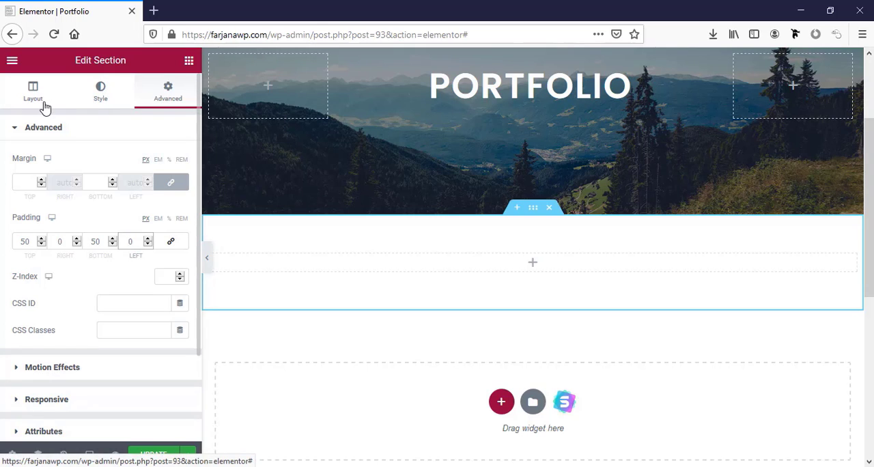
# Search the widgets for "portfolio", place a Filterable Gallery in the new section and look over its default items and settings
pyautogui.click(184, 62)
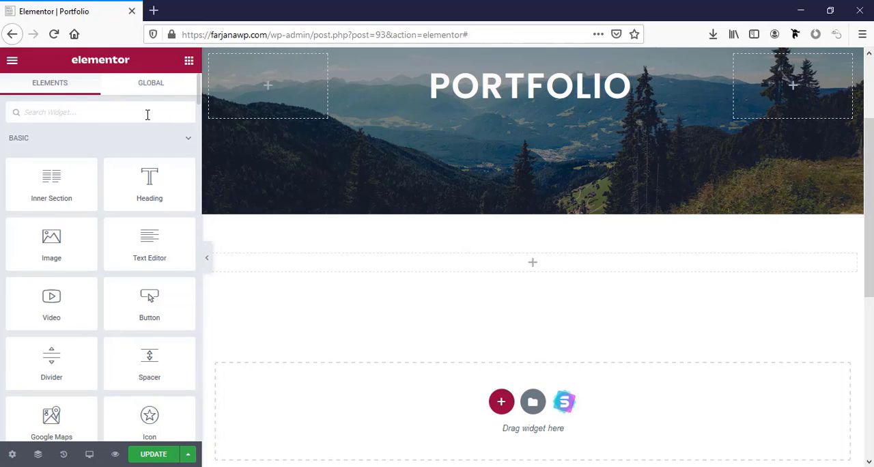
pyautogui.write('portfolio')
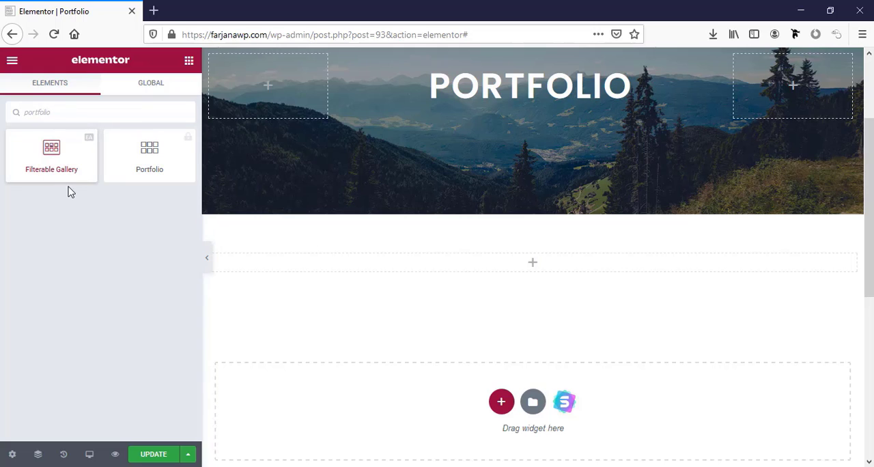
pyautogui.moveTo(65, 168); pyautogui.dragTo(509, 269)
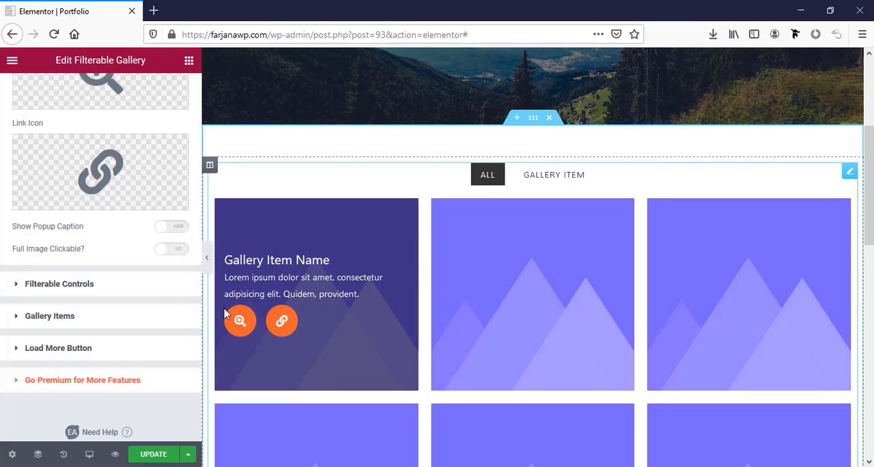
pyautogui.scroll(5, 30, 300)
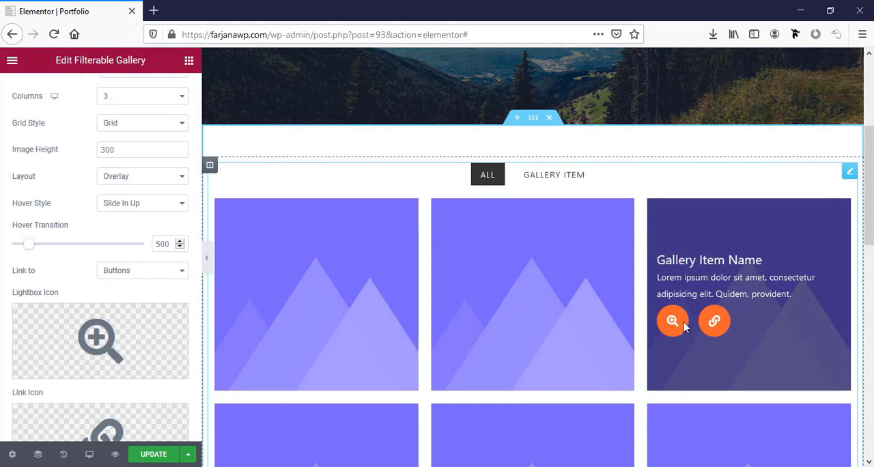
pyautogui.scroll(-3, 551, 368)
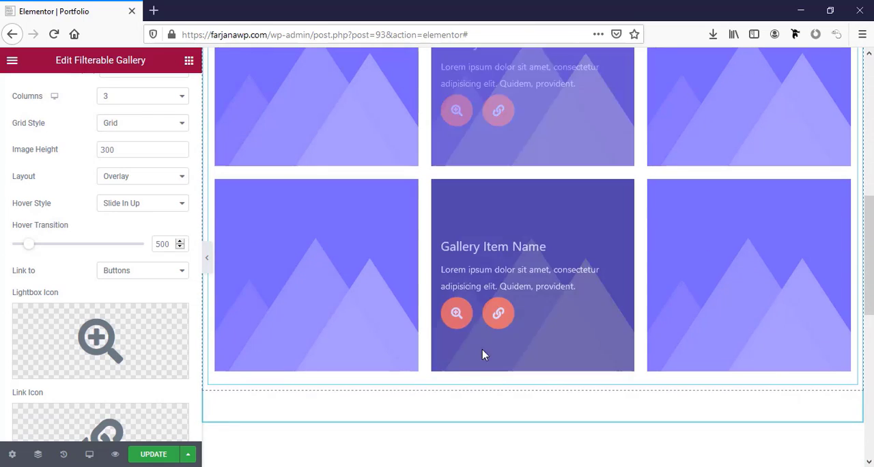
pyautogui.scroll(2, 150, 305)
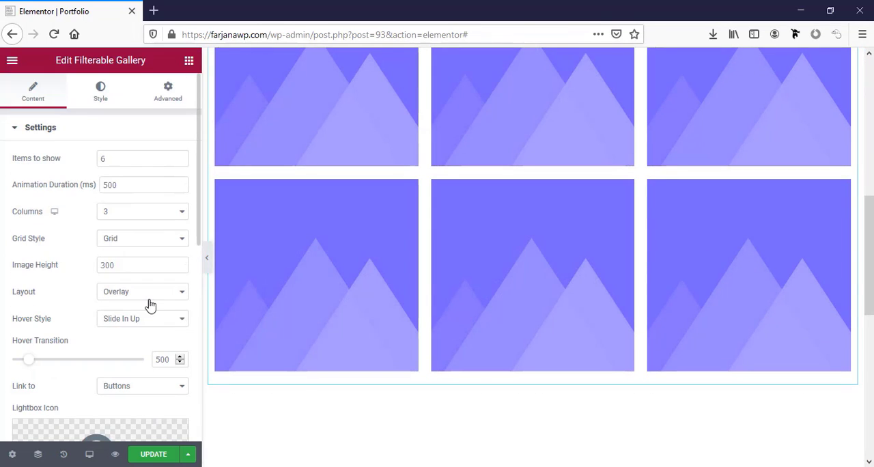
# Try a 4-column layout for the gallery, return it to 3 columns and check the overlay on the items
pyautogui.click(124, 161)
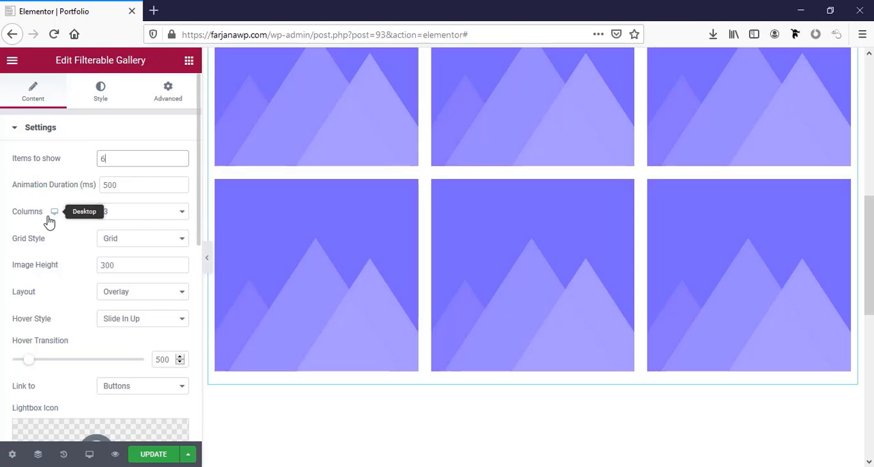
pyautogui.click(133, 218)
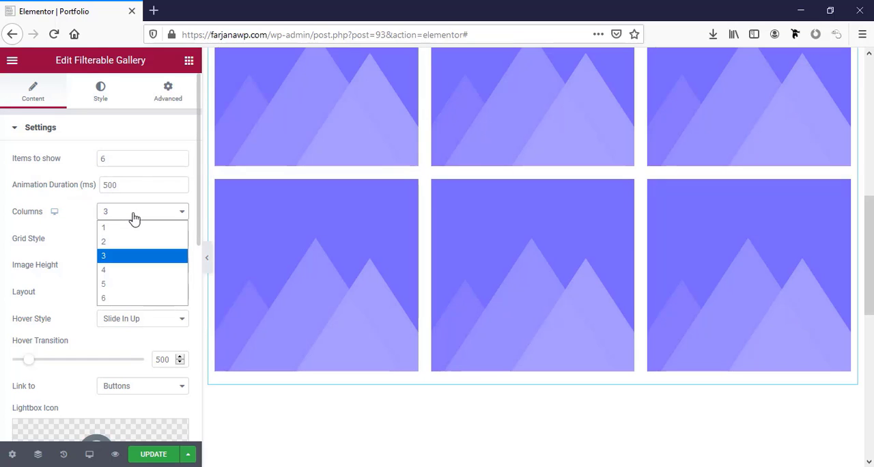
pyautogui.click(127, 270)
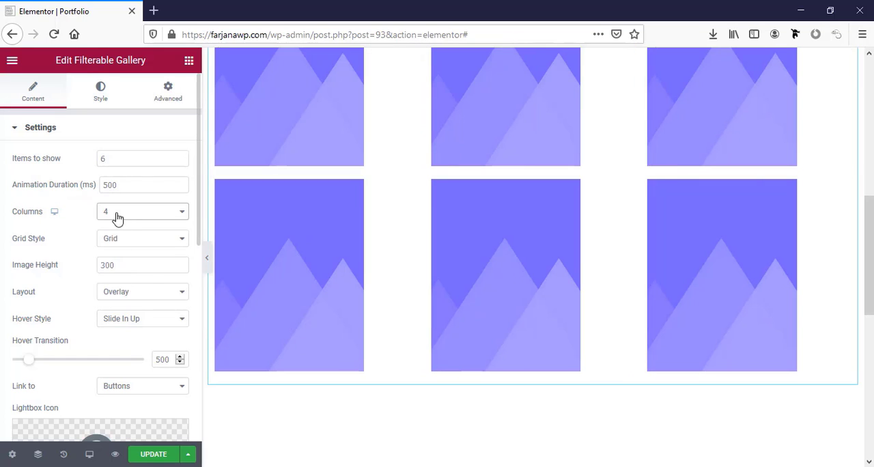
pyautogui.click(118, 217)
pyautogui.click(131, 257)
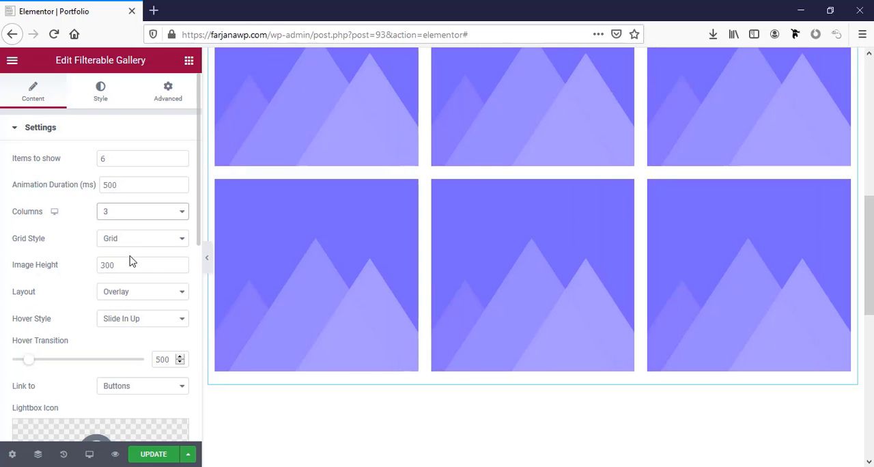
pyautogui.moveTo(526, 273)
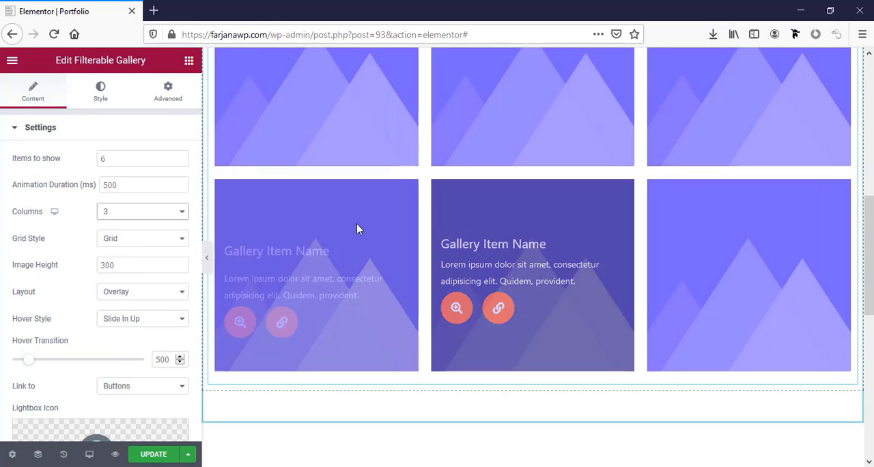
pyautogui.moveTo(305, 258)
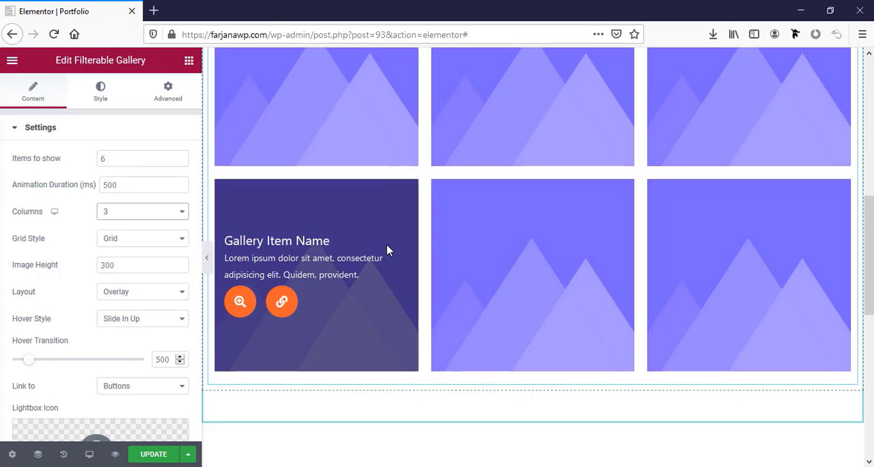
# Try the Card layout for the gallery items and return to the Overlay layout
pyautogui.click(145, 294)
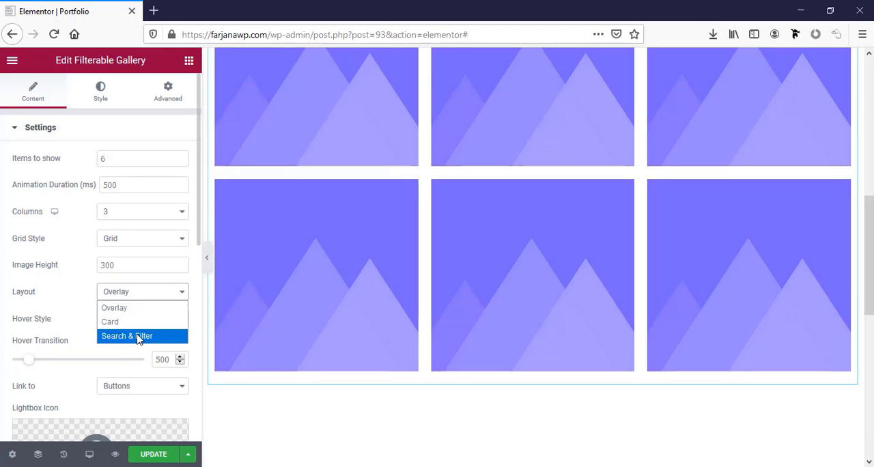
pyautogui.click(118, 324)
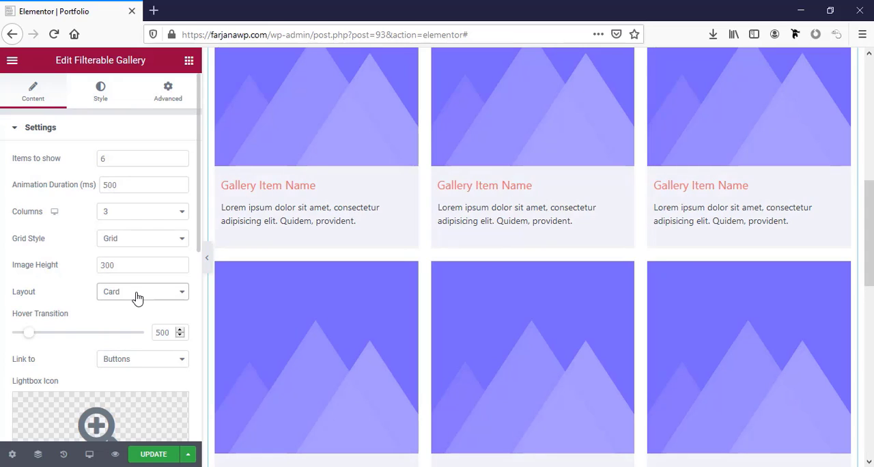
pyautogui.click(136, 298)
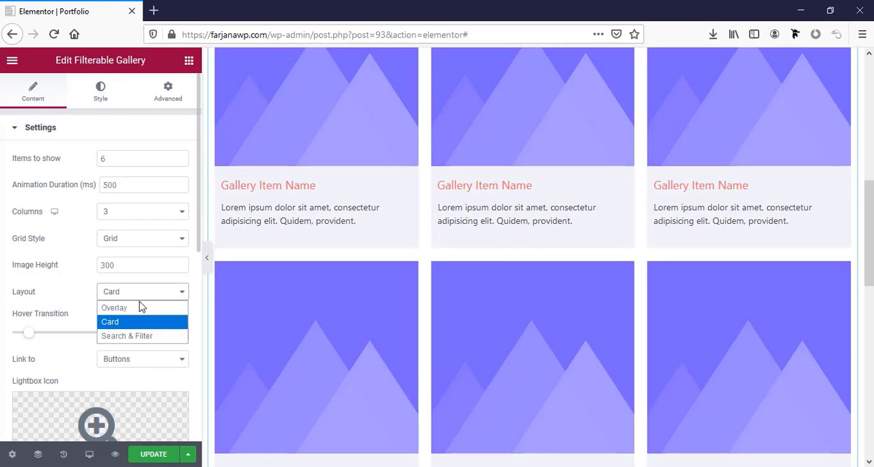
pyautogui.click(140, 307)
# Examine the gallery's link and icon settings, the item overlay with its two buttons, and the filter controls above the items
pyautogui.scroll(-2, 136, 318)
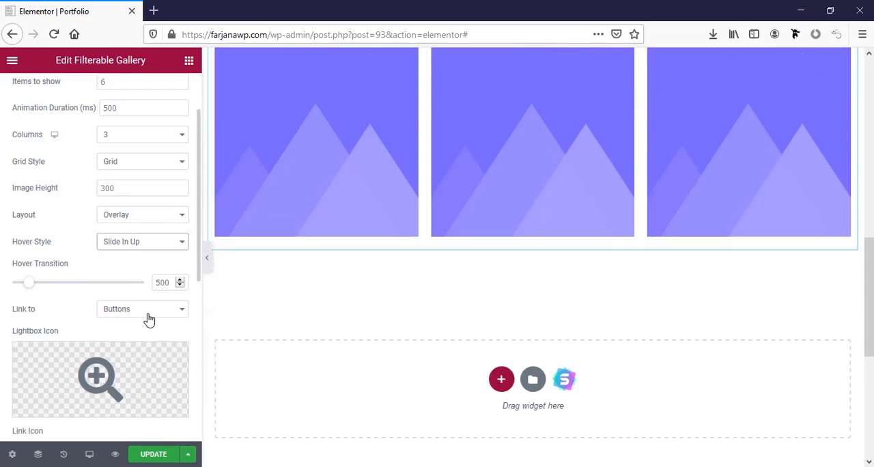
pyautogui.moveTo(297, 206)
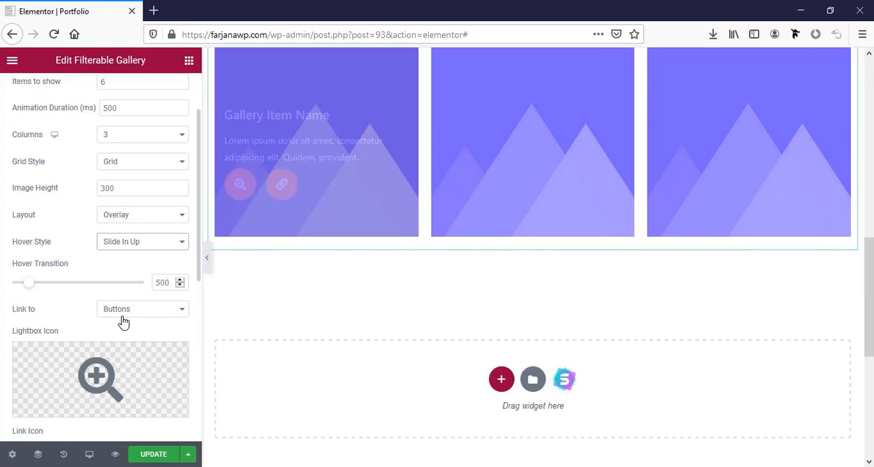
pyautogui.scroll(-2, 123, 376)
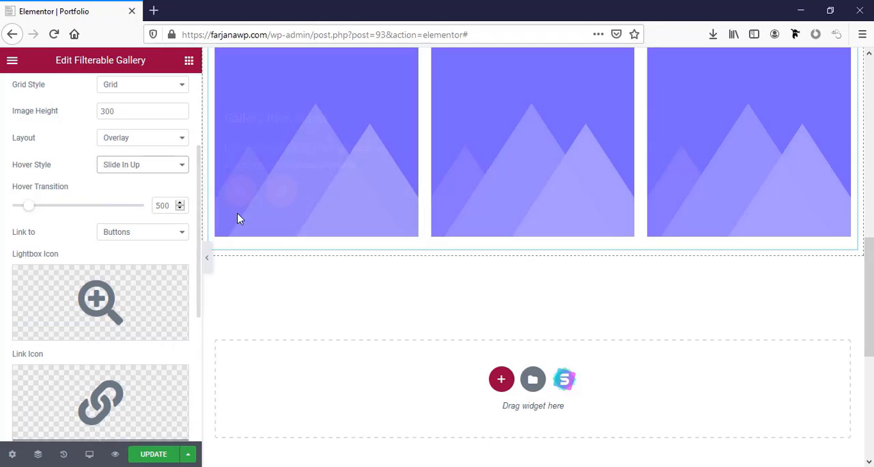
pyautogui.moveTo(226, 209)
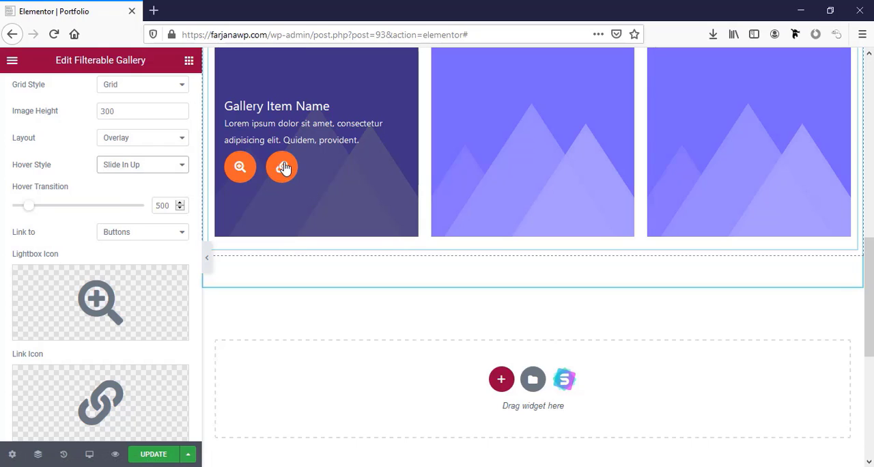
pyautogui.scroll(-1, 98, 304)
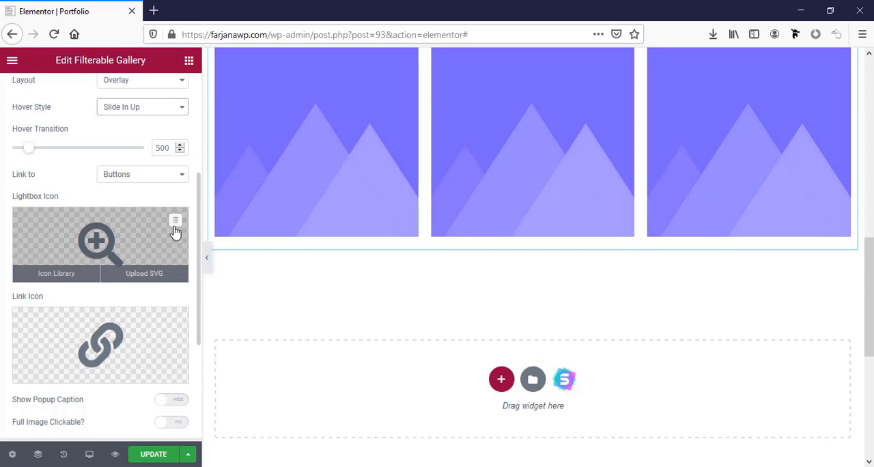
pyautogui.scroll(-3, 50, 301)
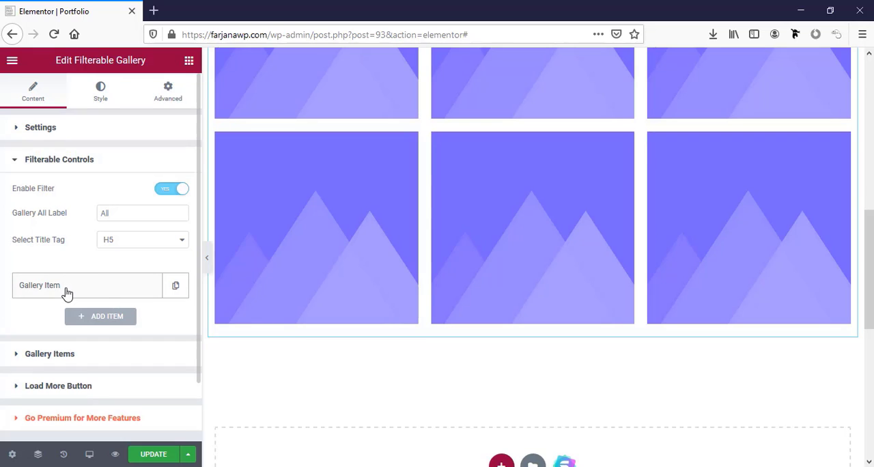
pyautogui.scroll(3, 314, 273)
pyautogui.scroll(5, 337, 272)
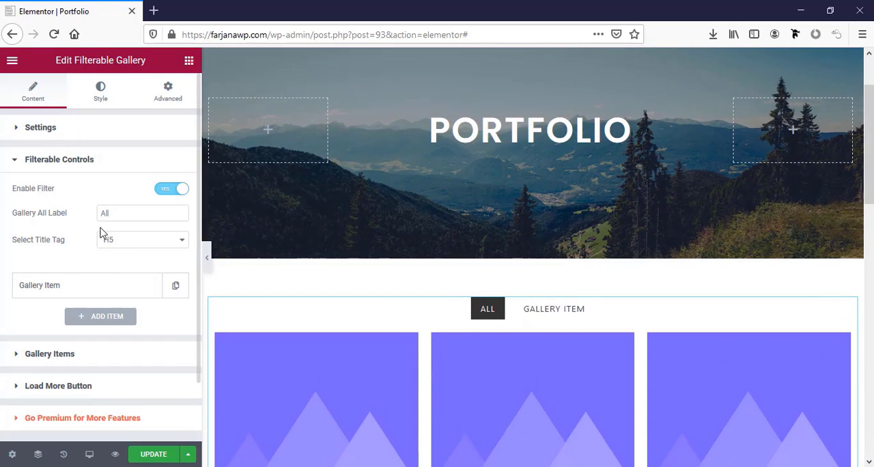
# Try disabling the gallery filter, enable it again and look through the title tag options
pyautogui.click(172, 190)
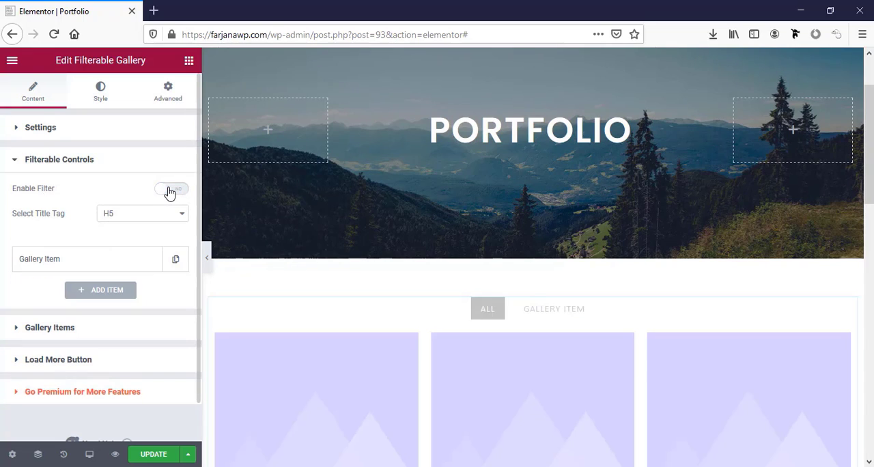
pyautogui.click(170, 190)
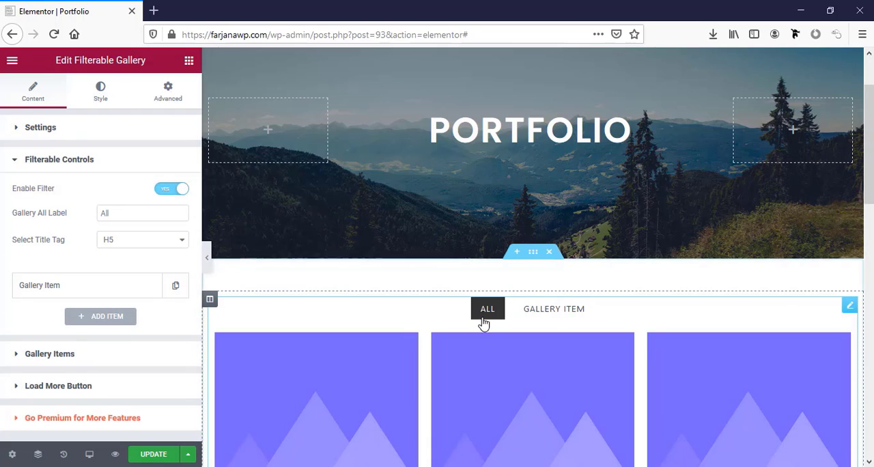
pyautogui.click(127, 214)
pyautogui.click(116, 247)
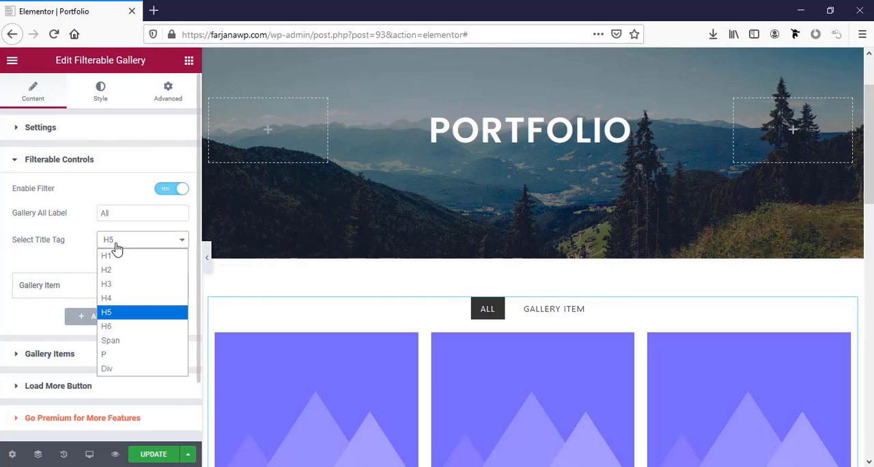
pyautogui.click(116, 247)
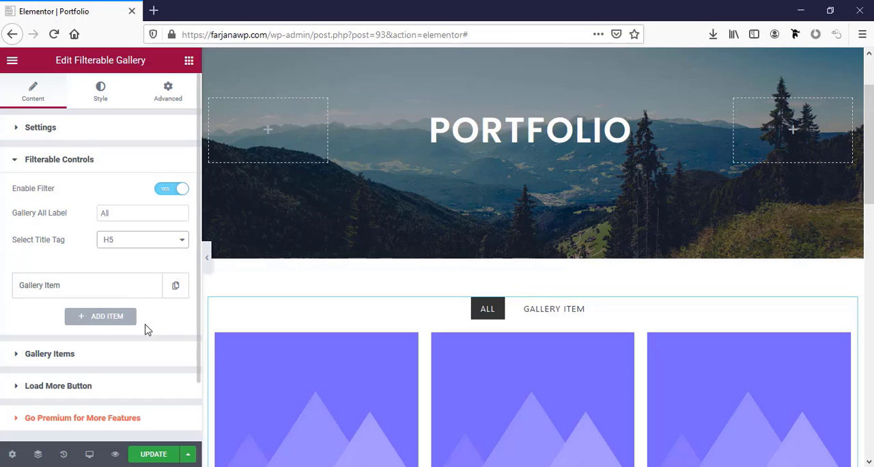
# Rename the existing filter control of the gallery as "Web design"
pyautogui.scroll(-2, 144, 352)
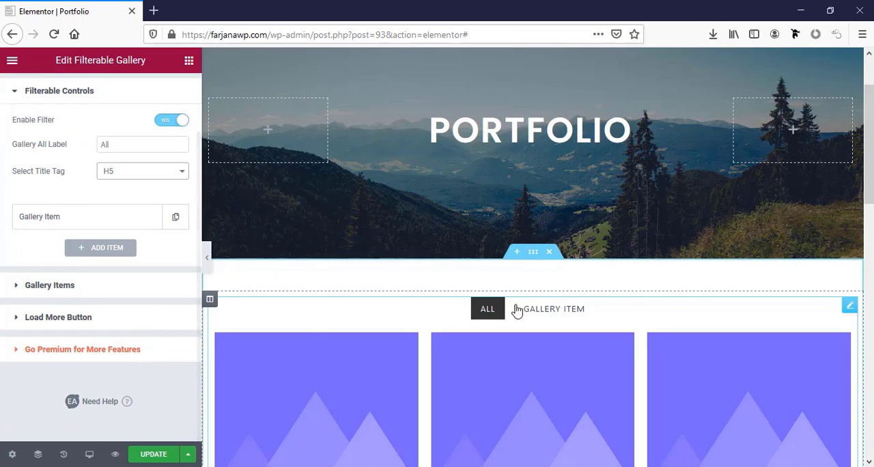
pyautogui.click(59, 219)
pyautogui.doubleClick(82, 263)
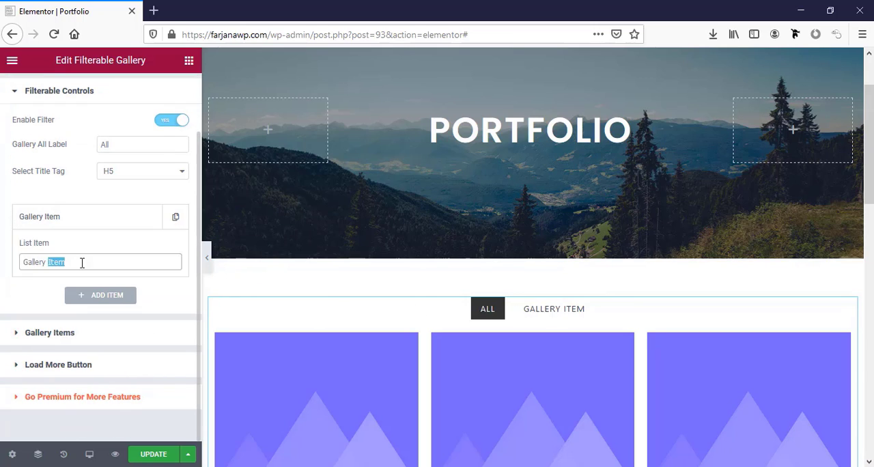
pyautogui.hotkey('ctrl', 'a')
pyautogui.write('We')
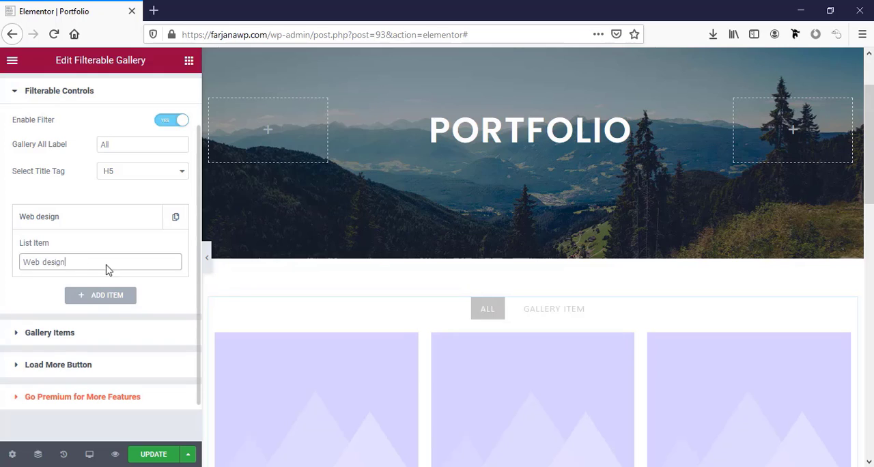
# Add a second filter control to the gallery and name it "Gallery UI design"
pyautogui.click(113, 295)
pyautogui.click(68, 295)
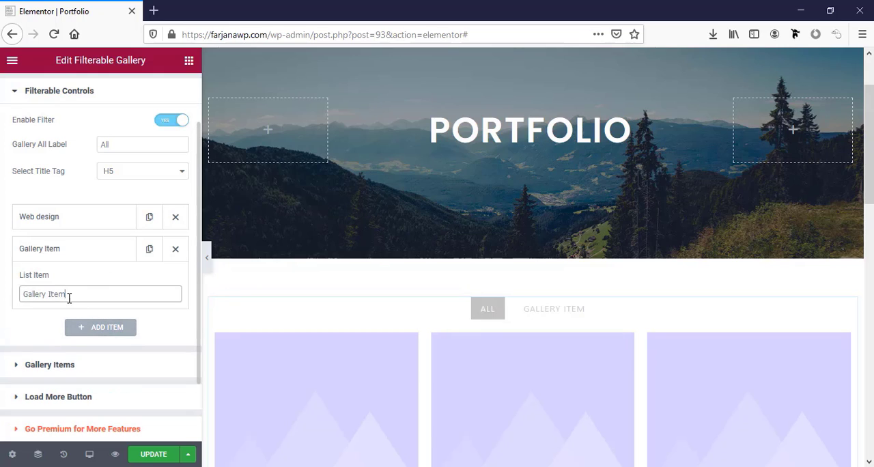
pyautogui.doubleClick(69, 295)
pyautogui.write('UI design')
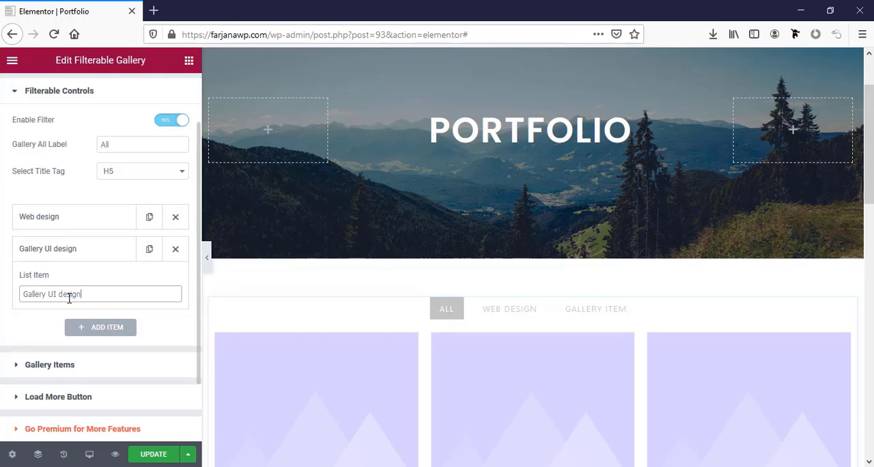
# Add a third filter control to the gallery and name it "Marketing"
pyautogui.click(107, 331)
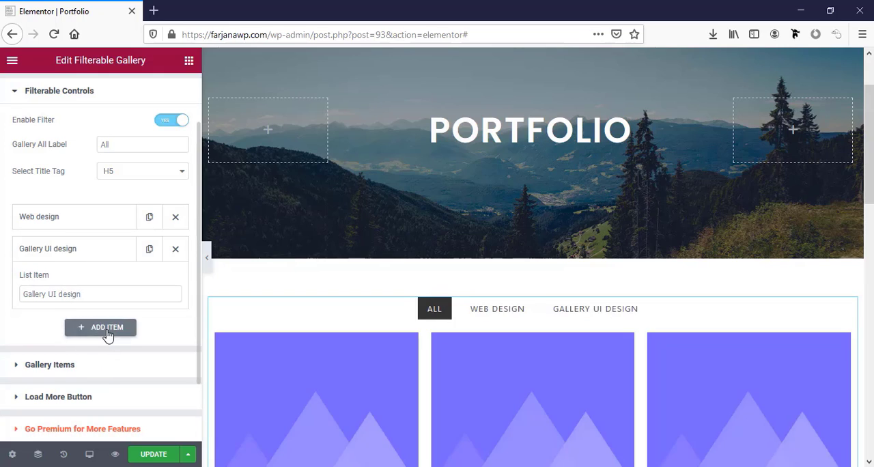
pyautogui.click(90, 326)
pyautogui.tripleClick(90, 326)
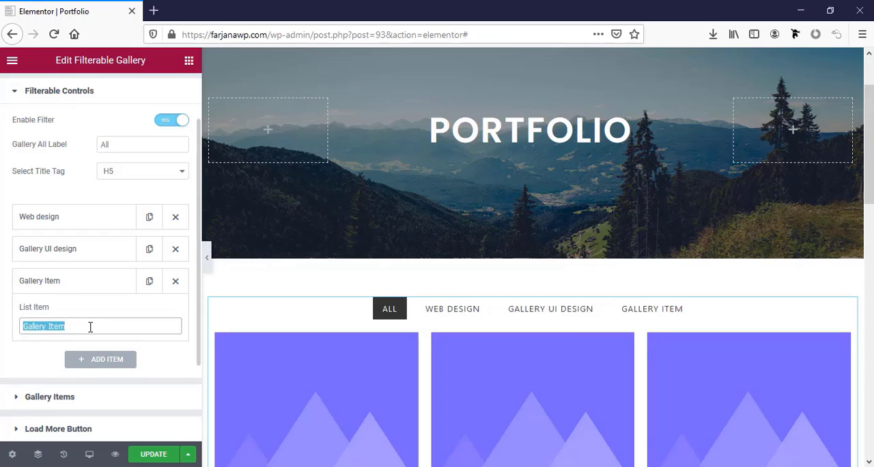
pyautogui.write('Marketing')
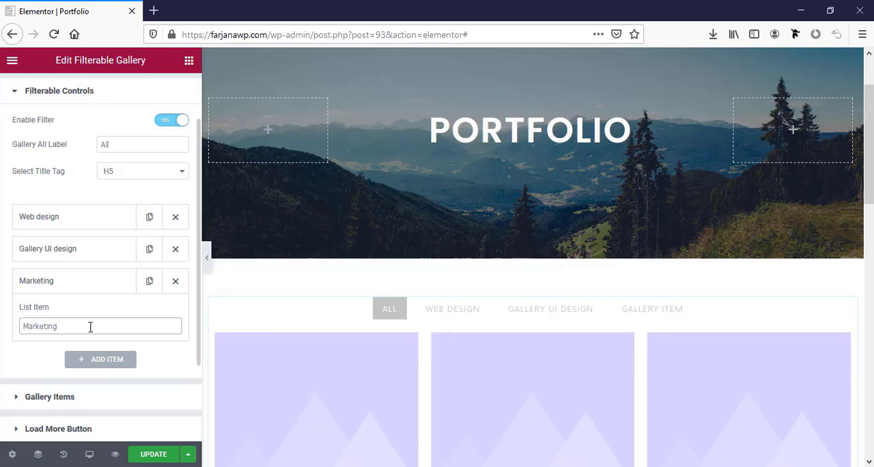
# Open the first of the gallery items and set its item name to "Business website"
pyautogui.scroll(-2, 91, 326)
pyautogui.click(61, 344)
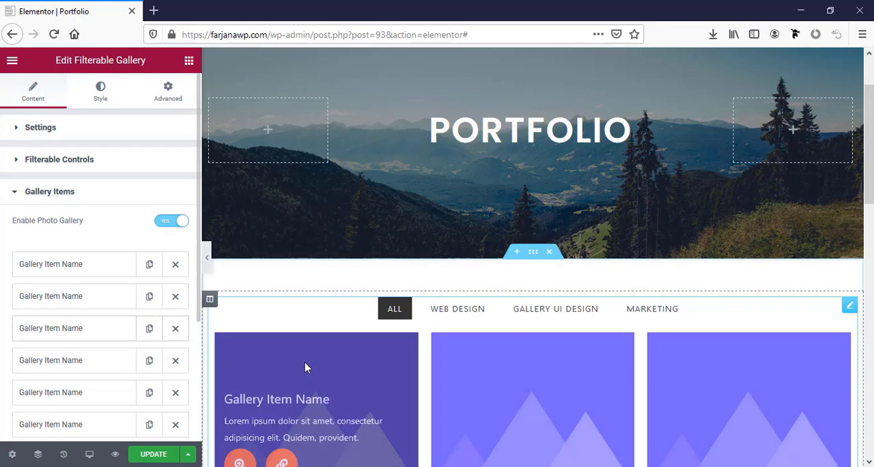
pyautogui.scroll(-1, 109, 348)
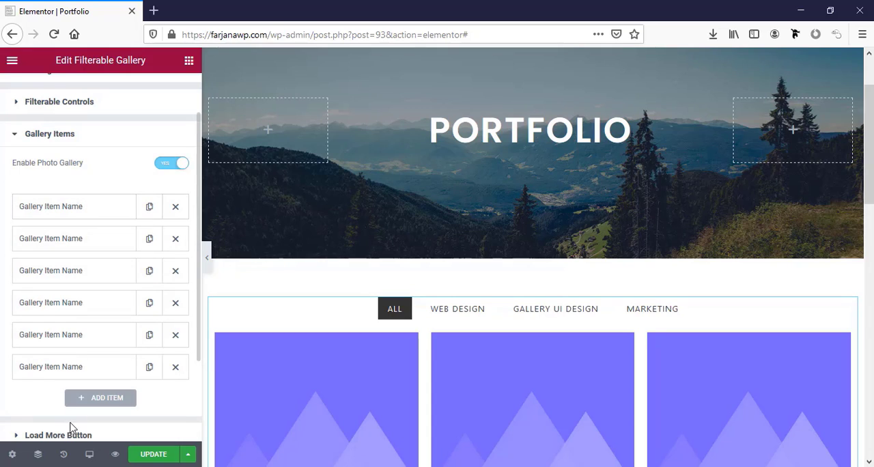
pyautogui.scroll(-3, 423, 401)
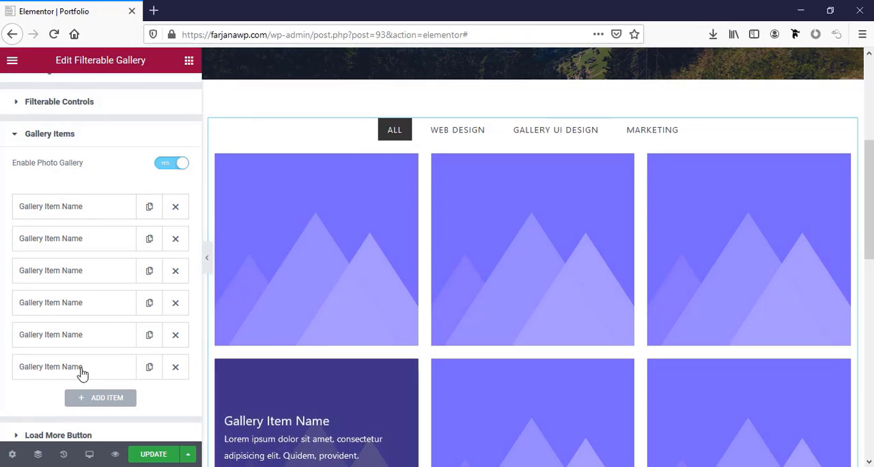
pyautogui.click(79, 209)
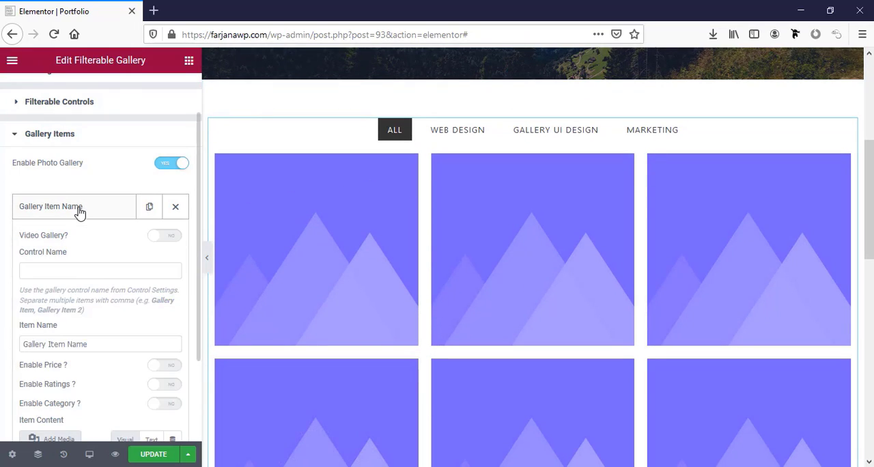
pyautogui.scroll(-1, 87, 319)
pyautogui.tripleClick(67, 270)
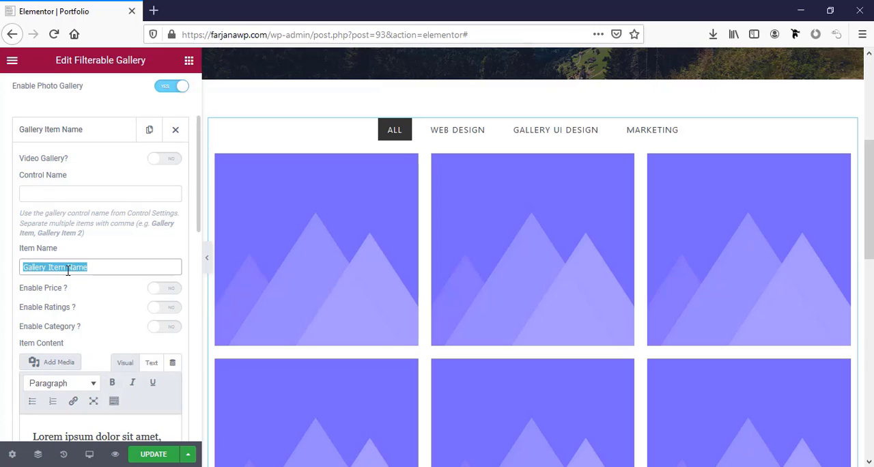
pyautogui.write('Busi')
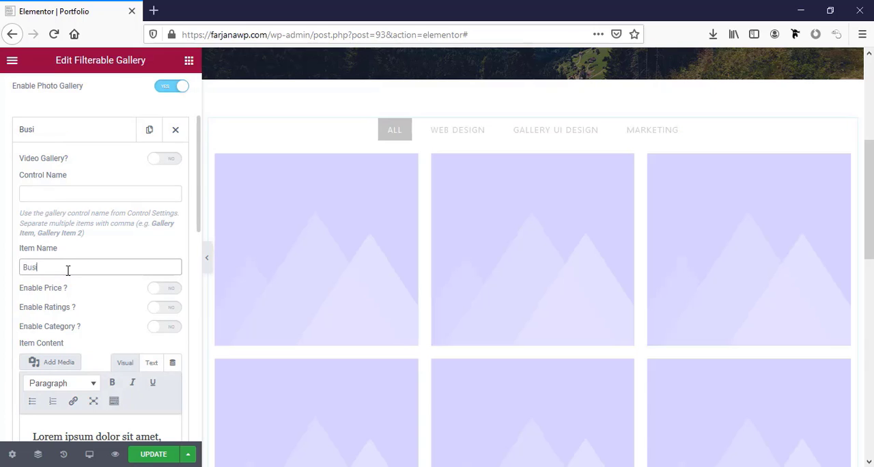
pyautogui.write('ness website')
pyautogui.scroll(-1, 54, 263)
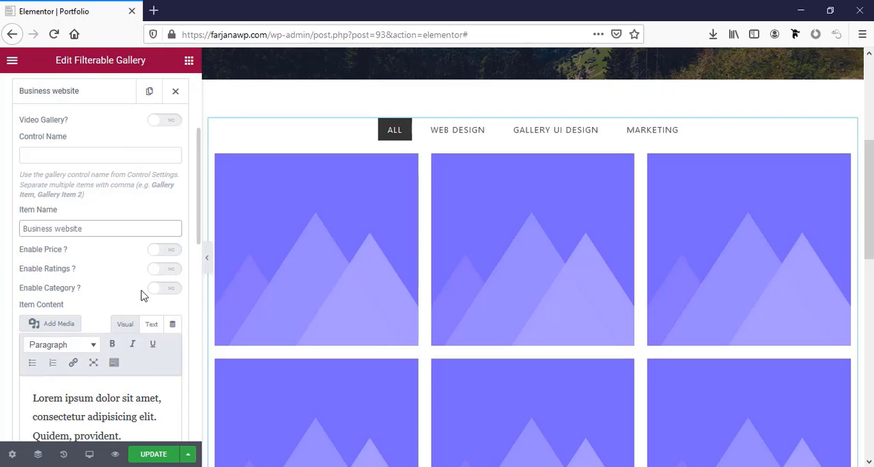
pyautogui.click(170, 288)
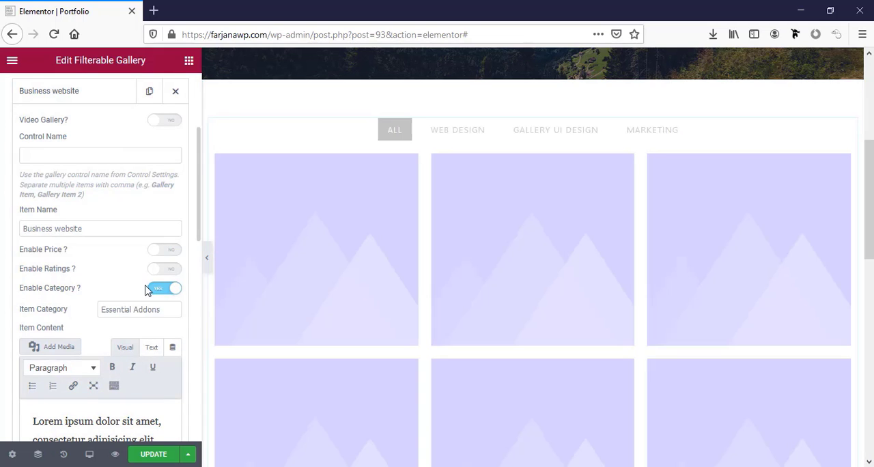
pyautogui.scroll(-1, 125, 290)
pyautogui.scroll(-1, 125, 290)
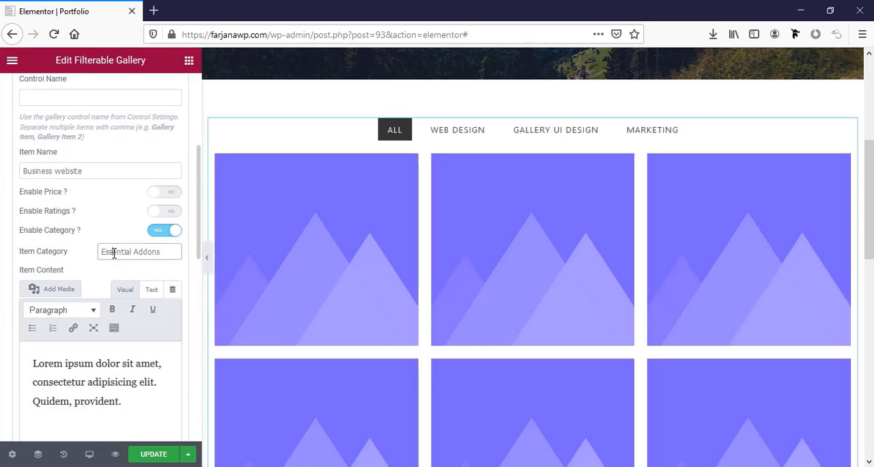
pyautogui.click(159, 237)
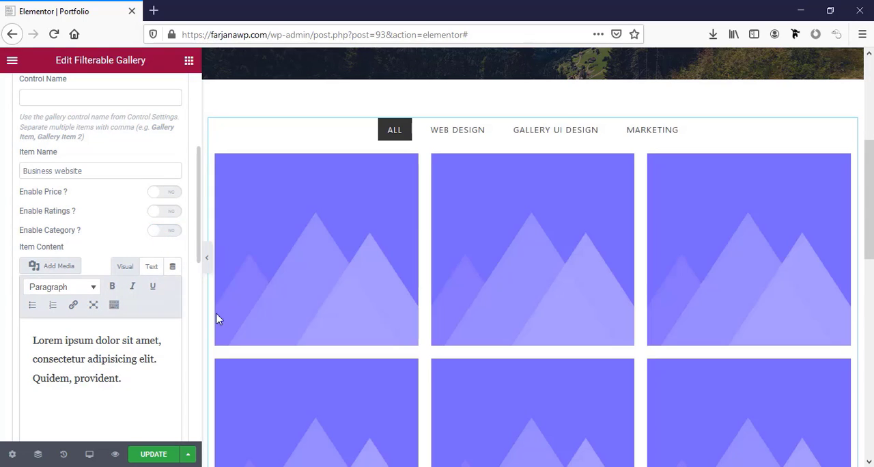
pyautogui.tripleClick(82, 369)
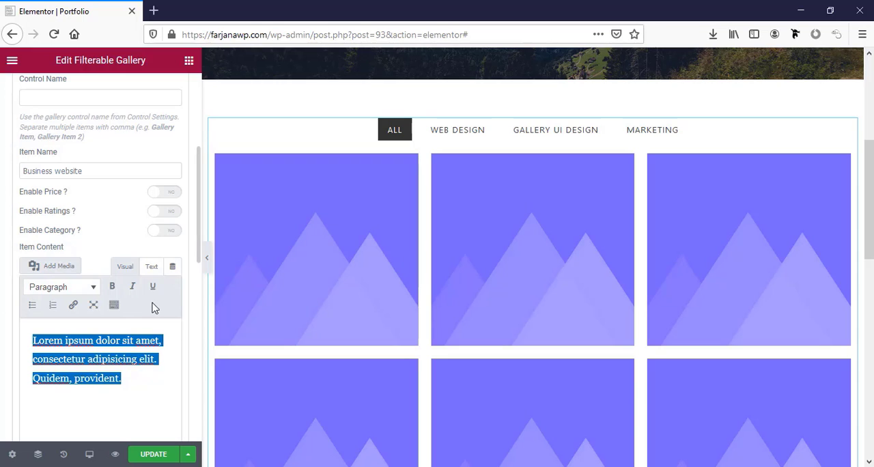
# Upload 1.jpg through 6.jpg from the elementor img\p folder and set 1.jpg as the "Business website" item's image
pyautogui.scroll(-1, 164, 297)
pyautogui.scroll(-6, 190, 305)
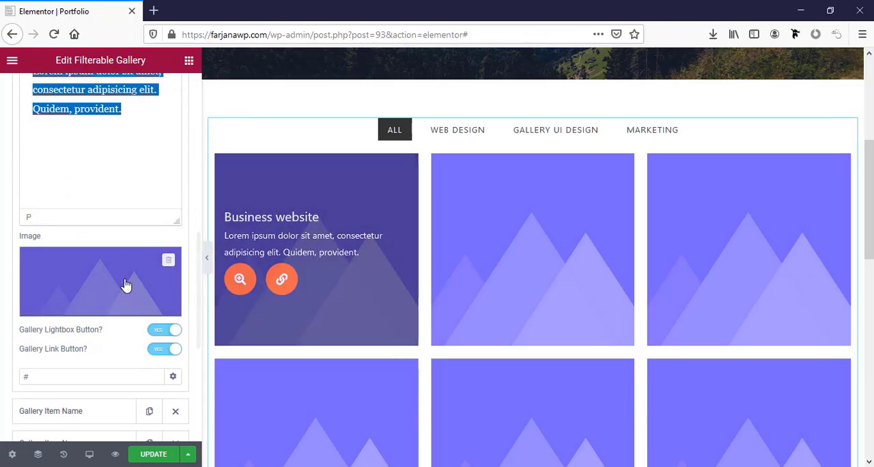
pyautogui.click(120, 285)
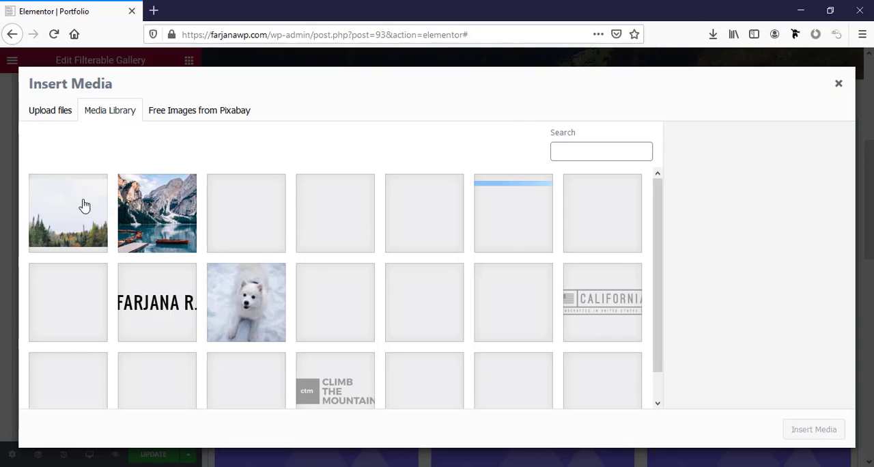
pyautogui.click(35, 118)
pyautogui.click(453, 279)
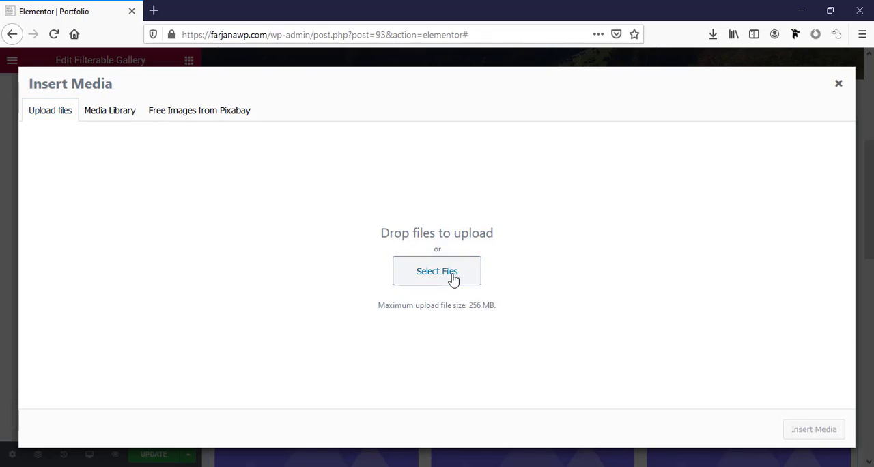
pyautogui.click(81, 372)
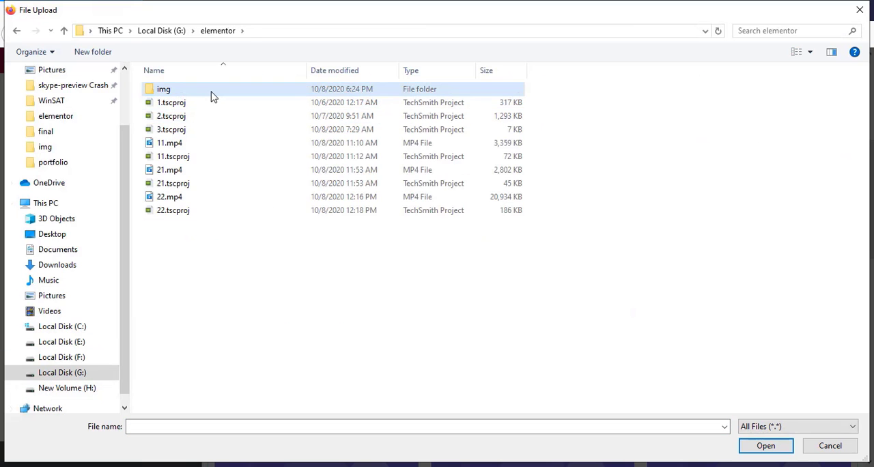
pyautogui.click(213, 93)
pyautogui.doubleClick(211, 94)
pyautogui.doubleClick(156, 103)
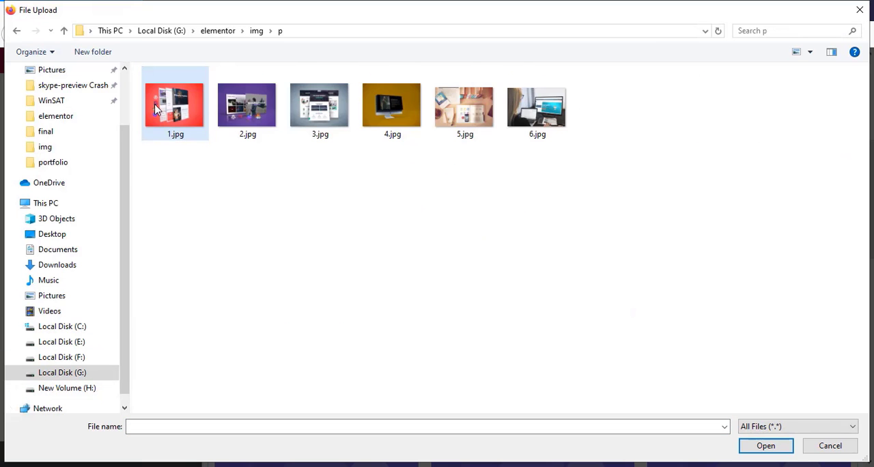
pyautogui.click(187, 117)
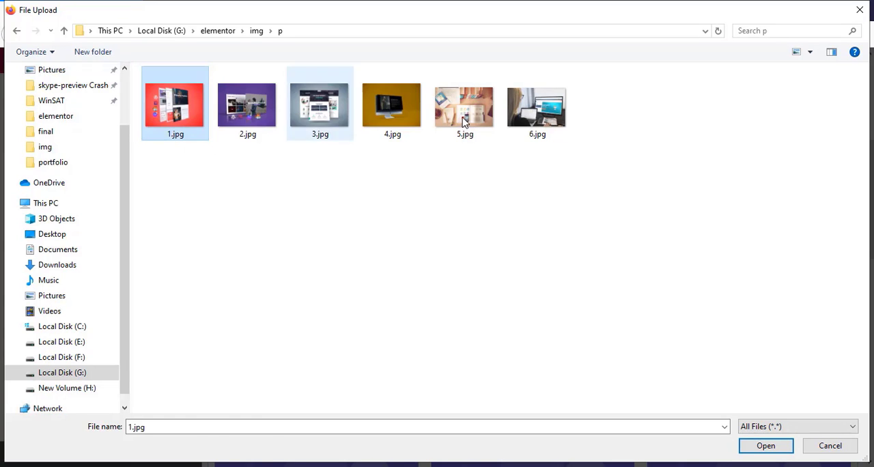
pyautogui.keyDown('shift'); pyautogui.click(536, 109); pyautogui.keyUp('shift')
pyautogui.click(751, 447)
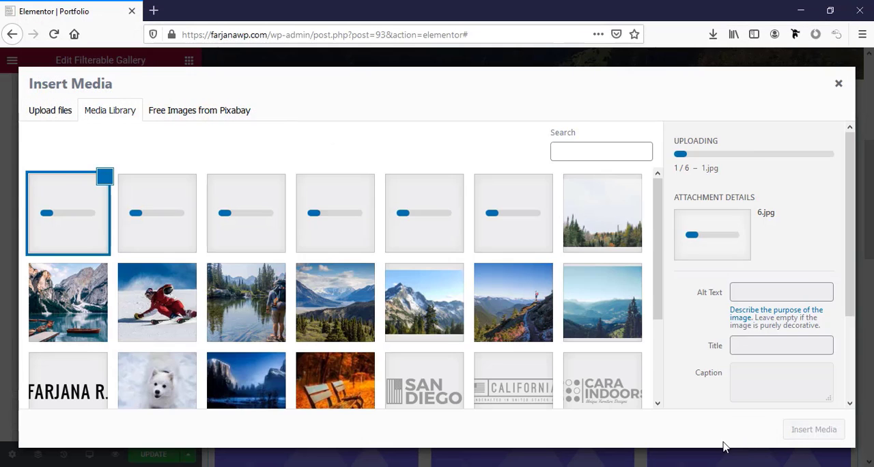
pyautogui.click(813, 428)
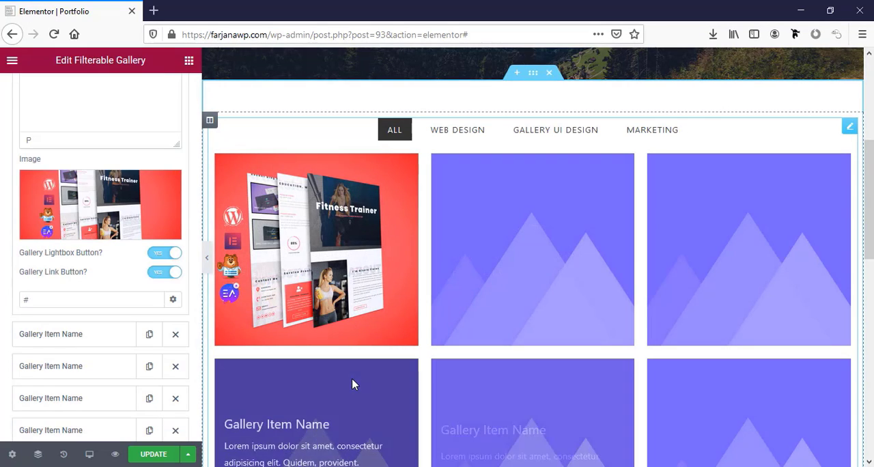
pyautogui.click(35, 300)
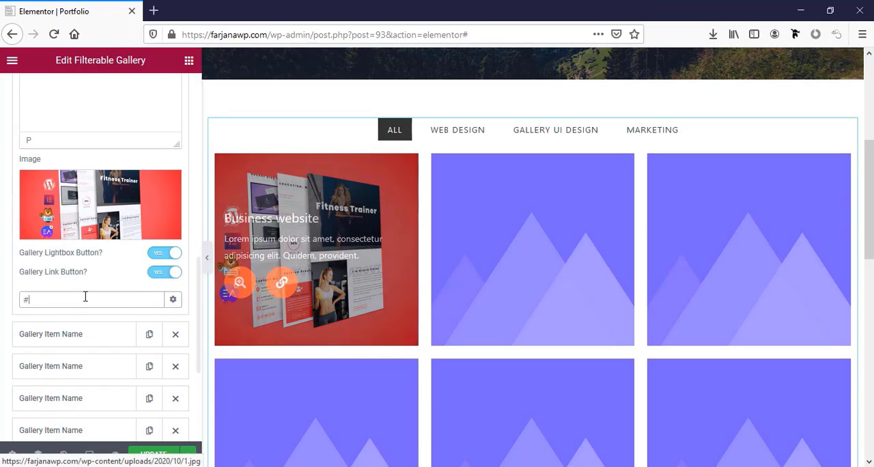
# Open the second gallery item and set its image to the purple Wedding Planner mockup, 2.jpg, from the media library
pyautogui.scroll(-2, 76, 256)
pyautogui.click(76, 258)
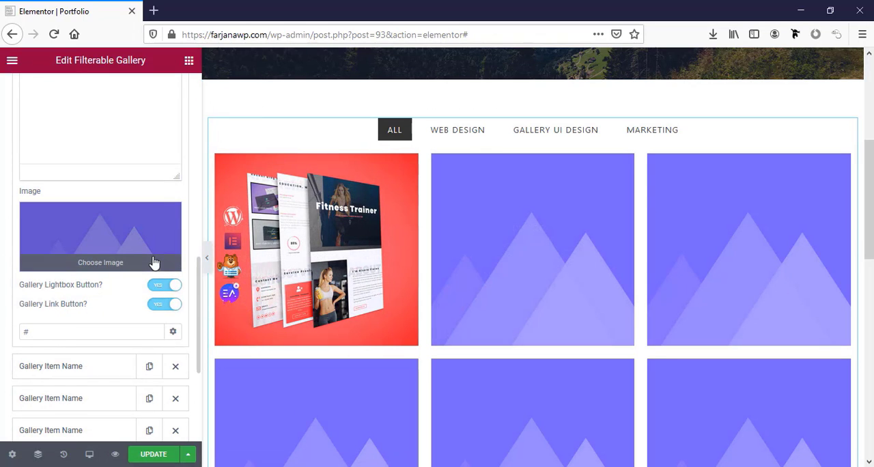
pyautogui.click(66, 253)
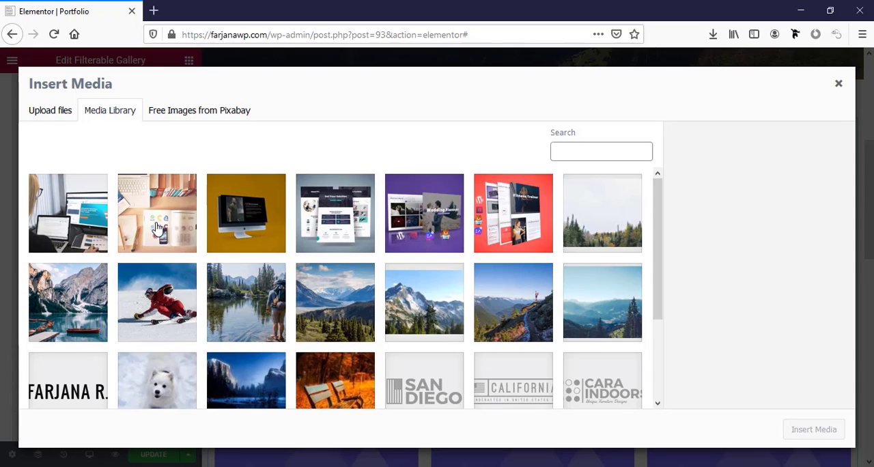
pyautogui.click(423, 249)
pyautogui.click(813, 430)
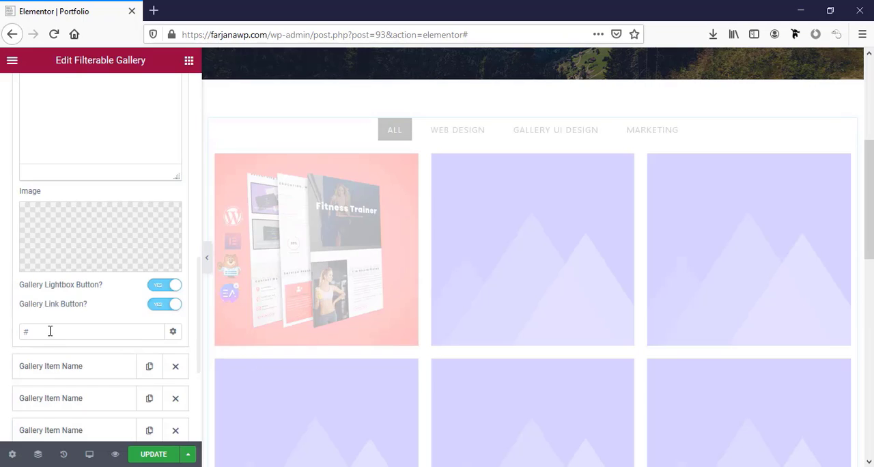
# Set the third gallery item's image to the grey "Get Your Solution" mockup, 3.jpg, from the media library
pyautogui.scroll(-1, 95, 328)
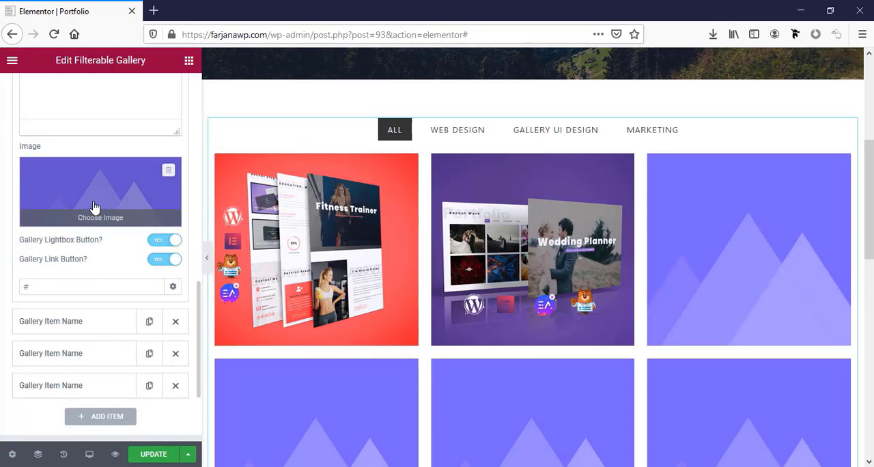
pyautogui.click(95, 210)
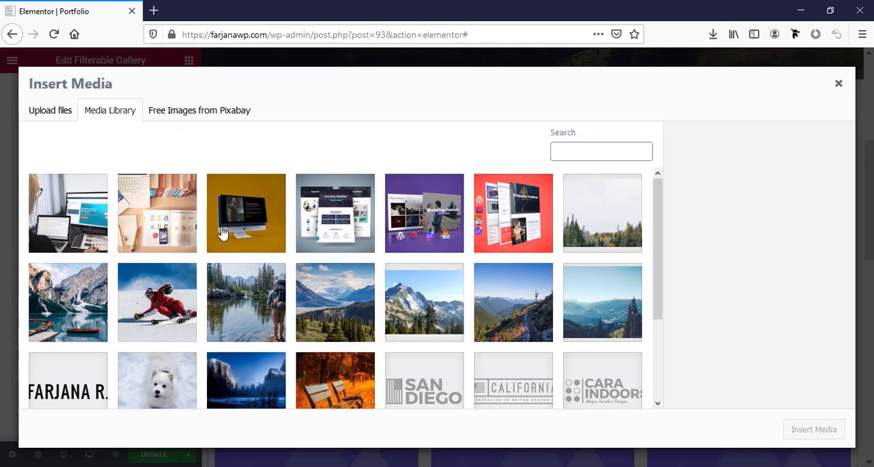
pyautogui.click(339, 243)
pyautogui.click(809, 431)
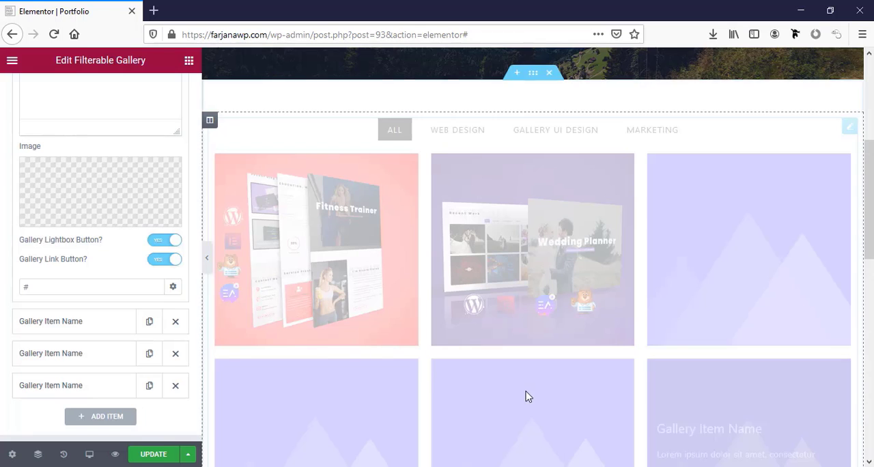
# Open the fourth gallery item and set its image to the yellow desktop monitor picture, 4.jpg
pyautogui.click(73, 322)
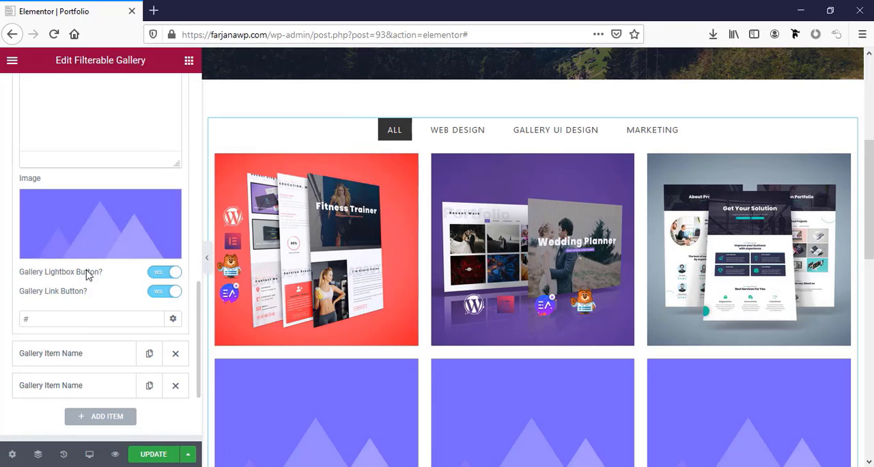
pyautogui.click(95, 240)
pyautogui.click(249, 218)
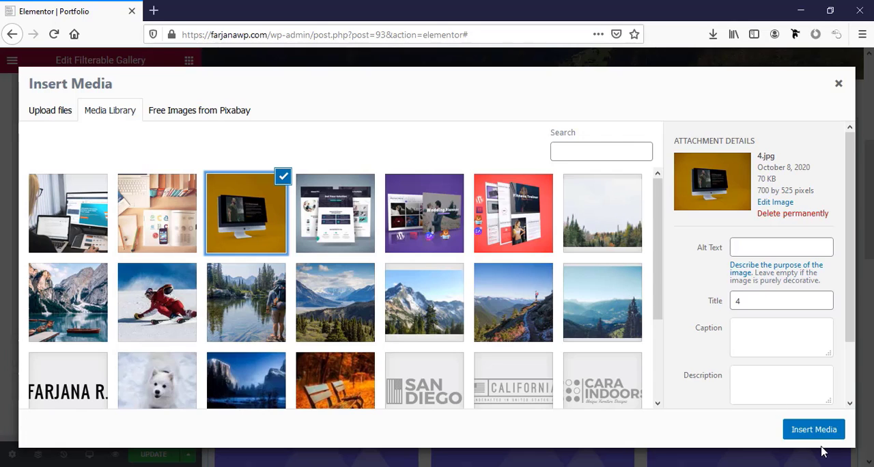
pyautogui.click(810, 428)
# Open the fifth gallery item and set its image to the desk with books picture, 5.jpg
pyautogui.click(84, 356)
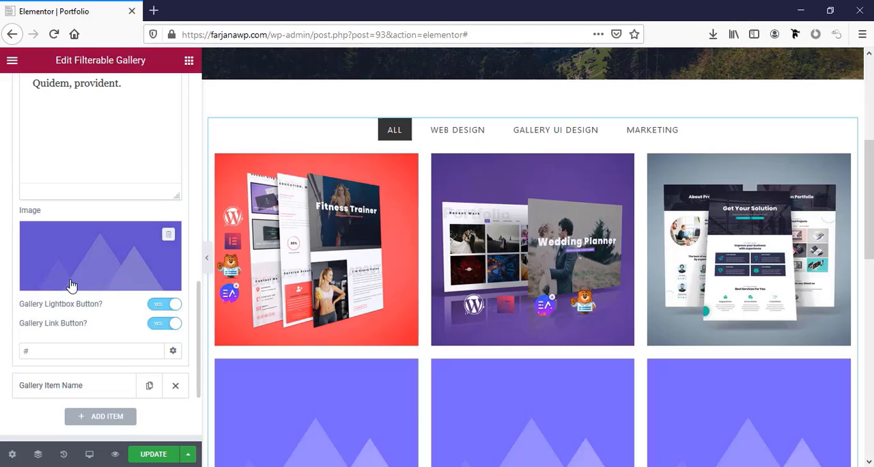
pyautogui.click(107, 265)
pyautogui.click(133, 237)
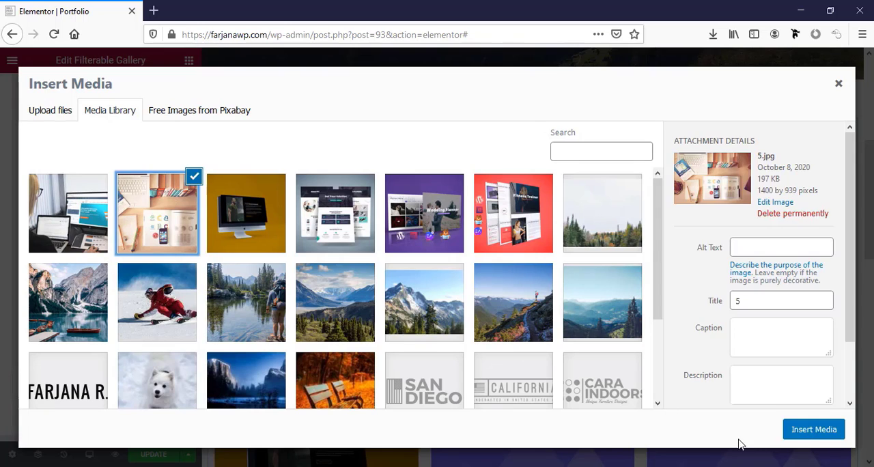
pyautogui.click(810, 429)
# Open the sixth gallery item and set its image to the picture of a person at a computer, 6.jpg
pyautogui.click(49, 386)
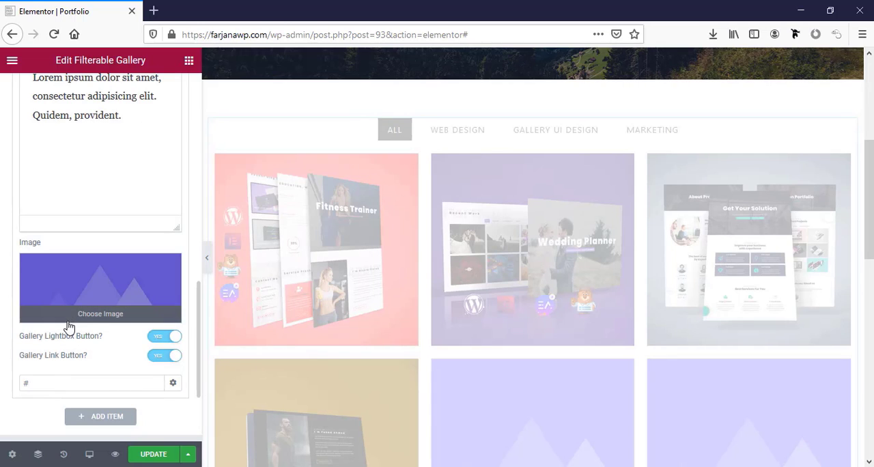
pyautogui.click(81, 301)
pyautogui.click(108, 236)
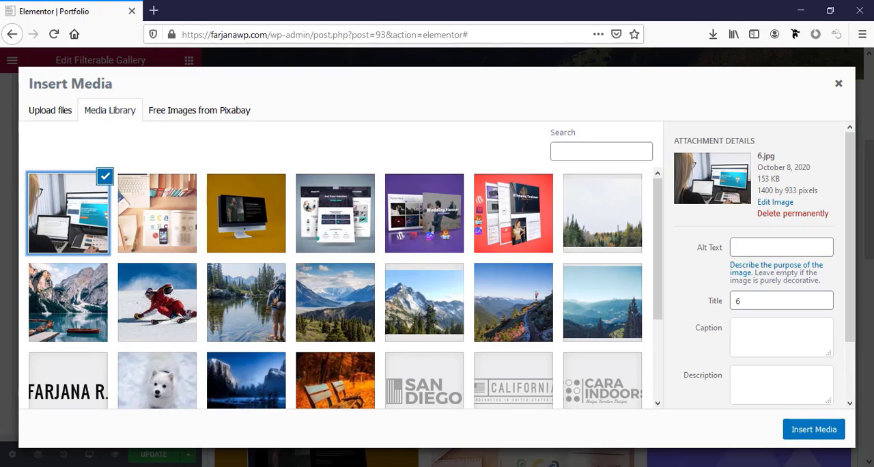
pyautogui.click(796, 433)
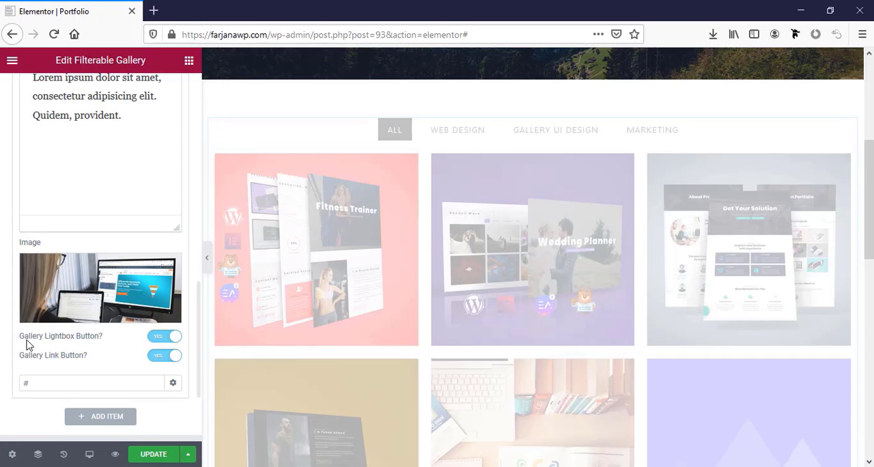
# Rename the last gallery item as an ecommerce website and the item above it as "SEO"
pyautogui.scroll(2, 130, 286)
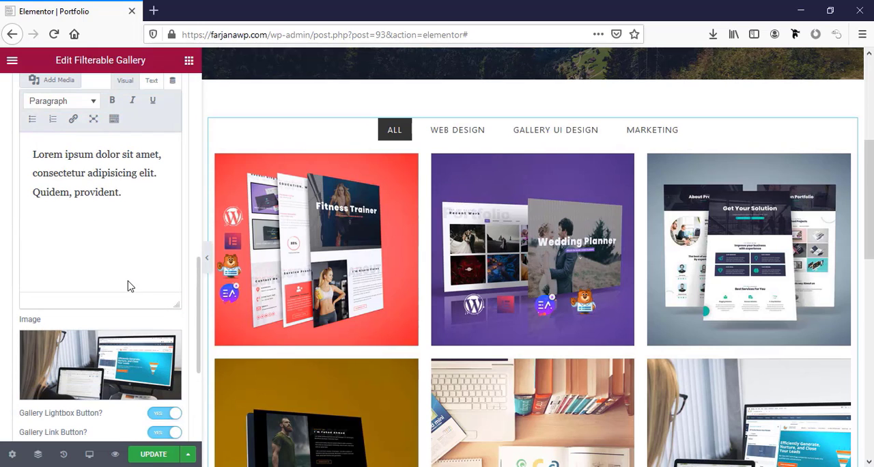
pyautogui.scroll(-2, 95, 331)
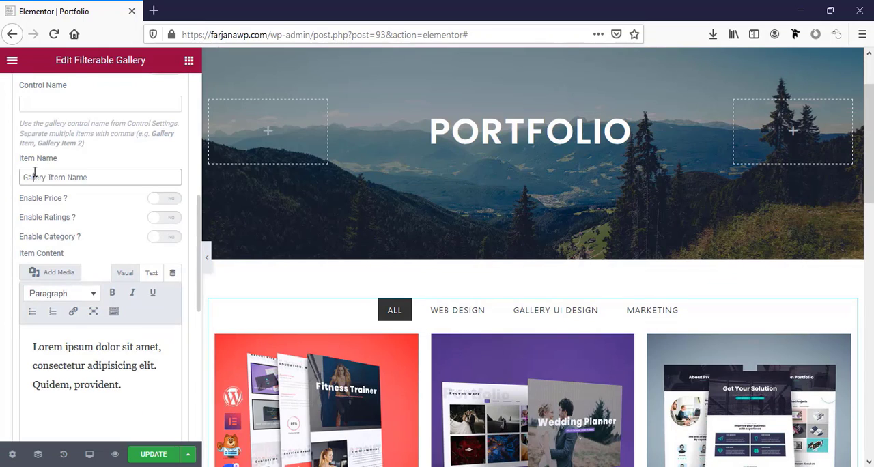
pyautogui.tripleClick(34, 173)
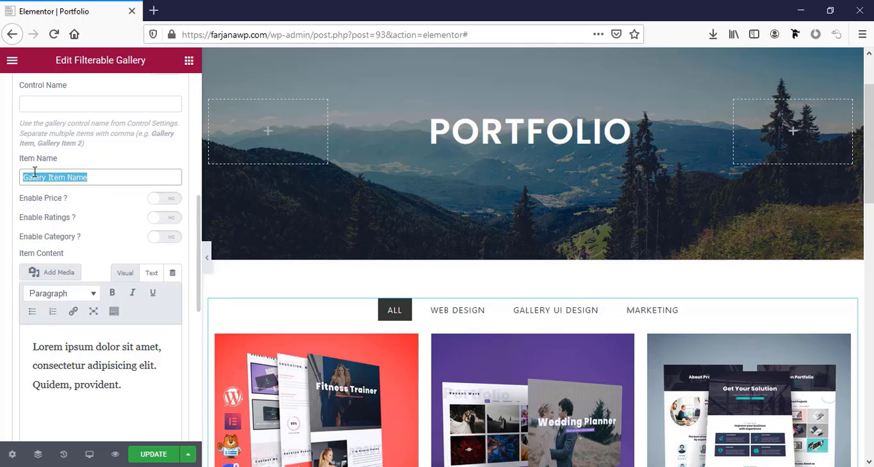
pyautogui.write('ecommerce website')
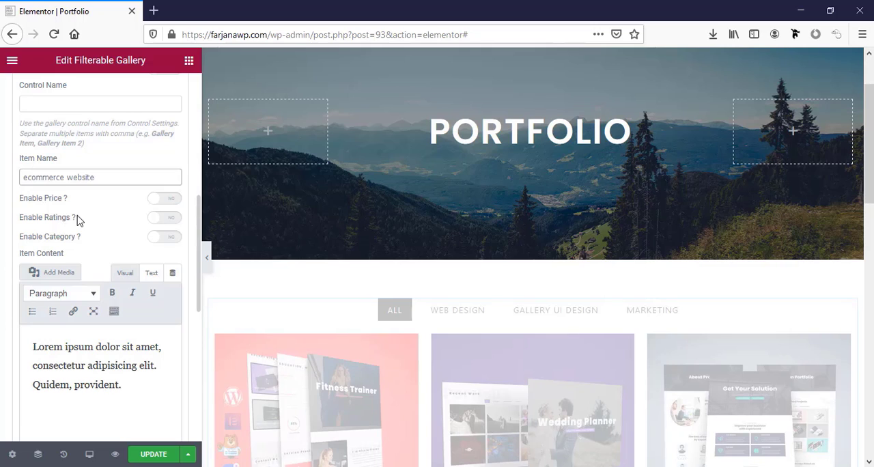
pyautogui.scroll(4, 77, 219)
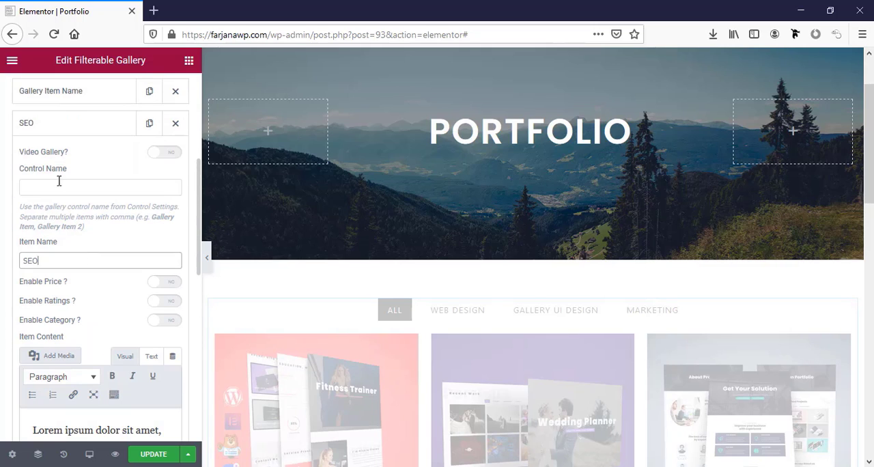
# Rename an unnamed gallery item above "SEO" as "ortfolio website"
pyautogui.click(77, 99)
pyautogui.click(61, 228)
pyautogui.write('ortfolio website')
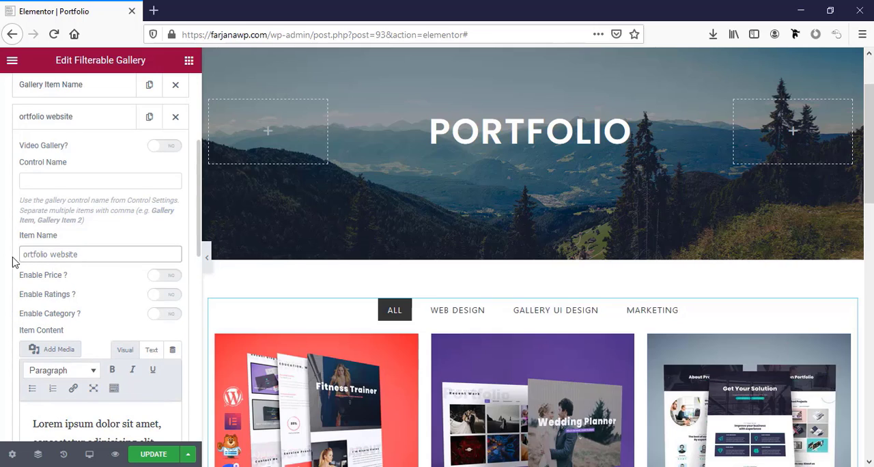
# Set the item name of the second gallery item, below "Business website", to "Listing website"
pyautogui.write('s')
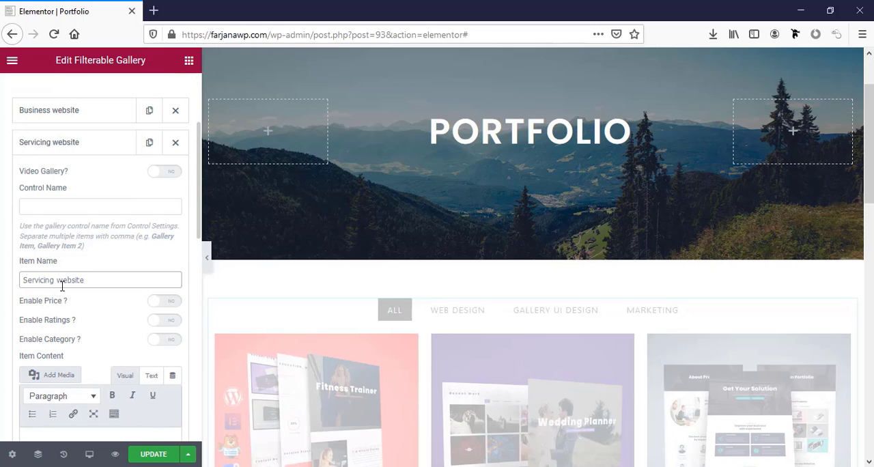
pyautogui.doubleClick(34, 281)
pyautogui.write('Lis')
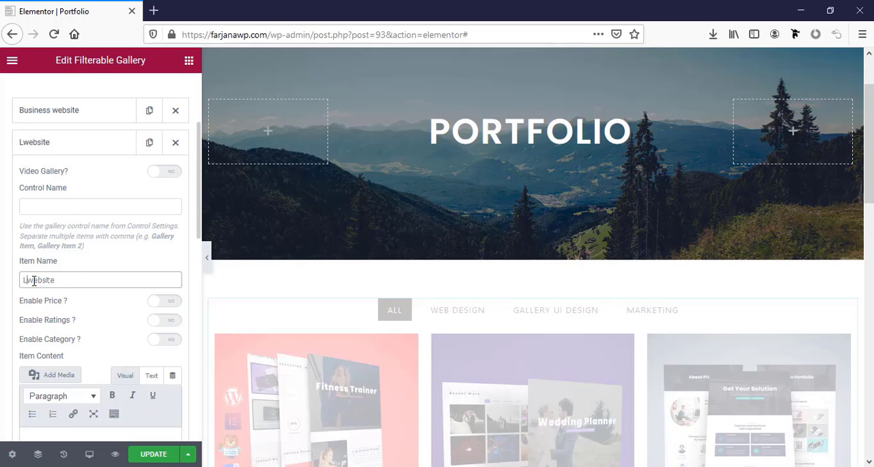
pyautogui.write('ting')
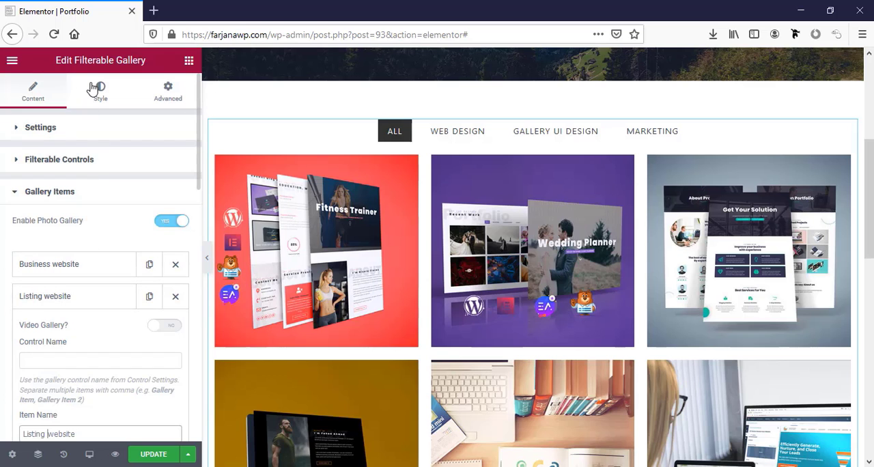
# Set the normal text color of the gallery's filter controls to the global color "green"
pyautogui.click(96, 91)
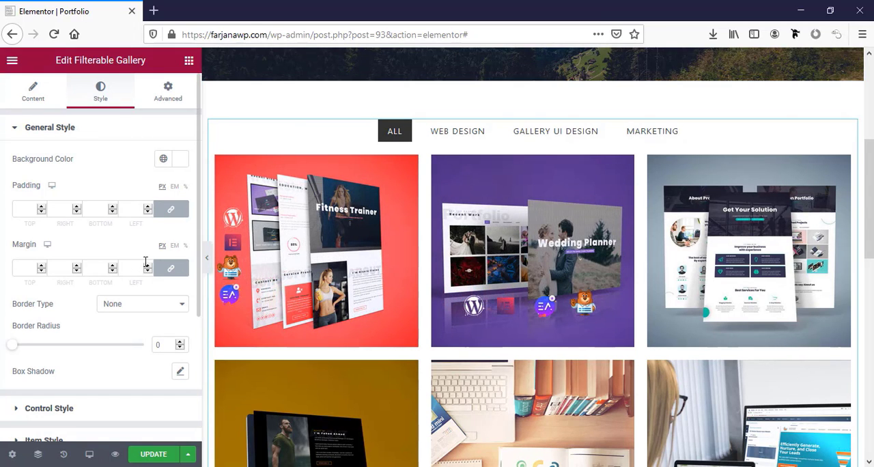
pyautogui.scroll(-2, 102, 362)
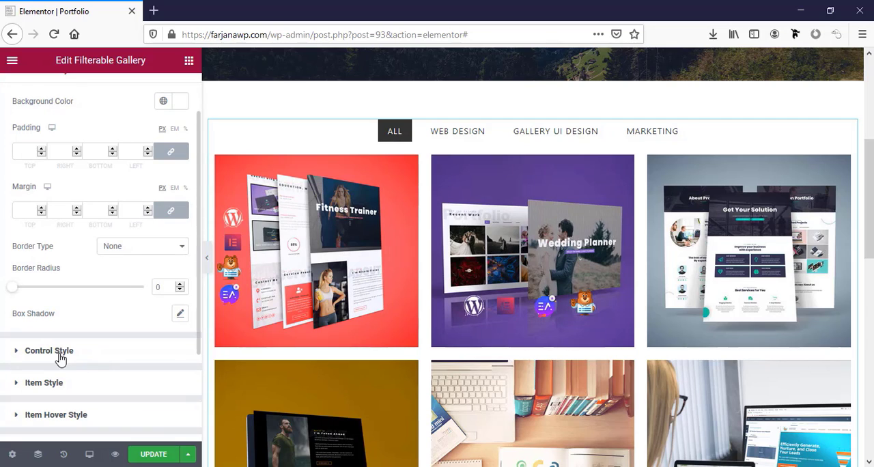
pyautogui.click(60, 353)
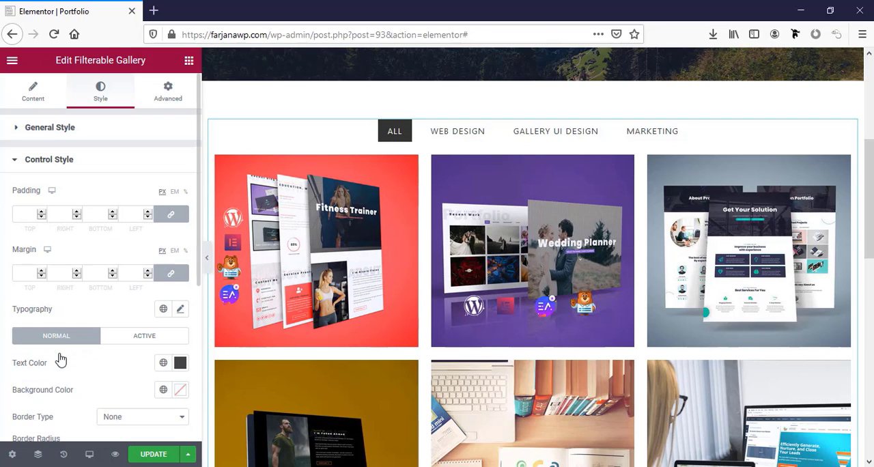
pyautogui.scroll(-3, 96, 300)
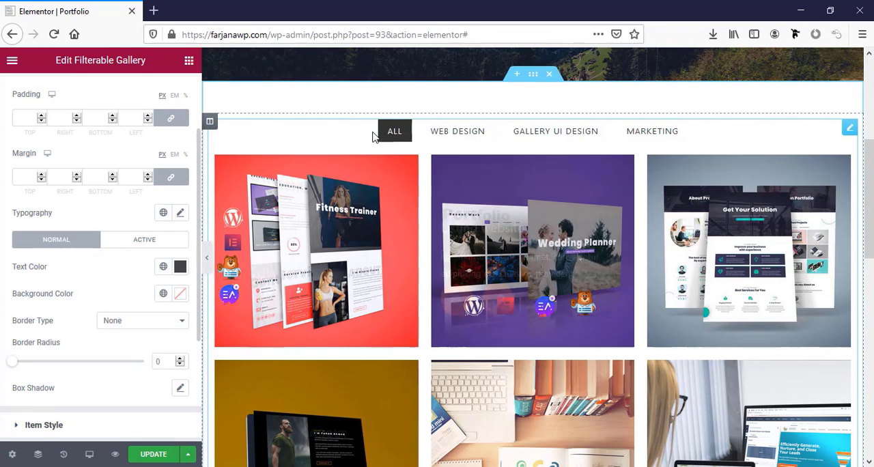
pyautogui.click(164, 267)
pyautogui.scroll(-2, 75, 205)
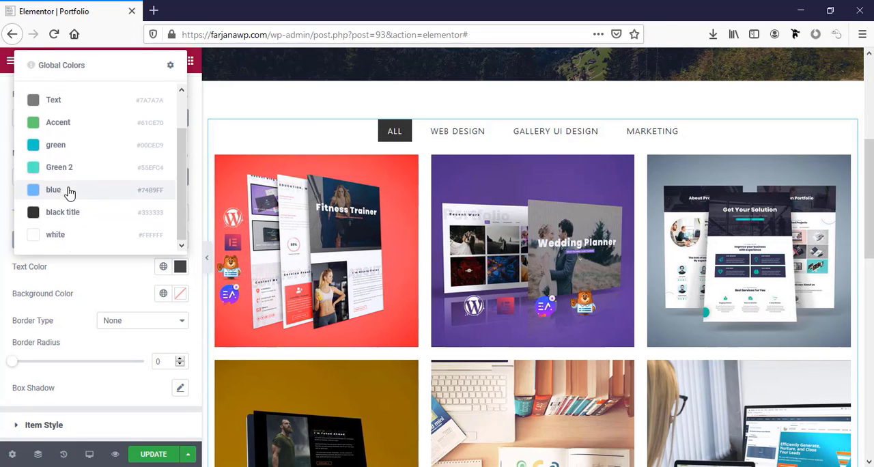
pyautogui.click(64, 146)
# Set the active filter control's background to the global color "green" and try the Web Design and All filters
pyautogui.click(134, 241)
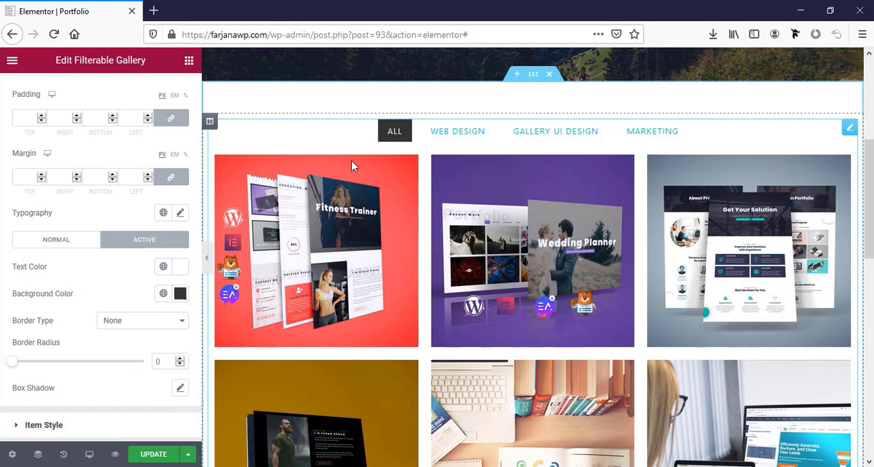
pyautogui.click(164, 294)
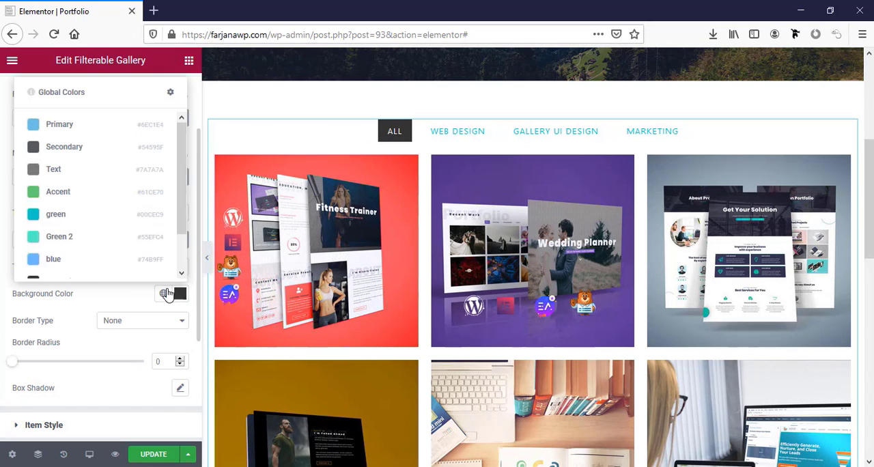
pyautogui.click(75, 219)
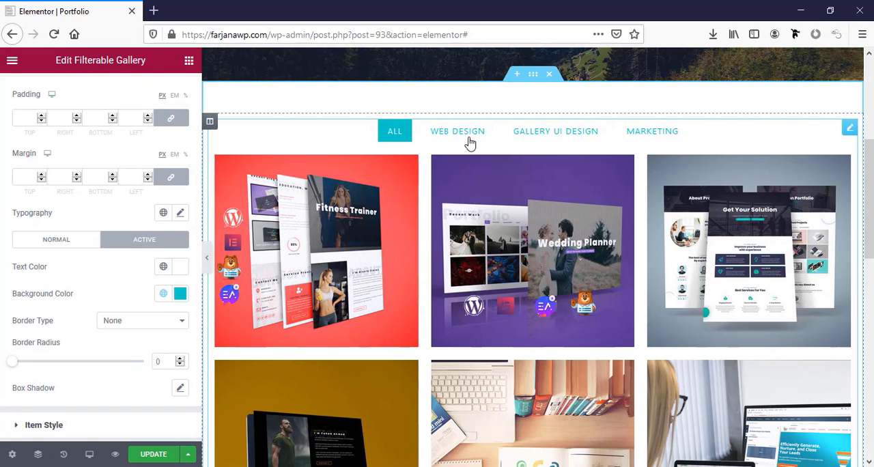
pyautogui.click(470, 136)
pyautogui.click(396, 133)
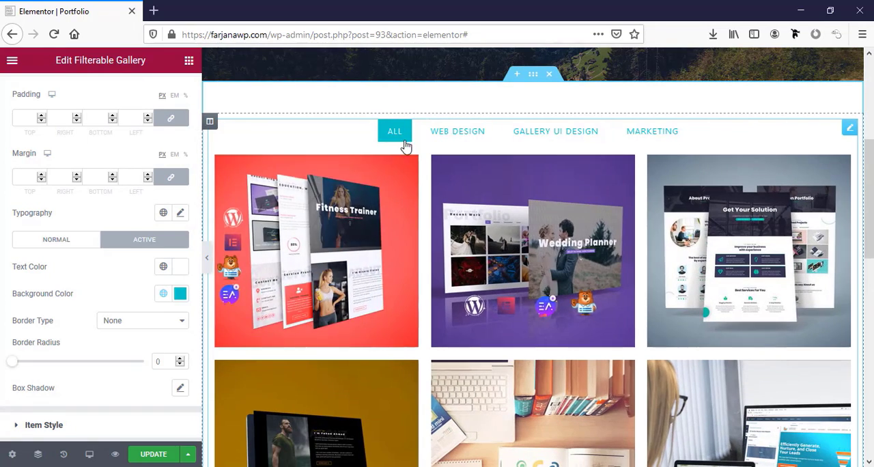
# Set the gallery items' hover background to the global color "black title"
pyautogui.scroll(-2, 87, 295)
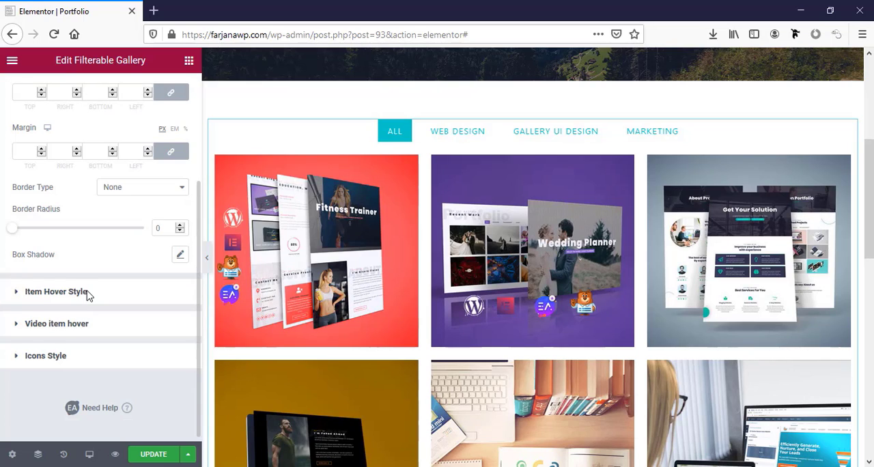
pyautogui.scroll(-1, 87, 295)
pyautogui.click(94, 287)
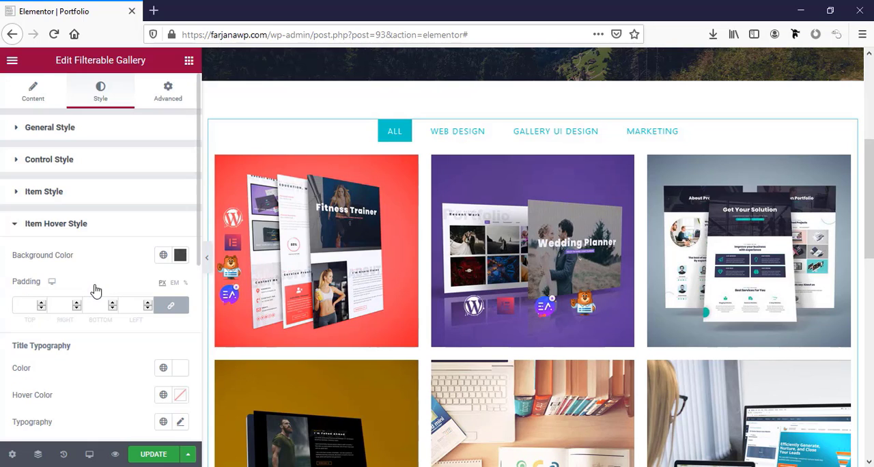
pyautogui.scroll(-1, 76, 296)
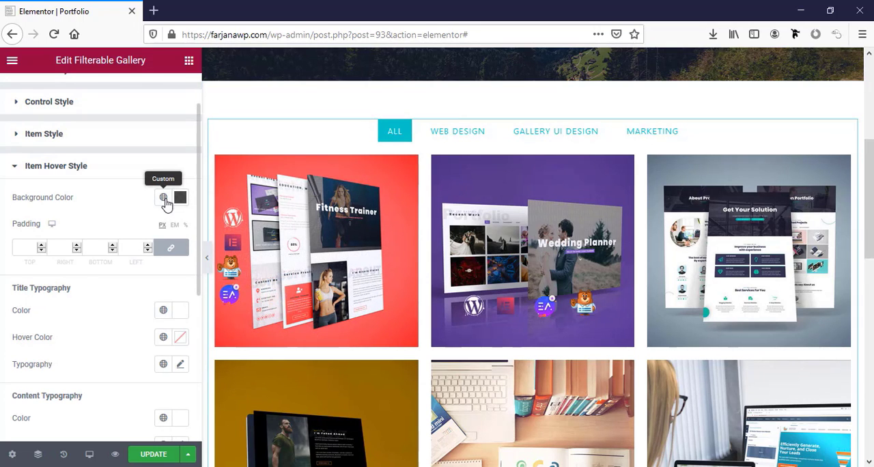
pyautogui.click(165, 199)
pyautogui.click(68, 347)
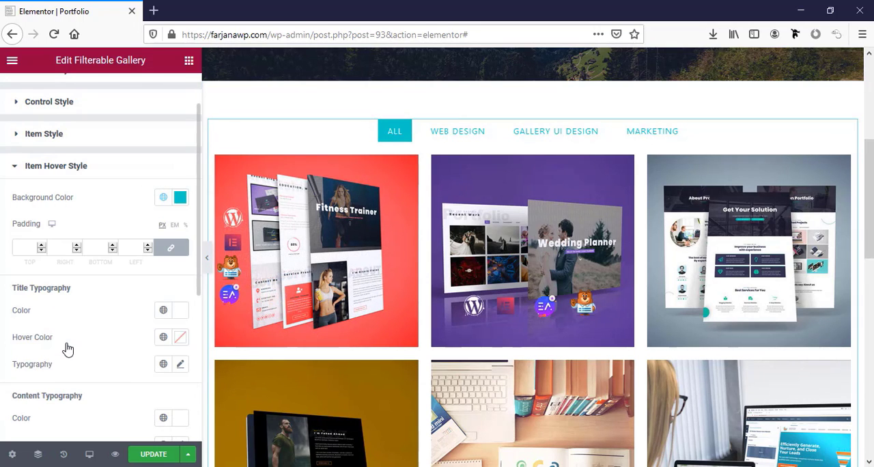
pyautogui.click(164, 200)
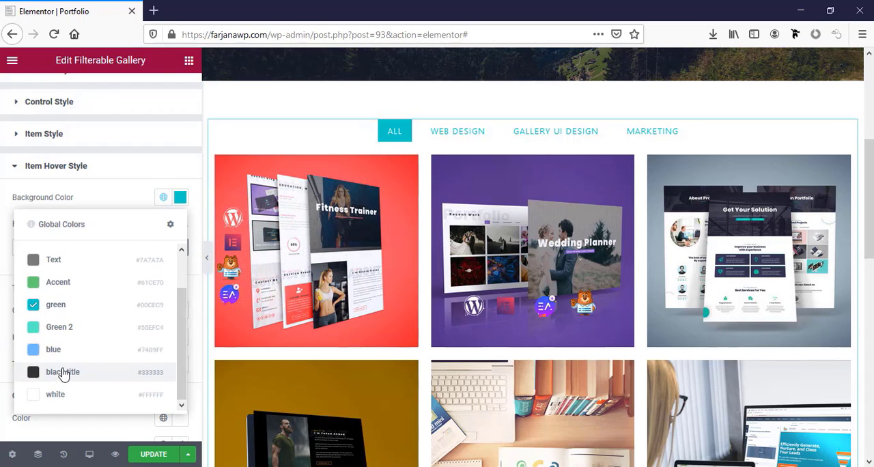
pyautogui.click(63, 372)
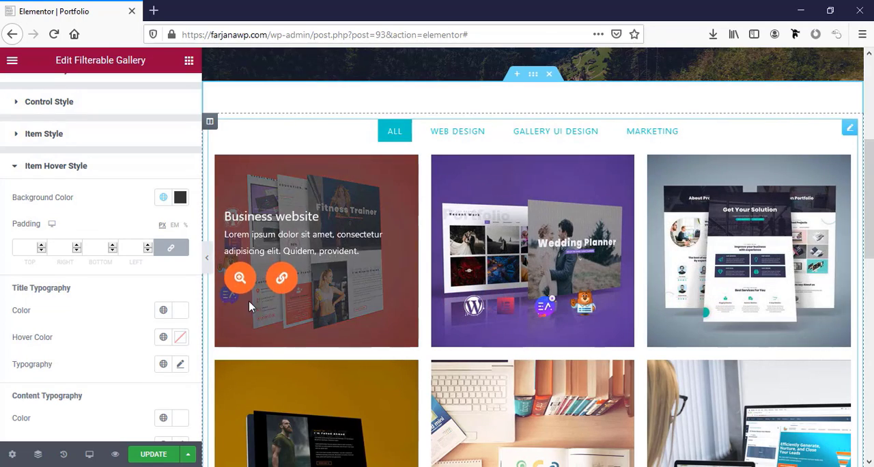
pyautogui.scroll(-3, 130, 333)
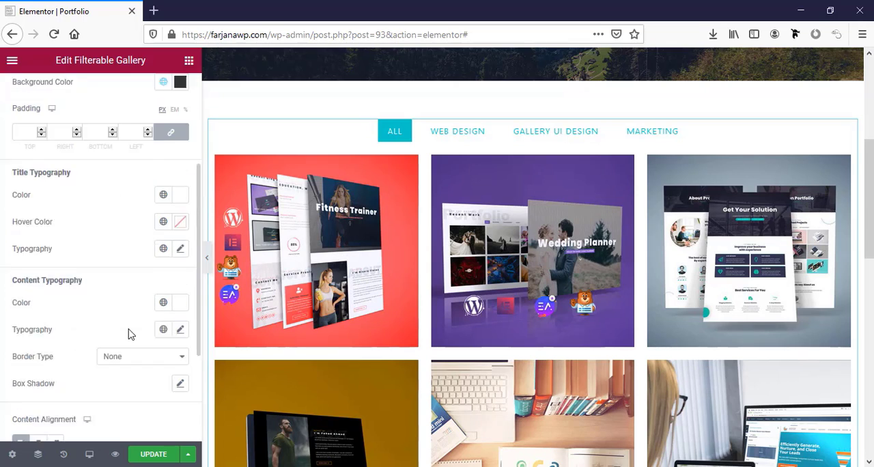
pyautogui.scroll(-3, 130, 333)
pyautogui.scroll(5, 130, 333)
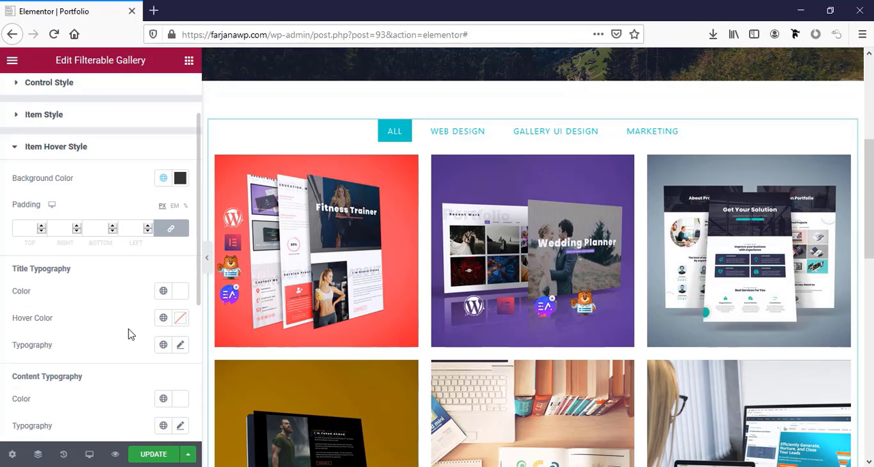
pyautogui.click(75, 153)
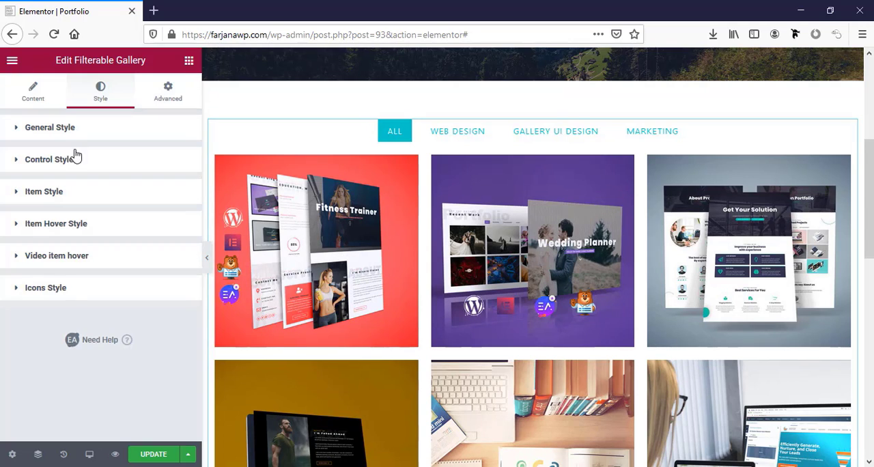
# Set the normal background color of the gallery icons to the global color "green"
pyautogui.click(63, 292)
pyautogui.scroll(-2, 73, 295)
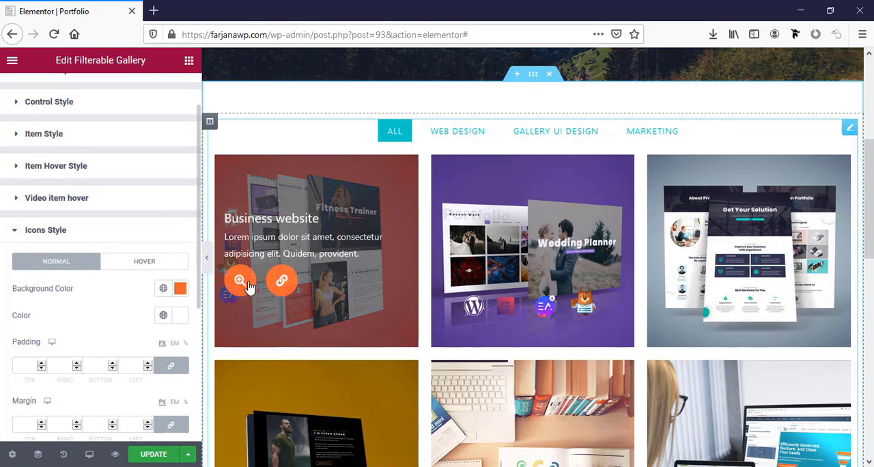
pyautogui.click(163, 288)
pyautogui.scroll(-3, 78, 253)
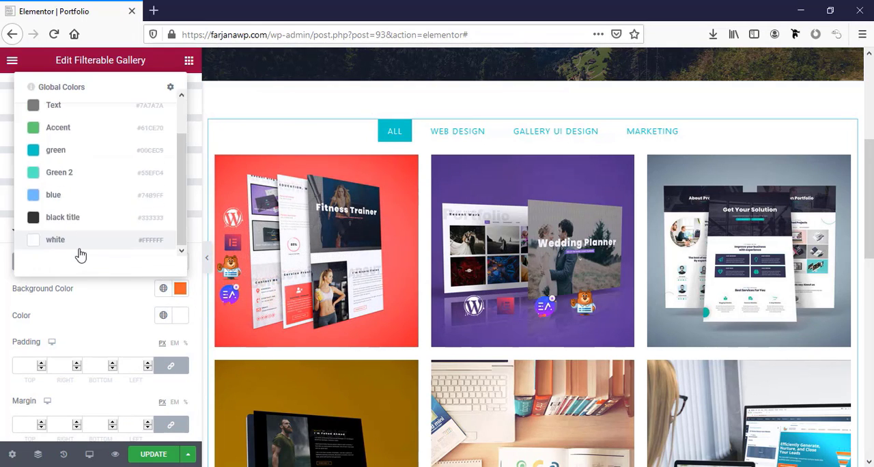
pyautogui.click(72, 169)
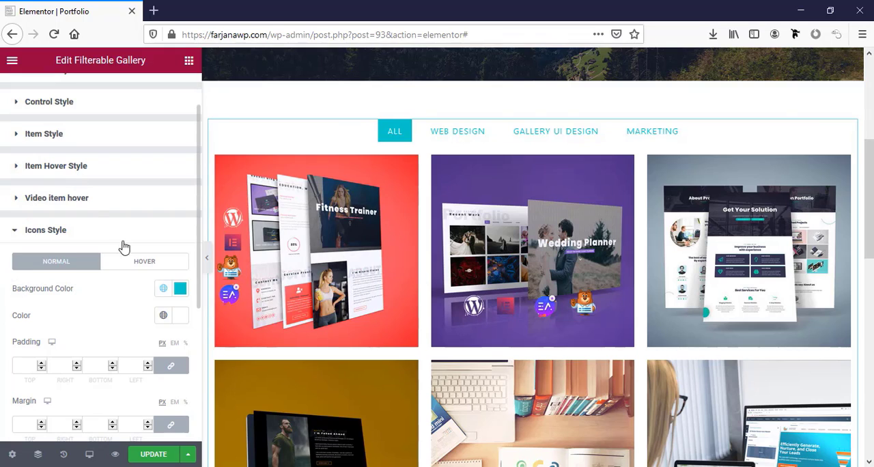
pyautogui.click(51, 230)
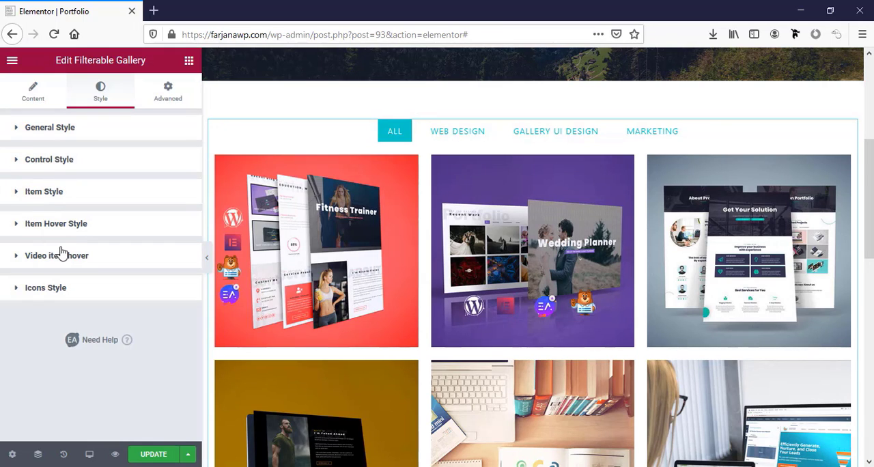
# Set the item hover title's typography to a size of 25 px and a weight of 700
pyautogui.click(69, 194)
pyautogui.scroll(-2, 85, 238)
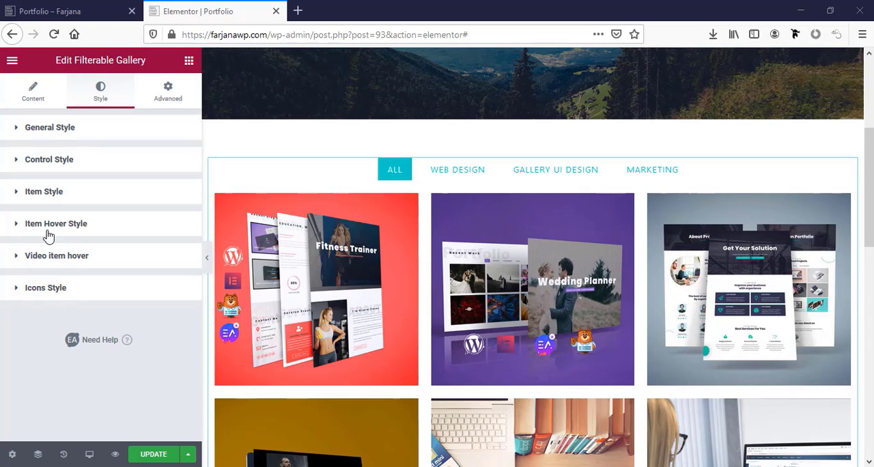
pyautogui.click(68, 235)
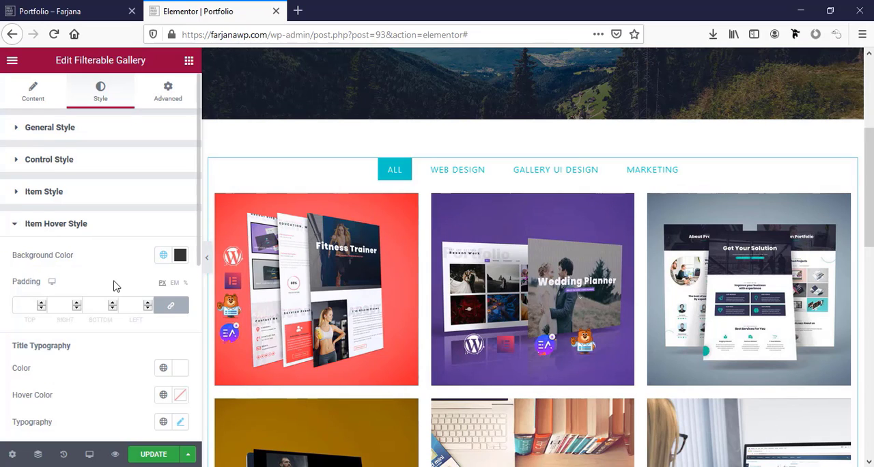
pyautogui.scroll(-1, 115, 286)
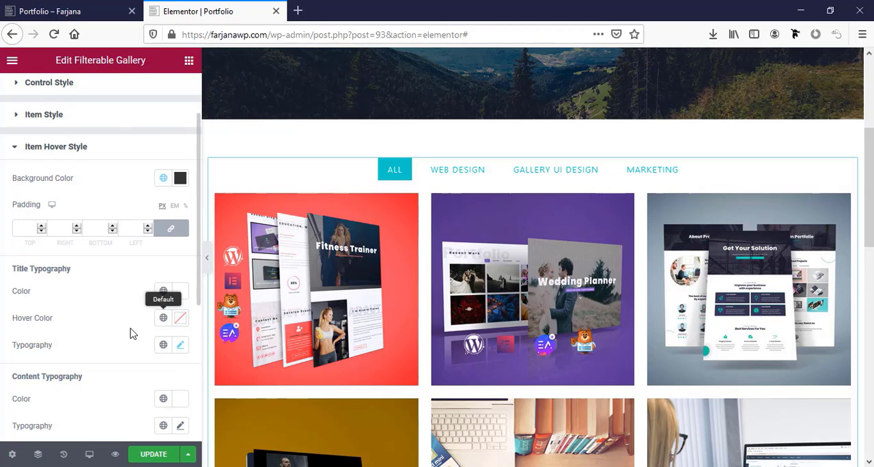
pyautogui.click(181, 348)
pyautogui.scroll(-1, 171, 342)
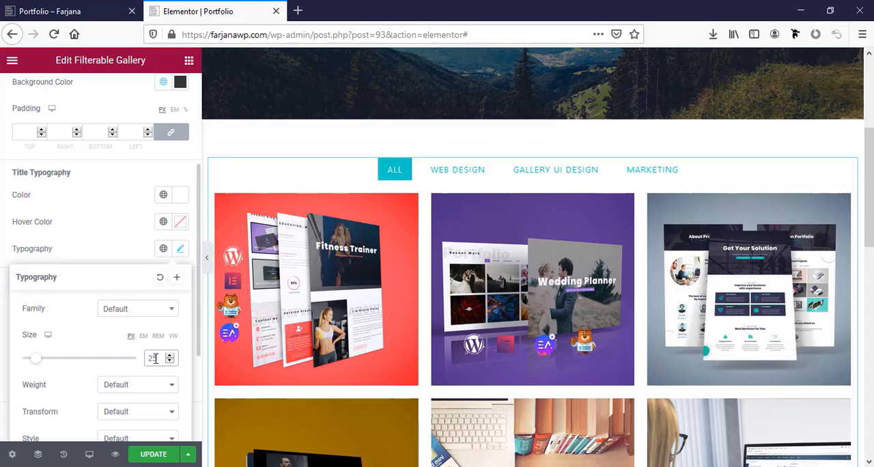
pyautogui.scroll(-1, 146, 344)
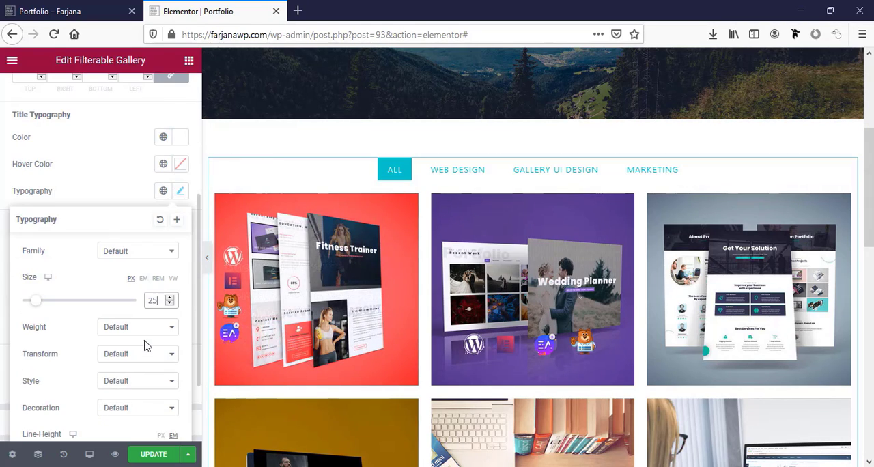
pyautogui.click(114, 331)
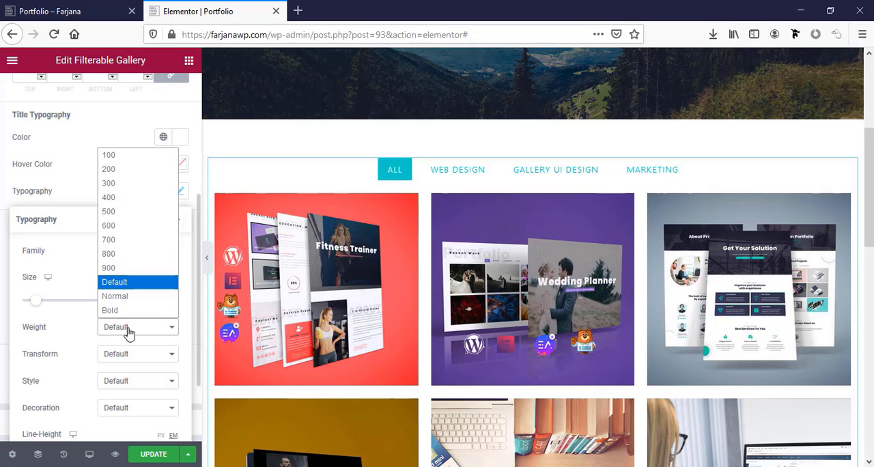
pyautogui.click(123, 239)
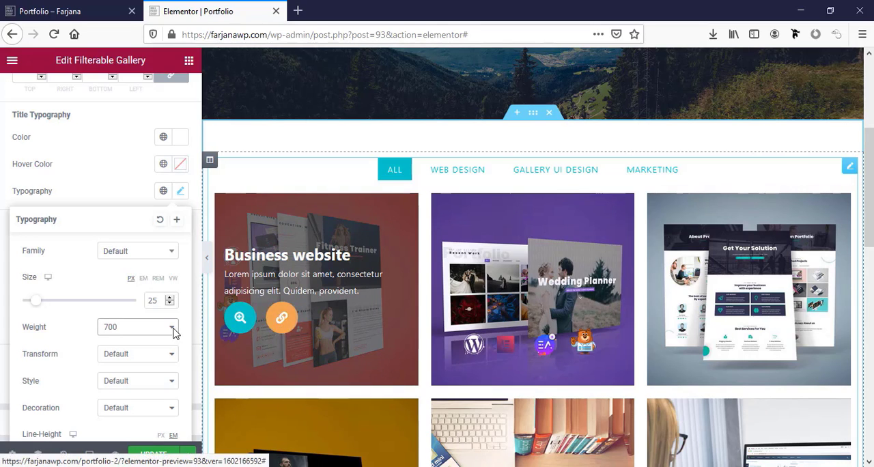
pyautogui.scroll(-3, 130, 337)
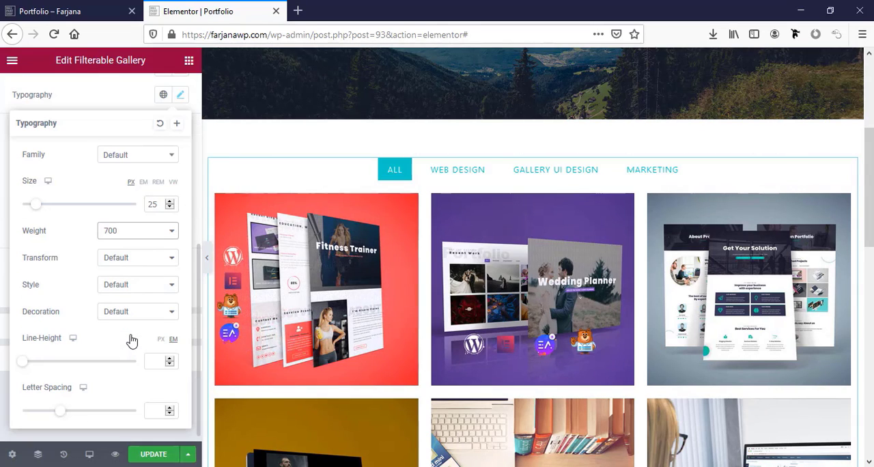
pyautogui.click(2, 333)
pyautogui.click(17, 262)
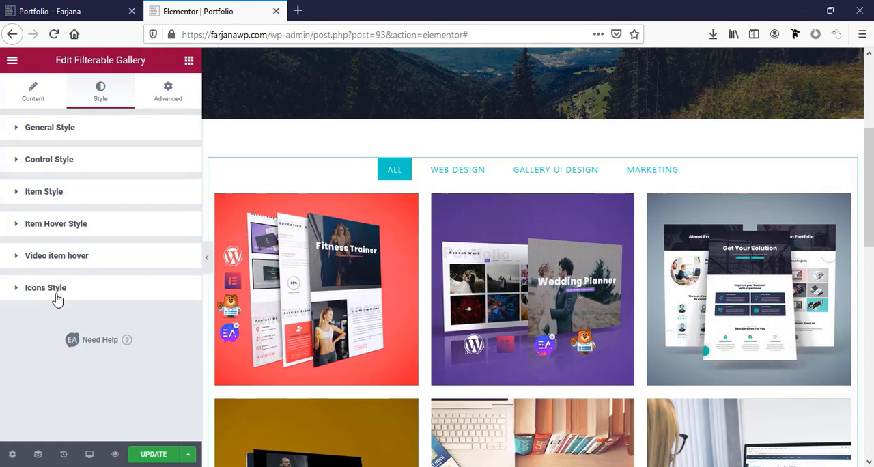
# Set the hover background color of the gallery icons to the global color "blue"
pyautogui.click(65, 291)
pyautogui.scroll(-2, 88, 302)
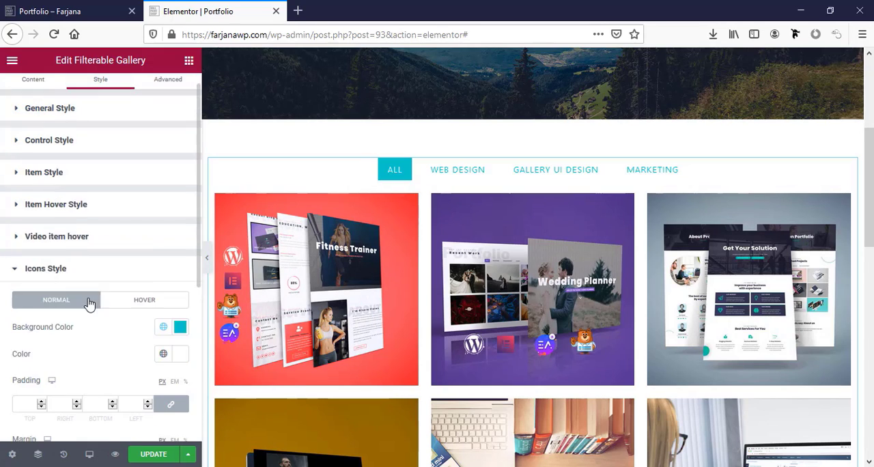
pyautogui.click(144, 244)
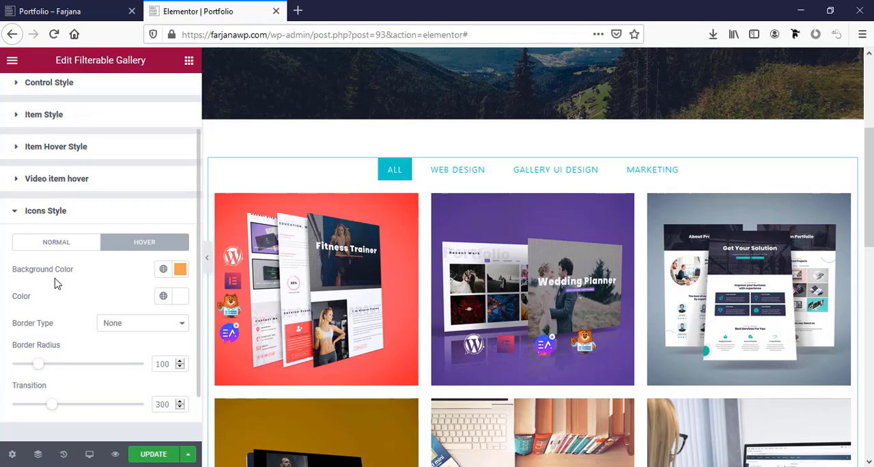
pyautogui.click(160, 271)
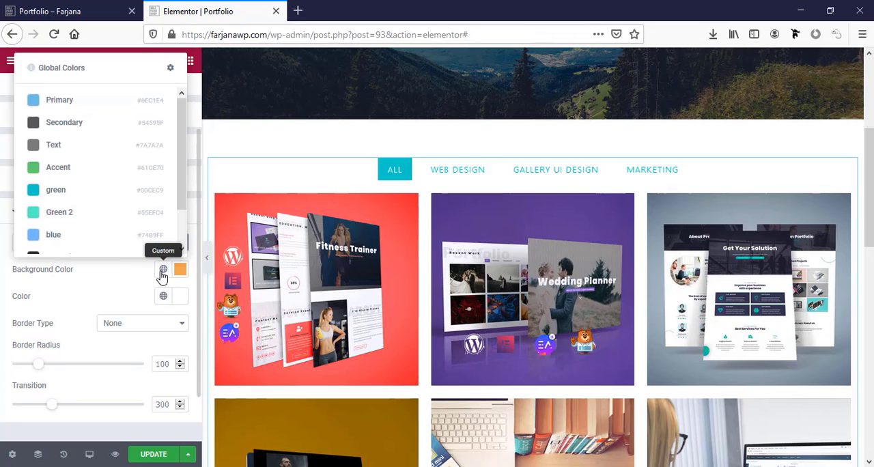
pyautogui.click(79, 236)
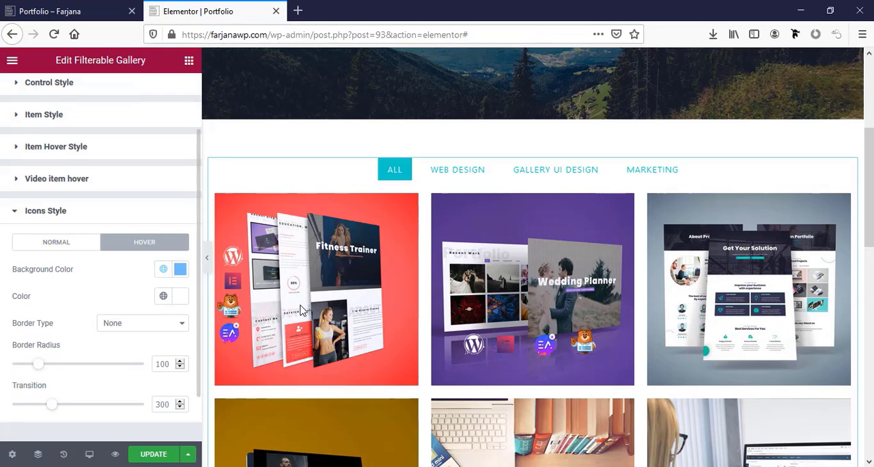
# Check the gallery items' hover overlay and icons, update the Portfolio page and reload its live version
pyautogui.moveTo(283, 318)
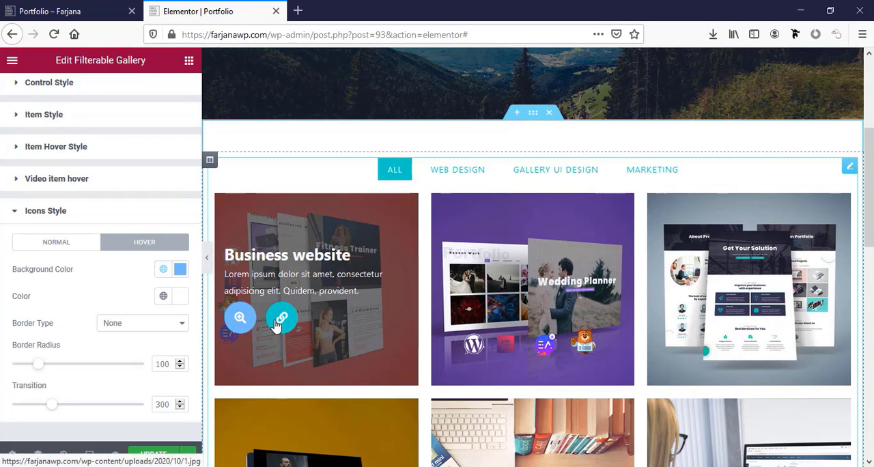
pyautogui.moveTo(498, 323)
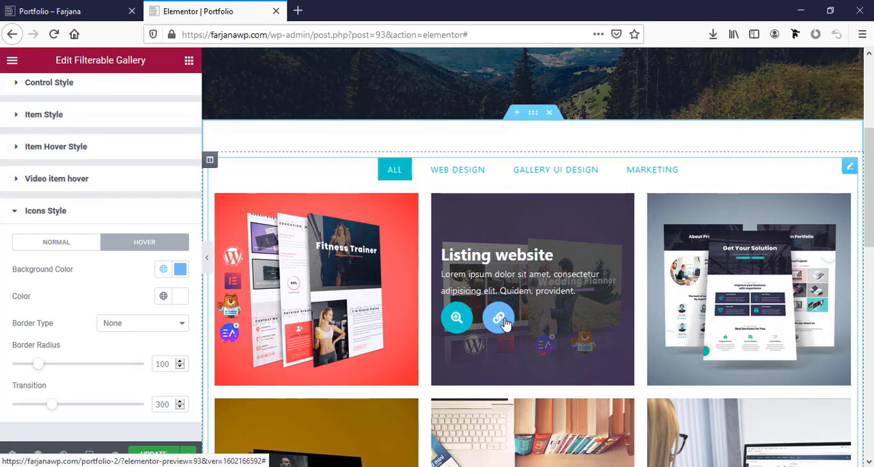
pyautogui.scroll(-7, 342, 338)
pyautogui.scroll(3, 320, 341)
pyautogui.click(161, 455)
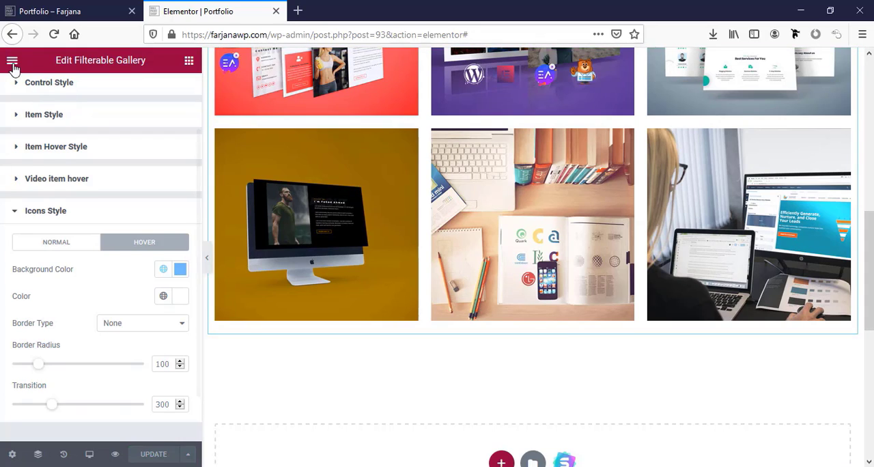
pyautogui.click(54, 9)
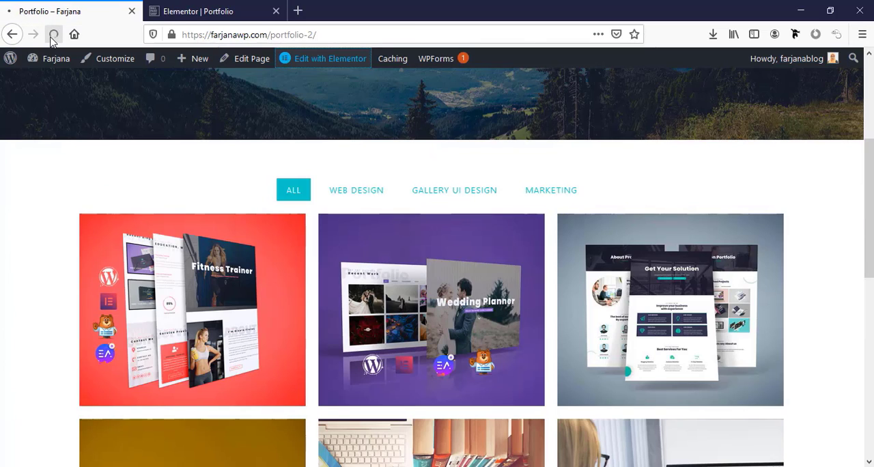
pyautogui.click(53, 34)
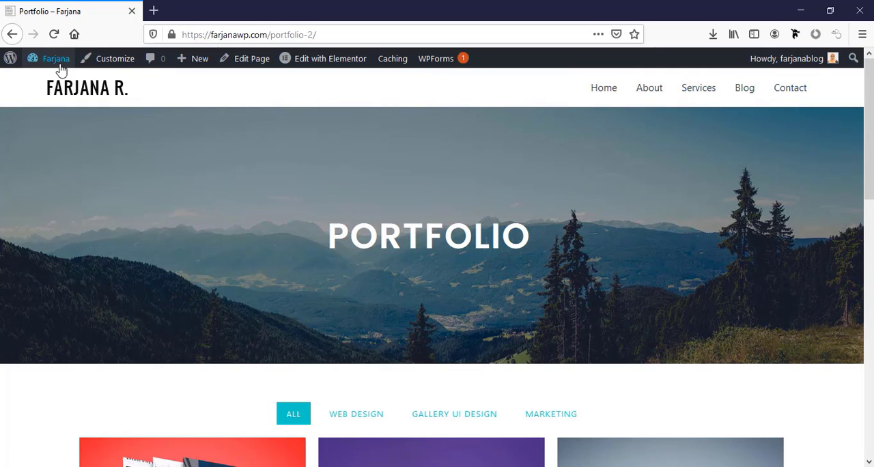
# Open the site's menu management in a new tab and add the Portfolio page to "main menu"
pyautogui.moveTo(56, 59)
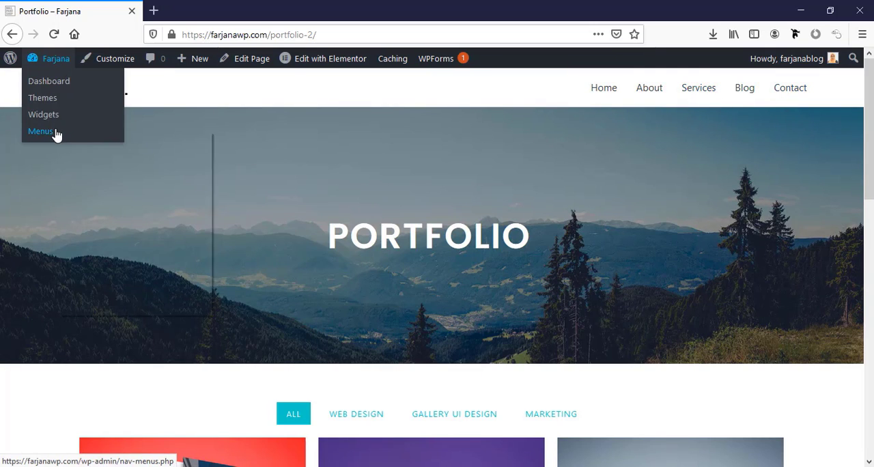
pyautogui.rightClick(57, 134)
pyautogui.click(75, 139)
pyautogui.scroll(-1, 257, 327)
pyautogui.scroll(-1, 257, 326)
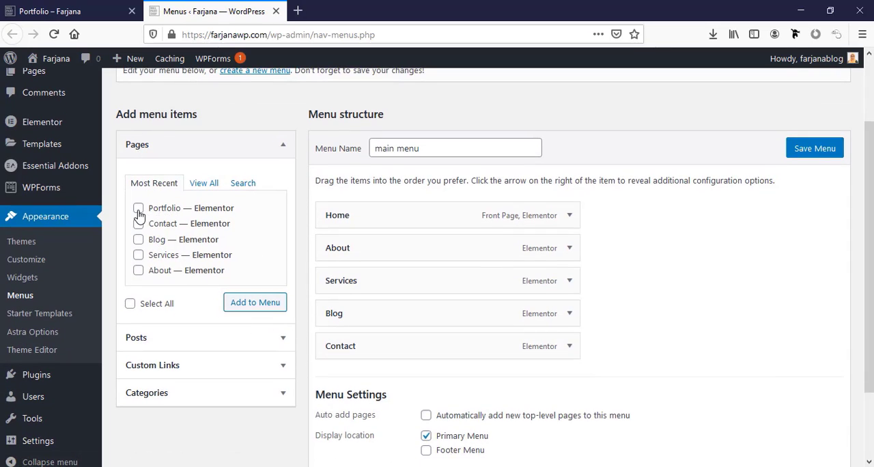
pyautogui.click(279, 305)
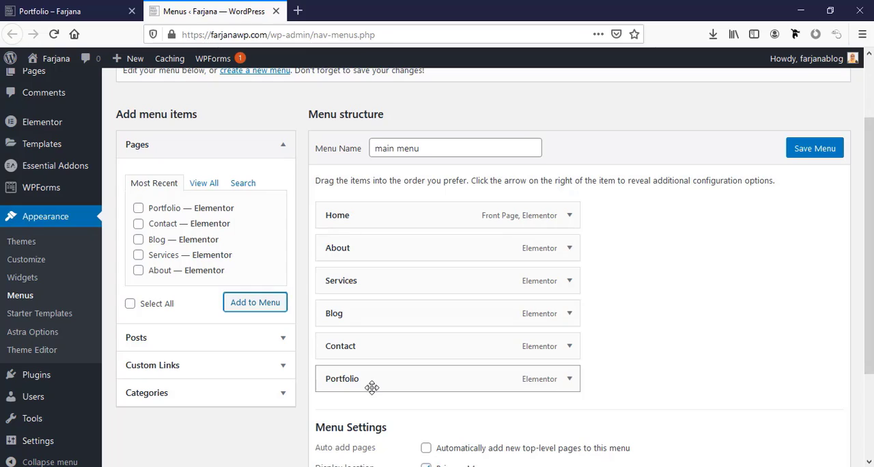
# Move the Portfolio menu item between Services and Blog, save the menu and reload the live Portfolio page
pyautogui.moveTo(372, 387); pyautogui.dragTo(372, 318)
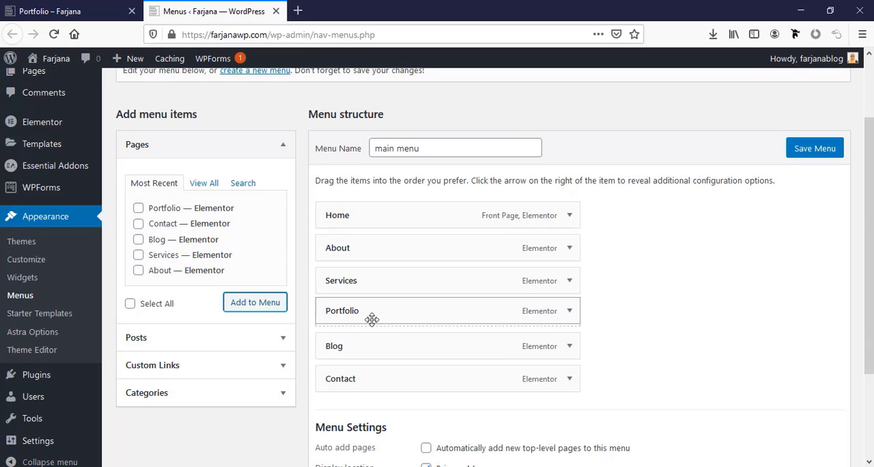
pyautogui.click(812, 156)
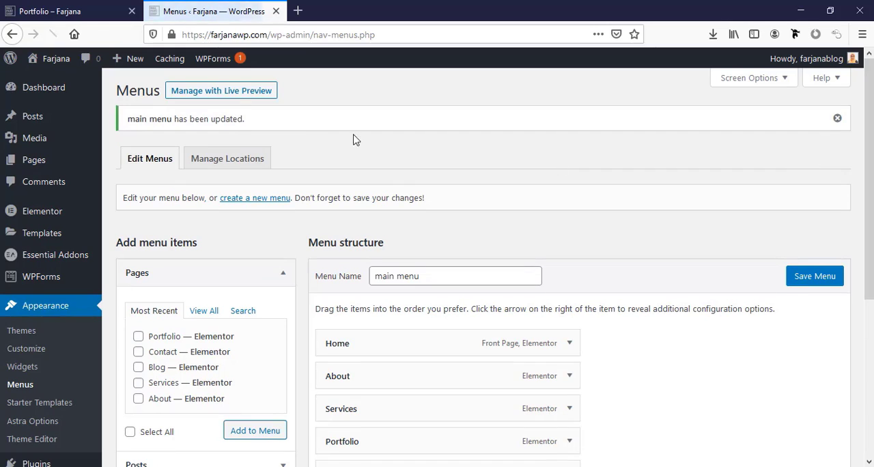
pyautogui.click(63, 15)
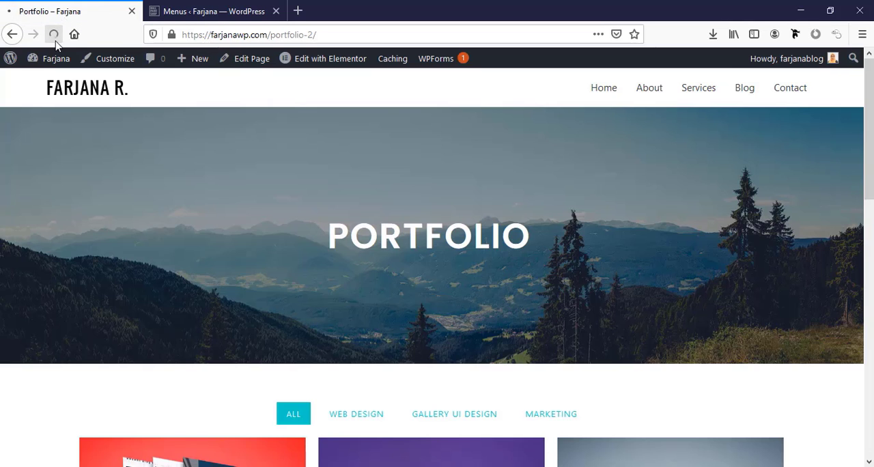
pyautogui.click(56, 42)
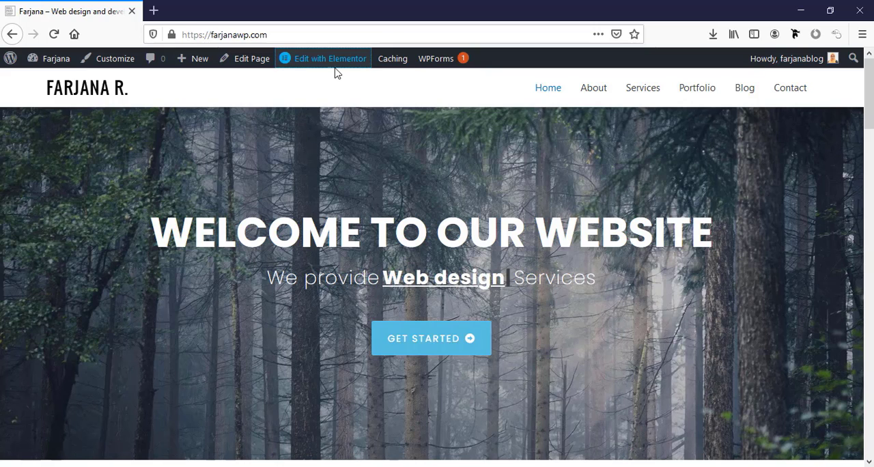
# Open the Home page for editing with Elementor in a new tab and switch to the tablet preview
pyautogui.moveTo(328, 64)
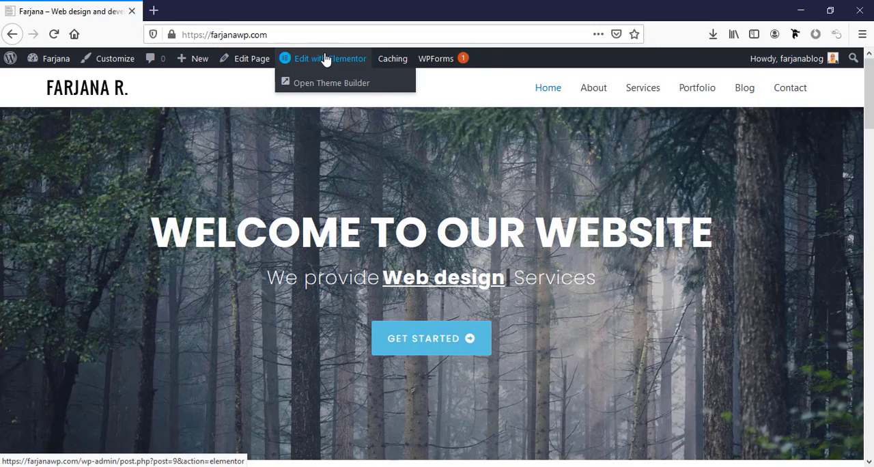
pyautogui.rightClick(326, 60)
pyautogui.click(337, 63)
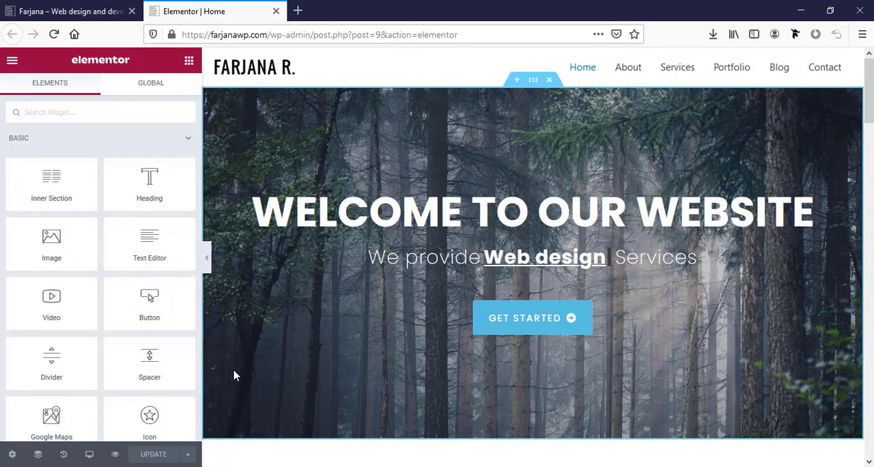
pyautogui.click(90, 455)
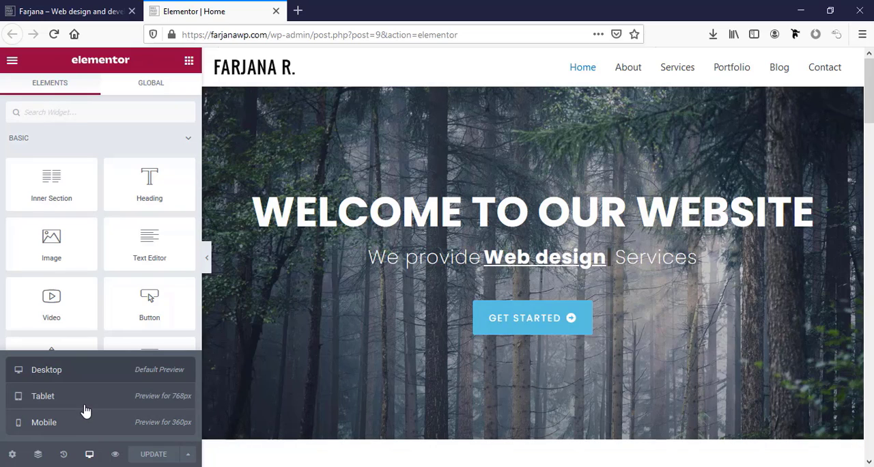
pyautogui.click(85, 407)
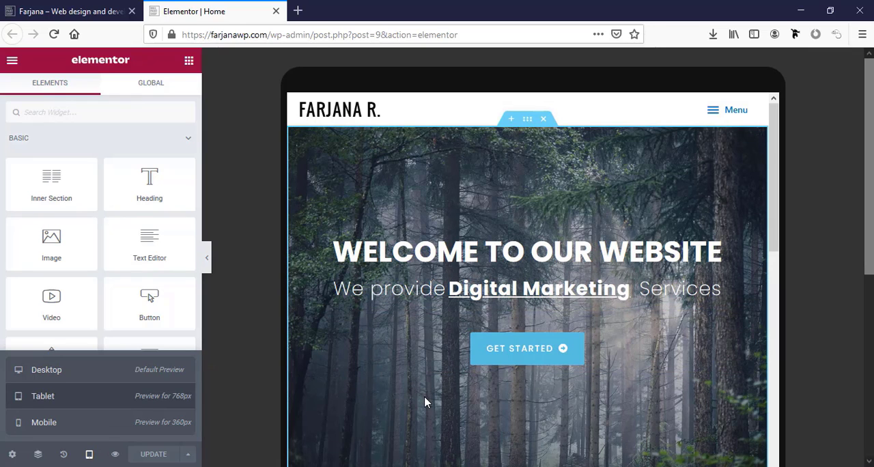
# Set the tablet icon size of the Web Design icon box in the Services section to 37
pyautogui.scroll(-8, 424, 396)
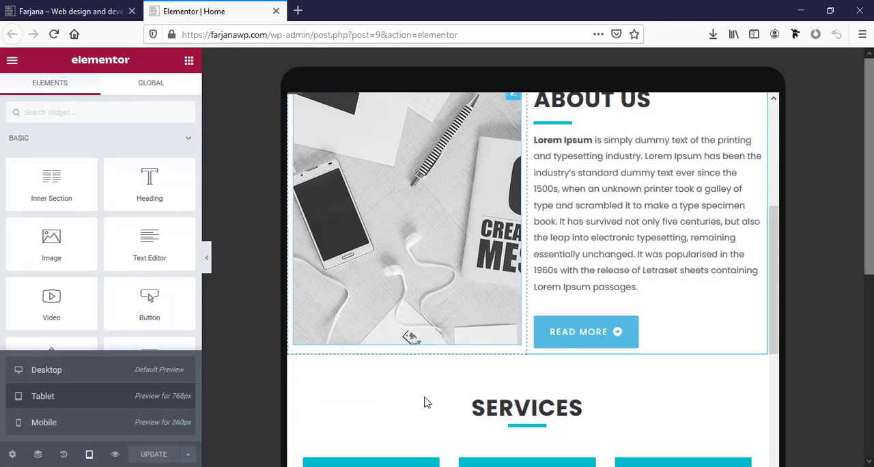
pyautogui.scroll(-2, 424, 402)
pyautogui.scroll(8, 423, 401)
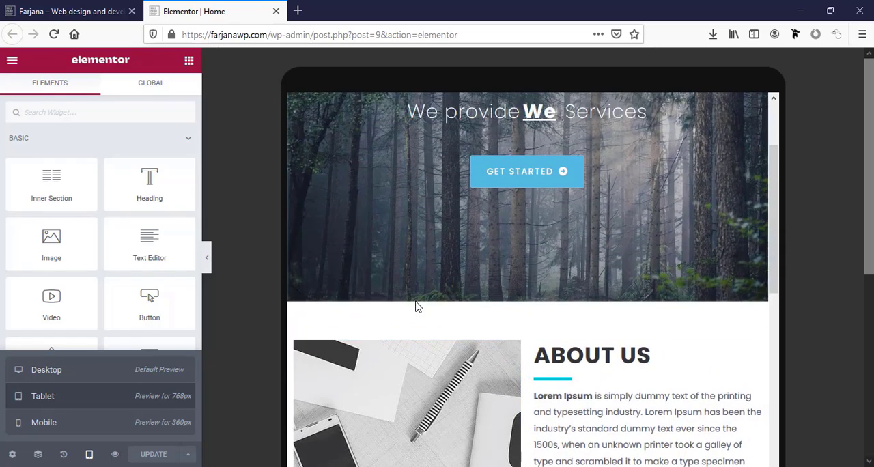
pyautogui.scroll(-8, 418, 307)
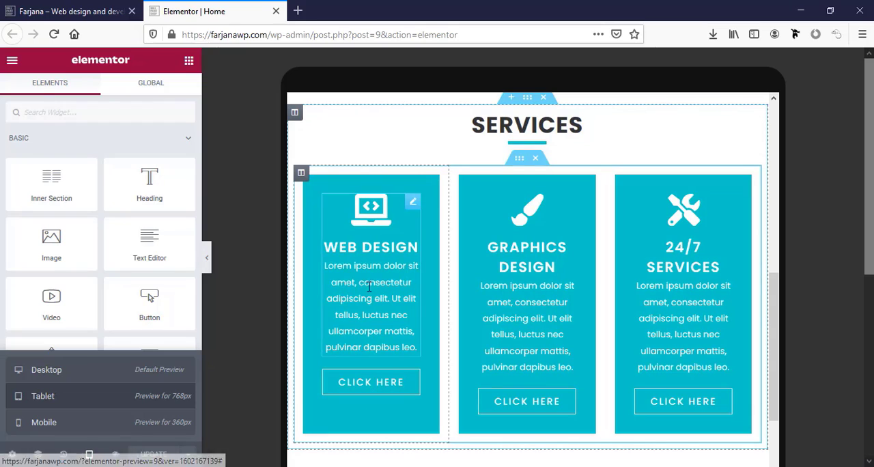
pyautogui.click(367, 217)
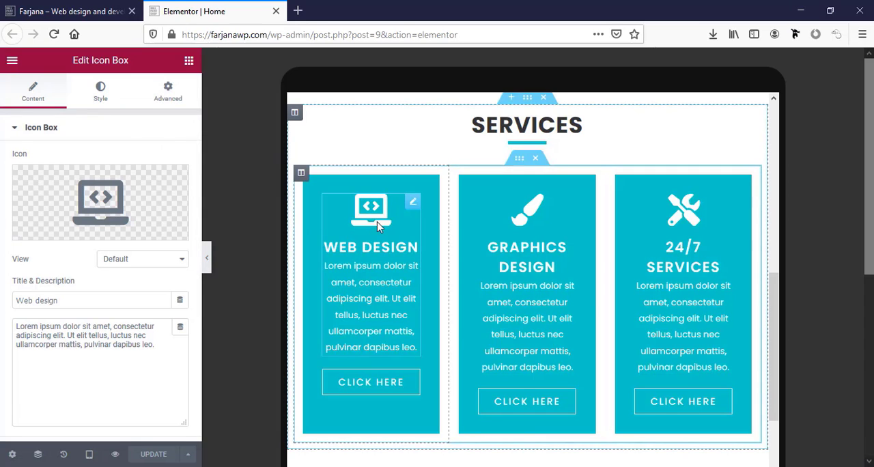
pyautogui.click(106, 108)
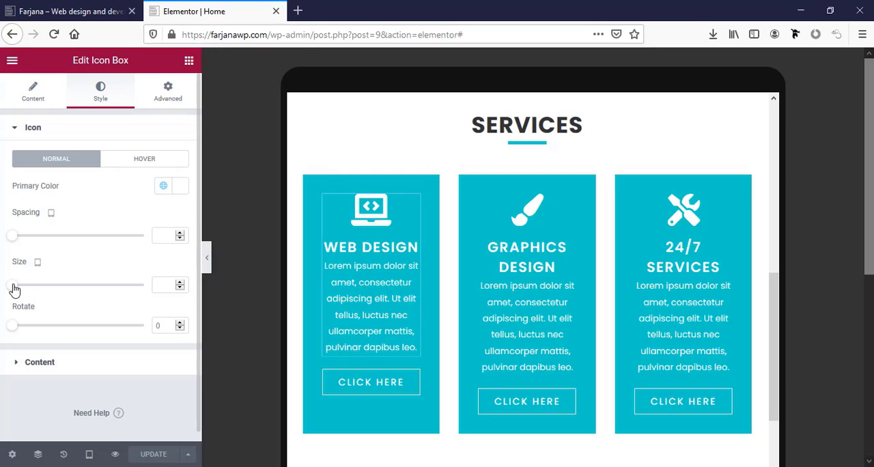
pyautogui.moveTo(14, 289); pyautogui.dragTo(28, 294)
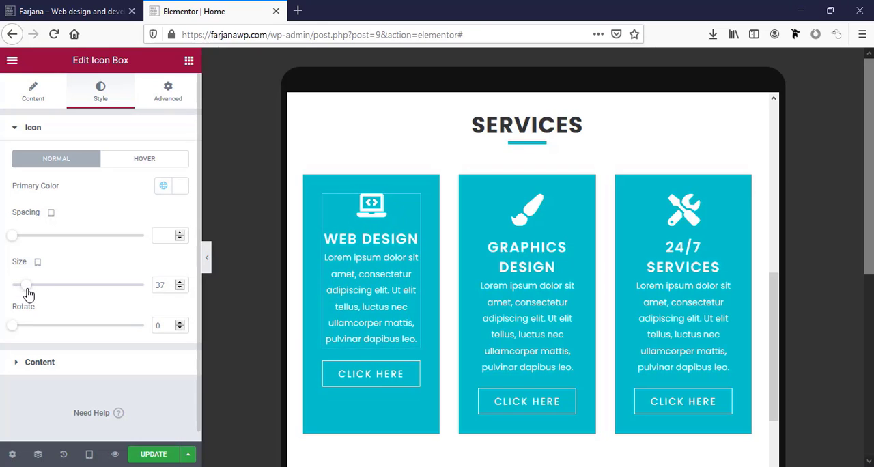
# Set the tablet title typography size of the Web Design icon box to 18 px
pyautogui.click(90, 372)
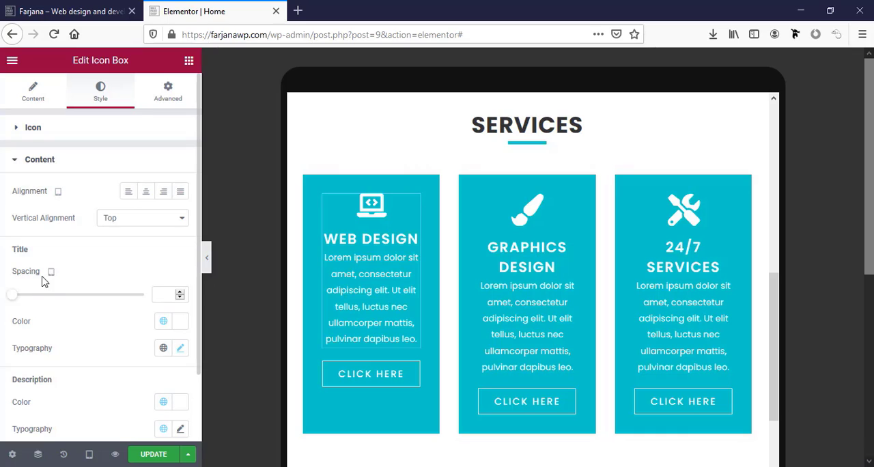
pyautogui.click(180, 348)
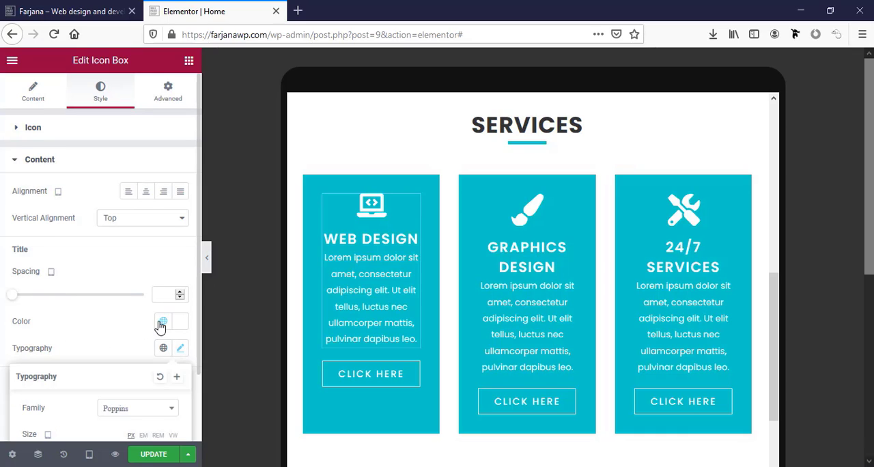
pyautogui.scroll(-2, 158, 341)
pyautogui.scroll(-1, 152, 369)
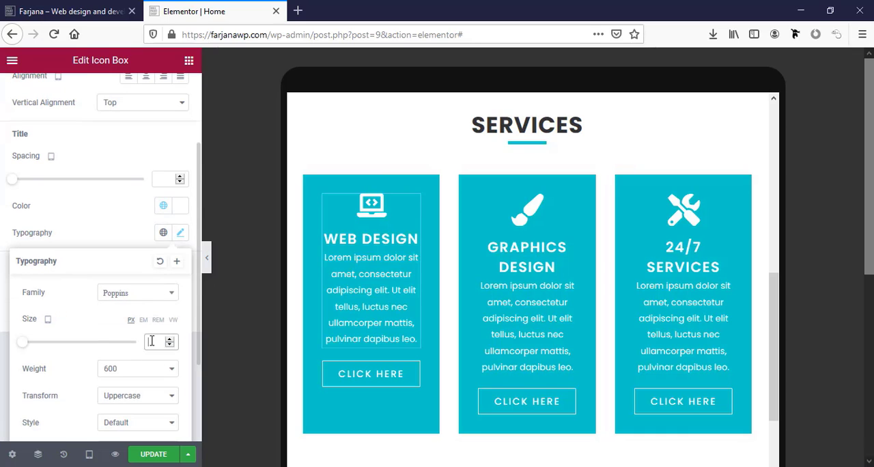
pyautogui.click(151, 340)
pyautogui.write('18')
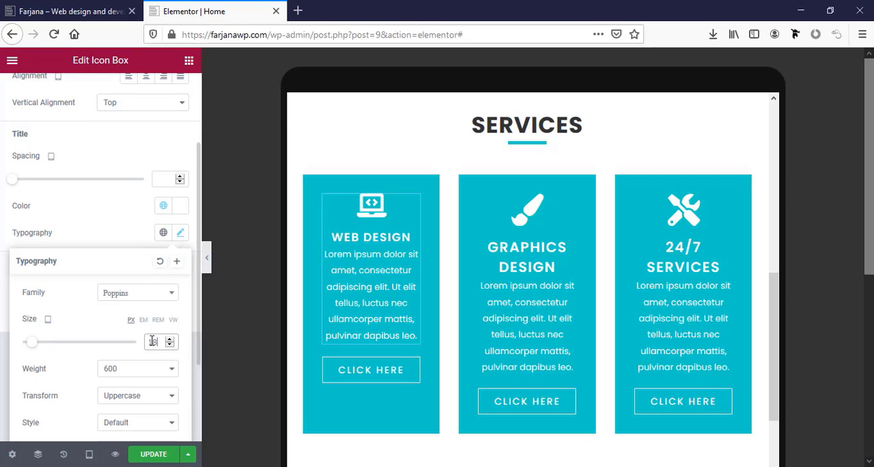
pyautogui.scroll(2, 109, 286)
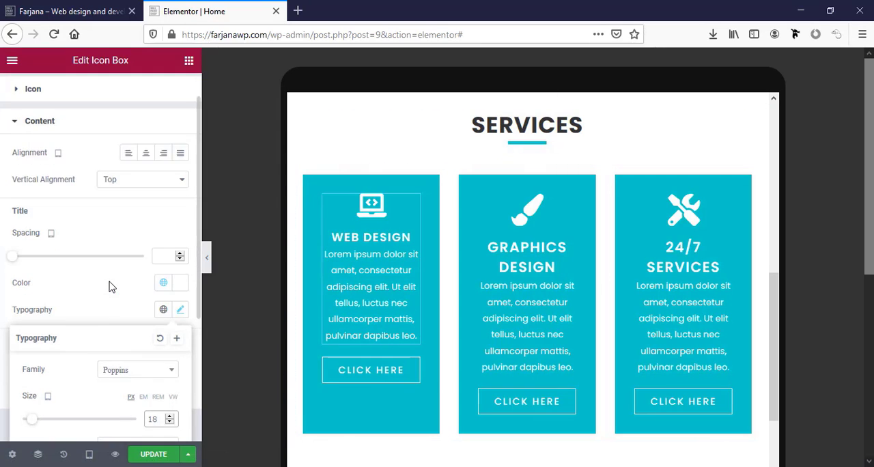
# Set the tablet typography size of the Web Design card's "Click here" button to 12 px and update the page
pyautogui.click(362, 375)
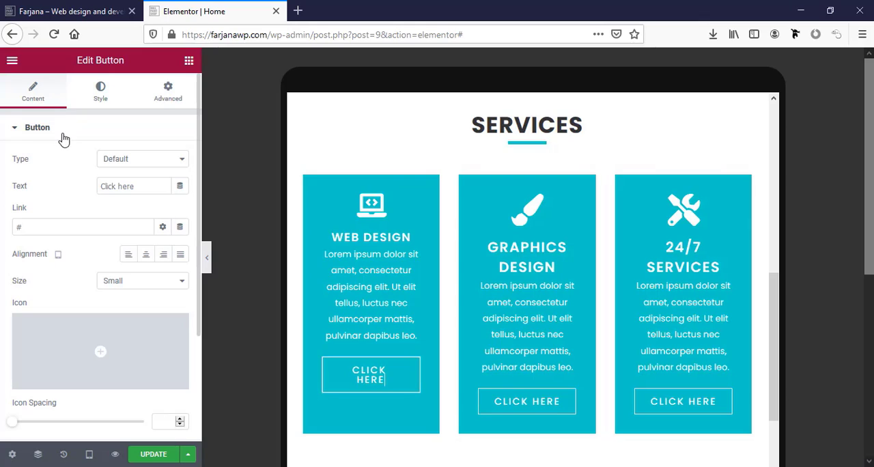
pyautogui.scroll(-1, 84, 219)
pyautogui.click(102, 94)
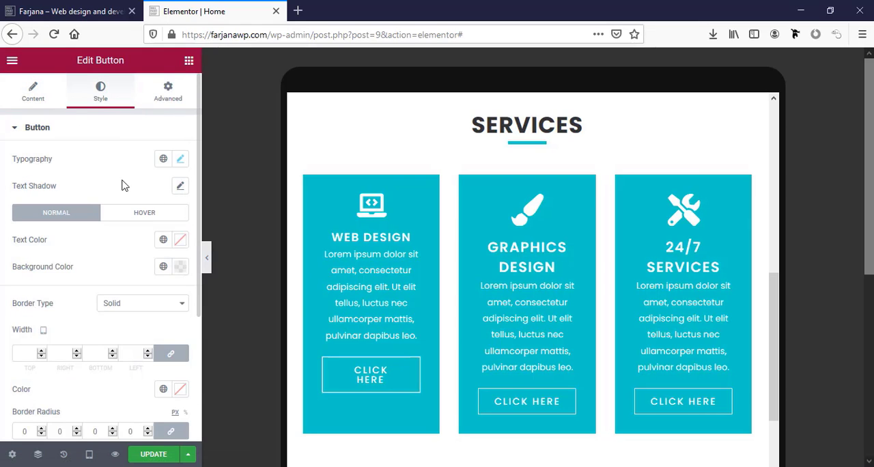
pyautogui.click(180, 160)
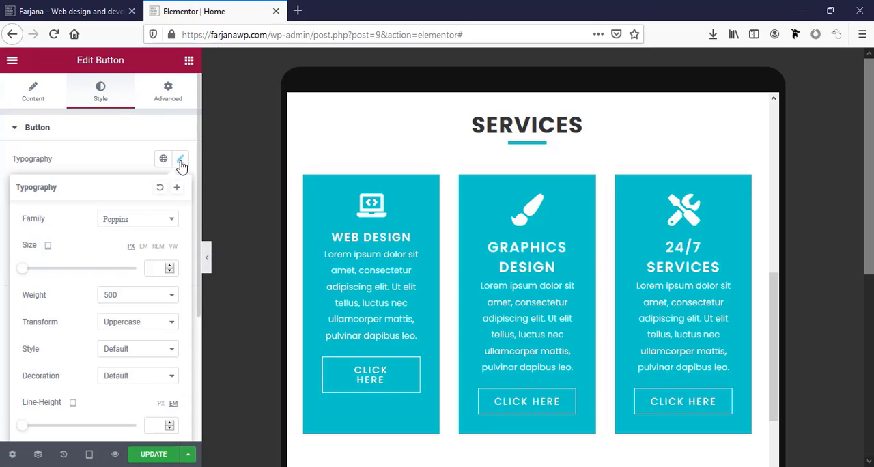
pyautogui.scroll(-1, 109, 256)
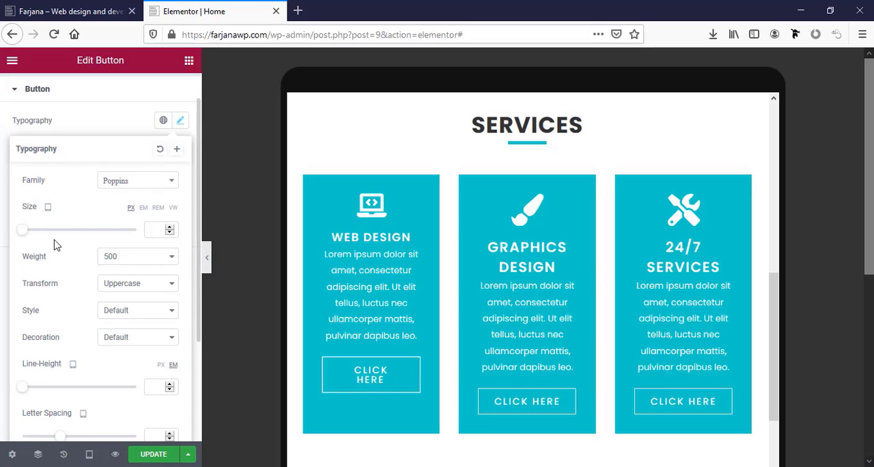
pyautogui.click(169, 226)
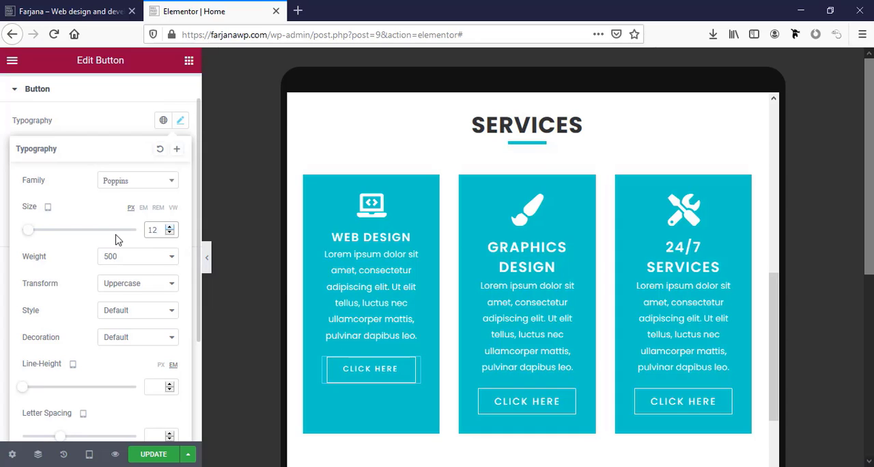
pyautogui.click(156, 455)
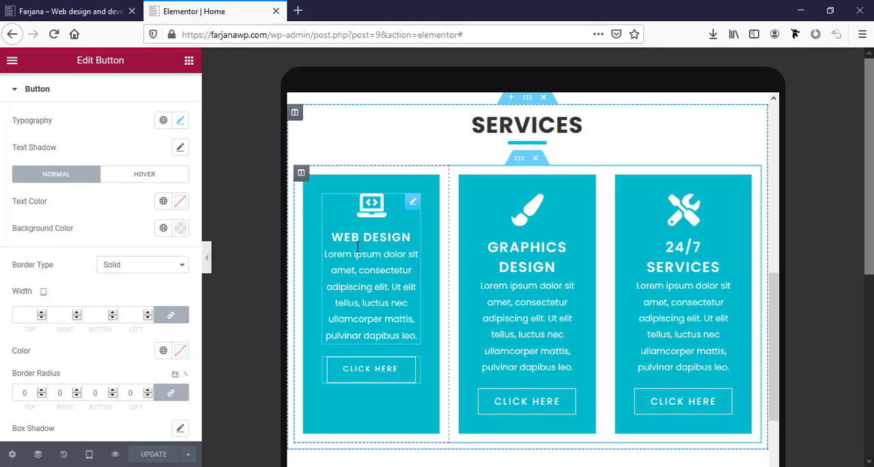
# Copy the Web Design icon box and paste its style onto the Graphics Design and 24/7 Services icon boxes
pyautogui.rightClick(357, 224)
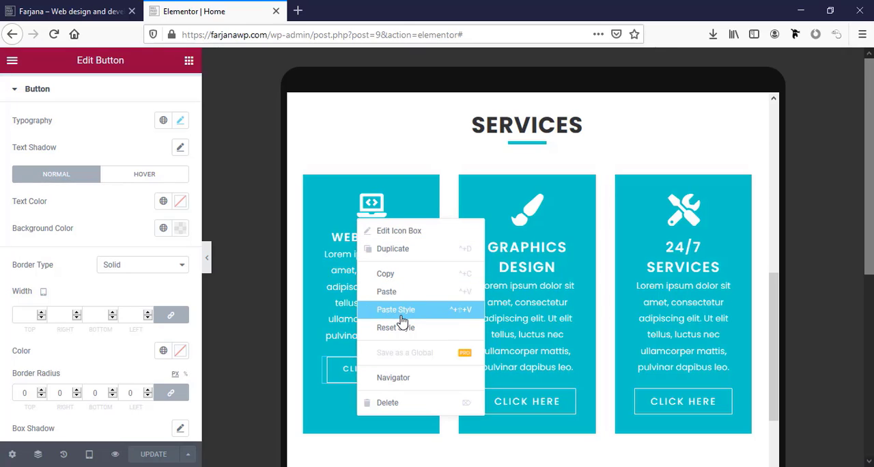
pyautogui.click(393, 273)
pyautogui.rightClick(512, 245)
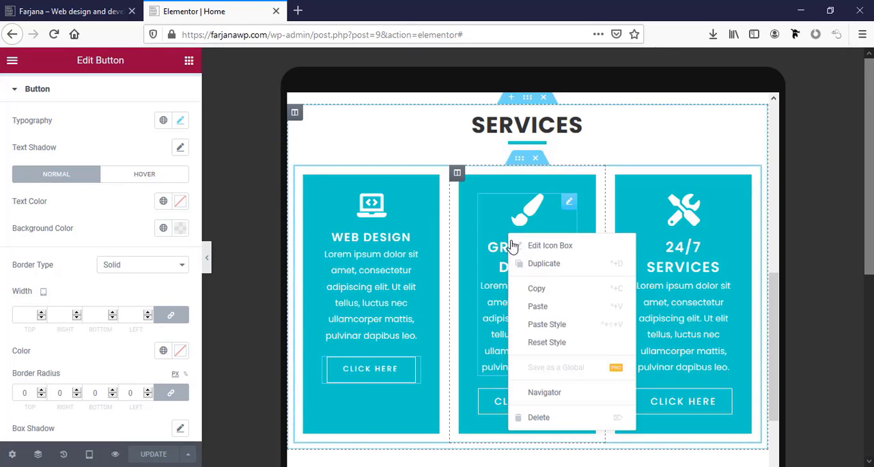
pyautogui.click(544, 325)
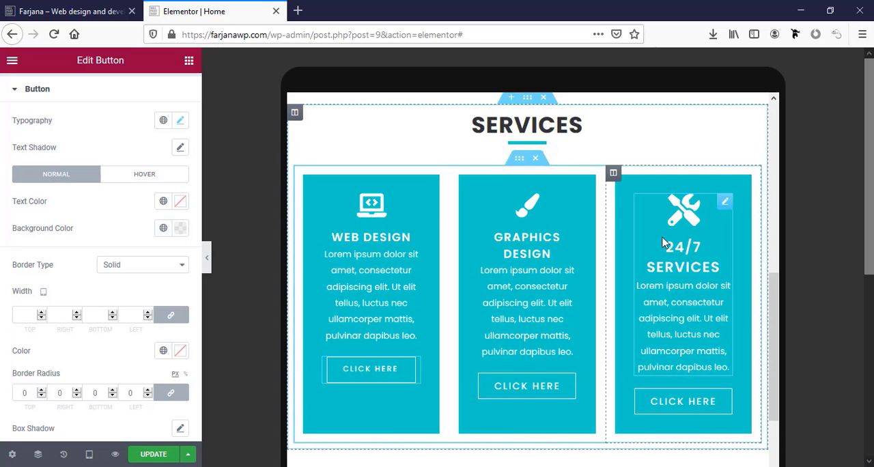
pyautogui.rightClick(664, 240)
pyautogui.click(696, 328)
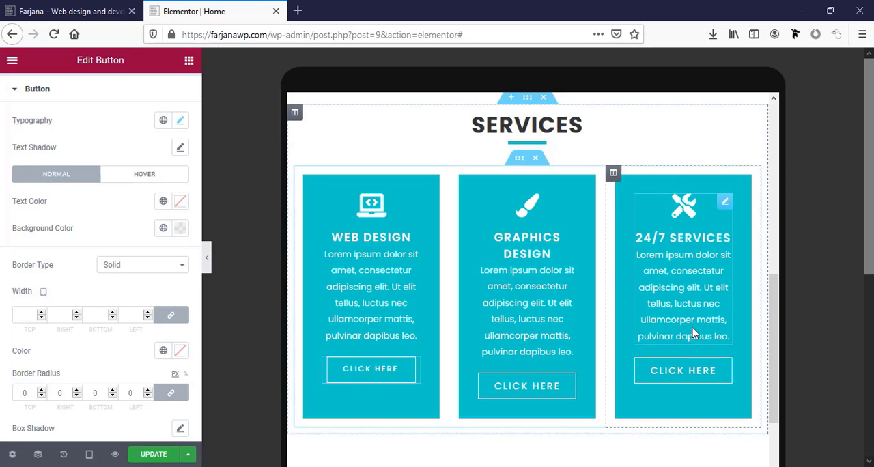
# Copy the Web Design card's "Click here" button style onto the buttons of the Graphics Design and 24/7 Services cards
pyautogui.rightClick(356, 376)
pyautogui.click(389, 326)
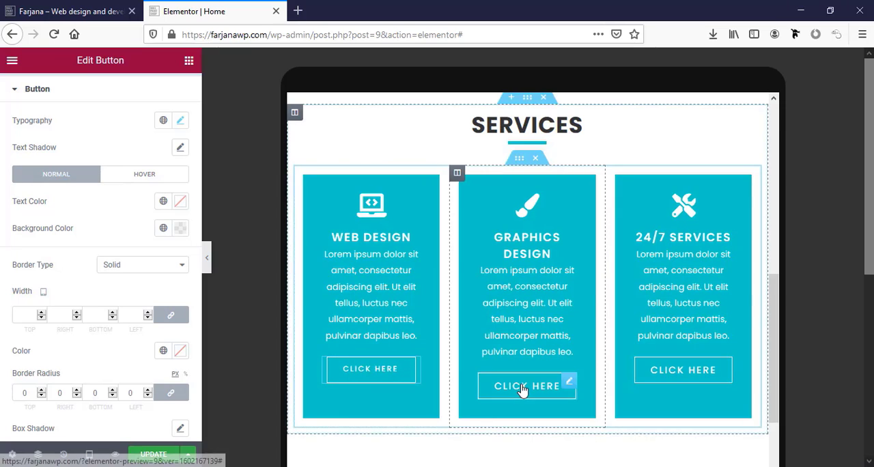
pyautogui.rightClick(525, 388)
pyautogui.click(561, 362)
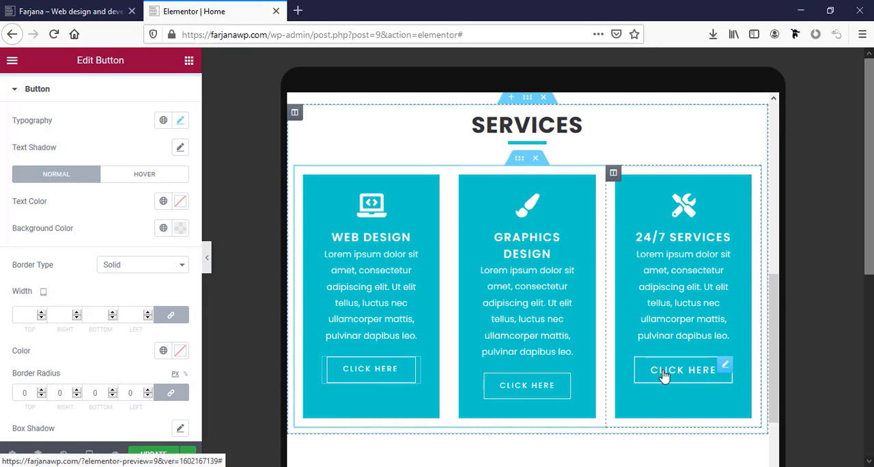
pyautogui.rightClick(668, 374)
pyautogui.click(695, 367)
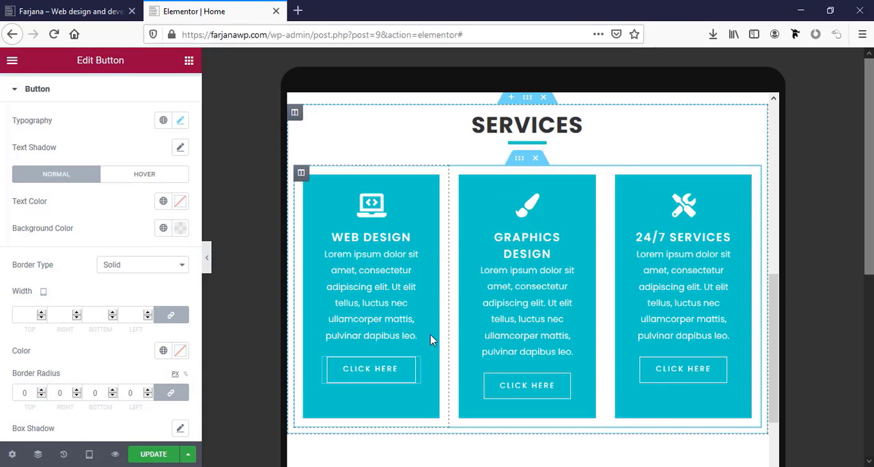
# Set the tablet slides to show of the Our Clients image carousel to 4
pyautogui.scroll(-4, 476, 321)
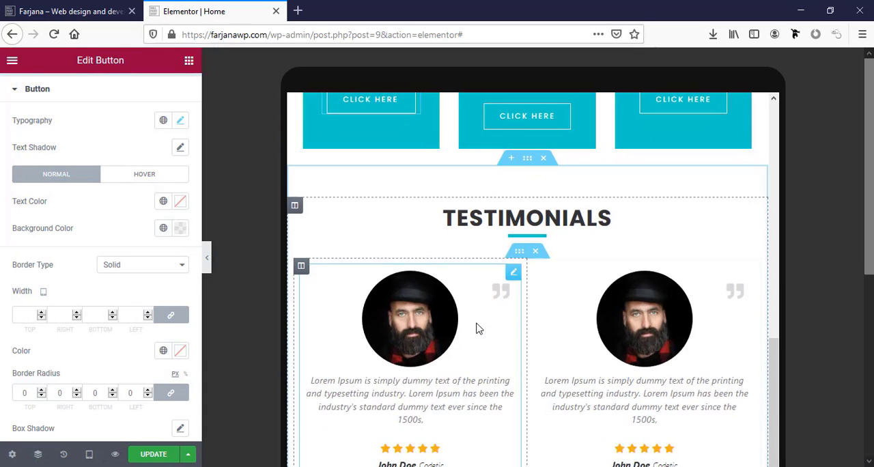
pyautogui.scroll(-3, 470, 304)
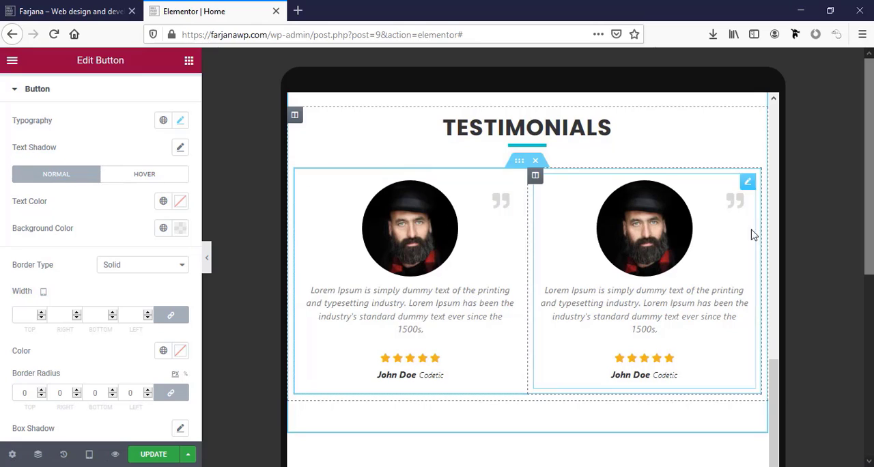
pyautogui.scroll(-4, 576, 335)
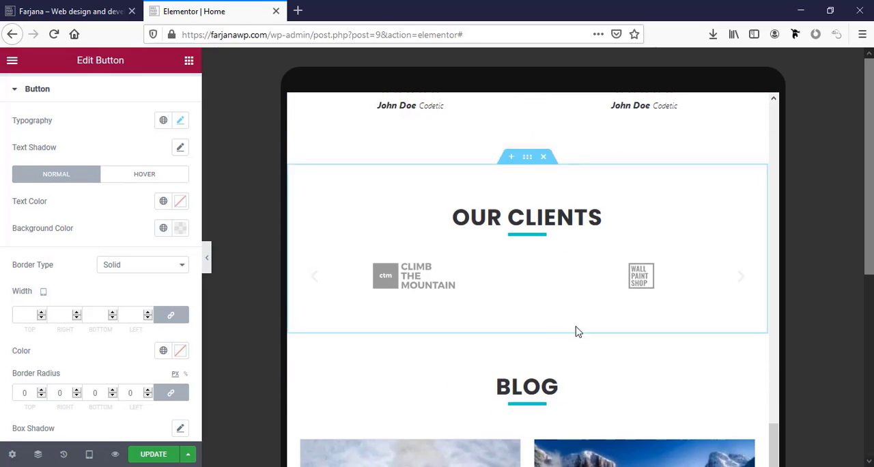
pyautogui.click(559, 286)
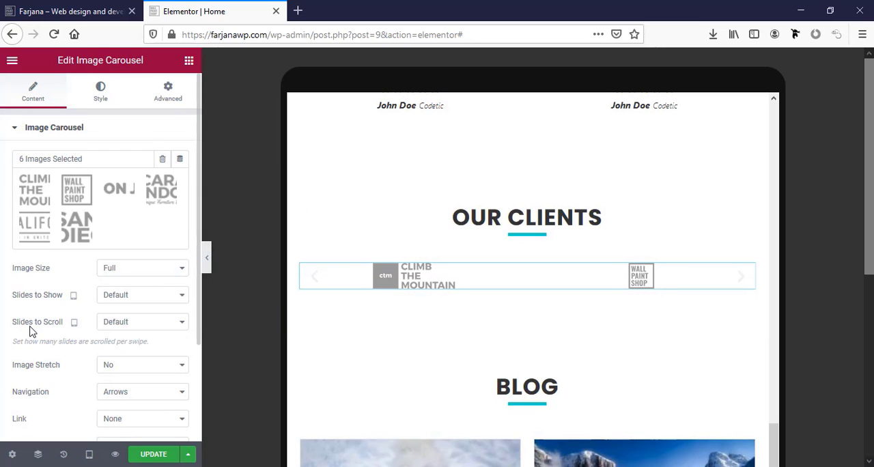
pyautogui.scroll(-1, 30, 331)
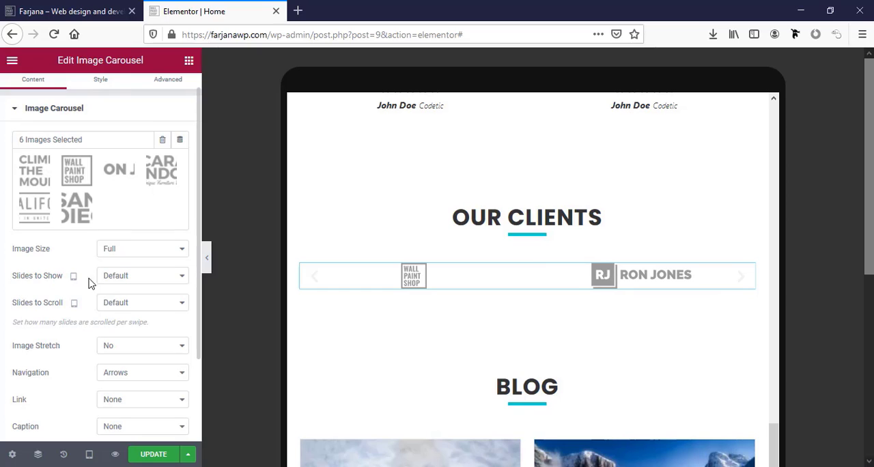
pyautogui.click(111, 283)
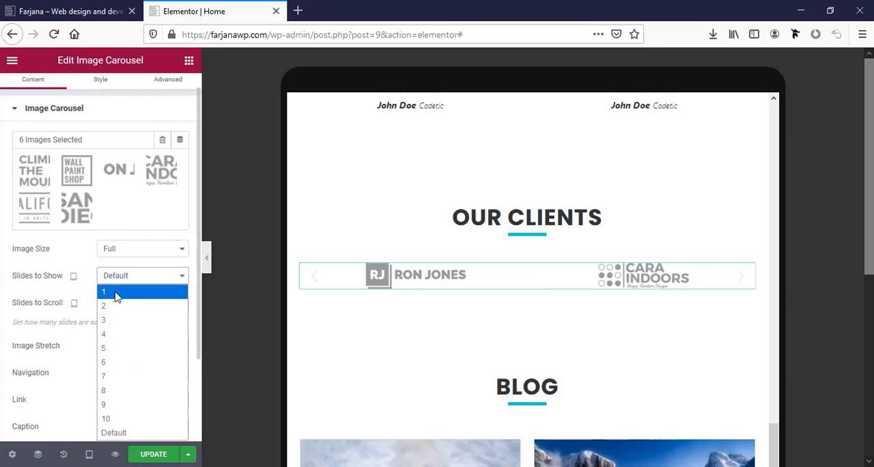
pyautogui.click(119, 343)
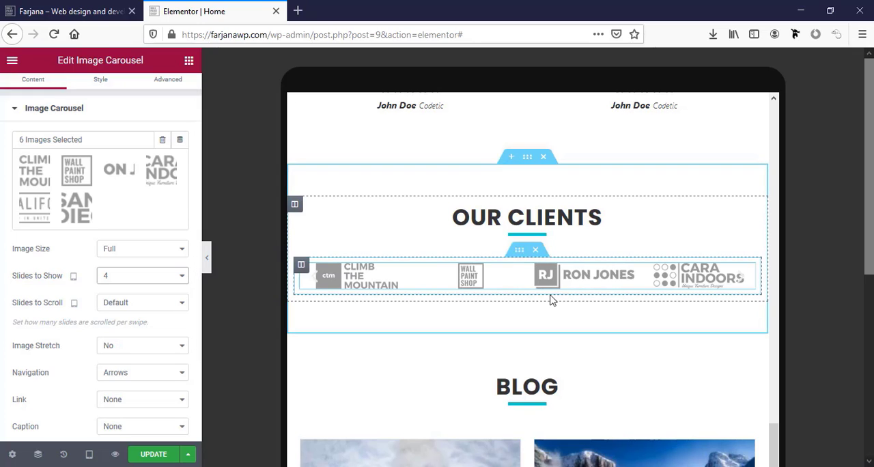
# Check the rest of the tablet layout, update the page and switch the preview to mobile
pyautogui.scroll(-3, 649, 342)
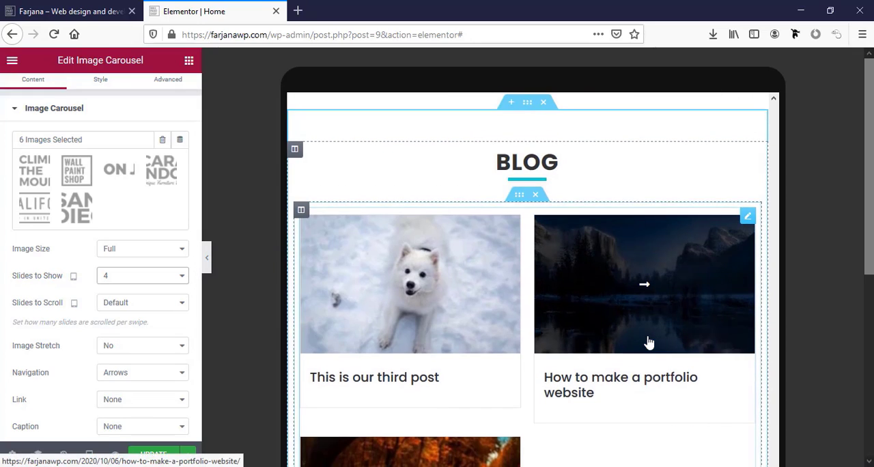
pyautogui.scroll(-5, 648, 342)
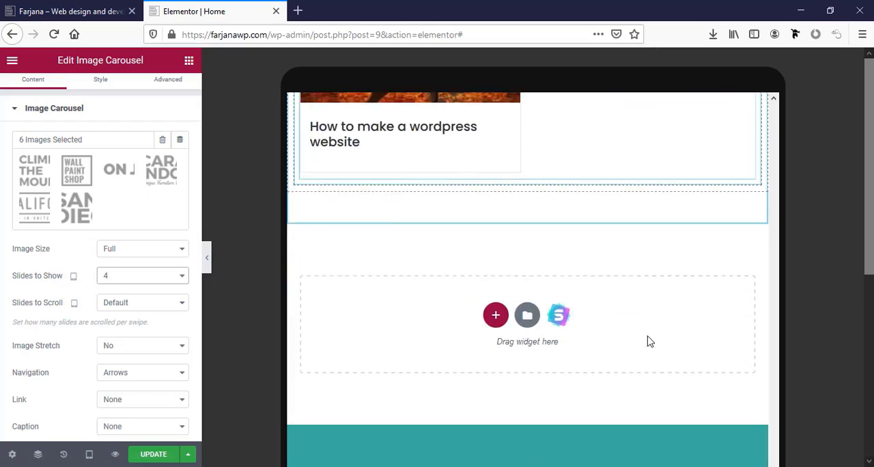
pyautogui.scroll(15, 648, 339)
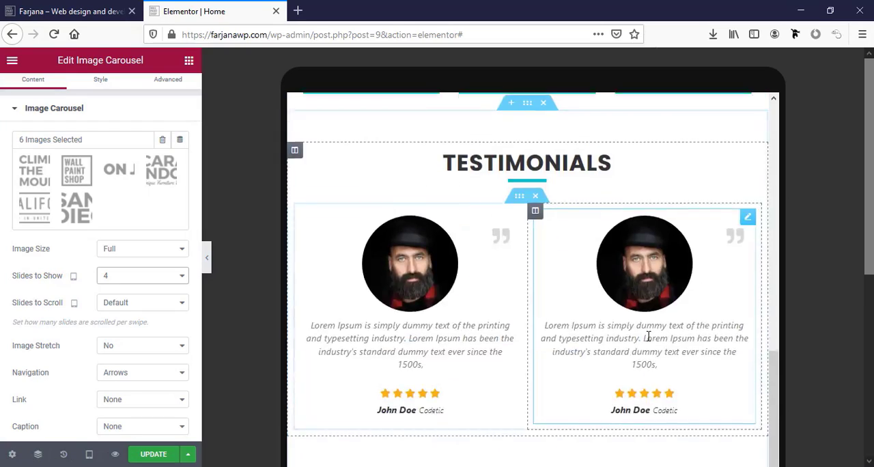
pyautogui.scroll(5, 648, 336)
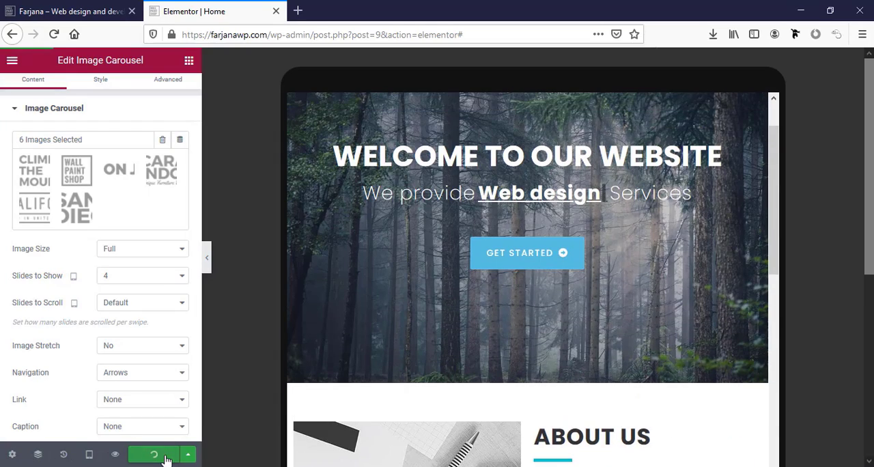
pyautogui.click(90, 455)
pyautogui.click(69, 423)
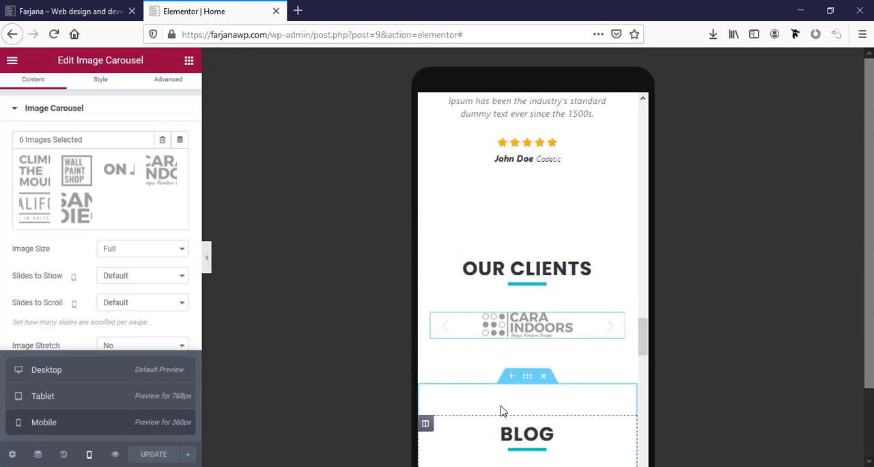
# Set the mobile typography size of the hero's animated fancy text to 18 px
pyautogui.scroll(15, 500, 399)
pyautogui.scroll(5, 500, 410)
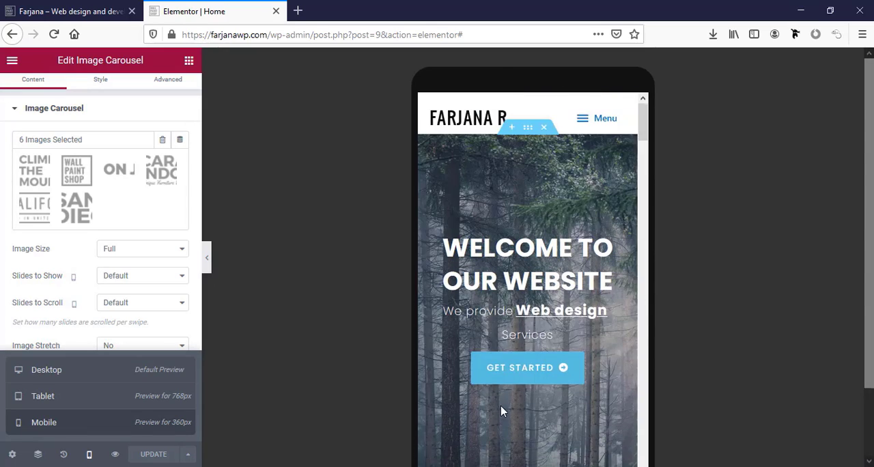
pyautogui.scroll(-3, 483, 331)
pyautogui.scroll(3, 483, 331)
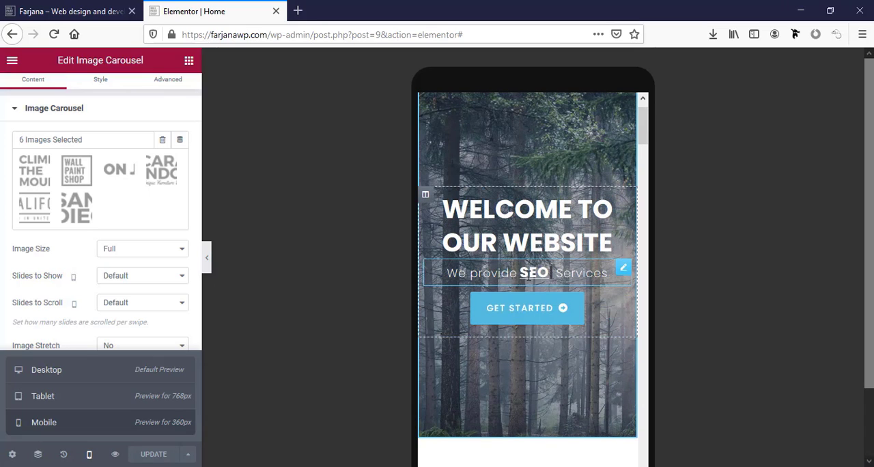
pyautogui.click(527, 275)
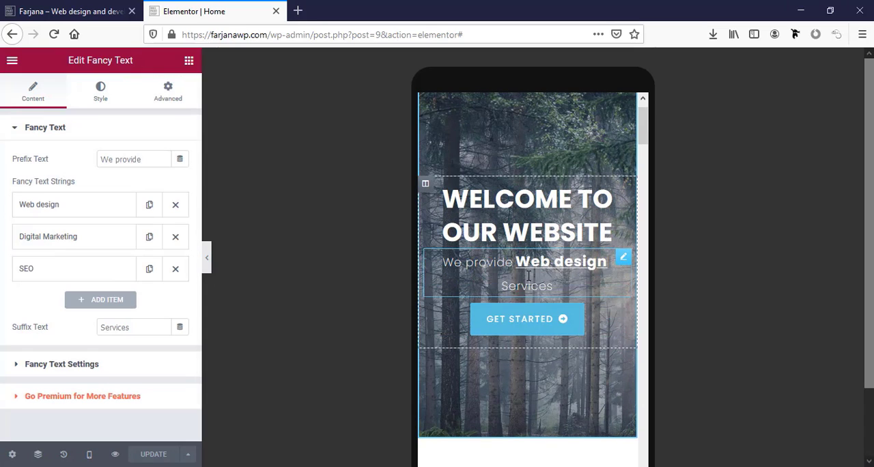
pyautogui.click(101, 94)
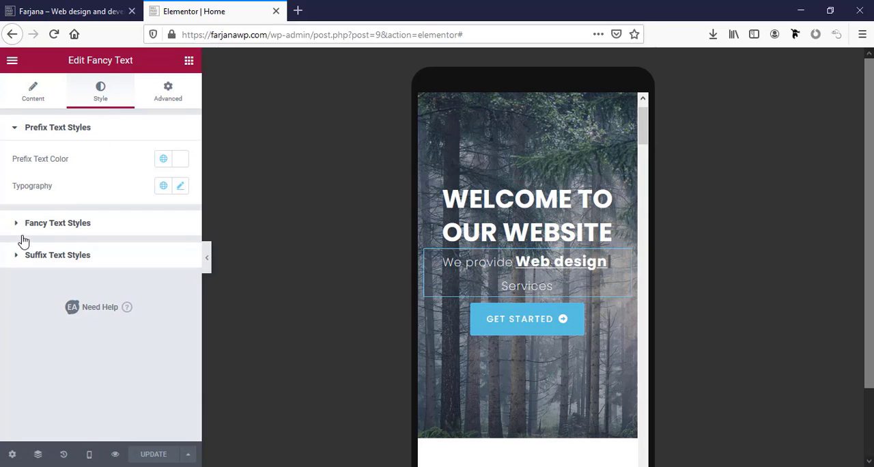
pyautogui.click(64, 225)
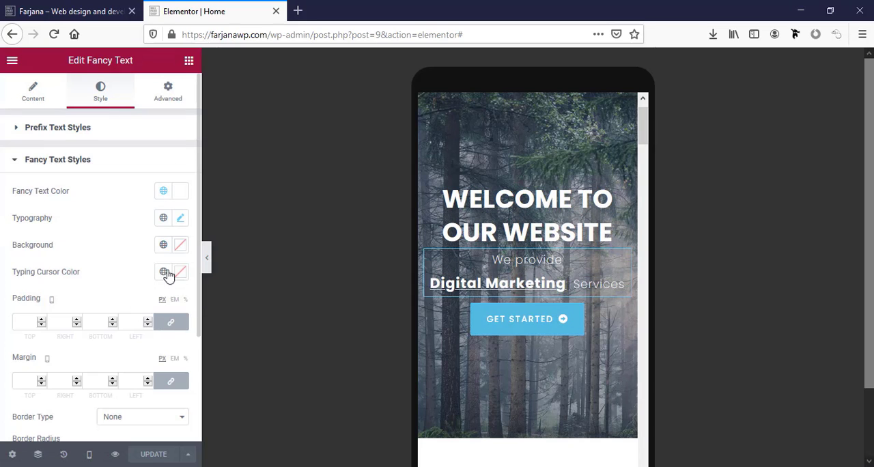
pyautogui.click(179, 221)
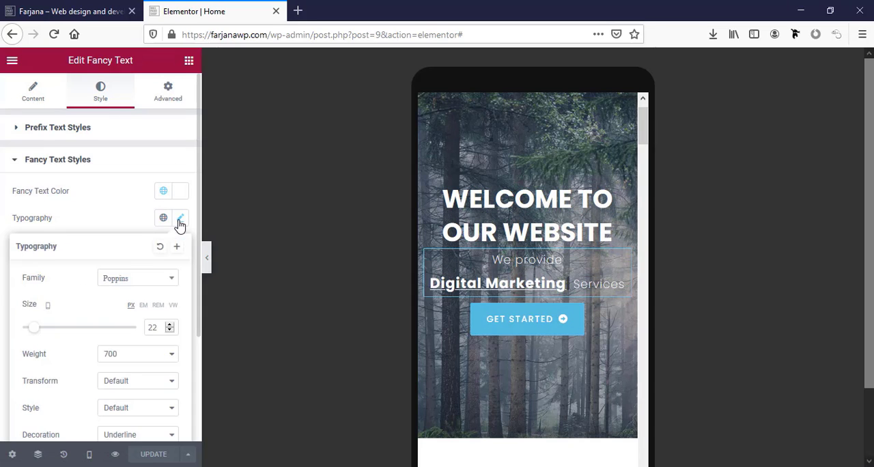
pyautogui.scroll(-1, 140, 325)
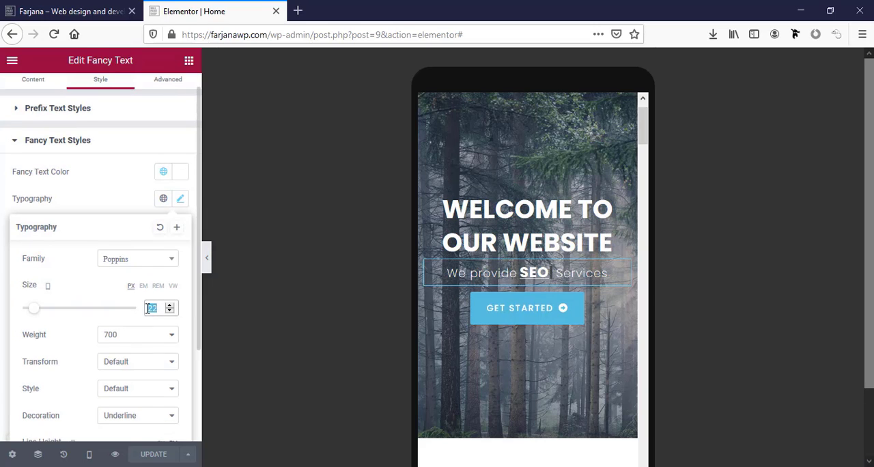
pyautogui.press('BackSpace')
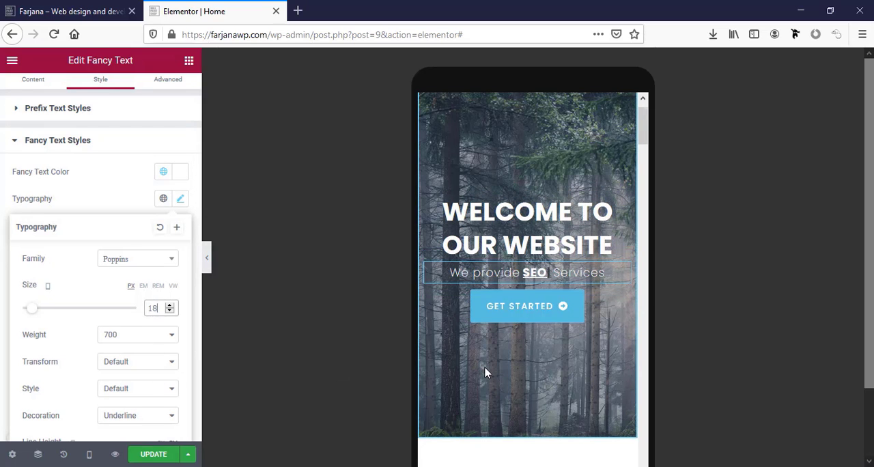
# Set the mobile slides to show of the Our Clients image carousel to 2
pyautogui.scroll(-10, 485, 372)
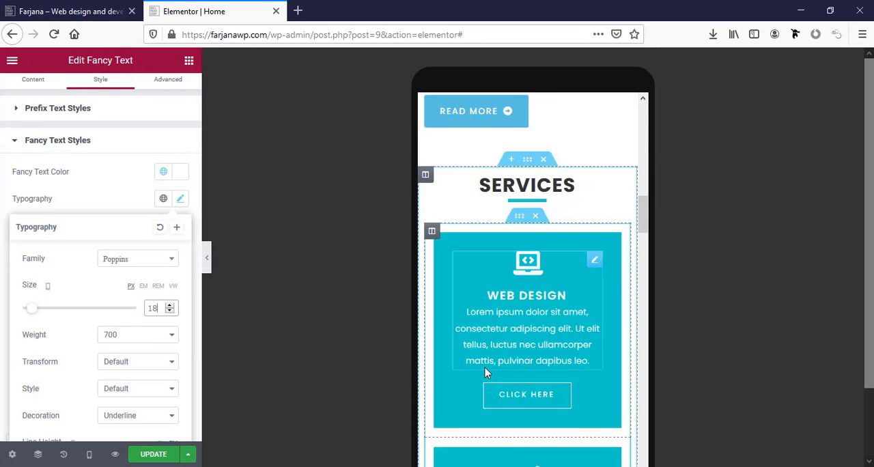
pyautogui.scroll(-10, 485, 367)
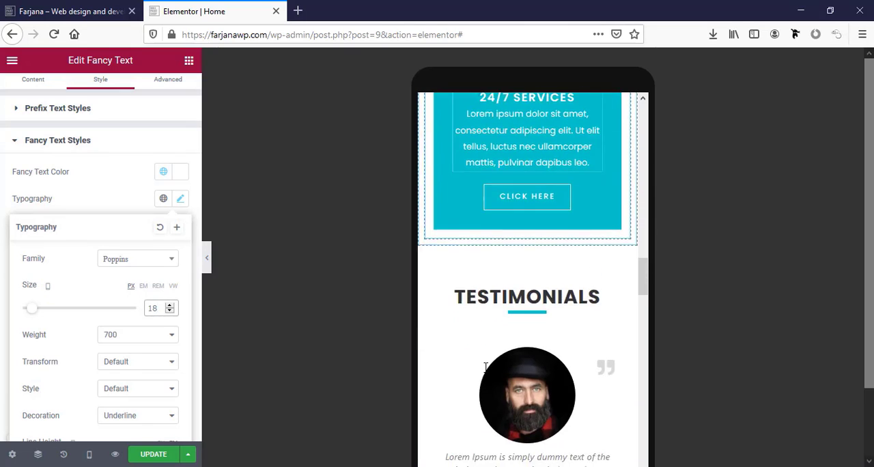
pyautogui.scroll(-8, 485, 368)
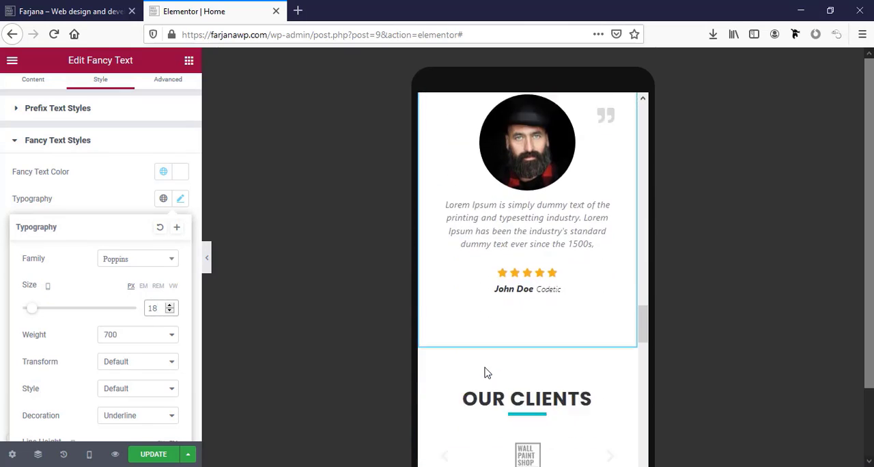
pyautogui.scroll(-4, 485, 372)
pyautogui.click(525, 266)
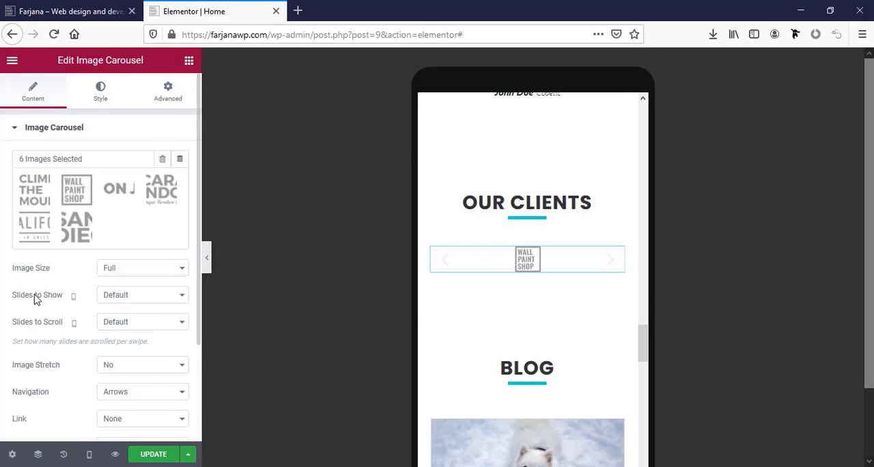
pyautogui.click(114, 296)
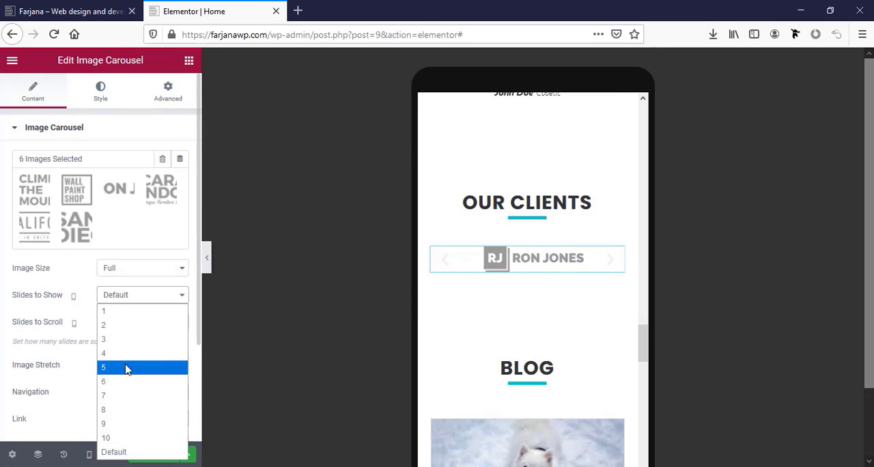
pyautogui.click(125, 330)
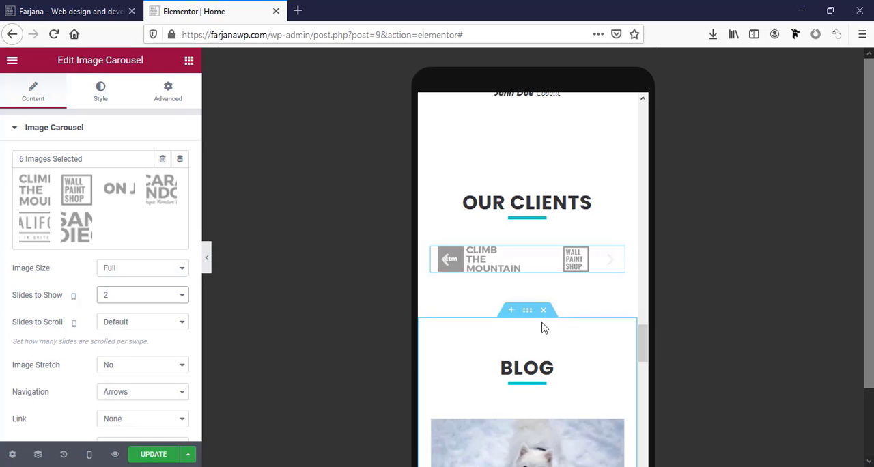
pyautogui.scroll(-3, 543, 329)
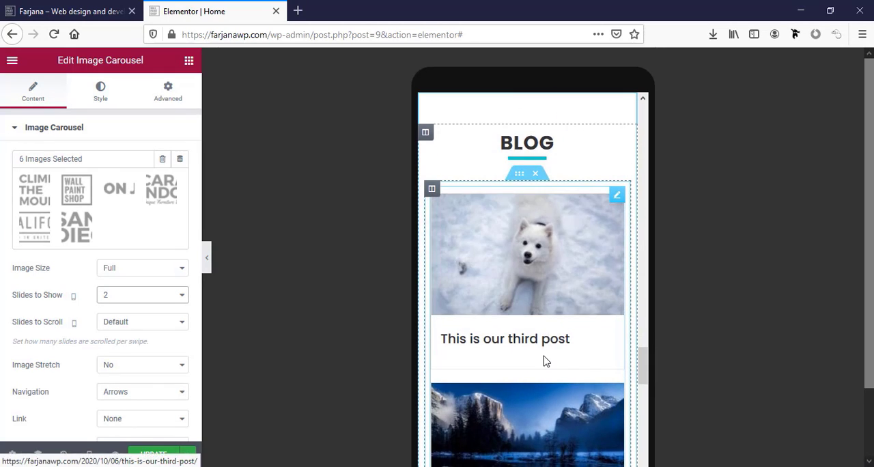
pyautogui.scroll(-6, 544, 359)
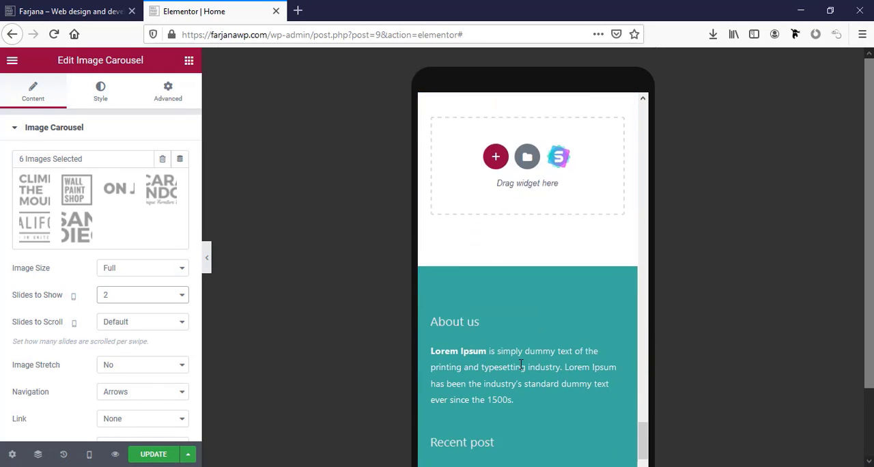
# Update the Home page and check its mobile layout from the footer back up to the hero
pyautogui.scroll(-3, 521, 365)
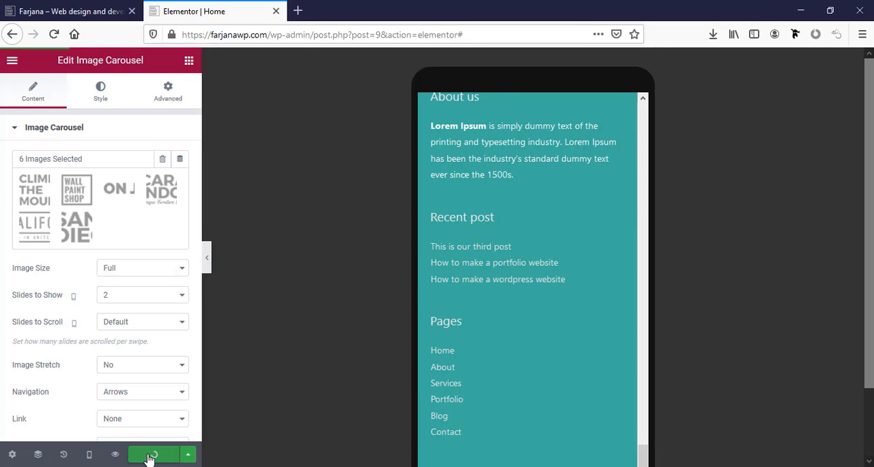
pyautogui.scroll(5, 580, 365)
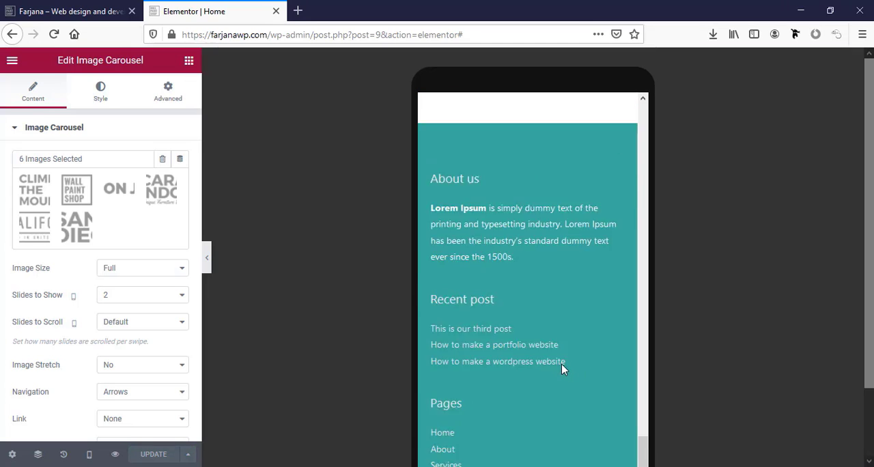
pyautogui.scroll(15, 563, 365)
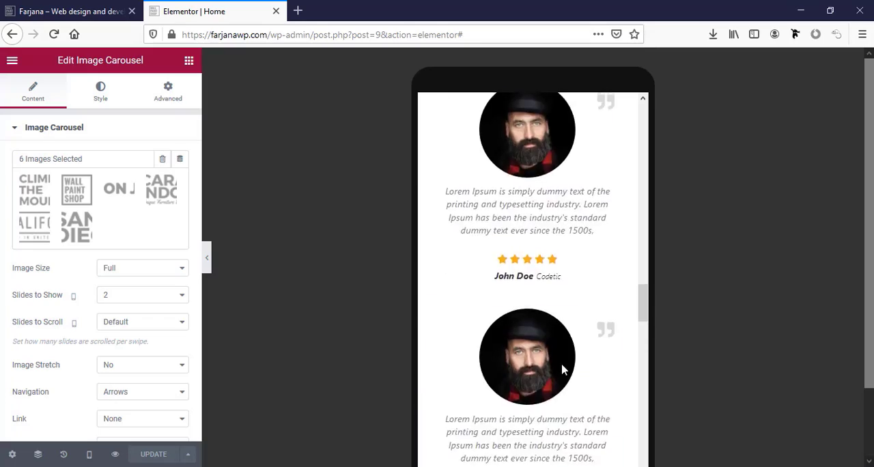
pyautogui.scroll(15, 563, 369)
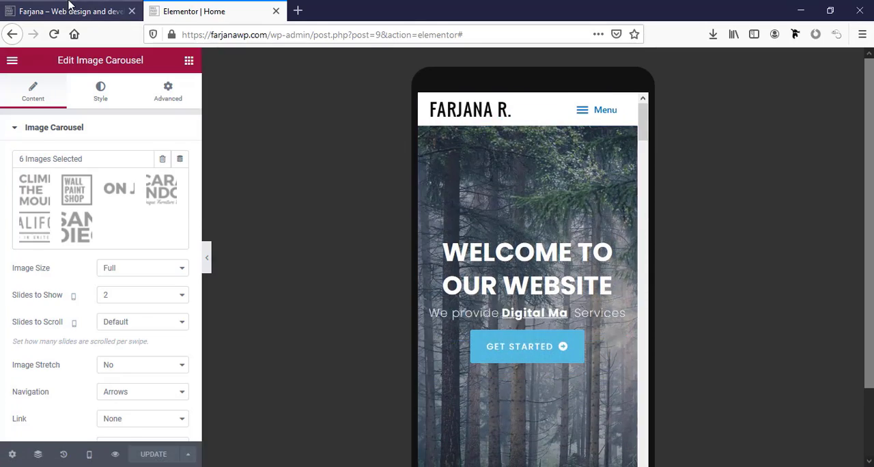
# Open the site's About page, close the Home page editor and open the About page in Elementor in a new tab
pyautogui.click(96, 14)
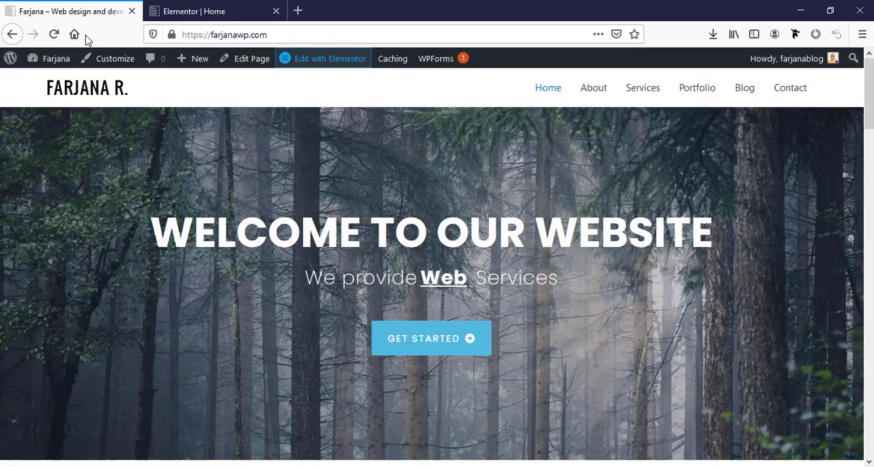
pyautogui.click(594, 89)
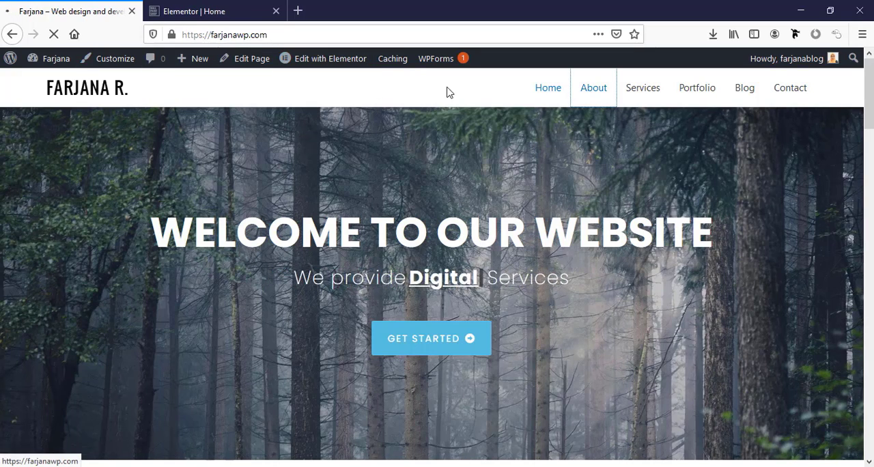
pyautogui.click(258, 15)
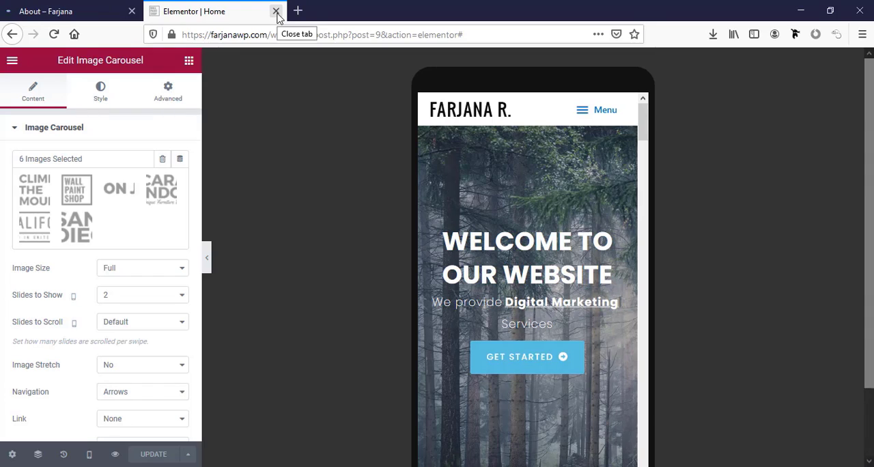
pyautogui.click(276, 11)
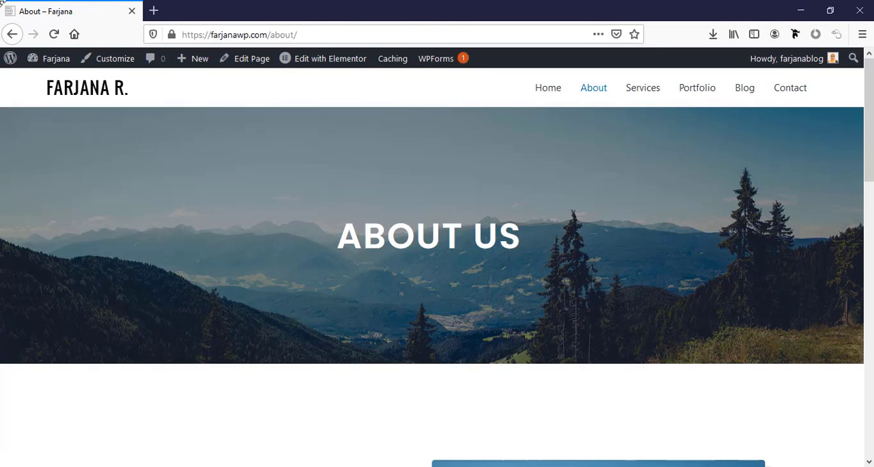
pyautogui.rightClick(325, 63)
pyautogui.click(331, 68)
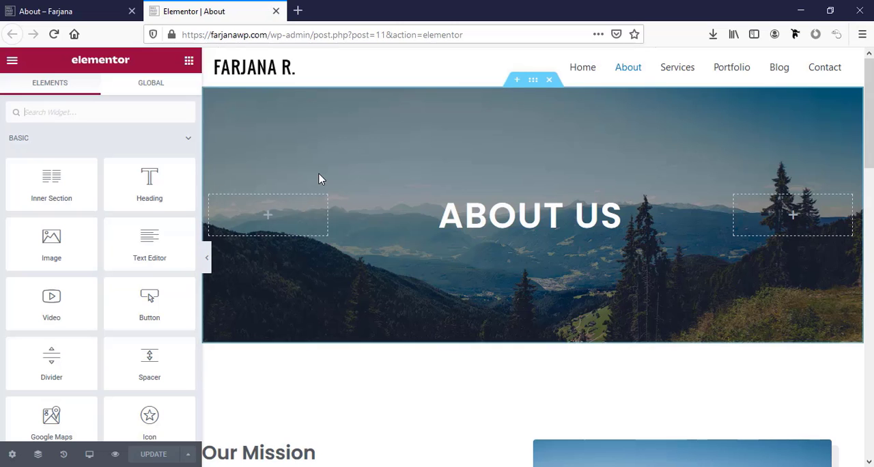
# Switch the About page preview to tablet and set the hero section's minimum height to 200 px
pyautogui.scroll(-1, 123, 430)
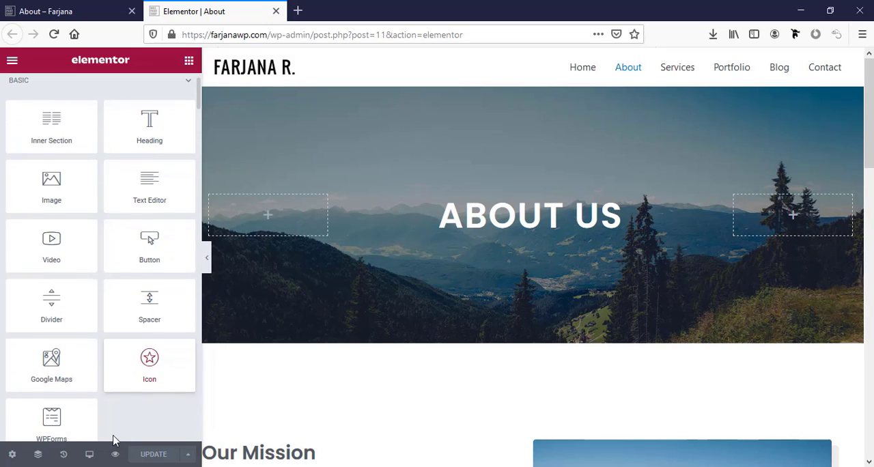
pyautogui.click(91, 454)
pyautogui.click(80, 397)
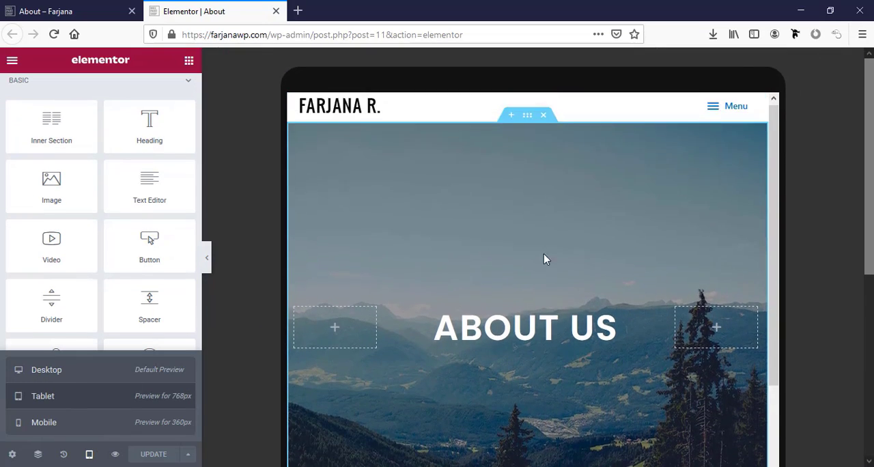
pyautogui.click(526, 120)
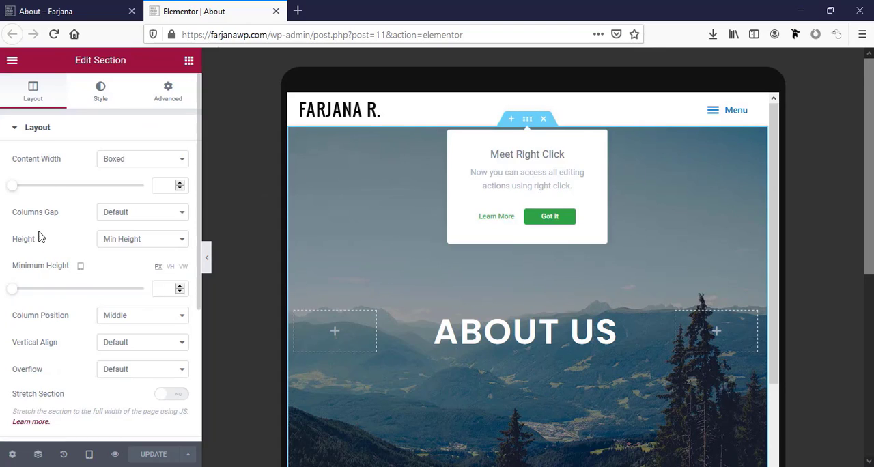
pyautogui.click(173, 292)
pyautogui.write('200')
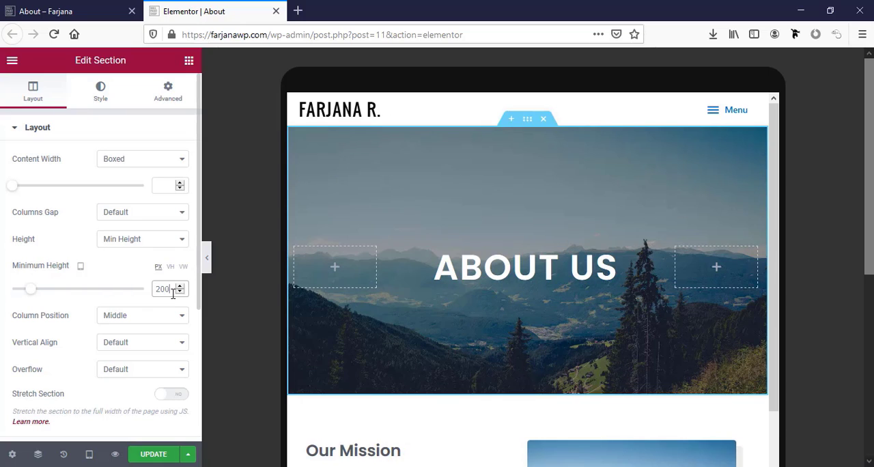
# Select the About us heading, check the rest of the tablet layout and switch the preview to mobile
pyautogui.click(501, 269)
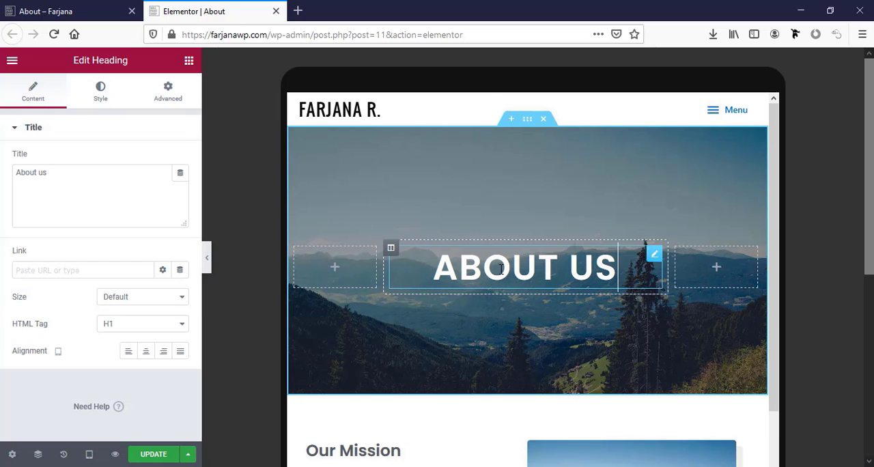
pyautogui.scroll(-3, 534, 350)
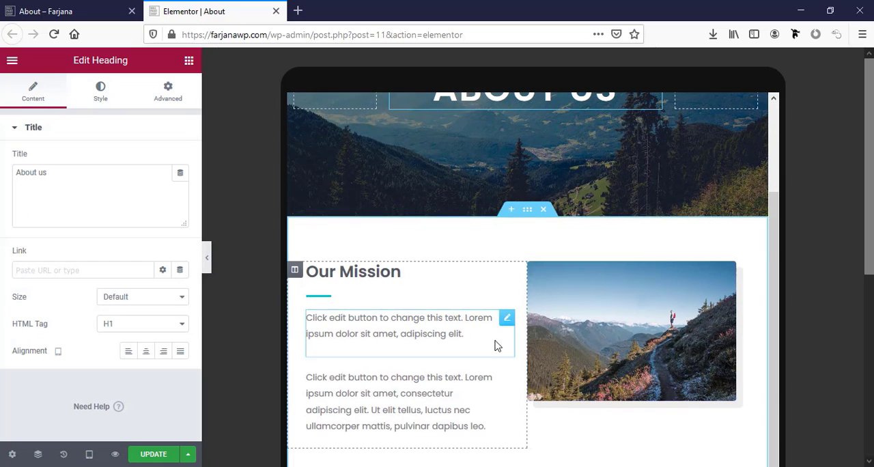
pyautogui.scroll(-4, 414, 316)
pyautogui.scroll(-3, 414, 316)
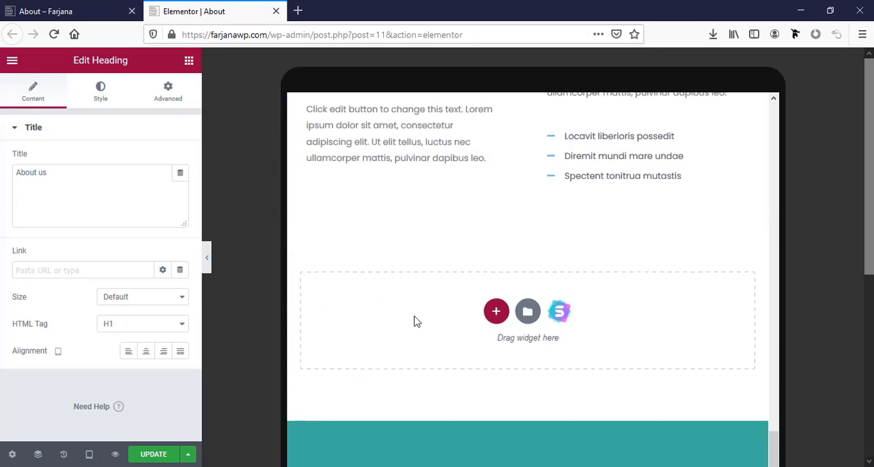
pyautogui.scroll(10, 415, 318)
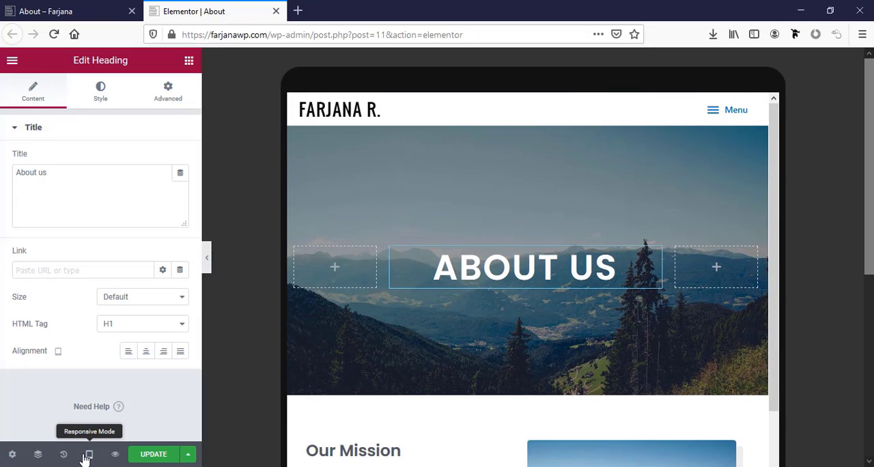
pyautogui.click(87, 455)
pyautogui.click(95, 426)
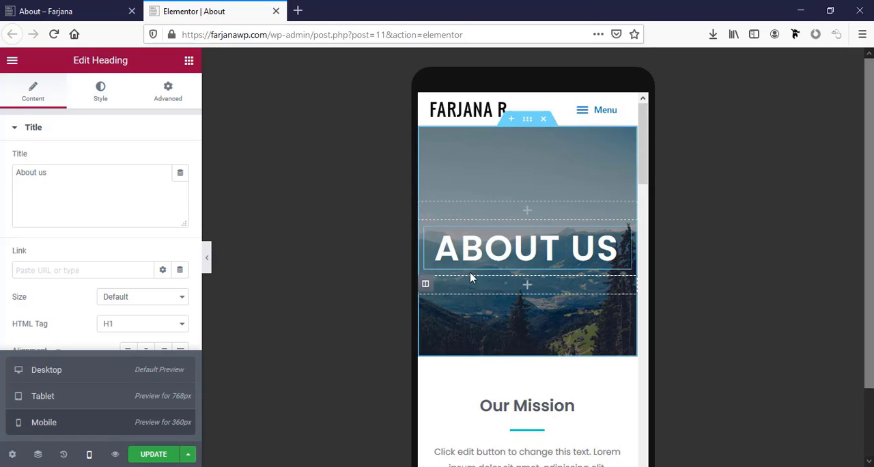
# Set the mobile typography size of the About us heading to 35 px
pyautogui.click(103, 100)
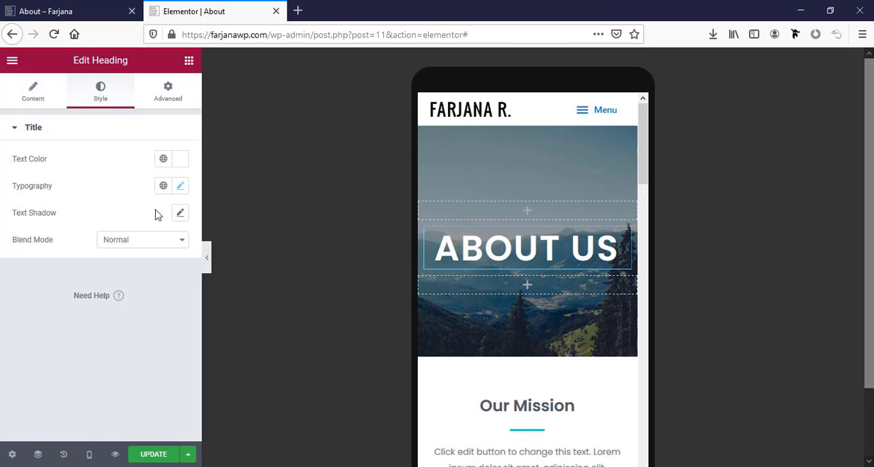
pyautogui.click(179, 187)
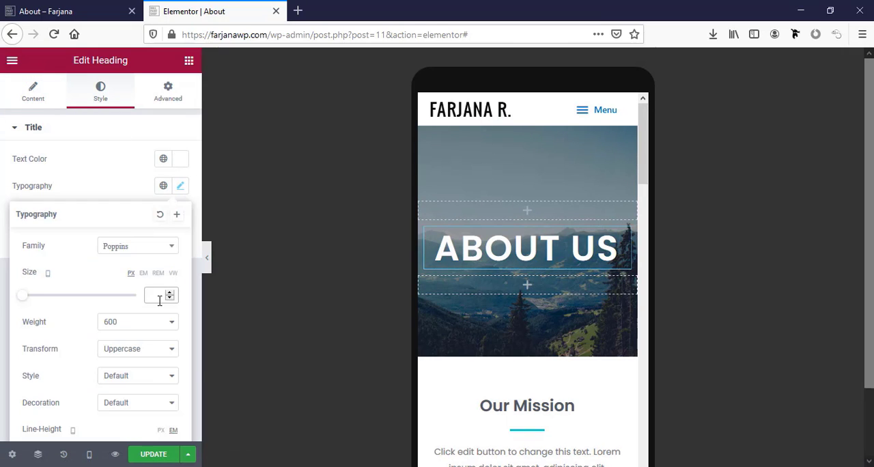
pyautogui.click(160, 300)
pyautogui.write('35')
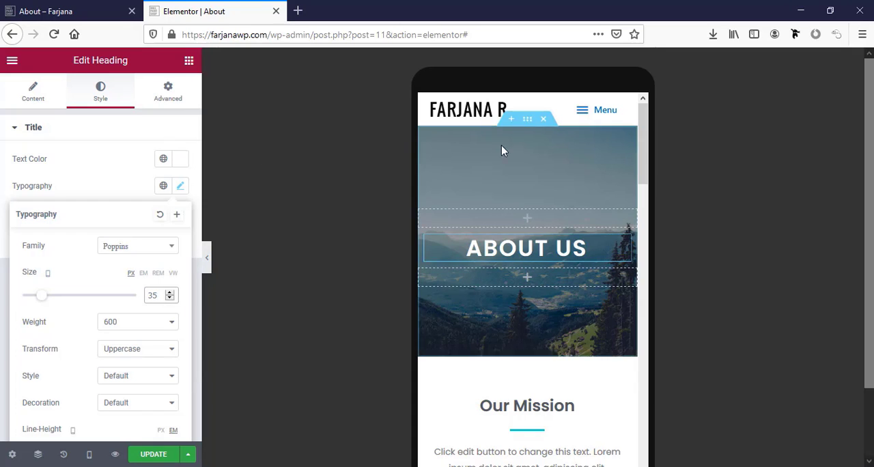
# Set the mobile minimum height of the About us hero section to 150 px and check the rest of the mobile layout
pyautogui.click(526, 120)
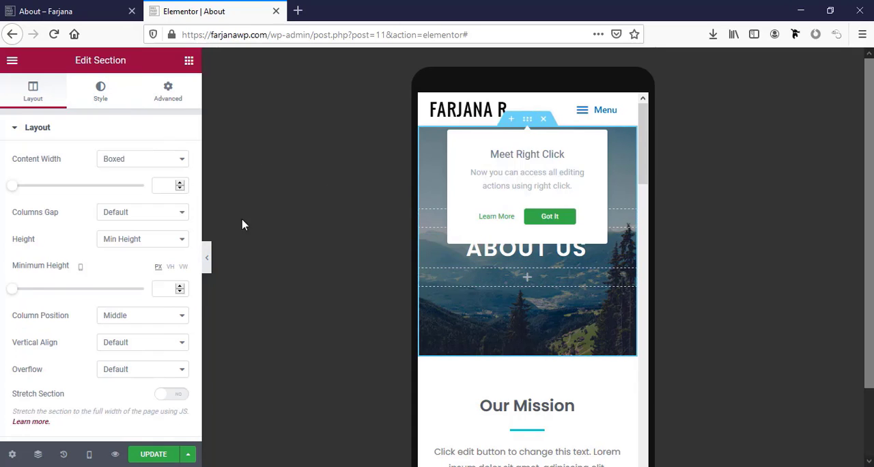
pyautogui.click(162, 290)
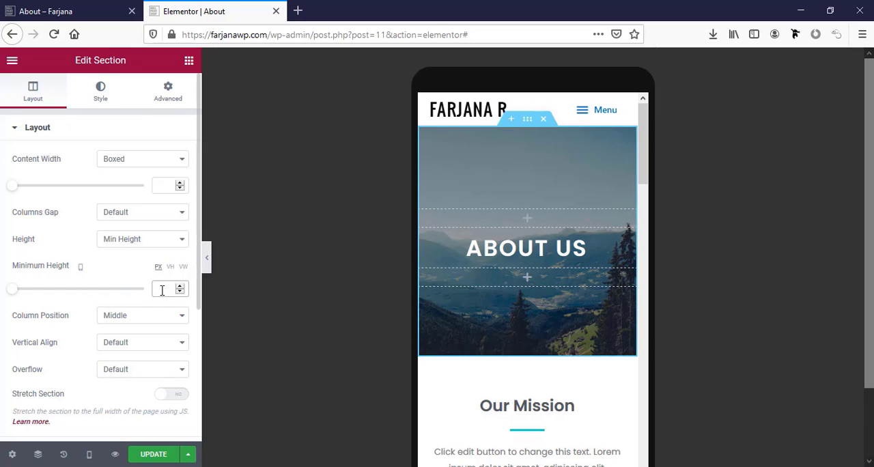
pyautogui.write('150')
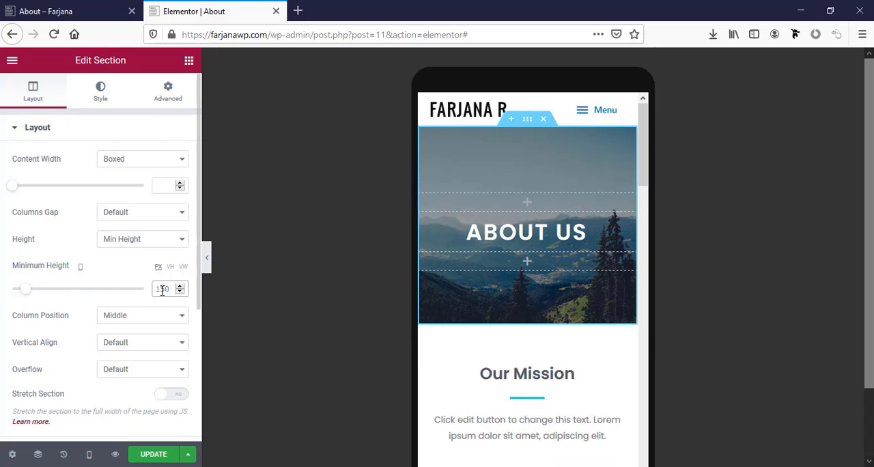
pyautogui.scroll(-3, 543, 415)
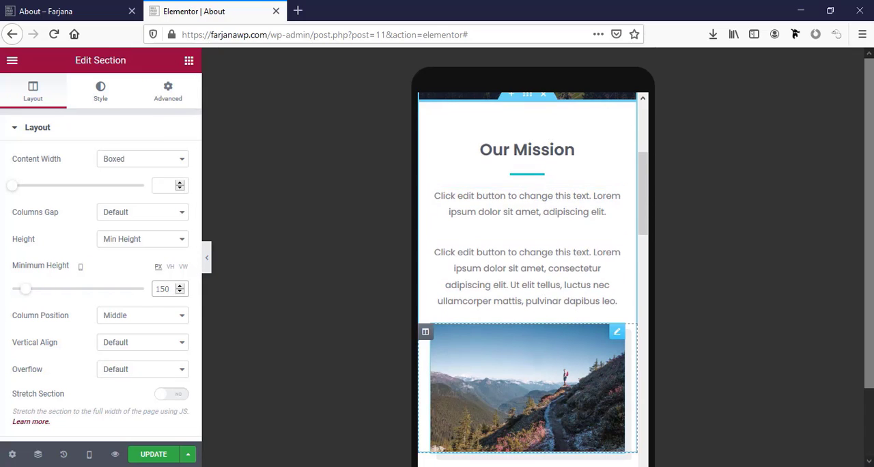
pyautogui.scroll(-10, 542, 417)
pyautogui.scroll(2, 542, 417)
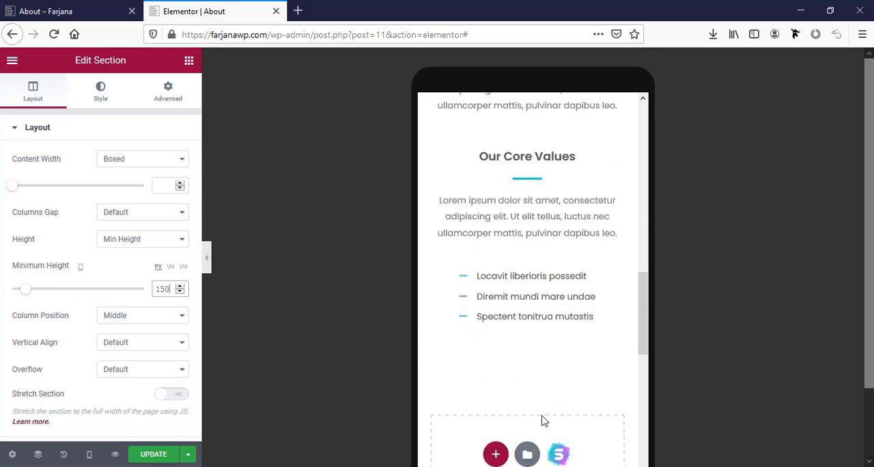
pyautogui.scroll(12, 519, 418)
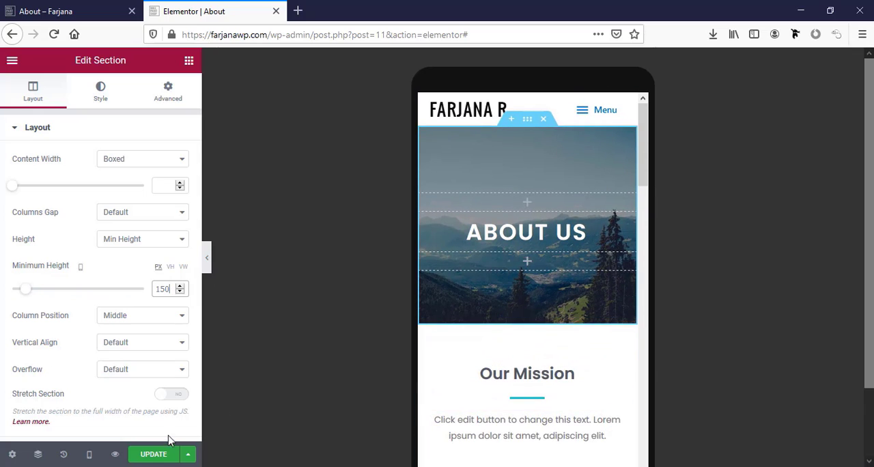
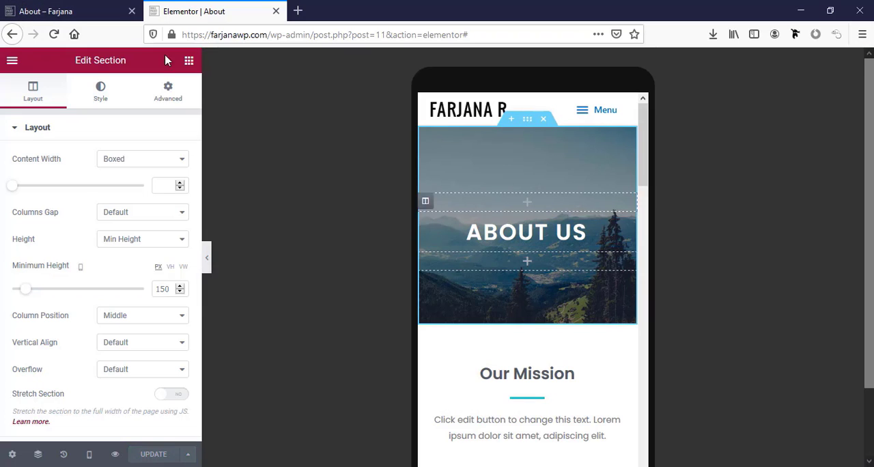
# Go to the Services page on the live site and open it for editing with Elementor in a new tab
pyautogui.click(78, 9)
pyautogui.click(642, 89)
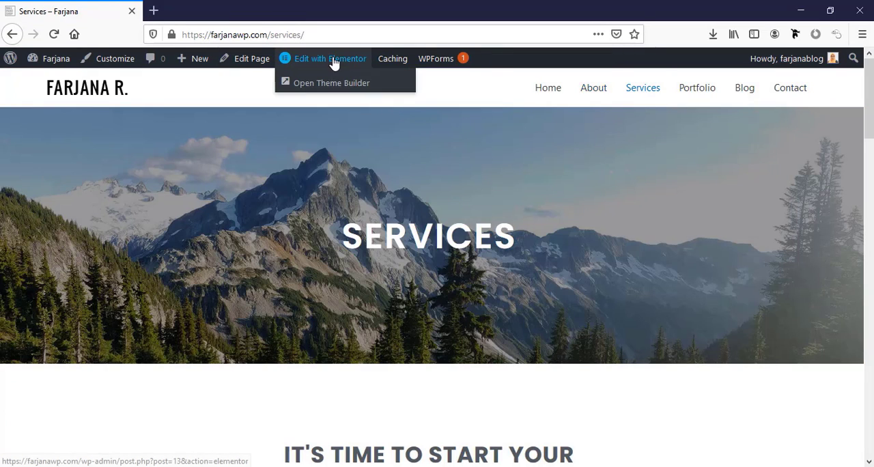
pyautogui.rightClick(335, 61)
pyautogui.click(382, 67)
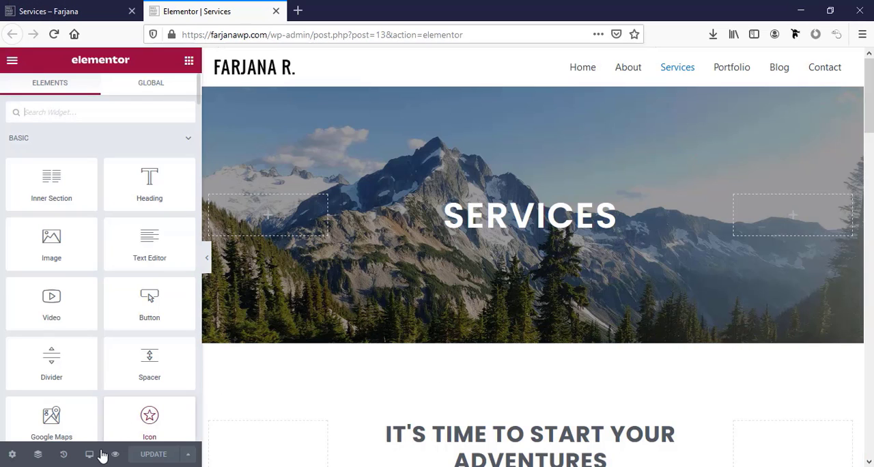
# Switch the Services page preview to tablet and set the hero section's minimum height to 200 px
pyautogui.moveTo(89, 451)
pyautogui.click(88, 403)
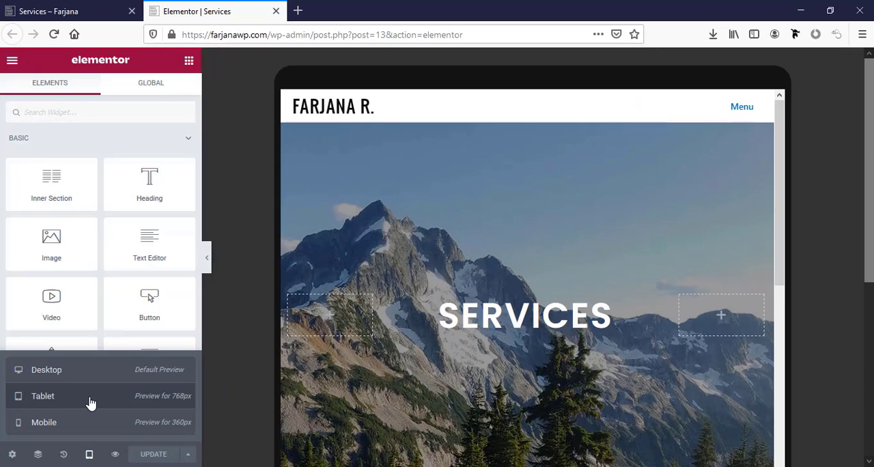
pyautogui.click(531, 119)
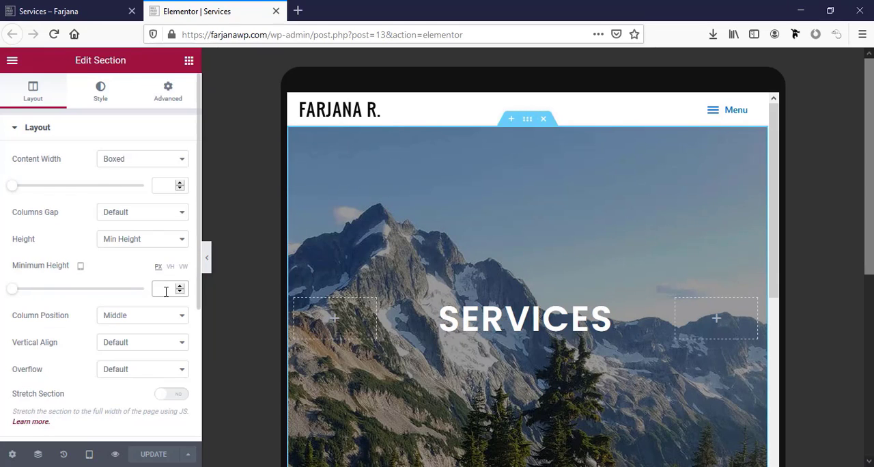
pyautogui.write('200')
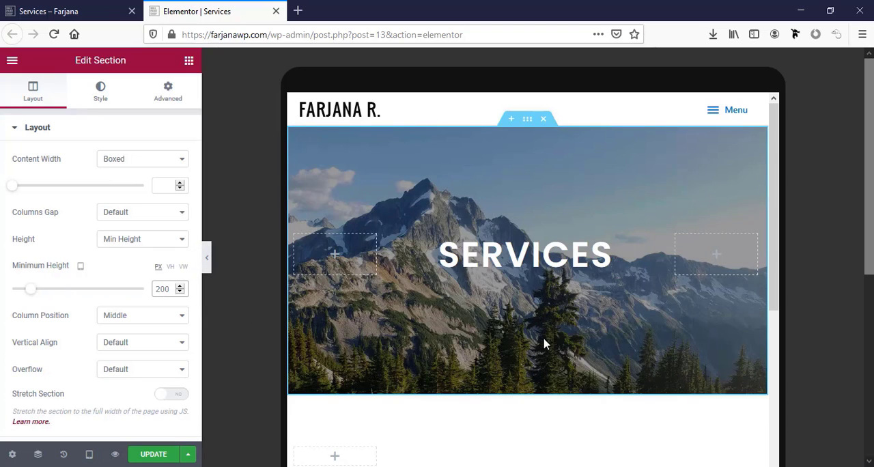
# Check the rest of the Services page's tablet layout and switch the preview to mobile
pyautogui.scroll(-5, 544, 343)
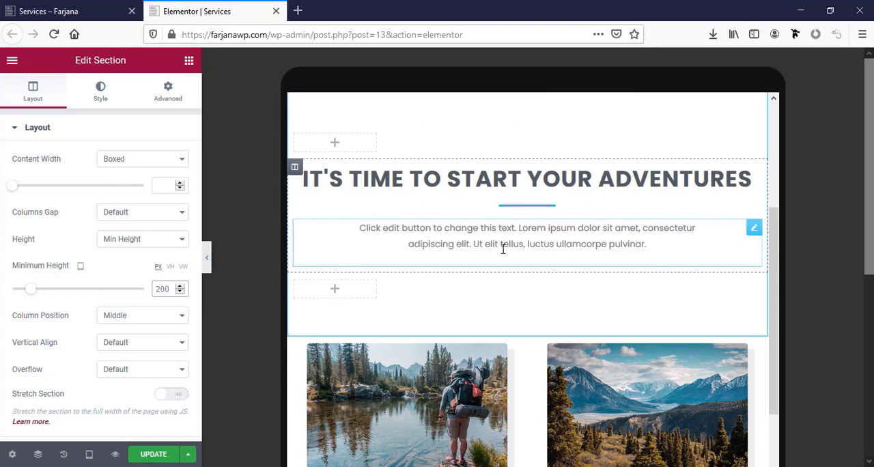
pyautogui.scroll(-10, 503, 249)
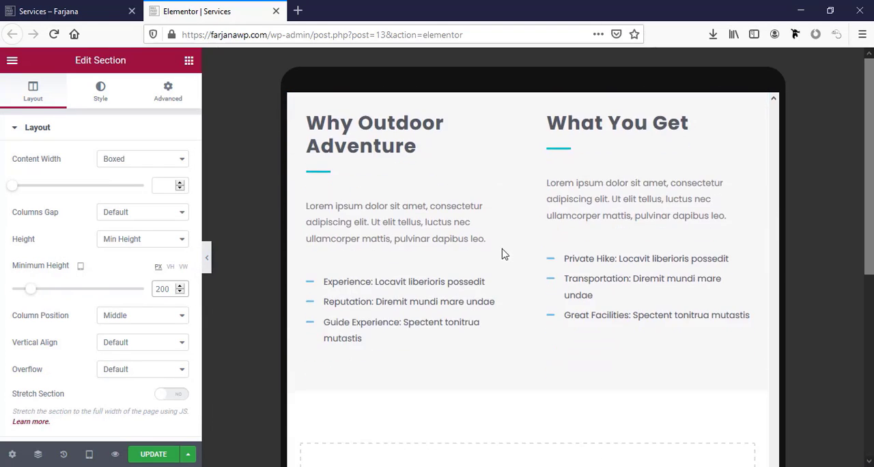
pyautogui.scroll(5, 482, 308)
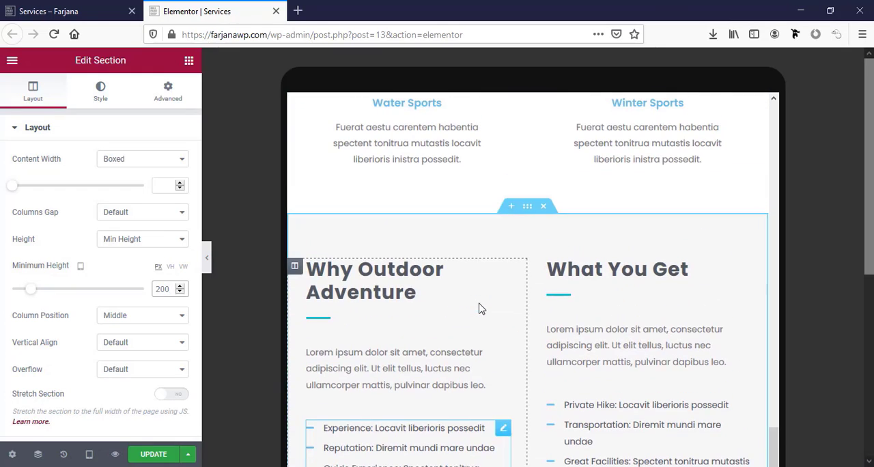
pyautogui.click(89, 454)
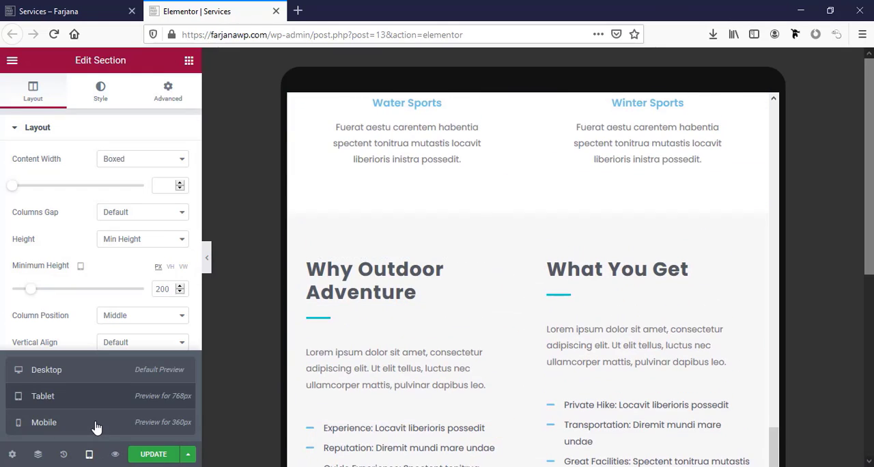
pyautogui.click(95, 422)
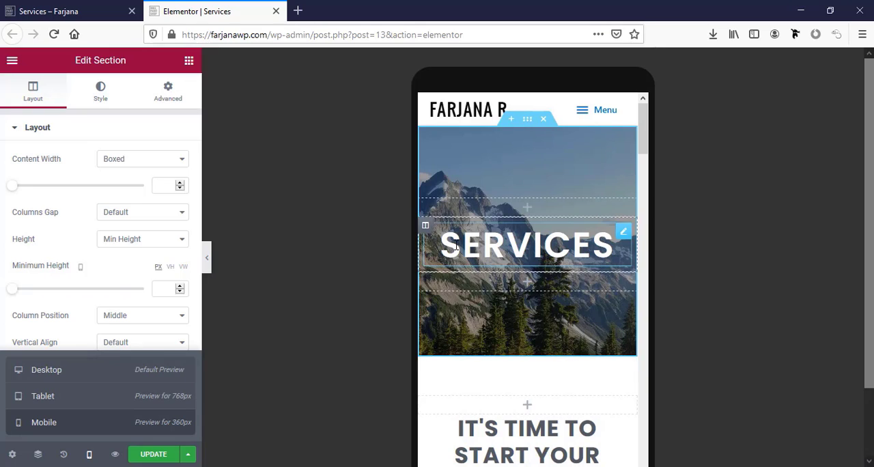
# Set the mobile typography size of the Services hero heading to 35 px
pyautogui.click(526, 245)
pyautogui.click(102, 96)
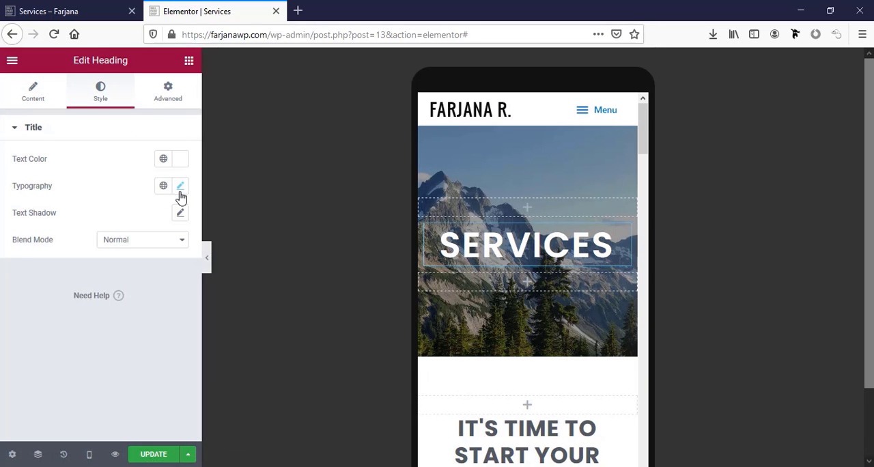
pyautogui.click(181, 189)
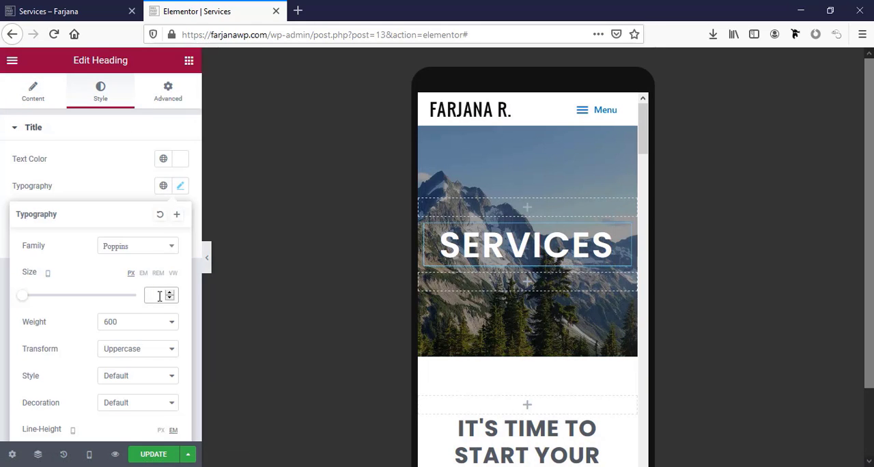
pyautogui.write('35')
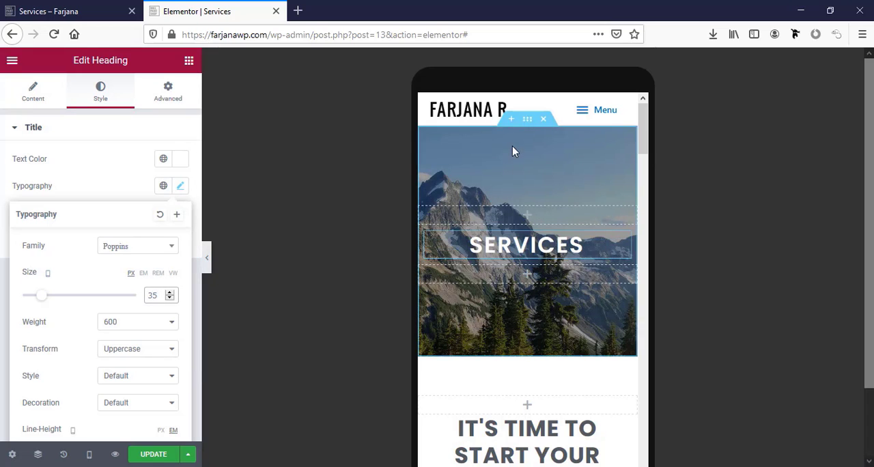
# Set the mobile minimum height of the Services hero section to 150 px
pyautogui.click(420, 148)
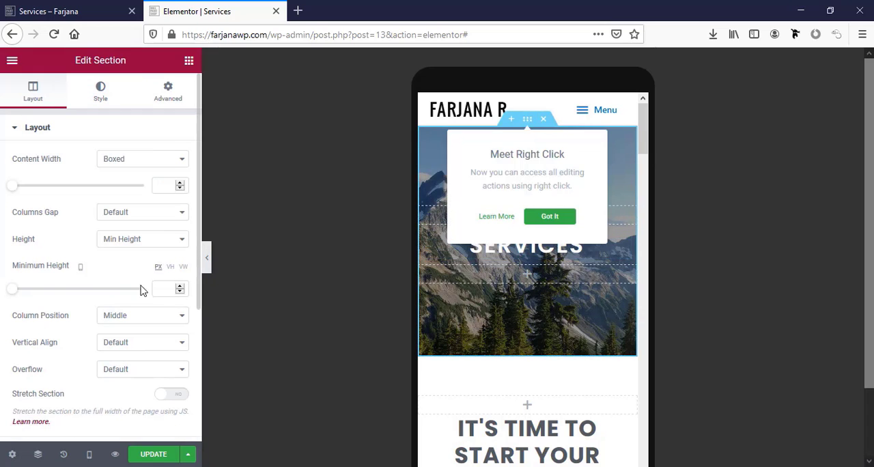
pyautogui.click(161, 288)
pyautogui.write('1')
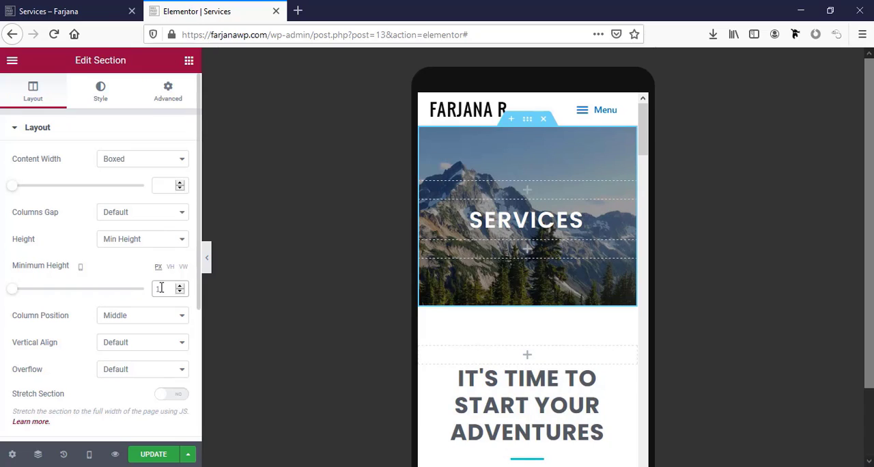
pyautogui.write('50')
# Set the mobile typography size of the "It's Time to Start Your Adventures" heading to 28 px
pyautogui.scroll(-3, 491, 385)
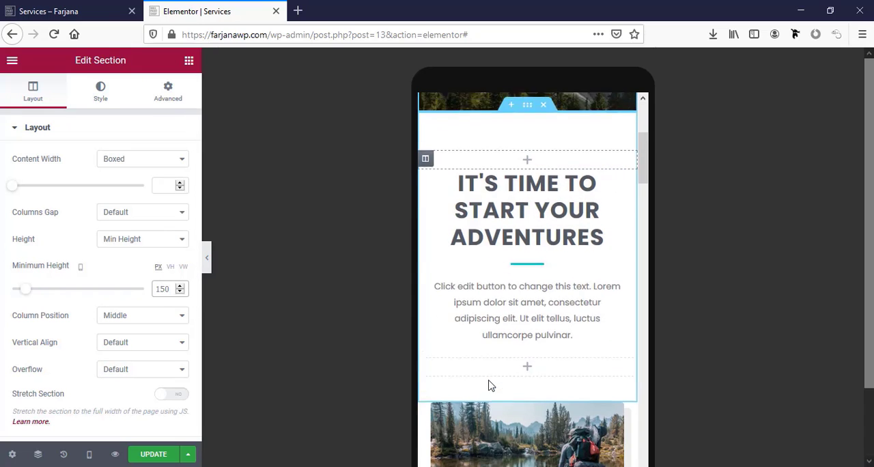
pyautogui.click(535, 236)
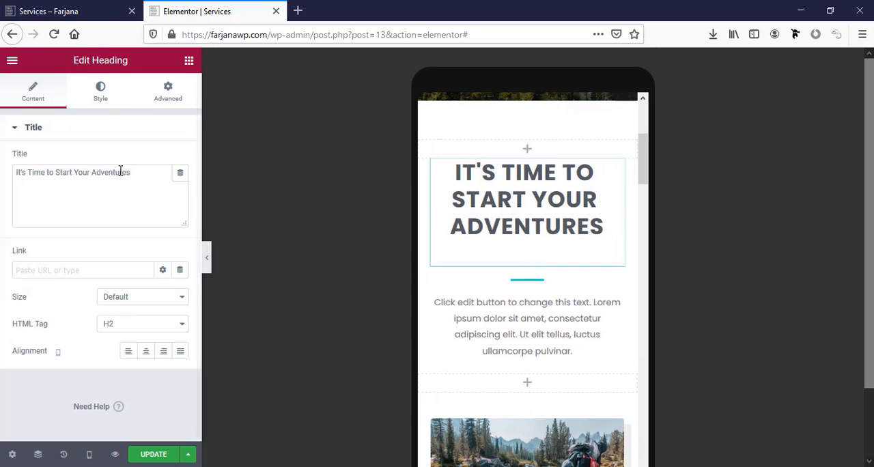
pyautogui.click(102, 96)
pyautogui.click(179, 186)
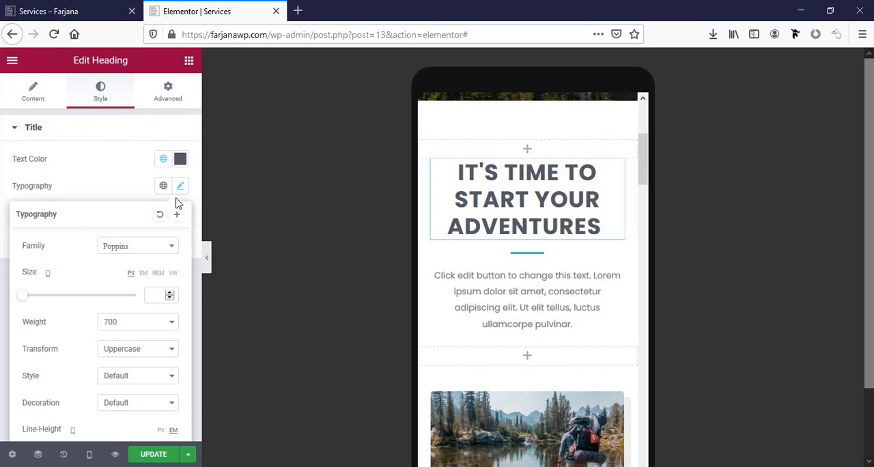
pyautogui.click(160, 295)
pyautogui.write('30')
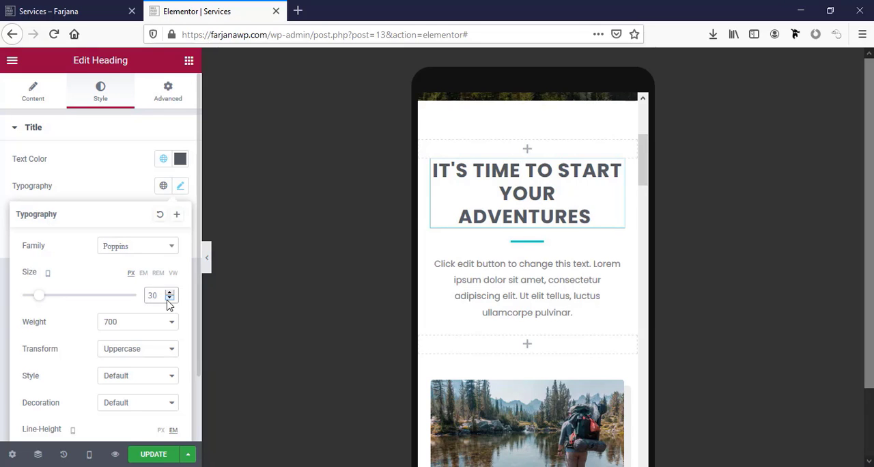
pyautogui.click(169, 298)
pyautogui.click(168, 299)
# Check the service cards on mobile and set the "Why Outdoor Adventure" heading's typography size to 22 px
pyautogui.scroll(-10, 543, 313)
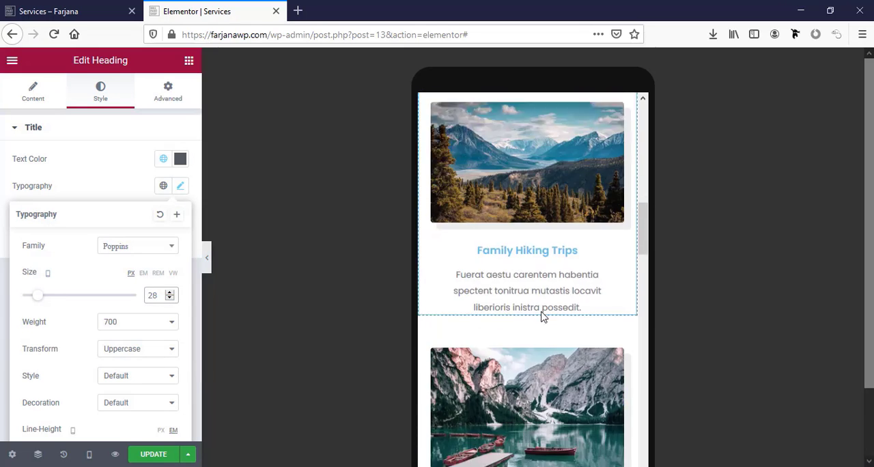
pyautogui.scroll(-3, 543, 313)
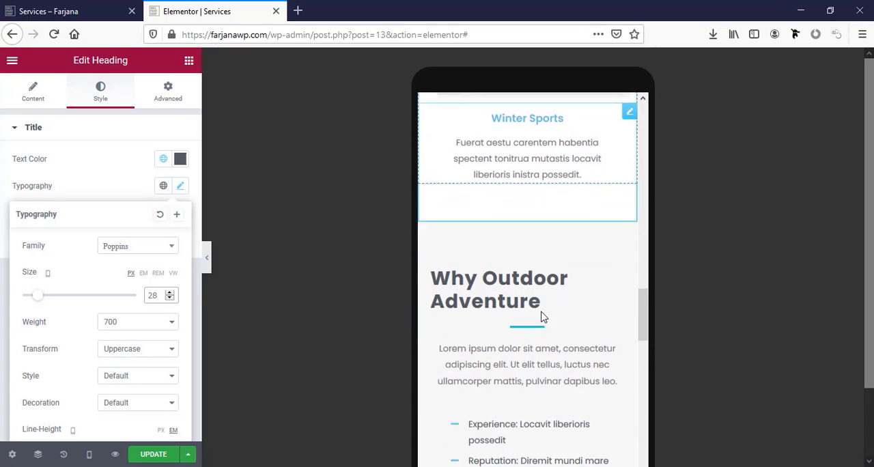
pyautogui.click(512, 292)
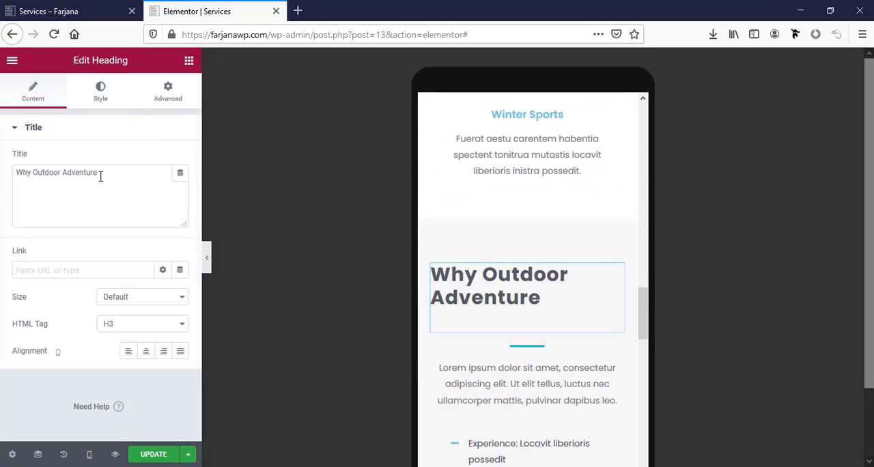
pyautogui.click(93, 101)
pyautogui.click(178, 192)
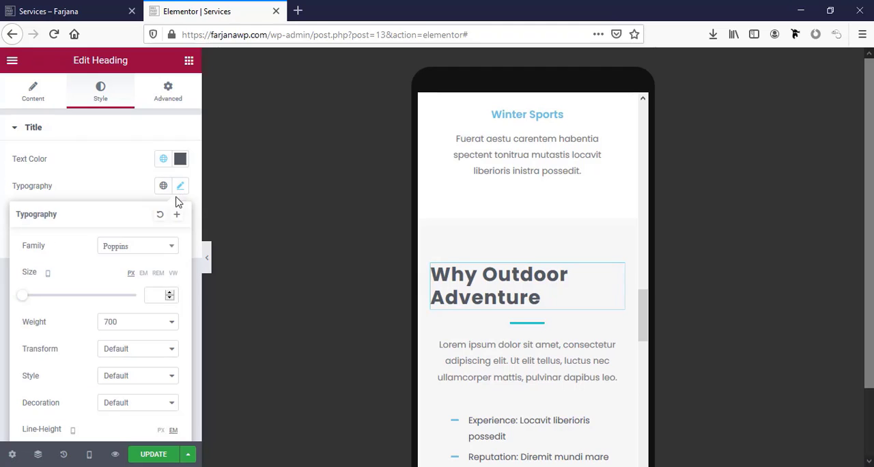
pyautogui.write('25')
pyautogui.click(170, 298)
pyautogui.click(170, 298)
pyautogui.click(170, 297)
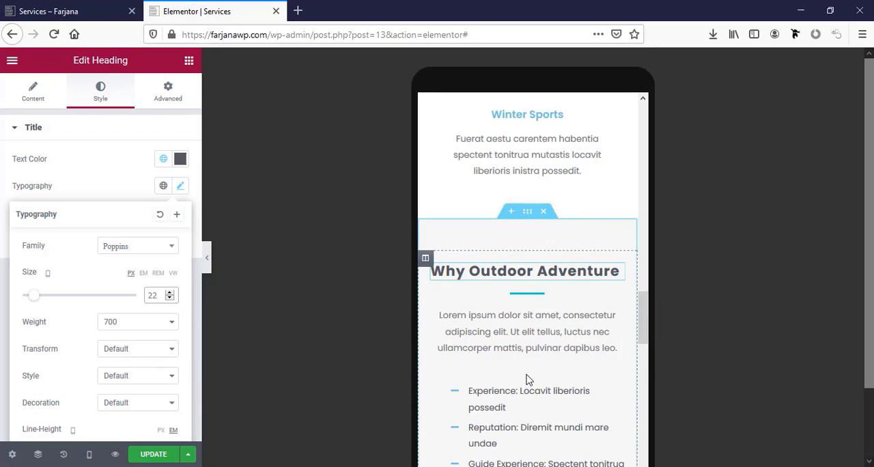
# Set the mobile typography size of the "What You Get" heading to 22 px
pyautogui.scroll(-3, 526, 381)
pyautogui.click(518, 318)
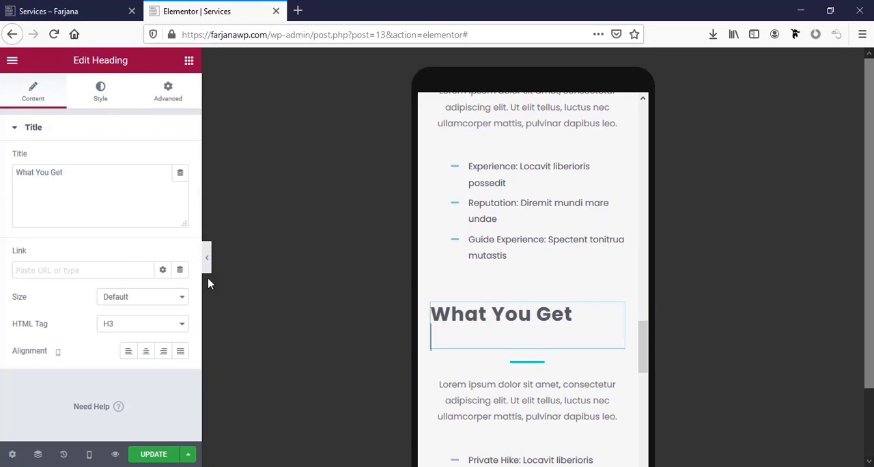
pyautogui.click(117, 106)
pyautogui.click(180, 186)
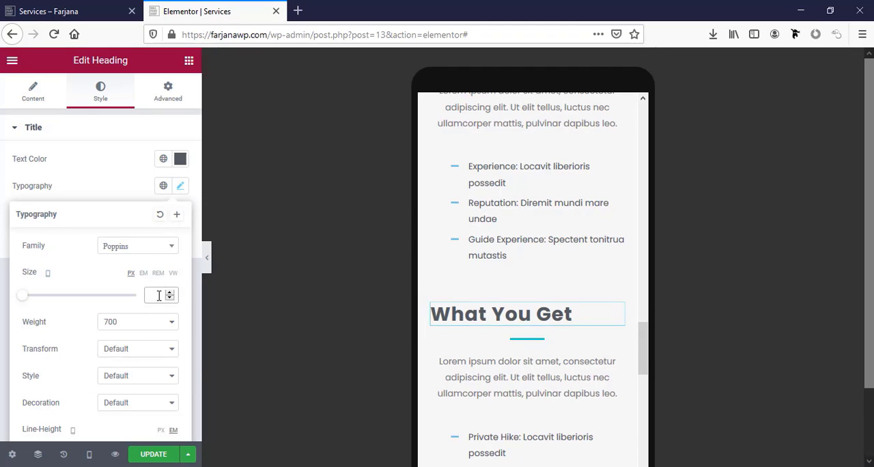
pyautogui.click(158, 295)
pyautogui.write('22')
# Review the whole mobile layout of the Services page and save the page changes
pyautogui.scroll(-7, 556, 359)
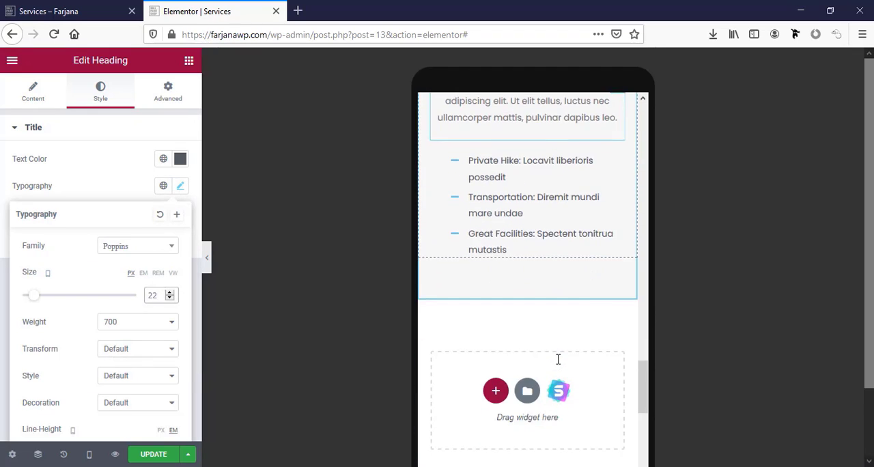
pyautogui.scroll(4, 557, 359)
pyautogui.scroll(10, 558, 364)
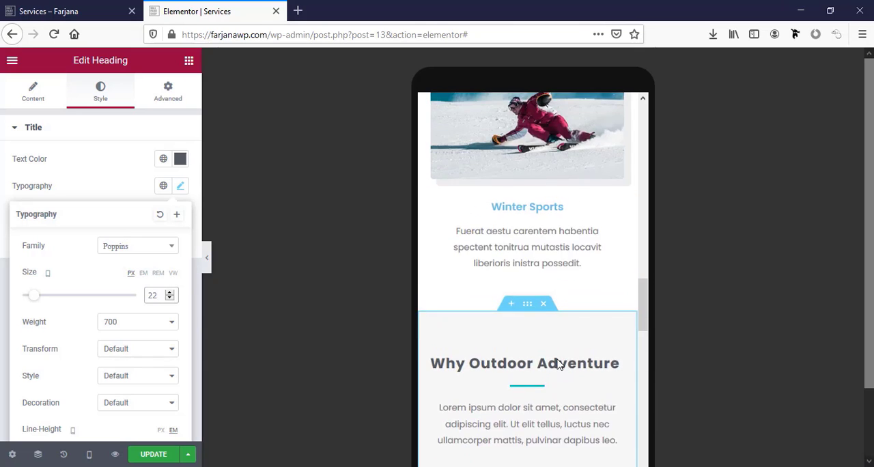
pyautogui.scroll(10, 558, 364)
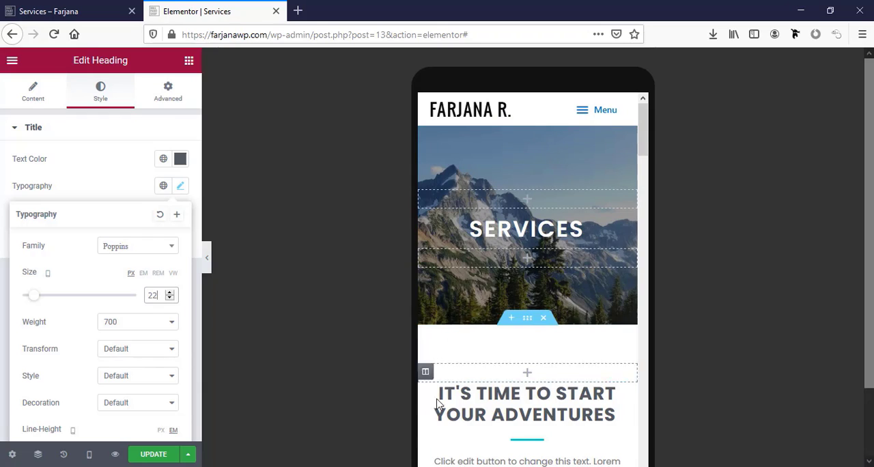
pyautogui.click(156, 454)
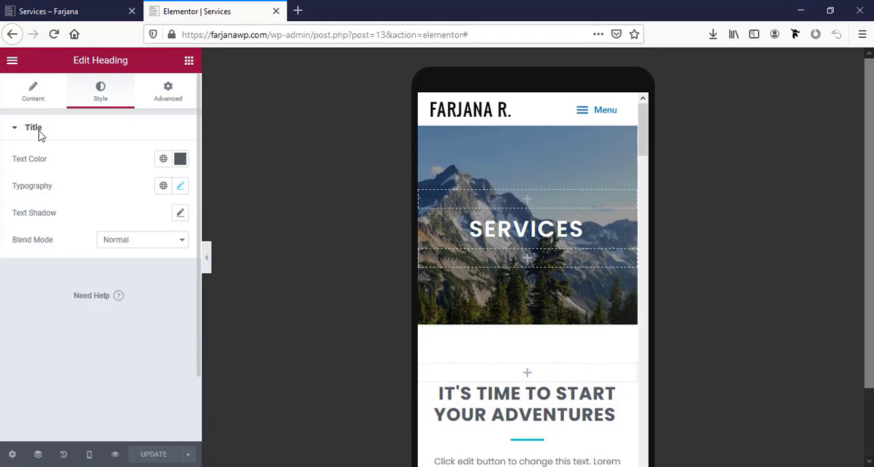
# Open the live site's Portfolio page with Elementor in a new tab and switch its preview to tablet
pyautogui.click(60, 7)
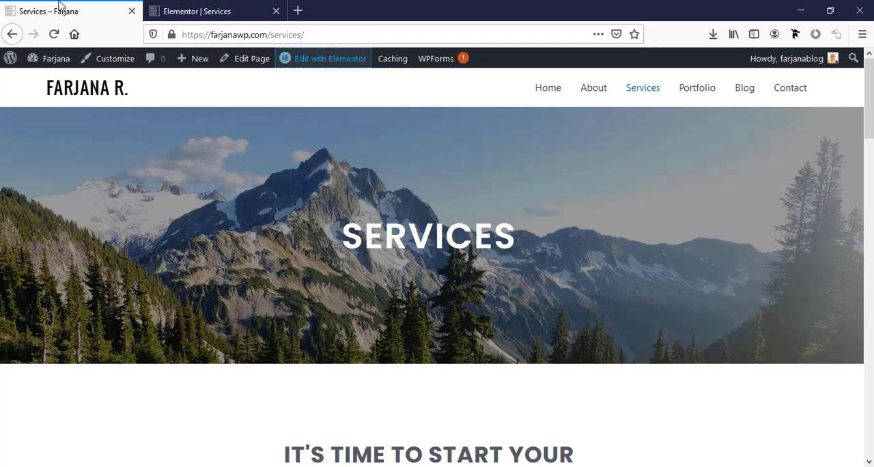
pyautogui.click(692, 96)
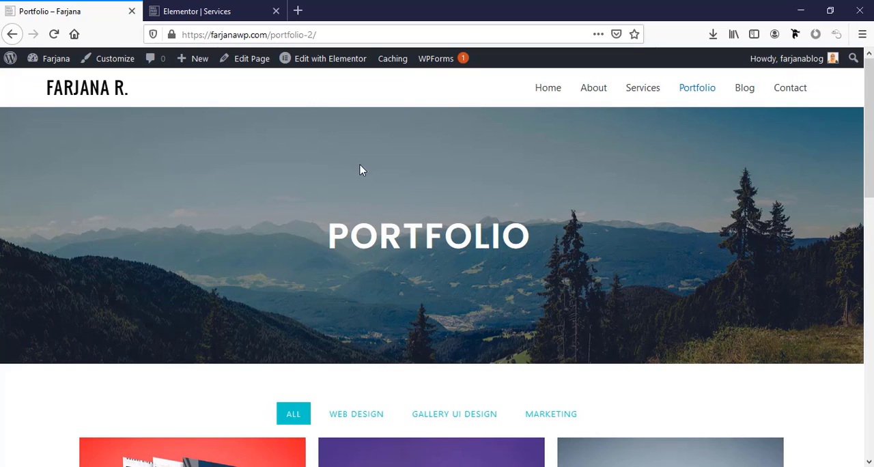
pyautogui.moveTo(306, 62)
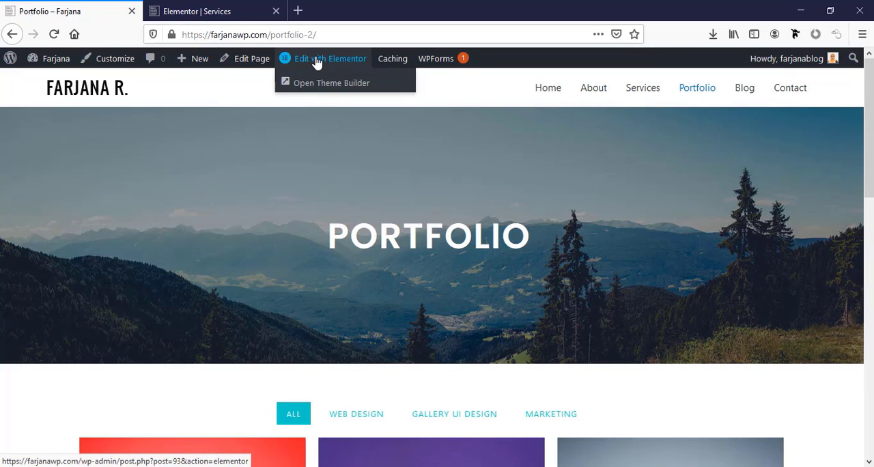
pyautogui.rightClick(316, 61)
pyautogui.click(328, 66)
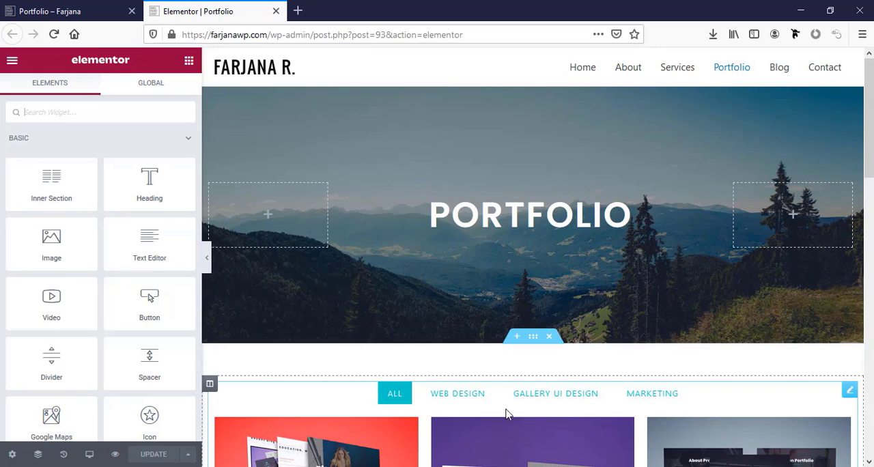
pyautogui.click(88, 454)
pyautogui.click(89, 406)
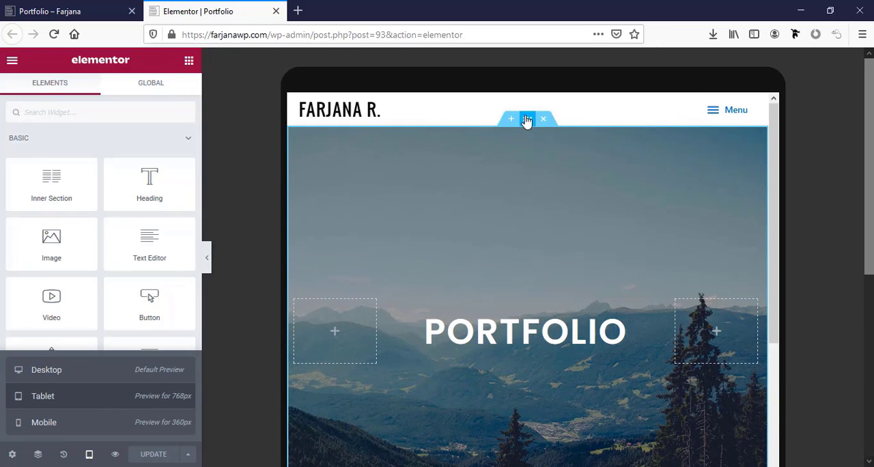
# Set the Portfolio hero section's minimum height to 200 px for tablet and check the project gallery below it
pyautogui.click(526, 120)
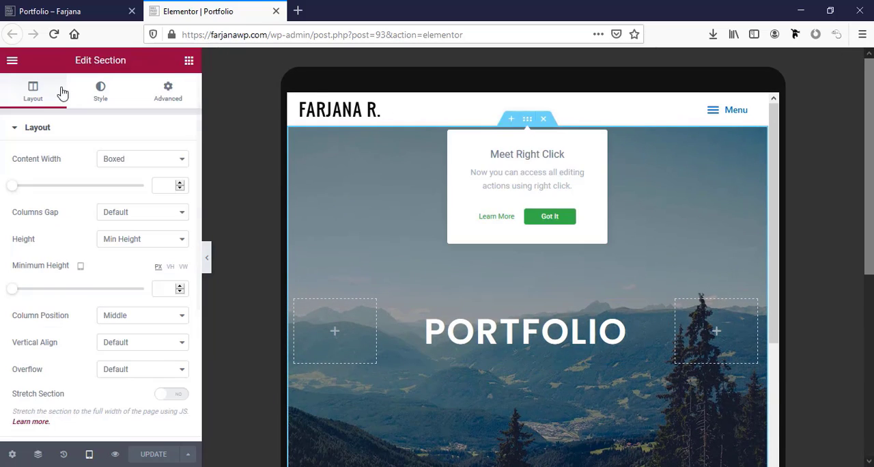
pyautogui.click(160, 290)
pyautogui.write('200')
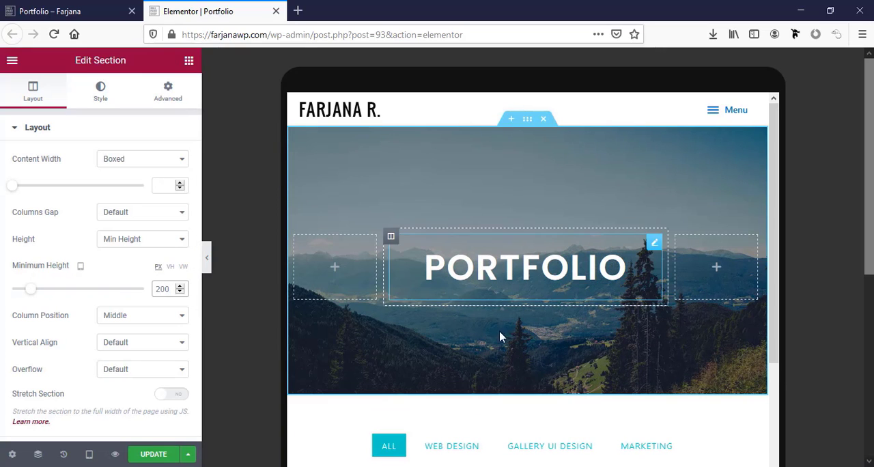
pyautogui.scroll(-3, 501, 337)
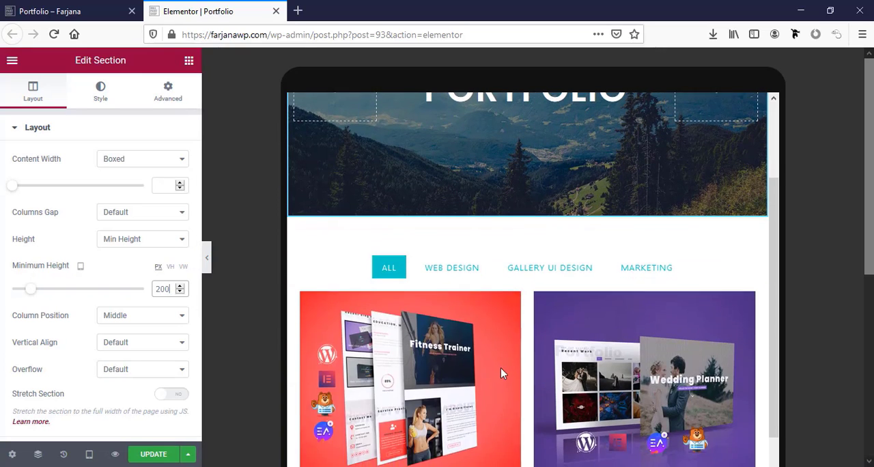
pyautogui.scroll(-3, 628, 344)
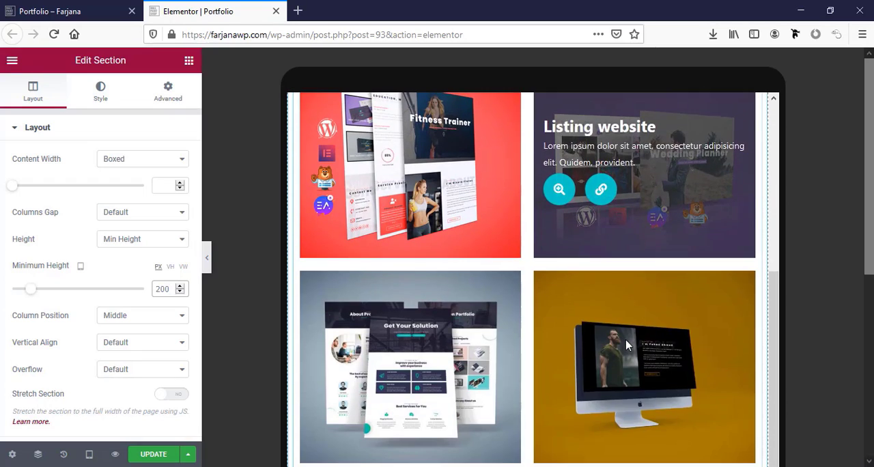
pyautogui.scroll(-5, 625, 344)
pyautogui.scroll(-3, 623, 344)
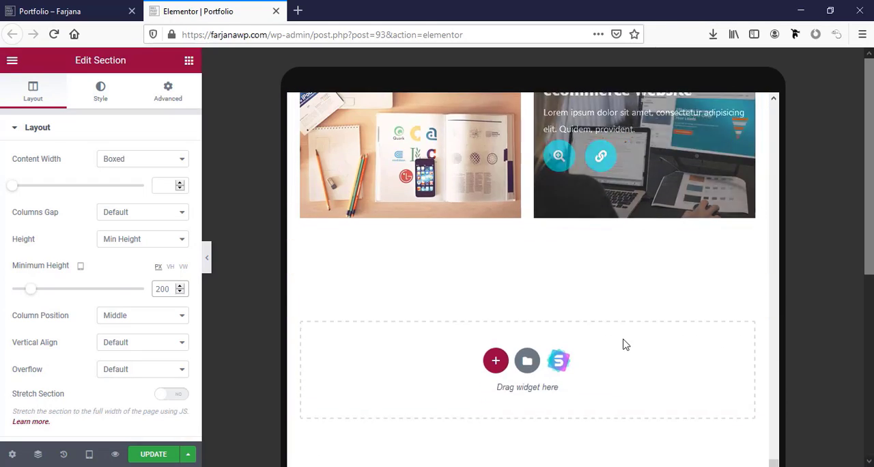
# Switch the preview to mobile and set the "Portfolio" heading's typography size to 35 px
pyautogui.click(85, 461)
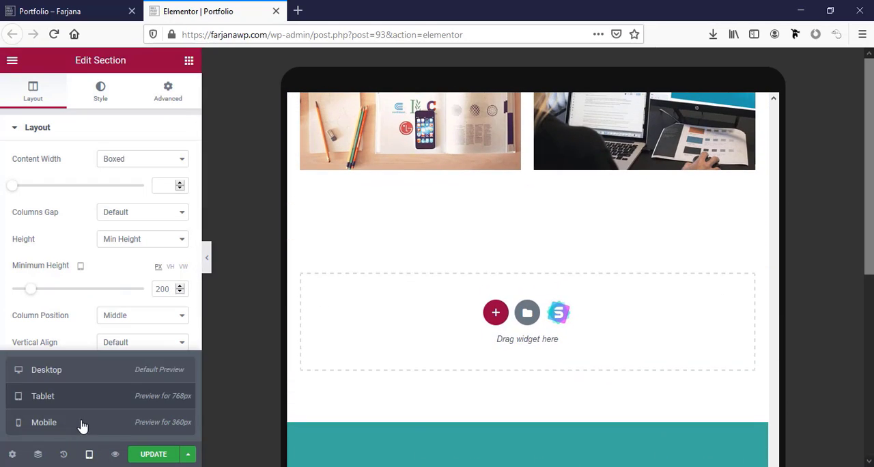
pyautogui.click(80, 421)
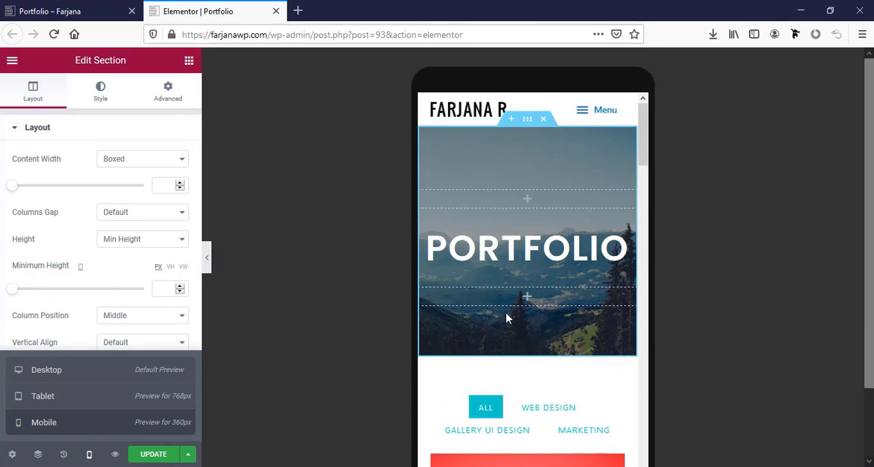
pyautogui.click(525, 252)
pyautogui.click(101, 96)
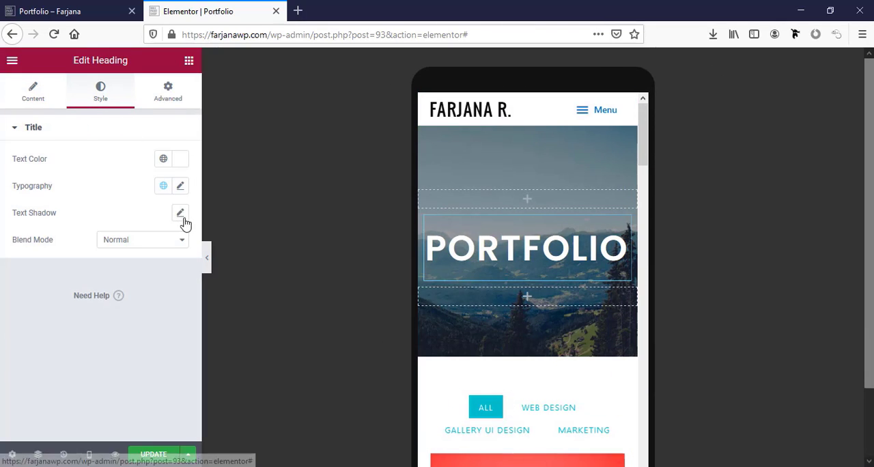
pyautogui.click(180, 186)
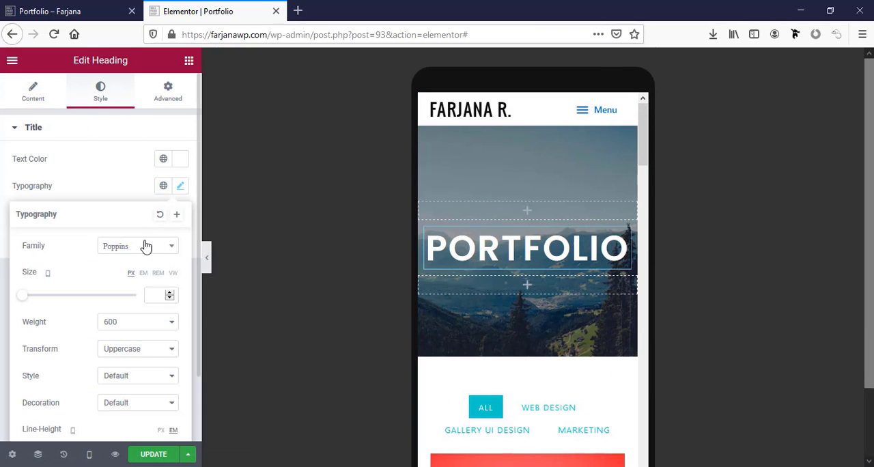
pyautogui.click(153, 293)
pyautogui.write('35')
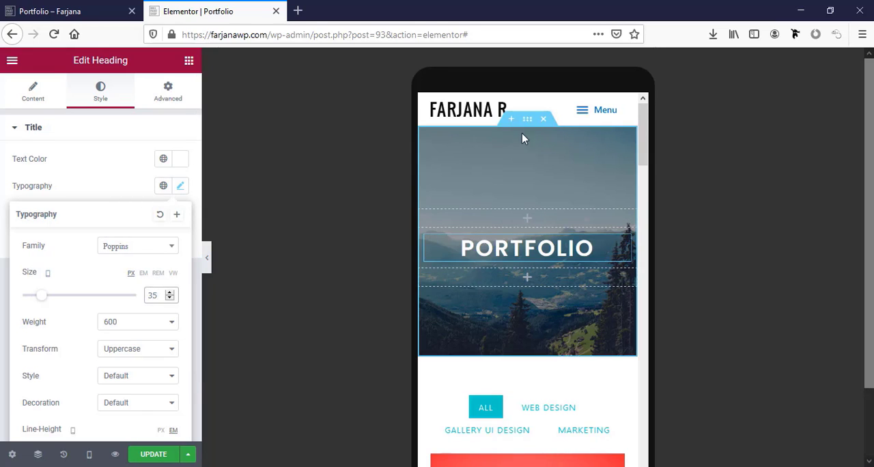
# Set the Portfolio hero section's mobile minimum height to 150 px and save the page after checking its layout down to the footer
pyautogui.click(526, 120)
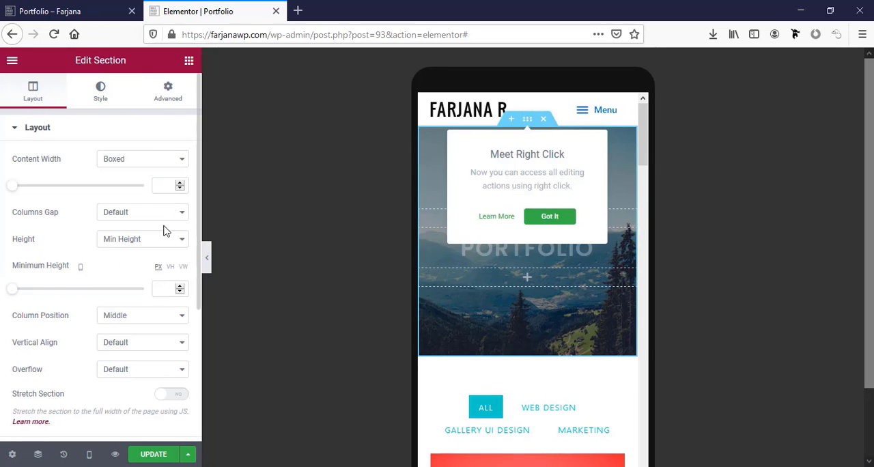
pyautogui.click(161, 288)
pyautogui.write('150')
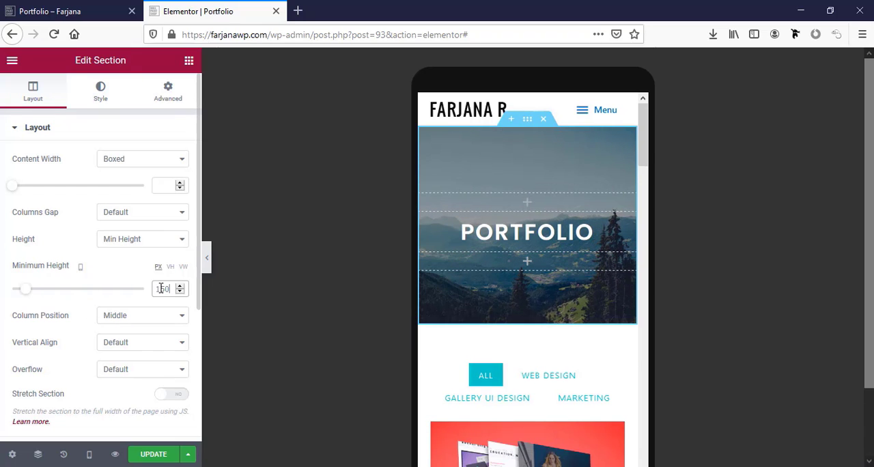
pyautogui.scroll(-2, 531, 337)
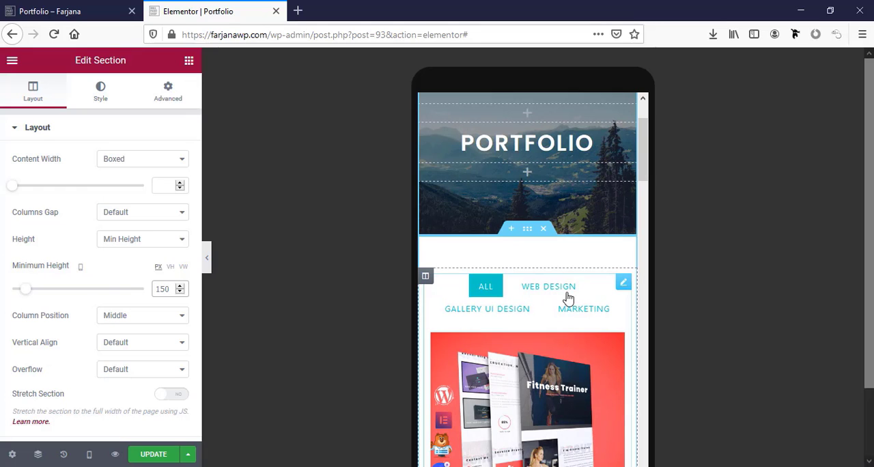
pyautogui.scroll(-5, 523, 330)
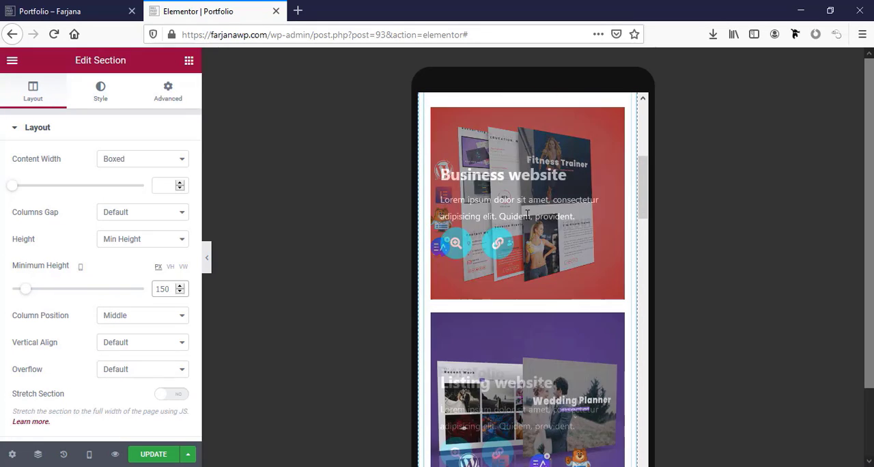
pyautogui.scroll(-15, 527, 216)
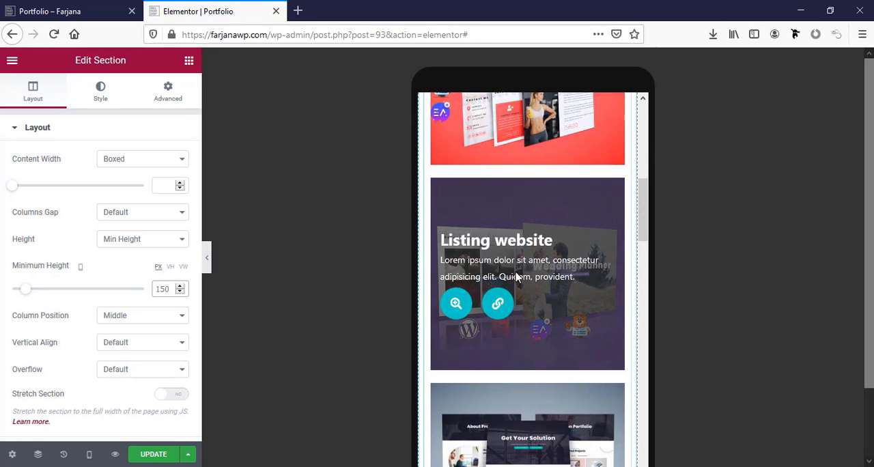
pyautogui.scroll(-15, 516, 273)
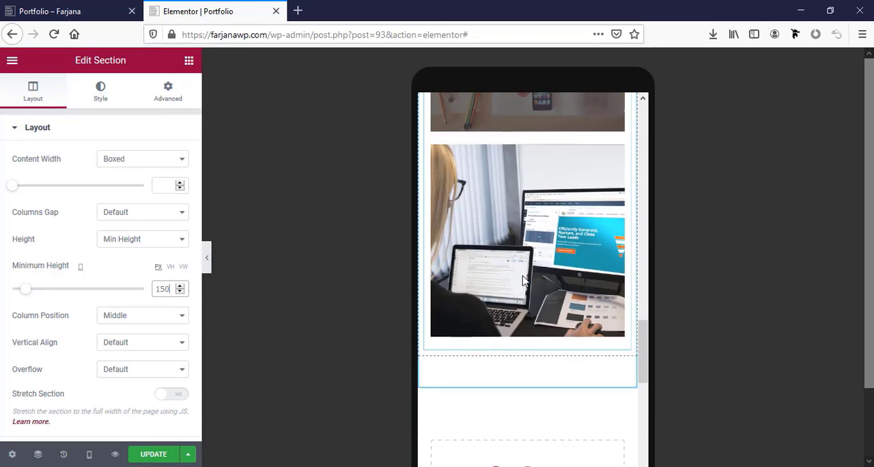
pyautogui.scroll(-3, 500, 335)
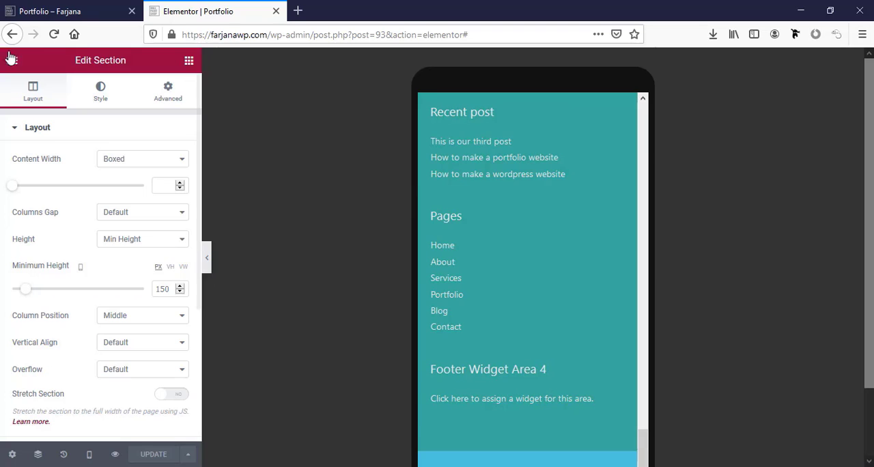
# Close the Portfolio editor, open the live site's Blog page with Elementor in a new tab and preview it as tablet
pyautogui.click(46, 8)
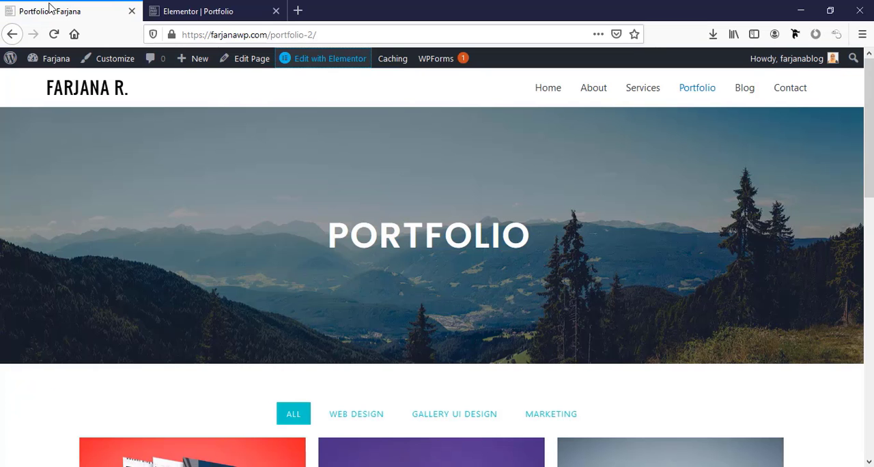
pyautogui.click(745, 90)
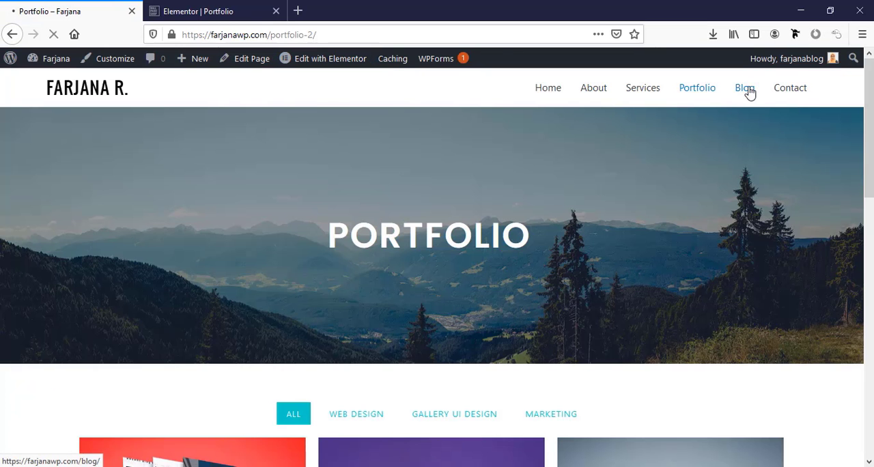
pyautogui.click(276, 11)
pyautogui.rightClick(326, 63)
pyautogui.click(335, 71)
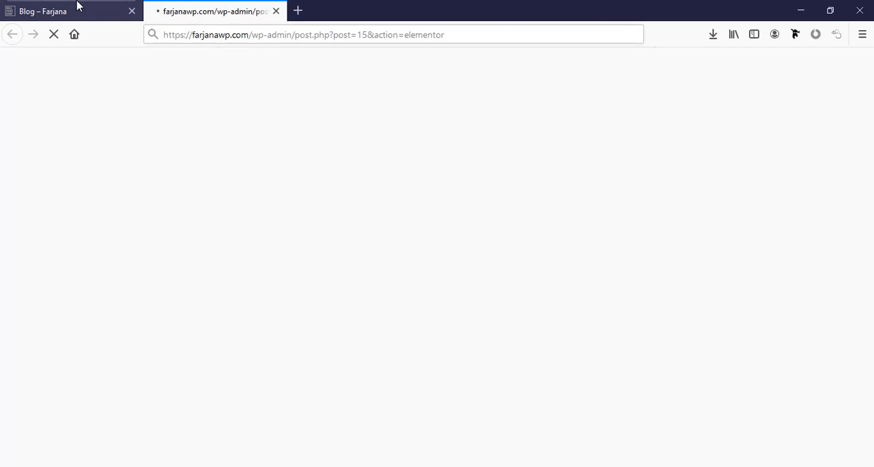
pyautogui.click(75, 7)
pyautogui.click(213, 11)
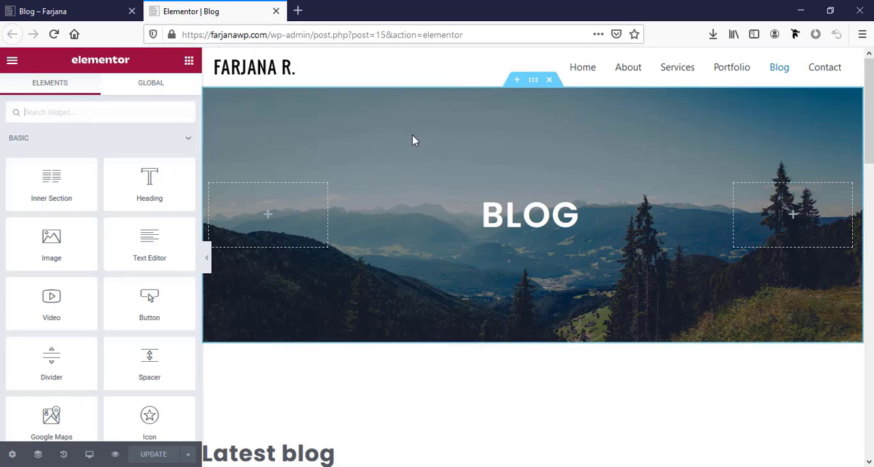
pyautogui.click(90, 452)
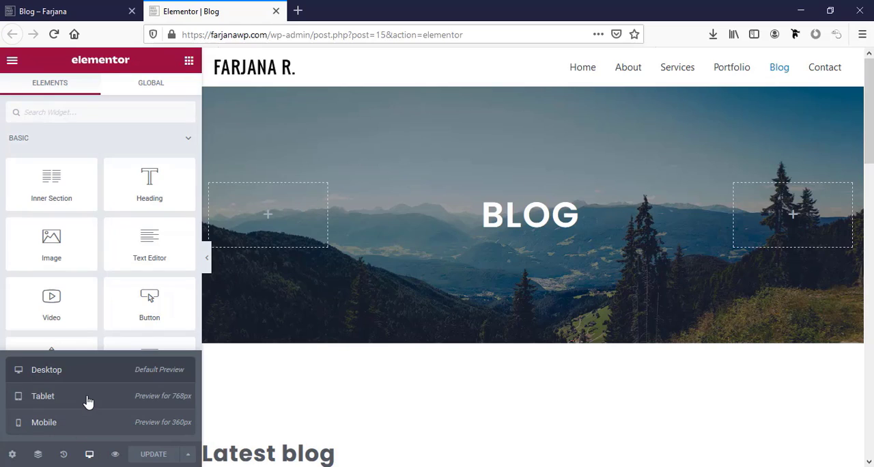
pyautogui.click(86, 400)
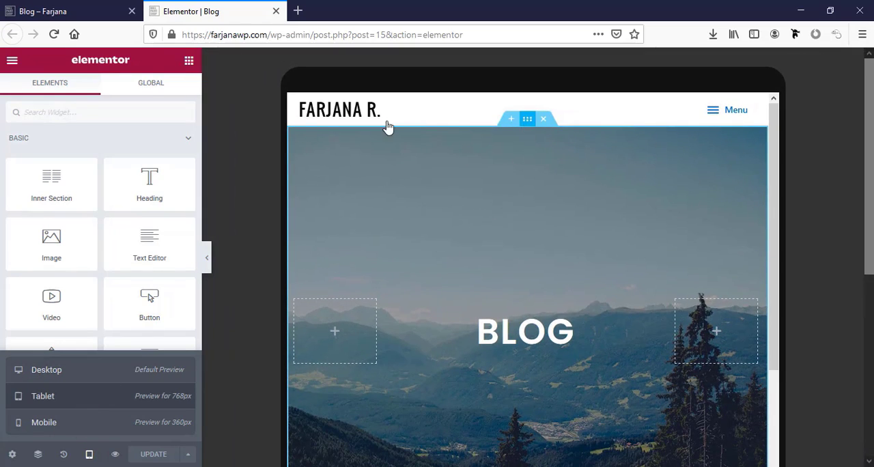
# Set the Blog hero section's minimum height to 200 px for tablet and check the "Latest blog" post grid
pyautogui.click(387, 128)
pyautogui.click(157, 283)
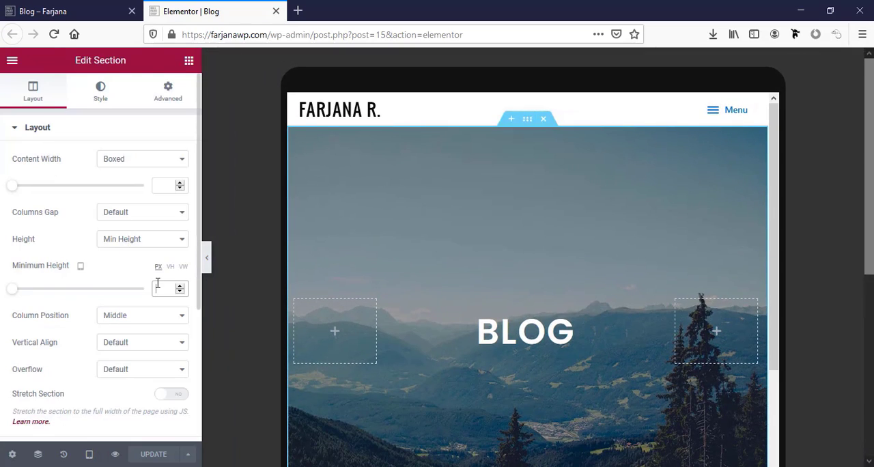
pyautogui.write('200')
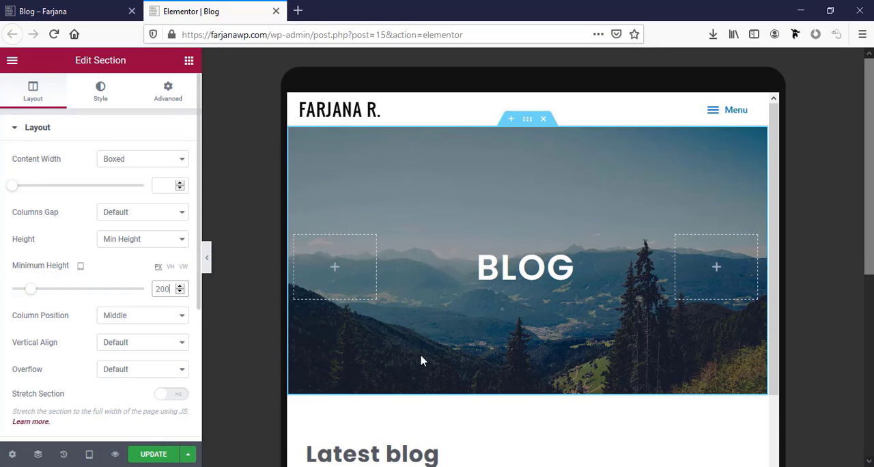
pyautogui.scroll(-3, 443, 403)
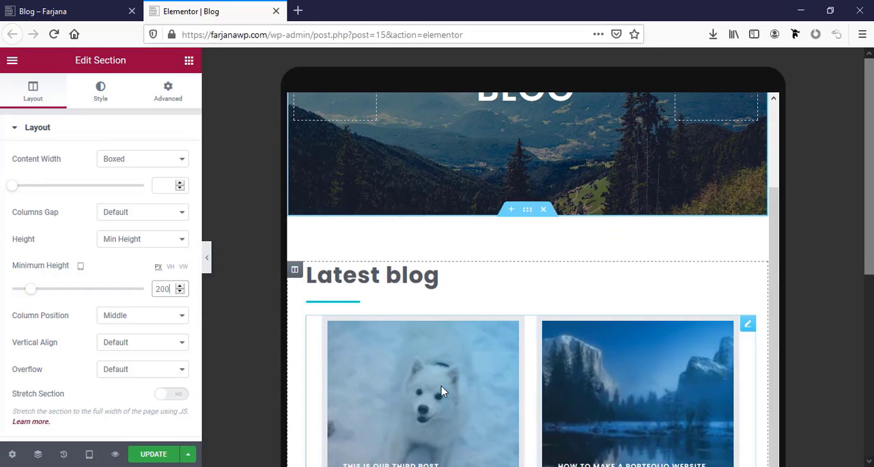
pyautogui.scroll(-8, 440, 391)
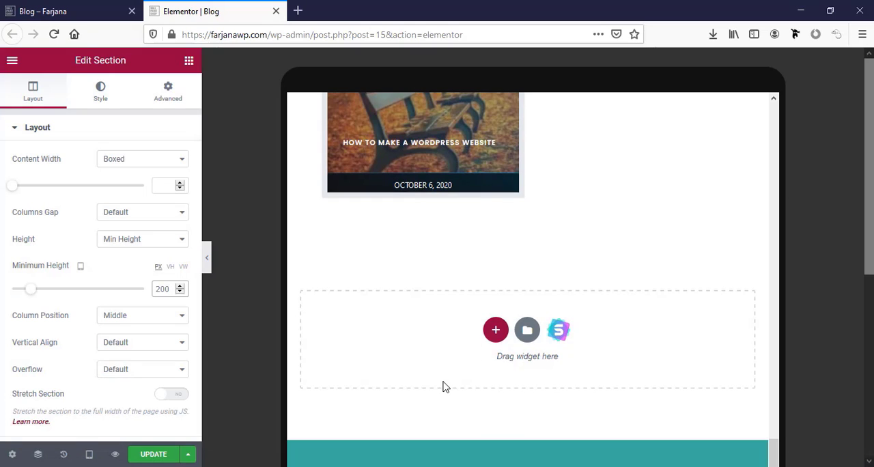
pyautogui.scroll(4, 442, 387)
pyautogui.scroll(1, 686, 312)
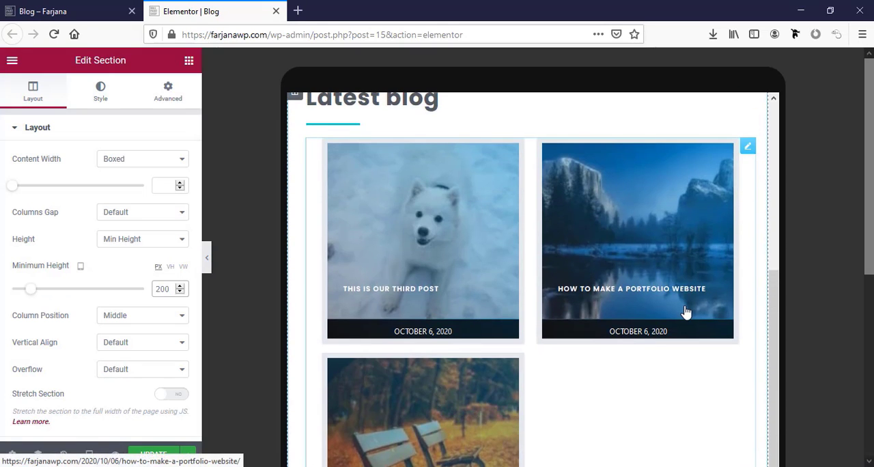
pyautogui.scroll(-4, 656, 317)
pyautogui.scroll(8, 509, 322)
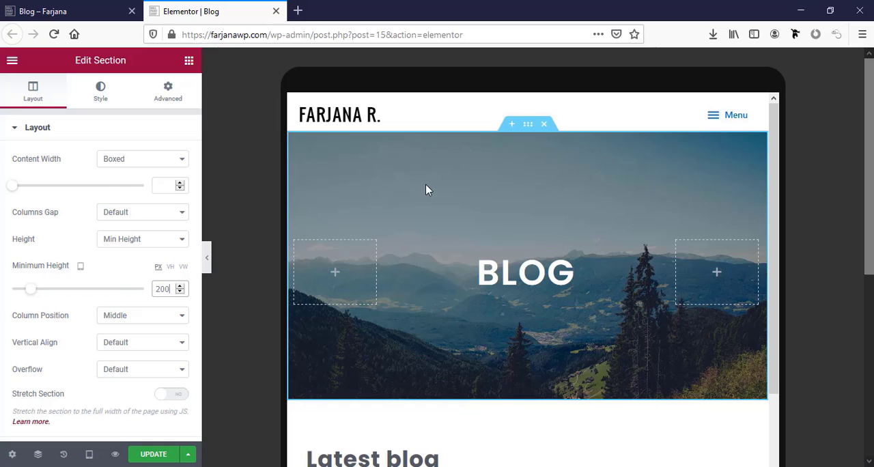
# Switch the Blog page preview to mobile and set the hero section's minimum height to 150 px
pyautogui.click(89, 454)
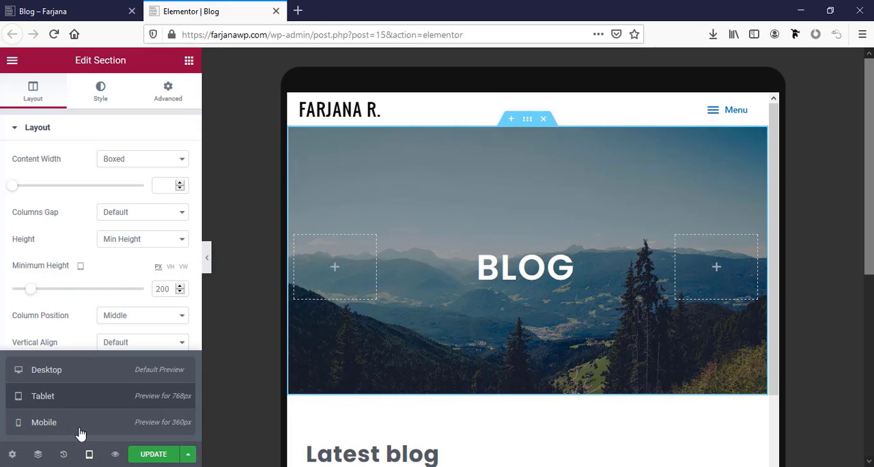
pyautogui.click(79, 426)
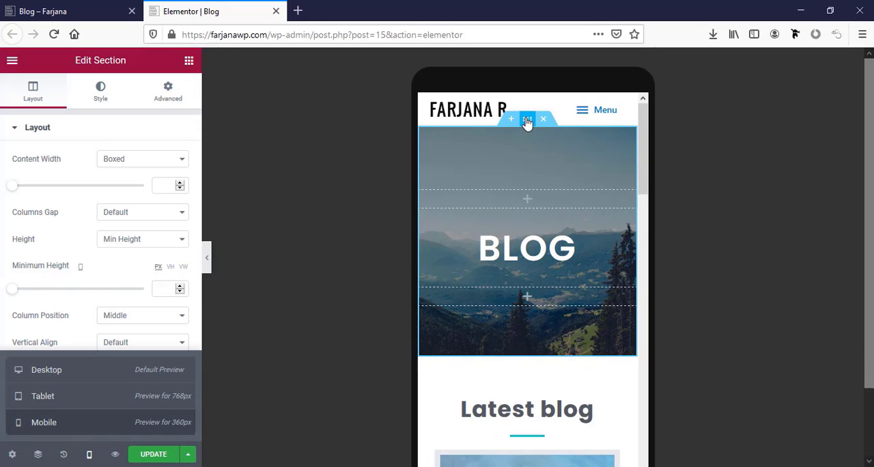
pyautogui.click(157, 286)
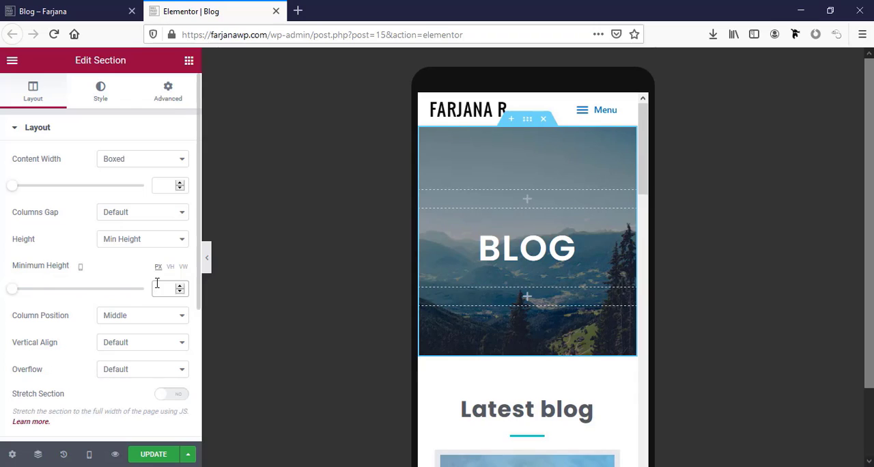
pyautogui.write('150')
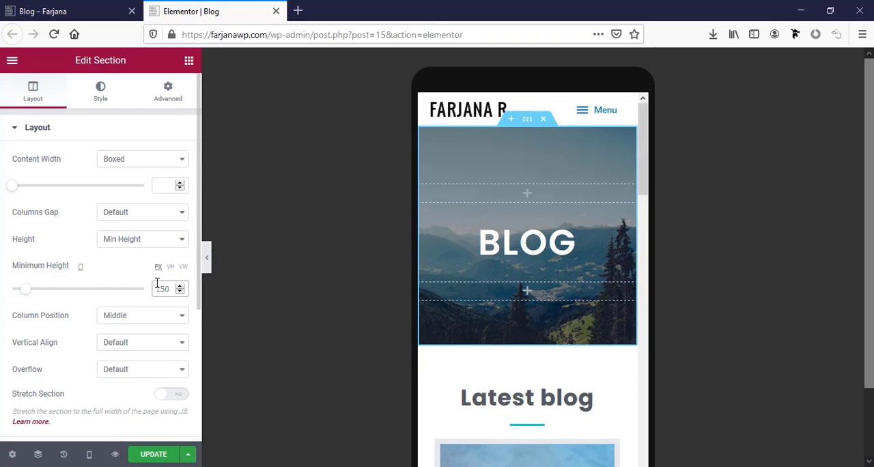
# Set the hero section's "BLOG" heading font size to 35 px for mobile
pyautogui.click(546, 243)
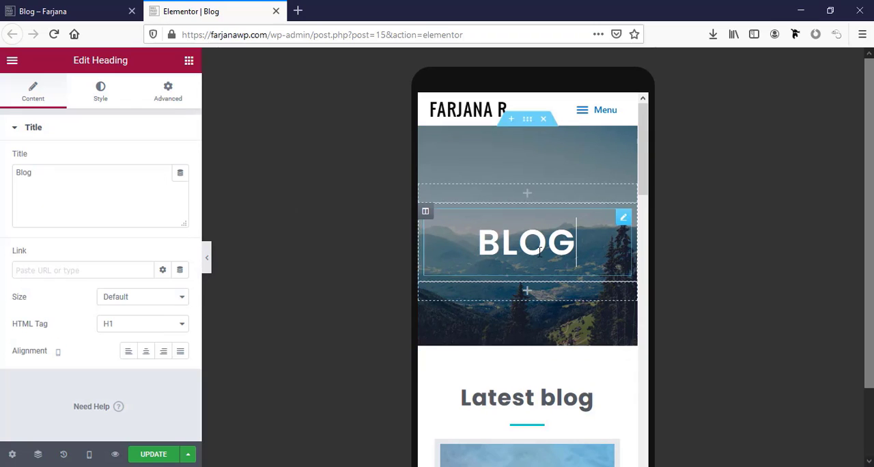
pyautogui.click(95, 98)
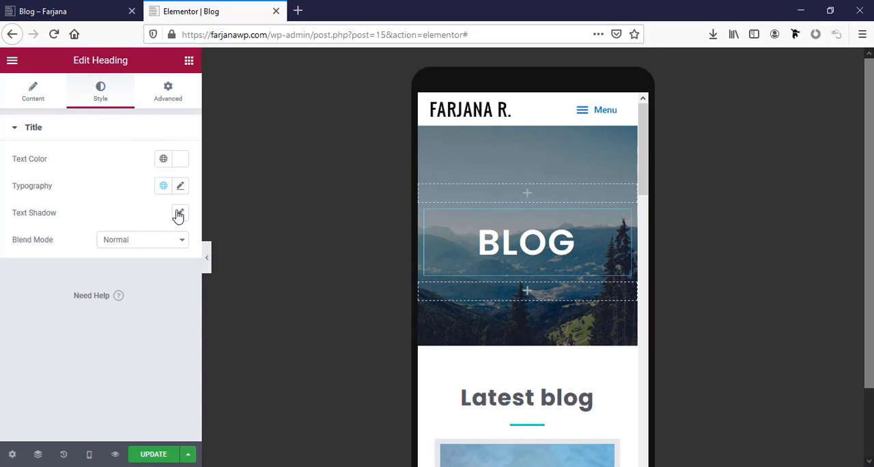
pyautogui.click(182, 188)
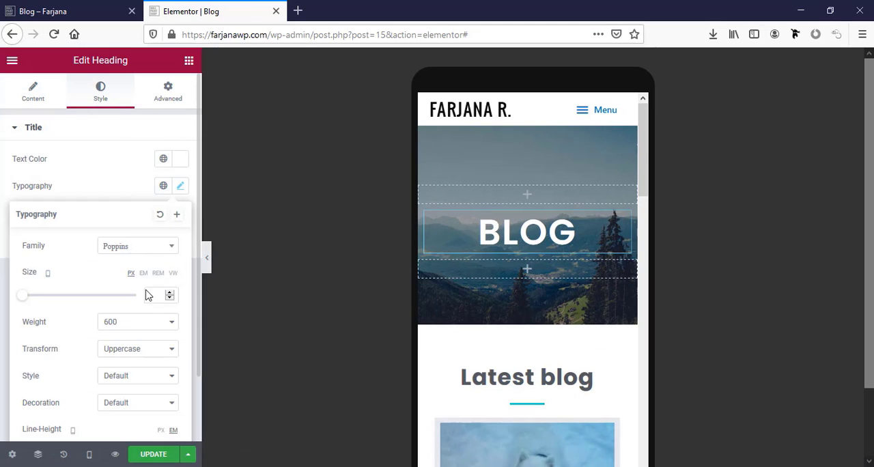
pyautogui.write('35')
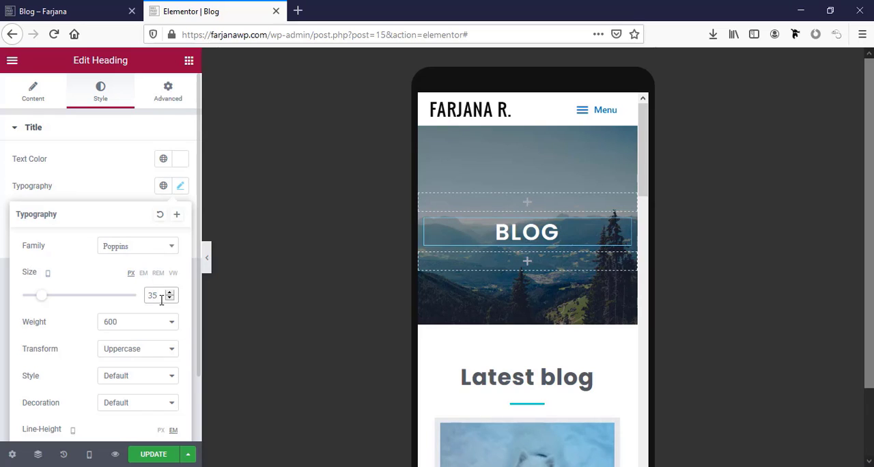
# Set the "Latest blog" heading's font size to 30 px for mobile and check the posts below it
pyautogui.click(614, 371)
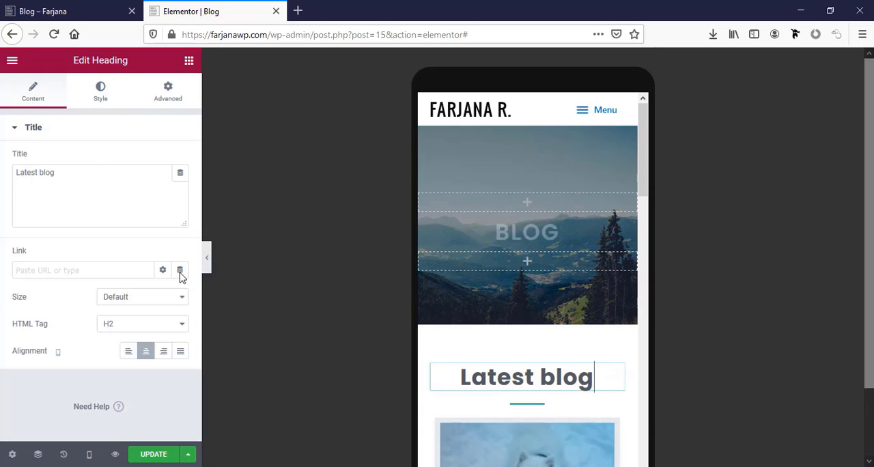
pyautogui.click(95, 95)
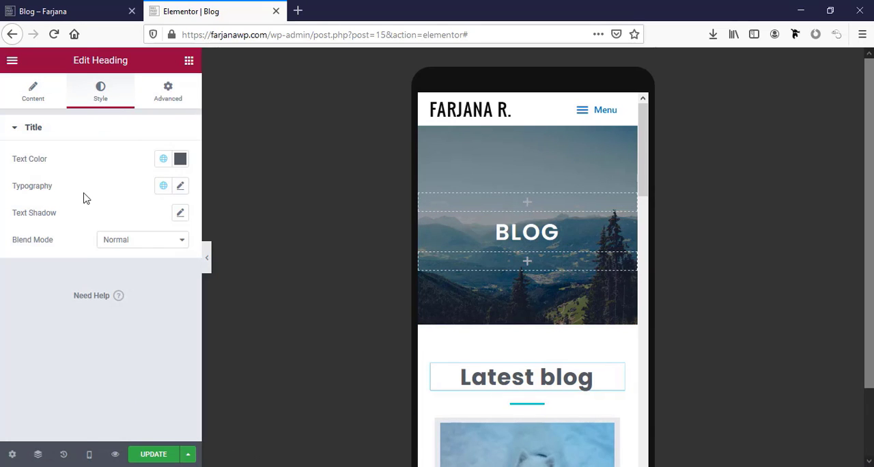
pyautogui.click(181, 187)
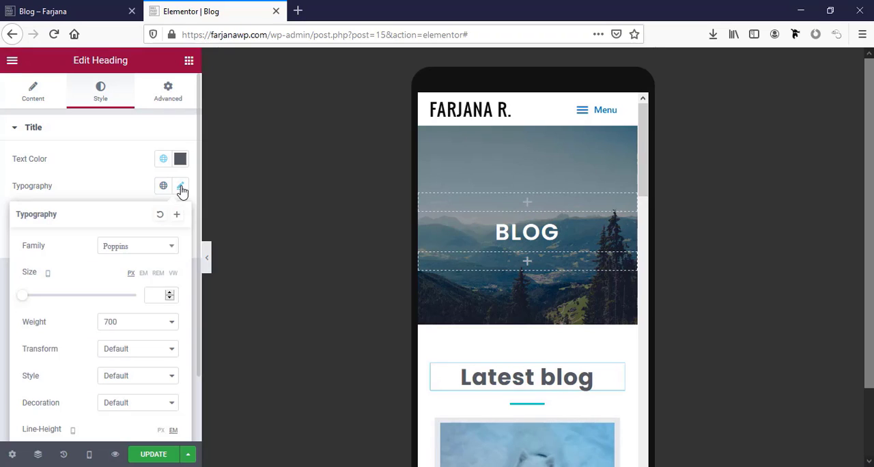
pyautogui.click(157, 295)
pyautogui.write('30')
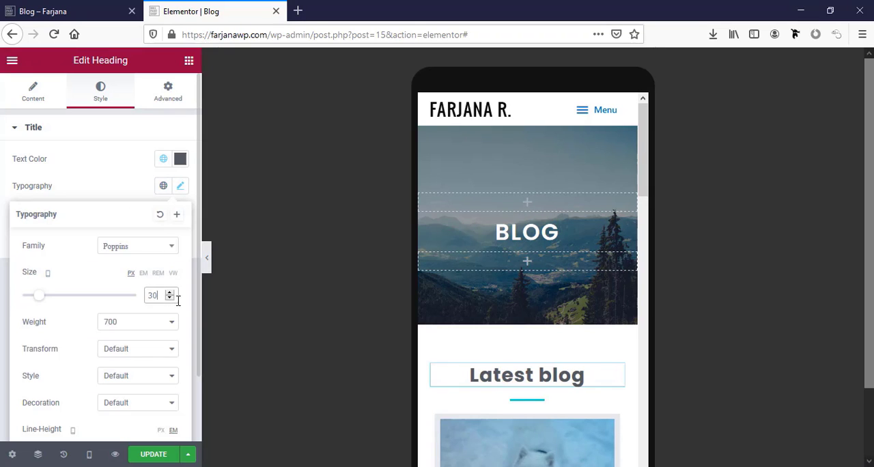
pyautogui.scroll(-3, 516, 358)
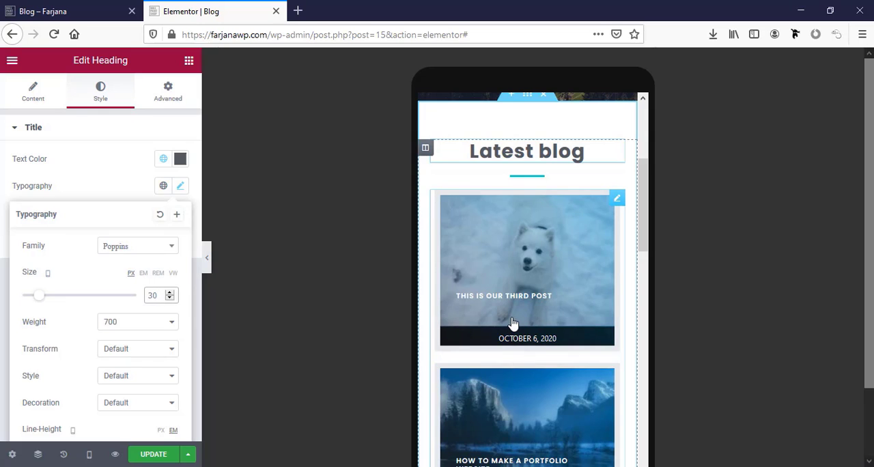
pyautogui.scroll(-3, 514, 324)
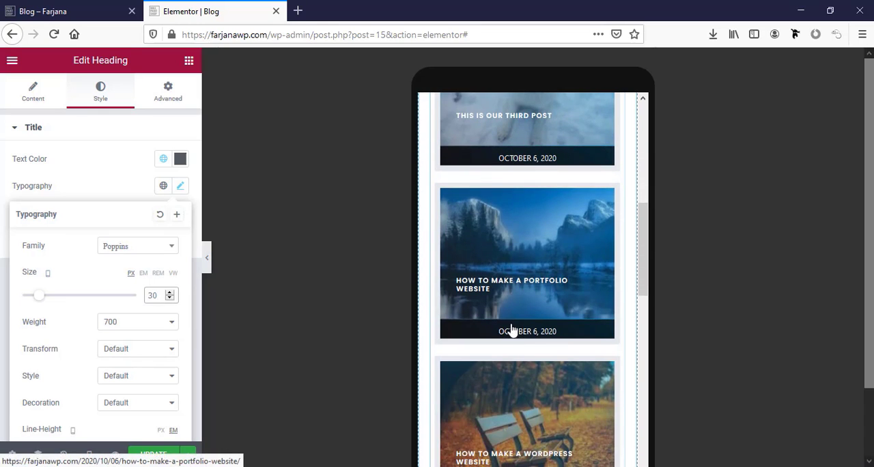
pyautogui.scroll(-3, 512, 331)
pyautogui.scroll(6, 512, 330)
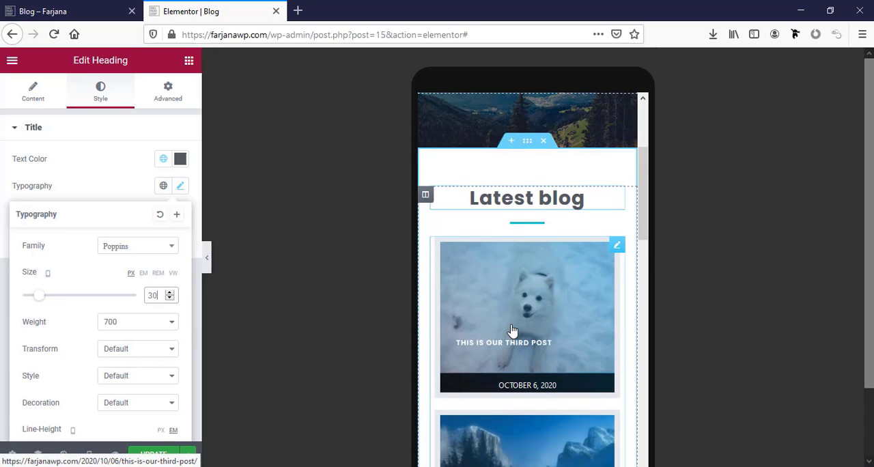
# Set the title typography size of the Post Timeline widget to 18 px for mobile and check the post cards
pyautogui.click(528, 353)
pyautogui.scroll(-2, 105, 224)
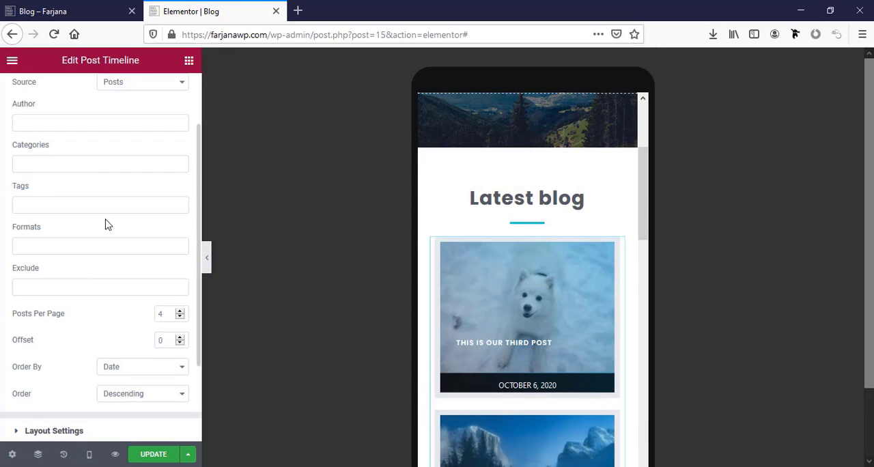
pyautogui.scroll(-2, 105, 224)
pyautogui.click(105, 320)
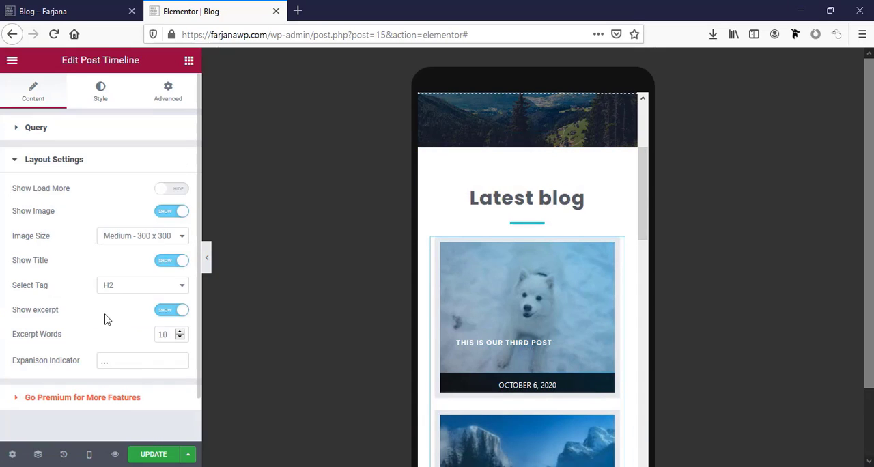
pyautogui.click(101, 92)
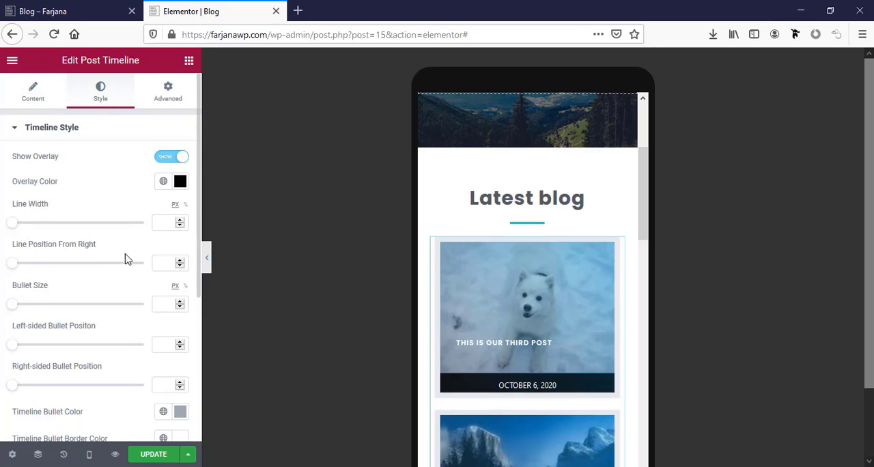
pyautogui.click(83, 135)
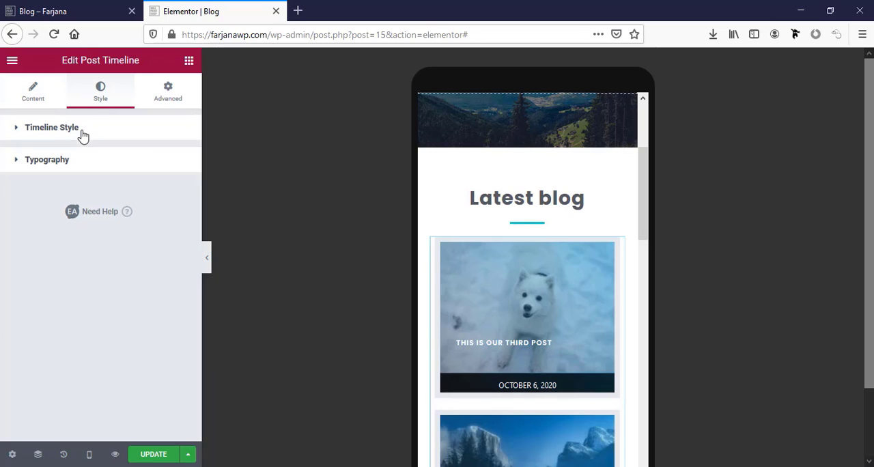
pyautogui.click(74, 168)
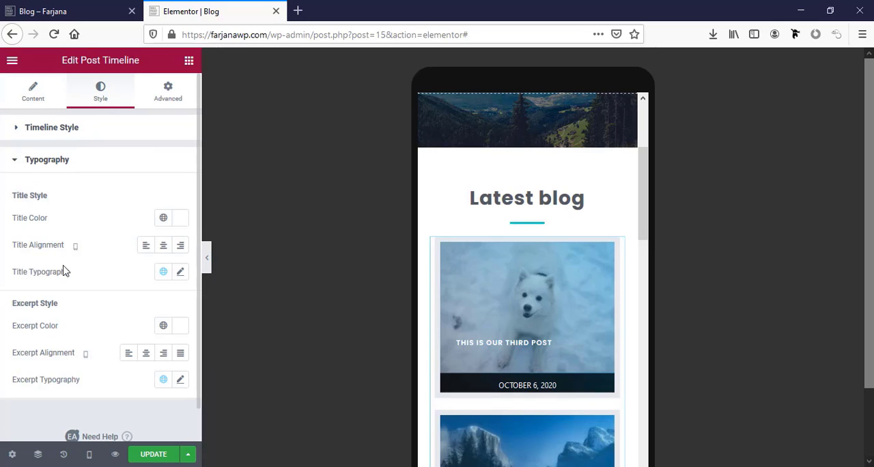
pyautogui.click(180, 273)
pyautogui.scroll(-2, 145, 299)
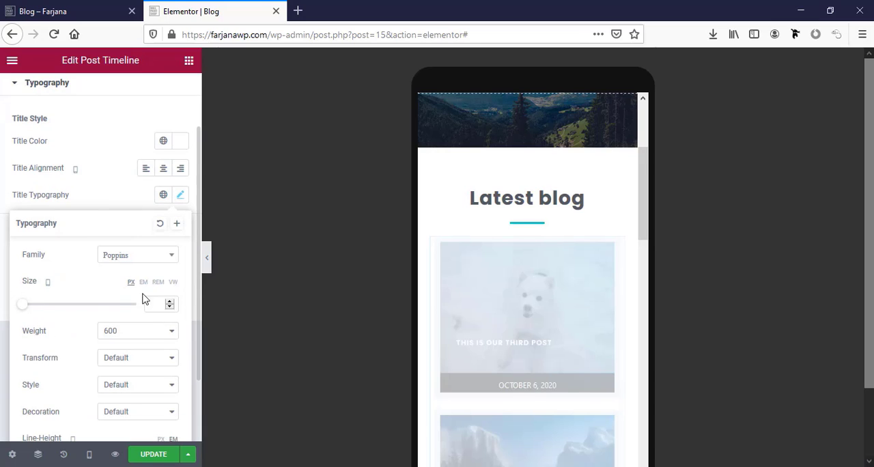
pyautogui.write('18')
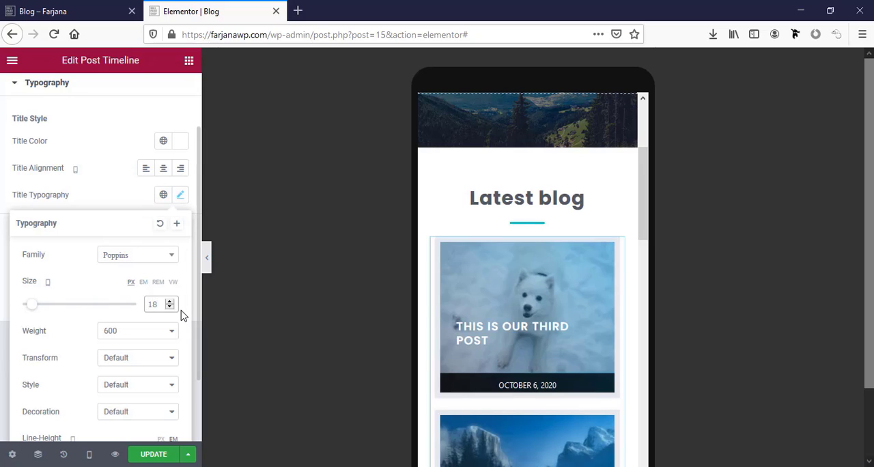
pyautogui.scroll(-5, 507, 371)
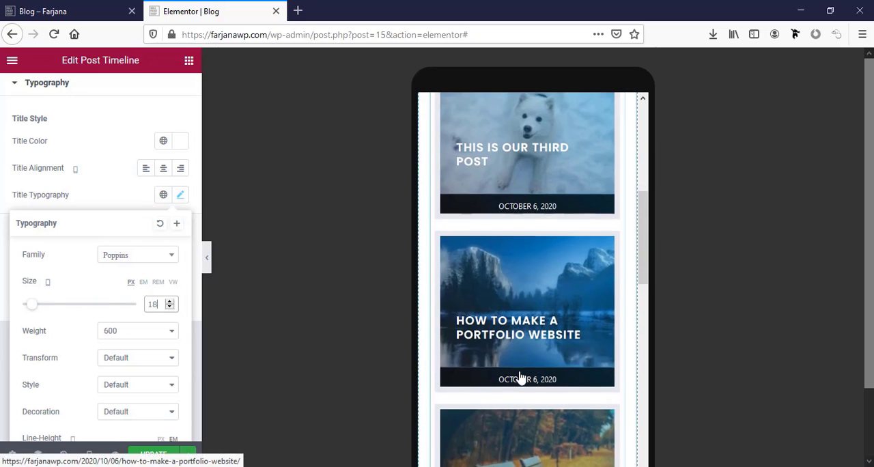
# Switch the Blog page preview to tablet and set the Post Timeline title typography size to 20 px
pyautogui.click(88, 454)
pyautogui.click(93, 398)
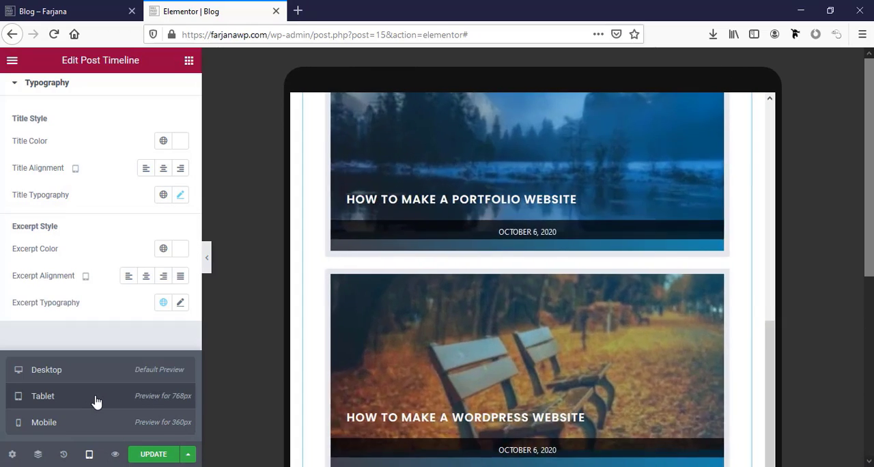
pyautogui.scroll(-2, 353, 391)
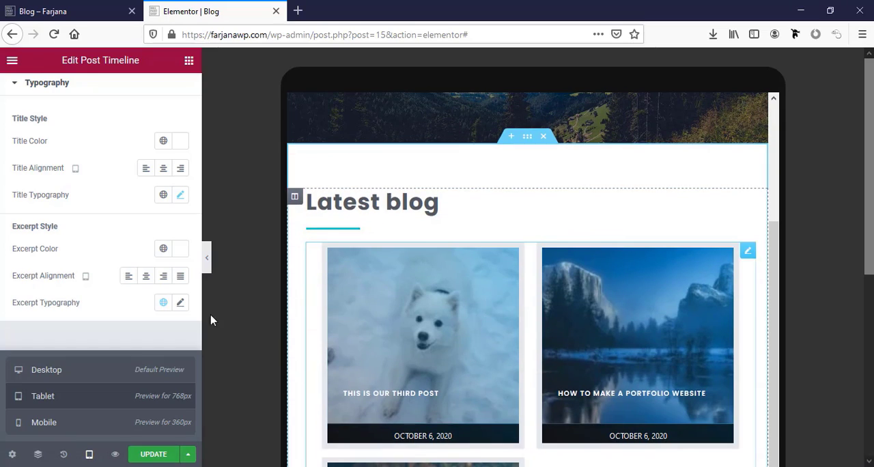
pyautogui.scroll(1, 148, 250)
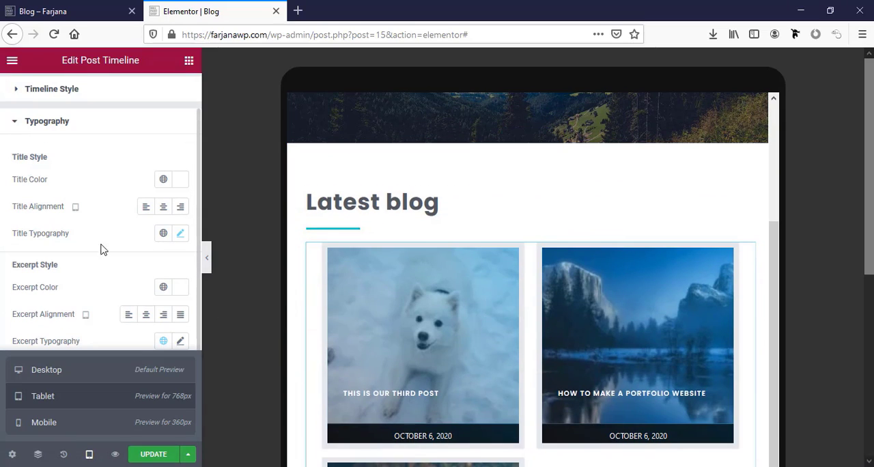
pyautogui.click(180, 235)
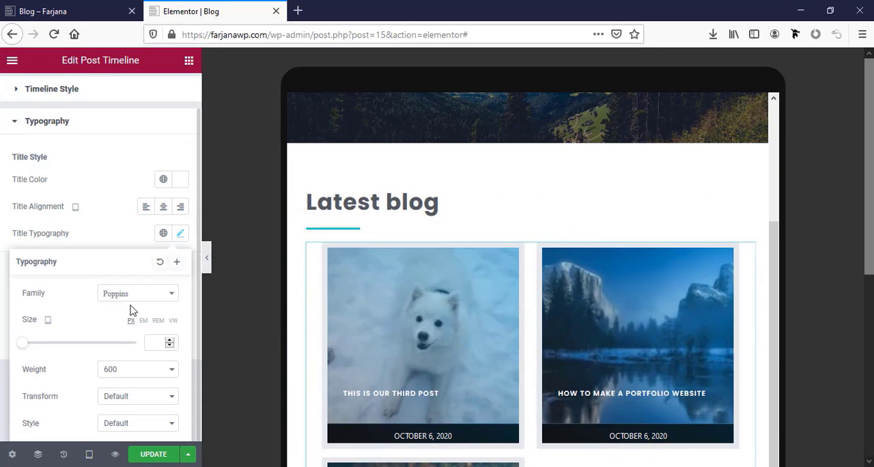
pyautogui.click(151, 341)
pyautogui.write('20')
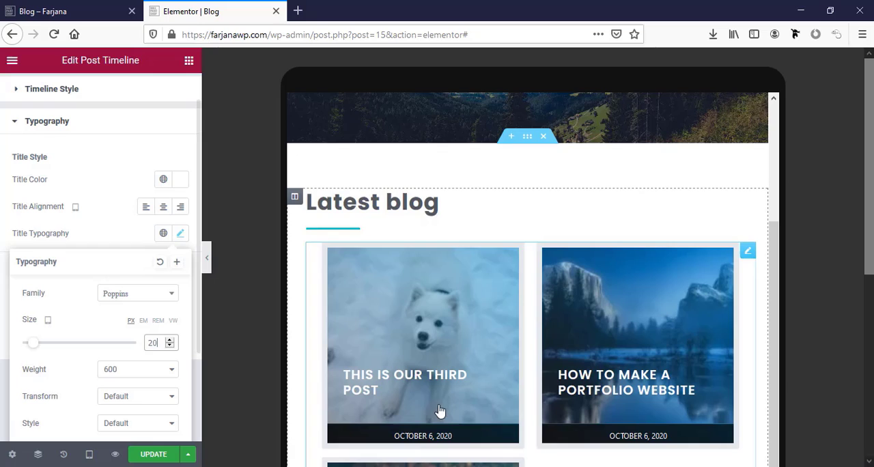
pyautogui.scroll(-6, 496, 393)
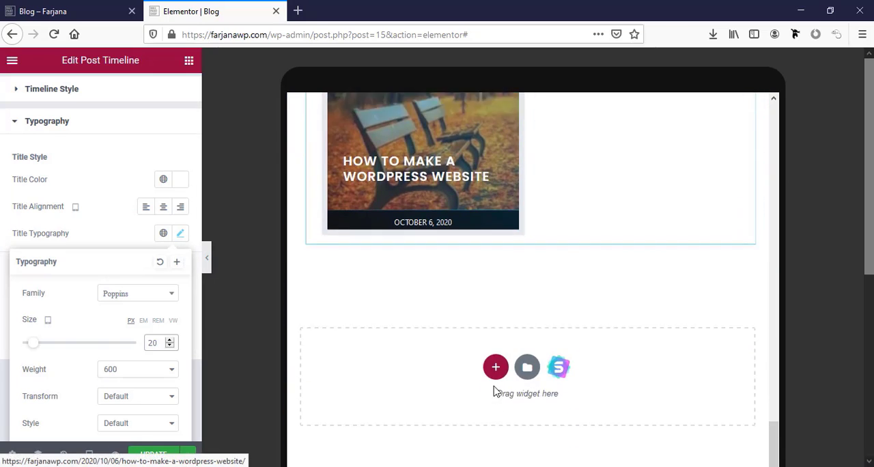
pyautogui.scroll(8, 495, 392)
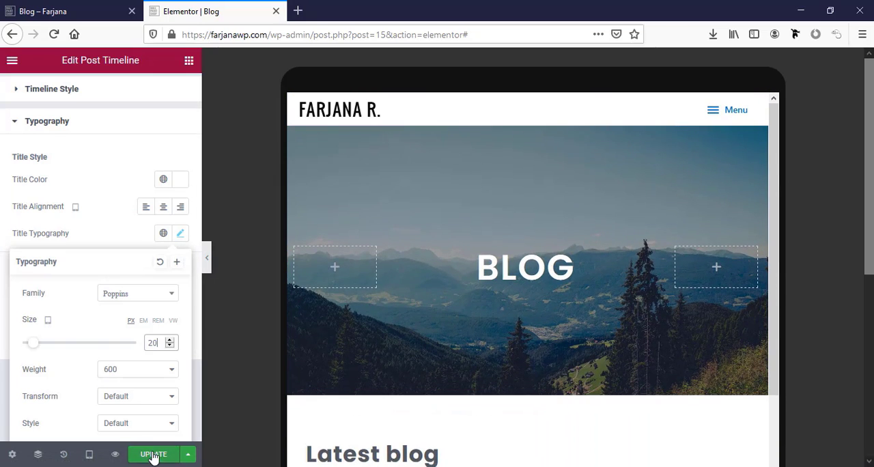
# Save the Blog page and review its layout in the tablet and mobile previews
pyautogui.click(154, 455)
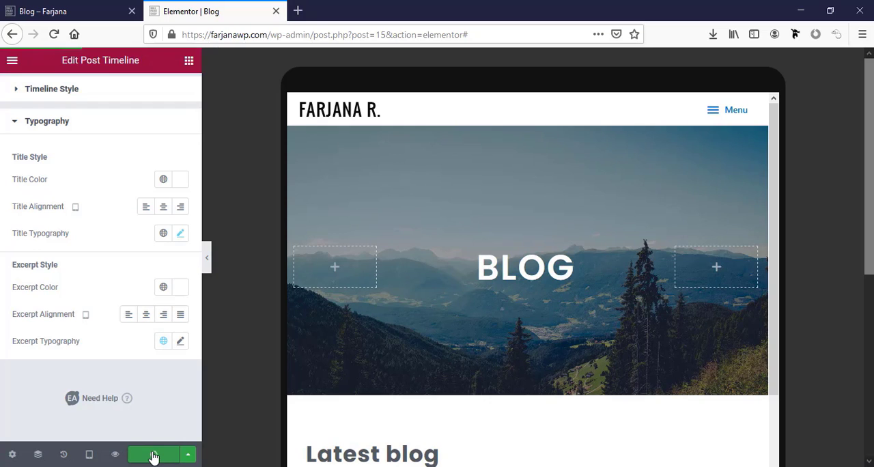
pyautogui.scroll(-10, 453, 399)
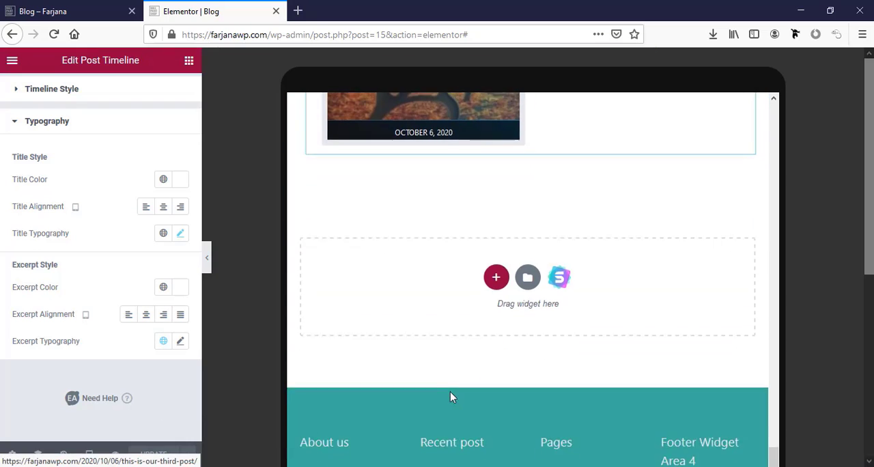
pyautogui.scroll(1, 450, 397)
pyautogui.click(89, 454)
pyautogui.click(74, 423)
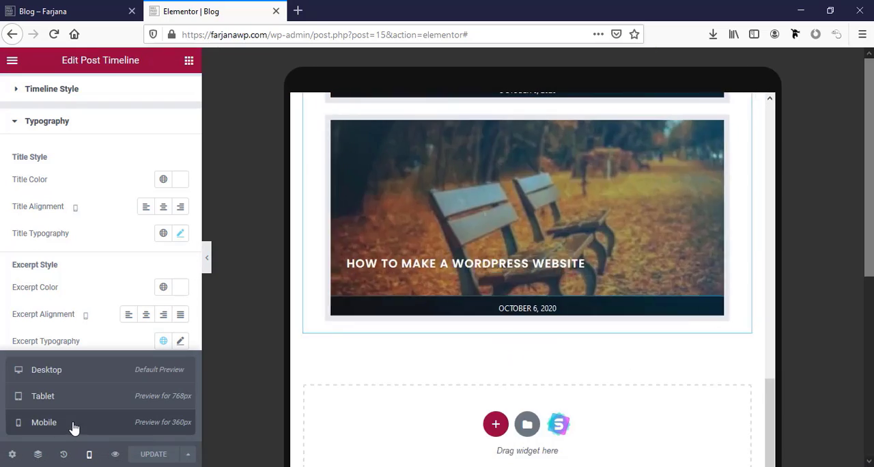
pyautogui.scroll(10, 501, 387)
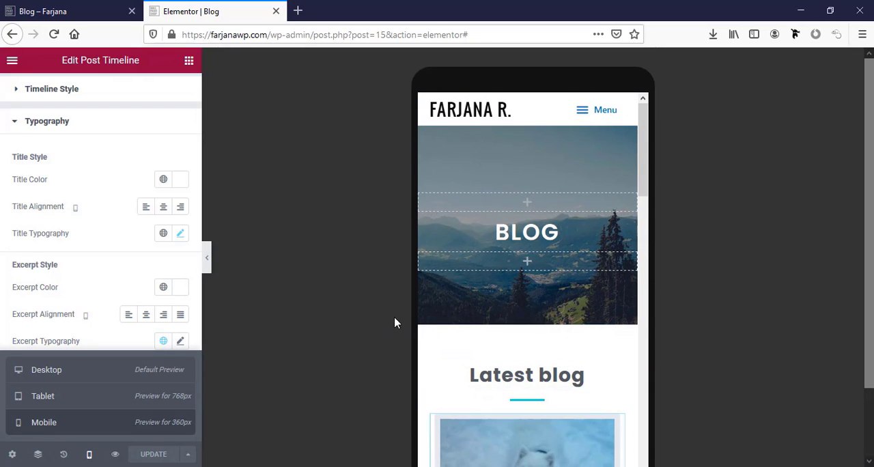
# Open the live site's Contact page, close the Blog editor, and open Contact for editing with Elementor in a new browser tab
pyautogui.click(65, 7)
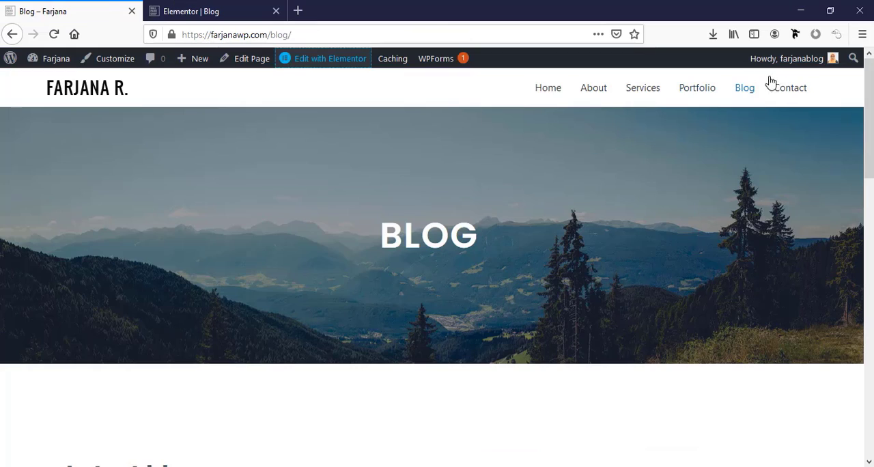
pyautogui.click(784, 95)
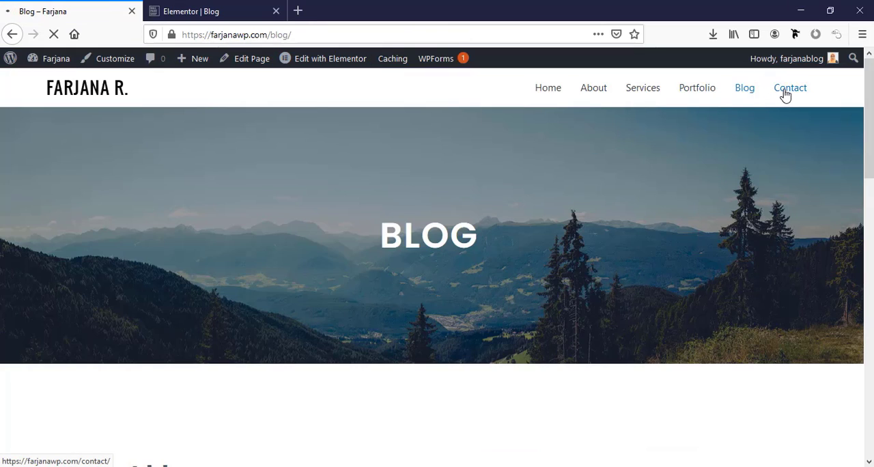
pyautogui.click(276, 11)
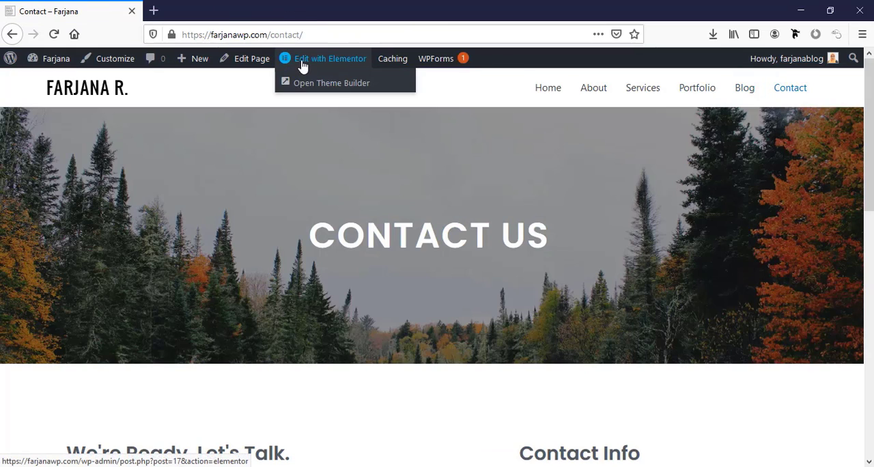
pyautogui.rightClick(302, 66)
pyautogui.click(318, 72)
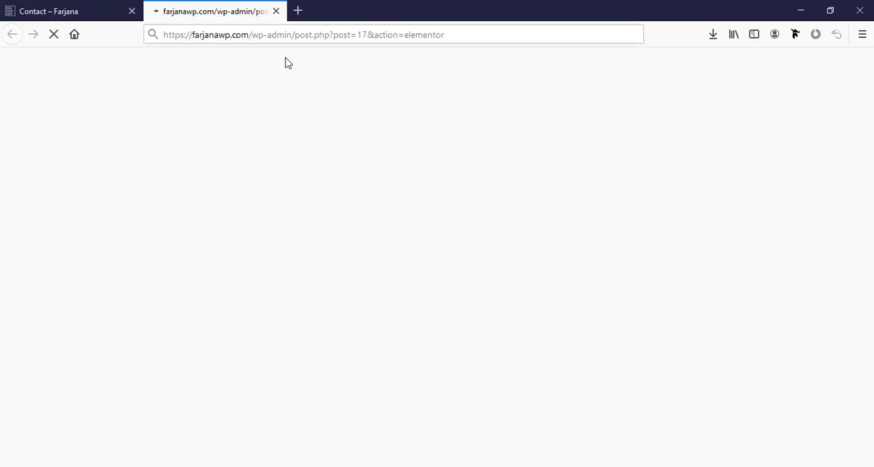
pyautogui.click(102, 10)
pyautogui.click(235, 7)
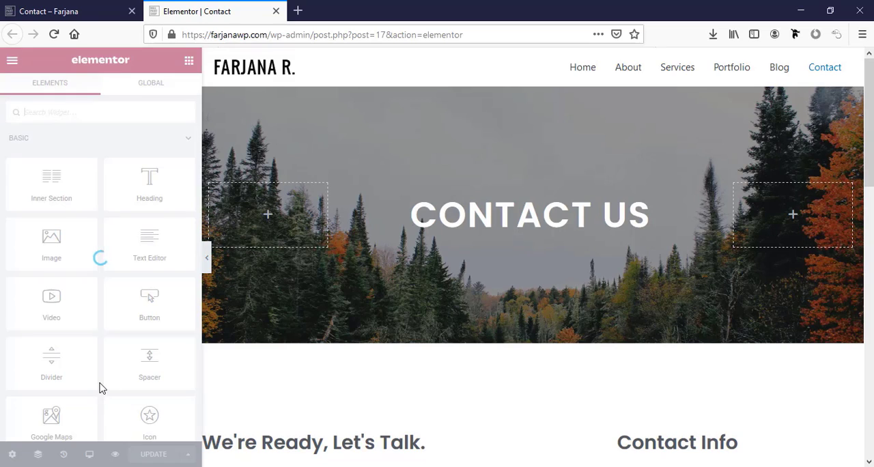
# Set the "Contact Us" banner section's minimum height to 200 px for tablet and check the page below it
pyautogui.click(88, 454)
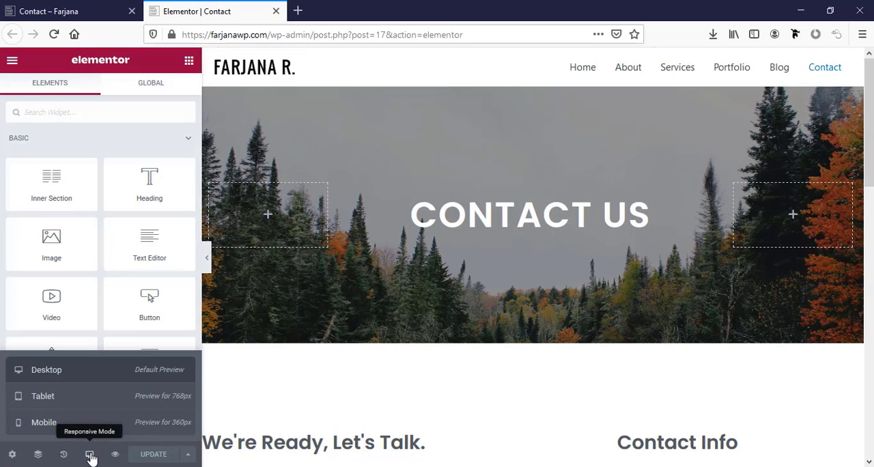
pyautogui.click(73, 400)
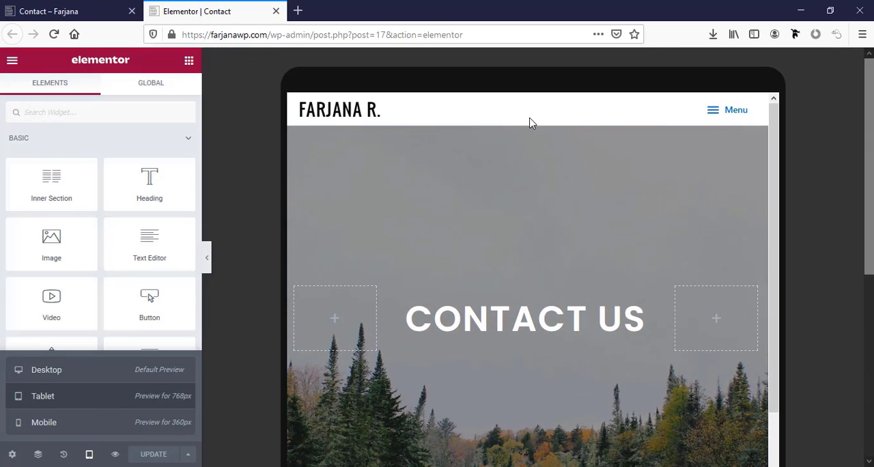
pyautogui.click(527, 119)
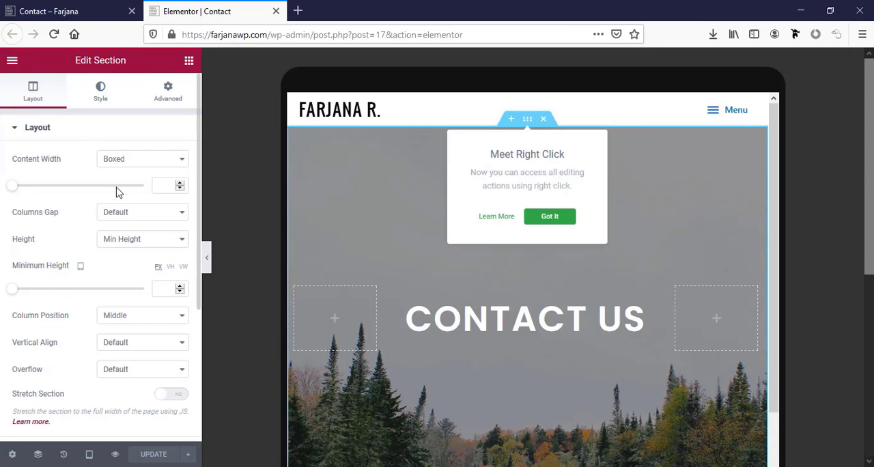
pyautogui.click(164, 290)
pyautogui.write('200')
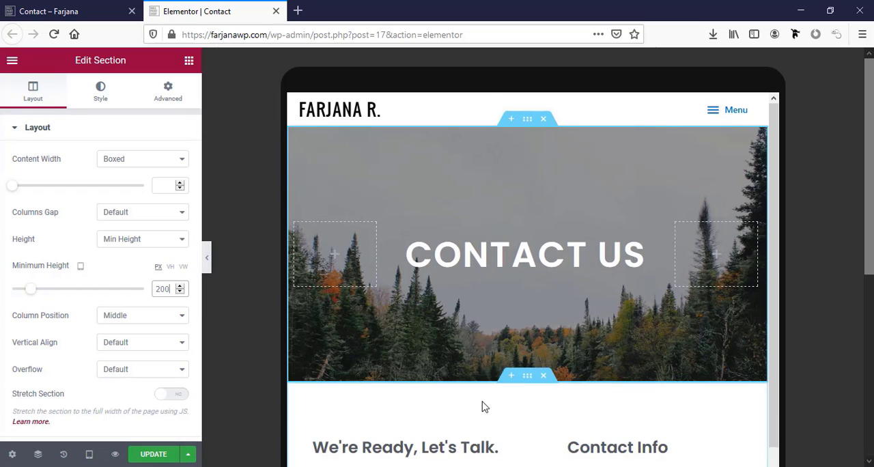
pyautogui.scroll(-3, 482, 406)
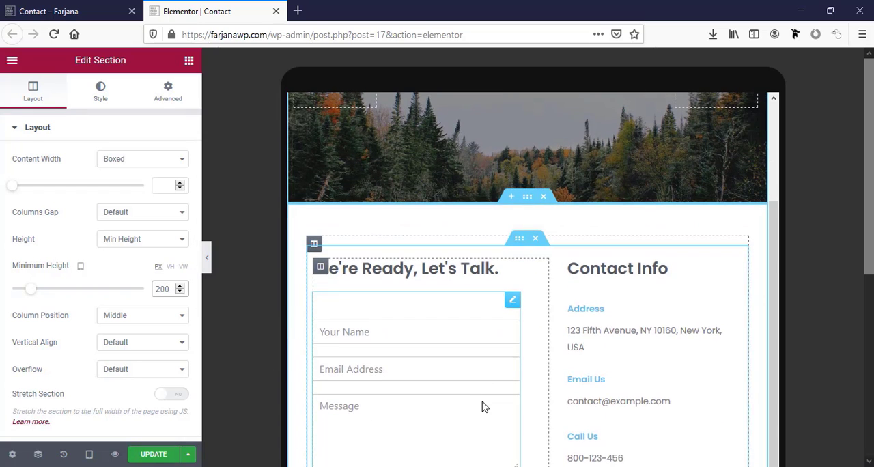
pyautogui.scroll(-5, 482, 402)
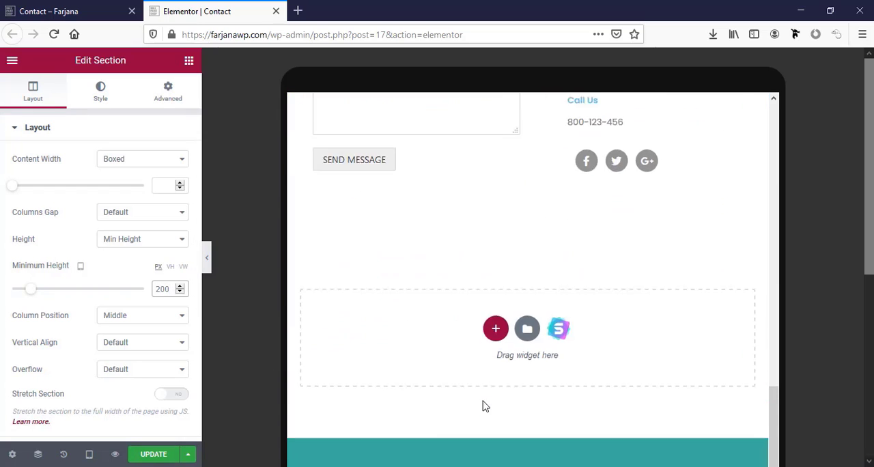
pyautogui.scroll(2, 482, 405)
pyautogui.scroll(5, 483, 404)
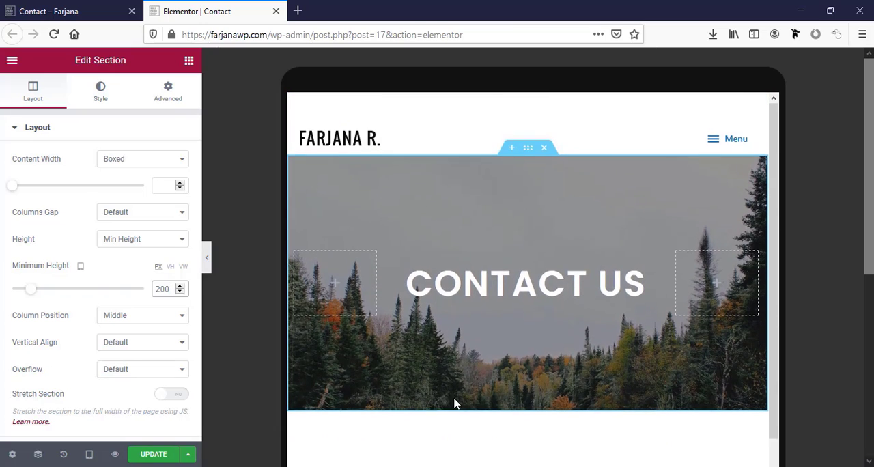
pyautogui.scroll(-1, 454, 400)
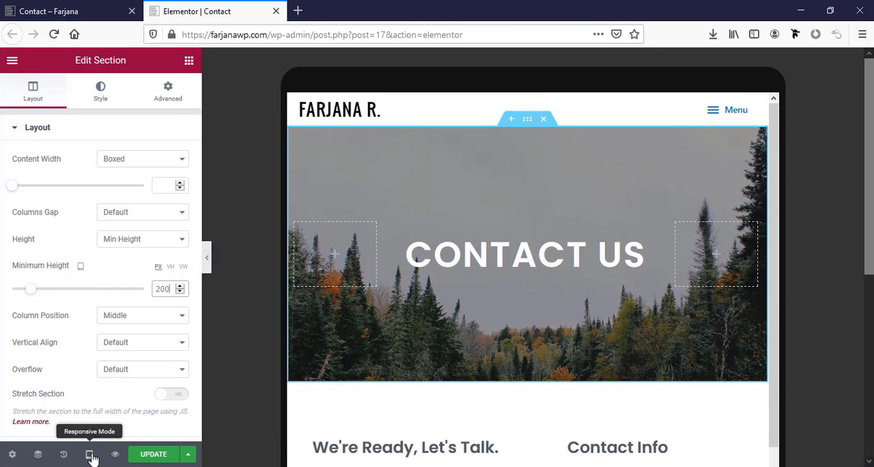
# Switch the Contact page preview to mobile and set the "Contact Us" heading's font size to 35 px
pyautogui.click(91, 456)
pyautogui.click(68, 423)
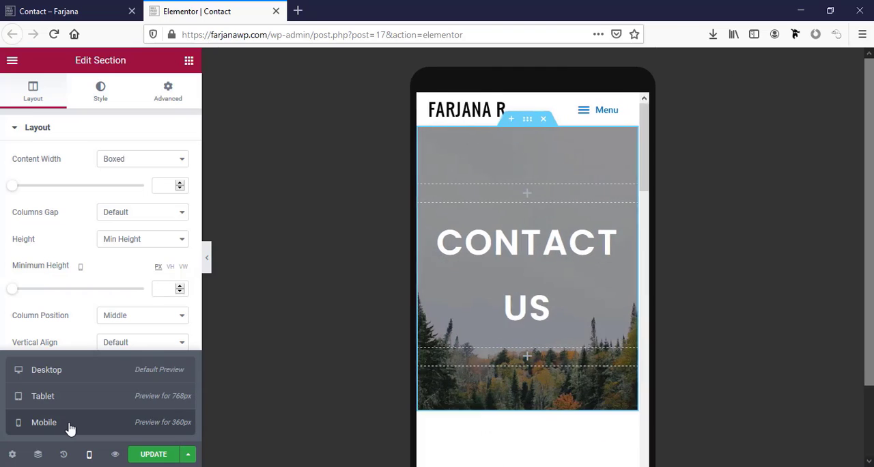
pyautogui.click(463, 233)
pyautogui.click(102, 94)
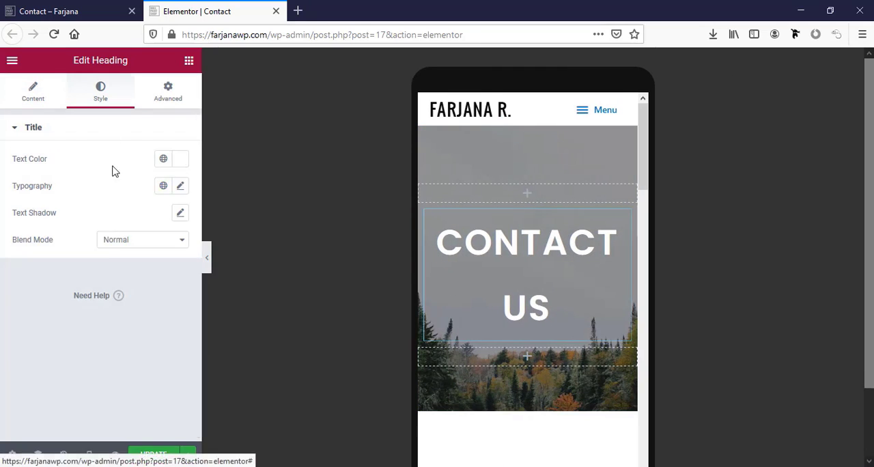
pyautogui.click(181, 187)
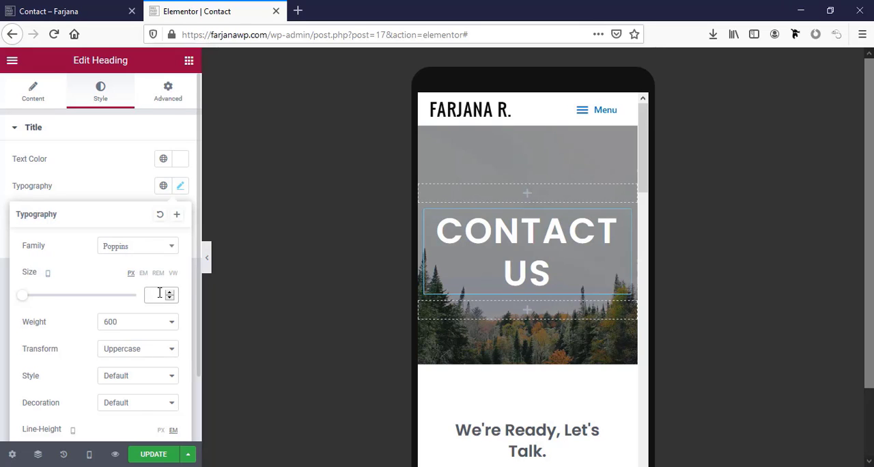
pyautogui.click(159, 293)
pyautogui.write('35')
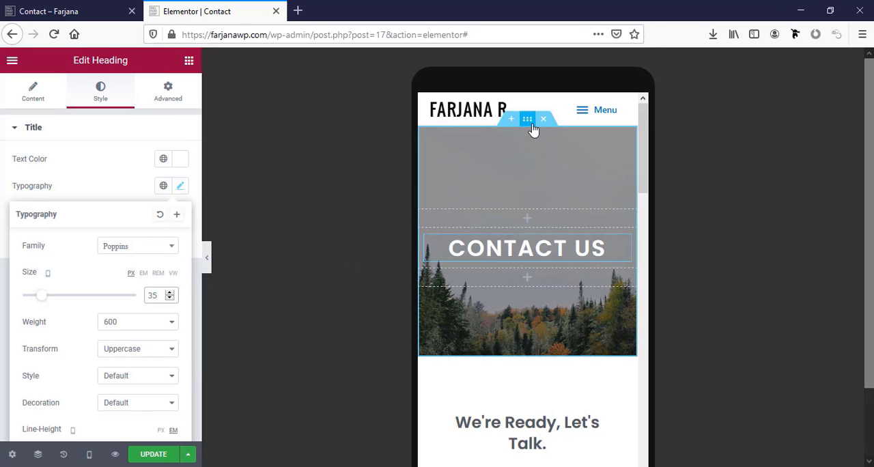
# Set the "Contact Us" banner section's minimum height to 150 px for mobile
pyautogui.click(531, 125)
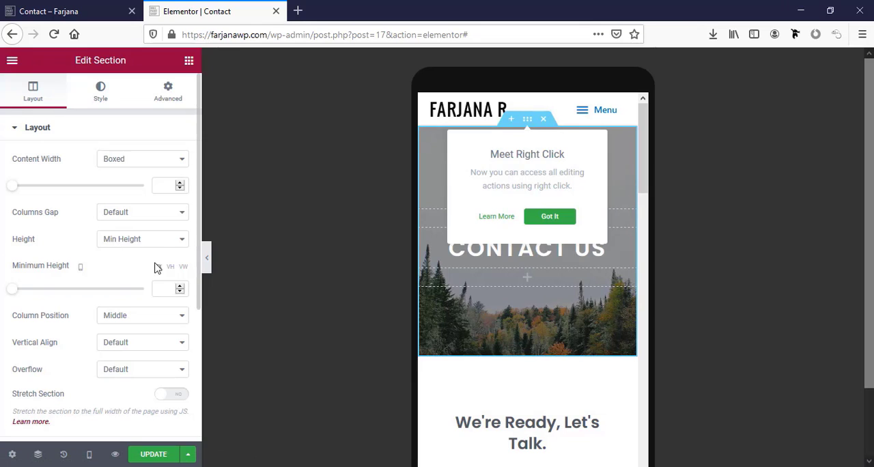
pyautogui.click(164, 287)
pyautogui.write('1')
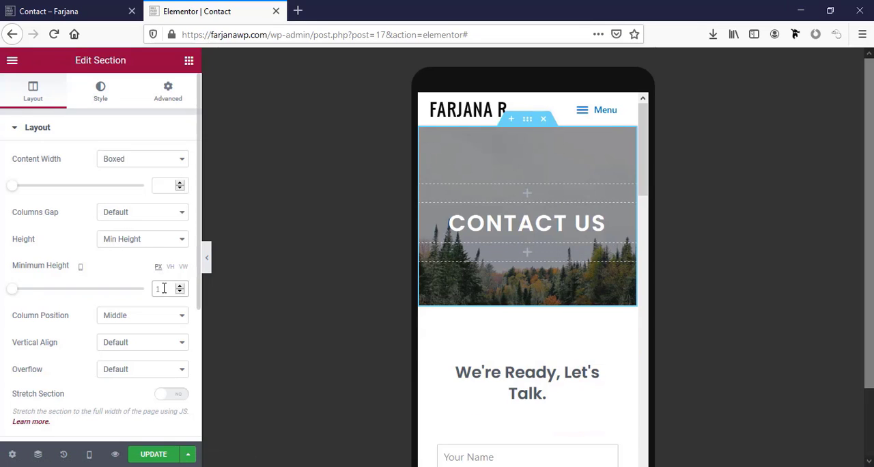
pyautogui.write('50')
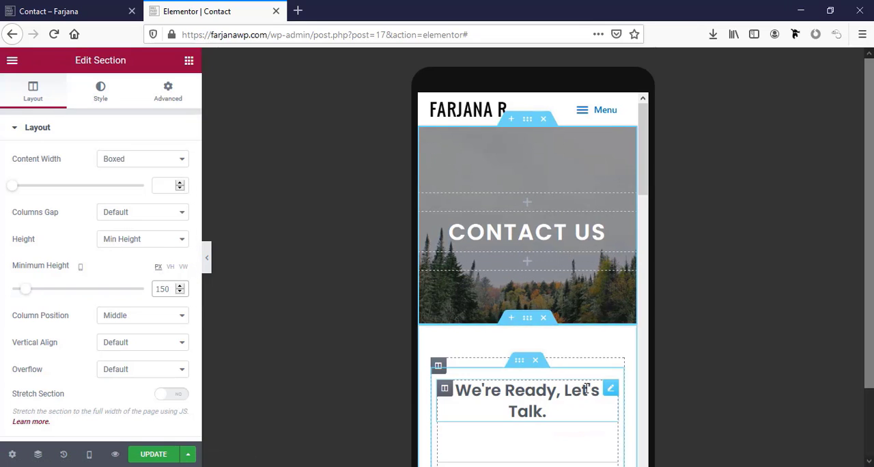
# Set the "We're Ready, Let's Talk." heading's font size to 25 px for mobile
pyautogui.scroll(-2, 579, 398)
pyautogui.click(511, 224)
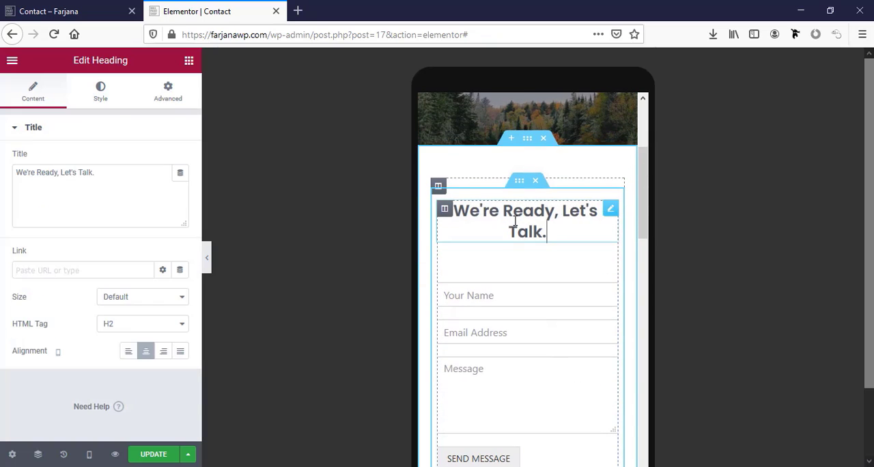
pyautogui.click(104, 94)
pyautogui.click(180, 190)
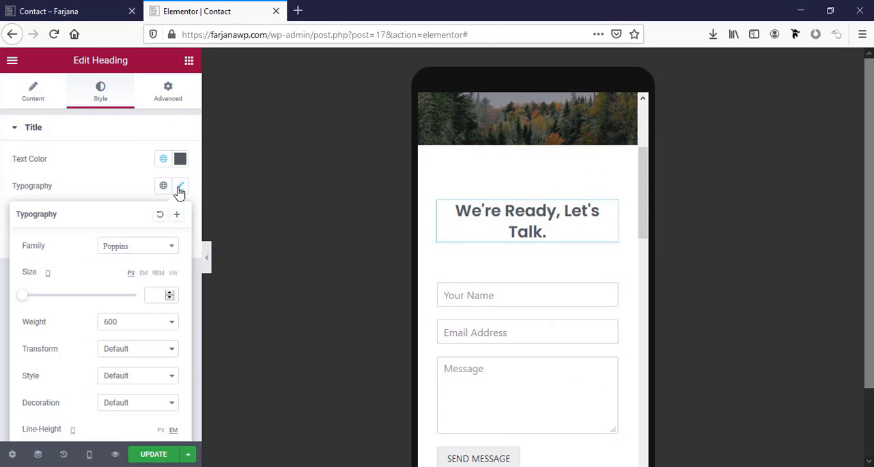
pyautogui.click(149, 296)
pyautogui.write('30')
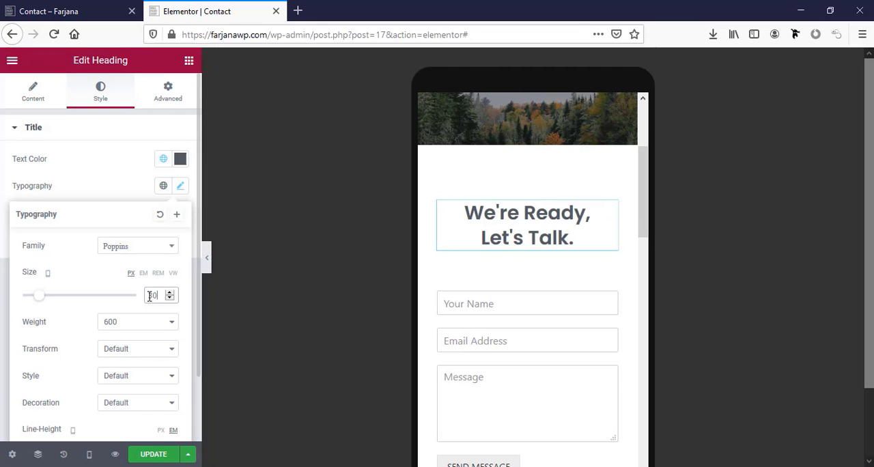
pyautogui.press('BackSpace')
pyautogui.press('BackSpace')
pyautogui.write('15')
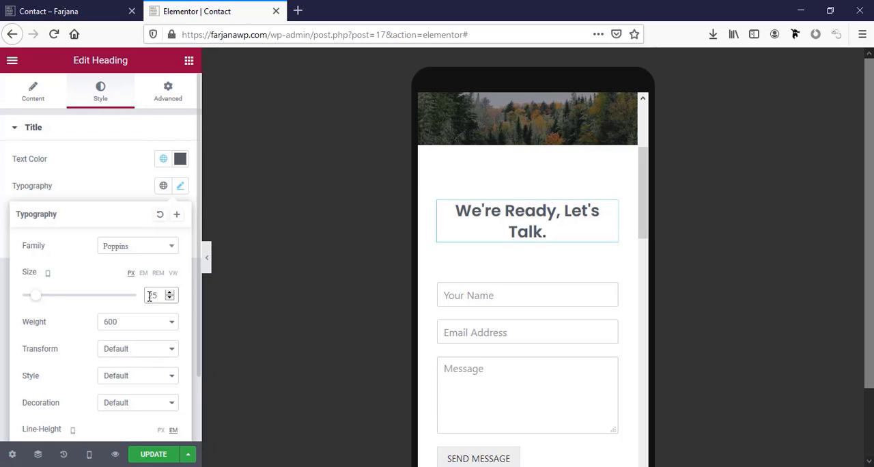
# Check the contact form, Contact Info and footer in the mobile preview and save the Contact page
pyautogui.scroll(-3, 526, 286)
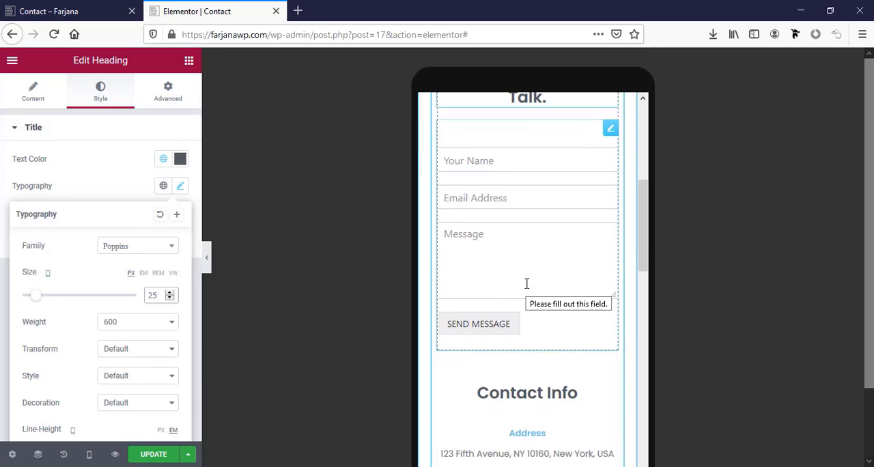
pyautogui.scroll(-3, 526, 284)
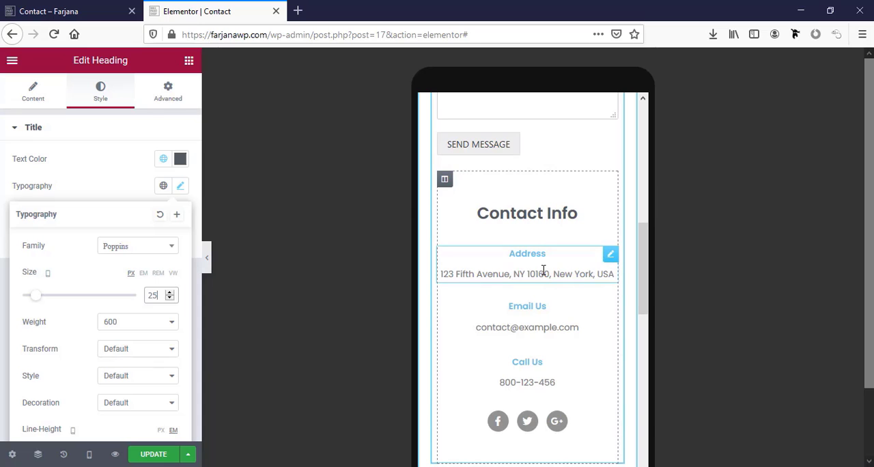
pyautogui.scroll(-3, 543, 271)
pyautogui.scroll(10, 544, 271)
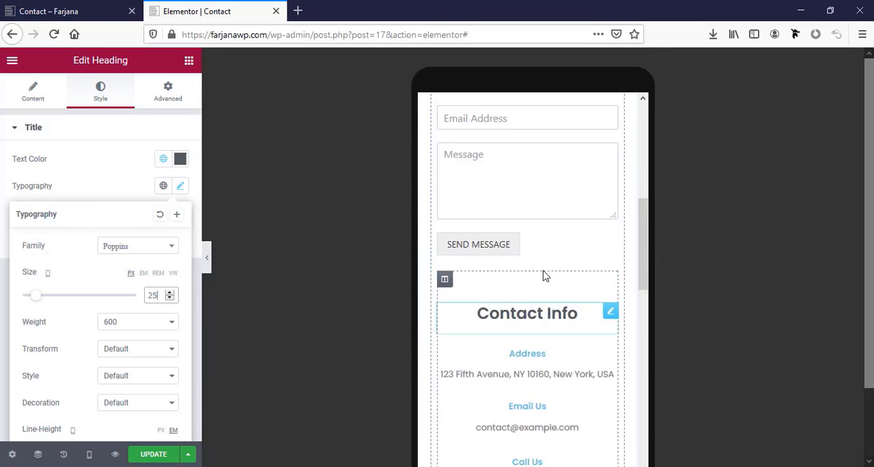
pyautogui.scroll(-15, 546, 275)
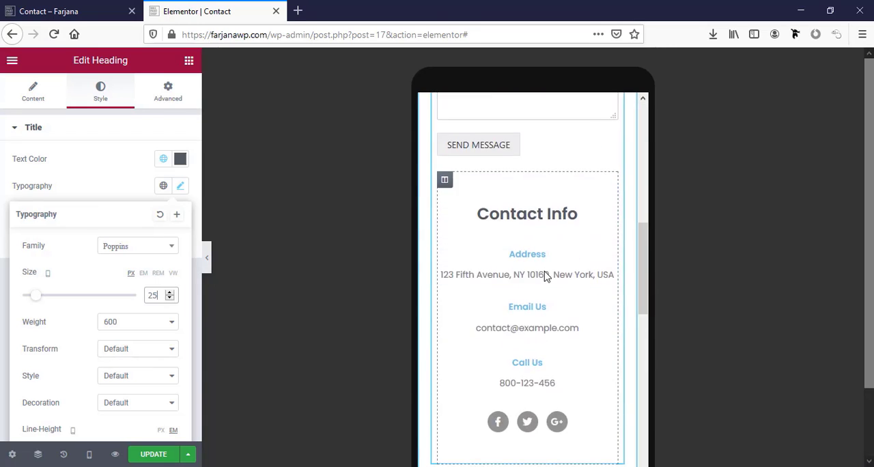
pyautogui.click(153, 454)
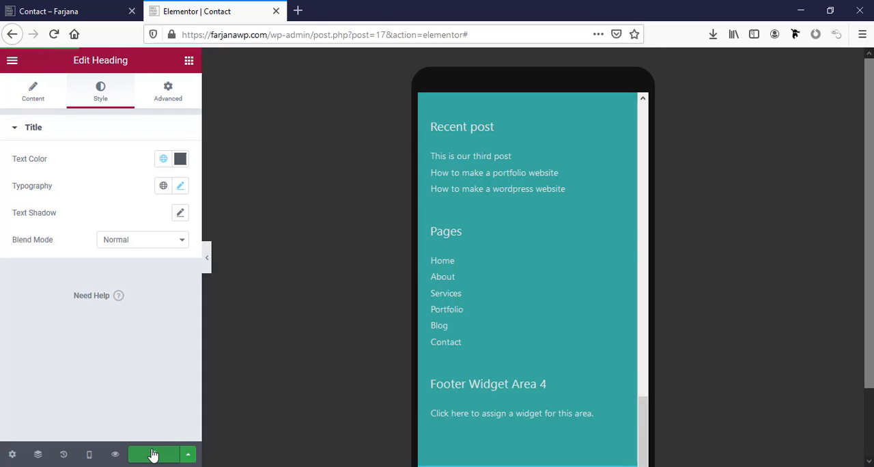
# Reload the live Contact page and go to the site's home page
pyautogui.click(49, 11)
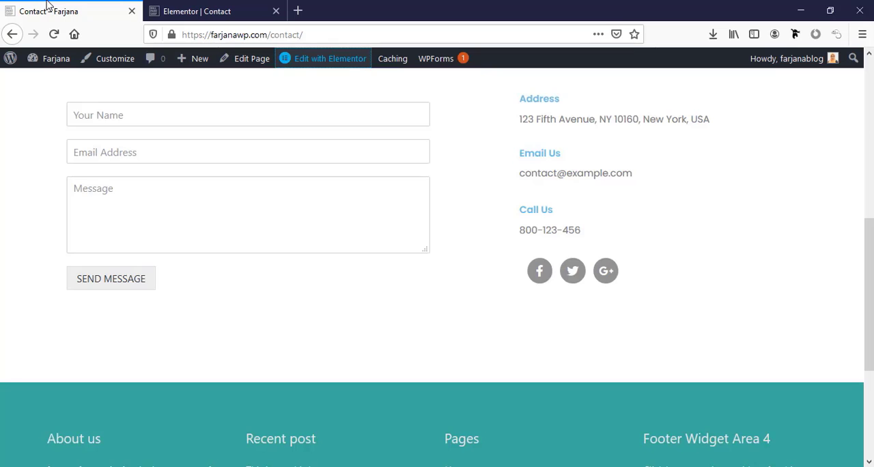
pyautogui.click(54, 34)
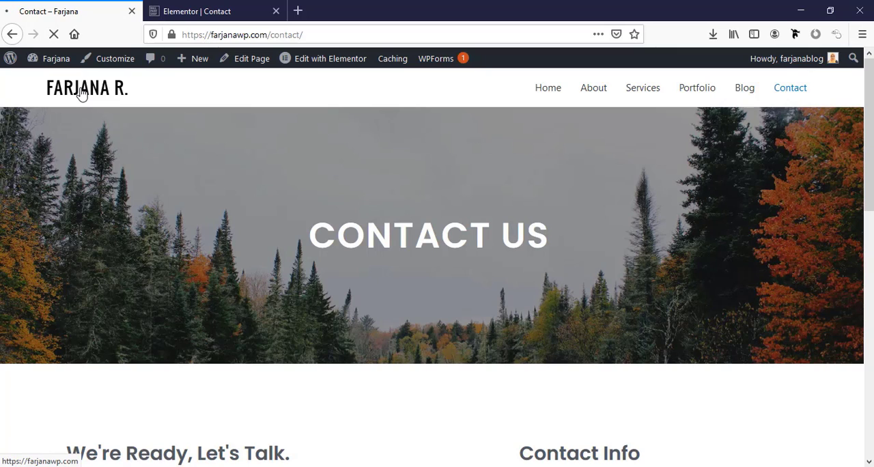
pyautogui.click(82, 94)
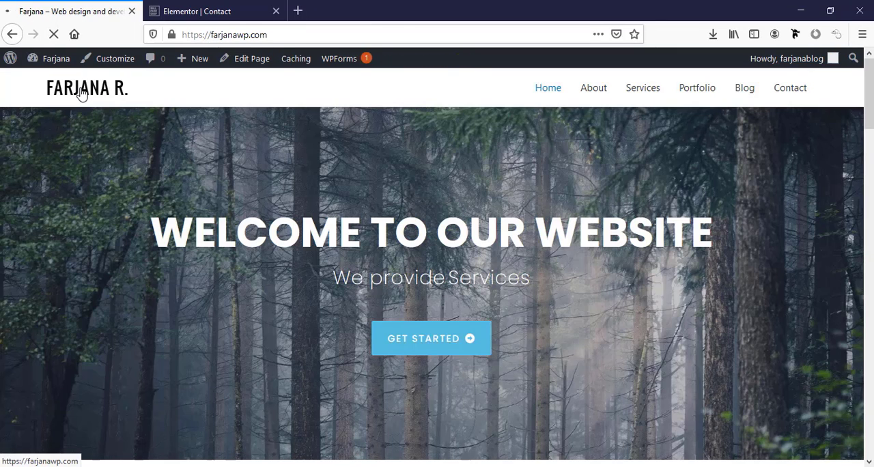